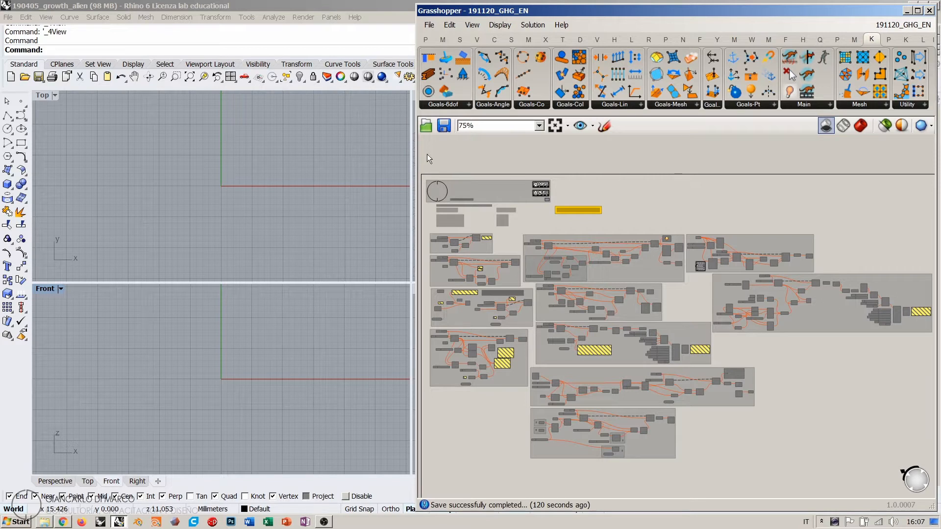
# Step: Add a Mesh Box component to an empty area of the Grasshopper canvas
pyautogui.moveTo(417, 154); pyautogui.dragTo(449, 156)
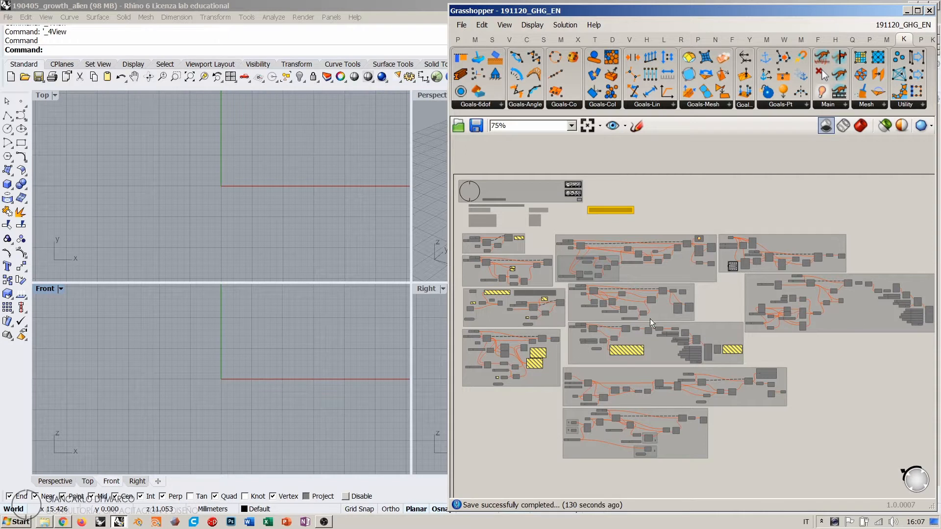
pyautogui.moveTo(543, 451); pyautogui.dragTo(628, 236, button='right')
pyautogui.scroll(3, 572, 268)
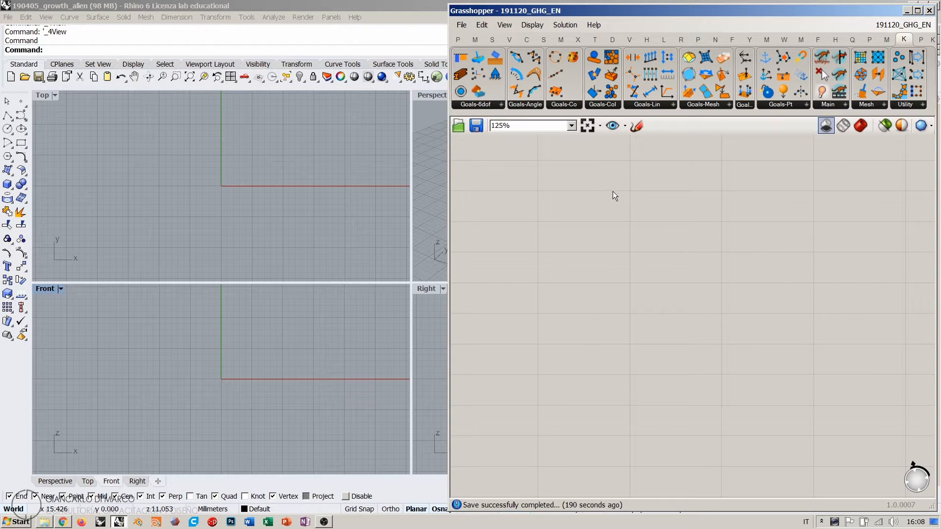
pyautogui.scroll(-2, 613, 196)
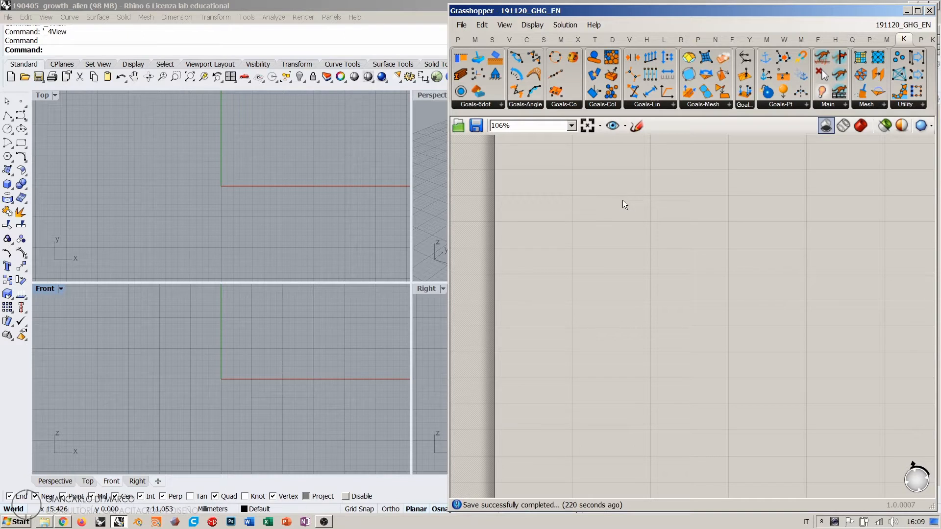
pyautogui.doubleClick(596, 207)
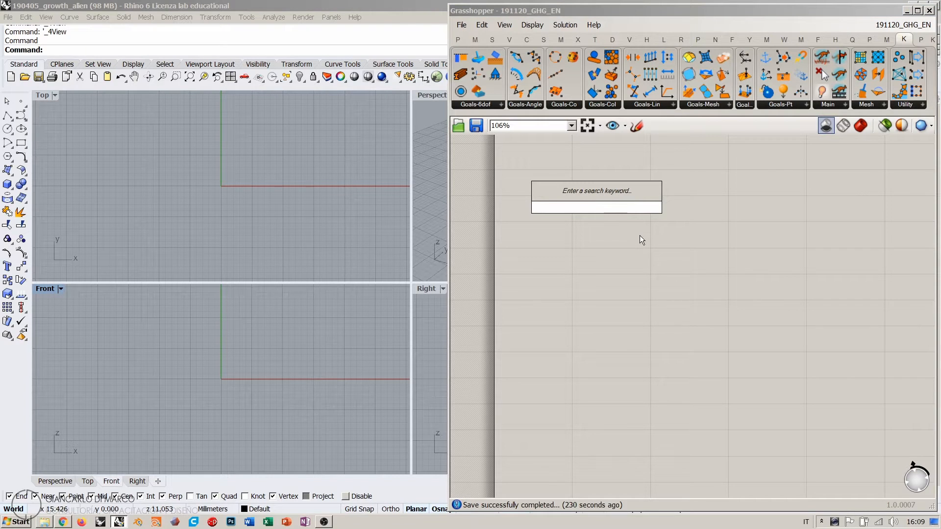
pyautogui.write('me')
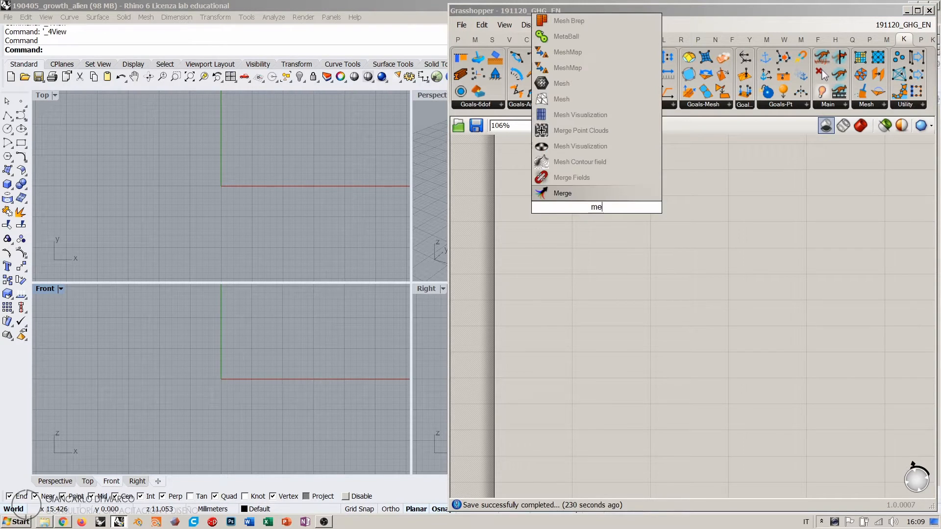
pyautogui.write('sh box')
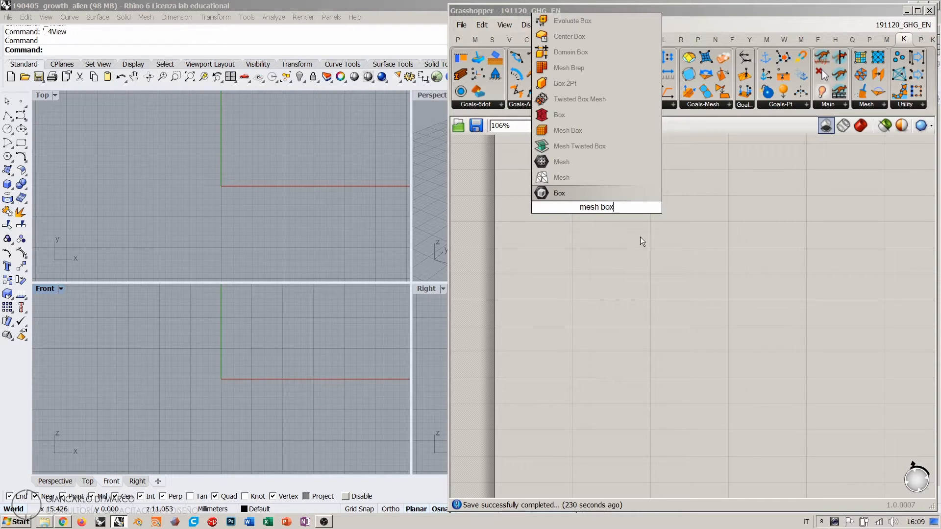
pyautogui.click(563, 129)
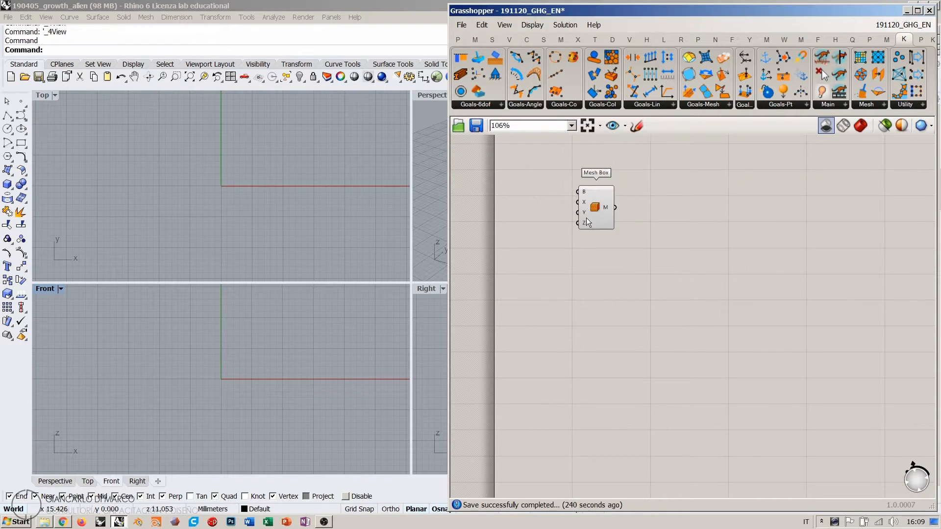
pyautogui.click(591, 211)
pyautogui.scroll(3, 591, 211)
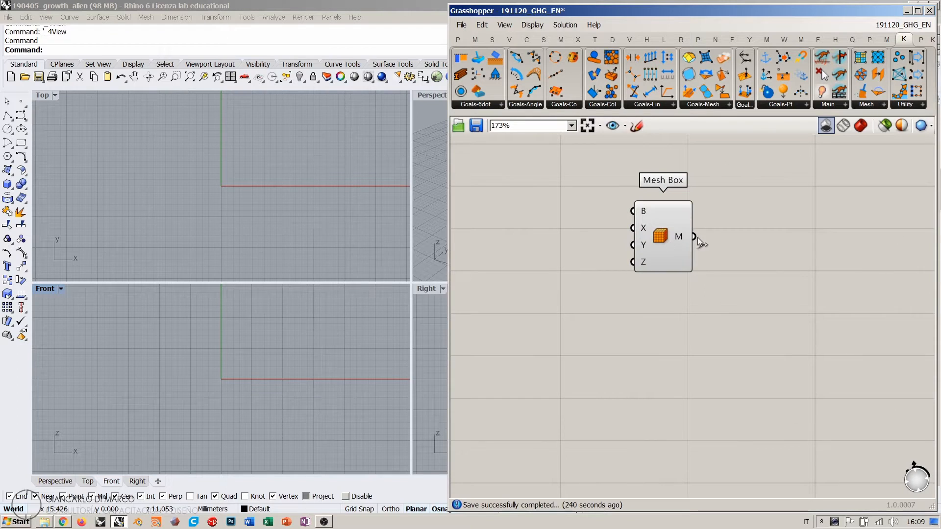
# Step: Turn on shaded preview and maximize the Perspective viewport around the mesh box
pyautogui.click(860, 129)
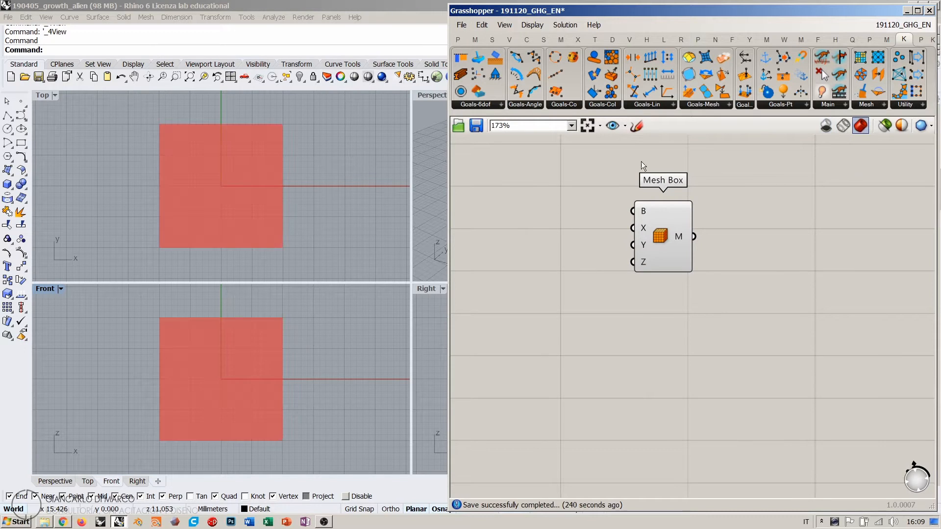
pyautogui.doubleClick(425, 94)
pyautogui.scroll(-4, 241, 302)
pyautogui.keyDown('shift'); pyautogui.moveTo(335, 296); pyautogui.dragTo(277, 281, button='right'); pyautogui.keyUp('shift')
pyautogui.scroll(1, 277, 281)
pyautogui.click(520, 318)
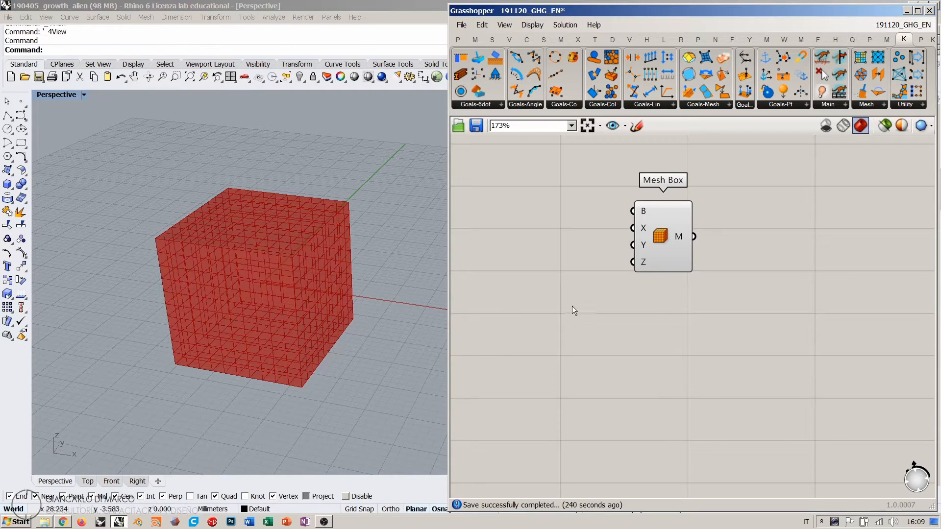
# Step: Add a panel containing 1 and connect it to the X, Y and Z inputs of Mesh Box
pyautogui.moveTo(649, 227); pyautogui.dragTo(677, 230)
pyautogui.click(620, 280)
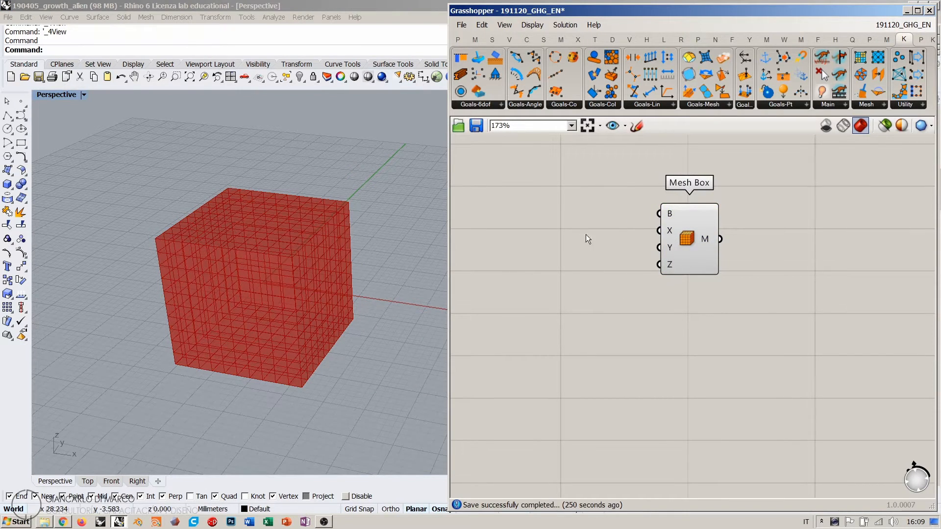
pyautogui.moveTo(669, 213)
pyautogui.moveTo(683, 240); pyautogui.dragTo(702, 244)
pyautogui.doubleClick(595, 255)
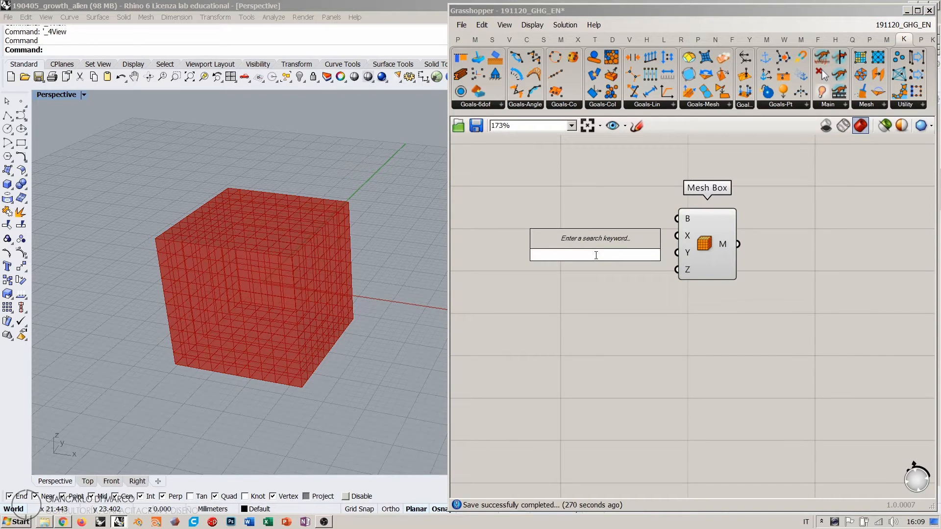
pyautogui.write('1')
pyautogui.press('Return')
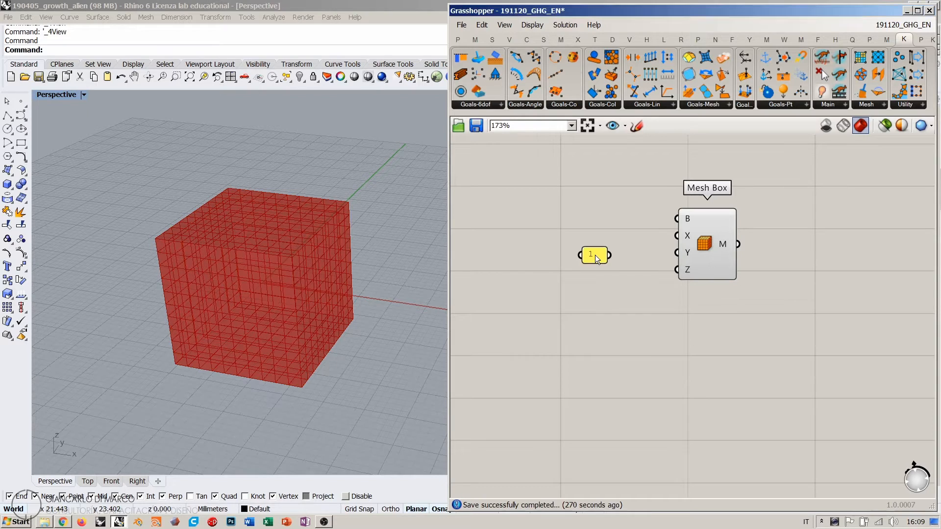
pyautogui.moveTo(609, 254); pyautogui.dragTo(676, 270)
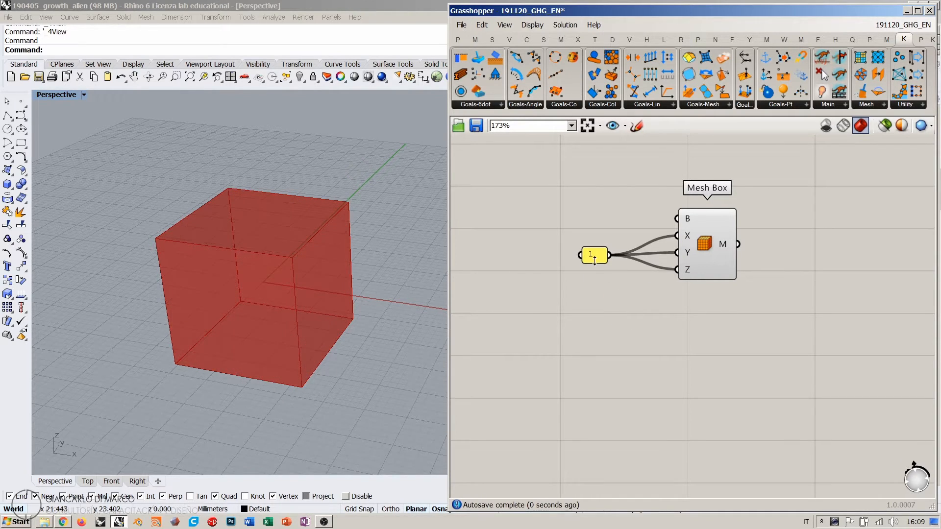
pyautogui.moveTo(594, 261); pyautogui.dragTo(632, 258)
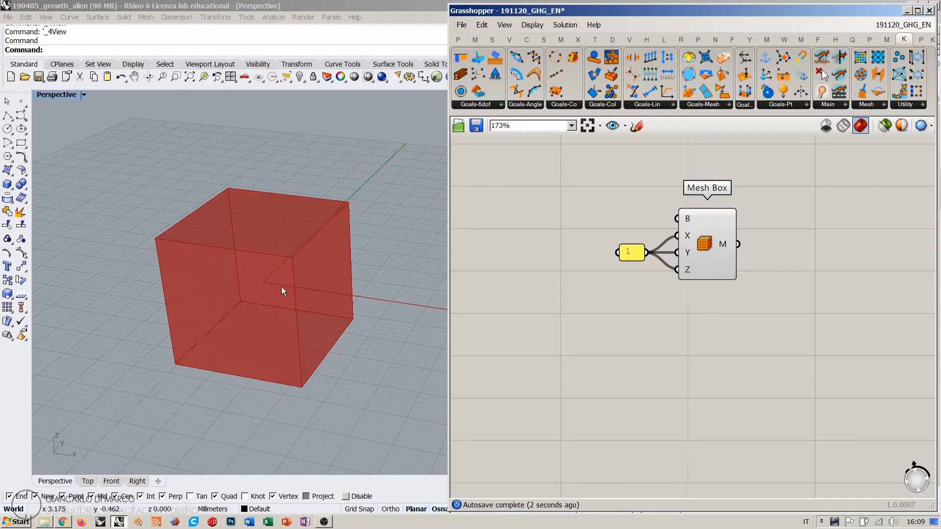
pyautogui.moveTo(281, 286); pyautogui.dragTo(299, 274, button='right')
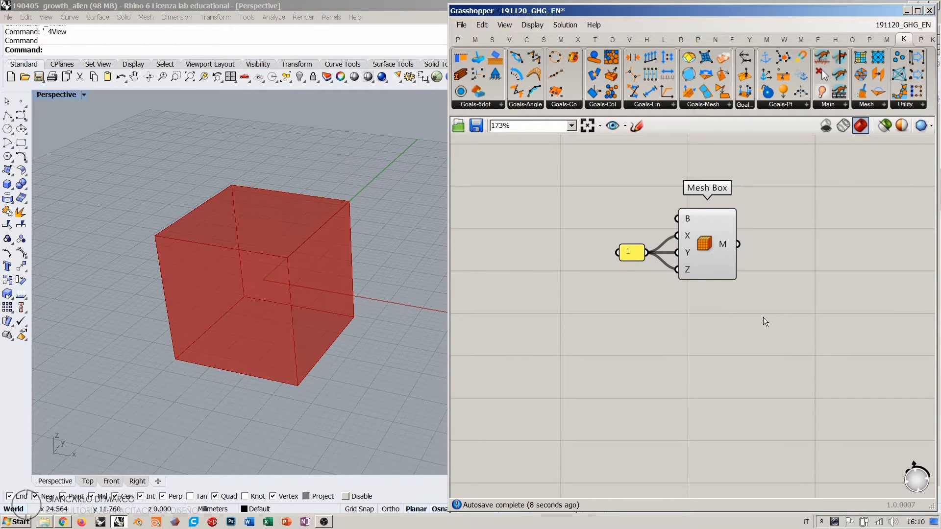
pyautogui.moveTo(763, 317); pyautogui.dragTo(655, 305, button='right')
pyautogui.click(608, 240)
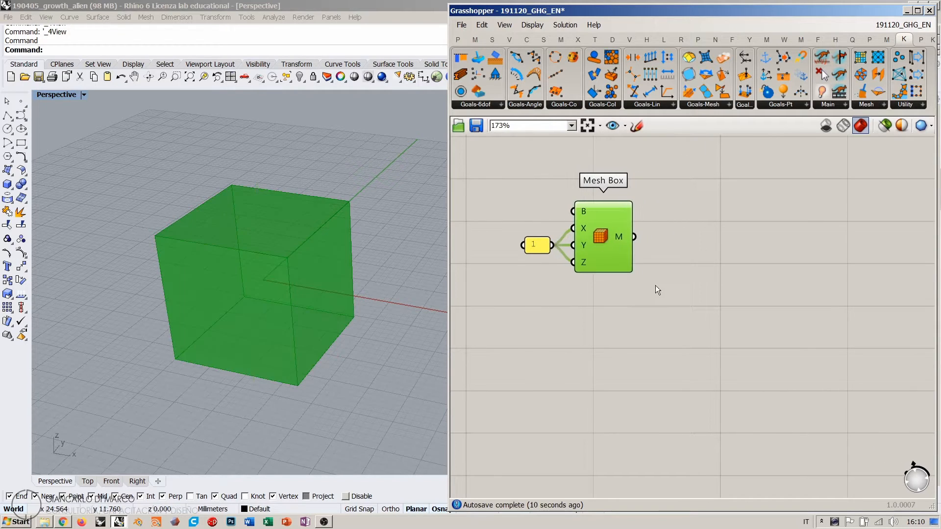
pyautogui.click(657, 289)
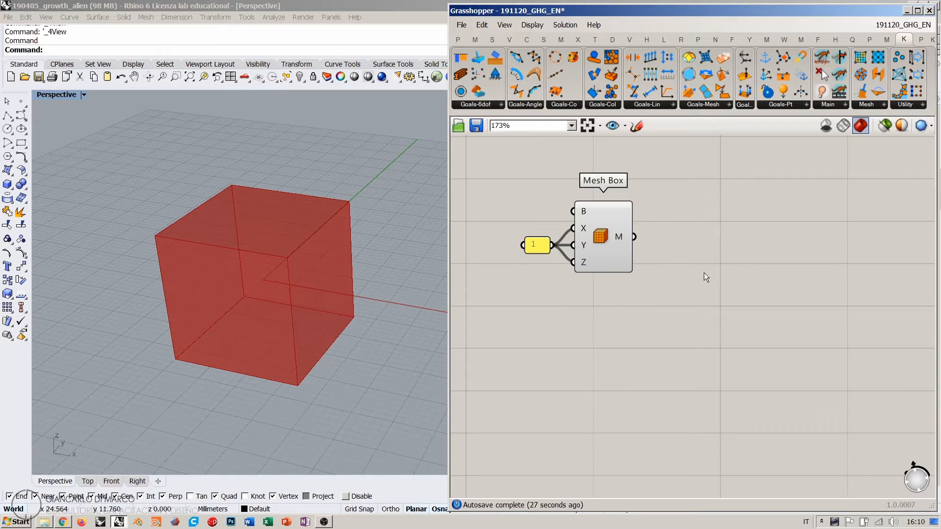
pyautogui.click(604, 243)
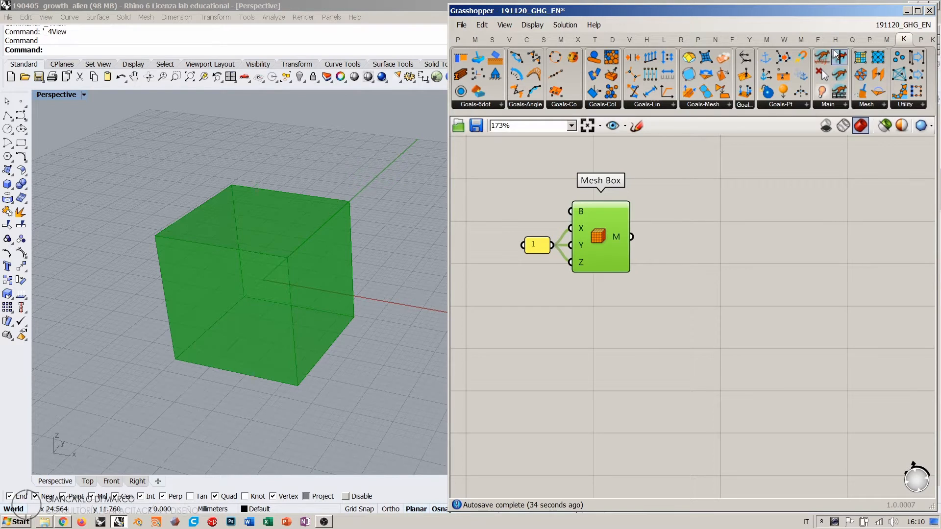
pyautogui.click(931, 39)
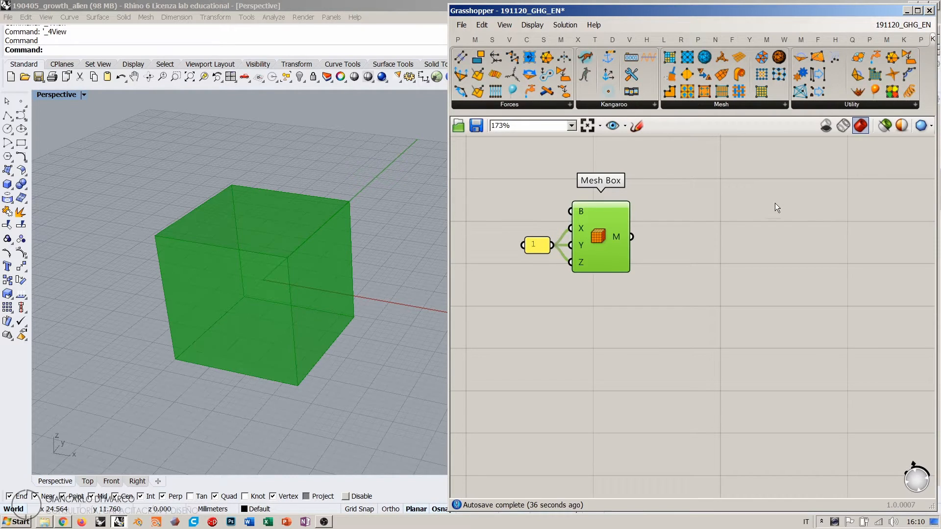
pyautogui.click(903, 39)
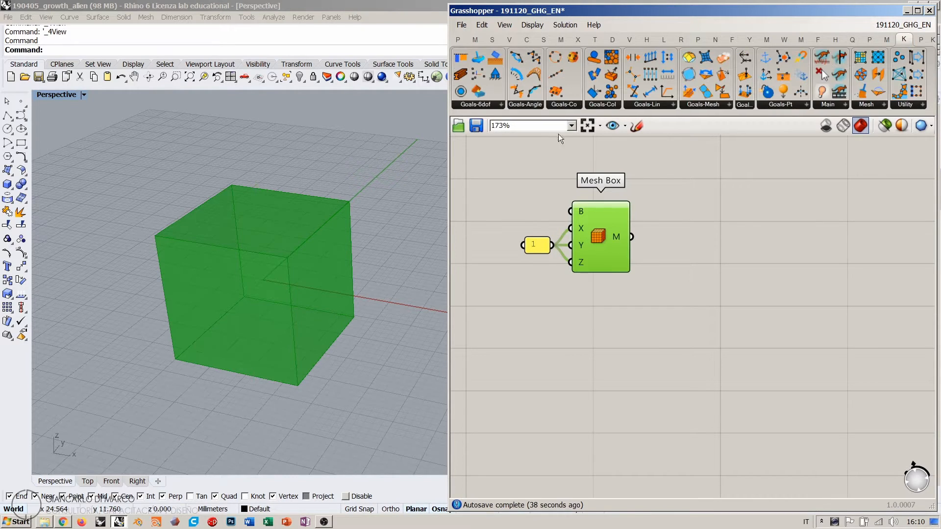
# Step: Widen the Grasshopper window and place a Kangaroo MeshMachine component beside Mesh Box
pyautogui.moveTo(450, 145); pyautogui.dragTo(168, 149)
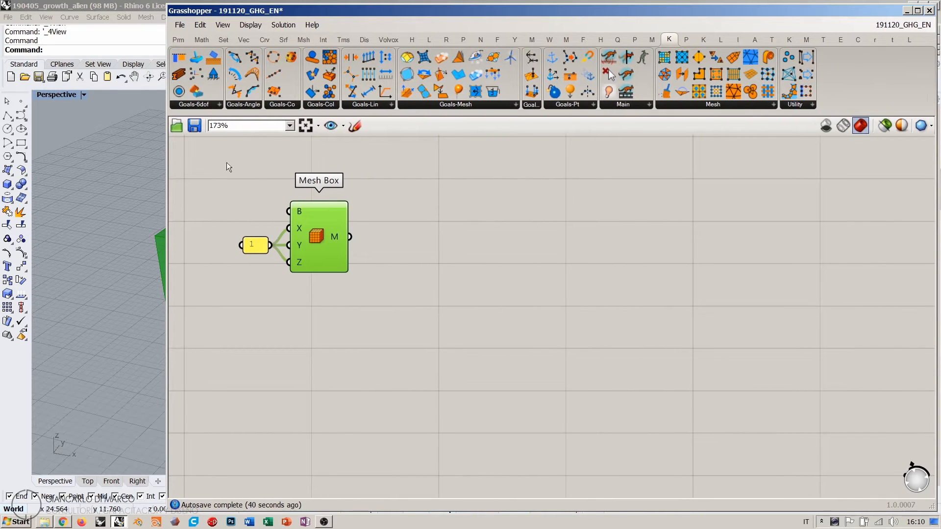
pyautogui.click(706, 104)
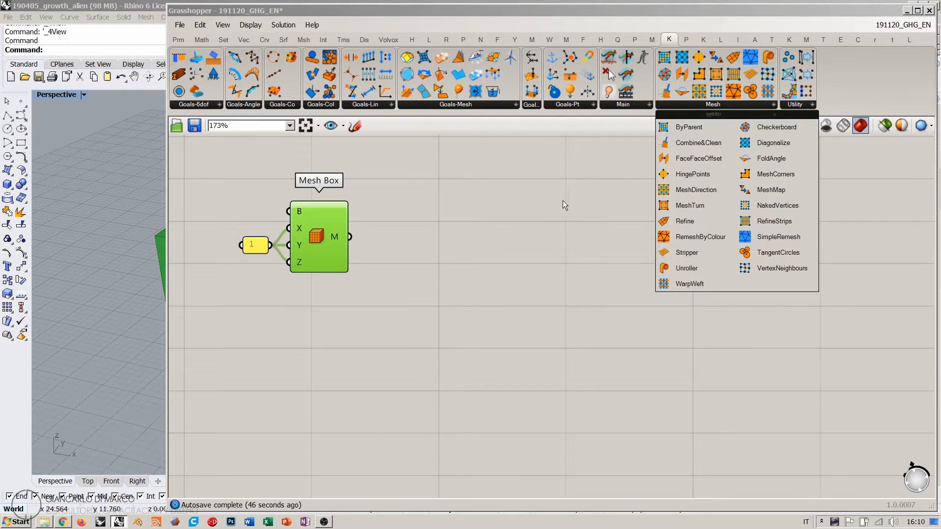
pyautogui.click(706, 39)
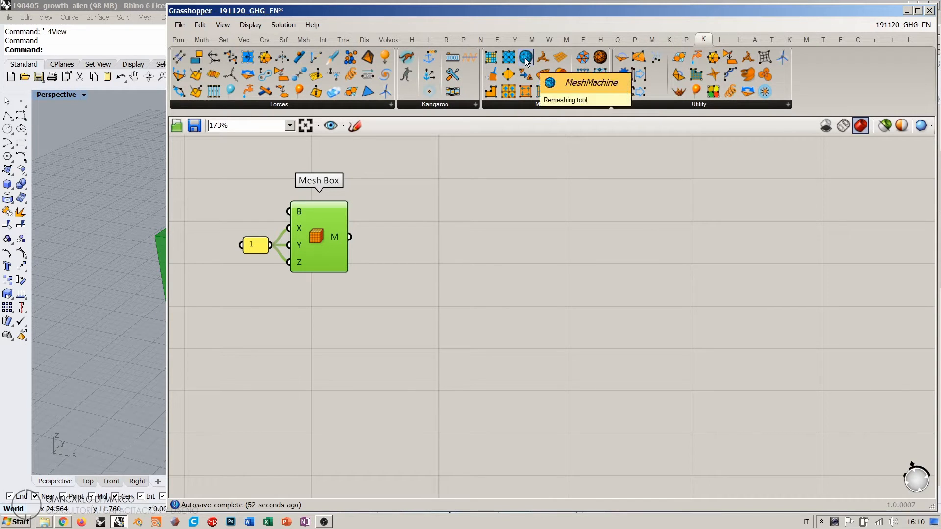
pyautogui.moveTo(526, 60); pyautogui.dragTo(493, 277)
pyautogui.click(663, 199)
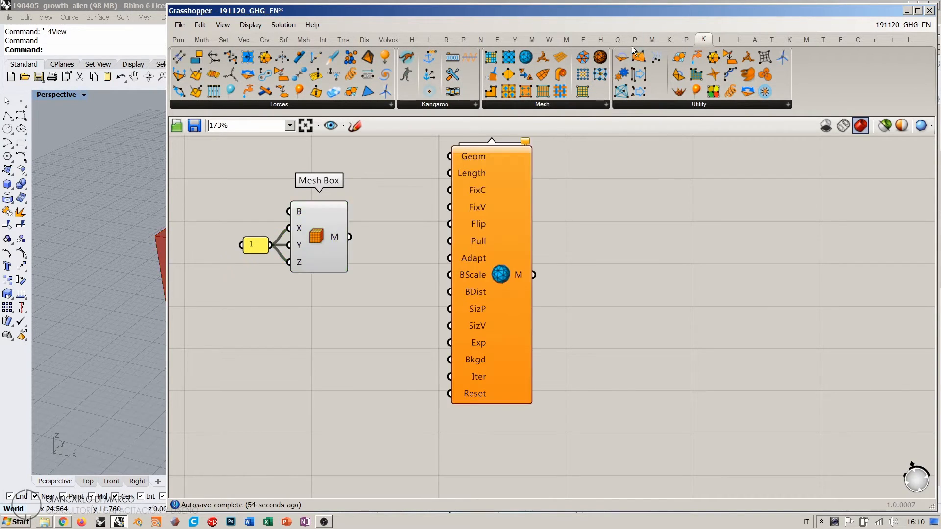
# Step: Place a SimpleRemesh component beside MeshMachine for comparison and delete it again
pyautogui.click(669, 39)
pyautogui.click(742, 104)
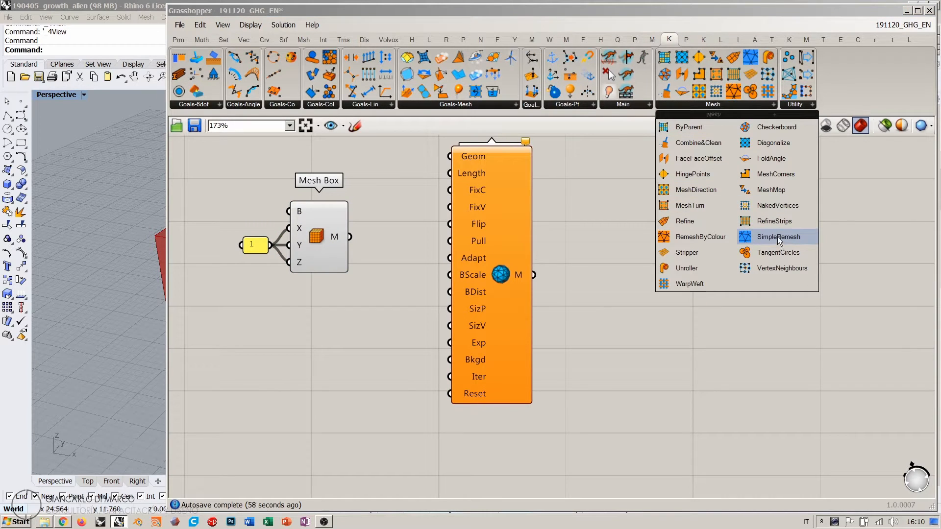
pyautogui.moveTo(777, 236); pyautogui.dragTo(698, 321)
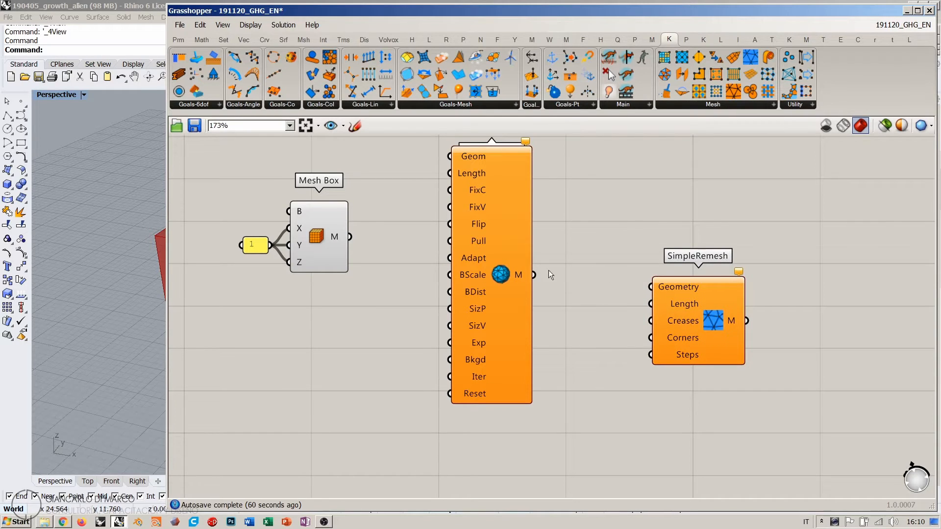
pyautogui.moveTo(683, 320); pyautogui.dragTo(646, 303)
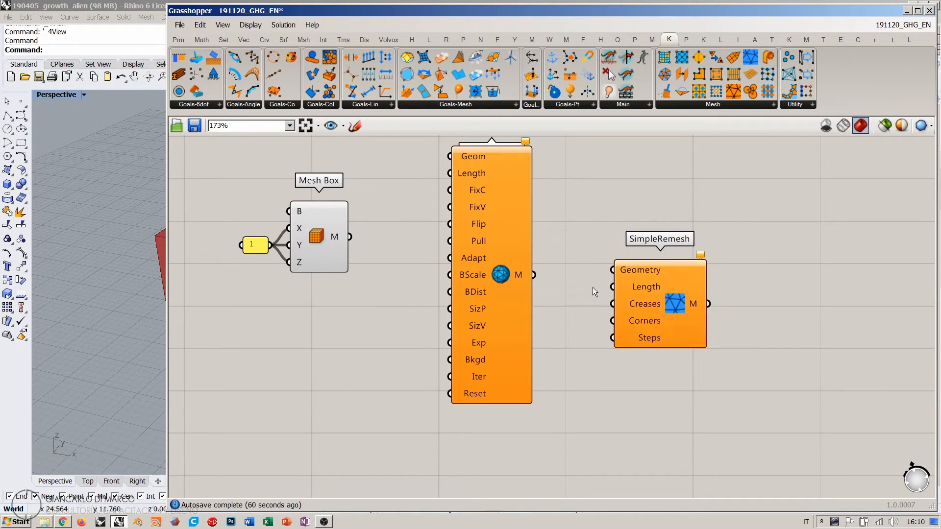
pyautogui.moveTo(501, 255); pyautogui.dragTo(485, 273)
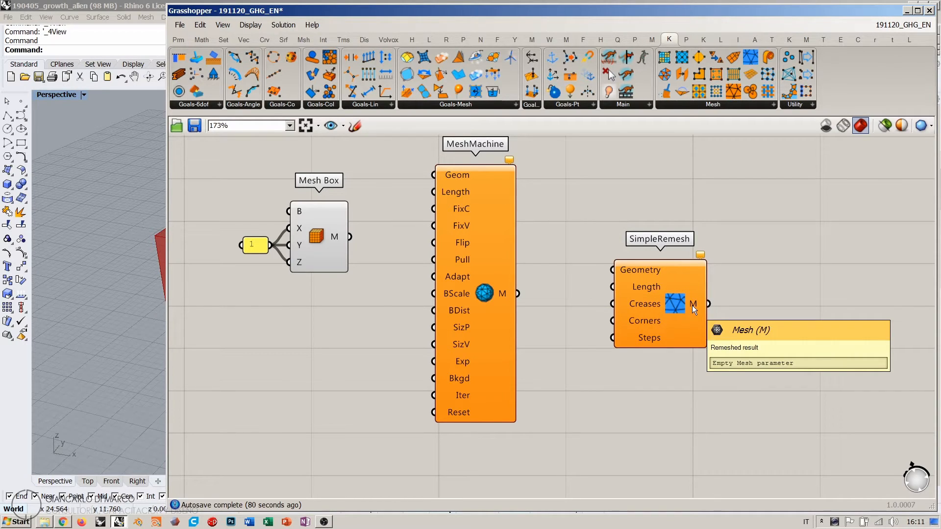
pyautogui.click(680, 307)
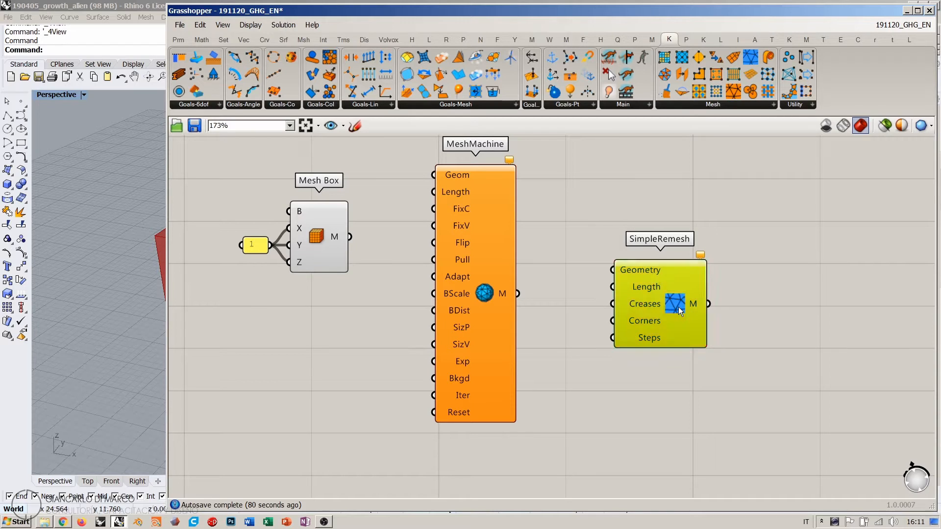
pyautogui.press('Delete')
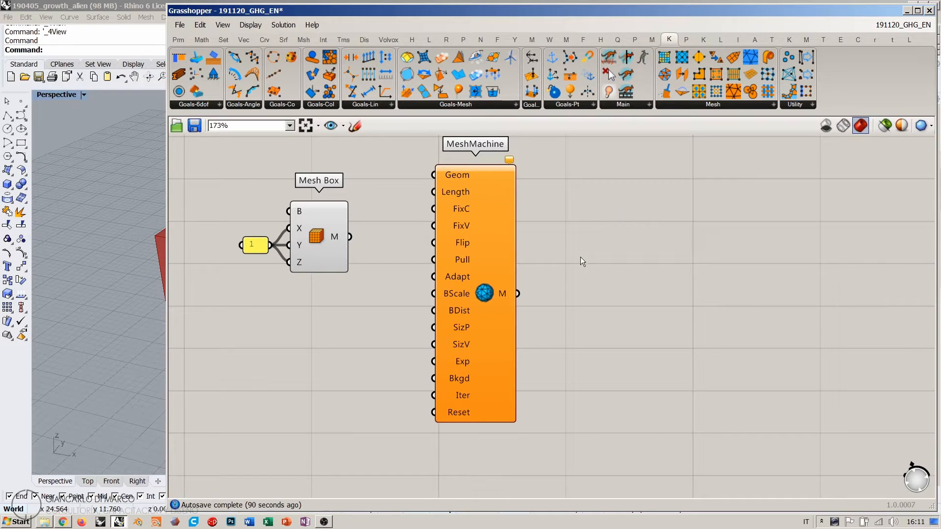
# Step: Reposition the MeshMachine component lower on the canvas, next to the Mesh Box component
pyautogui.moveTo(485, 252); pyautogui.dragTo(479, 276)
pyautogui.click(525, 329)
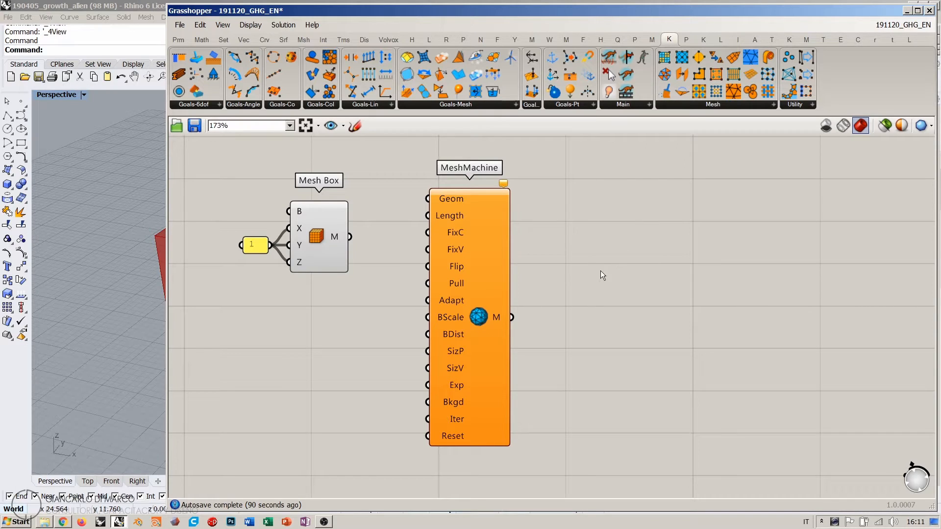
pyautogui.moveTo(478, 293)
pyautogui.mouseDown()
pyautogui.moveTo(509, 316)
pyautogui.moveTo(488, 320)
pyautogui.moveTo(488, 302)
pyautogui.mouseUp()
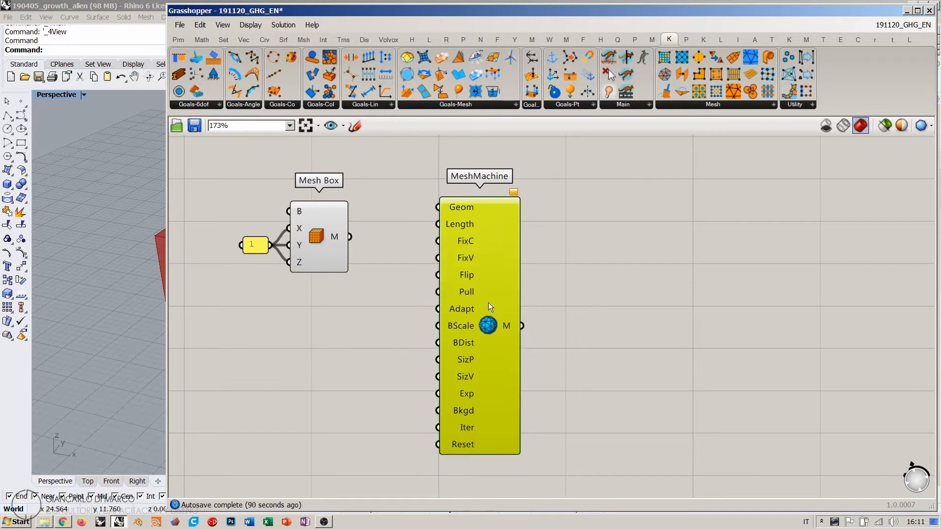
pyautogui.click(640, 282)
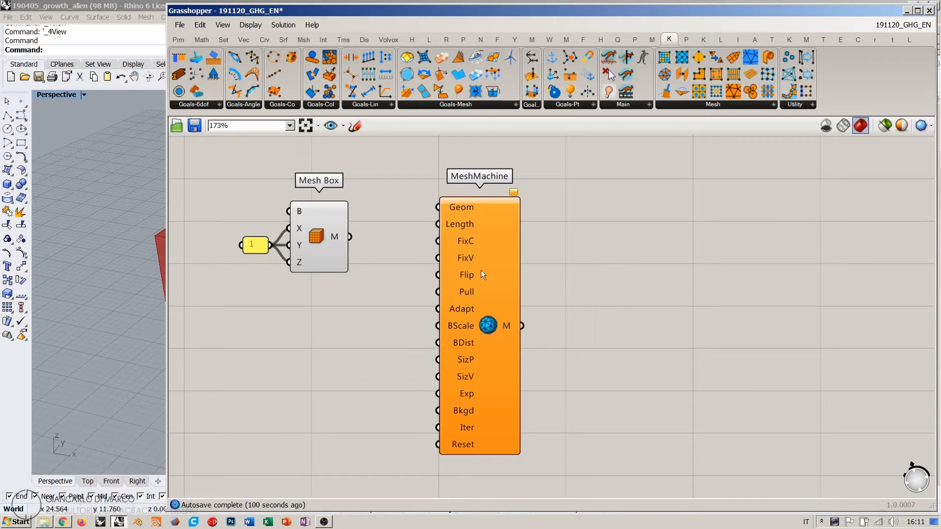
pyautogui.moveTo(480, 270); pyautogui.dragTo(493, 288)
pyautogui.click(565, 281)
pyautogui.click(499, 292)
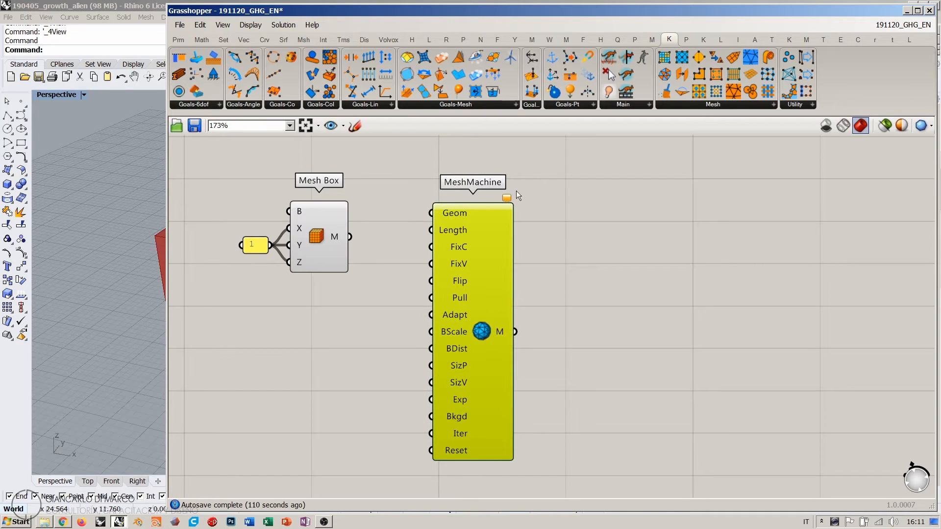
# Step: Connect the Mesh Box M output to the Geom input of MeshMachine
pyautogui.click(582, 281)
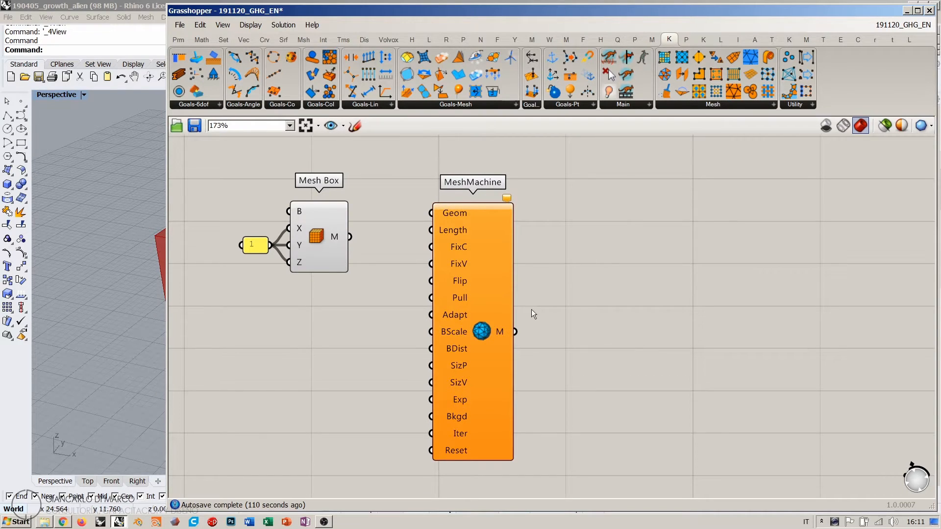
pyautogui.moveTo(427, 282); pyautogui.dragTo(587, 288, button='right')
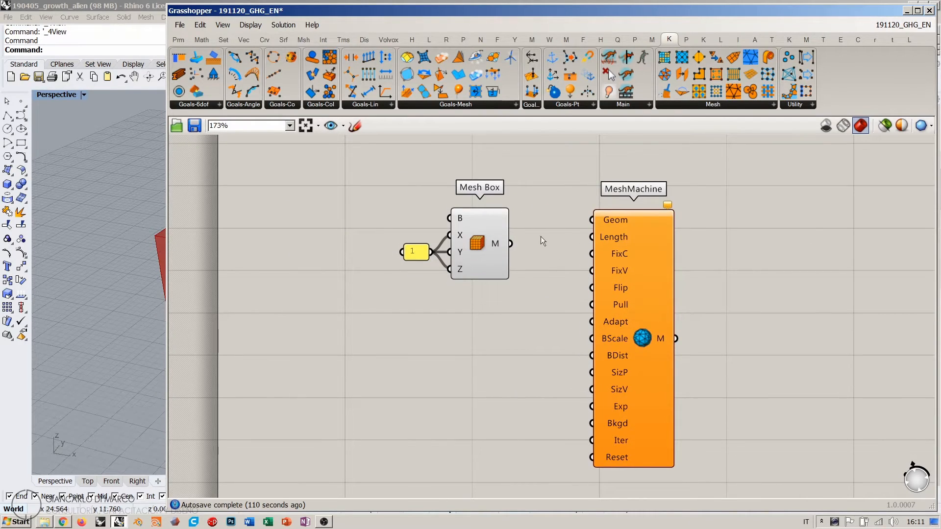
pyautogui.moveTo(511, 244); pyautogui.dragTo(642, 269)
pyautogui.click(550, 301)
pyautogui.moveTo(539, 297); pyautogui.dragTo(527, 263, button='right')
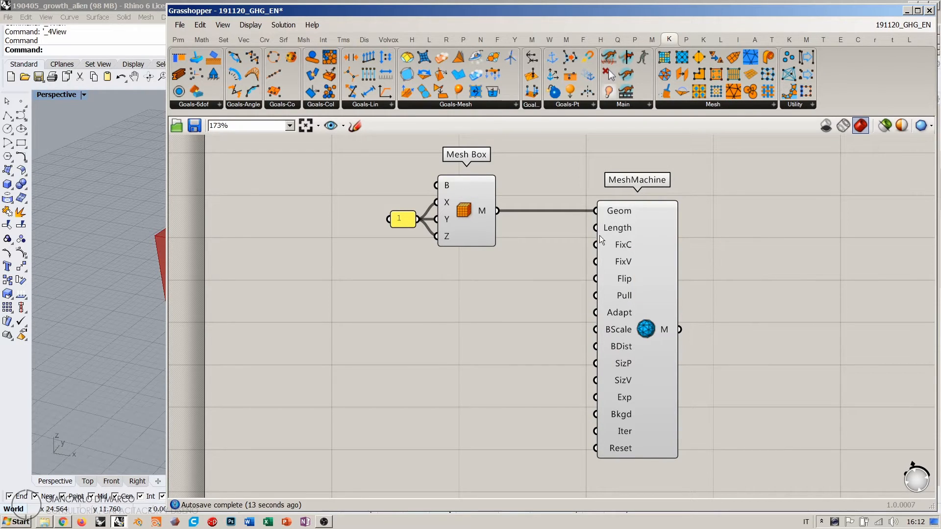
# Step: Narrow the Grasshopper window to uncover the Rhino viewport and inspect the mesh box in the Top and Perspective views
pyautogui.moveTo(166, 222); pyautogui.dragTo(368, 222)
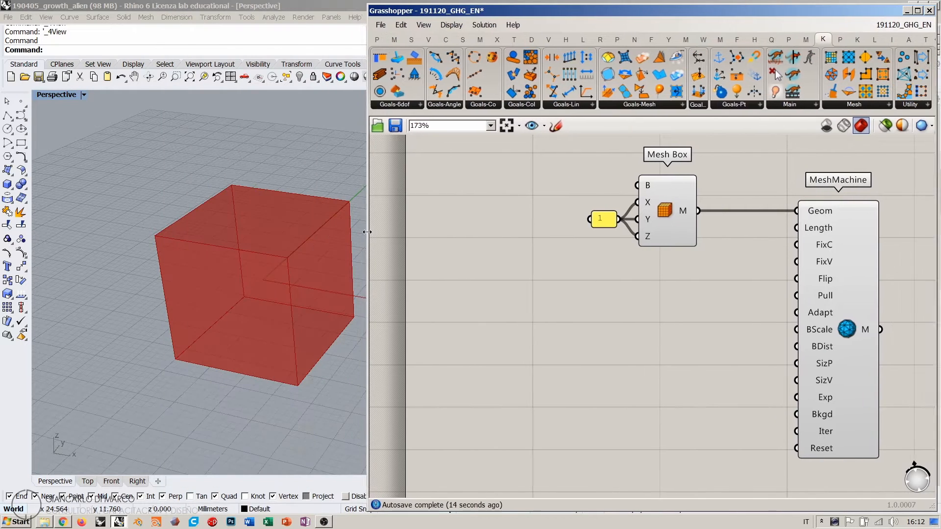
pyautogui.click(254, 336)
pyautogui.click(91, 479)
pyautogui.moveTo(298, 328); pyautogui.dragTo(83, 306, button='right')
pyautogui.scroll(-4, 89, 375)
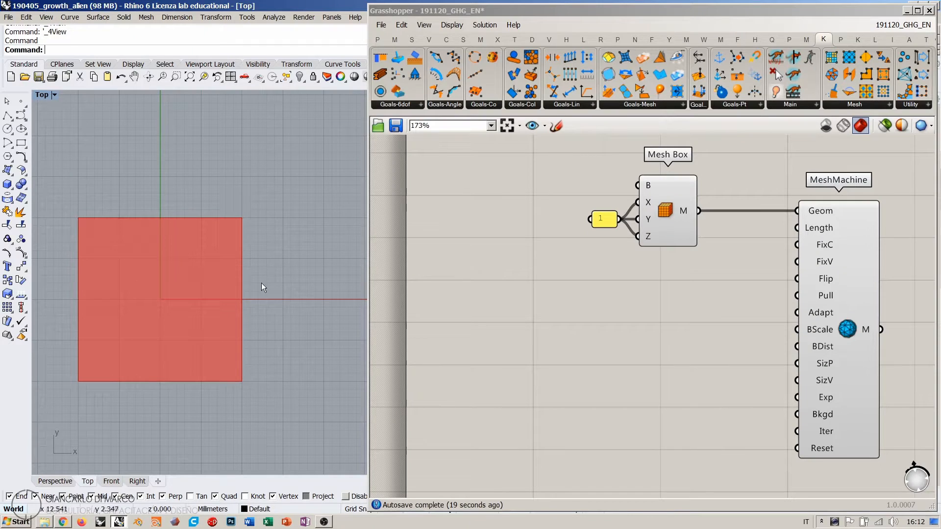
pyautogui.click(65, 482)
pyautogui.moveTo(263, 347); pyautogui.dragTo(299, 331, button='right')
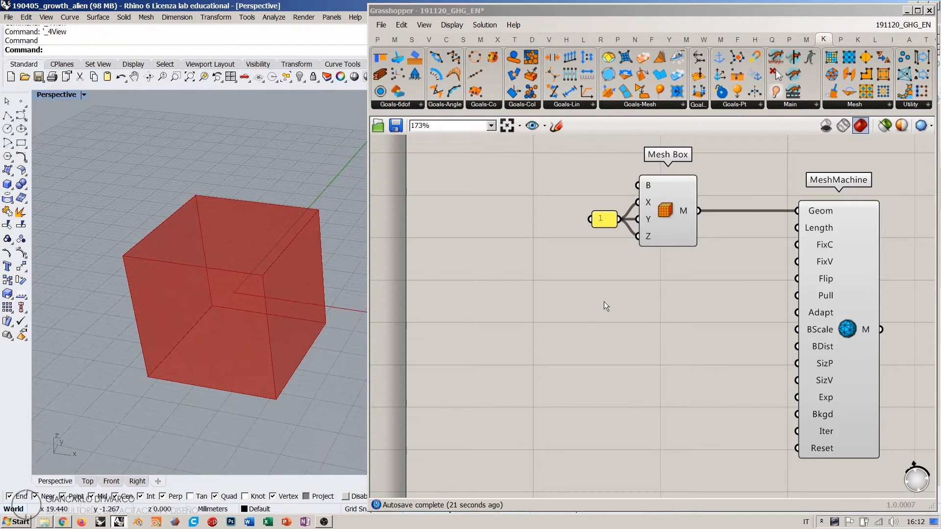
# Step: Add a number slider with the value 5.00 and place it below the Mesh Box component
pyautogui.doubleClick(675, 301)
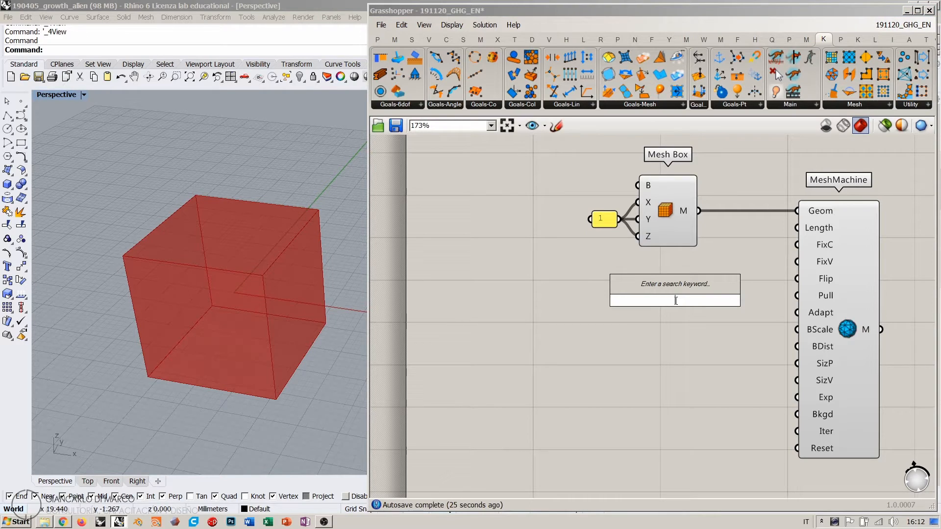
pyautogui.write('5.00')
pyautogui.press('Return')
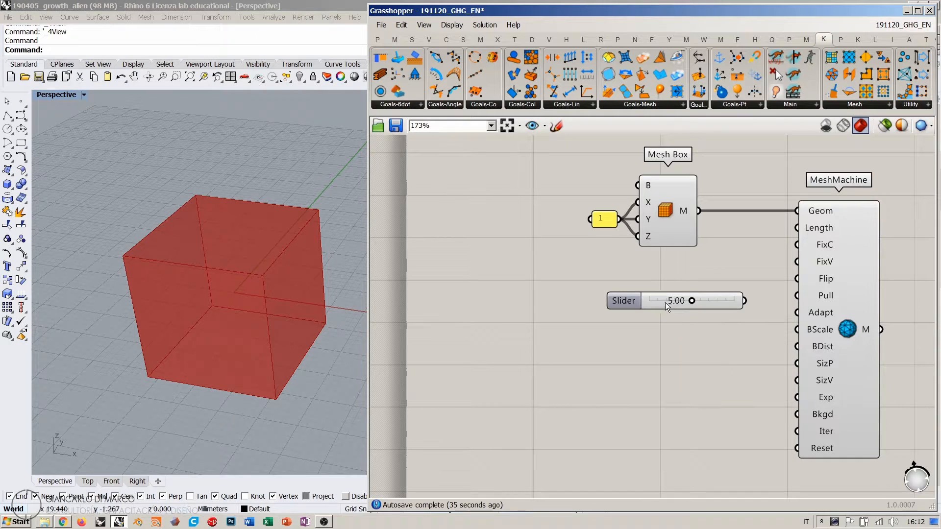
pyautogui.moveTo(665, 302); pyautogui.dragTo(619, 272)
pyautogui.click(628, 295)
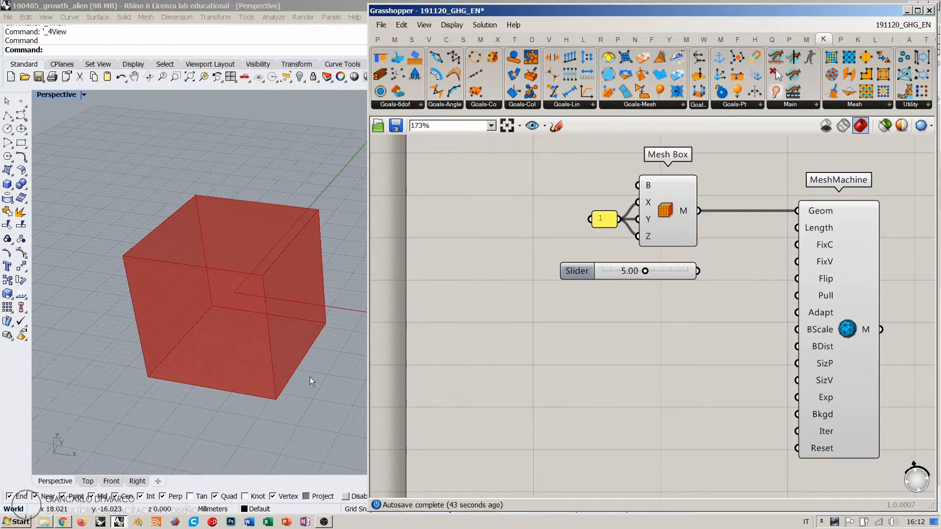
# Step: Set the slider's minimum to 2.00 and its value to 10.00, keeping it tucked just below Mesh Box
pyautogui.doubleClick(582, 272)
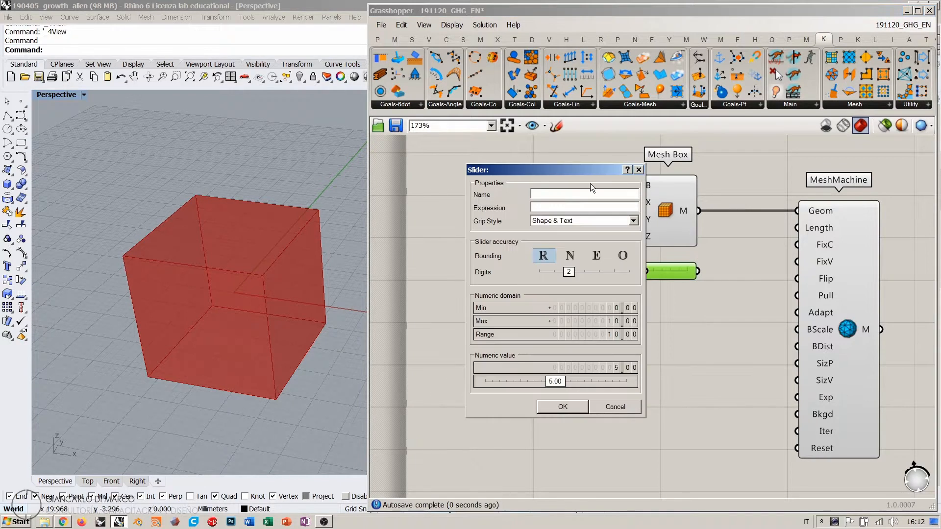
pyautogui.moveTo(581, 170); pyautogui.dragTo(520, 166)
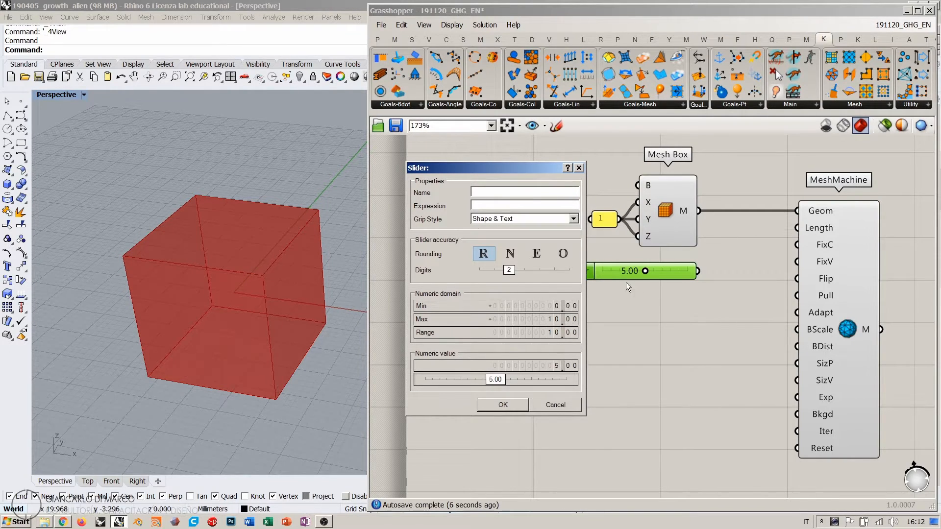
pyautogui.moveTo(557, 305); pyautogui.dragTo(555, 276)
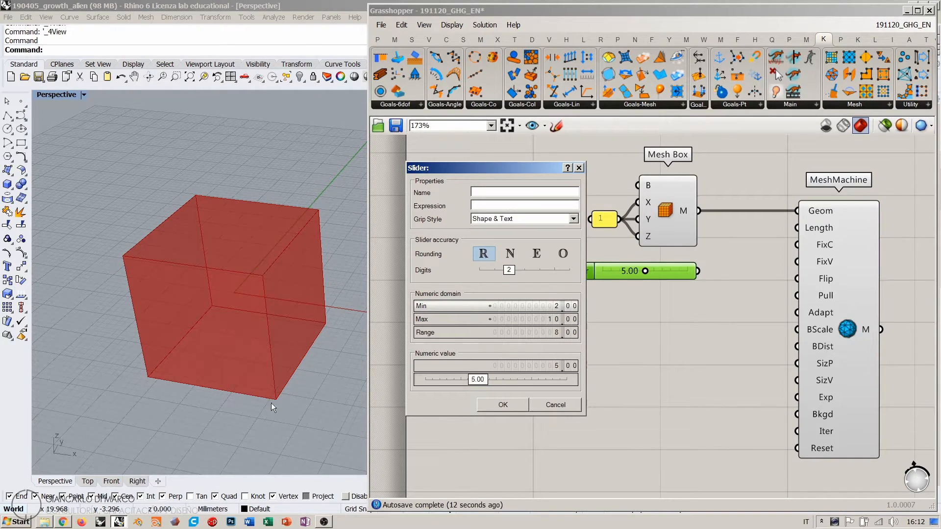
pyautogui.click(500, 405)
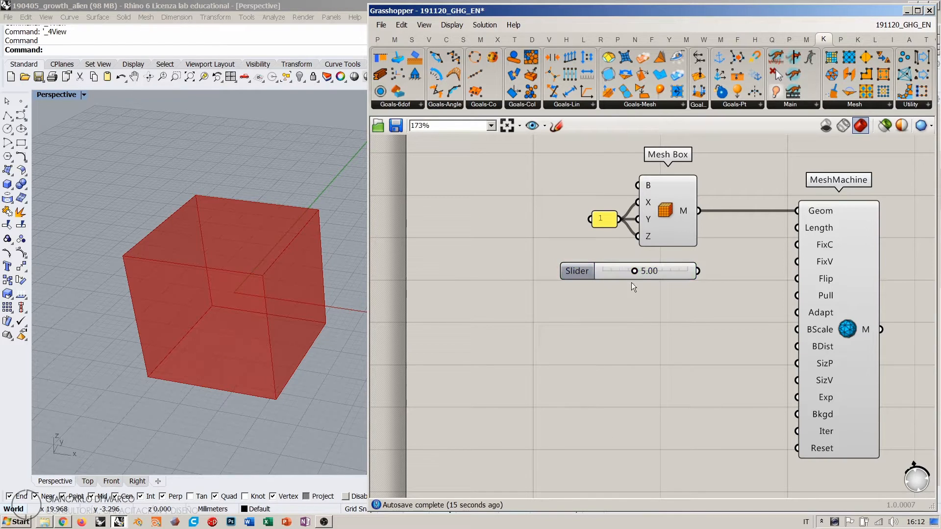
pyautogui.moveTo(593, 272); pyautogui.dragTo(554, 277)
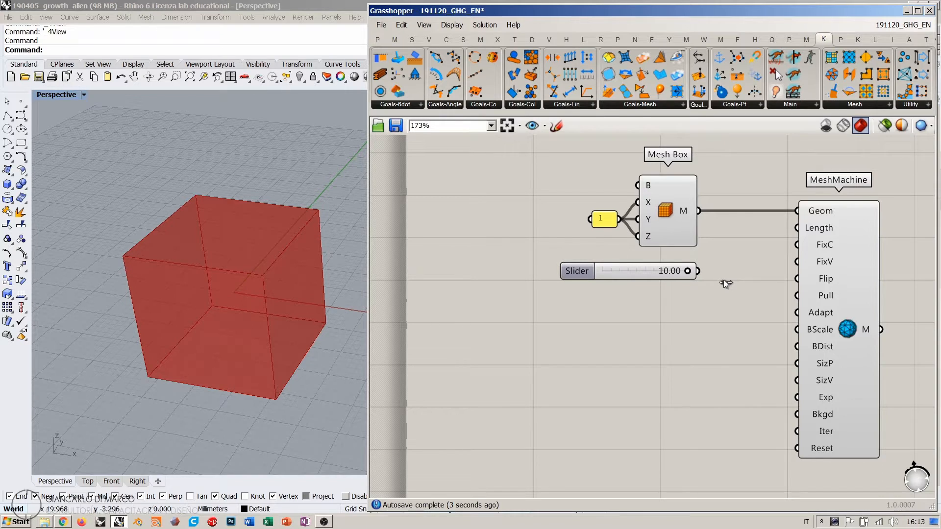
pyautogui.moveTo(664, 276); pyautogui.dragTo(663, 266)
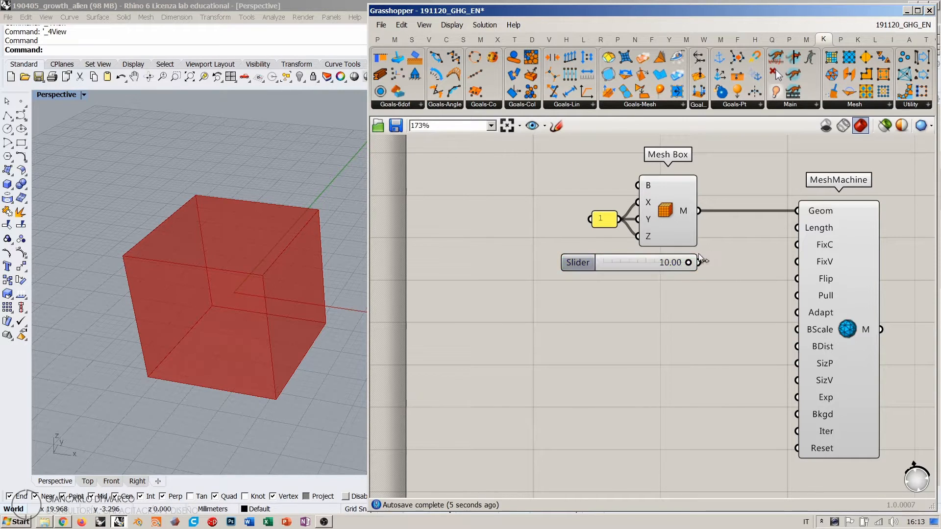
# Step: Connect the 10.00 slider to the Length input of MeshMachine and adjust its position below Mesh Box
pyautogui.moveTo(733, 242); pyautogui.dragTo(610, 241, button='right')
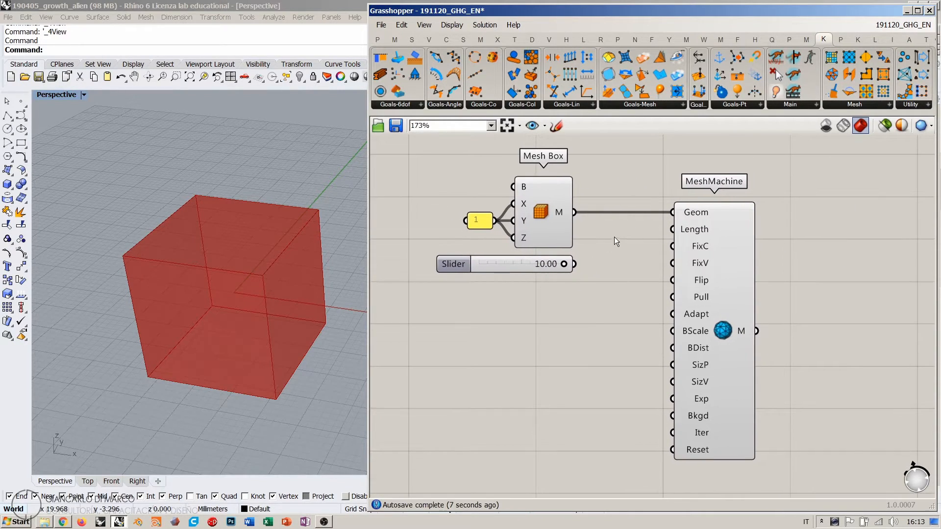
pyautogui.scroll(2, 613, 229)
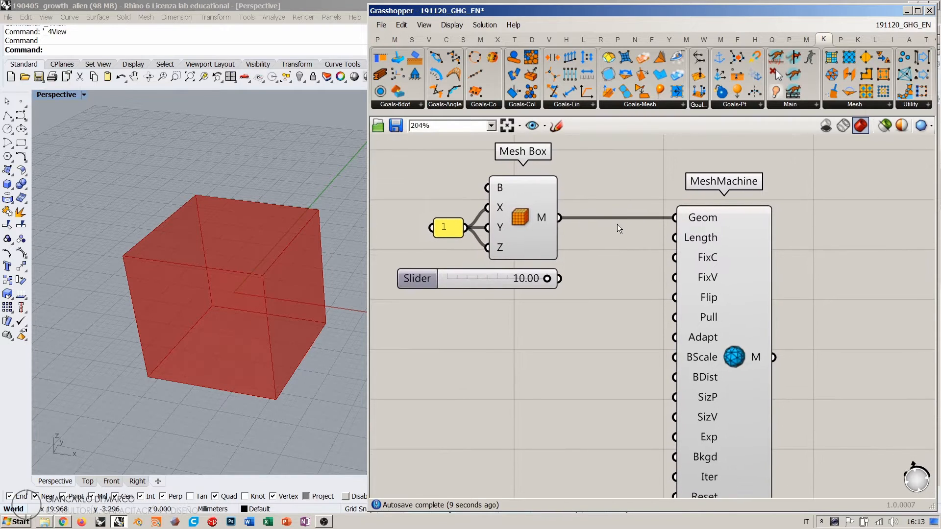
pyautogui.moveTo(559, 272); pyautogui.dragTo(663, 234)
pyautogui.moveTo(513, 274); pyautogui.dragTo(507, 270)
pyautogui.click(575, 294)
pyautogui.scroll(-3, 603, 215)
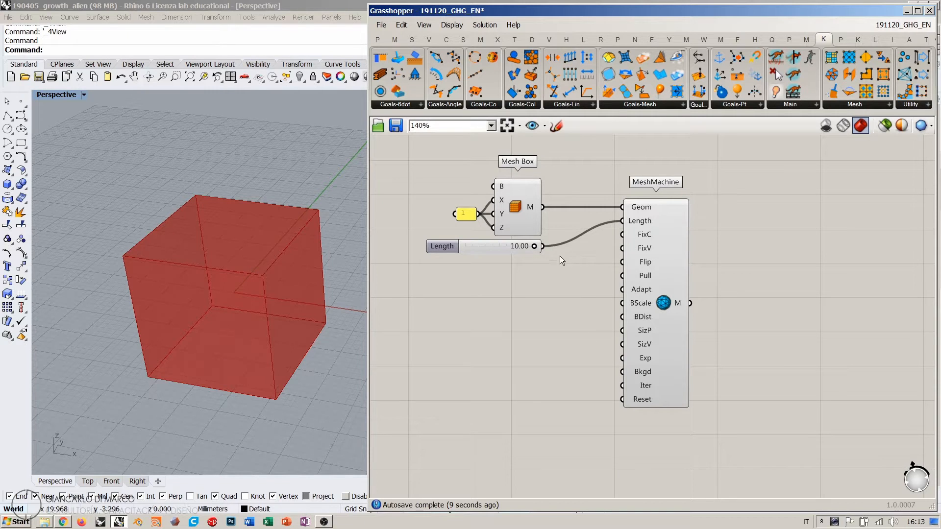
pyautogui.scroll(1, 564, 259)
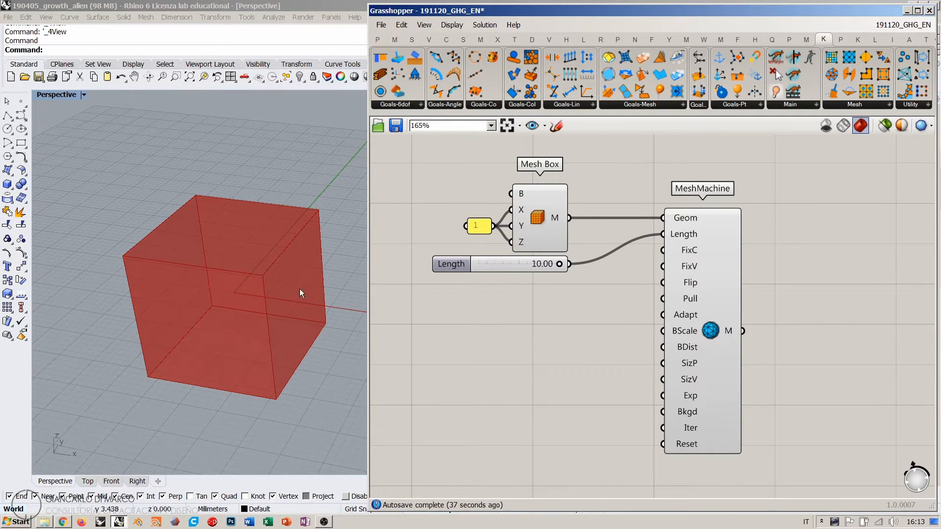
# Step: Move the MeshMachine component closer to the Mesh Box component
pyautogui.moveTo(299, 289); pyautogui.dragTo(265, 277, button='right')
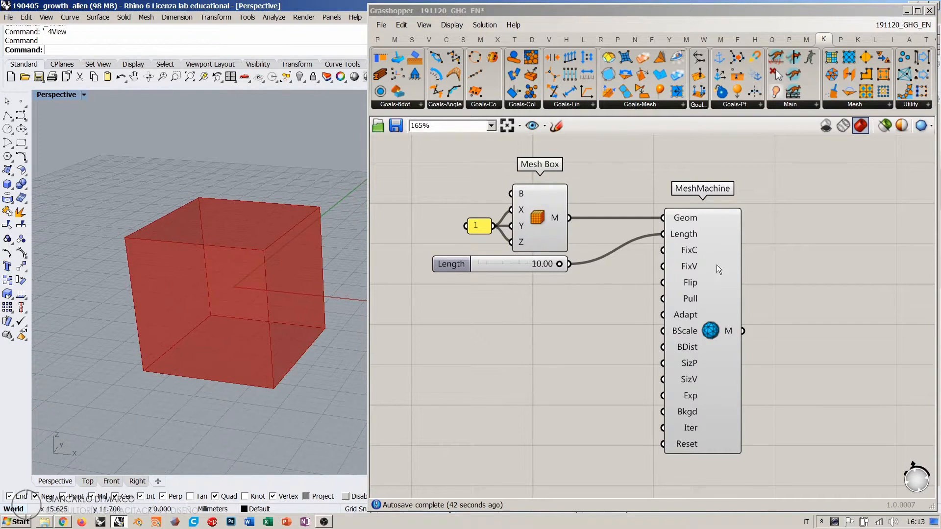
pyautogui.moveTo(708, 295); pyautogui.dragTo(662, 297)
pyautogui.click(737, 310)
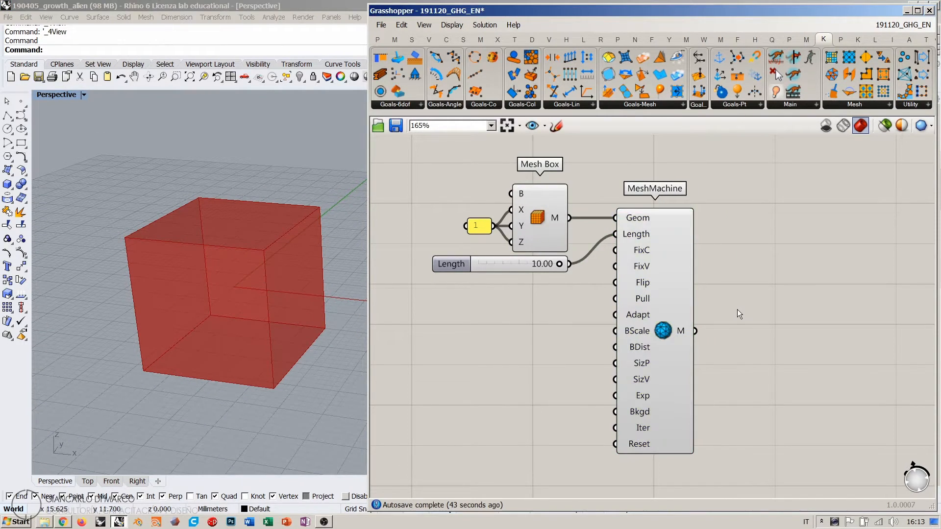
# Step: Add a Boolean Toggle set to True, connect it to MeshMachine's Reset input and align it with that input
pyautogui.moveTo(722, 281); pyautogui.dragTo(762, 211, button='right')
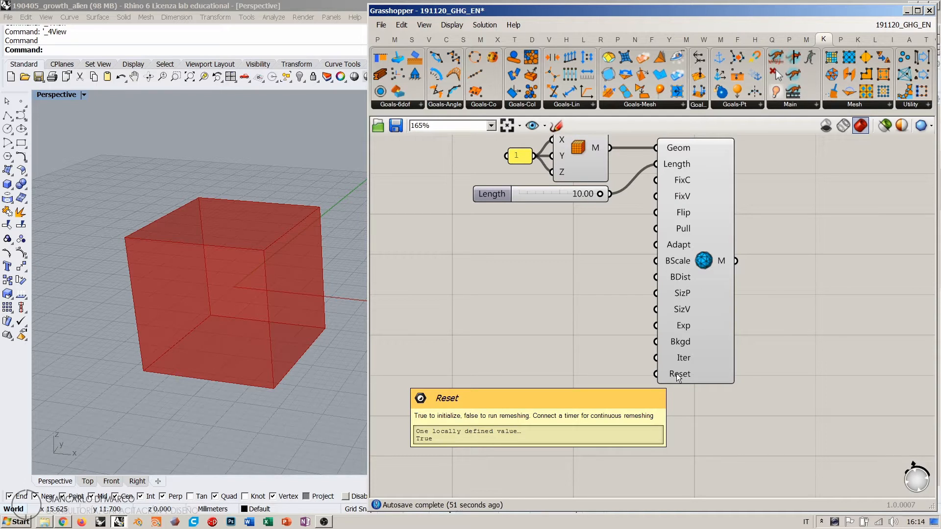
pyautogui.doubleClick(569, 375)
pyautogui.write('t')
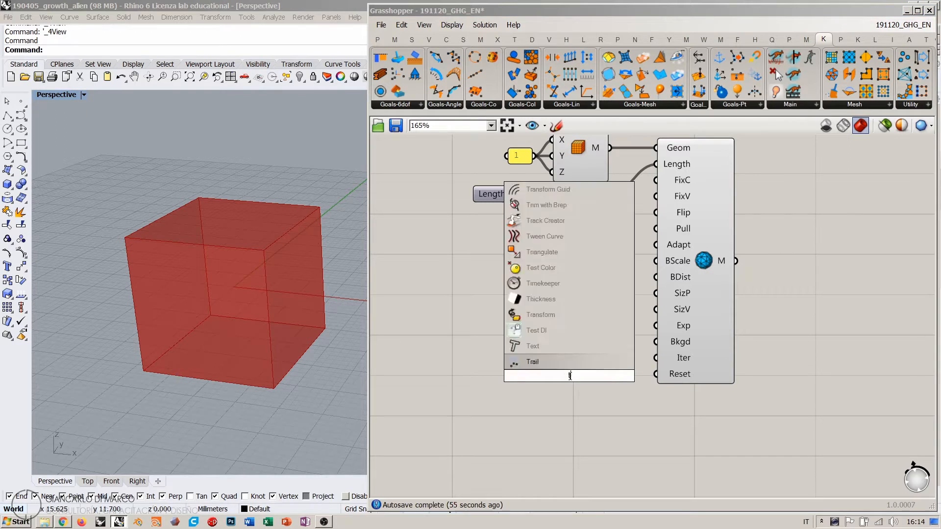
pyautogui.write('ooggle')
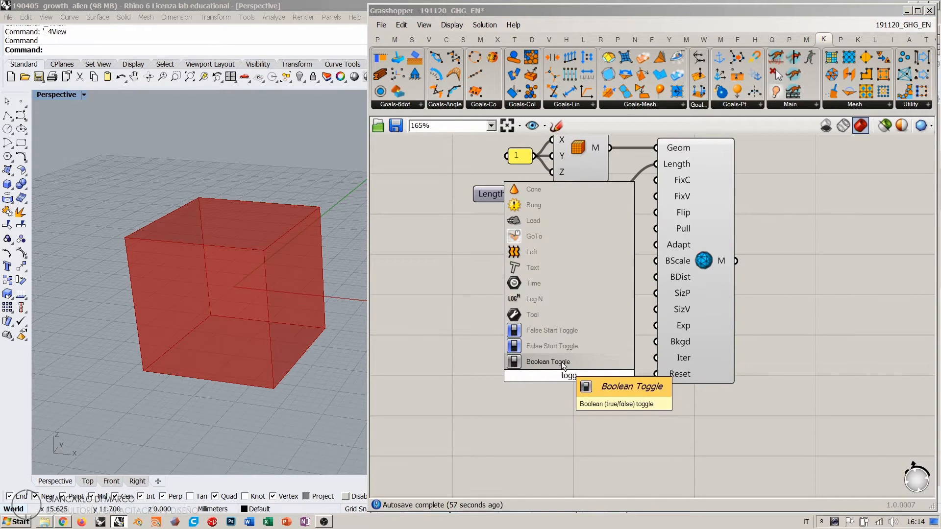
pyautogui.click(560, 362)
pyautogui.click(590, 377)
pyautogui.moveTo(612, 375); pyautogui.dragTo(669, 372)
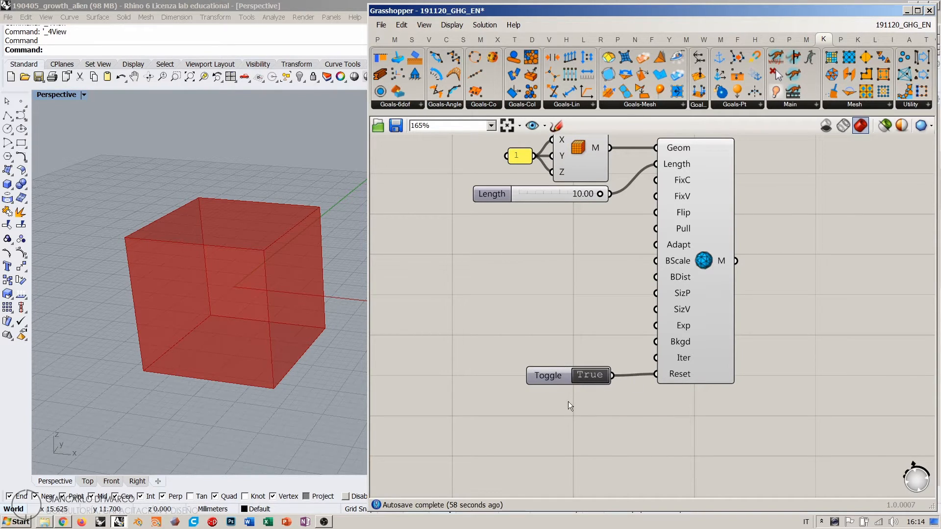
pyautogui.moveTo(551, 382); pyautogui.dragTo(555, 399)
pyautogui.scroll(-2, 559, 399)
pyautogui.click(568, 334)
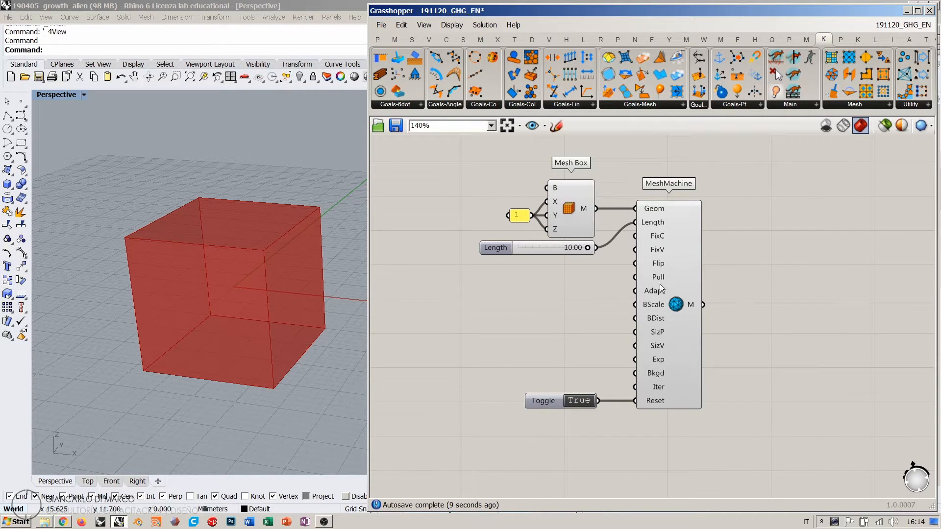
# Step: Set the Reset toggle to False and add a panel connected to MeshMachine's M output
pyautogui.moveTo(664, 269); pyautogui.dragTo(631, 266, button='right')
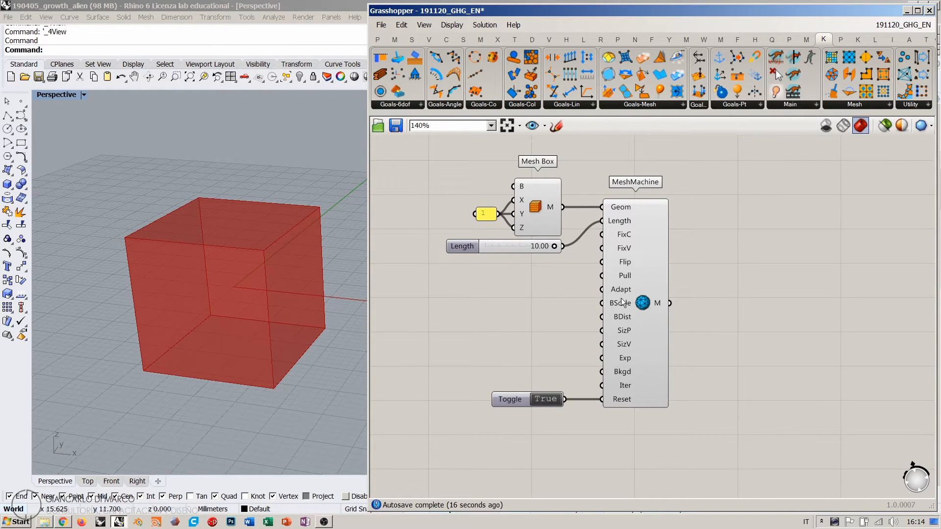
pyautogui.doubleClick(543, 399)
pyautogui.moveTo(660, 302)
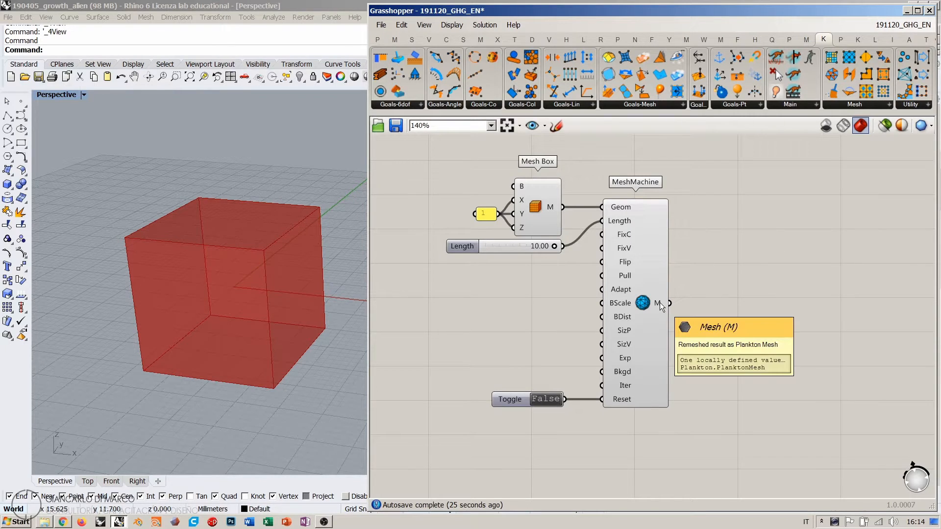
pyautogui.doubleClick(721, 307)
pyautogui.write('//')
pyautogui.press('Return')
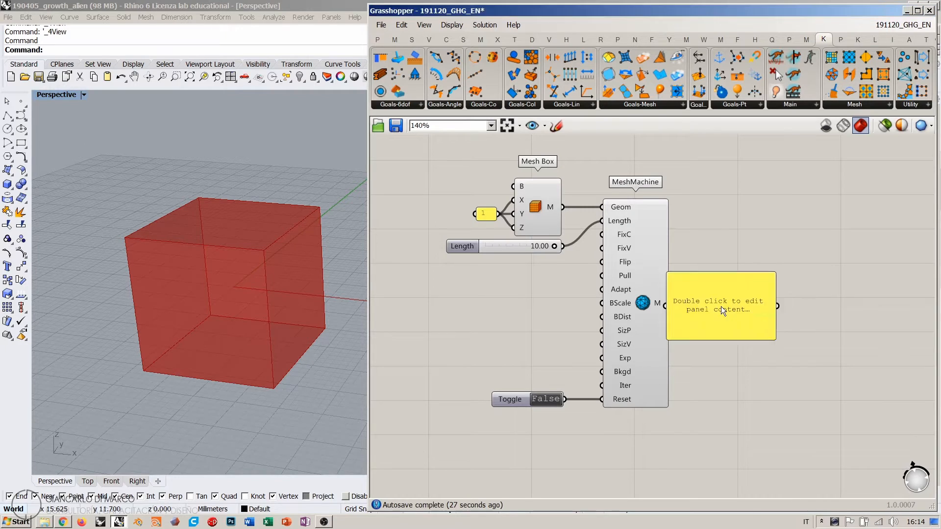
pyautogui.moveTo(699, 315); pyautogui.dragTo(744, 315)
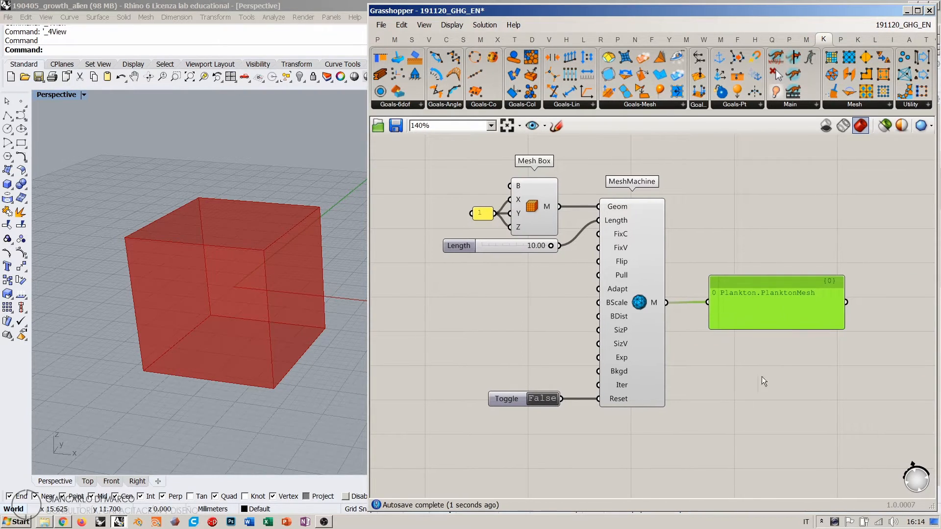
# Step: Turn off the output panel's paths and indices, shrink it to a single line and align it with MeshMachine's M output
pyautogui.rightClick(747, 318)
pyautogui.click(786, 330)
pyautogui.rightClick(749, 323)
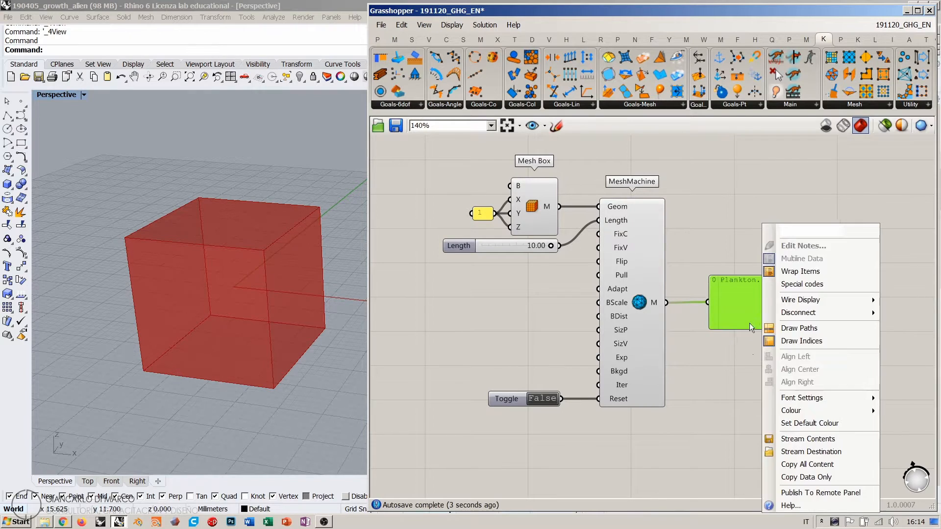
pyautogui.click(785, 341)
pyautogui.moveTo(840, 278); pyautogui.dragTo(814, 316)
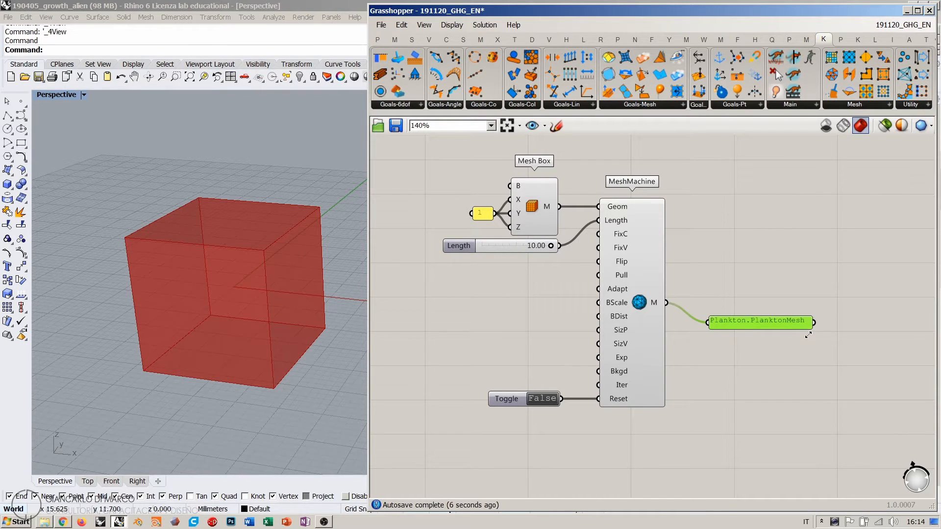
pyautogui.moveTo(744, 322); pyautogui.dragTo(726, 303)
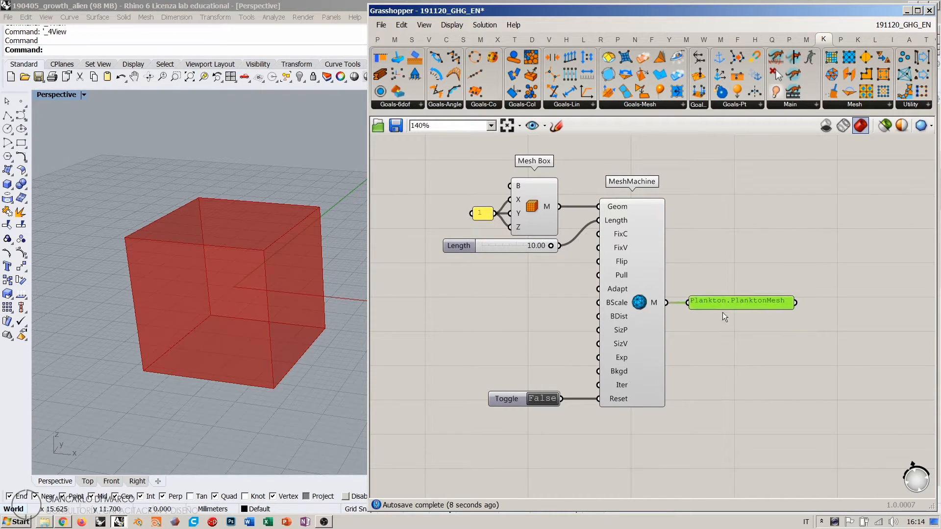
pyautogui.click(722, 312)
# Step: Examine the note with the Plankton library download address in the overall definition and return to the MeshMachine setup
pyautogui.scroll(2, 723, 313)
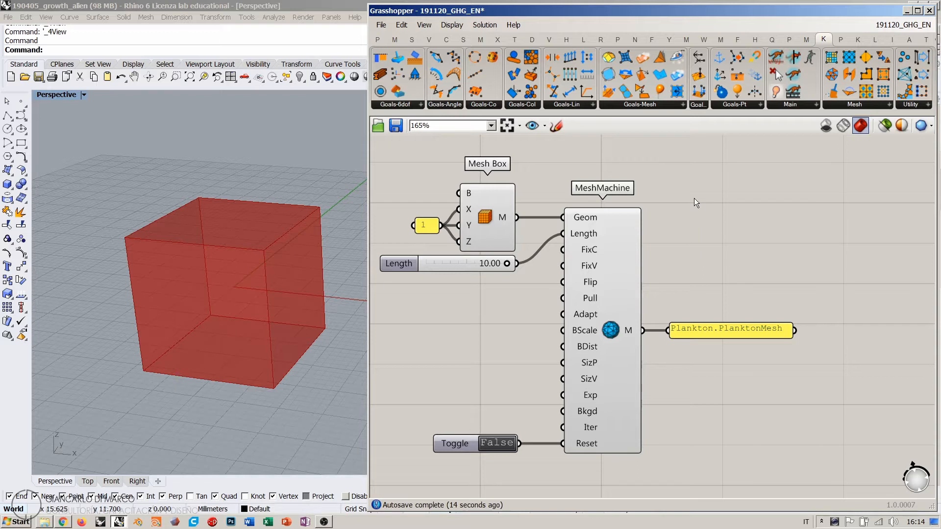
pyautogui.click(507, 125)
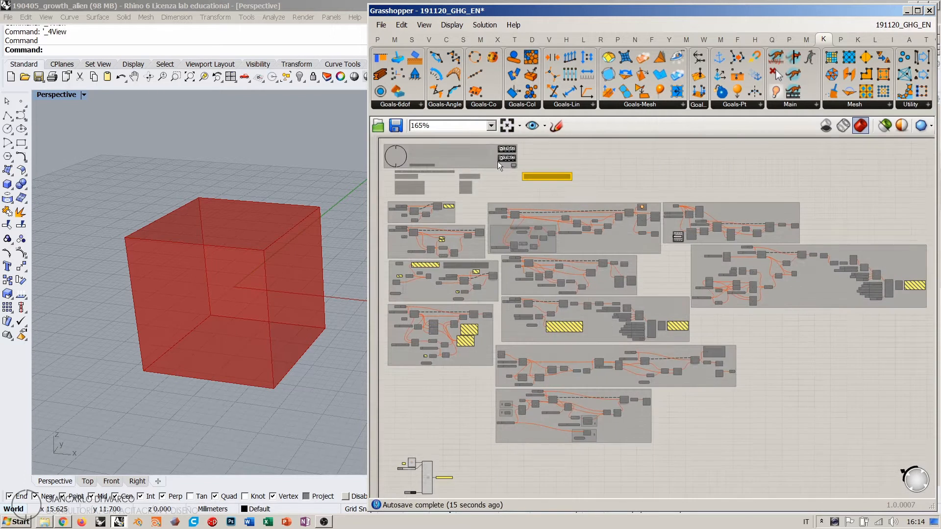
pyautogui.moveTo(540, 163); pyautogui.dragTo(616, 208, button='right')
pyautogui.scroll(11, 573, 237)
pyautogui.scroll(1, 614, 237)
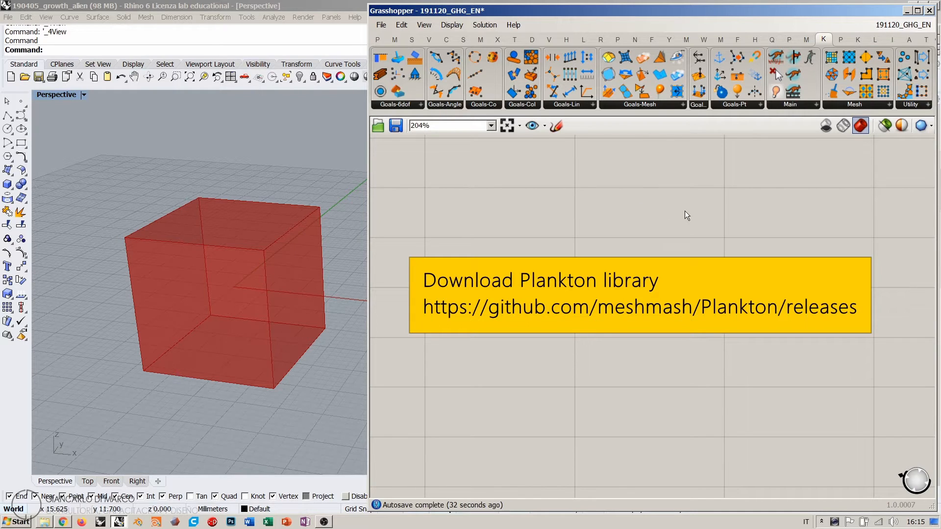
pyautogui.scroll(-5, 757, 190)
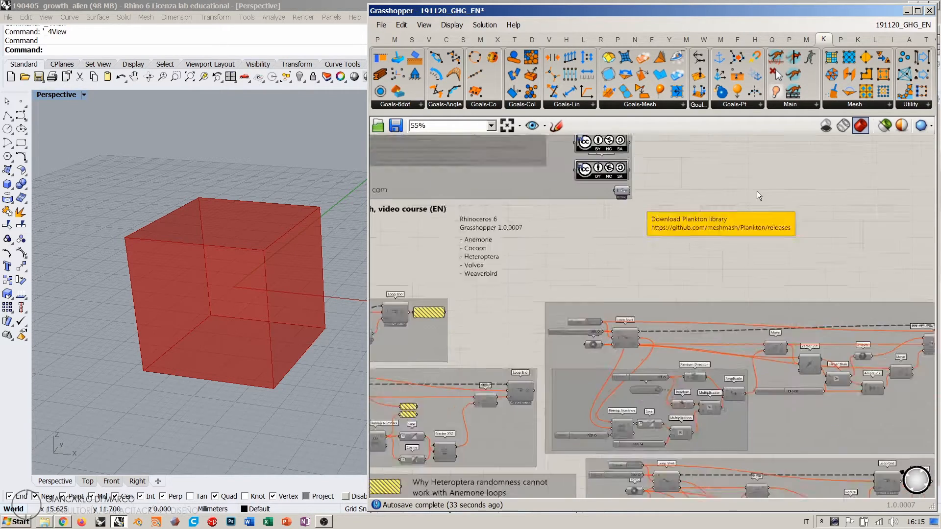
pyautogui.scroll(4, 619, 357)
pyautogui.scroll(5, 604, 352)
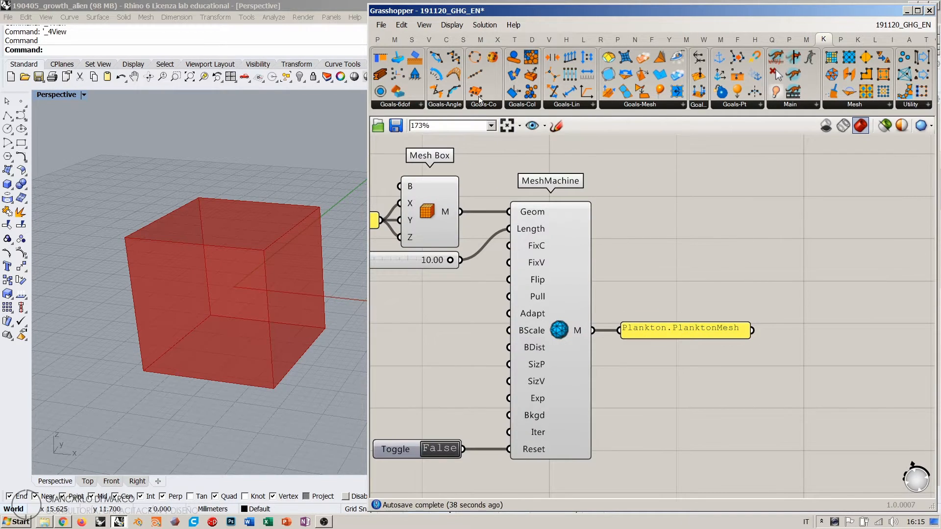
# Step: Add a PlanktonMesh parameter just above the output panel and connect MeshMachine's M output to it
pyautogui.click(377, 40)
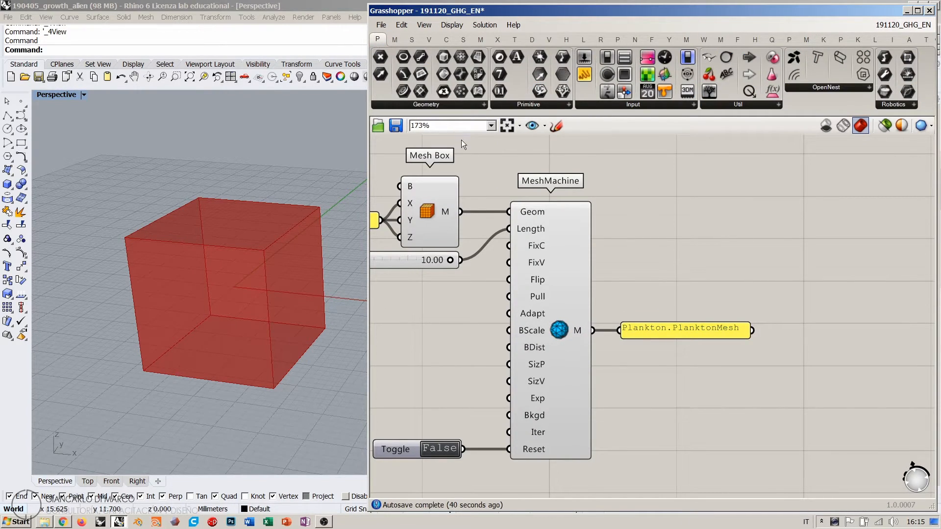
pyautogui.click(448, 104)
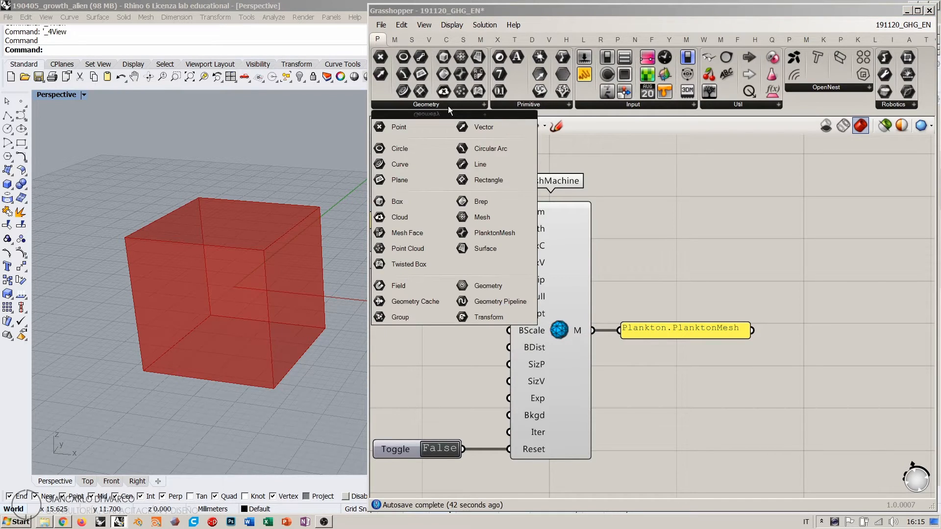
pyautogui.click(473, 232)
pyautogui.click(686, 280)
pyautogui.moveTo(686, 280); pyautogui.dragTo(657, 305)
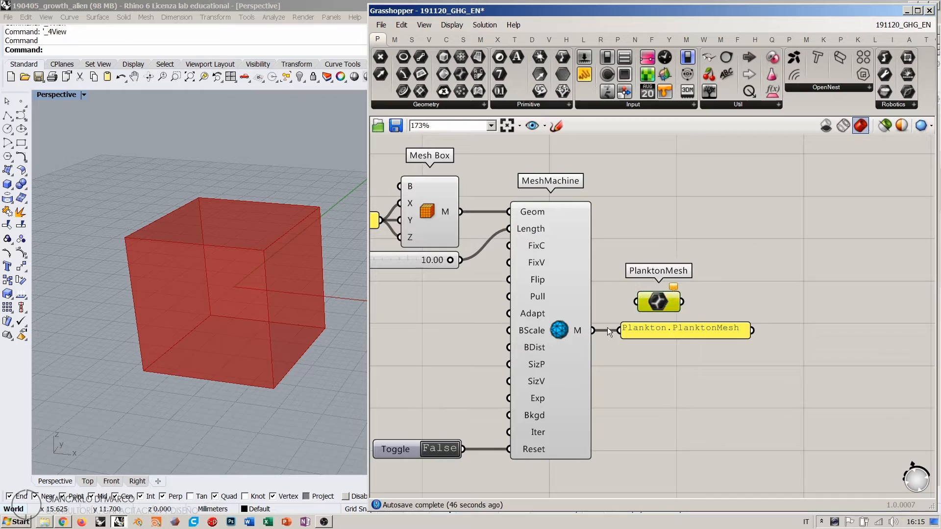
pyautogui.click(573, 331)
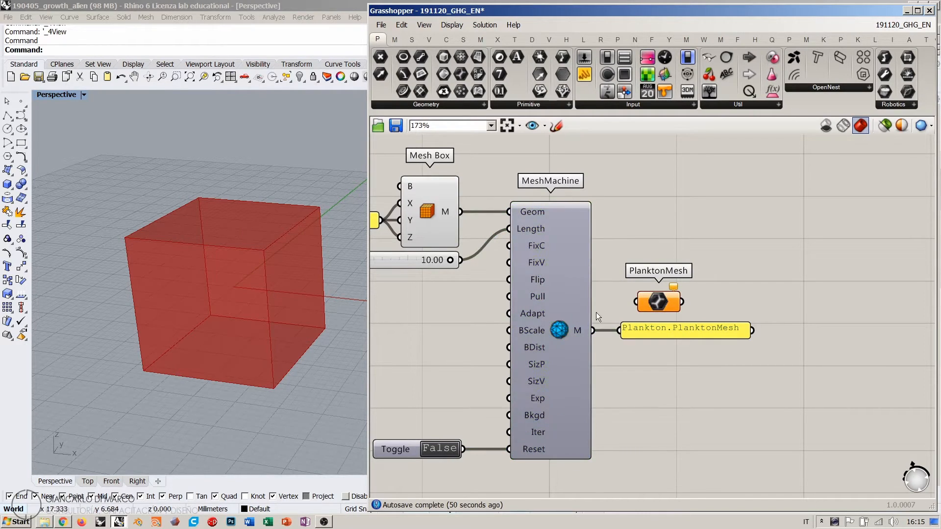
pyautogui.moveTo(593, 330); pyautogui.dragTo(638, 310)
pyautogui.click(699, 275)
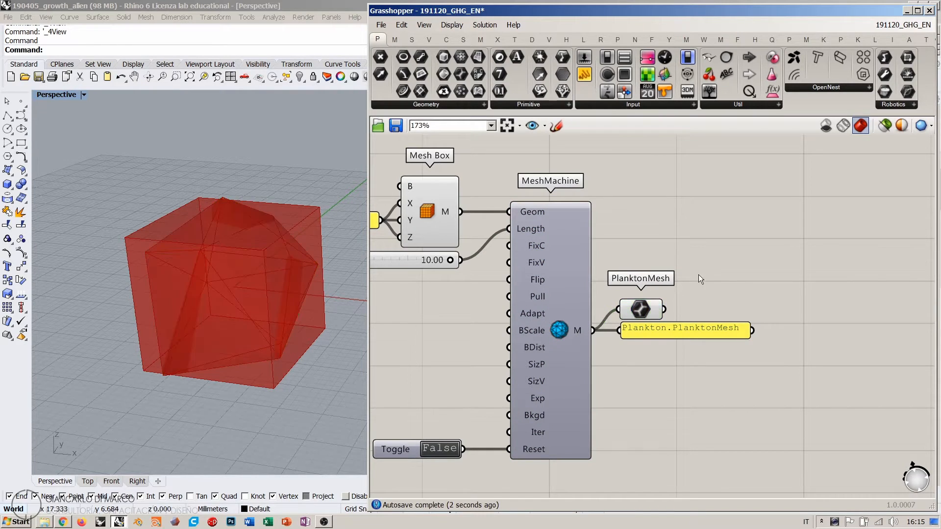
# Step: Turn off the Mesh Box component's preview and inspect the remeshed shape in the Perspective view
pyautogui.moveTo(228, 302); pyautogui.dragTo(235, 245, button='right')
pyautogui.click(422, 215)
pyautogui.hotkey('ctrl', 'q')
pyautogui.click(438, 312)
pyautogui.moveTo(459, 292); pyautogui.dragTo(591, 273, button='right')
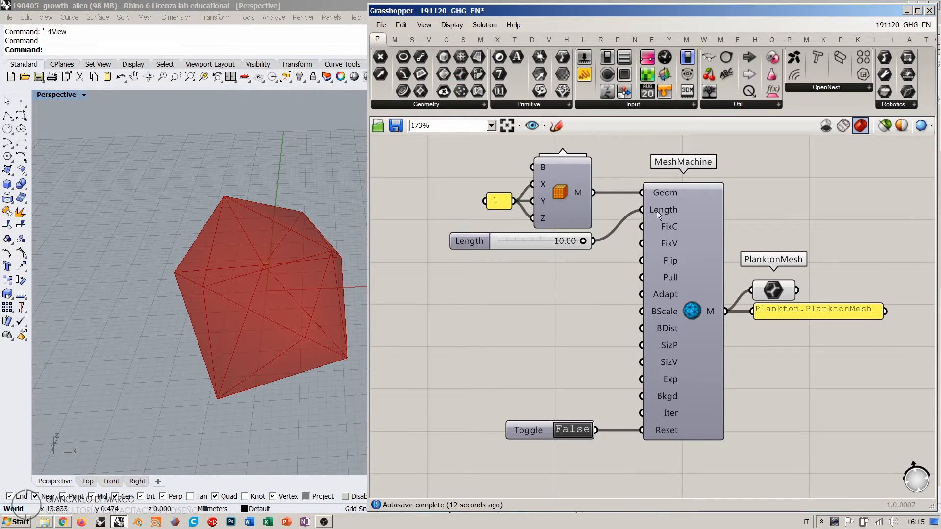
pyautogui.moveTo(267, 290); pyautogui.dragTo(248, 275, button='right')
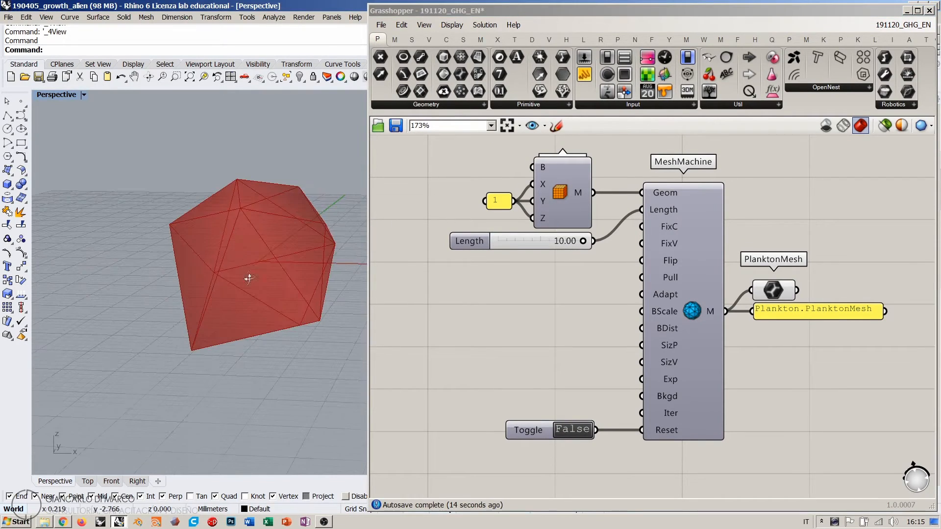
# Step: Try the Length slider at 2.00 and at 10.00, inspecting the remeshed shape from another angle
pyautogui.moveTo(582, 242); pyautogui.dragTo(497, 242)
pyautogui.moveTo(314, 252); pyautogui.dragTo(252, 255, button='right')
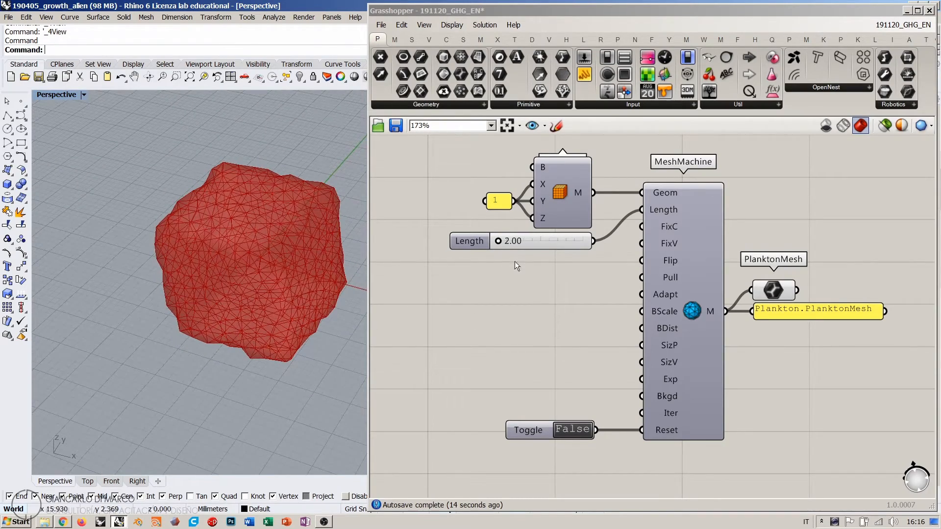
pyautogui.moveTo(497, 242); pyautogui.dragTo(661, 240)
pyautogui.moveTo(300, 274)
pyautogui.mouseDown(button='right')
pyautogui.moveTo(286, 241)
pyautogui.moveTo(294, 202)
pyautogui.moveTo(250, 258)
pyautogui.moveTo(301, 269)
pyautogui.mouseUp(button='right')
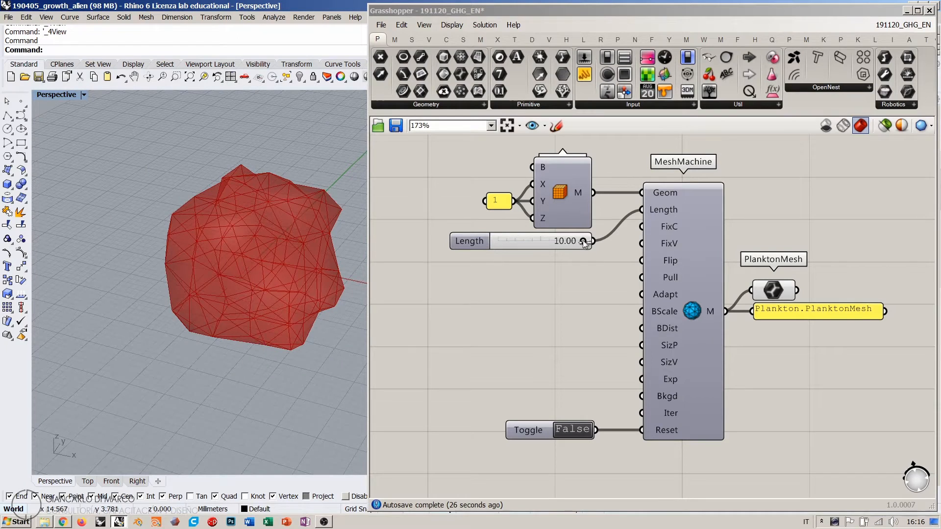
# Step: Restart the remeshing by setting the Reset toggle to True and back to False, and set the Length slider to 5.42
pyautogui.doubleClick(569, 431)
pyautogui.rightClick(569, 431)
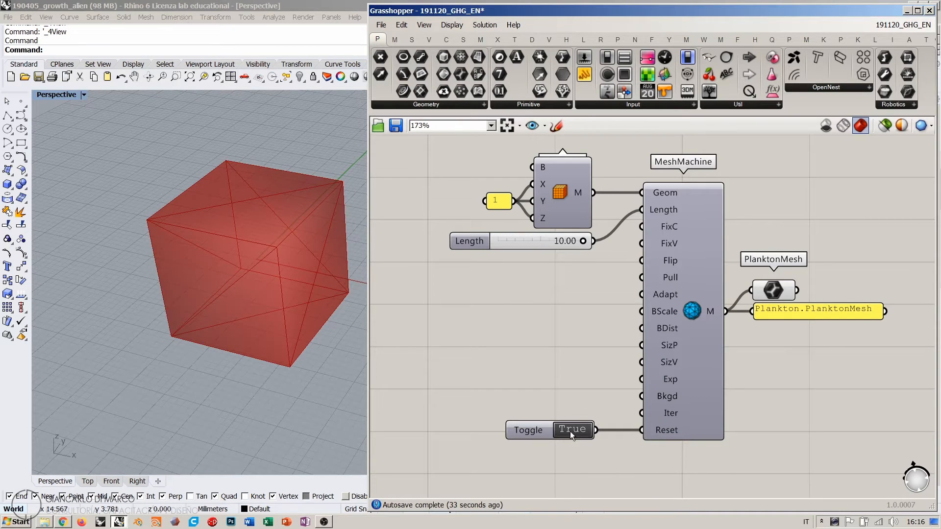
pyautogui.doubleClick(570, 431)
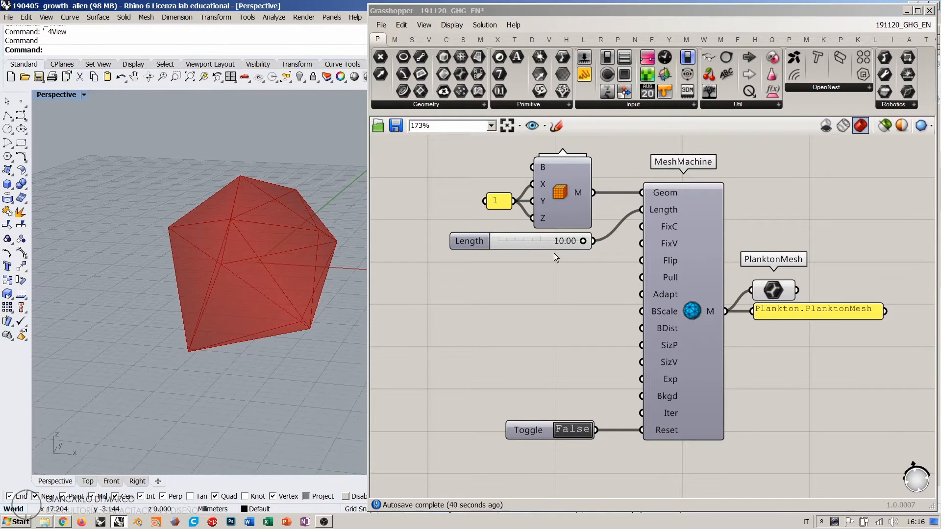
pyautogui.moveTo(586, 240); pyautogui.dragTo(537, 249)
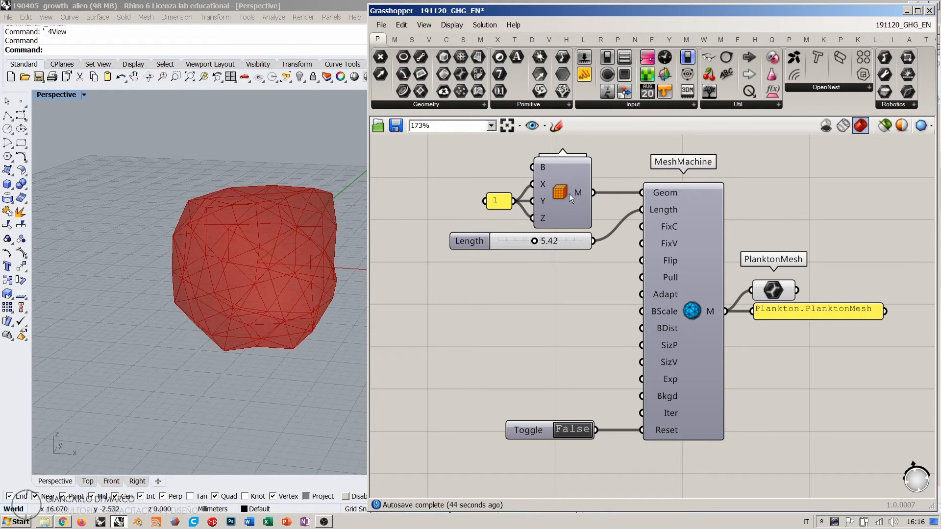
# Step: Add a Timer below the Reset toggle and attach it to the MeshMachine component
pyautogui.moveTo(656, 372); pyautogui.dragTo(597, 274, button='right')
pyautogui.doubleClick(584, 384)
pyautogui.write('t')
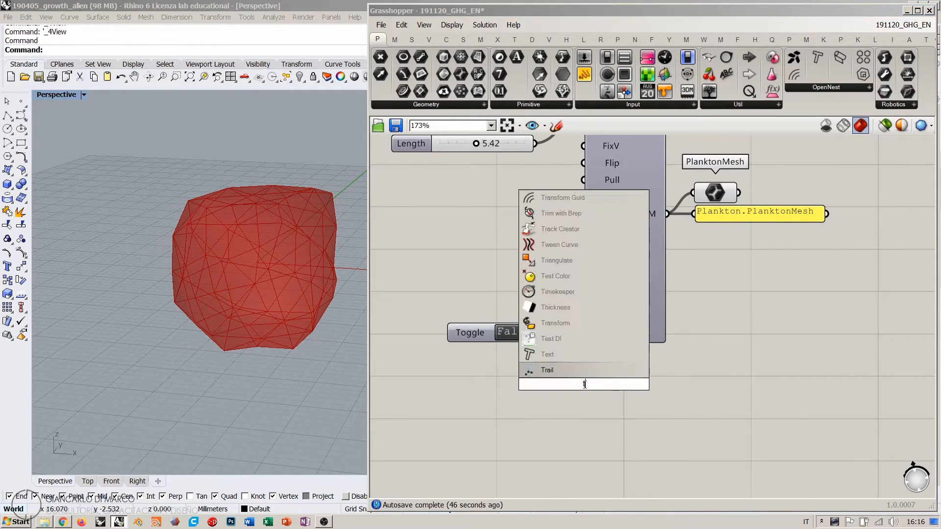
pyautogui.write('imer')
pyautogui.press('Return')
pyautogui.moveTo(623, 383); pyautogui.dragTo(631, 339)
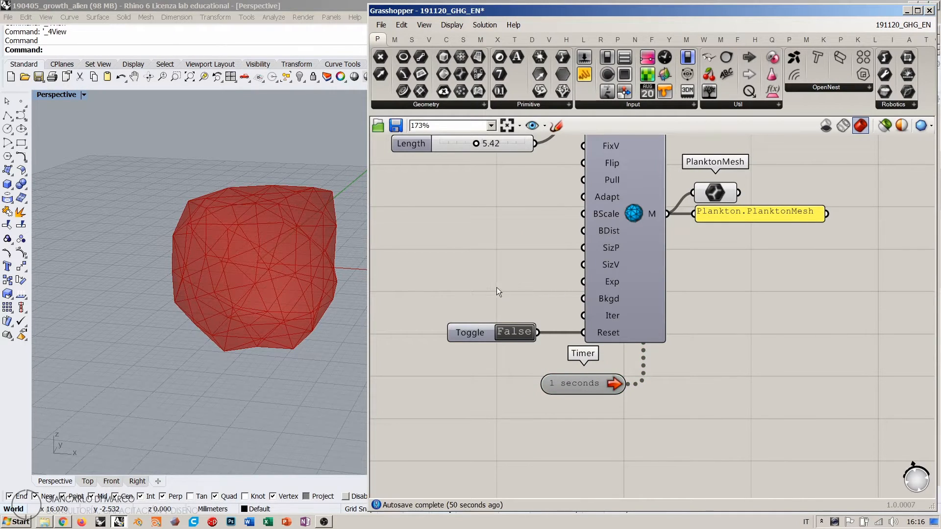
# Step: Set the Length slider to 2.55 with the timer running
pyautogui.moveTo(612, 184); pyautogui.dragTo(652, 248, button='right')
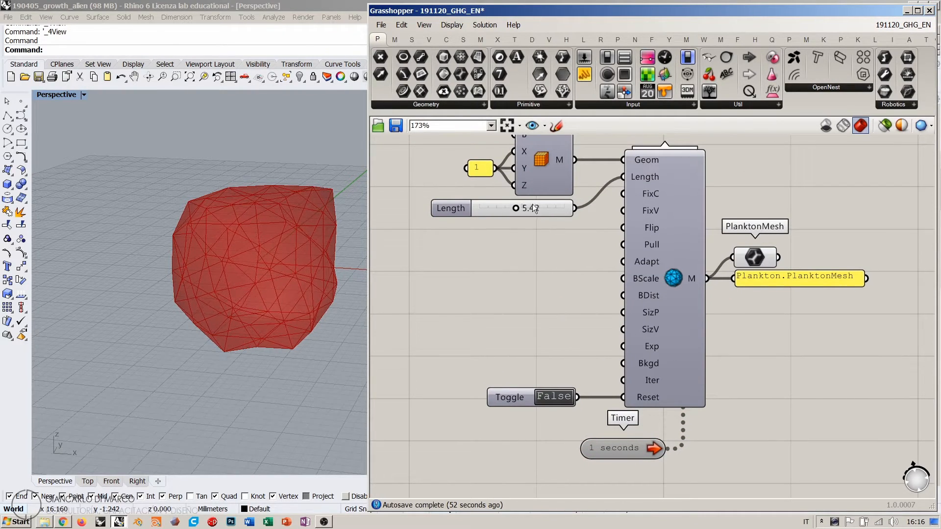
pyautogui.moveTo(515, 208); pyautogui.dragTo(485, 208)
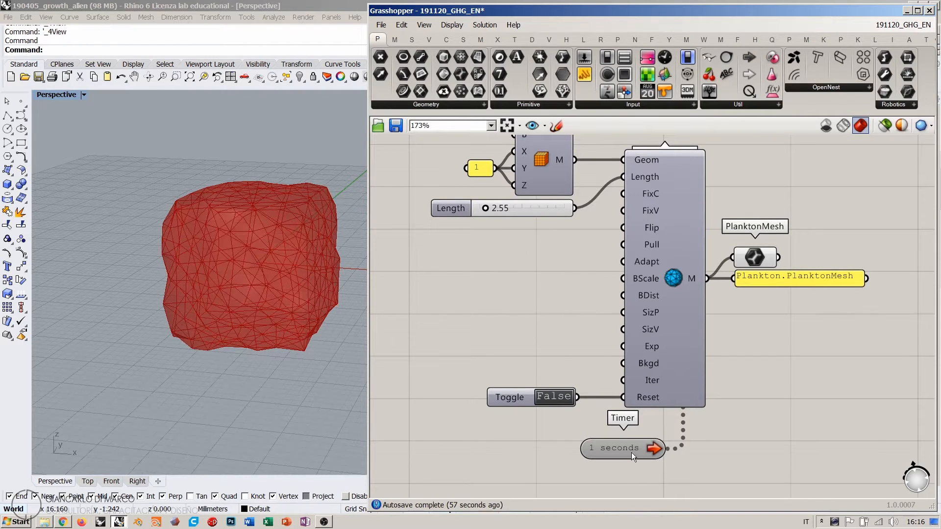
pyautogui.scroll(-2, 576, 249)
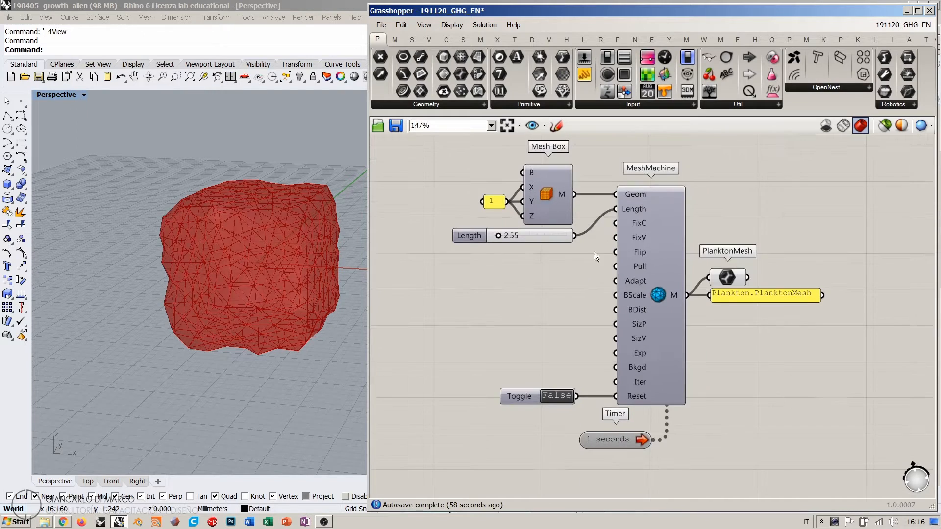
pyautogui.moveTo(687, 308); pyautogui.dragTo(688, 334, button='right')
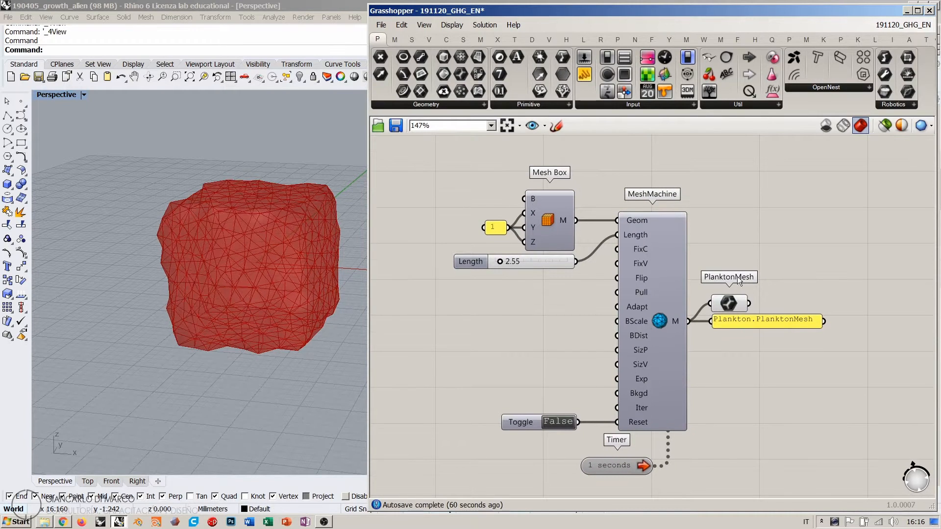
pyautogui.click(727, 306)
pyautogui.click(557, 265)
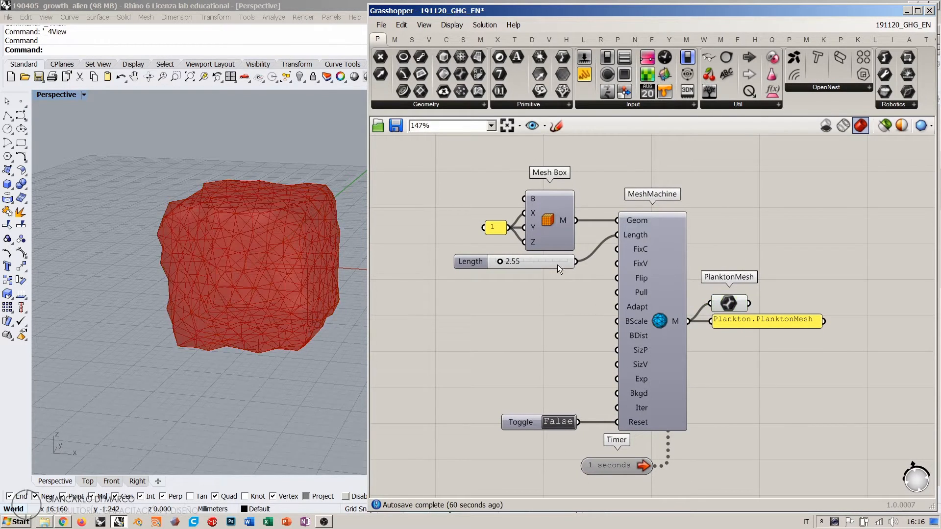
pyautogui.click(544, 302)
# Step: Set the Timer's interval to 20 ms and try the Length slider at 2.00, ending at 10.00
pyautogui.rightClick(633, 463)
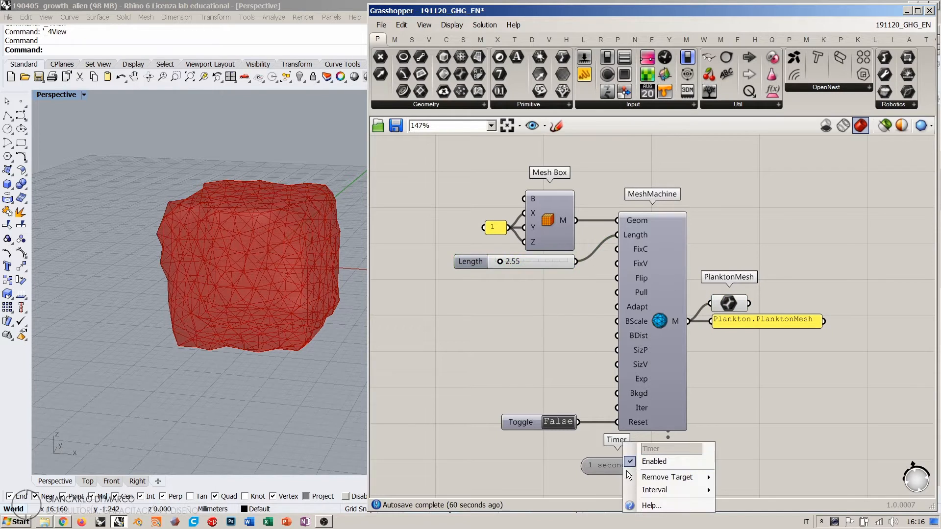
pyautogui.moveTo(657, 490)
pyautogui.click(745, 366)
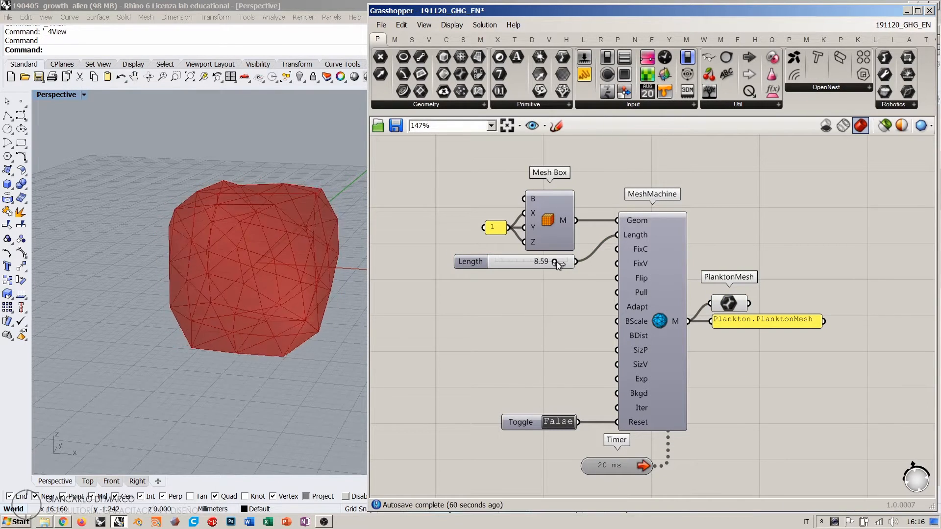
pyautogui.moveTo(529, 264); pyautogui.dragTo(579, 263)
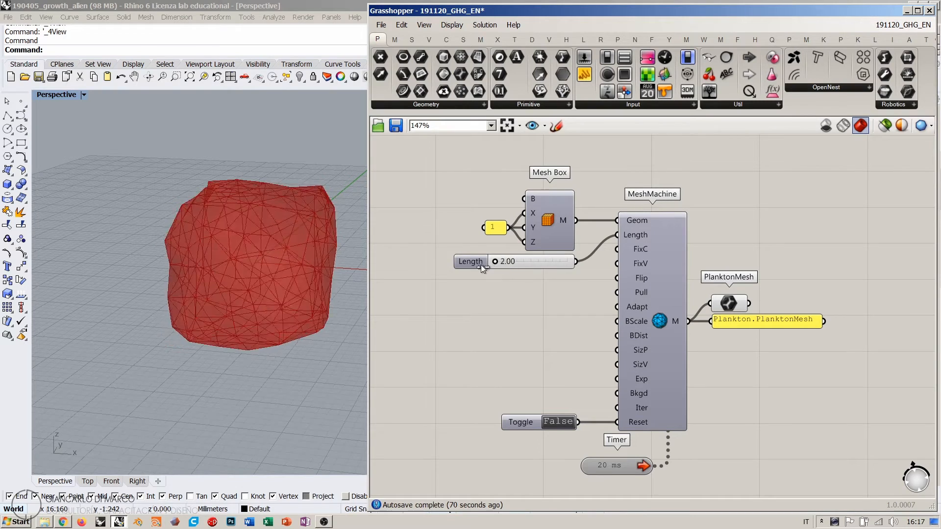
pyautogui.moveTo(495, 262); pyautogui.dragTo(567, 262)
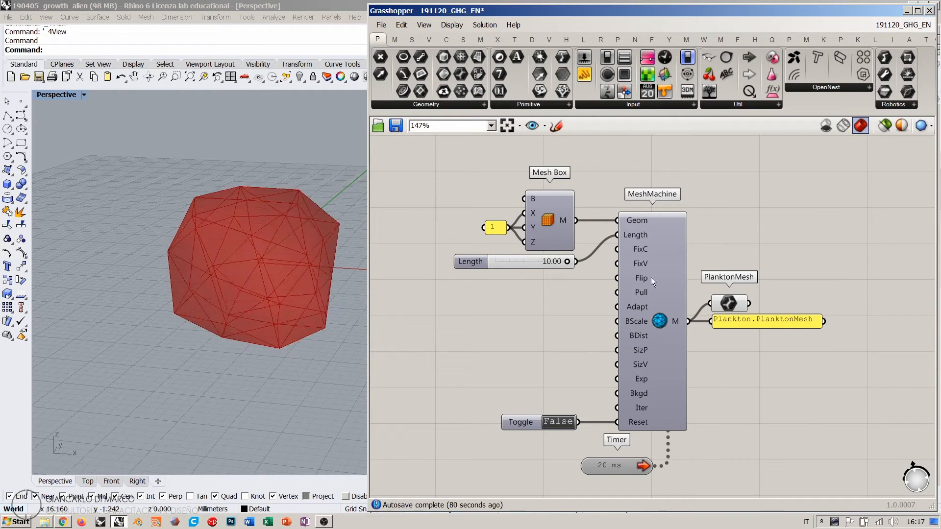
# Step: Add a standard Mesh parameter beside the PlanktonMesh parameter and connect PlanktonMesh's output to it
pyautogui.moveTo(773, 314); pyautogui.dragTo(699, 303, button='right')
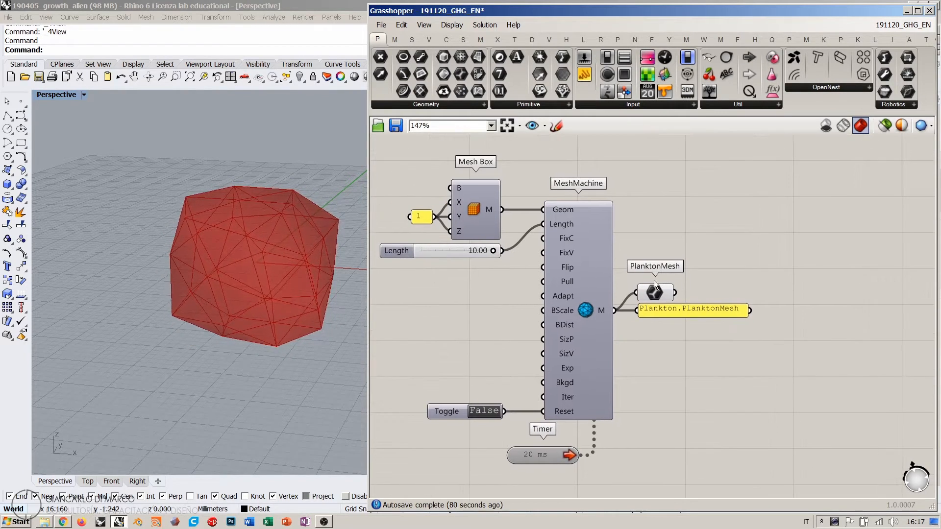
pyautogui.doubleClick(745, 272)
pyautogui.write('ms')
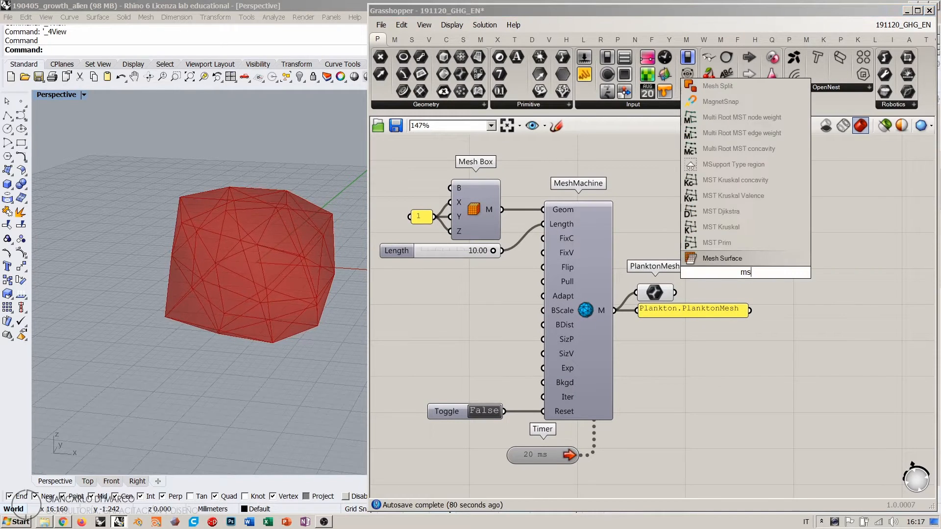
pyautogui.press('BackSpace')
pyautogui.write('esh')
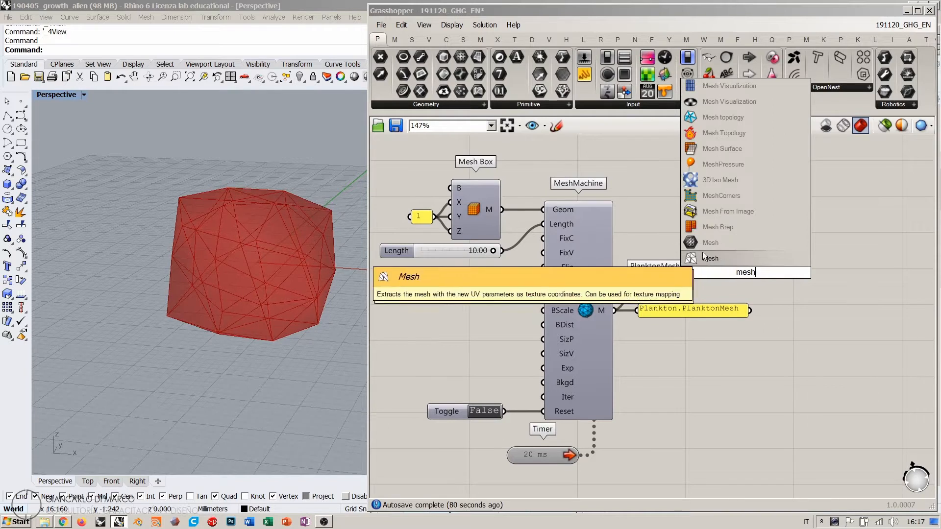
pyautogui.click(708, 243)
pyautogui.moveTo(675, 292); pyautogui.dragTo(706, 293)
pyautogui.click(728, 288)
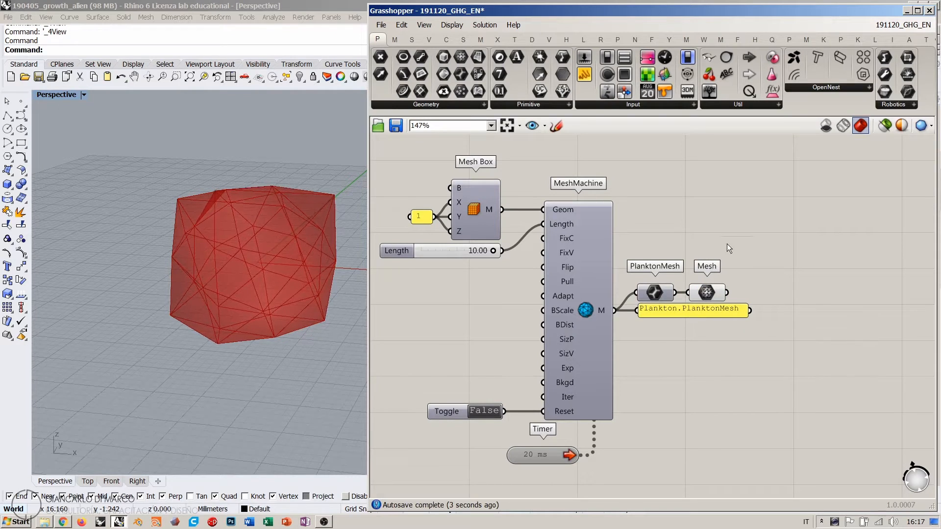
# Step: Duplicate the output panel, connect the copy to the Mesh parameter's output and place it above that parameter
pyautogui.click(672, 310)
pyautogui.hotkey('ctrl', 'c')
pyautogui.hotkey('ctrl', 'v')
pyautogui.moveTo(710, 310); pyautogui.dragTo(785, 260)
pyautogui.moveTo(728, 292); pyautogui.dragTo(757, 266)
pyautogui.click(764, 282)
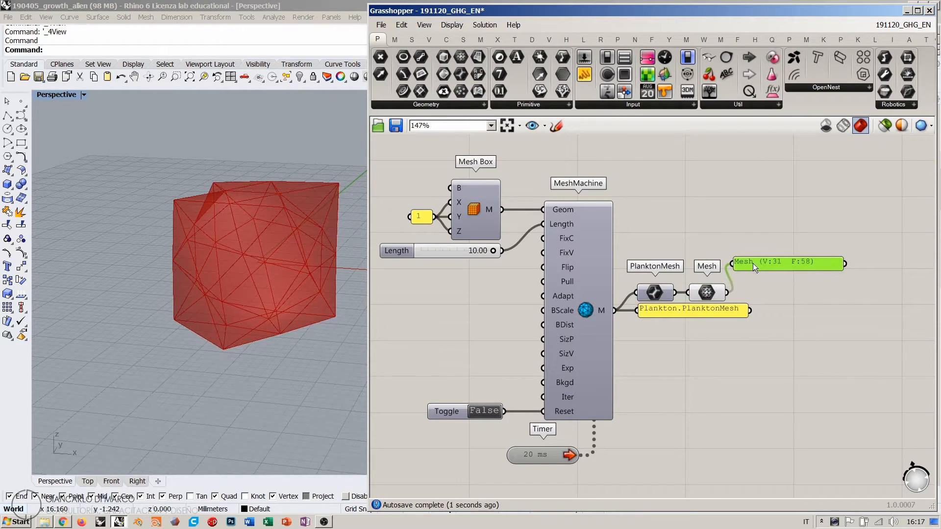
pyautogui.click(770, 299)
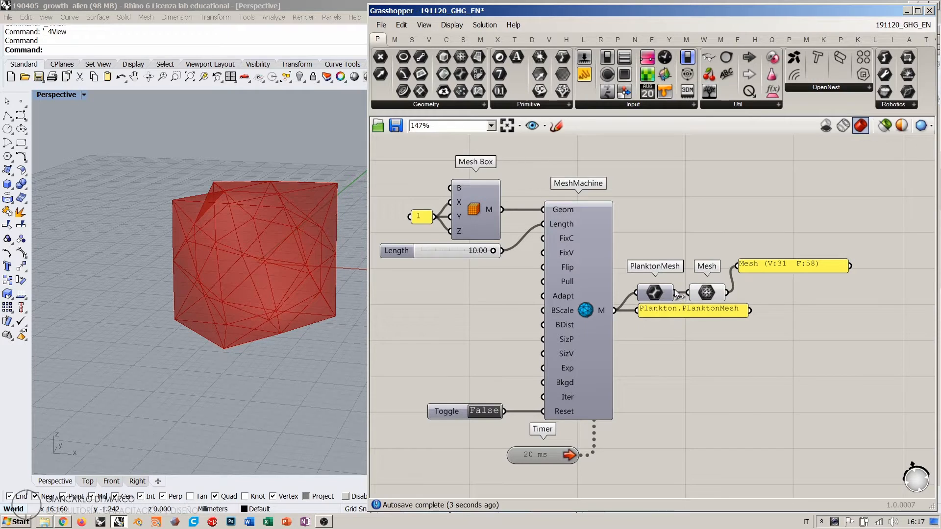
pyautogui.moveTo(675, 293); pyautogui.dragTo(758, 249)
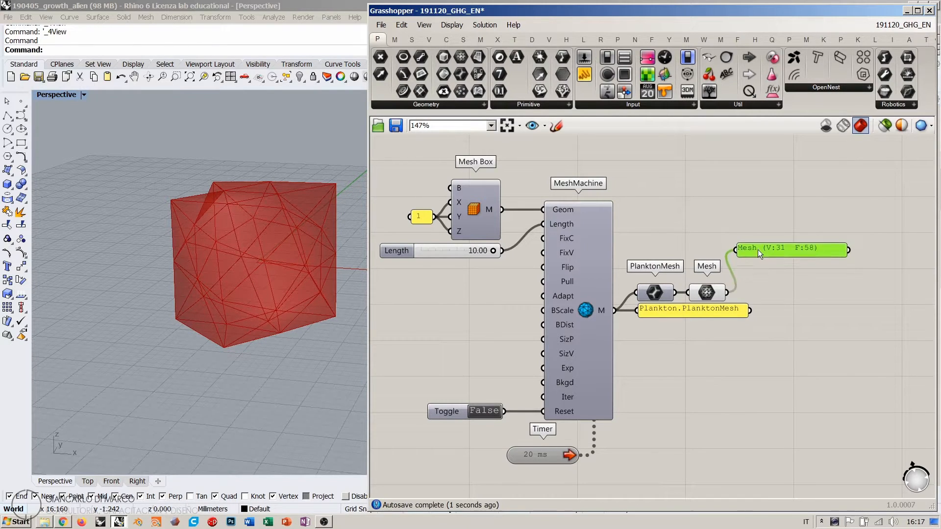
pyautogui.click(763, 261)
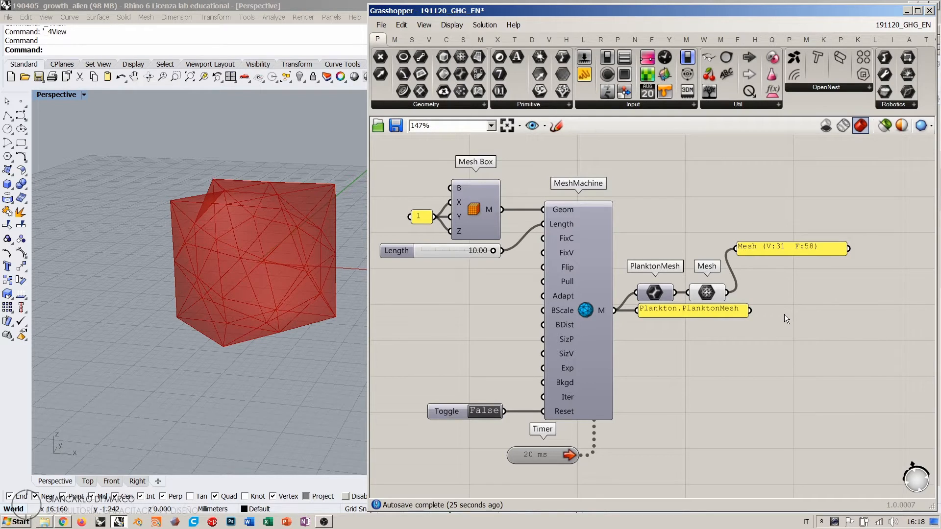
pyautogui.moveTo(241, 221); pyautogui.dragTo(282, 213, button='right')
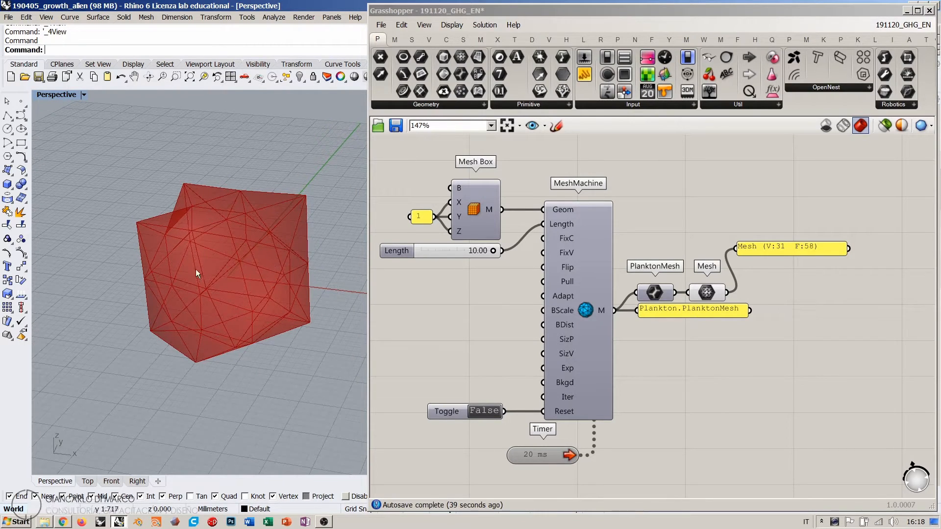
pyautogui.moveTo(264, 271); pyautogui.dragTo(300, 243, button='right')
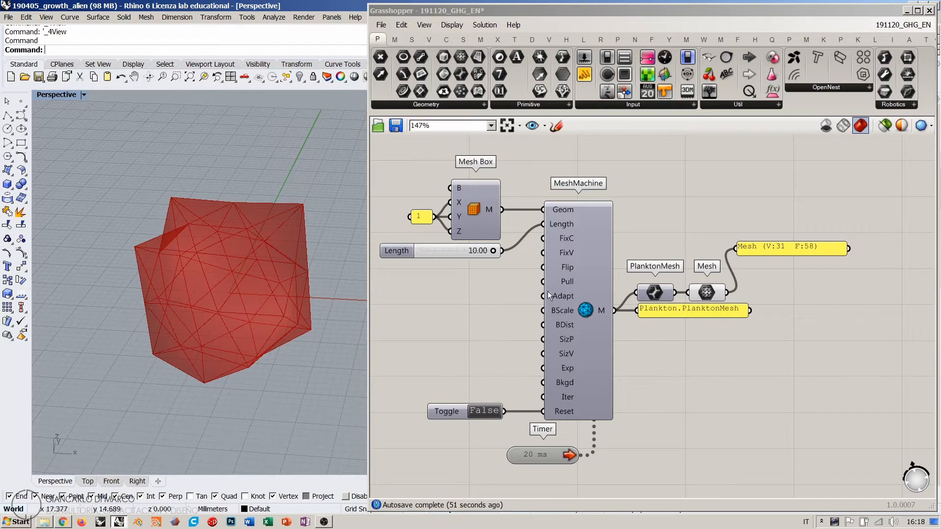
# Step: Add a Mesh Edges component after the Mesh parameter and connect the Mesh output to its M input
pyautogui.moveTo(863, 374); pyautogui.dragTo(731, 358, button='right')
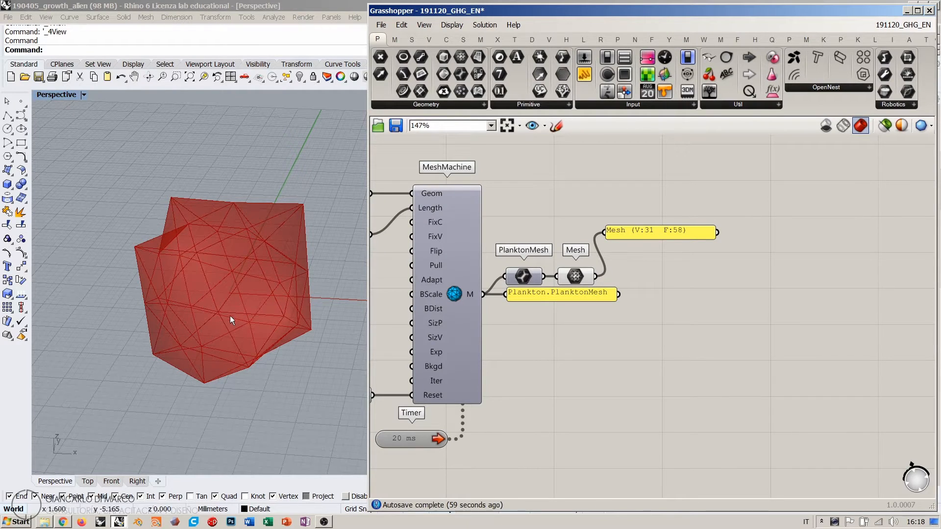
pyautogui.click(577, 280)
pyautogui.doubleClick(696, 304)
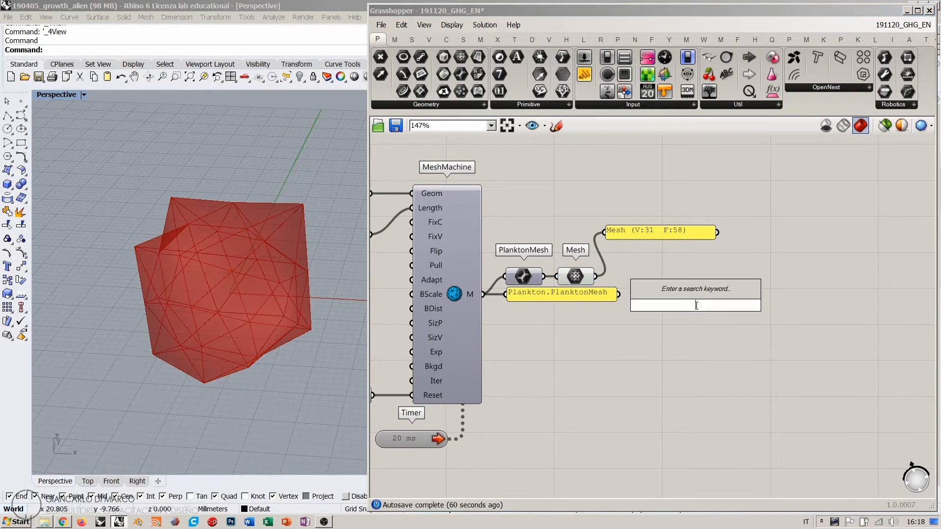
pyautogui.write('mesh ed')
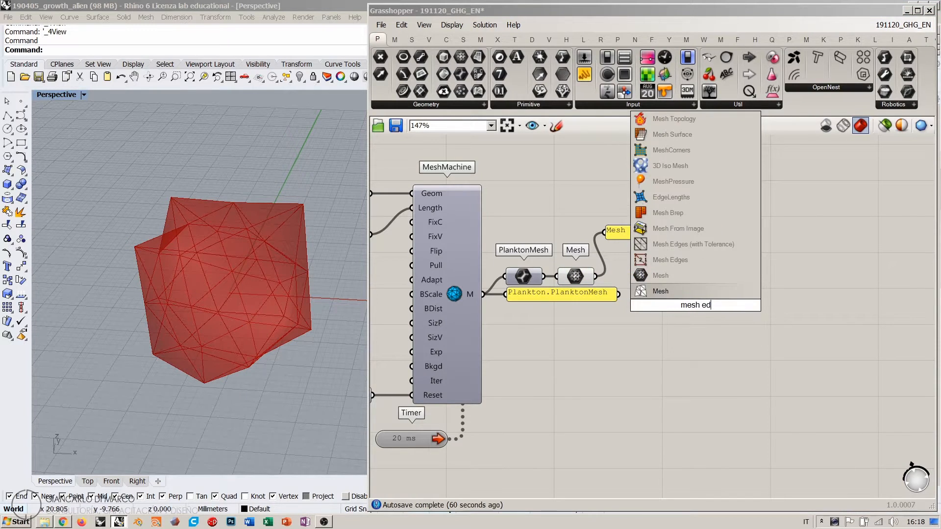
pyautogui.click(671, 260)
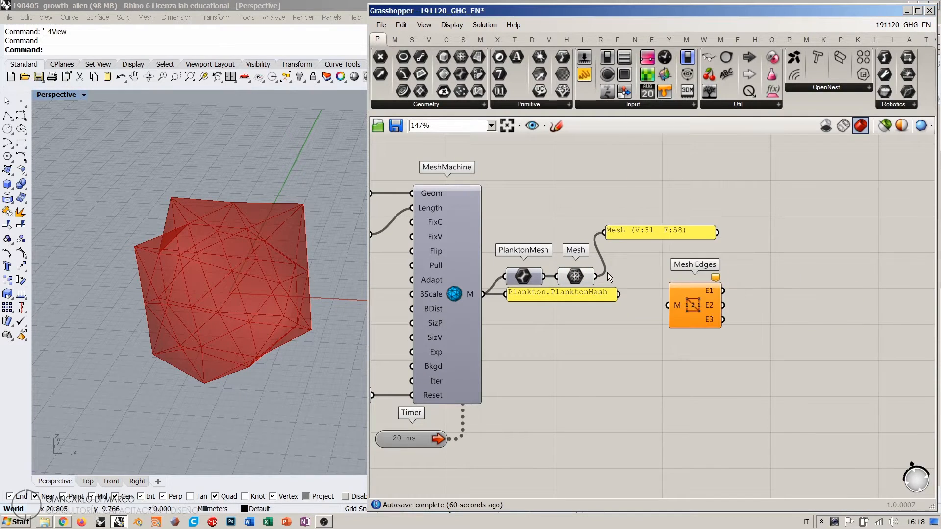
pyautogui.moveTo(595, 276); pyautogui.dragTo(737, 290)
pyautogui.click(666, 319)
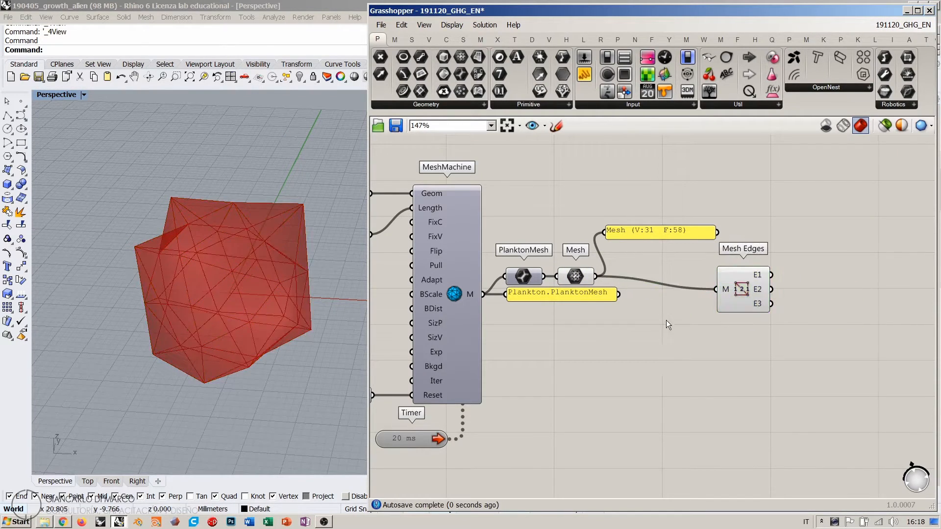
# Step: Move Mesh Edges lower, then place a Deconstruct Mesh component above it and connect the Mesh output to its M input
pyautogui.rightClick(666, 322)
pyautogui.click(598, 358)
pyautogui.moveTo(683, 243); pyautogui.dragTo(523, 245, button='right')
pyautogui.moveTo(584, 289); pyautogui.dragTo(614, 367)
pyautogui.doubleClick(600, 281)
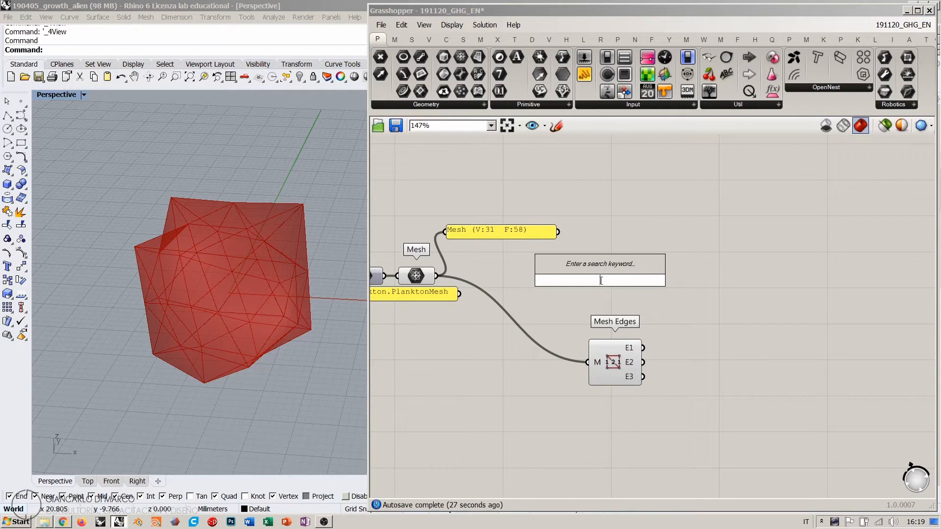
pyautogui.write('dem')
pyautogui.rightClick(590, 276)
pyautogui.click(590, 267)
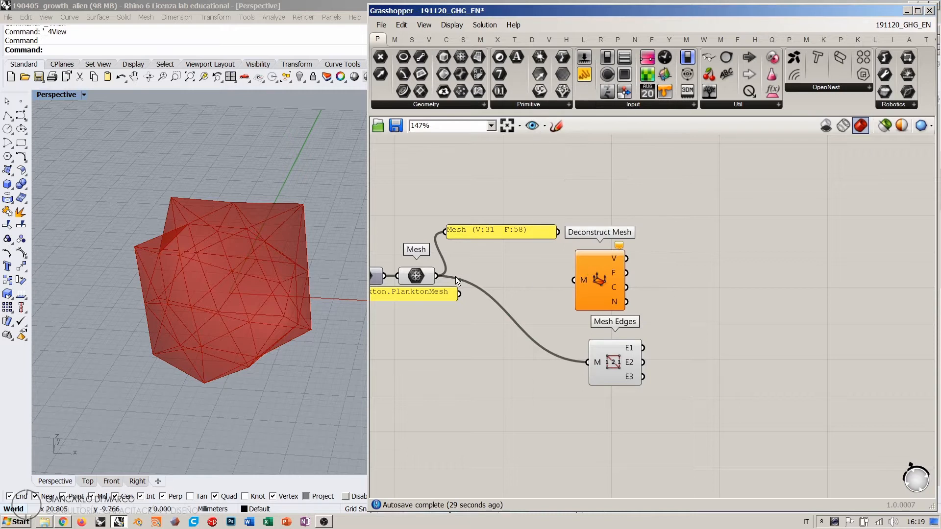
pyautogui.moveTo(437, 277); pyautogui.dragTo(601, 273)
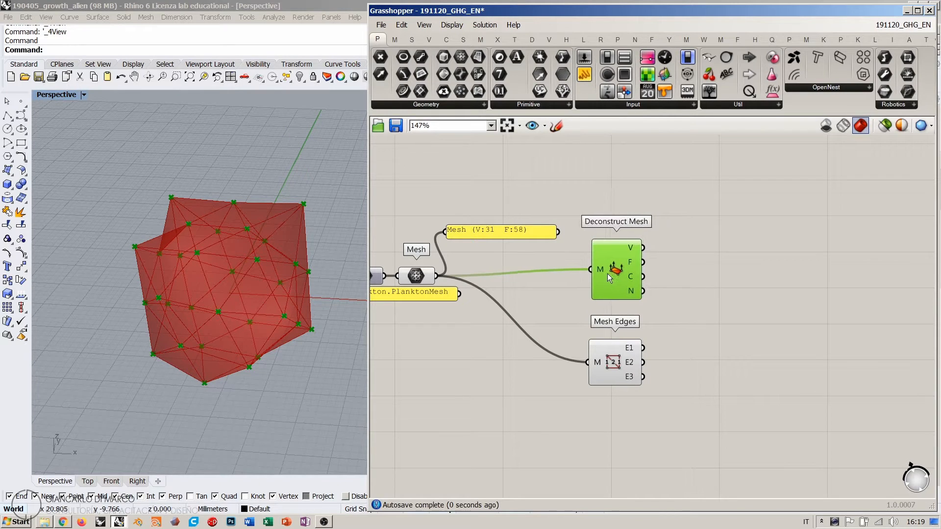
# Step: Turn off the Mesh parameter's preview and move Mesh Edges slightly closer beneath Deconstruct Mesh
pyautogui.click(422, 283)
pyautogui.click(475, 371)
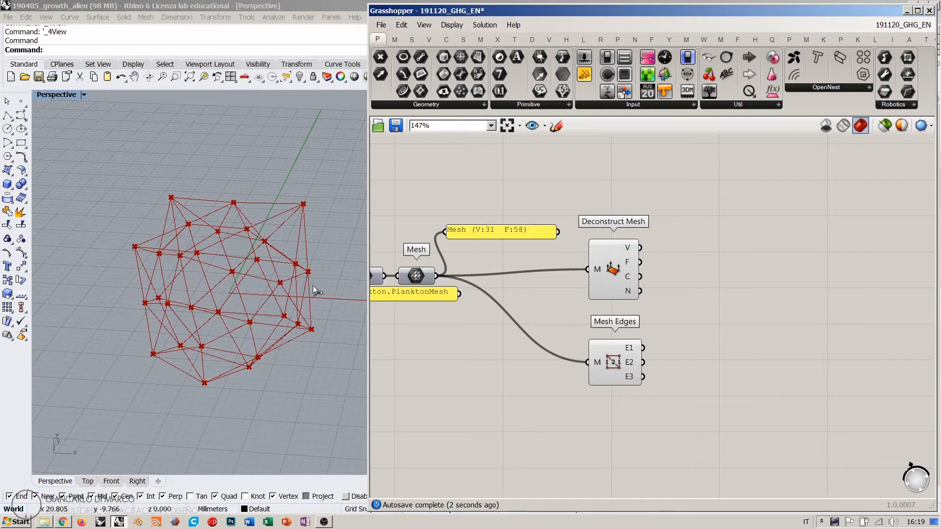
pyautogui.moveTo(318, 291); pyautogui.dragTo(143, 255, button='right')
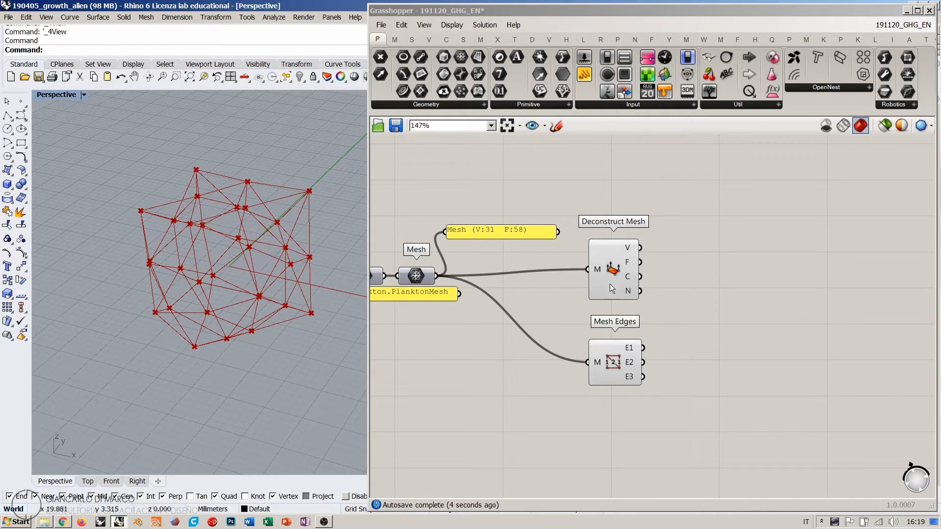
pyautogui.moveTo(613, 362); pyautogui.dragTo(610, 352)
# Step: Restart the remeshing by switching MeshMachine's reset toggle to True and back to False
pyautogui.moveTo(470, 331); pyautogui.dragTo(740, 338, button='right')
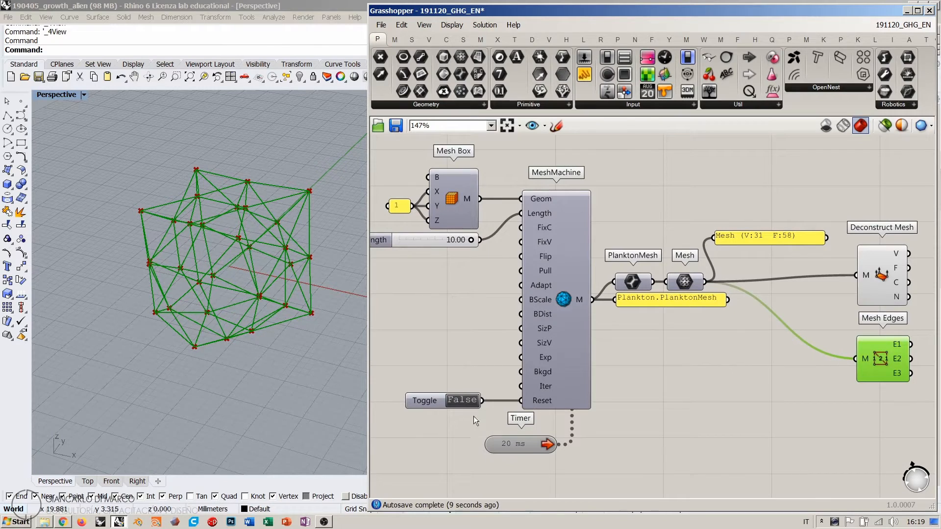
pyautogui.click(480, 386)
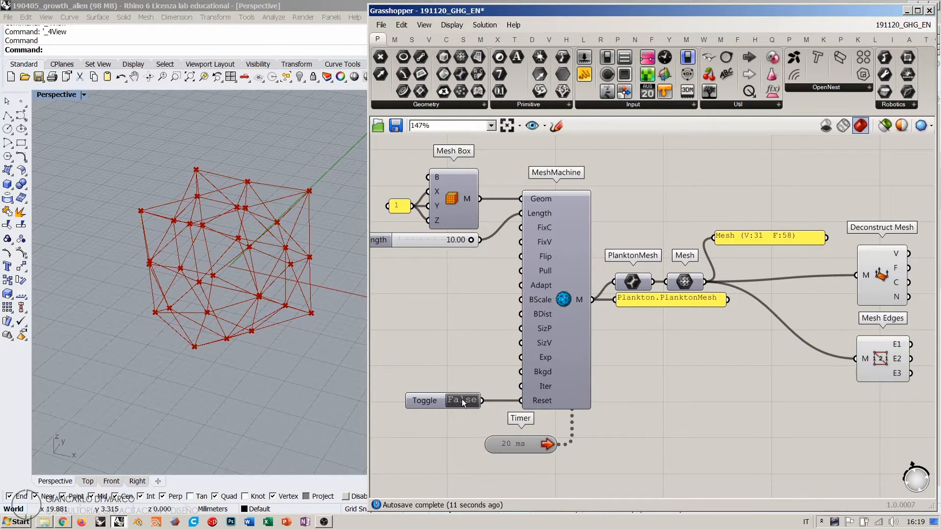
pyautogui.doubleClick(462, 400)
pyautogui.doubleClick(460, 400)
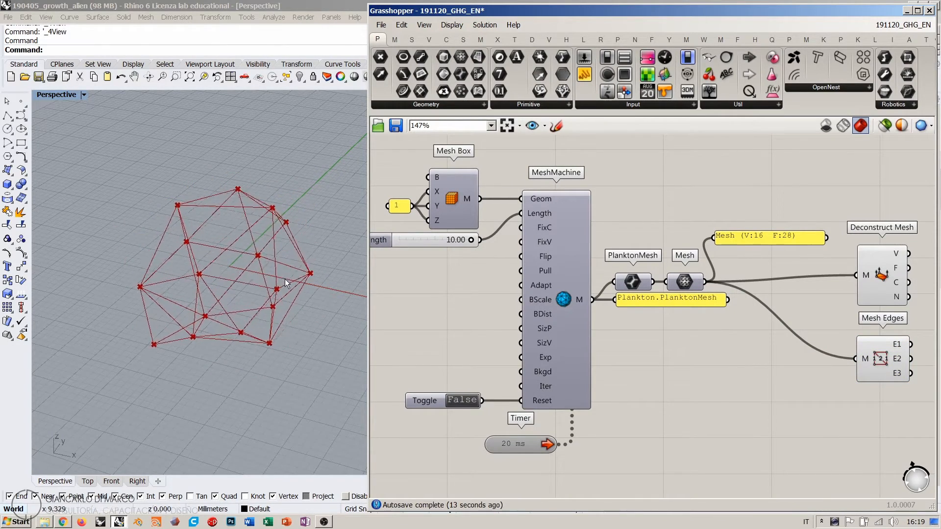
pyautogui.click(289, 277)
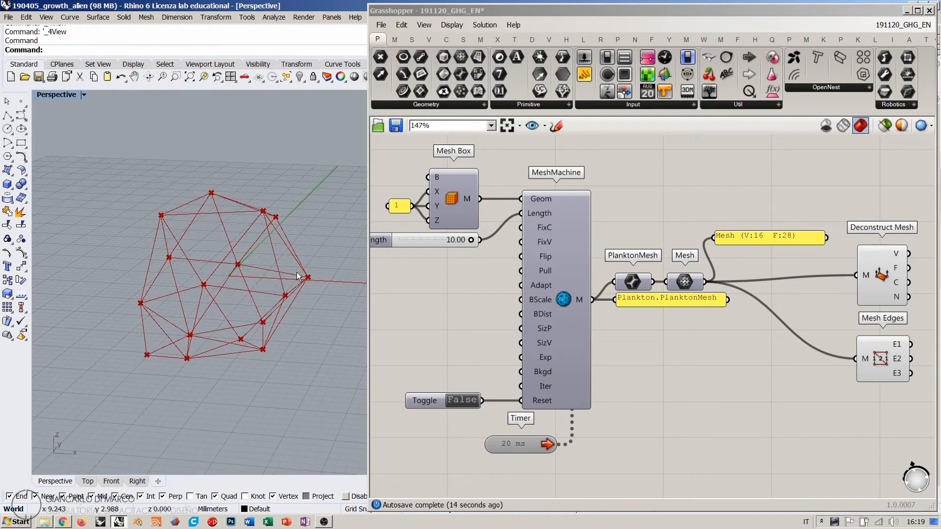
# Step: Add a Scale component to the right of Mesh Edges
pyautogui.moveTo(731, 304); pyautogui.dragTo(544, 260, button='right')
pyautogui.moveTo(721, 271); pyautogui.dragTo(581, 298, button='right')
pyautogui.scroll(2, 581, 297)
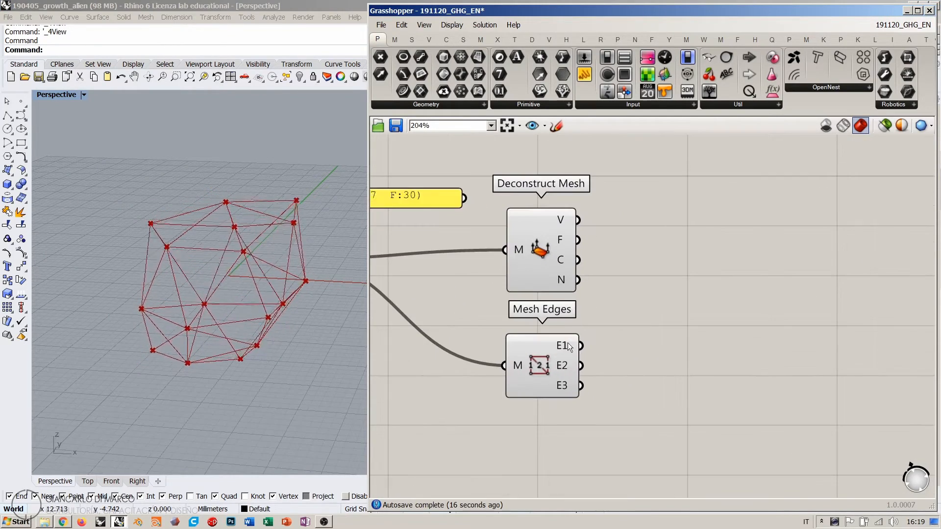
pyautogui.moveTo(589, 299); pyautogui.dragTo(593, 237, button='right')
pyautogui.scroll(-3, 593, 237)
pyautogui.doubleClick(721, 309)
pyautogui.write('scal')
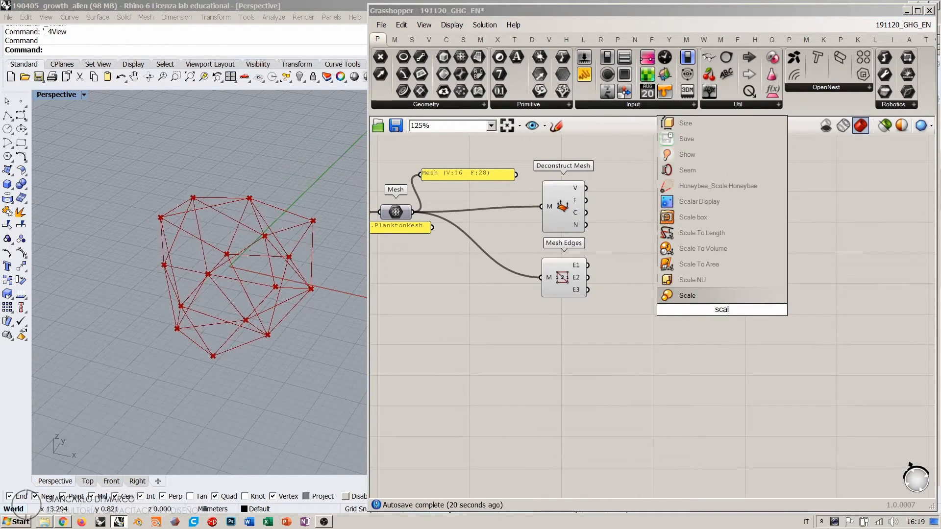
pyautogui.click(696, 295)
pyautogui.moveTo(672, 327); pyautogui.dragTo(707, 336, button='right')
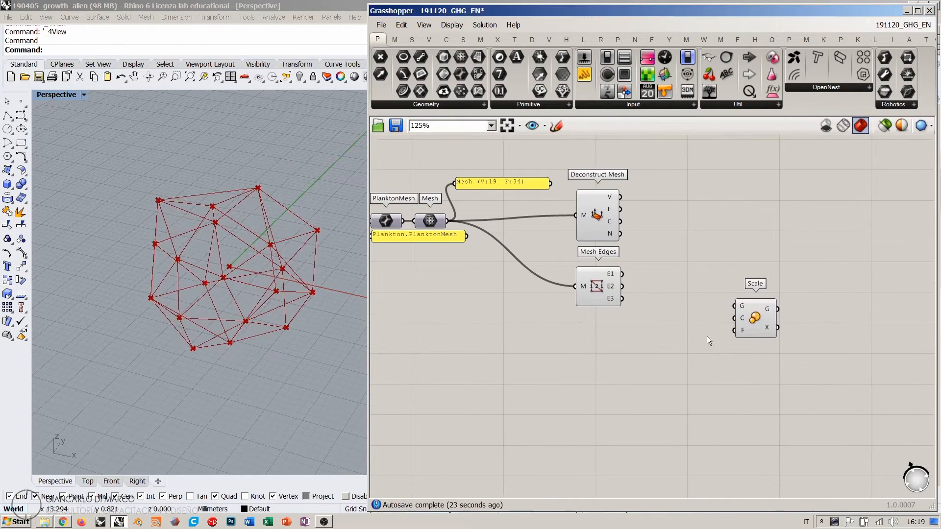
# Step: Disable the 20 ms Timer driving MeshMachine and view the paused mesh from other angles
pyautogui.moveTo(399, 341); pyautogui.dragTo(557, 317, button='right')
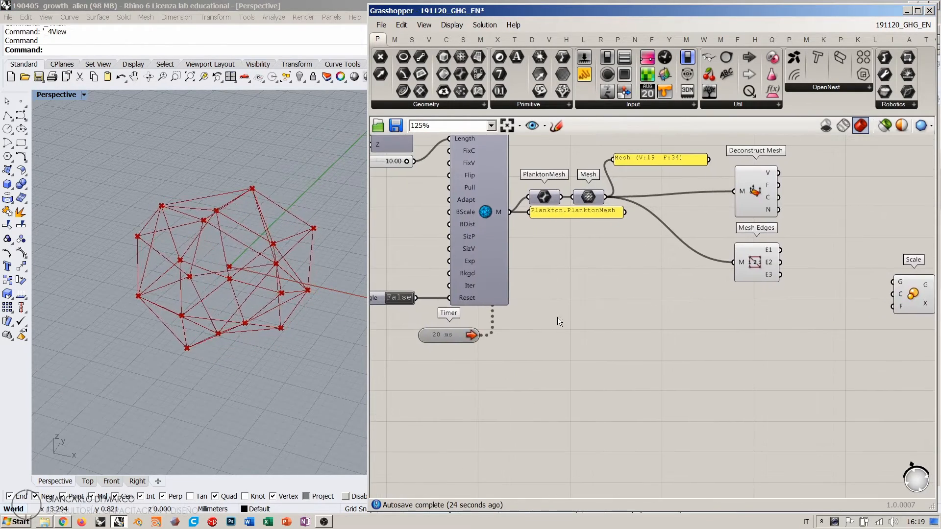
pyautogui.click(443, 335)
pyautogui.click(469, 402)
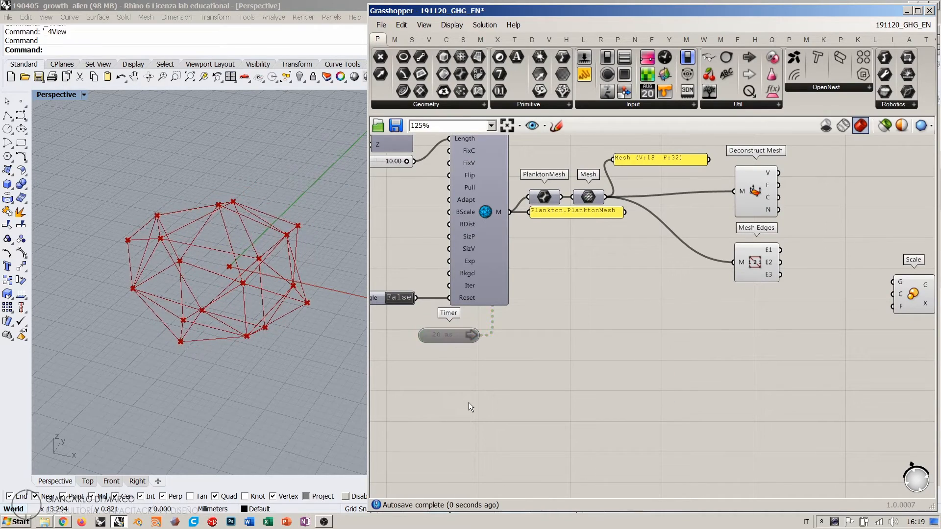
pyautogui.moveTo(282, 304); pyautogui.dragTo(241, 274, button='right')
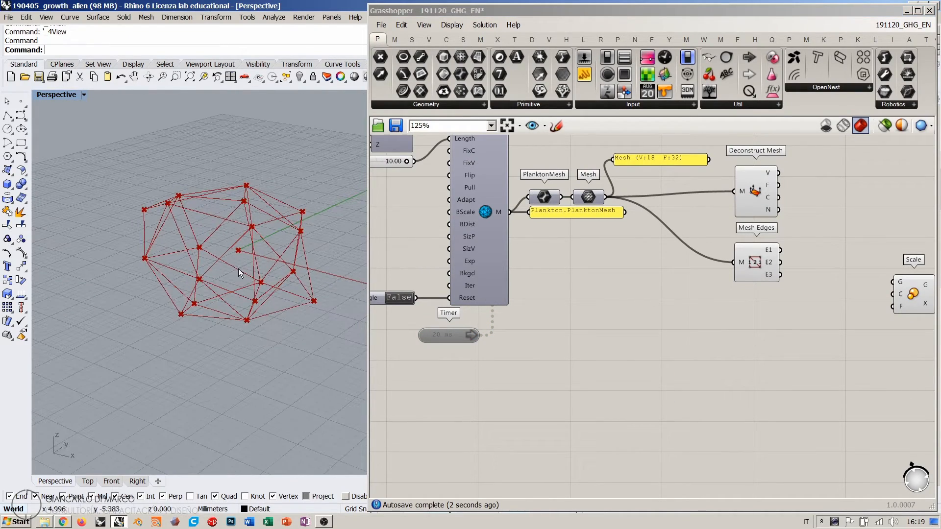
pyautogui.moveTo(299, 274); pyautogui.dragTo(267, 280, button='right')
pyautogui.moveTo(668, 275); pyautogui.dragTo(606, 310, button='right')
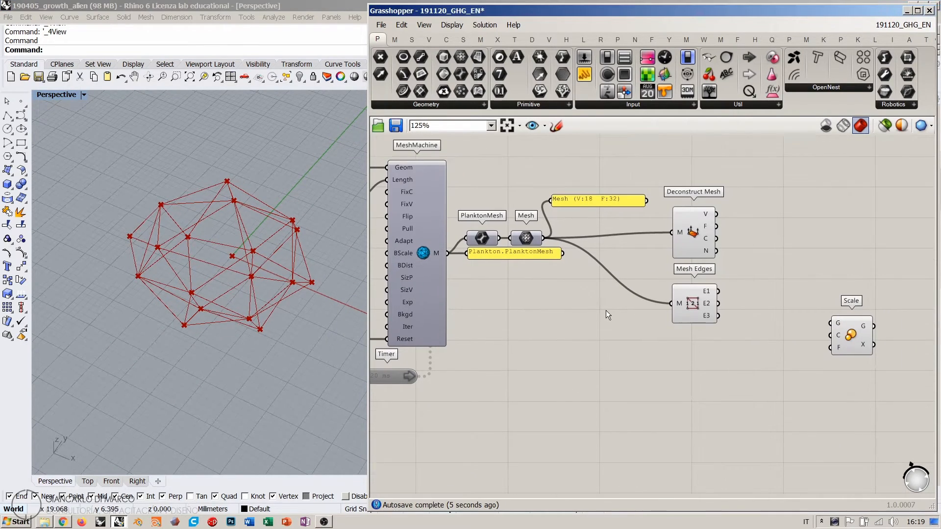
# Step: Move the Scale component up level with Mesh Edges and connect the Mesh output to its geometry input
pyautogui.click(693, 240)
pyautogui.click(698, 304)
pyautogui.click(851, 336)
pyautogui.moveTo(779, 350); pyautogui.dragTo(697, 347, button='right')
pyautogui.moveTo(752, 344); pyautogui.dragTo(753, 322)
pyautogui.scroll(-2, 738, 293)
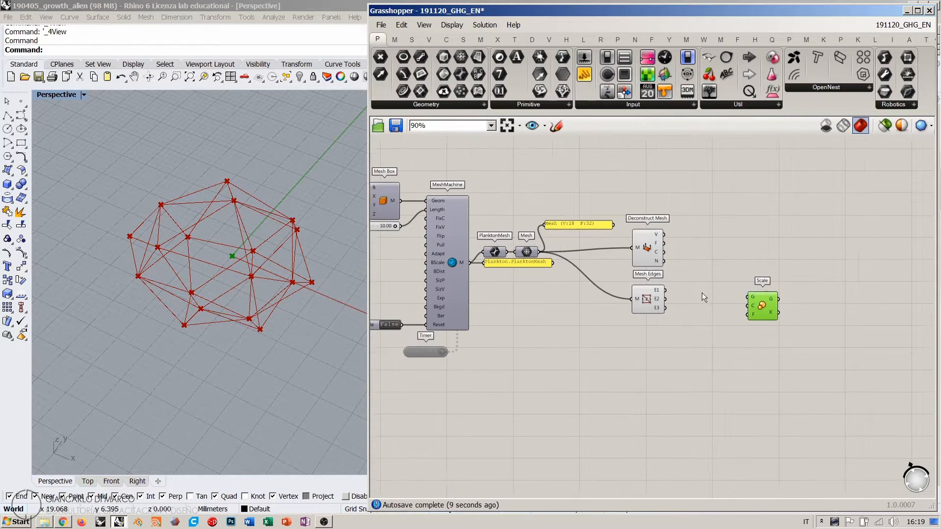
pyautogui.moveTo(702, 291); pyautogui.dragTo(730, 276, button='right')
pyautogui.click(731, 275)
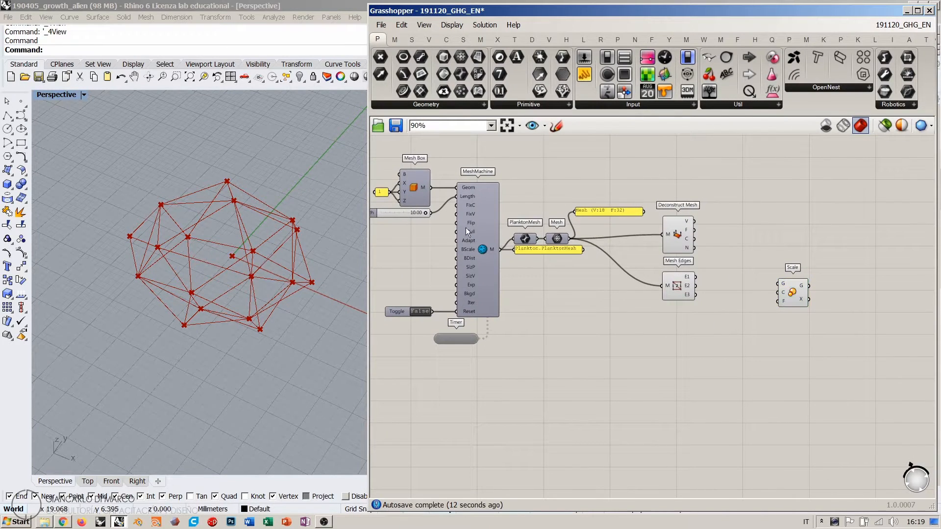
pyautogui.moveTo(568, 239); pyautogui.dragTo(778, 284)
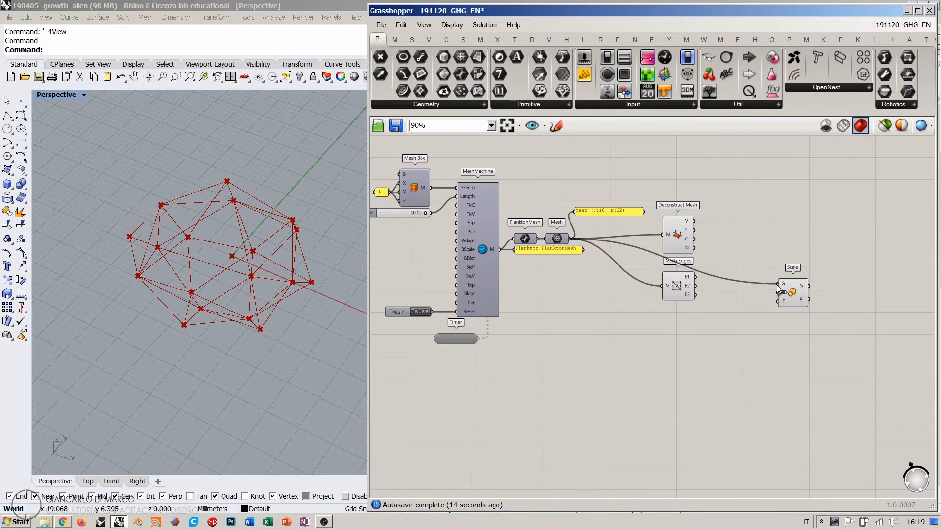
pyautogui.moveTo(751, 317); pyautogui.dragTo(724, 336, button='right')
pyautogui.scroll(2, 742, 307)
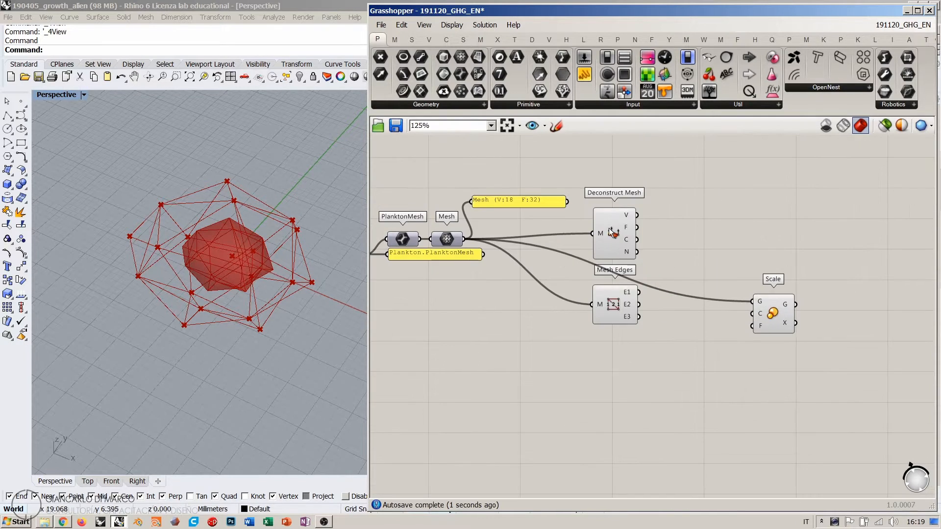
# Step: Place Scale directly after the Mesh parameter and feed its geometry output into Deconstruct Mesh and Mesh Edges
pyautogui.moveTo(607, 229); pyautogui.dragTo(727, 219)
pyautogui.moveTo(612, 294); pyautogui.dragTo(690, 345)
pyautogui.moveTo(770, 316); pyautogui.dragTo(712, 224)
pyautogui.moveTo(630, 279); pyautogui.dragTo(669, 354)
pyautogui.moveTo(594, 268); pyautogui.dragTo(564, 251)
pyautogui.click(542, 300)
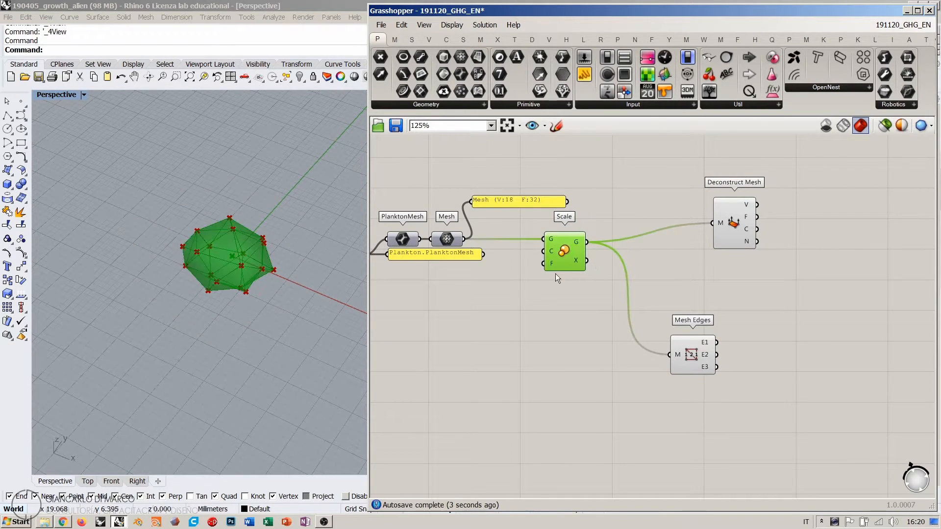
# Step: Create a number slider starting at 1.00 and connect it to Scale's factor input
pyautogui.doubleClick(507, 314)
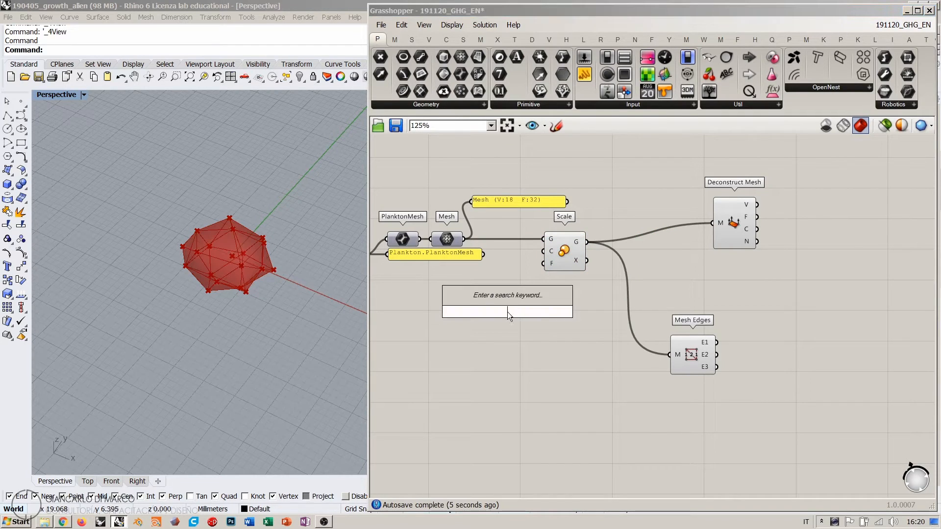
pyautogui.rightClick(508, 314)
pyautogui.click(472, 317)
pyautogui.doubleClick(488, 318)
pyautogui.write('1.00<')
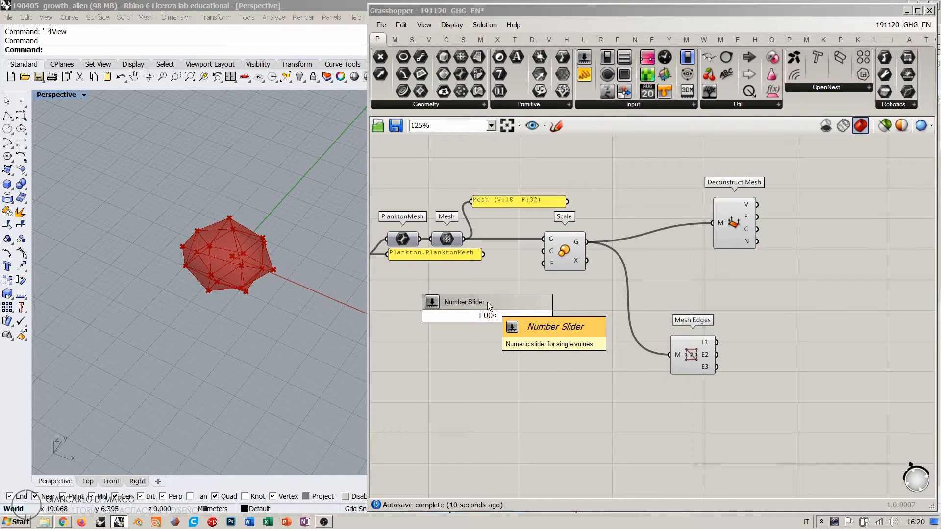
pyautogui.press('Return')
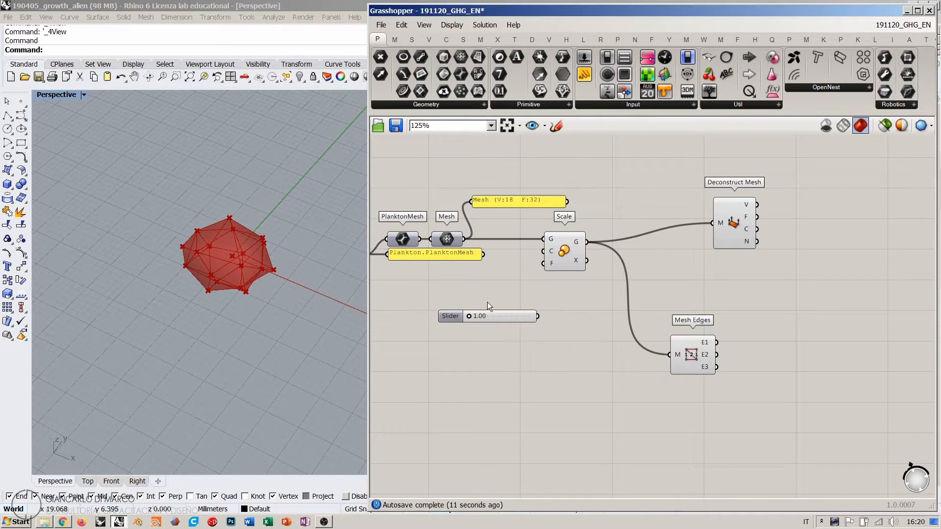
pyautogui.moveTo(544, 265); pyautogui.dragTo(523, 283)
pyautogui.click(568, 310)
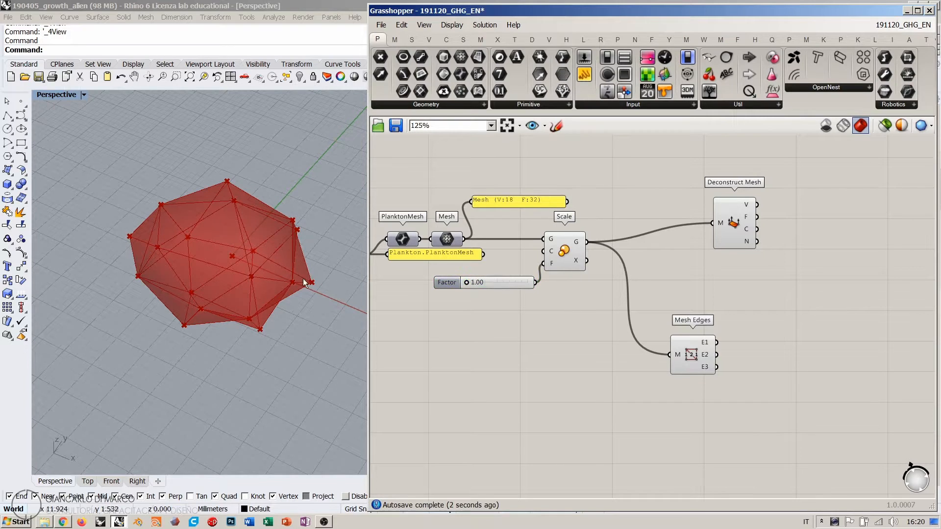
# Step: Move the Factor slider lower to leave more space beneath the Mesh and Scale components
pyautogui.moveTo(305, 278)
pyautogui.mouseDown(button='right')
pyautogui.moveTo(286, 205)
pyautogui.moveTo(298, 263)
pyautogui.mouseUp(button='right')
pyautogui.moveTo(672, 267); pyautogui.dragTo(640, 277, button='right')
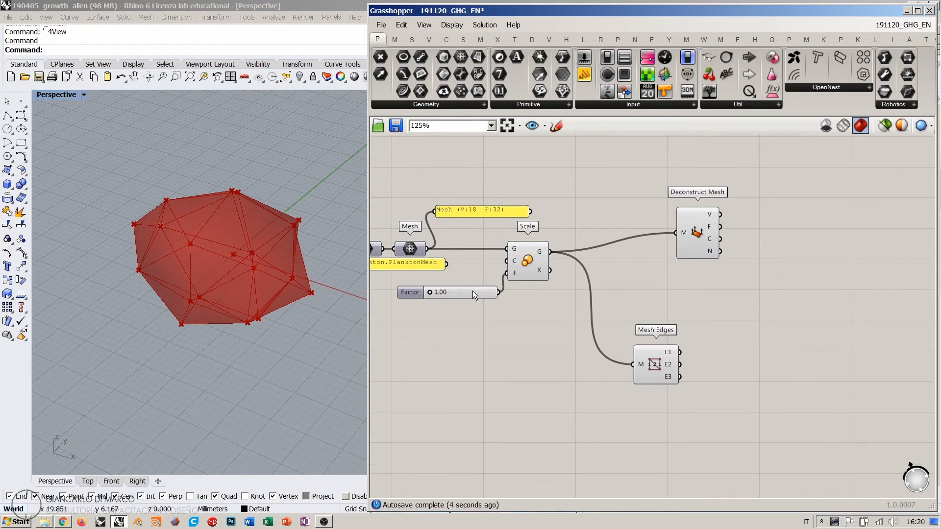
pyautogui.moveTo(470, 294); pyautogui.dragTo(469, 315)
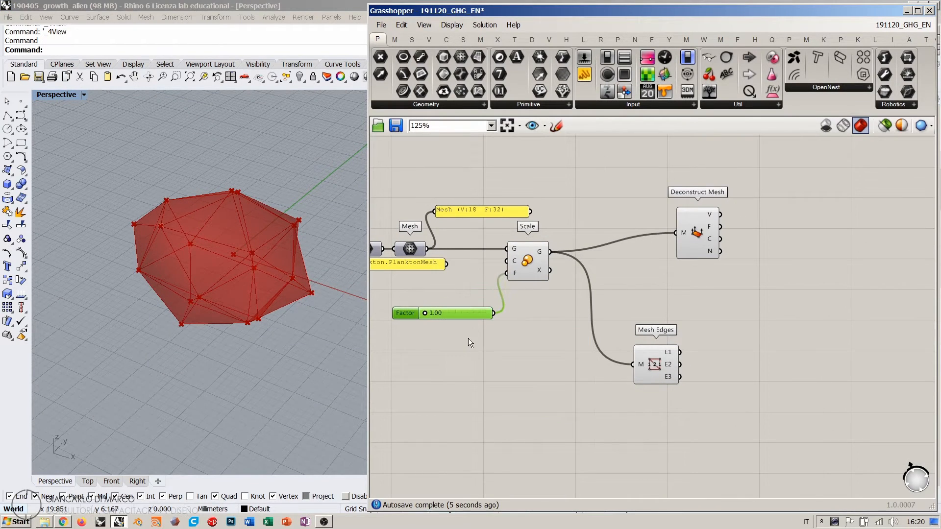
# Step: Group the Factor slider on its own and colour the group opaque red
pyautogui.hotkey('ctrl', 'g')
pyautogui.rightClick(466, 322)
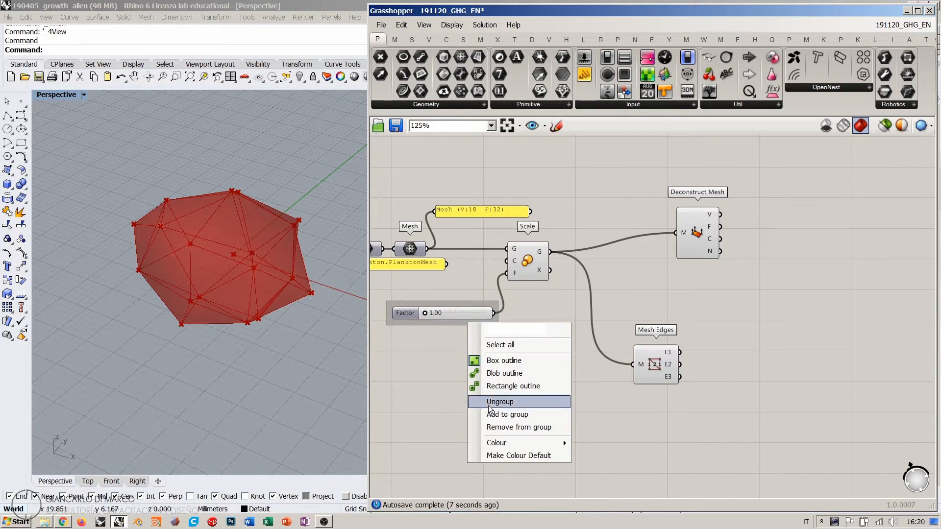
pyautogui.moveTo(520, 443)
pyautogui.moveTo(644, 405); pyautogui.dragTo(569, 333)
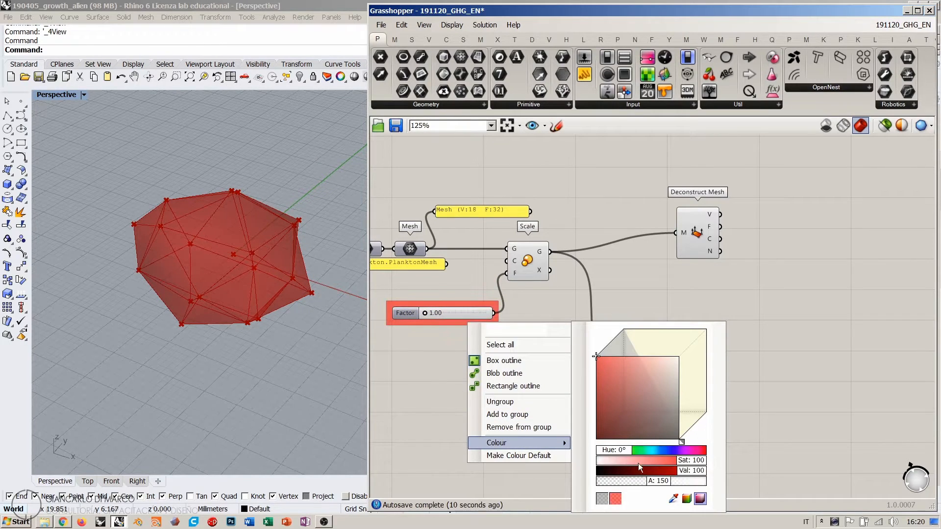
pyautogui.moveTo(657, 481); pyautogui.dragTo(745, 473)
pyautogui.click(607, 297)
# Step: Move Deconstruct Mesh and Mesh Edges closer to Scale, with Deconstruct Mesh slightly higher than before
pyautogui.moveTo(681, 245); pyautogui.dragTo(624, 241)
pyautogui.moveTo(652, 364); pyautogui.dragTo(634, 322)
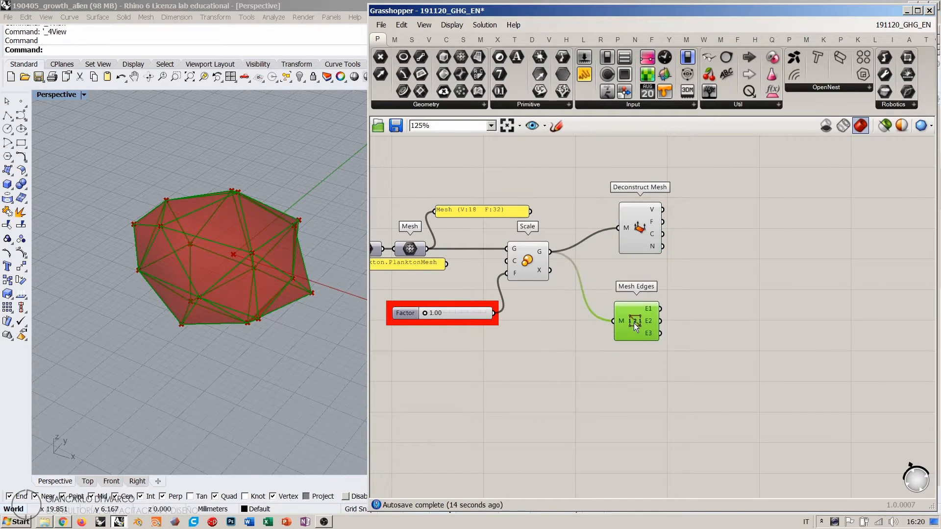
pyautogui.click(684, 272)
pyautogui.moveTo(684, 272); pyautogui.dragTo(586, 305, button='right')
pyautogui.moveTo(534, 276); pyautogui.dragTo(531, 254)
pyautogui.moveTo(467, 331); pyautogui.dragTo(569, 302, button='right')
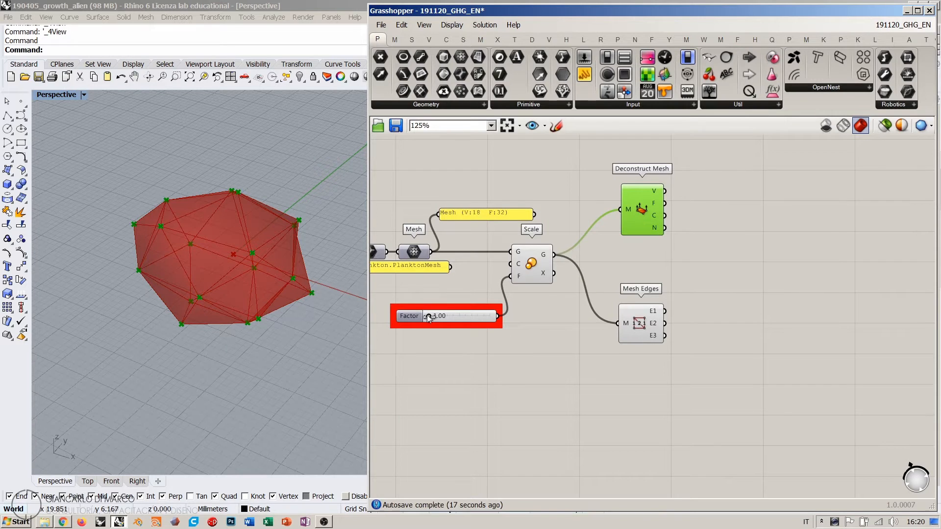
# Step: Set the Factor slider to 1.71 and turn off the Scale component's preview so only vertices and edges display
pyautogui.moveTo(429, 316); pyautogui.dragTo(470, 323)
pyautogui.click(524, 268)
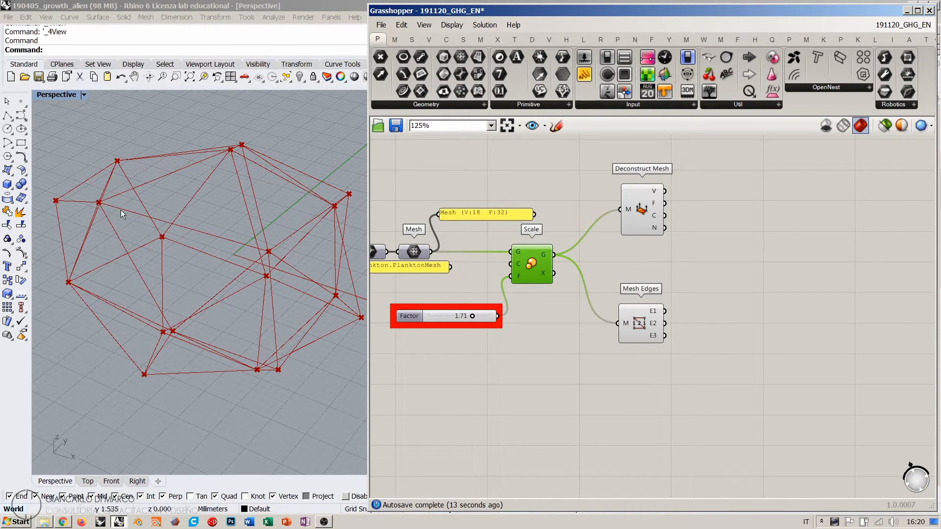
pyautogui.moveTo(242, 198); pyautogui.dragTo(250, 248, button='right')
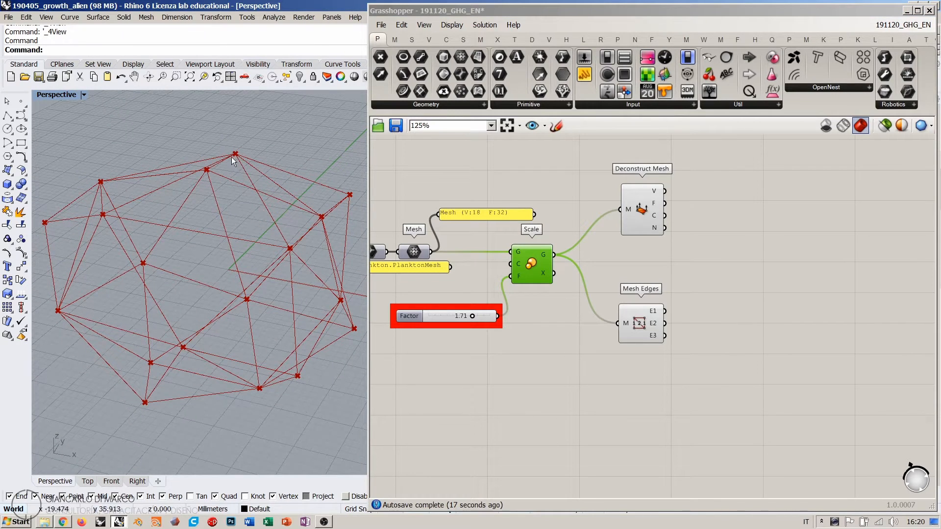
pyautogui.click(664, 261)
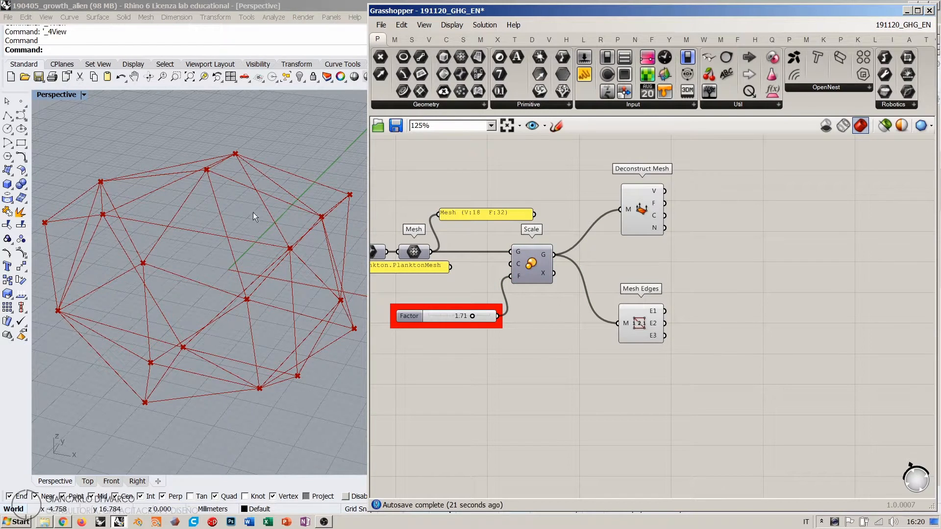
# Step: Add a curve Length component after Mesh Edges and connect the E2 output to its curve input
pyautogui.moveTo(665, 324); pyautogui.dragTo(550, 262, button='right')
pyautogui.scroll(3, 550, 262)
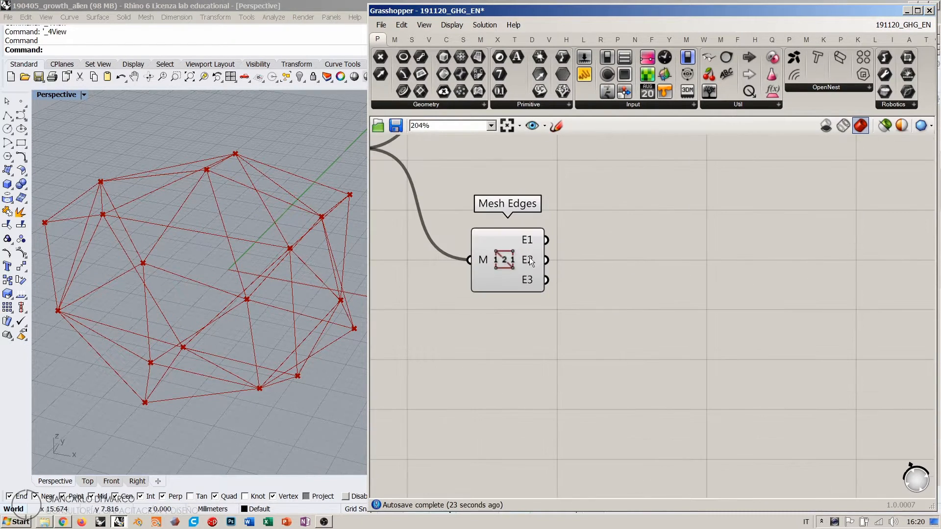
pyautogui.moveTo(528, 259)
pyautogui.moveTo(528, 283)
pyautogui.doubleClick(656, 281)
pyautogui.write('leng')
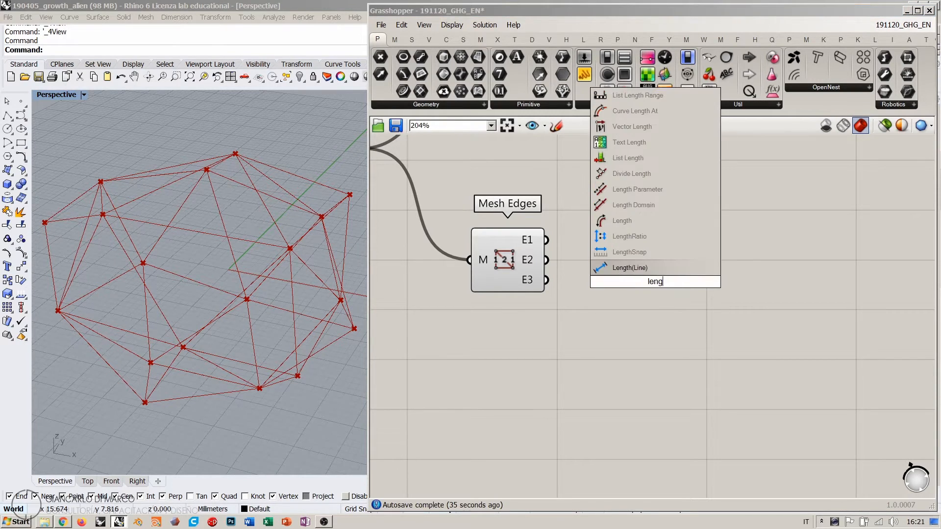
pyautogui.click(639, 234)
pyautogui.moveTo(547, 261); pyautogui.dragTo(617, 264)
pyautogui.click(590, 322)
pyautogui.moveTo(578, 321); pyautogui.dragTo(501, 336, button='right')
pyautogui.click(438, 272)
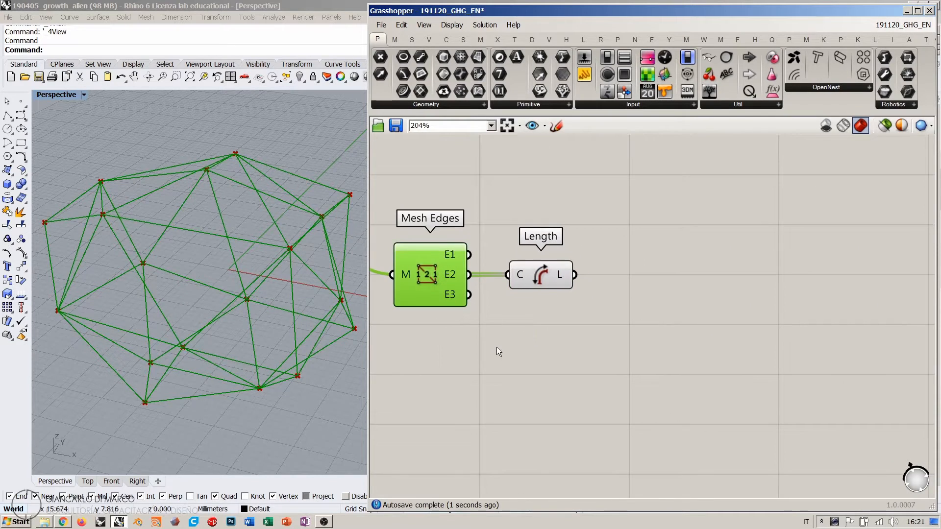
pyautogui.click(496, 347)
# Step: Add a Larger Than component and connect the Length output to its A input
pyautogui.doubleClick(657, 319)
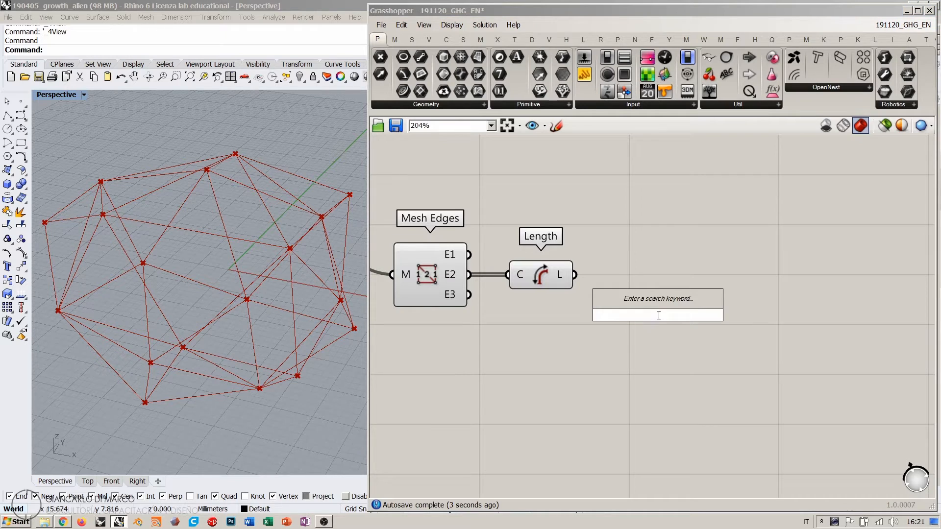
pyautogui.write('>')
pyautogui.press('Return')
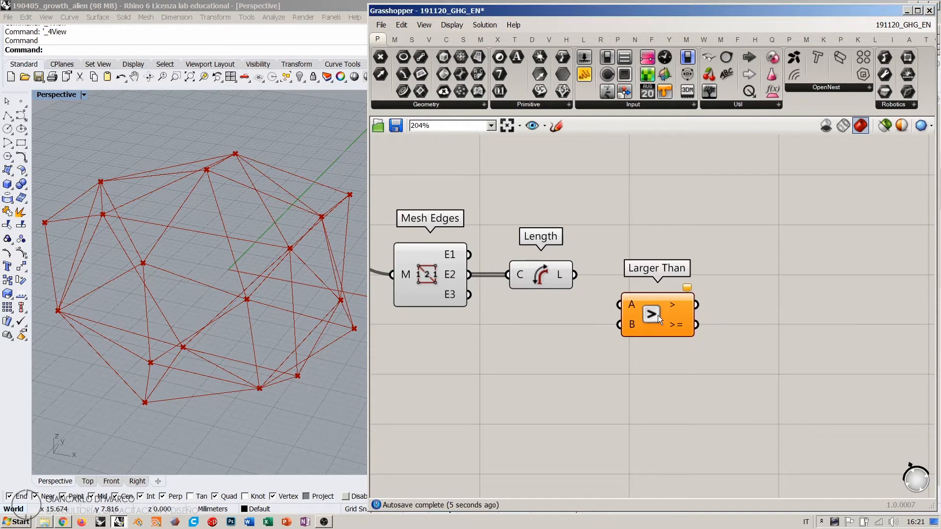
pyautogui.moveTo(581, 279); pyautogui.dragTo(620, 305)
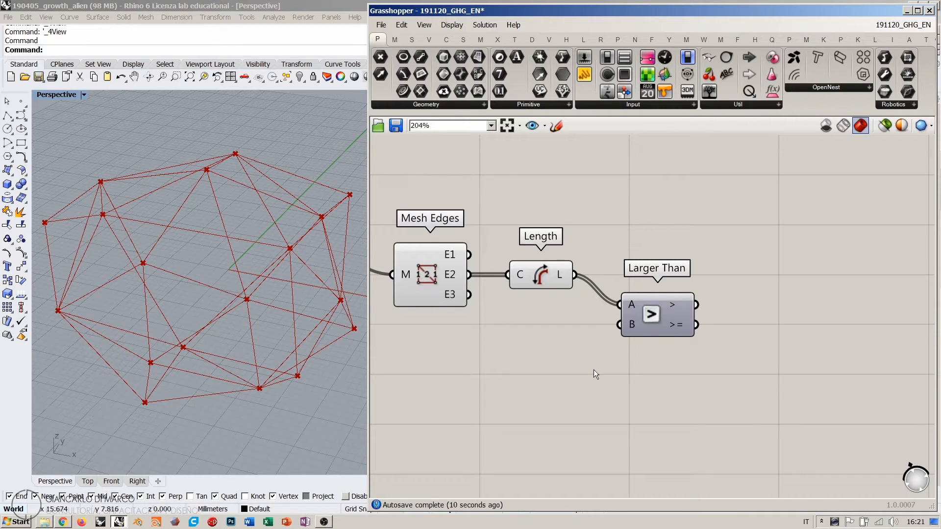
# Step: Move Length below Mesh Edges and align Larger Than with it so their connecting wire is straight
pyautogui.moveTo(554, 326); pyautogui.dragTo(588, 338, button='right')
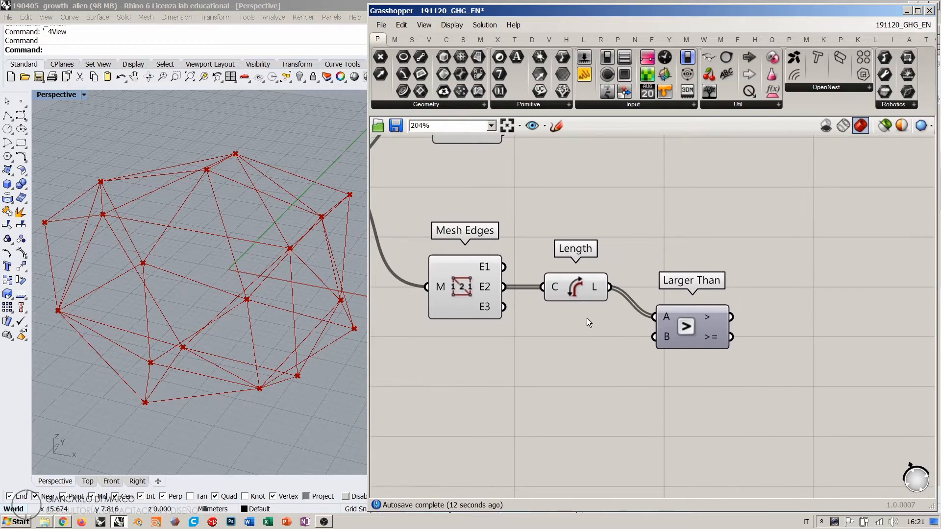
pyautogui.moveTo(578, 289); pyautogui.dragTo(575, 341)
pyautogui.moveTo(683, 326); pyautogui.dragTo(674, 346)
pyautogui.moveTo(627, 402); pyautogui.dragTo(672, 329, button='right')
pyautogui.click(668, 357)
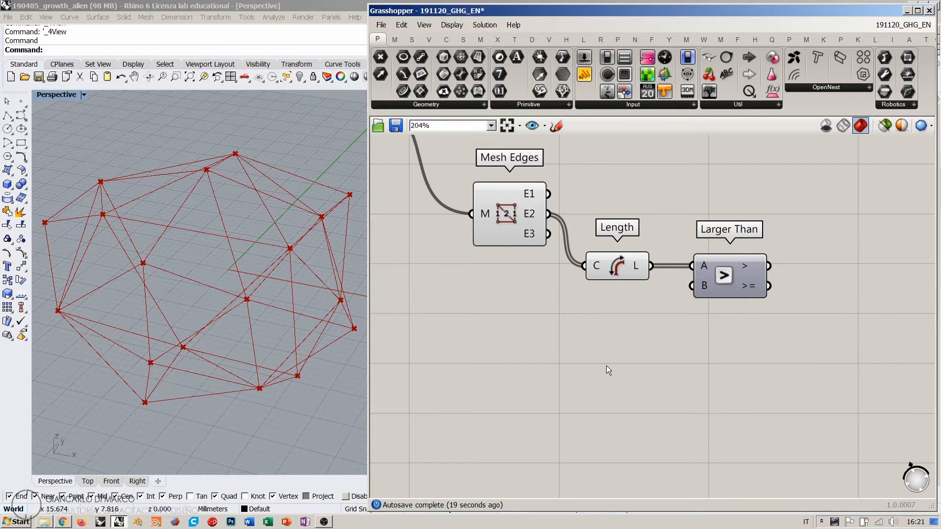
# Step: Set the Factor slider back to 1.00 and view the mesh edges at that scale
pyautogui.moveTo(265, 294); pyautogui.dragTo(270, 314, button='right')
pyautogui.moveTo(399, 225); pyautogui.dragTo(590, 283, button='right')
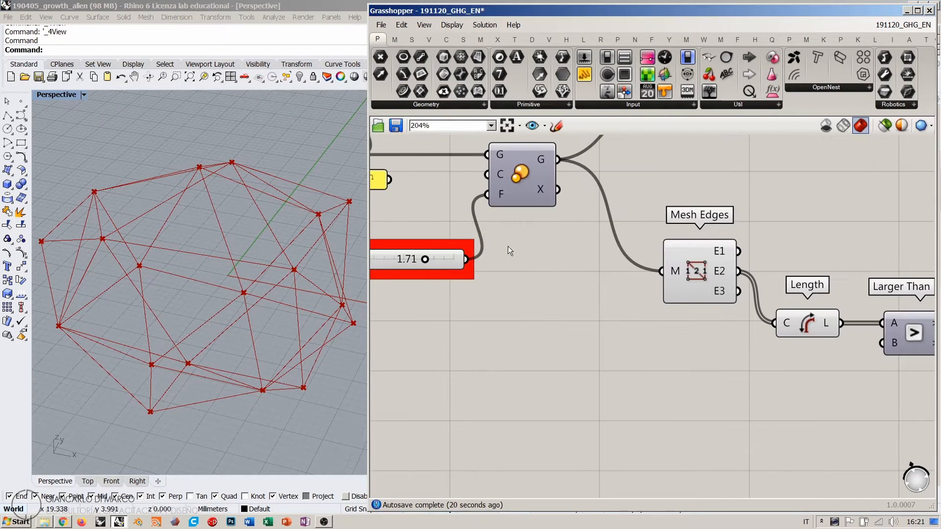
pyautogui.scroll(-1, 508, 246)
pyautogui.moveTo(429, 264); pyautogui.dragTo(530, 269, button='right')
pyautogui.moveTo(537, 266); pyautogui.dragTo(474, 263)
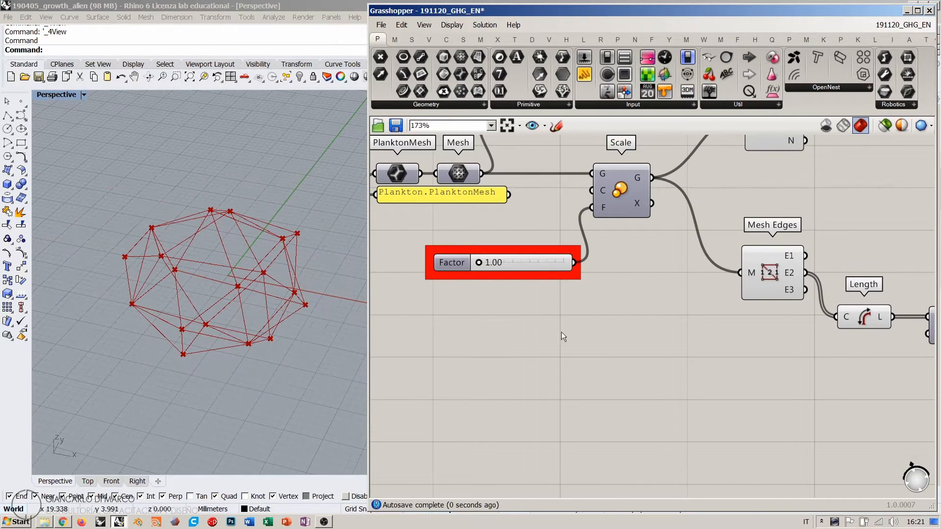
pyautogui.moveTo(343, 314); pyautogui.dragTo(276, 294, button='right')
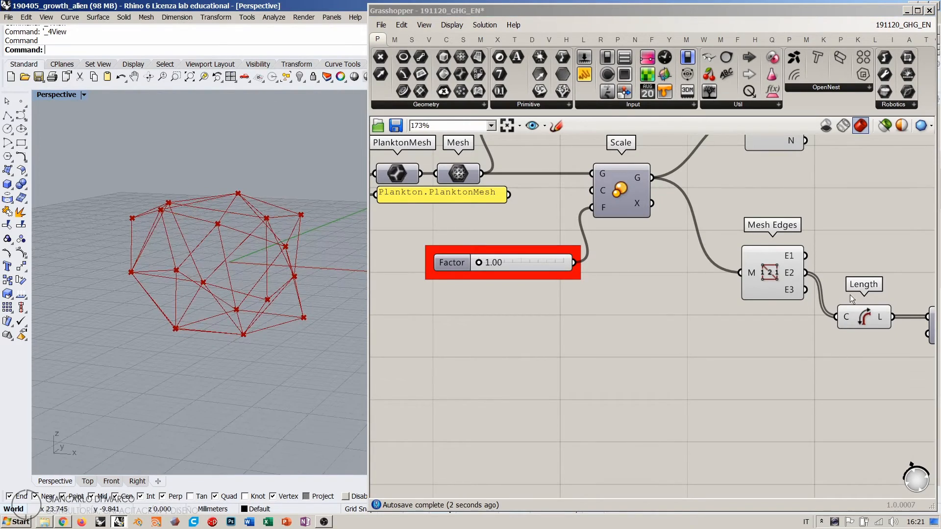
# Step: Add a panel above Larger Than and connect the Length output to it to list the edge lengths
pyautogui.moveTo(898, 343); pyautogui.dragTo(790, 316, button='right')
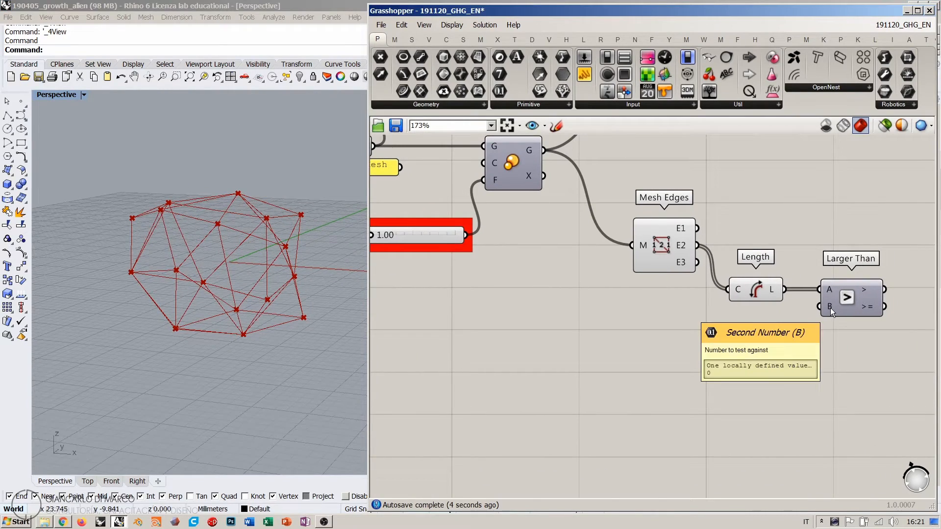
pyautogui.moveTo(314, 275)
pyautogui.mouseDown(button='right')
pyautogui.moveTo(289, 264)
pyautogui.moveTo(308, 293)
pyautogui.mouseUp(button='right')
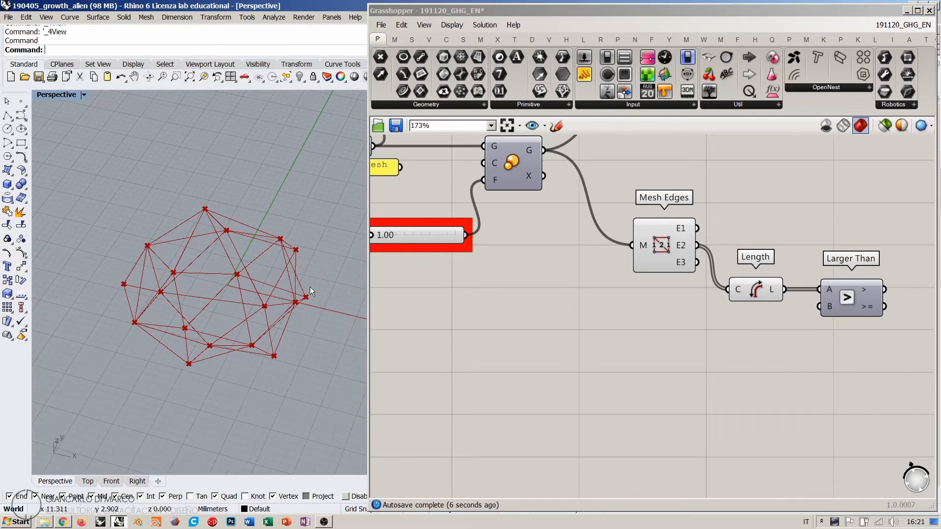
pyautogui.moveTo(634, 227); pyautogui.dragTo(549, 249, button='right')
pyautogui.doubleClick(750, 225)
pyautogui.write('panel')
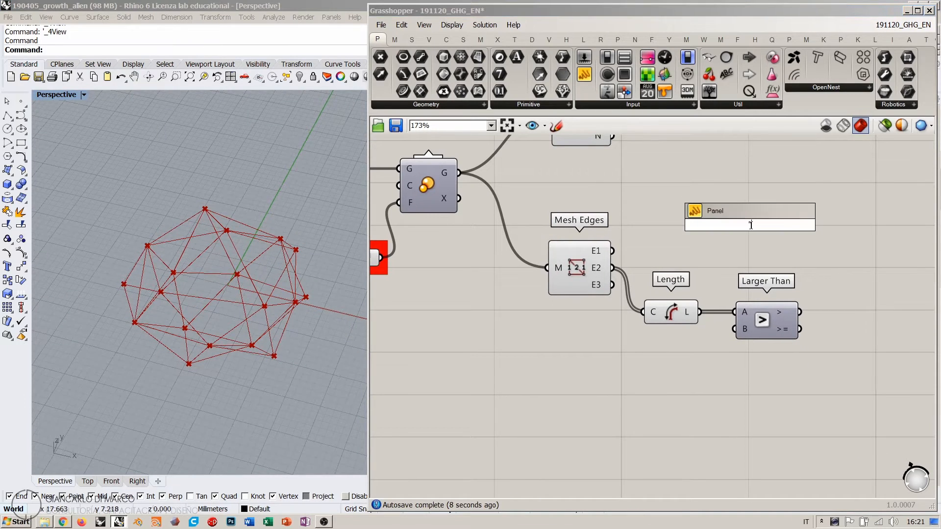
pyautogui.press('Return')
pyautogui.moveTo(700, 312); pyautogui.dragTo(681, 225)
pyautogui.moveTo(756, 256); pyautogui.dragTo(678, 214, button='right')
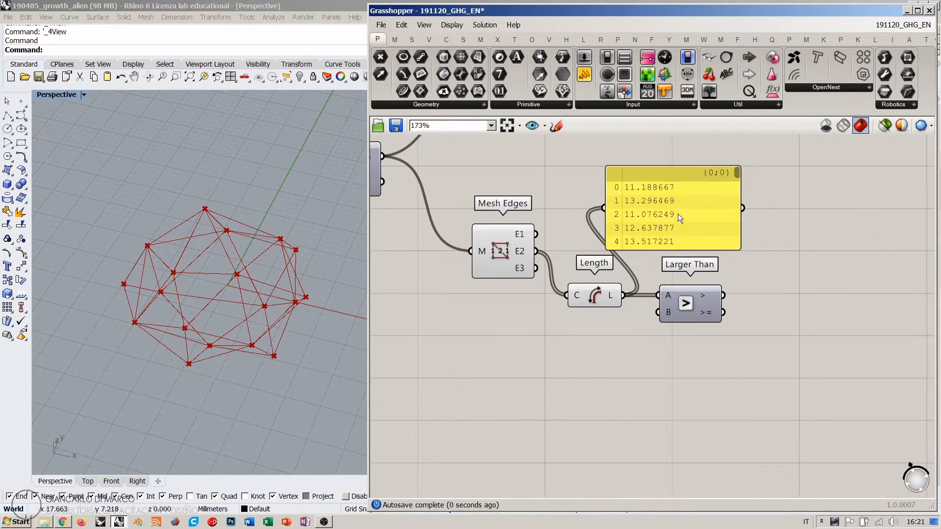
# Step: Enlarge the panel to read the edge lengths, and delete it once they are examined
pyautogui.click(736, 217)
pyautogui.moveTo(740, 240); pyautogui.dragTo(722, 428)
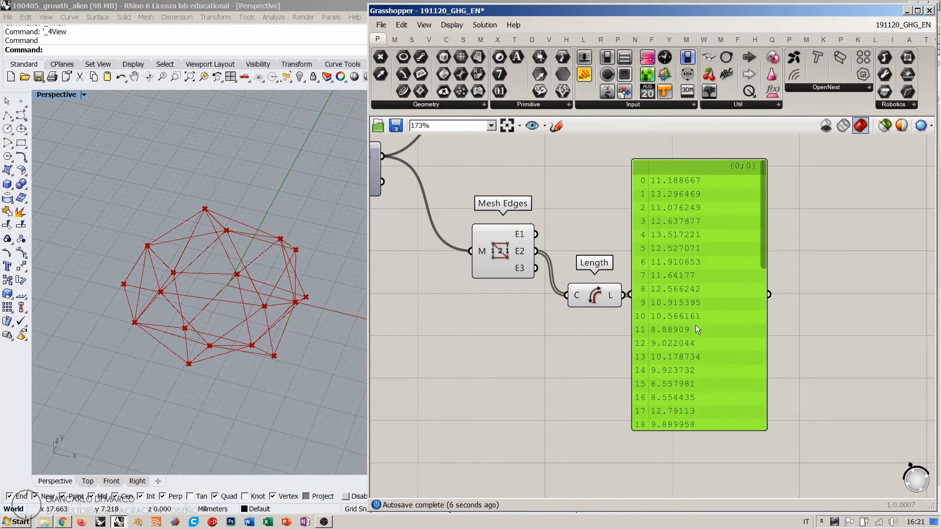
pyautogui.moveTo(695, 326); pyautogui.dragTo(706, 326)
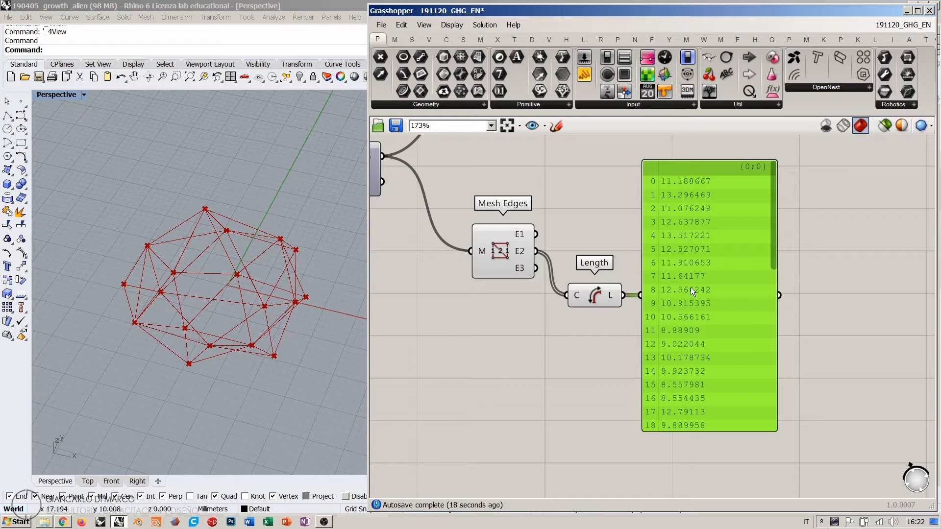
pyautogui.press('Delete')
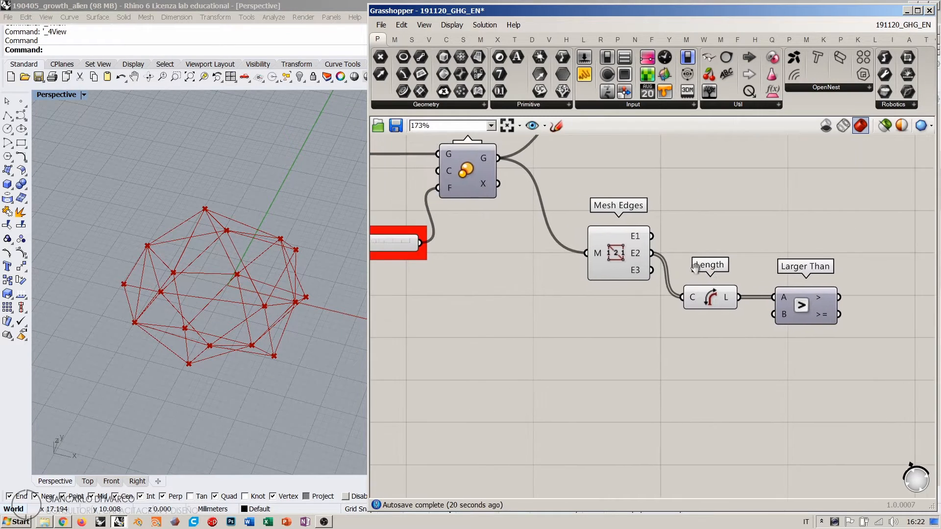
# Step: Create a number slider below Length ranging from 10.00 to 15 with the value 13.00
pyautogui.moveTo(561, 271); pyautogui.dragTo(677, 272, button='right')
pyautogui.moveTo(704, 296); pyautogui.dragTo(634, 284, button='right')
pyautogui.doubleClick(627, 348)
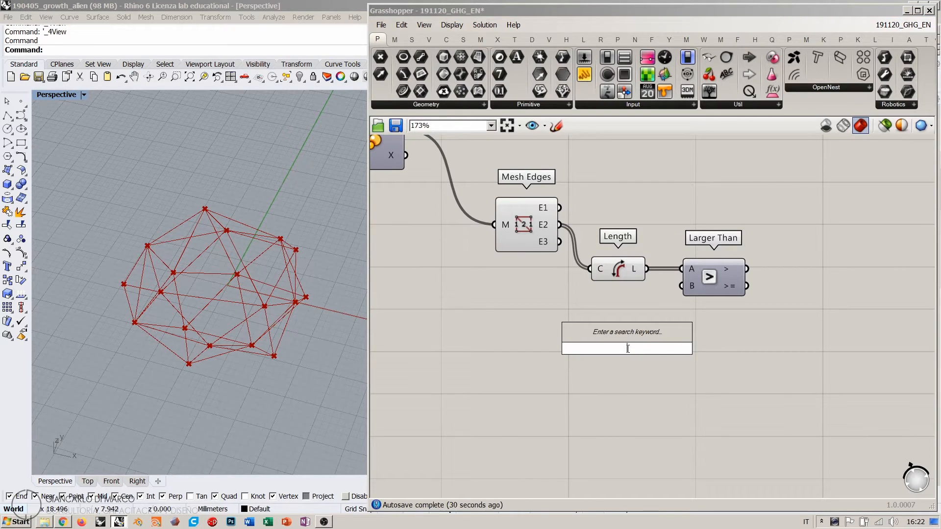
pyautogui.write('10.00<13<15')
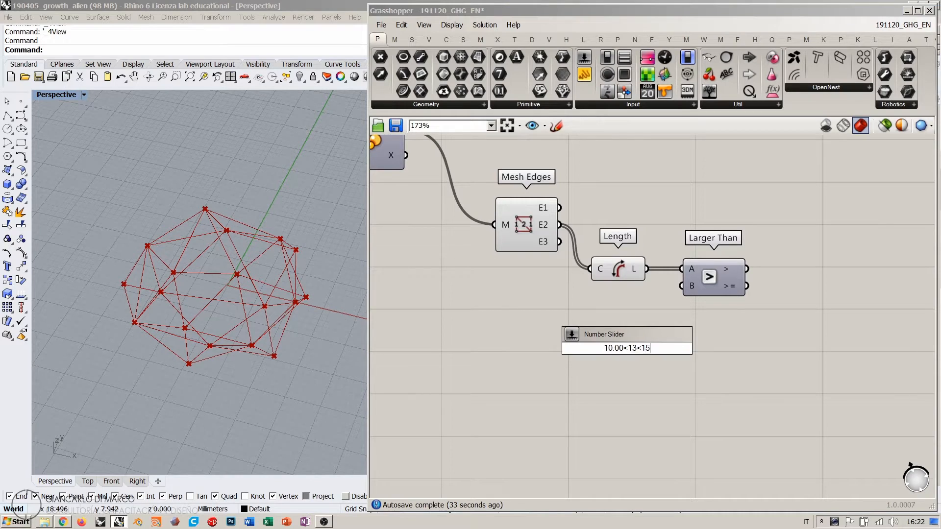
pyautogui.press('Return')
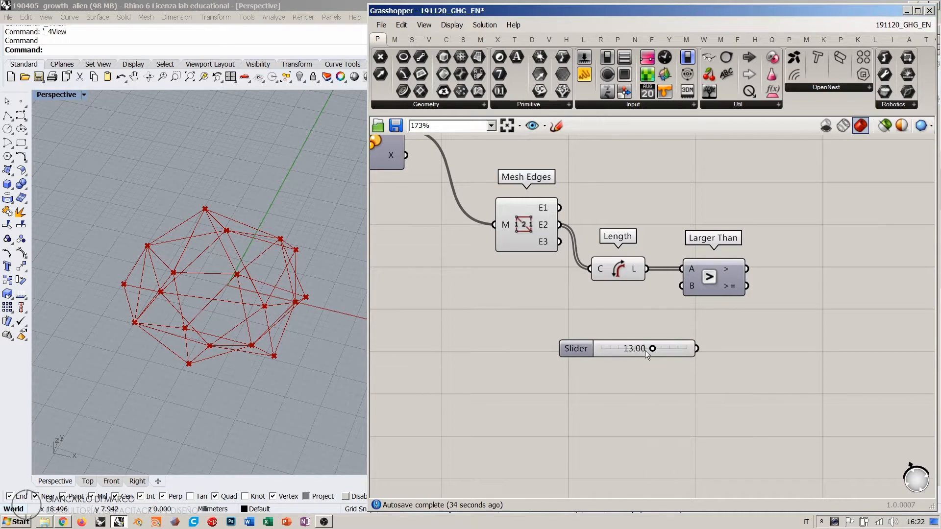
# Step: Place the 13.00 slider beneath Length, connect it to Larger Than's B input, and shift Larger Than to tidy the wires
pyautogui.moveTo(645, 351); pyautogui.dragTo(587, 313)
pyautogui.moveTo(684, 288); pyautogui.dragTo(628, 295)
pyautogui.click(684, 300)
pyautogui.moveTo(699, 277); pyautogui.dragTo(686, 281)
pyautogui.click(693, 308)
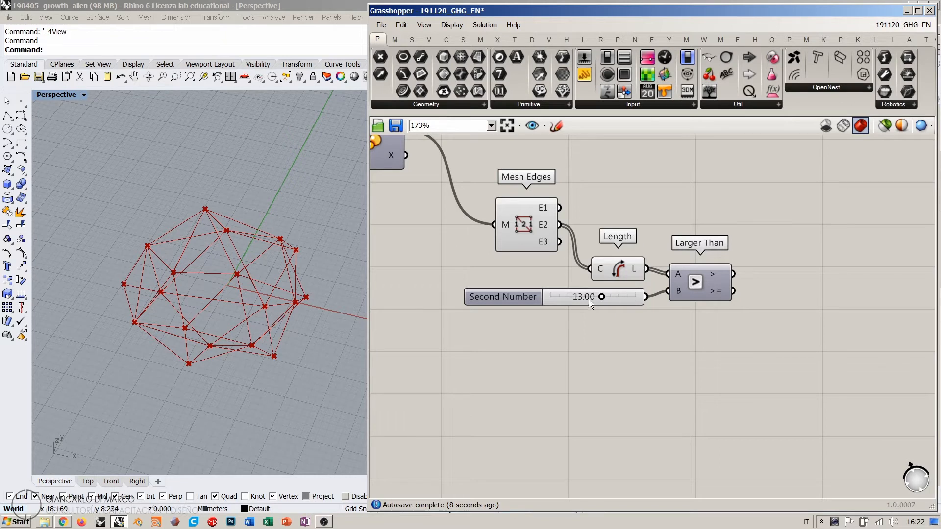
# Step: Add a Dispatch component with Mesh Edges' E2 output as its list and Larger Than's > output as its pattern, aligned with E2
pyautogui.moveTo(708, 282); pyautogui.dragTo(596, 313, button='right')
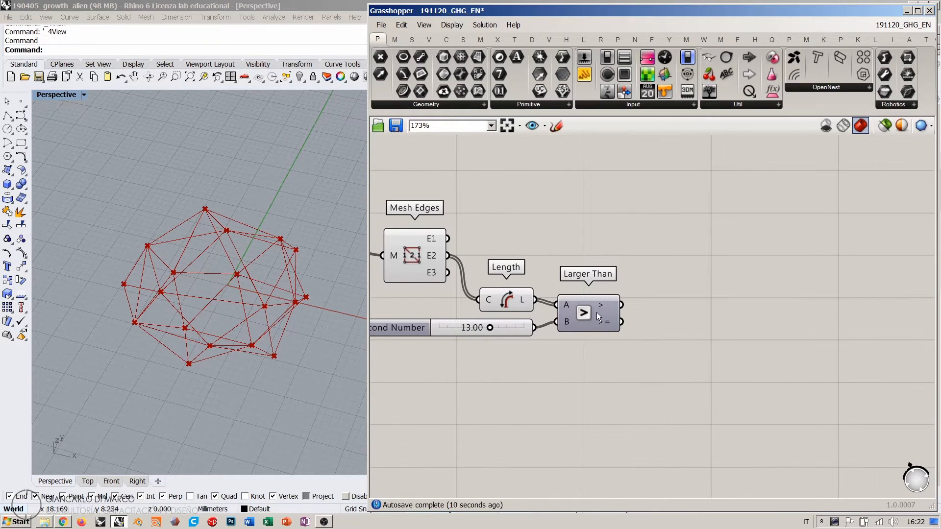
pyautogui.click(595, 311)
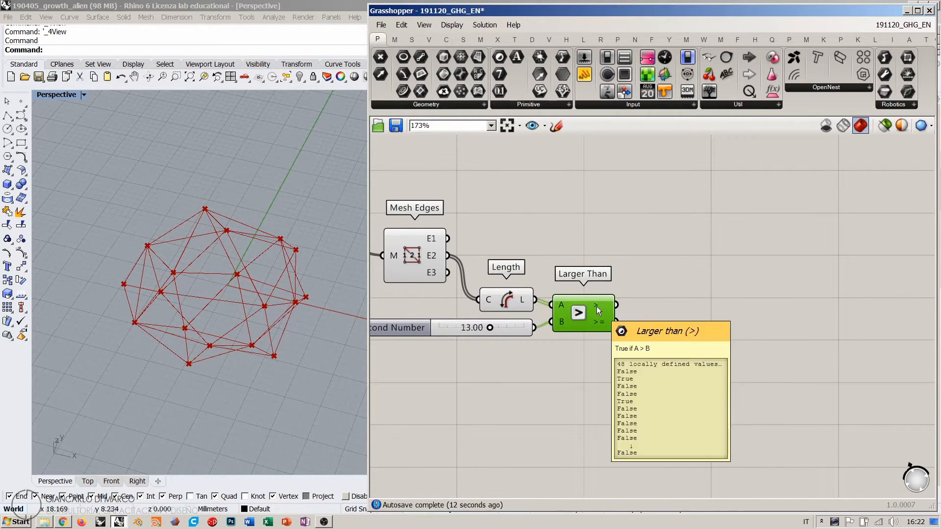
pyautogui.doubleClick(671, 283)
pyautogui.write('disp')
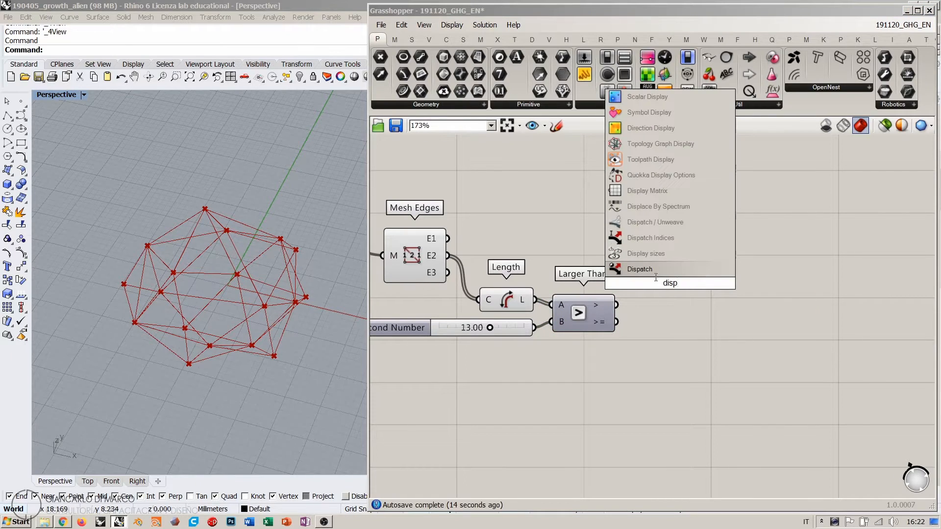
pyautogui.click(645, 274)
pyautogui.moveTo(447, 256); pyautogui.dragTo(641, 275)
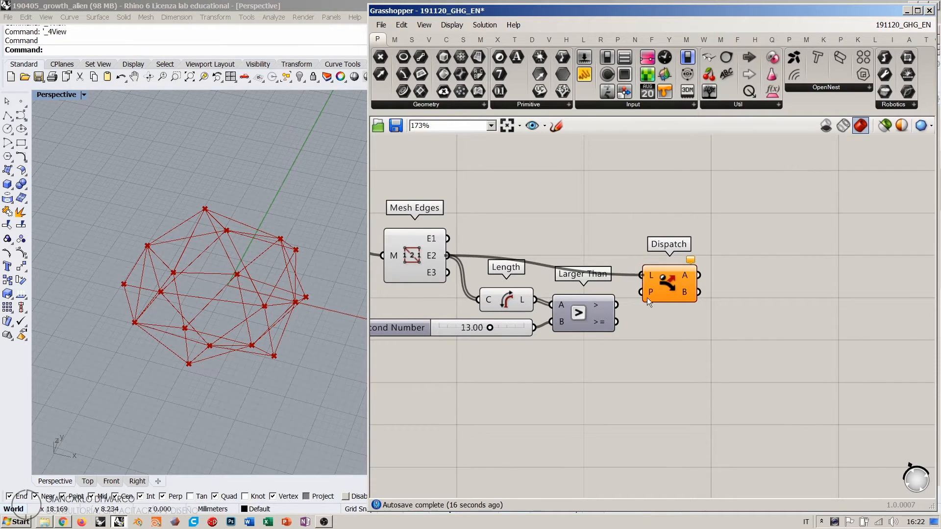
pyautogui.moveTo(616, 304); pyautogui.dragTo(653, 266)
pyautogui.click(678, 313)
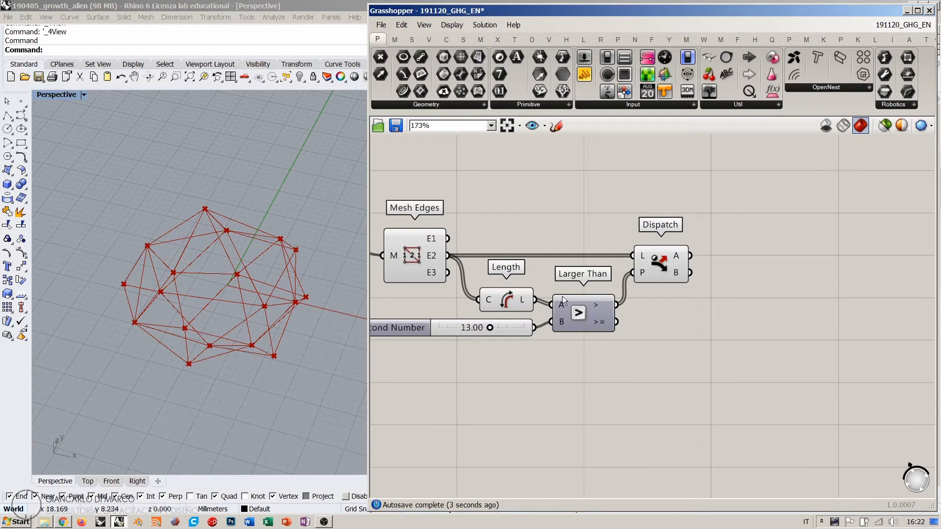
pyautogui.doubleClick(767, 295)
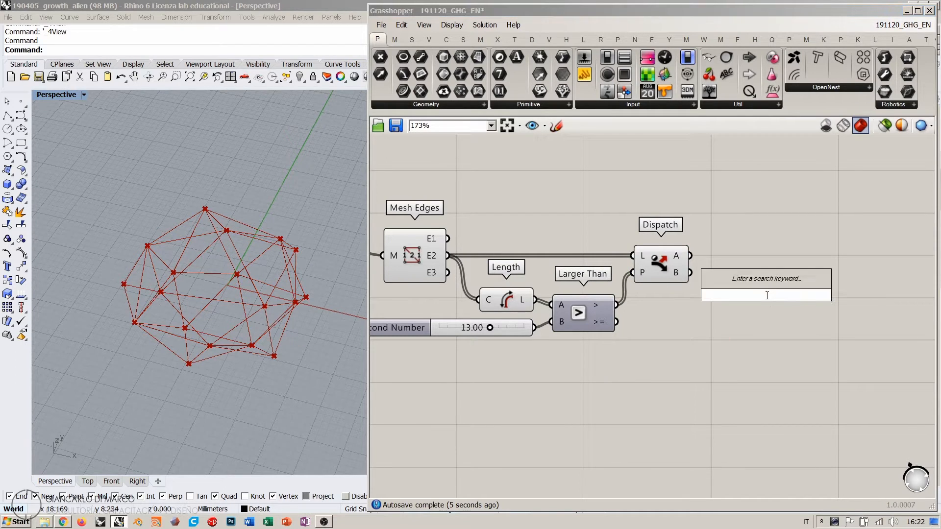
pyautogui.write('line')
pyautogui.click(746, 274)
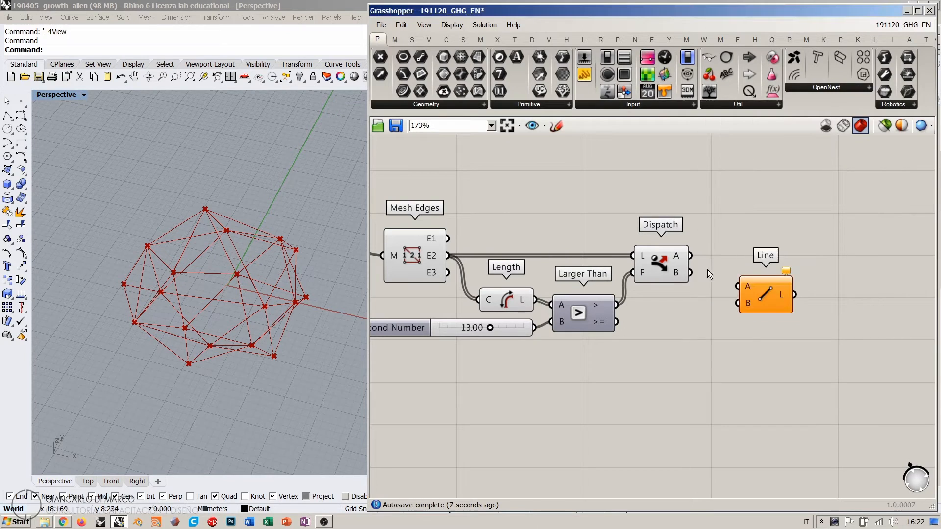
pyautogui.click(757, 288)
pyautogui.press('Delete')
# Step: Add a Line parameter fed by Dispatch's A output, preview its edges in the viewport, and place it slightly above Dispatch
pyautogui.doubleClick(757, 291)
pyautogui.write('lin')
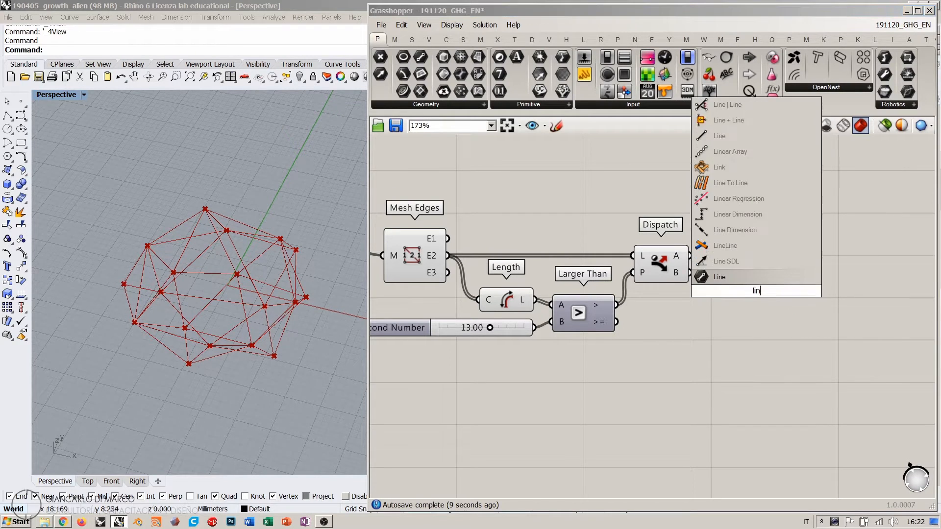
pyautogui.click(720, 277)
pyautogui.click(662, 263)
pyautogui.moveTo(690, 256); pyautogui.dragTo(738, 259)
pyautogui.moveTo(331, 307); pyautogui.dragTo(200, 277, button='right')
pyautogui.moveTo(233, 280); pyautogui.dragTo(197, 304, button='right')
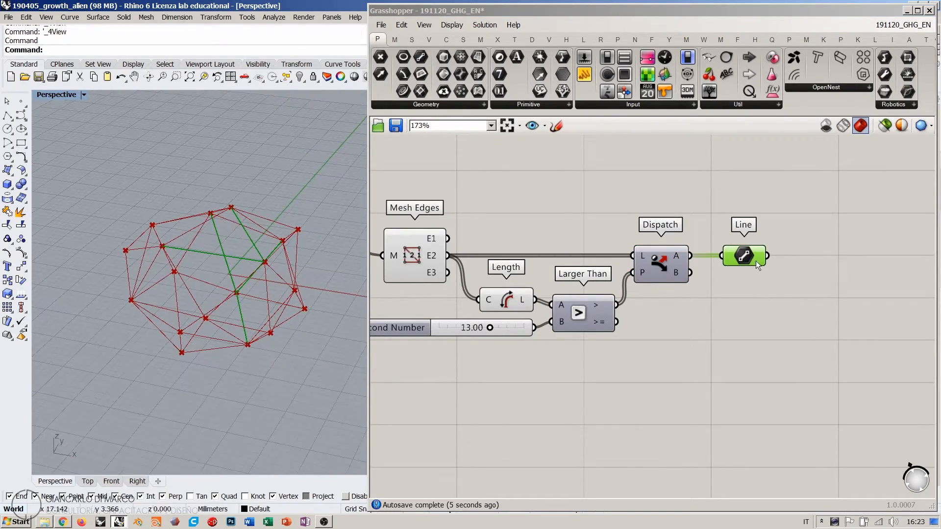
pyautogui.click(756, 294)
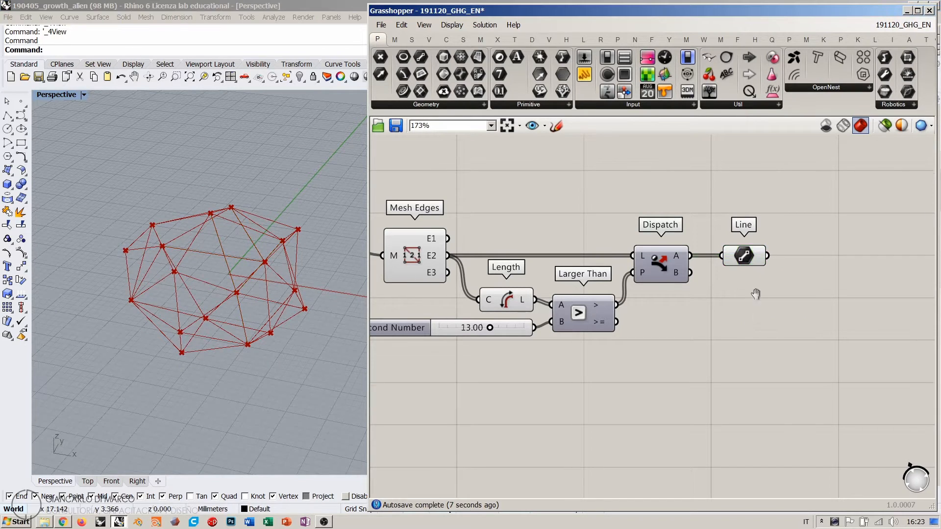
pyautogui.moveTo(756, 294); pyautogui.dragTo(633, 326, button='right')
pyautogui.click(615, 270)
pyautogui.click(642, 308)
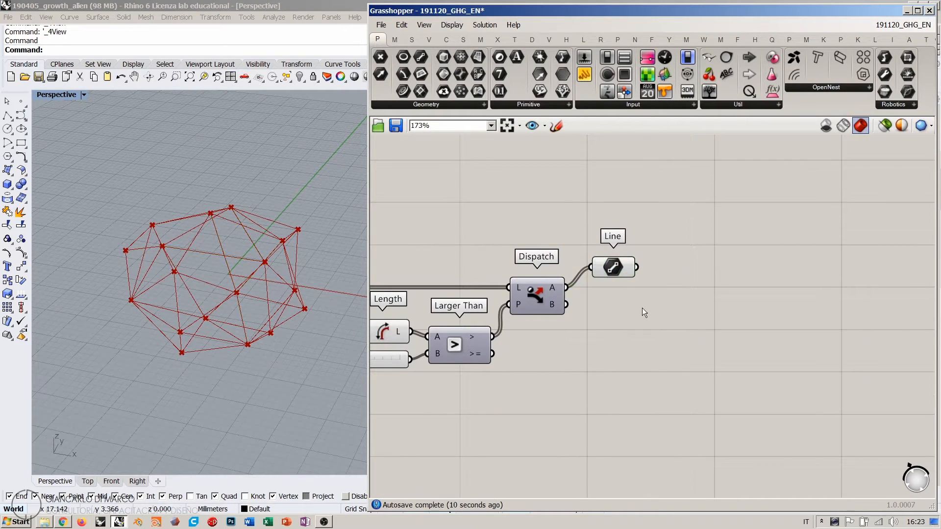
# Step: Add a Shatter component with the Line parameter as its curve input, aligned with Line, and reparameterize that C input
pyautogui.doubleClick(642, 308)
pyautogui.write('shat')
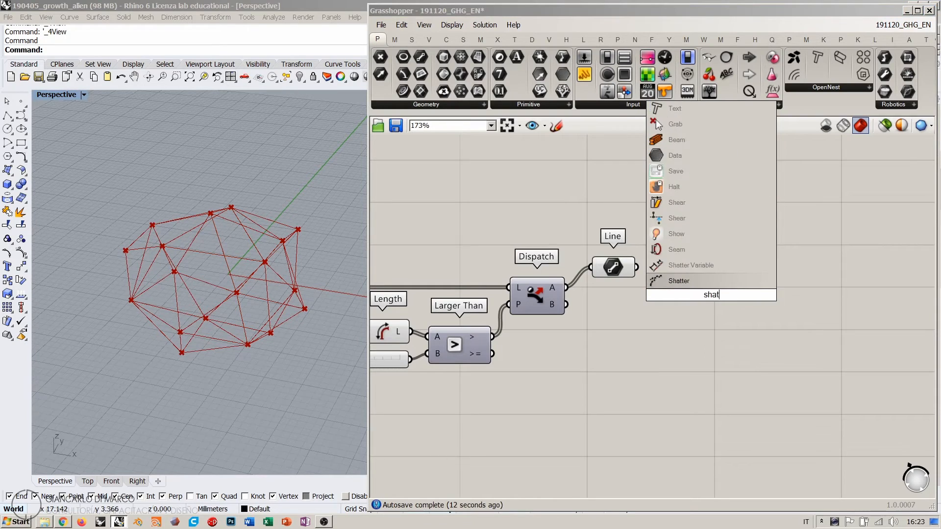
pyautogui.press('Return')
pyautogui.moveTo(636, 268); pyautogui.dragTo(682, 287)
pyautogui.moveTo(706, 298); pyautogui.dragTo(713, 278)
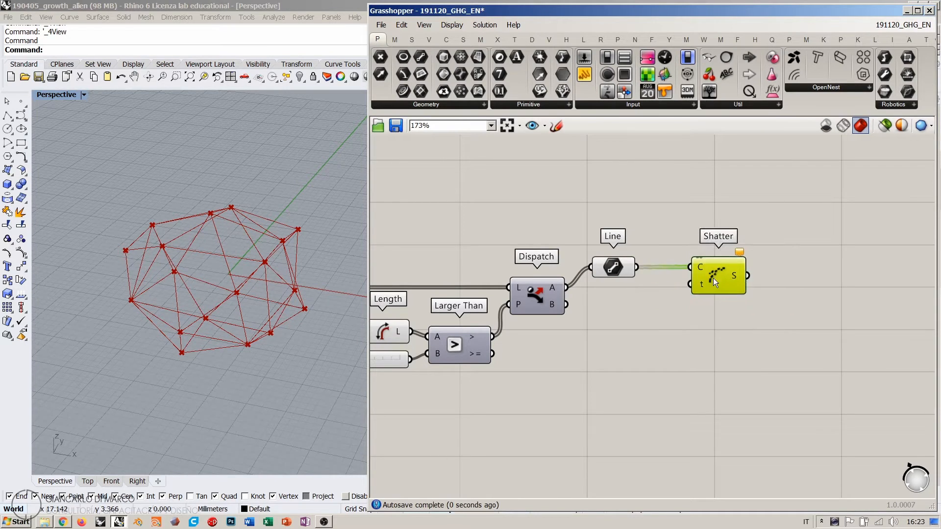
pyautogui.rightClick(701, 266)
pyautogui.click(725, 391)
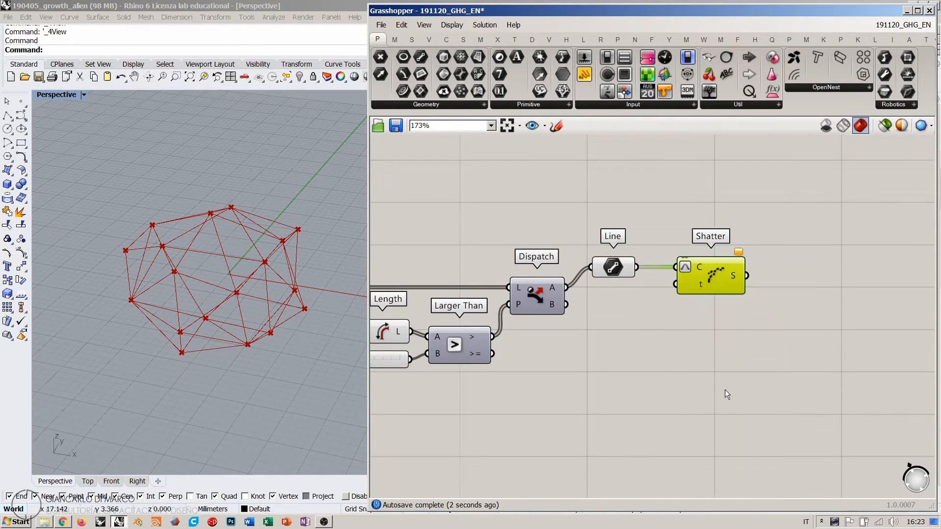
# Step: Create a number slider with the value 0.50 below Line and connect it to Shatter's t input
pyautogui.doubleClick(636, 352)
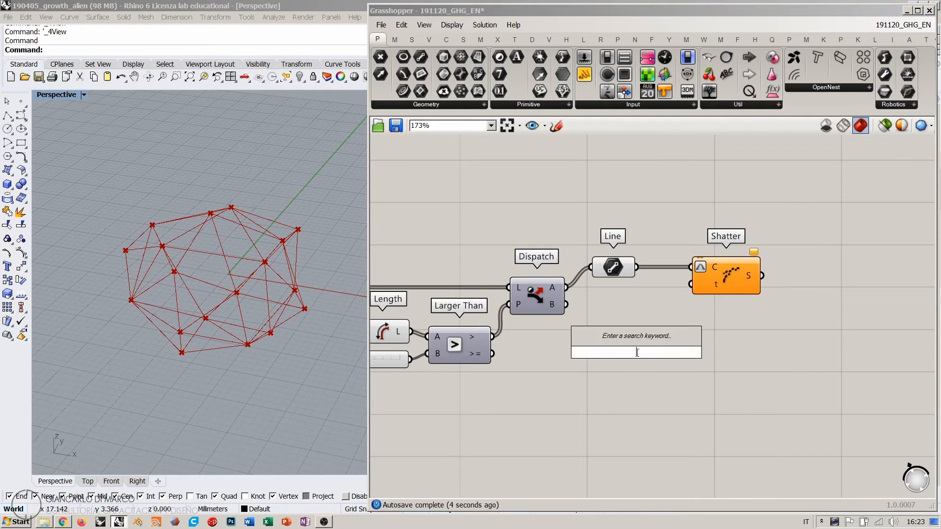
pyautogui.write('0.50')
pyautogui.press('Return')
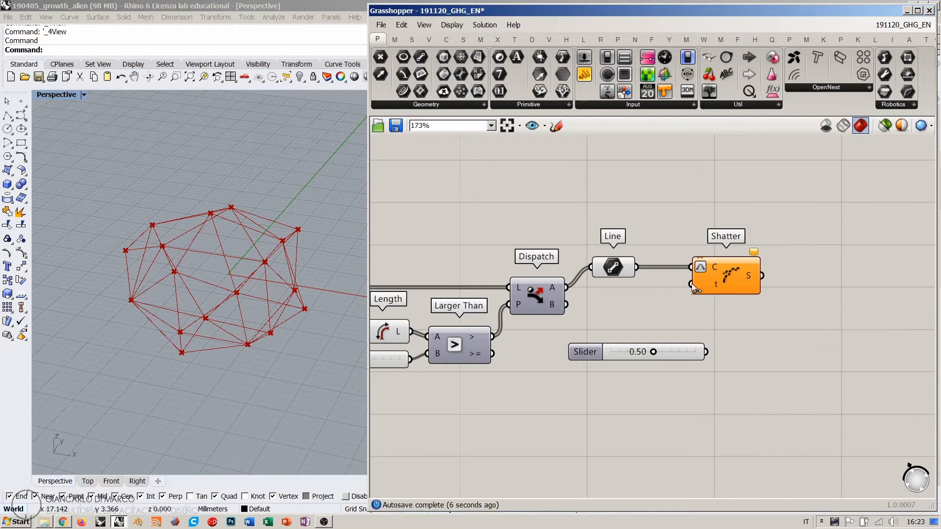
pyautogui.moveTo(693, 286); pyautogui.dragTo(636, 342)
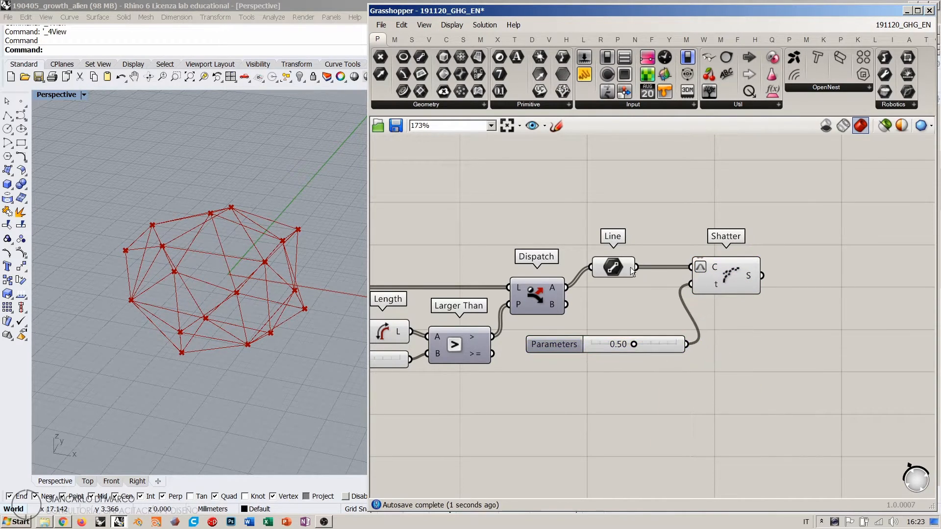
# Step: Flatten Shatter's S output
pyautogui.moveTo(619, 271)
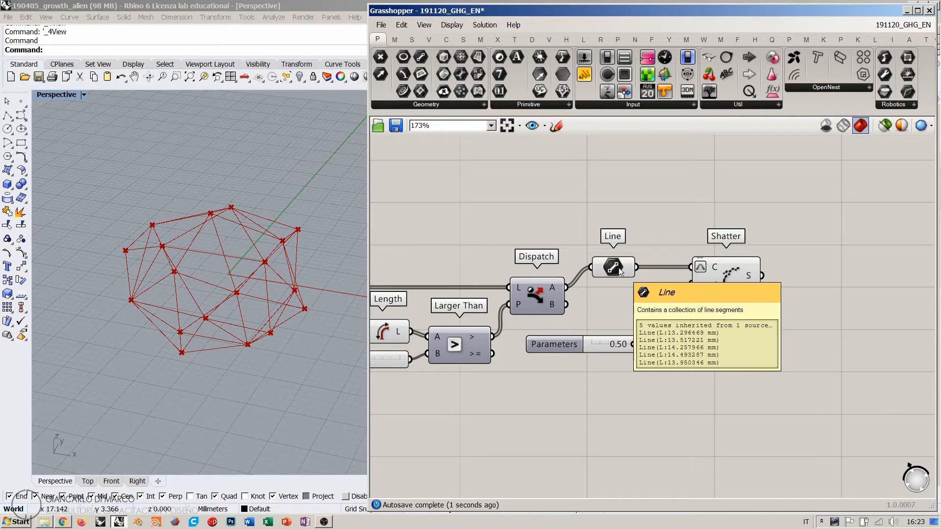
pyautogui.rightClick(751, 278)
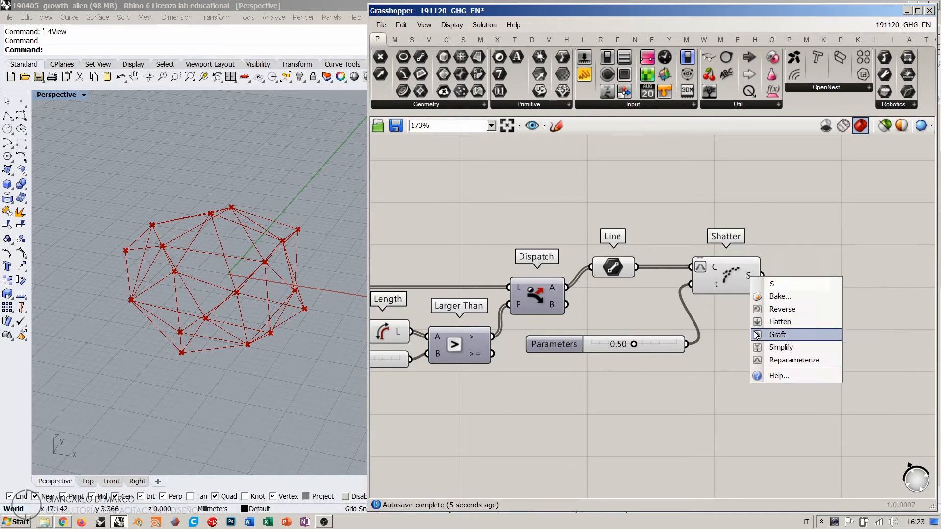
pyautogui.click(782, 321)
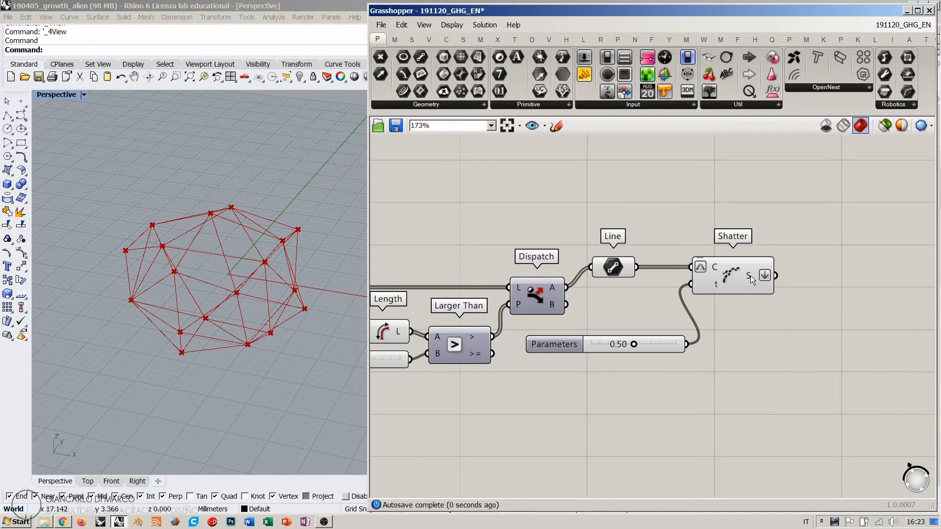
# Step: Shift the 0.50 Parameters slider beneath Dispatch and bring Shatter slightly closer to Line to tidy the layout
pyautogui.moveTo(731, 319); pyautogui.dragTo(681, 329, button='right')
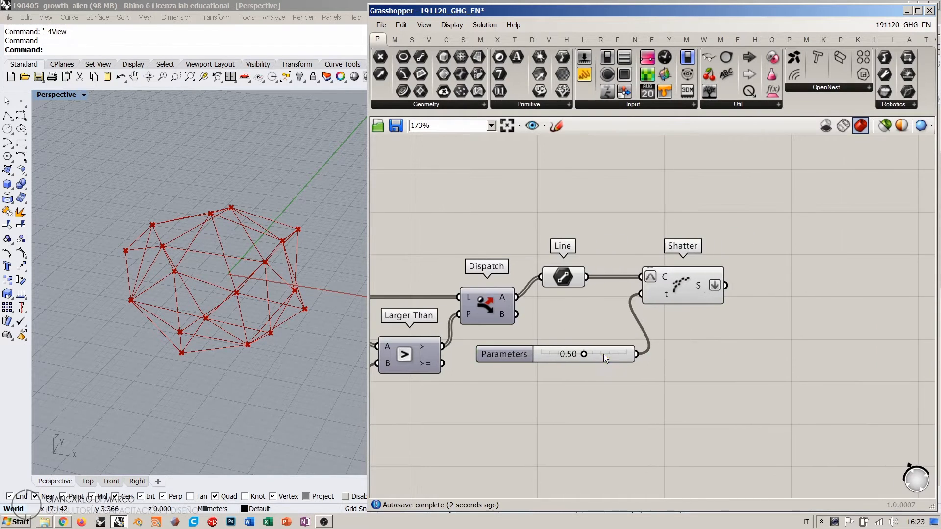
pyautogui.moveTo(604, 354); pyautogui.dragTo(589, 336)
pyautogui.click(579, 280)
pyautogui.click(599, 231)
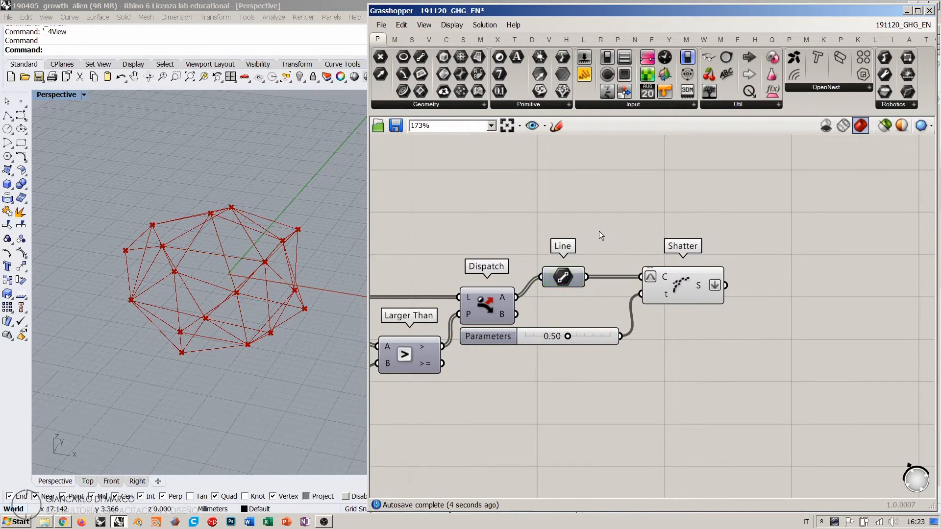
pyautogui.moveTo(695, 294); pyautogui.dragTo(688, 293)
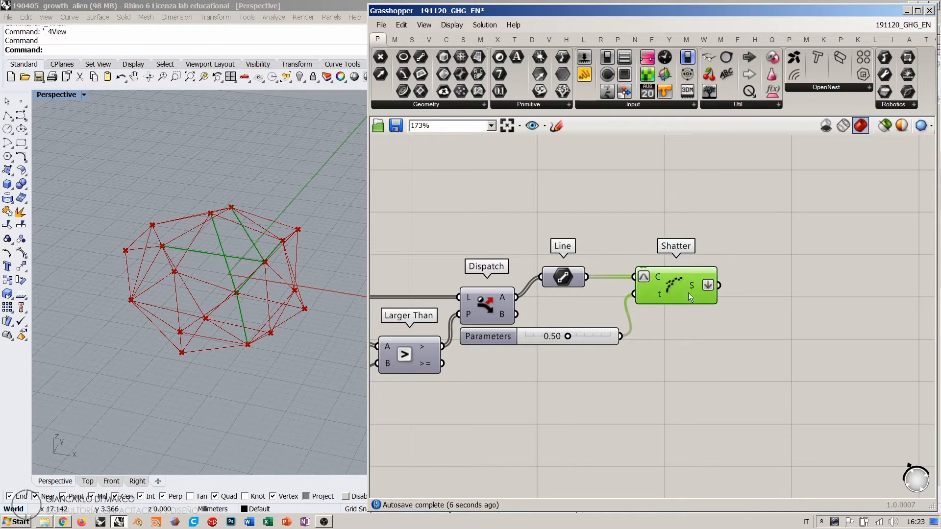
pyautogui.click(682, 322)
pyautogui.moveTo(569, 356); pyautogui.dragTo(609, 365, button='right')
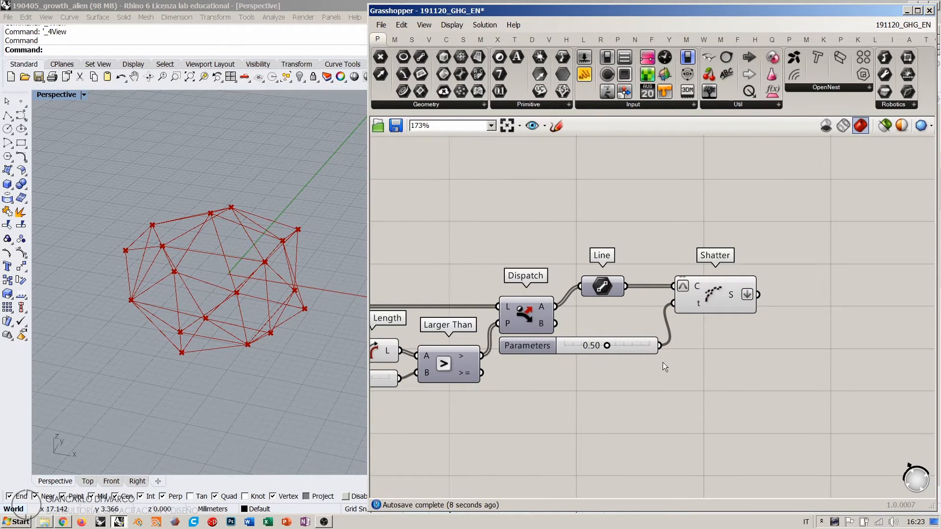
# Step: Add a second Line parameter after Shatter that collects both Dispatch's B output and Shatter's S output
pyautogui.doubleClick(794, 342)
pyautogui.write('lin')
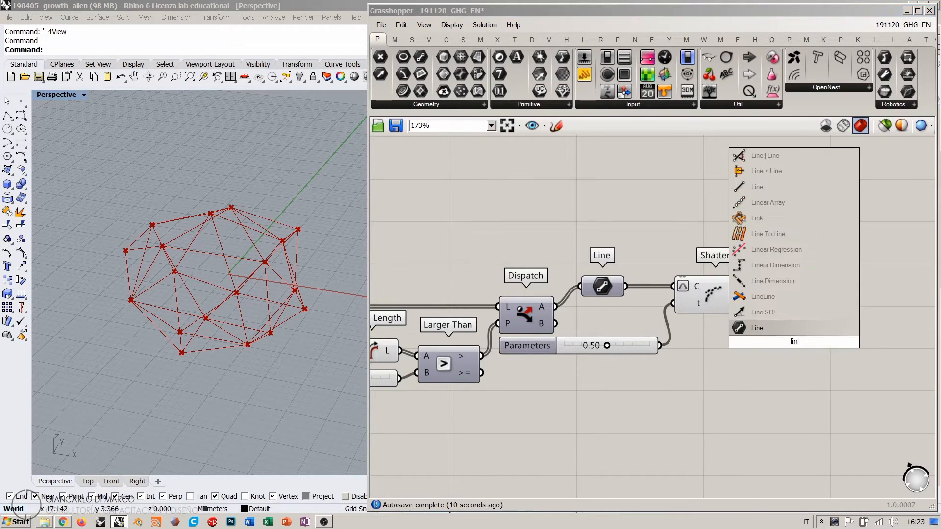
pyautogui.click(758, 328)
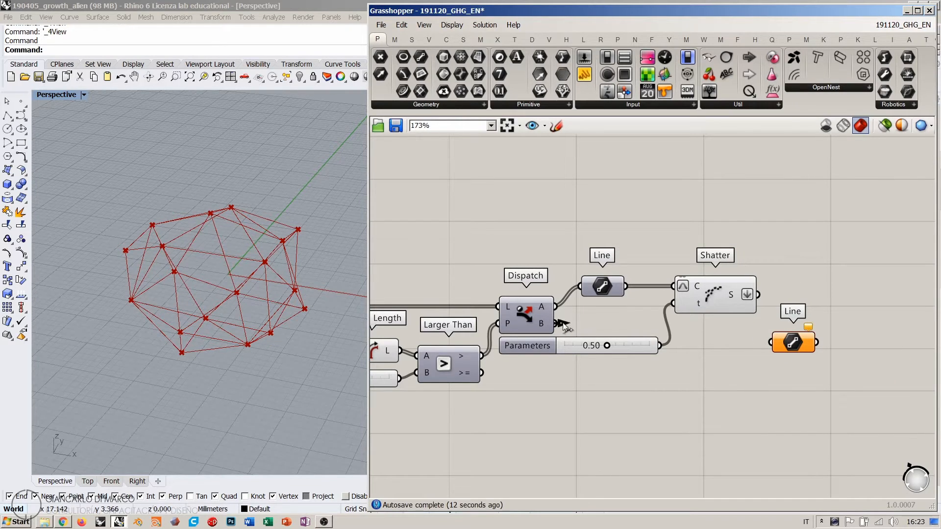
pyautogui.moveTo(565, 324); pyautogui.dragTo(809, 326)
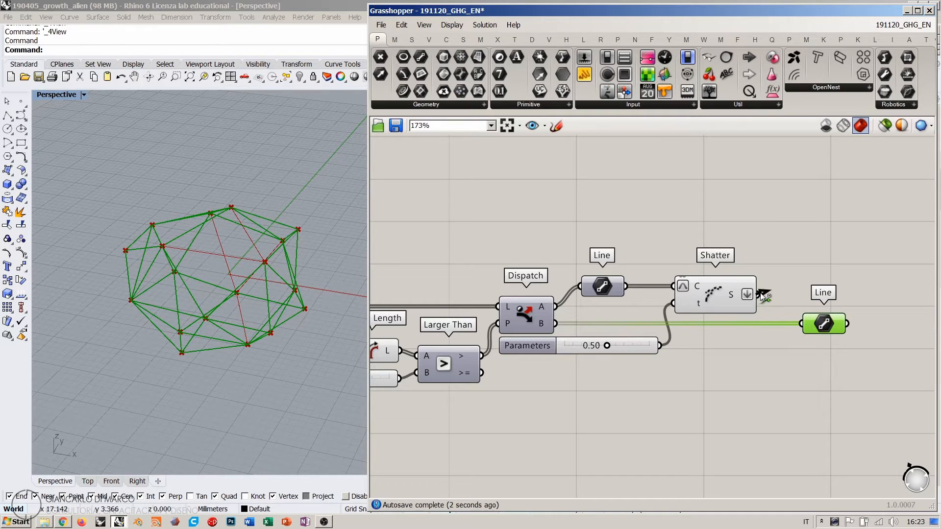
pyautogui.moveTo(761, 293); pyautogui.dragTo(800, 322)
pyautogui.click(813, 366)
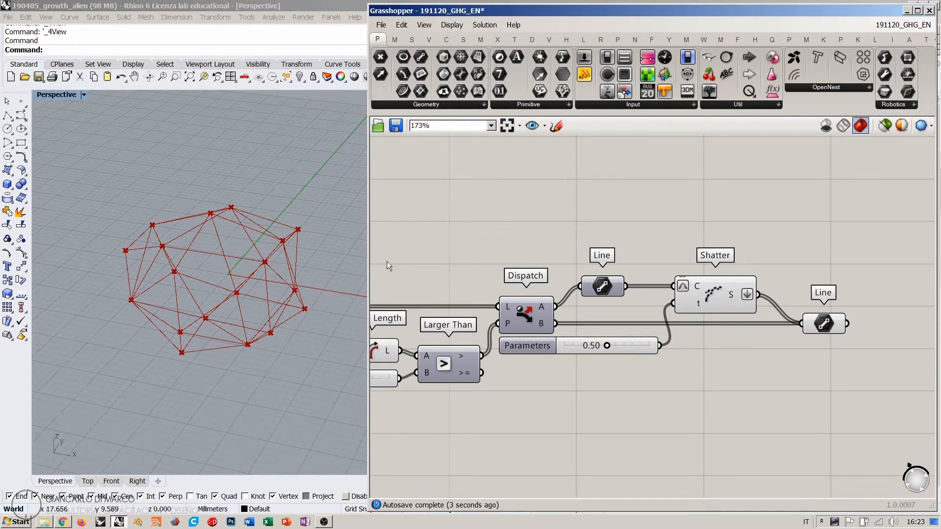
# Step: Preview the final Line parameter's combined edges and examine them in the Rhino viewport
pyautogui.scroll(-1, 526, 391)
pyautogui.moveTo(492, 372); pyautogui.dragTo(581, 353, button='right')
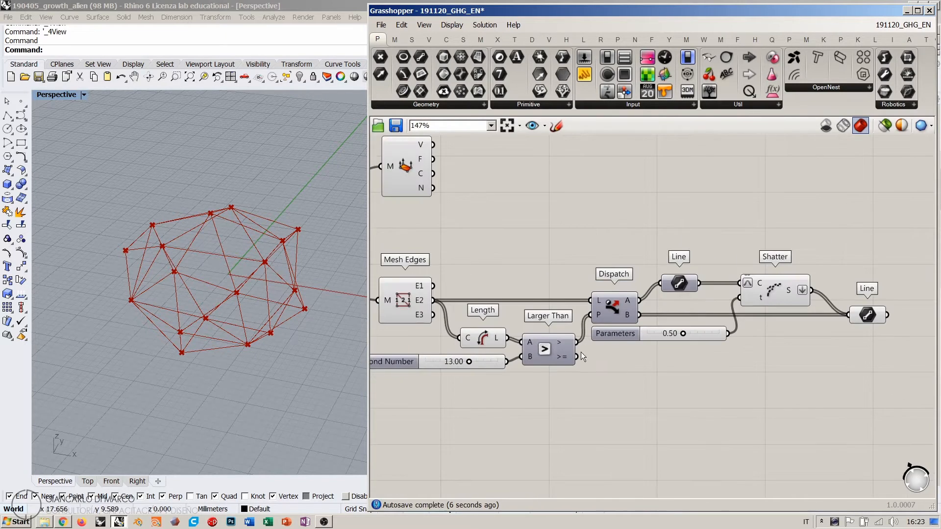
pyautogui.click(866, 316)
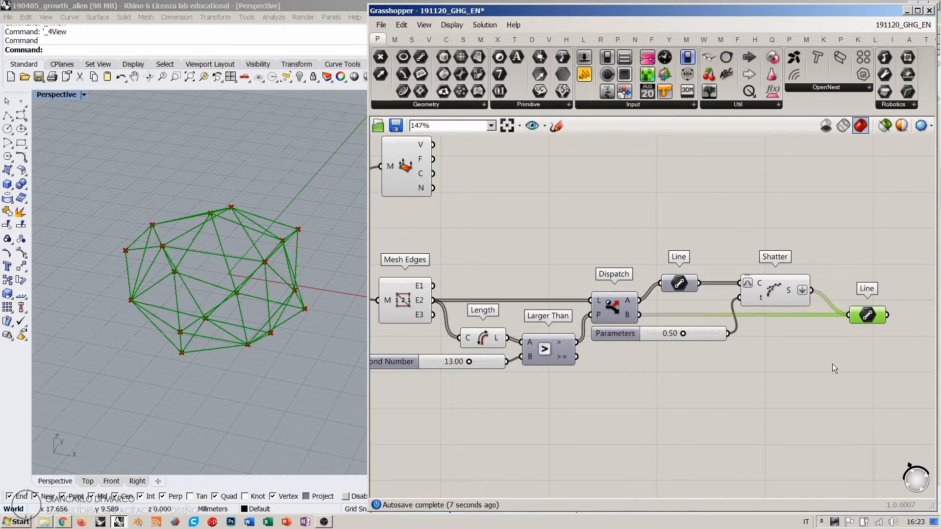
pyautogui.click(831, 362)
pyautogui.moveTo(816, 338); pyautogui.dragTo(687, 342, button='right')
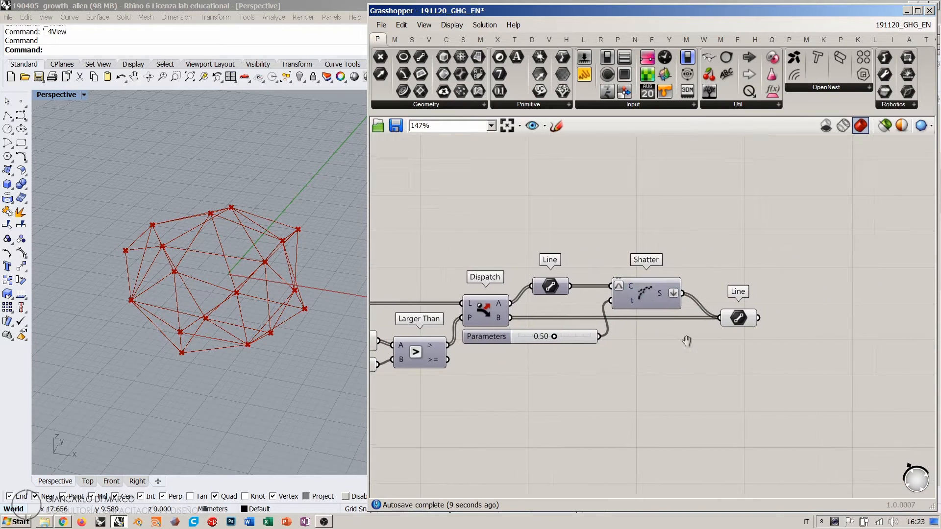
pyautogui.click(739, 320)
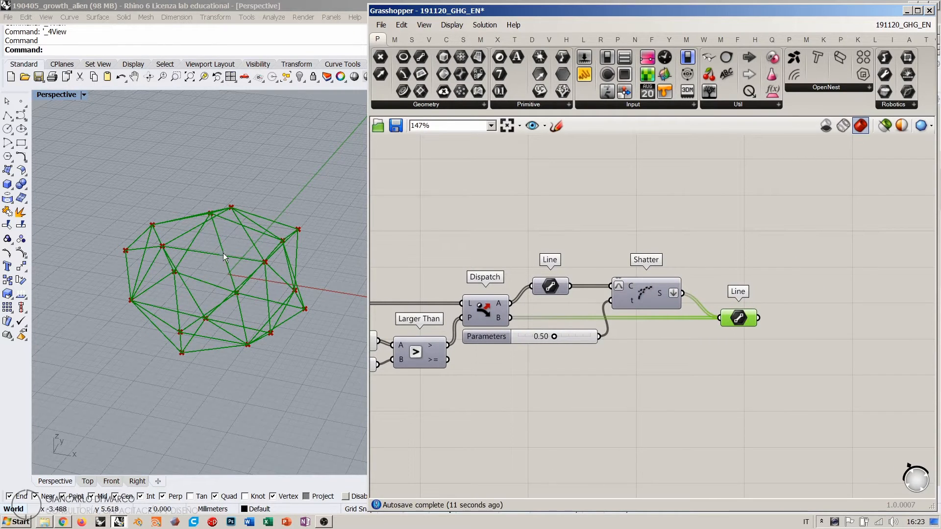
pyautogui.moveTo(224, 258); pyautogui.dragTo(302, 259, button='right')
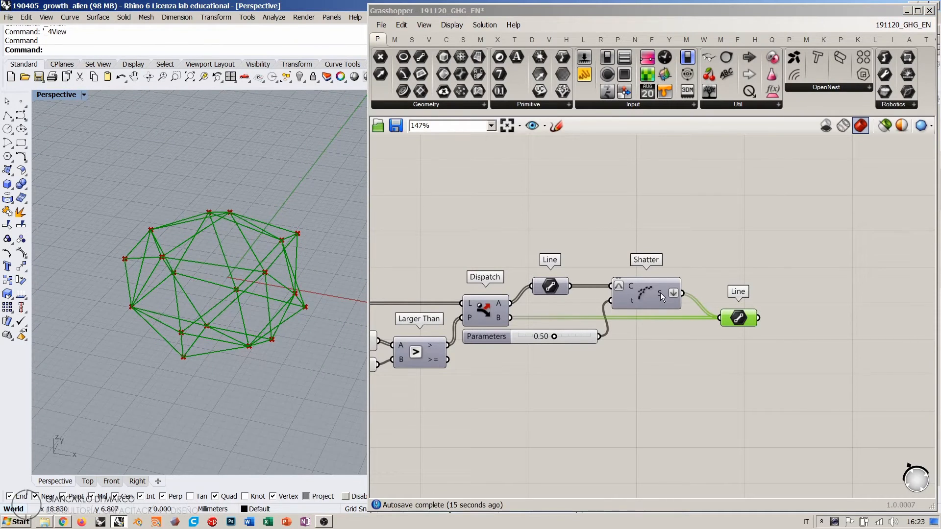
pyautogui.click(662, 289)
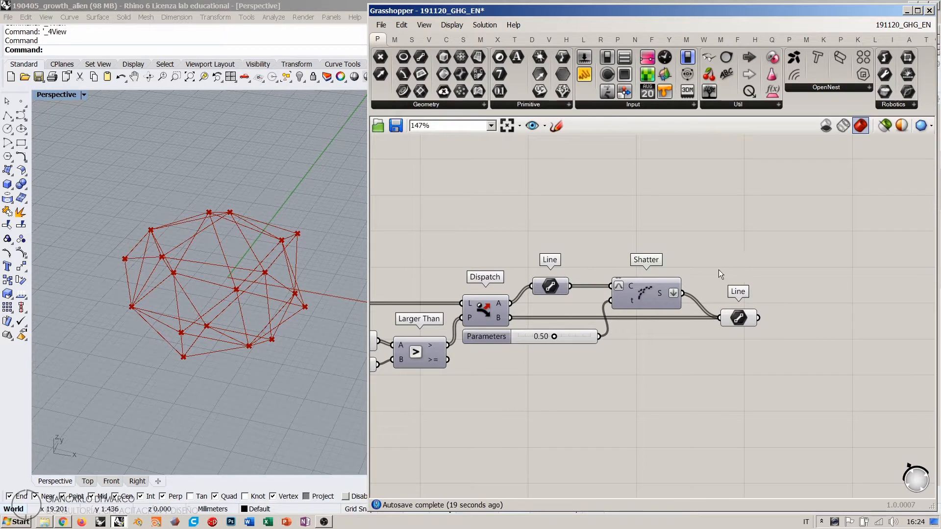
# Step: Add an End Points component above the final Line parameter and feed it that parameter's output
pyautogui.doubleClick(772, 269)
pyautogui.write('end')
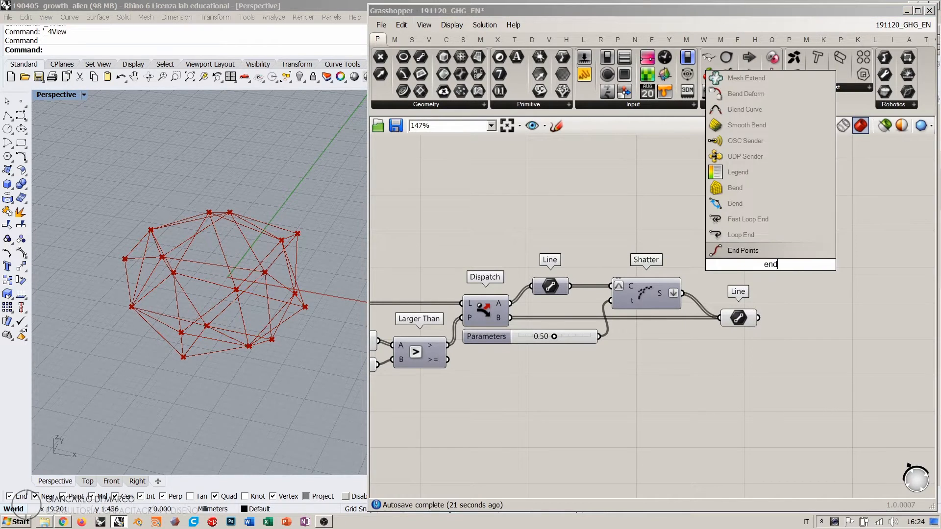
pyautogui.press('Return')
pyautogui.moveTo(747, 291); pyautogui.dragTo(746, 265)
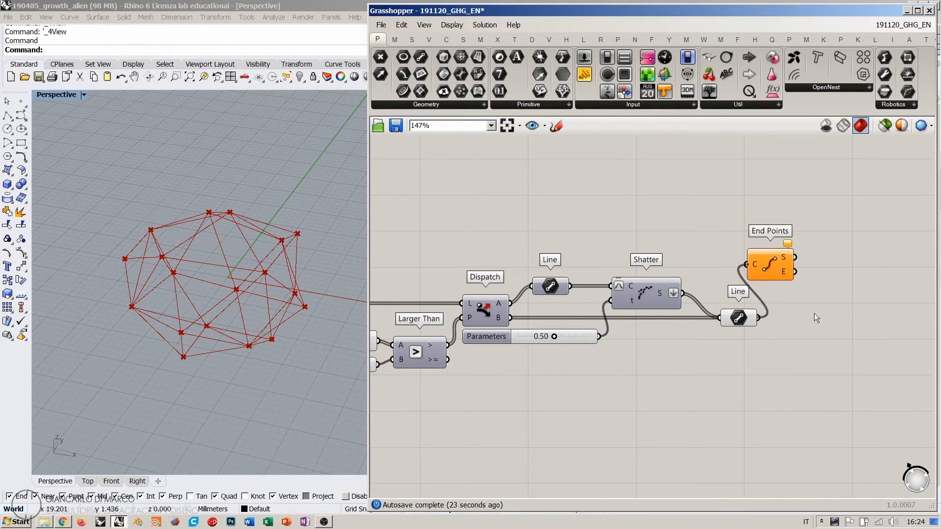
pyautogui.click(815, 315)
# Step: Examine the end points and the split points of the long edges from several angles in the Perspective viewport
pyautogui.moveTo(238, 262); pyautogui.dragTo(256, 241, button='right')
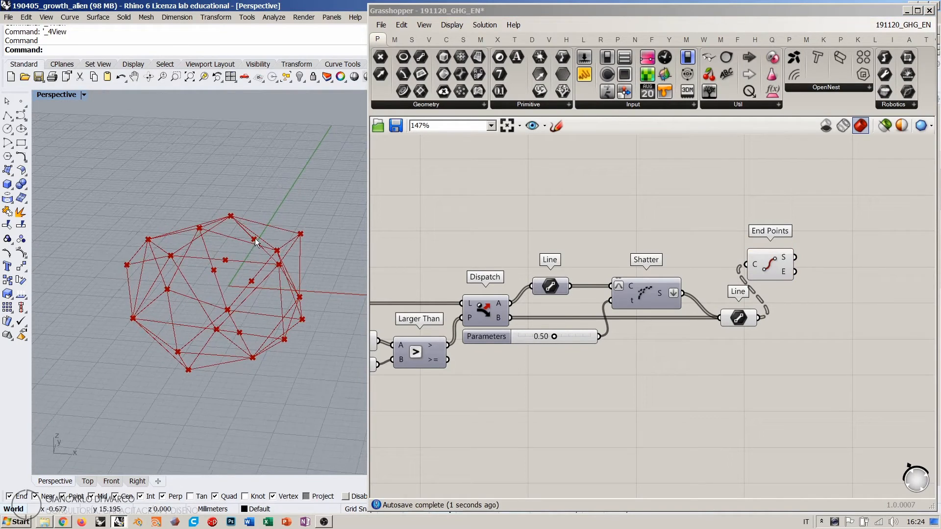
pyautogui.moveTo(255, 317); pyautogui.dragTo(238, 317, button='right')
pyautogui.scroll(5, 245, 298)
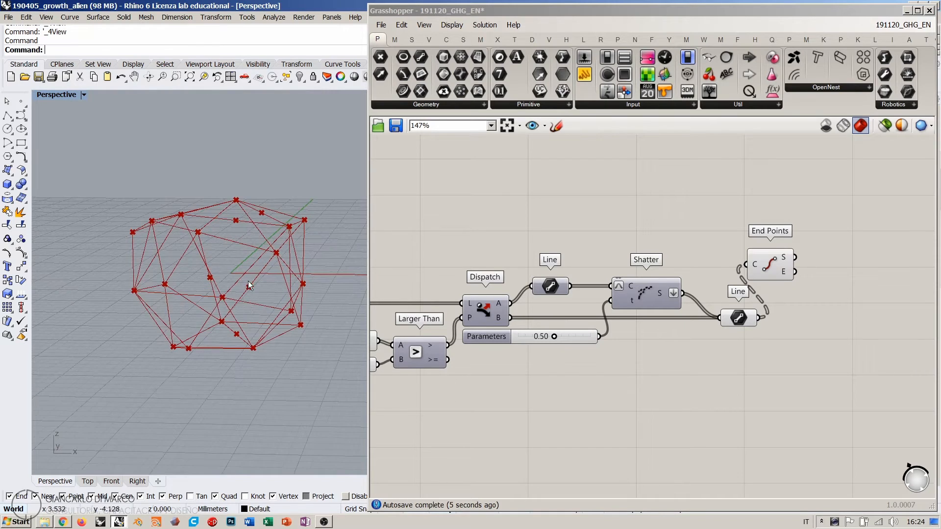
pyautogui.moveTo(198, 272); pyautogui.dragTo(239, 229, button='right')
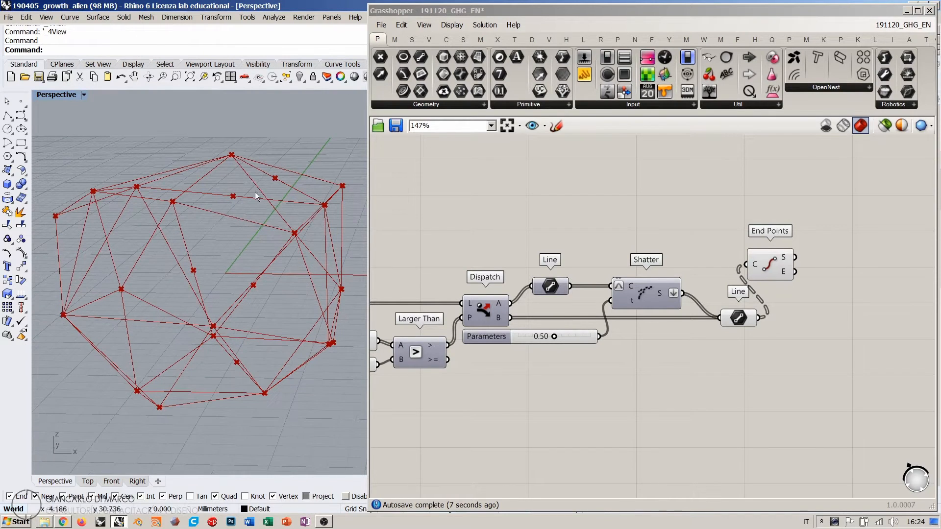
pyautogui.moveTo(252, 335); pyautogui.dragTo(244, 329, button='right')
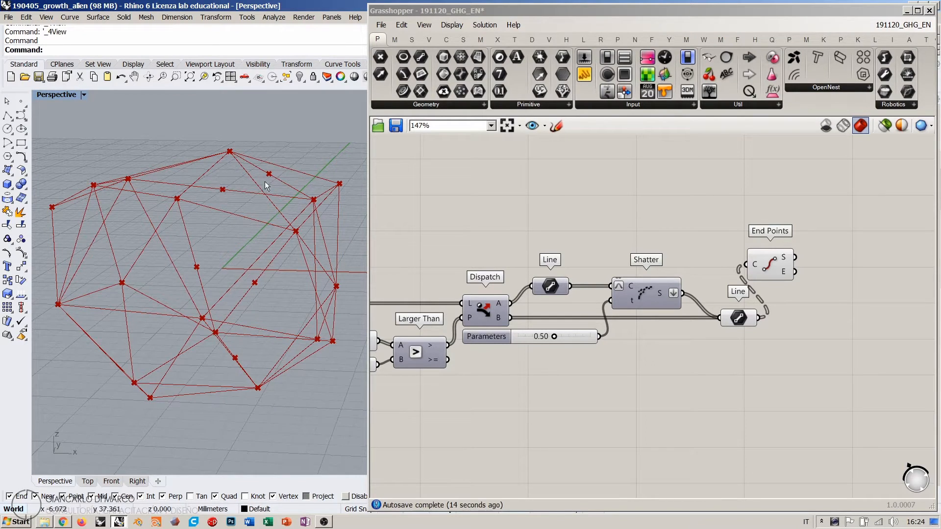
# Step: Move the End Points component directly beside the final Line parameter, in line with it
pyautogui.moveTo(291, 227); pyautogui.dragTo(280, 259, button='right')
pyautogui.moveTo(745, 239); pyautogui.dragTo(613, 241, button='right')
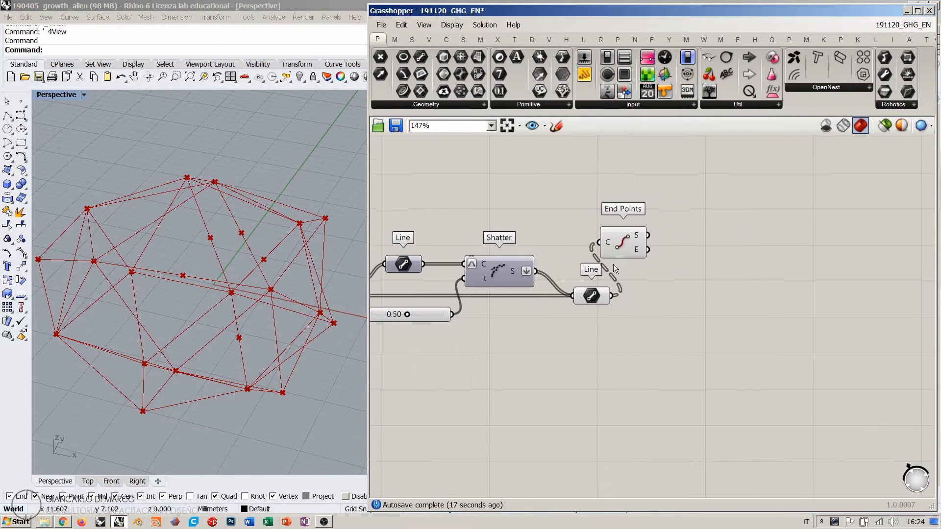
pyautogui.moveTo(613, 241); pyautogui.dragTo(638, 294)
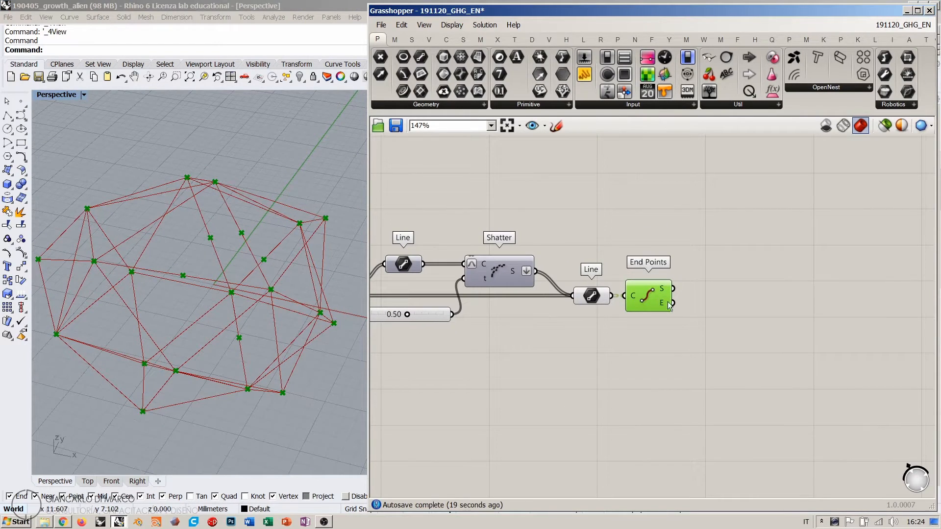
pyautogui.click(557, 367)
pyautogui.moveTo(236, 236); pyautogui.dragTo(283, 251, button='right')
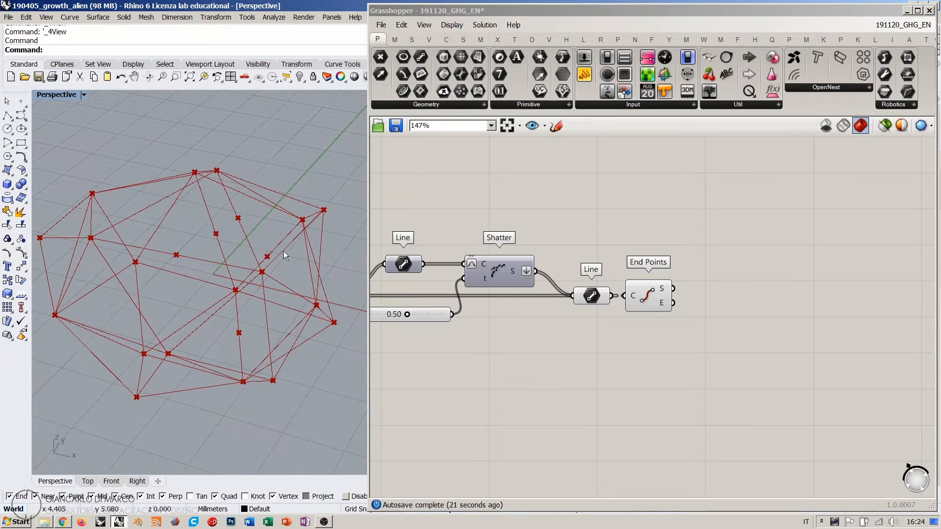
pyautogui.moveTo(730, 310); pyautogui.dragTo(618, 299, button='right')
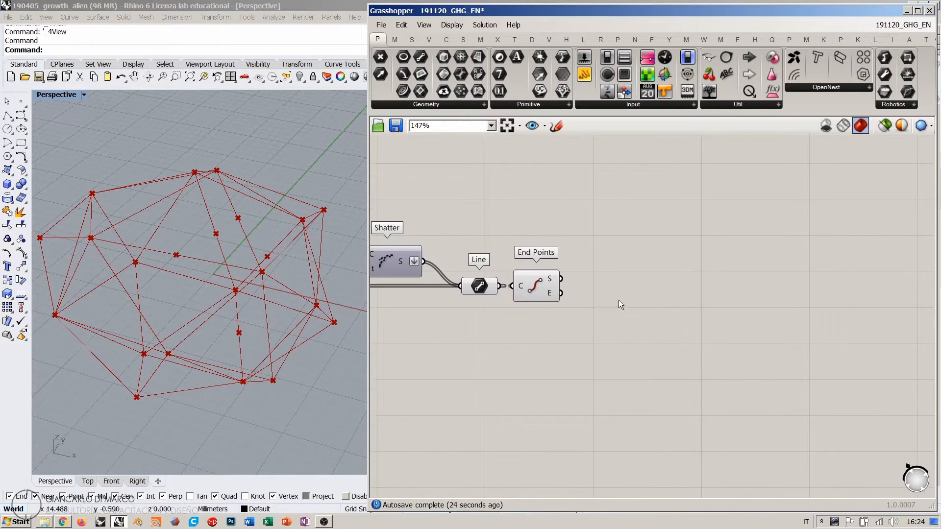
pyautogui.moveTo(526, 303); pyautogui.dragTo(532, 303)
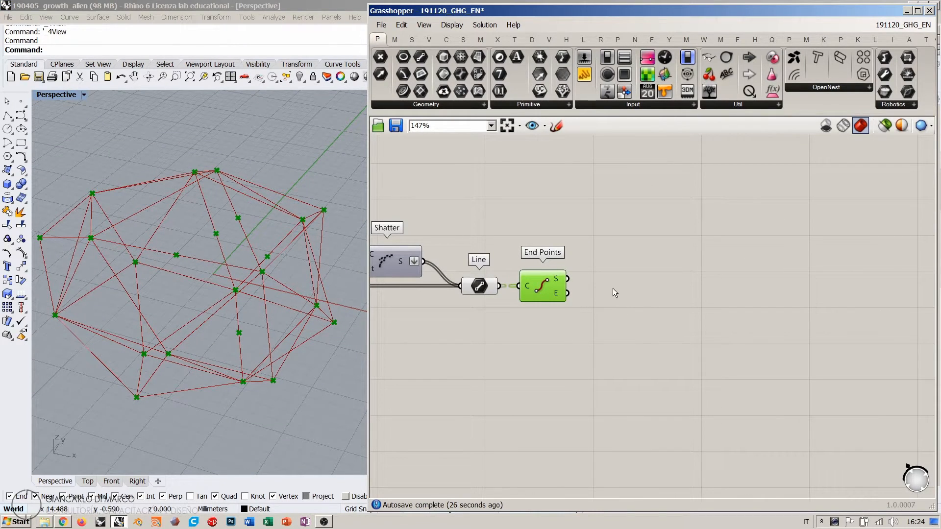
pyautogui.click(595, 323)
pyautogui.moveTo(621, 285); pyautogui.dragTo(610, 235, button='right')
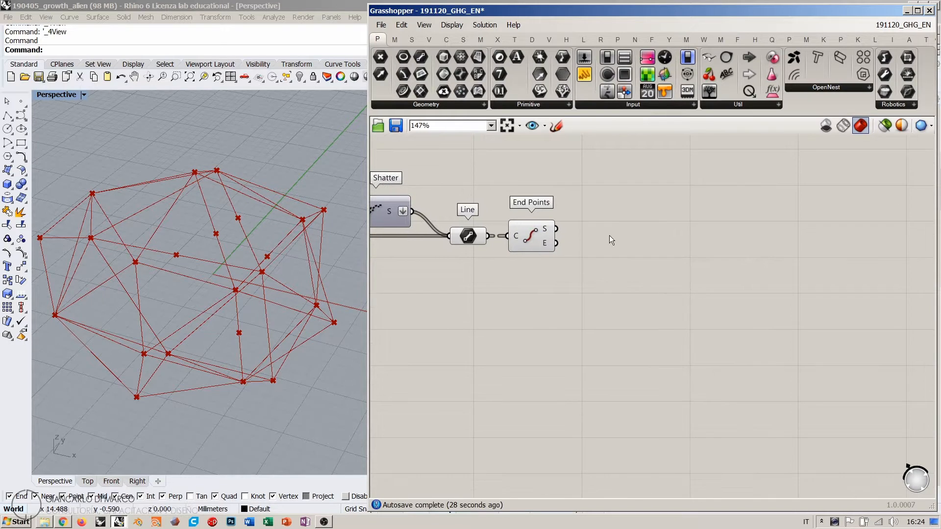
# Step: Sketch on the canvas a split edge with shared end points marked E and S, and discard the sketch
pyautogui.click(555, 125)
pyautogui.moveTo(468, 420); pyautogui.dragTo(725, 284)
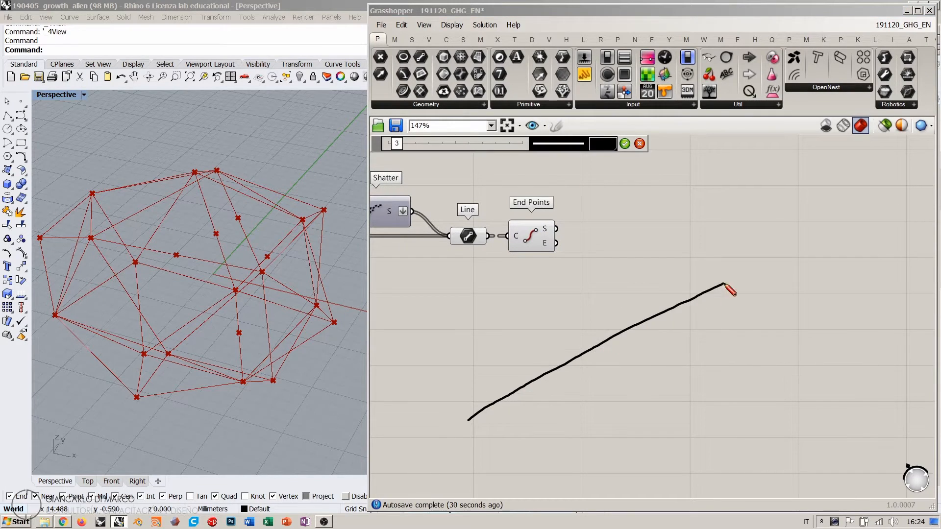
pyautogui.moveTo(471, 415)
pyautogui.mouseDown()
pyautogui.moveTo(462, 428)
pyautogui.moveTo(474, 425)
pyautogui.mouseUp()
pyautogui.moveTo(715, 283)
pyautogui.mouseDown()
pyautogui.moveTo(728, 285)
pyautogui.moveTo(722, 290)
pyautogui.mouseUp()
pyautogui.moveTo(592, 342)
pyautogui.mouseDown()
pyautogui.moveTo(585, 360)
pyautogui.moveTo(575, 346)
pyautogui.moveTo(600, 357)
pyautogui.moveTo(601, 339)
pyautogui.mouseUp()
pyautogui.moveTo(586, 373)
pyautogui.mouseDown()
pyautogui.moveTo(599, 385)
pyautogui.moveTo(548, 383)
pyautogui.mouseUp()
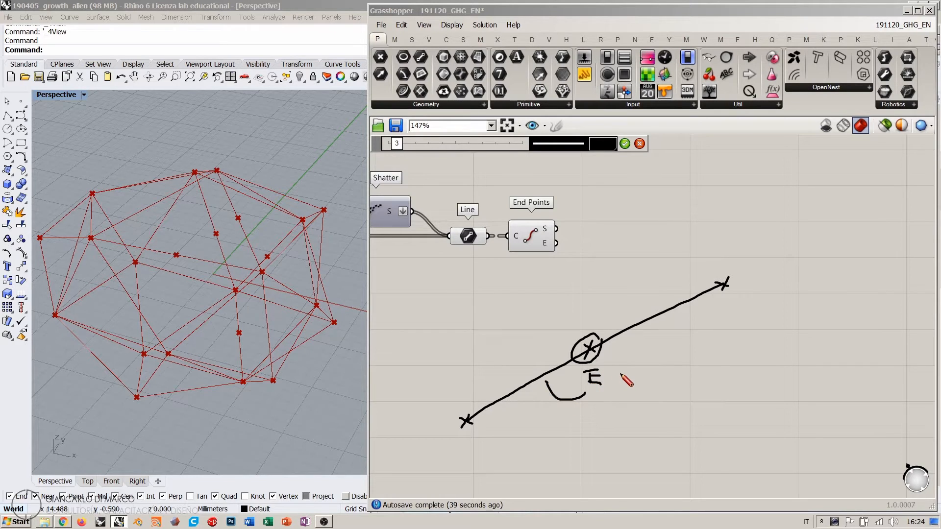
pyautogui.moveTo(623, 372)
pyautogui.mouseDown()
pyautogui.moveTo(610, 385)
pyautogui.moveTo(638, 336)
pyautogui.mouseUp()
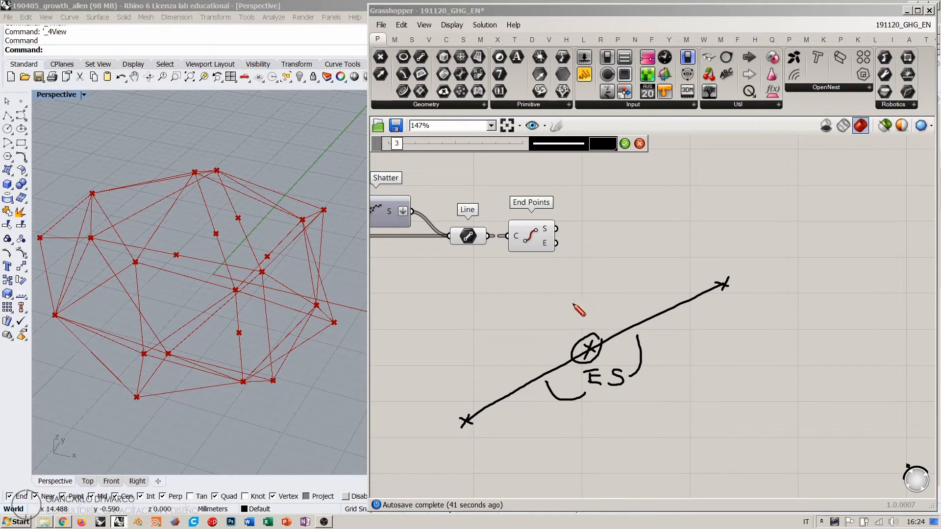
pyautogui.moveTo(567, 305)
pyautogui.mouseDown()
pyautogui.moveTo(567, 318)
pyautogui.moveTo(587, 319)
pyautogui.moveTo(589, 344)
pyautogui.mouseUp()
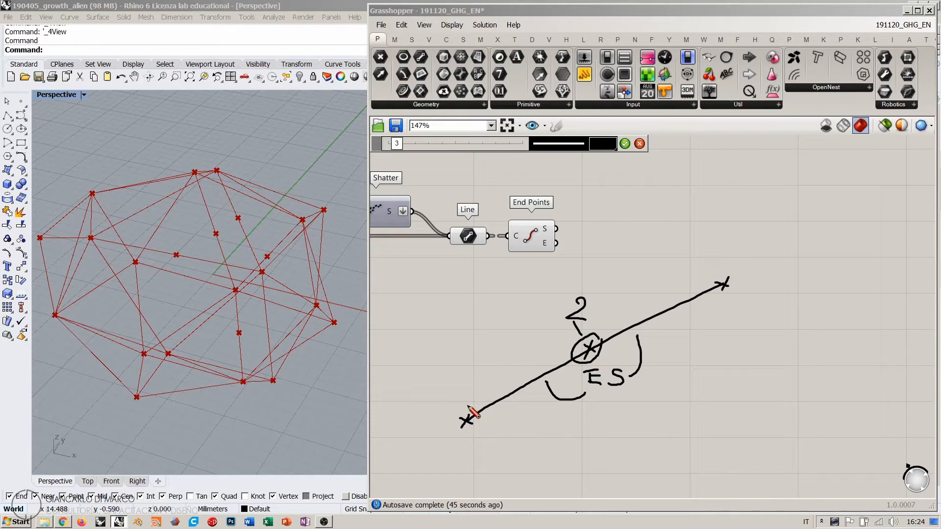
pyautogui.moveTo(470, 413)
pyautogui.mouseDown()
pyautogui.moveTo(474, 434)
pyautogui.moveTo(480, 414)
pyautogui.moveTo(477, 457)
pyautogui.mouseUp()
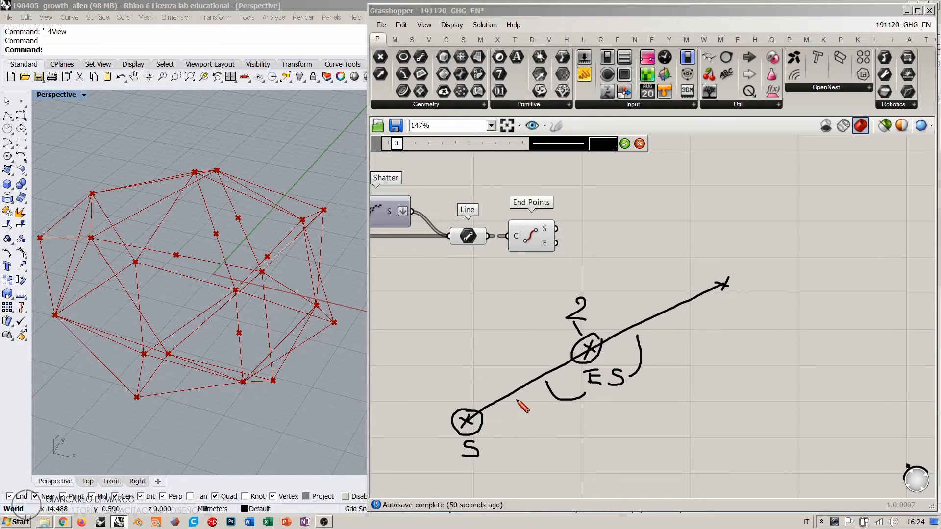
pyautogui.moveTo(417, 294); pyautogui.dragTo(463, 421)
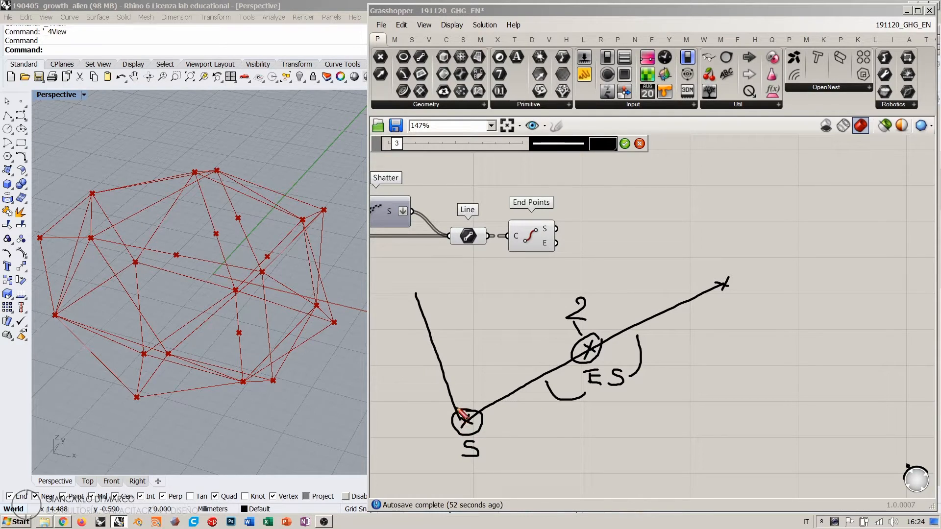
pyautogui.moveTo(418, 296)
pyautogui.mouseDown()
pyautogui.moveTo(464, 419)
pyautogui.moveTo(427, 476)
pyautogui.mouseUp()
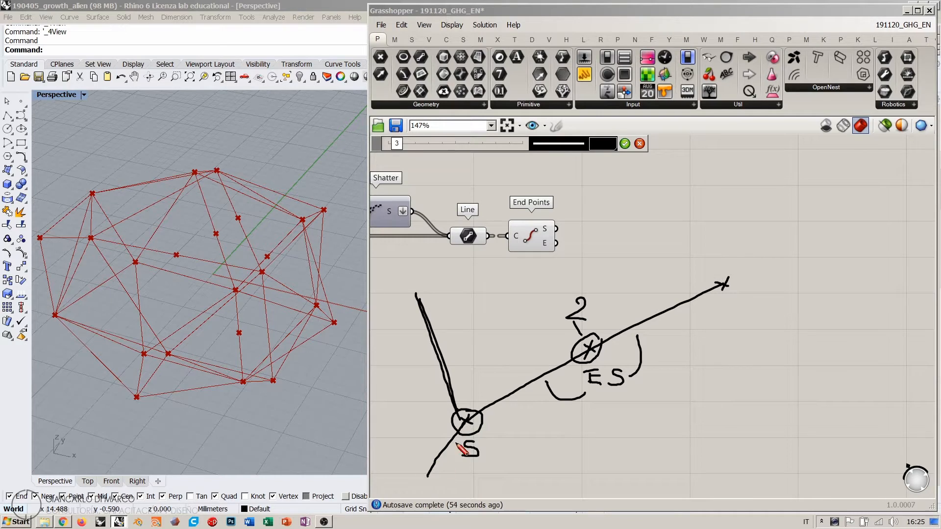
pyautogui.moveTo(476, 442); pyautogui.dragTo(466, 457)
pyautogui.click(639, 144)
# Step: Add a Kangaroo removeDuplicatePts component and feed both the S and E outputs of End Points into its P input
pyautogui.doubleClick(645, 232)
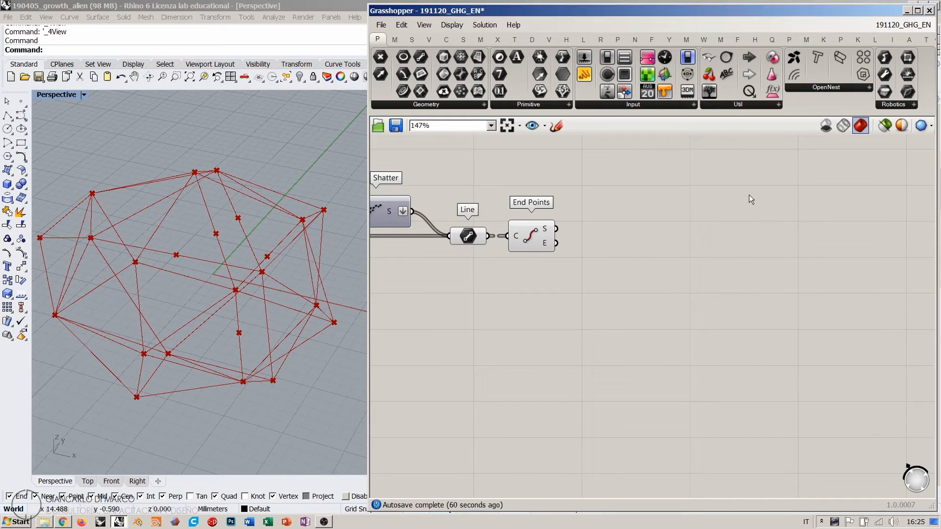
pyautogui.click(820, 41)
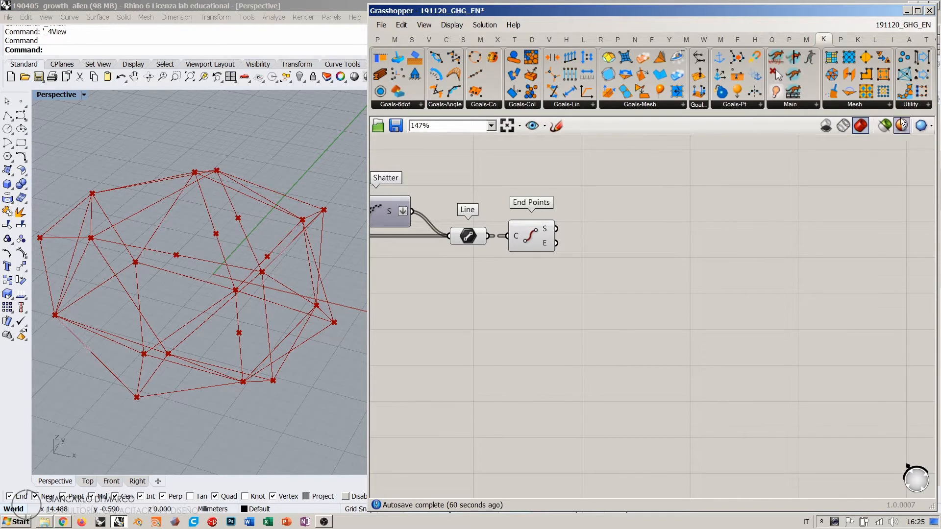
pyautogui.moveTo(669, 225); pyautogui.dragTo(667, 218)
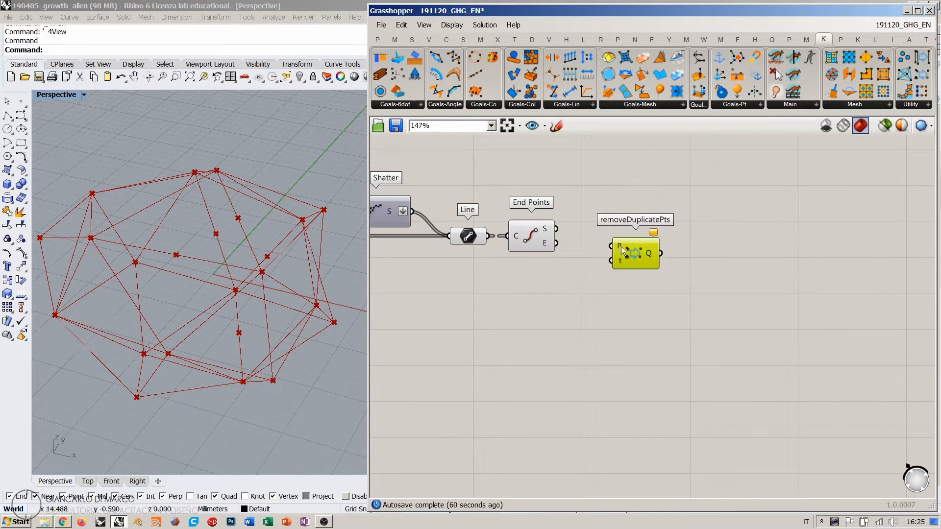
pyautogui.scroll(2, 621, 246)
pyautogui.moveTo(548, 225); pyautogui.dragTo(622, 244)
pyautogui.keyDown('shift'); pyautogui.moveTo(548, 244); pyautogui.dragTo(622, 248); pyautogui.keyUp('shift')
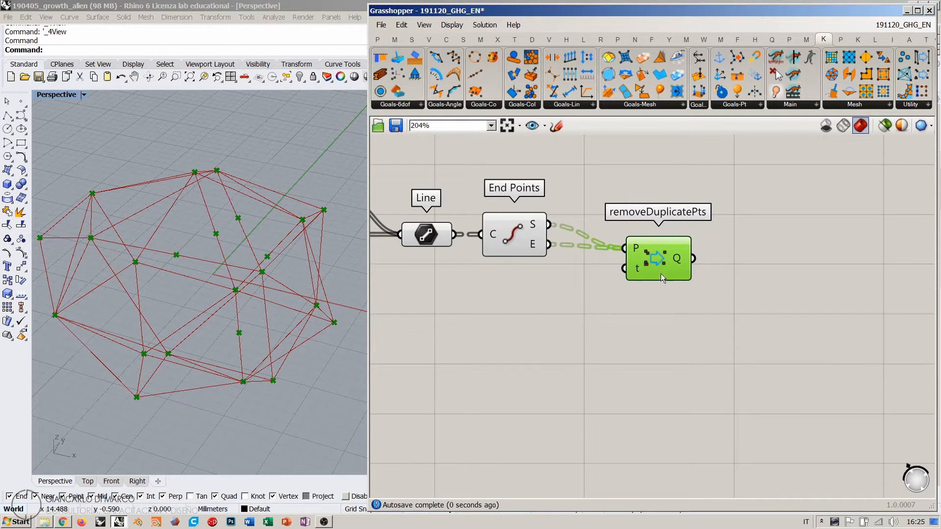
# Step: Align removeDuplicatePts with End Points and flatten its P input
pyautogui.moveTo(660, 273); pyautogui.dragTo(647, 257)
pyautogui.rightClick(623, 232)
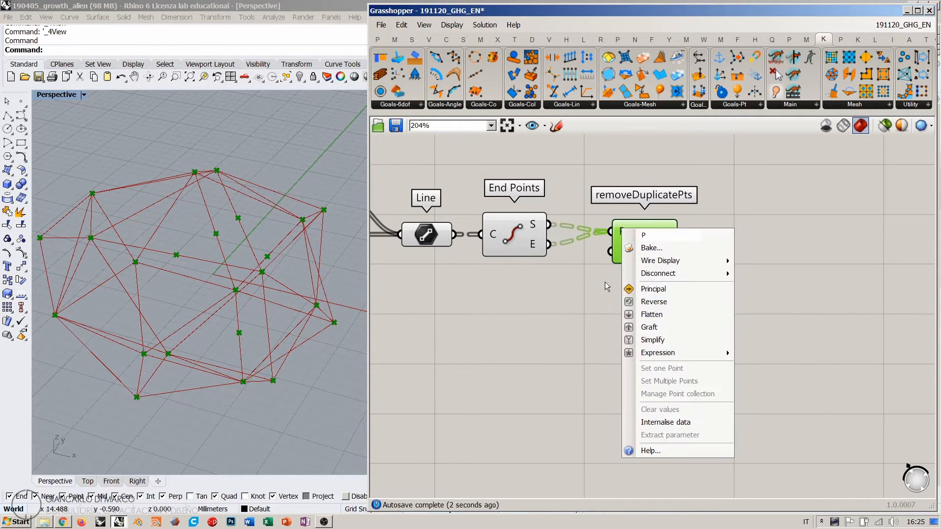
pyautogui.click(652, 314)
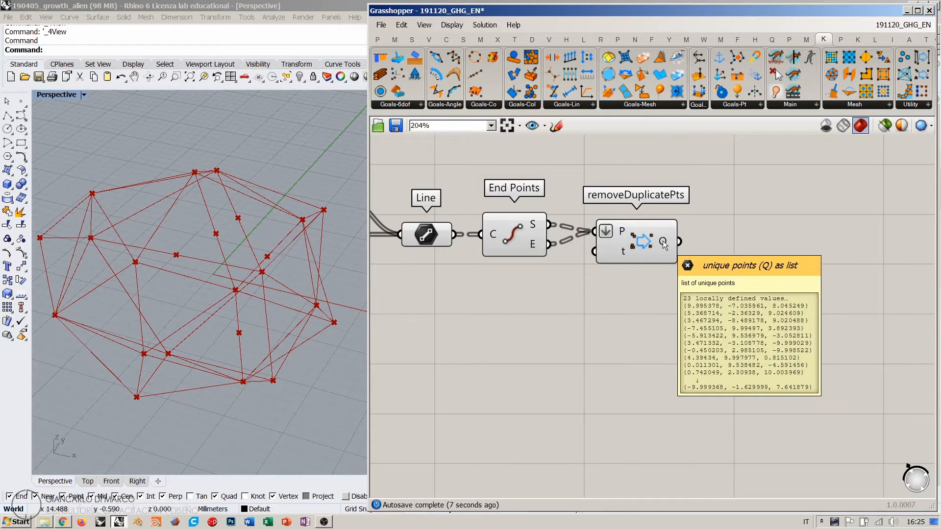
pyautogui.click(646, 243)
pyautogui.click(645, 339)
# Step: Turn off the preview of the End Points component and nudge removeDuplicatePts closer to it
pyautogui.moveTo(524, 199); pyautogui.dragTo(635, 222, button='right')
pyautogui.scroll(-2, 636, 221)
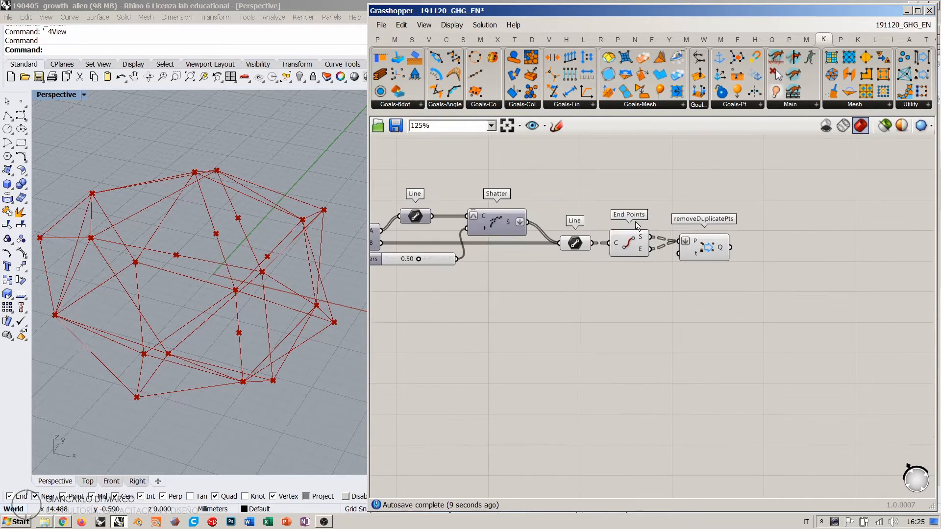
pyautogui.moveTo(636, 222); pyautogui.dragTo(568, 282)
pyautogui.hotkey('ctrl', 'q')
pyautogui.click(571, 283)
pyautogui.scroll(-1, 704, 247)
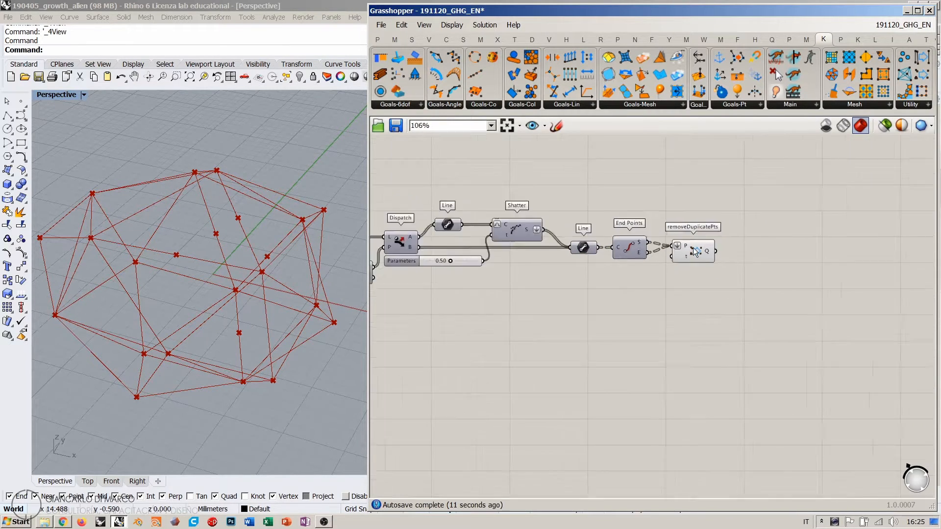
pyautogui.moveTo(694, 251); pyautogui.dragTo(690, 253)
pyautogui.click(734, 270)
# Step: Examine the plug-in list written on the canvas around the Volvox entry and return to the removeDuplicatePts component
pyautogui.moveTo(746, 270); pyautogui.dragTo(679, 349, button='right')
pyautogui.scroll(-3, 655, 274)
pyautogui.scroll(-2, 680, 349)
pyautogui.moveTo(601, 215); pyautogui.dragTo(577, 350, button='right')
pyautogui.scroll(7, 564, 235)
pyautogui.scroll(5, 495, 289)
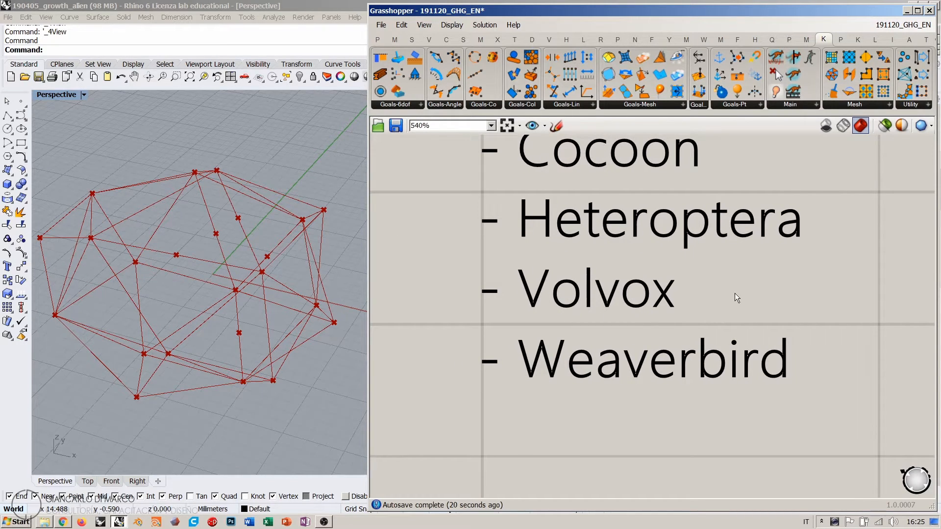
pyautogui.scroll(-10, 734, 298)
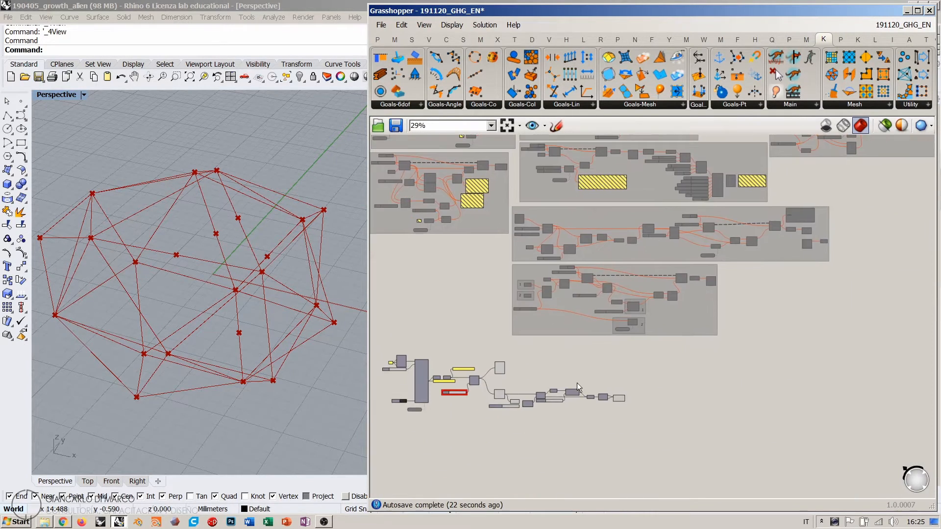
pyautogui.scroll(6, 577, 384)
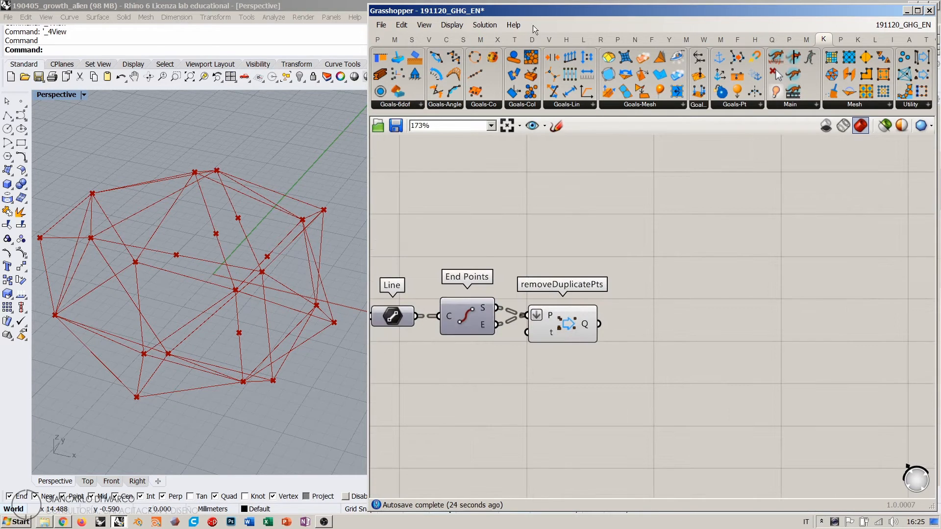
# Step: Add a Volvox Construct Cloud component and feed removeDuplicatePts' Q output into its P input
pyautogui.click(549, 39)
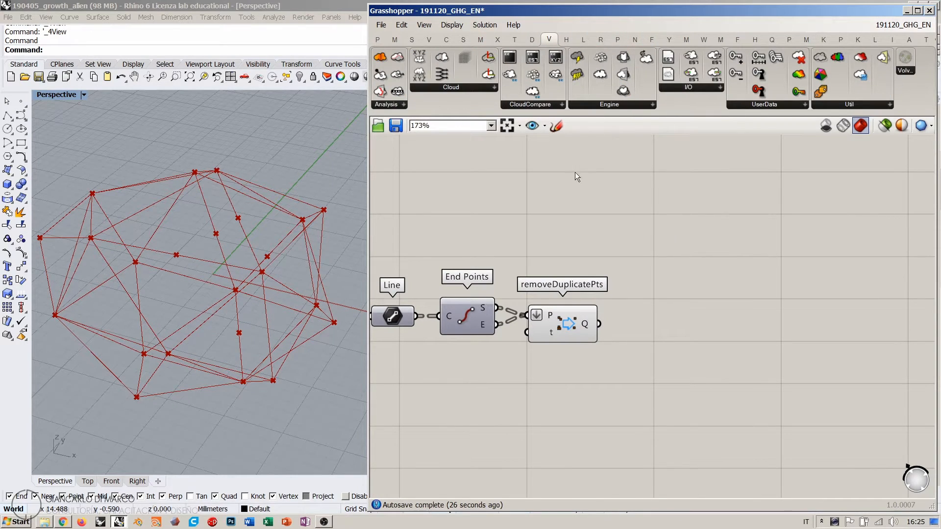
pyautogui.click(442, 85)
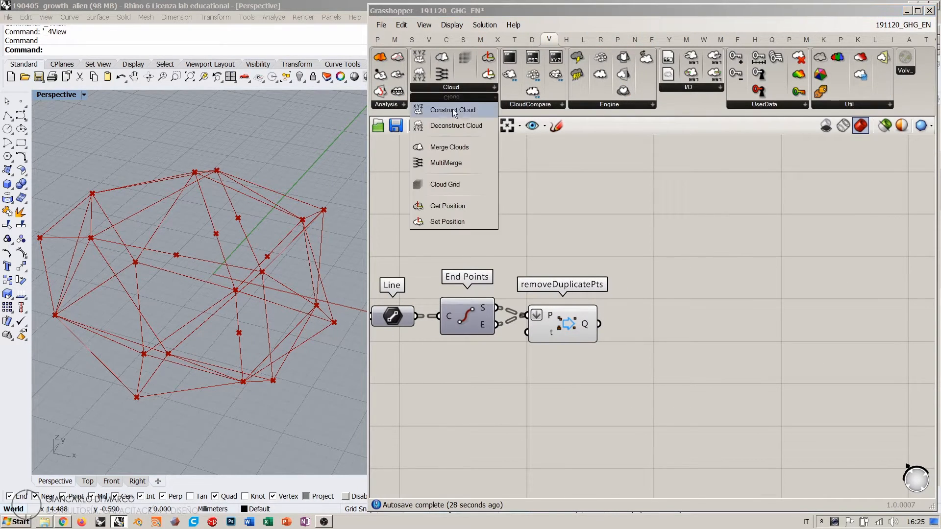
pyautogui.click(447, 110)
pyautogui.click(683, 318)
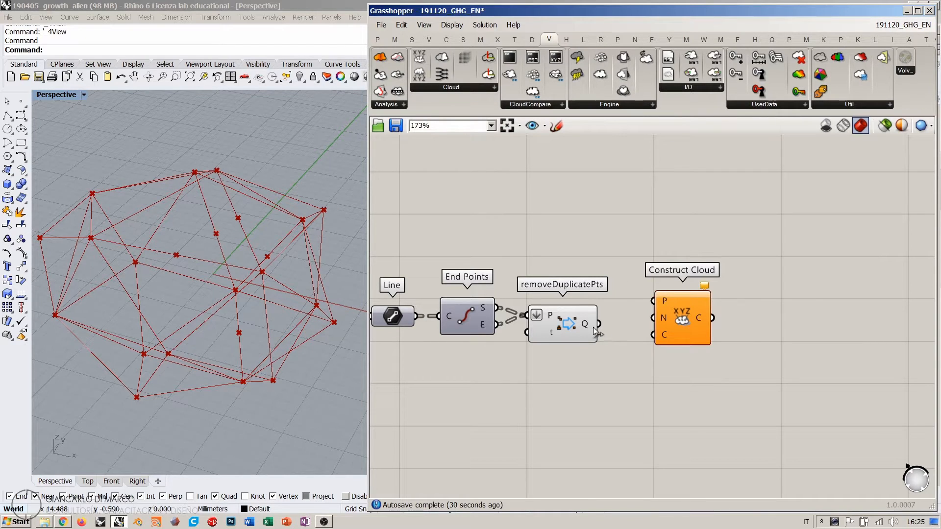
pyautogui.moveTo(599, 324); pyautogui.dragTo(666, 333)
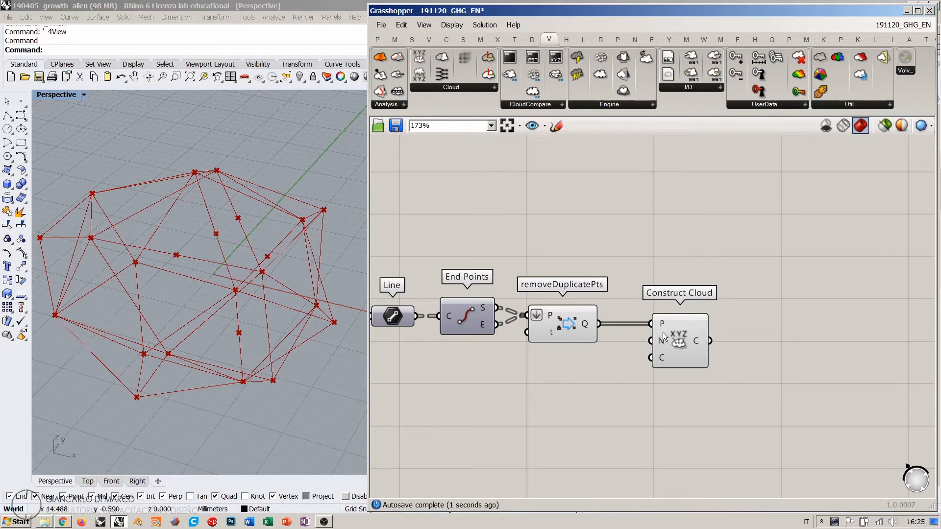
pyautogui.moveTo(661, 325)
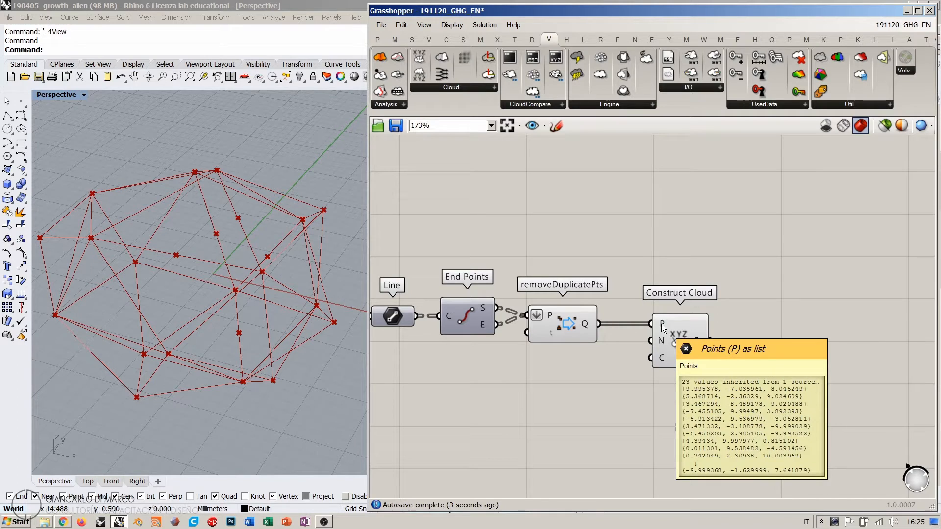
# Step: Turn off the previews of removeDuplicatePts and Mesh Edges to isolate the point cloud in the Perspective viewport
pyautogui.click(564, 327)
pyautogui.hotkey('ctrl', 'q')
pyautogui.moveTo(563, 358); pyautogui.dragTo(758, 289, button='right')
pyautogui.scroll(-5, 718, 294)
pyautogui.scroll(4, 548, 258)
pyautogui.click(528, 303)
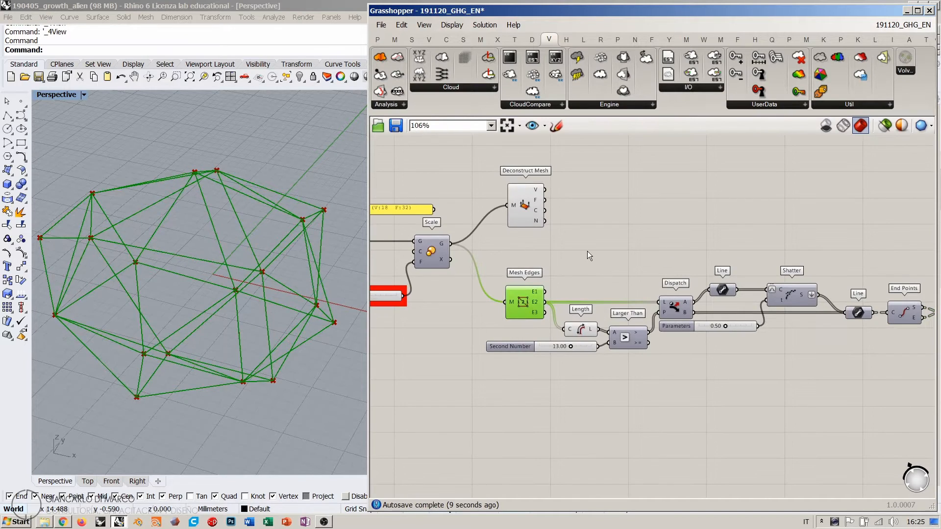
pyautogui.hotkey('ctrl', 'q')
pyautogui.click(523, 202)
pyautogui.click(617, 225)
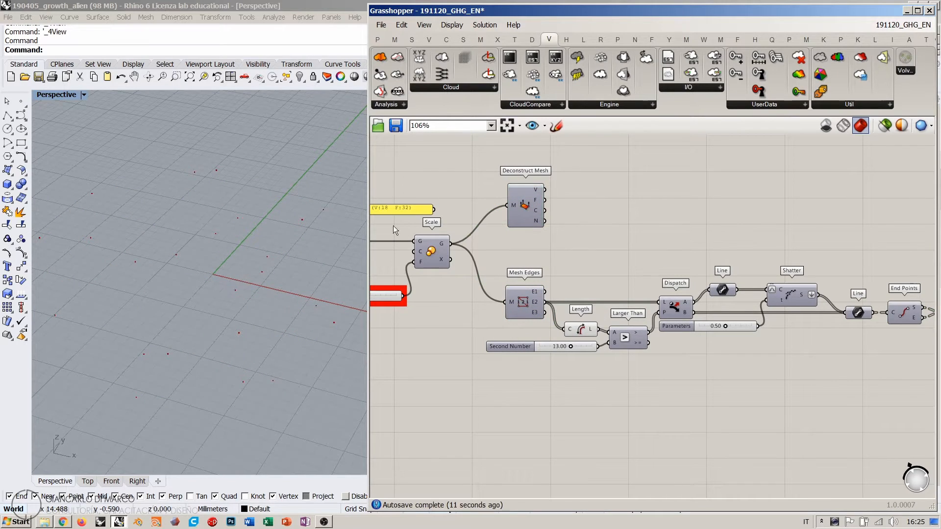
pyautogui.moveTo(211, 274); pyautogui.dragTo(206, 313, button='right')
# Step: Add a List Length component above Construct Cloud and feed removeDuplicatePts' Q output into its L input
pyautogui.moveTo(827, 325); pyautogui.dragTo(591, 343, button='right')
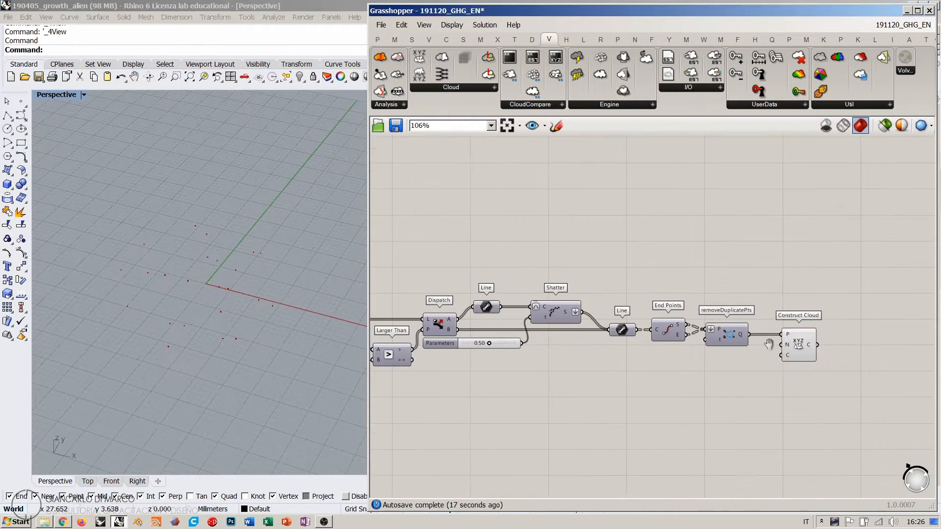
pyautogui.moveTo(770, 345); pyautogui.dragTo(639, 332, button='right')
pyautogui.scroll(4, 633, 285)
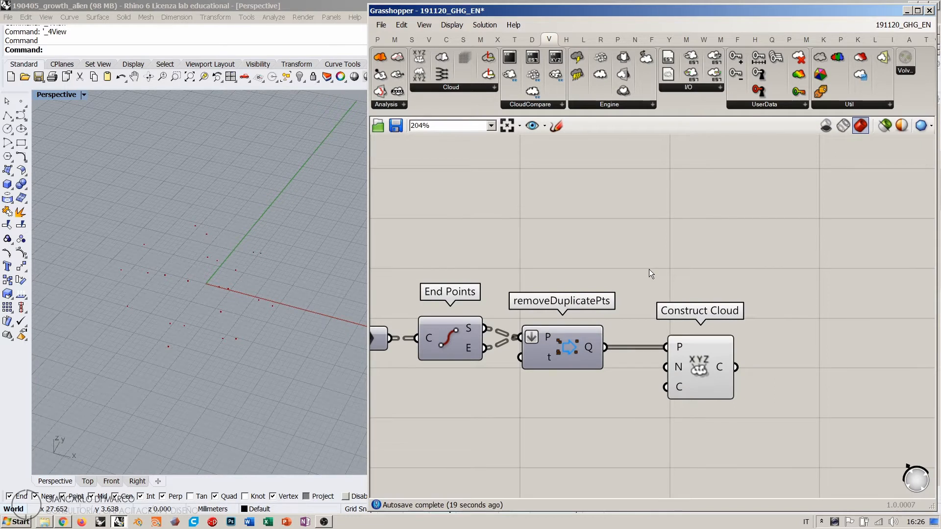
pyautogui.doubleClick(649, 269)
pyautogui.write('list length')
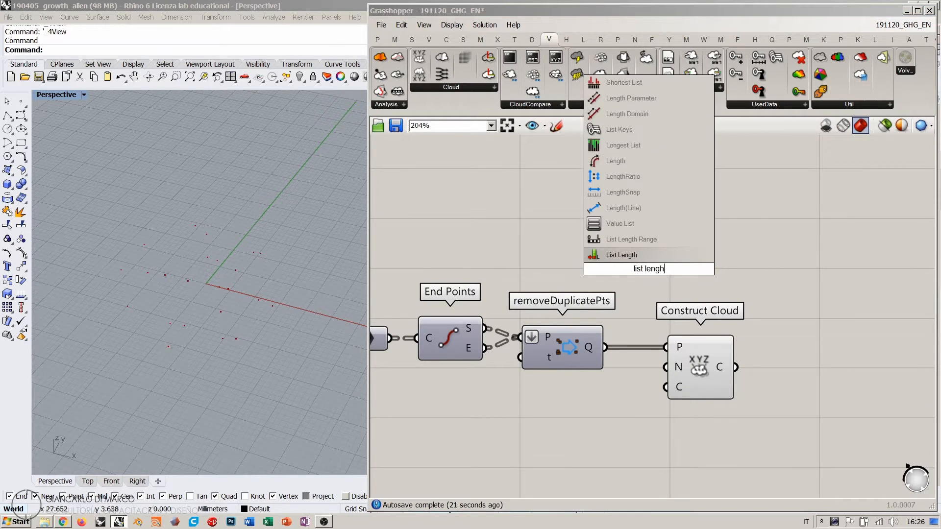
pyautogui.click(621, 239)
pyautogui.moveTo(606, 347); pyautogui.dragTo(624, 212)
# Step: Add a Panel beside List Length and connect List Length's L output to it
pyautogui.doubleClick(682, 216)
pyautogui.write('panel')
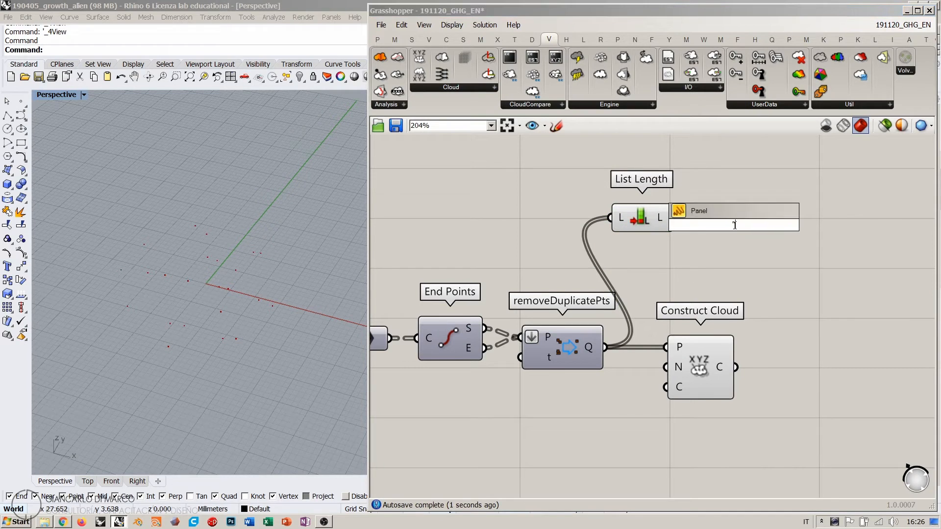
pyautogui.click(734, 225)
pyautogui.rightClick(733, 225)
pyautogui.moveTo(710, 229); pyautogui.dragTo(762, 220)
pyautogui.moveTo(676, 218); pyautogui.dragTo(704, 217)
# Step: Turn off Draw Indices and Draw Paths for the panel attached to List Length
pyautogui.rightClick(760, 213)
pyautogui.click(794, 330)
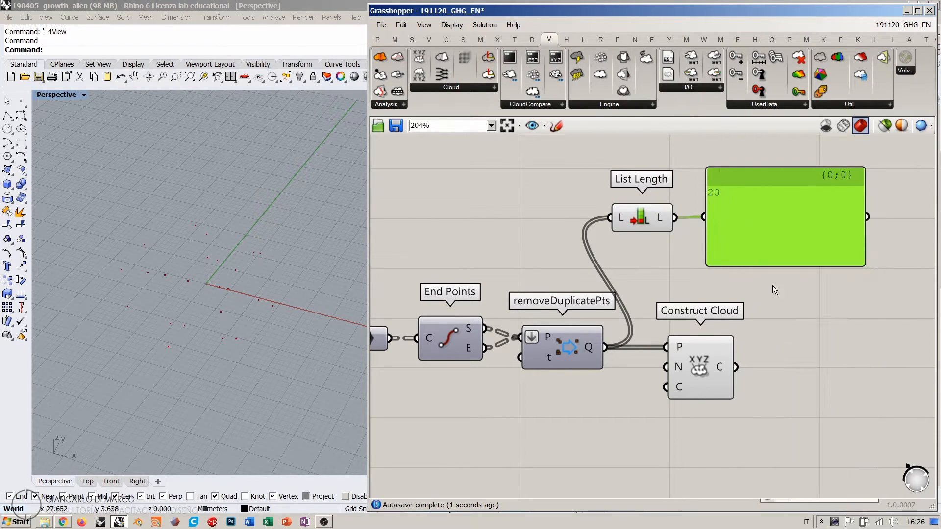
pyautogui.rightClick(752, 222)
pyautogui.click(788, 328)
pyautogui.click(788, 329)
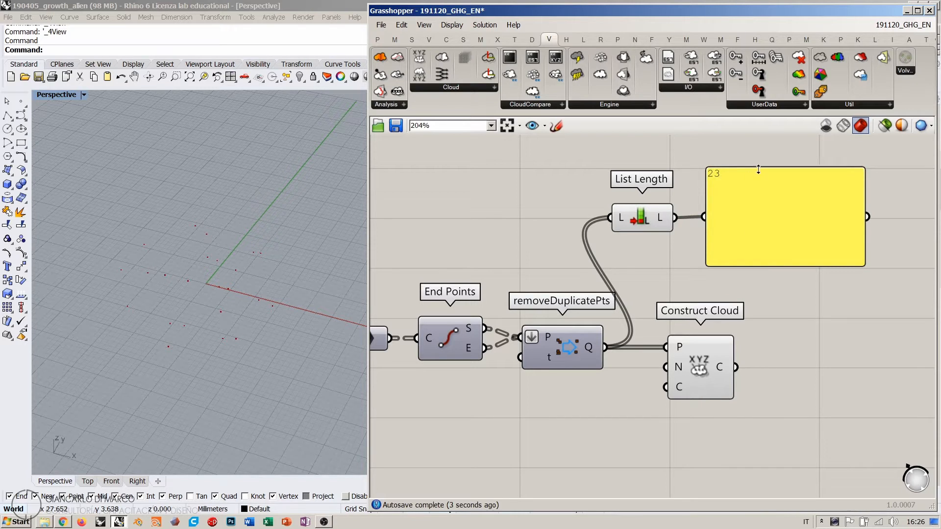
# Step: Enlarge the List Length panel's font to 15 pt and shrink the panel to fit just its number
pyautogui.moveTo(758, 169)
pyautogui.mouseDown()
pyautogui.moveTo(758, 237)
pyautogui.moveTo(758, 183)
pyautogui.mouseUp()
pyautogui.rightClick(753, 222)
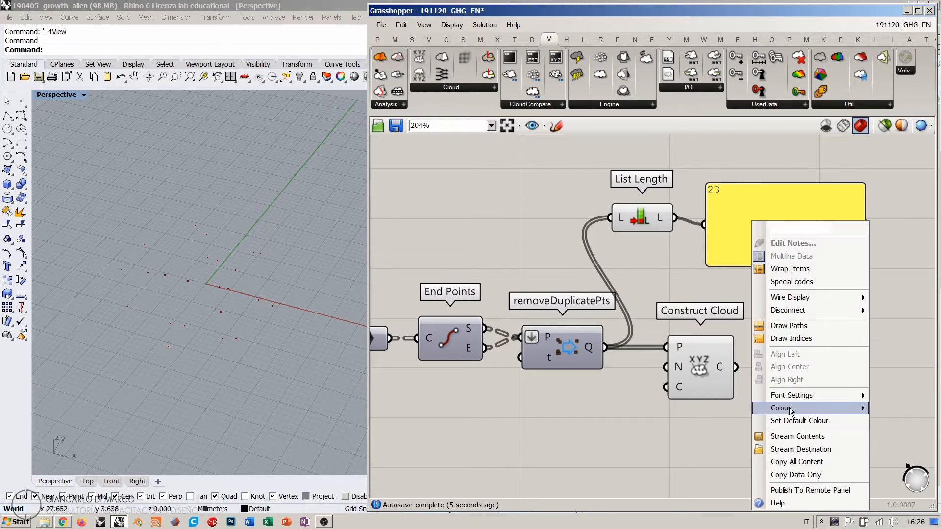
pyautogui.moveTo(799, 398)
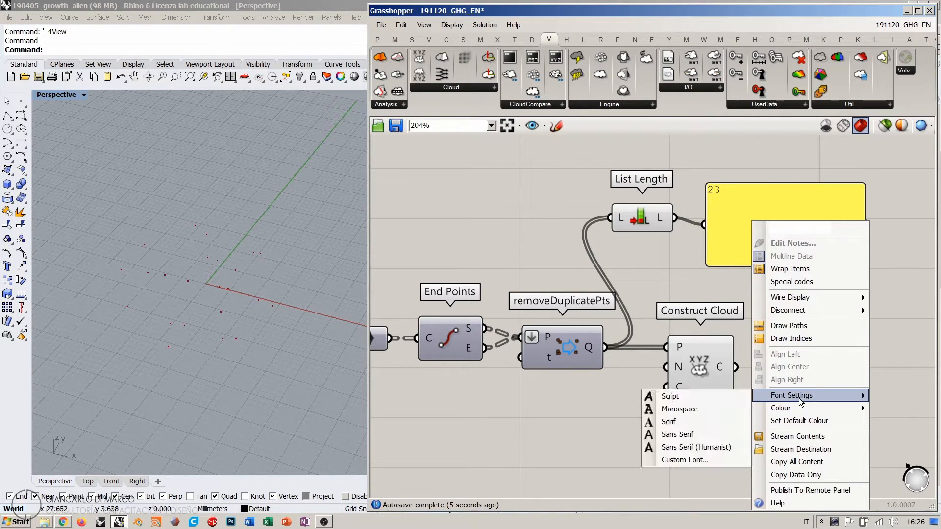
pyautogui.click(704, 460)
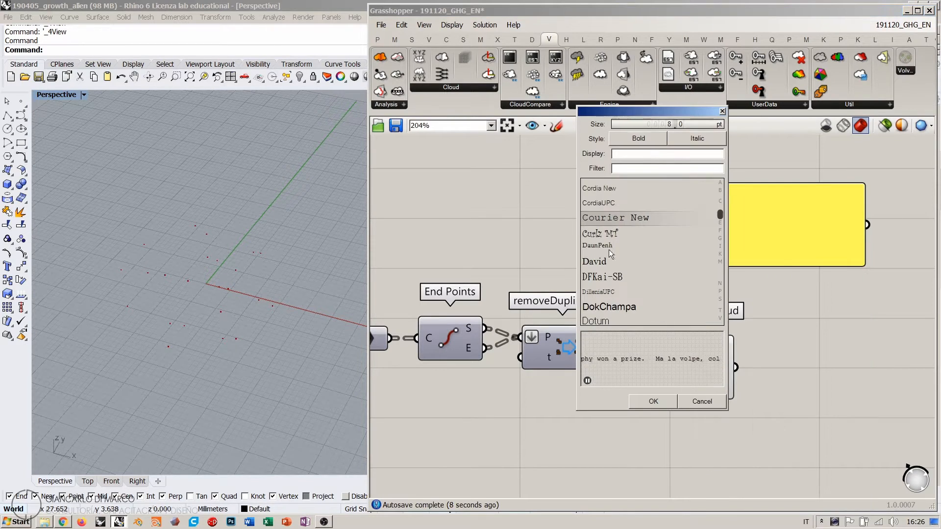
pyautogui.moveTo(669, 124); pyautogui.dragTo(663, 60)
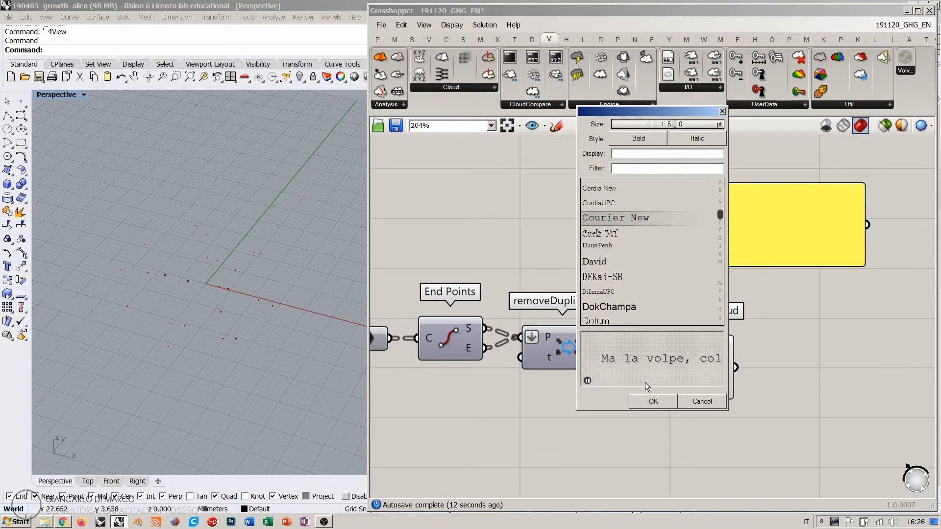
pyautogui.click(652, 401)
pyautogui.moveTo(779, 264); pyautogui.dragTo(766, 214)
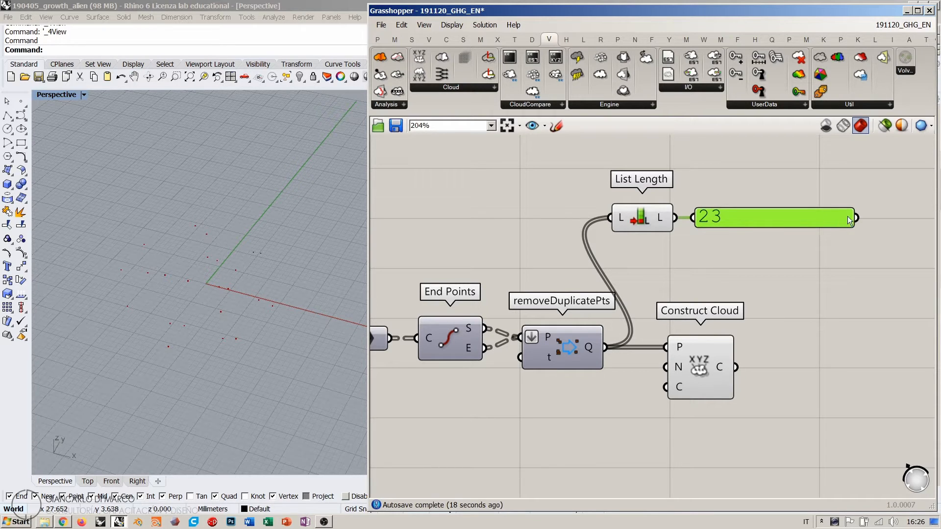
pyautogui.moveTo(852, 219); pyautogui.dragTo(745, 219)
# Step: Move the List Length panel below the scale Factor slider and set Factor to 1.67
pyautogui.moveTo(722, 256); pyautogui.dragTo(732, 260, button='right')
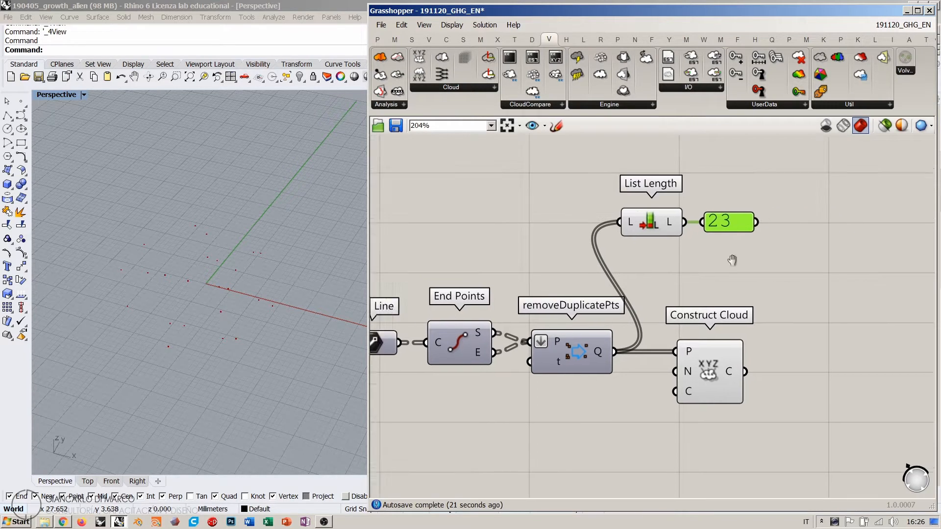
pyautogui.scroll(-4, 732, 260)
pyautogui.moveTo(679, 241); pyautogui.dragTo(733, 259, button='right')
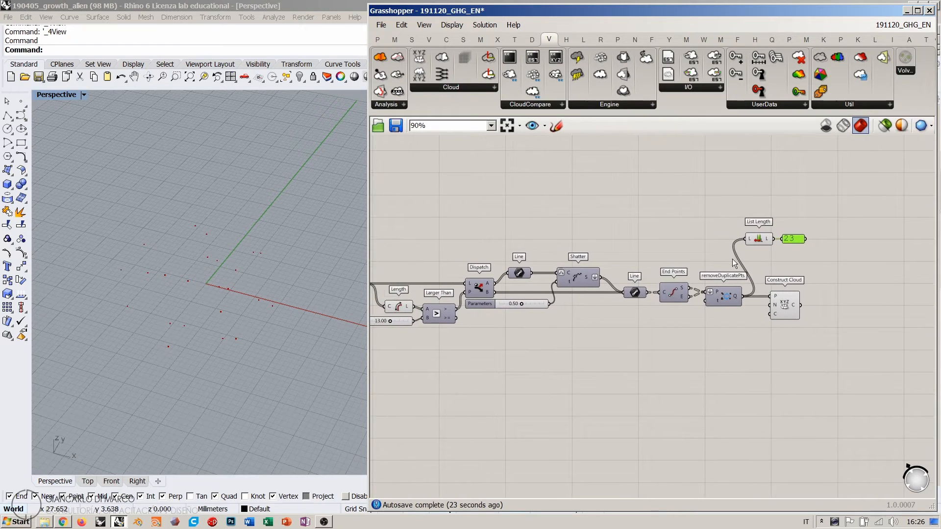
pyautogui.moveTo(391, 296); pyautogui.dragTo(502, 309, button='right')
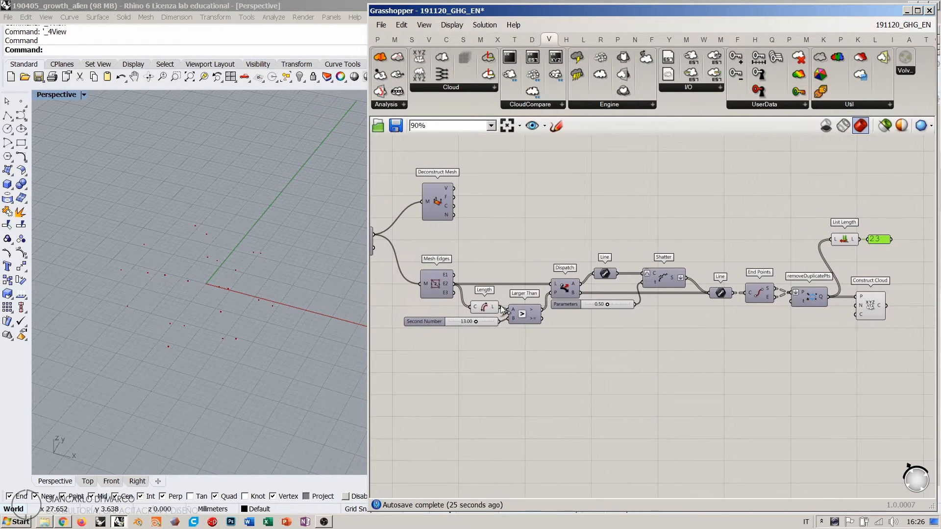
pyautogui.moveTo(569, 297); pyautogui.dragTo(615, 300, button='right')
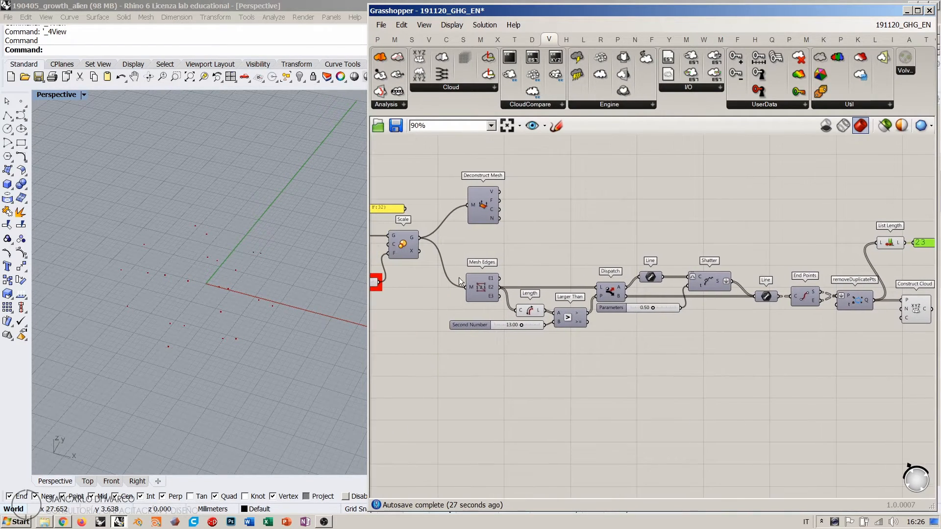
pyautogui.moveTo(442, 279); pyautogui.dragTo(478, 280, button='right')
pyautogui.moveTo(415, 295); pyautogui.dragTo(431, 295, button='right')
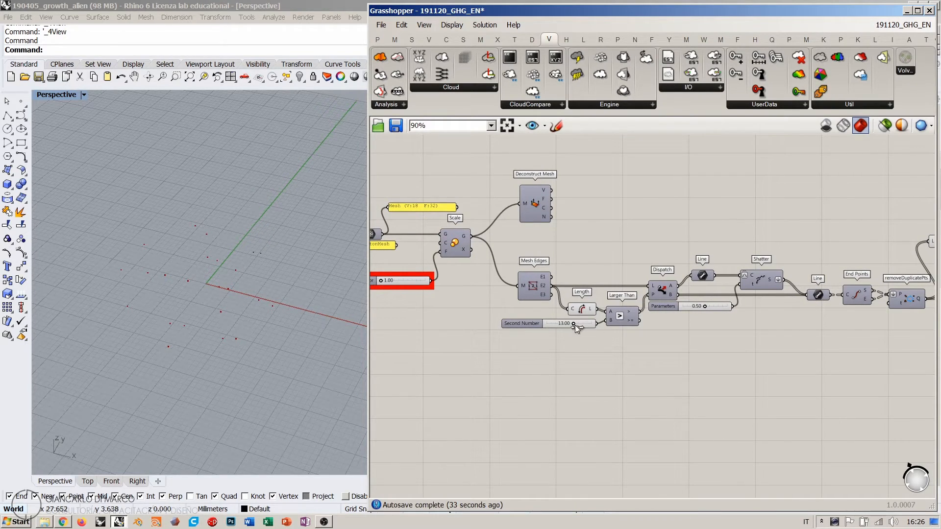
pyautogui.moveTo(931, 229); pyautogui.dragTo(834, 241, button='right')
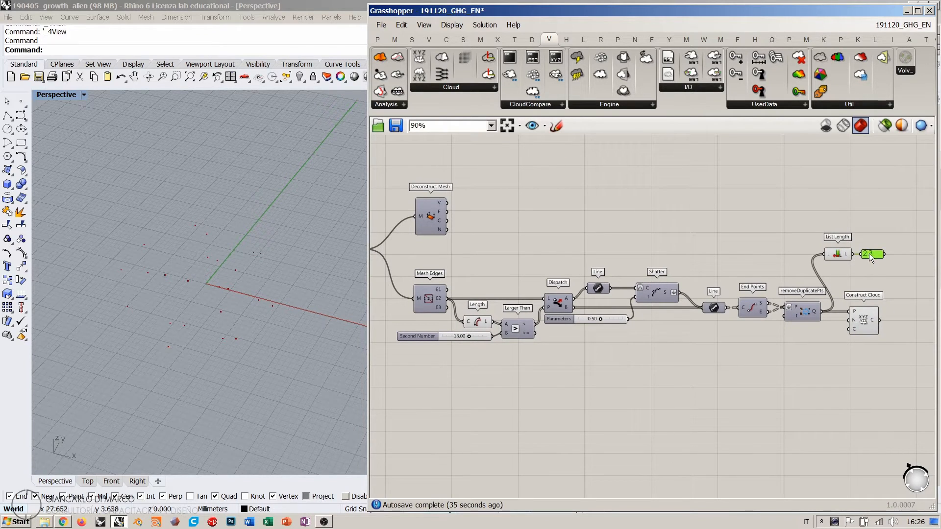
pyautogui.moveTo(871, 258); pyautogui.dragTo(424, 298)
pyautogui.moveTo(454, 296); pyautogui.dragTo(715, 277, button='right')
pyautogui.scroll(4, 654, 278)
pyautogui.moveTo(654, 278); pyautogui.dragTo(477, 300)
pyautogui.moveTo(460, 310); pyautogui.dragTo(629, 334, button='right')
pyautogui.scroll(2, 629, 335)
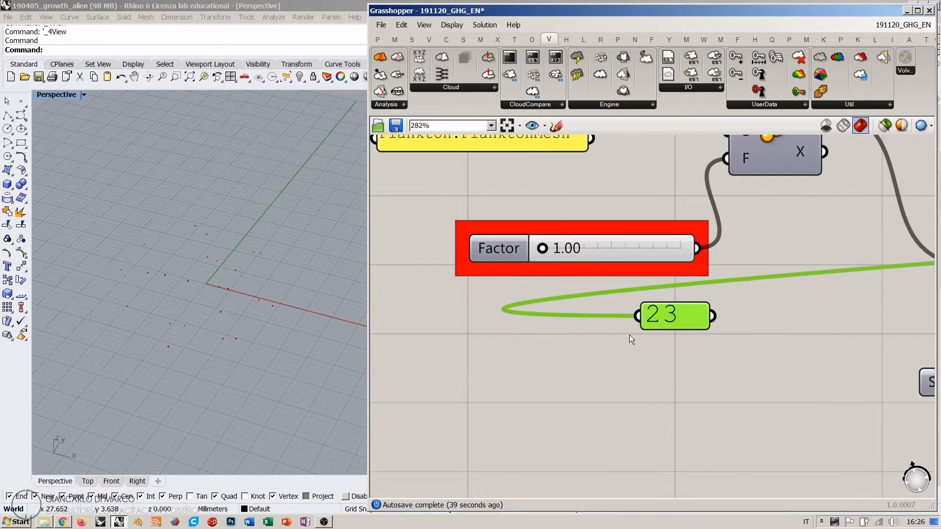
pyautogui.moveTo(674, 321); pyautogui.dragTo(661, 324)
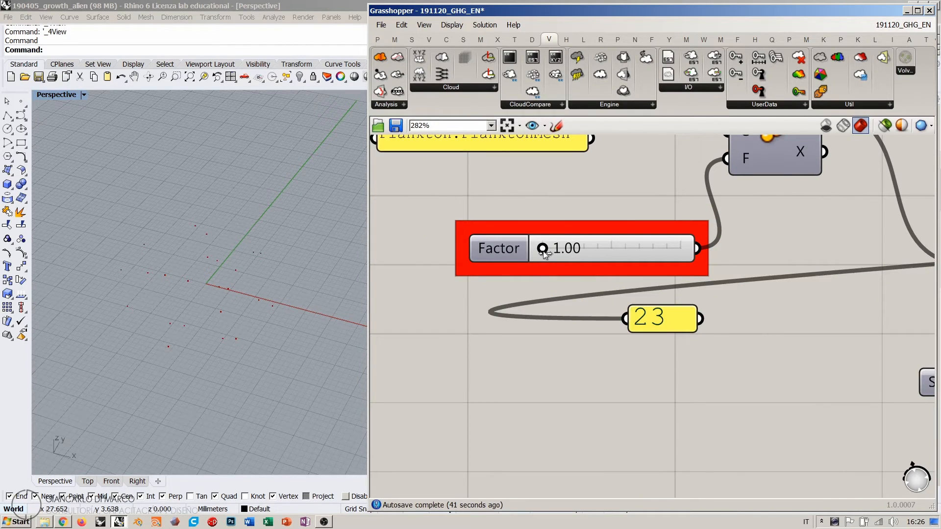
pyautogui.moveTo(543, 251); pyautogui.dragTo(637, 249)
# Step: Turn on the preview of Mesh Edges and inspect the edge lengths in its E2 output
pyautogui.scroll(-3, 538, 315)
pyautogui.moveTo(742, 308); pyautogui.dragTo(702, 304, button='right')
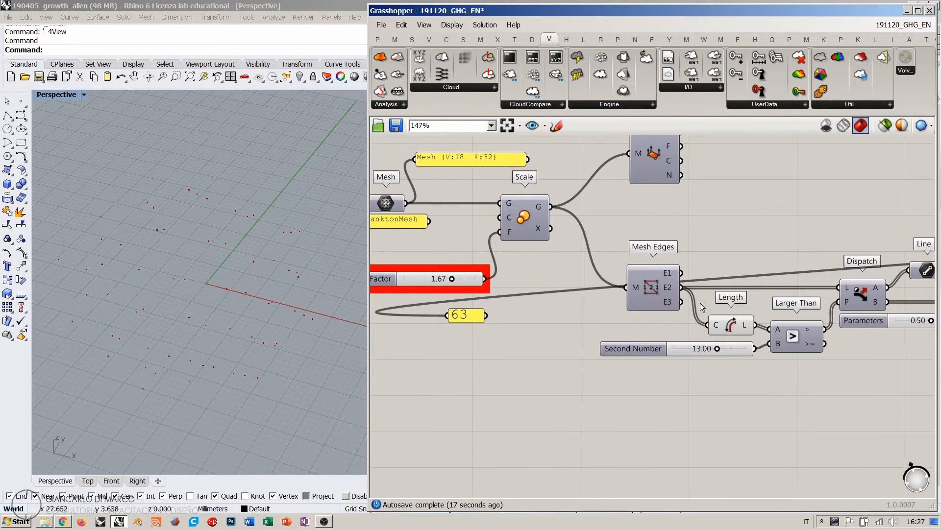
pyautogui.click(661, 281)
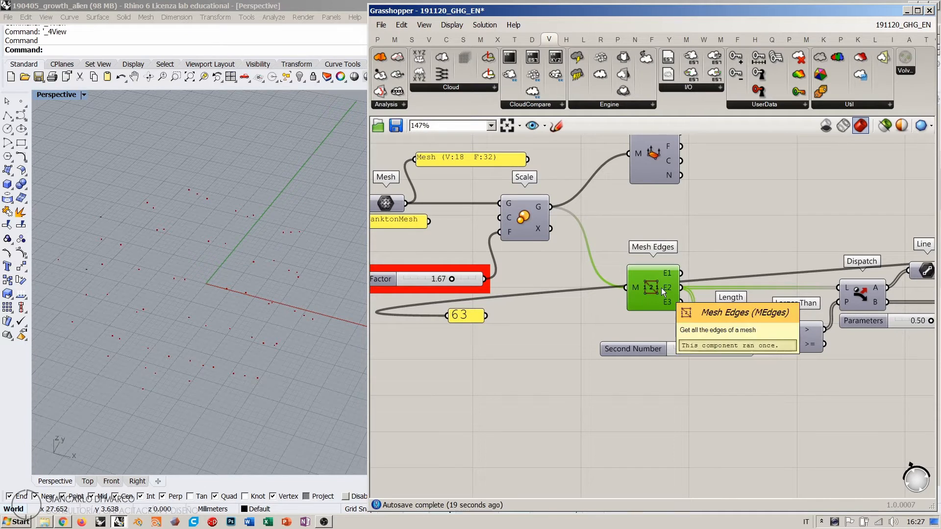
pyautogui.hotkey('ctrl', 'q')
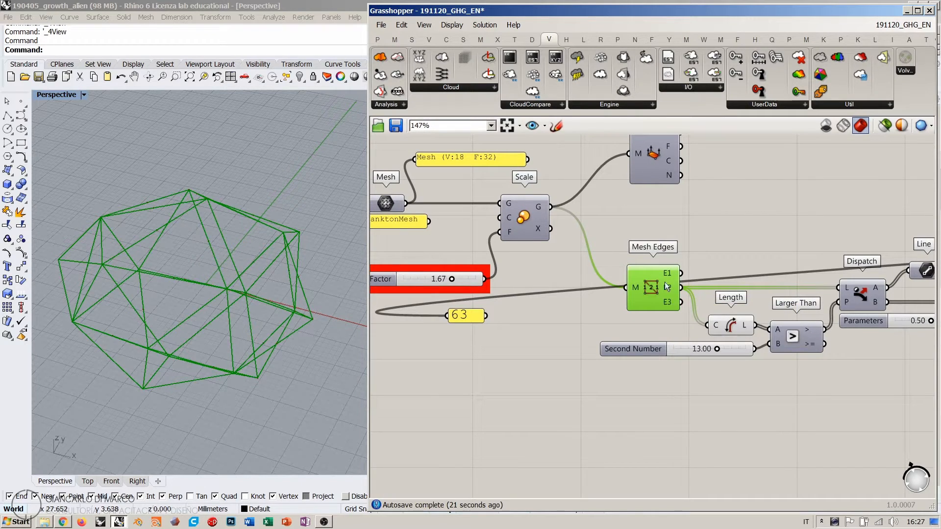
pyautogui.moveTo(666, 287)
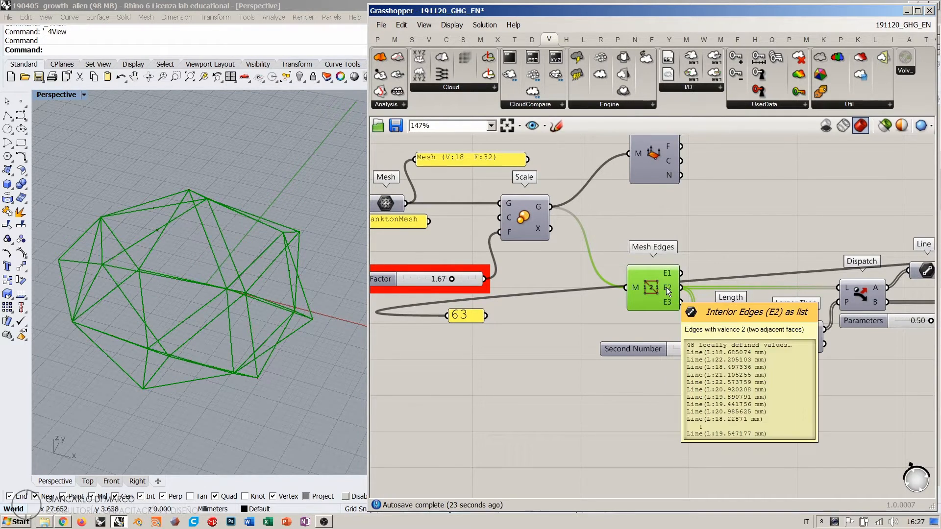
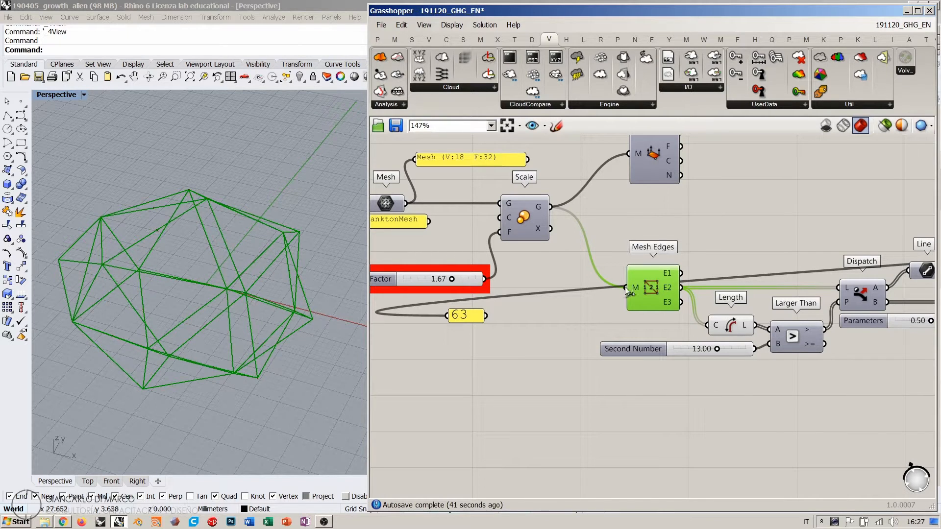
# Step: Set the Scale component's Factor slider to 1.47
pyautogui.moveTo(489, 288); pyautogui.dragTo(528, 283, button='right')
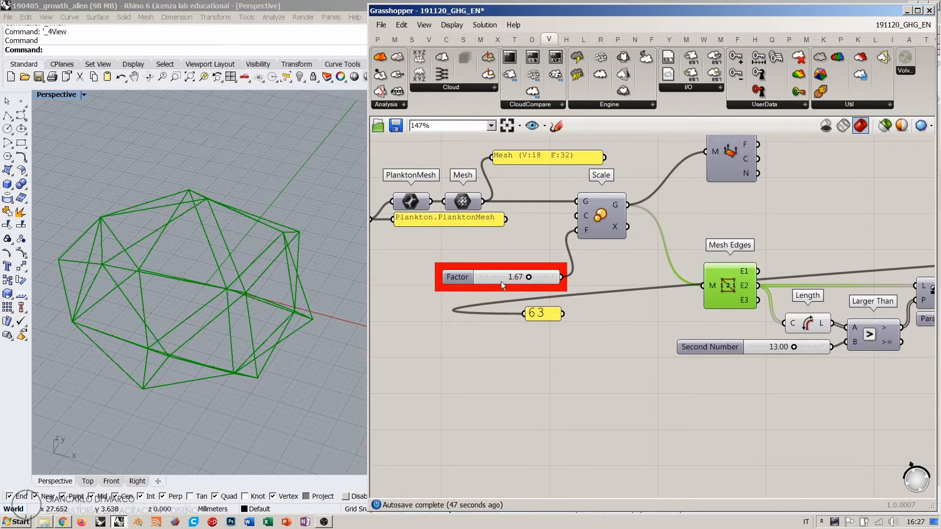
pyautogui.scroll(2, 501, 282)
pyautogui.moveTo(547, 274); pyautogui.dragTo(502, 237)
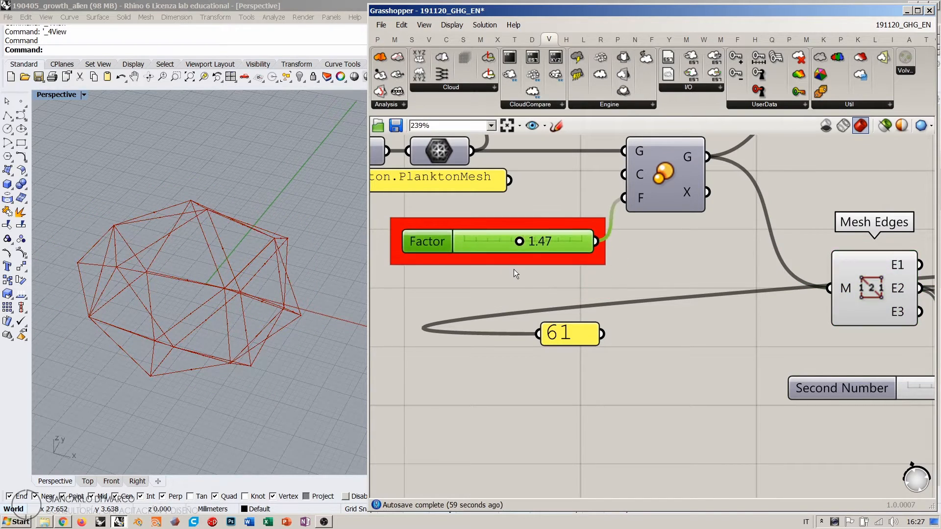
pyautogui.click(513, 272)
# Step: Move the point-count panel back beside the List Length component at the end of the definition
pyautogui.scroll(-5, 471, 283)
pyautogui.moveTo(469, 282); pyautogui.dragTo(415, 288, button='right')
pyautogui.scroll(2, 451, 311)
pyautogui.click(452, 307)
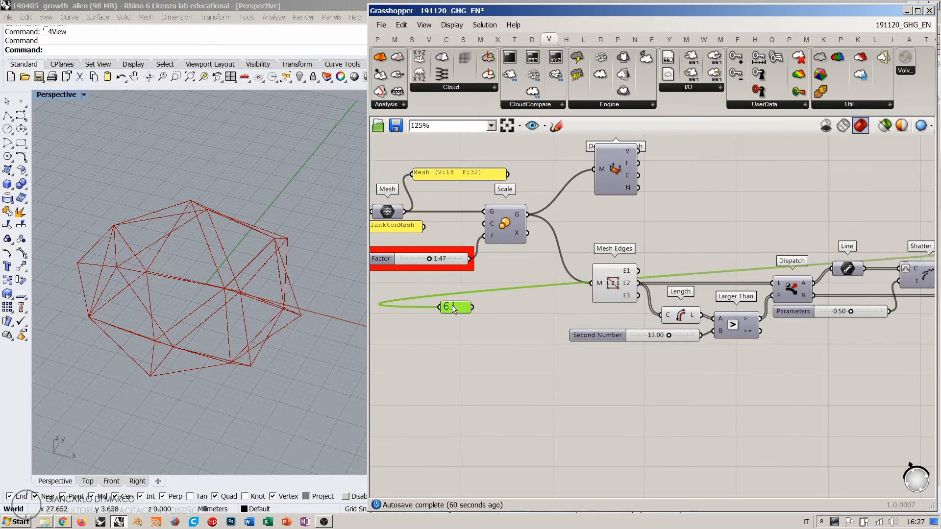
pyautogui.scroll(-5, 452, 309)
pyautogui.moveTo(452, 308); pyautogui.dragTo(789, 265)
pyautogui.scroll(7, 807, 281)
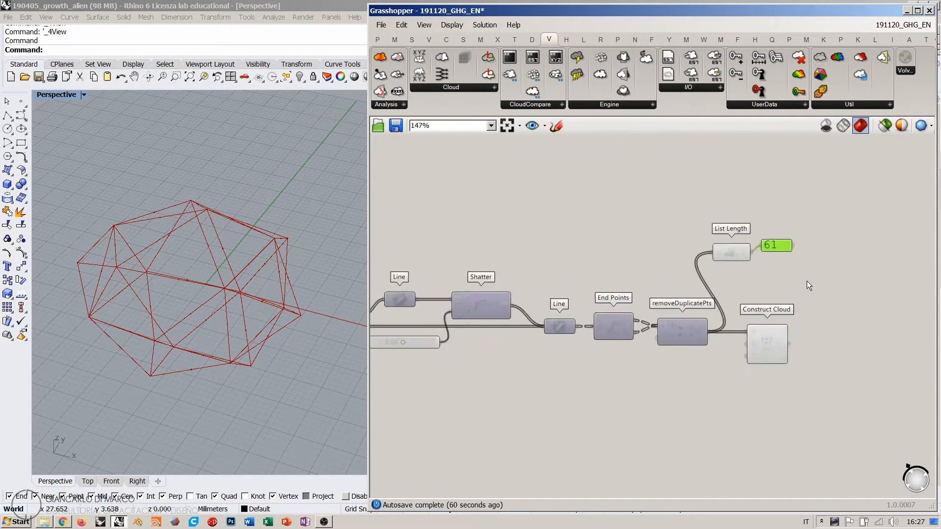
pyautogui.moveTo(752, 232); pyautogui.dragTo(635, 219, button='right')
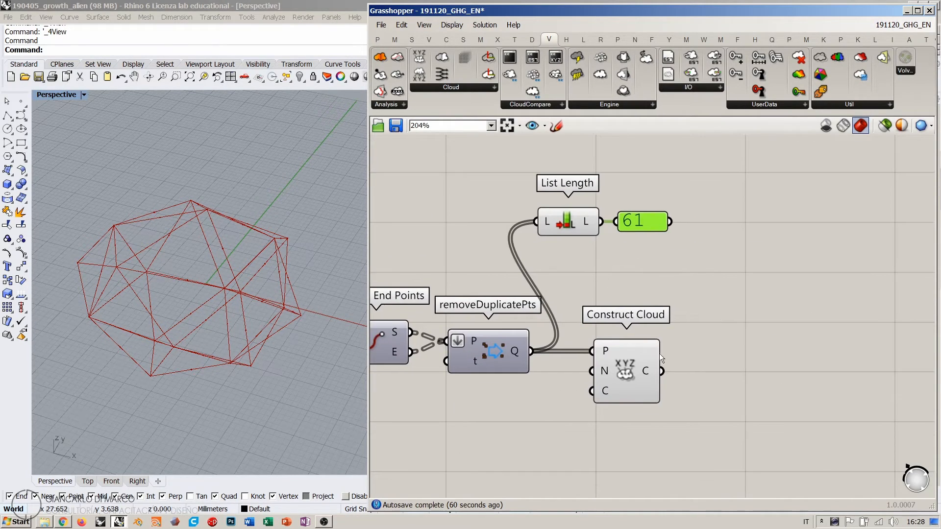
# Step: Add a Volvox Voxel Colored component after Construct Cloud and feed Construct Cloud's C output into its C input
pyautogui.click(655, 349)
pyautogui.moveTo(751, 372); pyautogui.dragTo(635, 307, button='right')
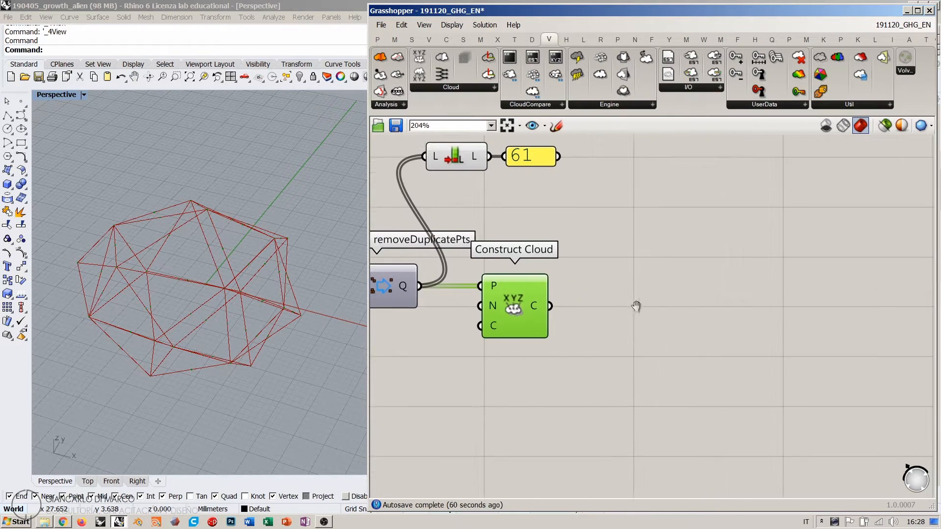
pyautogui.click(664, 296)
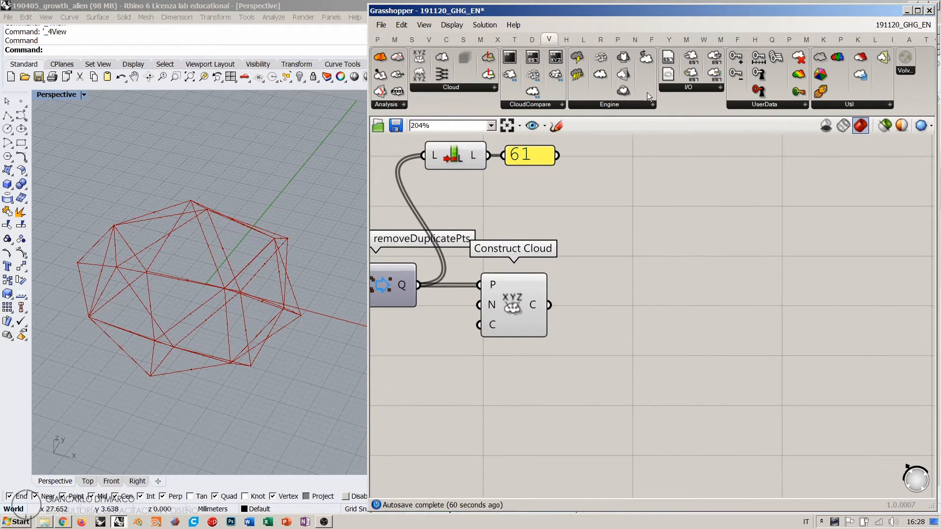
pyautogui.click(833, 104)
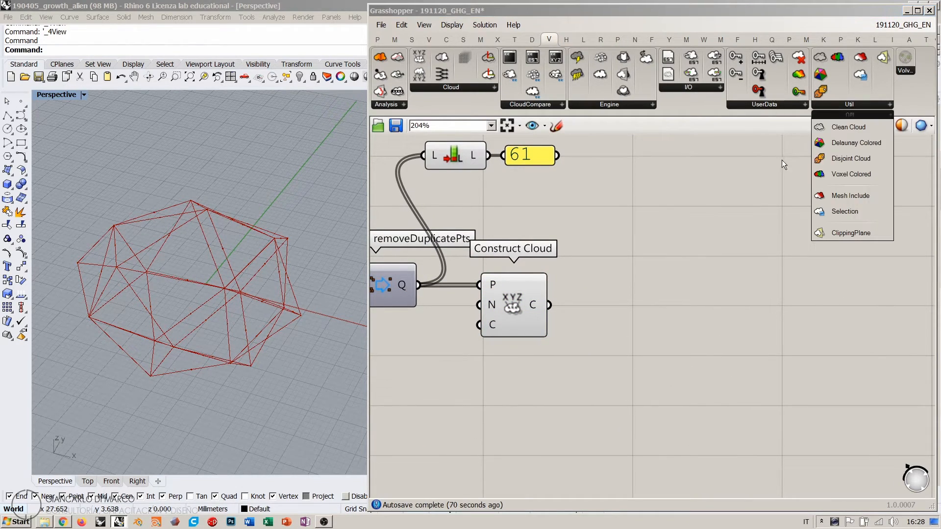
pyautogui.click(842, 174)
pyautogui.click(690, 294)
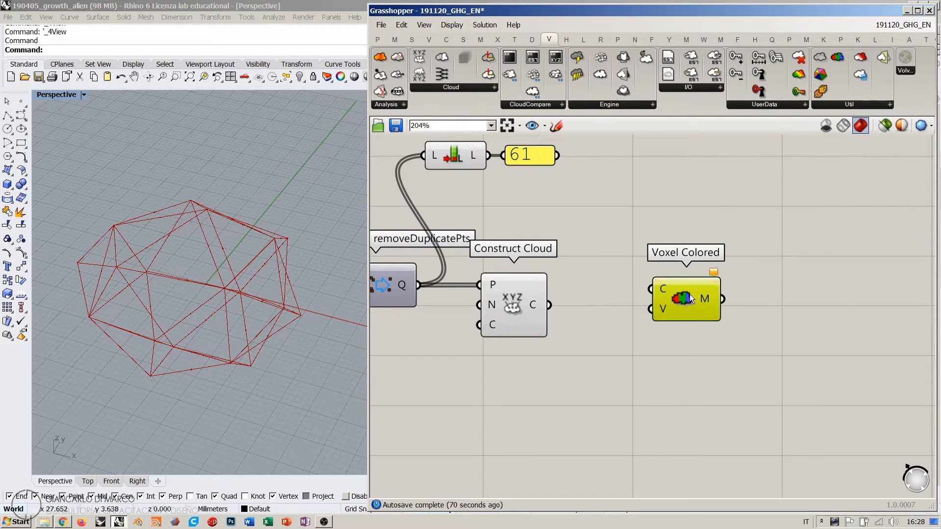
pyautogui.moveTo(559, 307); pyautogui.dragTo(638, 301)
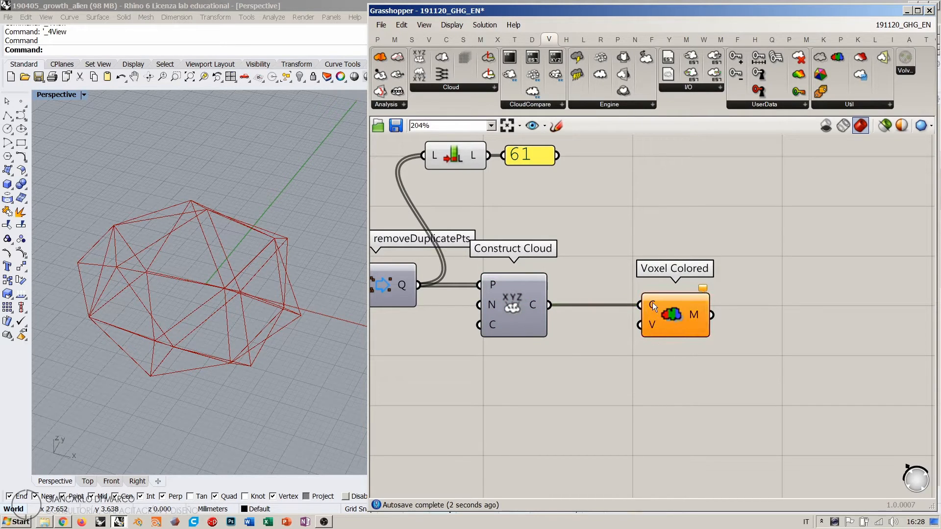
pyautogui.moveTo(654, 322)
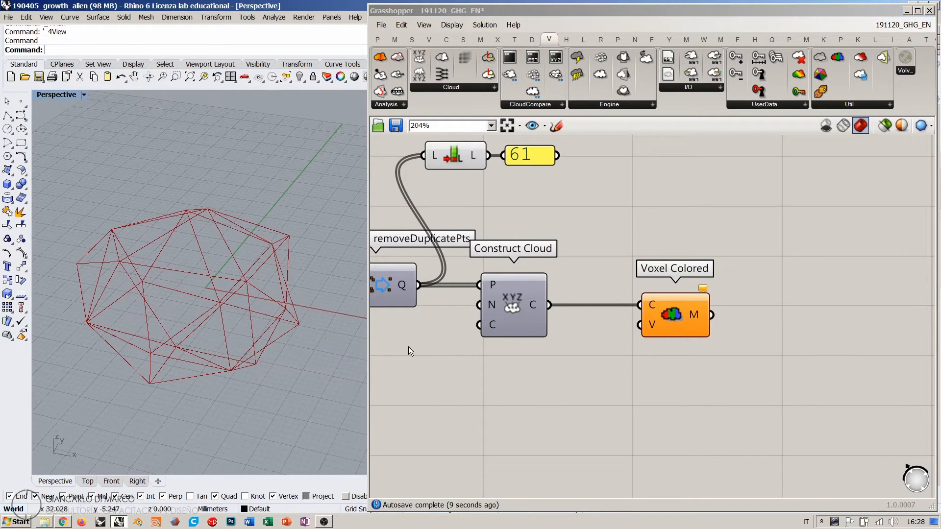
# Step: Add a number slider of 1.00 with a maximum of 10 and connect it to Voxel Colored's V input
pyautogui.doubleClick(536, 386)
pyautogui.write('1.00<10')
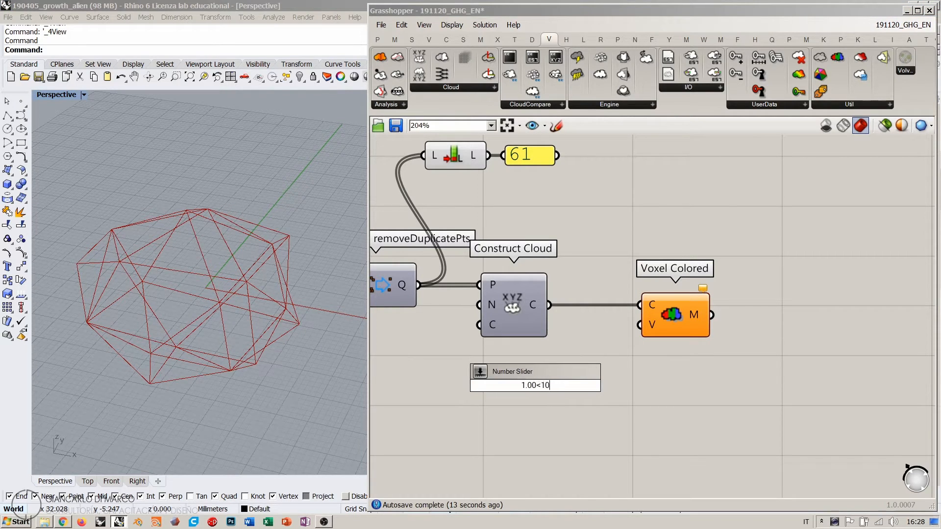
pyautogui.press('Return')
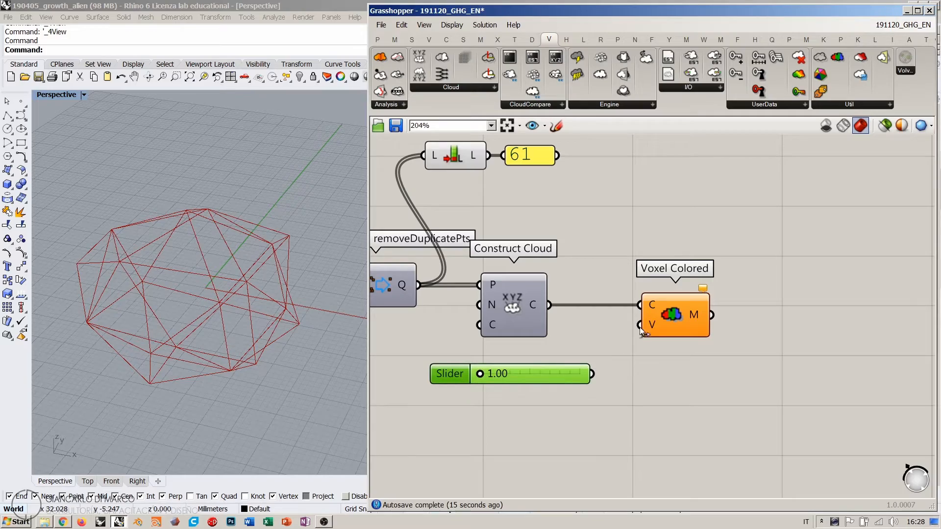
pyautogui.moveTo(641, 331); pyautogui.dragTo(593, 374)
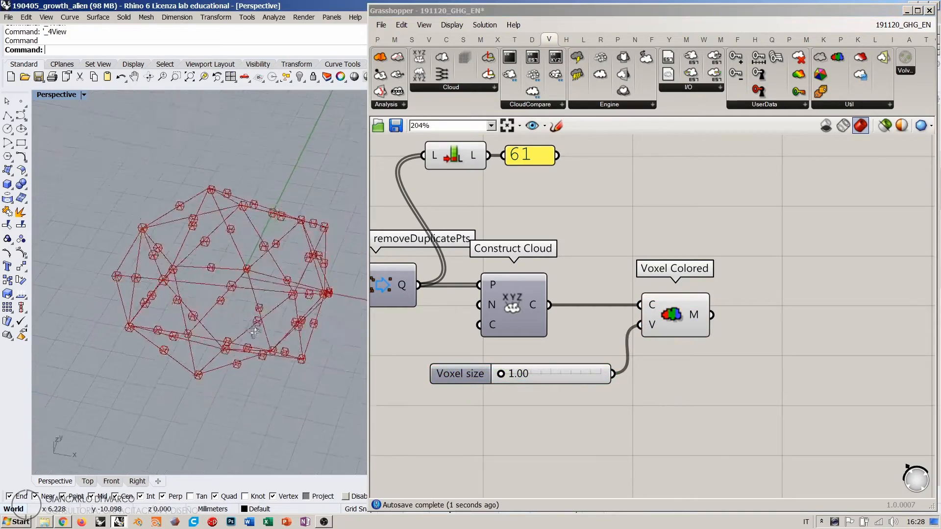
pyautogui.moveTo(254, 332); pyautogui.dragTo(237, 310, button='right')
# Step: Try a Voxel size of 3.74, inspect the resulting voxel mesh, and set the slider to 7.41
pyautogui.moveTo(555, 377); pyautogui.dragTo(539, 359, button='right')
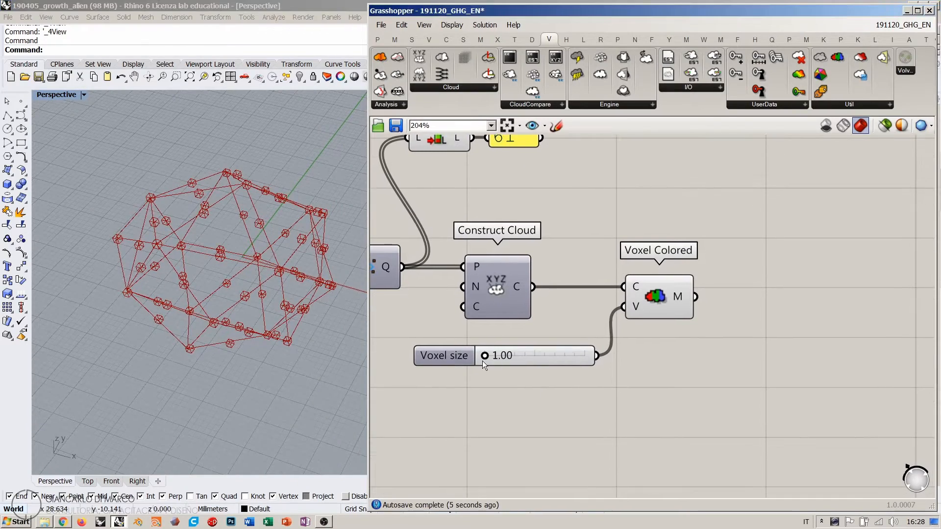
pyautogui.moveTo(486, 355); pyautogui.dragTo(515, 355)
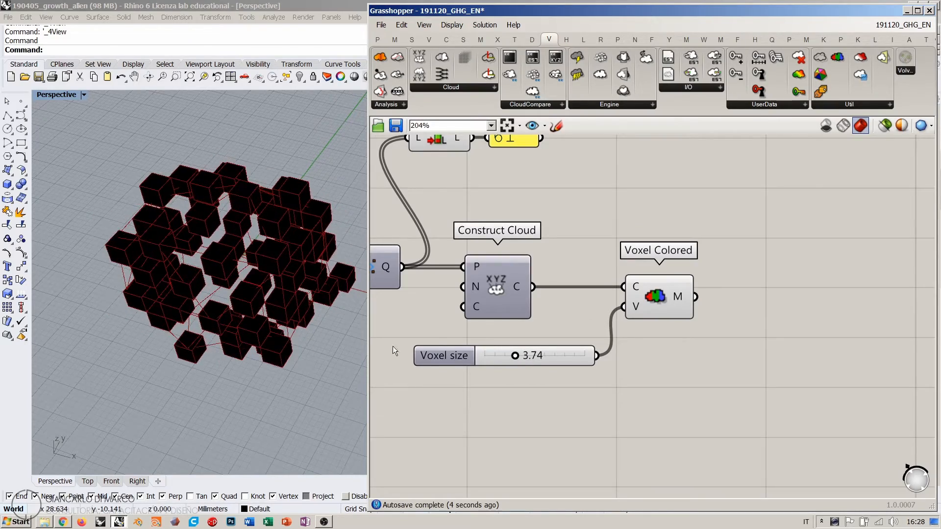
pyautogui.moveTo(294, 274)
pyautogui.mouseDown(button='right')
pyautogui.moveTo(271, 242)
pyautogui.moveTo(308, 221)
pyautogui.moveTo(280, 288)
pyautogui.moveTo(290, 262)
pyautogui.mouseUp(button='right')
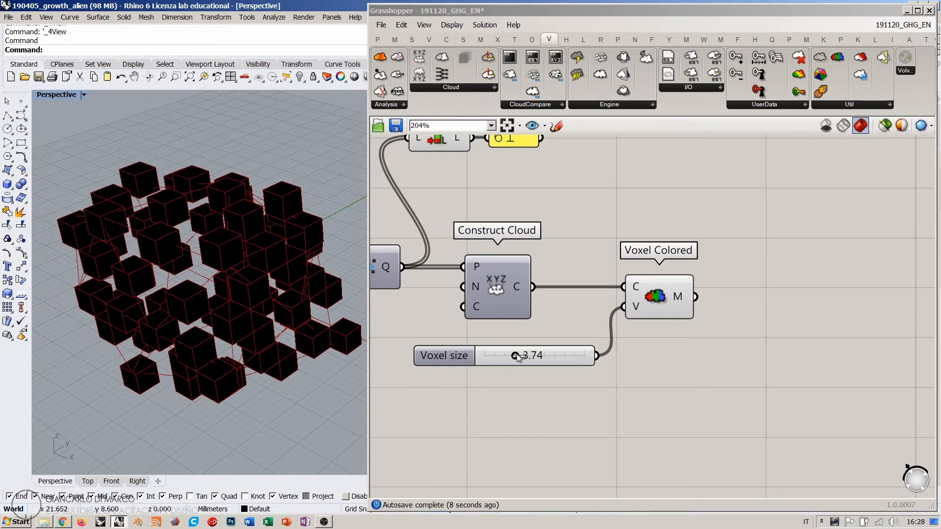
pyautogui.moveTo(516, 356); pyautogui.dragTo(556, 355)
pyautogui.scroll(-3, 236, 296)
pyautogui.moveTo(257, 275); pyautogui.dragTo(260, 319, button='right')
# Step: Place the Voxel size slider directly below Construct Cloud and move Voxel Colored closer to both
pyautogui.moveTo(736, 334); pyautogui.dragTo(657, 334, button='right')
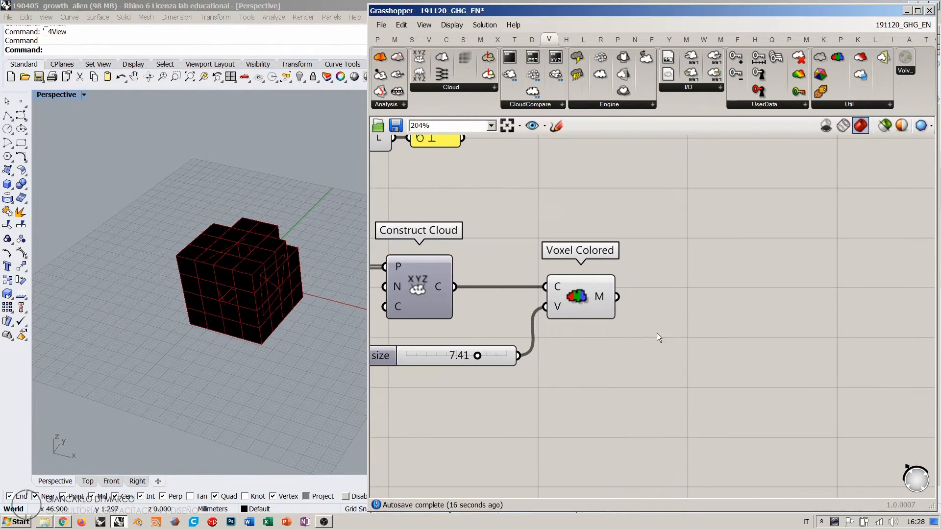
pyautogui.moveTo(502, 360); pyautogui.dragTo(639, 348, button='right')
pyautogui.moveTo(639, 348); pyautogui.dragTo(575, 330)
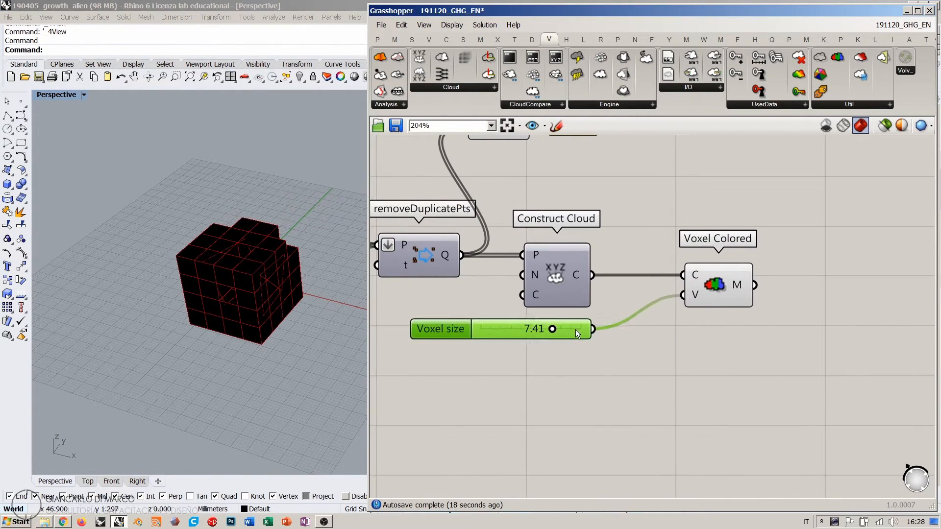
pyautogui.click(682, 342)
pyautogui.moveTo(712, 290); pyautogui.dragTo(651, 309)
pyautogui.click(655, 337)
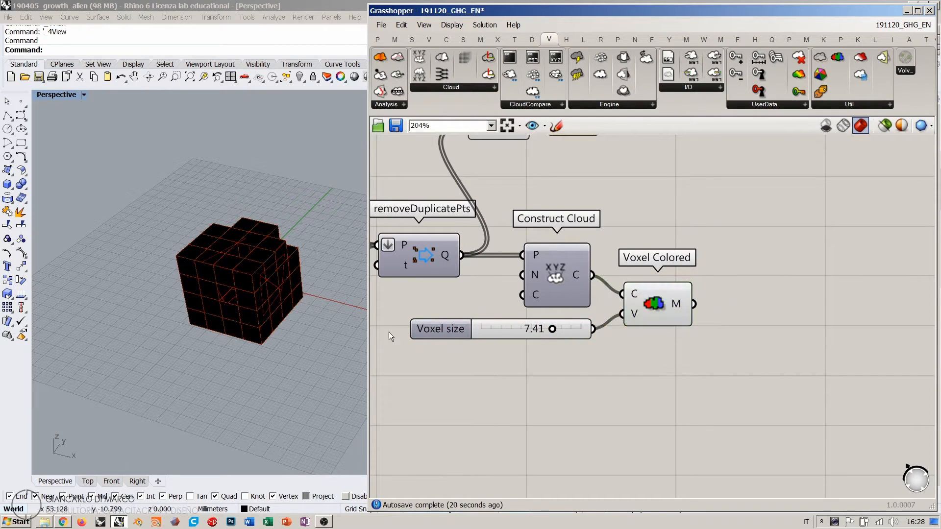
# Step: Switch the Grasshopper preview to wireframe and set the Scale component's Factor slider to 2.00
pyautogui.click(844, 126)
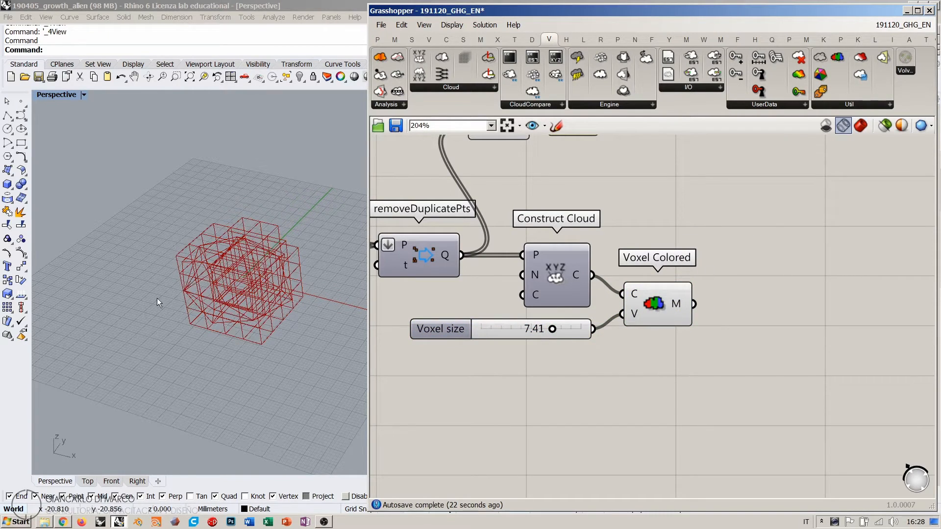
pyautogui.scroll(-2, 698, 355)
pyautogui.scroll(-4, 695, 352)
pyautogui.moveTo(522, 321); pyautogui.dragTo(723, 311, button='right')
pyautogui.moveTo(431, 273); pyautogui.dragTo(523, 292, button='right')
pyautogui.scroll(7, 522, 292)
pyautogui.moveTo(510, 301); pyautogui.dragTo(606, 295)
pyautogui.moveTo(334, 312); pyautogui.dragTo(407, 258, button='right')
# Step: Add linked Loop Start and Loop End components in the empty canvas area above Scale and Deconstruct Mesh
pyautogui.scroll(-4, 423, 300)
pyautogui.moveTo(552, 326); pyautogui.dragTo(584, 338, button='right')
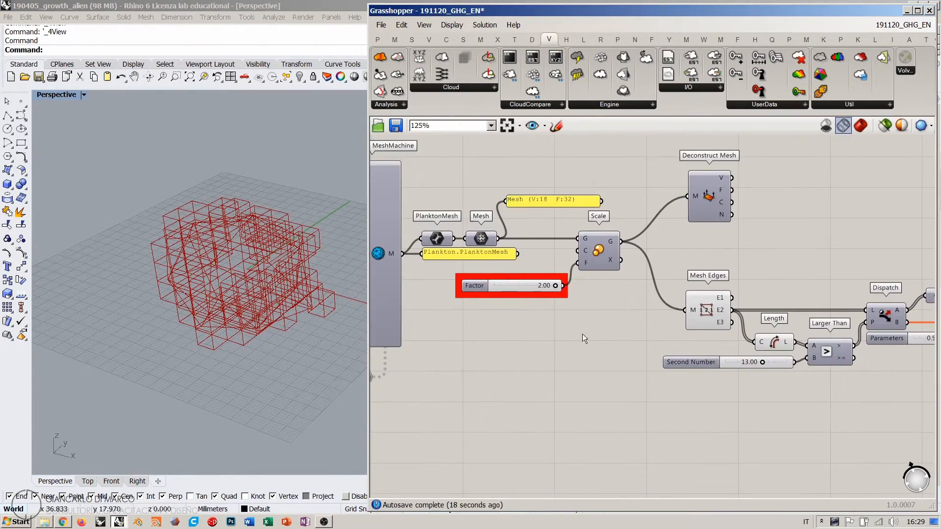
pyautogui.moveTo(591, 179); pyautogui.dragTo(480, 292, button='right')
pyautogui.doubleClick(578, 246)
pyautogui.write('loo')
pyautogui.click(554, 220)
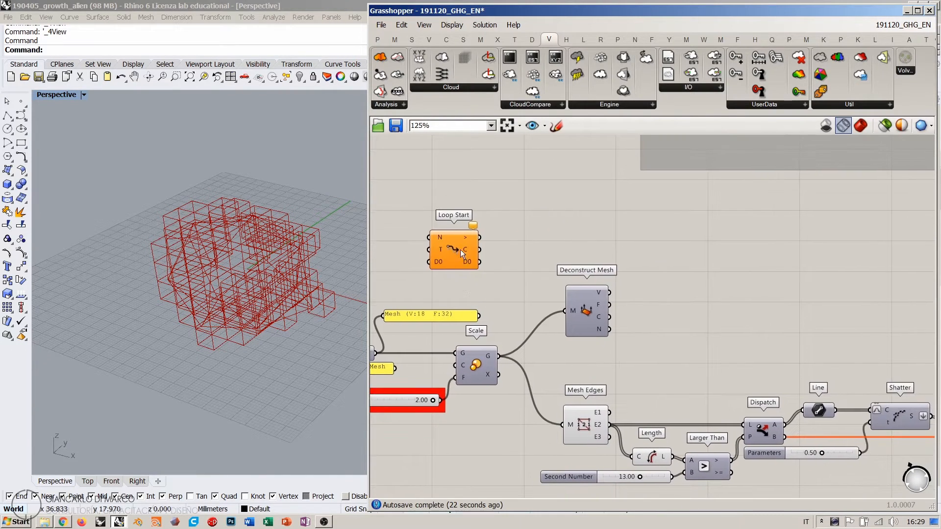
pyautogui.moveTo(460, 249); pyautogui.dragTo(489, 233)
pyautogui.moveTo(754, 270); pyautogui.dragTo(679, 273, button='right')
pyautogui.doubleClick(501, 239)
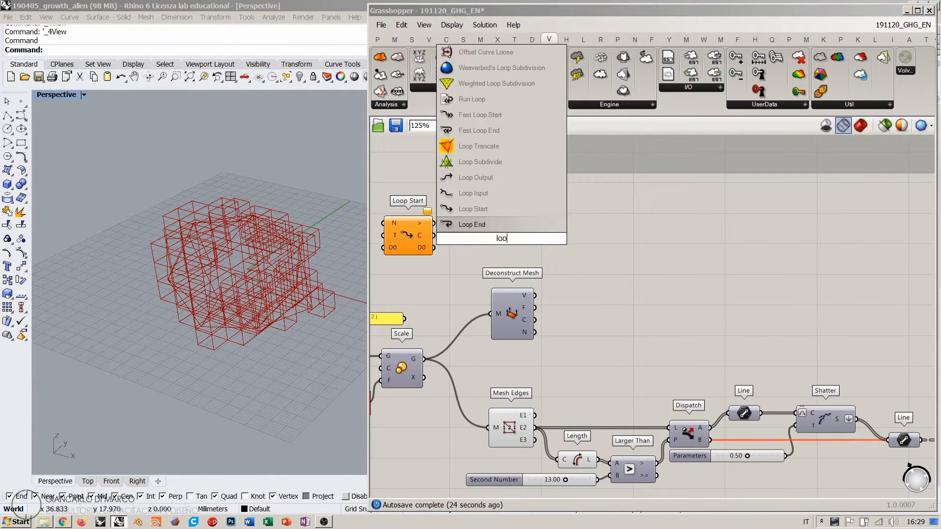
pyautogui.click(474, 209)
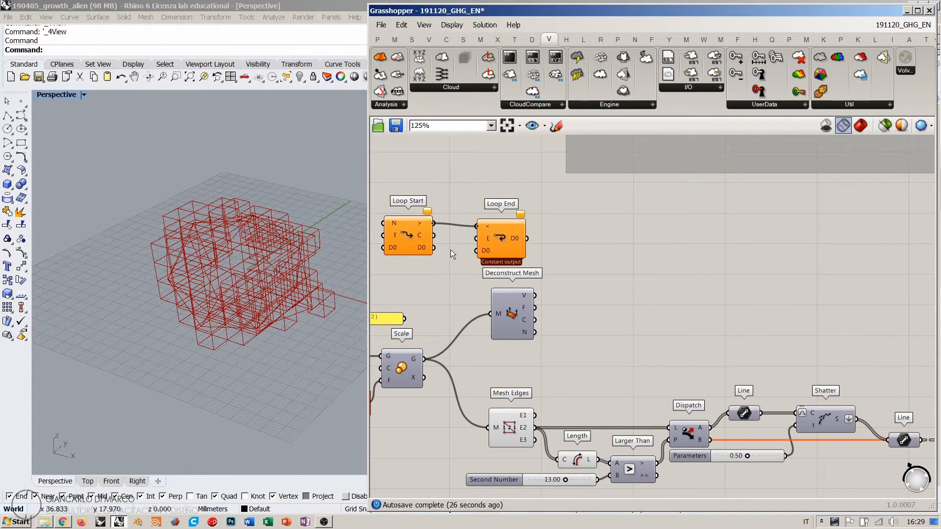
# Step: Add a Boolean Toggle set to True, feed it into Loop Start's T and Loop End's E, and place it above Loop Start
pyautogui.scroll(3, 451, 251)
pyautogui.doubleClick(490, 248)
pyautogui.write('to')
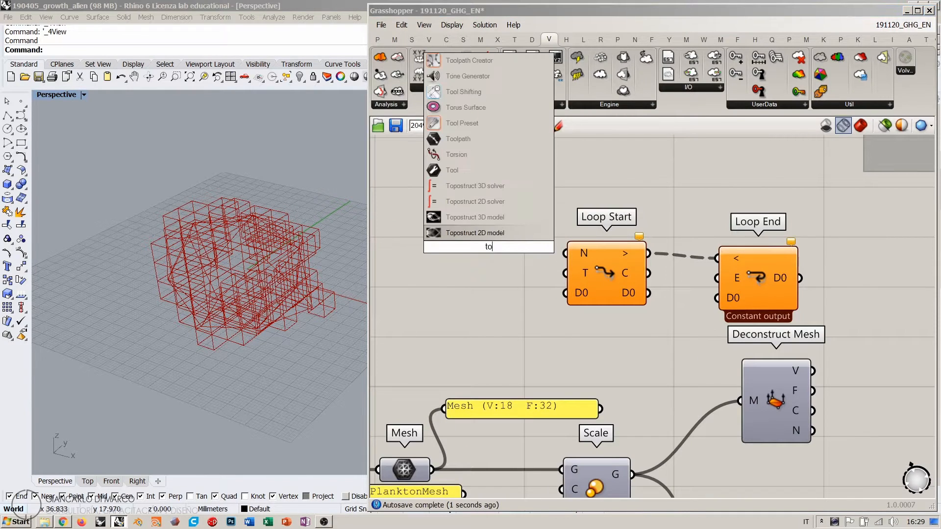
pyautogui.write('gg')
pyautogui.click(477, 234)
pyautogui.doubleClick(535, 250)
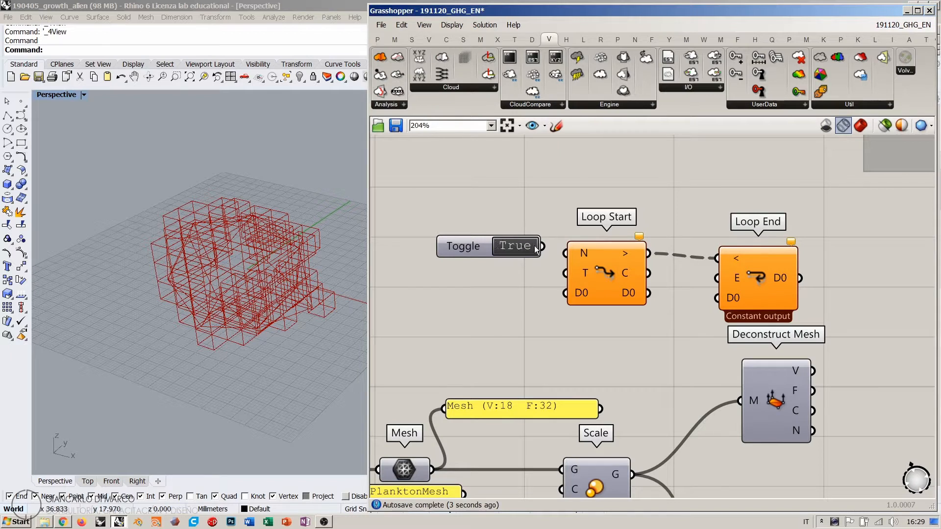
pyautogui.moveTo(542, 246); pyautogui.dragTo(720, 276)
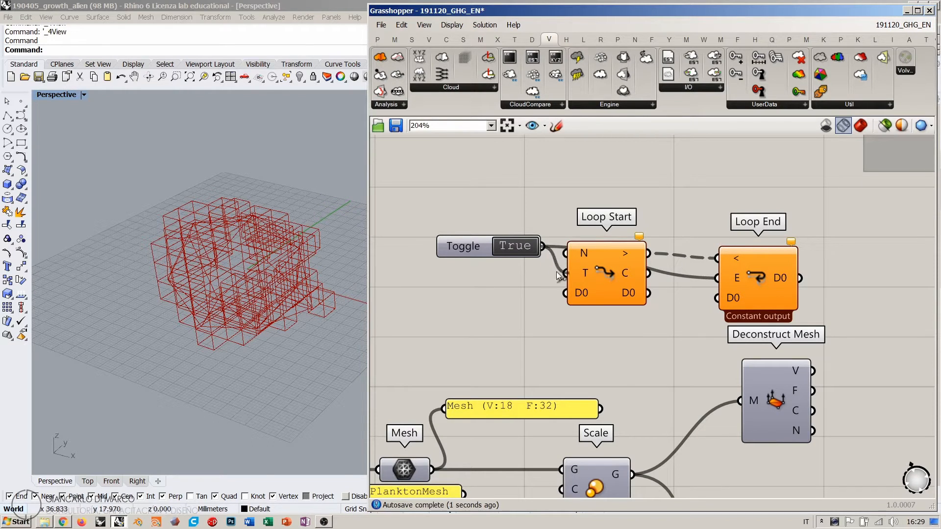
pyautogui.moveTo(480, 249); pyautogui.dragTo(465, 205)
# Step: Add an integer slider, connect it to Loop Start's N input, and set the repeat count to 4
pyautogui.doubleClick(464, 266)
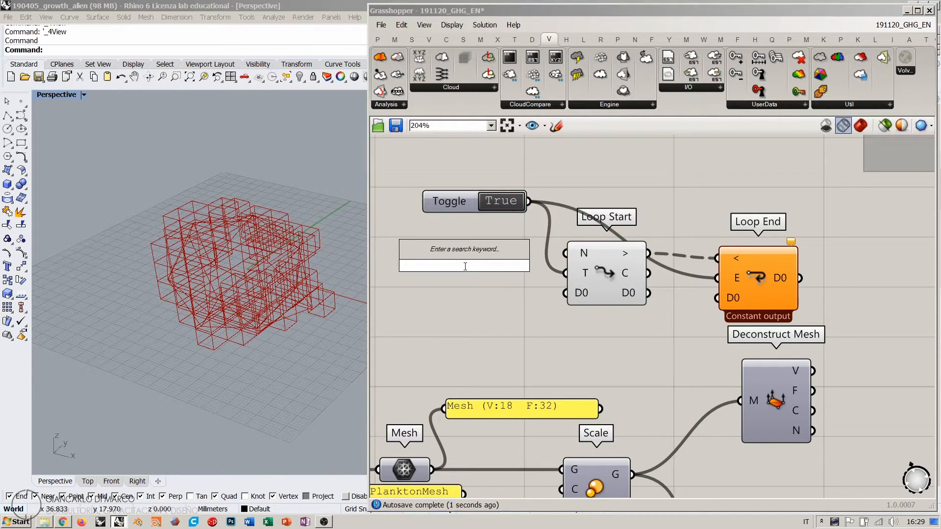
pyautogui.write('11')
pyautogui.press('Return')
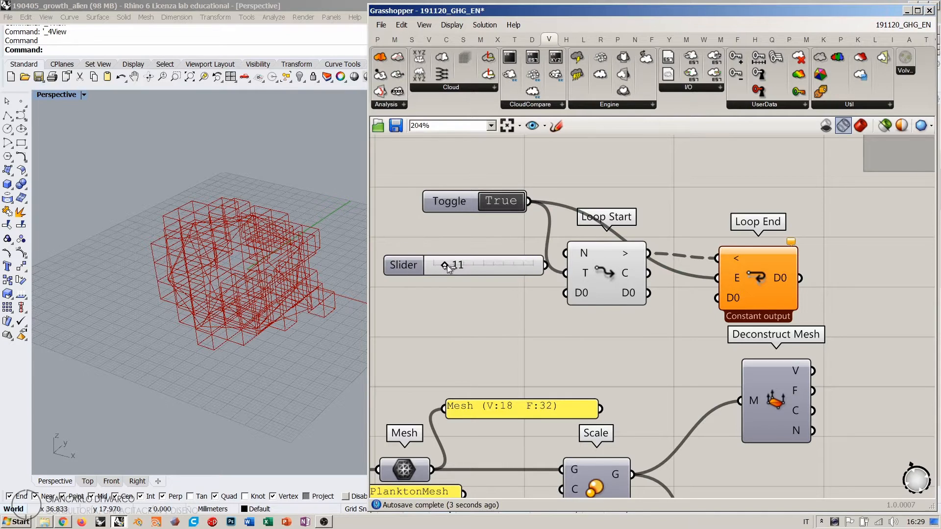
pyautogui.moveTo(446, 266); pyautogui.dragTo(443, 264)
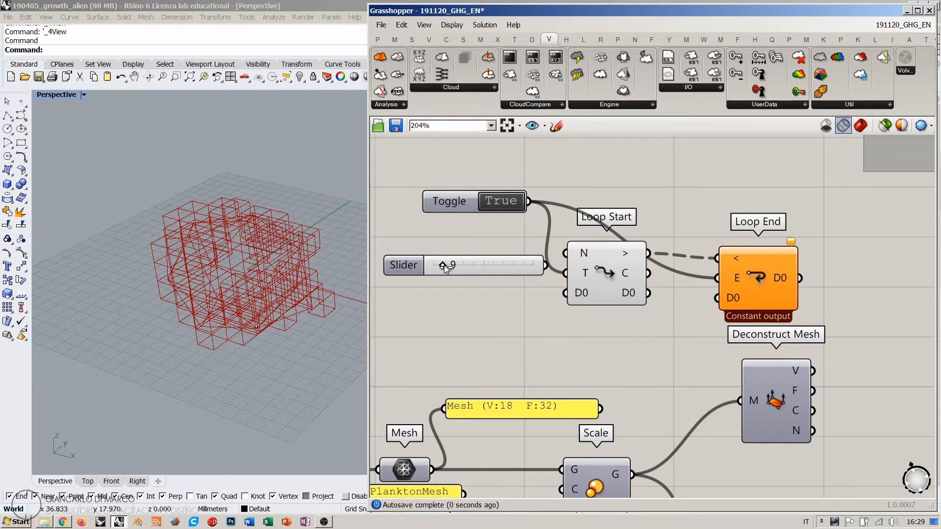
pyautogui.click(531, 267)
# Step: Move Loop End farther from Loop Start and shift the whole loop group along the row above the mesh definition
pyautogui.scroll(-3, 498, 248)
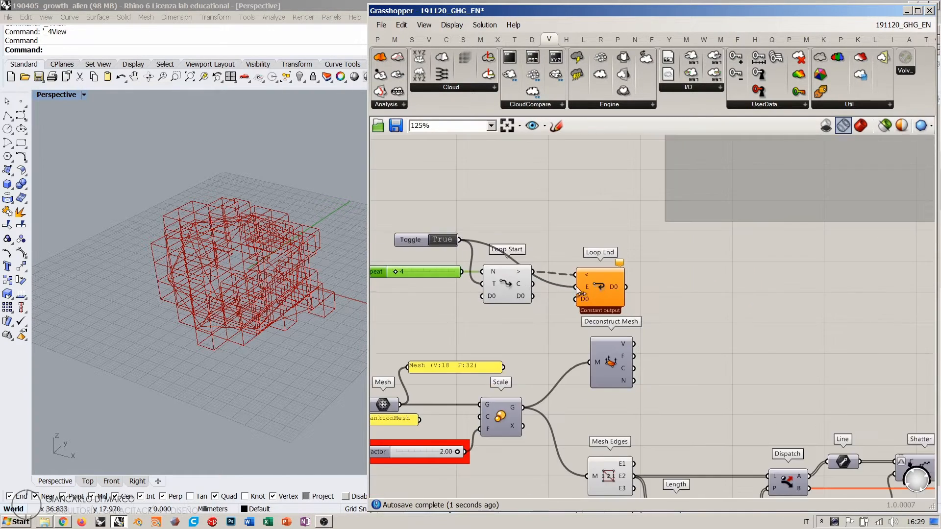
pyautogui.click(641, 280)
pyautogui.moveTo(642, 283); pyautogui.dragTo(738, 283)
pyautogui.moveTo(561, 300); pyautogui.dragTo(533, 304, button='right')
pyautogui.scroll(-3, 539, 291)
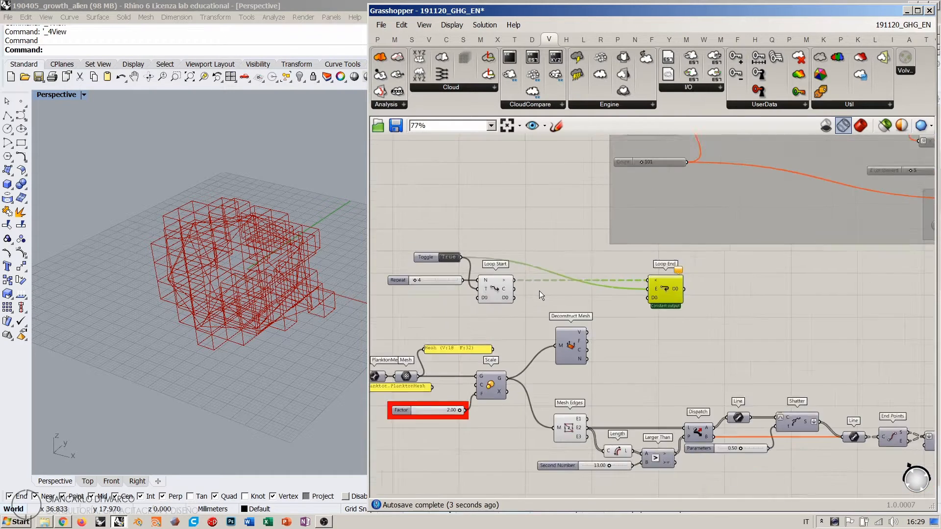
pyautogui.moveTo(694, 263); pyautogui.dragTo(641, 298)
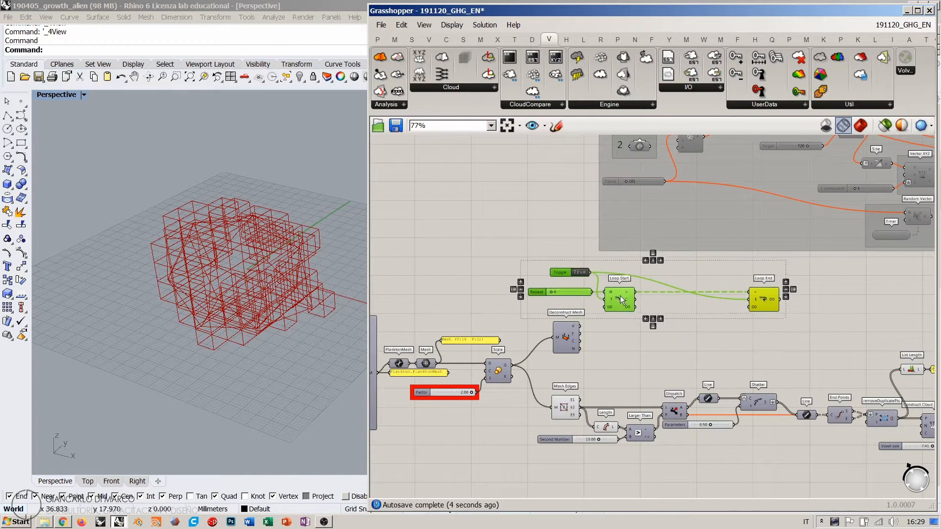
pyautogui.click(631, 344)
# Step: Connect the Mesh parameter after PlanktonMesh to Loop Start's D0 input
pyautogui.moveTo(630, 345); pyautogui.dragTo(566, 327, button='right')
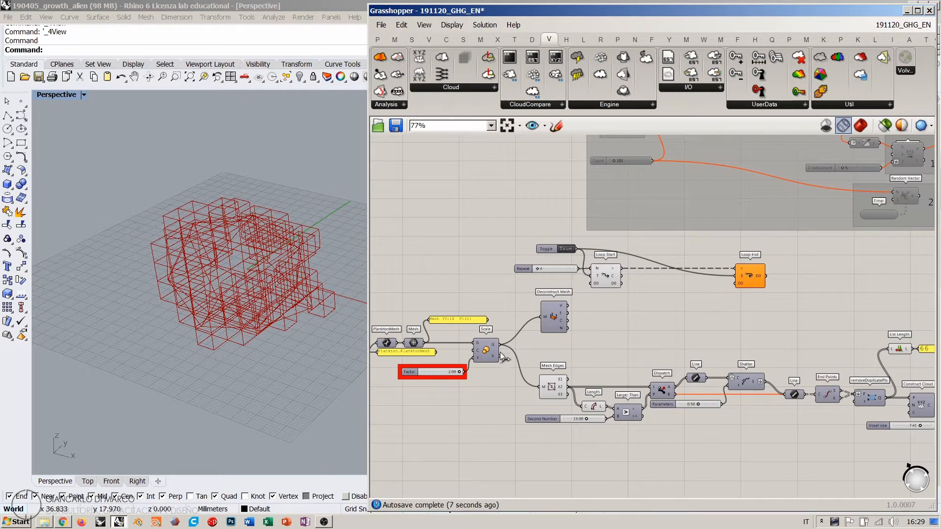
pyautogui.moveTo(424, 343); pyautogui.dragTo(591, 285)
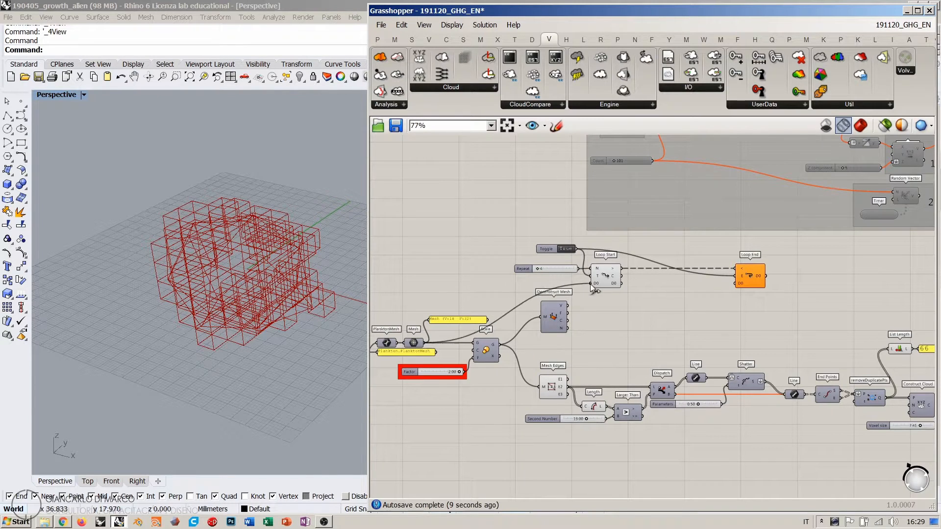
pyautogui.moveTo(576, 333); pyautogui.dragTo(548, 330, button='right')
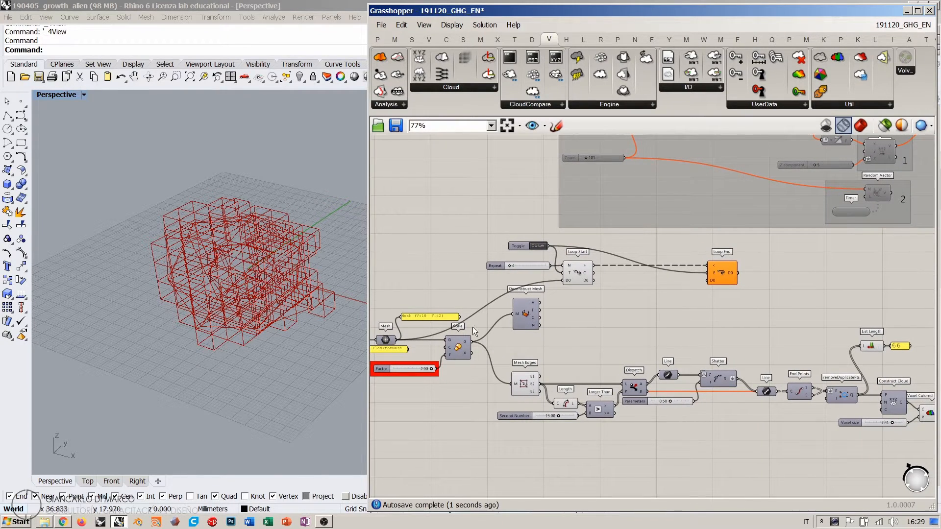
# Step: Shift the components from Scale to Voxel Colored down and away from Mesh, and feed Loop Start's D0 output into Scale's G
pyautogui.click(574, 273)
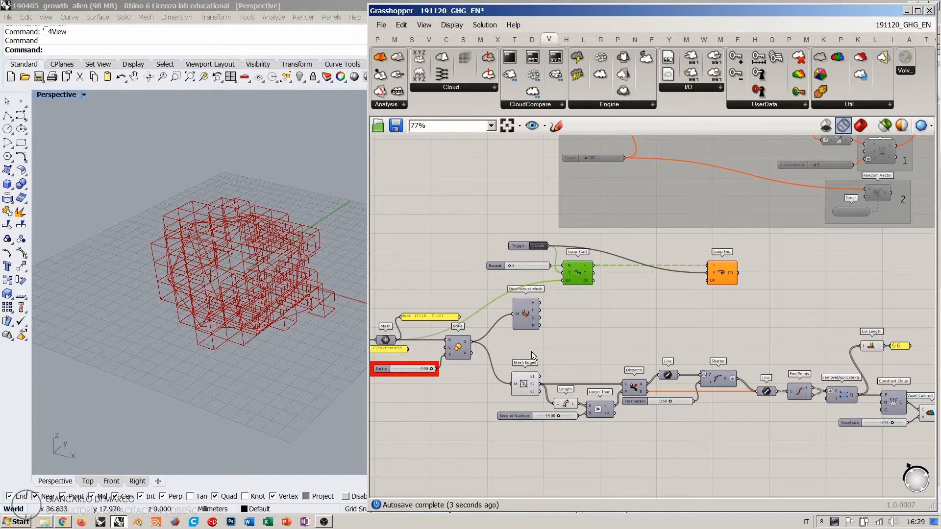
pyautogui.scroll(-3, 531, 352)
pyautogui.moveTo(808, 416); pyautogui.dragTo(432, 319)
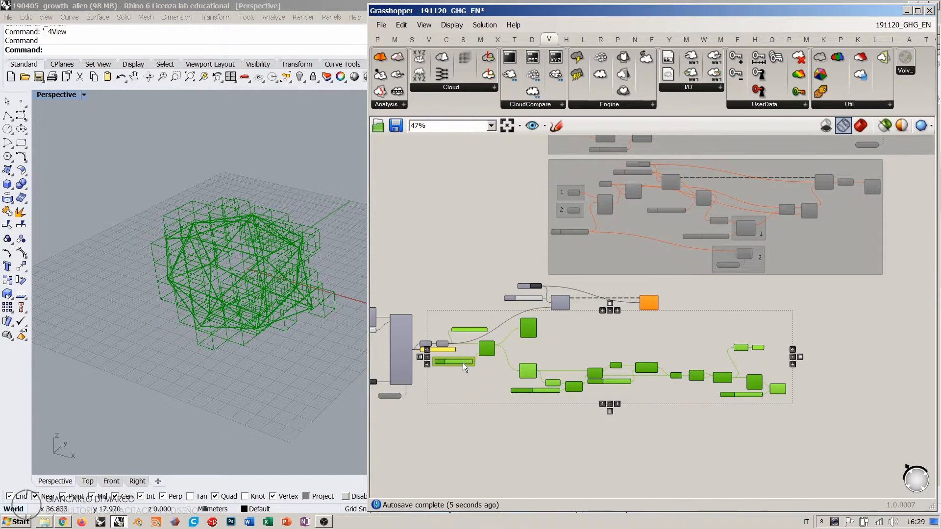
pyautogui.moveTo(462, 363); pyautogui.dragTo(570, 399)
pyautogui.scroll(5, 590, 340)
pyautogui.click(592, 308)
pyautogui.moveTo(579, 343); pyautogui.dragTo(590, 326, button='right')
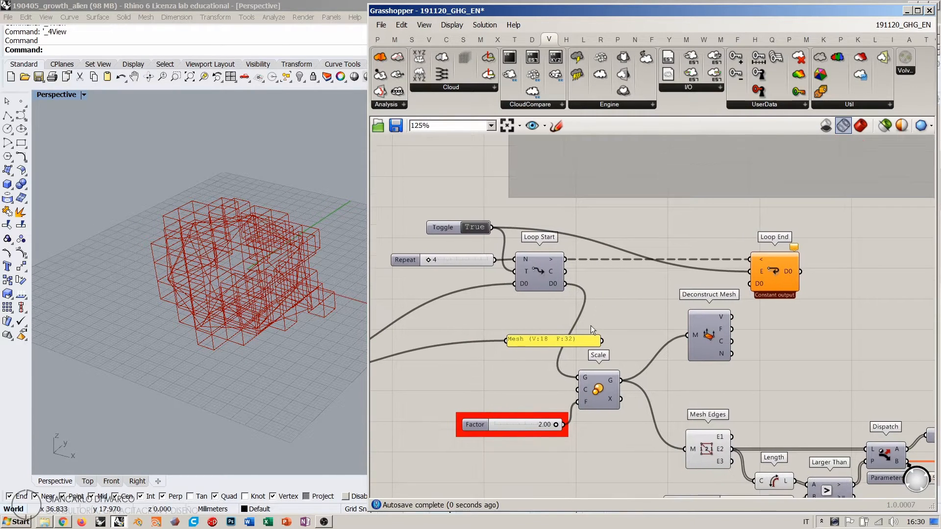
# Step: Delete Scale's Factor slider with its red group and move Loop End farther away from Loop Start
pyautogui.moveTo(542, 398); pyautogui.dragTo(479, 443)
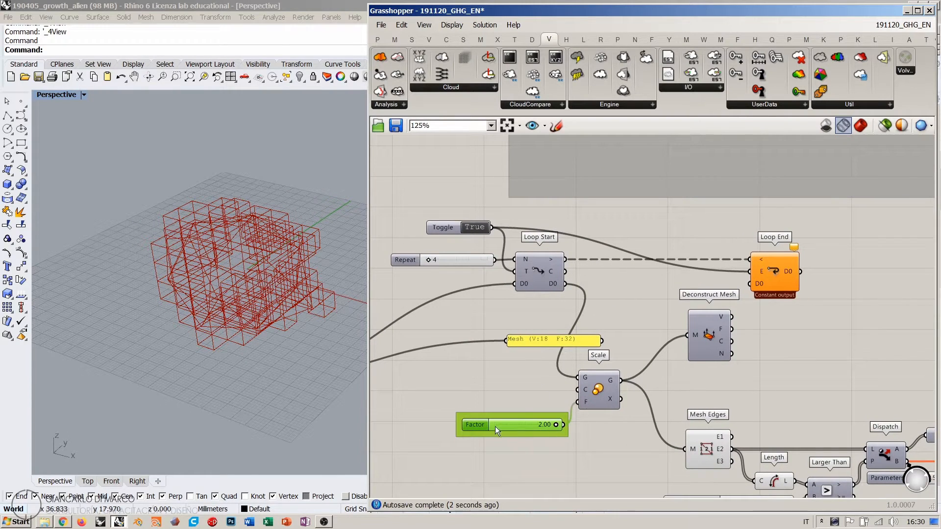
pyautogui.press('Delete')
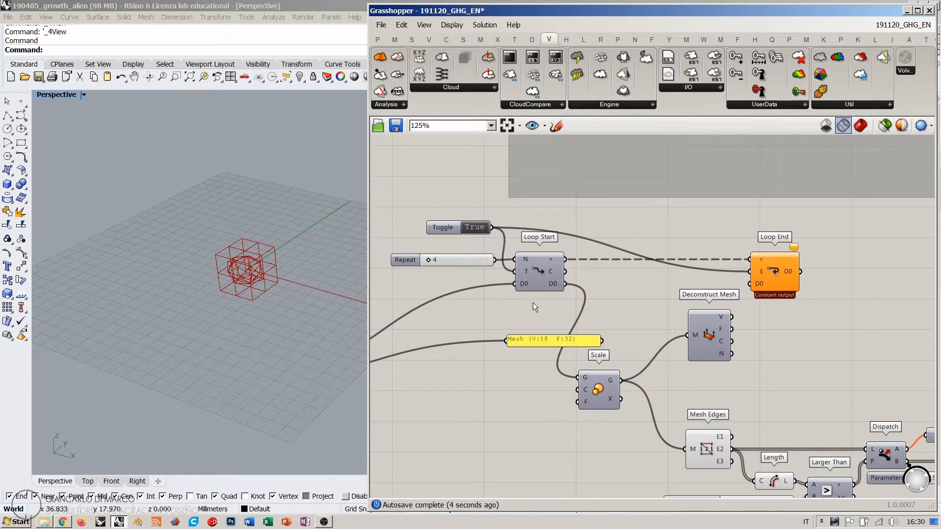
pyautogui.moveTo(763, 291); pyautogui.dragTo(857, 291)
pyautogui.click(578, 271)
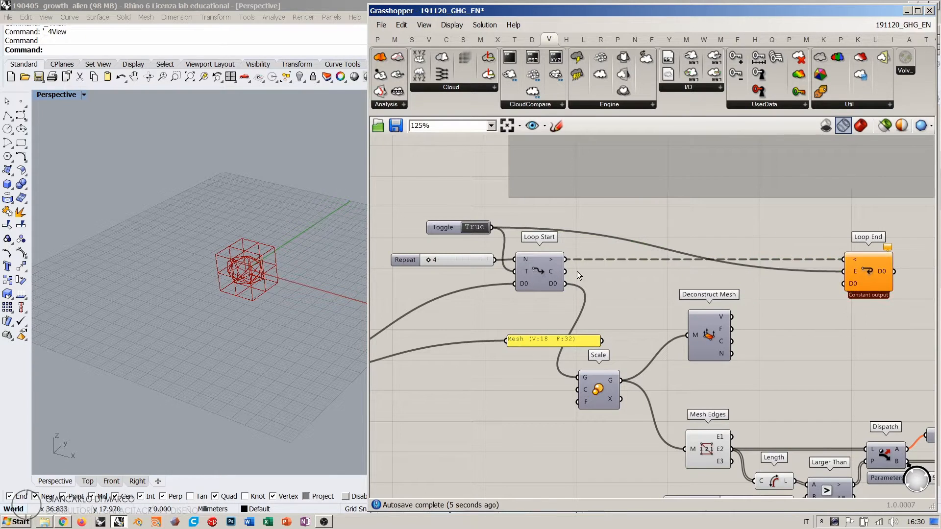
# Step: Add a Remap Numbers component before Scale, with Loop Start's C output feeding its V and the Repeat slider feeding its S
pyautogui.doubleClick(484, 413)
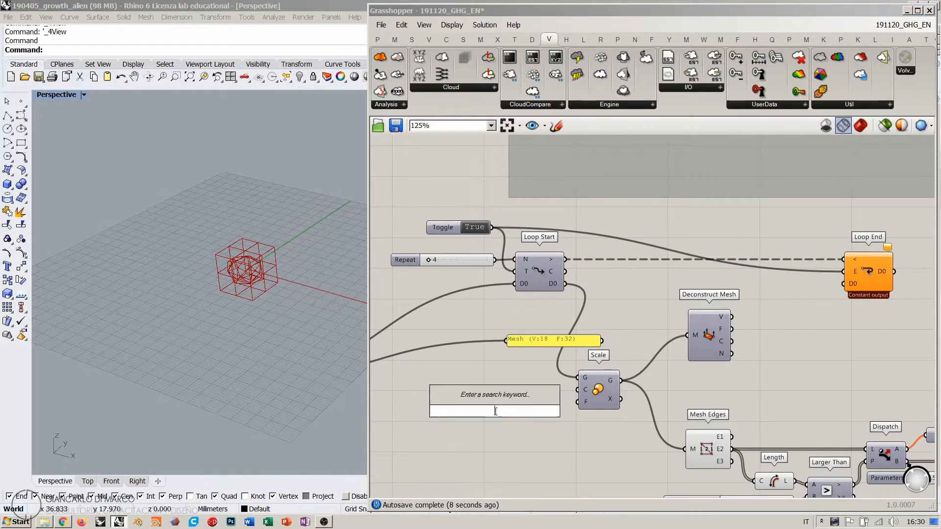
pyautogui.write('remap')
pyautogui.press('Return')
pyautogui.moveTo(565, 283); pyautogui.dragTo(519, 384)
pyautogui.moveTo(496, 259); pyautogui.dragTo(507, 392)
# Step: Add a Construct Domain component before Remap Numbers and connect its I output to Remap Numbers' T input
pyautogui.click(459, 424)
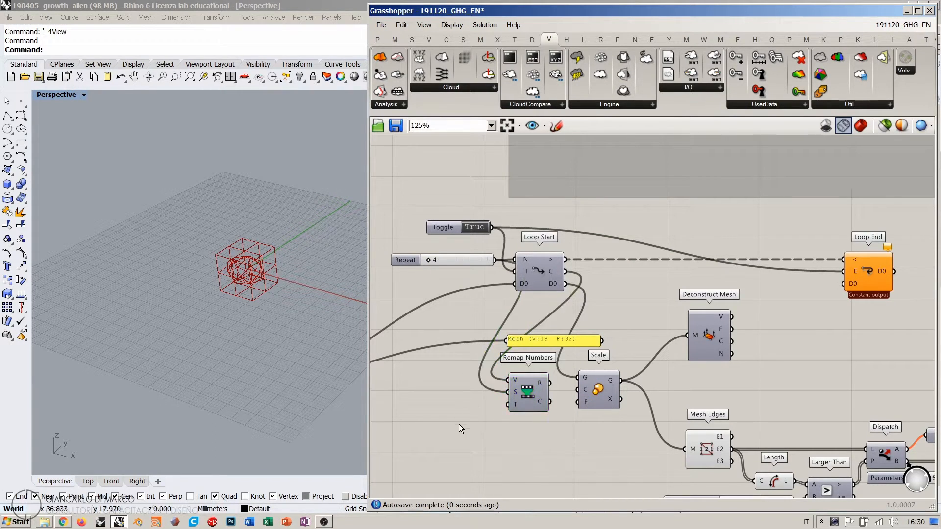
pyautogui.doubleClick(458, 425)
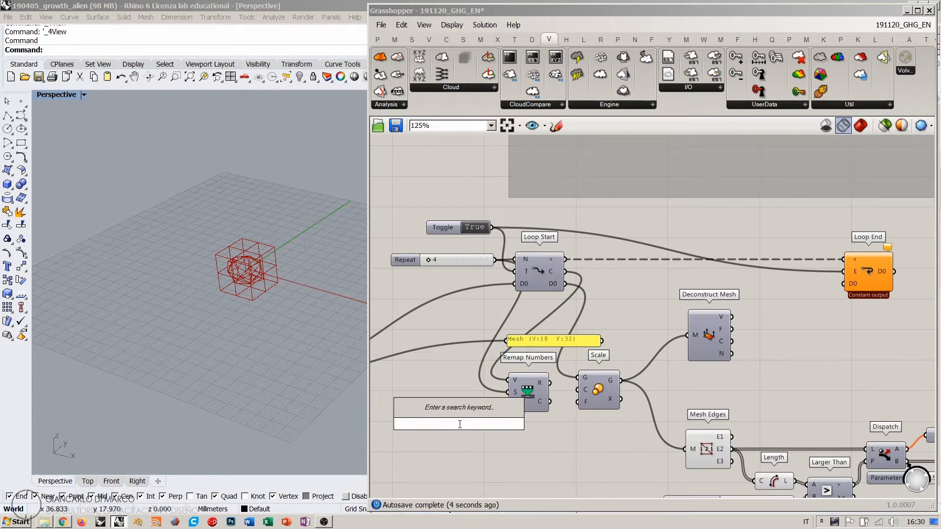
pyautogui.click(481, 446)
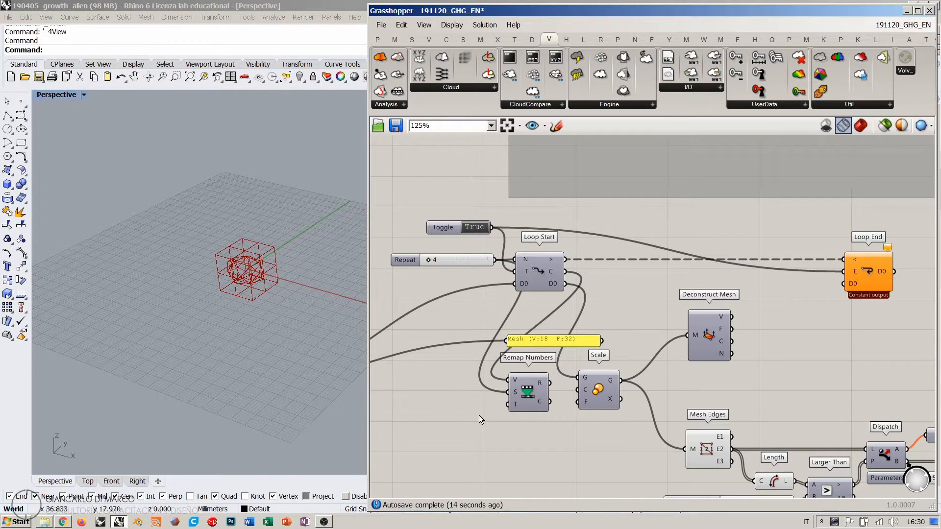
pyautogui.moveTo(515, 403)
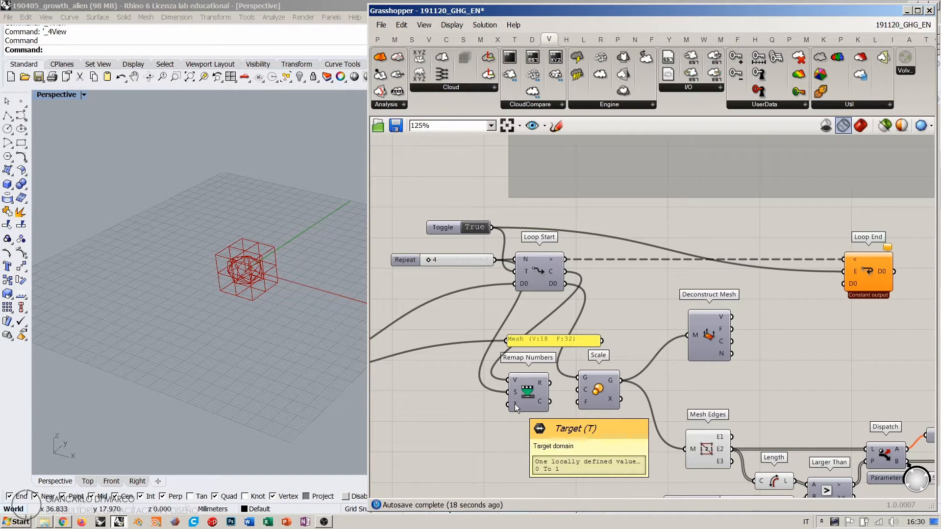
pyautogui.doubleClick(461, 419)
pyautogui.write('dom')
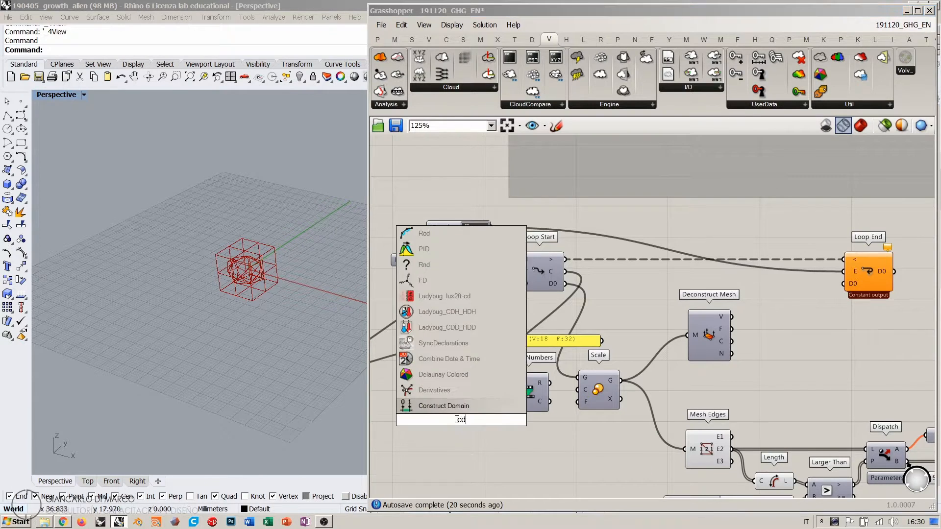
pyautogui.click(463, 406)
pyautogui.moveTo(509, 404); pyautogui.dragTo(484, 421)
pyautogui.scroll(5, 477, 414)
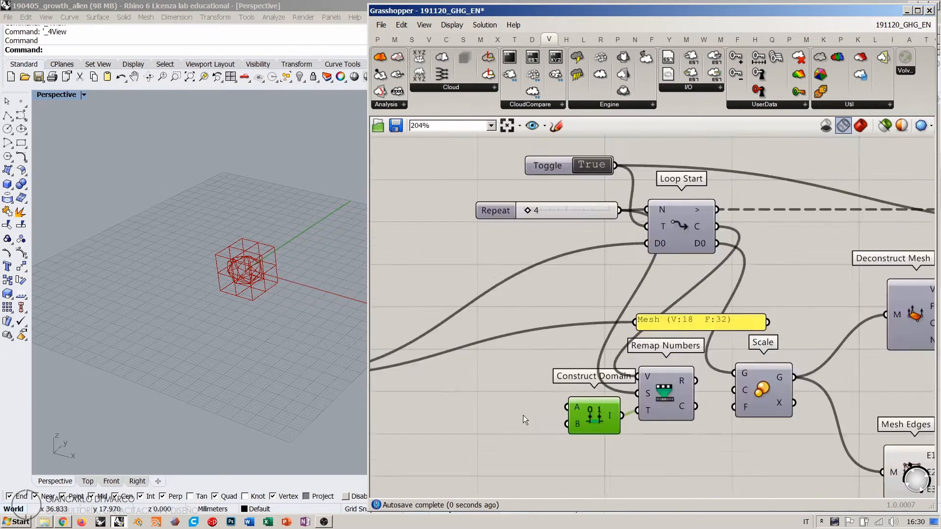
# Step: Create panels containing 1 and 2 and wire them to Construct Domain's A and B inputs respectively
pyautogui.doubleClick(515, 406)
pyautogui.write('1')
pyautogui.press('Return')
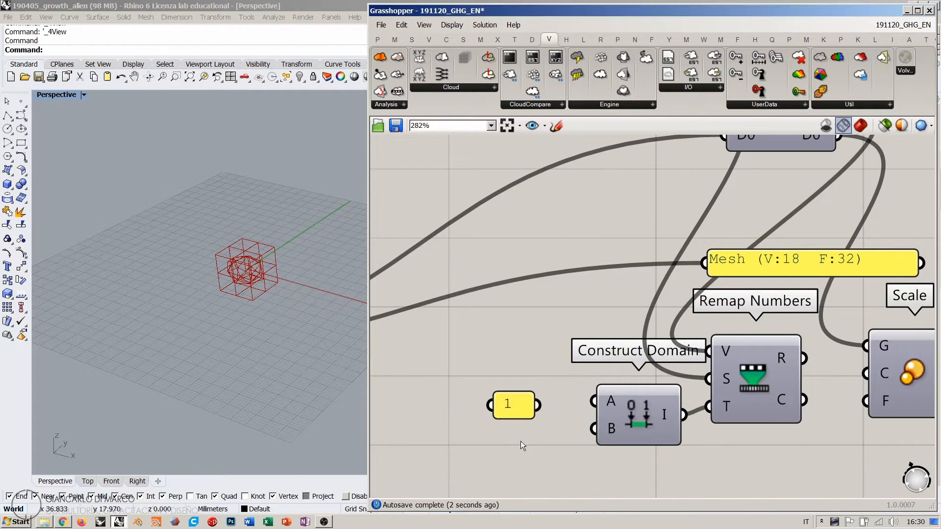
pyautogui.doubleClick(520, 440)
pyautogui.write('"2')
pyautogui.press('Return')
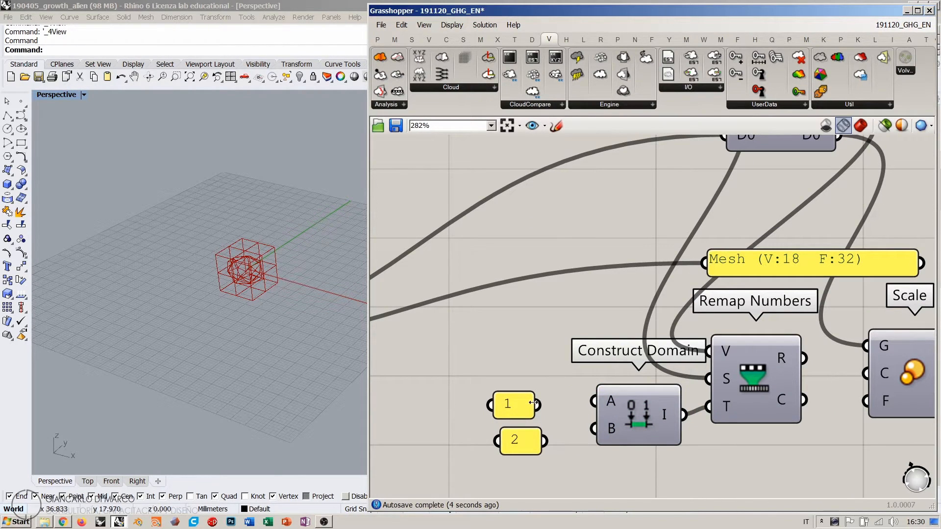
pyautogui.moveTo(535, 406)
pyautogui.mouseDown()
pyautogui.moveTo(586, 414)
pyautogui.moveTo(538, 408)
pyautogui.mouseUp()
pyautogui.moveTo(539, 405); pyautogui.dragTo(594, 402)
pyautogui.moveTo(545, 441); pyautogui.dragTo(594, 429)
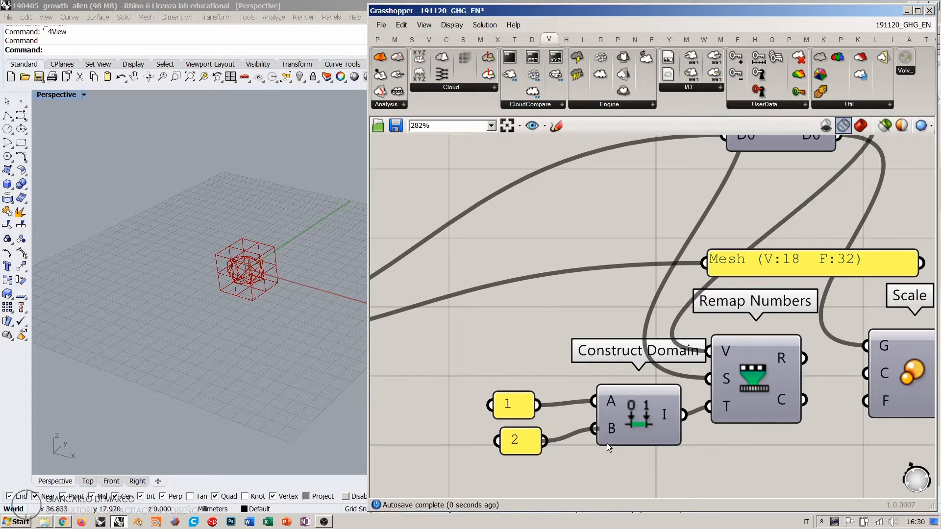
# Step: Connect Remap Numbers' R output to Scale's F and shift Remap Numbers, Construct Domain and their panels down
pyautogui.scroll(-3, 607, 443)
pyautogui.moveTo(631, 368); pyautogui.dragTo(669, 403)
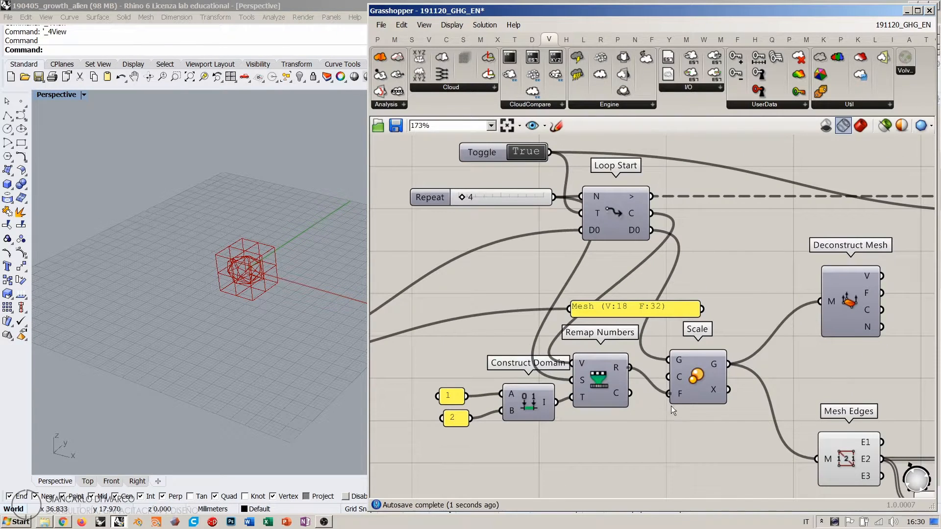
pyautogui.moveTo(612, 462); pyautogui.dragTo(405, 354)
pyautogui.moveTo(596, 376); pyautogui.dragTo(596, 409)
pyautogui.click(529, 337)
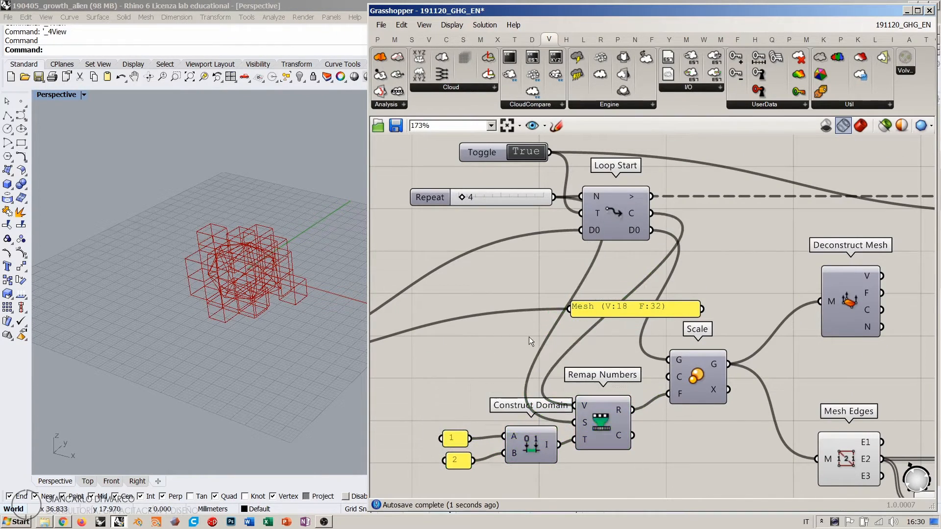
pyautogui.scroll(-2, 617, 302)
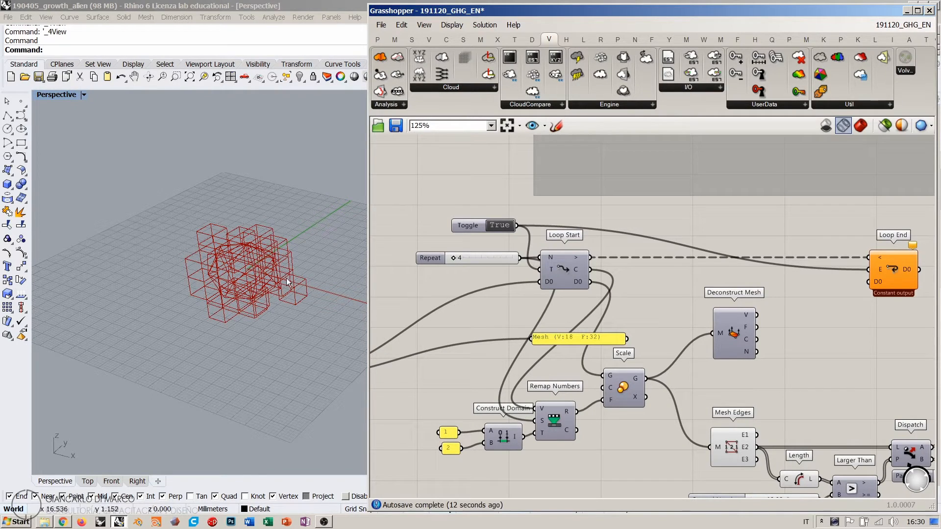
# Step: Nudge Scale slightly, turn off the preview of Mesh Edges and place Mesh Edges closer to Scale
pyautogui.moveTo(640, 345); pyautogui.dragTo(575, 336, button='right')
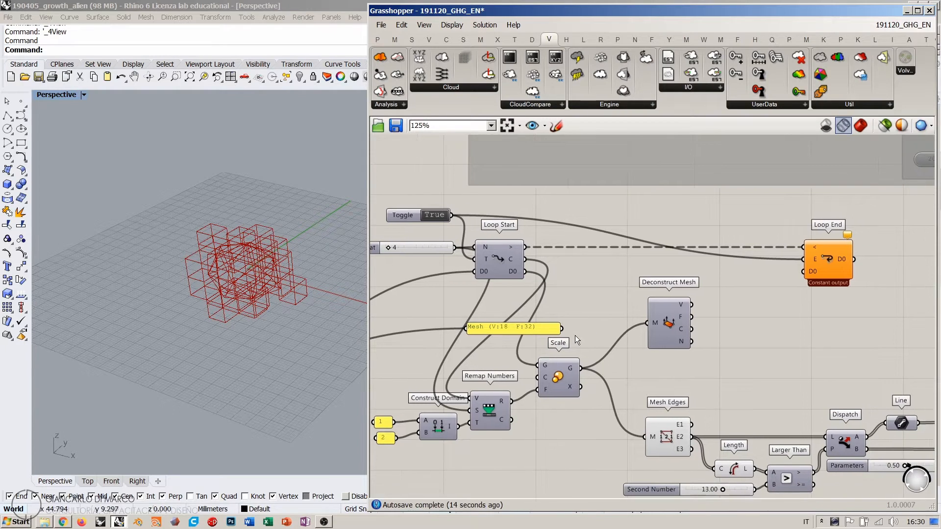
pyautogui.moveTo(559, 376); pyautogui.dragTo(569, 385)
pyautogui.moveTo(715, 386); pyautogui.dragTo(629, 327, button='right')
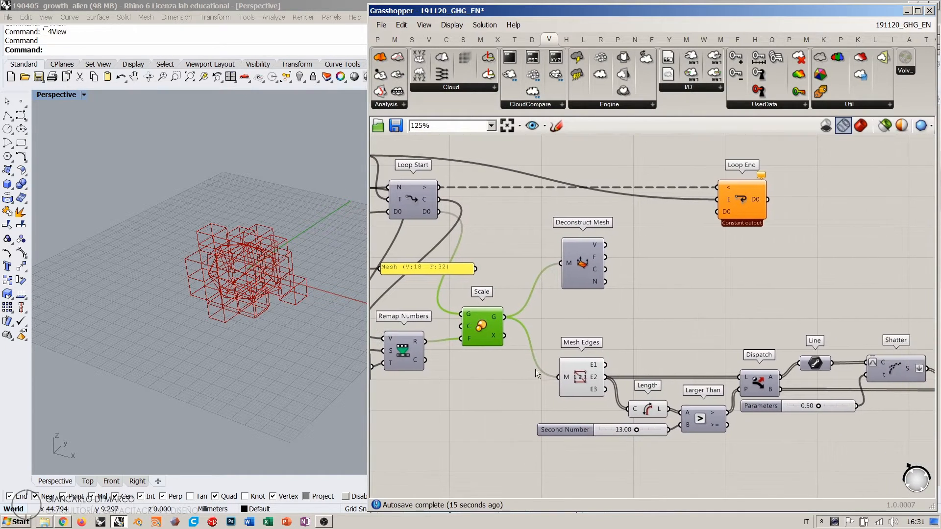
pyautogui.click(570, 369)
pyautogui.hotkey('ctrl', 'q')
pyautogui.moveTo(569, 368); pyautogui.dragTo(547, 349)
pyautogui.click(653, 317)
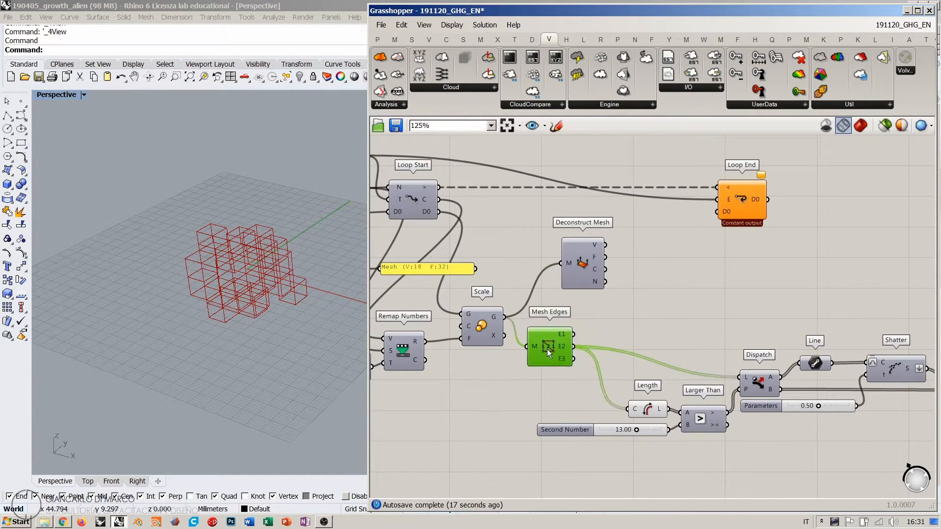
# Step: Connect Scale's G output to Loop End's D0 input
pyautogui.moveTo(731, 356); pyautogui.dragTo(660, 340, button='right')
pyautogui.scroll(-3, 806, 408)
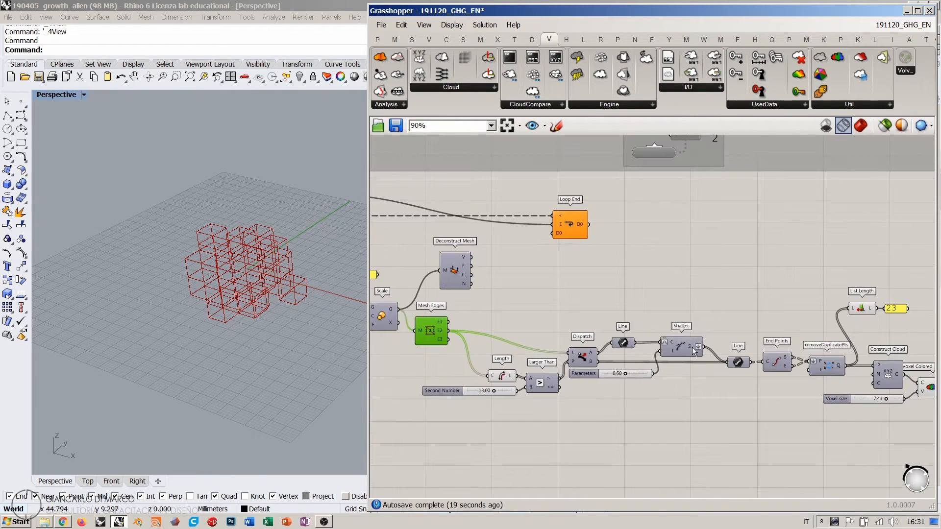
pyautogui.moveTo(833, 343); pyautogui.dragTo(773, 346, button='right')
pyautogui.moveTo(598, 316); pyautogui.dragTo(745, 344, button='right')
pyautogui.moveTo(425, 255); pyautogui.dragTo(456, 256, button='right')
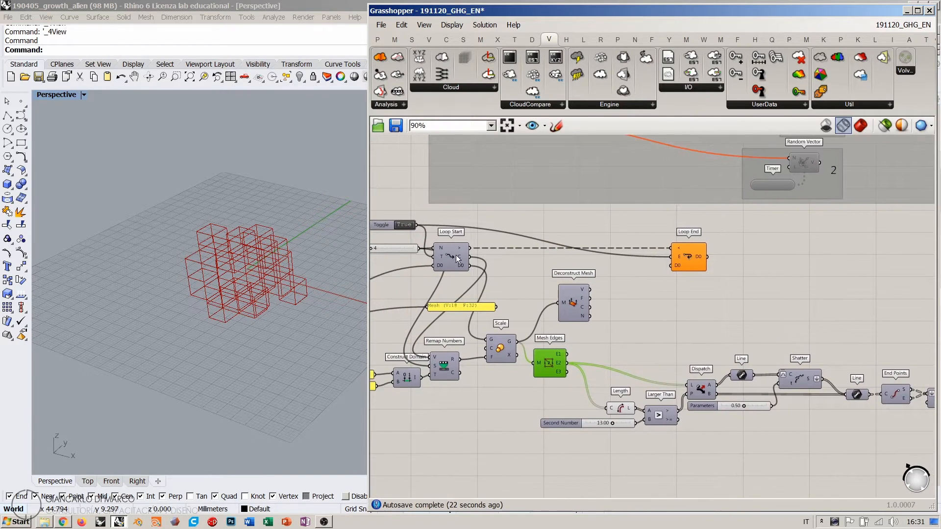
pyautogui.click(500, 348)
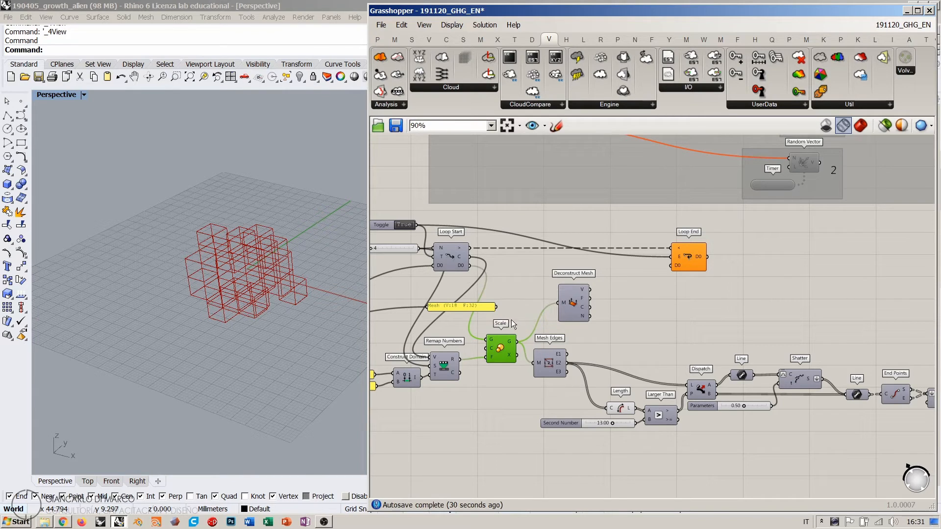
pyautogui.moveTo(517, 342); pyautogui.dragTo(670, 266)
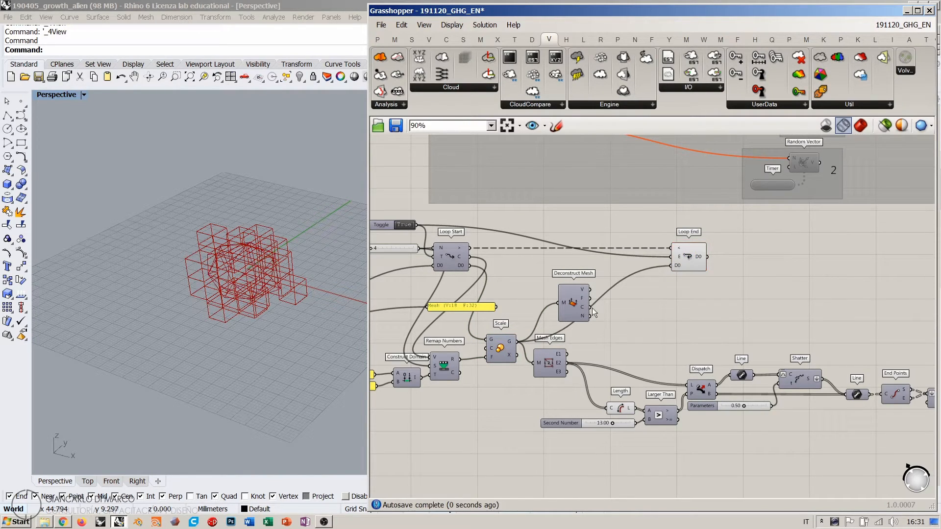
# Step: Set the loop's Boolean Toggle to False to run it, and examine the whole resulting geometry in the Perspective viewport
pyautogui.moveTo(592, 308); pyautogui.dragTo(689, 318, button='right')
pyautogui.scroll(2, 504, 234)
pyautogui.doubleClick(504, 234)
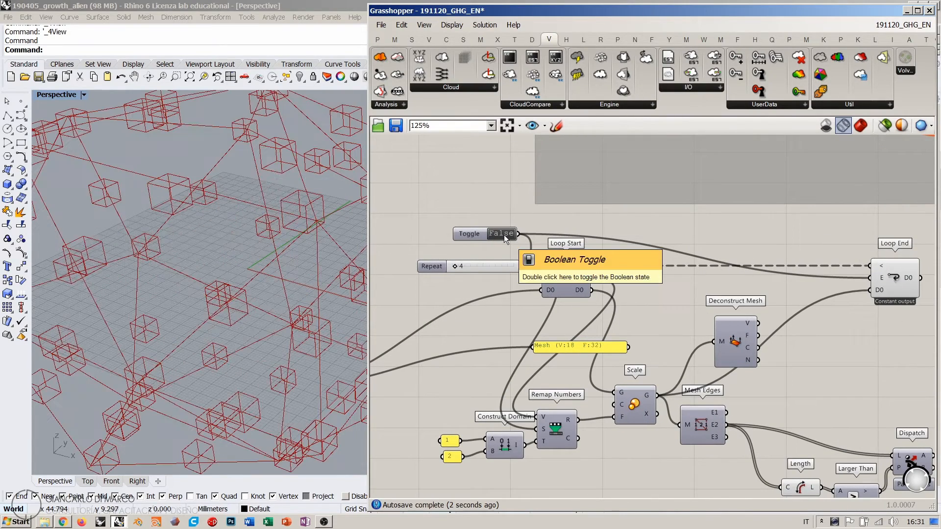
pyautogui.scroll(-4, 234, 262)
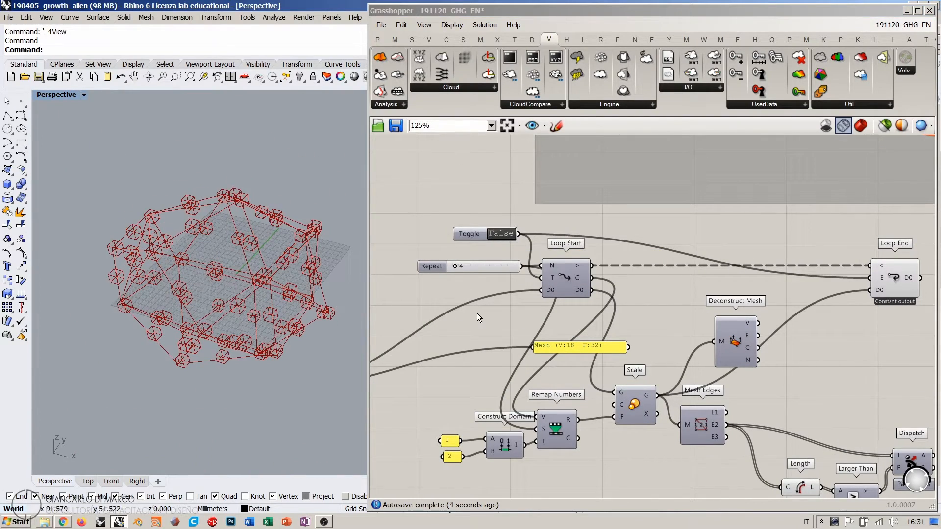
pyautogui.moveTo(478, 313); pyautogui.dragTo(482, 297, button='right')
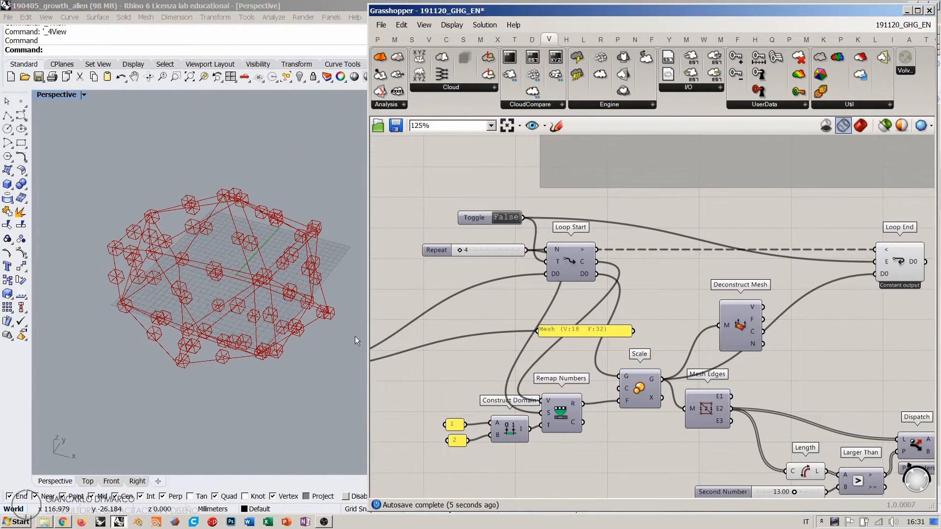
# Step: Set the Second Number slider feeding Larger Than to 10.84
pyautogui.click(455, 442)
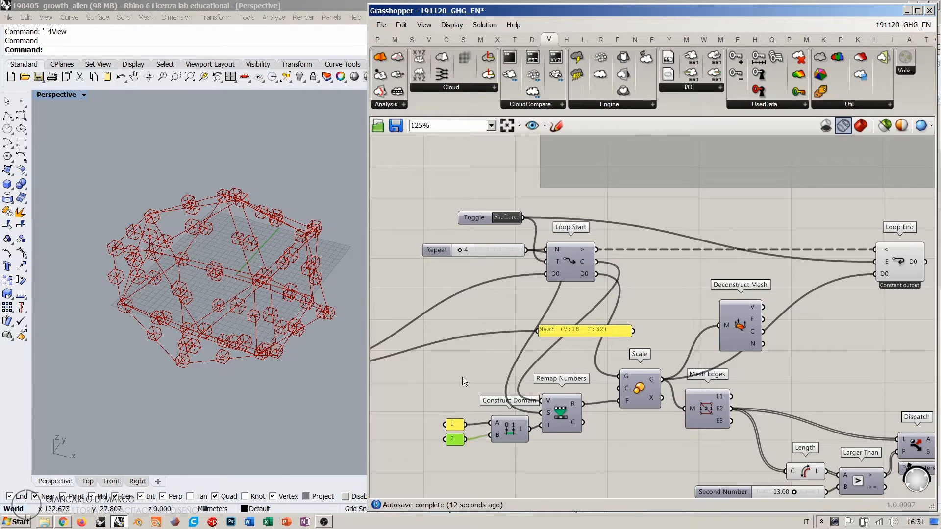
pyautogui.scroll(4, 498, 364)
pyautogui.scroll(-2, 494, 367)
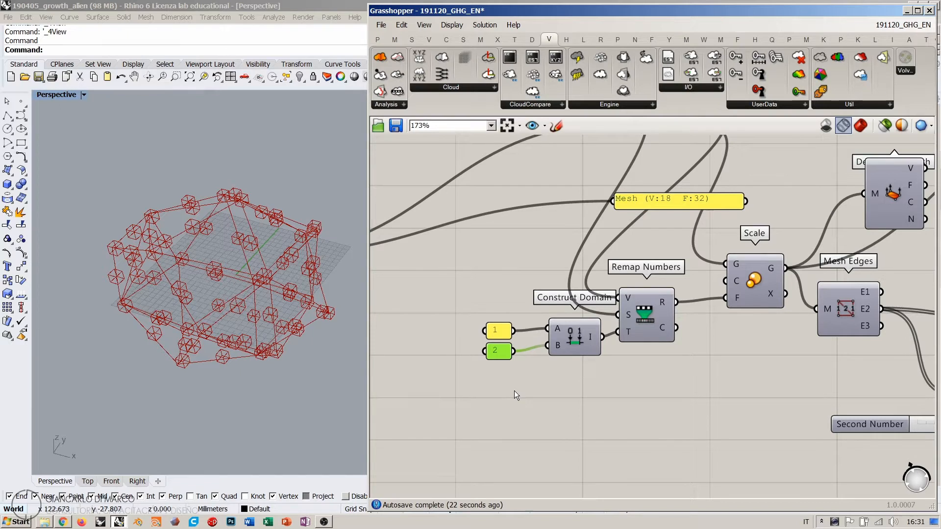
pyautogui.scroll(-3, 434, 355)
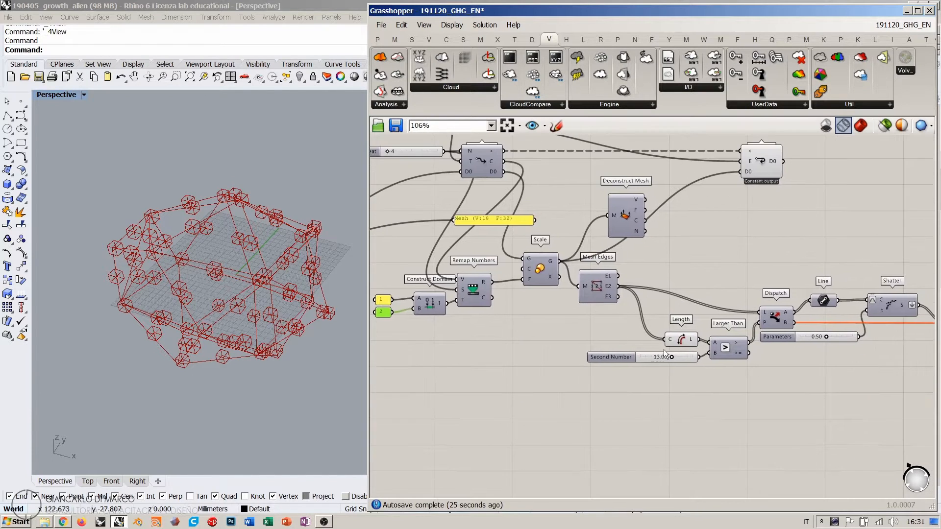
pyautogui.scroll(3, 664, 349)
pyautogui.moveTo(667, 359); pyautogui.dragTo(645, 359)
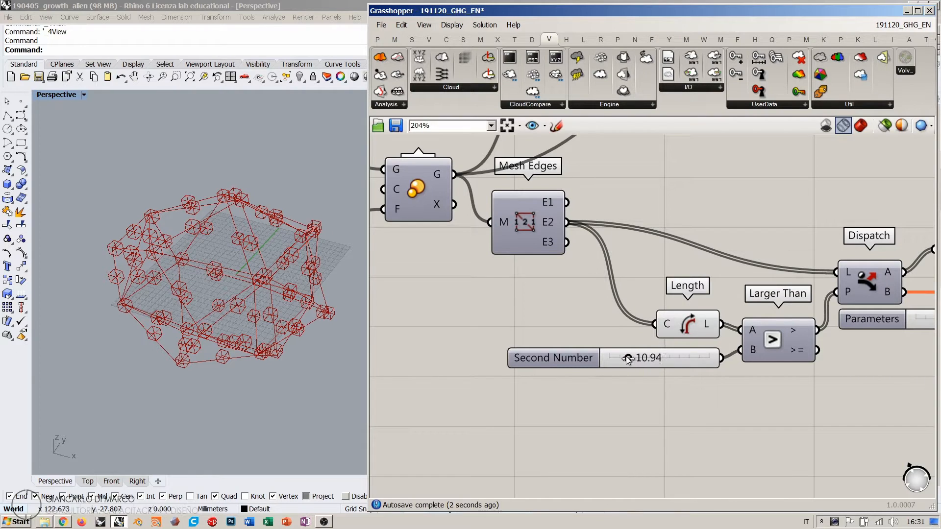
pyautogui.scroll(-3, 640, 397)
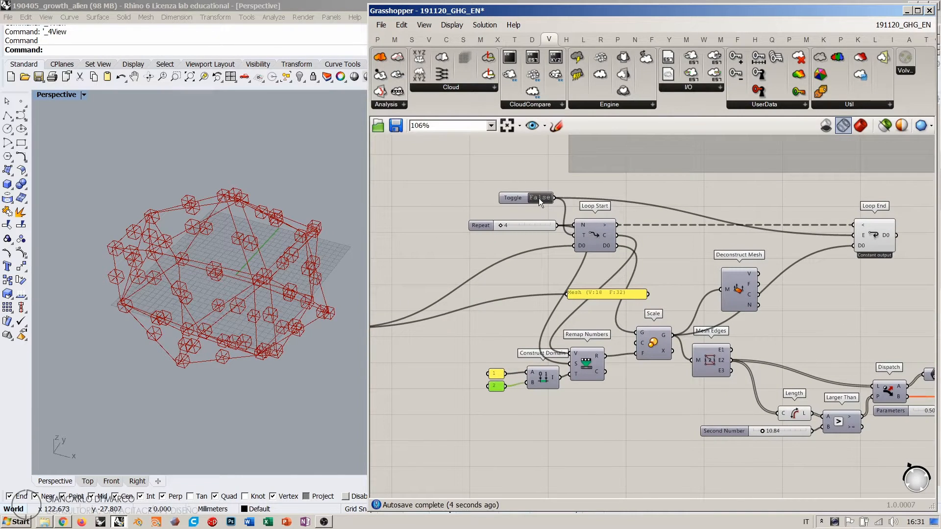
# Step: Restart the loop with the Repeat slider set to 2
pyautogui.click(539, 198)
pyautogui.click(539, 198)
pyautogui.moveTo(498, 226); pyautogui.dragTo(498, 226)
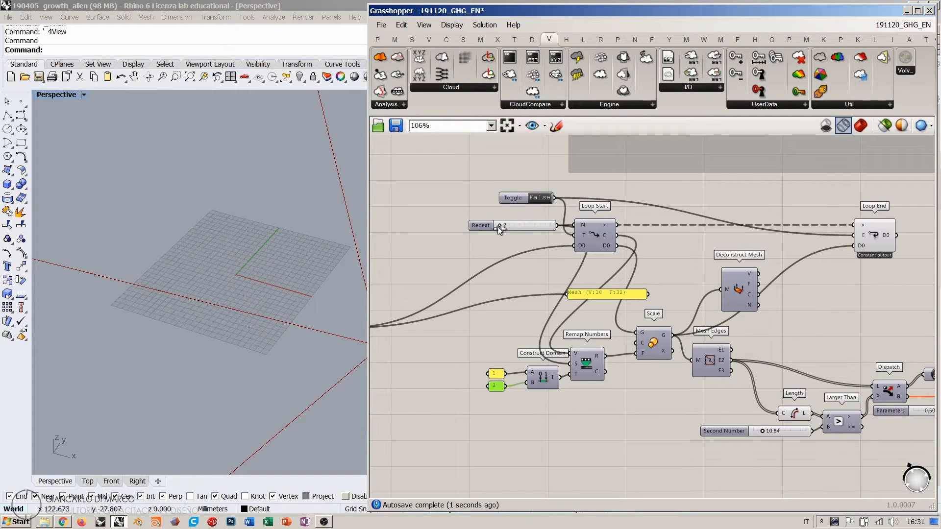
pyautogui.click(538, 198)
# Step: Sketch concentric circles with the underlined note "1.1 — 1.2" on the canvas below Remap Numbers, and discard the sketch
pyautogui.scroll(3, 513, 344)
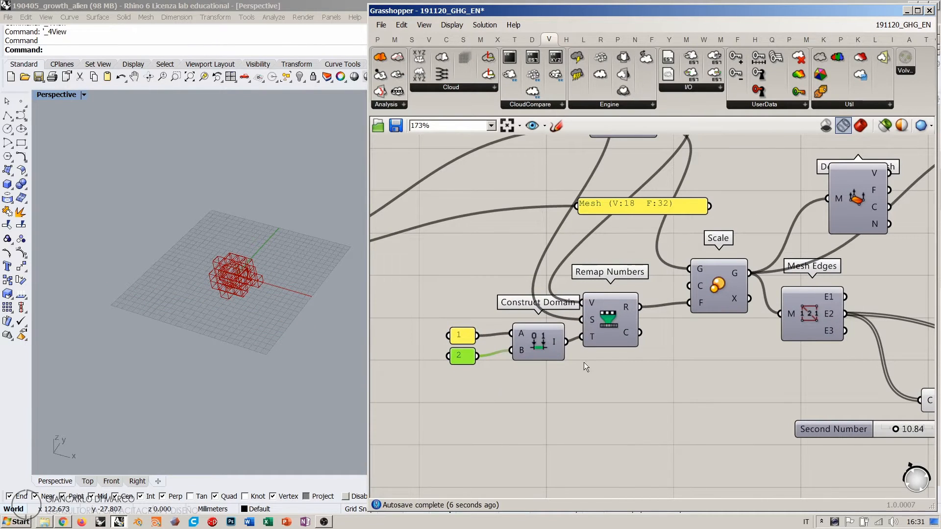
pyautogui.scroll(-2, 563, 347)
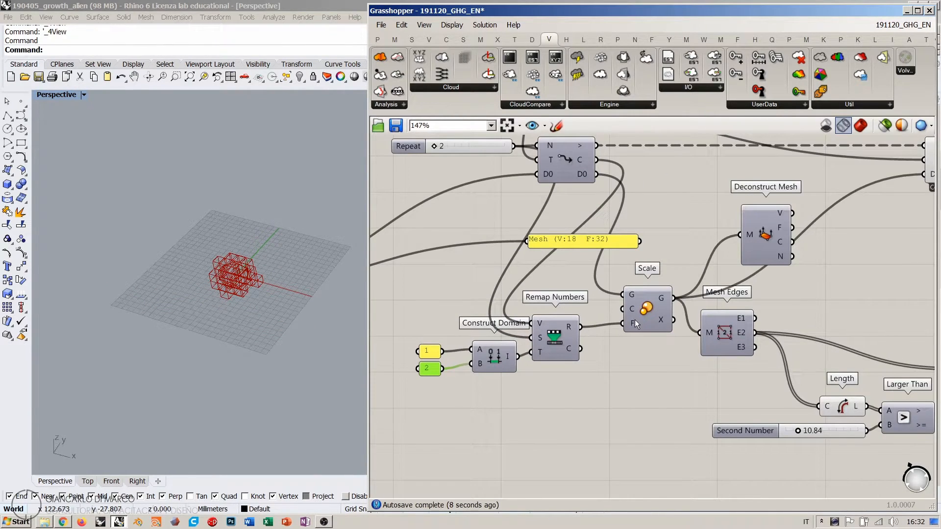
pyautogui.moveTo(676, 316); pyautogui.dragTo(633, 329, button='right')
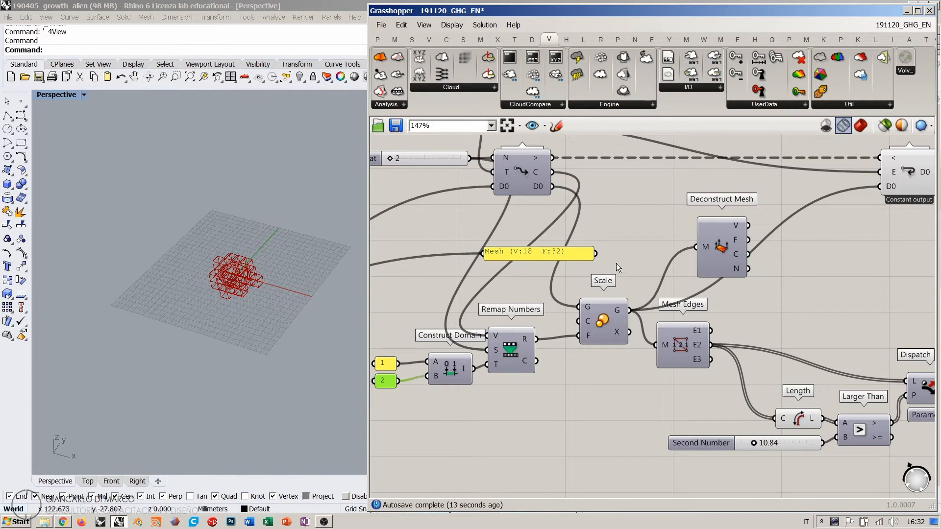
pyautogui.moveTo(623, 251); pyautogui.dragTo(606, 170, button='right')
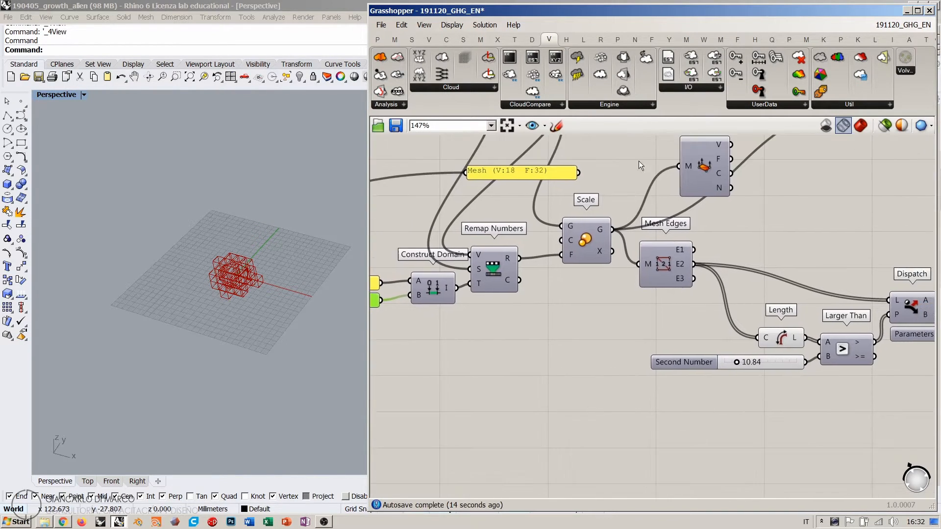
pyautogui.click(555, 126)
pyautogui.moveTo(463, 385)
pyautogui.mouseDown()
pyautogui.moveTo(448, 392)
pyautogui.moveTo(468, 396)
pyautogui.moveTo(456, 398)
pyautogui.moveTo(462, 375)
pyautogui.moveTo(431, 382)
pyautogui.moveTo(473, 412)
pyautogui.moveTo(472, 379)
pyautogui.mouseUp()
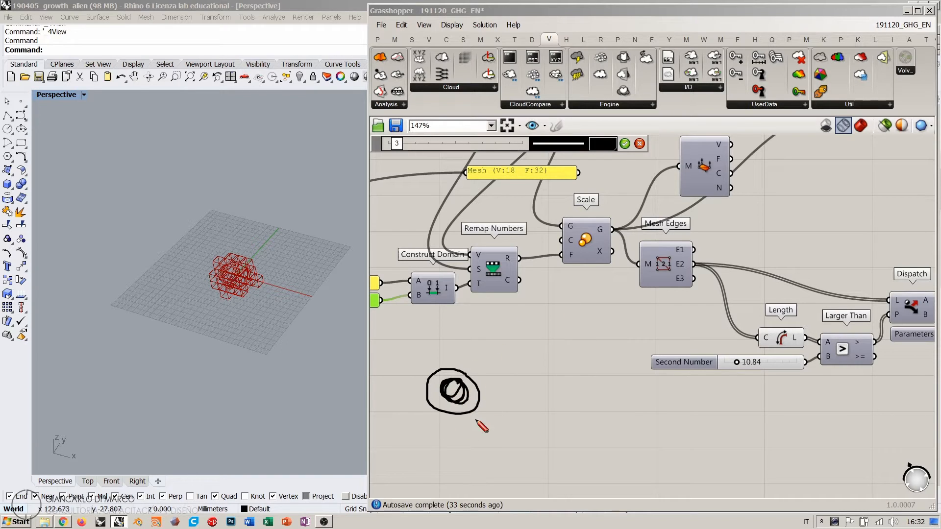
pyautogui.moveTo(443, 432)
pyautogui.mouseDown()
pyautogui.moveTo(437, 443)
pyautogui.moveTo(468, 442)
pyautogui.mouseUp()
pyautogui.click(452, 442)
pyautogui.moveTo(478, 388)
pyautogui.mouseDown()
pyautogui.moveTo(457, 371)
pyautogui.moveTo(431, 398)
pyautogui.moveTo(468, 413)
pyautogui.moveTo(476, 389)
pyautogui.moveTo(448, 414)
pyautogui.mouseUp()
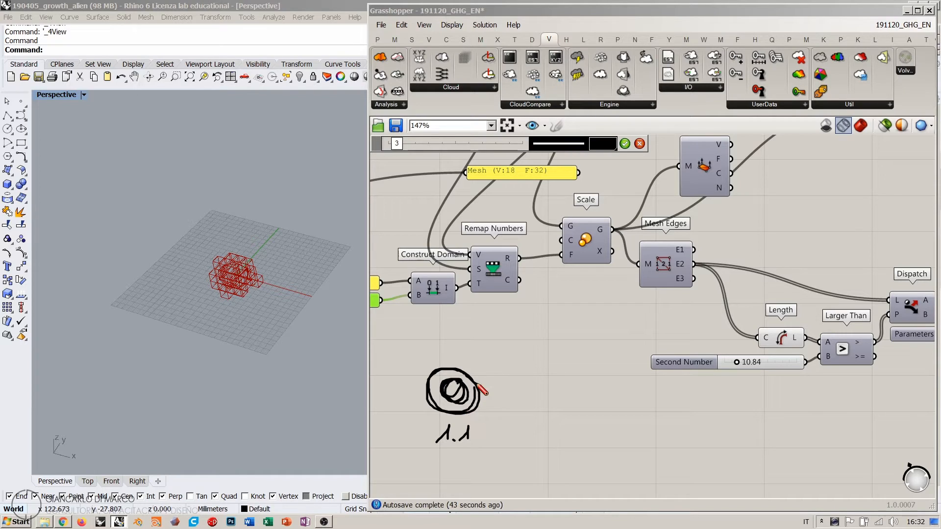
pyautogui.moveTo(483, 437); pyautogui.dragTo(510, 437)
pyautogui.moveTo(518, 443); pyautogui.dragTo(565, 442)
pyautogui.click(538, 441)
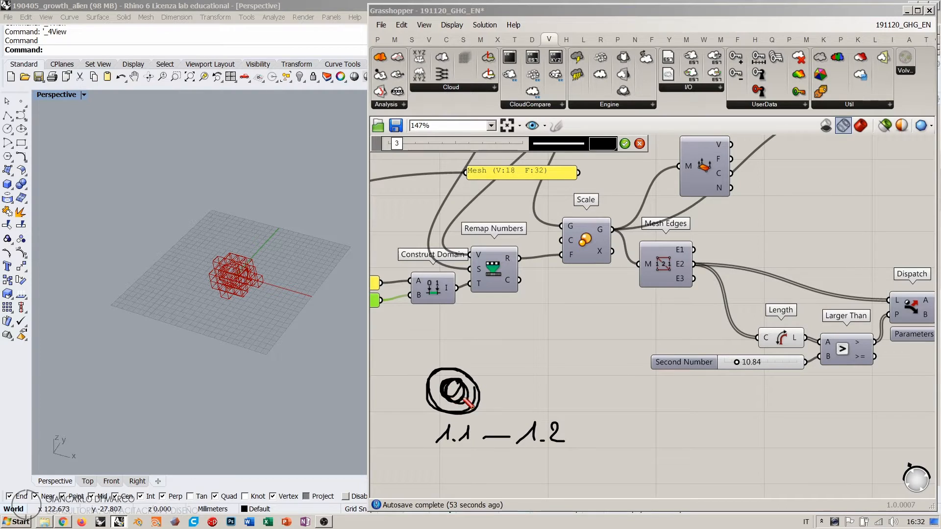
pyautogui.moveTo(480, 406)
pyautogui.mouseDown()
pyautogui.moveTo(486, 395)
pyautogui.moveTo(429, 398)
pyautogui.moveTo(459, 414)
pyautogui.moveTo(477, 384)
pyautogui.mouseUp()
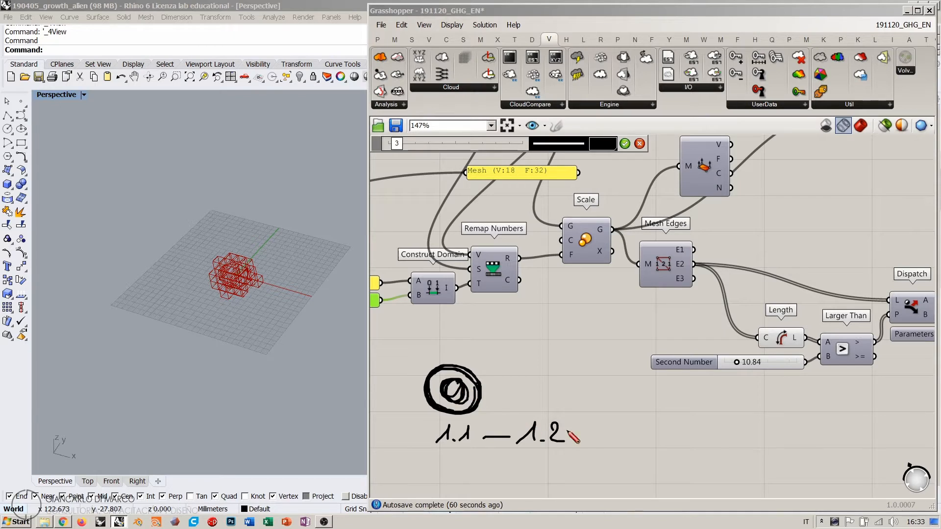
pyautogui.moveTo(437, 456); pyautogui.dragTo(582, 451)
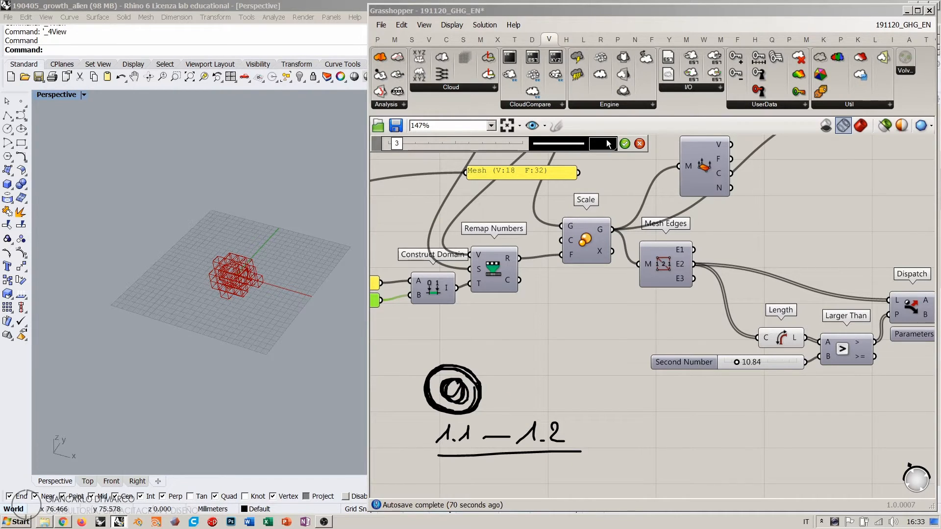
pyautogui.click(640, 143)
# Step: Connect the Mesh parameter's output to Scale's G input, replacing the wire from Loop Start's D0
pyautogui.scroll(-4, 571, 271)
pyautogui.click(606, 364)
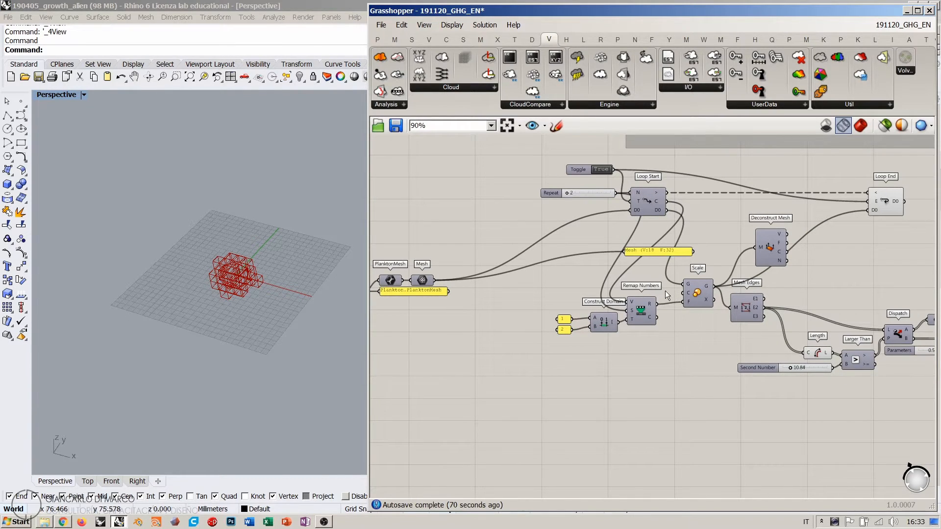
pyautogui.scroll(2, 686, 251)
pyautogui.moveTo(677, 263); pyautogui.dragTo(684, 276, button='right')
pyautogui.scroll(-2, 682, 276)
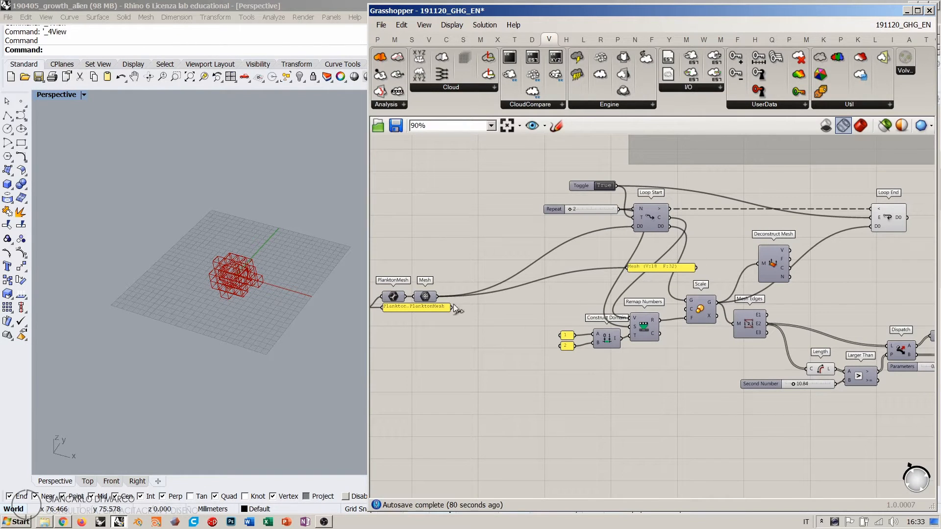
pyautogui.moveTo(437, 296); pyautogui.dragTo(691, 304)
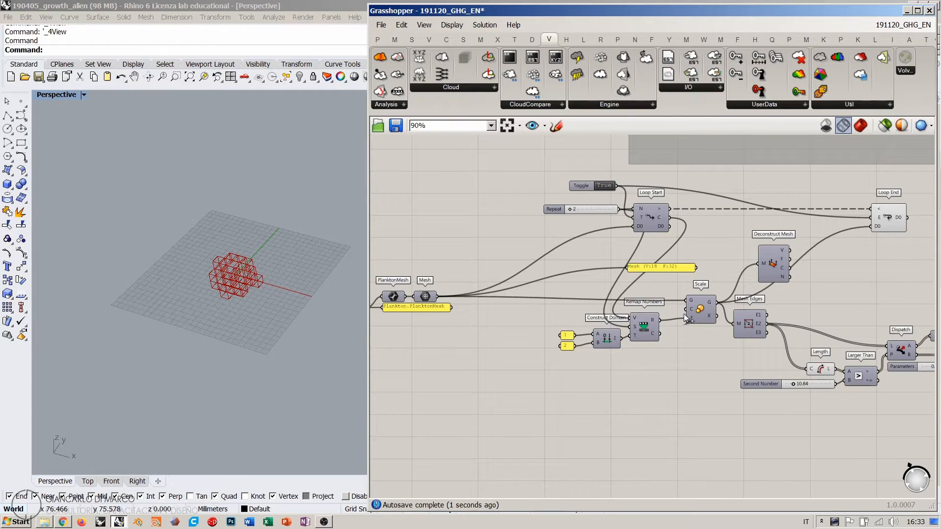
pyautogui.moveTo(693, 317)
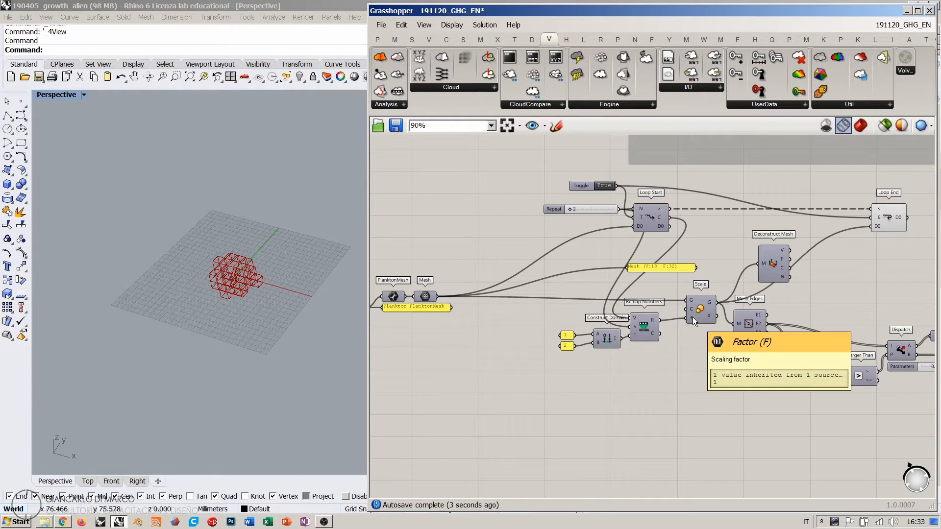
# Step: Connect Loop Start's D0 output directly to Loop End's D0 input, replacing the wire from Scale
pyautogui.moveTo(720, 245); pyautogui.dragTo(649, 242, button='right')
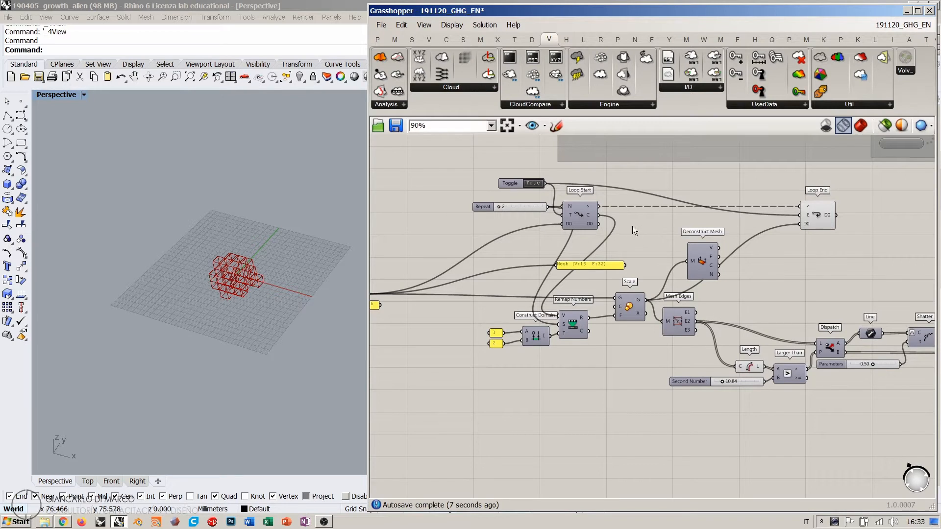
pyautogui.moveTo(599, 223); pyautogui.dragTo(689, 221)
pyautogui.moveTo(601, 224); pyautogui.dragTo(801, 224)
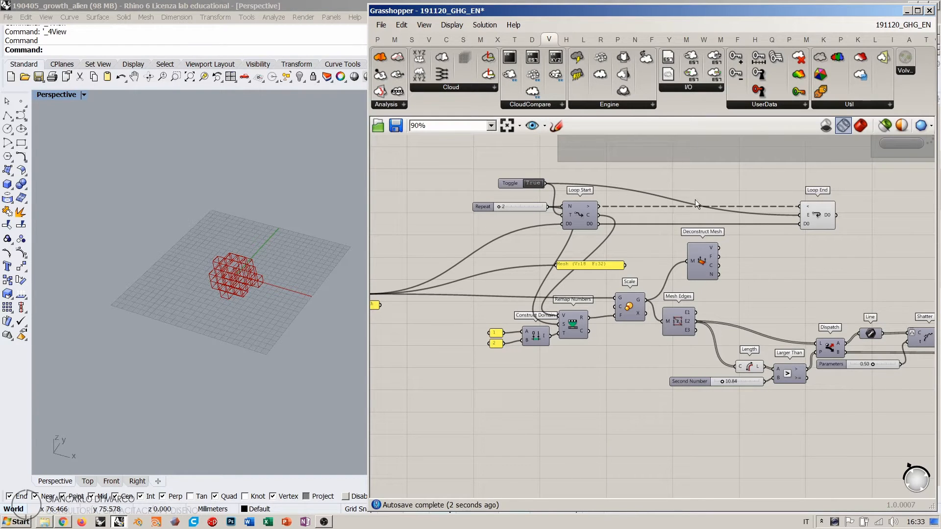
# Step: Set the loop's Boolean Toggle to False to run it, and examine the voxel growth in the Perspective viewport
pyautogui.click(533, 184)
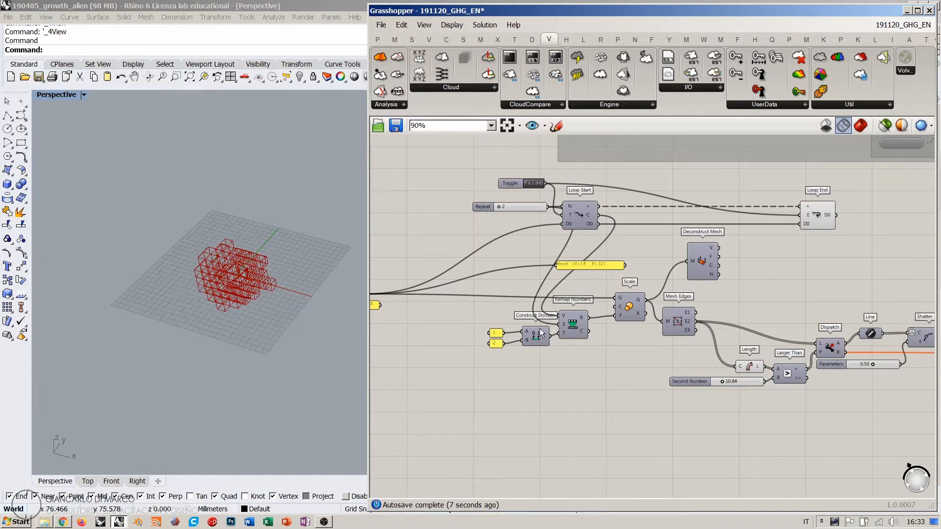
pyautogui.scroll(5, 235, 294)
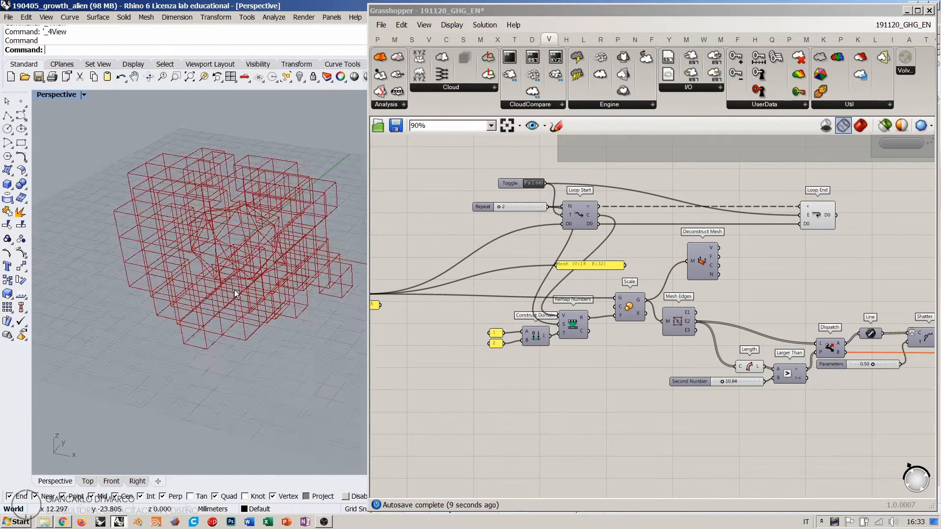
pyautogui.moveTo(235, 294); pyautogui.dragTo(282, 277, button='right')
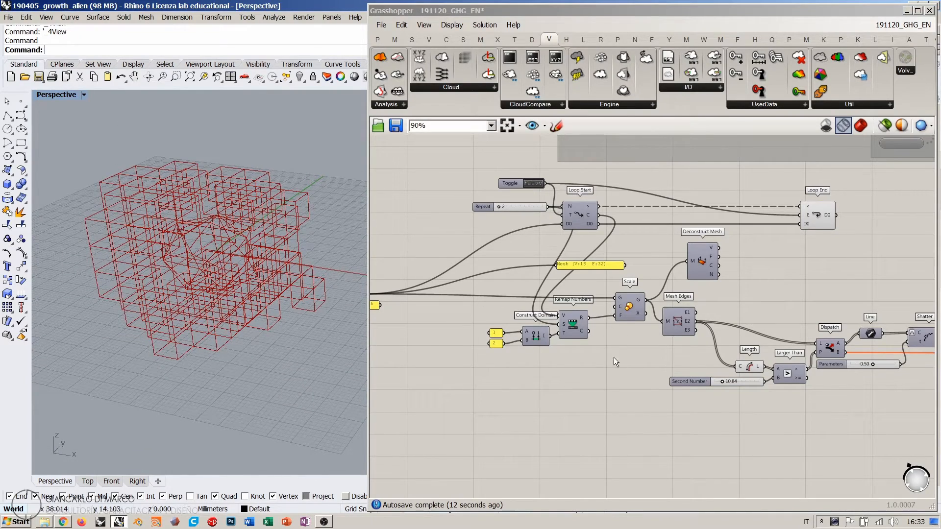
# Step: Move Loop End beside Loop Start and group both with the Toggle and the Repeat slider
pyautogui.moveTo(816, 217); pyautogui.dragTo(639, 219)
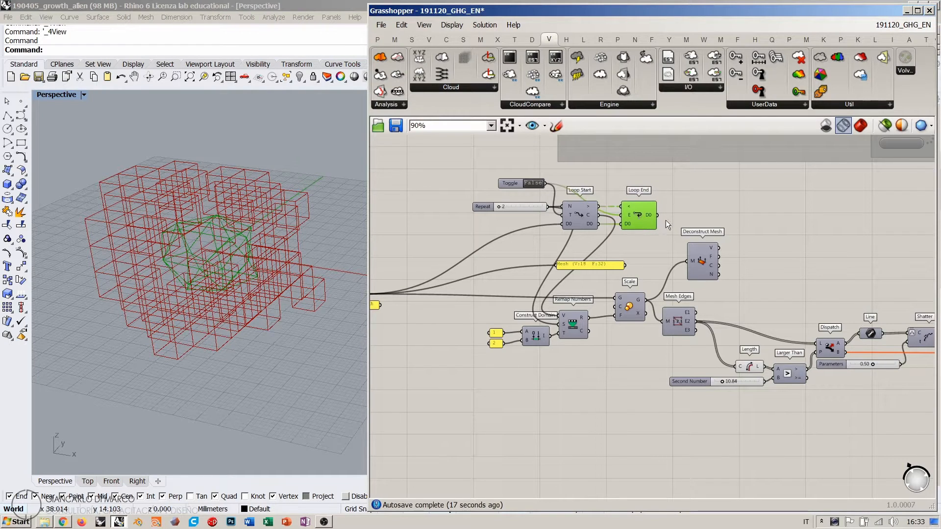
pyautogui.moveTo(656, 175); pyautogui.dragTo(483, 238)
pyautogui.hotkey('ctrl', 'g')
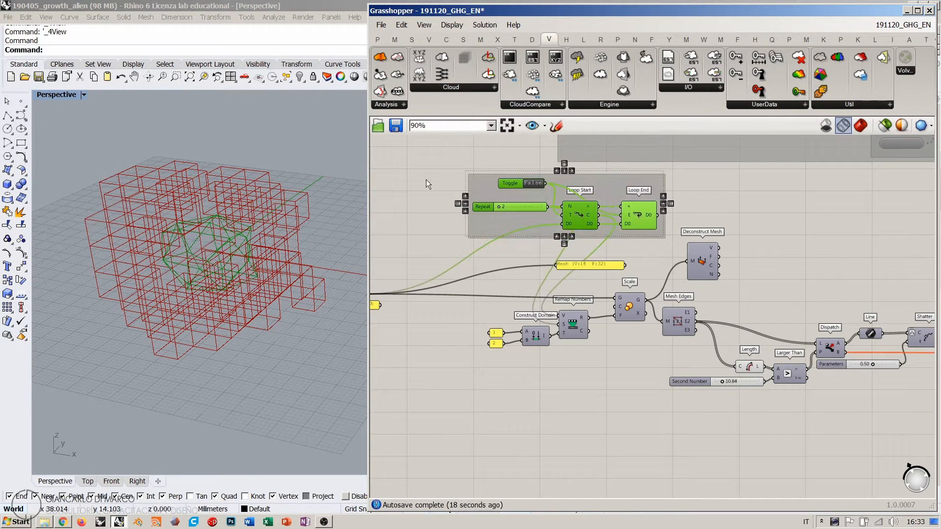
pyautogui.click(426, 179)
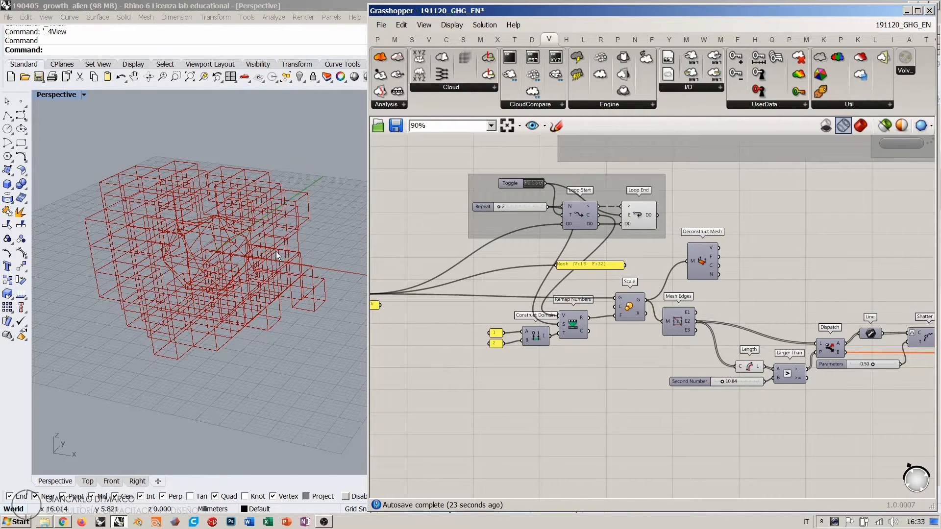
# Step: Turn off the viewport preview of the Loop End component
pyautogui.click(639, 215)
pyautogui.hotkey('ctrl', 'q')
pyautogui.click(741, 206)
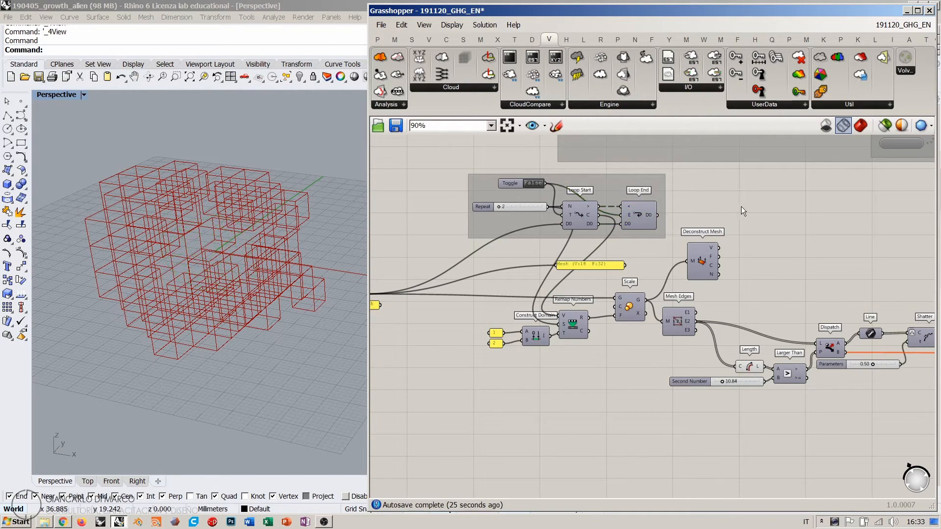
# Step: Set the Second Number slider feeding Larger Than to 10.20 and restart the loop with the Boolean Toggle
pyautogui.moveTo(681, 371); pyautogui.dragTo(678, 333, button='right')
pyautogui.scroll(2, 684, 339)
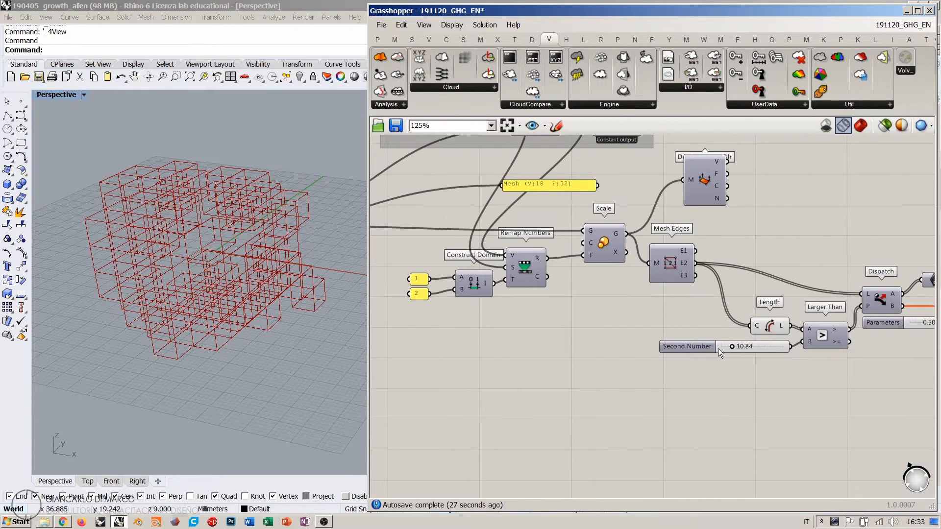
pyautogui.moveTo(732, 347); pyautogui.dragTo(724, 346)
pyautogui.moveTo(534, 281); pyautogui.dragTo(611, 350, button='right')
pyautogui.doubleClick(541, 141)
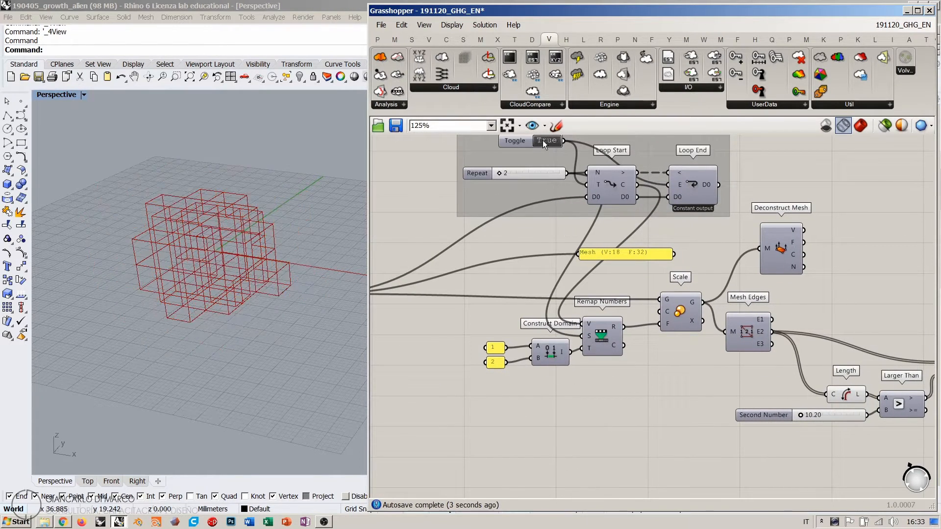
# Step: Examine the voxel geometry in the Perspective viewport and the definition from the loop group through removeDuplicatePts to Voxel Colored
pyautogui.moveTo(741, 358); pyautogui.dragTo(516, 312, button='right')
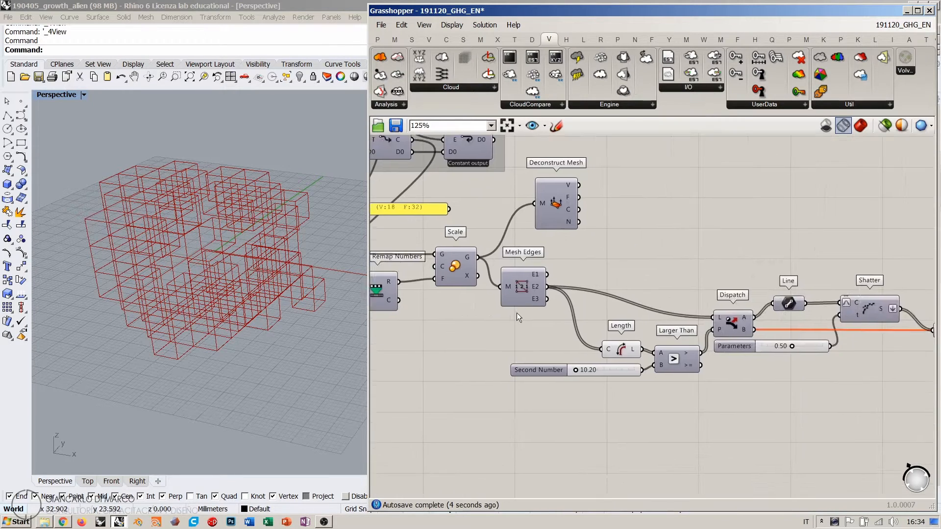
pyautogui.scroll(-2, 516, 313)
pyautogui.moveTo(742, 315); pyautogui.dragTo(679, 309, button='right')
pyautogui.scroll(-2, 664, 262)
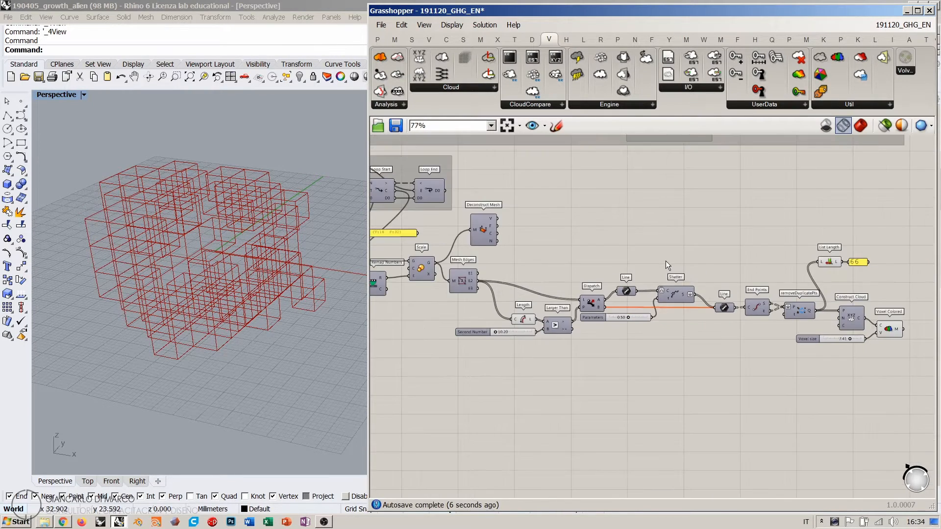
pyautogui.moveTo(828, 274); pyautogui.dragTo(771, 275, button='right')
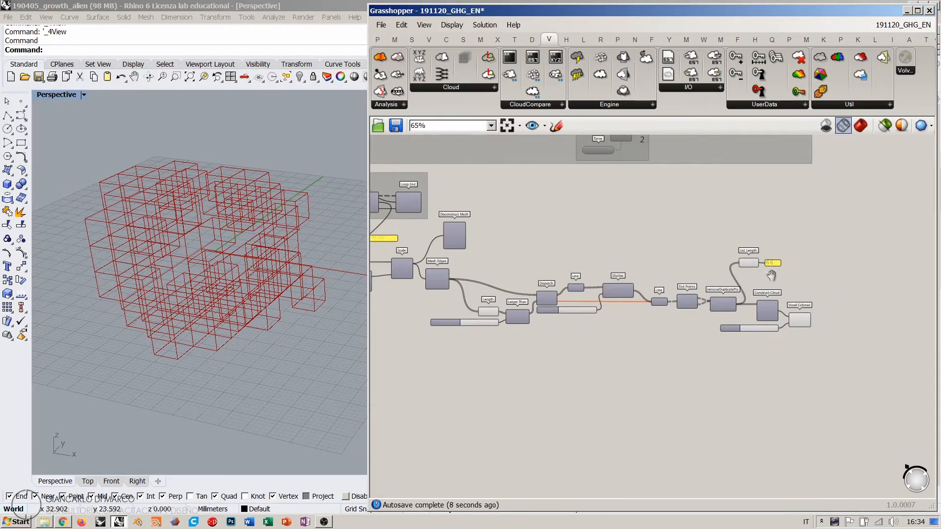
pyautogui.moveTo(232, 305); pyautogui.dragTo(236, 327, button='right')
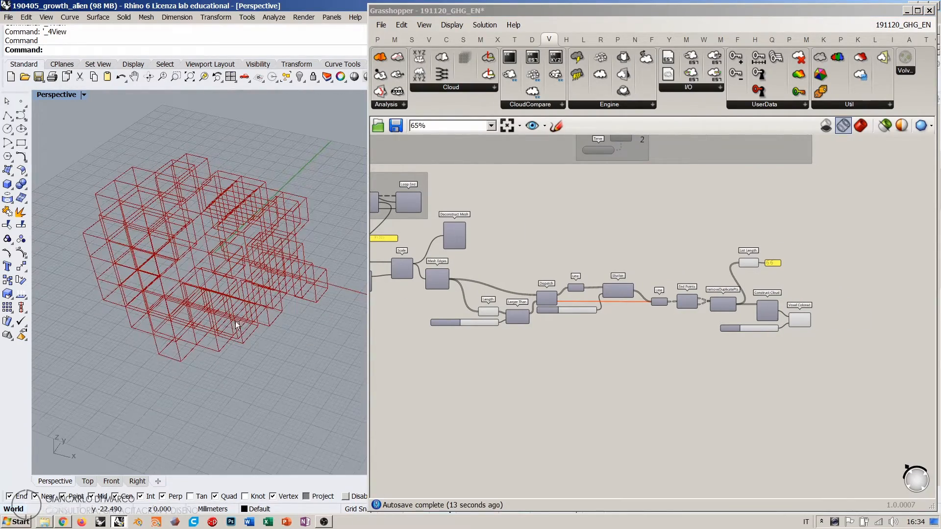
pyautogui.moveTo(588, 362); pyautogui.dragTo(617, 357, button='right')
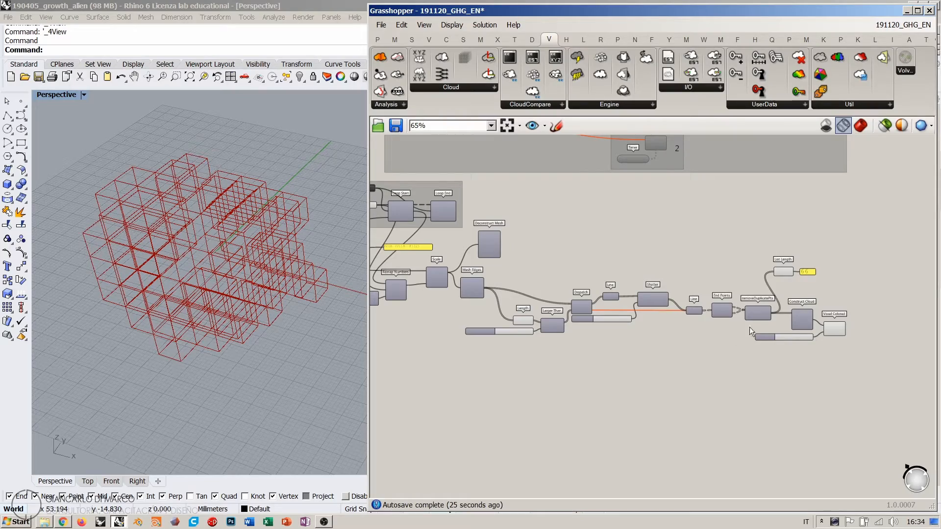
pyautogui.moveTo(243, 290); pyautogui.dragTo(254, 265, button='right')
pyautogui.moveTo(543, 283); pyautogui.dragTo(661, 250, button='right')
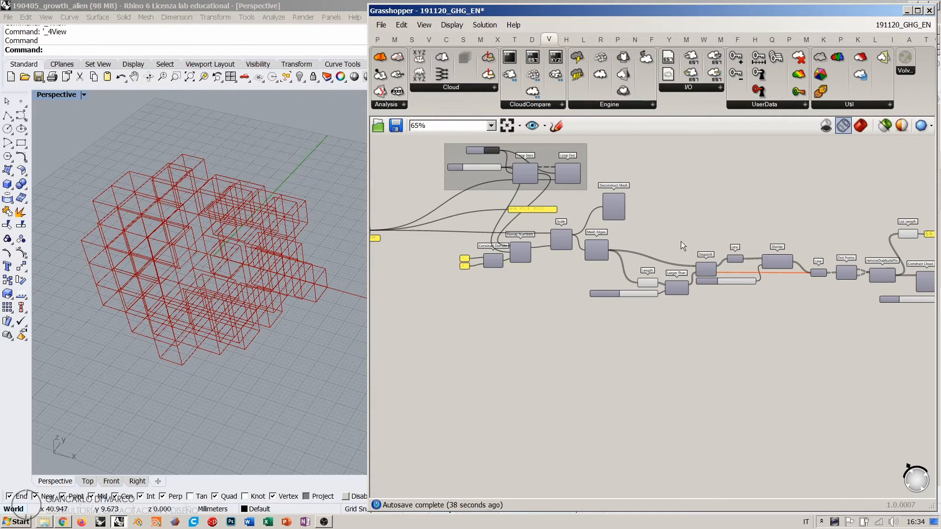
pyautogui.moveTo(681, 241); pyautogui.dragTo(671, 309, button='right')
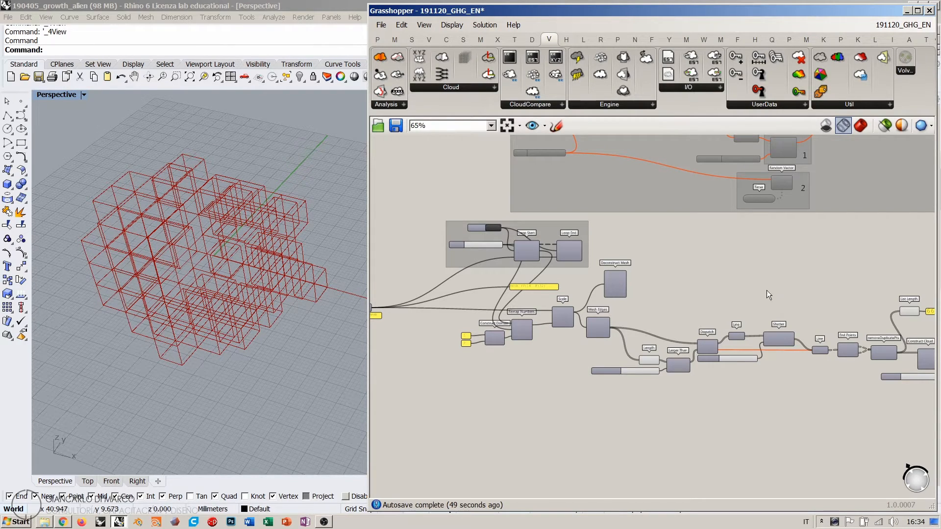
pyautogui.scroll(5, 767, 290)
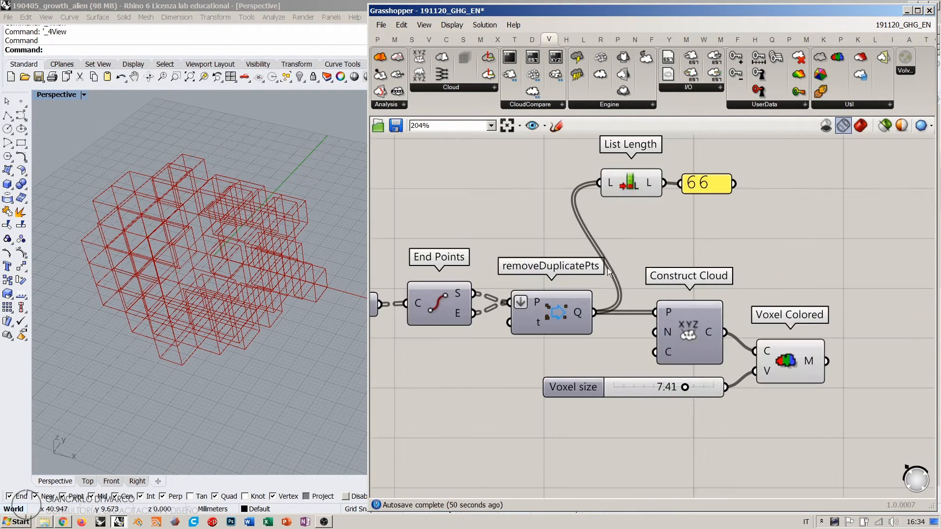
# Step: Move the Voxel Colored component and the Voxel size slider slightly to tidy the layout around Construct Cloud
pyautogui.moveTo(851, 428); pyautogui.dragTo(647, 266)
pyautogui.click(790, 236)
pyautogui.moveTo(785, 362); pyautogui.dragTo(778, 363)
pyautogui.click(760, 252)
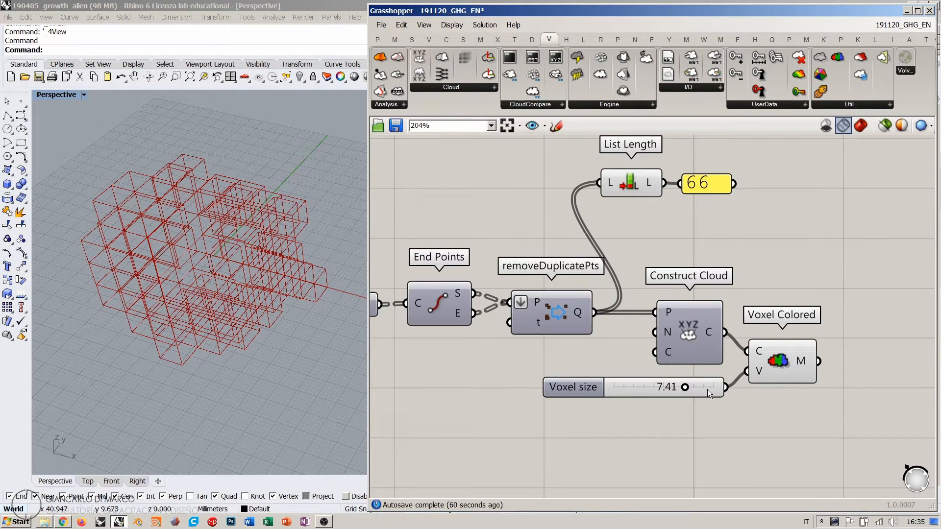
pyautogui.moveTo(707, 389); pyautogui.dragTo(705, 389)
pyautogui.click(722, 427)
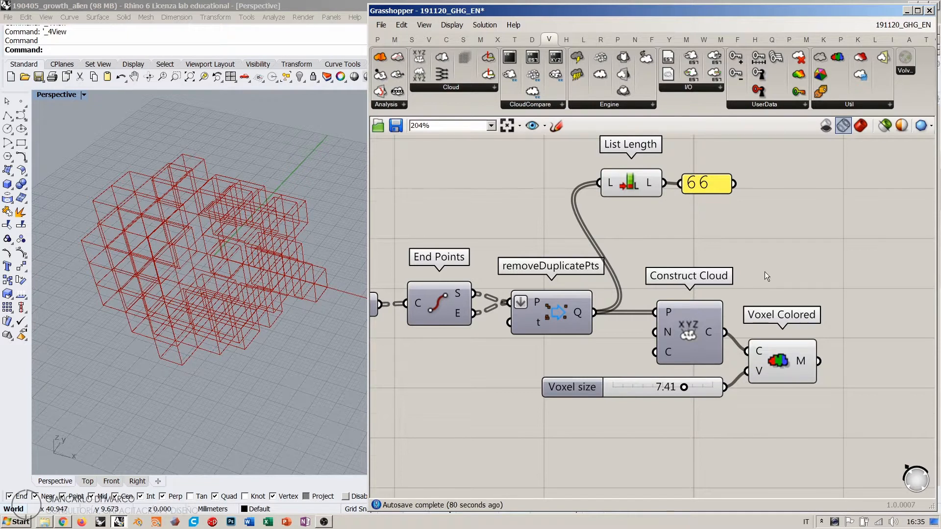
# Step: Move the List Length component and its panel closer to the removeDuplicatePts component
pyautogui.scroll(-5, 800, 313)
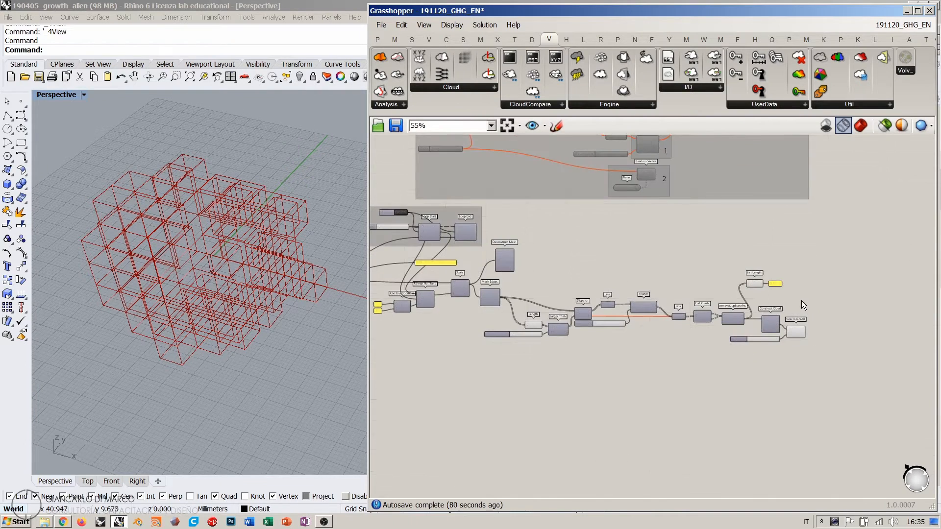
pyautogui.scroll(-1, 802, 301)
pyautogui.moveTo(566, 295); pyautogui.dragTo(688, 287, button='right')
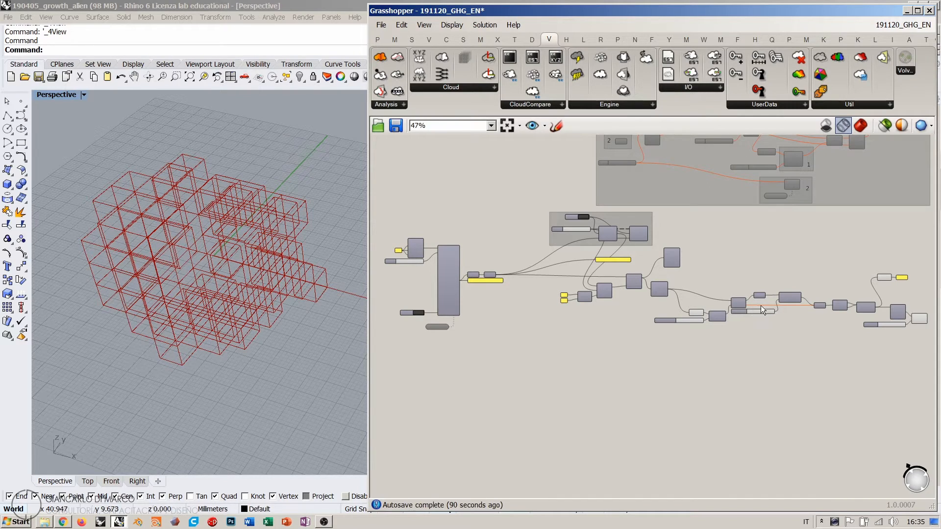
pyautogui.moveTo(761, 305); pyautogui.dragTo(701, 303, button='right')
pyautogui.moveTo(882, 345); pyautogui.dragTo(814, 314)
pyautogui.moveTo(861, 287); pyautogui.dragTo(832, 293)
pyautogui.click(819, 275)
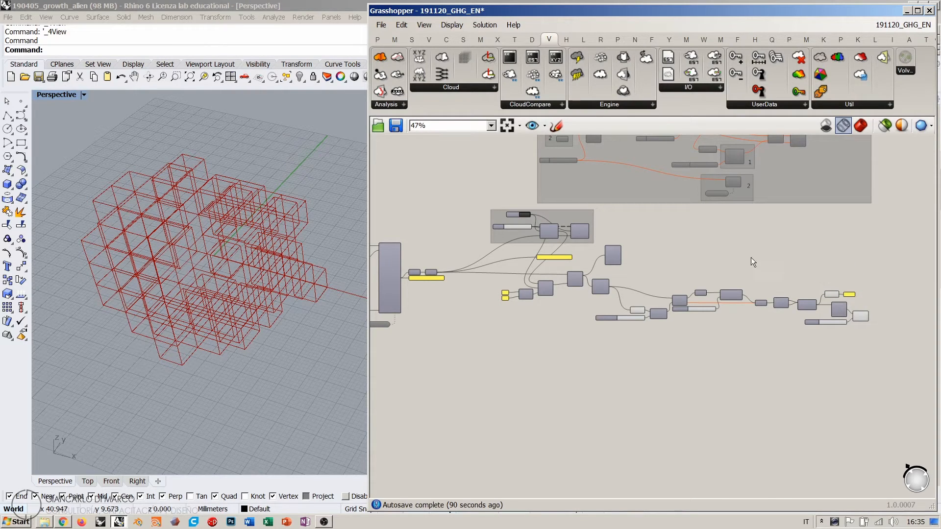
# Step: Move the Loop Start and Loop End group nearer to the Mesh container, ahead of Remap Numbers
pyautogui.moveTo(226, 300); pyautogui.dragTo(231, 272, button='right')
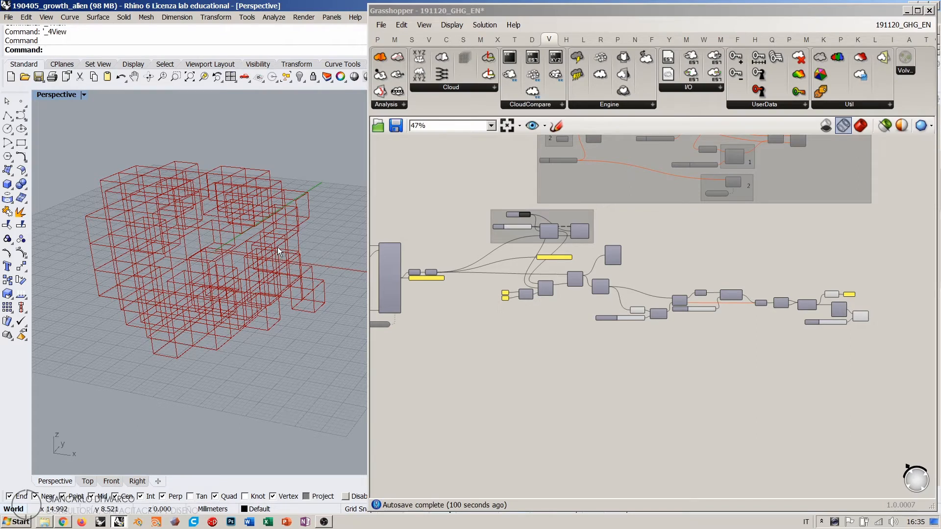
pyautogui.moveTo(255, 229); pyautogui.dragTo(243, 249, button='right')
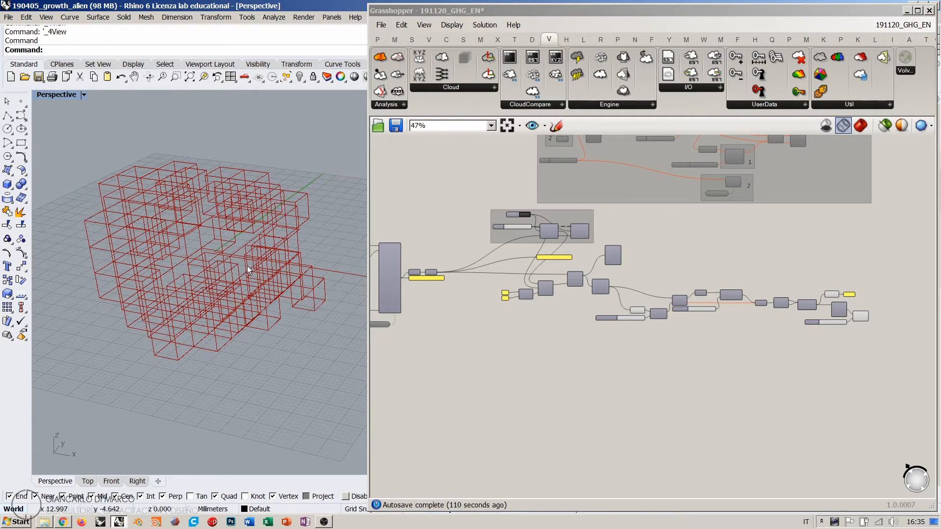
pyautogui.moveTo(247, 265); pyautogui.dragTo(290, 214, button='right')
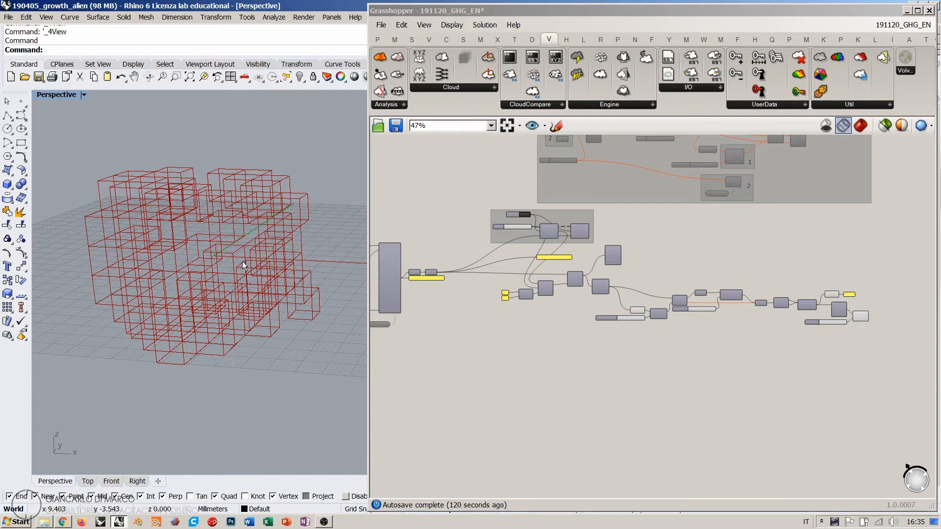
pyautogui.scroll(-2, 697, 294)
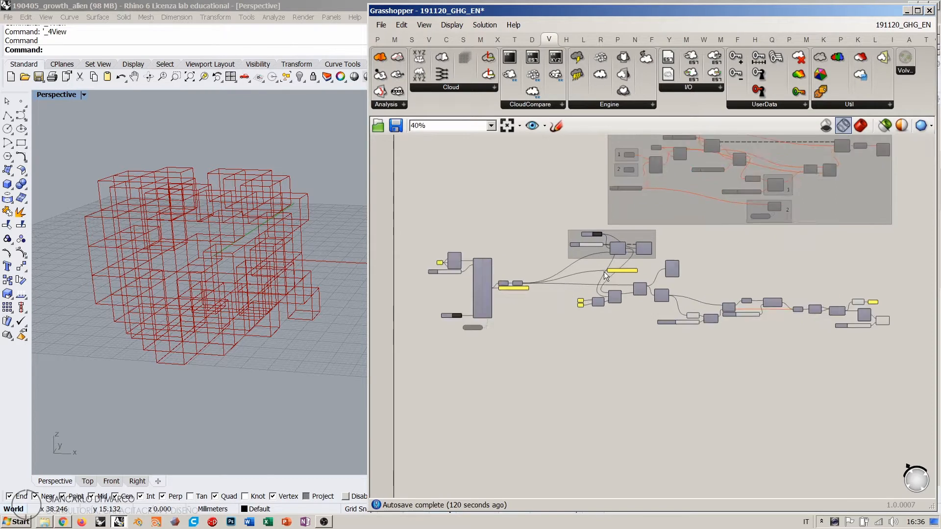
pyautogui.scroll(3, 604, 271)
pyautogui.moveTo(652, 224); pyautogui.dragTo(552, 234)
pyautogui.click(640, 242)
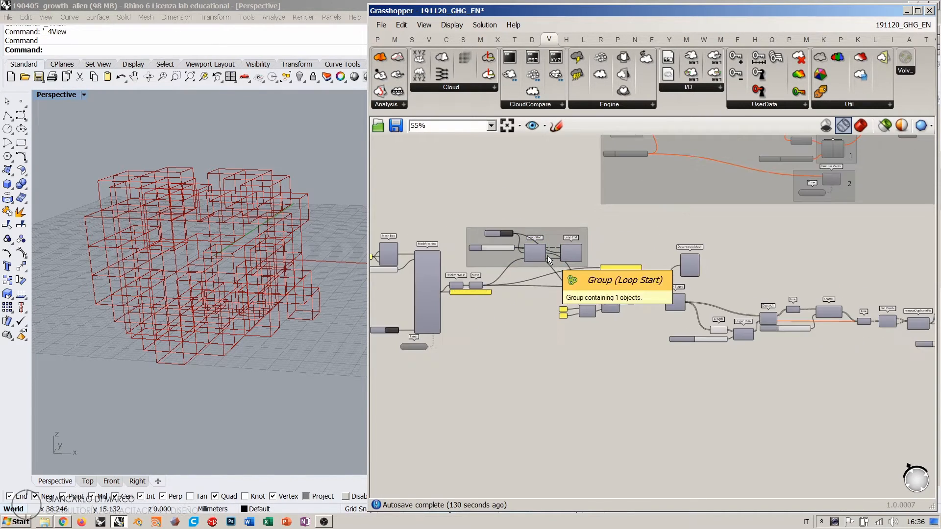
pyautogui.scroll(-2, 554, 258)
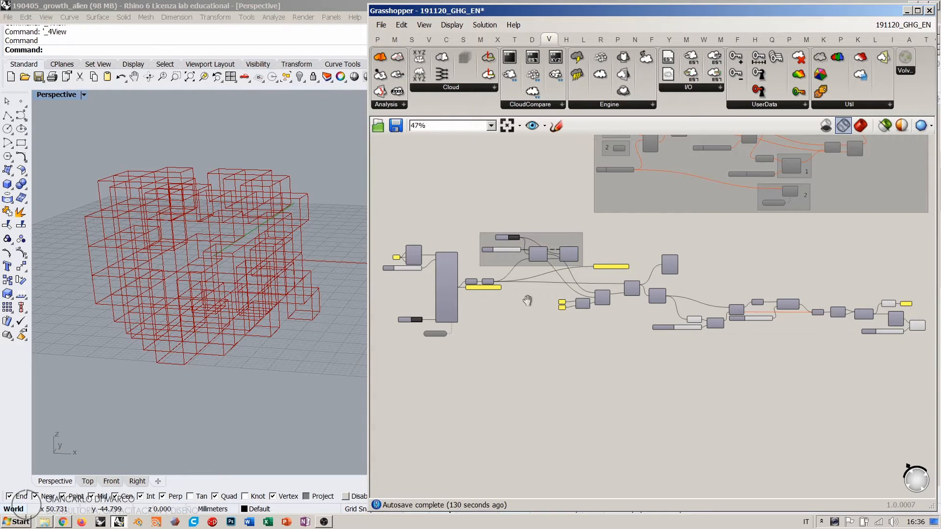
# Step: Duplicate the MeshMachine setup, from Mesh Box to the Mesh container with its toggle and Timer, below the original definition
pyautogui.moveTo(528, 300); pyautogui.dragTo(689, 321, button='right')
pyautogui.scroll(6, 610, 299)
pyautogui.scroll(-2, 678, 371)
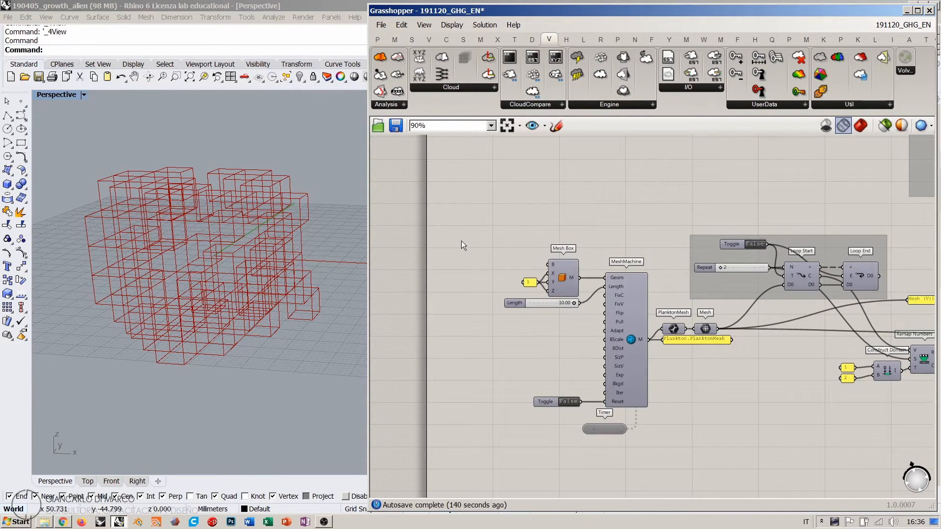
pyautogui.moveTo(459, 239); pyautogui.dragTo(727, 470)
pyautogui.moveTo(722, 359); pyautogui.dragTo(685, 330, button='right')
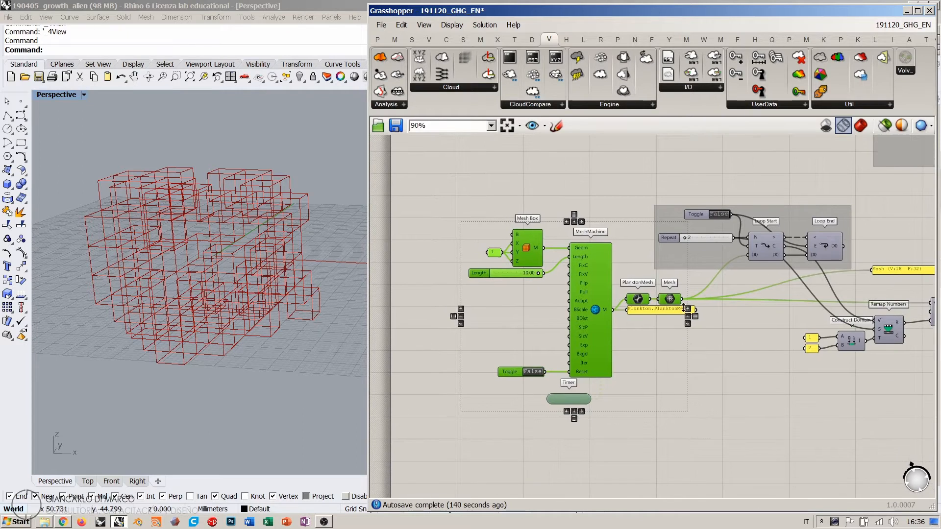
pyautogui.keyDown('shift'); pyautogui.click(645, 311); pyautogui.keyUp('shift')
pyautogui.moveTo(608, 252); pyautogui.dragTo(548, 211, button='right')
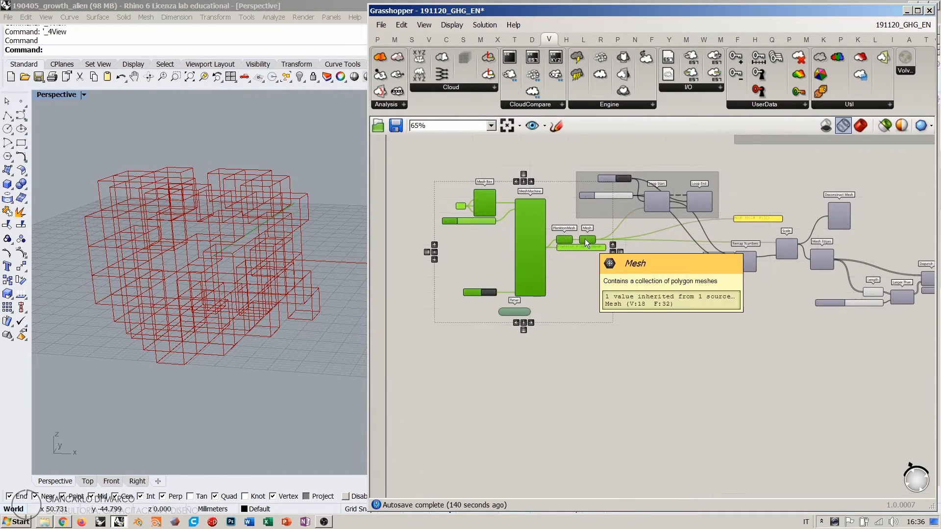
pyautogui.keyDown('alt'); pyautogui.moveTo(526, 256); pyautogui.dragTo(514, 429); pyautogui.keyUp('alt')
# Step: Group the whole original voxel definition and disable its components
pyautogui.scroll(-4, 483, 311)
pyautogui.moveTo(781, 242); pyautogui.dragTo(432, 314)
pyautogui.hotkey('ctrl', 'g')
pyautogui.click(543, 327)
pyautogui.scroll(5, 519, 289)
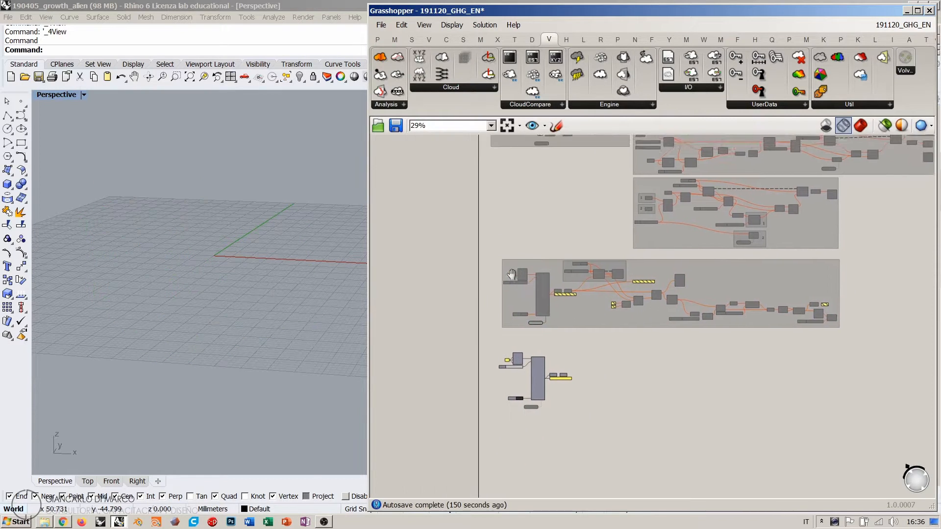
pyautogui.click(483, 251)
pyautogui.click(487, 224)
# Step: Turn on the preview of the Mesh container in the duplicated MeshMachine setup
pyautogui.moveTo(551, 367); pyautogui.dragTo(505, 189, button='right')
pyautogui.scroll(-2, 507, 196)
pyautogui.scroll(4, 535, 326)
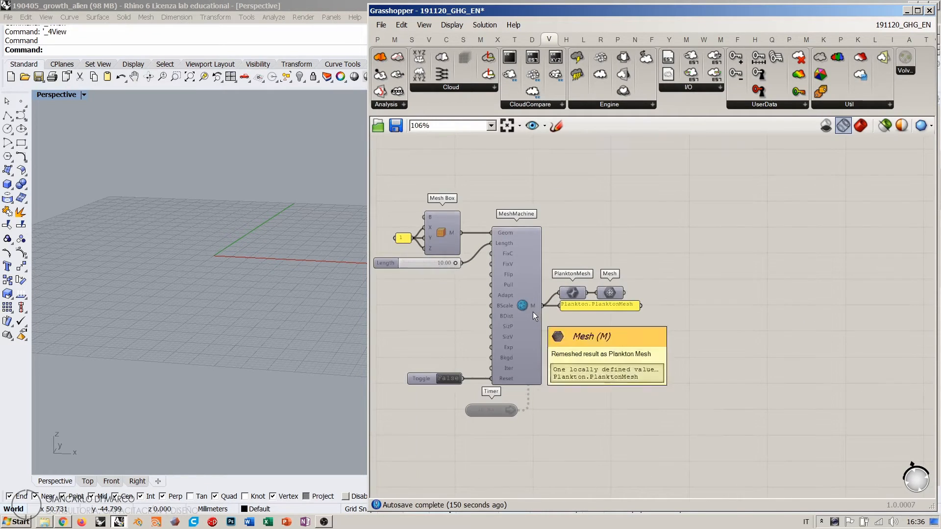
pyautogui.click(607, 293)
pyautogui.click(694, 304)
pyautogui.scroll(3, 436, 448)
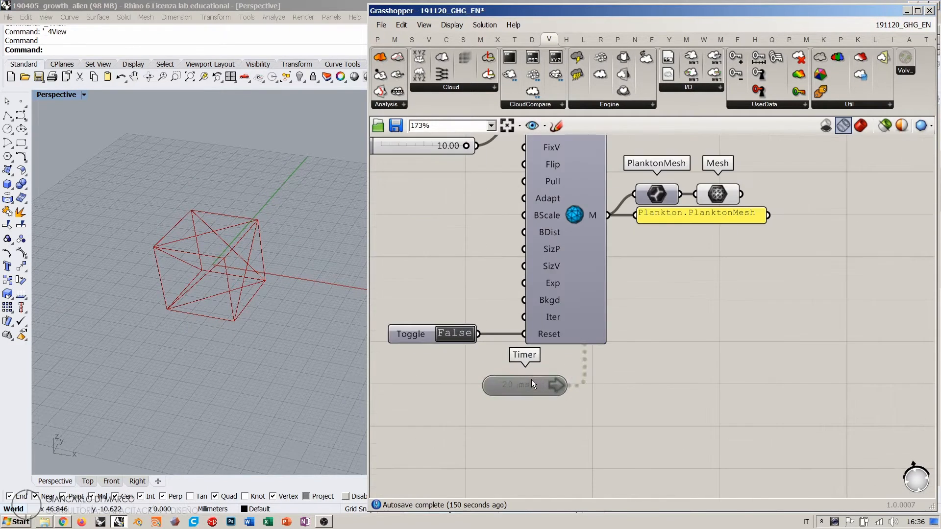
# Step: Run the 20 ms Timer briefly to remesh the box, and stop it again
pyautogui.doubleClick(531, 381)
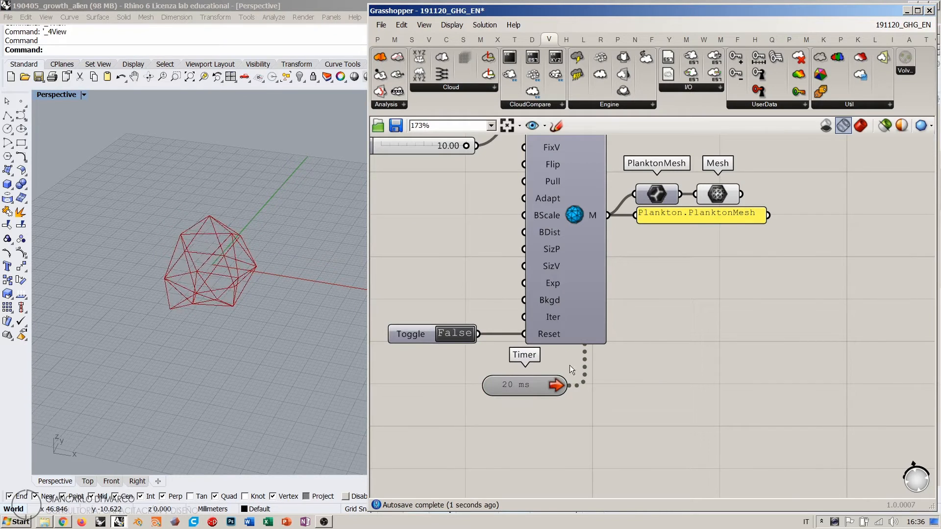
pyautogui.doubleClick(521, 387)
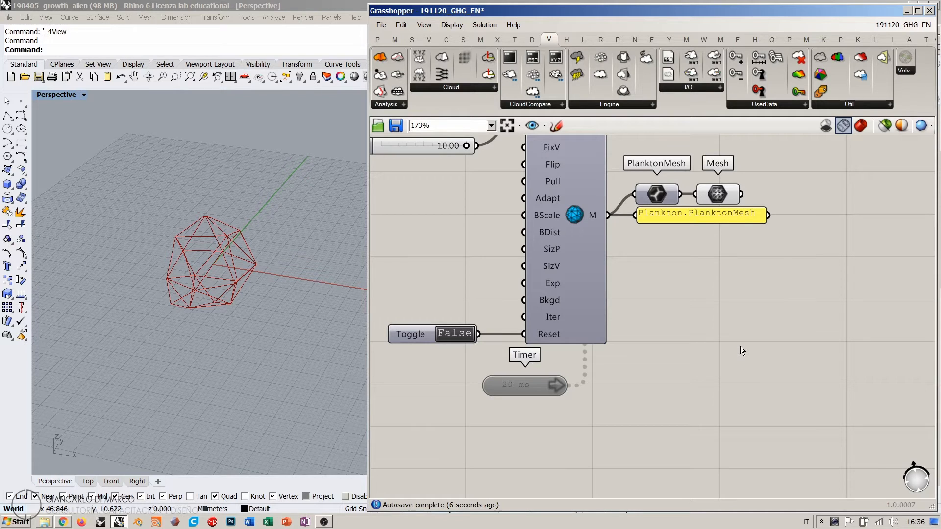
pyautogui.scroll(1, 740, 346)
pyautogui.scroll(-2, 592, 295)
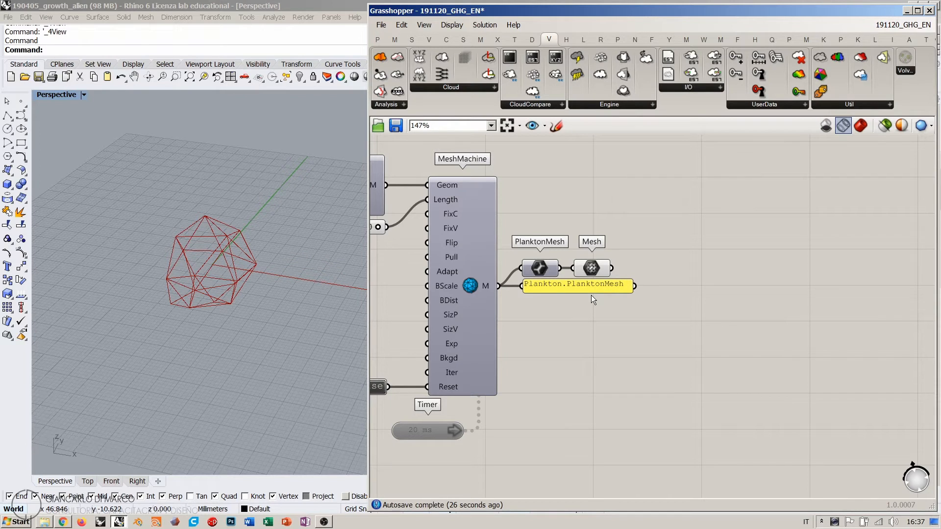
# Step: Move the Mesh container away from PlanktonMesh so it lines up with the end of the panel below
pyautogui.moveTo(550, 321); pyautogui.dragTo(514, 247)
pyautogui.click(570, 249)
pyautogui.click(627, 213)
pyautogui.moveTo(644, 306); pyautogui.dragTo(581, 301, button='right')
pyautogui.click(536, 265)
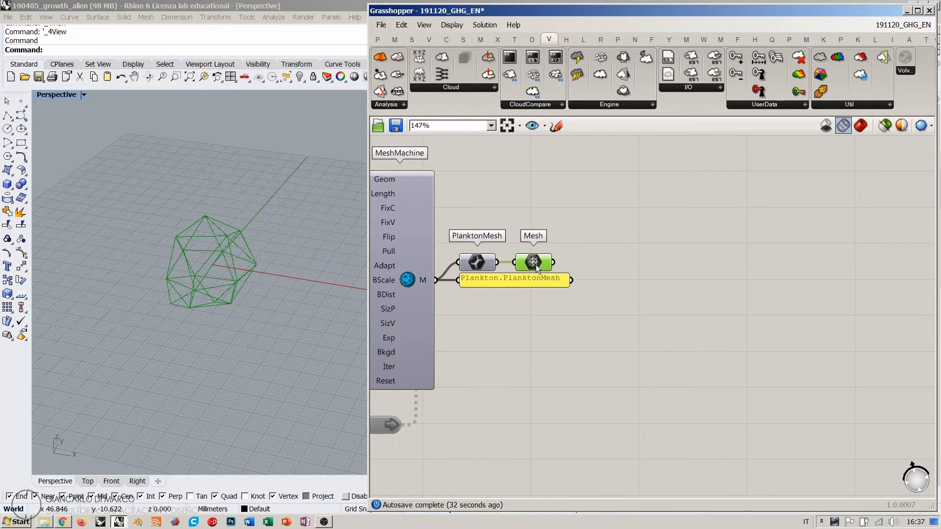
pyautogui.moveTo(536, 265); pyautogui.dragTo(554, 266)
pyautogui.click(584, 324)
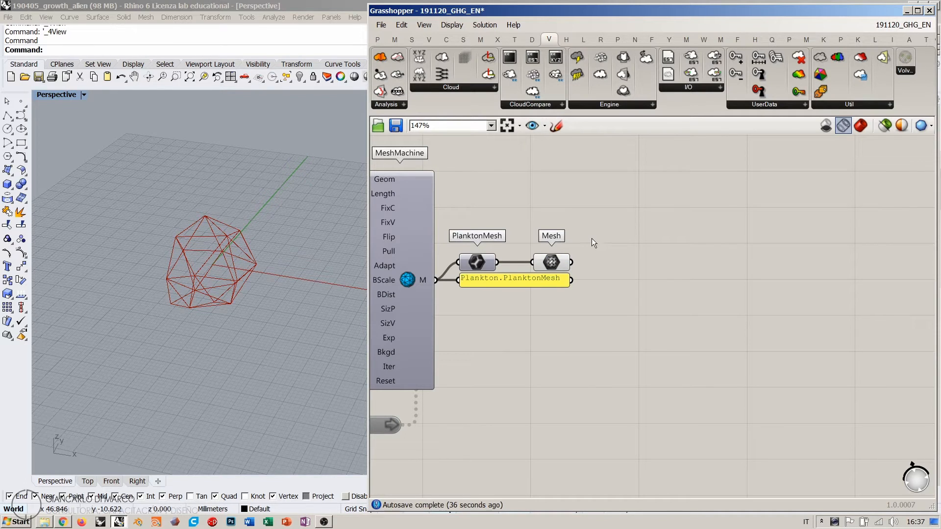
pyautogui.moveTo(676, 296); pyautogui.dragTo(650, 287, button='right')
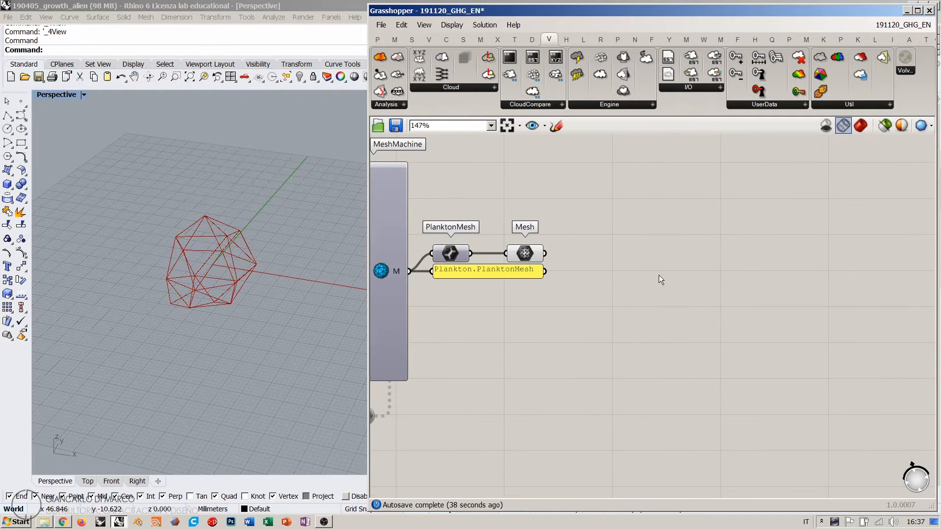
pyautogui.click(525, 253)
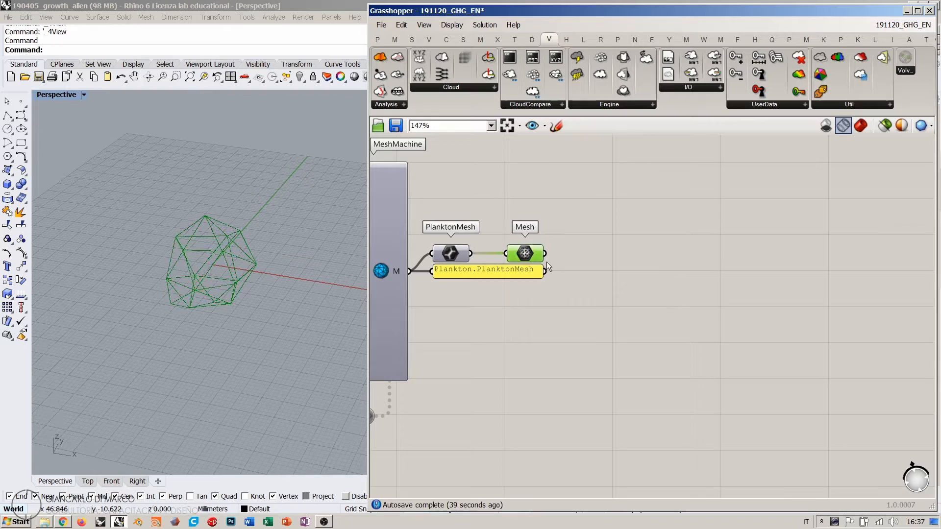
pyautogui.click(680, 310)
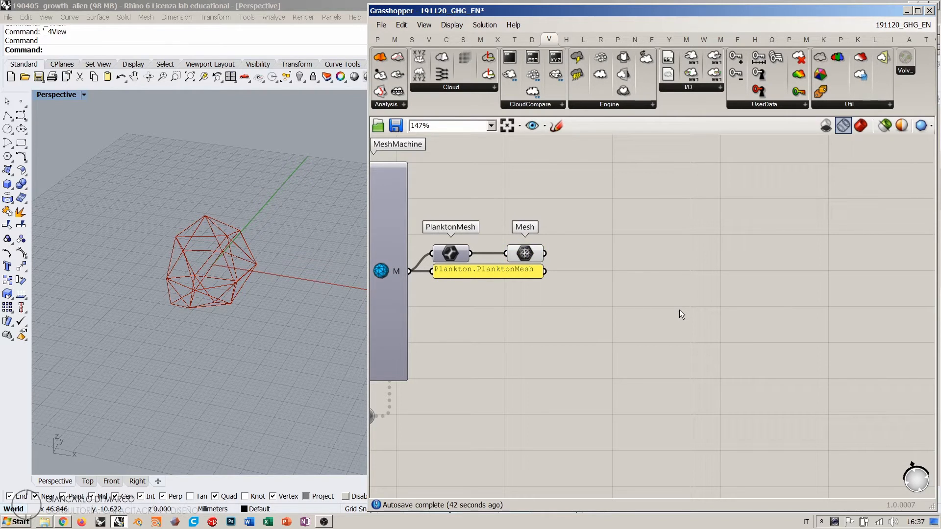
# Step: Add Loop Start and Loop End components and connect Loop Start's > output to Loop End's < input
pyautogui.doubleClick(630, 217)
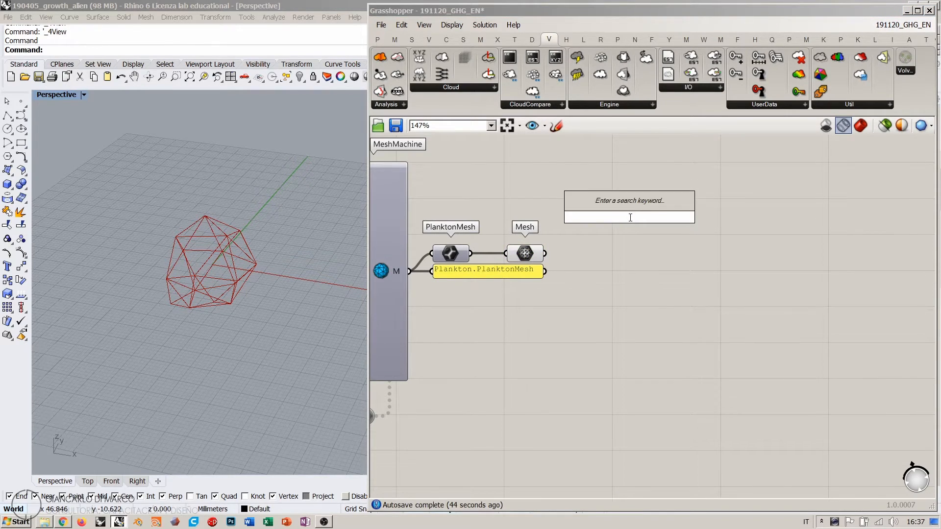
pyautogui.write('loop')
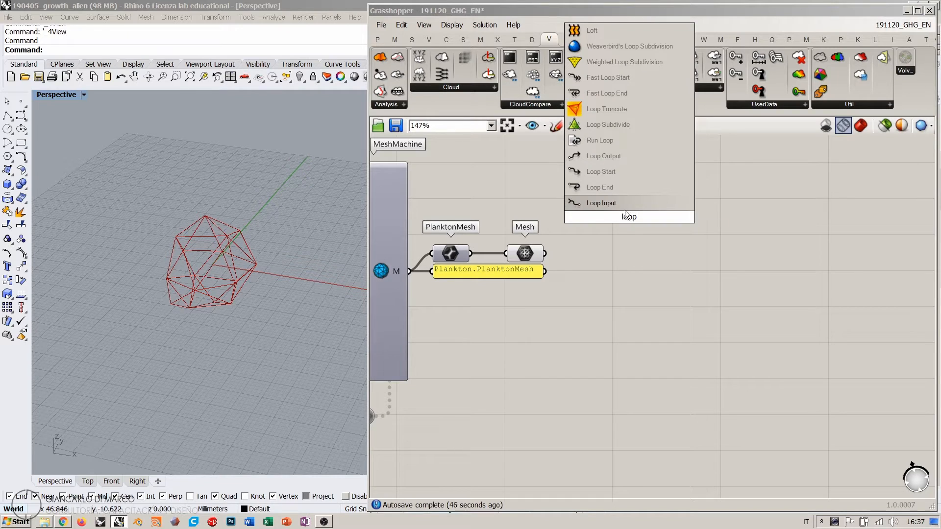
pyautogui.click(595, 173)
pyautogui.doubleClick(777, 230)
pyautogui.write('loo')
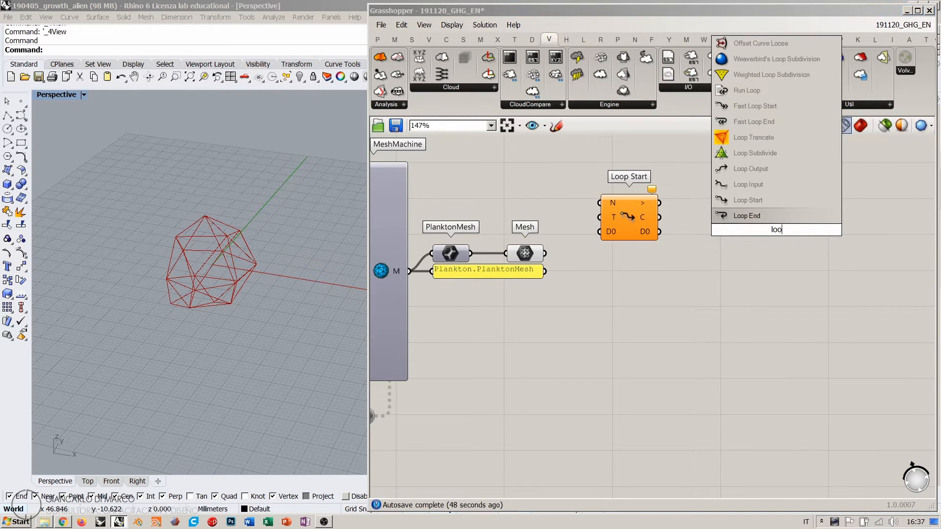
pyautogui.click(758, 216)
pyautogui.moveTo(660, 203); pyautogui.dragTo(845, 215)
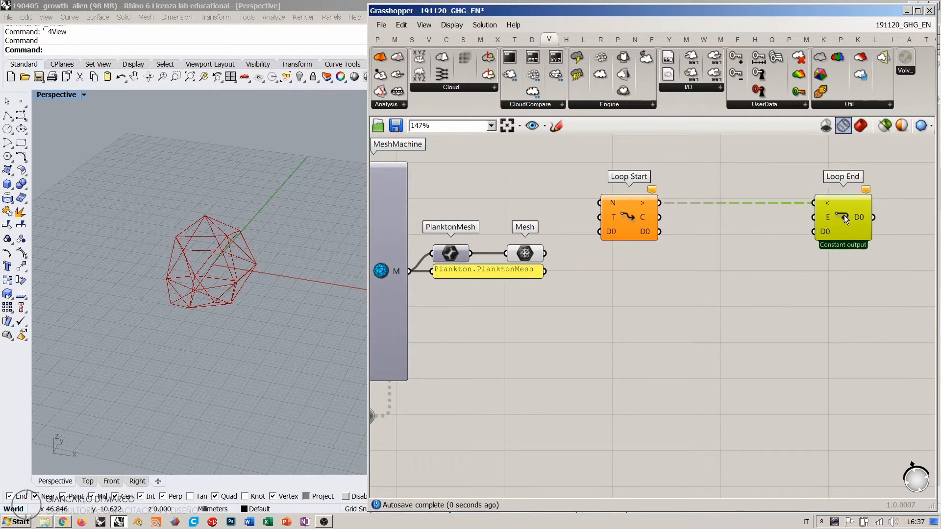
# Step: Add a Boolean Toggle set to True, wire it to Loop Start's T and Loop End's E inputs, and place it above Loop Start
pyautogui.doubleClick(522, 195)
pyautogui.write('togg')
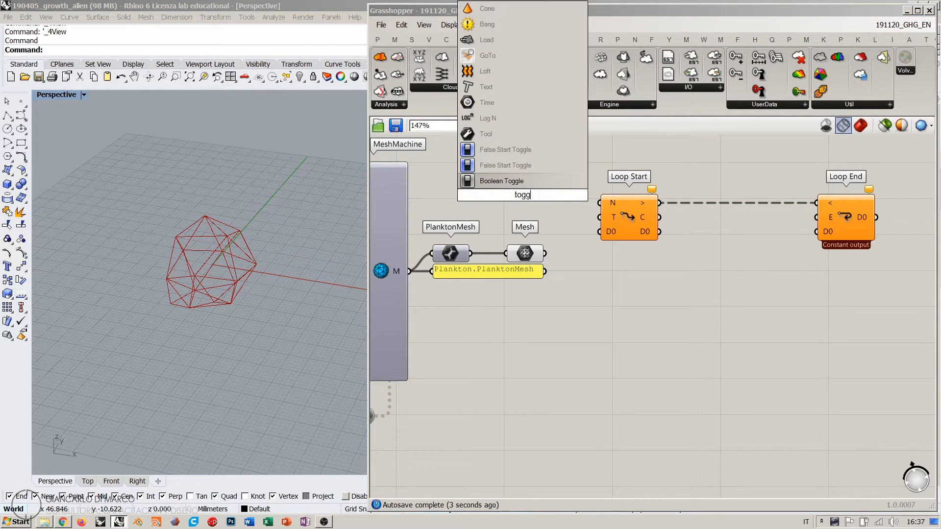
pyautogui.click(522, 185)
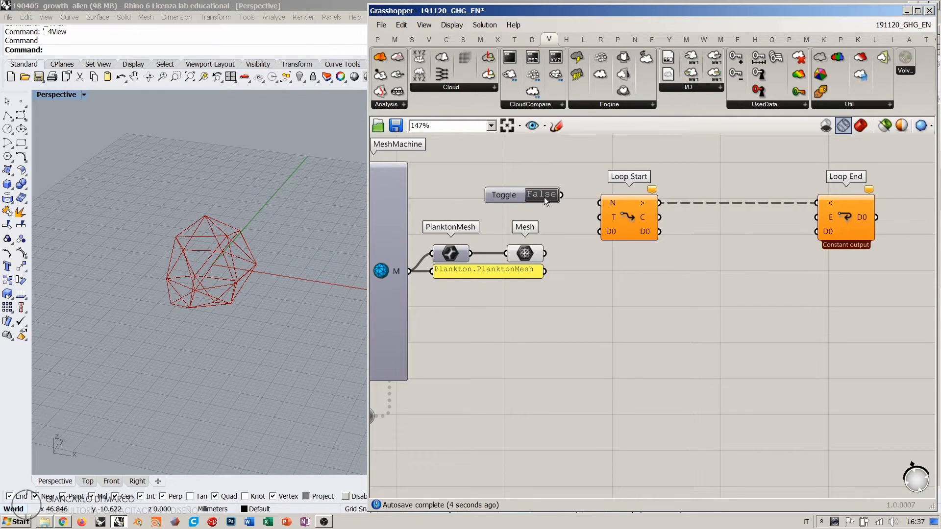
pyautogui.moveTo(563, 196); pyautogui.dragTo(600, 217)
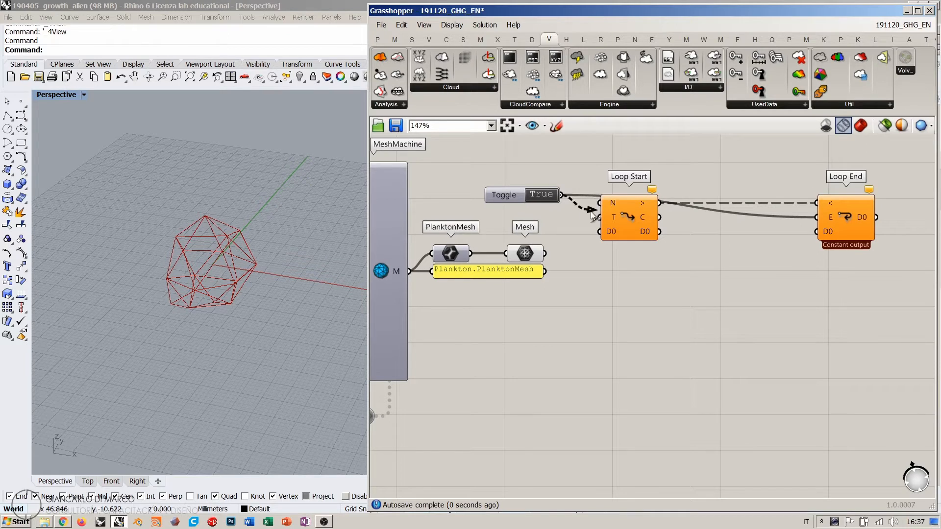
pyautogui.moveTo(517, 192); pyautogui.dragTo(529, 168)
# Step: Add a number slider set to 4 and connect it to Loop Start's N input
pyautogui.doubleClick(526, 202)
pyautogui.write('11')
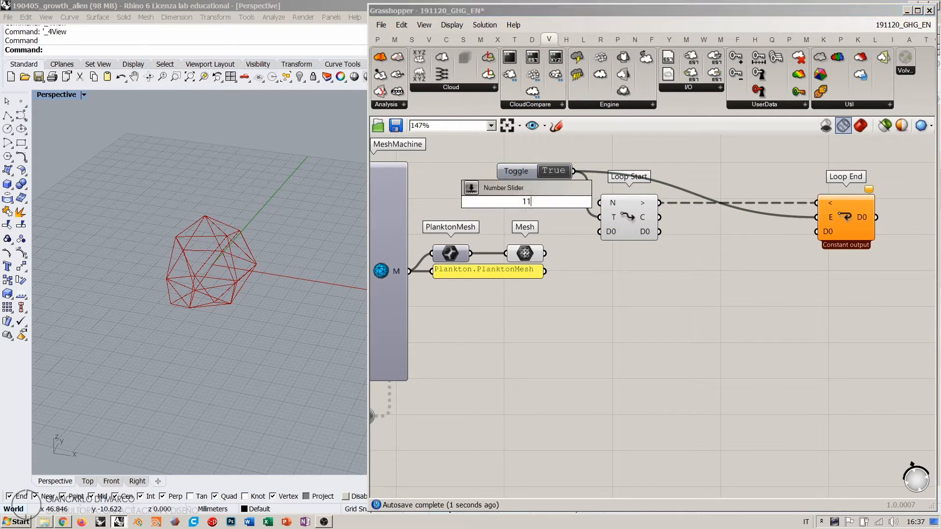
pyautogui.moveTo(542, 201); pyautogui.dragTo(428, 213)
pyautogui.press('Return')
pyautogui.moveTo(509, 205); pyautogui.dragTo(520, 205)
pyautogui.moveTo(600, 204); pyautogui.dragTo(574, 204)
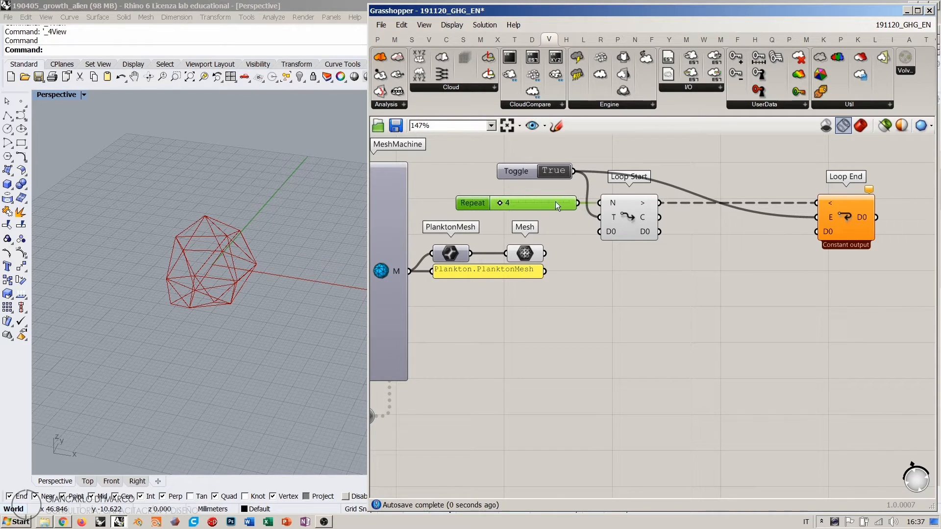
pyautogui.click(601, 286)
pyautogui.moveTo(601, 286); pyautogui.dragTo(543, 303, button='right')
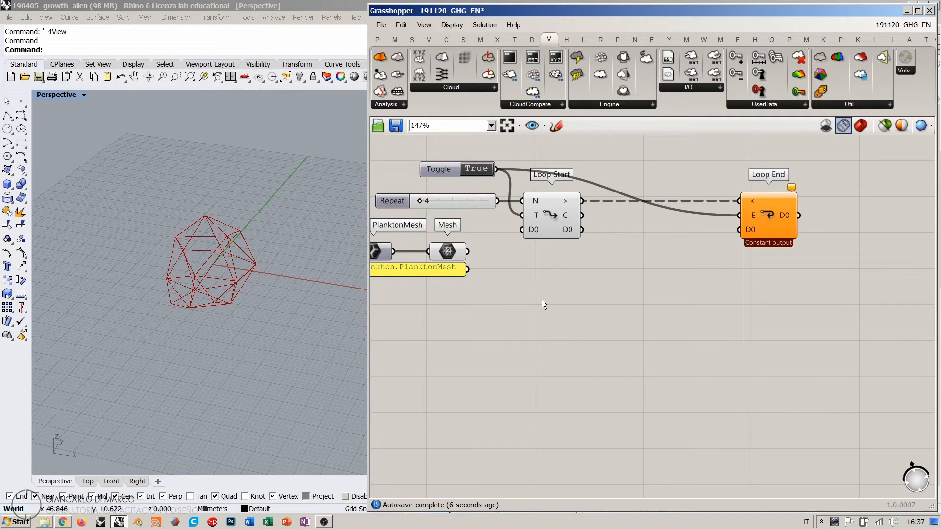
# Step: Spread the loop layout by moving Loop End farther out and shifting Toggle, Repeat slider and Loop Start together away from Mesh
pyautogui.moveTo(528, 269); pyautogui.dragTo(510, 276, button='right')
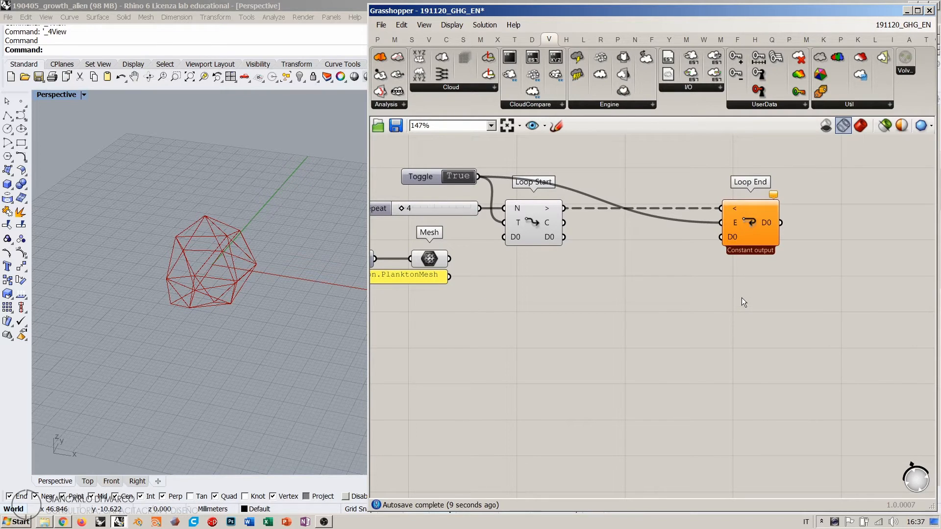
pyautogui.moveTo(749, 230); pyautogui.dragTo(835, 227)
pyautogui.click(493, 248)
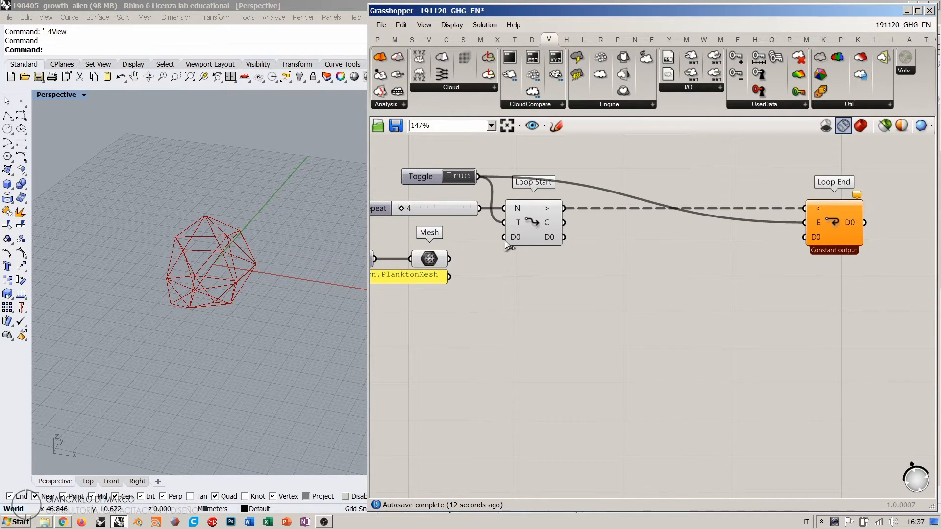
pyautogui.moveTo(591, 155); pyautogui.dragTo(463, 214)
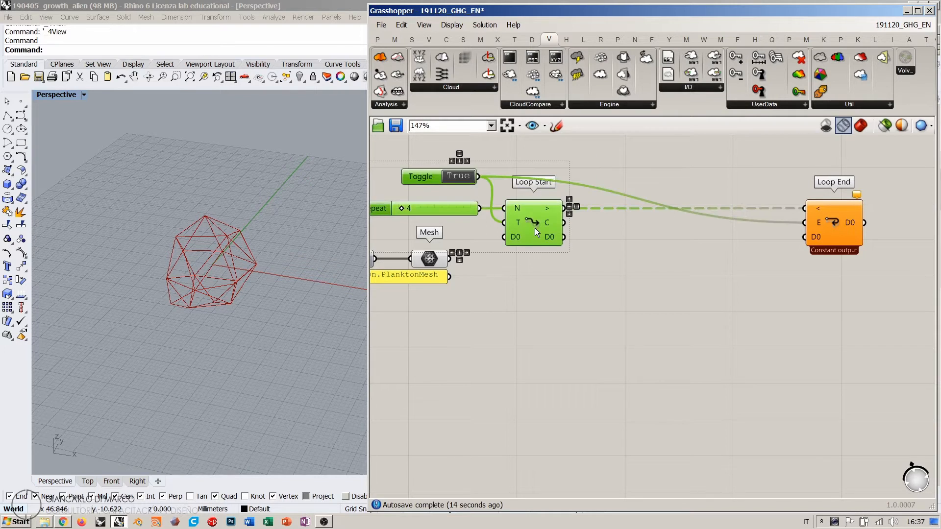
pyautogui.moveTo(532, 227); pyautogui.dragTo(628, 228)
# Step: Add Mesh Edges between Mesh and Loop Start, wiring Mesh into M and E2 into Loop Start's D0 input
pyautogui.doubleClick(497, 289)
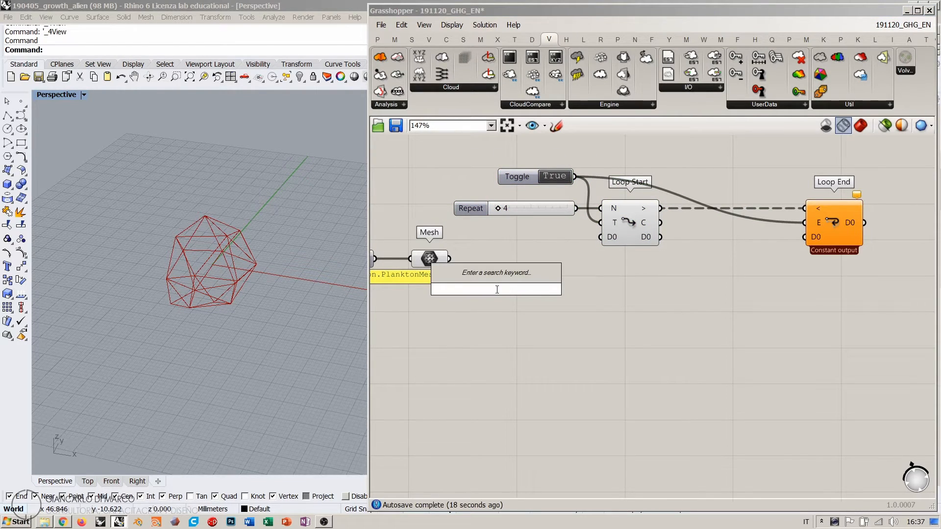
pyautogui.write('mesh ed')
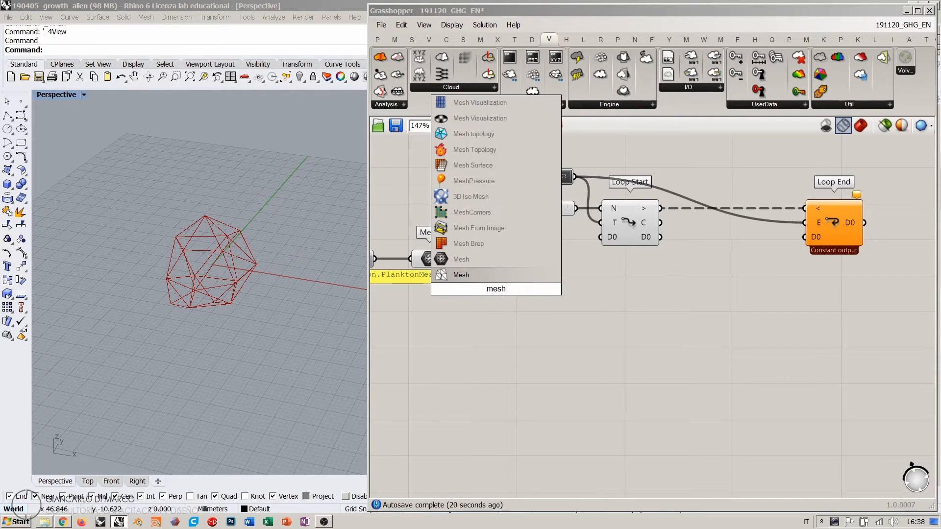
pyautogui.click(480, 244)
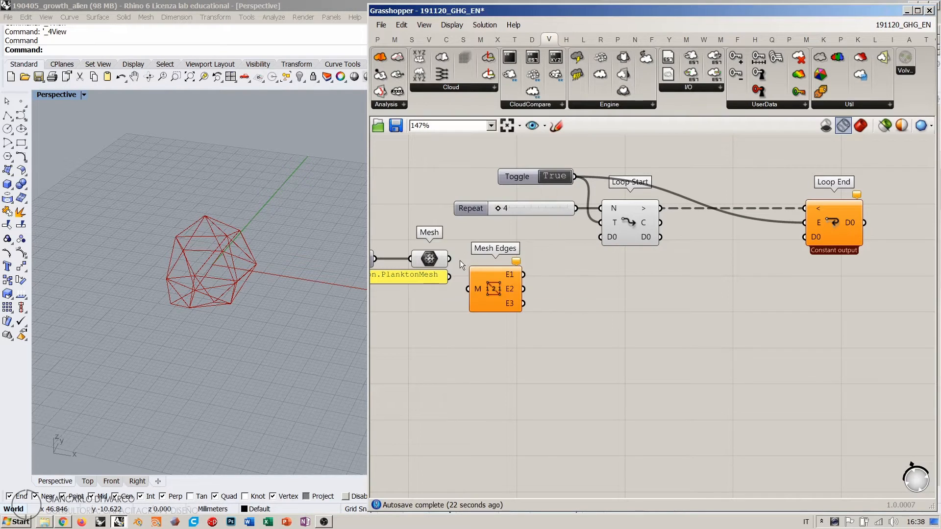
pyautogui.moveTo(470, 289); pyautogui.dragTo(443, 269)
pyautogui.moveTo(498, 288); pyautogui.dragTo(601, 237)
pyautogui.click(571, 247)
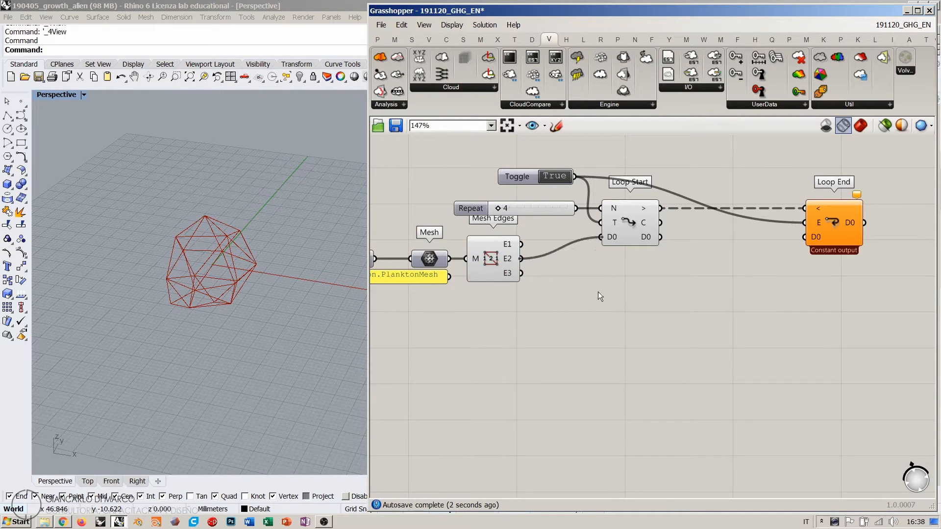
# Step: Move Loop End farther from Loop Start to make room for the loop's contents
pyautogui.moveTo(692, 287); pyautogui.dragTo(573, 294, button='right')
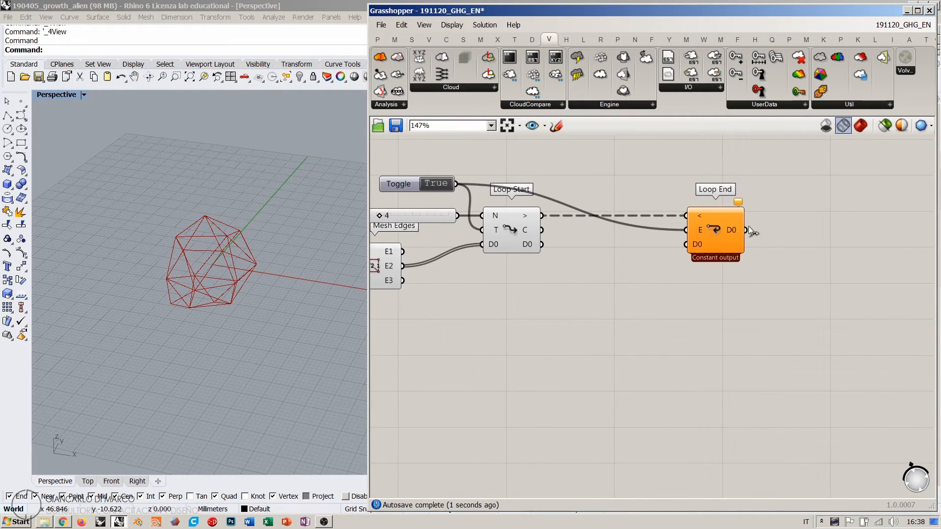
pyautogui.doubleClick(644, 305)
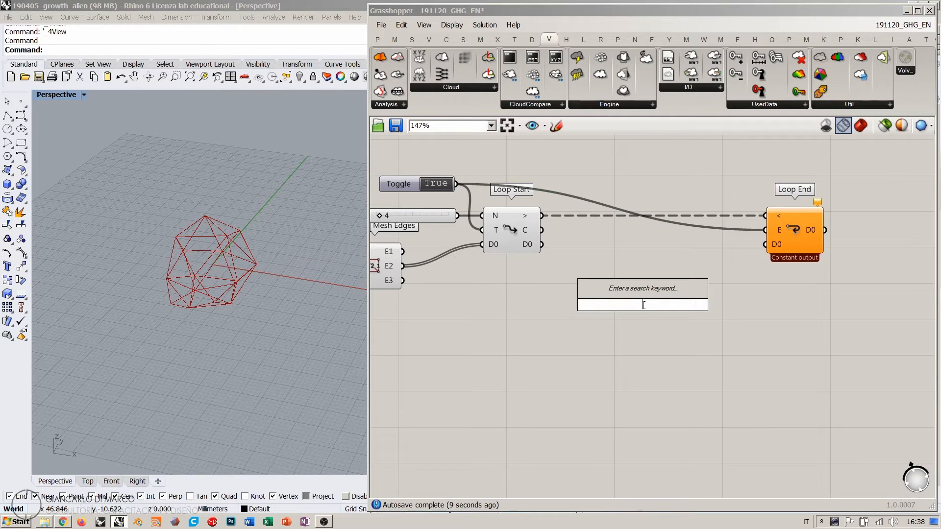
pyautogui.click(658, 348)
pyautogui.moveTo(672, 302); pyautogui.dragTo(616, 315, button='right')
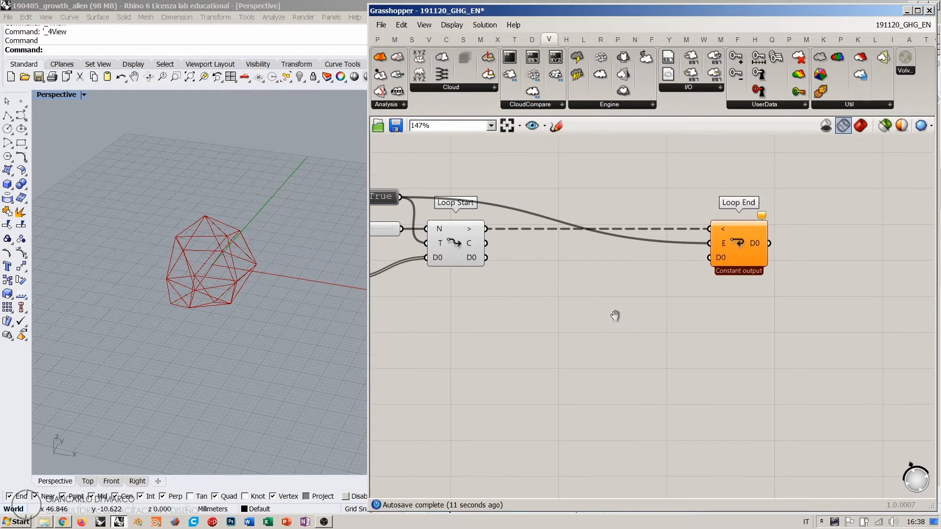
pyautogui.moveTo(741, 238); pyautogui.dragTo(841, 240)
pyautogui.click(728, 286)
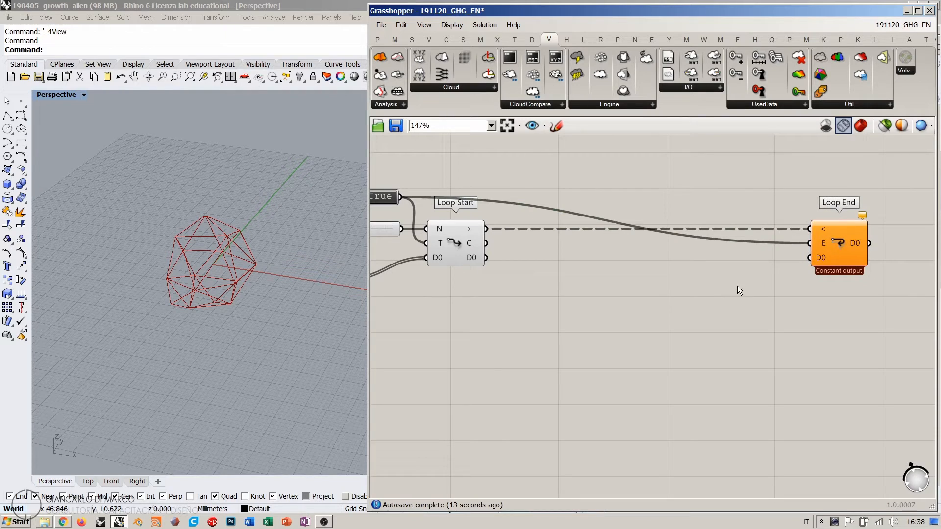
# Step: Add a Line parameter below the loop components and connect Loop Start's D0 output to it
pyautogui.doubleClick(543, 274)
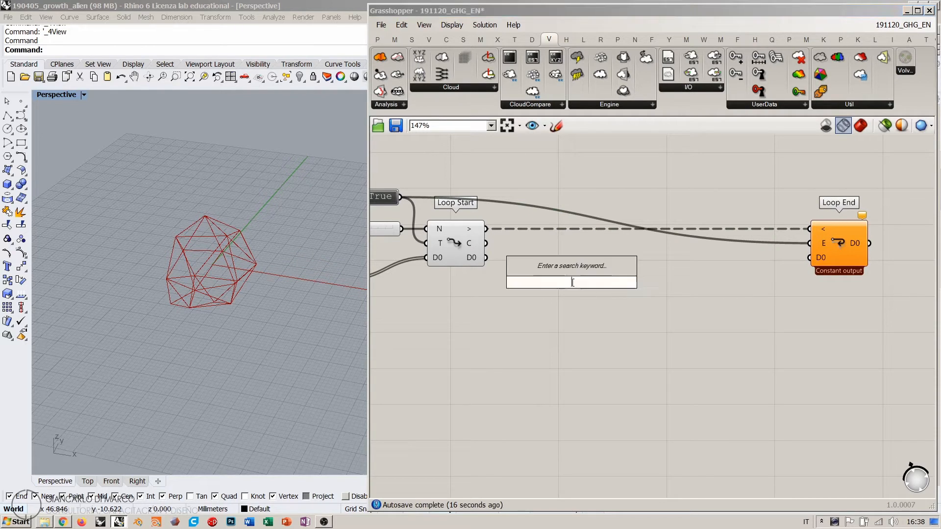
pyautogui.write('lin')
pyautogui.press('Return')
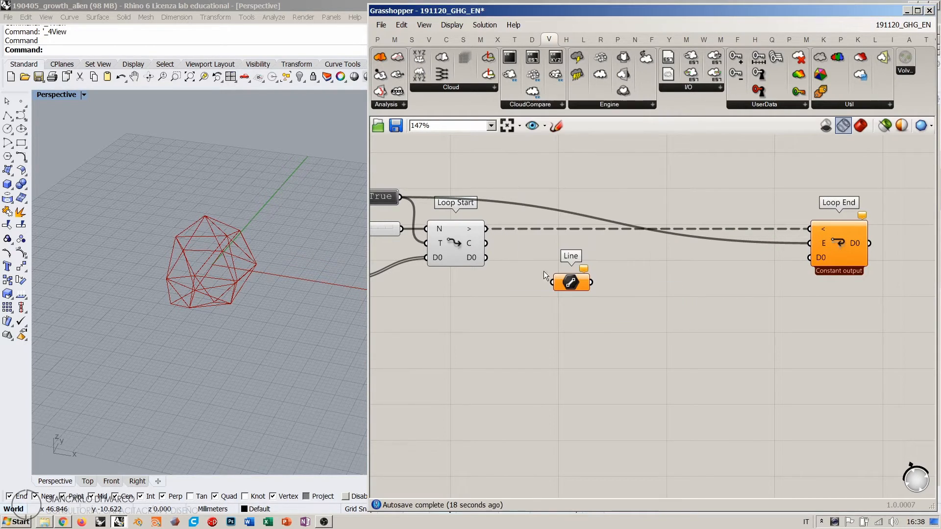
pyautogui.moveTo(487, 257); pyautogui.dragTo(549, 337)
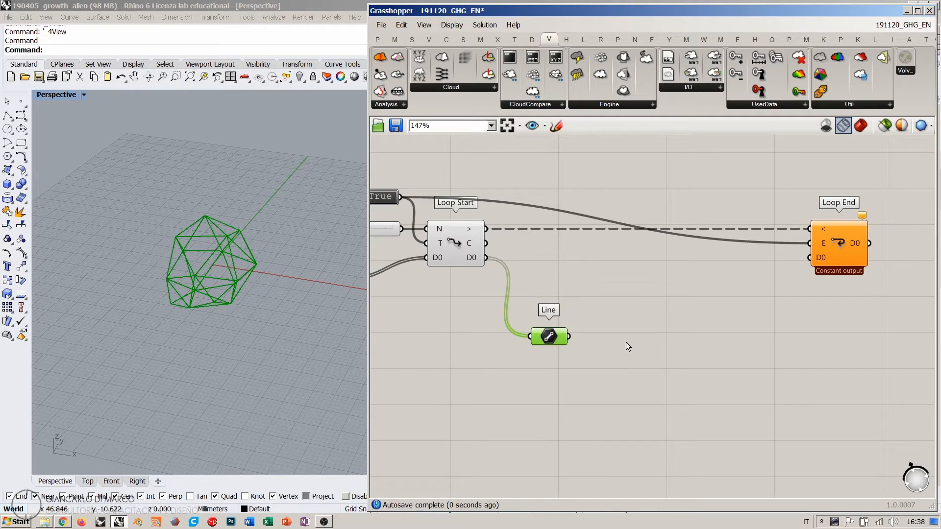
# Step: Add a Length(Line) goal, connect the Line parameter to its Line input, and space it away from the parameter
pyautogui.moveTo(629, 347); pyautogui.dragTo(576, 321, button='right')
pyautogui.doubleClick(620, 304)
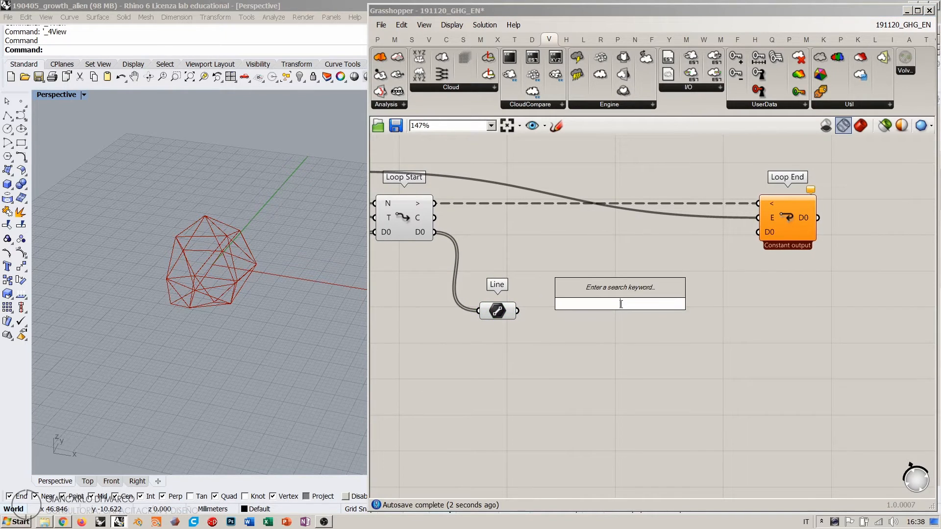
pyautogui.write('length')
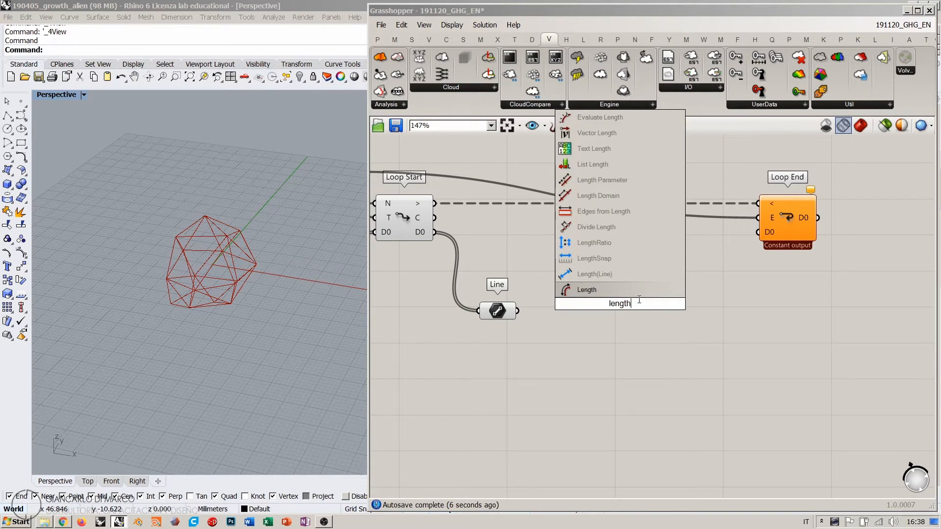
pyautogui.click(592, 274)
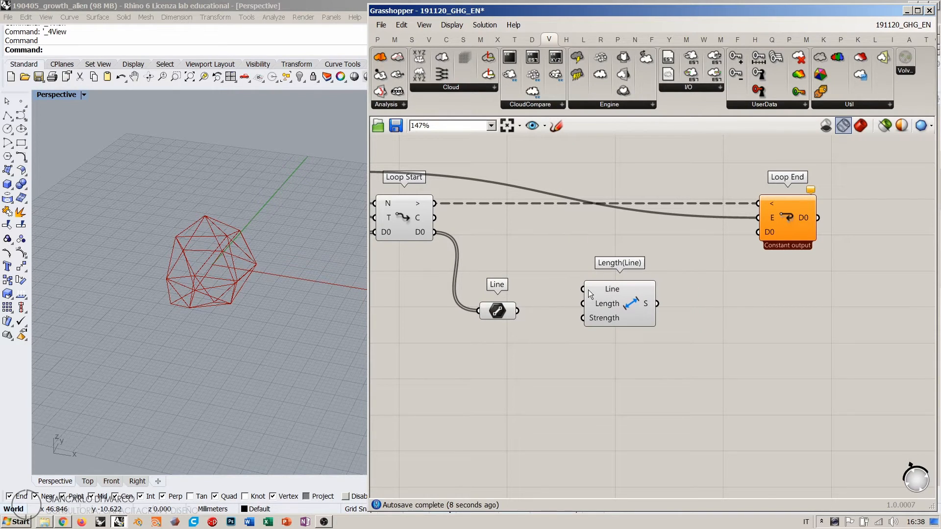
pyautogui.moveTo(589, 294); pyautogui.dragTo(517, 310)
pyautogui.moveTo(610, 333); pyautogui.dragTo(616, 296, button='right')
pyautogui.moveTo(629, 290); pyautogui.dragTo(682, 281)
pyautogui.click(660, 360)
pyautogui.moveTo(589, 317); pyautogui.dragTo(602, 296, button='right')
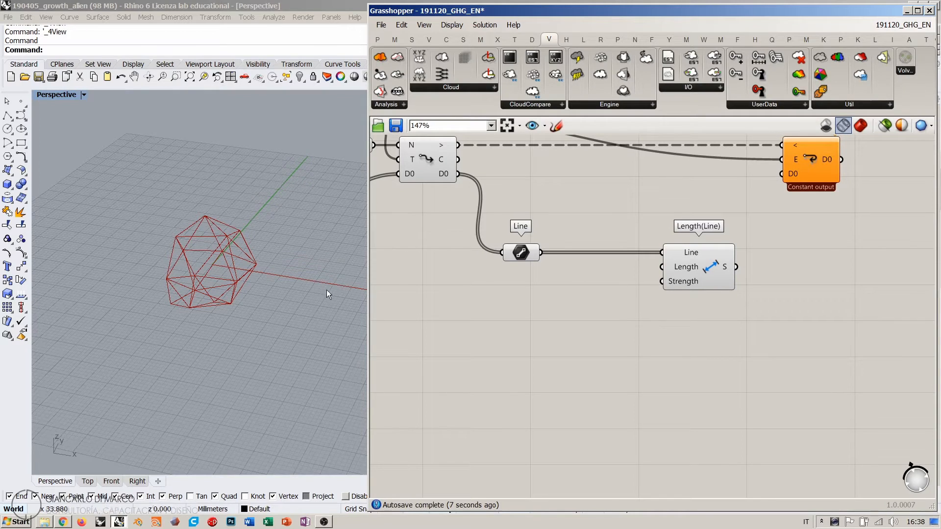
# Step: Select the Mesh and Line parameters in turn to examine the geometry each holds in the Rhino viewport
pyautogui.doubleClick(549, 340)
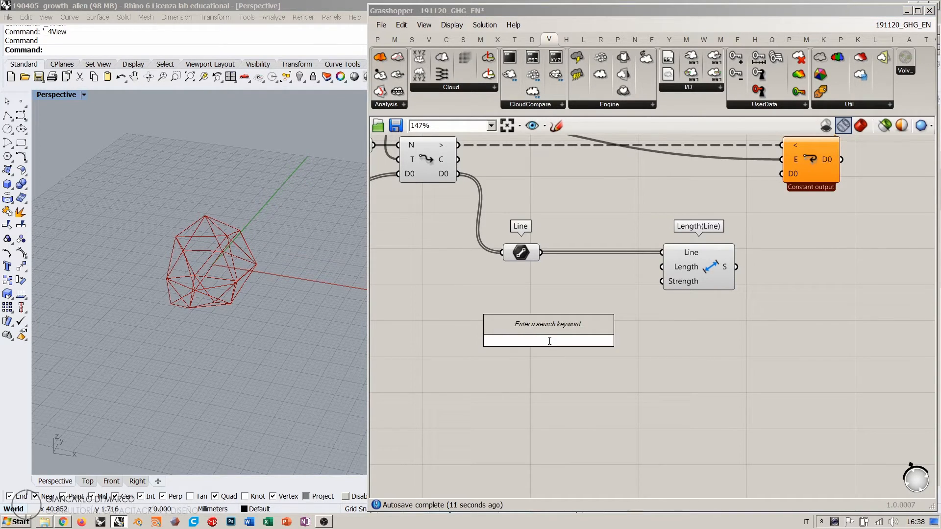
pyautogui.click(562, 355)
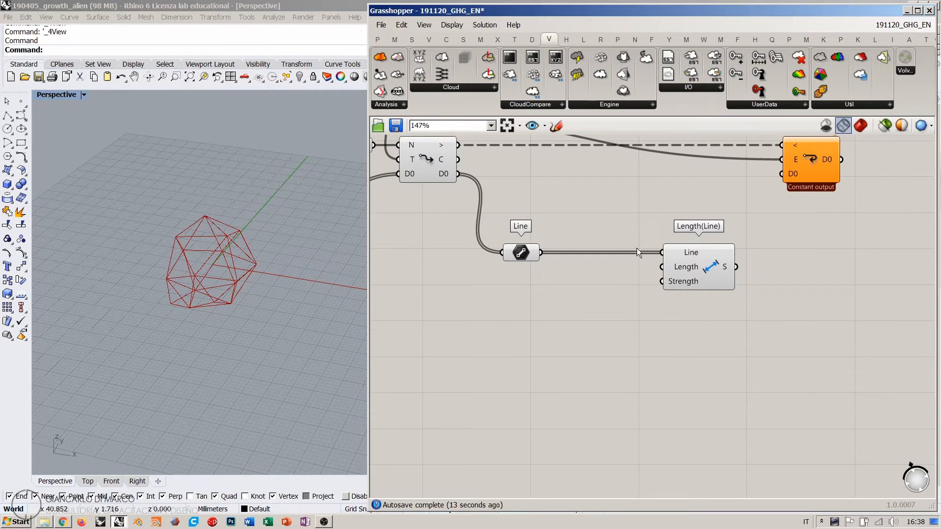
pyautogui.moveTo(552, 225); pyautogui.dragTo(577, 307, button='right')
pyautogui.moveTo(535, 273); pyautogui.dragTo(632, 259, button='right')
pyautogui.scroll(-1, 632, 258)
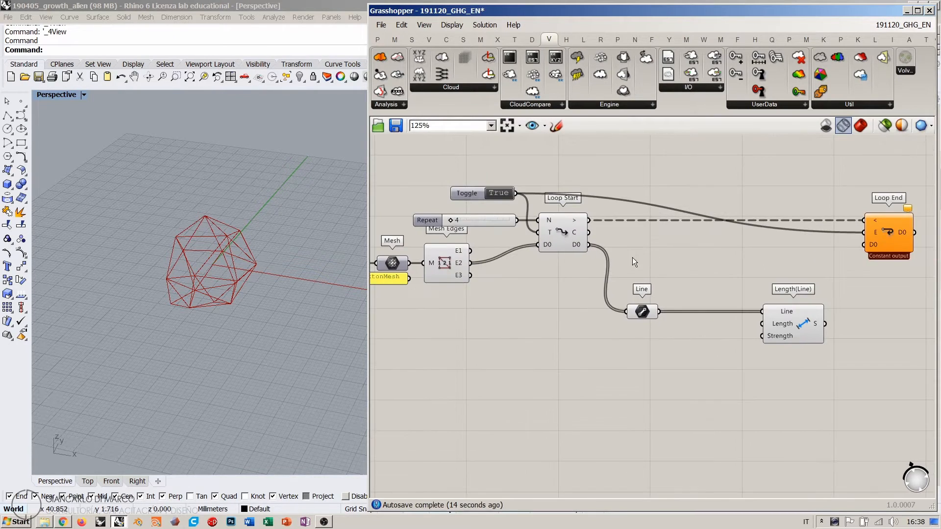
pyautogui.click(390, 265)
pyautogui.click(443, 326)
pyautogui.click(392, 265)
pyautogui.click(642, 312)
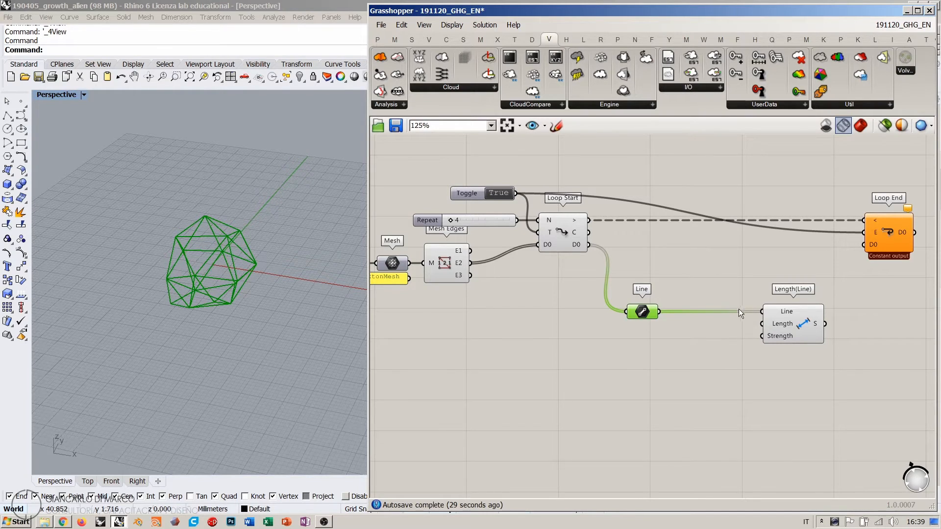
# Step: Add an End Points component, connect Line's output to its C input, and place it just below Line
pyautogui.moveTo(739, 313); pyautogui.dragTo(671, 271, button='right')
pyautogui.doubleClick(633, 323)
pyautogui.write('end')
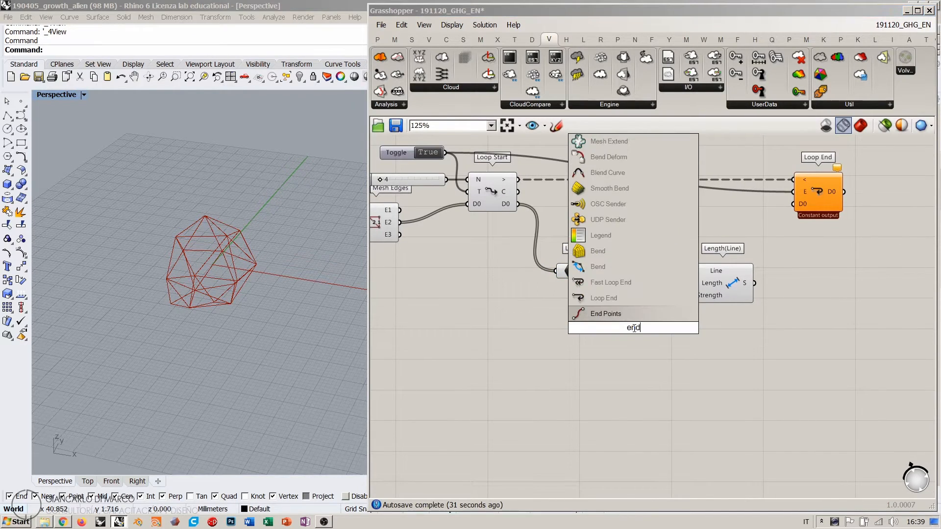
pyautogui.click(608, 313)
pyautogui.moveTo(588, 271); pyautogui.dragTo(573, 331)
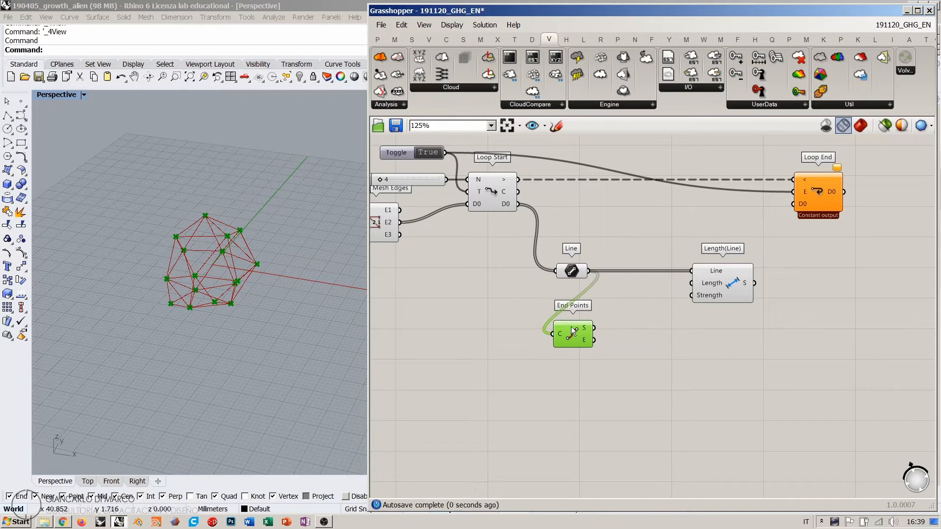
pyautogui.moveTo(653, 342); pyautogui.dragTo(563, 320, button='right')
pyautogui.click(631, 258)
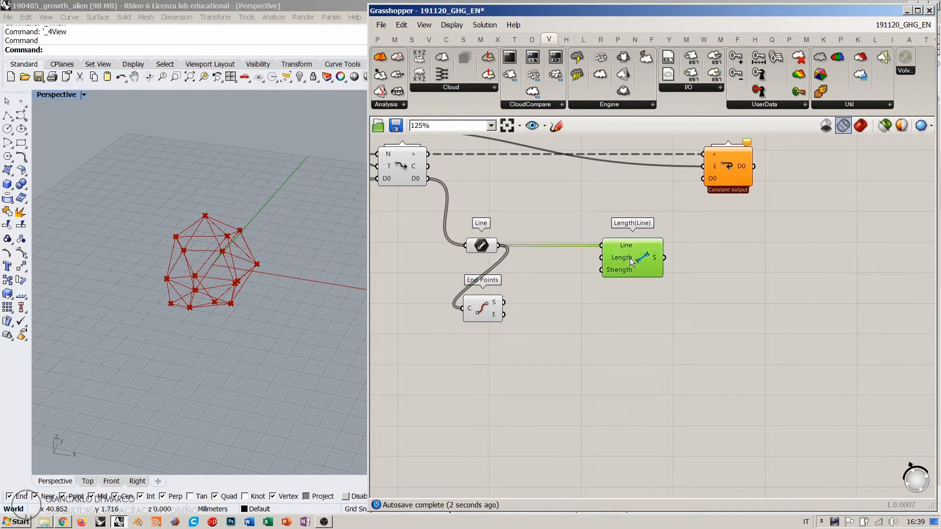
pyautogui.click(592, 291)
pyautogui.moveTo(482, 307); pyautogui.dragTo(477, 302)
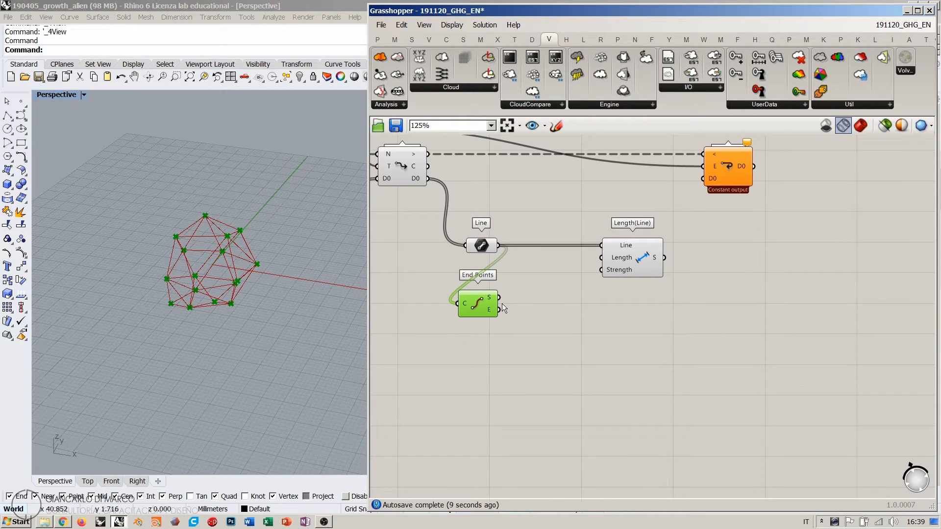
pyautogui.click(587, 304)
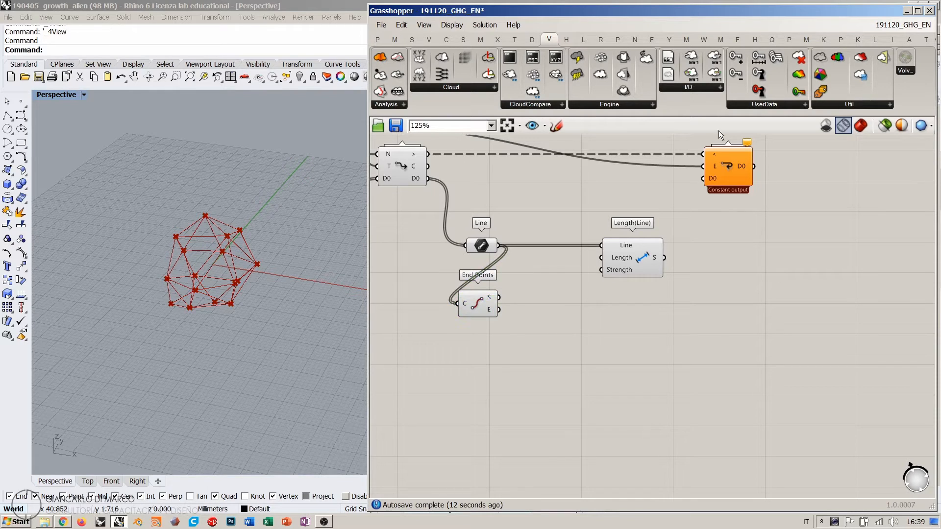
# Step: Add removeDuplicatePts beside End Points, connect both S and E to its P input, and flatten P
pyautogui.click(828, 37)
pyautogui.click(922, 75)
pyautogui.click(546, 315)
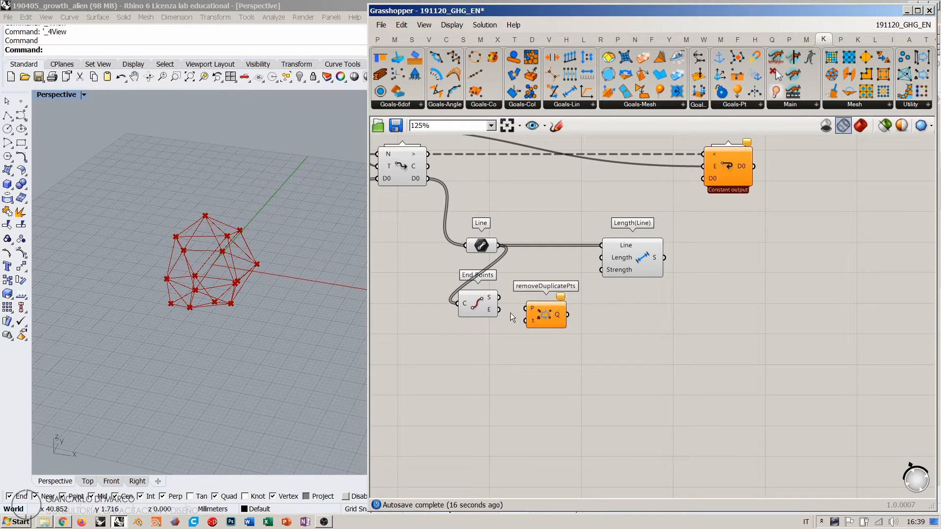
pyautogui.keyDown('shift'); pyautogui.moveTo(528, 312); pyautogui.dragTo(499, 310); pyautogui.keyUp('shift')
pyautogui.rightClick(527, 309)
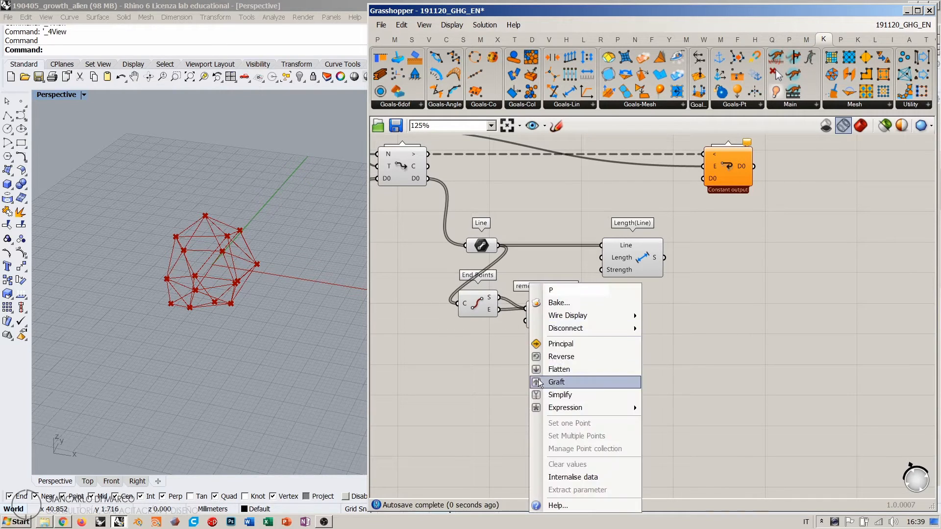
pyautogui.click(559, 369)
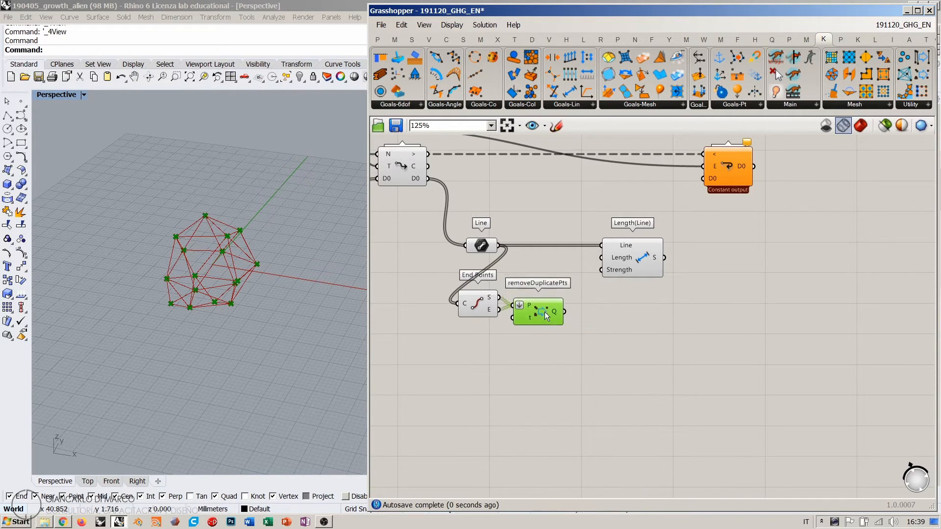
pyautogui.click(554, 341)
# Step: Add a SphereCollide goal below Length(Line) and connect removeDuplicatePts' Q output to its Points input
pyautogui.scroll(3, 554, 310)
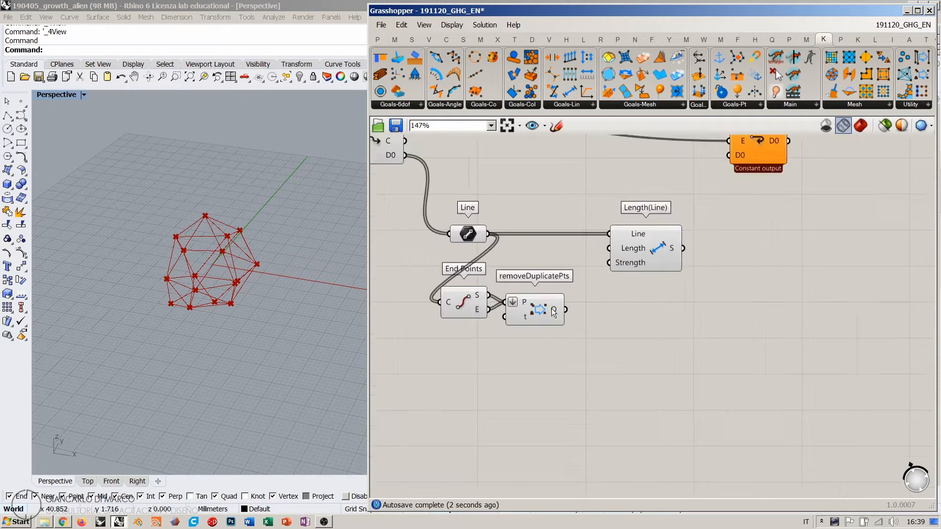
pyautogui.moveTo(554, 310)
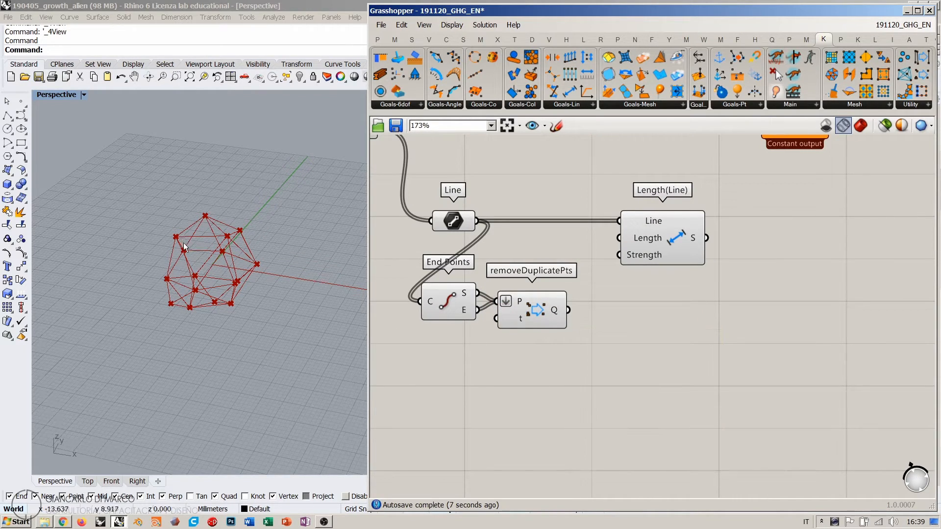
pyautogui.moveTo(248, 280); pyautogui.dragTo(216, 265, button='right')
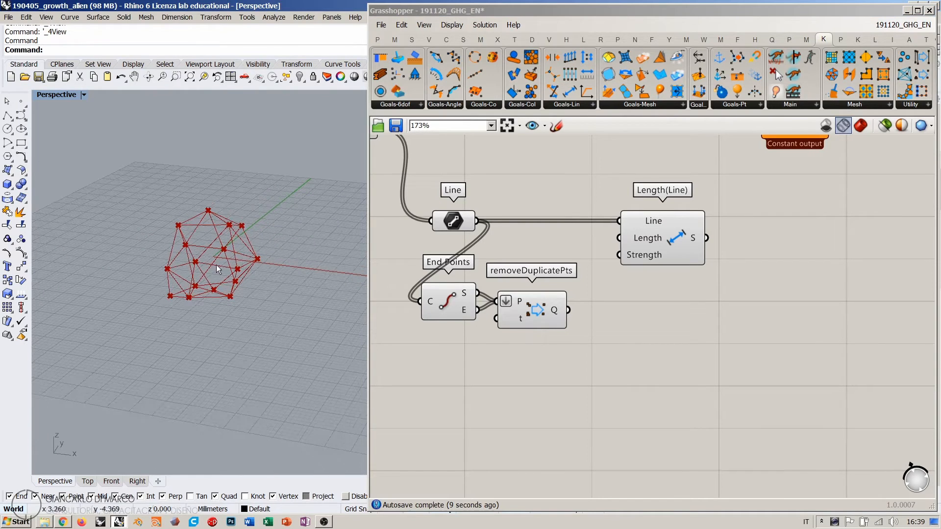
pyautogui.moveTo(530, 92); pyautogui.dragTo(659, 325)
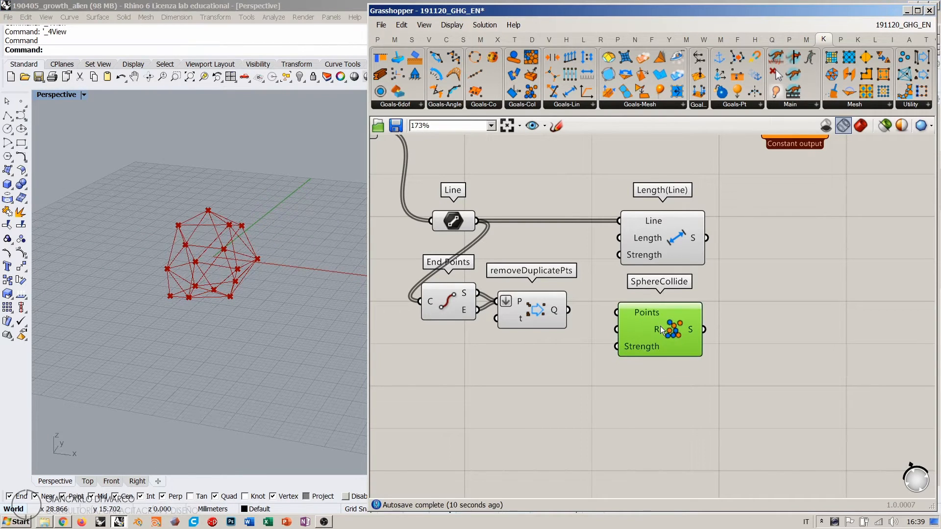
pyautogui.moveTo(568, 310); pyautogui.dragTo(615, 308)
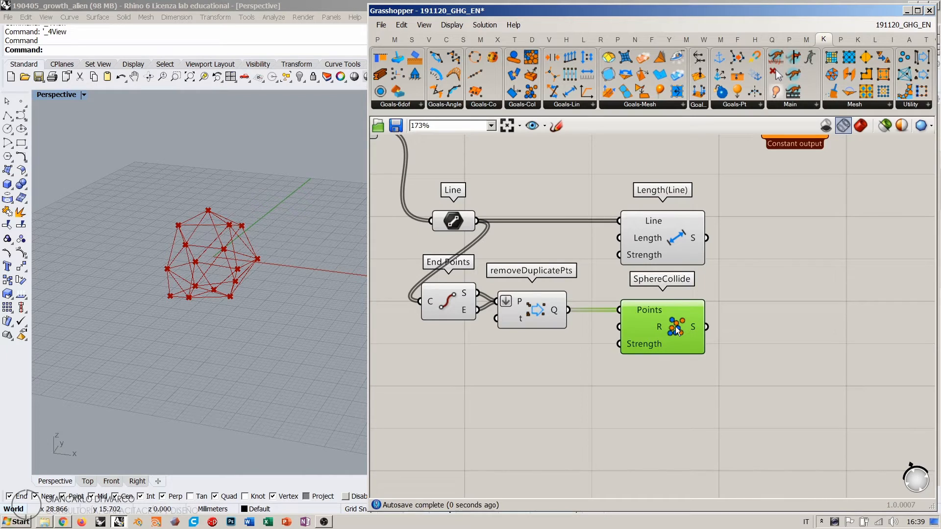
# Step: Select the Length(Line) and SphereCollide goals in turn to examine their inputs
pyautogui.click(690, 368)
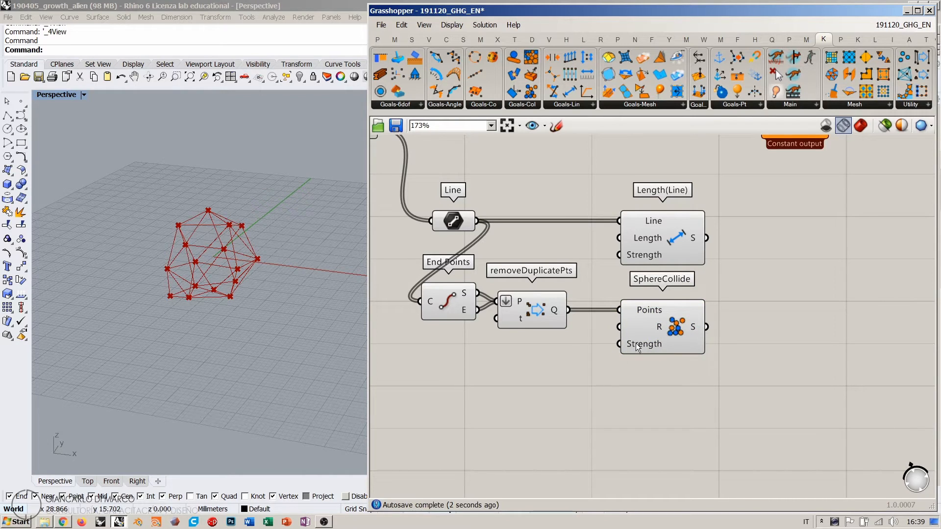
pyautogui.moveTo(655, 329)
pyautogui.scroll(-3, 643, 241)
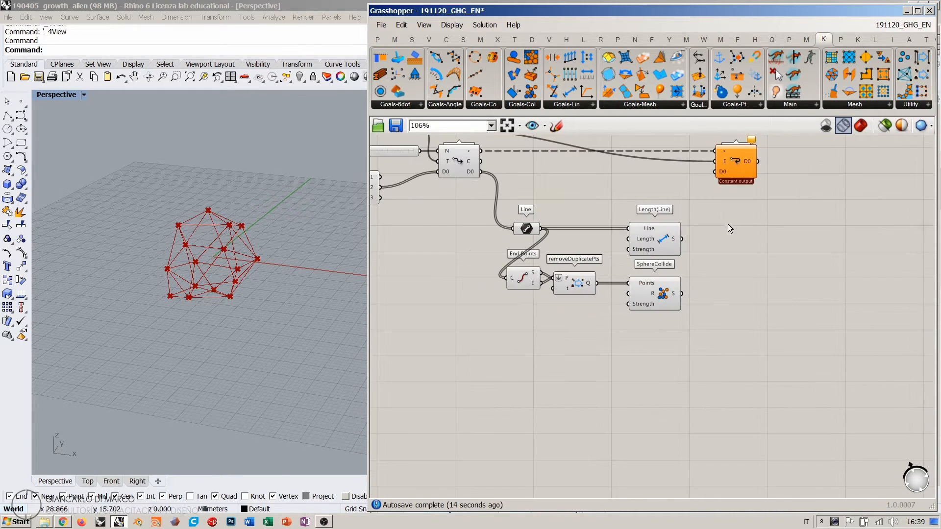
pyautogui.scroll(1, 640, 257)
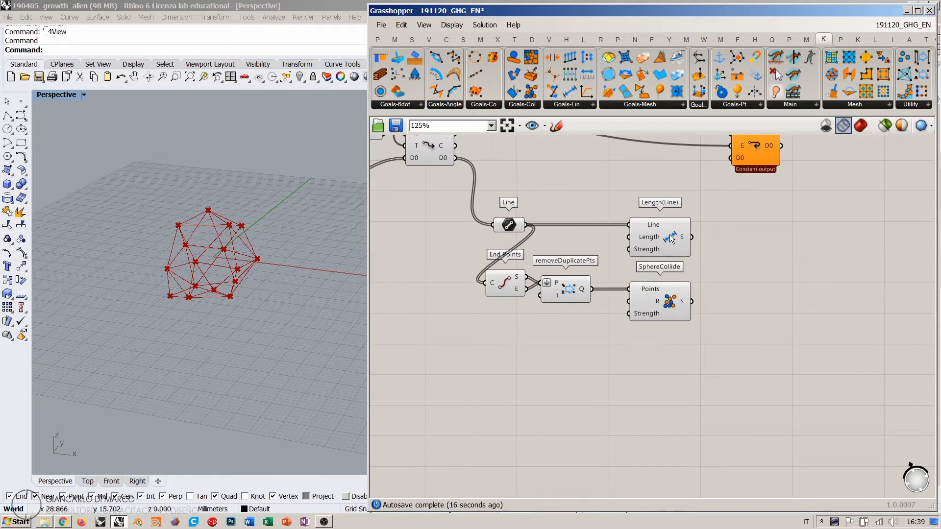
pyautogui.click(670, 238)
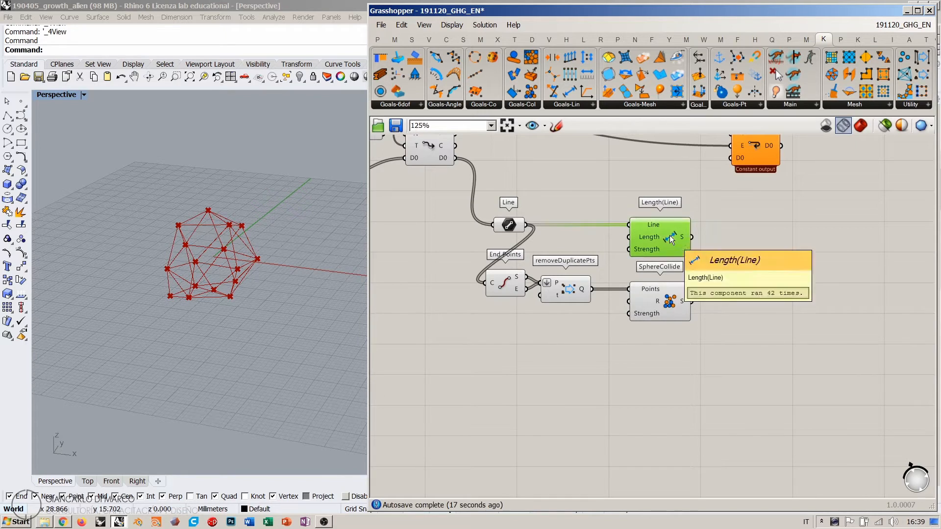
pyautogui.click(669, 303)
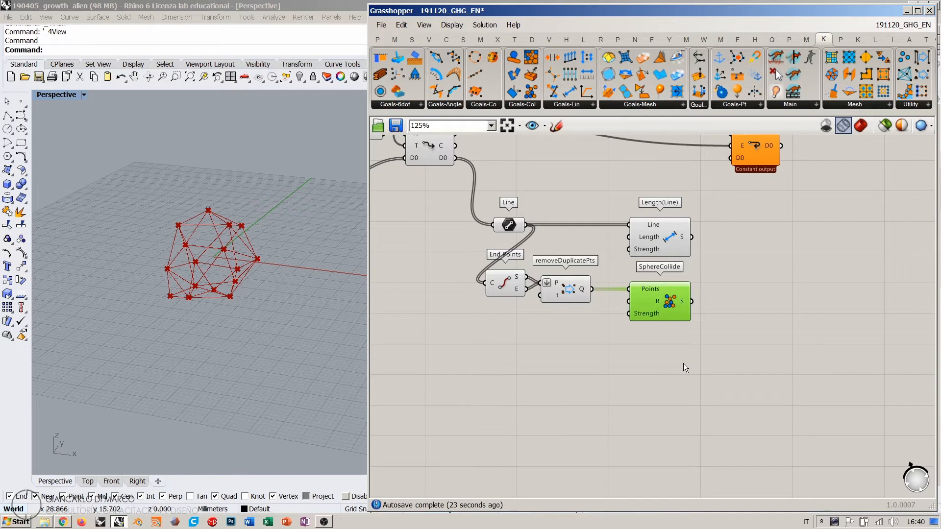
# Step: Switch to Rhino and draw a solid box overlapping the -X side of the line structure, centring it vertically on the X axis
pyautogui.moveTo(333, 302); pyautogui.dragTo(262, 241, button='right')
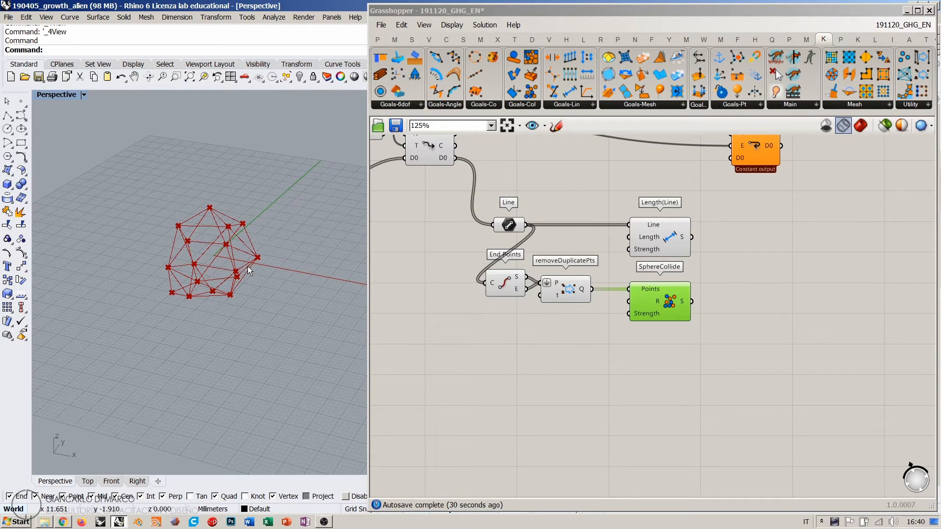
pyautogui.moveTo(248, 266); pyautogui.dragTo(174, 223, button='right')
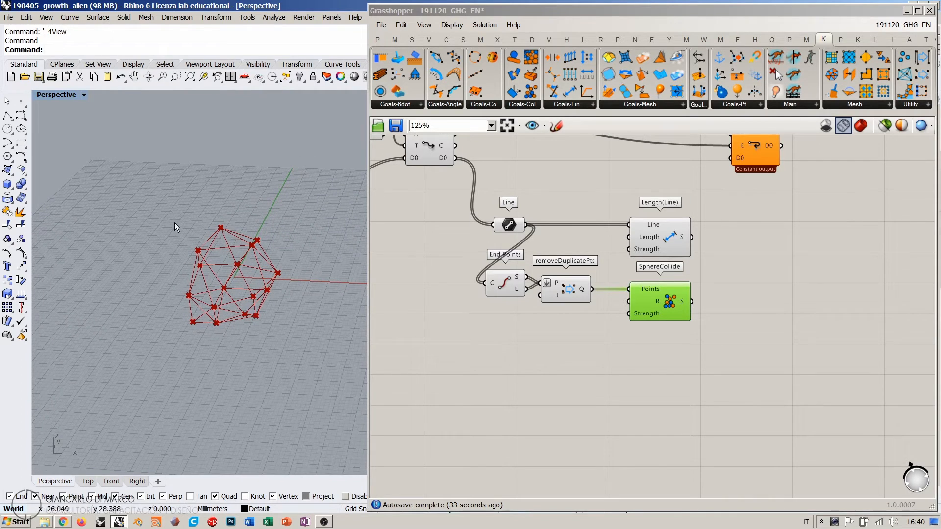
pyautogui.click(9, 184)
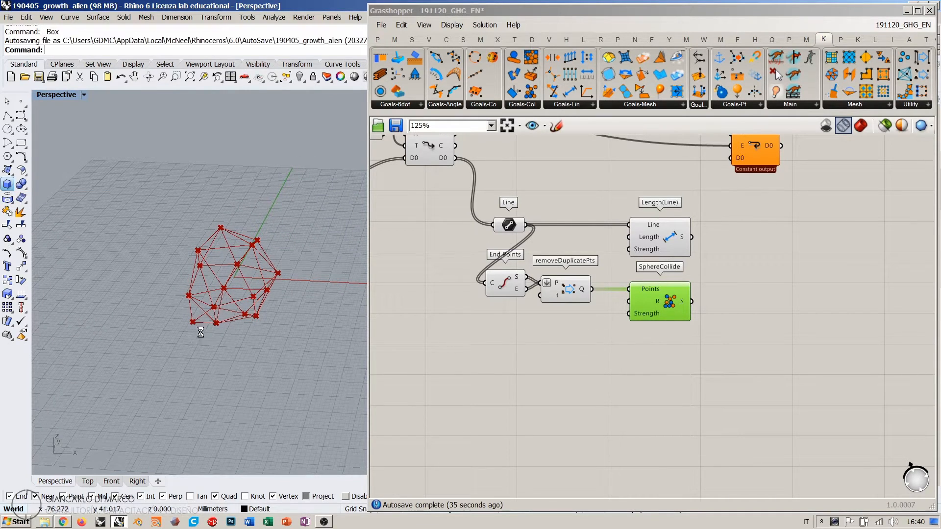
pyautogui.click(83, 484)
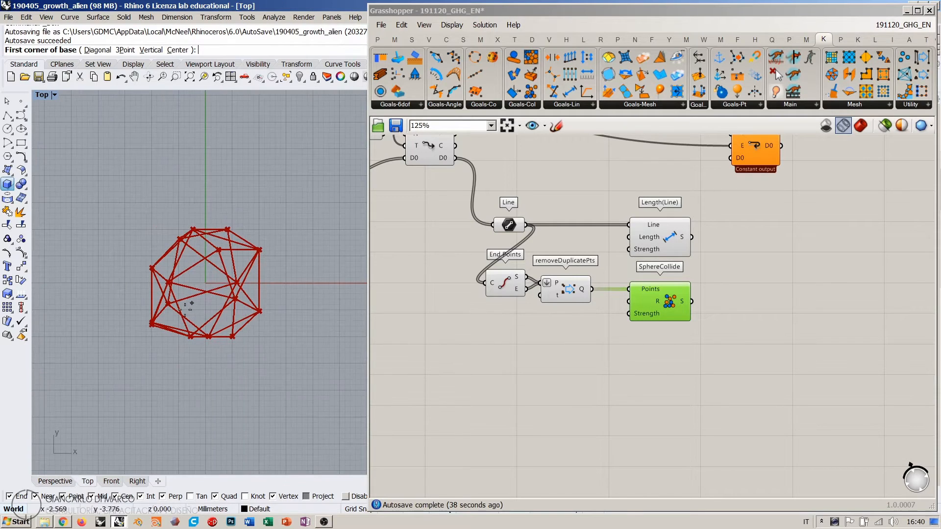
pyautogui.click(88, 373)
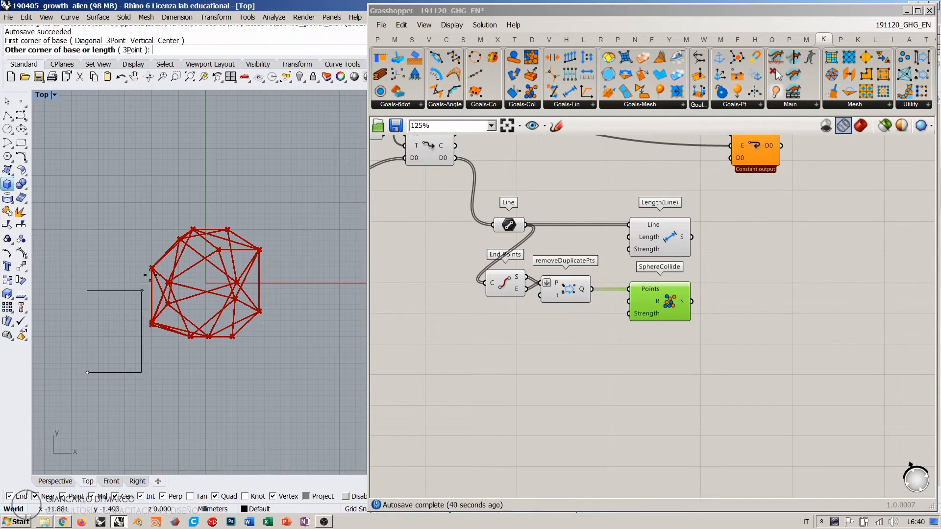
pyautogui.click(216, 209)
pyautogui.click(99, 483)
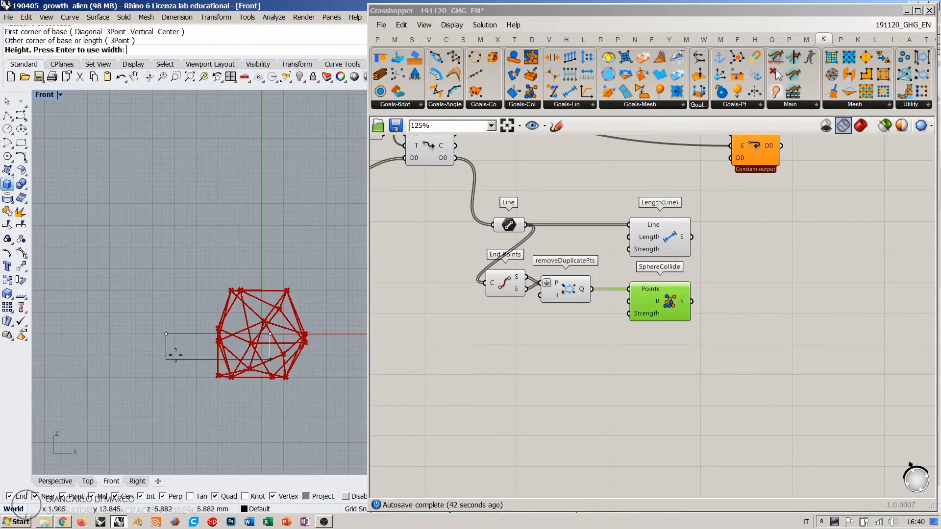
pyautogui.click(192, 211)
pyautogui.moveTo(215, 210); pyautogui.dragTo(233, 315)
pyautogui.moveTo(286, 303); pyautogui.dragTo(213, 301, button='right')
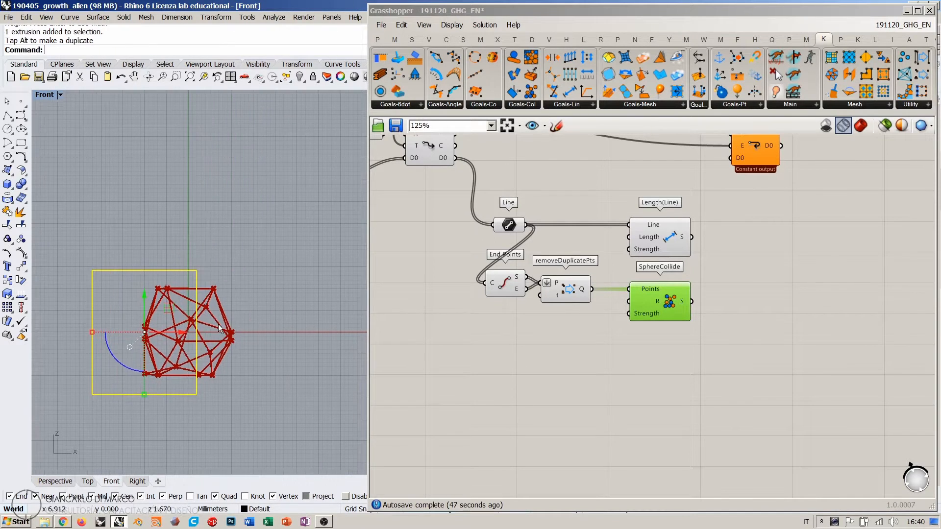
# Step: Copy the box along X so it partly overlaps the original, and scale the copy vertically to make it taller
pyautogui.click(253, 255)
pyautogui.click(189, 332)
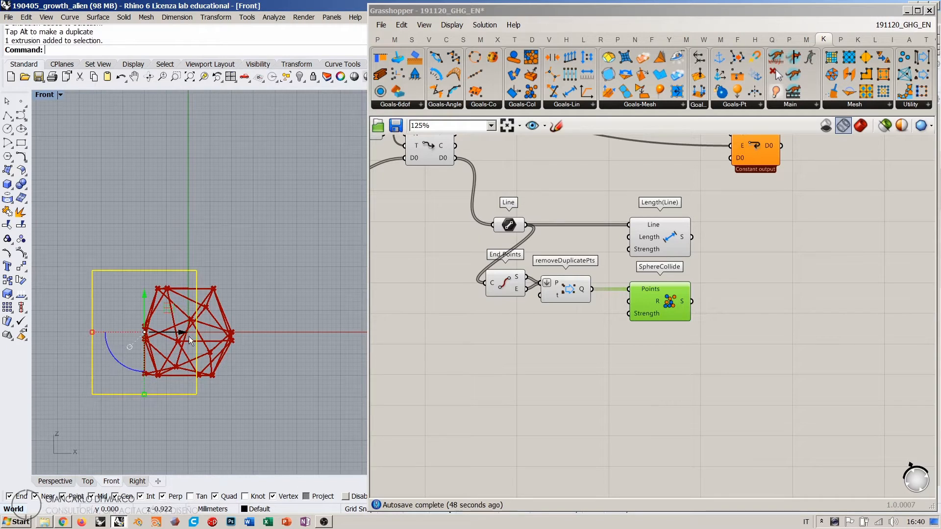
pyautogui.moveTo(189, 336); pyautogui.dragTo(257, 330)
pyautogui.moveTo(234, 398); pyautogui.dragTo(232, 438)
pyautogui.moveTo(234, 311); pyautogui.dragTo(233, 308)
# Step: Boolean-union the two overlapping boxes into one solid and view it in perspective
pyautogui.moveTo(198, 269); pyautogui.dragTo(152, 278)
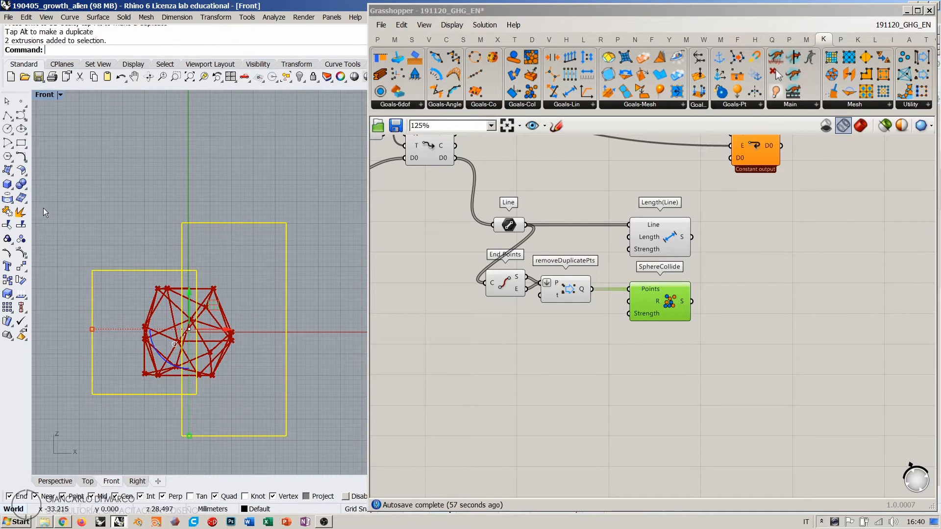
pyautogui.click(21, 185)
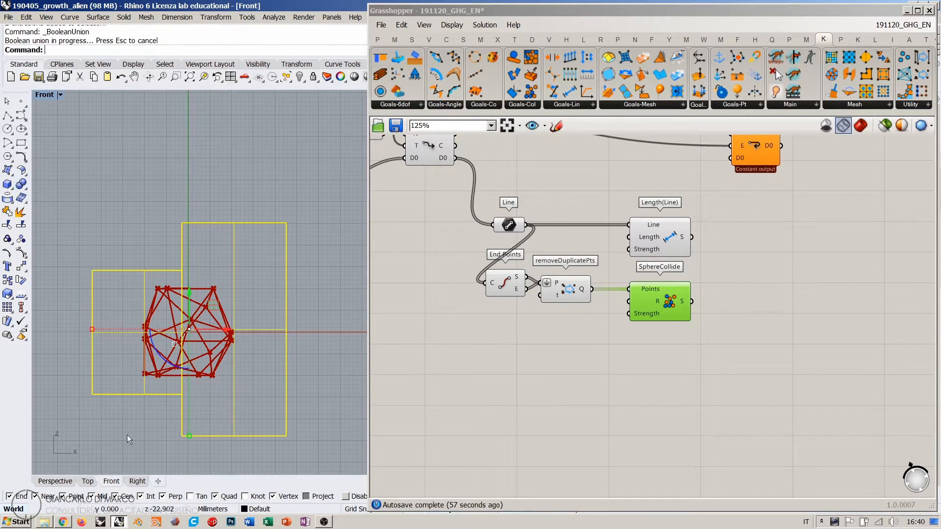
pyautogui.click(55, 481)
pyautogui.moveTo(183, 292)
pyautogui.mouseDown(button='right')
pyautogui.moveTo(279, 269)
pyautogui.moveTo(142, 231)
pyautogui.moveTo(255, 244)
pyautogui.moveTo(247, 260)
pyautogui.moveTo(260, 286)
pyautogui.moveTo(267, 280)
pyautogui.moveTo(255, 265)
pyautogui.mouseUp(button='right')
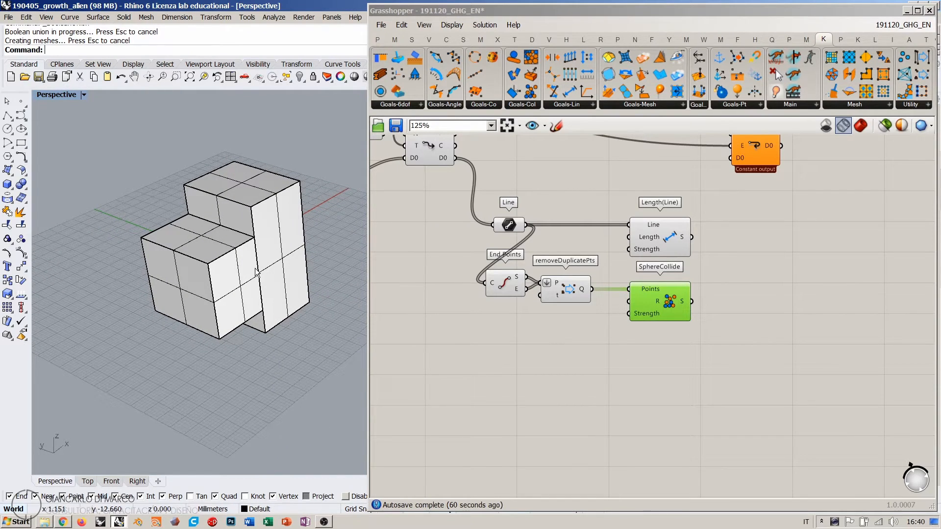
# Step: Merge the coplanar faces of the united solid and inspect its shape from several sides
pyautogui.moveTo(256, 271)
pyautogui.mouseDown(button='right')
pyautogui.moveTo(267, 211)
pyautogui.moveTo(260, 252)
pyautogui.moveTo(289, 272)
pyautogui.moveTo(229, 240)
pyautogui.moveTo(242, 260)
pyautogui.mouseUp(button='right')
pyautogui.click(242, 259)
pyautogui.click(21, 184)
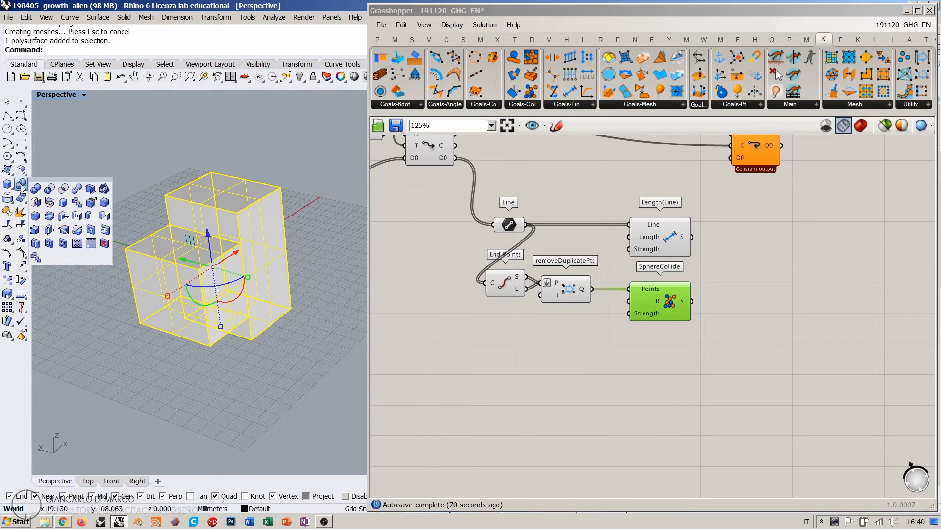
pyautogui.rightClick(62, 202)
pyautogui.press('Escape')
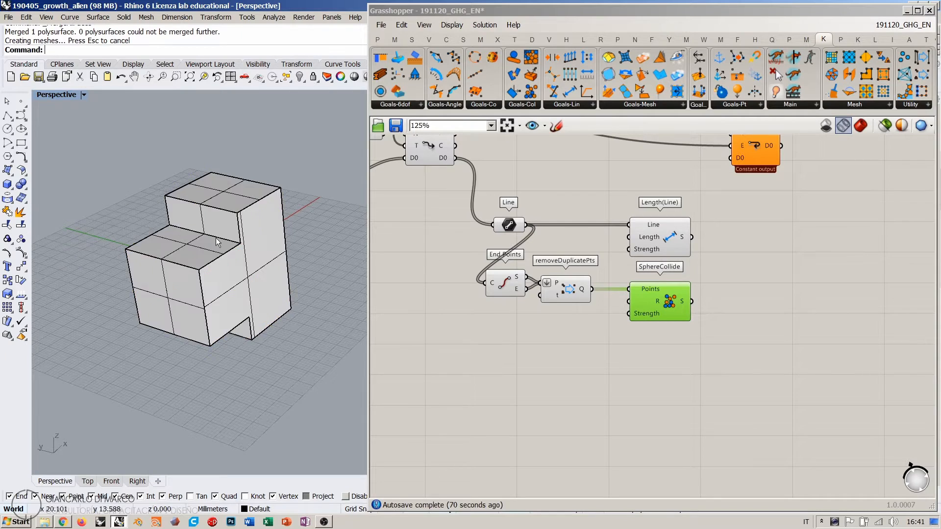
pyautogui.moveTo(216, 237); pyautogui.dragTo(232, 253, button='right')
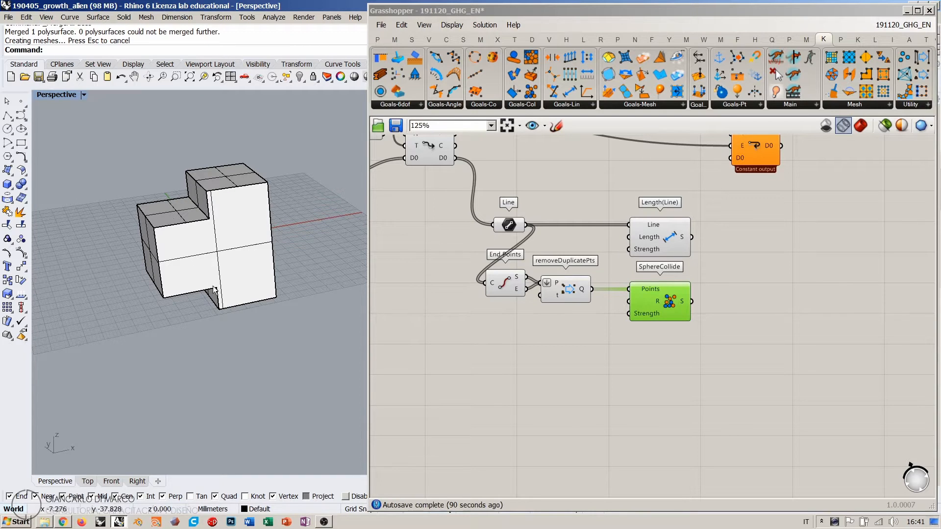
pyautogui.moveTo(196, 221); pyautogui.dragTo(272, 255, button='right')
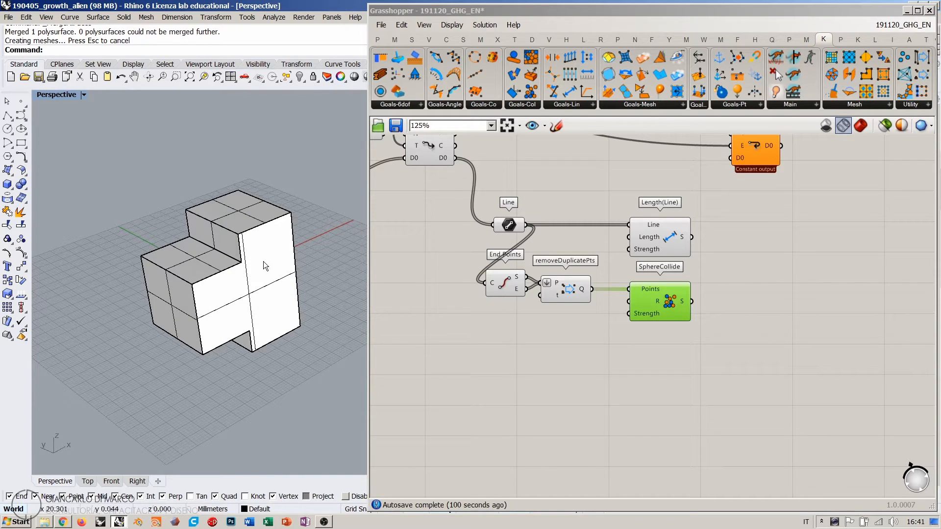
pyautogui.moveTo(269, 269); pyautogui.dragTo(252, 246, button='right')
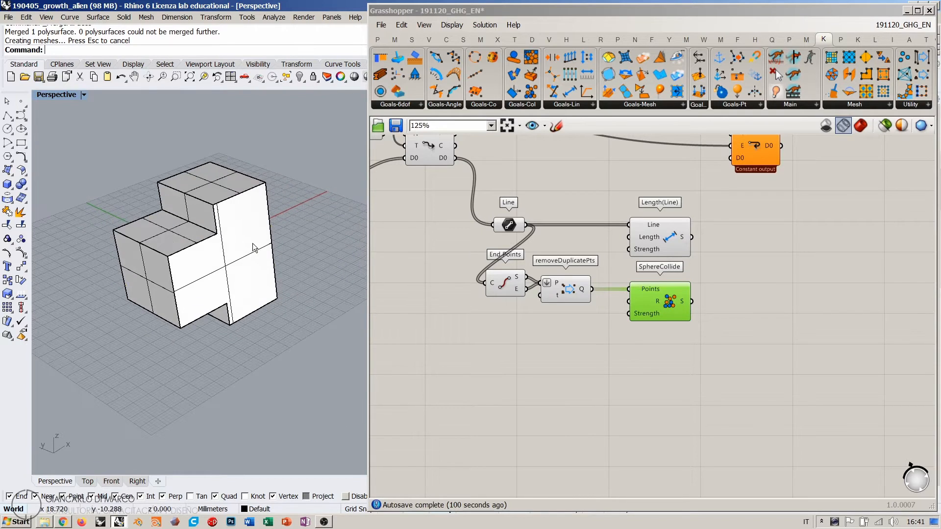
# Step: Undo the face merge, the union and the box copy to return to the single original box
pyautogui.hotkey('ctrl', 'z')
pyautogui.hotkey('ctrl', 'z')
pyautogui.moveTo(303, 227); pyautogui.dragTo(93, 168, button='right')
pyautogui.hotkey('ctrl', 'z')
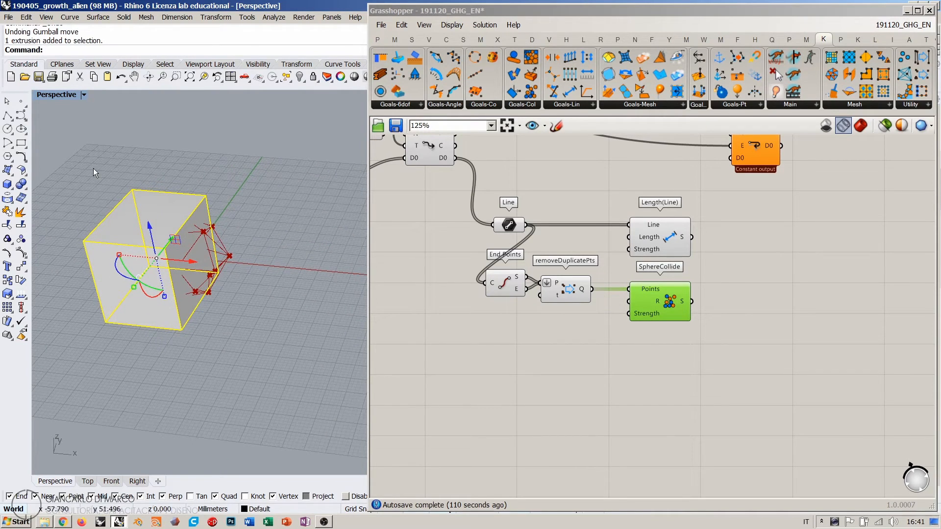
# Step: Extrude the box's +X side face outward as a solid by about 25 mm
pyautogui.click(24, 187)
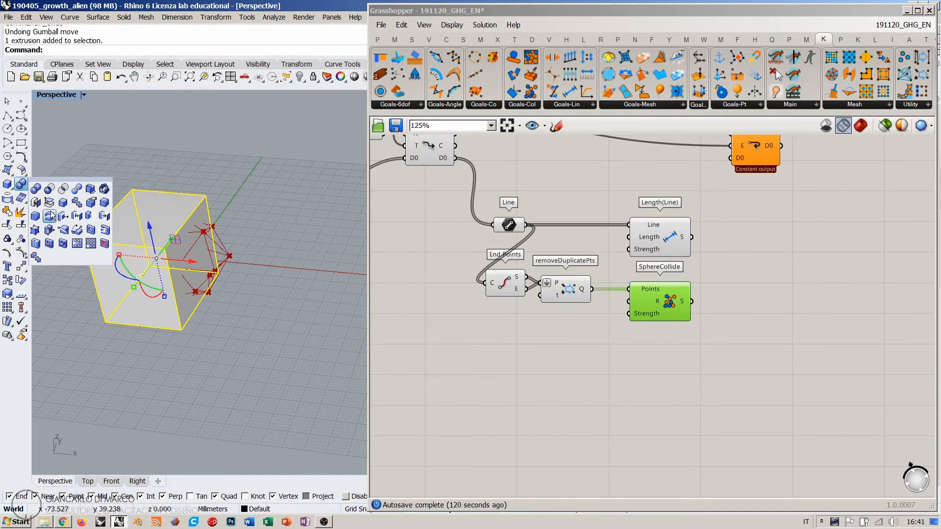
pyautogui.click(91, 218)
pyautogui.click(192, 257)
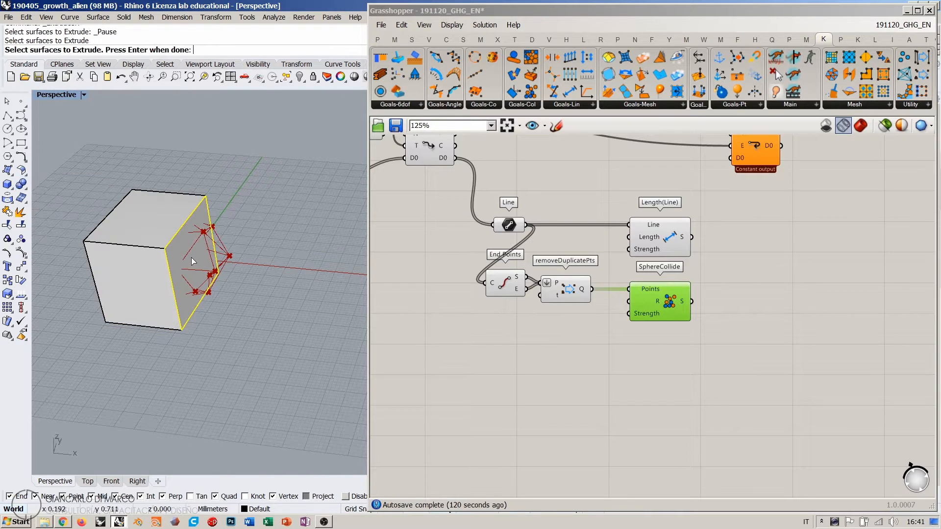
pyautogui.press('Return')
pyautogui.click(231, 228)
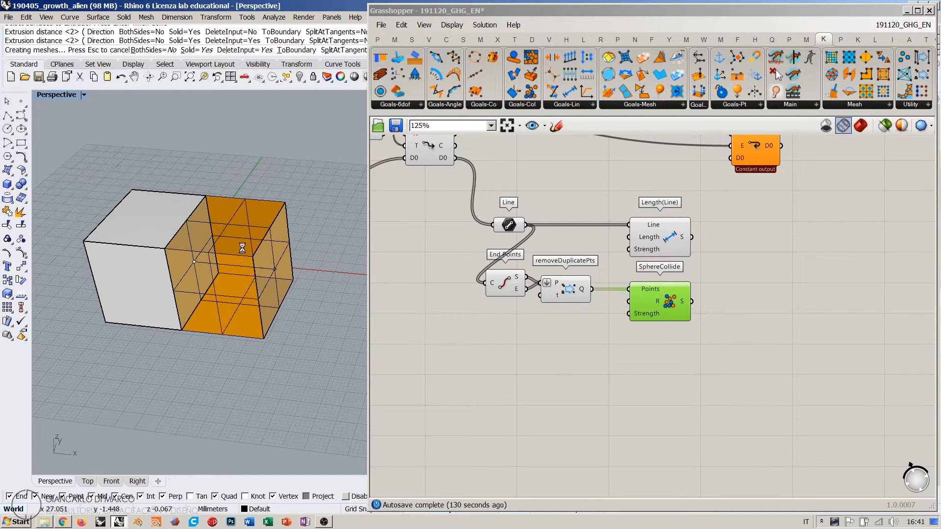
# Step: Extrude the added block's top face upward by about 20 mm and its bottom face downward, forming a sideways T-shaped solid
pyautogui.press('Return')
pyautogui.click(230, 227)
pyautogui.press('Return')
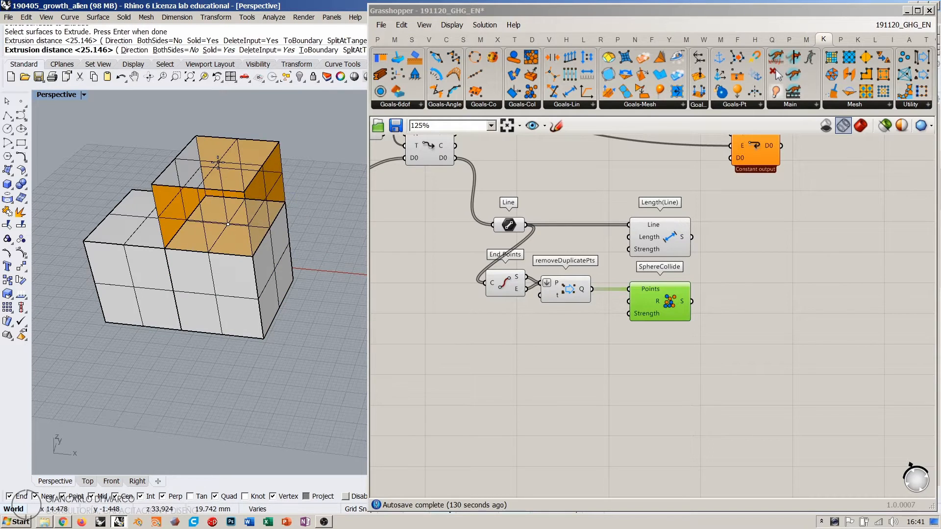
pyautogui.moveTo(240, 323); pyautogui.dragTo(240, 196, button='right')
pyautogui.press('Return')
pyautogui.click(234, 353)
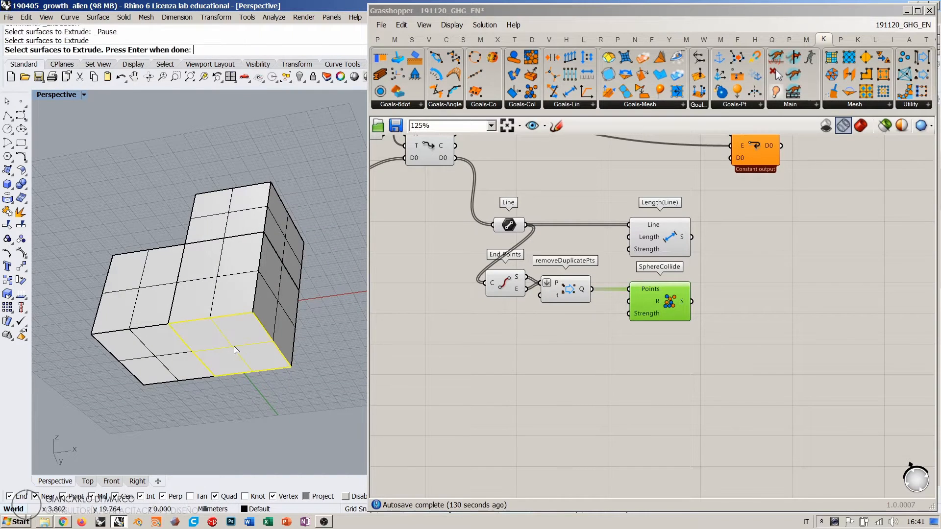
pyautogui.press('Return')
pyautogui.click(223, 417)
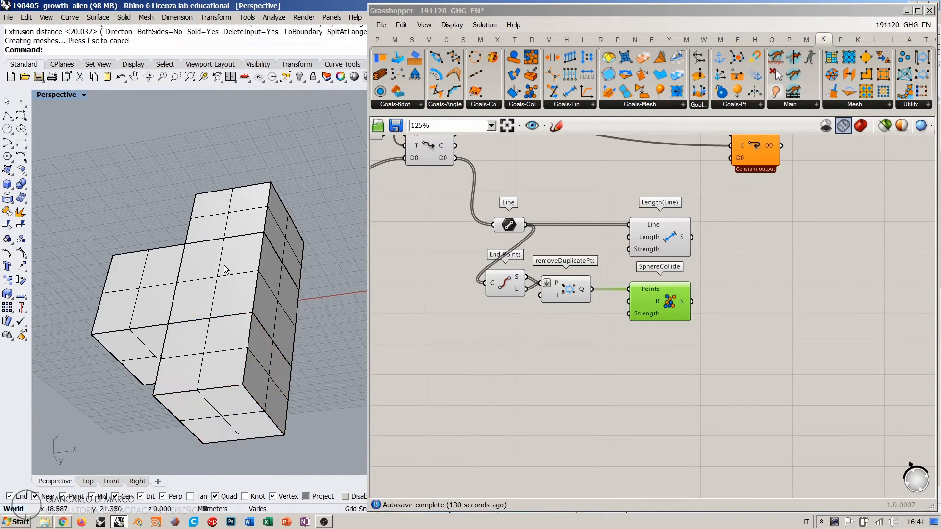
pyautogui.moveTo(210, 243); pyautogui.dragTo(344, 252, button='right')
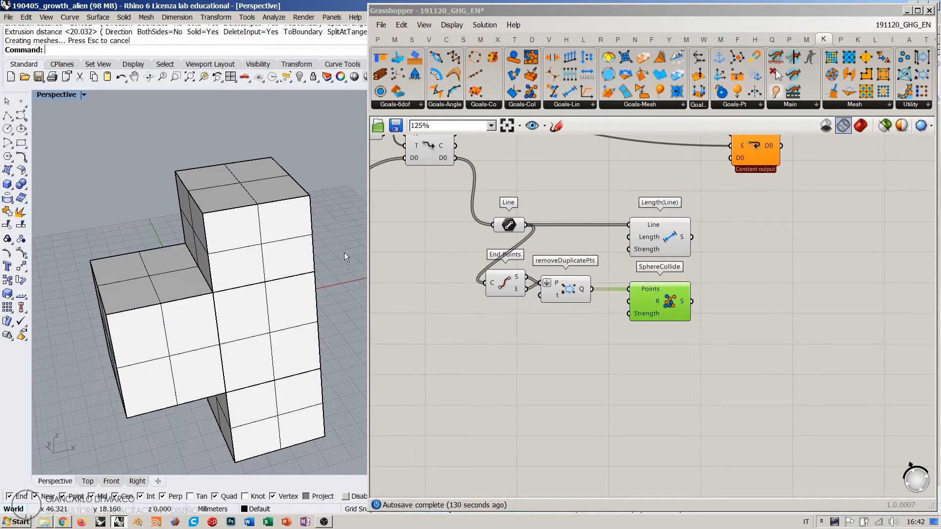
# Step: Widen the Rhino view and cut through the solid with a vertical clipping plane along X, its edge about 22 mm long
pyautogui.moveTo(367, 248); pyautogui.dragTo(542, 248)
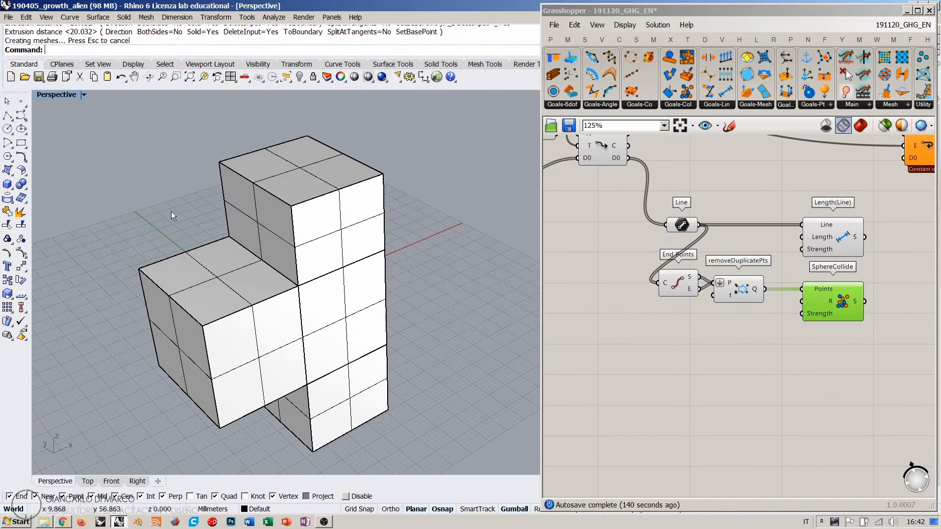
pyautogui.click(60, 97)
pyautogui.click(73, 397)
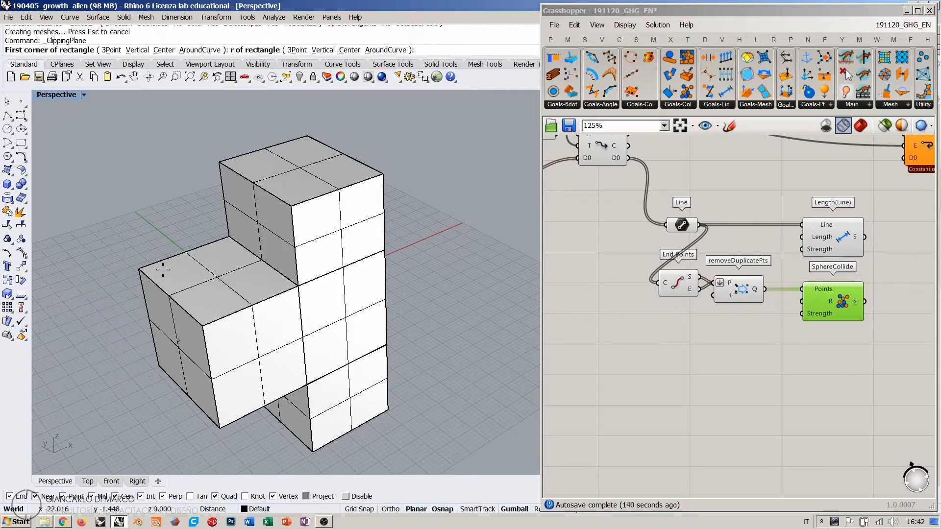
pyautogui.click(137, 50)
pyautogui.moveTo(130, 429); pyautogui.dragTo(341, 282, button='right')
pyautogui.click(349, 269)
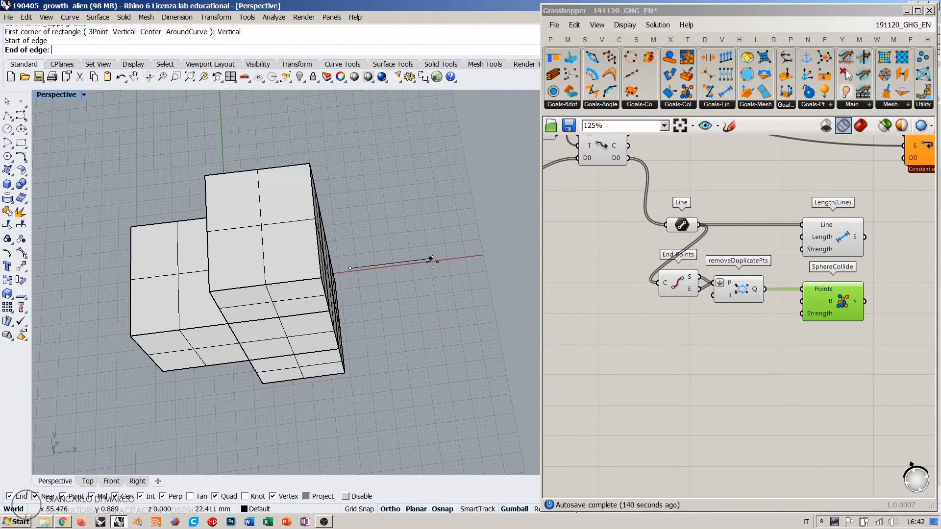
pyautogui.click(434, 261)
pyautogui.moveTo(436, 260); pyautogui.dragTo(430, 188, button='right')
pyautogui.click(409, 162)
pyautogui.moveTo(273, 308); pyautogui.dragTo(329, 164, button='right')
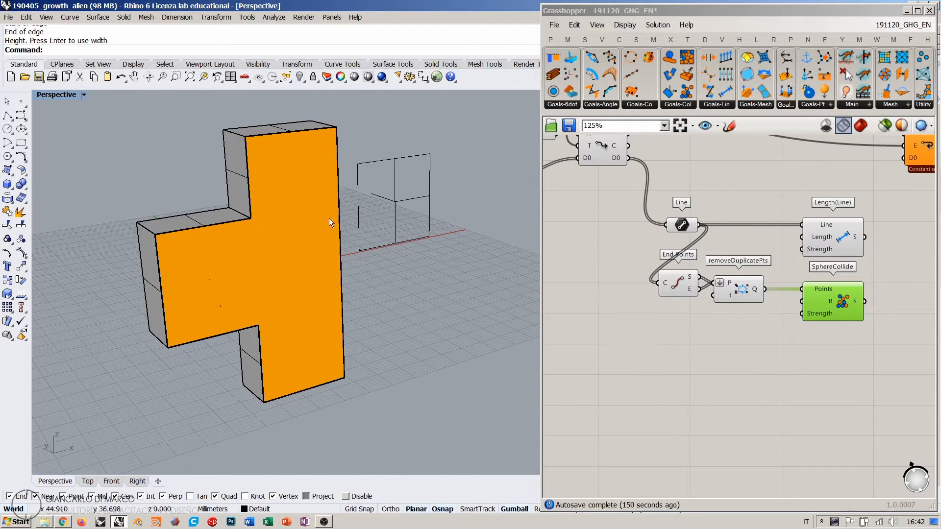
# Step: Delete the clipping plane and select the extruded solid
pyautogui.click(395, 205)
pyautogui.press('Delete')
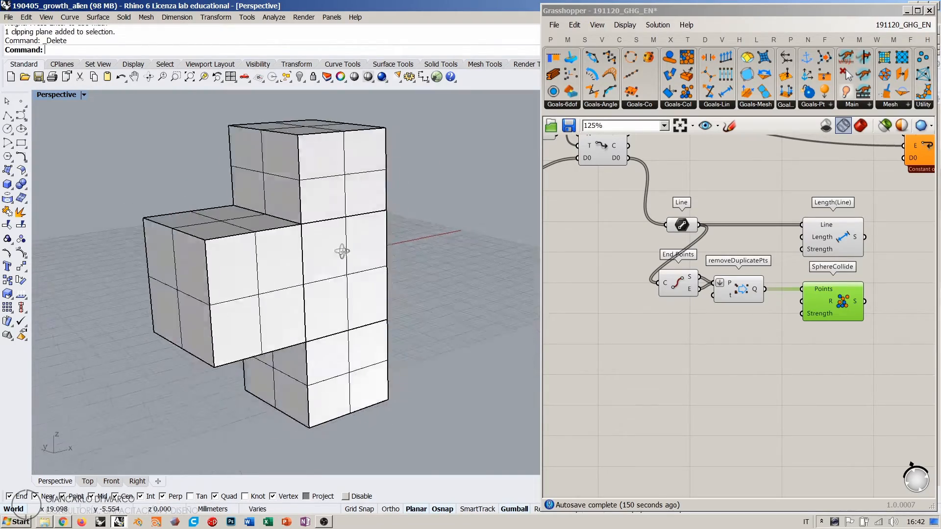
pyautogui.moveTo(342, 251); pyautogui.dragTo(248, 232, button='right')
pyautogui.click(361, 260)
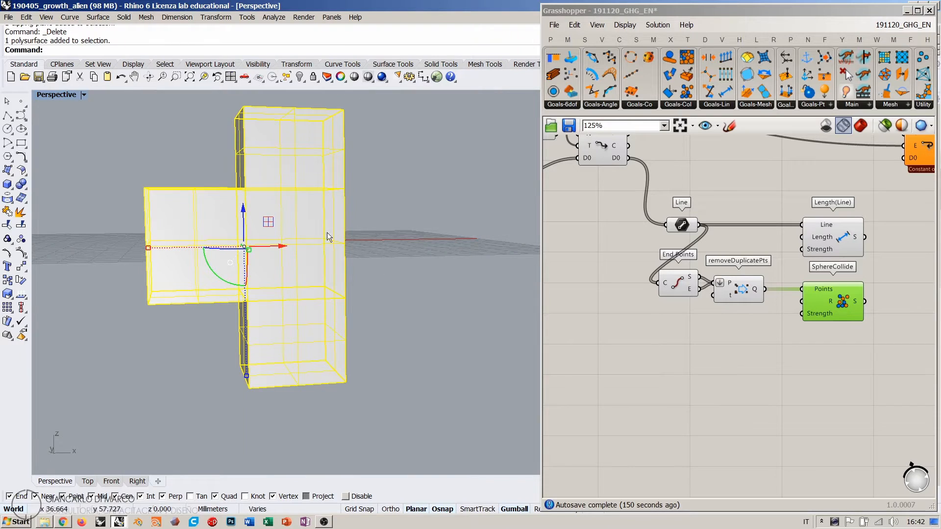
# Step: Switch the perspective view to wireframe display so the mesh inside the solid shows, and deselect the solid
pyautogui.click(368, 77)
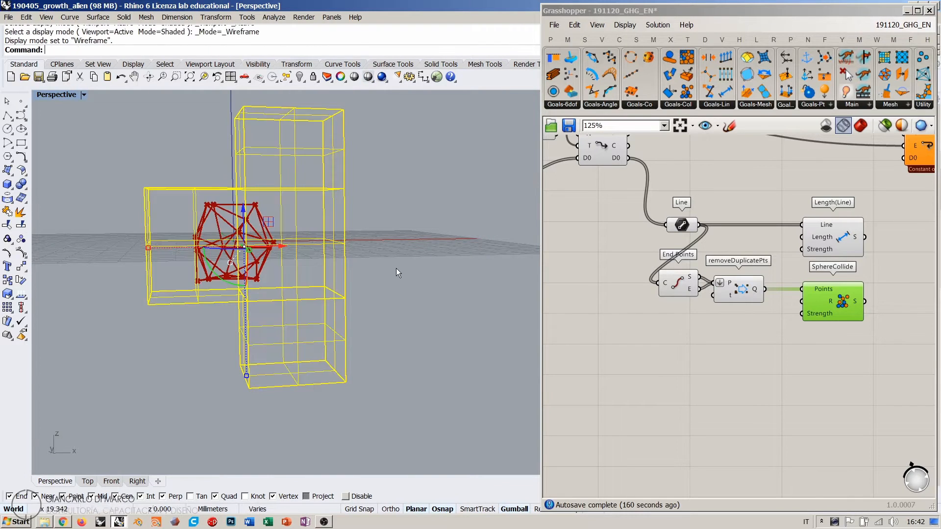
pyautogui.click(396, 268)
pyautogui.moveTo(396, 269); pyautogui.dragTo(242, 193, button='right')
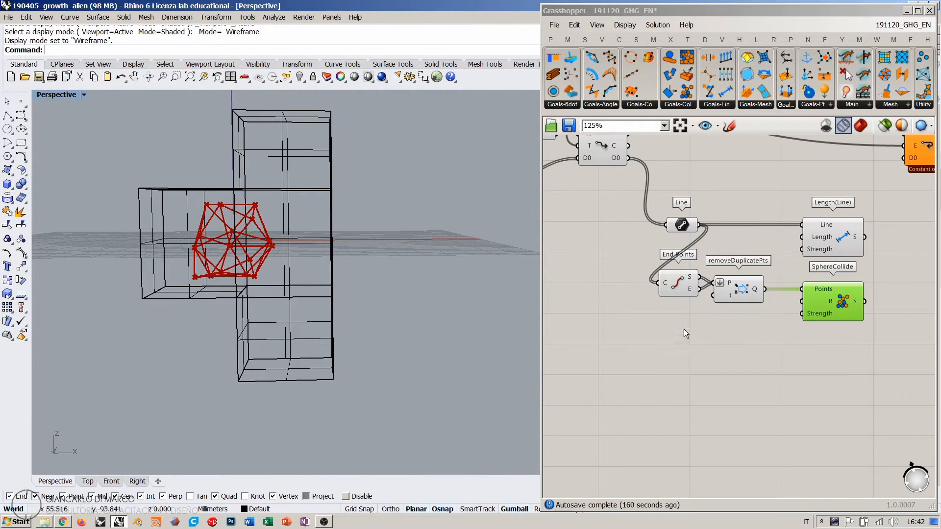
# Step: Add a Brep parameter below the End Points component and reference the extruded Rhino solid in it
pyautogui.doubleClick(672, 350)
pyautogui.write('brep')
pyautogui.press('Return')
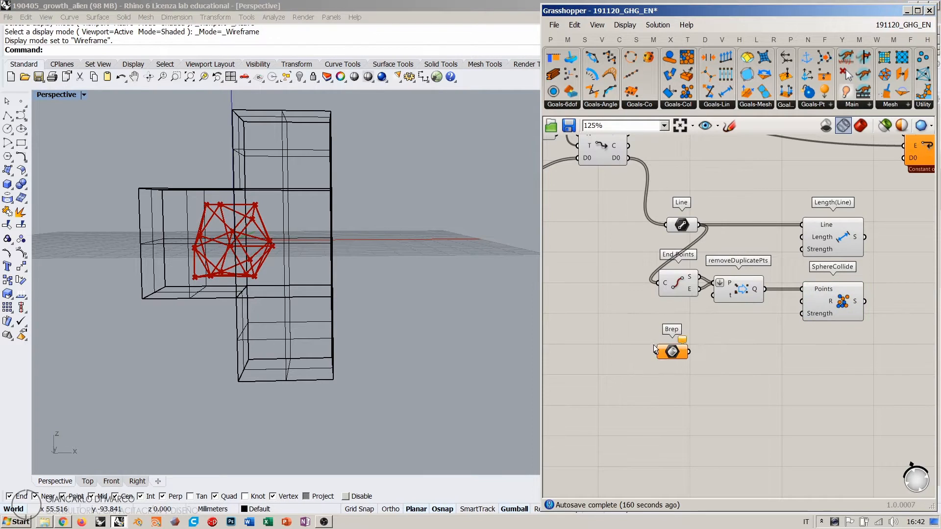
pyautogui.rightClick(647, 355)
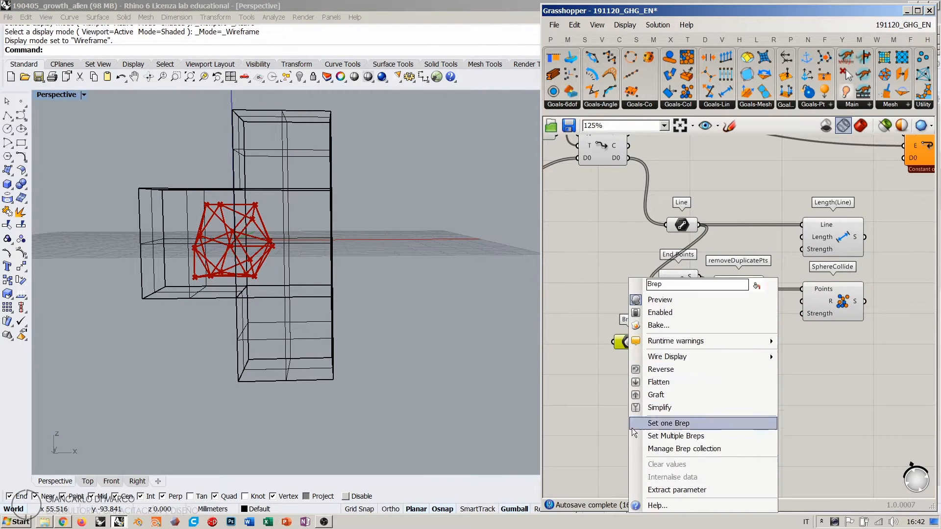
pyautogui.click(669, 422)
pyautogui.click(304, 286)
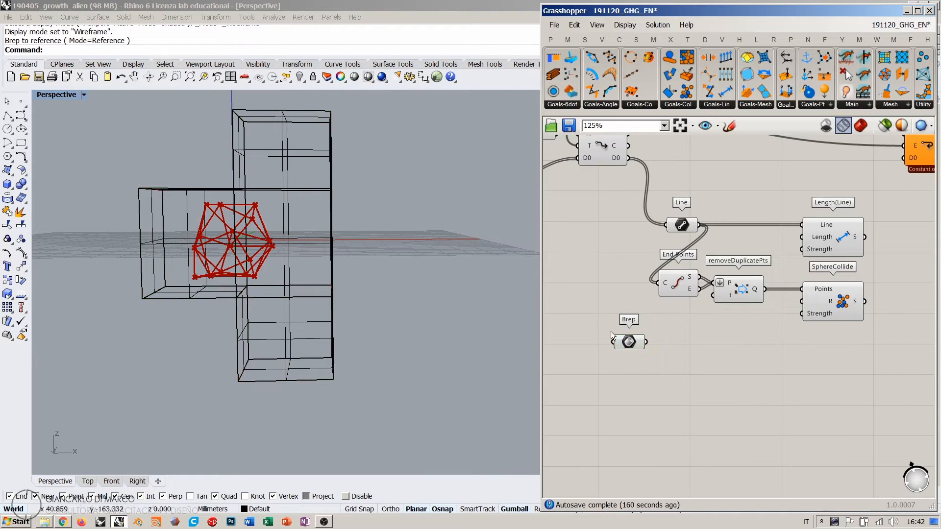
# Step: Internalise the solid's data in the Brep parameter and delete the original solid from the Rhino model
pyautogui.rightClick(625, 346)
pyautogui.click(652, 476)
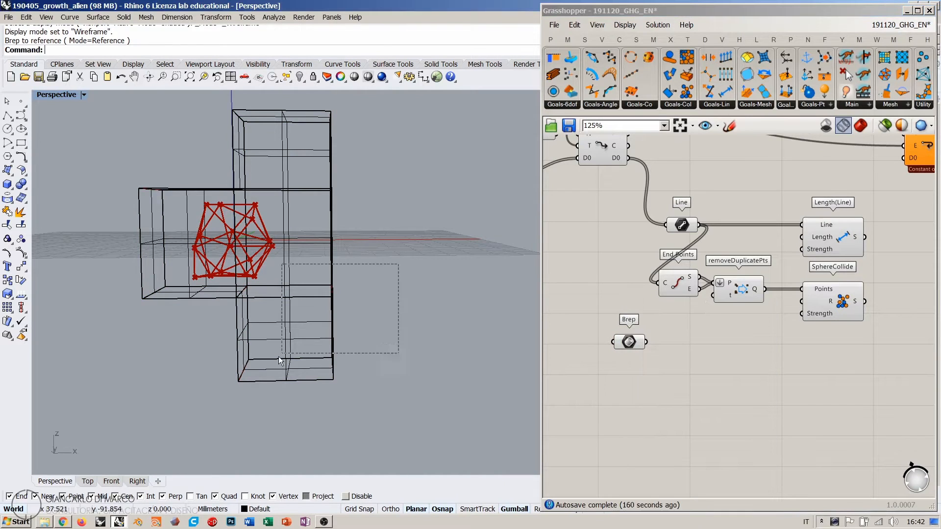
pyautogui.click(272, 366)
pyautogui.press('Delete')
pyautogui.moveTo(301, 295); pyautogui.dragTo(358, 312, button='right')
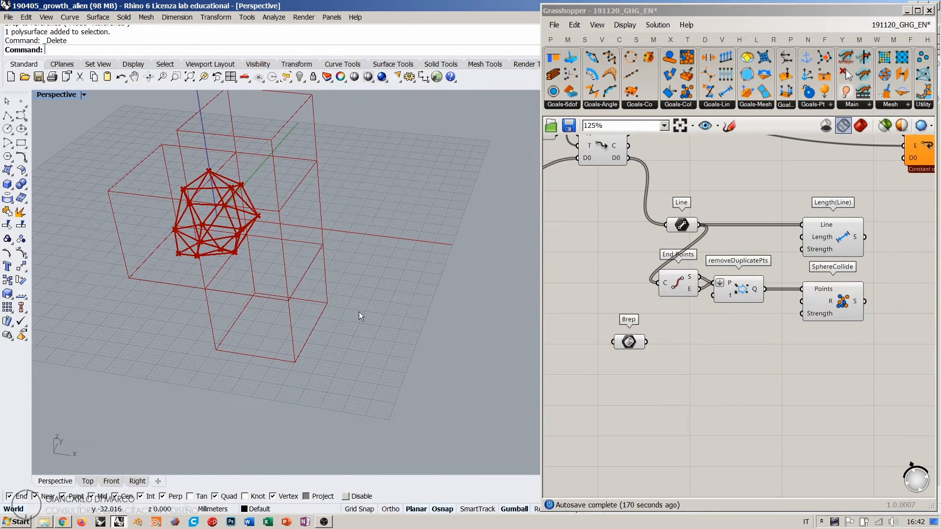
# Step: Add a Deconstruct Brep component, feed it from the Brep parameter, and line the two up
pyautogui.moveTo(715, 387); pyautogui.dragTo(660, 341, button='right')
pyautogui.moveTo(572, 299); pyautogui.dragTo(567, 304)
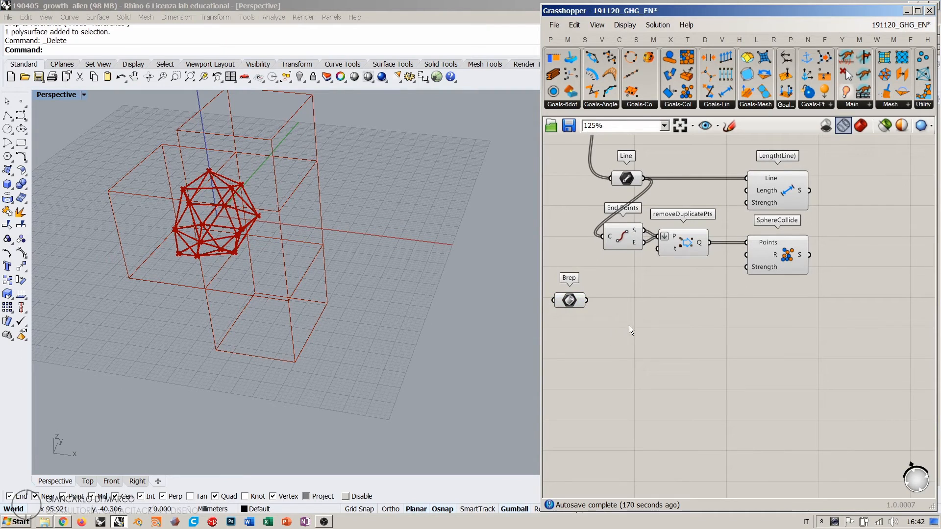
pyautogui.doubleClick(628, 325)
pyautogui.write('dec')
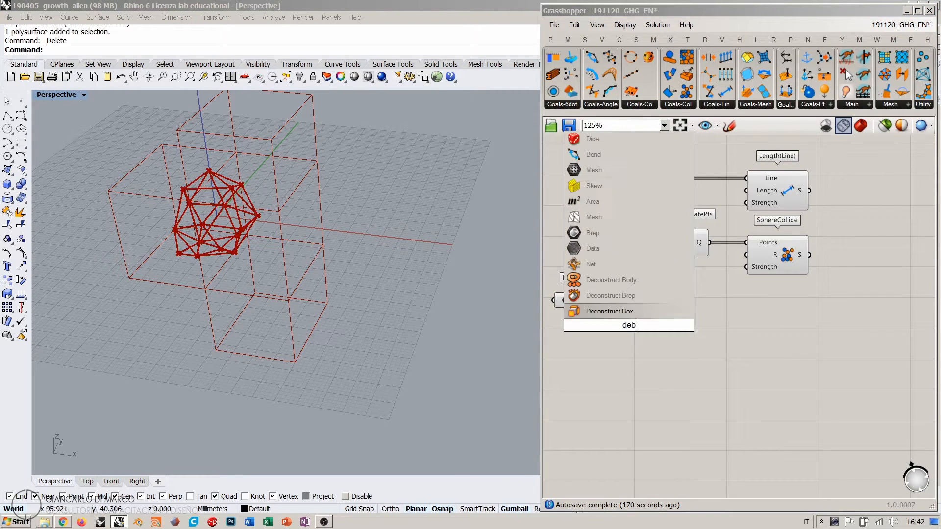
pyautogui.click(594, 296)
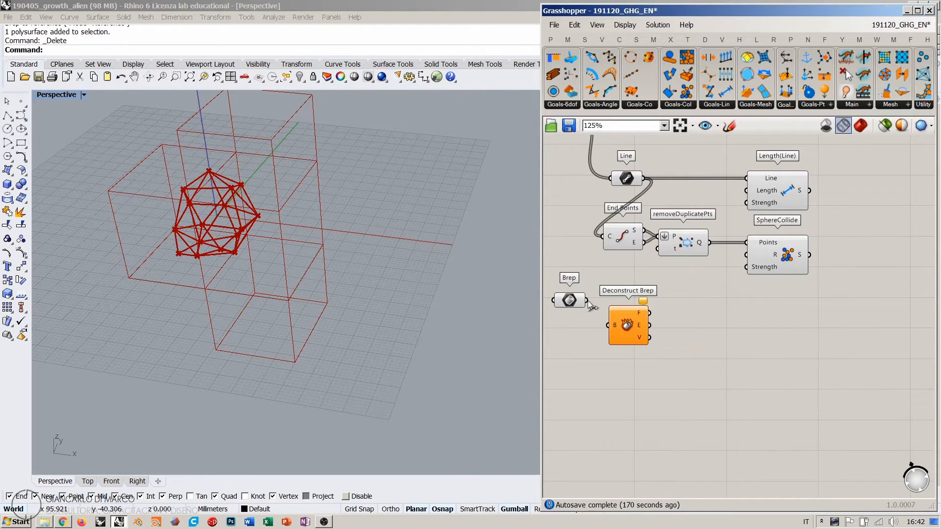
pyautogui.moveTo(585, 300); pyautogui.dragTo(609, 325)
pyautogui.moveTo(567, 301); pyautogui.dragTo(565, 325)
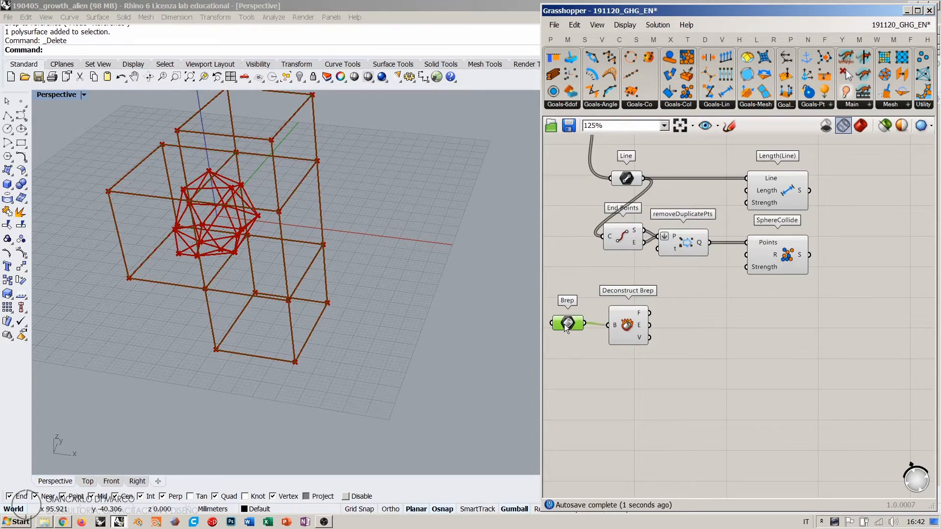
pyautogui.moveTo(625, 328); pyautogui.dragTo(611, 329)
pyautogui.click(598, 361)
# Step: Add a Mesh Surface component, connect the Deconstruct Brep faces to its surface input, and align it
pyautogui.moveTo(242, 260); pyautogui.dragTo(319, 257, button='right')
pyautogui.doubleClick(705, 345)
pyautogui.write('mesh surf')
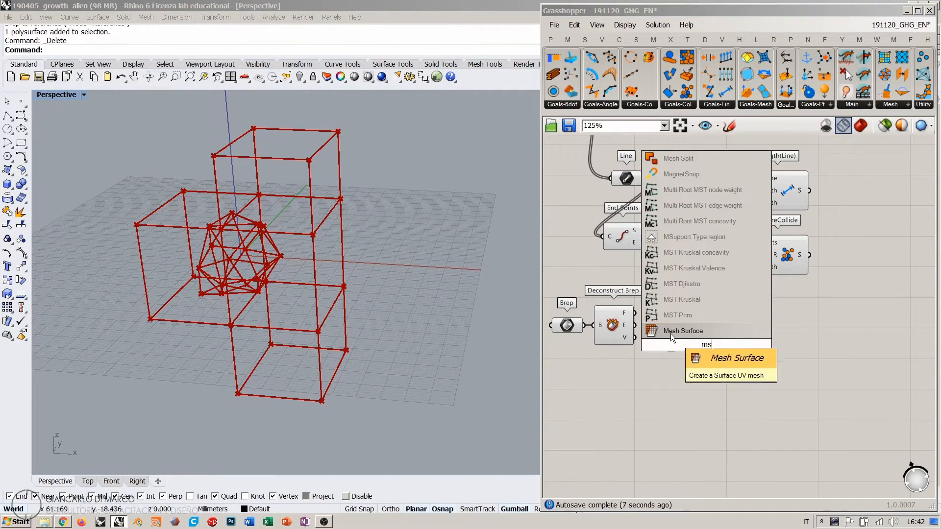
pyautogui.press('Return')
pyautogui.moveTo(634, 312); pyautogui.dragTo(684, 320)
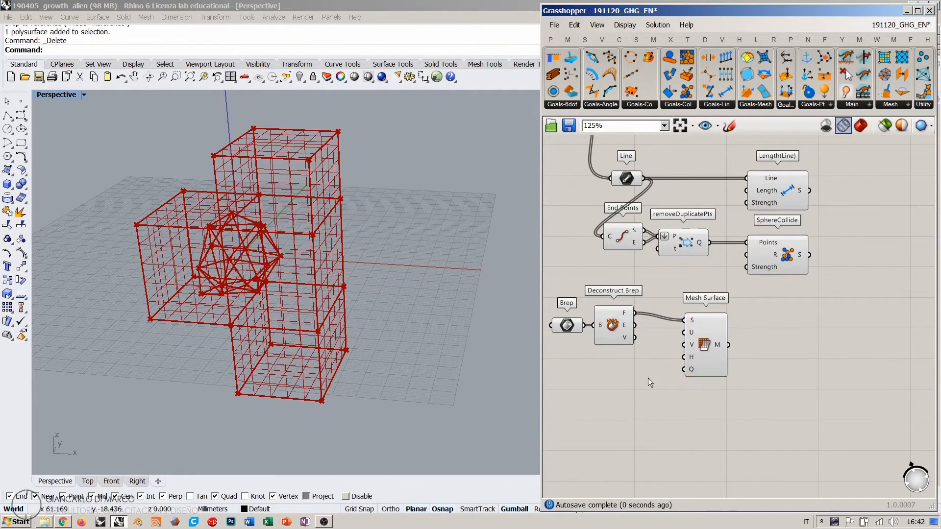
pyautogui.moveTo(343, 226); pyautogui.dragTo(307, 231, button='right')
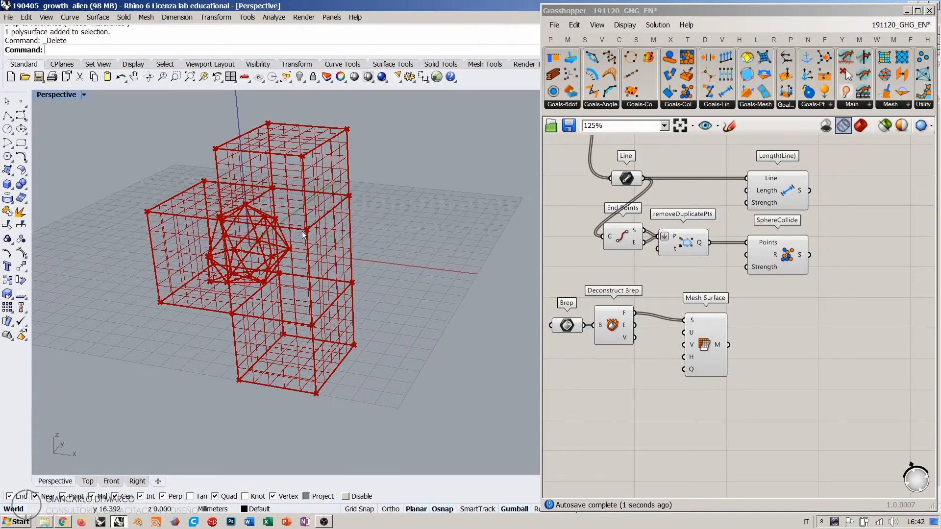
pyautogui.moveTo(705, 336); pyautogui.dragTo(690, 329)
pyautogui.click(633, 382)
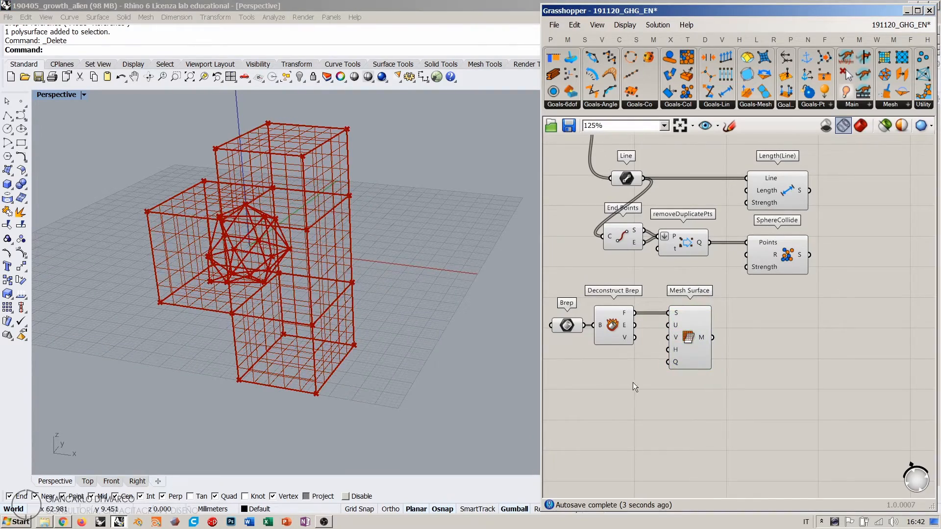
# Step: Align Mesh Surface closer to Deconstruct Brep and turn off the preview of Deconstruct Brep
pyautogui.moveTo(523, 302); pyautogui.dragTo(343, 267, button='right')
pyautogui.keyDown('shift'); pyautogui.moveTo(361, 269); pyautogui.dragTo(345, 269, button='right'); pyautogui.keyUp('shift')
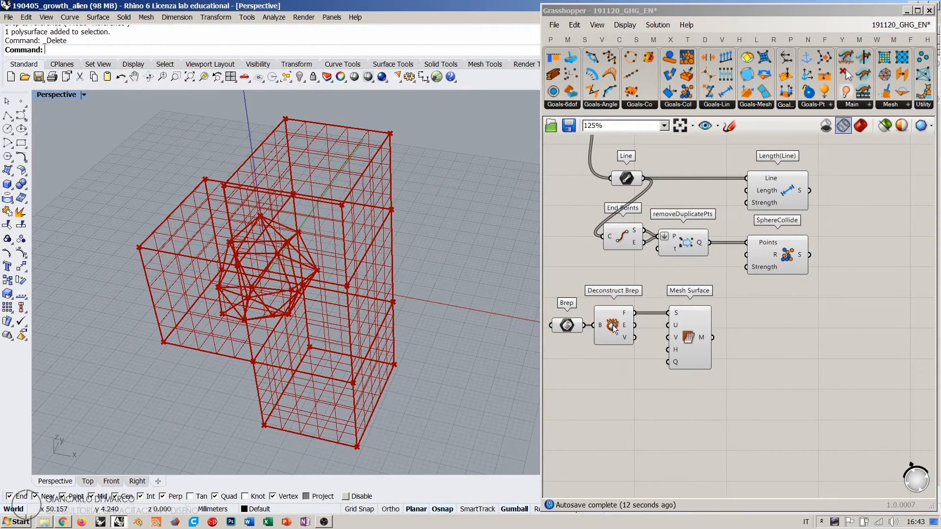
pyautogui.moveTo(684, 331); pyautogui.dragTo(678, 332)
pyautogui.click(637, 352)
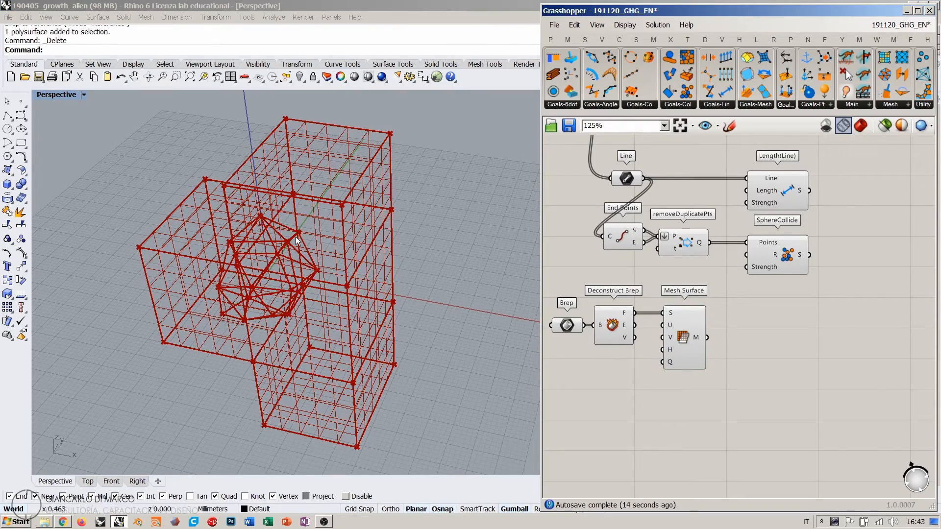
pyautogui.moveTo(327, 308); pyautogui.dragTo(263, 272, button='right')
pyautogui.click(615, 327)
pyautogui.hotkey('ctrl', 'q')
pyautogui.moveTo(617, 375); pyautogui.dragTo(684, 368, button='right')
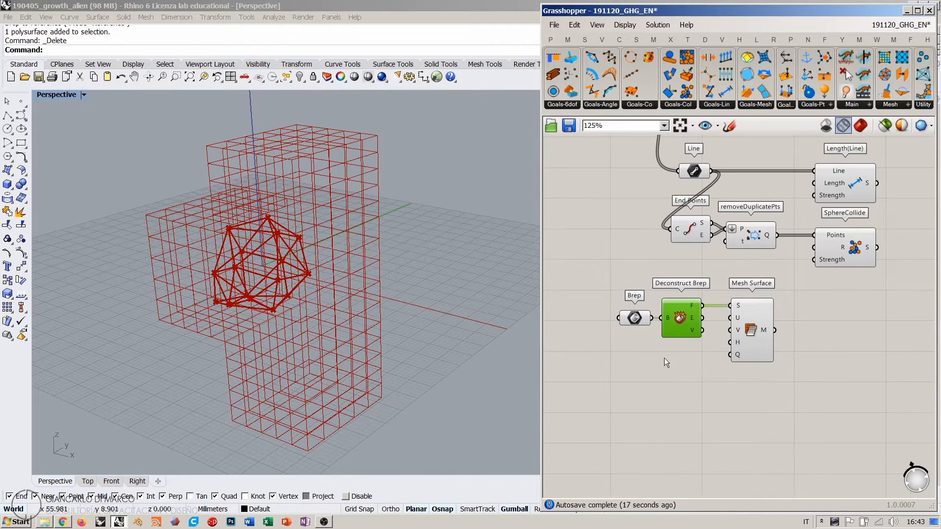
# Step: Create two number sliders set to 11 and connect them to the U and V counts of Mesh Surface
pyautogui.click(682, 375)
pyautogui.doubleClick(683, 376)
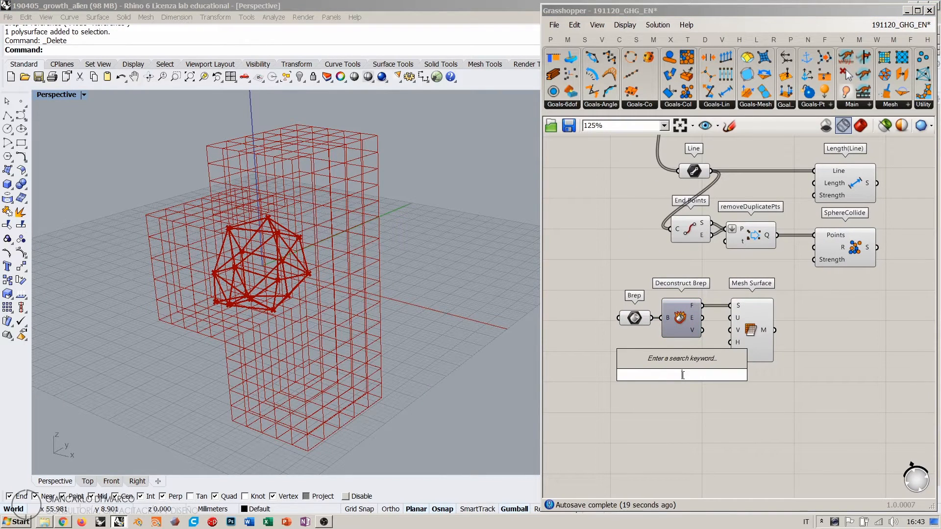
pyautogui.write('11')
pyautogui.press('Return')
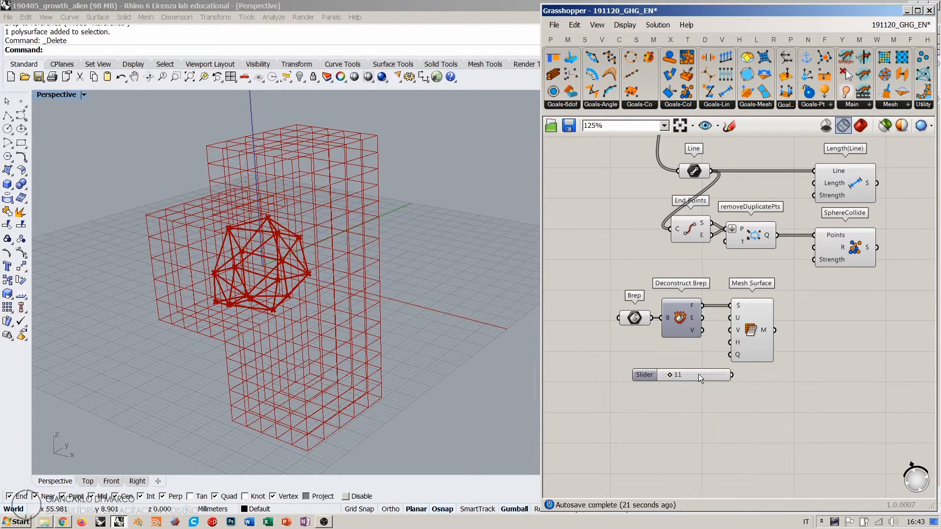
pyautogui.moveTo(667, 352); pyautogui.dragTo(670, 351)
pyautogui.hotkey('ctrl', 'c')
pyautogui.hotkey('ctrl', 'v')
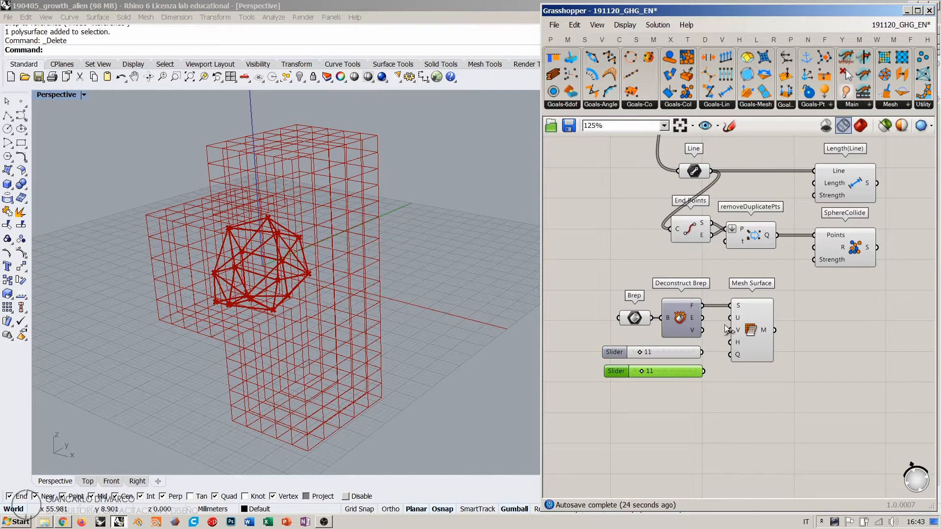
pyautogui.moveTo(730, 319); pyautogui.dragTo(691, 362)
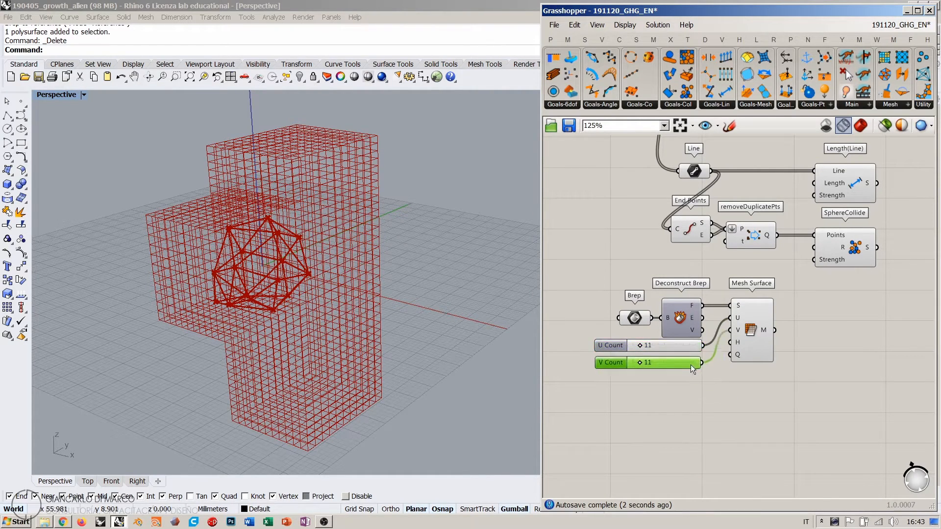
# Step: Turn off the preview of the Brep parameter
pyautogui.click(687, 378)
pyautogui.rightClick(638, 320)
pyautogui.click(649, 339)
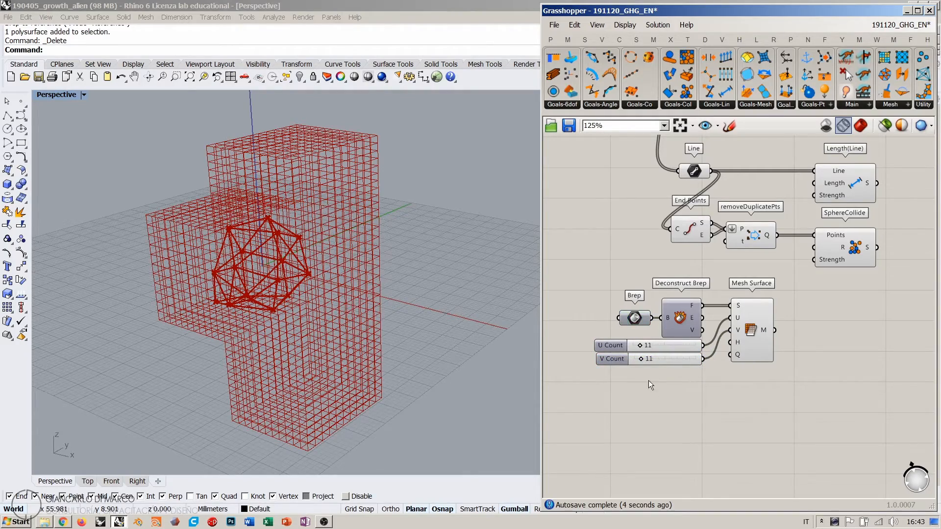
pyautogui.moveTo(299, 260); pyautogui.dragTo(329, 275, button='right')
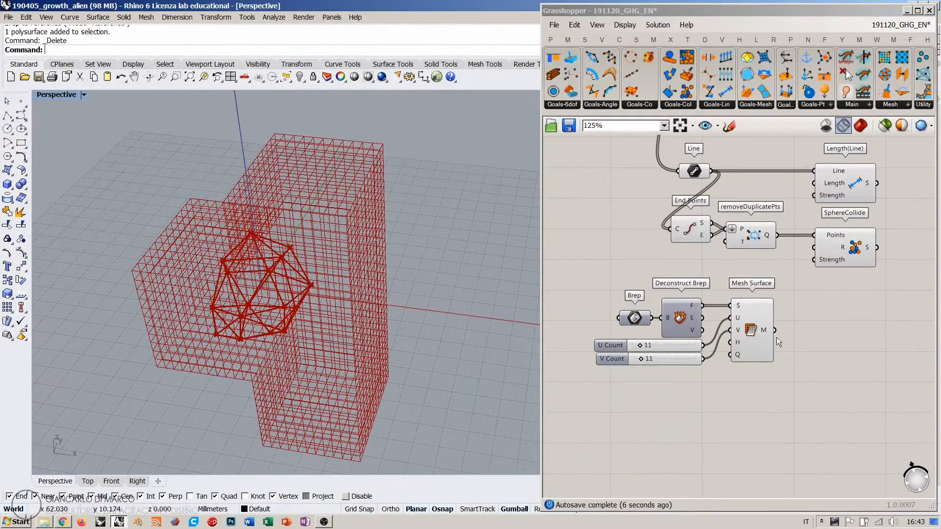
# Step: Shift the brep meshing components slightly and place a SolidPointCollide goal beside Mesh Surface, below SphereCollide
pyautogui.click(751, 327)
pyautogui.click(803, 308)
pyautogui.moveTo(802, 308); pyautogui.dragTo(710, 321, button='right')
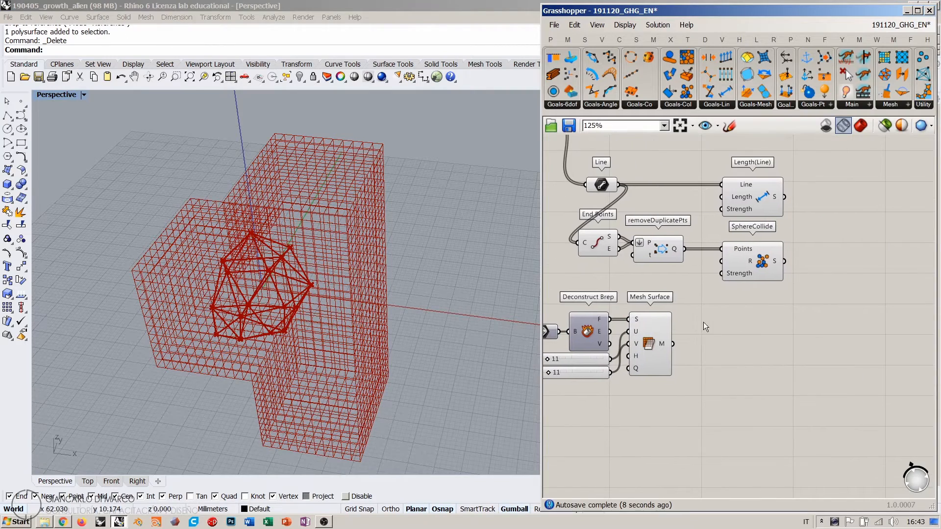
pyautogui.moveTo(687, 301); pyautogui.dragTo(545, 373)
pyautogui.moveTo(652, 339); pyautogui.dragTo(660, 340)
pyautogui.click(687, 223)
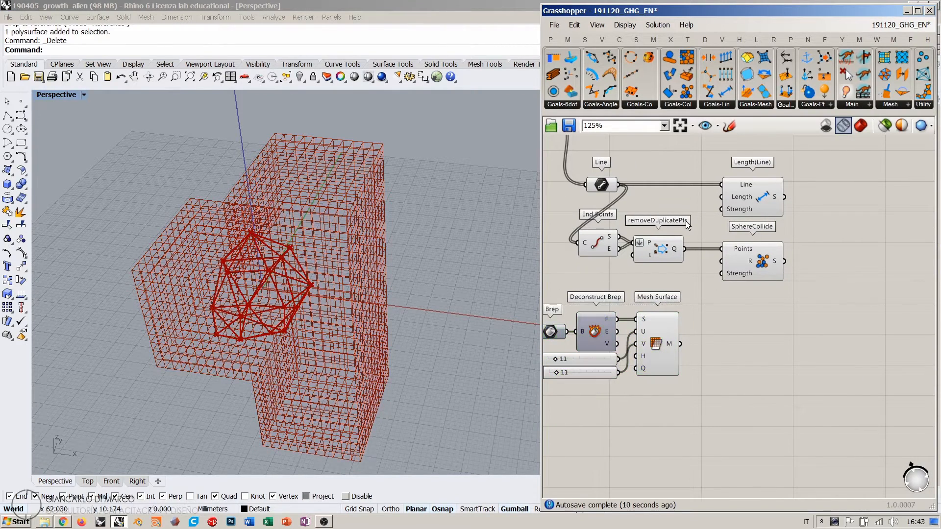
pyautogui.click(679, 104)
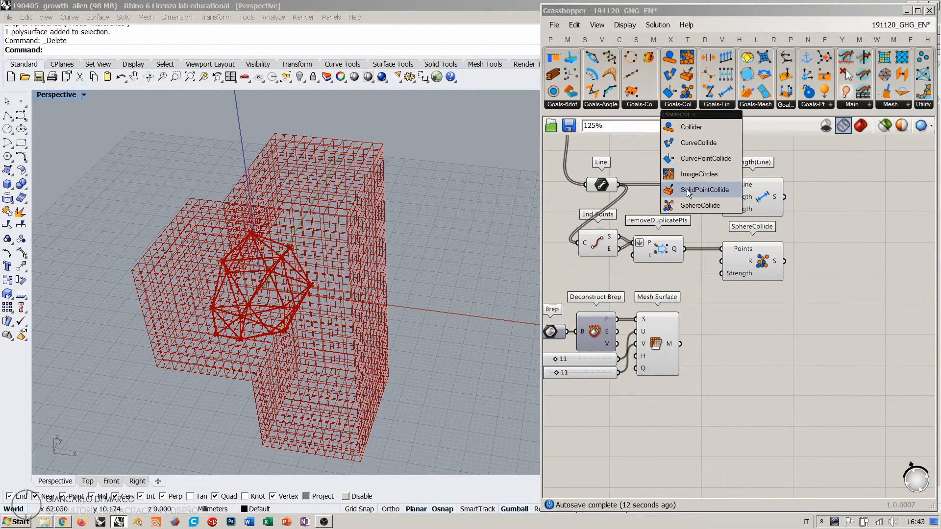
pyautogui.moveTo(696, 191); pyautogui.dragTo(765, 355)
pyautogui.moveTo(703, 278); pyautogui.dragTo(733, 314, button='right')
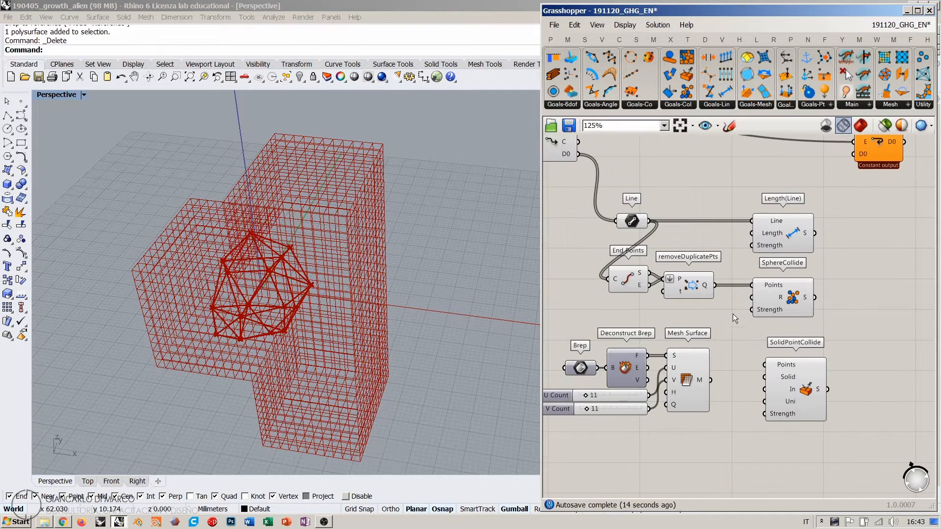
# Step: Connect the removeDuplicatePts output to SolidPointCollide's Points input and the Mesh Surface output to its Solid input
pyautogui.click(696, 284)
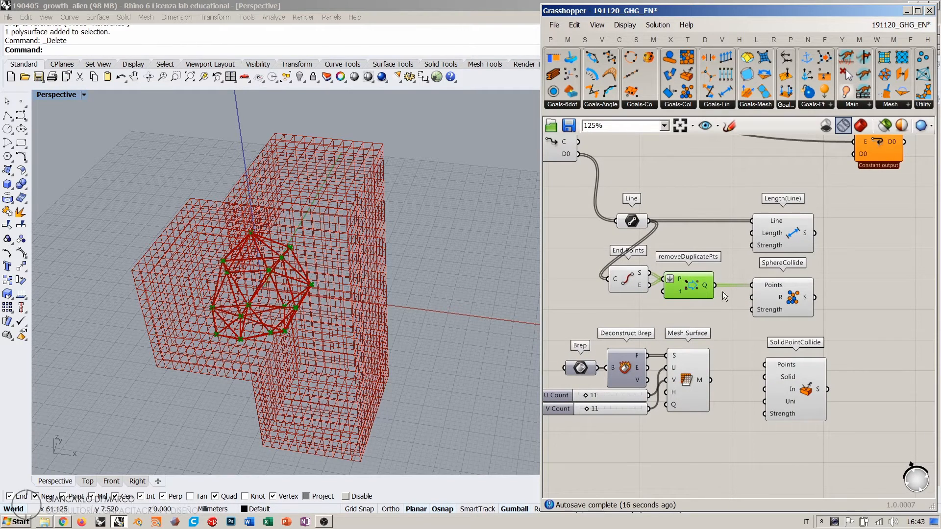
pyautogui.moveTo(716, 286); pyautogui.dragTo(764, 365)
pyautogui.click(728, 405)
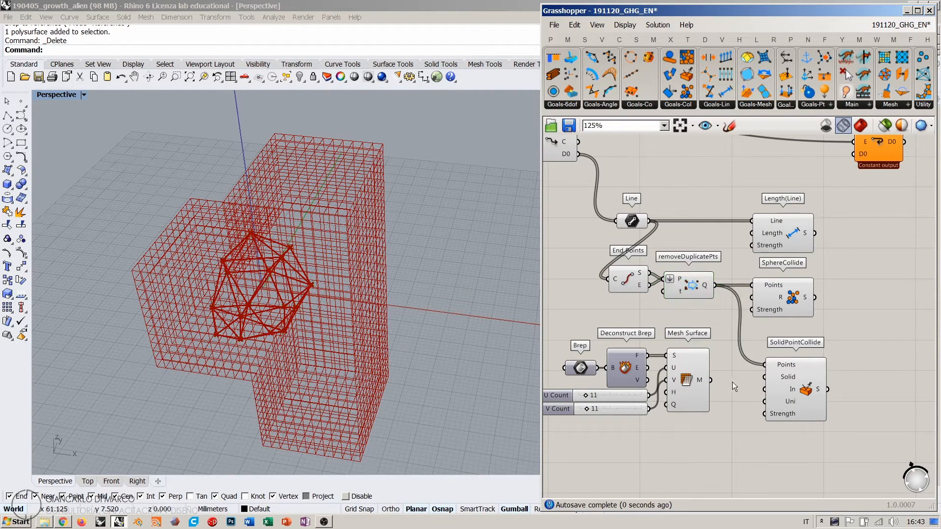
pyautogui.moveTo(782, 367); pyautogui.dragTo(780, 362, button='right')
pyautogui.scroll(3, 782, 363)
pyautogui.moveTo(675, 312); pyautogui.dragTo(786, 315)
pyautogui.rightClick(721, 335)
# Step: Add a Boolean toggle set to True, connect it to SolidPointCollide's In input, and place it under Mesh Surface
pyautogui.doubleClick(662, 395)
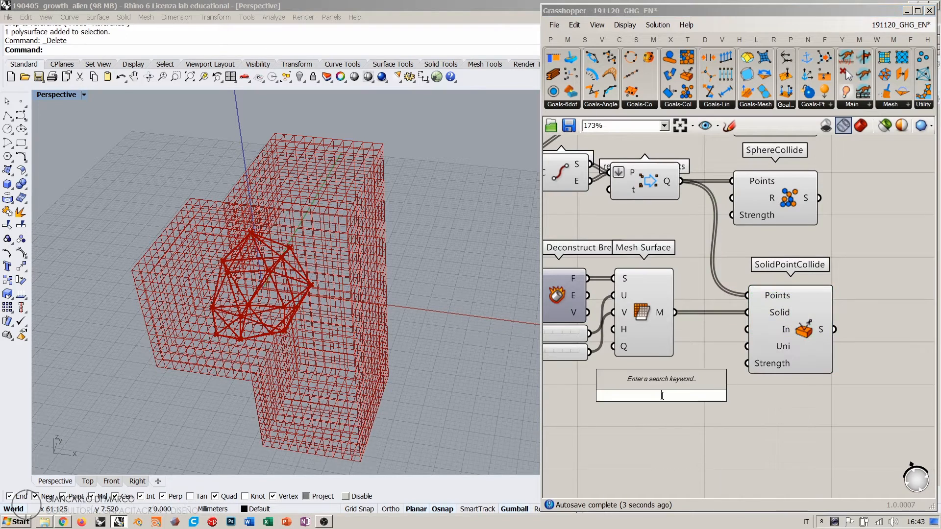
pyautogui.write('toggle')
pyautogui.press('Return')
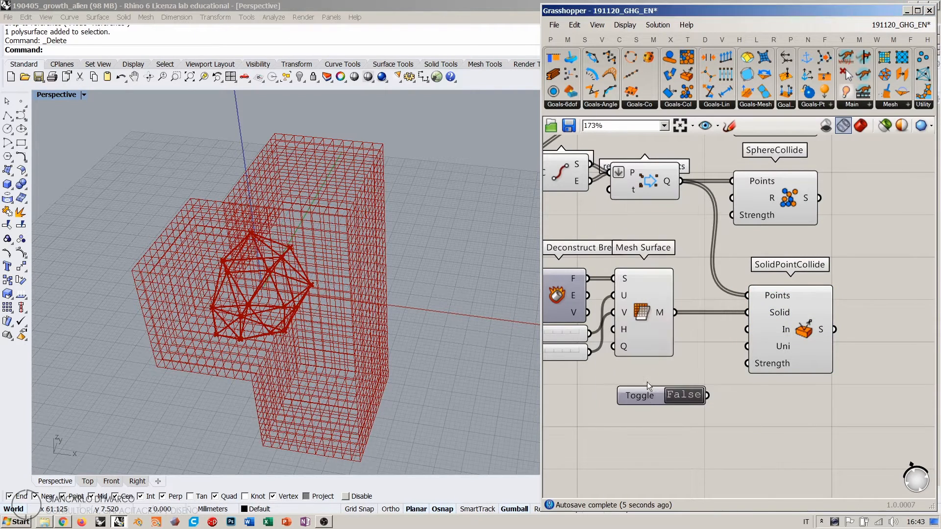
pyautogui.click(677, 397)
pyautogui.moveTo(747, 329); pyautogui.dragTo(626, 371)
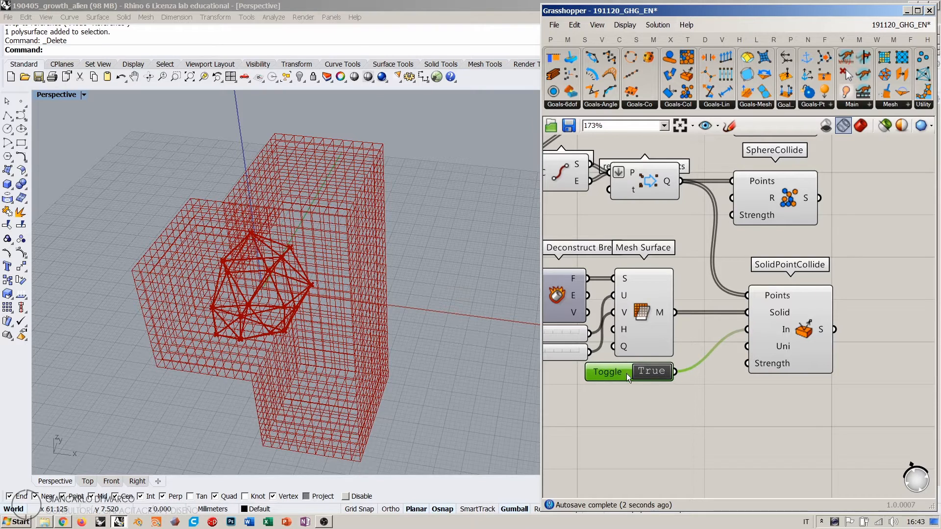
pyautogui.click(715, 371)
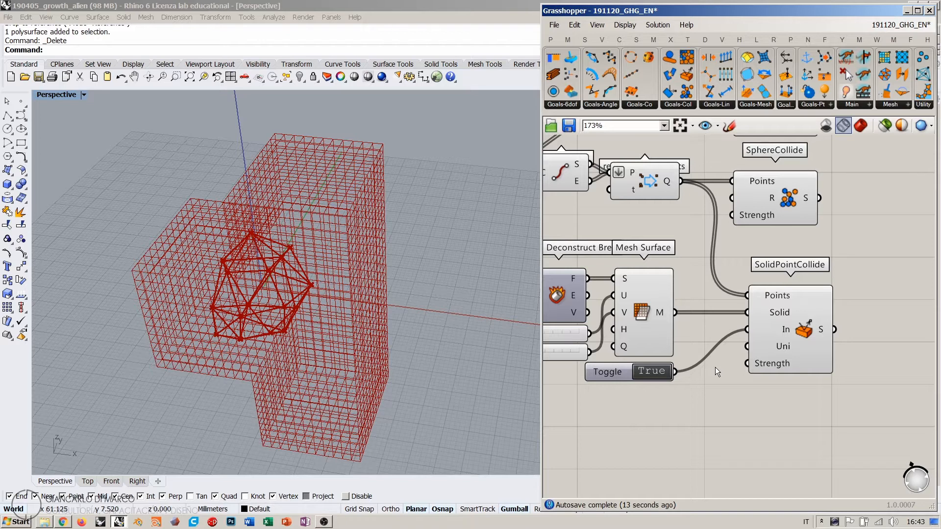
pyautogui.rightClick(689, 433)
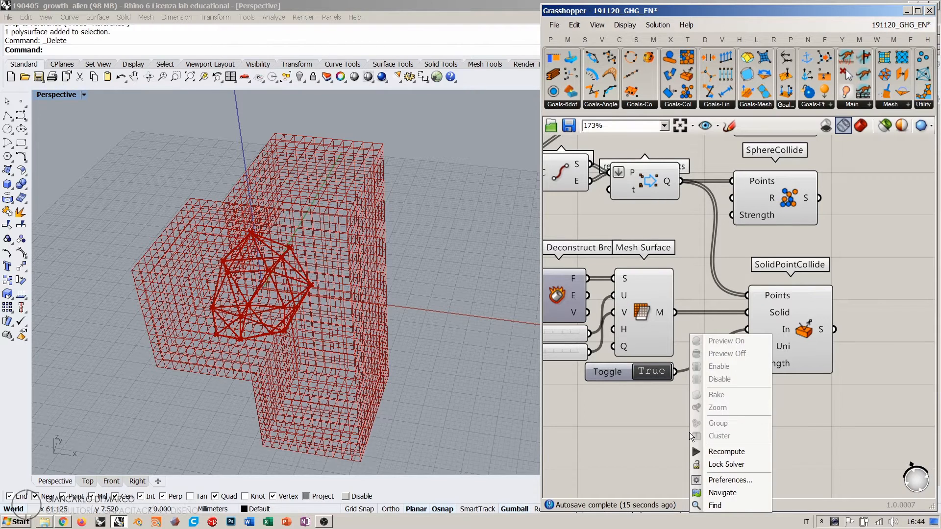
# Step: Add a panel containing 100, connect it to SolidPointCollide's Strength input, and place it directly under the True toggle
pyautogui.click(627, 436)
pyautogui.doubleClick(627, 436)
pyautogui.write('100')
pyautogui.press('Return')
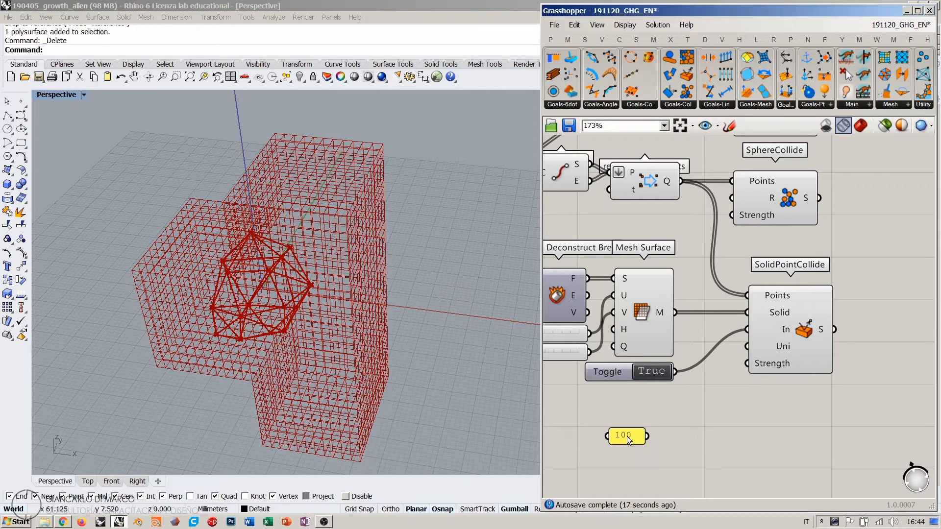
pyautogui.moveTo(646, 436); pyautogui.dragTo(747, 363)
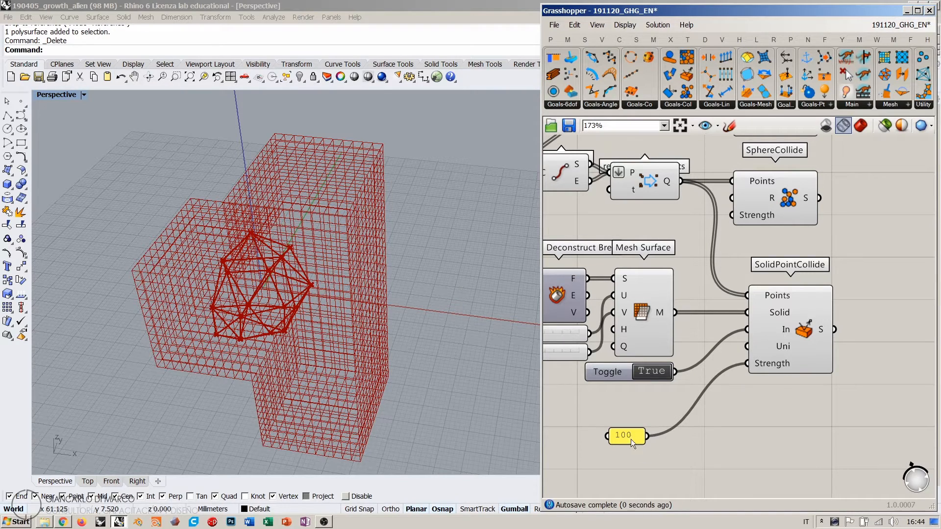
pyautogui.moveTo(627, 436); pyautogui.dragTo(654, 396)
pyautogui.click(688, 411)
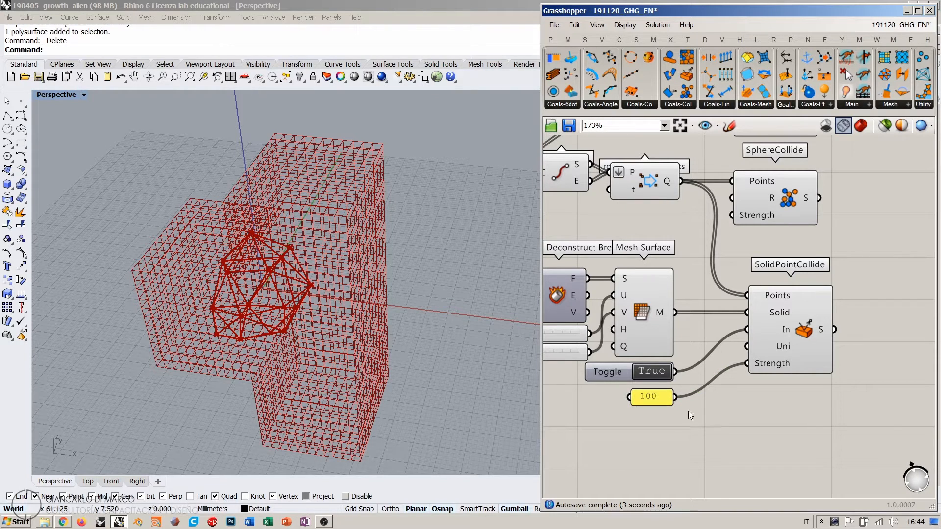
# Step: Align the Length(Line) and SphereCollide goals vertically with the SolidPointCollide goal
pyautogui.scroll(-3, 677, 299)
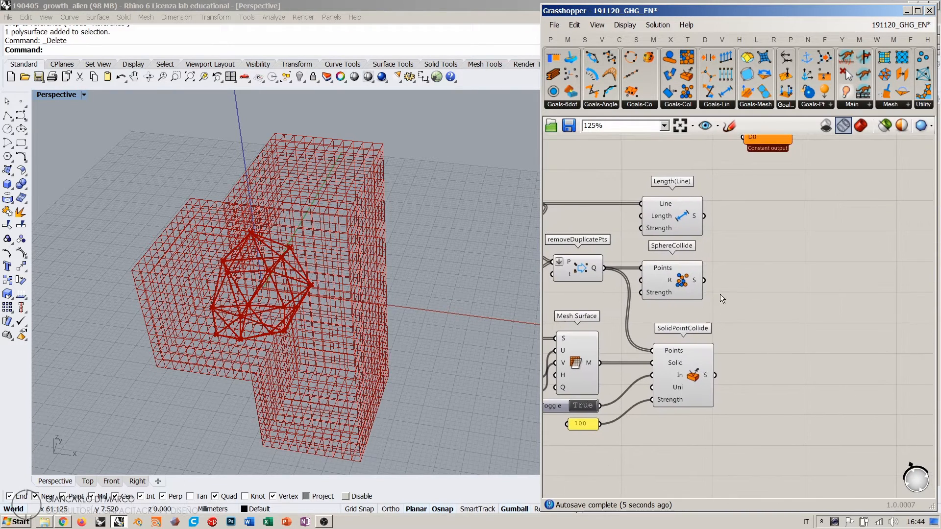
pyautogui.moveTo(723, 198); pyautogui.dragTo(684, 361)
pyautogui.click(686, 187)
pyautogui.click(766, 245)
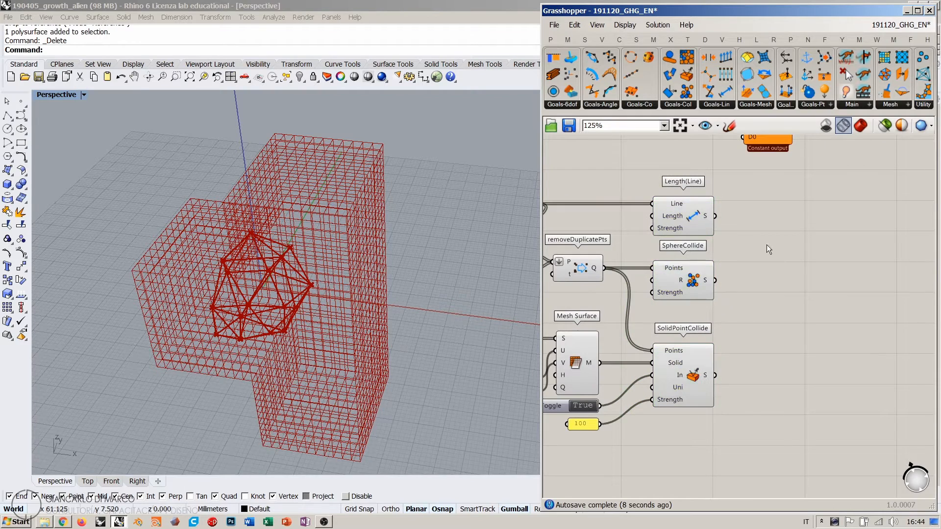
# Step: Place a Kangaroo BouncySolver component to the right of the three goals
pyautogui.moveTo(795, 285); pyautogui.dragTo(766, 308, button='right')
pyautogui.doubleClick(767, 309)
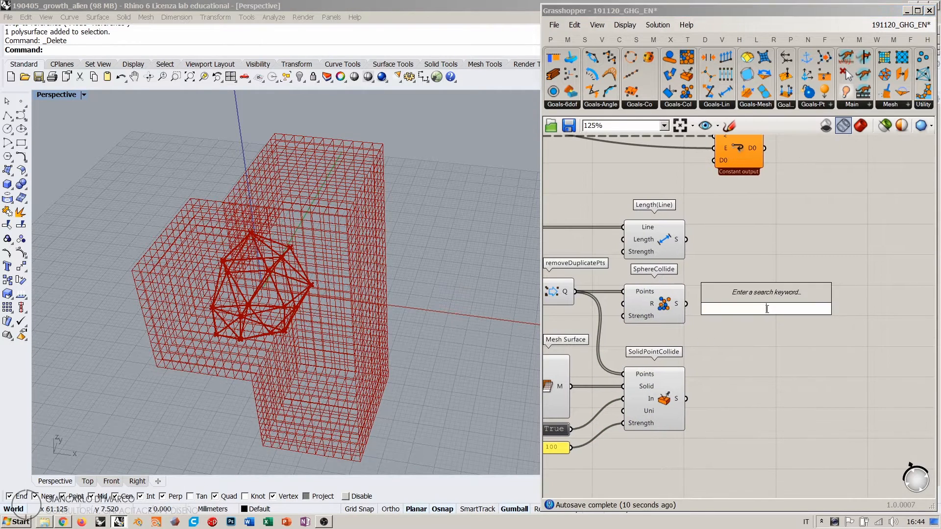
pyautogui.press('Escape')
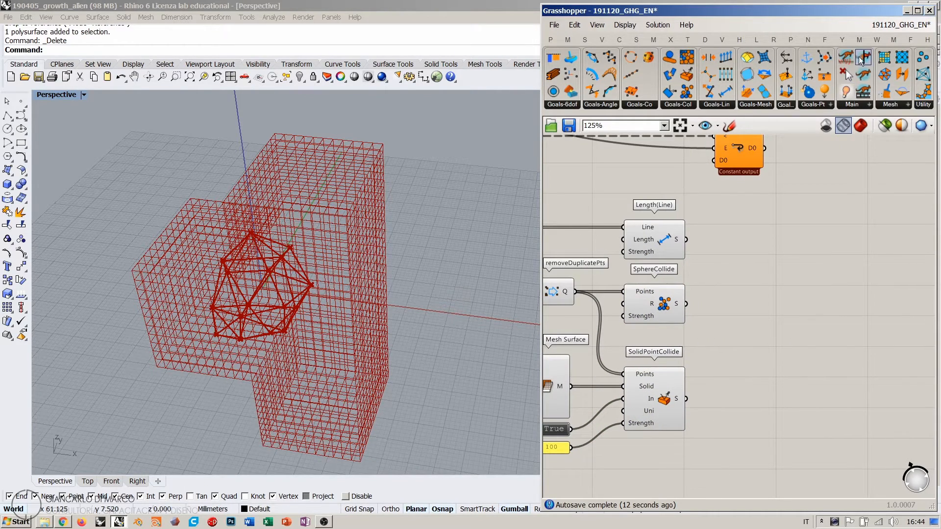
pyautogui.moveTo(865, 75); pyautogui.dragTo(796, 339)
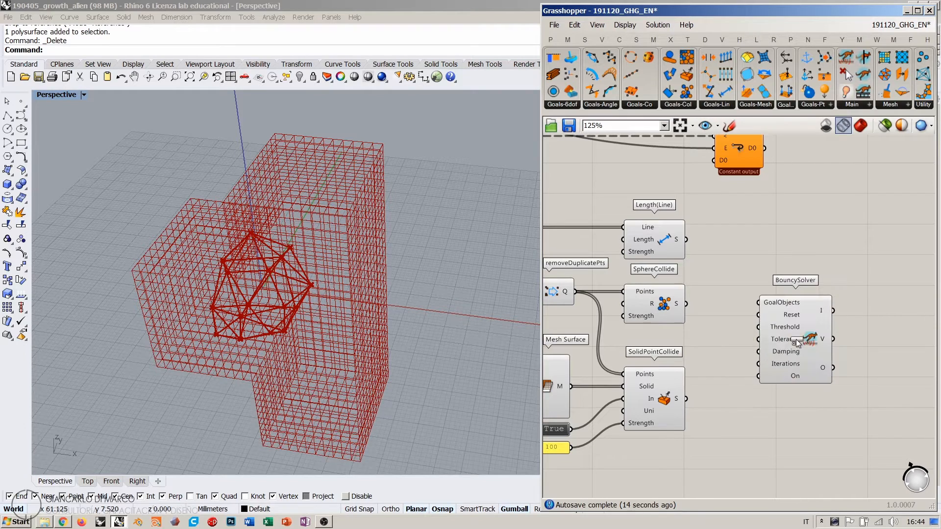
# Step: Add a Button component and connect it to the BouncySolver's Reset input
pyautogui.moveTo(765, 388); pyautogui.dragTo(801, 357, button='right')
pyautogui.doubleClick(778, 362)
pyautogui.write('butt')
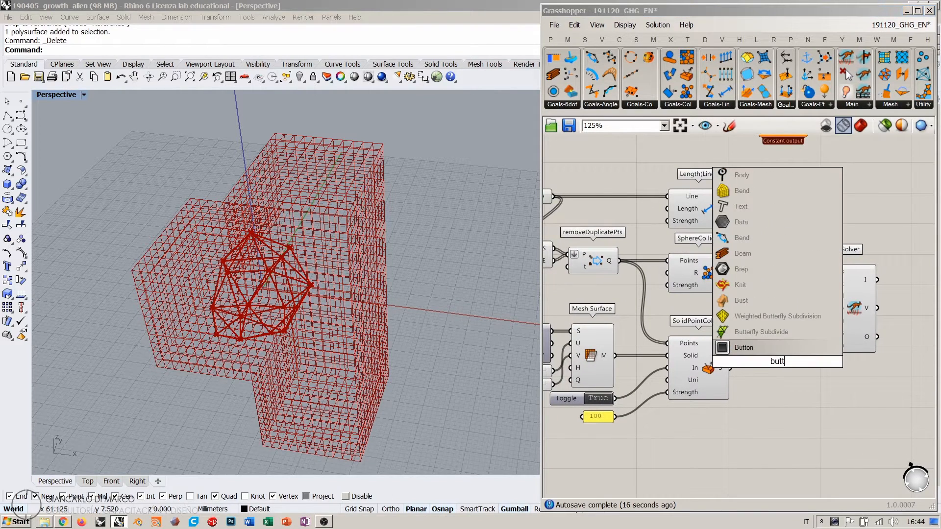
pyautogui.click(749, 348)
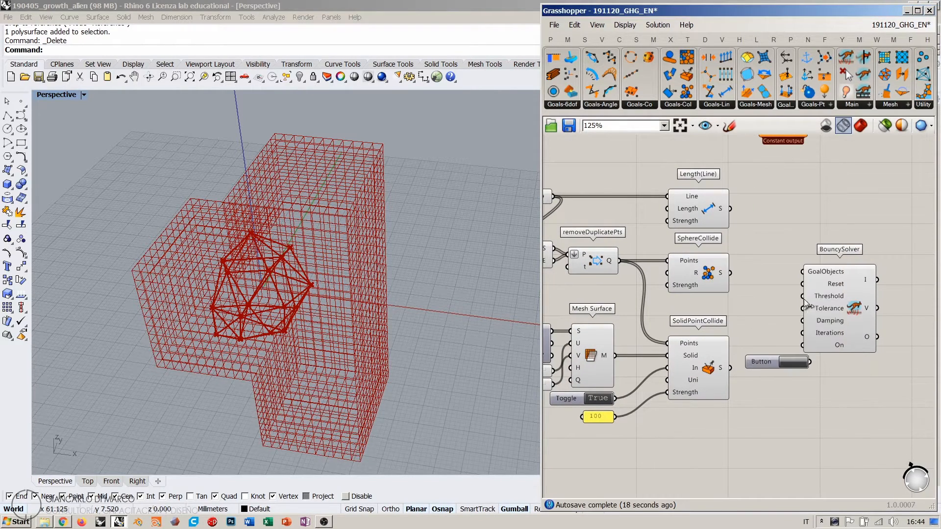
pyautogui.moveTo(803, 284); pyautogui.dragTo(727, 308)
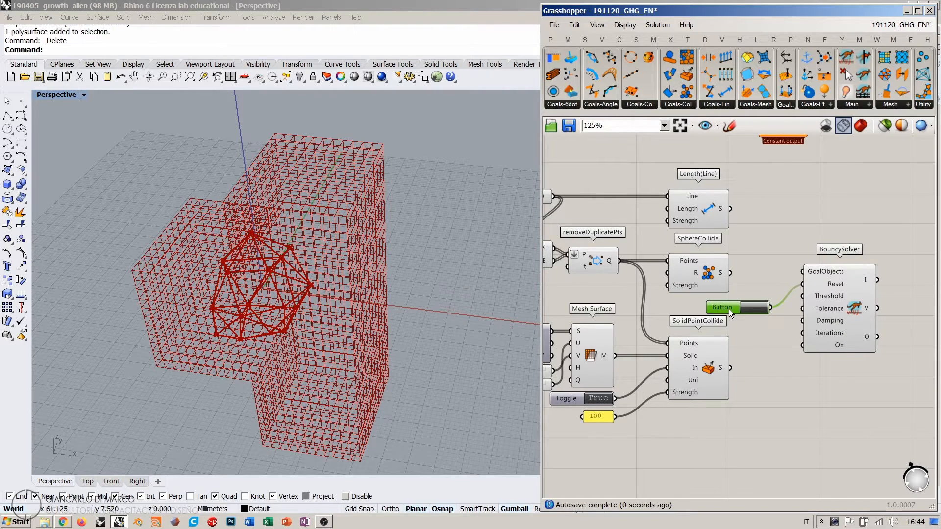
# Step: Move the button above the Length(Line) goal and reposition the BouncySolver slightly beside the goals
pyautogui.scroll(-2, 729, 310)
pyautogui.click(795, 332)
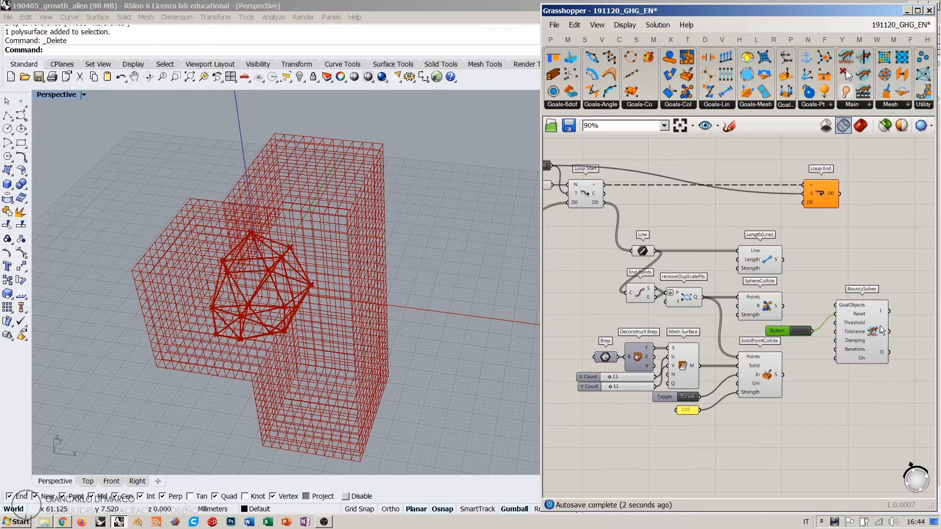
pyautogui.moveTo(787, 328); pyautogui.dragTo(752, 232)
pyautogui.click(863, 325)
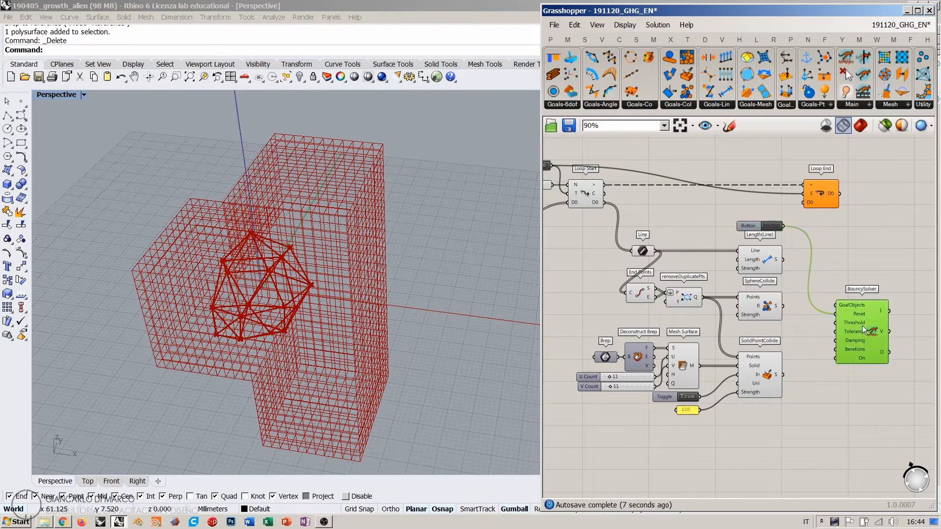
pyautogui.scroll(2, 846, 305)
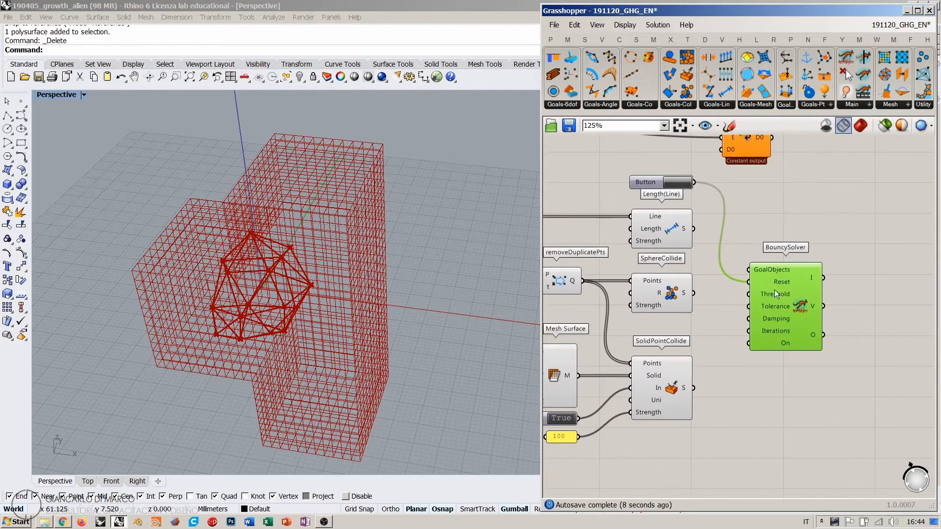
pyautogui.click(656, 183)
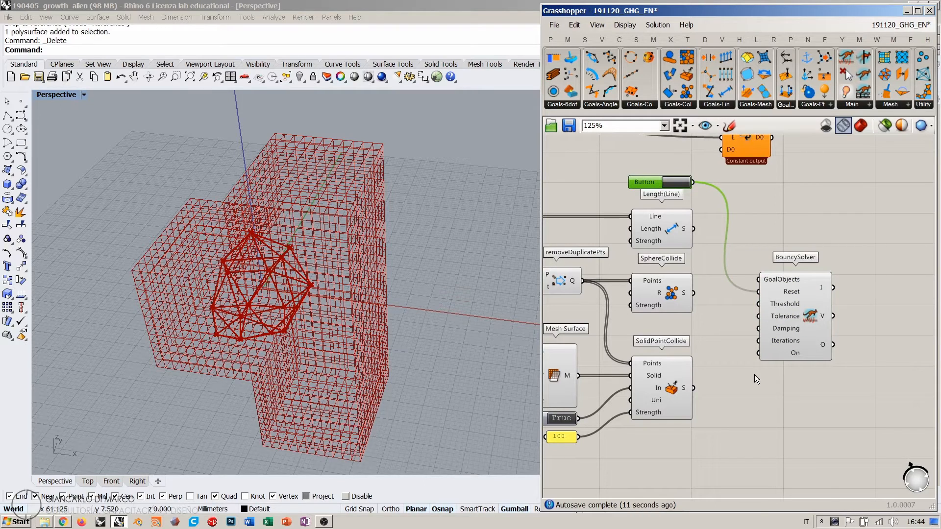
# Step: Add a Boolean toggle, place it under SolidPointCollide, and connect it to the BouncySolver's On input
pyautogui.doubleClick(760, 412)
pyautogui.write('togg')
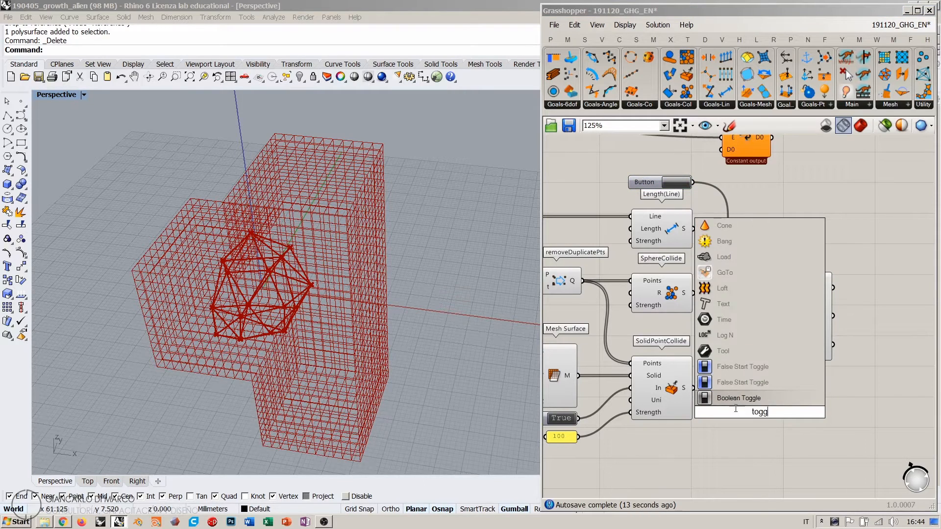
pyautogui.press('Return')
pyautogui.moveTo(749, 412); pyautogui.dragTo(657, 437)
pyautogui.click(746, 392)
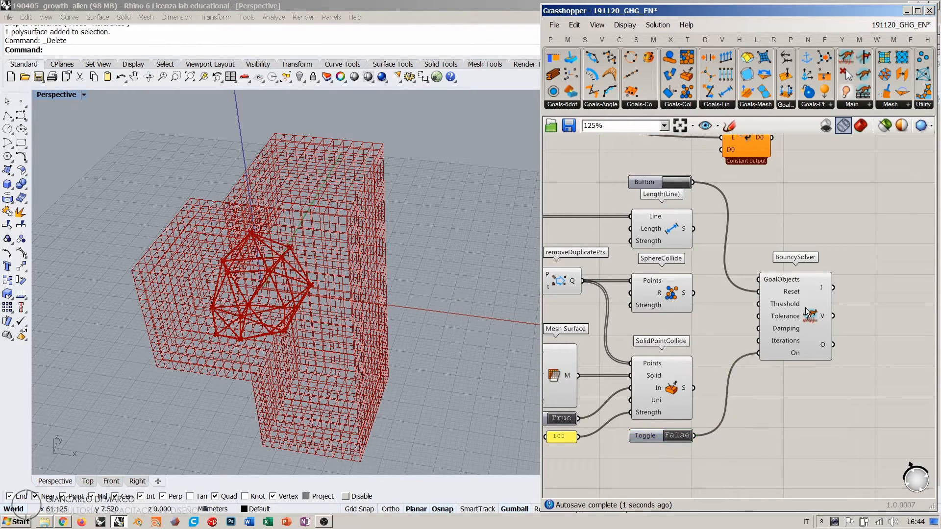
# Step: Connect the outputs of Length(Line), SphereCollide and SolidPointCollide together to the BouncySolver's GoalObjects input
pyautogui.moveTo(713, 285); pyautogui.dragTo(747, 289, button='right')
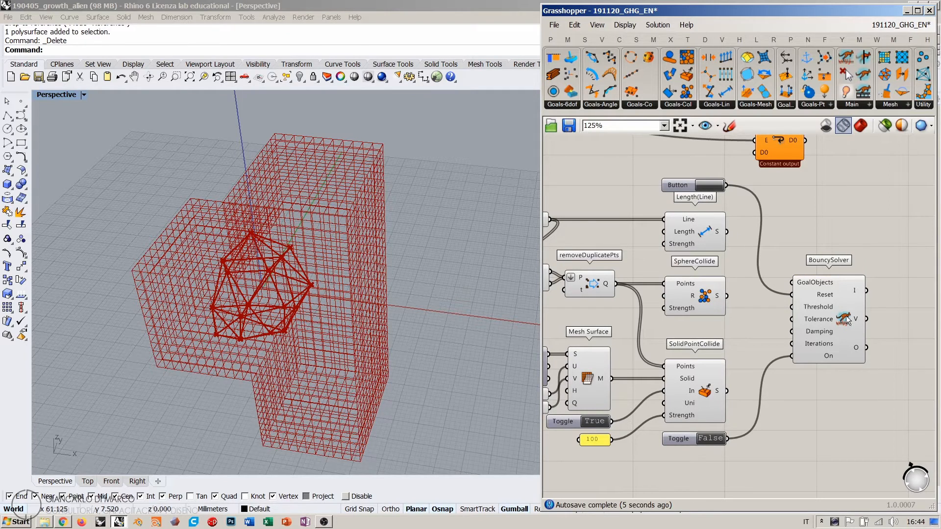
pyautogui.moveTo(756, 264); pyautogui.dragTo(786, 286)
pyautogui.keyDown('shift'); pyautogui.moveTo(727, 296); pyautogui.dragTo(727, 390); pyautogui.keyUp('shift')
pyautogui.scroll(-1, 820, 317)
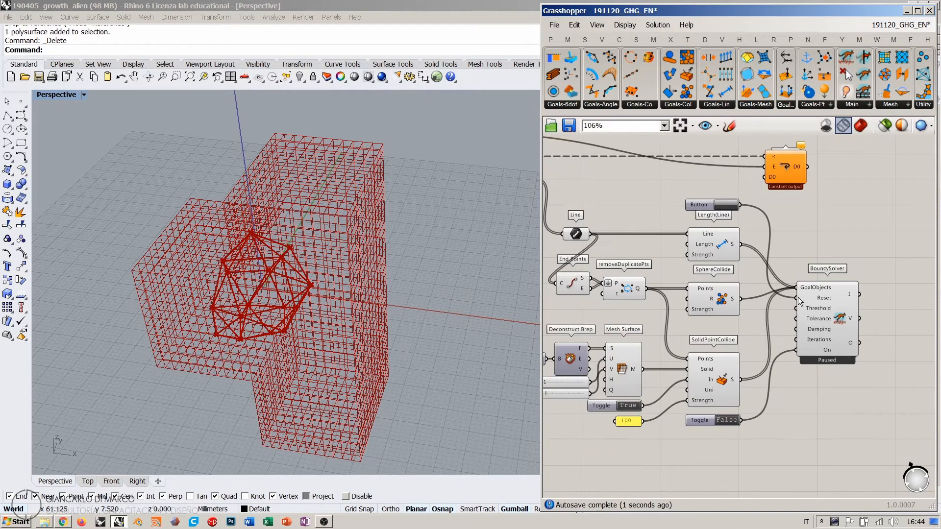
pyautogui.moveTo(751, 293); pyautogui.dragTo(778, 304, button='right')
pyautogui.click(754, 216)
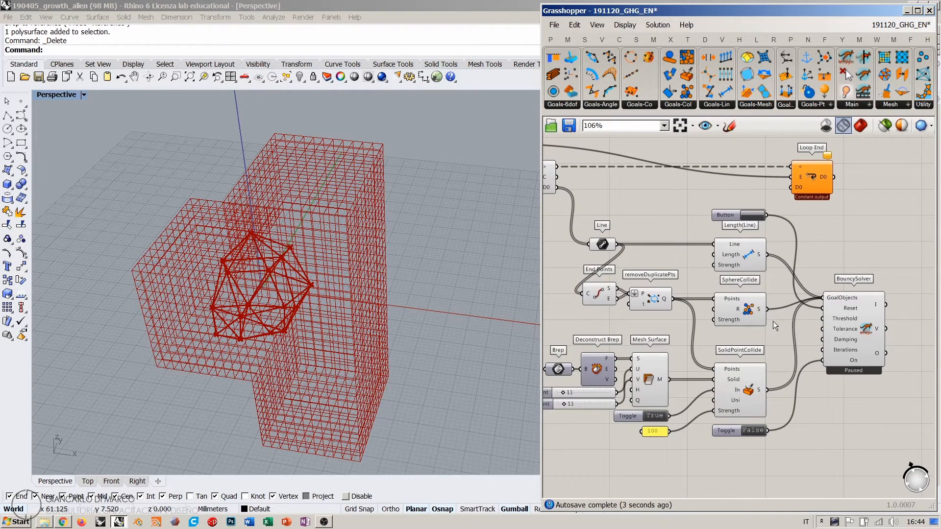
# Step: Set the BouncySolver's On toggle to True and inspect the simulated lines inside the meshed solid
pyautogui.scroll(1, 732, 274)
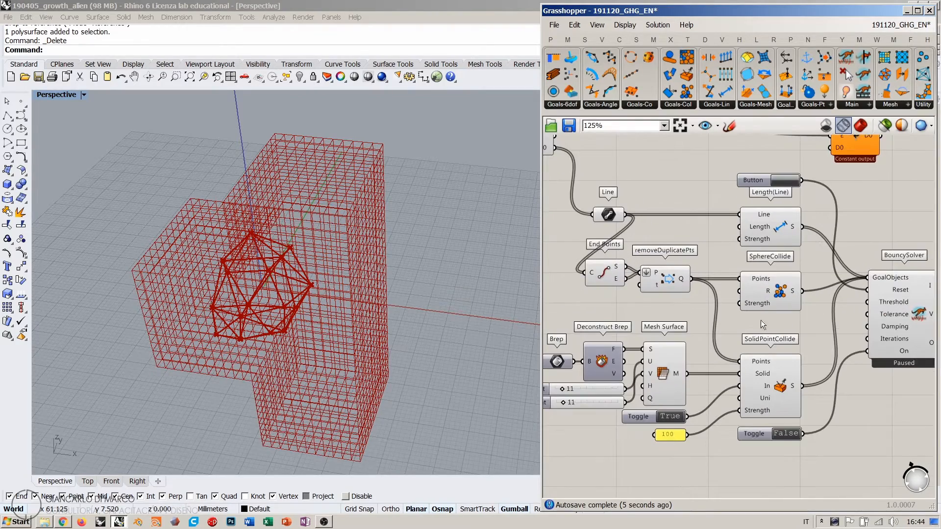
pyautogui.doubleClick(779, 435)
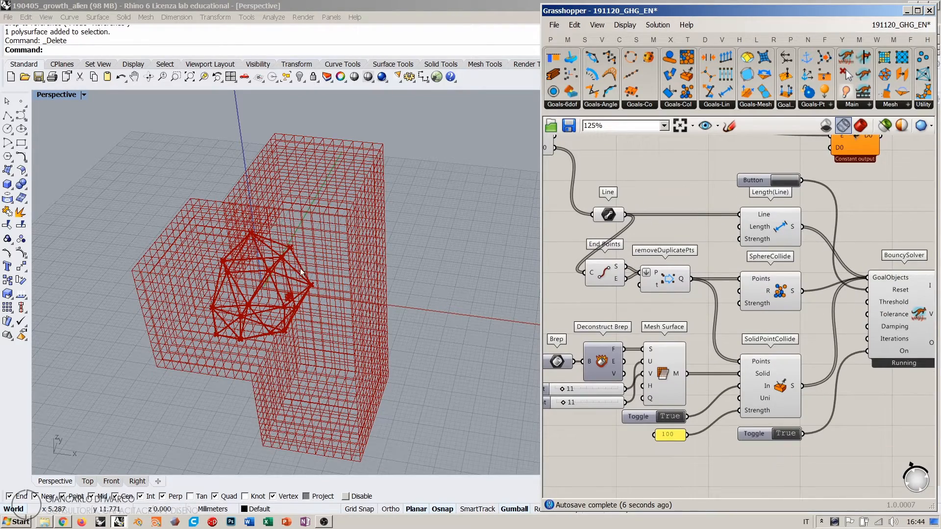
pyautogui.moveTo(296, 282); pyautogui.dragTo(309, 281, button='right')
pyautogui.scroll(10, 294, 294)
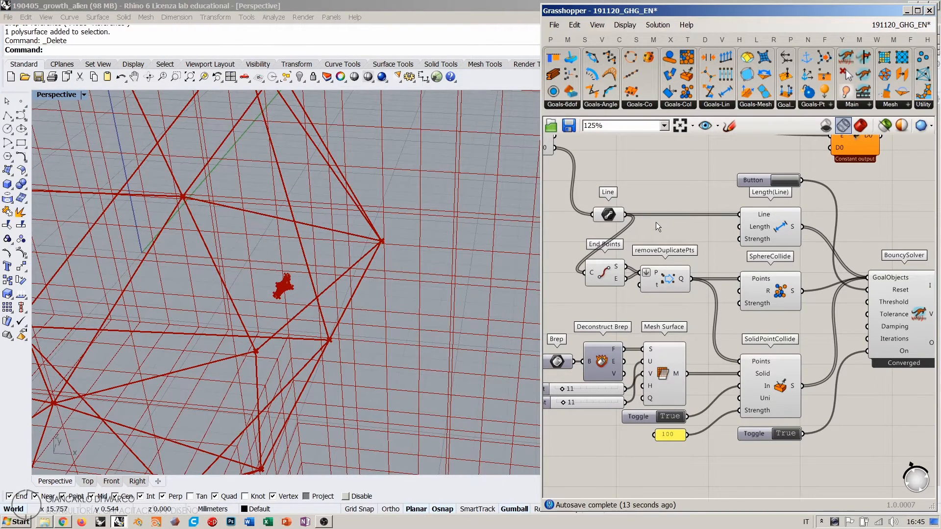
pyautogui.scroll(-3, 696, 231)
pyautogui.scroll(2, 706, 231)
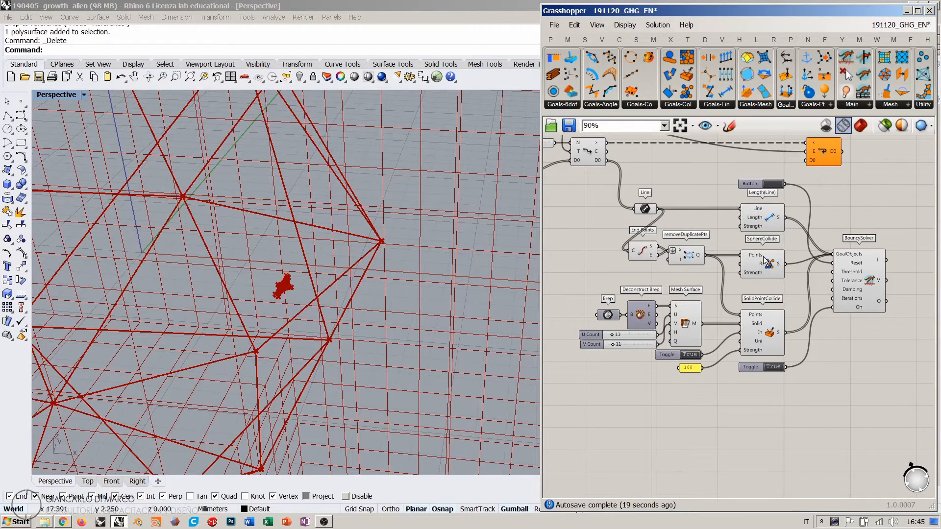
pyautogui.scroll(-8, 417, 311)
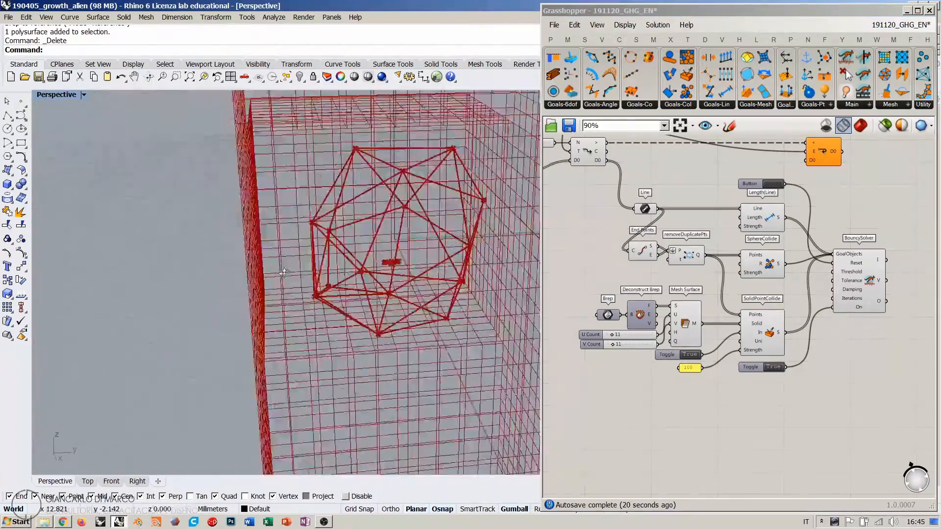
pyautogui.scroll(3, 733, 246)
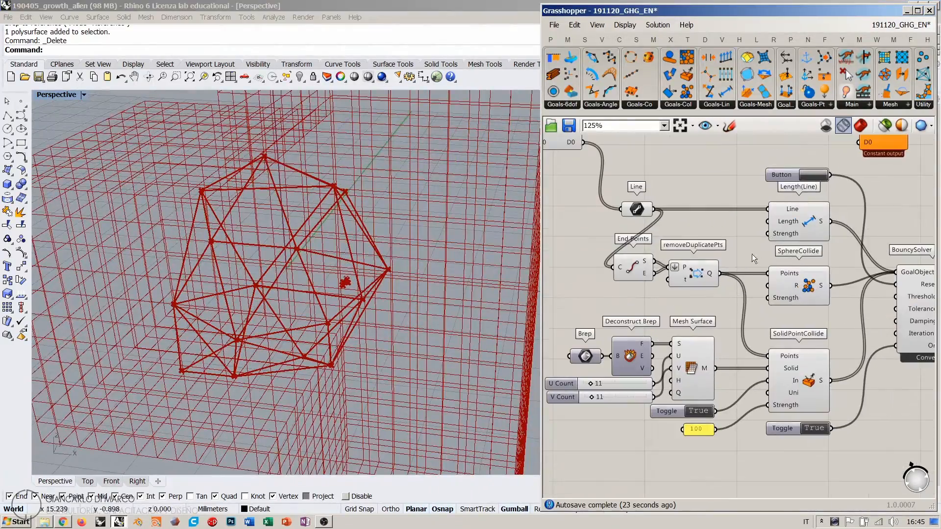
# Step: Add a two-decimal slider with a maximum of 10, connect it to SphereCollide's R input, and set it to 10.00
pyautogui.doubleClick(684, 306)
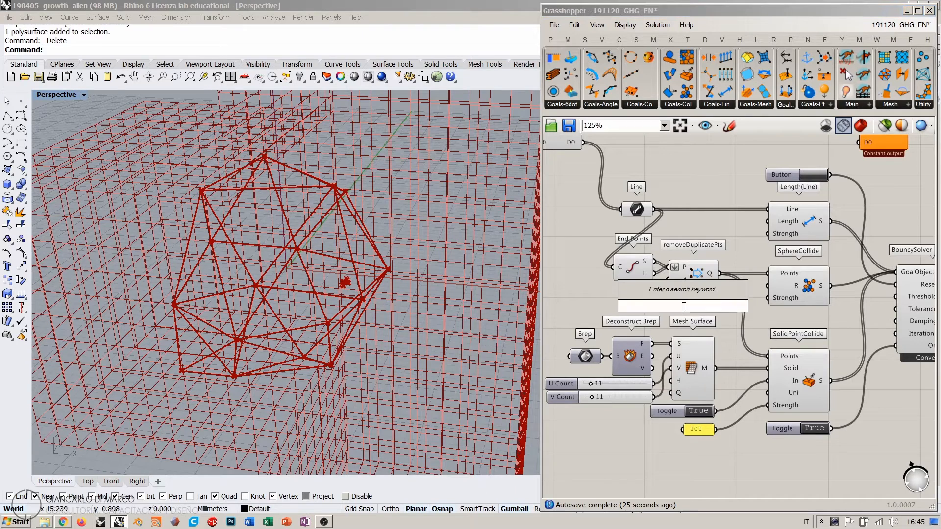
pyautogui.write('1')
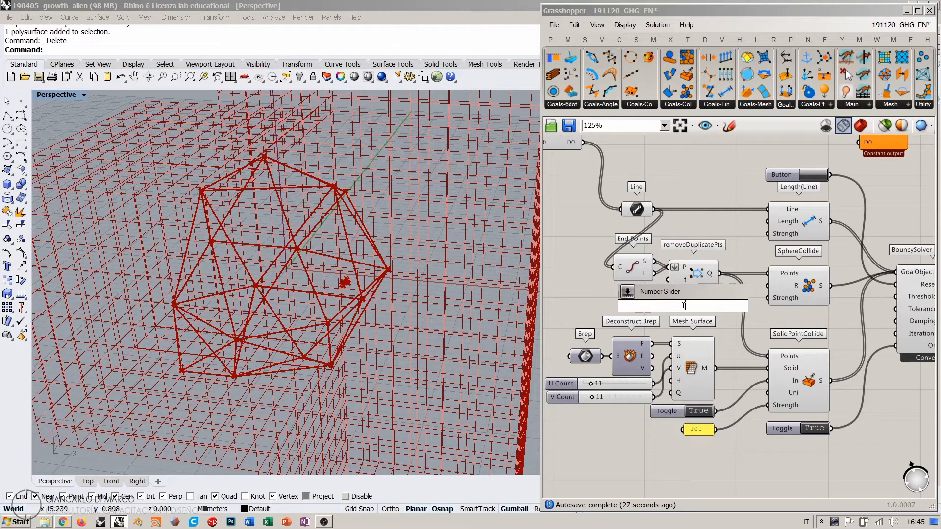
pyautogui.write('.00<10')
pyautogui.press('Return')
pyautogui.moveTo(733, 306); pyautogui.dragTo(768, 285)
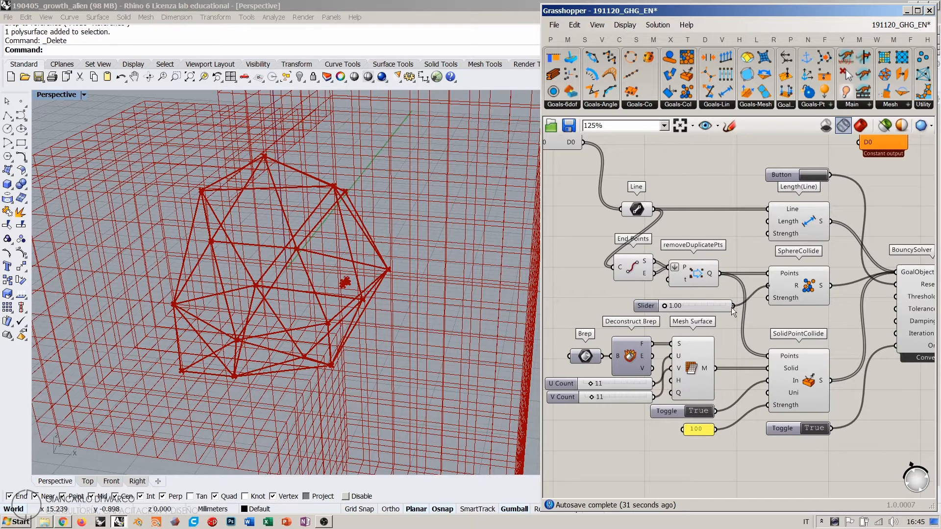
pyautogui.moveTo(672, 306)
pyautogui.mouseDown()
pyautogui.moveTo(756, 308)
pyautogui.moveTo(667, 302)
pyautogui.mouseUp()
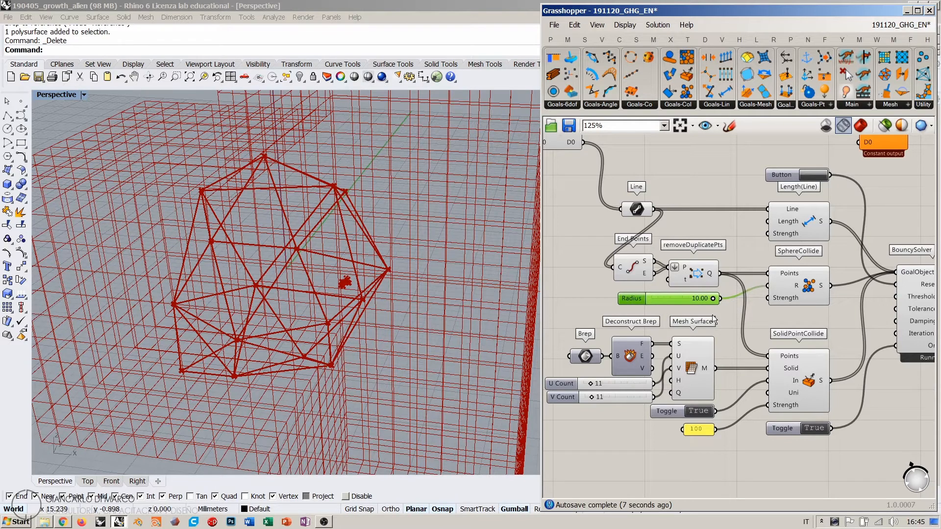
# Step: Add a number slider set to 11, connect it to SphereCollide's Strength input, and place it under the Radius slider
pyautogui.doubleClick(671, 318)
pyautogui.write('11')
pyautogui.press('Return')
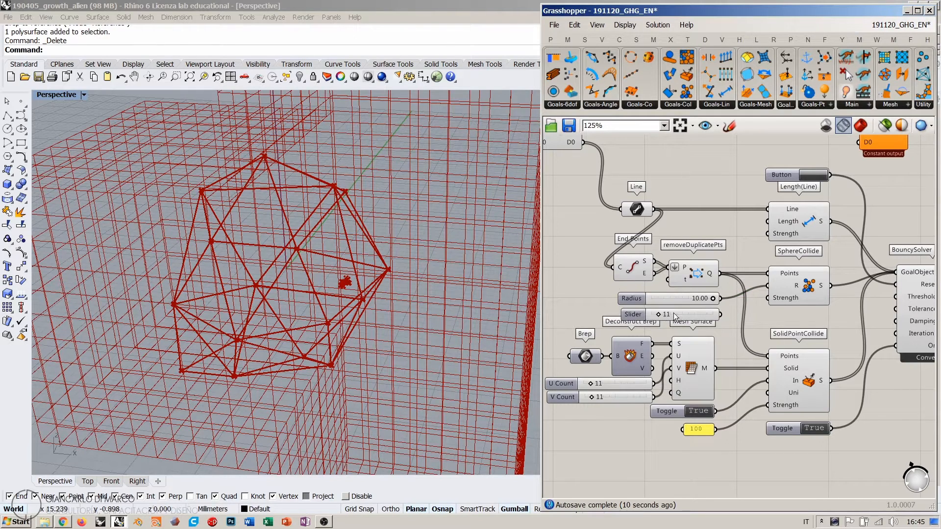
pyautogui.moveTo(720, 315); pyautogui.dragTo(735, 277)
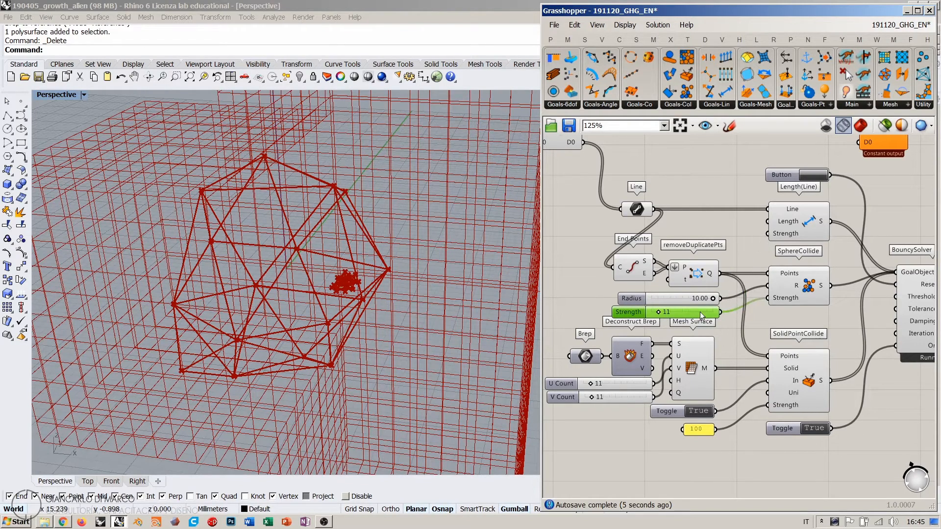
# Step: Duplicate the Strength slider and connect the copy, placed below the Line parameter, to Length(Line)'s Strength input
pyautogui.hotkey('ctrl', 'c')
pyautogui.hotkey('ctrl', 'v')
pyautogui.moveTo(704, 316); pyautogui.dragTo(708, 231)
pyautogui.moveTo(767, 233); pyautogui.dragTo(710, 236)
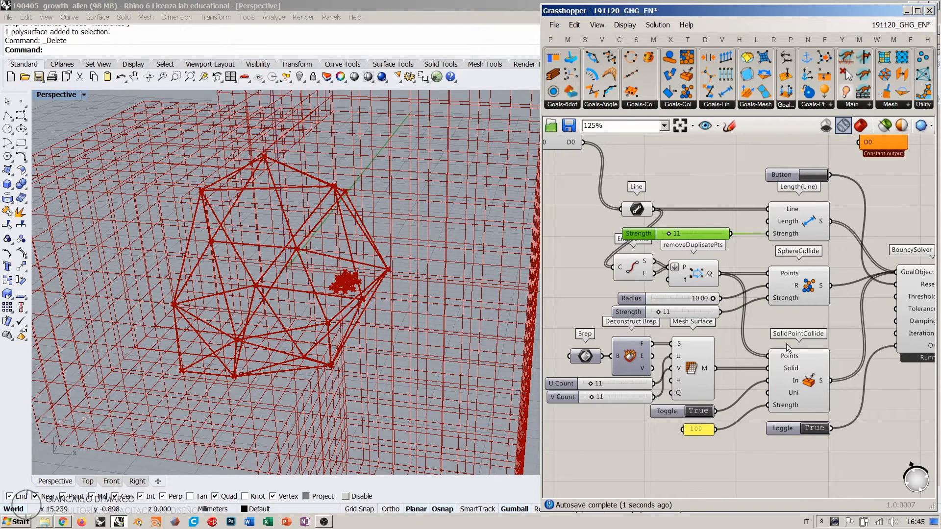
pyautogui.click(746, 265)
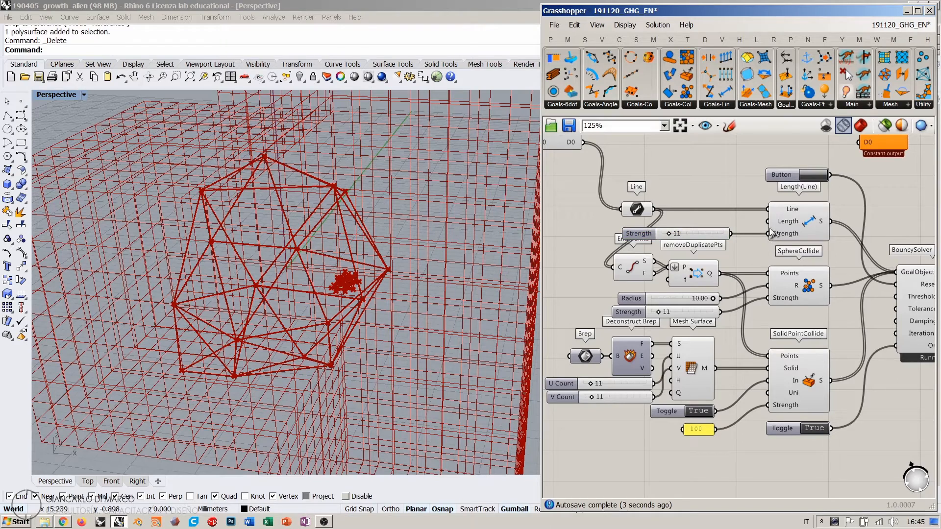
pyautogui.scroll(-4, 674, 222)
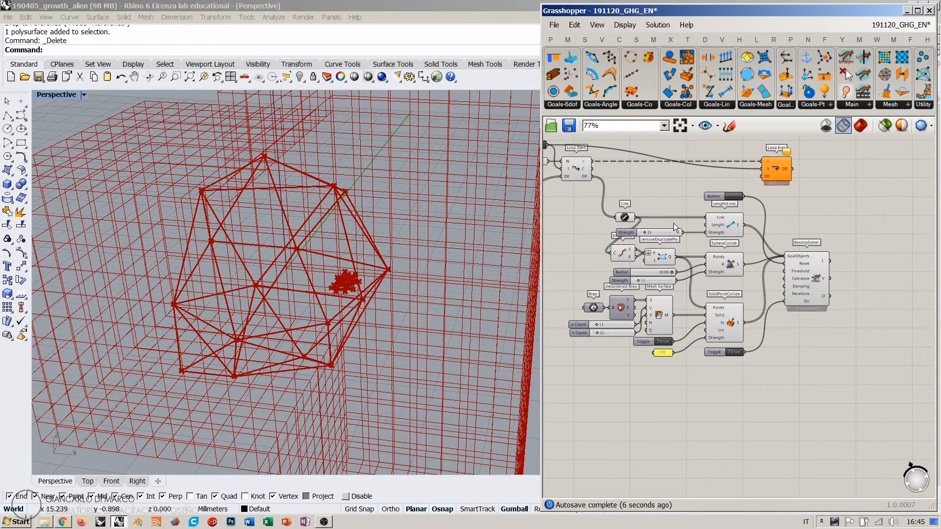
# Step: Shift the goals and BouncySolver down to make room and add a curve Length component fed by the Line parameter
pyautogui.moveTo(843, 377); pyautogui.dragTo(716, 249)
pyautogui.click(628, 225)
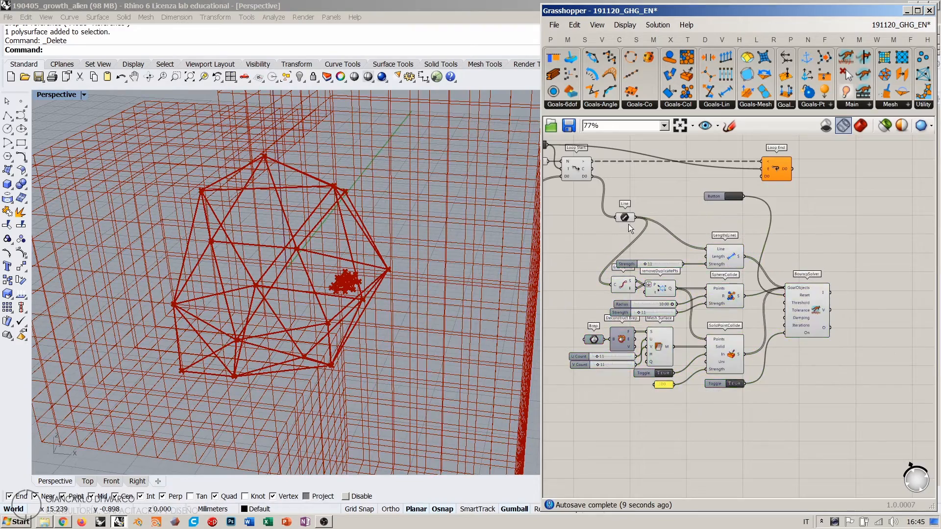
pyautogui.scroll(3, 683, 251)
pyautogui.moveTo(412, 279)
pyautogui.mouseDown(button='right')
pyautogui.moveTo(392, 225)
pyautogui.moveTo(410, 263)
pyautogui.mouseUp(button='right')
pyautogui.doubleClick(672, 264)
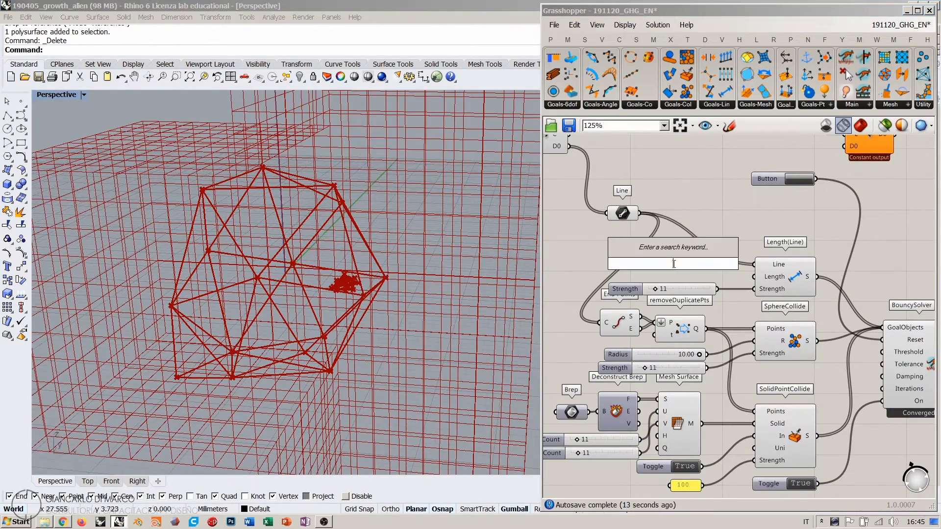
pyautogui.write('length')
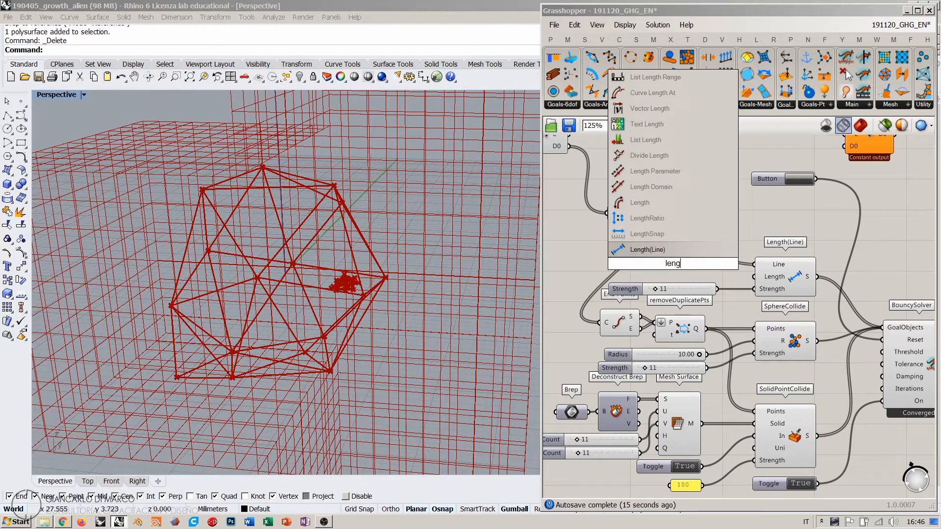
pyautogui.click(647, 248)
pyautogui.moveTo(639, 213); pyautogui.dragTo(663, 239)
# Step: Add a Multiplication component beside the curve Length component and connect the length output to its A input
pyautogui.doubleClick(723, 229)
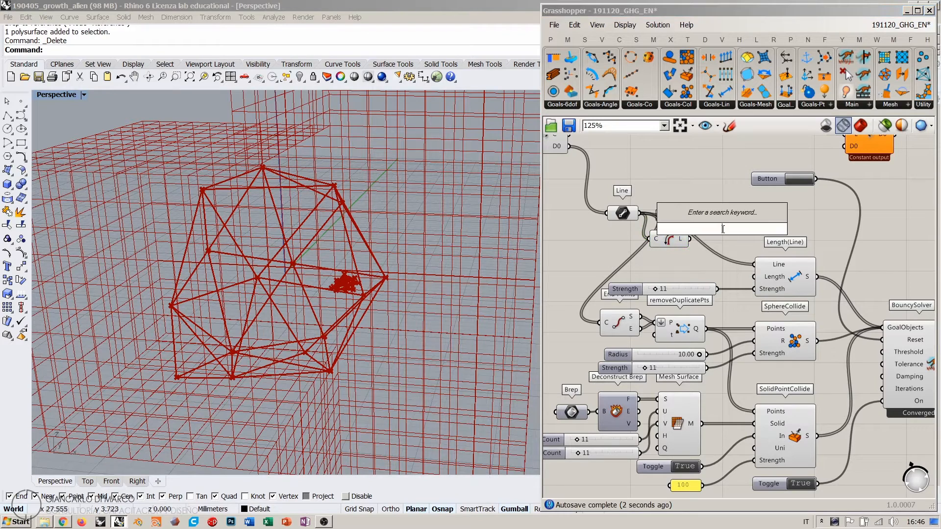
pyautogui.write('*')
pyautogui.press('Return')
pyautogui.moveTo(723, 228); pyautogui.dragTo(690, 239)
# Step: Connect a two-decimal slider at 1.00 to Multiplication's B input and feed the product into Length(Line)'s Length input, moving that goal up beside it
pyautogui.doubleClick(651, 267)
pyautogui.write('1.0')
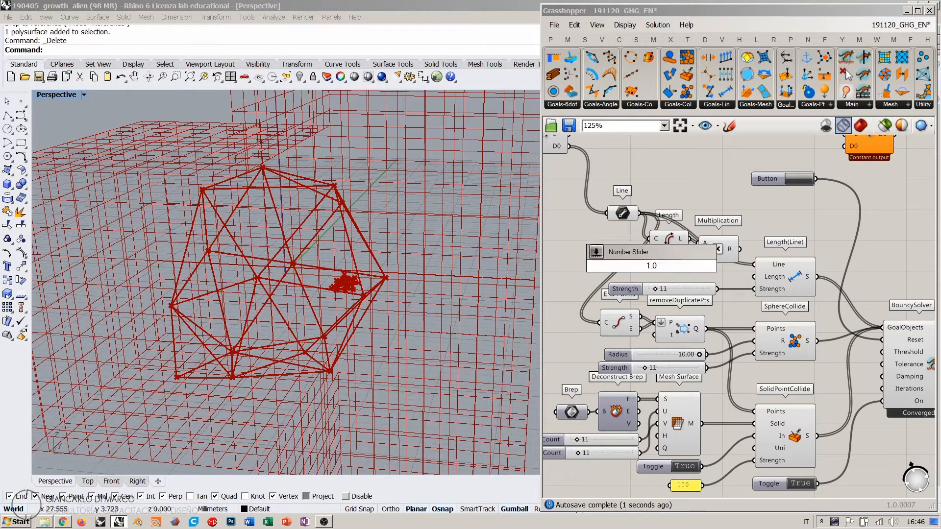
pyautogui.write('0<1.')
pyautogui.press('Return')
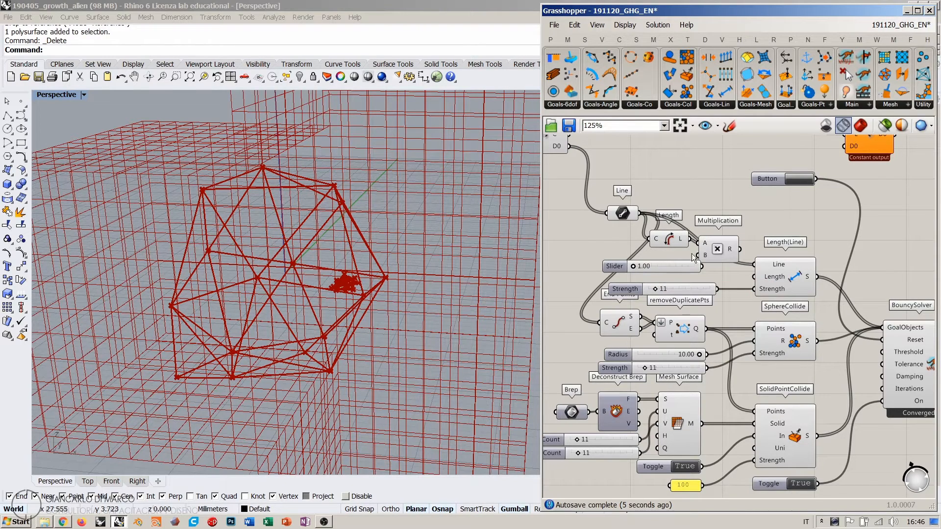
pyautogui.moveTo(689, 266); pyautogui.dragTo(675, 260)
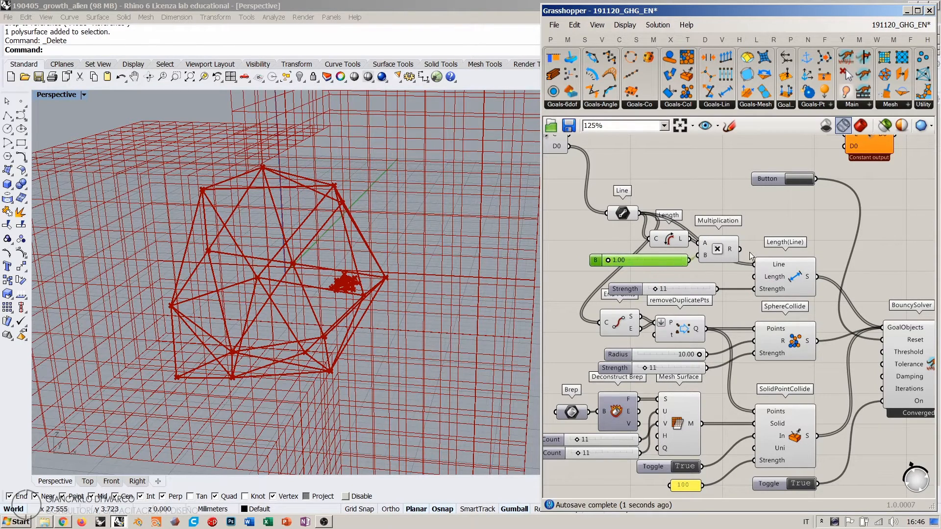
pyautogui.moveTo(776, 278); pyautogui.dragTo(774, 250)
pyautogui.click(730, 202)
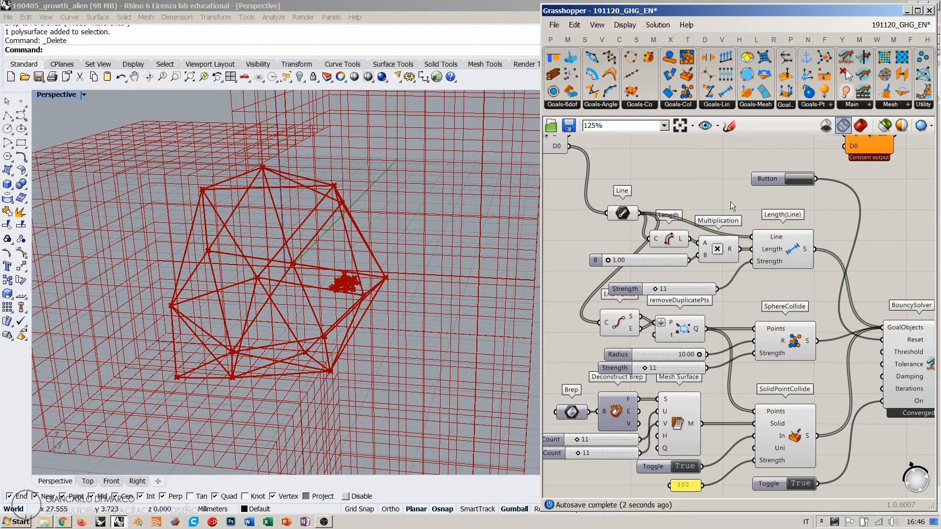
# Step: Set the length multiplier slider to 1.43 and reset the BouncySolver simulation
pyautogui.moveTo(612, 264); pyautogui.dragTo(671, 260)
pyautogui.scroll(-2, 681, 180)
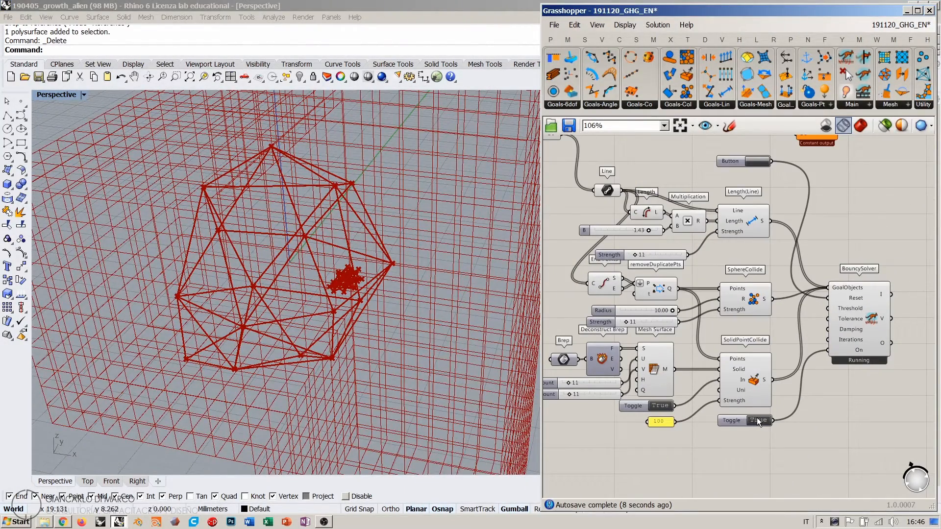
pyautogui.click(751, 159)
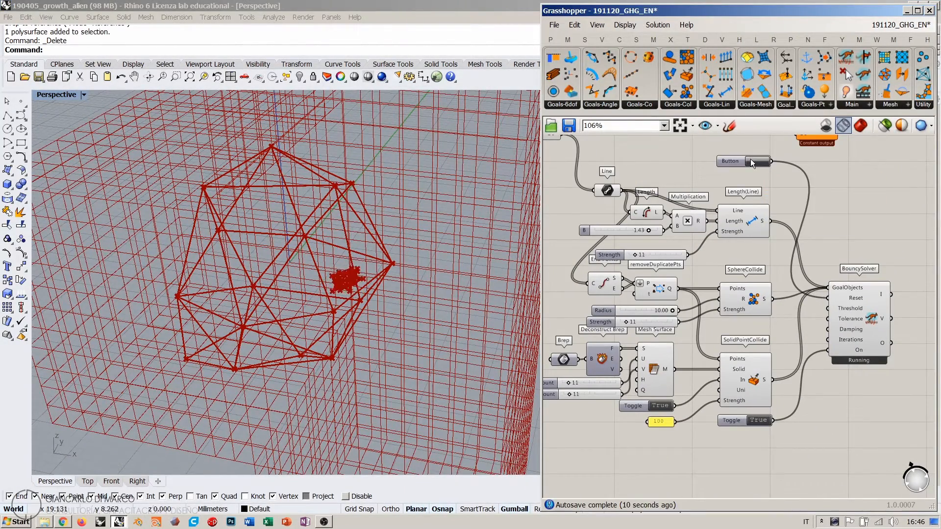
pyautogui.scroll(-2, 704, 243)
pyautogui.moveTo(723, 242); pyautogui.dragTo(832, 277, button='right')
pyautogui.scroll(1, 735, 222)
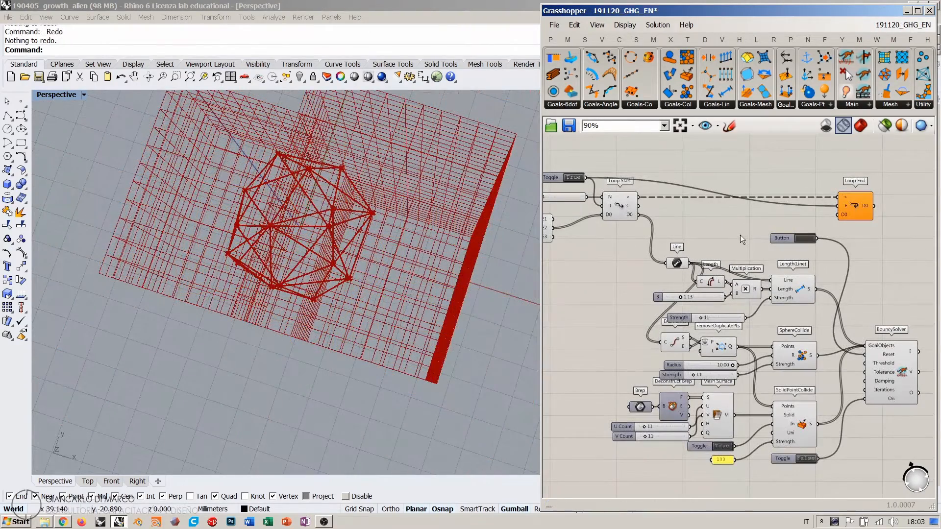
# Step: Set the BouncySolver's On toggle to True and inspect the lines inside the meshed solid
pyautogui.doubleClick(806, 458)
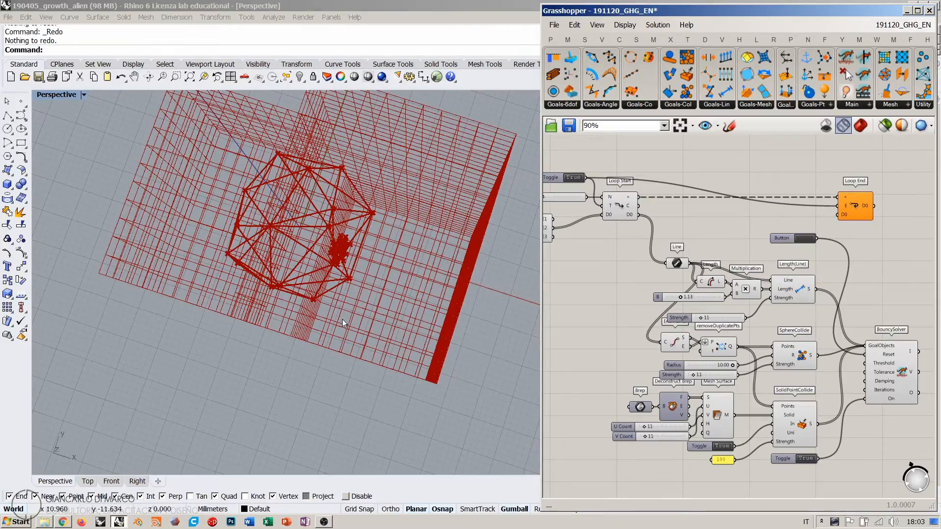
pyautogui.moveTo(343, 319); pyautogui.dragTo(369, 287, button='right')
pyautogui.scroll(2, 335, 261)
pyautogui.scroll(4, 335, 260)
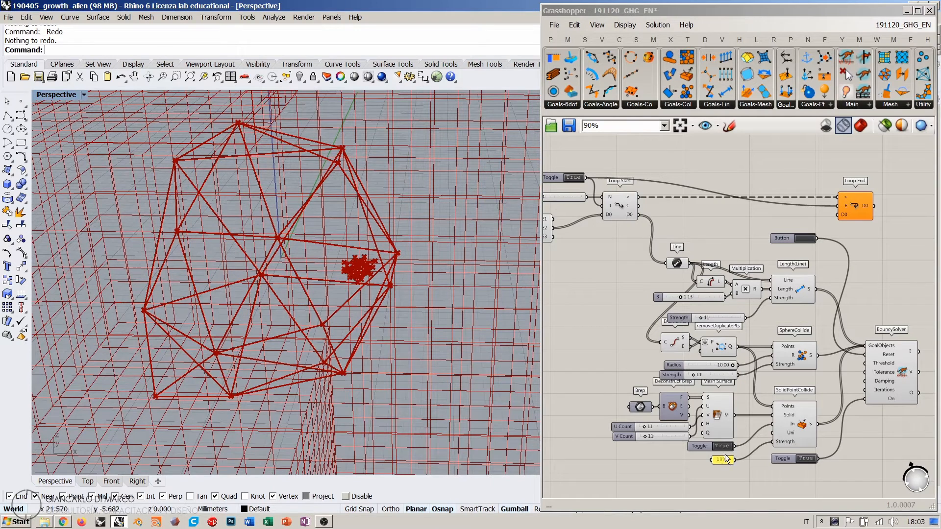
# Step: Disconnect the 100 panel from SolidPointCollide's Strength input and inspect how the simulated lines react
pyautogui.moveTo(723, 461); pyautogui.dragTo(725, 462)
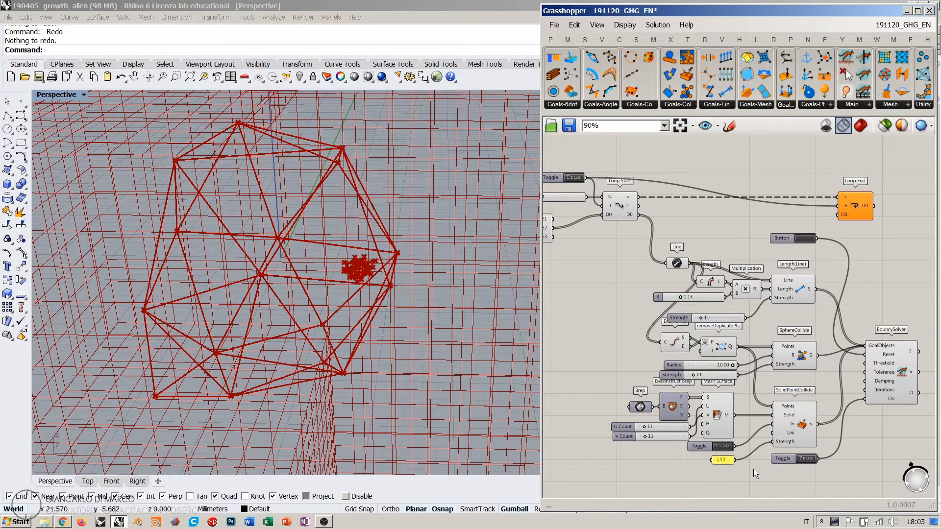
pyautogui.keyDown('ctrl'); pyautogui.moveTo(735, 460); pyautogui.dragTo(772, 442); pyautogui.keyUp('ctrl')
pyautogui.moveTo(362, 337); pyautogui.dragTo(357, 258, button='right')
pyautogui.scroll(-4, 343, 313)
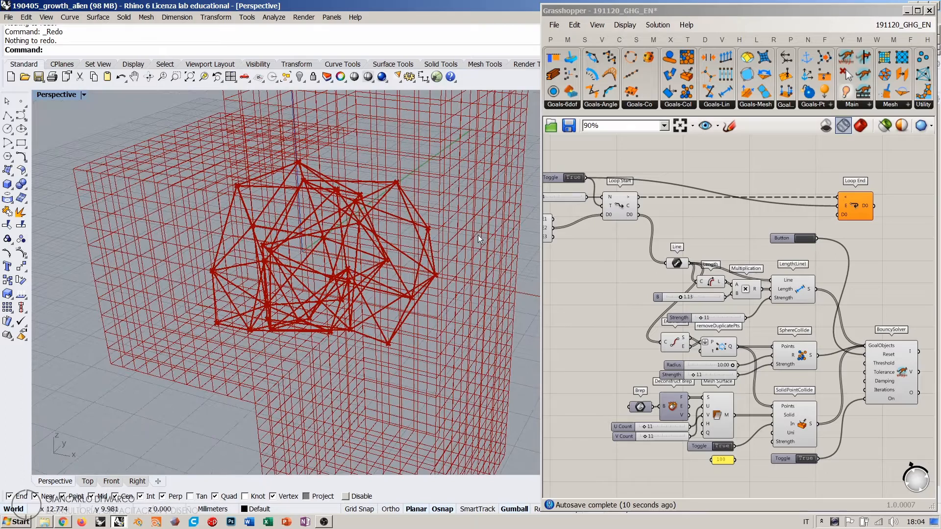
# Step: Hide the viewport previews of the Loop Start component and the Line parameter
pyautogui.click(611, 203)
pyautogui.hotkey('ctrl', 'q')
pyautogui.click(610, 278)
pyautogui.moveTo(611, 272); pyautogui.dragTo(649, 289, button='right')
pyautogui.click(601, 247)
pyautogui.hotkey('ctrl', 'q')
pyautogui.click(680, 271)
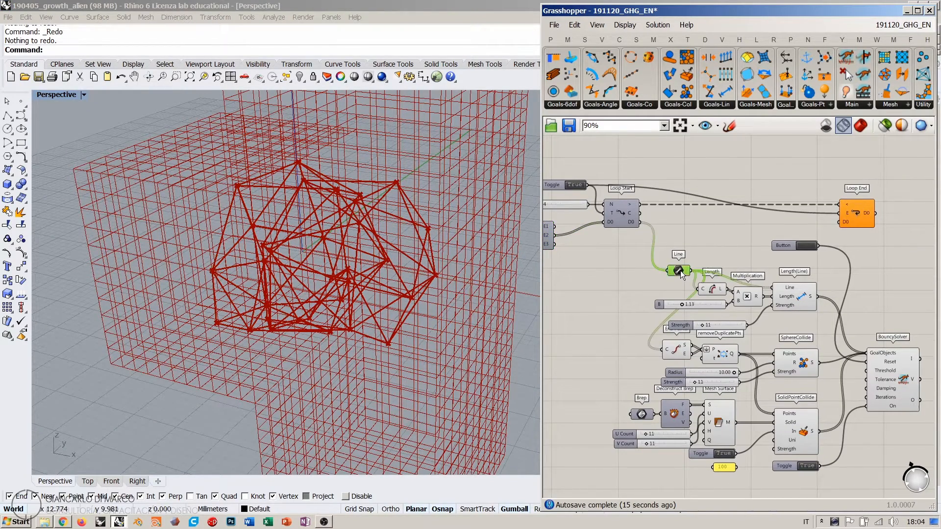
pyautogui.hotkey('ctrl', 'q')
pyautogui.moveTo(703, 251); pyautogui.dragTo(659, 240, button='right')
pyautogui.click(659, 240)
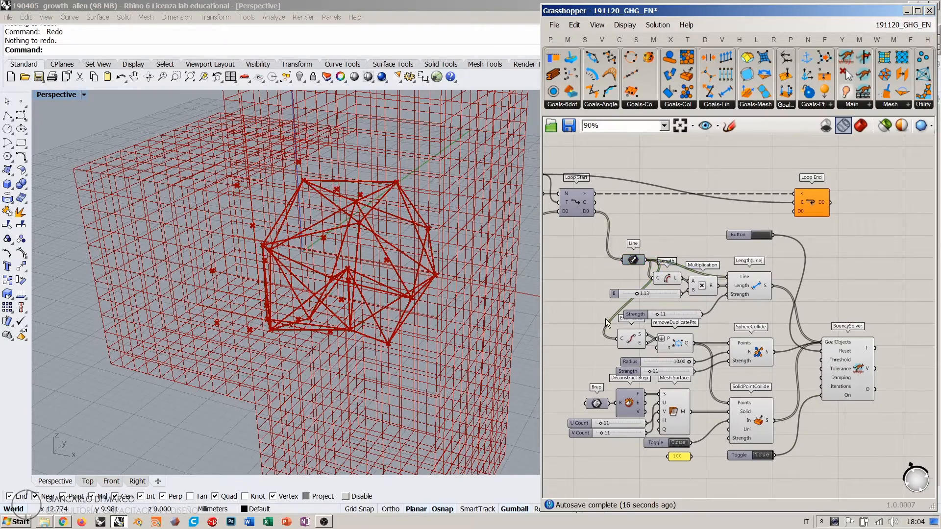
# Step: Hide the previews of End Points and removeDuplicatePts and inspect the remaining simulated structure within the solid
pyautogui.click(630, 337)
pyautogui.hotkey('ctrl', 'q')
pyautogui.click(675, 343)
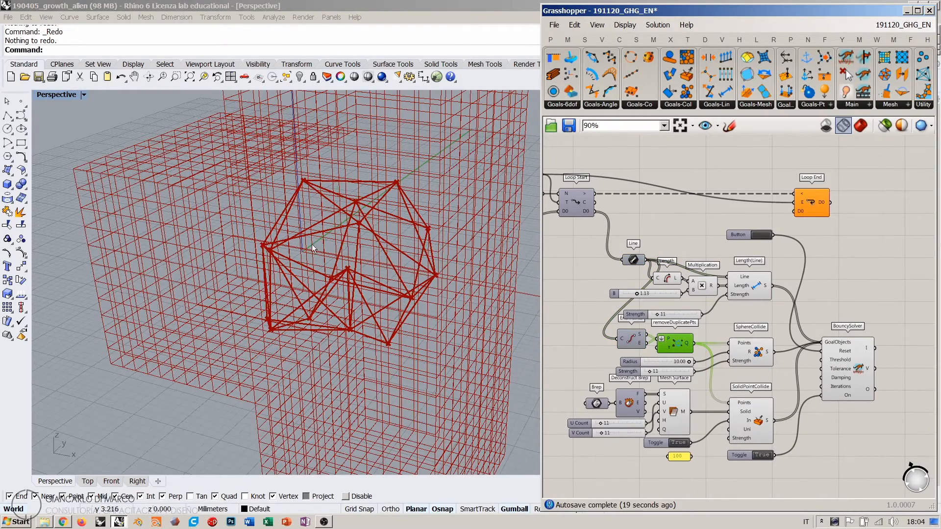
pyautogui.moveTo(314, 249); pyautogui.dragTo(321, 220, button='right')
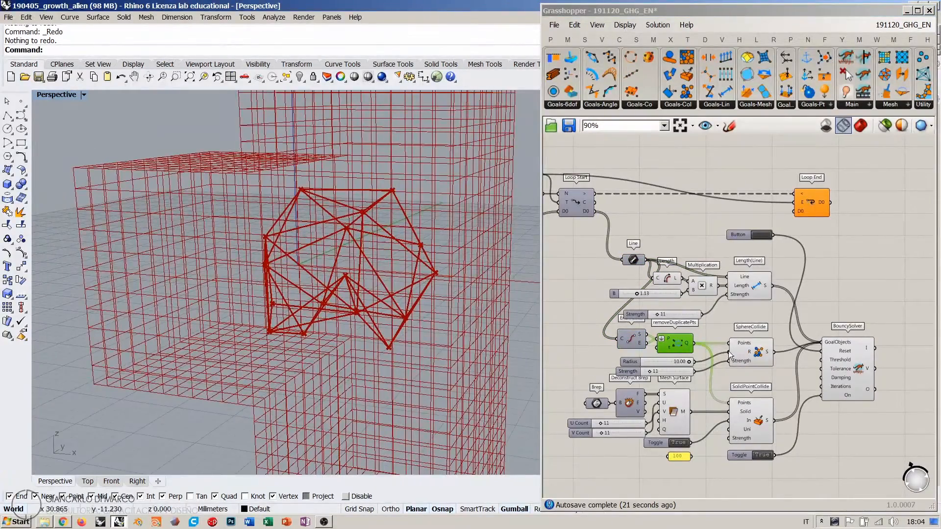
pyautogui.moveTo(402, 319); pyautogui.dragTo(387, 278, button='right')
pyautogui.scroll(-6, 412, 297)
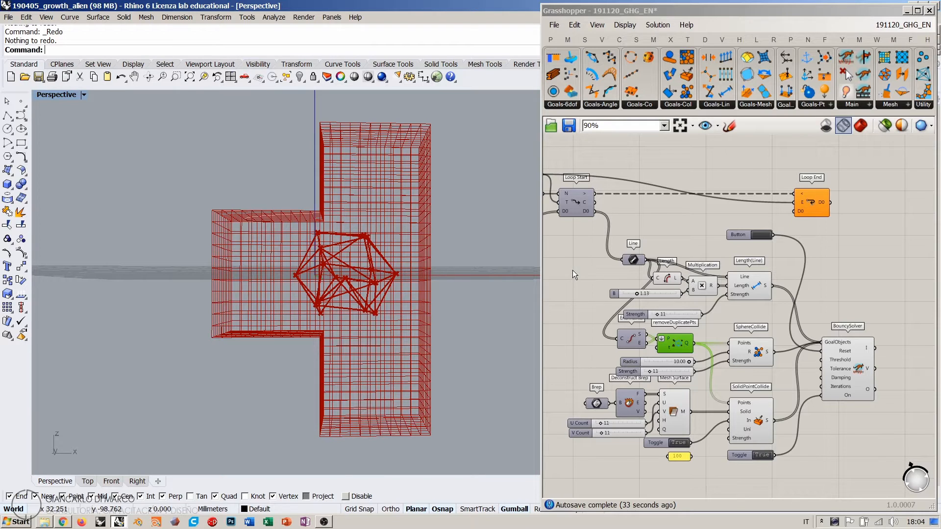
# Step: Set the length multiplier slider on Multiplication's B input to 1.50
pyautogui.moveTo(595, 269); pyautogui.dragTo(638, 257, button='right')
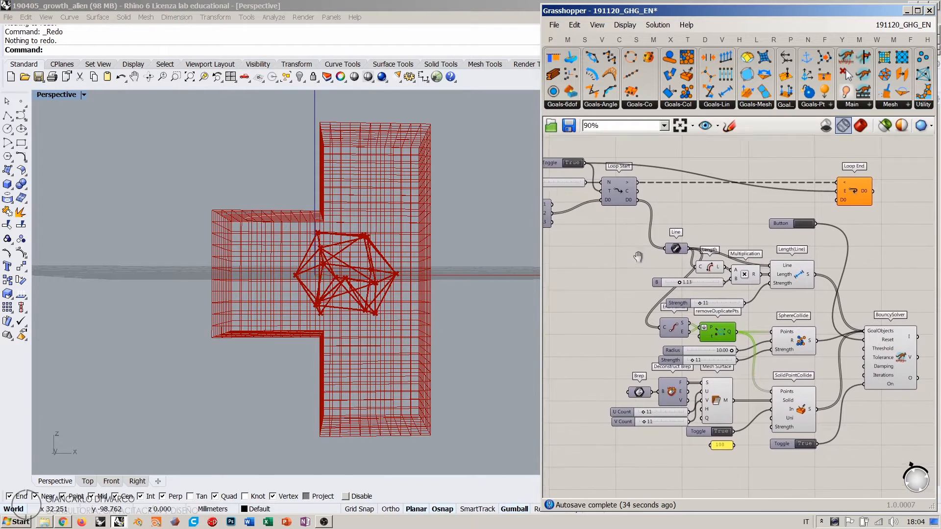
pyautogui.scroll(3, 716, 227)
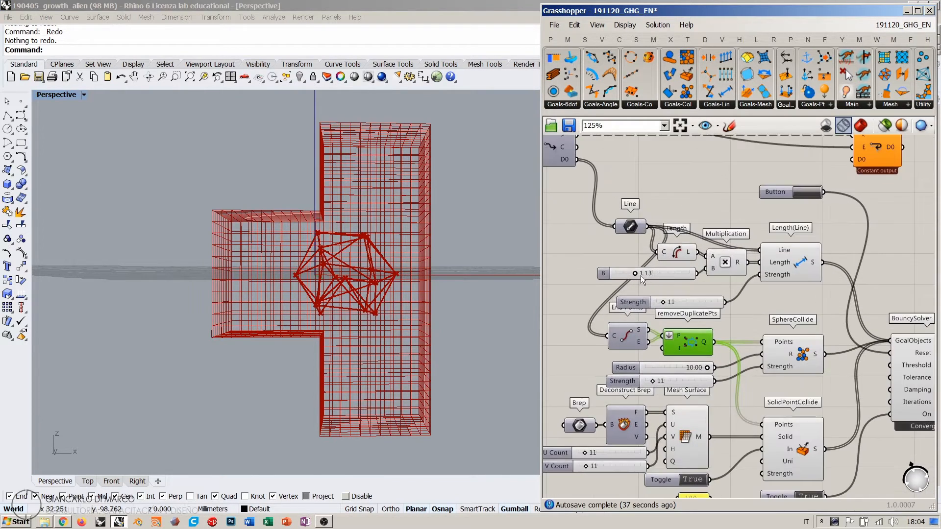
pyautogui.moveTo(641, 276); pyautogui.dragTo(695, 273)
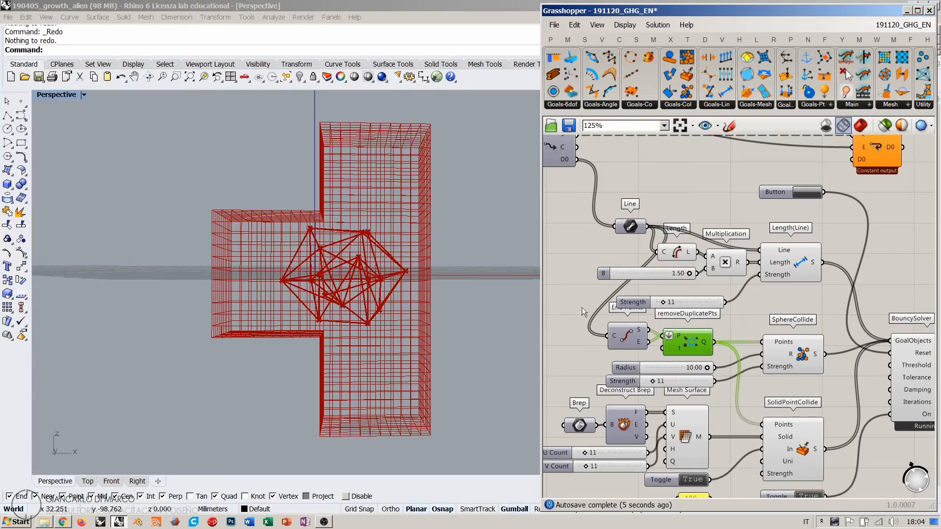
# Step: Examine from several angles whether the enlarged line structure stays within the solid's walls, checking the SolidPointCollide goal's inputs
pyautogui.moveTo(338, 249); pyautogui.dragTo(390, 279, button='right')
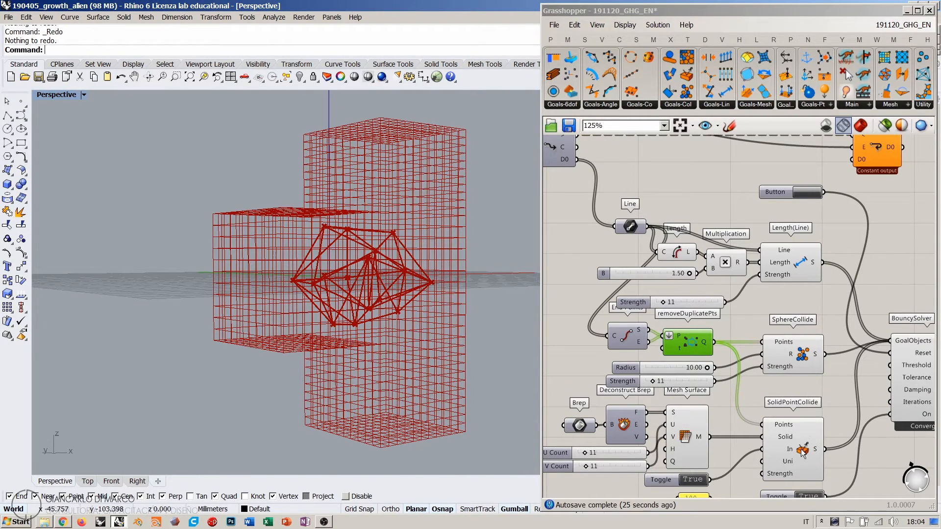
pyautogui.moveTo(392, 289); pyautogui.dragTo(279, 246, button='right')
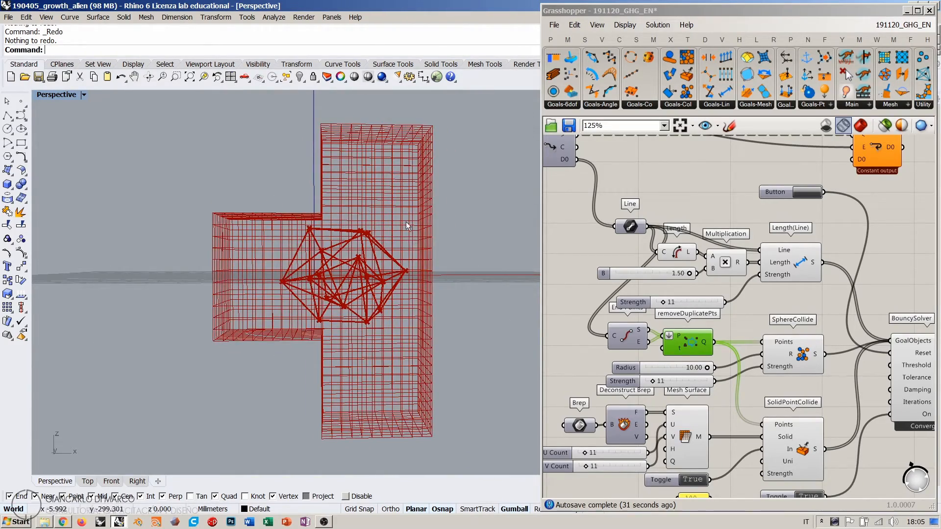
pyautogui.moveTo(406, 221); pyautogui.dragTo(375, 373, button='right')
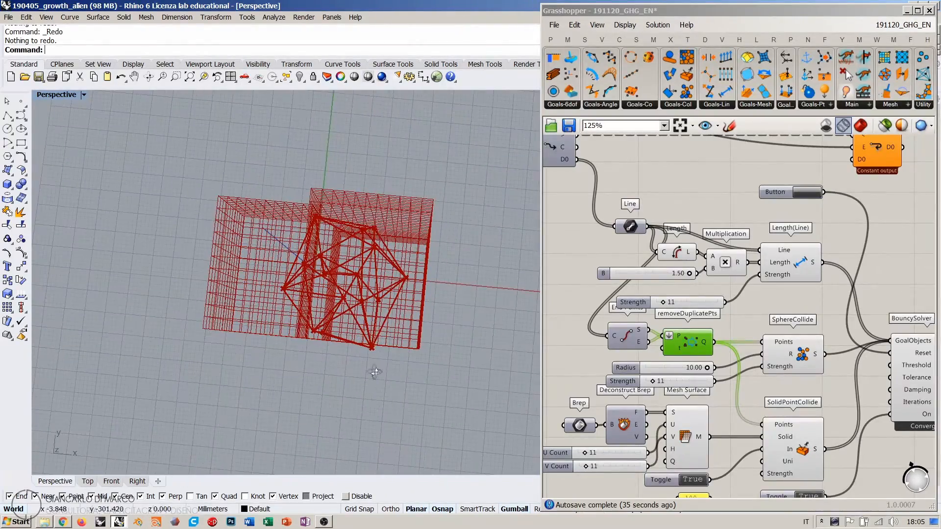
pyautogui.scroll(4, 765, 361)
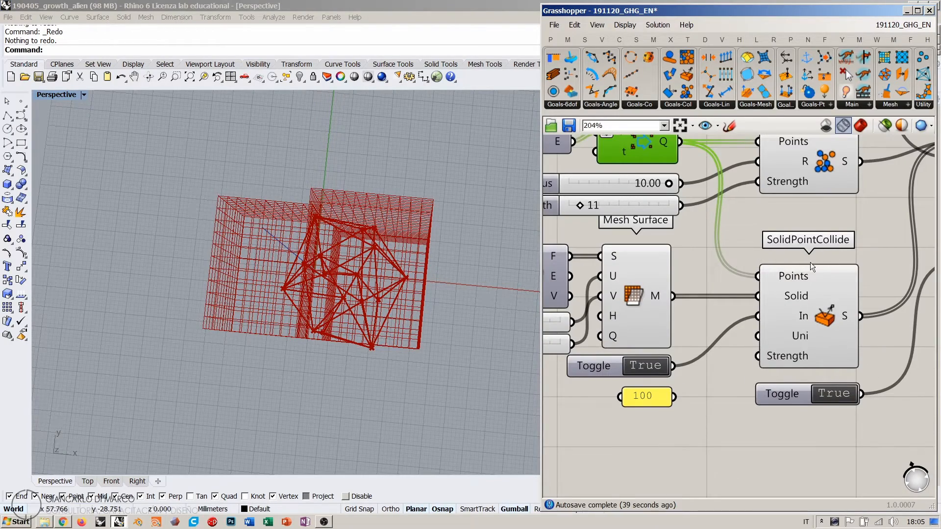
pyautogui.moveTo(338, 335); pyautogui.dragTo(353, 337, button='right')
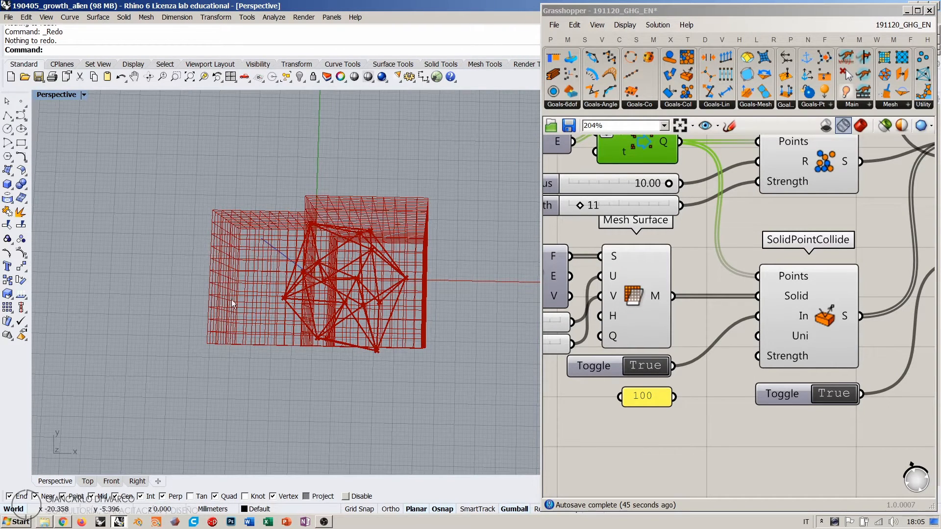
pyautogui.moveTo(349, 392); pyautogui.dragTo(484, 283, button='right')
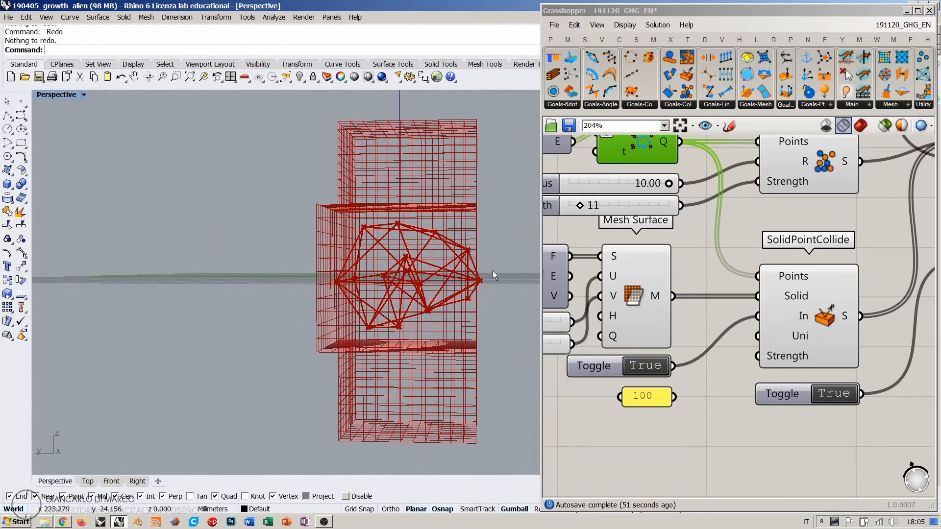
pyautogui.moveTo(474, 287); pyautogui.dragTo(418, 349, button='right')
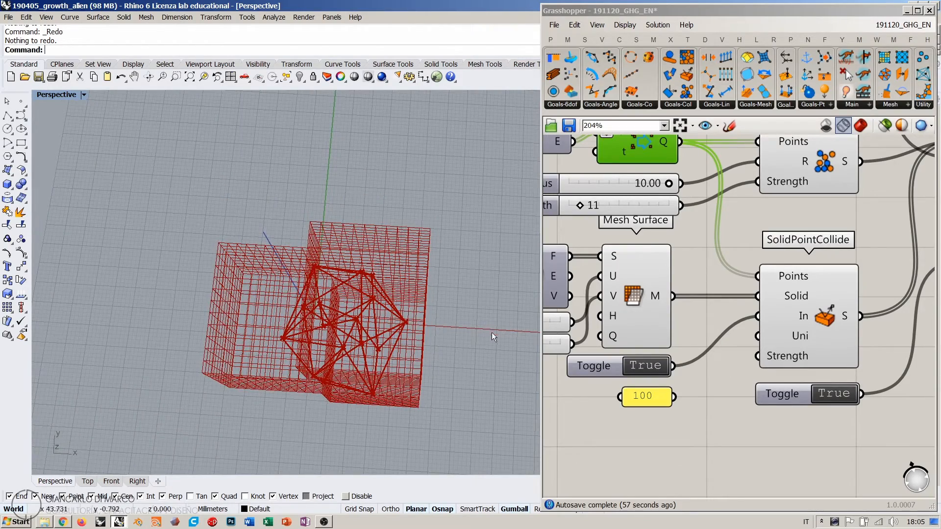
pyautogui.moveTo(456, 345); pyautogui.dragTo(728, 310, button='right')
pyautogui.scroll(-3, 730, 222)
pyautogui.moveTo(730, 222); pyautogui.dragTo(739, 285, button='right')
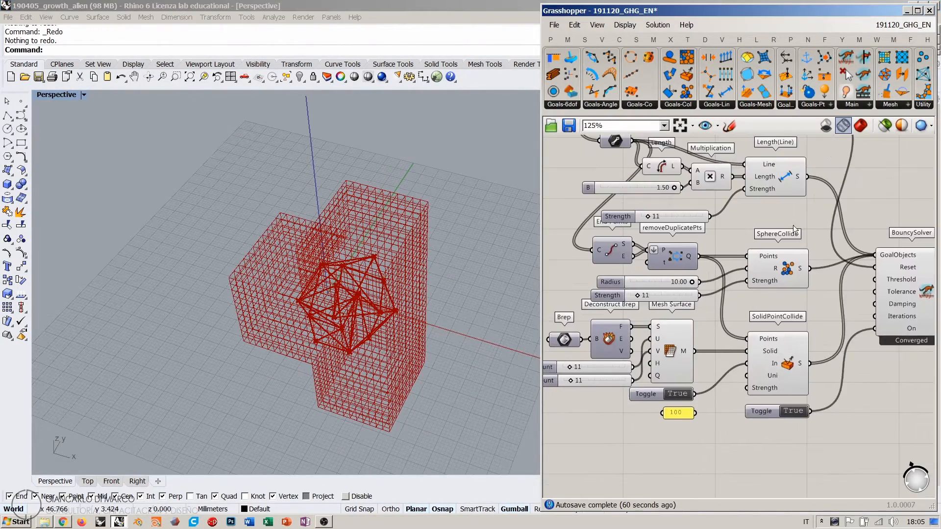
pyautogui.moveTo(490, 274); pyautogui.dragTo(390, 229, button='right')
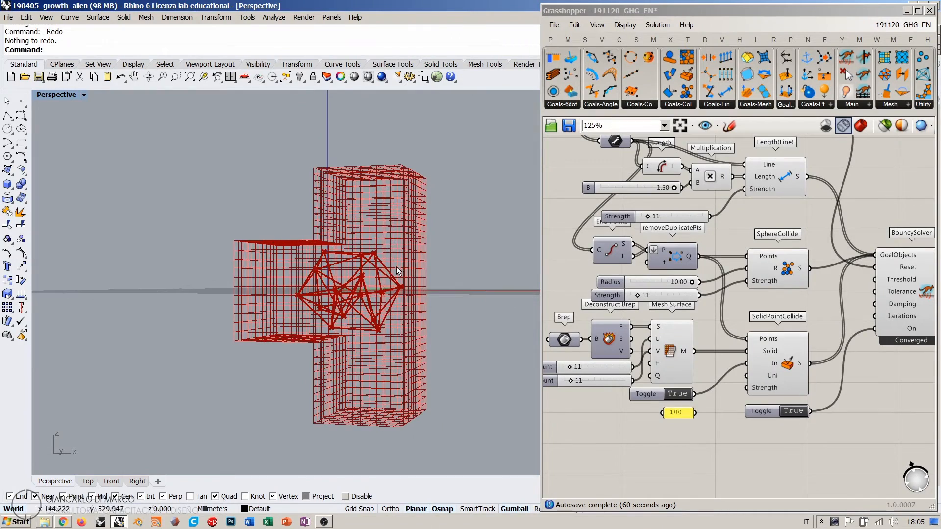
pyautogui.moveTo(403, 288); pyautogui.dragTo(386, 280, button='right')
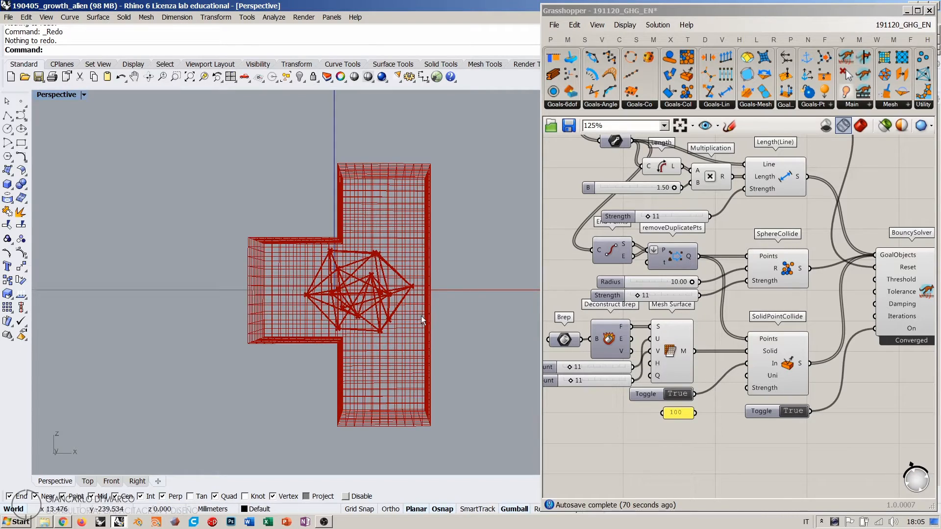
pyautogui.moveTo(343, 215); pyautogui.dragTo(380, 291, button='right')
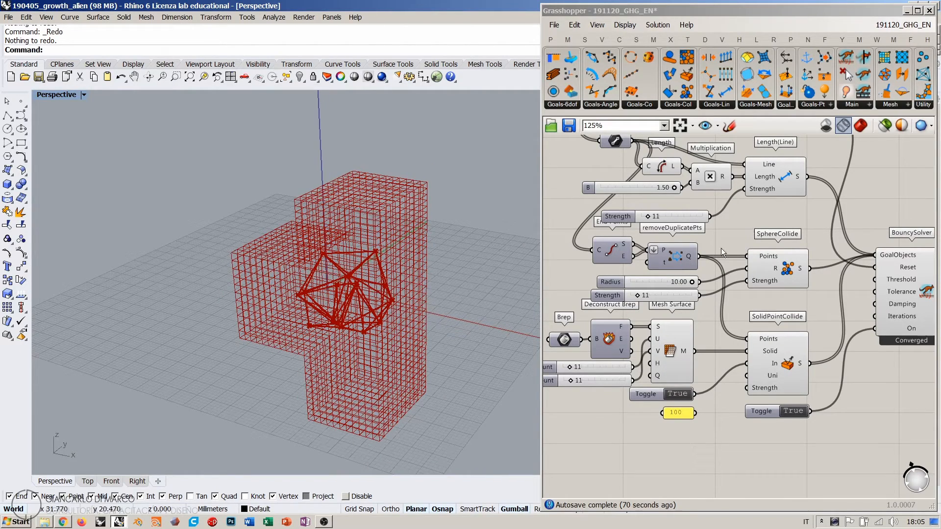
pyautogui.scroll(-3, 745, 300)
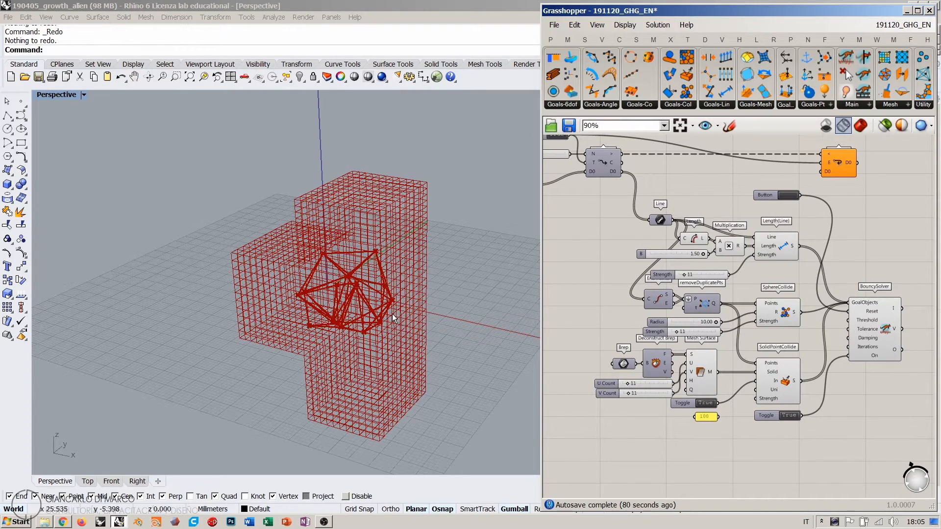
# Step: Examine the enlarged structure inside the solid and review the Line, Length(Line) and BouncySolver components that produce it
pyautogui.moveTo(390, 263); pyautogui.dragTo(406, 299, button='right')
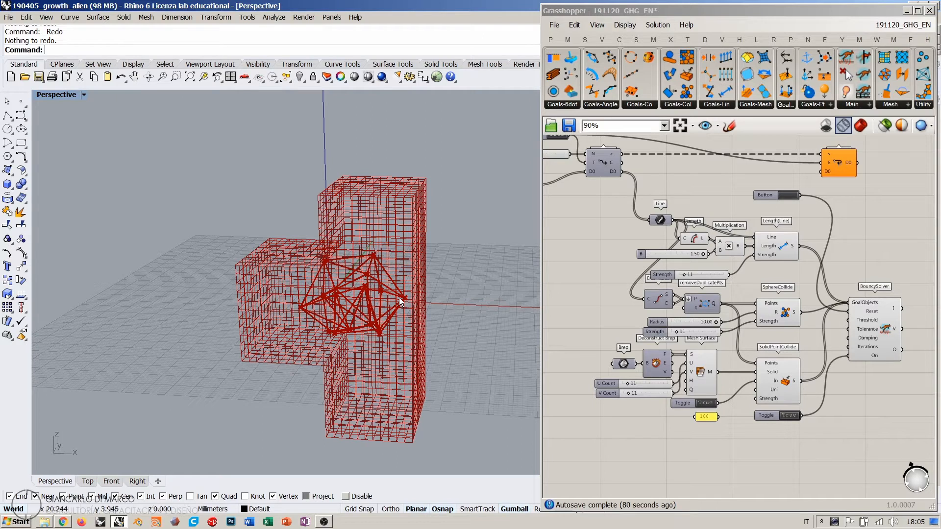
pyautogui.moveTo(403, 279); pyautogui.dragTo(394, 285, button='right')
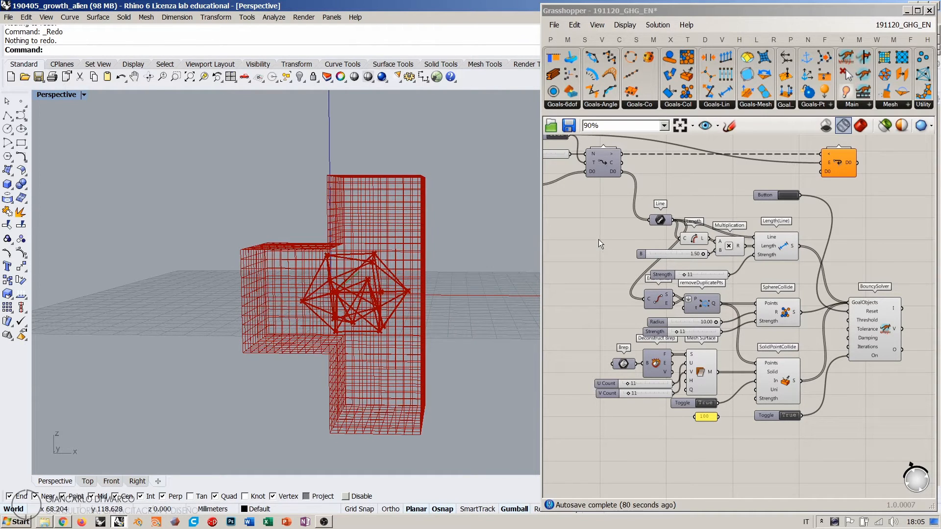
pyautogui.moveTo(714, 196); pyautogui.dragTo(726, 206, button='right')
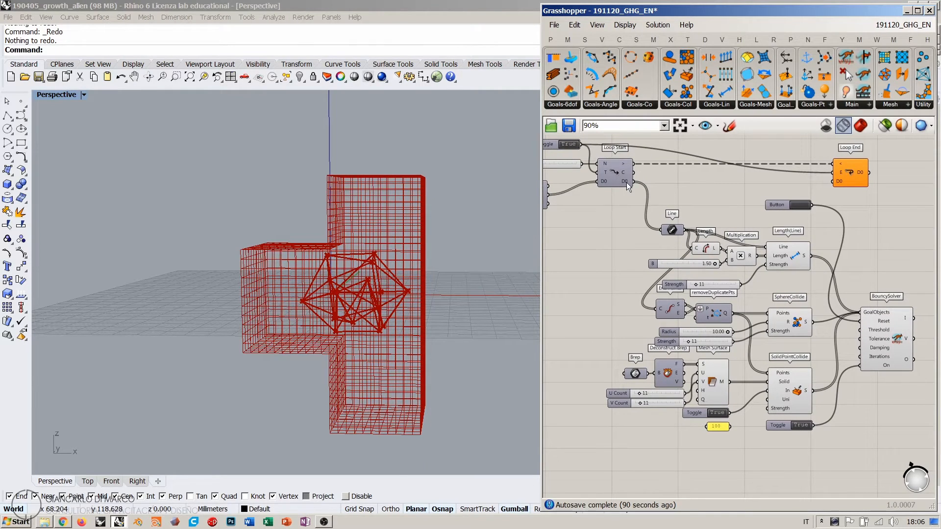
pyautogui.click(797, 267)
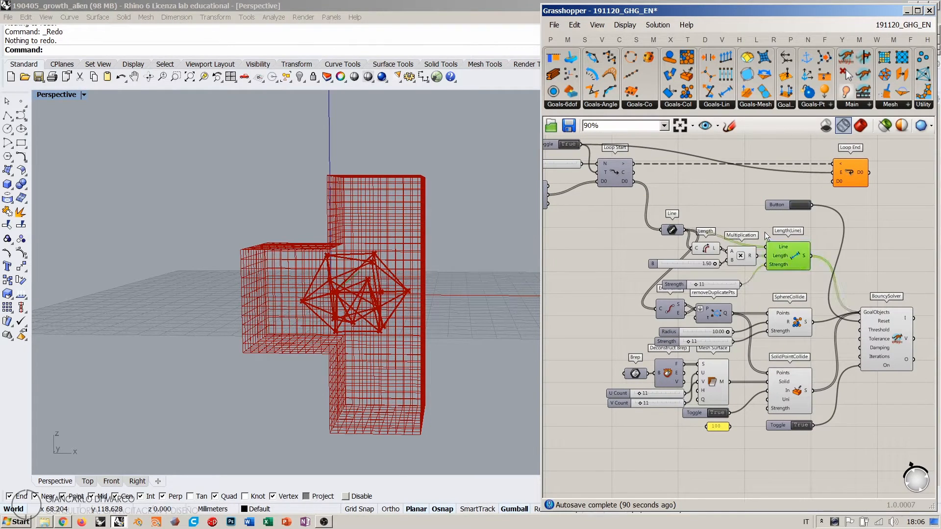
pyautogui.scroll(3, 745, 229)
pyautogui.click(722, 219)
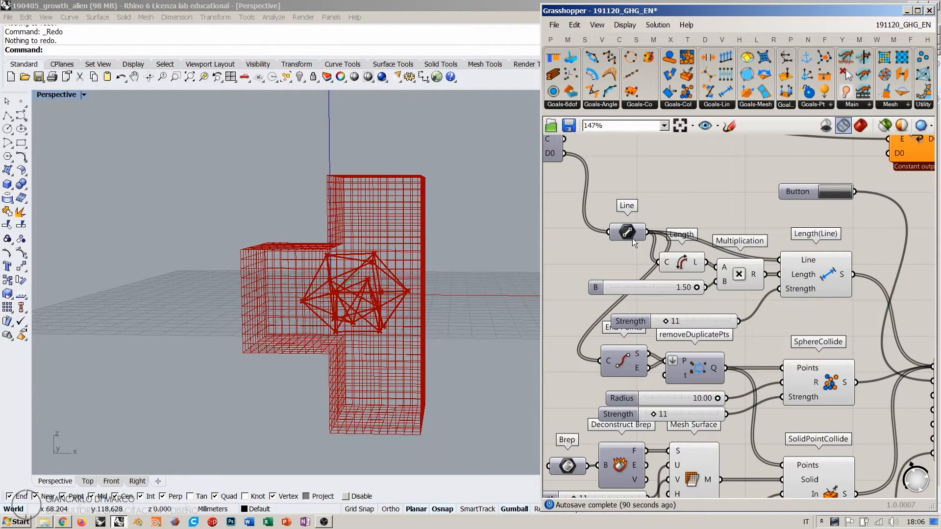
pyautogui.moveTo(631, 236)
pyautogui.scroll(-3, 693, 207)
pyautogui.click(874, 307)
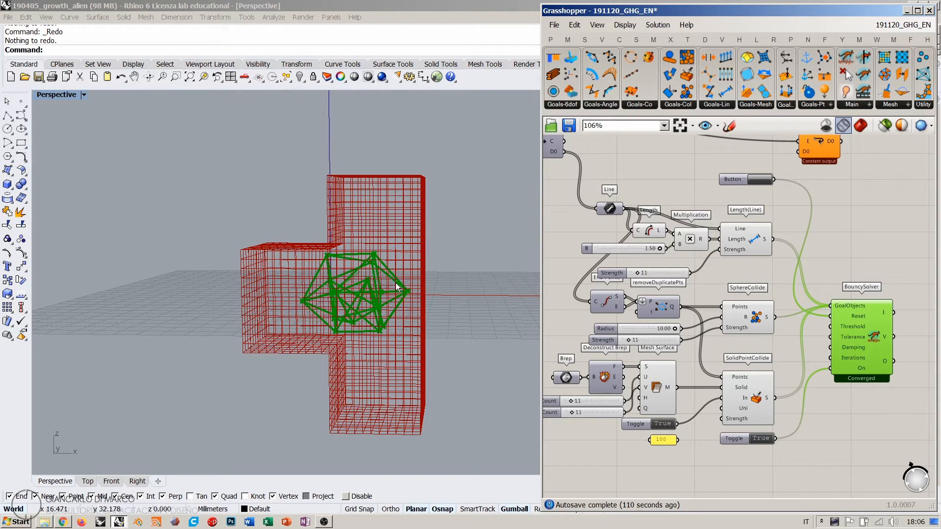
pyautogui.click(869, 251)
# Step: Add a Line parameter beside BouncySolver and connect the solver's O output to it
pyautogui.moveTo(883, 357); pyautogui.dragTo(786, 334, button='right')
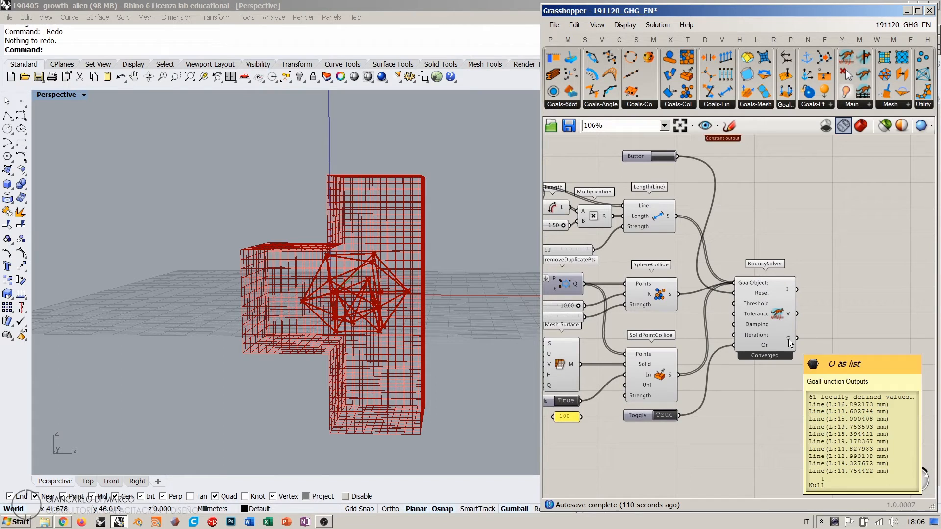
pyautogui.write('lin')
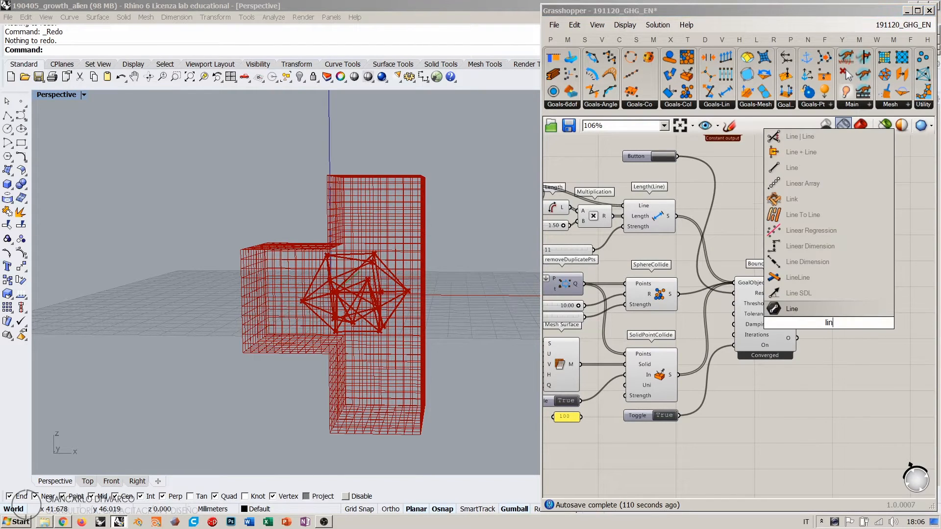
pyautogui.click(801, 312)
pyautogui.moveTo(797, 338); pyautogui.dragTo(830, 340)
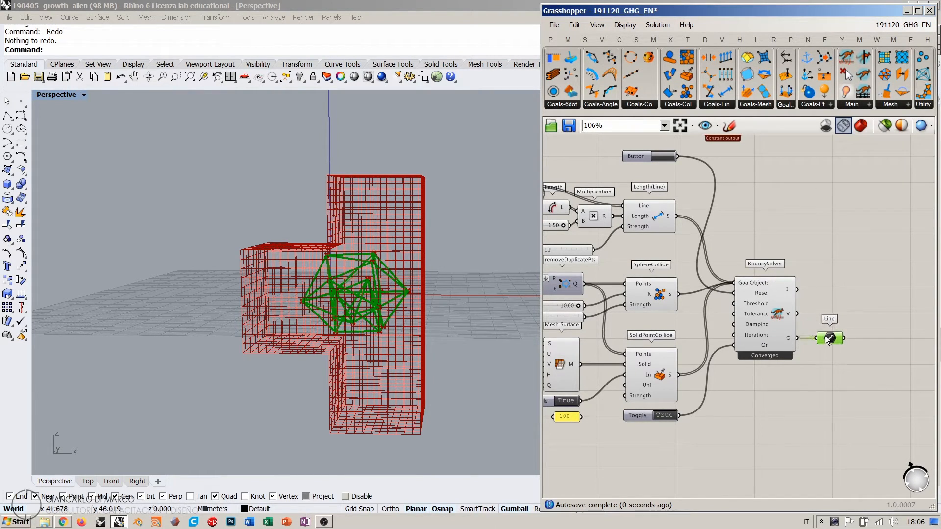
pyautogui.click(823, 357)
pyautogui.moveTo(790, 338)
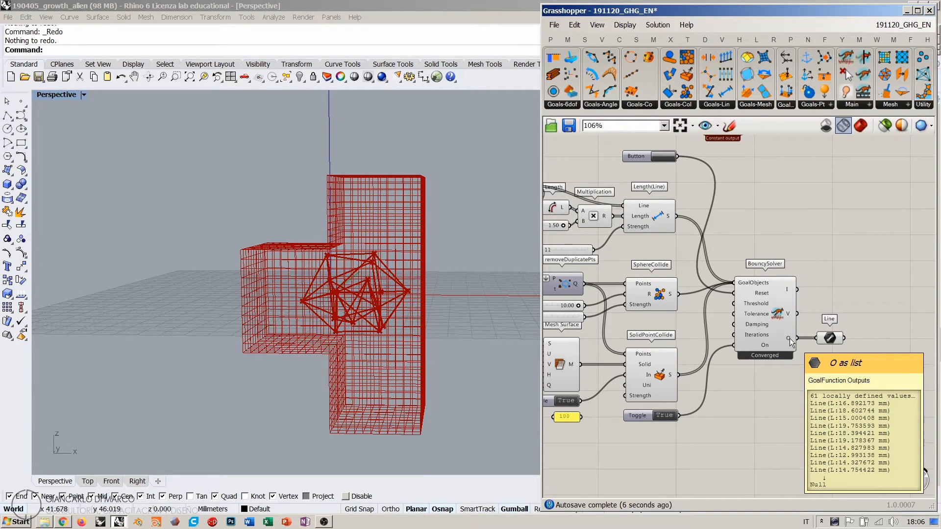
pyautogui.moveTo(829, 342); pyautogui.dragTo(827, 343)
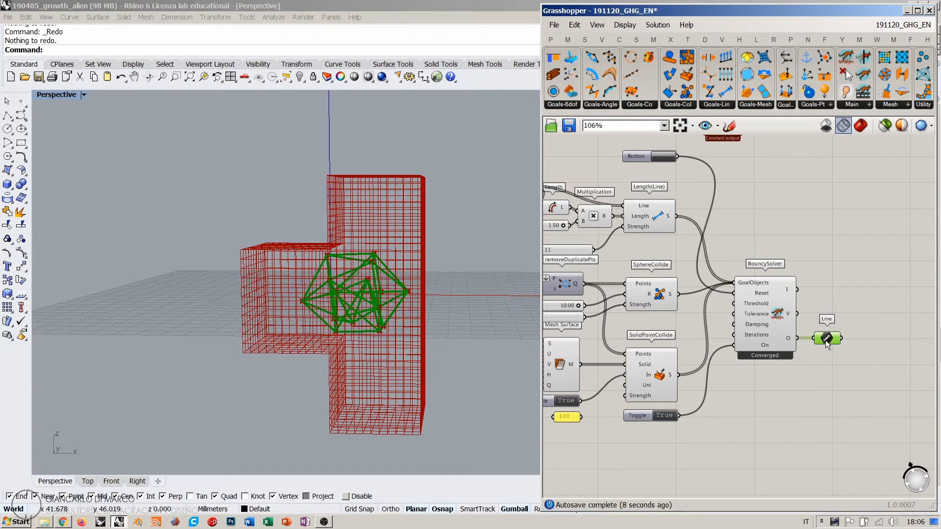
# Step: Add a Clean Tree component and feed the solver's Line parameter into its T input
pyautogui.doubleClick(858, 312)
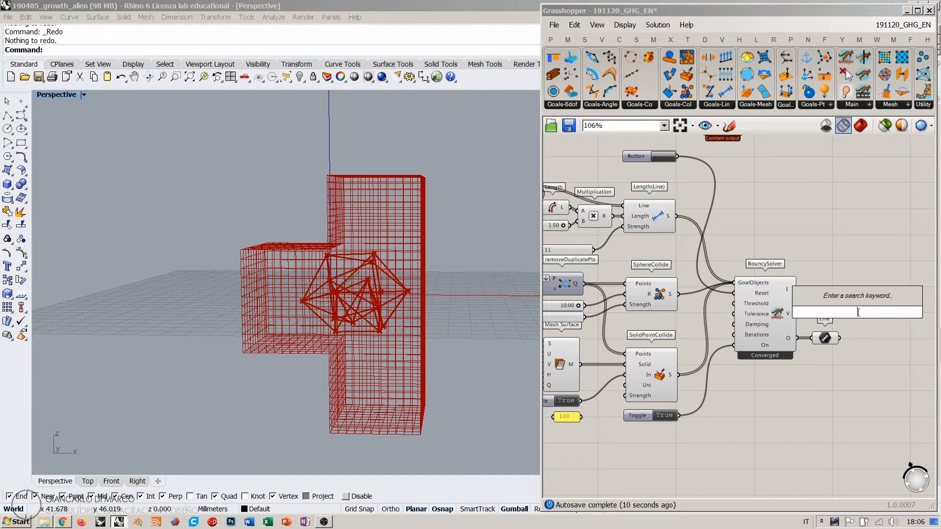
pyautogui.write('clean')
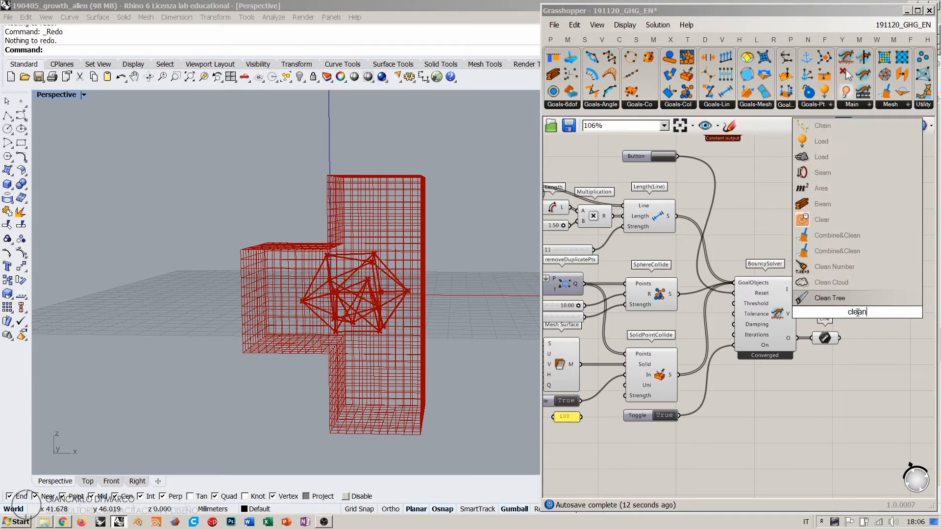
pyautogui.press('Return')
pyautogui.moveTo(840, 338); pyautogui.dragTo(841, 328)
pyautogui.moveTo(859, 325); pyautogui.dragTo(871, 335)
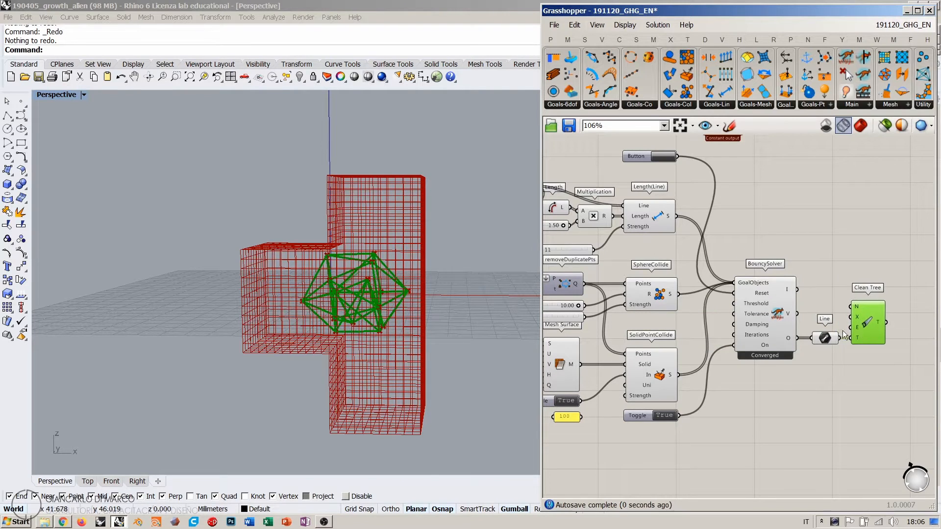
# Step: Hide the previews of the output Line parameter and BouncySolver, and check Clean Tree's T output
pyautogui.click(824, 338)
pyautogui.click(786, 347)
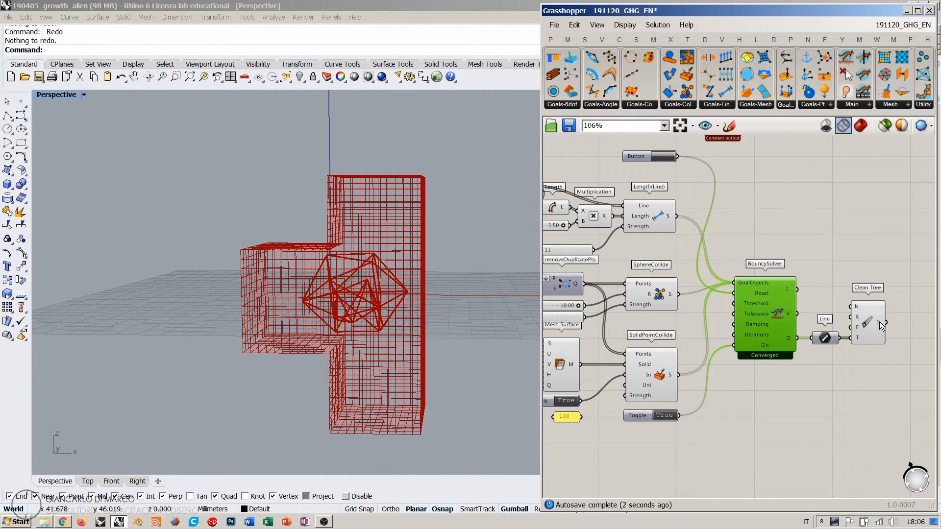
pyautogui.moveTo(879, 322)
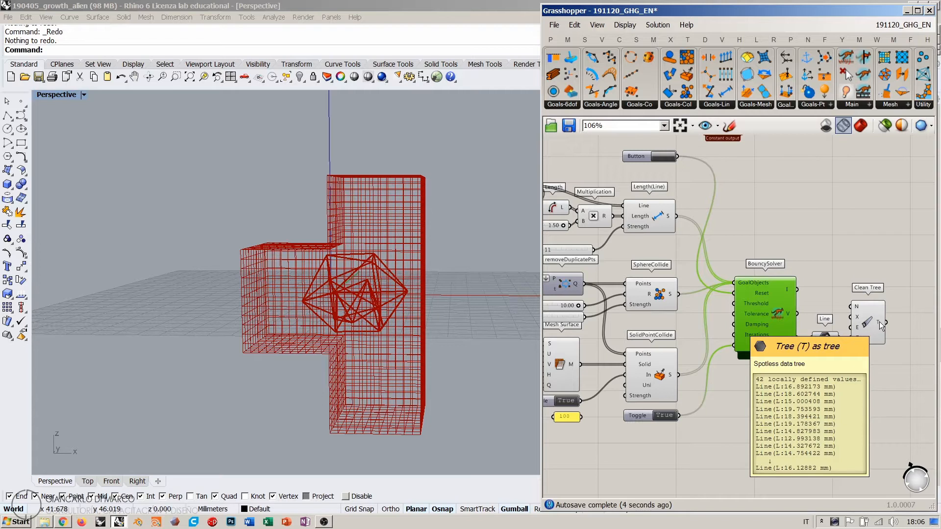
# Step: Connect Clean Tree's T output to the D0 input of Loop End
pyautogui.moveTo(880, 324); pyautogui.dragTo(882, 358, button='right')
pyautogui.scroll(-1, 883, 358)
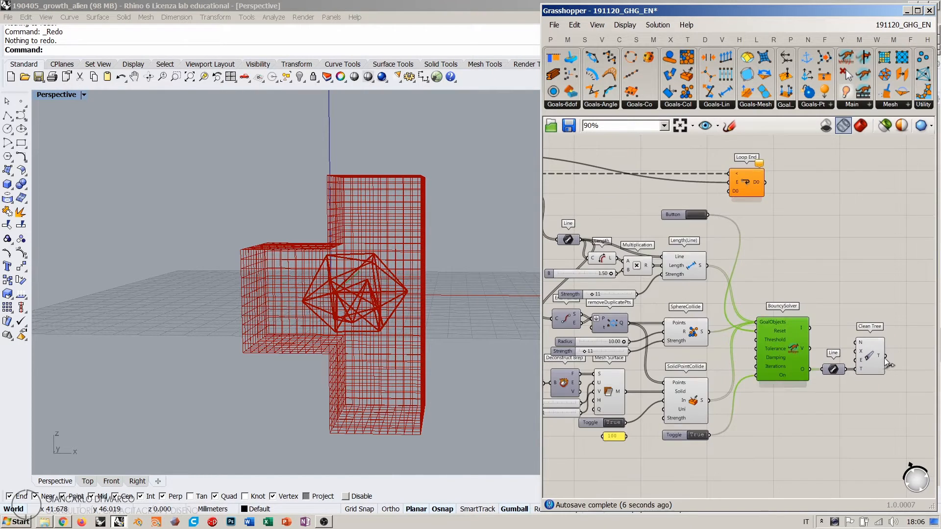
pyautogui.moveTo(885, 356); pyautogui.dragTo(804, 185)
pyautogui.click(798, 207)
# Step: Widen the Grasshopper window and reframe the solid in the remaining Perspective viewport
pyautogui.moveTo(795, 208); pyautogui.dragTo(837, 213, button='right')
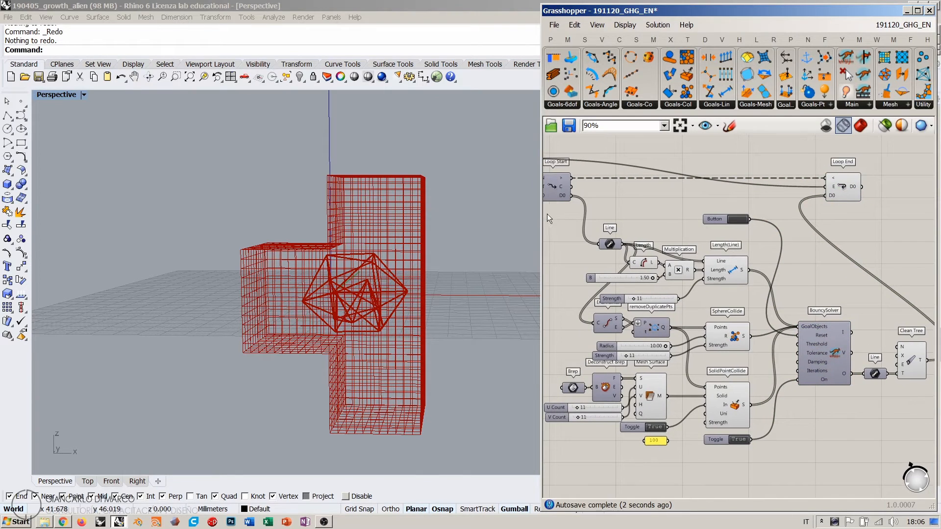
pyautogui.moveTo(541, 215); pyautogui.dragTo(427, 218)
pyautogui.keyDown('shift'); pyautogui.moveTo(401, 254); pyautogui.dragTo(298, 255, button='right'); pyautogui.keyUp('shift')
pyautogui.moveTo(298, 254); pyautogui.dragTo(283, 273, button='right')
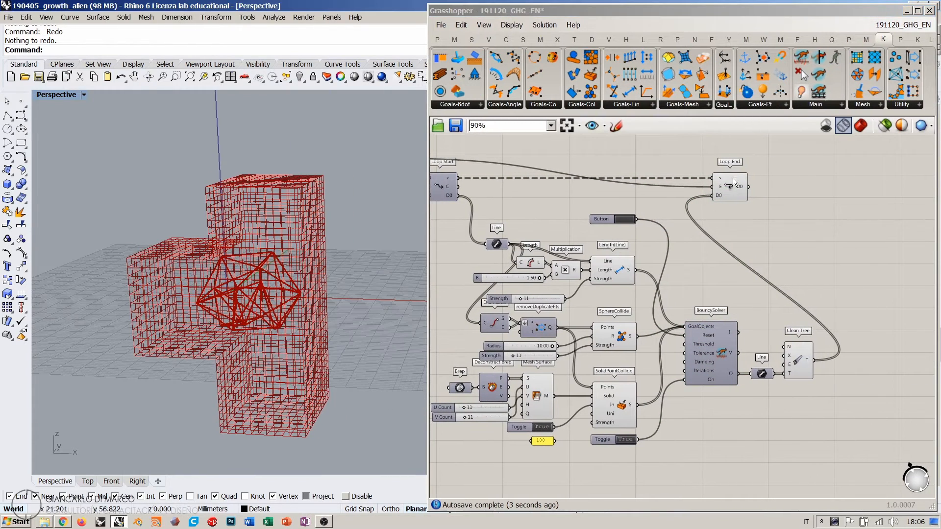
# Step: Reset the solver, then run the loop with Repeat at 11 and its toggle set to False
pyautogui.moveTo(748, 215); pyautogui.dragTo(831, 225, button='right')
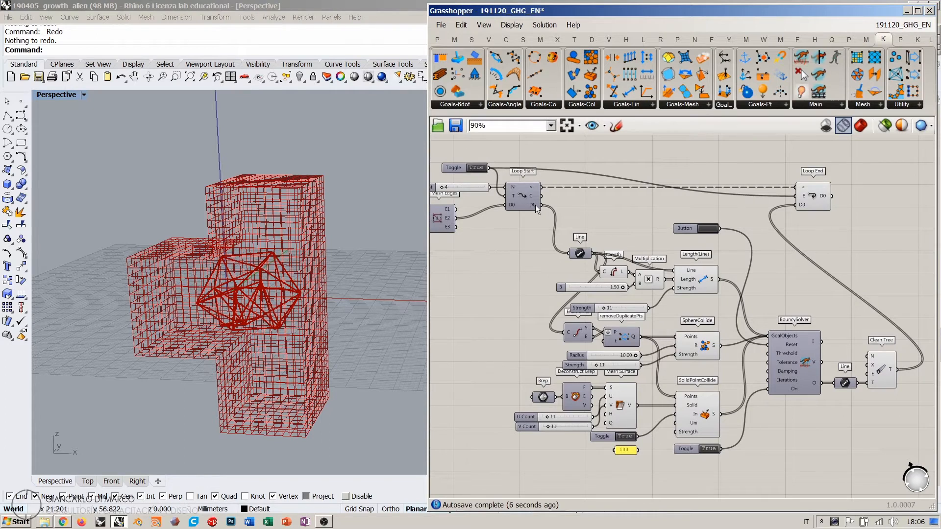
pyautogui.moveTo(536, 205)
pyautogui.moveTo(611, 296); pyautogui.dragTo(635, 304, button='right')
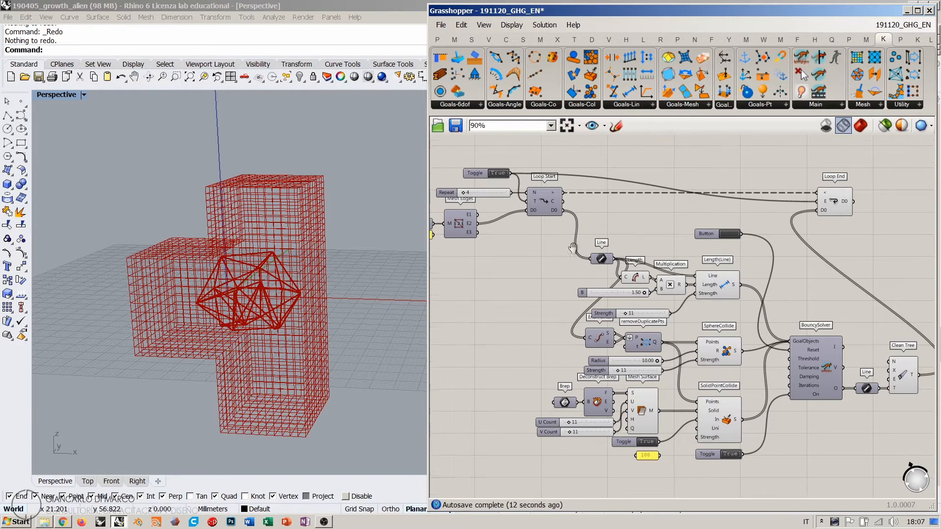
pyautogui.click(735, 236)
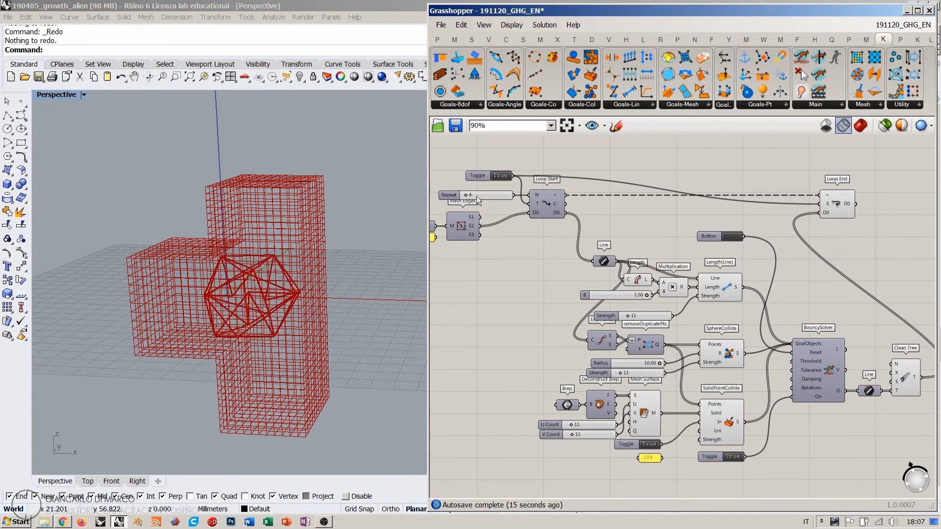
pyautogui.moveTo(467, 195); pyautogui.dragTo(468, 196)
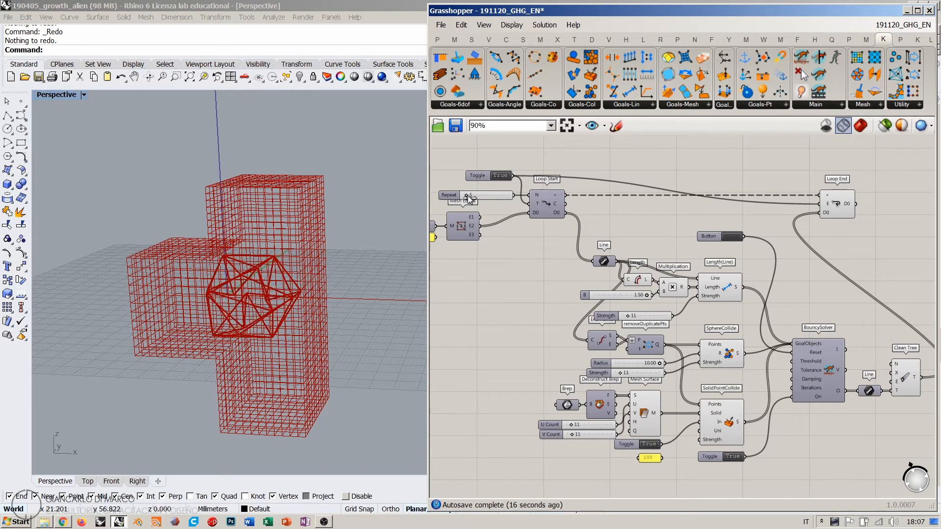
pyautogui.doubleClick(503, 174)
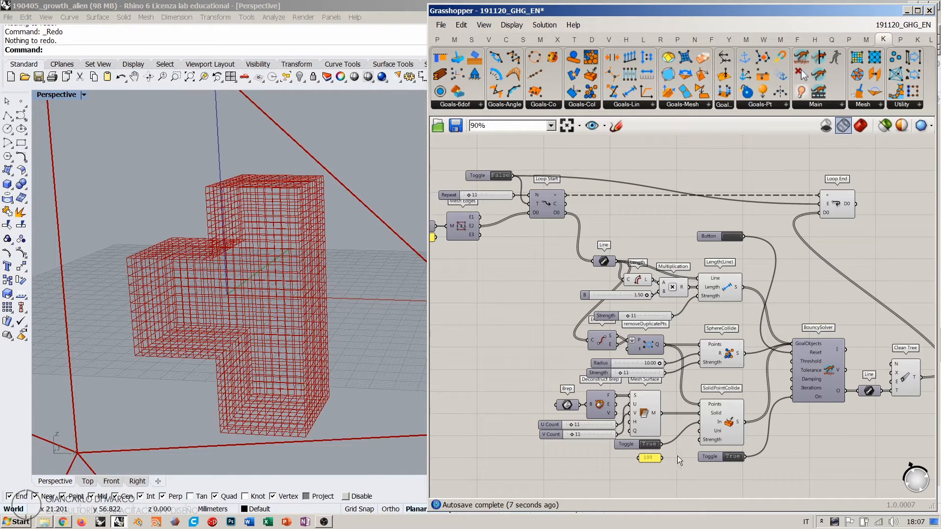
# Step: Set the length multiplier slider on Multiplication's B input to 1.01 and switch the loop toggle to True
pyautogui.moveTo(396, 333); pyautogui.dragTo(304, 330, button='right')
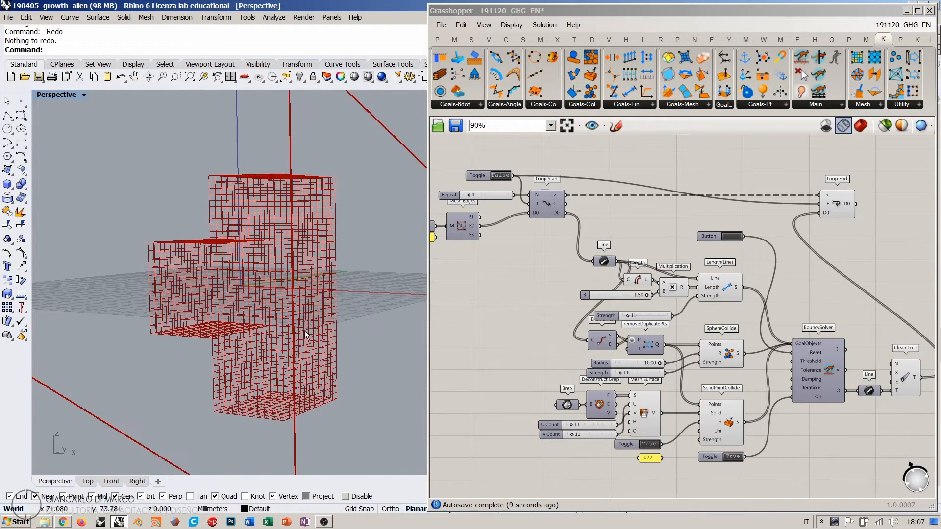
pyautogui.scroll(-10, 304, 330)
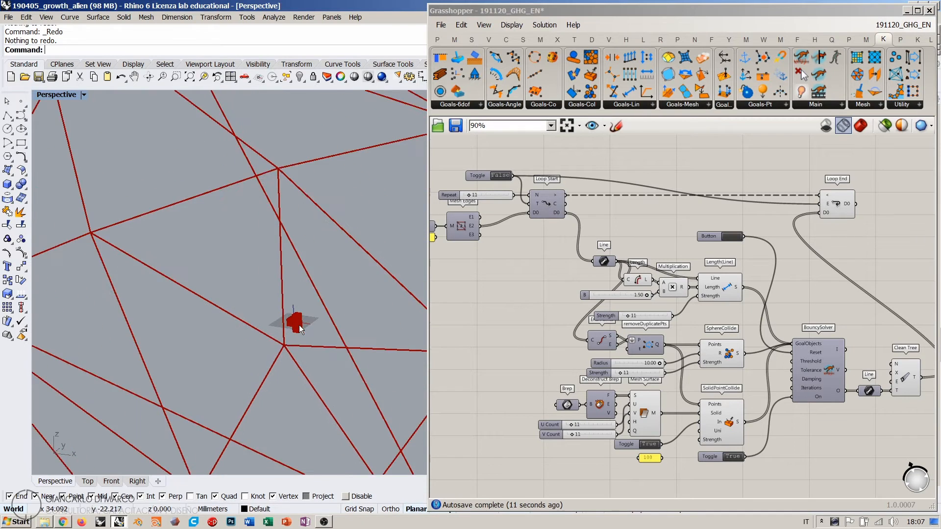
pyautogui.scroll(10, 299, 326)
pyautogui.moveTo(299, 322); pyautogui.dragTo(290, 333, button='right')
pyautogui.scroll(-14, 290, 333)
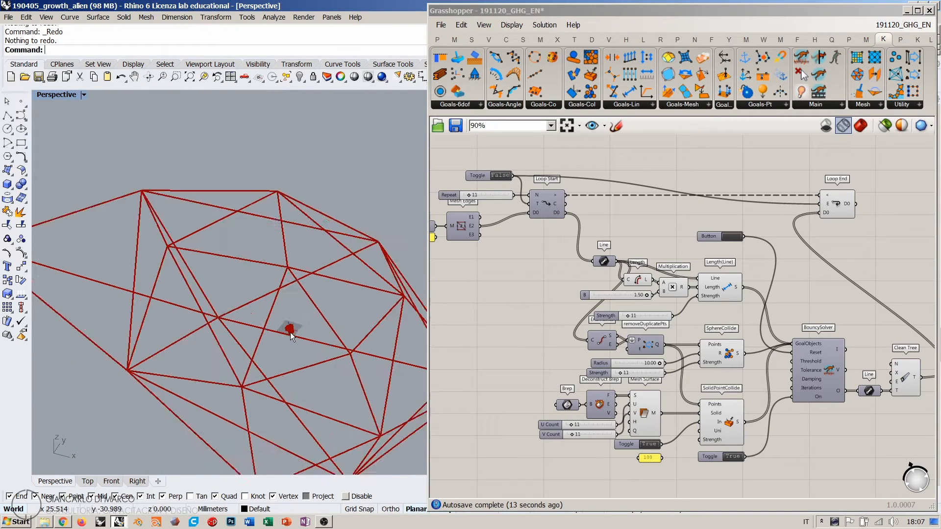
pyautogui.scroll(3, 291, 332)
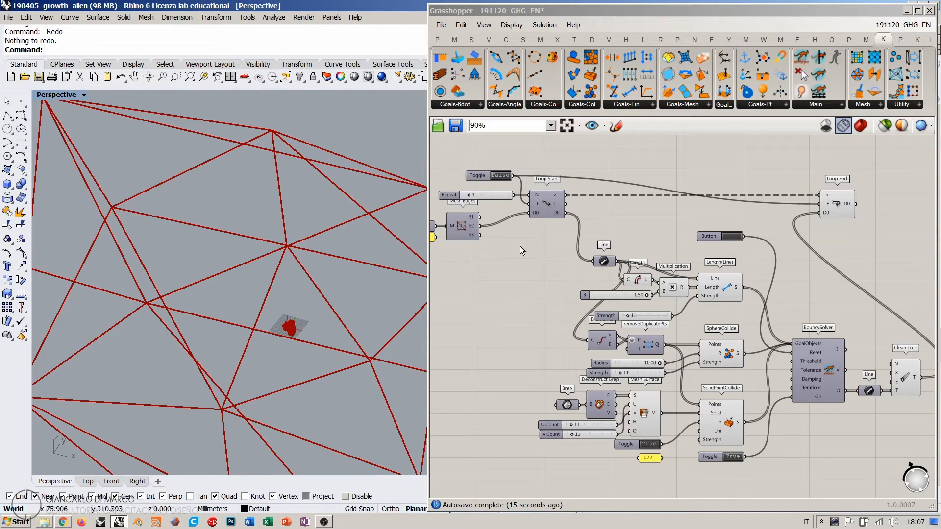
pyautogui.scroll(3, 666, 289)
pyautogui.moveTo(684, 278); pyautogui.dragTo(602, 281)
pyautogui.moveTo(589, 266); pyautogui.dragTo(582, 300, button='right')
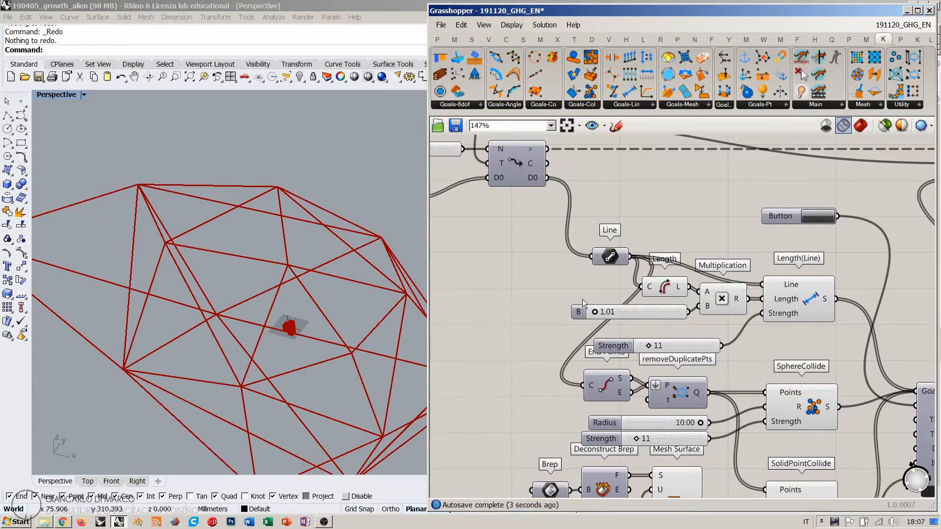
pyautogui.scroll(-3, 583, 298)
pyautogui.doubleClick(490, 186)
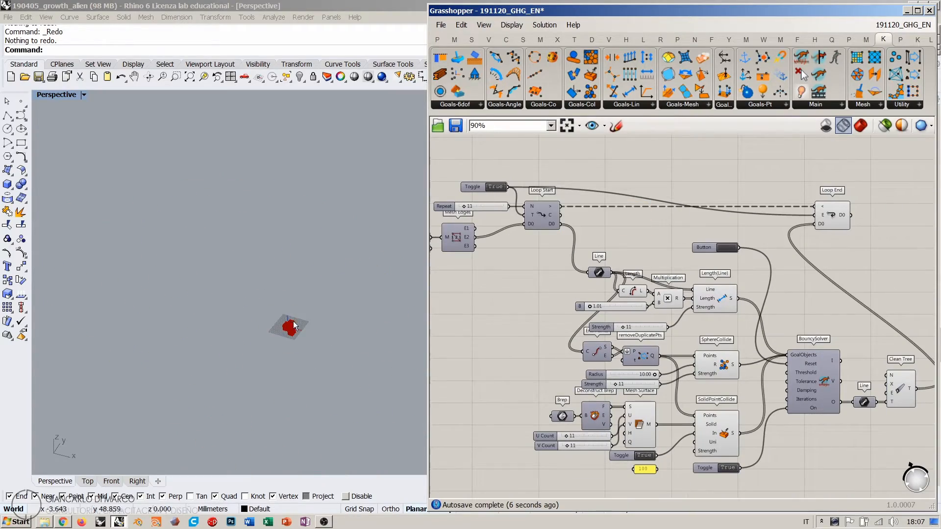
# Step: Run the loop again by setting its toggle to False and examine how the structure grows within the solid
pyautogui.scroll(8, 292, 331)
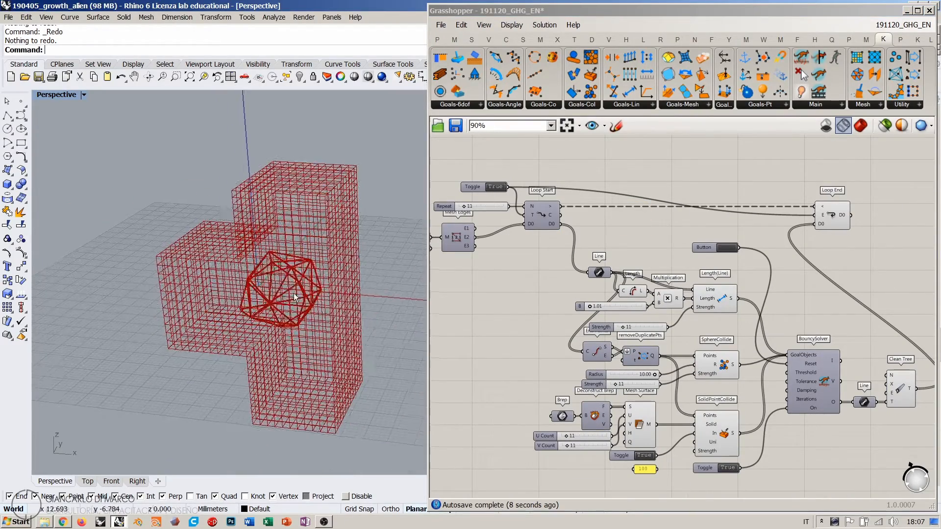
pyautogui.scroll(3, 295, 293)
pyautogui.scroll(-1, 317, 272)
pyautogui.doubleClick(493, 186)
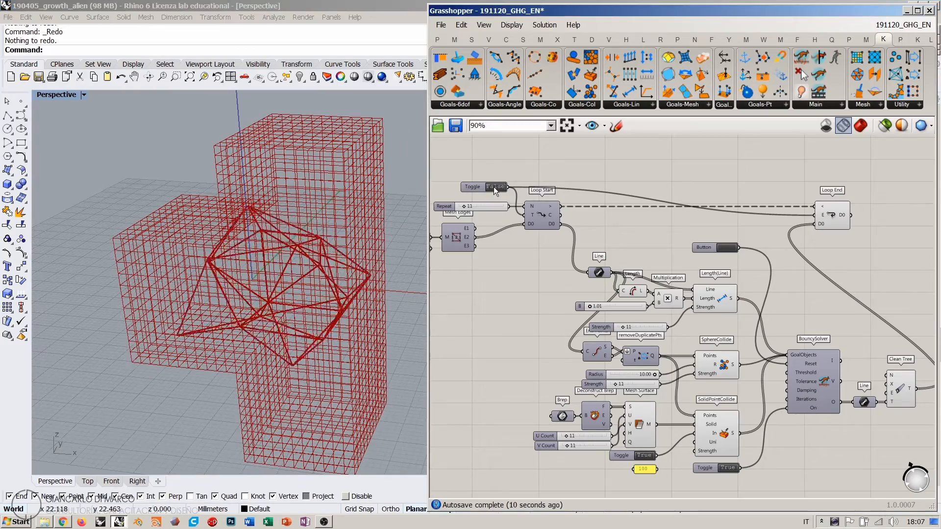
pyautogui.moveTo(319, 273)
pyautogui.mouseDown(button='right')
pyautogui.moveTo(345, 260)
pyautogui.moveTo(287, 274)
pyautogui.moveTo(323, 268)
pyautogui.mouseUp(button='right')
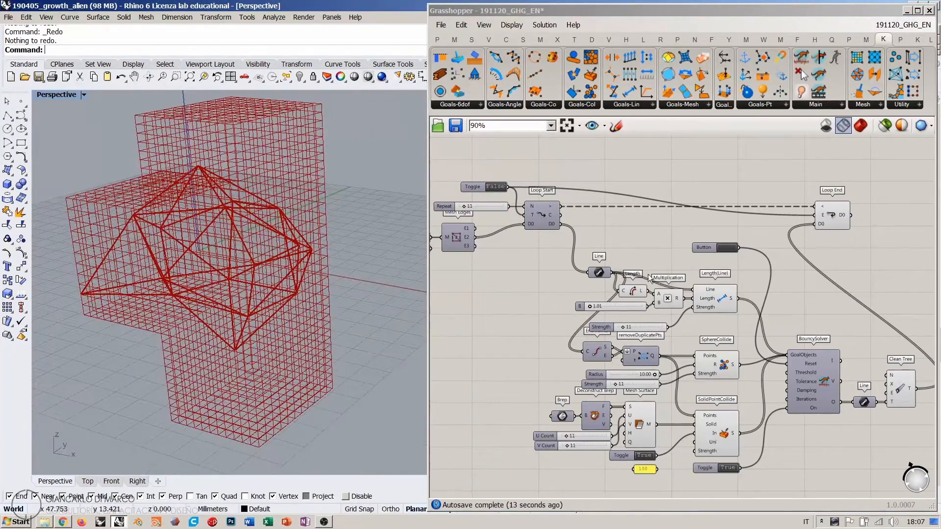
# Step: Raise the length multiplier slider to 1.03 and check the grown structure against the solid's walls
pyautogui.click(590, 311)
pyautogui.moveTo(590, 309); pyautogui.dragTo(592, 310)
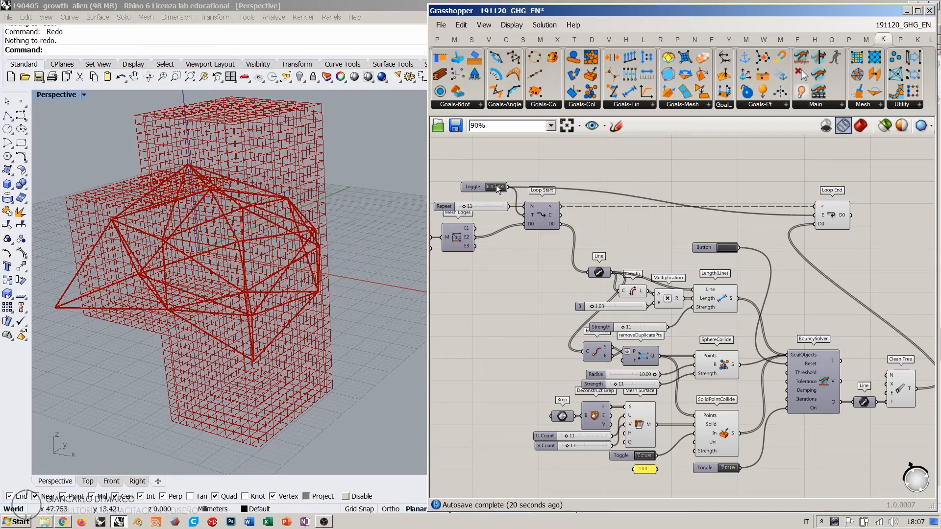
pyautogui.moveTo(251, 270); pyautogui.dragTo(290, 276, button='right')
# Step: Add a number slider ranging from 1 to 100, connect it to SolidPointCollide's Strength input, and delete the unused 100 panel
pyautogui.moveTo(682, 457); pyautogui.dragTo(667, 394, button='right')
pyautogui.scroll(4, 647, 402)
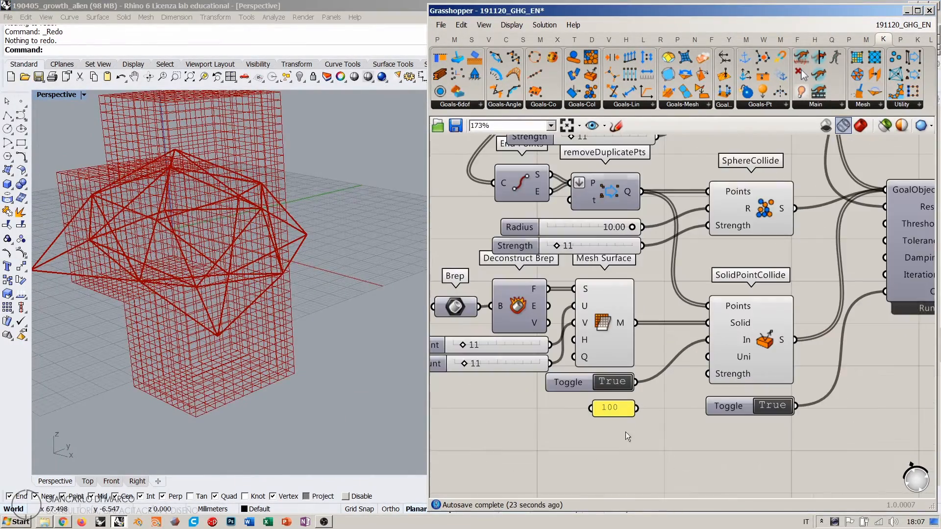
pyautogui.doubleClick(618, 445)
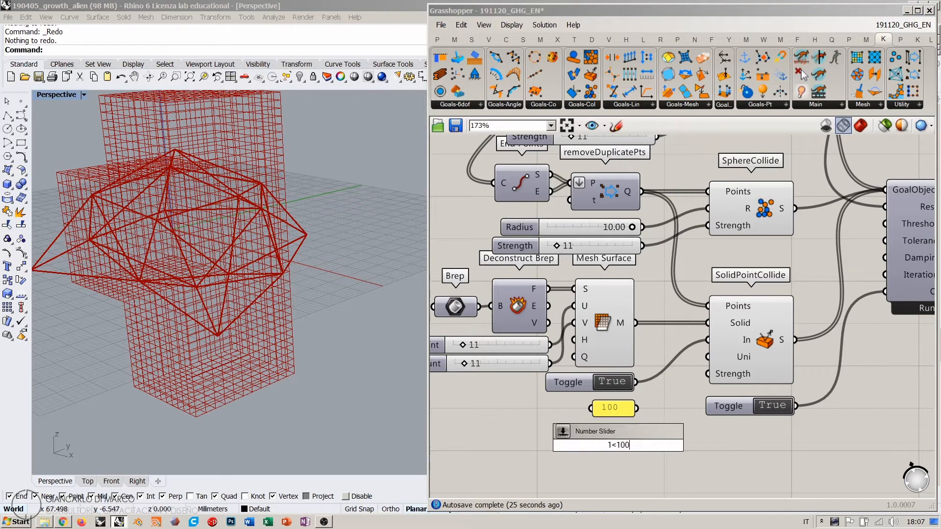
pyautogui.write('1<100')
pyautogui.press('Return')
pyautogui.moveTo(707, 374); pyautogui.dragTo(687, 445)
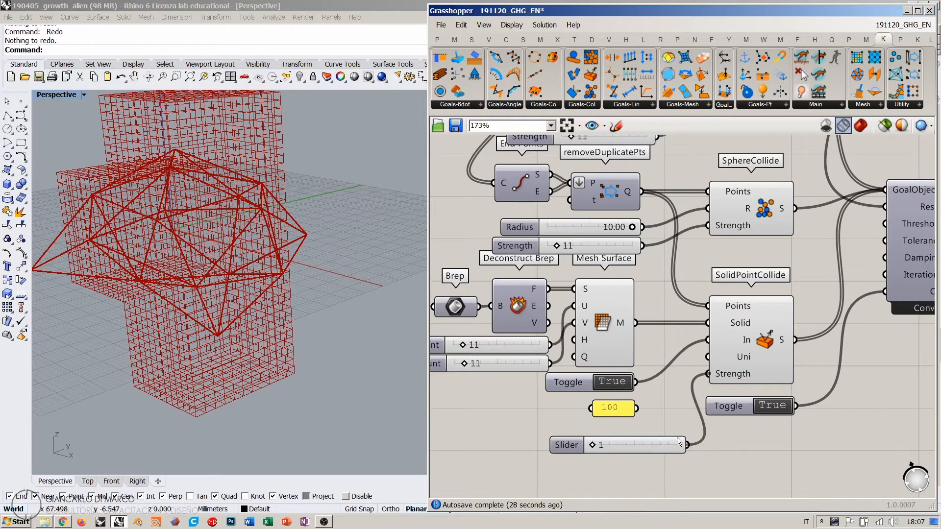
pyautogui.click(612, 407)
pyautogui.press('Delete')
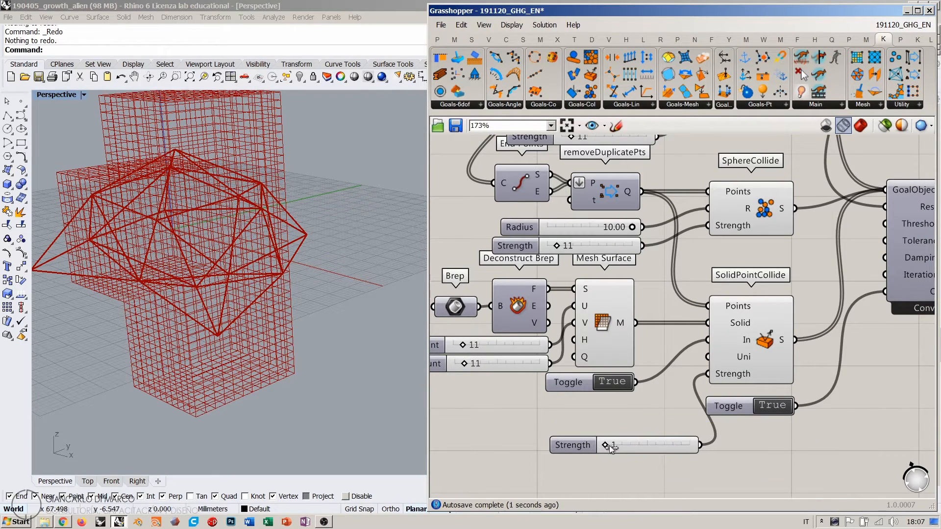
# Step: Set the SolidPointCollide strength slider to 16 and switch the loop toggle to True to test the containment
pyautogui.moveTo(611, 448)
pyautogui.mouseDown()
pyautogui.moveTo(641, 451)
pyautogui.moveTo(608, 446)
pyautogui.mouseUp()
pyautogui.scroll(-3, 664, 431)
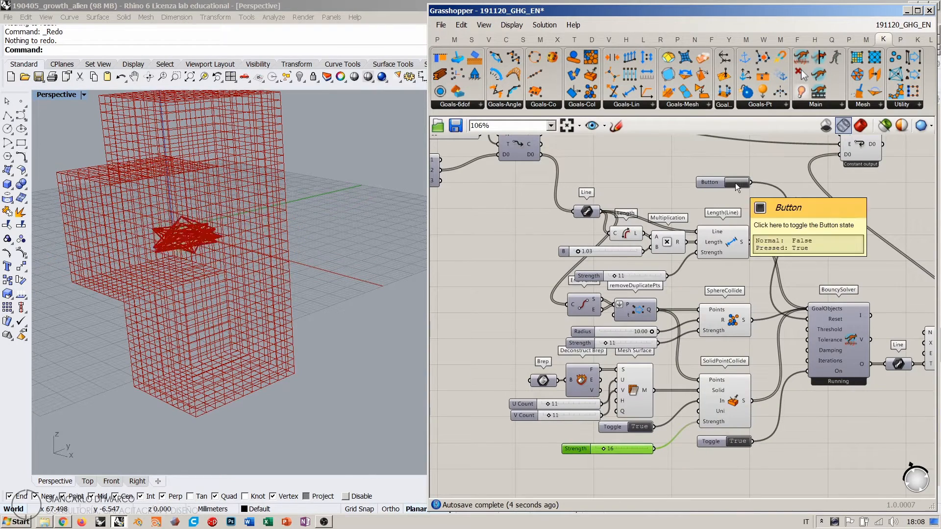
pyautogui.scroll(-1, 607, 257)
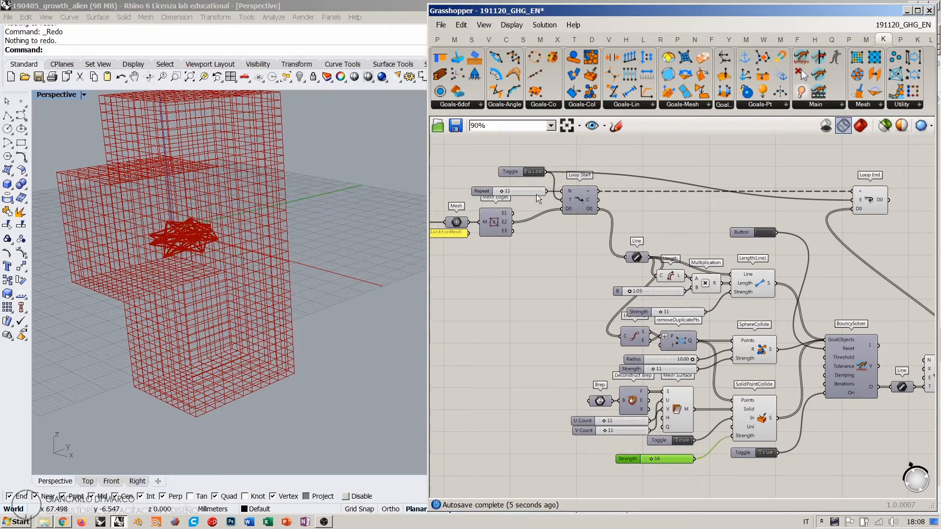
pyautogui.doubleClick(535, 171)
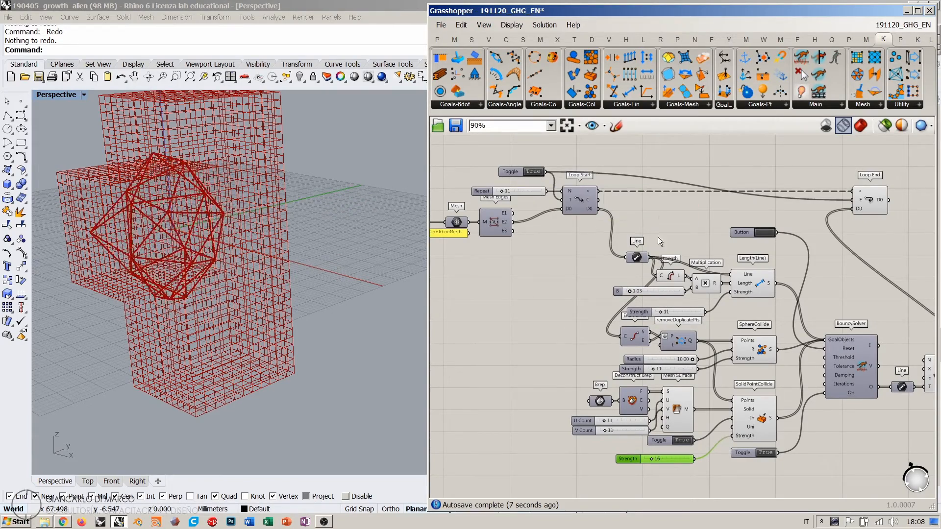
pyautogui.moveTo(152, 230); pyautogui.dragTo(443, 279, button='right')
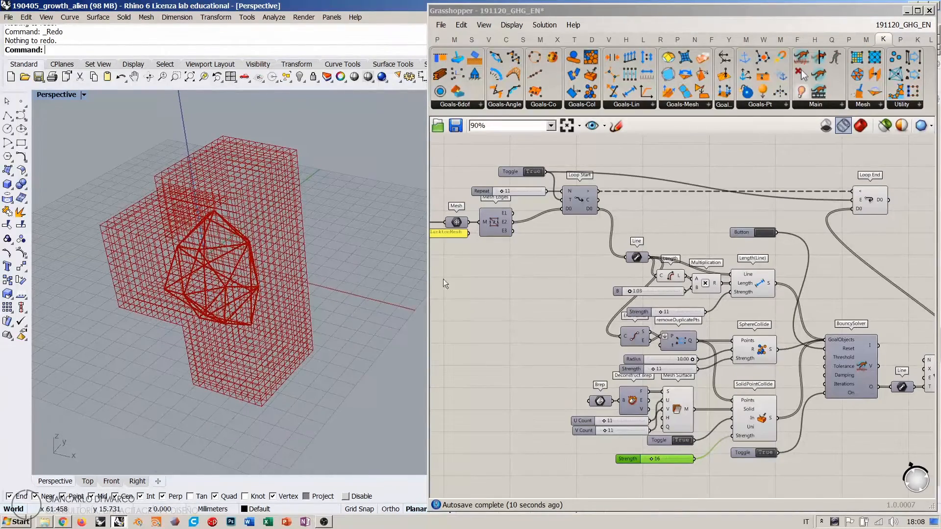
# Step: Raise the SolidPointCollide strength slider to 34 and check the structure inside the solid from another side
pyautogui.click(638, 256)
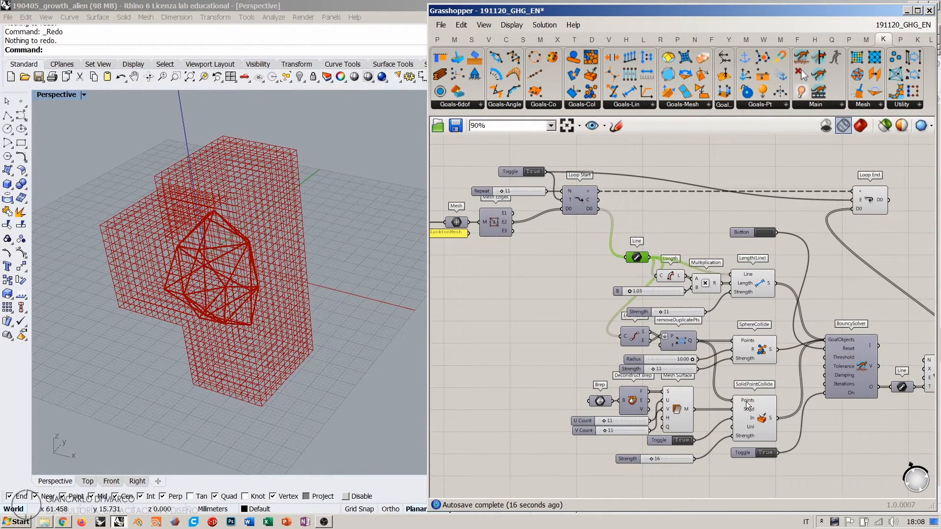
pyautogui.click(768, 430)
pyautogui.scroll(2, 719, 454)
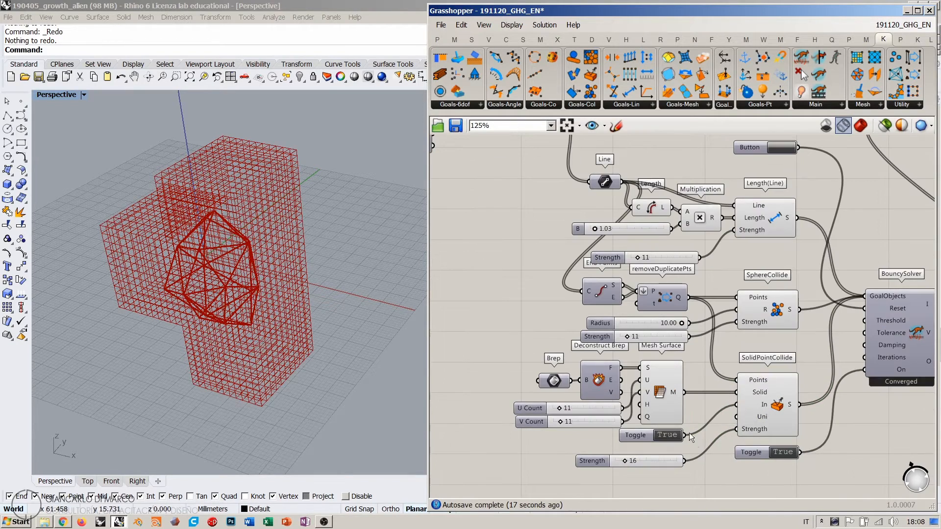
pyautogui.click(654, 390)
pyautogui.click(705, 361)
pyautogui.moveTo(720, 355); pyautogui.dragTo(657, 357, button='right')
pyautogui.scroll(-2, 656, 357)
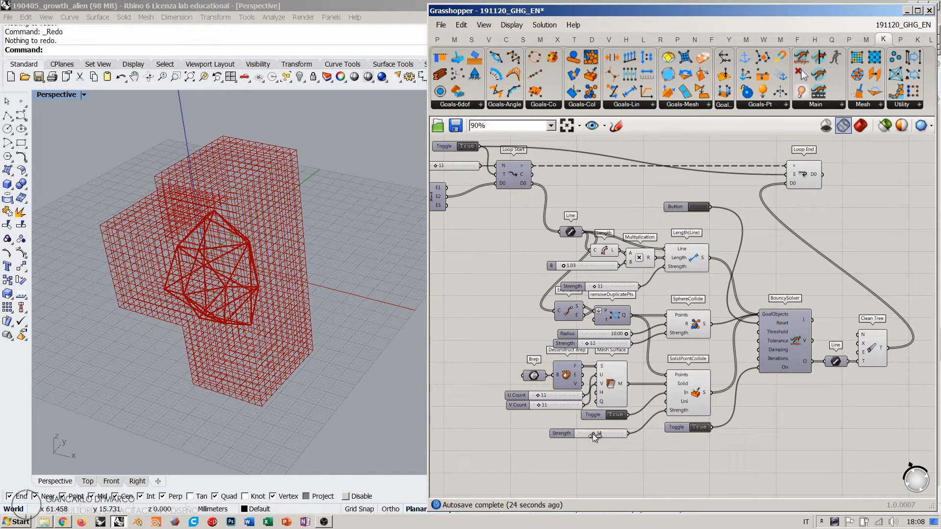
pyautogui.moveTo(570, 221); pyautogui.dragTo(600, 233, button='right')
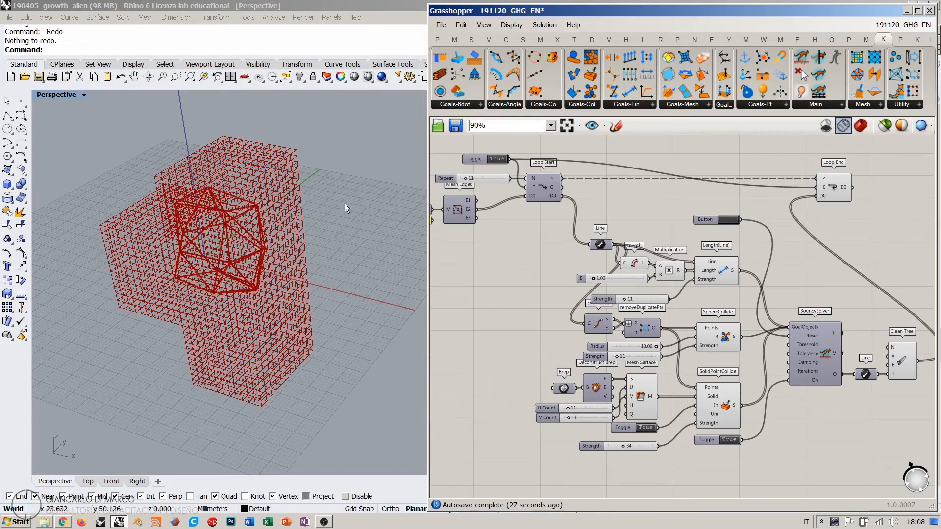
pyautogui.moveTo(345, 204); pyautogui.dragTo(254, 204, button='right')
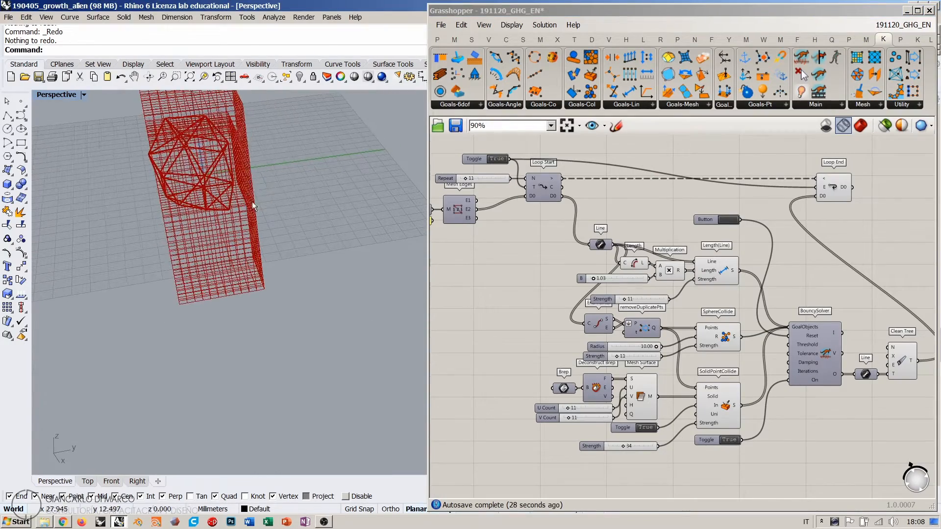
# Step: Reset the solver, run the loop by setting its toggle to False, and reset the solver again
pyautogui.click(732, 219)
pyautogui.doubleClick(498, 159)
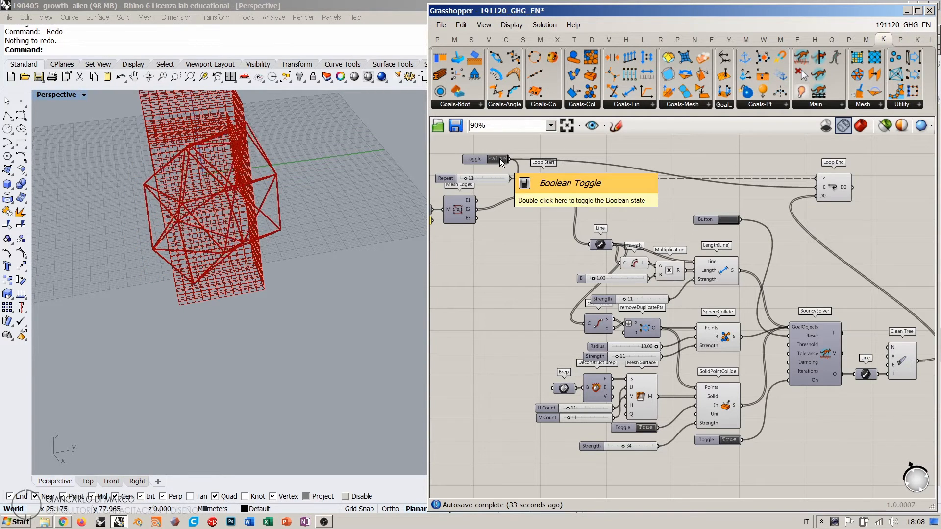
pyautogui.click(728, 218)
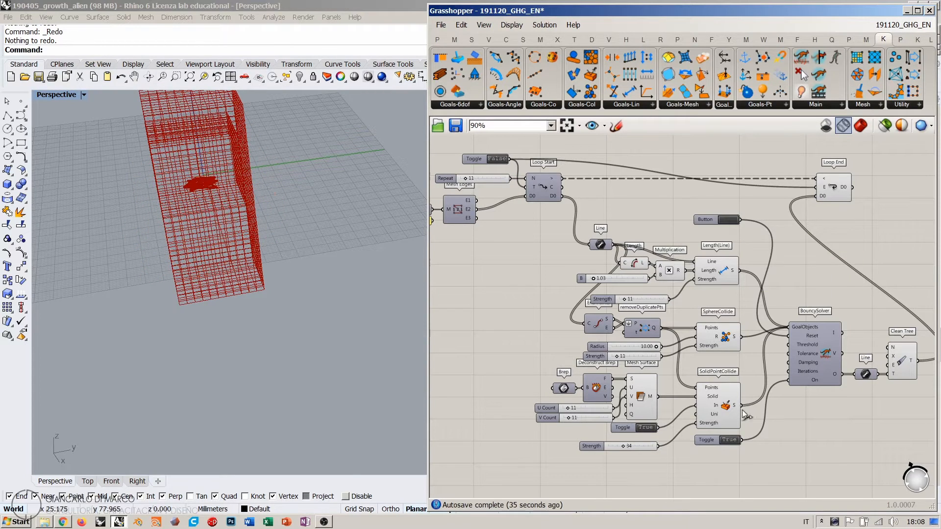
# Step: Switch the loop toggle to True and back to False to examine how it interacts with BouncySolver's On state
pyautogui.moveTo(655, 222); pyautogui.dragTo(672, 229, button='right')
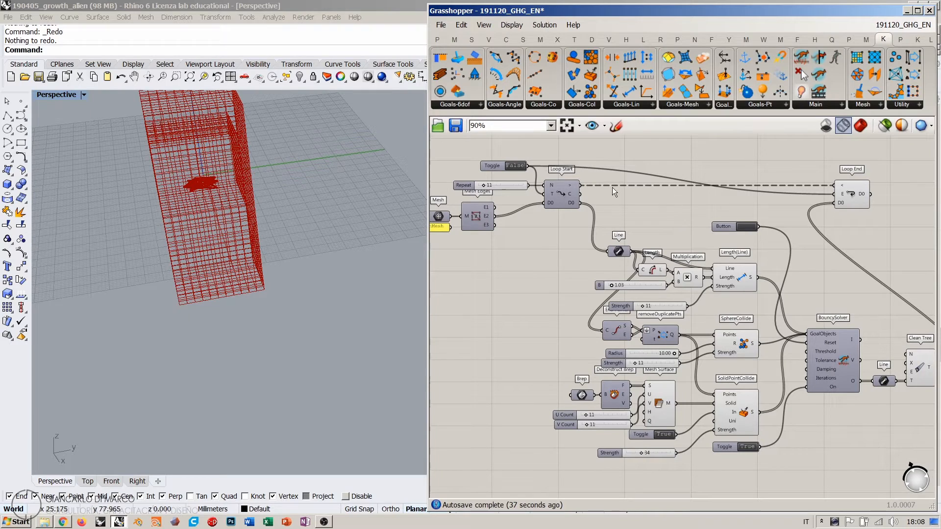
pyautogui.click(499, 165)
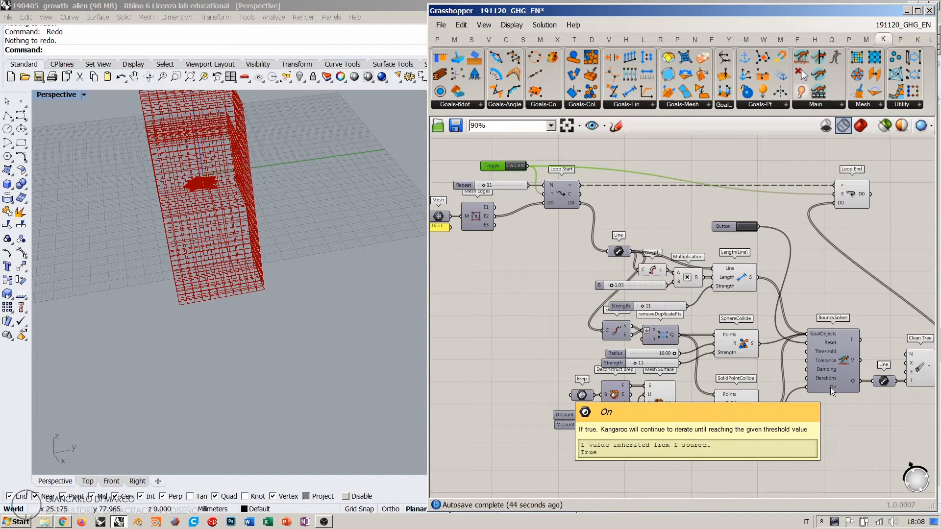
pyautogui.click(816, 294)
pyautogui.doubleClick(516, 166)
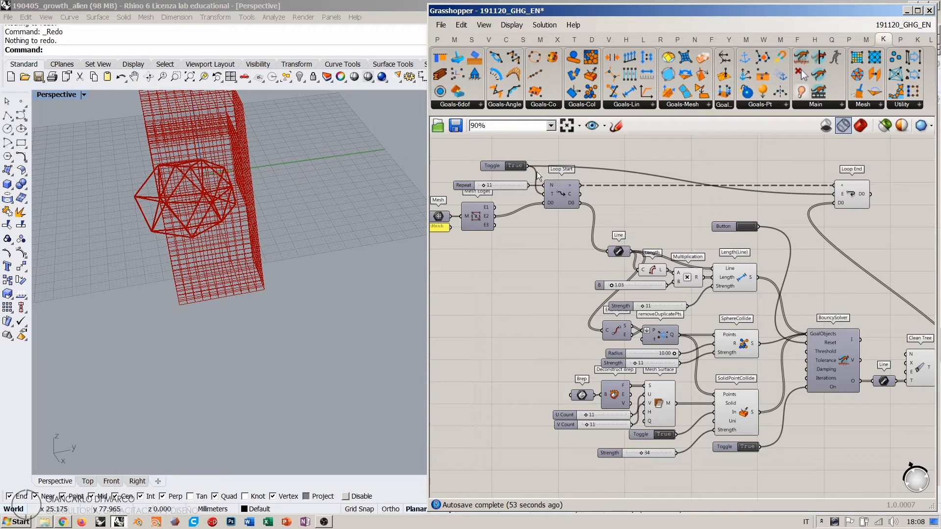
pyautogui.doubleClick(510, 162)
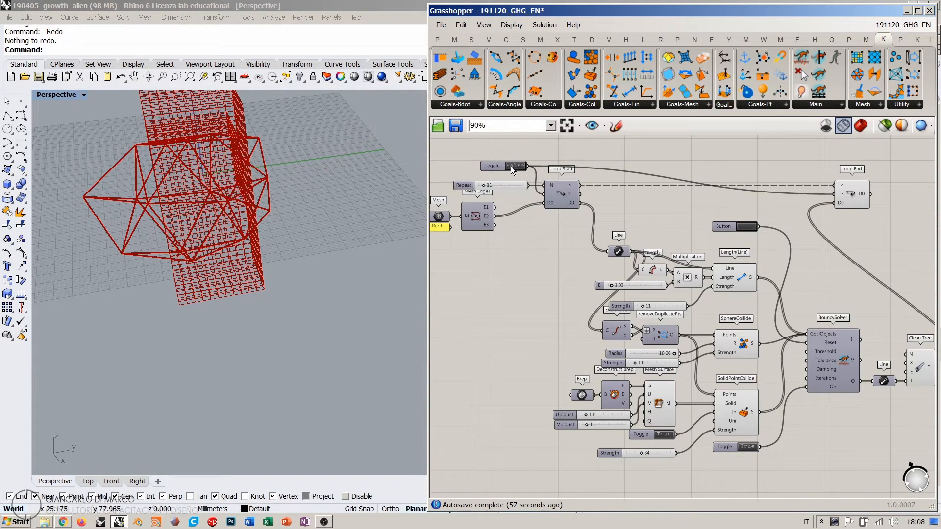
# Step: Insert a Gate Not between the loop toggle and BouncySolver's On input, and delete the toggle that previously drove On
pyautogui.click(836, 388)
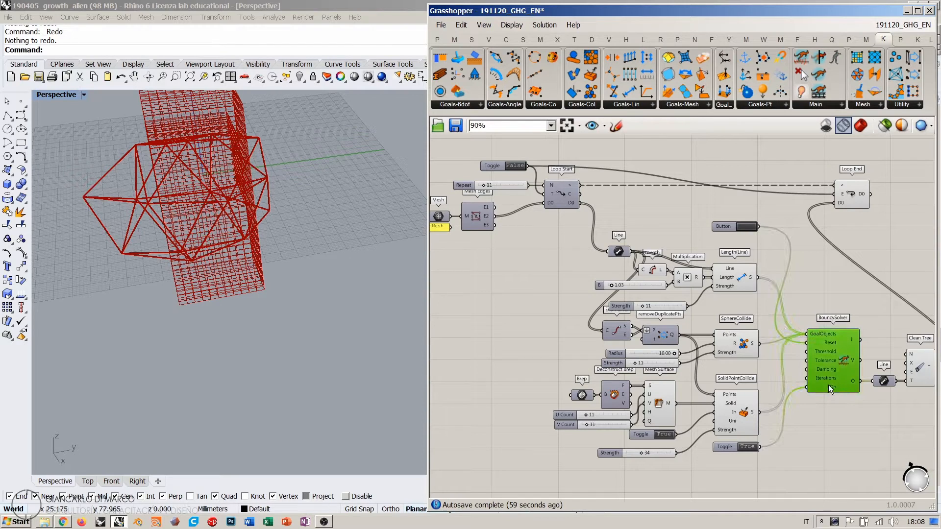
pyautogui.doubleClick(800, 446)
pyautogui.write('not')
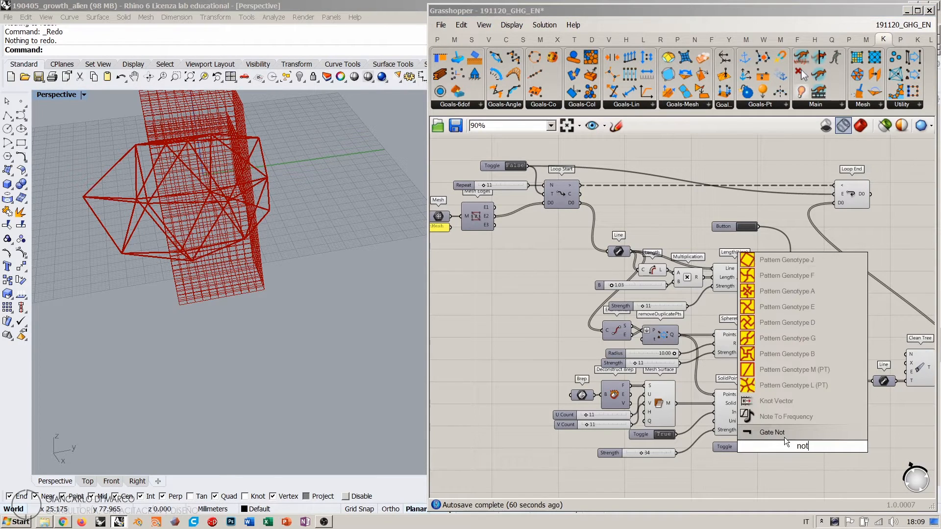
pyautogui.press('Return')
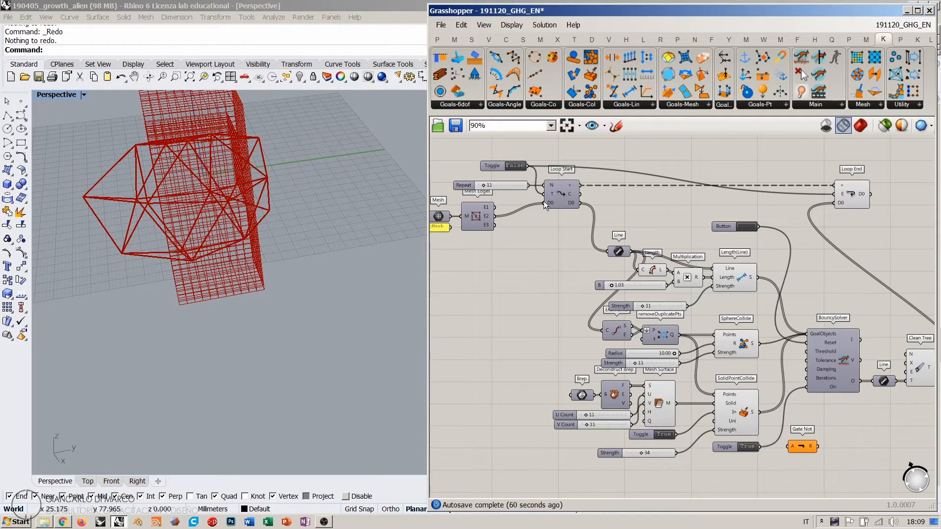
pyautogui.moveTo(528, 166); pyautogui.dragTo(806, 386)
pyautogui.click(725, 448)
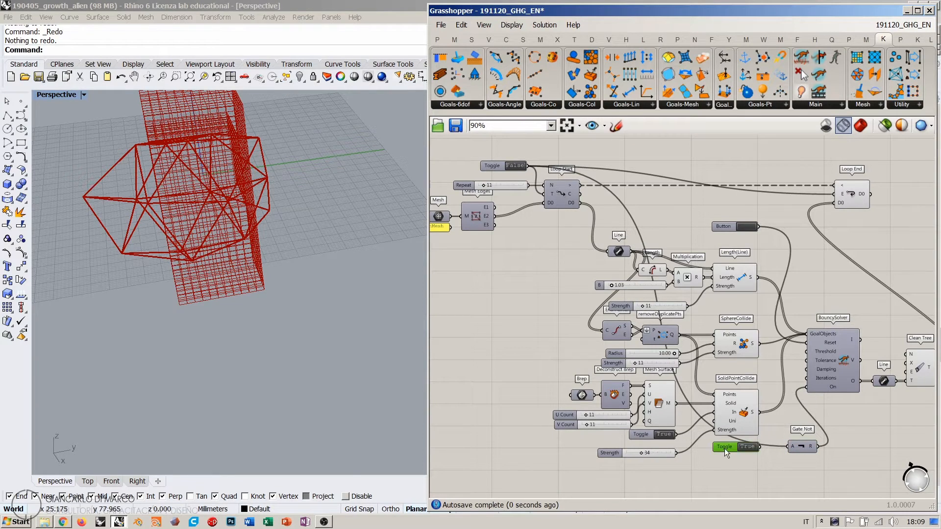
pyautogui.press('Delete')
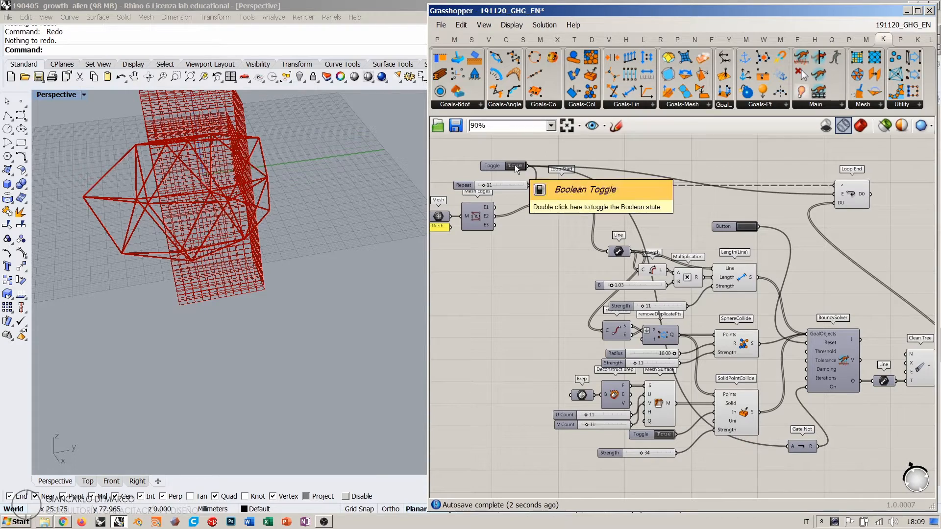
# Step: Test the inverted toggle, connect the loop toggle to BouncySolver's Reset input instead of the button, and delete the button
pyautogui.doubleClick(515, 165)
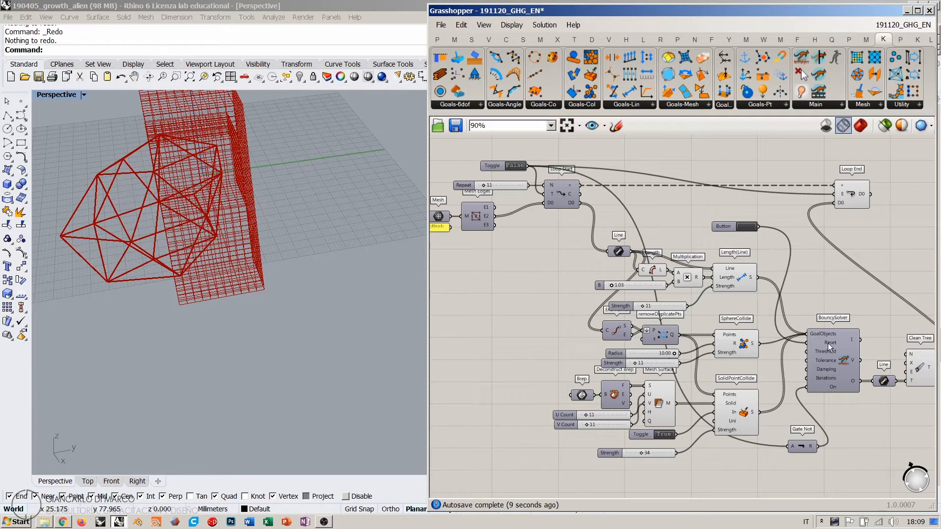
pyautogui.moveTo(828, 343)
pyautogui.moveTo(751, 281); pyautogui.dragTo(804, 342)
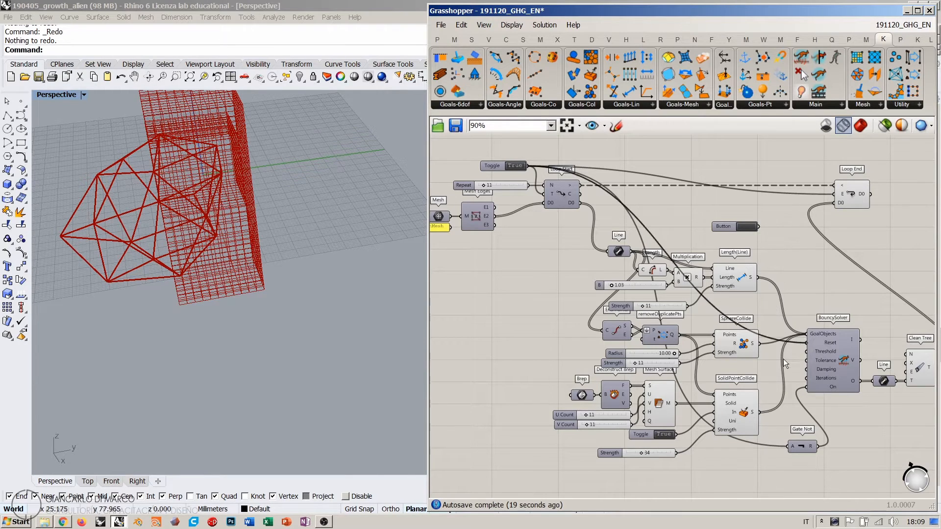
pyautogui.click(724, 226)
pyautogui.press('Delete')
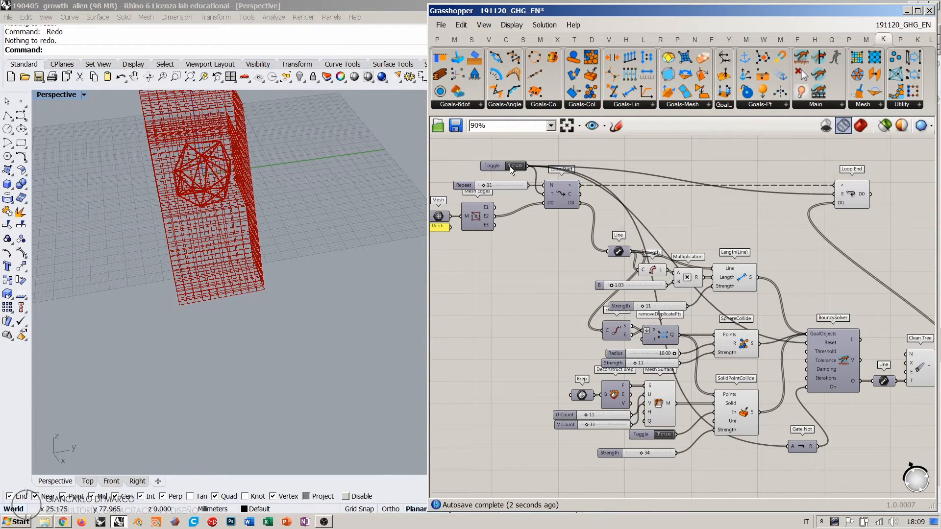
# Step: Switch the loop toggle between False and True several times, ending on False, to test the combined reset and run control
pyautogui.doubleClick(510, 166)
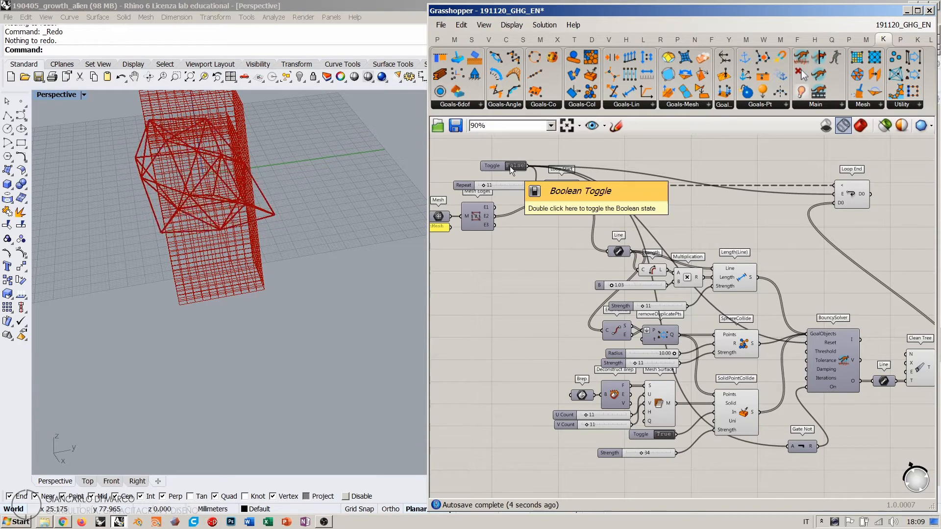
pyautogui.doubleClick(509, 166)
pyautogui.doubleClick(509, 167)
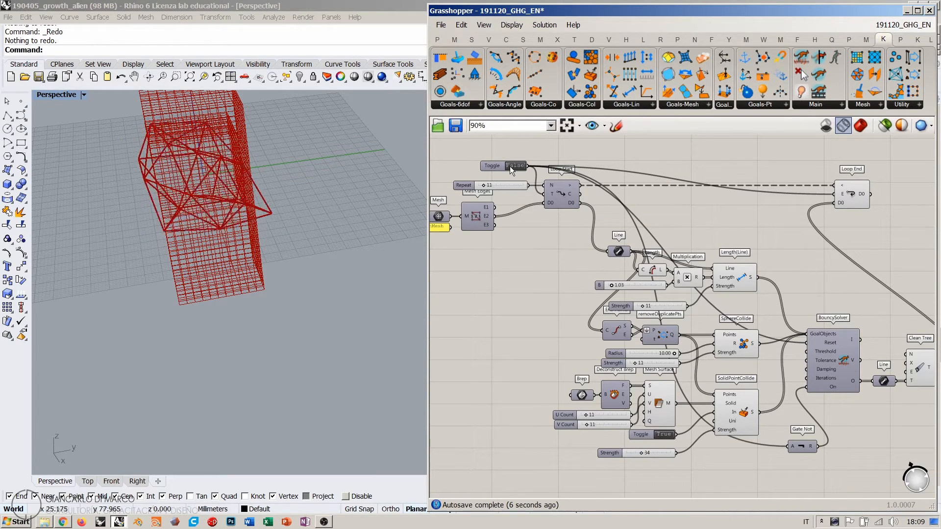
pyautogui.doubleClick(510, 166)
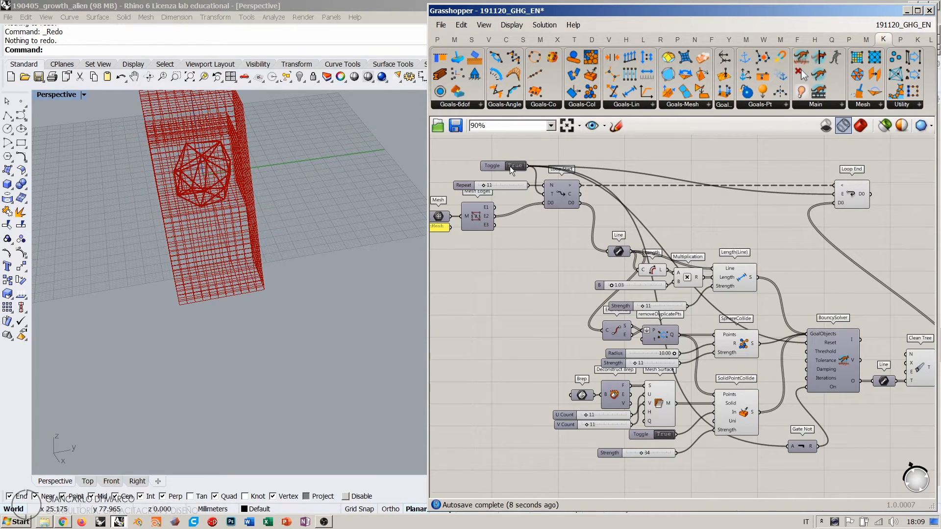
pyautogui.doubleClick(510, 166)
pyautogui.moveTo(278, 196); pyautogui.dragTo(302, 233, button='right')
pyautogui.click(583, 242)
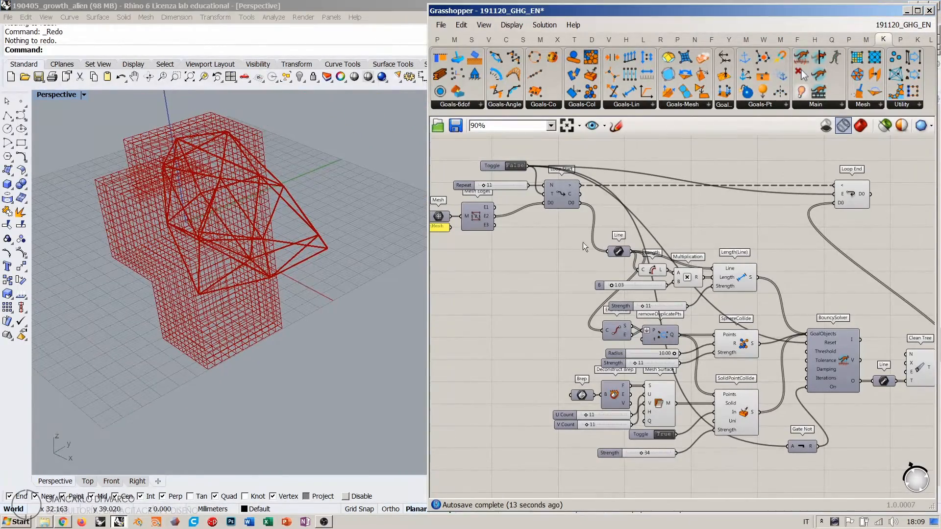
# Step: Move Loop End and the group of goal, solver and Clean Tree components further away from Loop Start to space out the definition
pyautogui.scroll(-3, 595, 219)
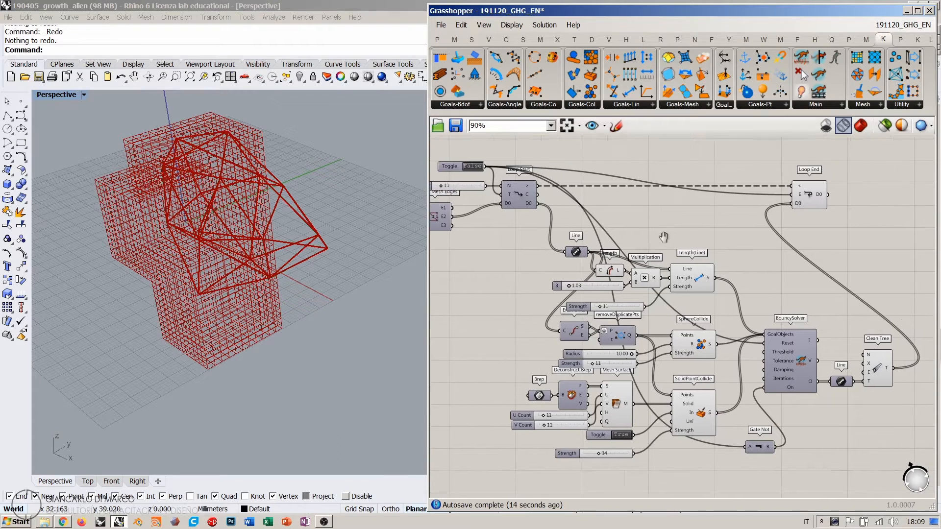
pyautogui.moveTo(733, 197); pyautogui.dragTo(857, 201)
pyautogui.click(801, 388)
pyautogui.moveTo(825, 424); pyautogui.dragTo(538, 231)
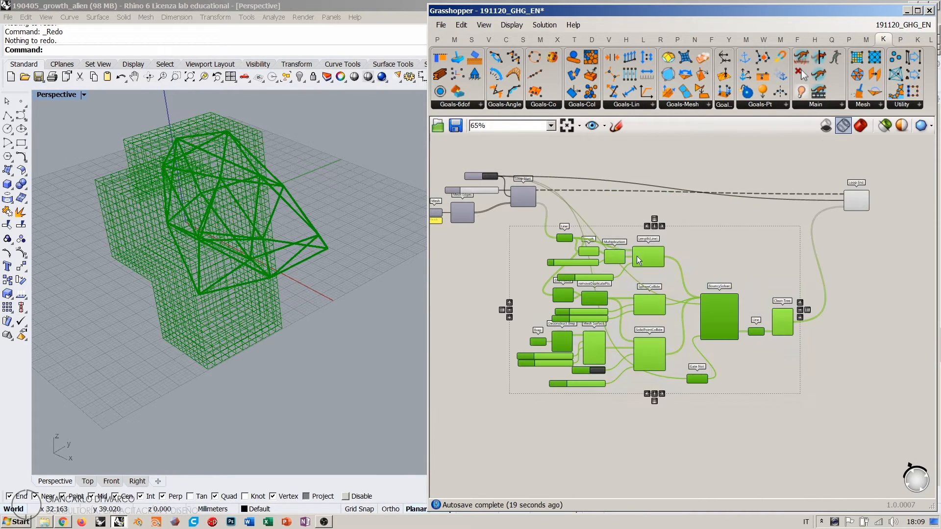
pyautogui.moveTo(637, 256); pyautogui.dragTo(692, 255)
pyautogui.click(656, 213)
# Step: Examine the grown structure against the solid's walls from several angles
pyautogui.moveTo(246, 219); pyautogui.dragTo(265, 225, button='right')
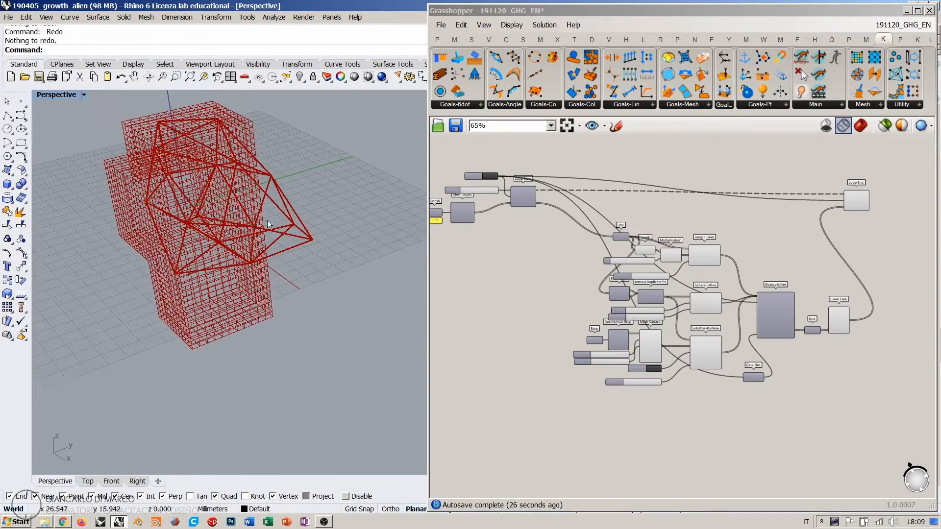
pyautogui.scroll(3, 215, 179)
pyautogui.moveTo(221, 181); pyautogui.dragTo(324, 202, button='right')
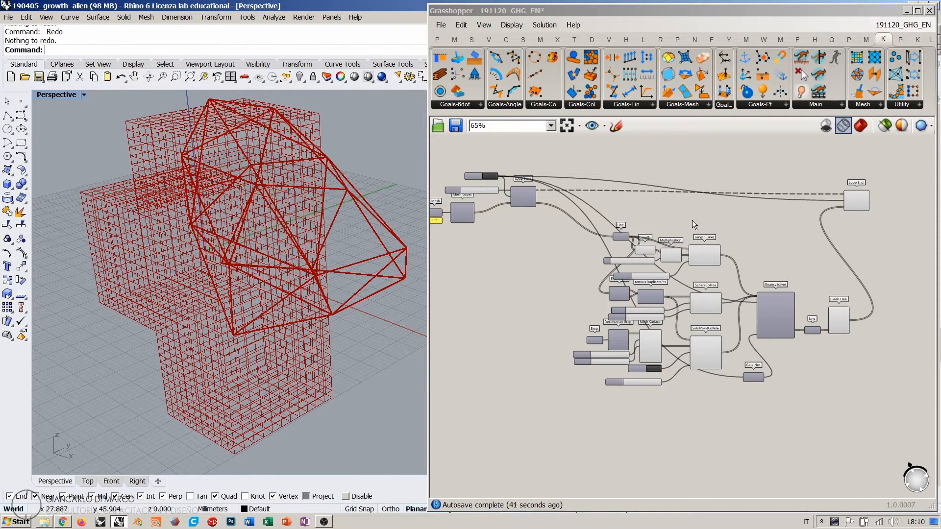
# Step: Move the Gate Not component to just below SolidPointCollide
pyautogui.moveTo(677, 222)
pyautogui.mouseDown(button='right')
pyautogui.moveTo(659, 218)
pyautogui.moveTo(669, 224)
pyautogui.mouseUp(button='right')
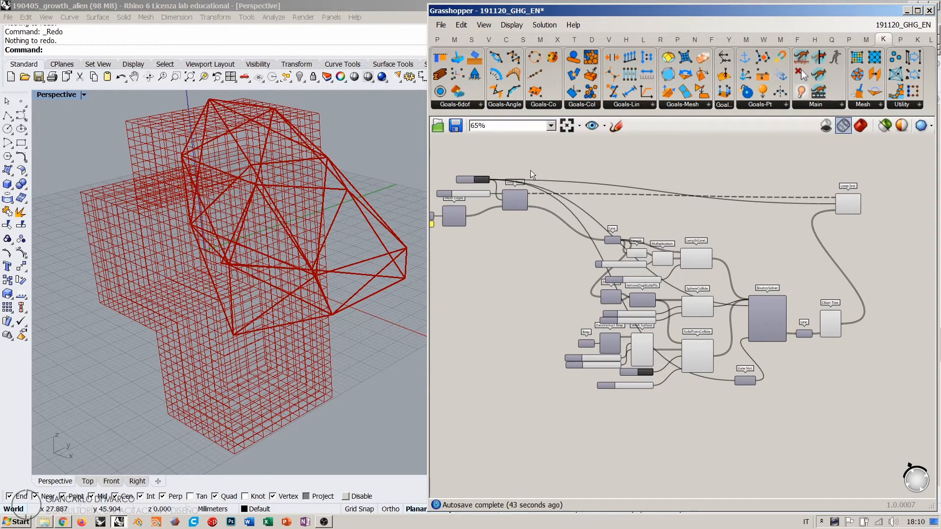
pyautogui.scroll(3, 681, 275)
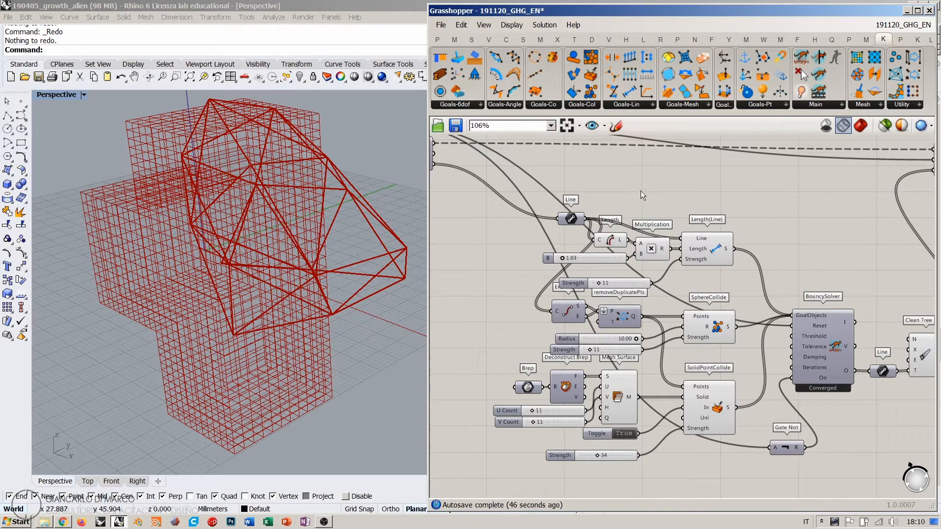
pyautogui.scroll(-2, 691, 198)
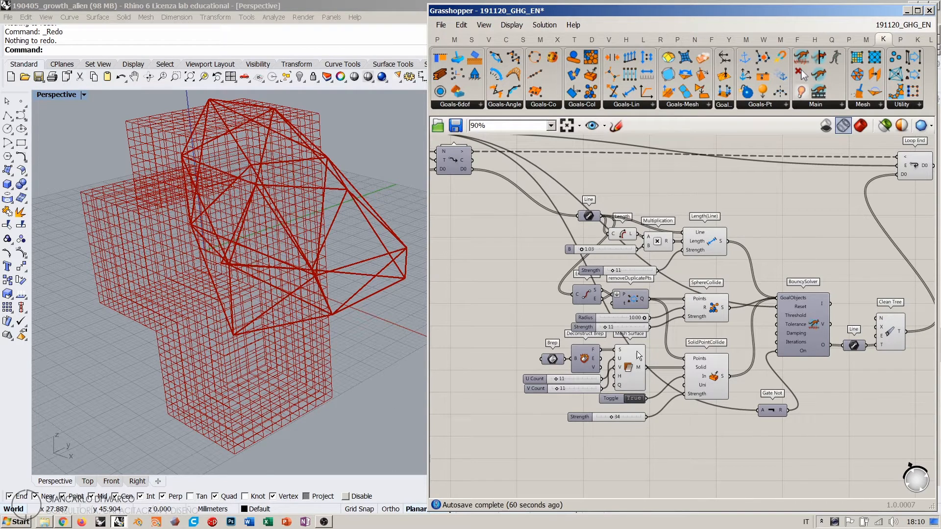
pyautogui.moveTo(763, 415); pyautogui.dragTo(707, 418)
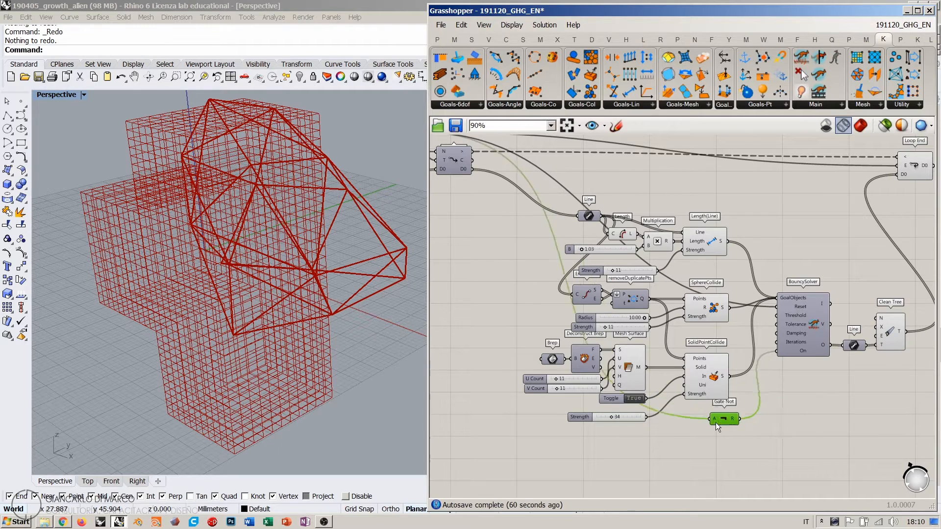
pyautogui.click(734, 225)
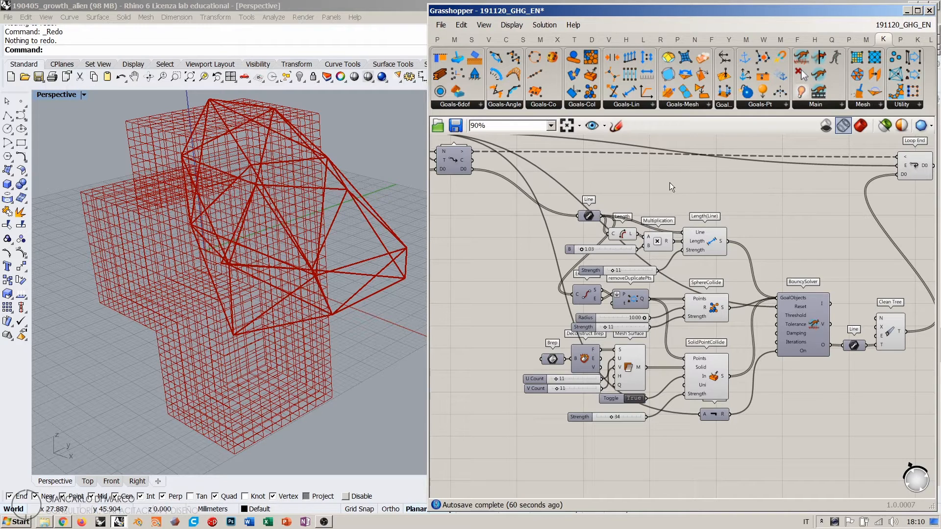
# Step: Move the Line parameter away from the Length component, closer to Loop Start, to free space between them
pyautogui.moveTo(594, 194); pyautogui.dragTo(803, 232, button='right')
pyautogui.moveTo(534, 238); pyautogui.dragTo(451, 210, button='right')
pyautogui.moveTo(513, 226); pyautogui.dragTo(708, 253, button='right')
pyautogui.click(551, 225)
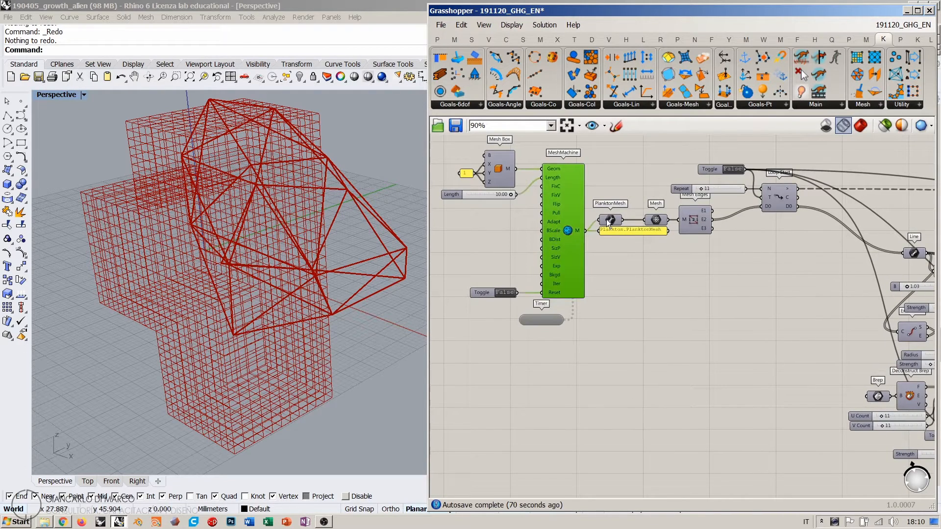
pyautogui.click(645, 286)
pyautogui.moveTo(808, 234); pyautogui.dragTo(622, 246, button='right')
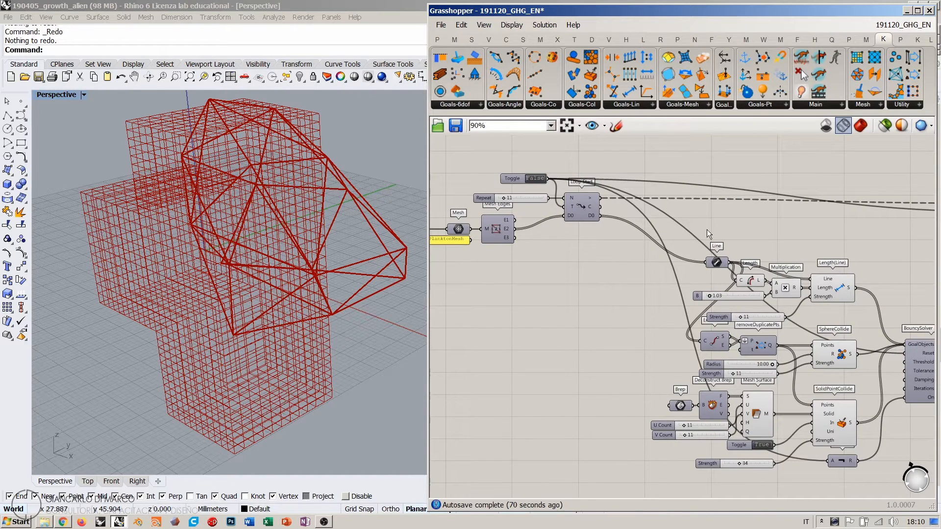
pyautogui.moveTo(706, 230)
pyautogui.mouseDown(button='right')
pyautogui.moveTo(724, 235)
pyautogui.moveTo(709, 233)
pyautogui.mouseUp(button='right')
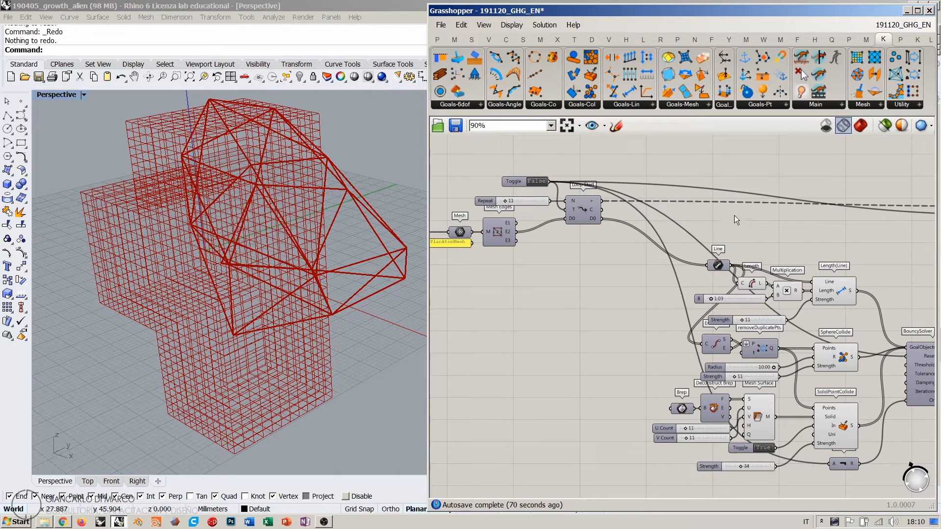
pyautogui.moveTo(719, 271); pyautogui.dragTo(631, 258)
pyautogui.scroll(2, 613, 225)
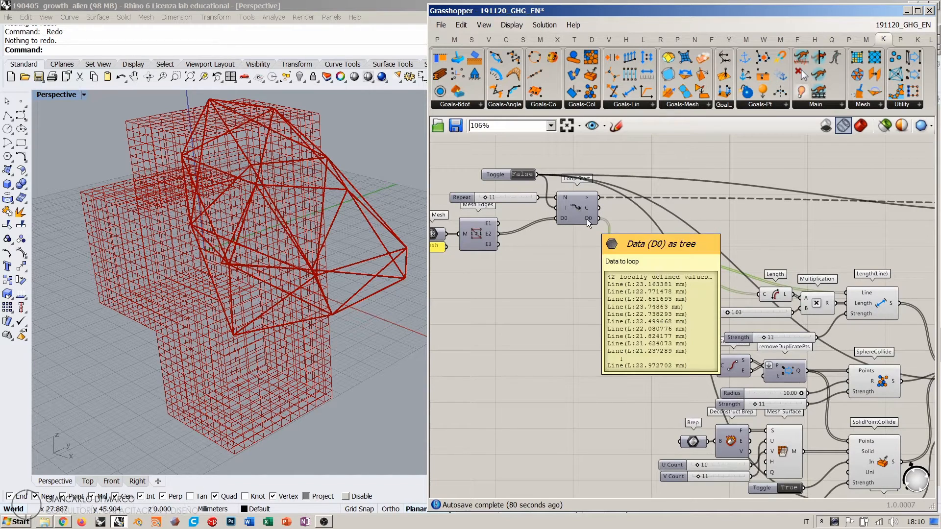
# Step: Add a GhPython Script component in the free space between the Line parameter and the Length component
pyautogui.moveTo(628, 219); pyautogui.dragTo(577, 228, button='right')
pyautogui.scroll(6, 652, 271)
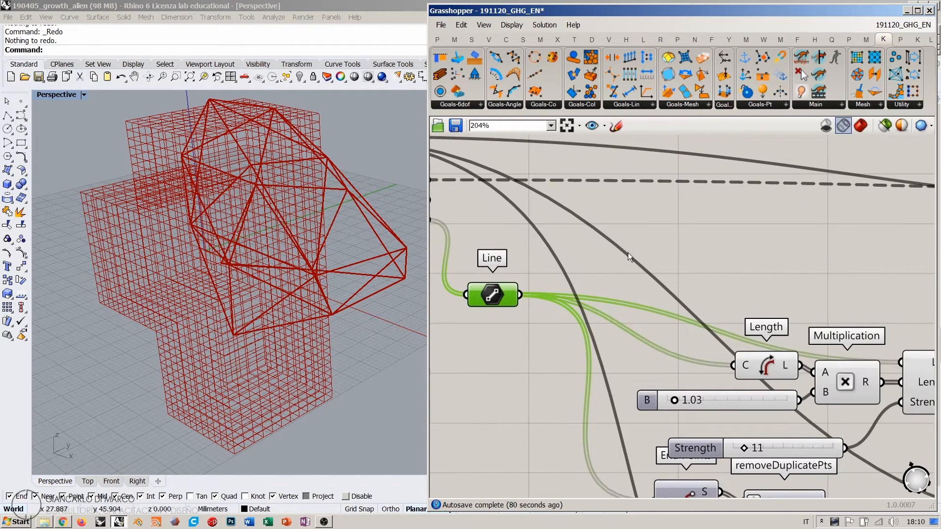
pyautogui.doubleClick(667, 238)
pyautogui.write('gh')
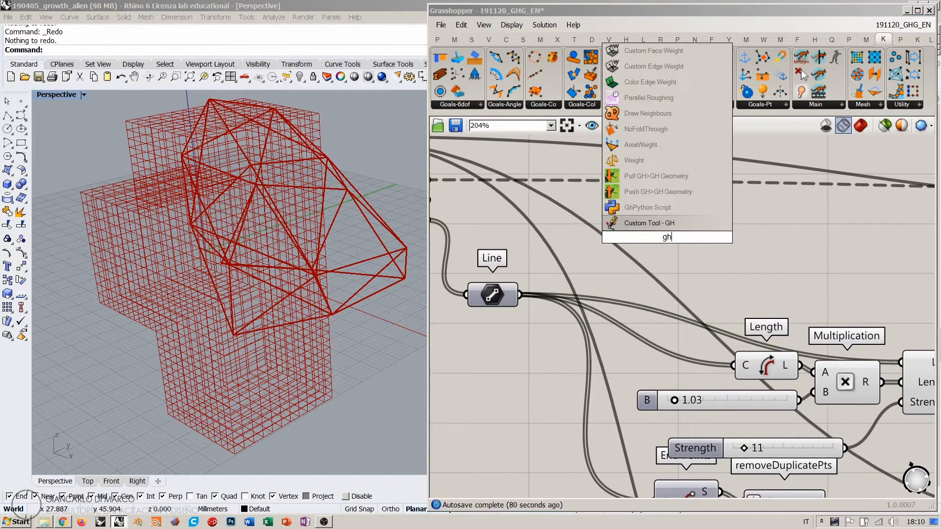
pyautogui.click(648, 208)
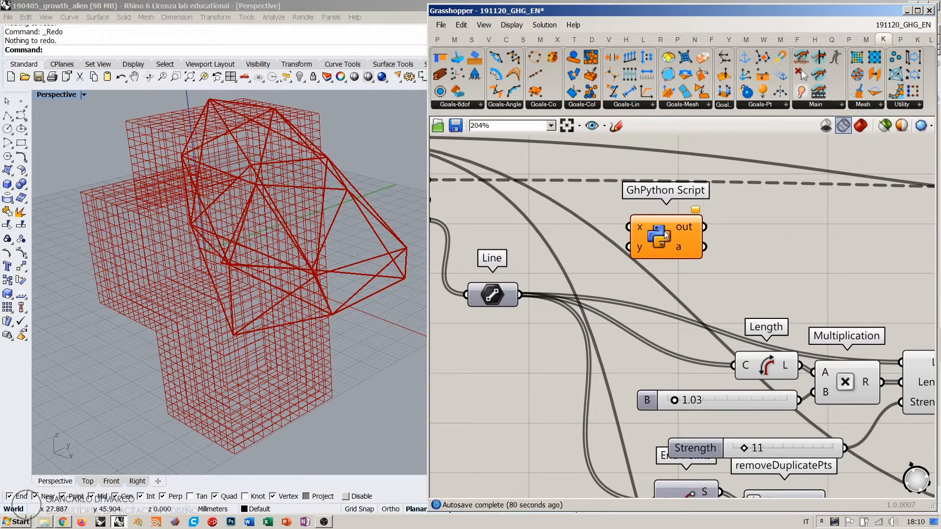
pyautogui.moveTo(654, 253); pyautogui.dragTo(694, 244)
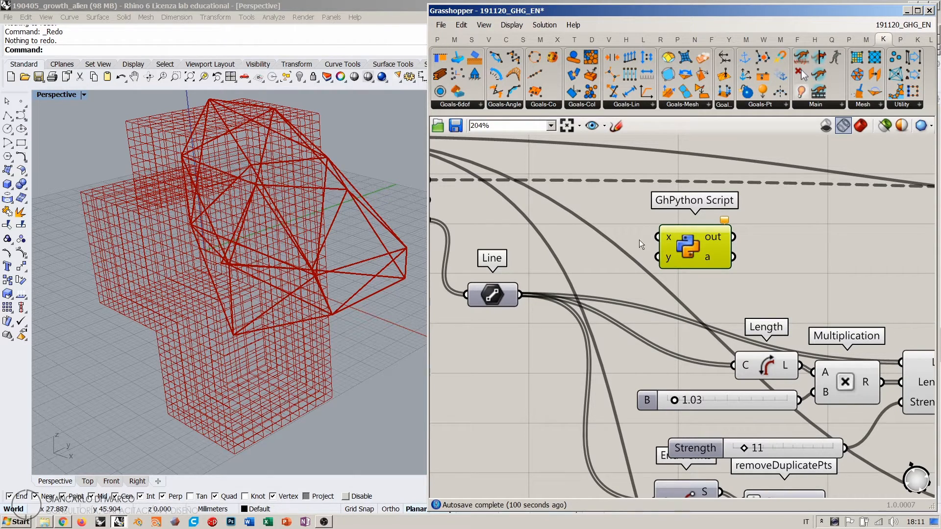
# Step: Rename the script component's x input to Lines and its y input to splitLength
pyautogui.rightClick(669, 239)
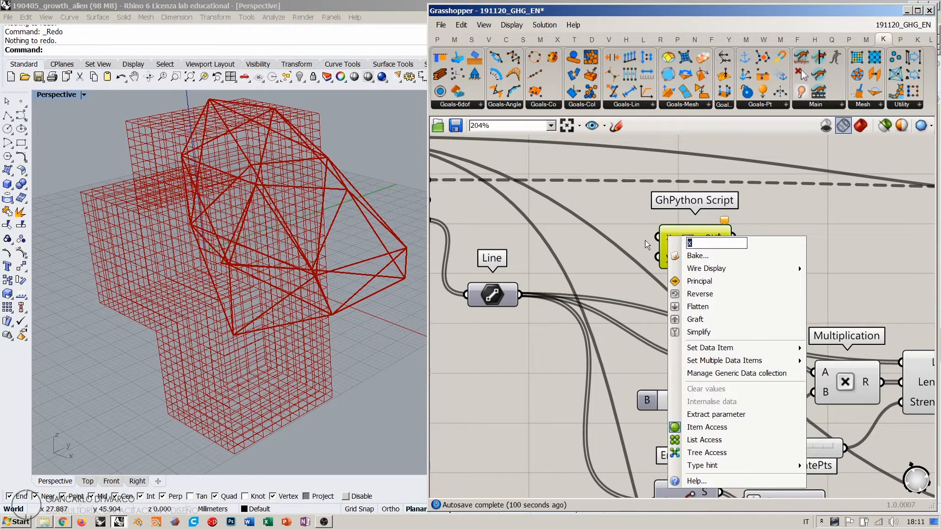
pyautogui.write('Lines')
pyautogui.press('Return')
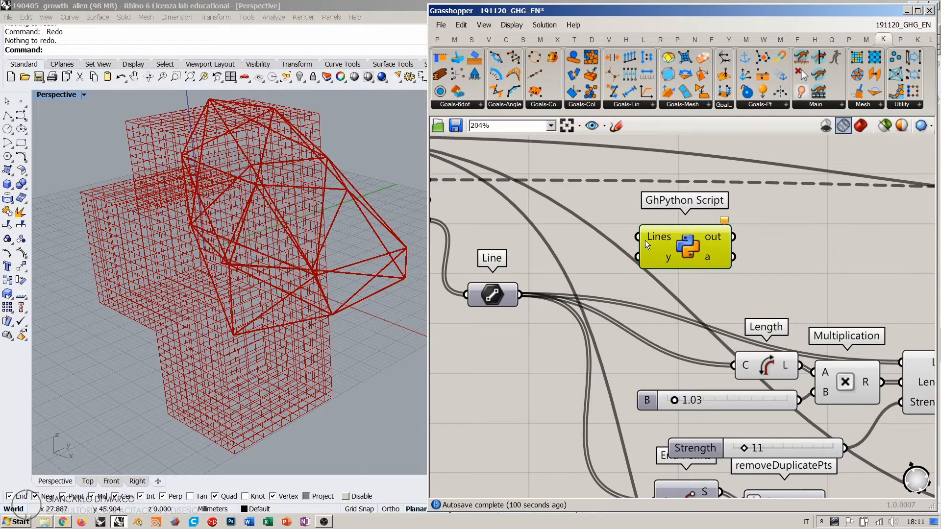
pyautogui.rightClick(667, 258)
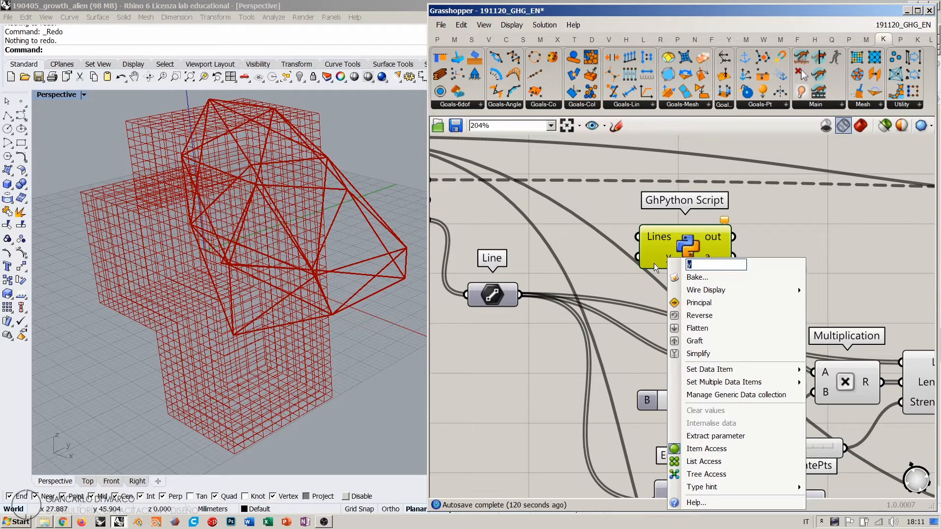
pyautogui.write('splitLe')
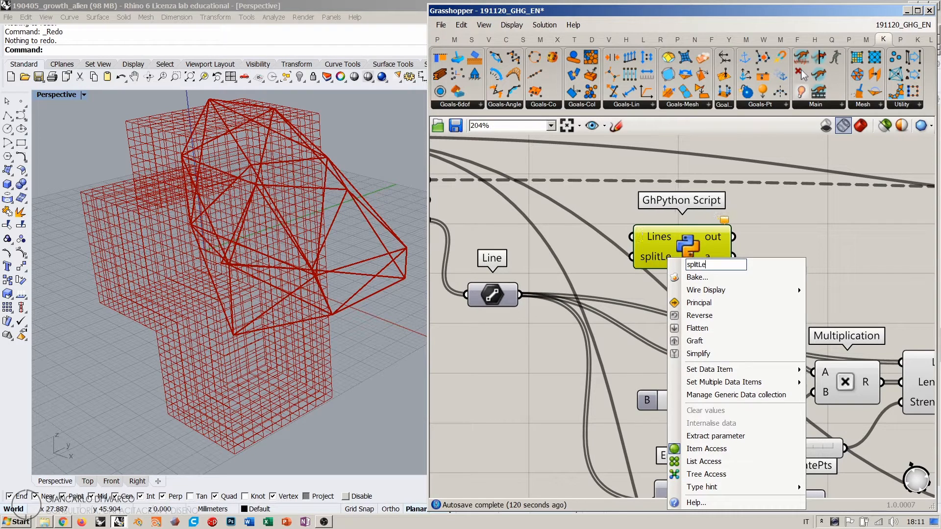
pyautogui.write('ngth')
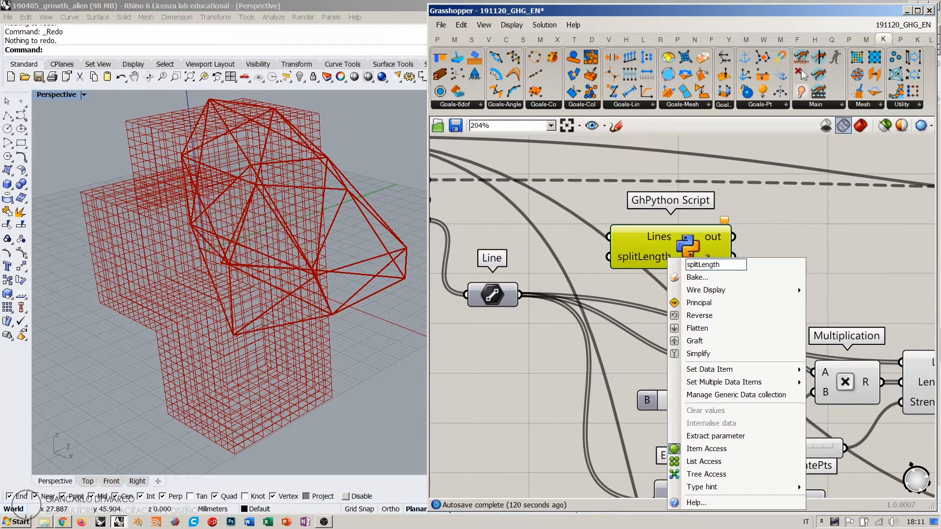
pyautogui.press('Return')
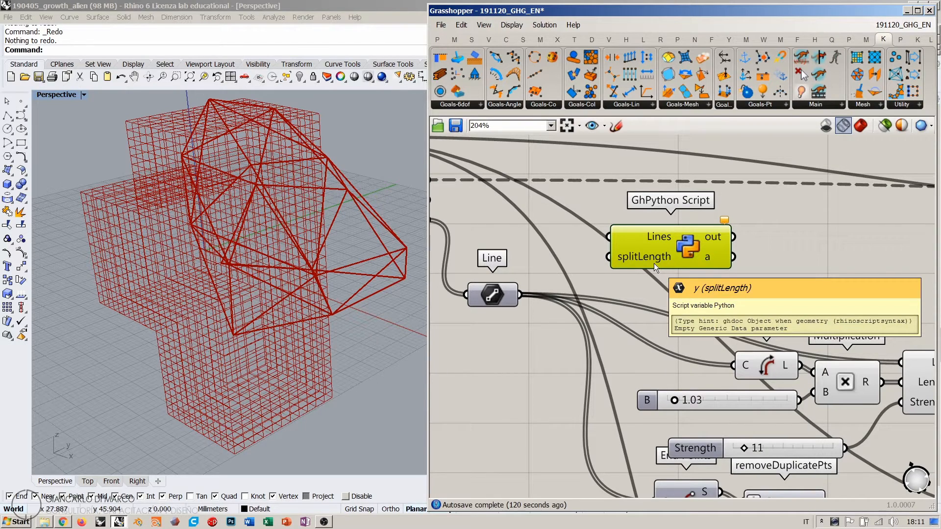
# Step: Connect the Line parameter to the script's Lines input and place the script component closer to it
pyautogui.moveTo(520, 294); pyautogui.dragTo(603, 232)
pyautogui.moveTo(684, 248); pyautogui.dragTo(643, 241)
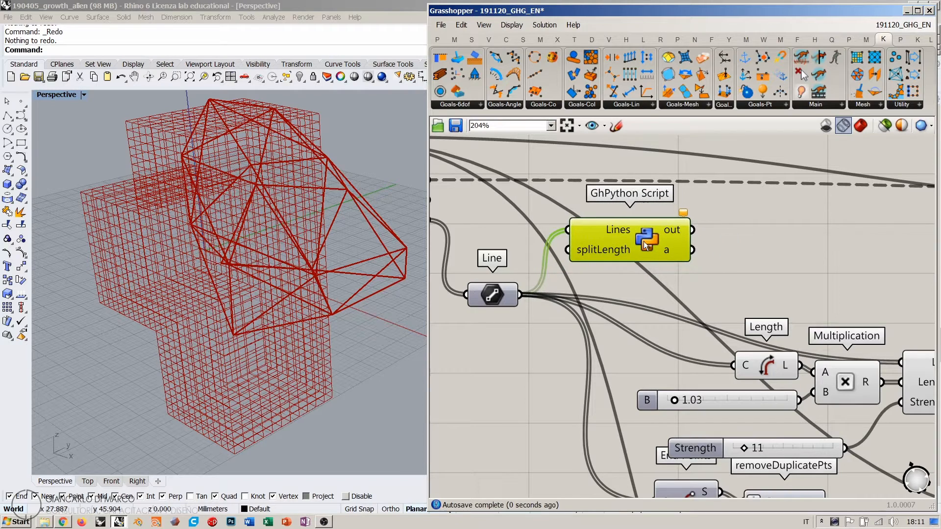
pyautogui.click(657, 288)
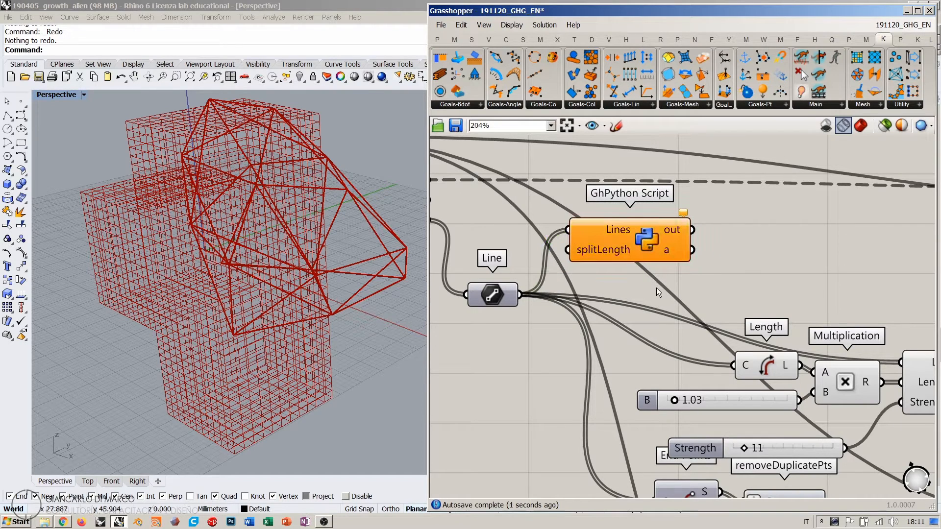
# Step: Open the GhPython script for editing and initialise the output with a=[] below the rhinoscriptsyntax import
pyautogui.doubleClick(648, 236)
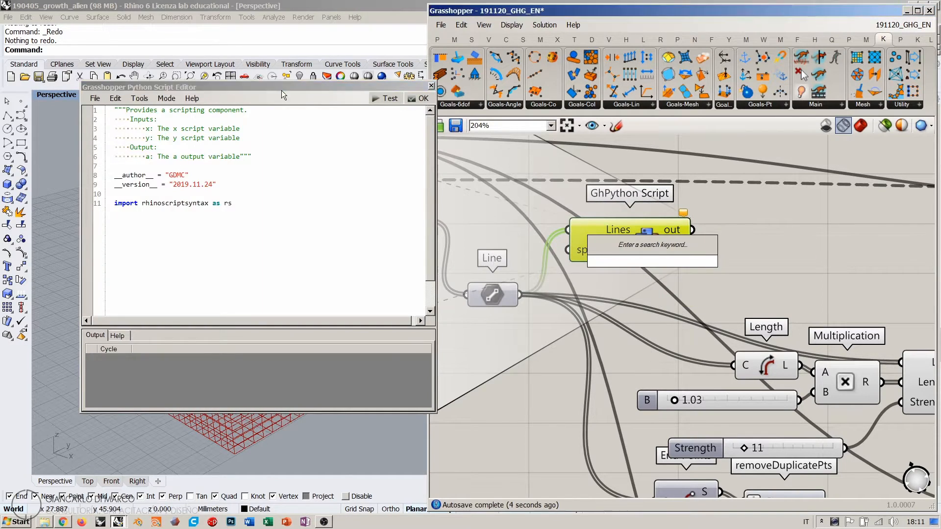
pyautogui.moveTo(282, 90); pyautogui.dragTo(350, 135)
pyautogui.click(333, 276)
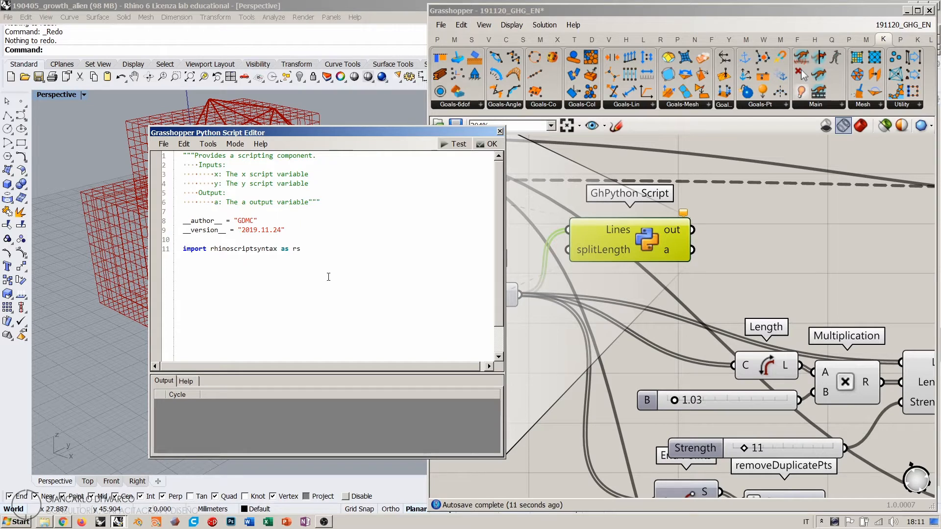
pyautogui.press('Return')
pyautogui.press('Return')
pyautogui.write('a=[]')
pyautogui.press('Return')
pyautogui.press('Return')
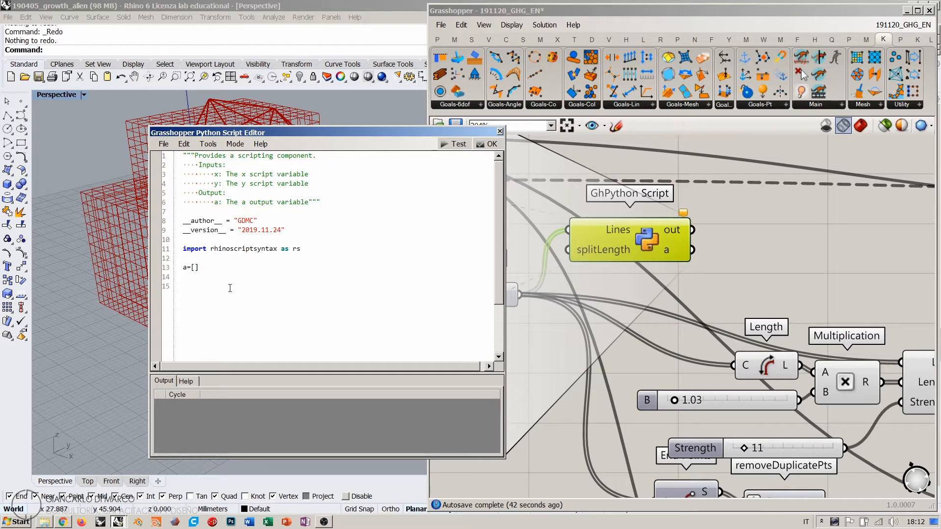
# Step: Write the loop "for i in range(len(Lines)):" with L=Lines[i] as its first indented line
pyautogui.write('for i in range(len')
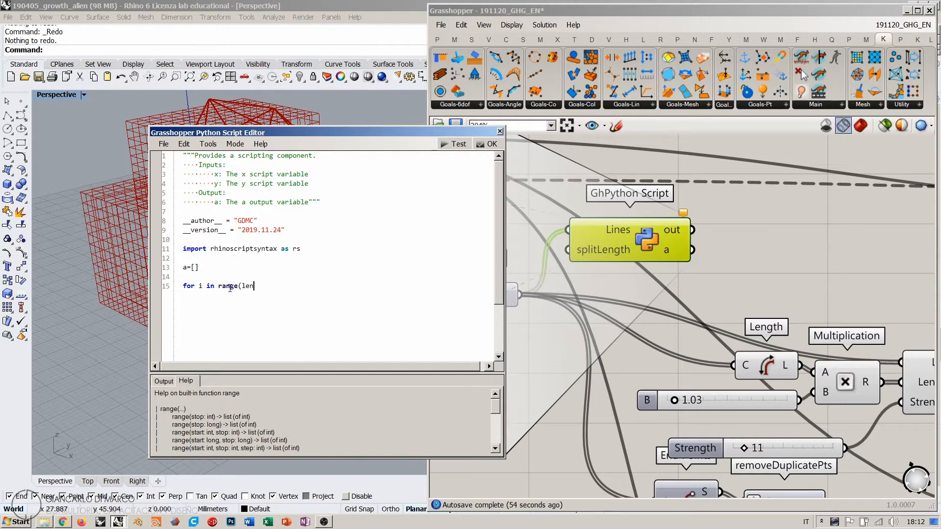
pyautogui.write('(')
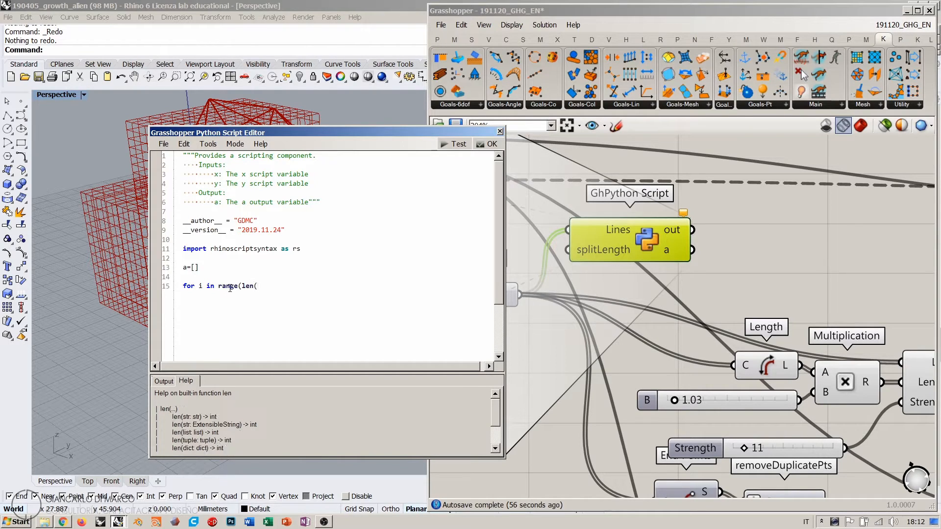
pyautogui.write('Lines))')
pyautogui.write(':')
pyautogui.press('Return')
pyautogui.write('L=Lines(i')
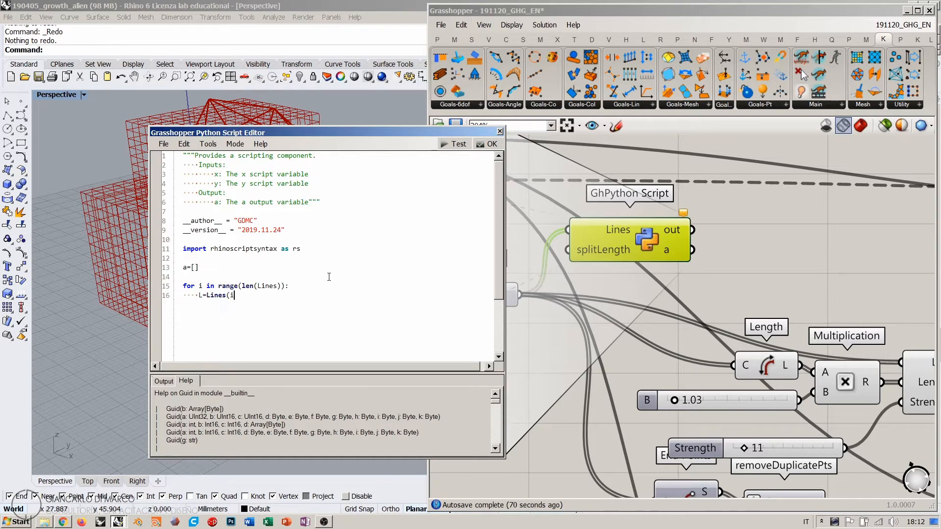
pyautogui.write(')')
pyautogui.press('BackSpace')
pyautogui.press('BackSpace')
pyautogui.press('BackSpace')
pyautogui.write('[i]')
# Step: Add the condition "if rs.CurveLength(L)>splitLength:" inside the loop
pyautogui.press('Return')
pyautogui.write('if rs.')
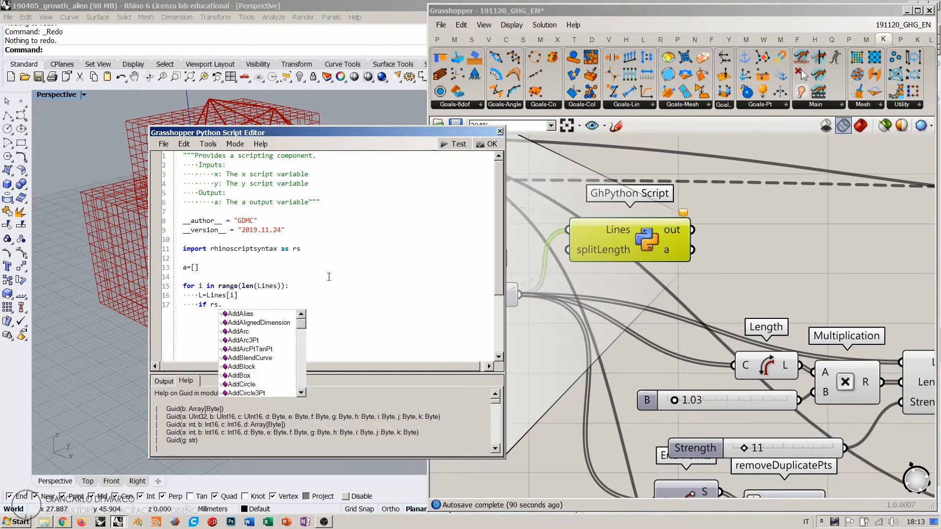
pyautogui.write('CurveLe')
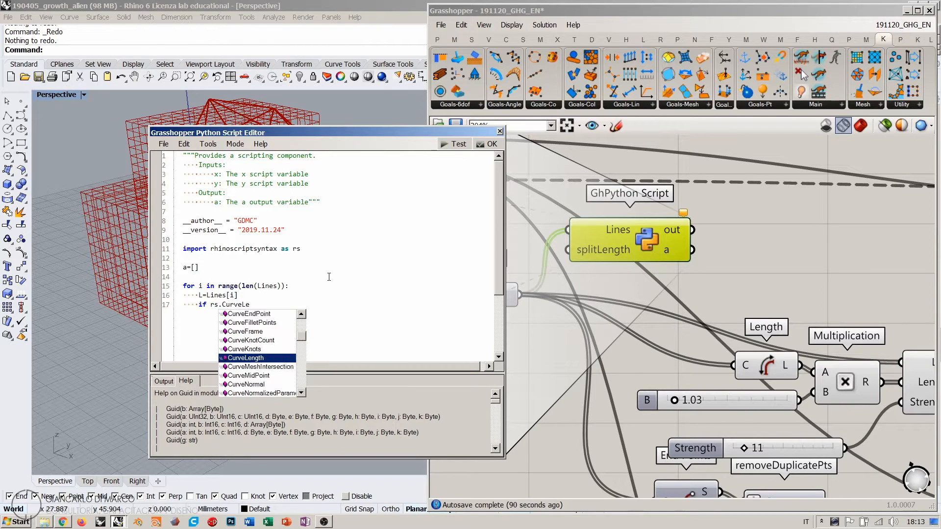
pyautogui.press('Return')
pyautogui.write('(')
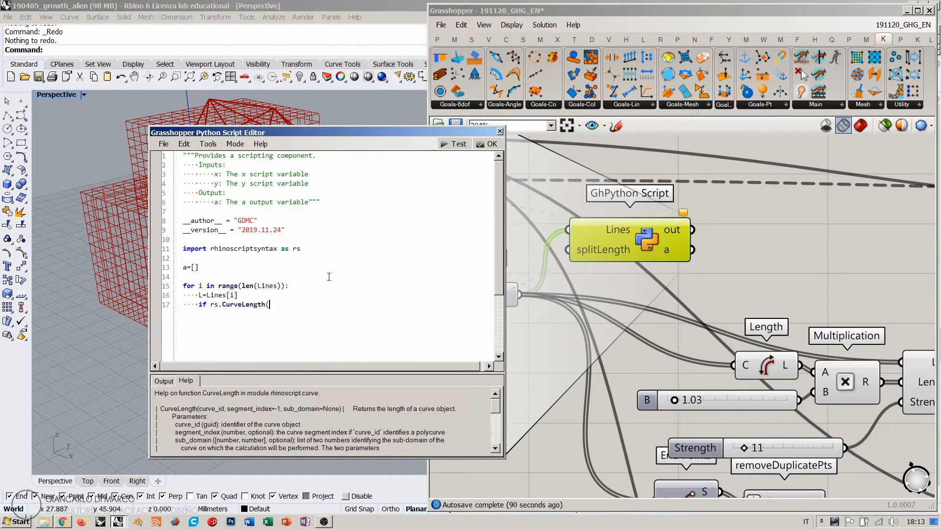
pyautogui.write('L)>splitLength')
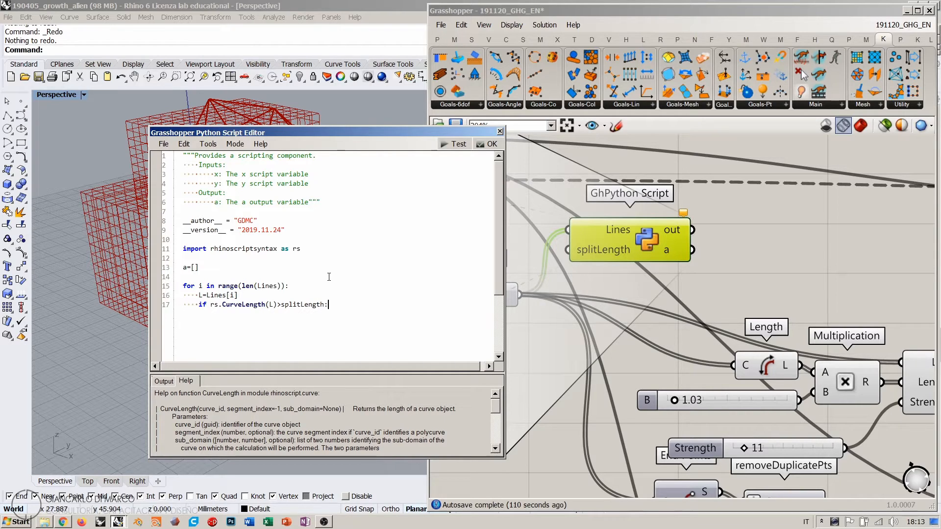
pyautogui.write(':')
pyautogui.press('Return')
# Step: Inside the condition, append the first half with "a.append(rs.AddLine(rs.CurveStartPoint(L),rs.CurveMidPoint(L)))"
pyautogui.write('a.append(rs.')
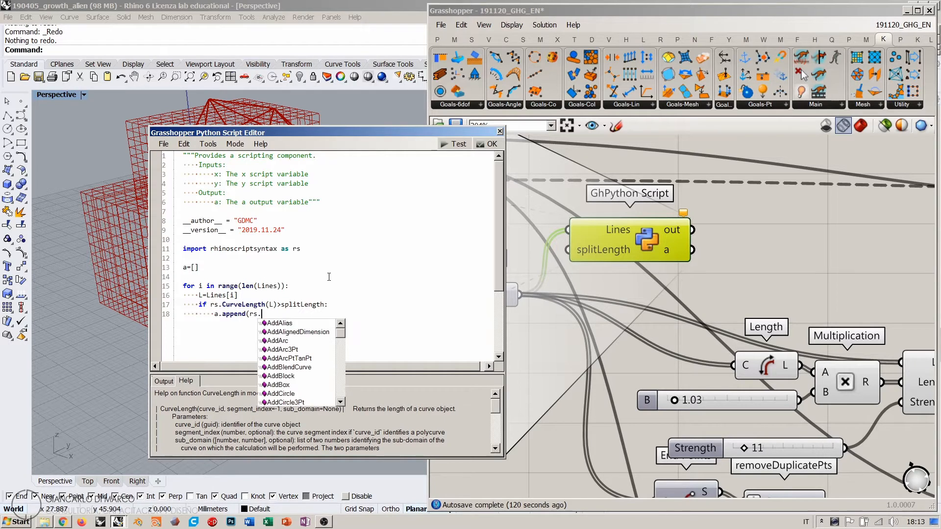
pyautogui.write('AddL')
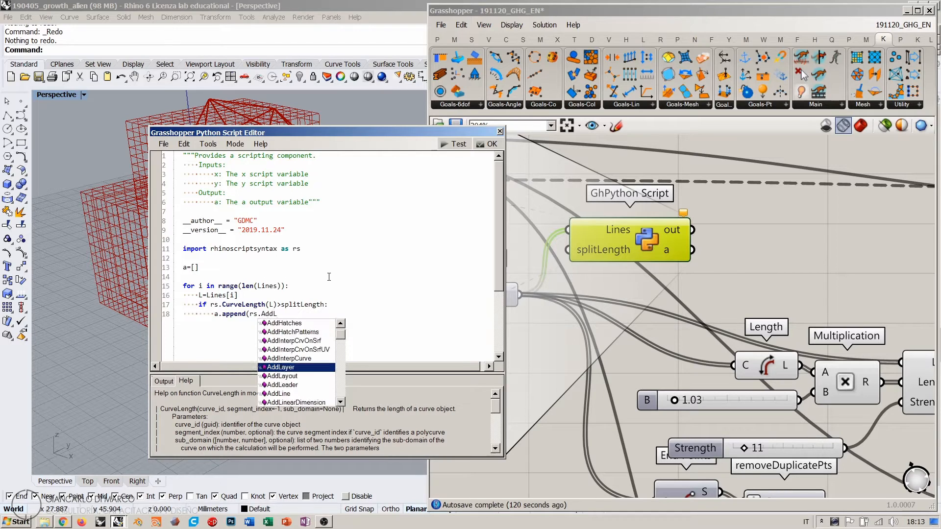
pyautogui.write('ine')
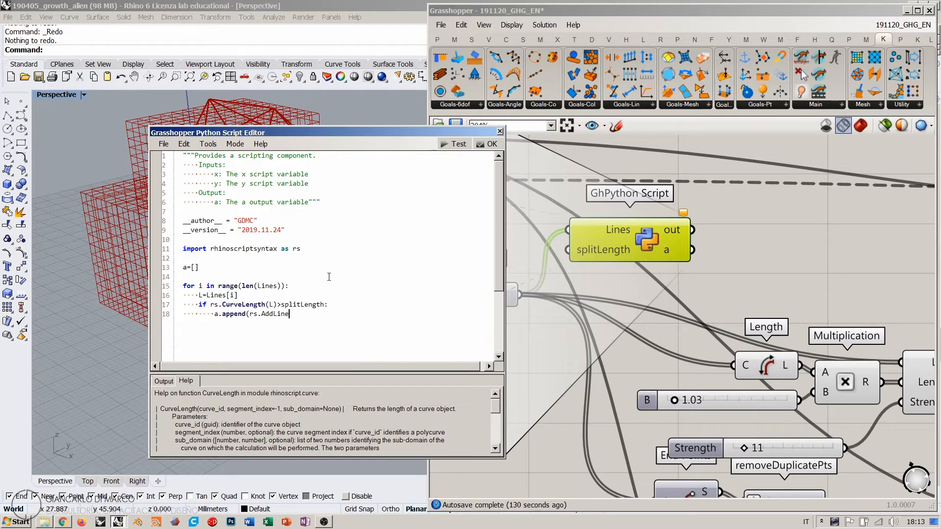
pyautogui.write('(')
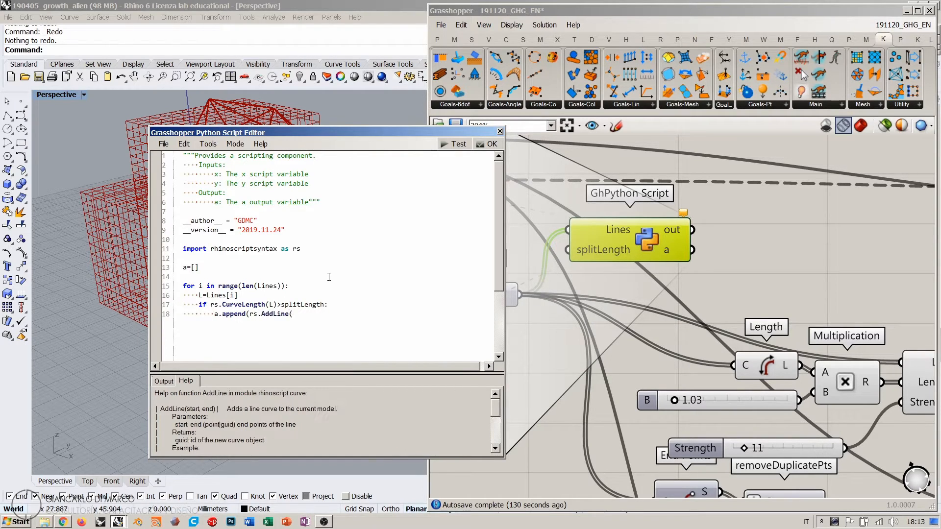
pyautogui.write('rs.C')
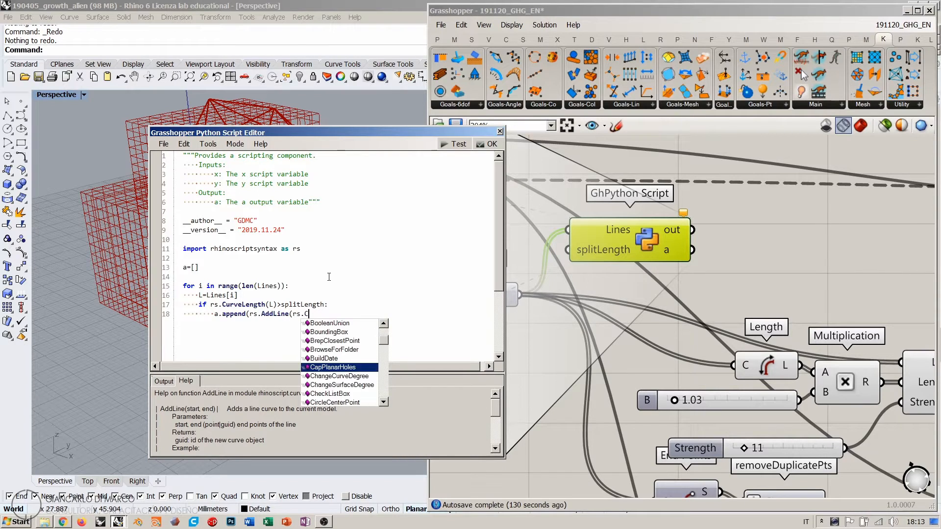
pyautogui.write('urveStartPoint')
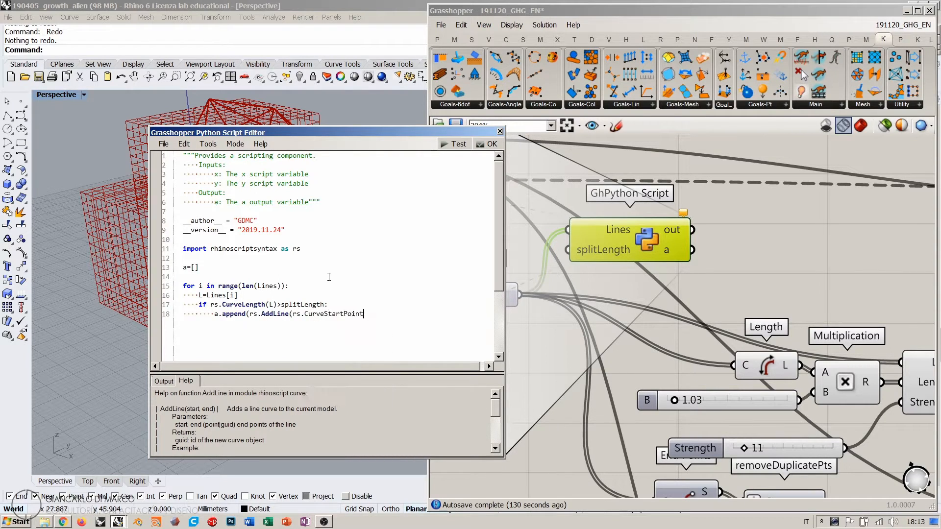
pyautogui.write('(')
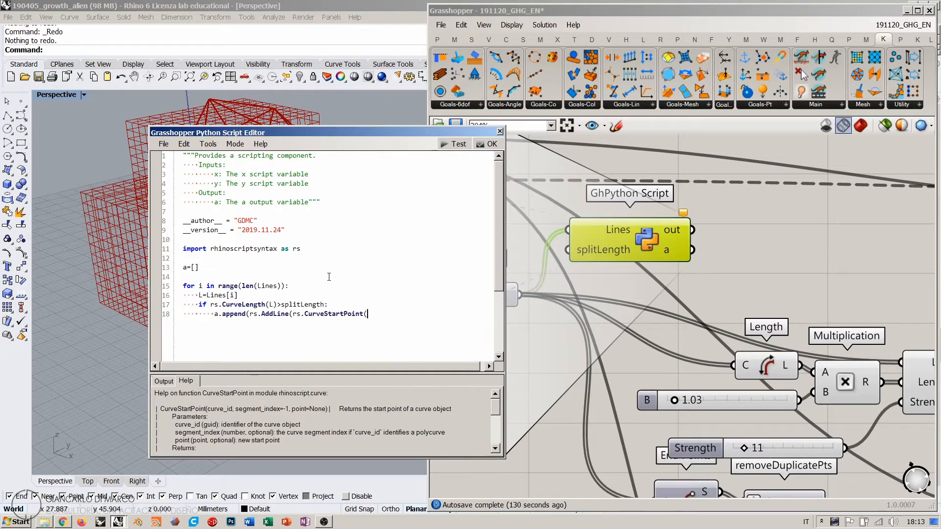
pyautogui.write('L),rs.CurveMid')
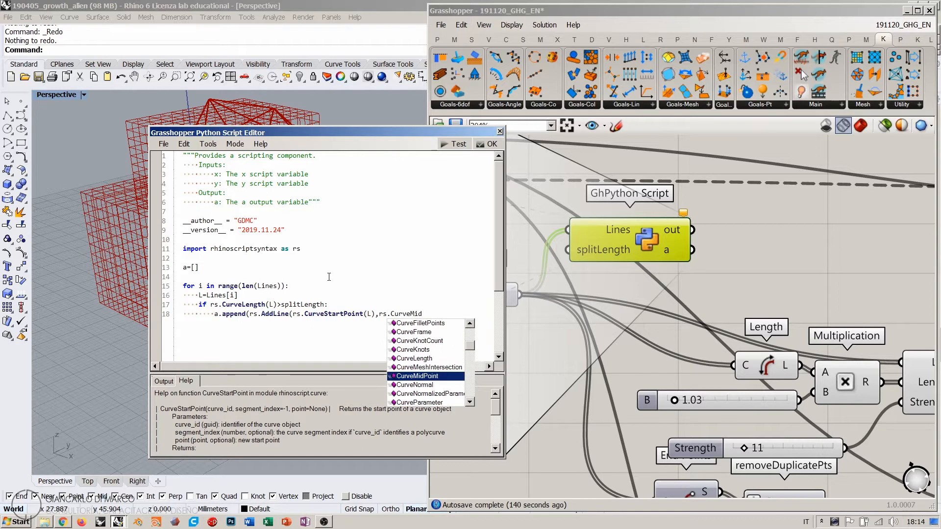
pyautogui.press('Return')
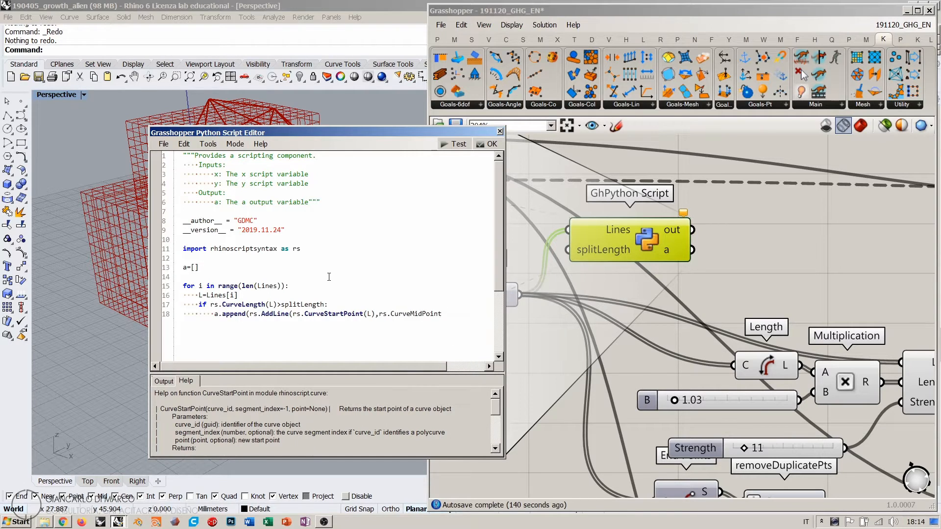
pyautogui.write('(L))')
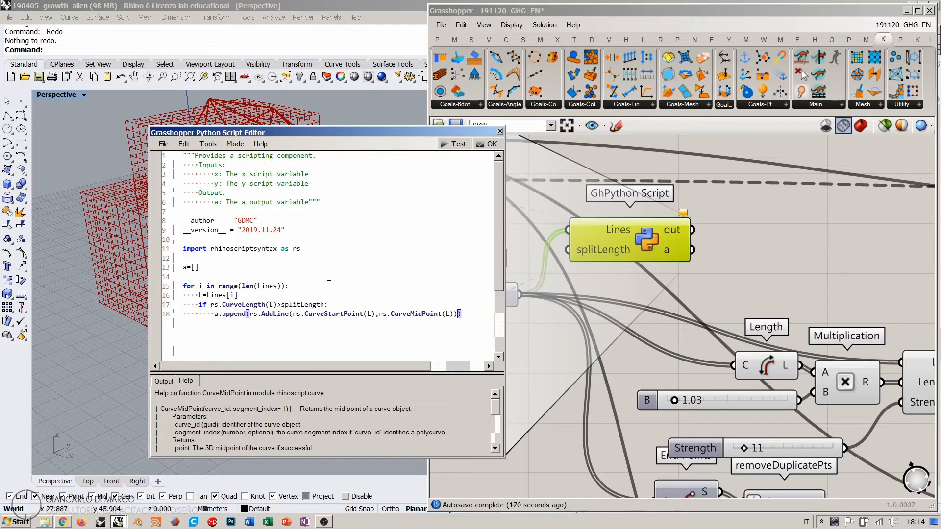
# Step: Append the second half on the following line with "a.append(rs.AddLine(rs.CurveMidPoint(L),rs.CurveEndPoint(L)))"
pyautogui.press('Return')
pyautogui.write('a.append(rs.AddLine')
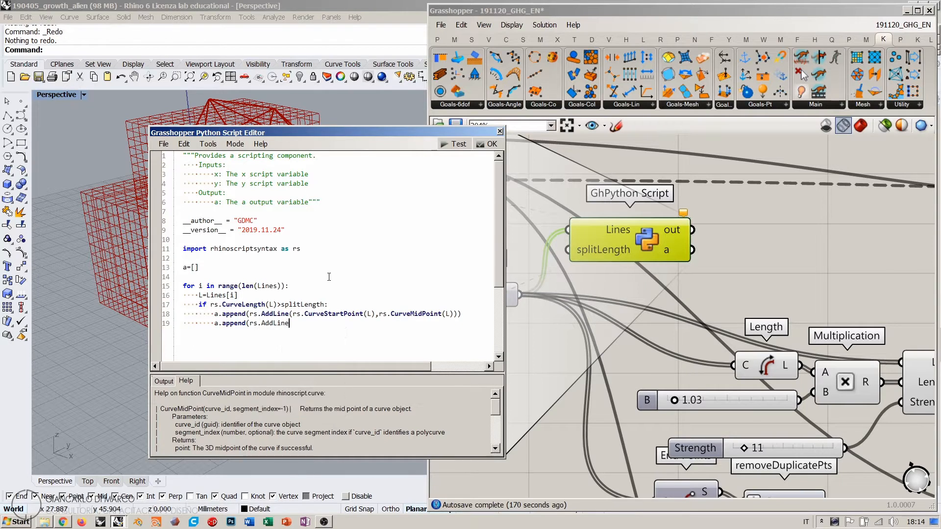
pyautogui.write('(rs')
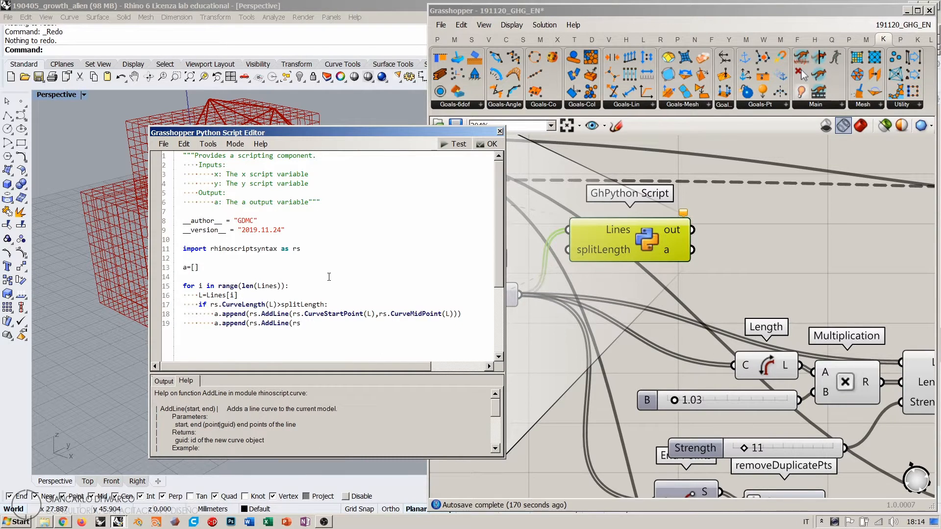
pyautogui.write('.Cui')
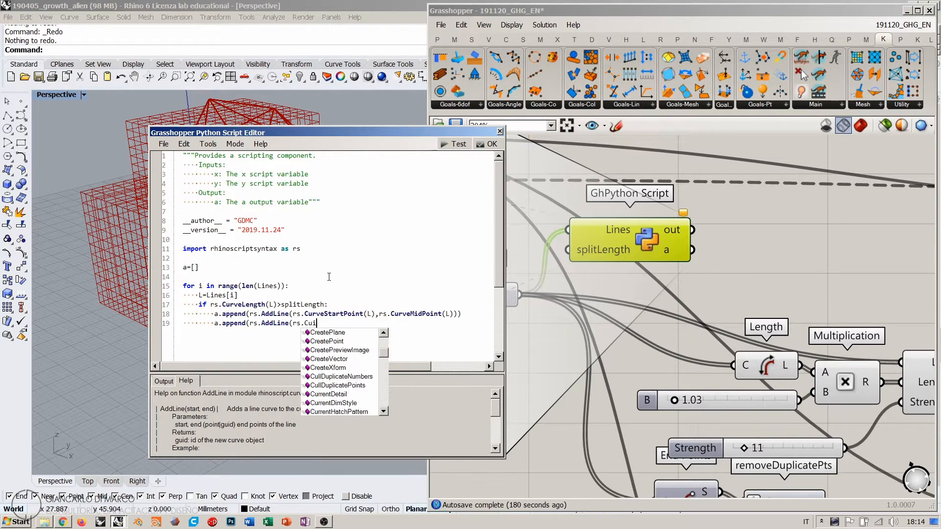
pyautogui.press('BackSpace')
pyautogui.write('rveMidPoint')
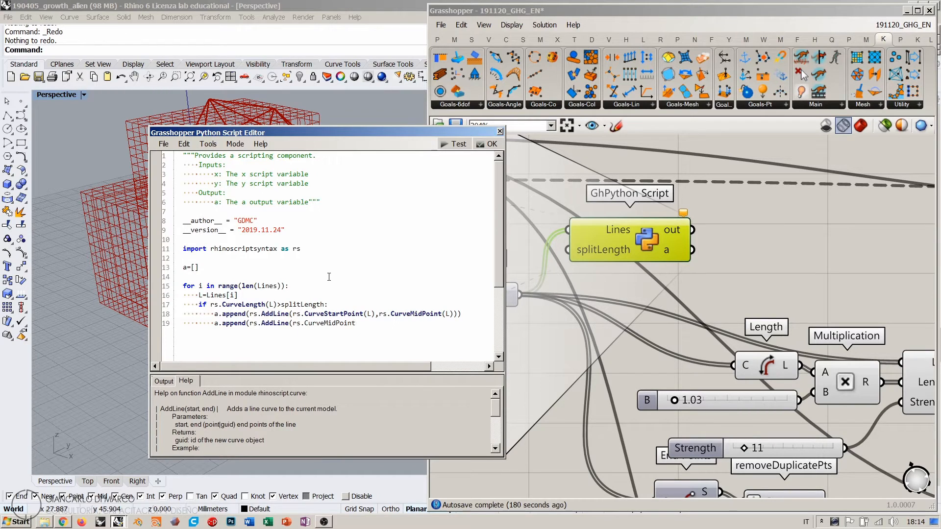
pyautogui.write('(L')
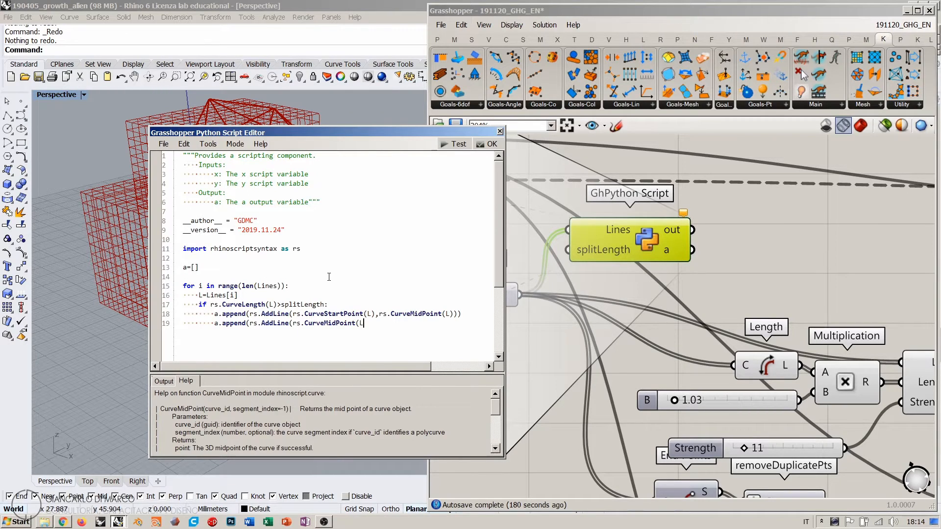
pyautogui.write('),rs')
pyautogui.write('.')
pyautogui.write('Curv')
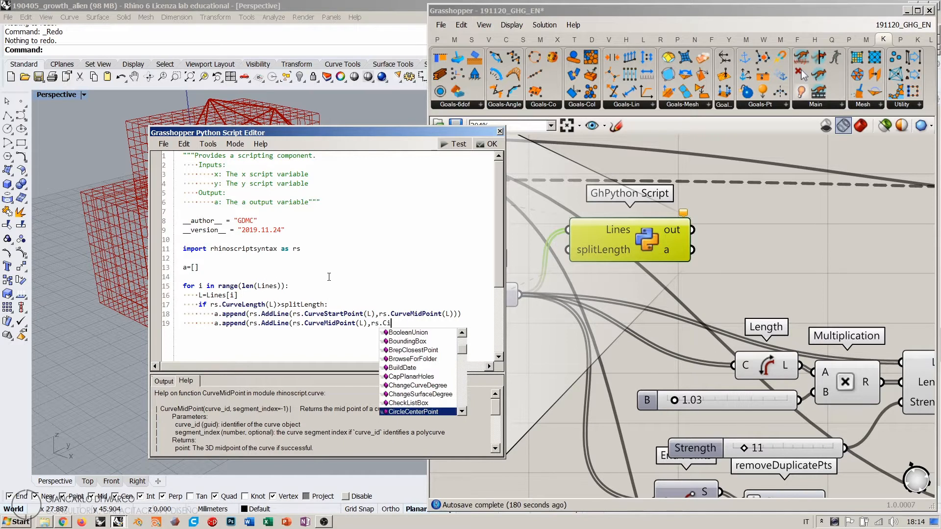
pyautogui.write('eEnd')
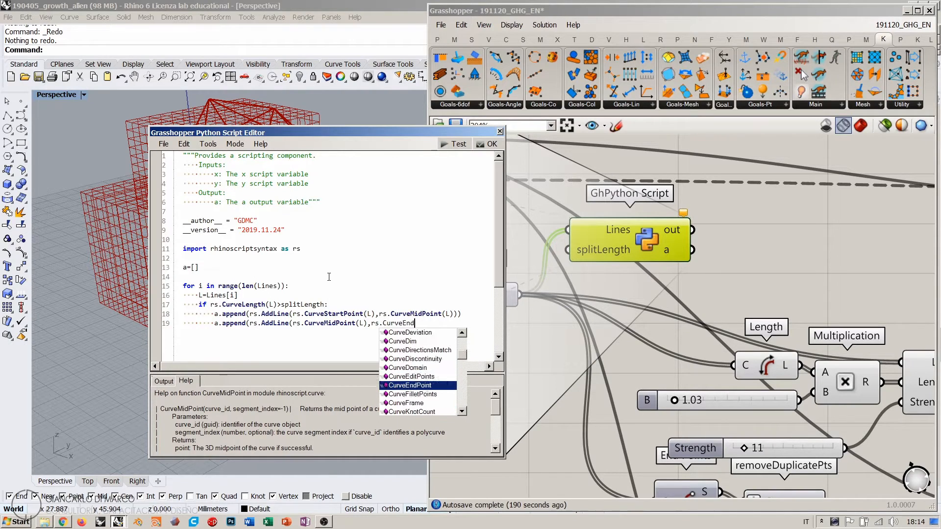
pyautogui.press('Return')
pyautogui.write('(L))')
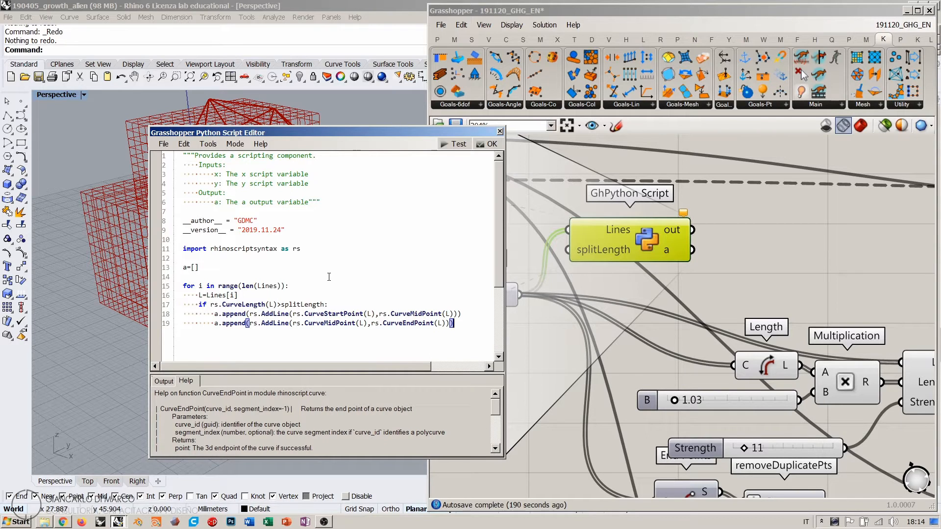
# Step: Add an "else:" branch aligned with the if statement, containing "a.append(L)"
pyautogui.press('Return')
pyautogui.press('BackSpace')
pyautogui.write('else:')
pyautogui.press('Return')
pyautogui.write('a.append(L)')
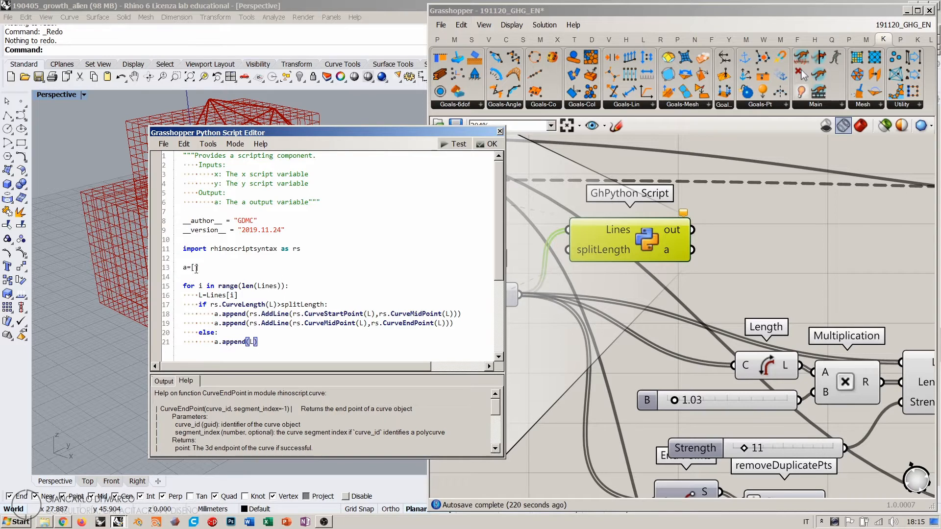
# Step: Test the script, check the Lines variable in the loop header, and close the editor keeping the code
pyautogui.click(457, 145)
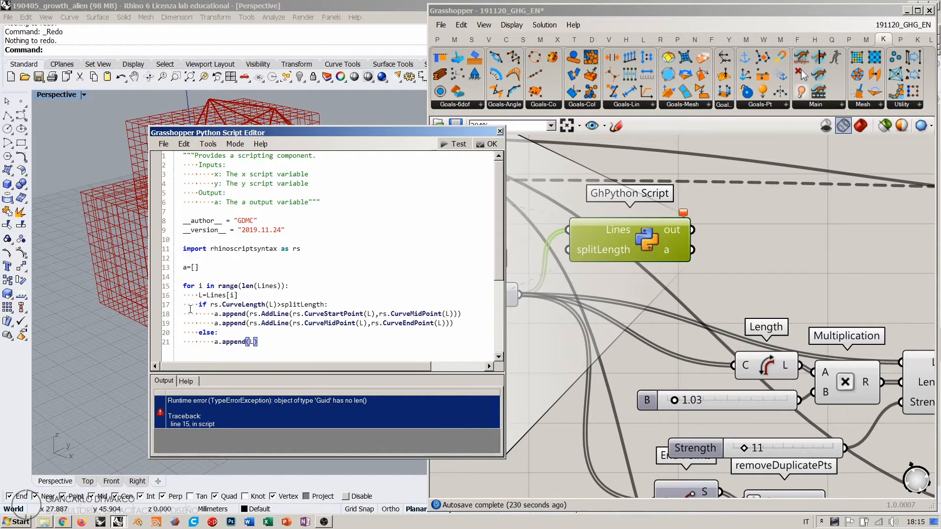
pyautogui.click(305, 285)
pyautogui.moveTo(257, 286); pyautogui.dragTo(275, 286)
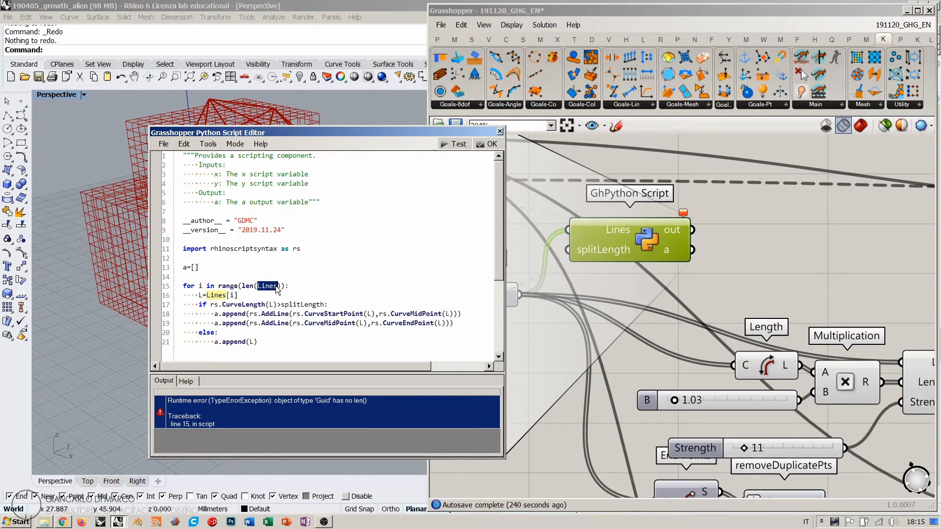
pyautogui.click(232, 251)
pyautogui.click(490, 143)
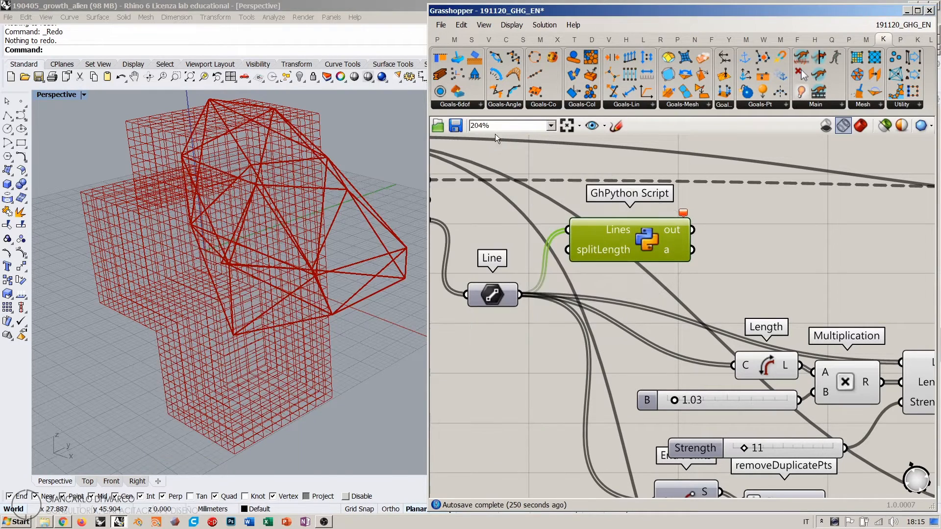
# Step: Set the script component's Lines input to List Access
pyautogui.rightClick(613, 230)
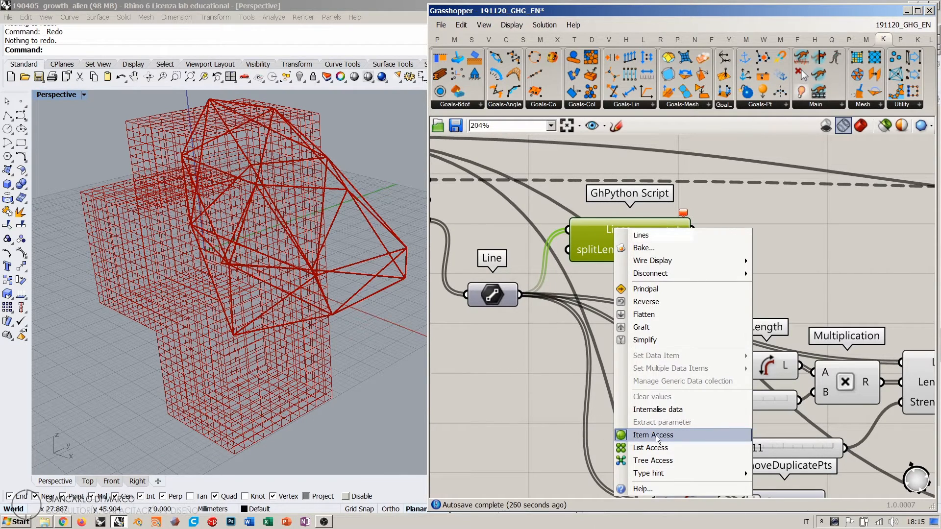
pyautogui.click(647, 448)
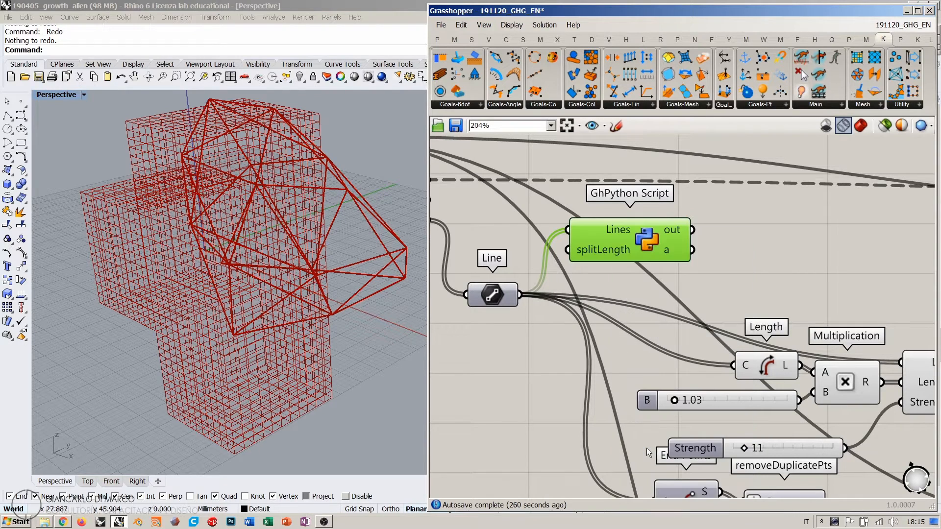
pyautogui.rightClick(616, 239)
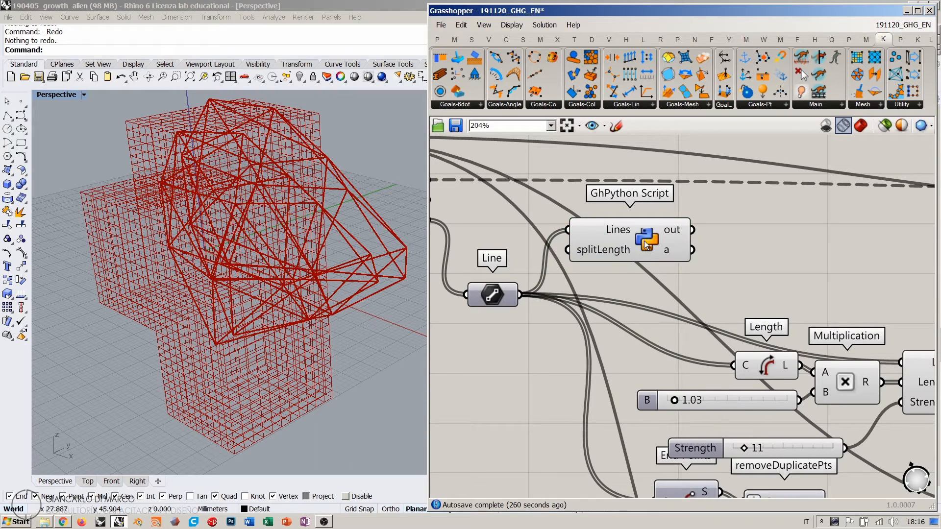
# Step: Reopen the GhPython script, test it again with the list input, and close the editor
pyautogui.doubleClick(645, 239)
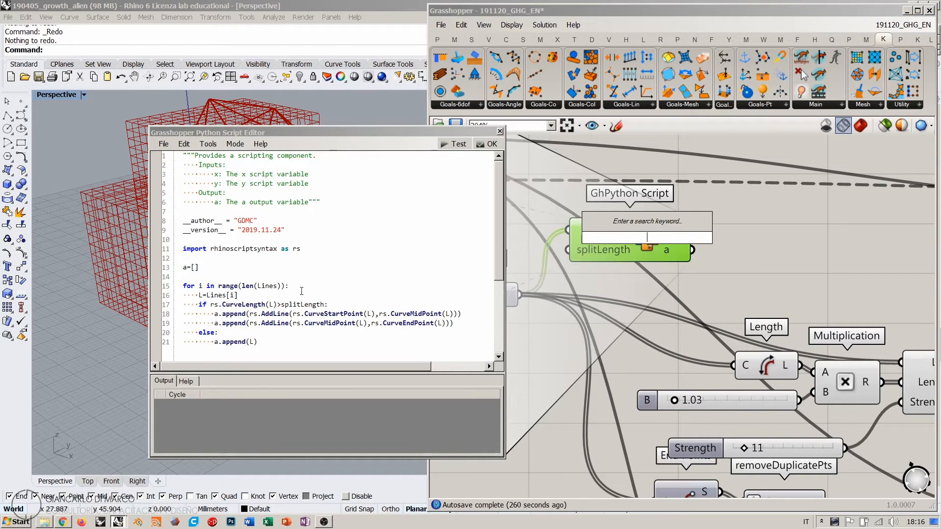
pyautogui.click(451, 146)
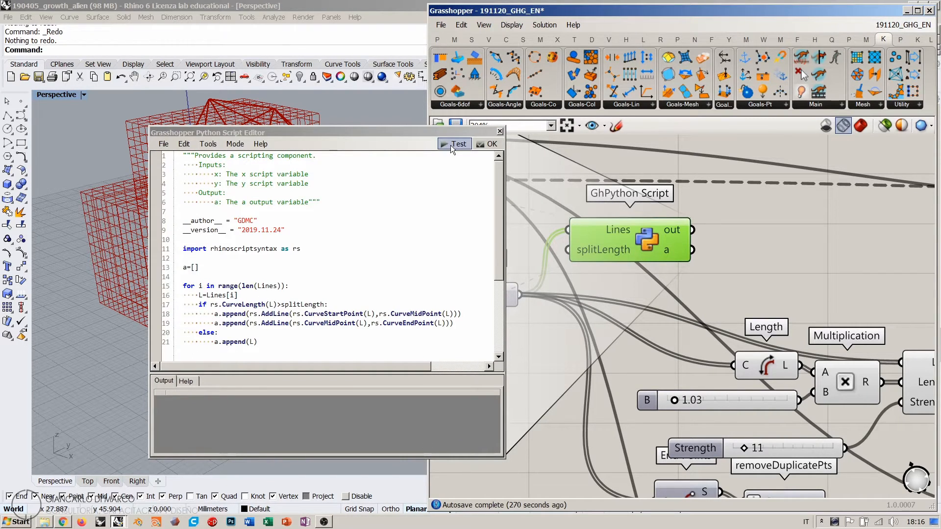
pyautogui.click(490, 144)
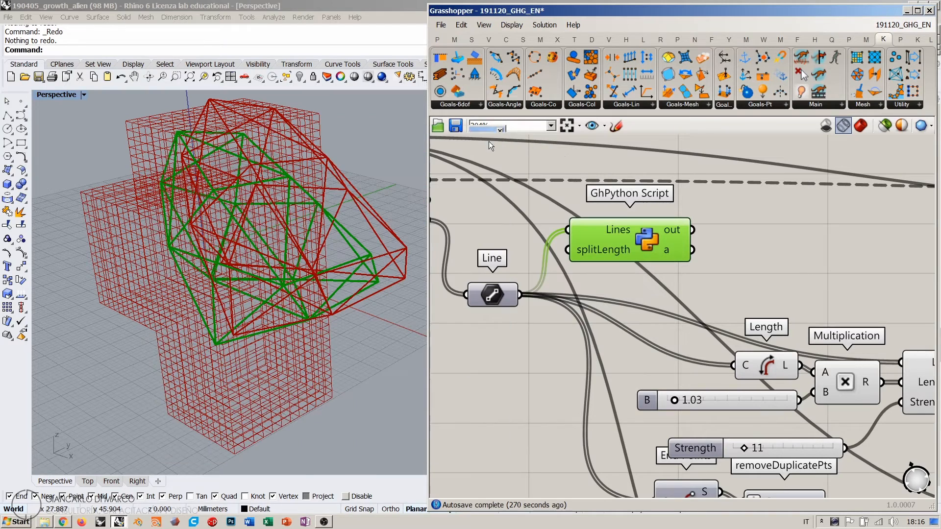
# Step: Move the GhPython Script component slightly farther from the Line parameter
pyautogui.click(522, 224)
pyautogui.moveTo(604, 249); pyautogui.dragTo(635, 237, button='right')
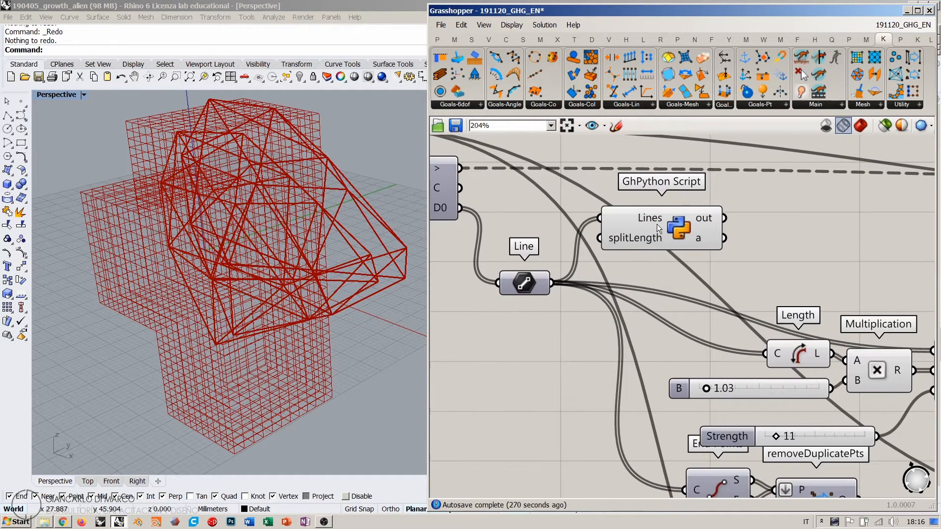
pyautogui.moveTo(674, 227)
pyautogui.mouseDown()
pyautogui.moveTo(698, 234)
pyautogui.moveTo(667, 240)
pyautogui.mouseUp()
pyautogui.click(525, 324)
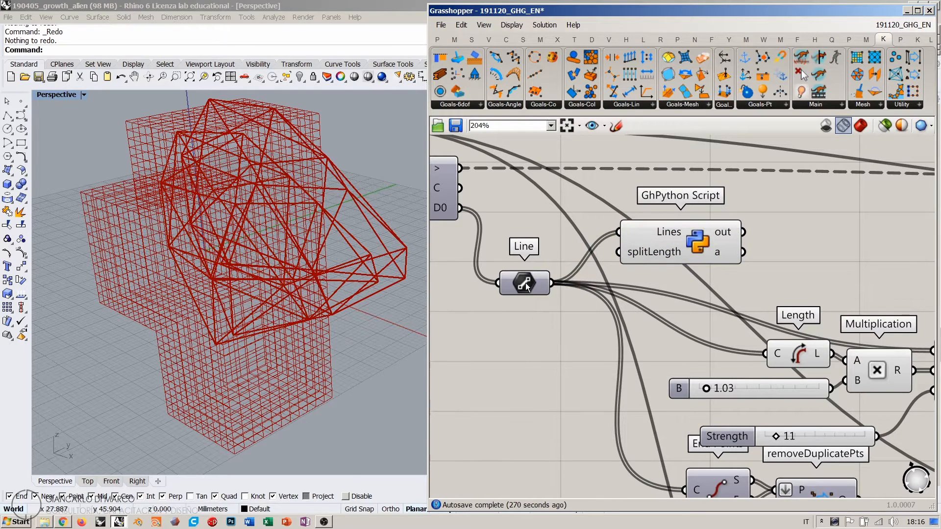
# Step: Place Length and arithmetic Average components below the Line parameter and connect Line to the new Length's C input
pyautogui.moveTo(527, 287)
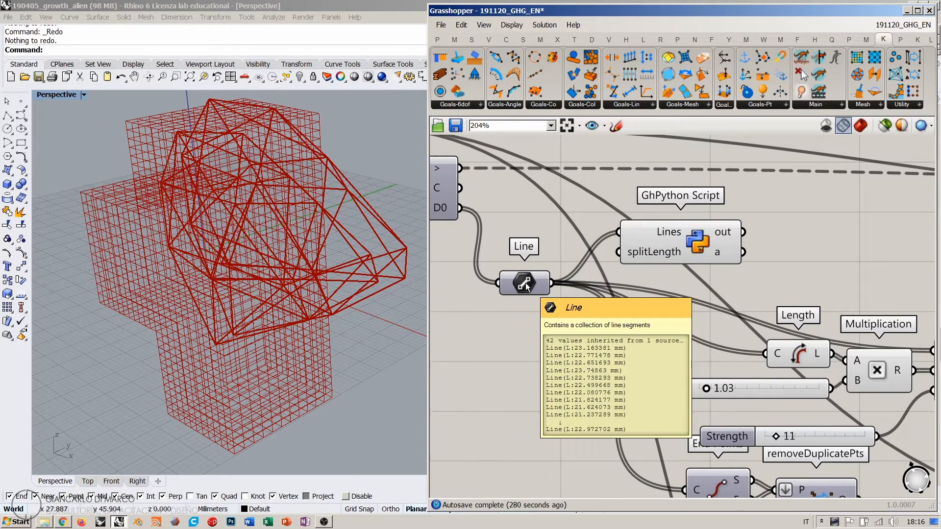
pyautogui.doubleClick(501, 341)
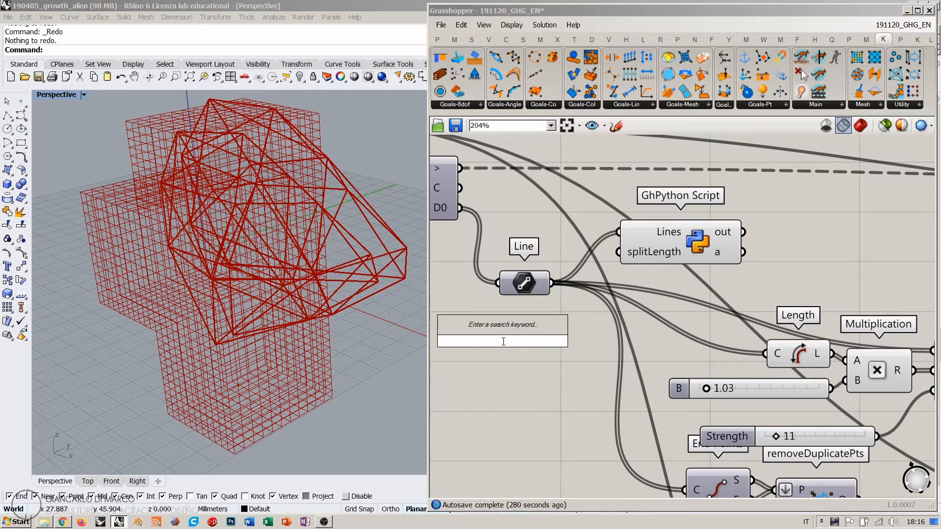
pyautogui.write('length')
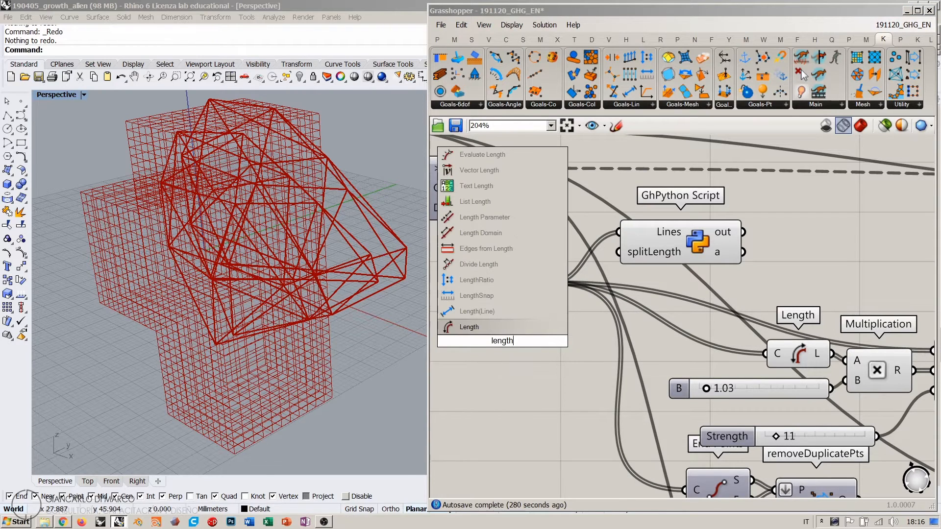
pyautogui.press('Return')
pyautogui.doubleClick(502, 408)
pyautogui.write('ave')
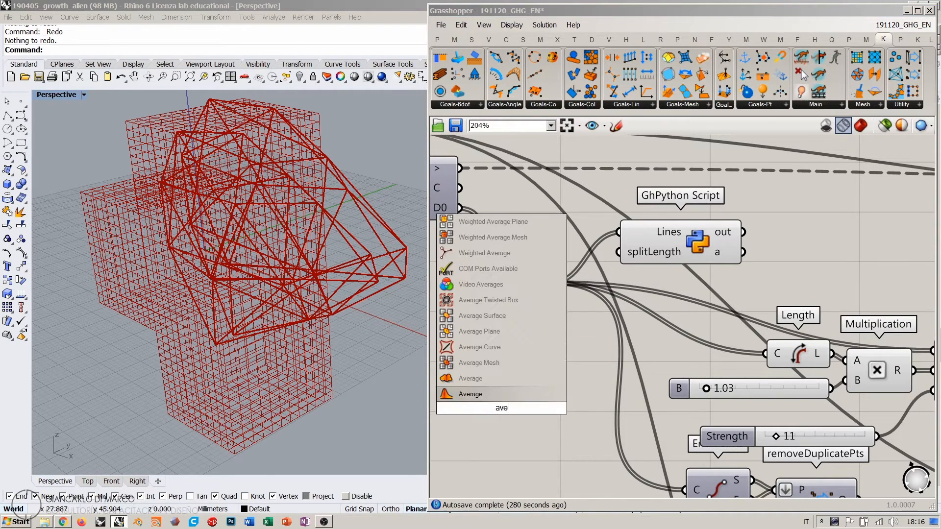
pyautogui.click(479, 378)
pyautogui.moveTo(552, 285); pyautogui.dragTo(467, 341)
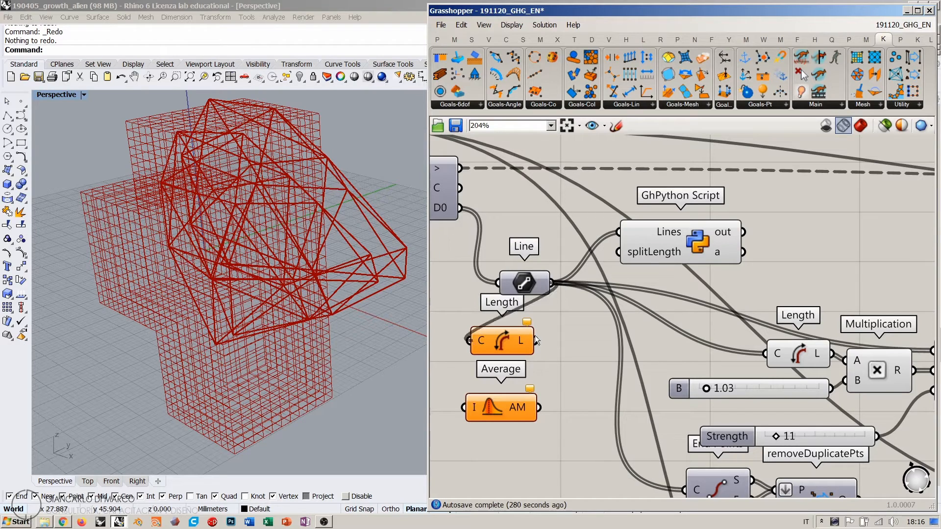
# Step: Measure the average line length with the Length and Average components, and delete both temporary components
pyautogui.moveTo(536, 342); pyautogui.dragTo(465, 413)
pyautogui.moveTo(520, 410)
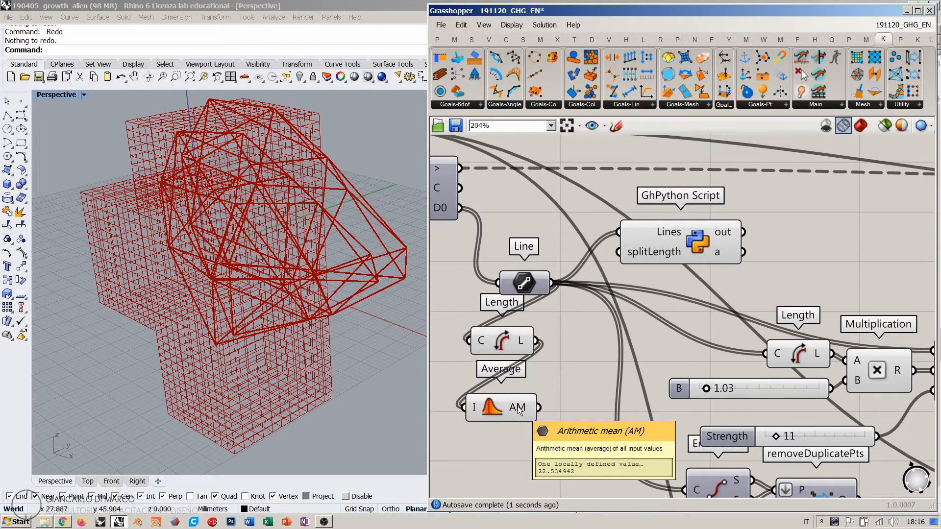
pyautogui.moveTo(564, 443); pyautogui.dragTo(478, 327)
pyautogui.press('Delete')
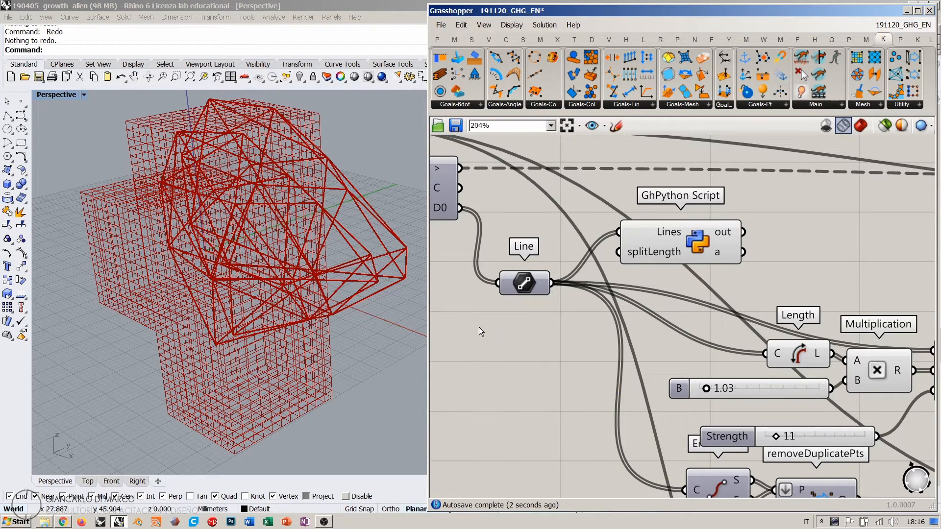
# Step: Add a 20.00 number slider, connect it to the script's splitLength input, and move GhPython Script closer to the Line parameter and slider
pyautogui.doubleClick(507, 364)
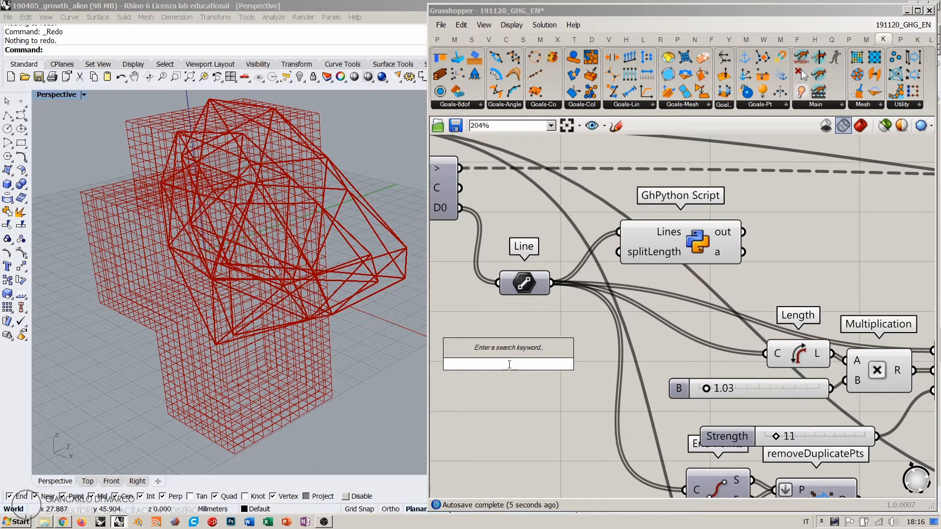
pyautogui.write('20.00')
pyautogui.press('Return')
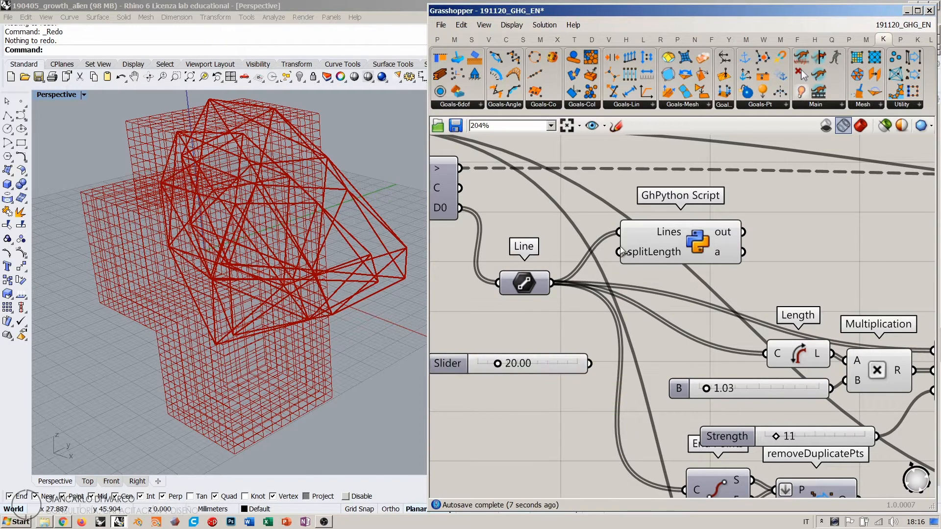
pyautogui.moveTo(618, 252); pyautogui.dragTo(529, 328)
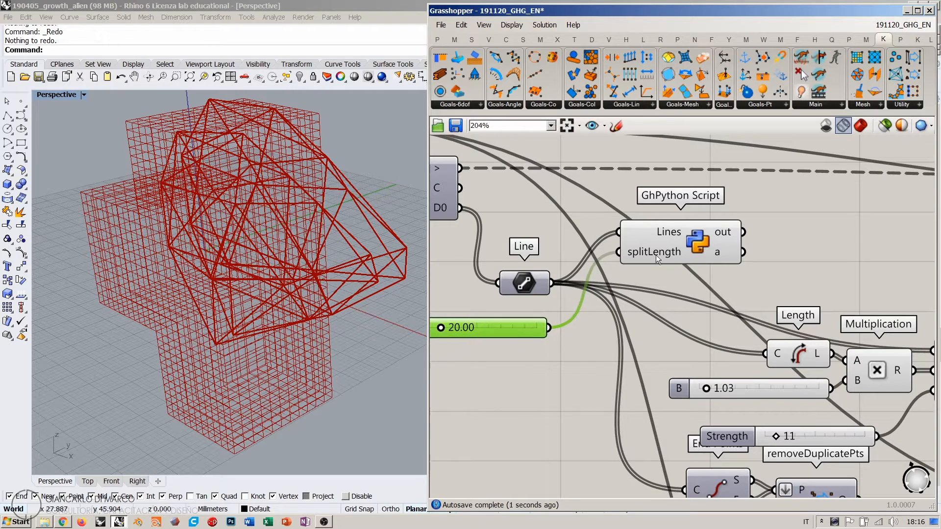
pyautogui.moveTo(656, 255); pyautogui.dragTo(613, 319)
pyautogui.click(543, 249)
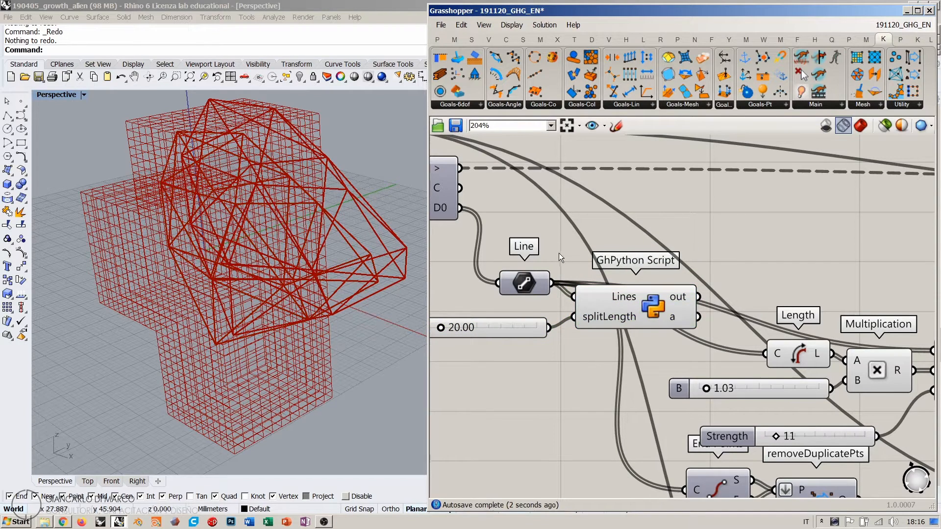
# Step: Inspect the script's output a and its split lines in the viewport preview
pyautogui.moveTo(613, 300)
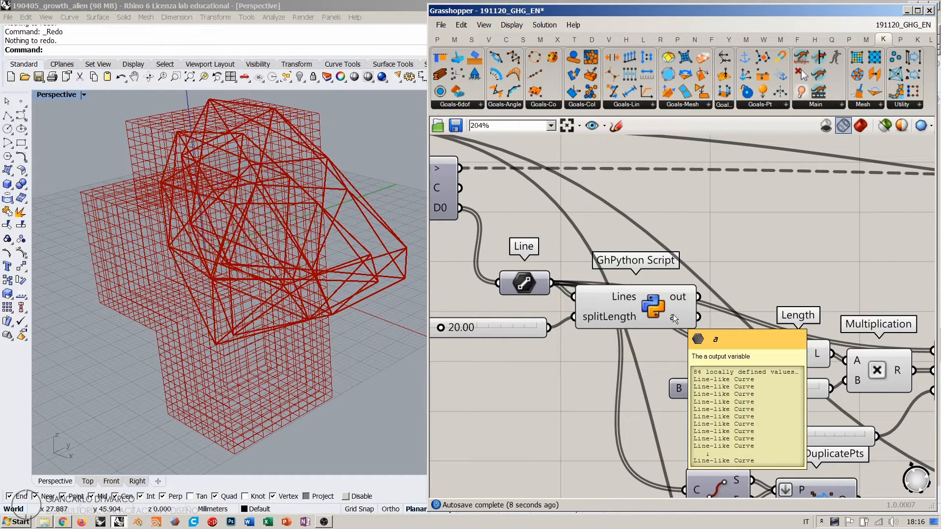
pyautogui.click(651, 313)
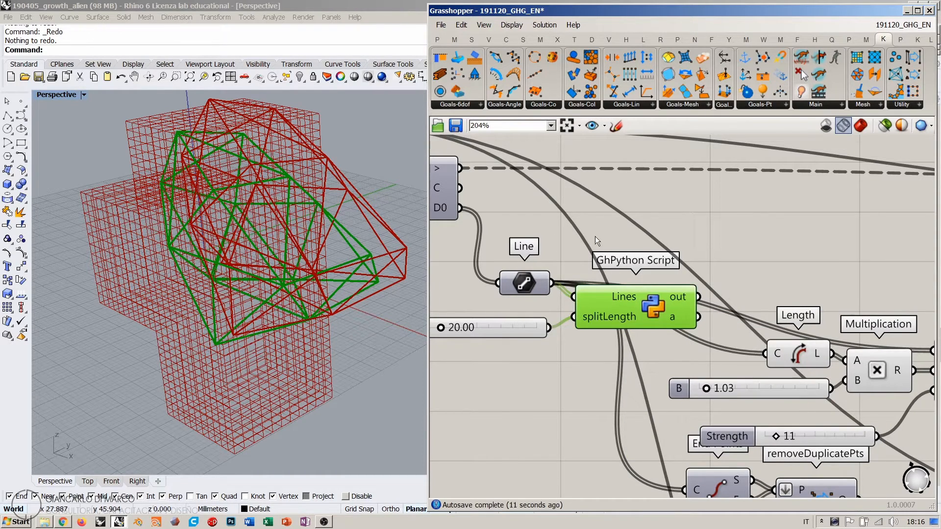
pyautogui.click(608, 231)
pyautogui.scroll(-3, 549, 229)
pyautogui.moveTo(553, 255); pyautogui.dragTo(580, 253, button='right')
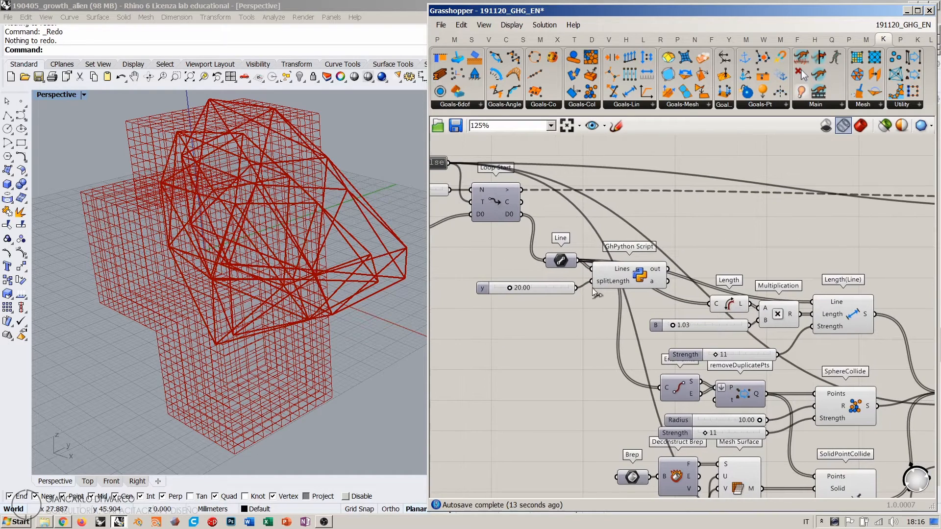
# Step: Insert GhPython Script between Loop Start and Line, wiring D0 to Lines and output a to Line, with its slider alongside
pyautogui.moveTo(597, 295); pyautogui.dragTo(585, 224)
pyautogui.click(582, 272)
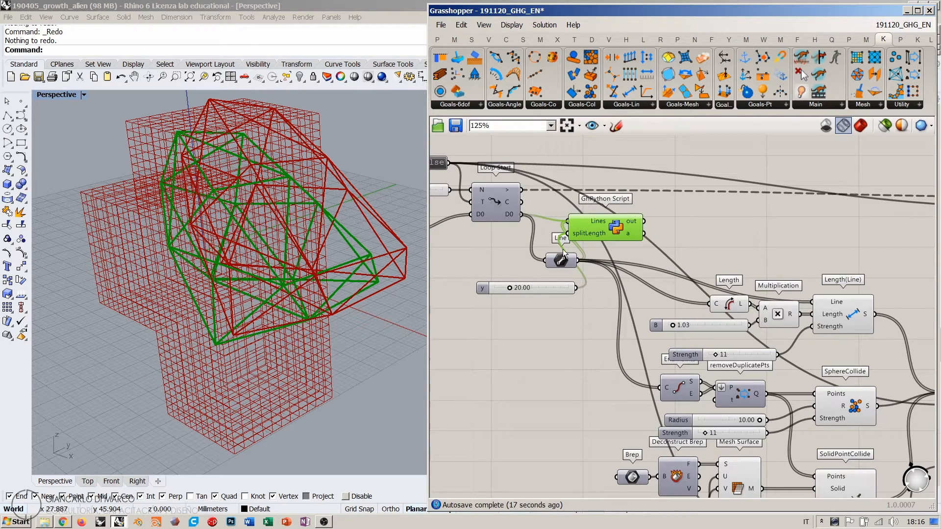
pyautogui.moveTo(551, 288); pyautogui.dragTo(498, 243)
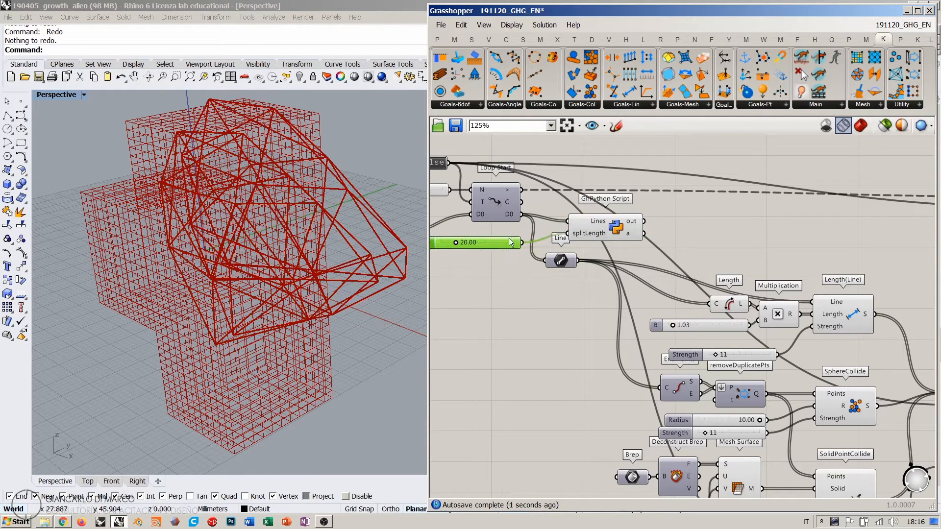
pyautogui.moveTo(560, 262); pyautogui.dragTo(589, 287)
pyautogui.moveTo(599, 227); pyautogui.dragTo(566, 232)
pyautogui.click(616, 231)
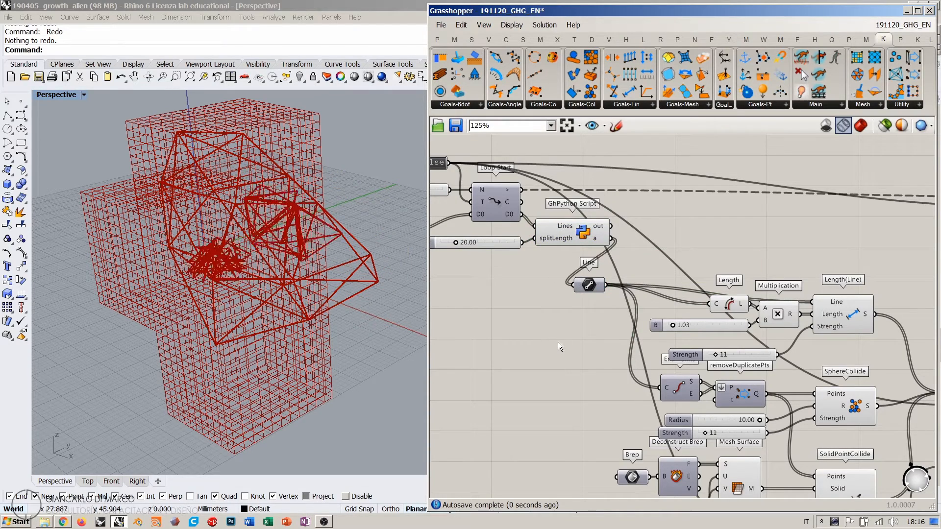
# Step: Move the Line parameter clear of the script component and turn off the GhPython Script preview
pyautogui.moveTo(594, 288)
pyautogui.mouseDown()
pyautogui.moveTo(631, 281)
pyautogui.moveTo(610, 290)
pyautogui.mouseUp()
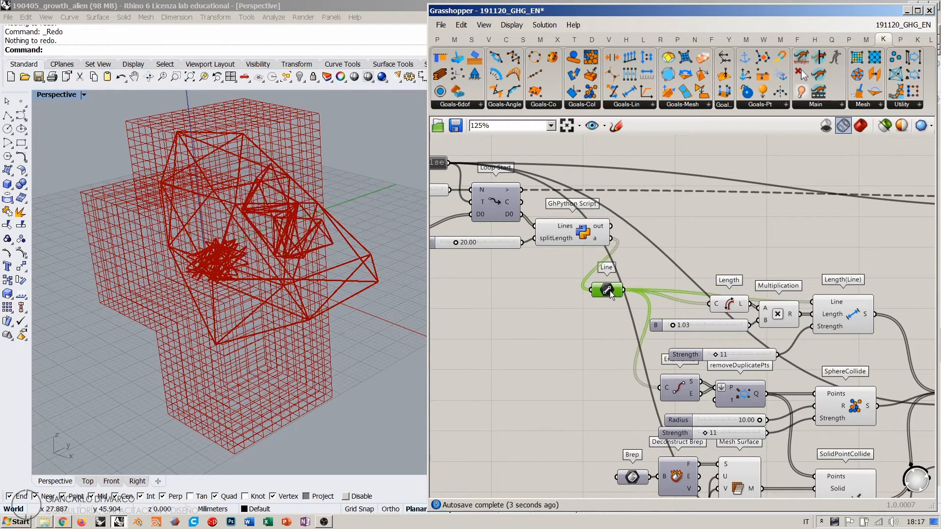
pyautogui.click(670, 248)
pyautogui.click(558, 237)
pyautogui.hotkey('ctrl', 'q')
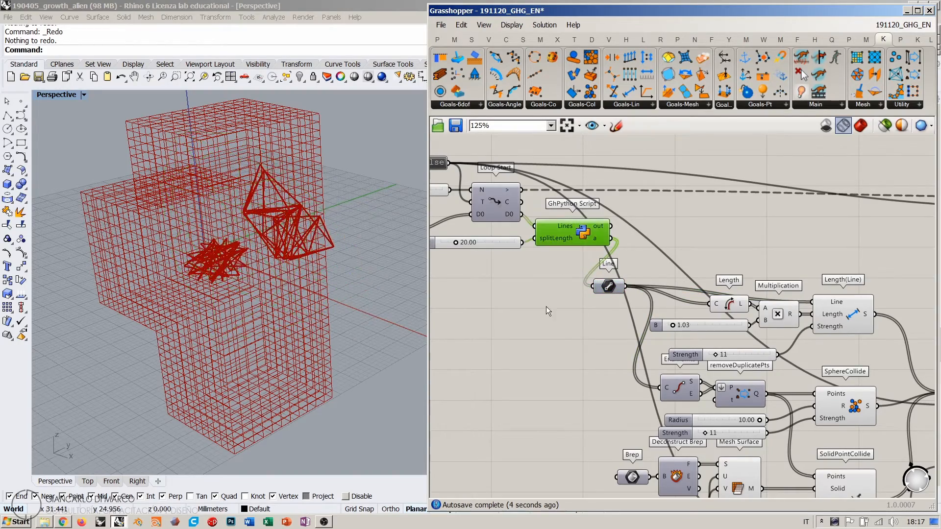
pyautogui.click(546, 306)
# Step: Move the Line parameter and the downstream goal components together so they align beside GhPython Script
pyautogui.moveTo(235, 297); pyautogui.dragTo(287, 245, button='right')
pyautogui.scroll(-5, 310, 251)
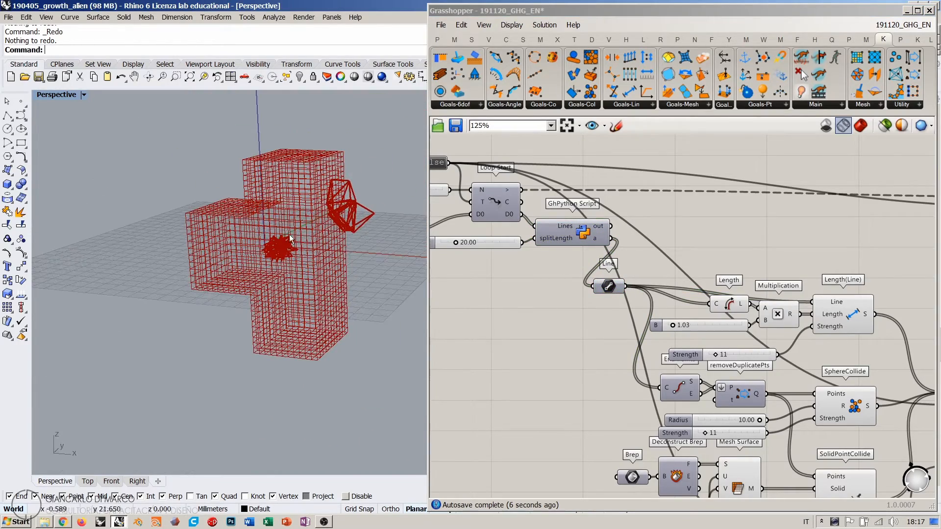
pyautogui.click(554, 287)
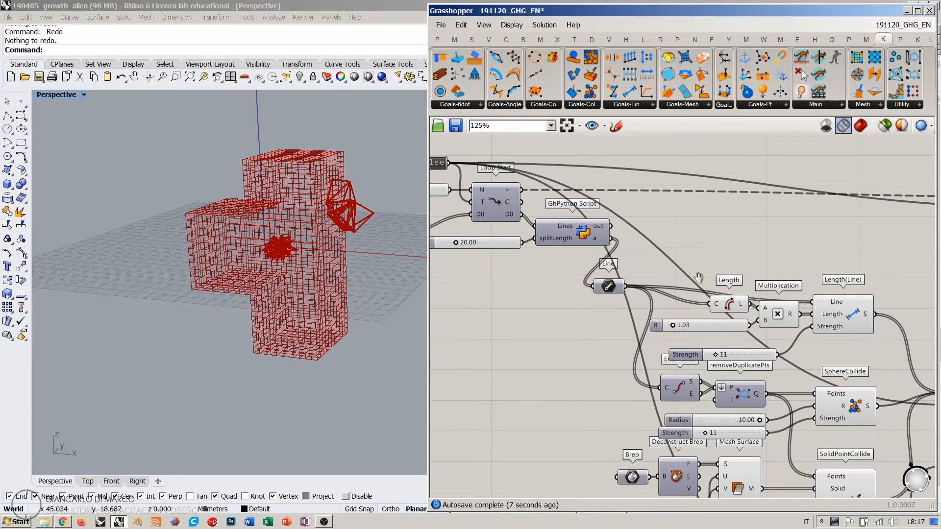
pyautogui.scroll(-3, 591, 262)
pyautogui.moveTo(865, 463); pyautogui.dragTo(520, 260)
pyautogui.moveTo(605, 280); pyautogui.dragTo(629, 258)
pyautogui.click(508, 279)
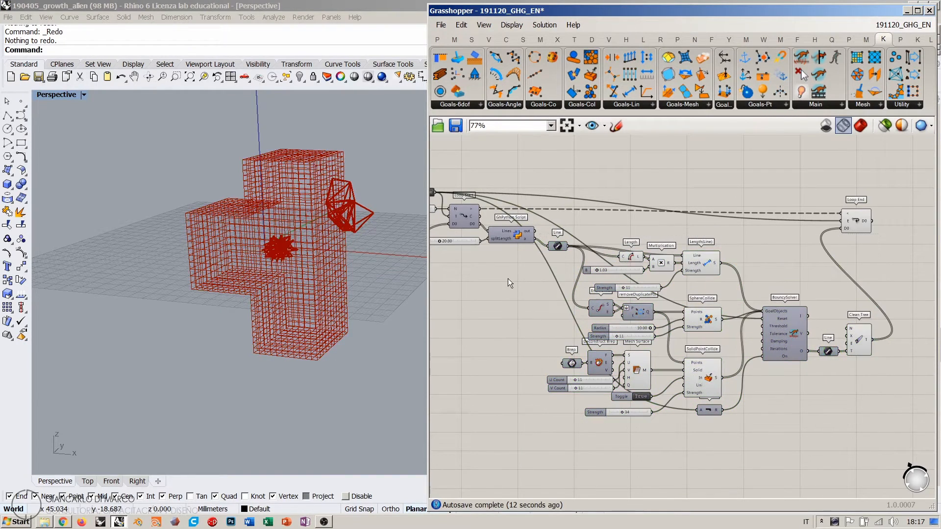
# Step: Check the initial mesh edges in the viewport and shift the Mesh Edges component slightly toward Loop Start
pyautogui.scroll(2, 518, 259)
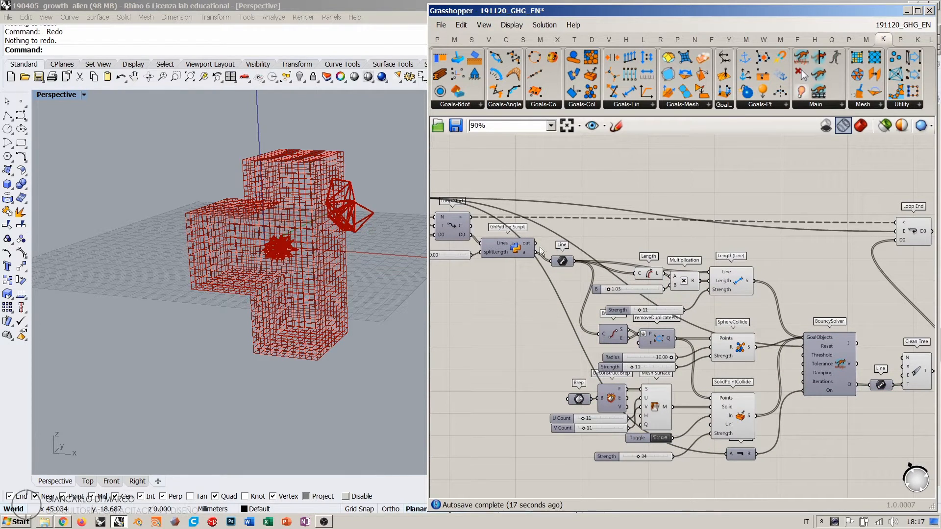
pyautogui.moveTo(541, 250); pyautogui.dragTo(607, 242, button='right')
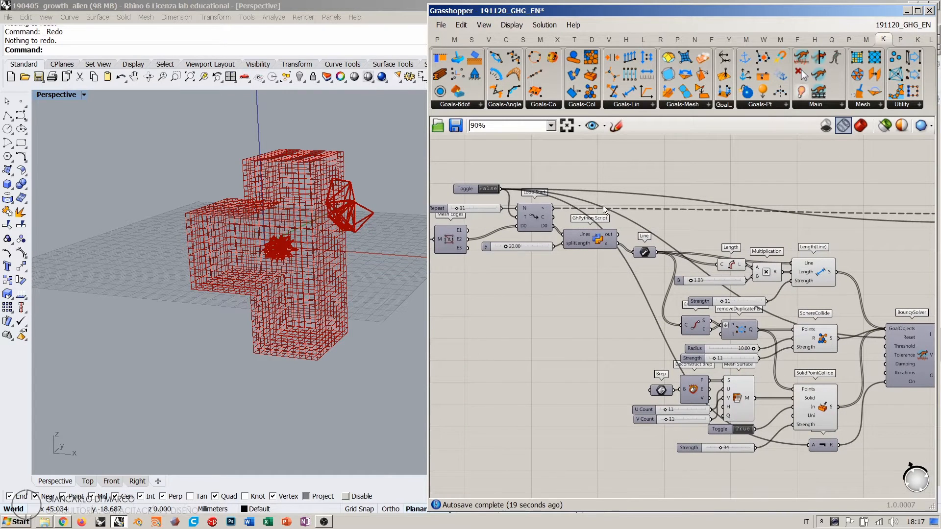
pyautogui.click(451, 242)
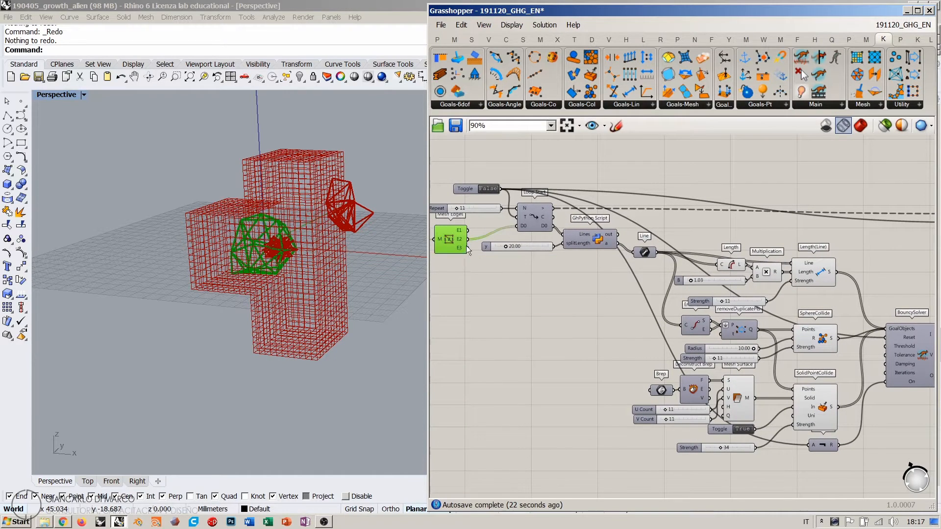
pyautogui.moveTo(446, 241); pyautogui.dragTo(448, 238)
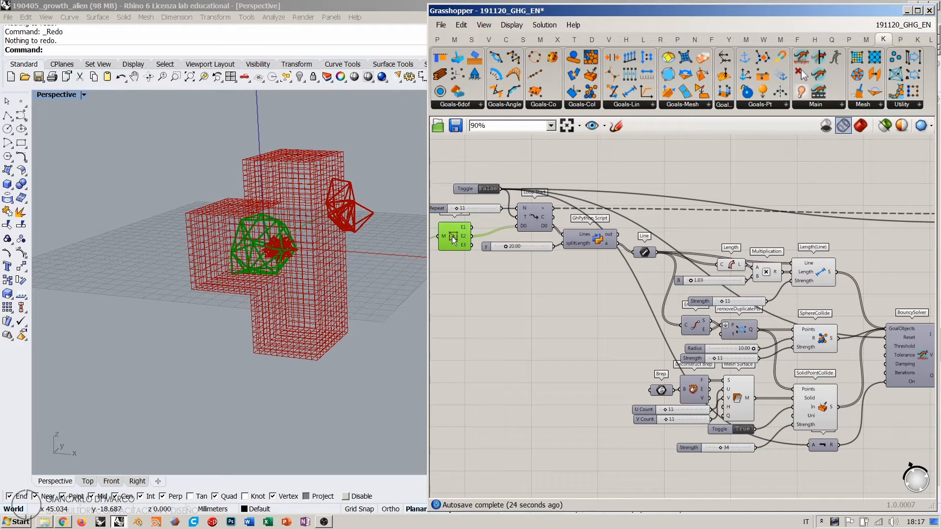
# Step: Turn off the preview of the mesh edges component that feeds the Loop Start
pyautogui.hotkey('ctrl', 'q')
pyautogui.rightClick(511, 281)
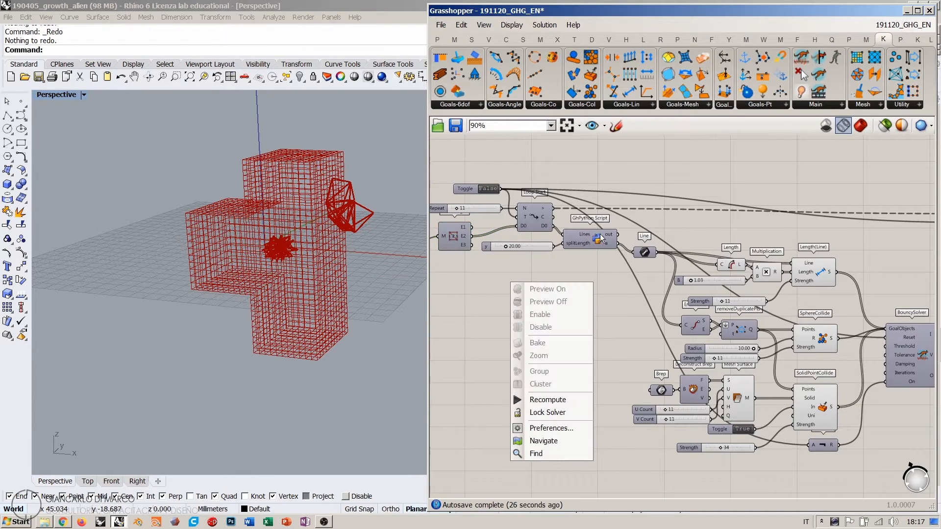
pyautogui.click(601, 235)
pyautogui.click(613, 269)
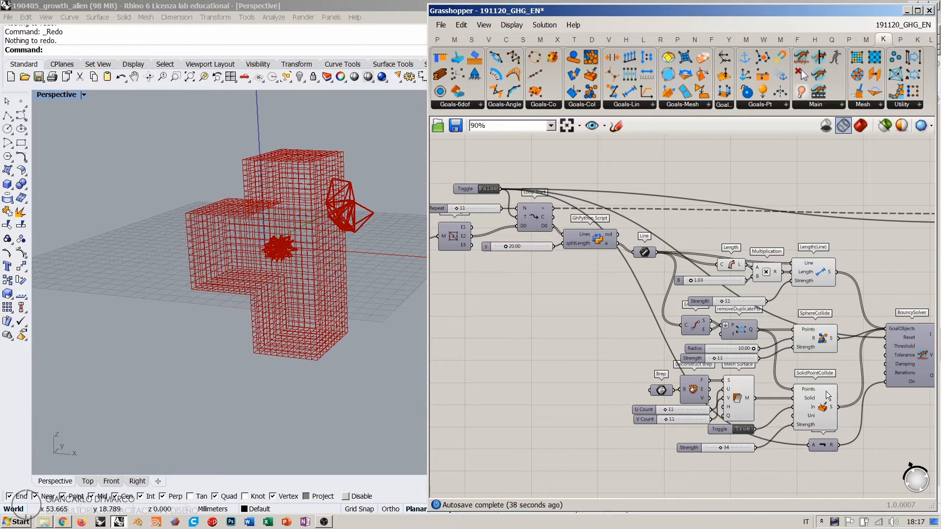
# Step: Rerun the growth loop by switching its Boolean toggle to True and back to False, viewing the resulting lines from several angles
pyautogui.moveTo(826, 391)
pyautogui.mouseDown(button='right')
pyautogui.moveTo(798, 393)
pyautogui.moveTo(813, 388)
pyautogui.mouseUp(button='right')
pyautogui.click(478, 185)
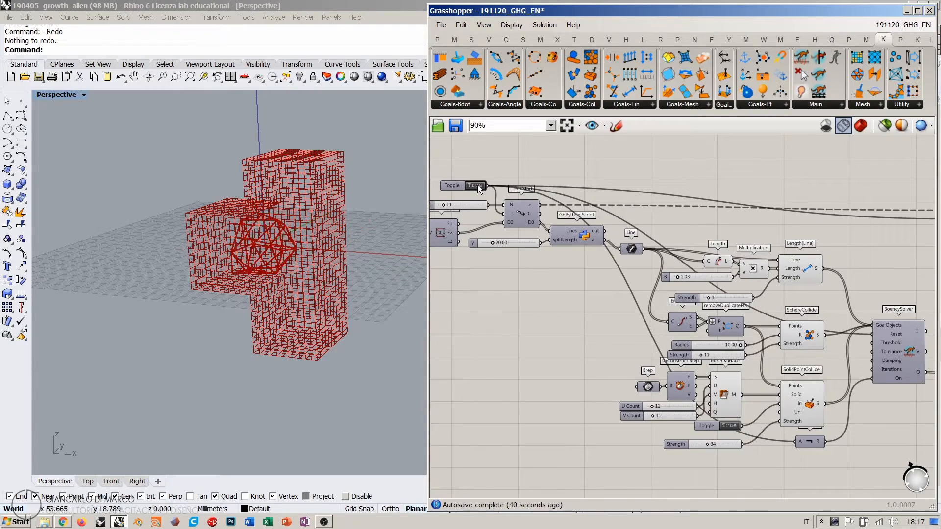
pyautogui.doubleClick(475, 185)
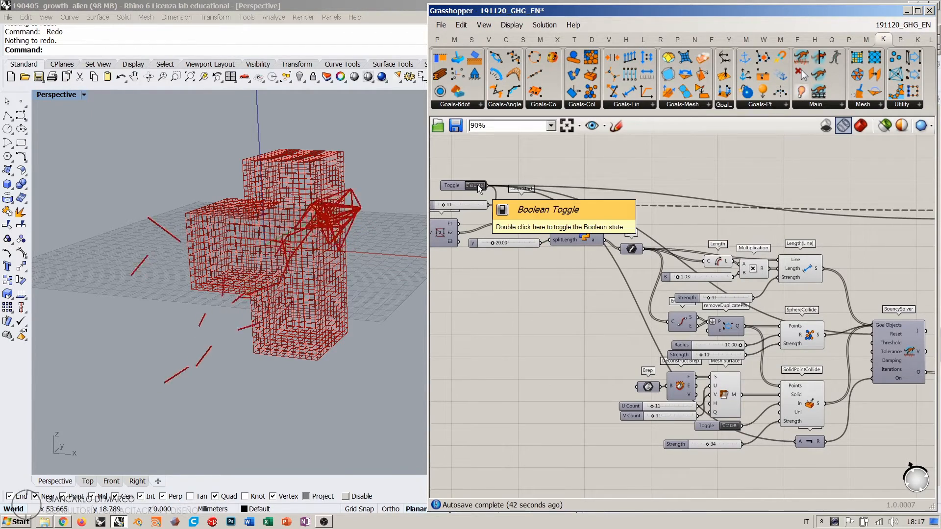
pyautogui.moveTo(351, 243); pyautogui.dragTo(324, 258, button='right')
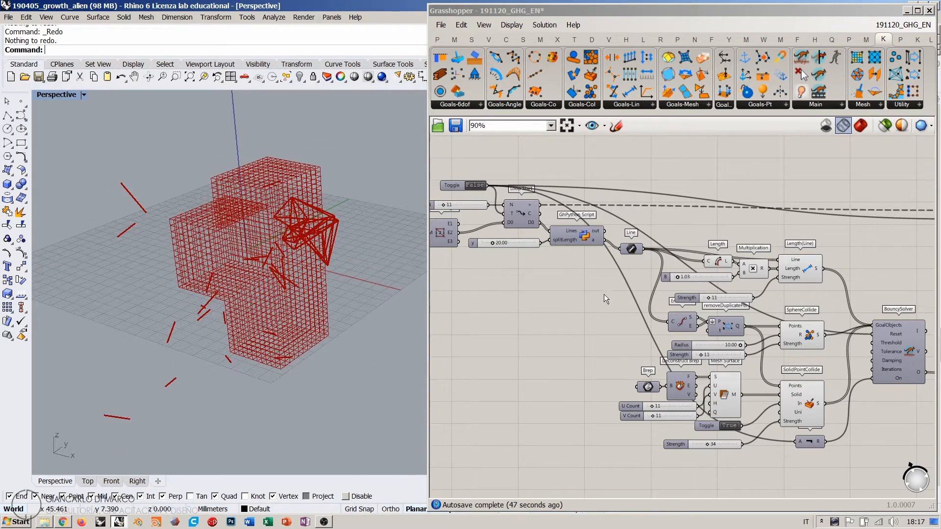
pyautogui.moveTo(255, 235); pyautogui.dragTo(237, 244, button='right')
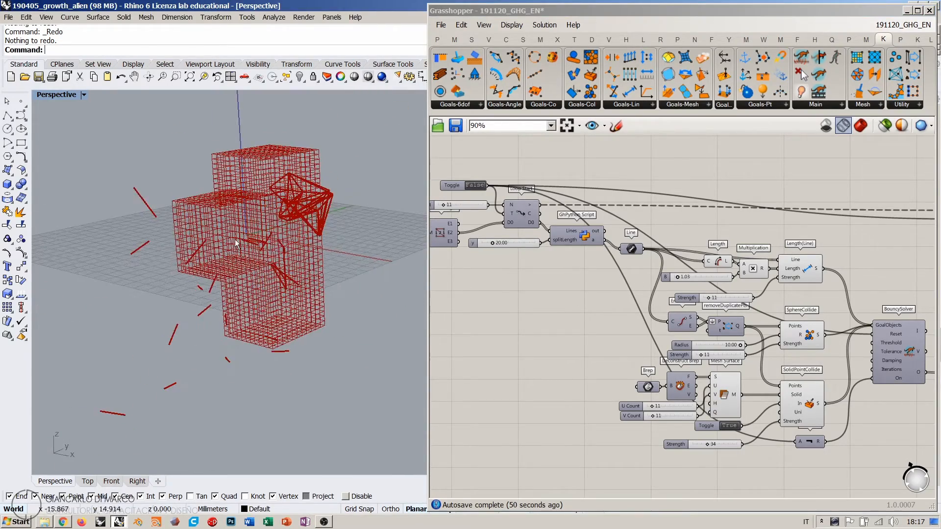
pyautogui.moveTo(250, 198); pyautogui.dragTo(251, 219, button='right')
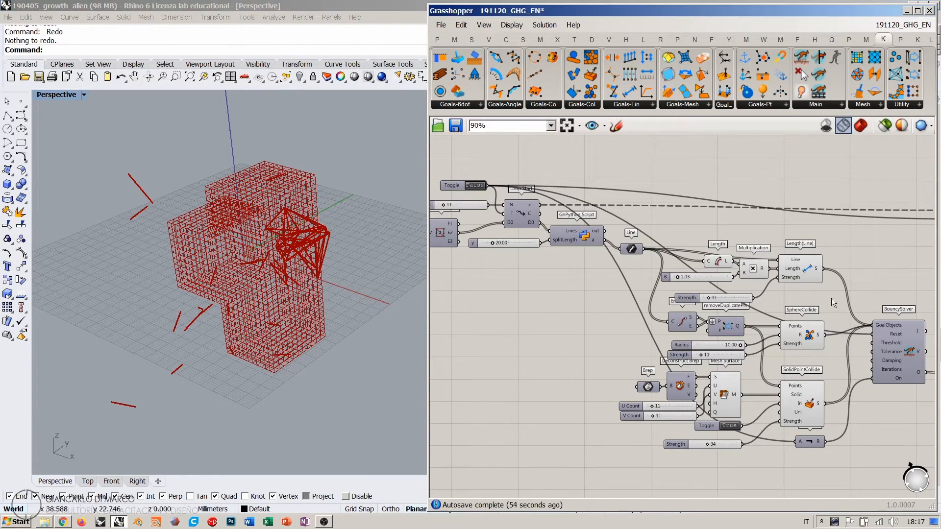
# Step: Tidy the canvas by nudging the GhPython Script component and the Line parameter after it closer together
pyautogui.moveTo(832, 300); pyautogui.dragTo(772, 269, button='right')
pyautogui.moveTo(521, 206); pyautogui.dragTo(520, 210)
pyautogui.click(496, 225)
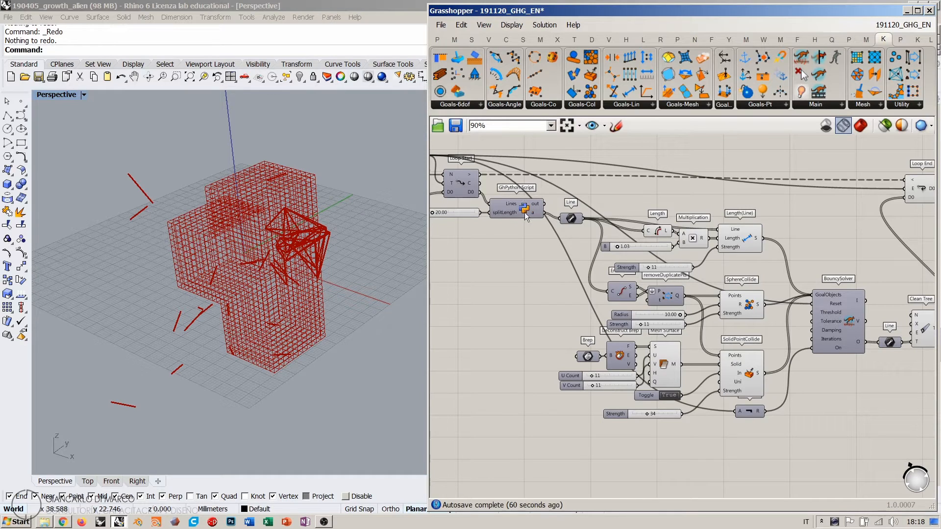
pyautogui.moveTo(567, 223); pyautogui.dragTo(526, 207)
pyautogui.click(545, 240)
pyautogui.click(525, 207)
pyautogui.click(524, 223)
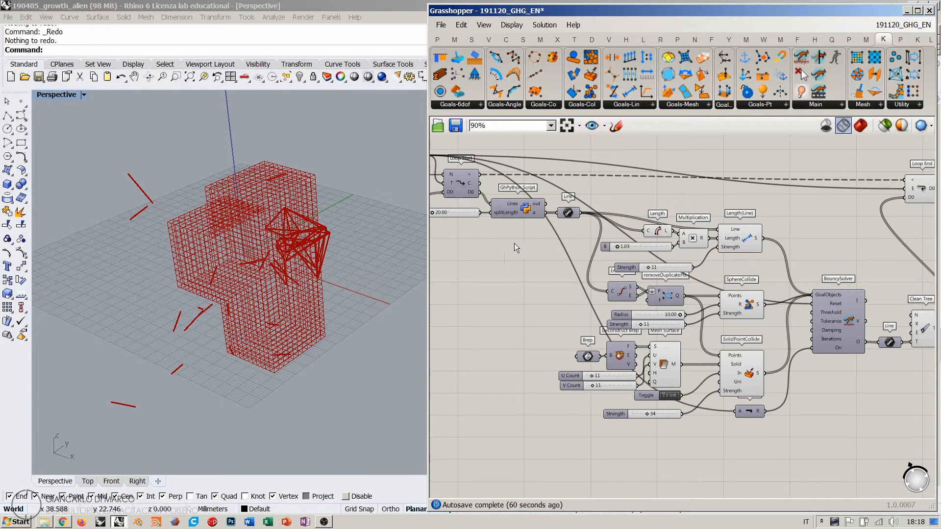
# Step: Nudge the Clean Tree component into line with the Line parameter after the BouncySolver
pyautogui.moveTo(539, 249); pyautogui.dragTo(811, 259, button='right')
pyautogui.moveTo(596, 261); pyautogui.dragTo(609, 276, button='right')
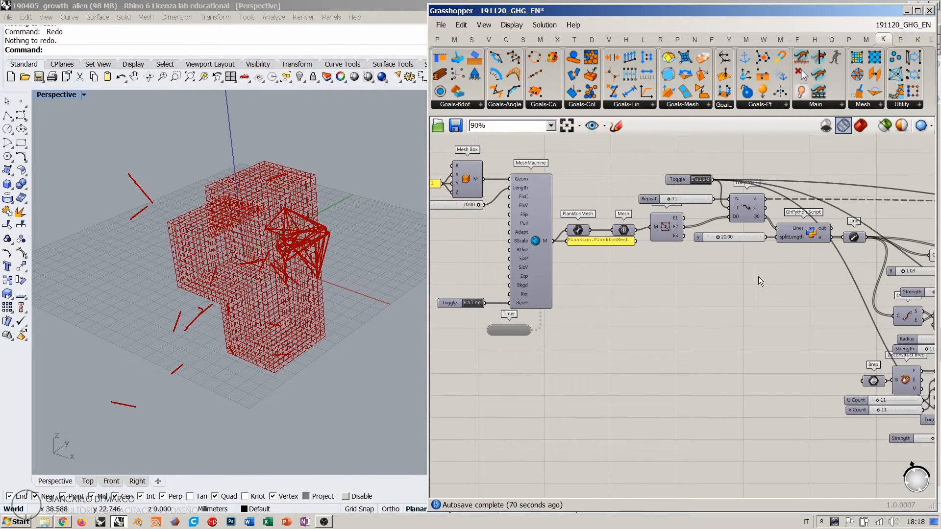
pyautogui.moveTo(782, 275); pyautogui.dragTo(738, 274, button='right')
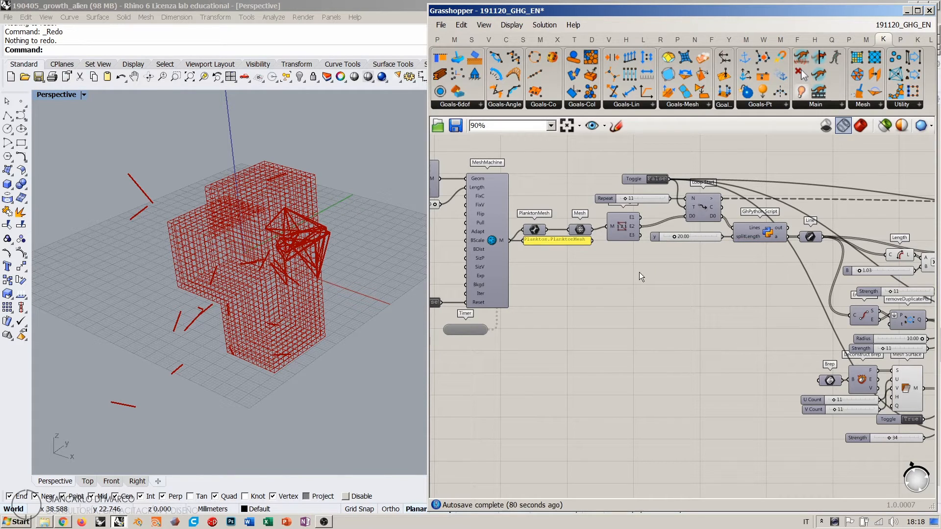
pyautogui.moveTo(799, 283); pyautogui.dragTo(681, 280, button='right')
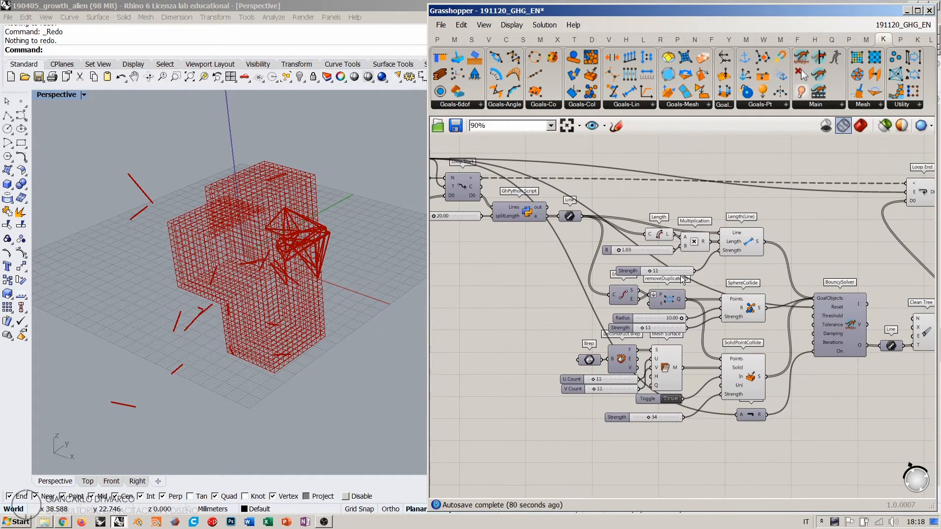
pyautogui.moveTo(839, 285); pyautogui.dragTo(702, 260, button='right')
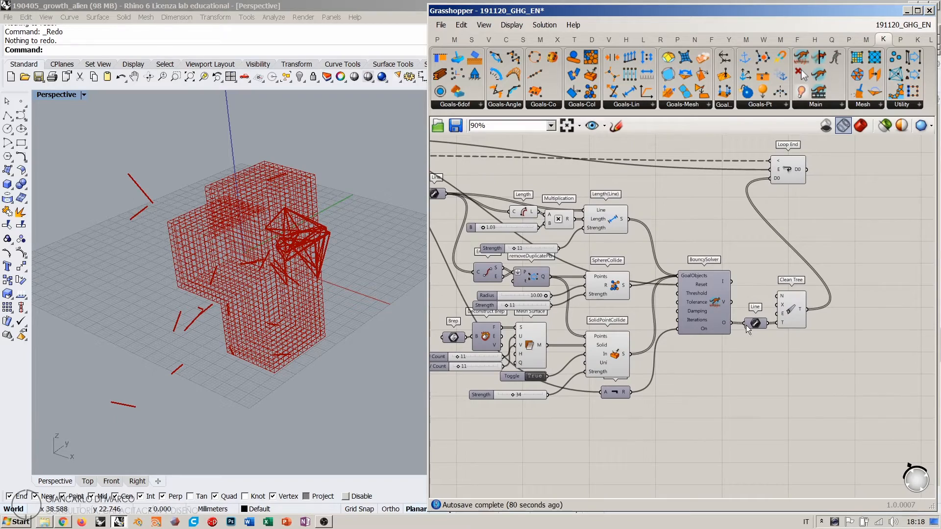
pyautogui.moveTo(789, 318); pyautogui.dragTo(786, 316)
pyautogui.click(815, 293)
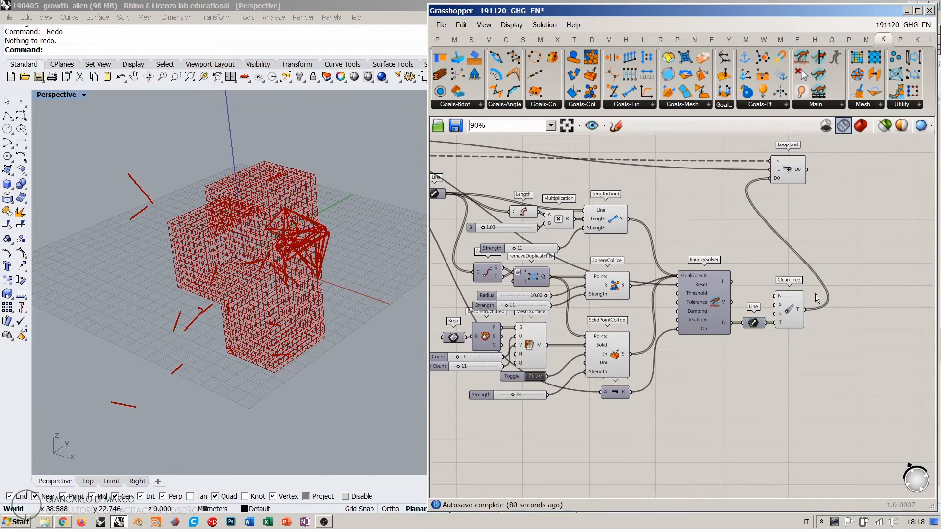
# Step: Add an End Points component and connect its curve input to the D0 output of Loop End
pyautogui.moveTo(330, 285)
pyautogui.mouseDown(button='right')
pyautogui.moveTo(349, 251)
pyautogui.moveTo(324, 256)
pyautogui.moveTo(331, 269)
pyautogui.moveTo(318, 274)
pyautogui.mouseUp(button='right')
pyautogui.scroll(-5, 323, 256)
pyautogui.scroll(2, 316, 275)
pyautogui.moveTo(810, 190); pyautogui.dragTo(665, 226, button='right')
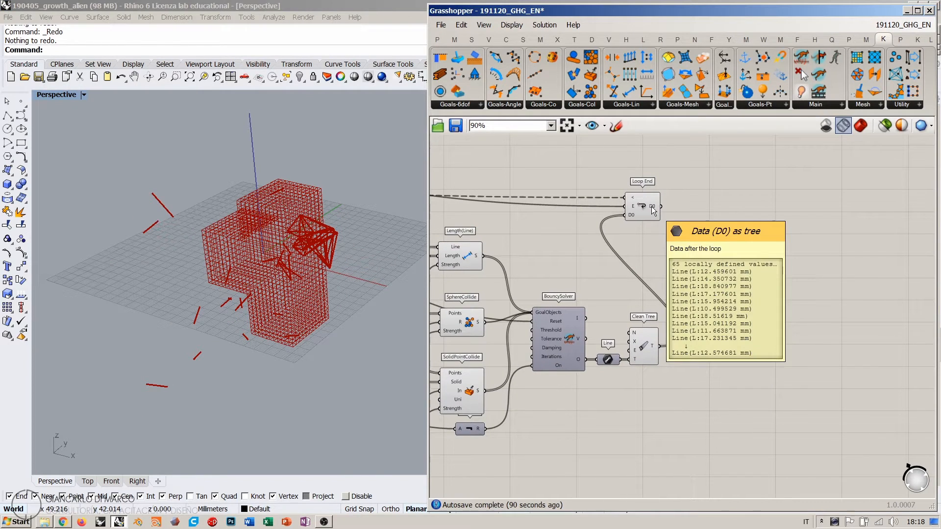
pyautogui.moveTo(654, 206)
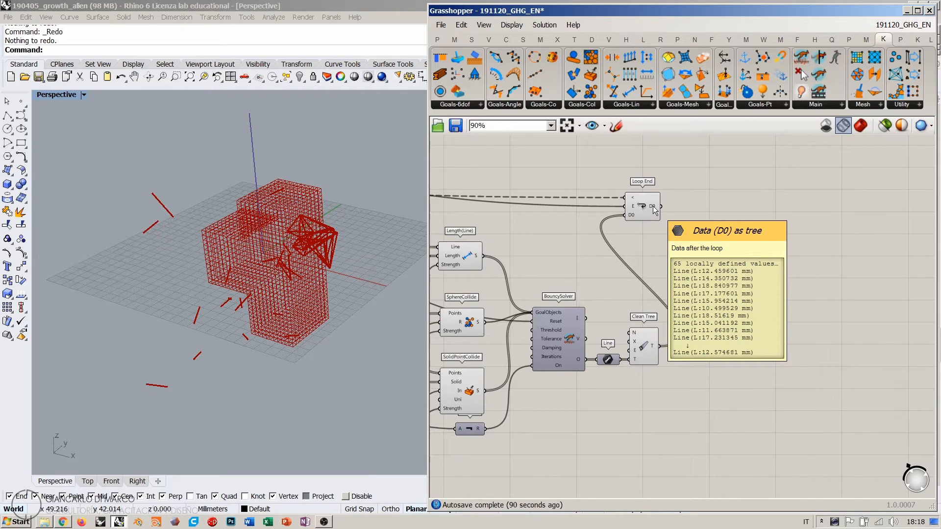
pyautogui.moveTo(622, 304); pyautogui.dragTo(792, 282, button='right')
pyautogui.doubleClick(708, 237)
pyautogui.write('end')
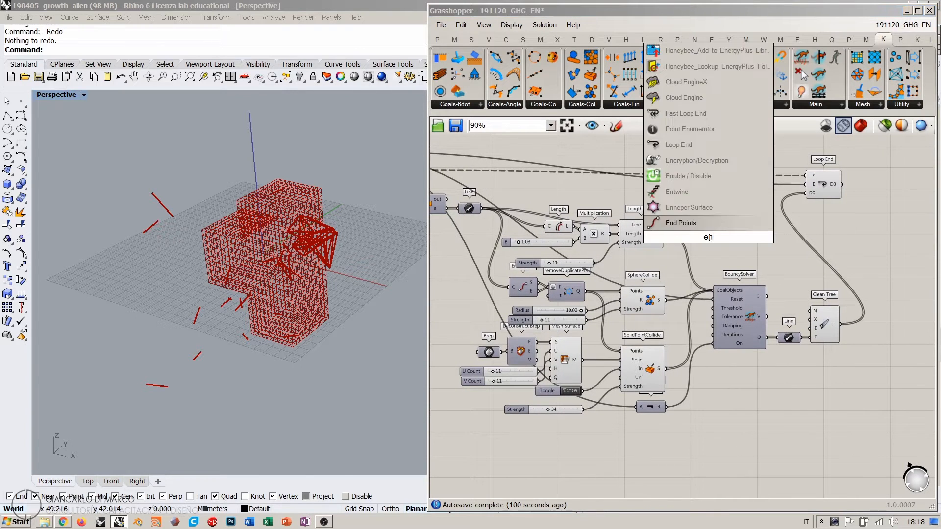
pyautogui.click(683, 223)
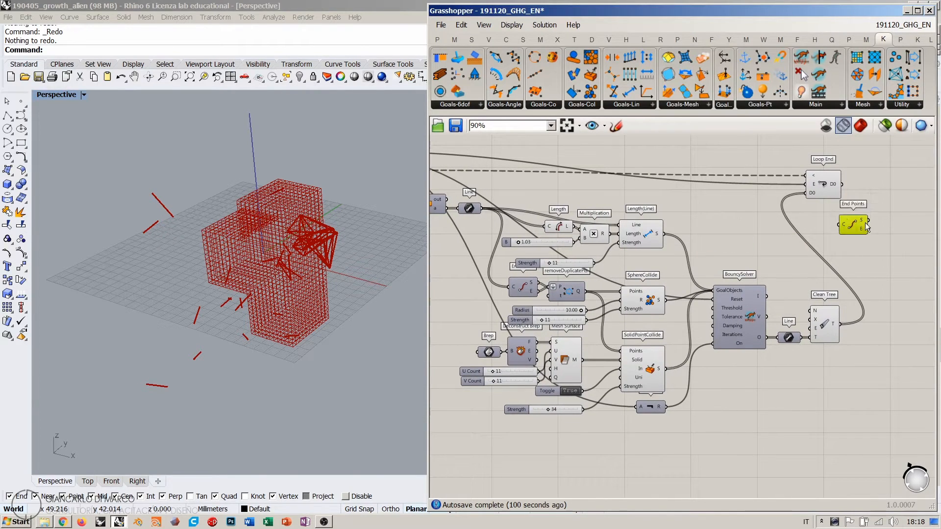
pyautogui.click(861, 229)
# Step: Turn off the previews of the Loop End and Clean Tree components
pyautogui.click(834, 195)
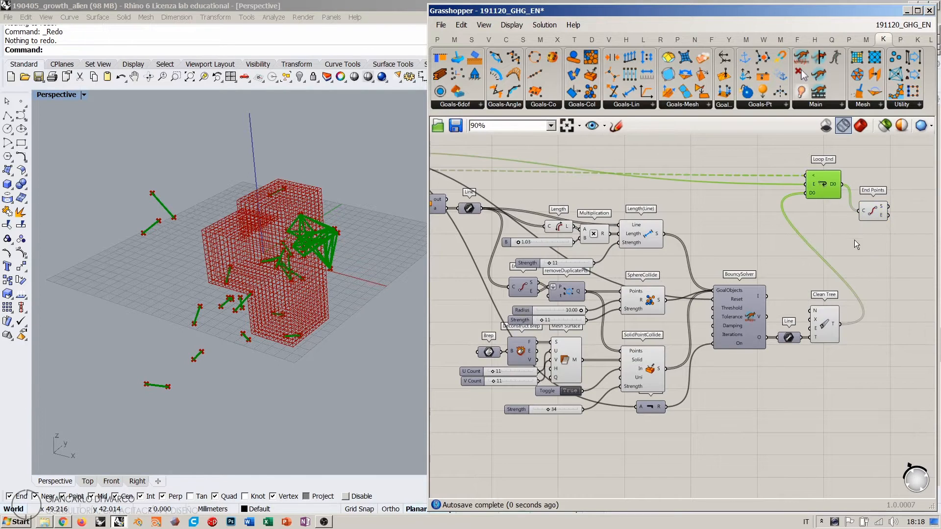
pyautogui.hotkey('ctrl', 'q')
pyautogui.moveTo(867, 255); pyautogui.dragTo(778, 255, button='right')
pyautogui.click(735, 308)
pyautogui.hotkey('ctrl', 'q')
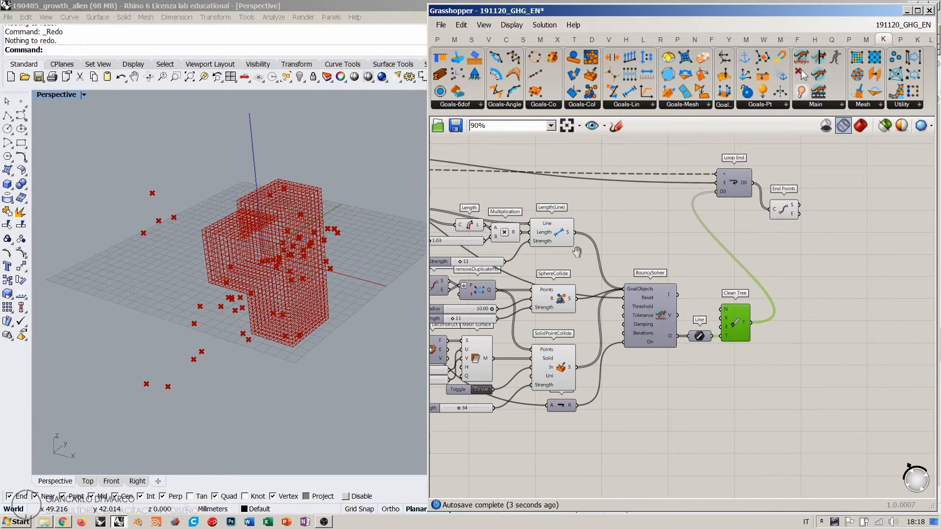
# Step: Set the Repeat slider of the Loop Start to 38
pyautogui.moveTo(577, 252); pyautogui.dragTo(699, 242, button='right')
pyautogui.moveTo(553, 201); pyautogui.dragTo(609, 230, button='right')
pyautogui.scroll(5, 493, 221)
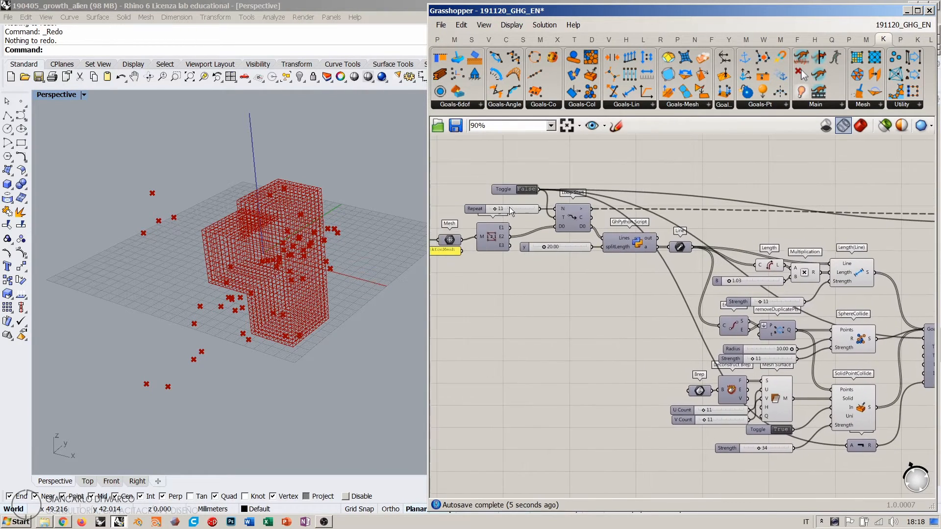
pyautogui.moveTo(488, 212); pyautogui.dragTo(511, 210)
pyautogui.moveTo(316, 289); pyautogui.dragTo(257, 282, button='right')
pyautogui.scroll(-6, 310, 266)
pyautogui.moveTo(584, 251); pyautogui.dragTo(510, 235, button='right')
pyautogui.scroll(-3, 510, 235)
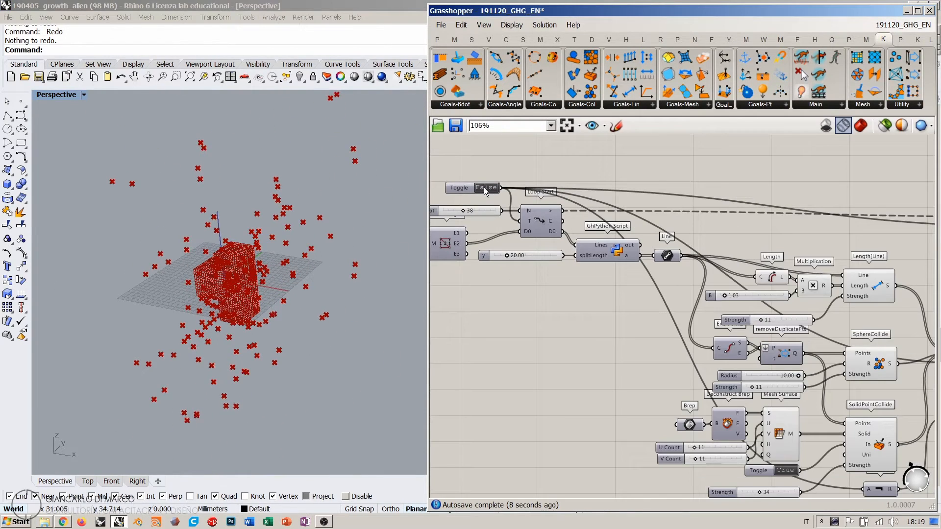
# Step: Restart the 38-repeat loop by switching its toggle to True and back to False, and view the generated points
pyautogui.doubleClick(484, 187)
pyautogui.doubleClick(483, 187)
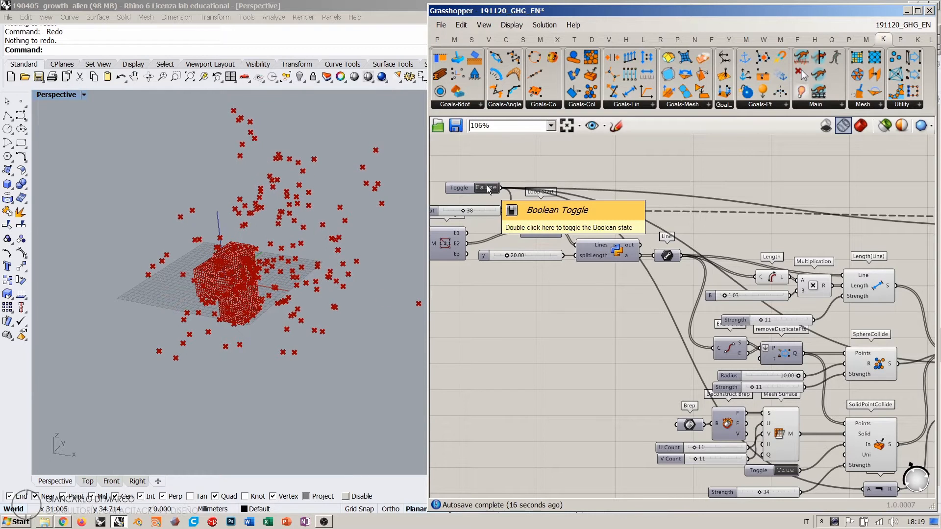
pyautogui.moveTo(278, 252)
pyautogui.mouseDown(button='right')
pyautogui.moveTo(234, 275)
pyautogui.moveTo(264, 254)
pyautogui.mouseUp(button='right')
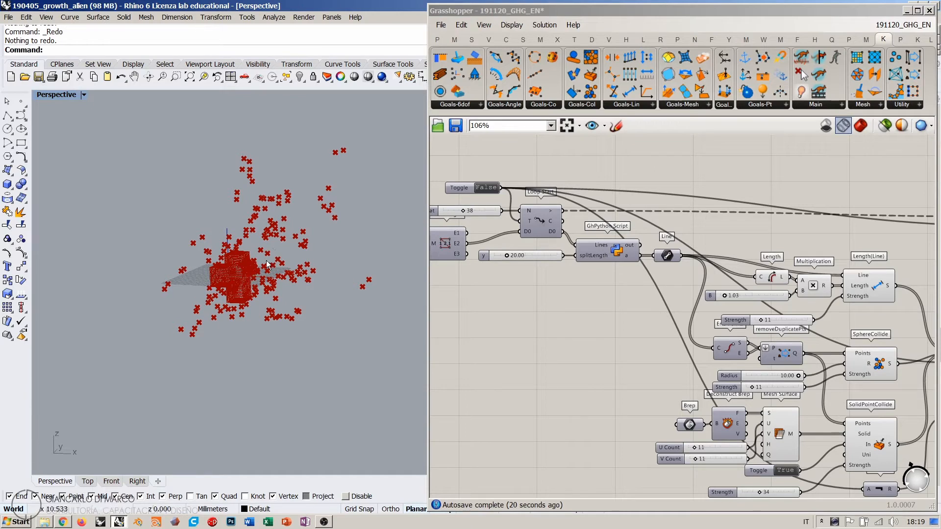
pyautogui.moveTo(310, 233); pyautogui.dragTo(243, 266, button='right')
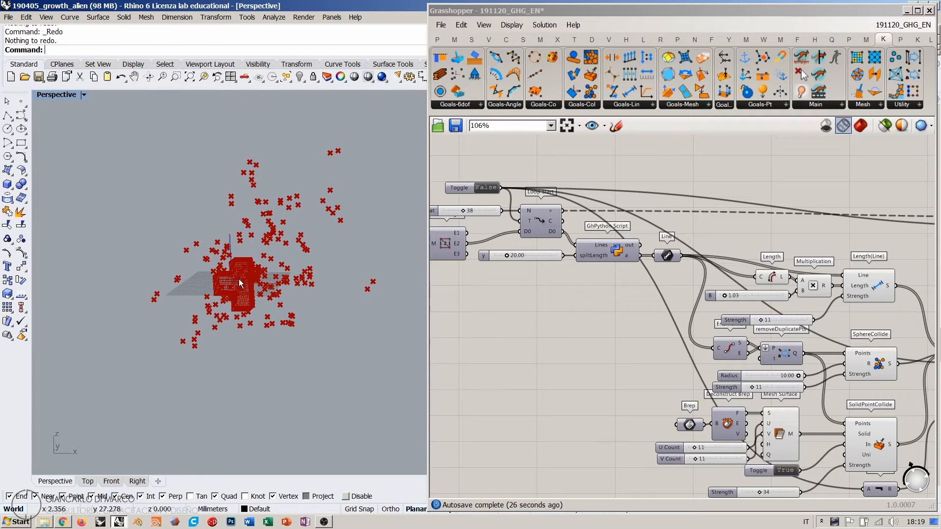
# Step: Move the End Points component next to Loop End so that it lines up with the D0 output
pyautogui.scroll(4, 819, 357)
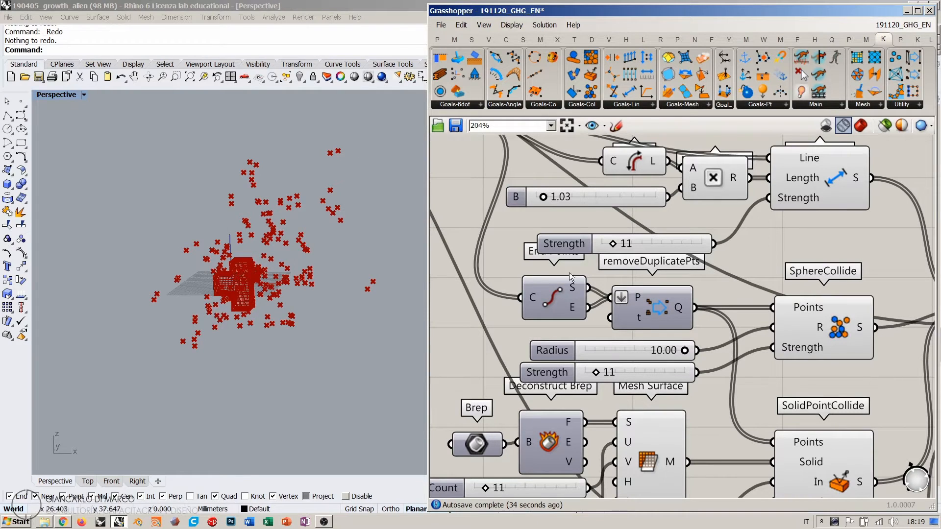
pyautogui.moveTo(583, 269); pyautogui.dragTo(607, 288, button='right')
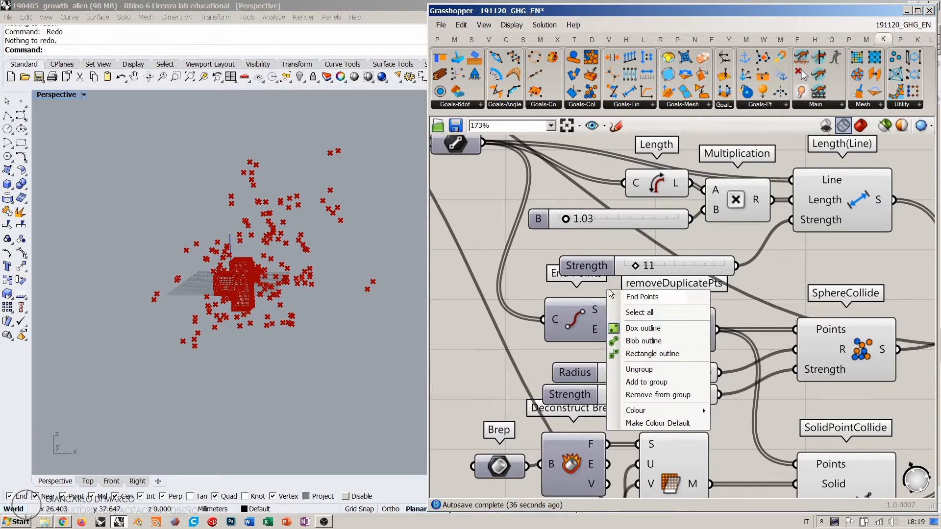
pyautogui.scroll(-5, 609, 289)
pyautogui.scroll(-1, 790, 276)
pyautogui.moveTo(788, 274); pyautogui.dragTo(644, 270, button='right')
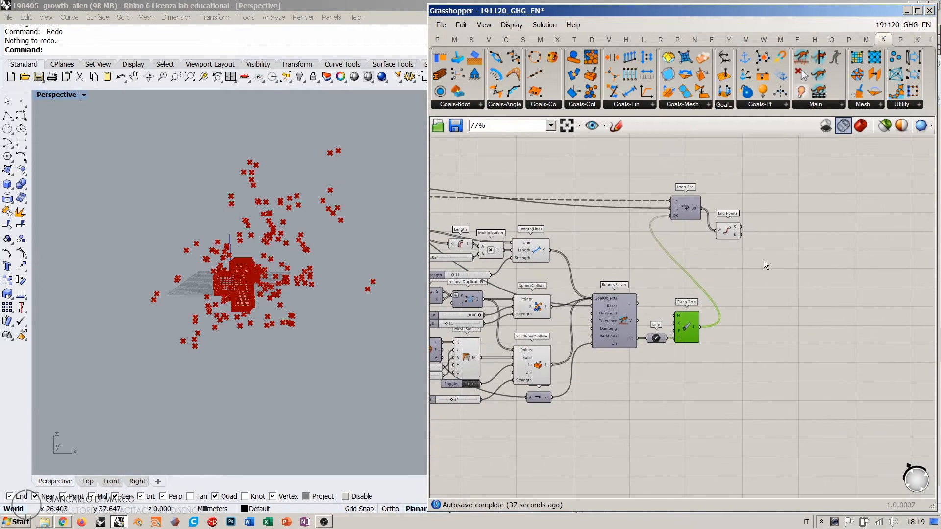
pyautogui.scroll(2, 731, 233)
pyautogui.click(723, 202)
pyautogui.click(734, 194)
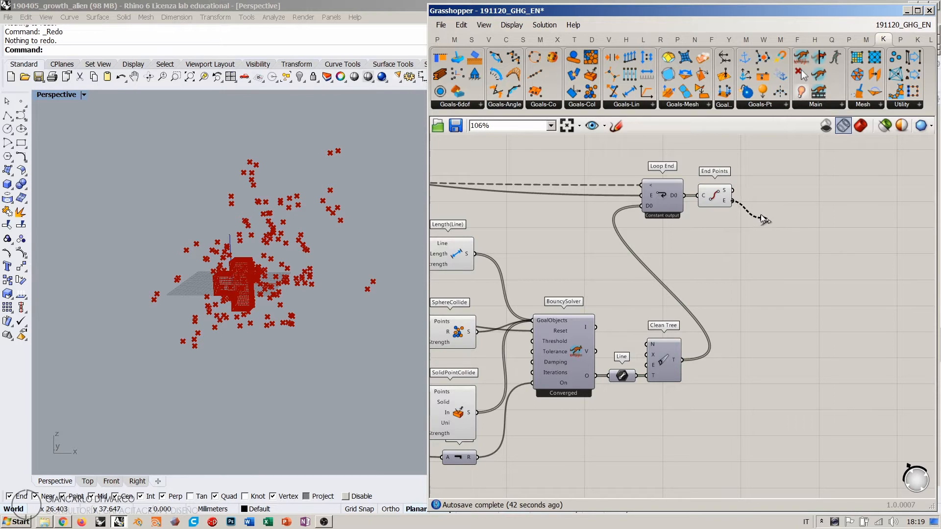
pyautogui.moveTo(761, 216); pyautogui.dragTo(776, 197)
pyautogui.moveTo(357, 265); pyautogui.dragTo(296, 230, button='right')
pyautogui.click(559, 251)
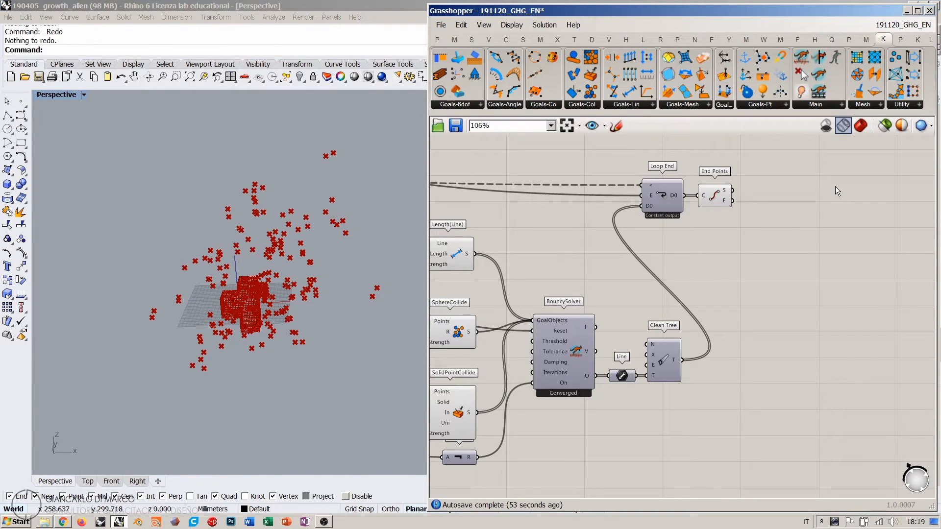
pyautogui.click(817, 41)
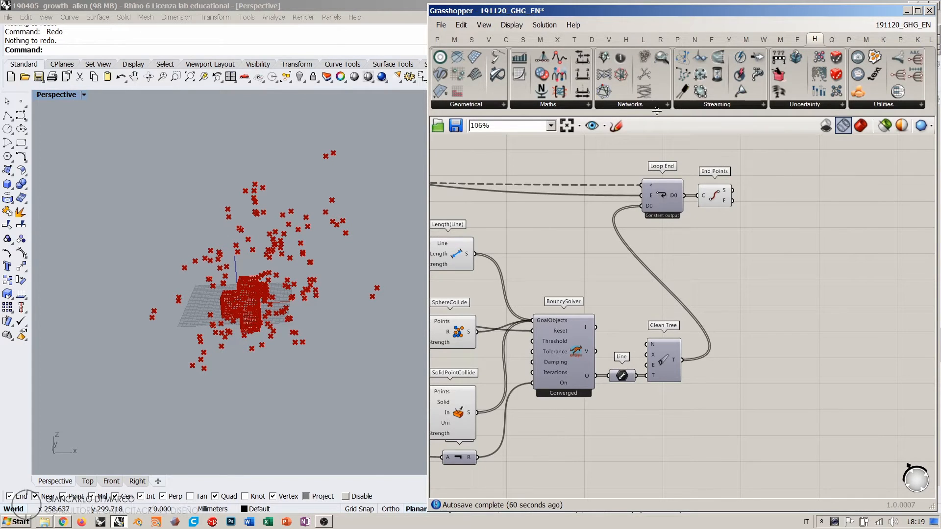
pyautogui.click(629, 106)
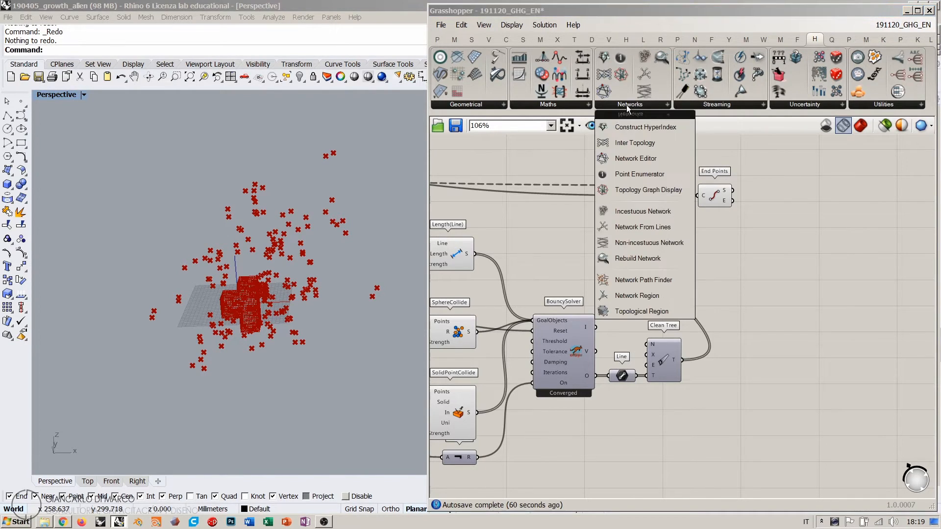
# Step: Add a flattened Point parameter after End Points that collects both the start (S) and end (E) points
pyautogui.scroll(2, 660, 222)
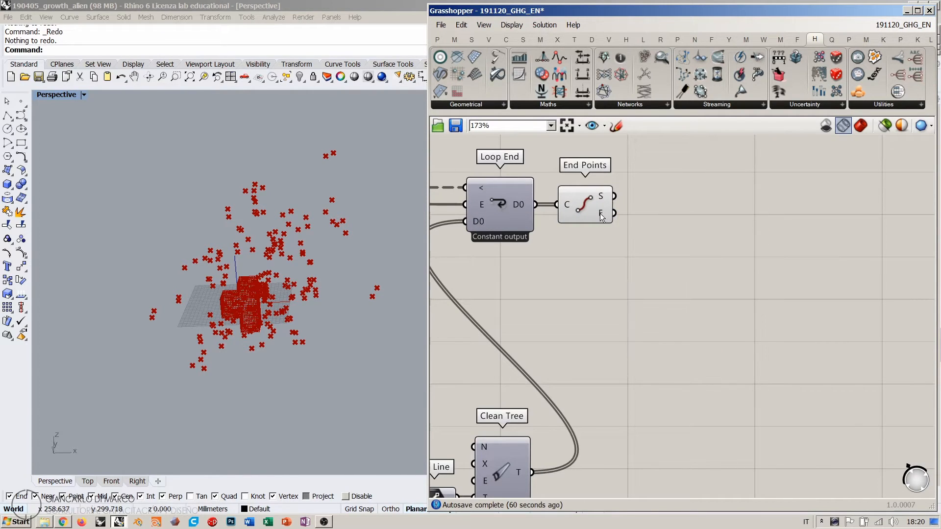
pyautogui.doubleClick(698, 246)
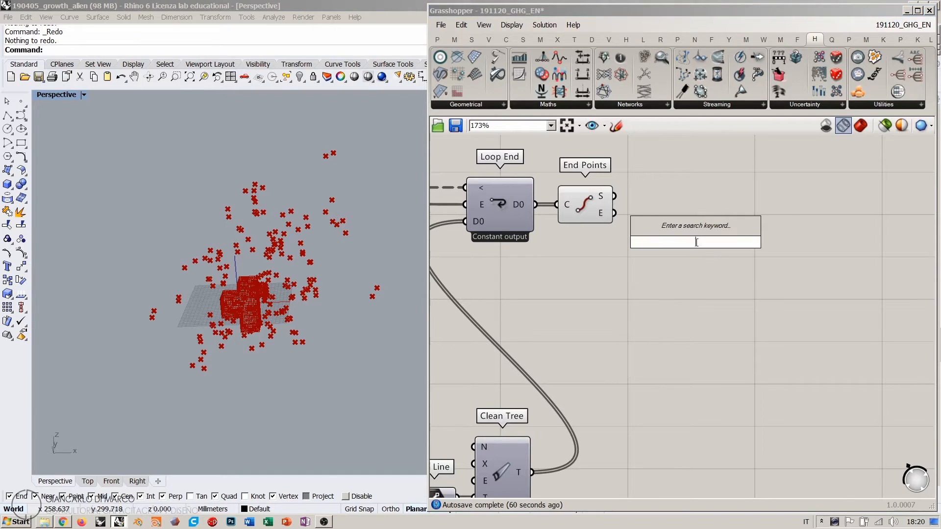
pyautogui.write('point')
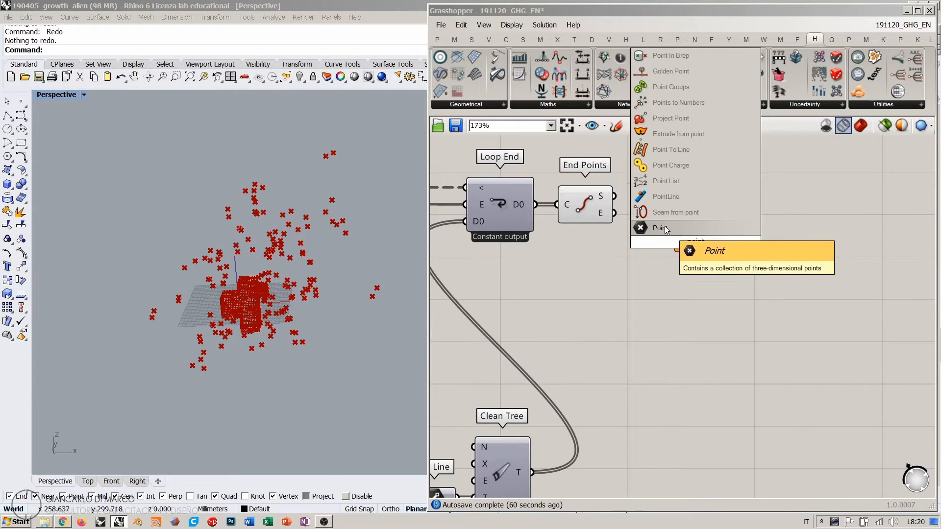
pyautogui.press('Return')
pyautogui.moveTo(615, 196); pyautogui.dragTo(673, 241)
pyautogui.keyDown('shift'); pyautogui.moveTo(615, 213); pyautogui.dragTo(673, 242); pyautogui.keyUp('shift')
pyautogui.rightClick(682, 243)
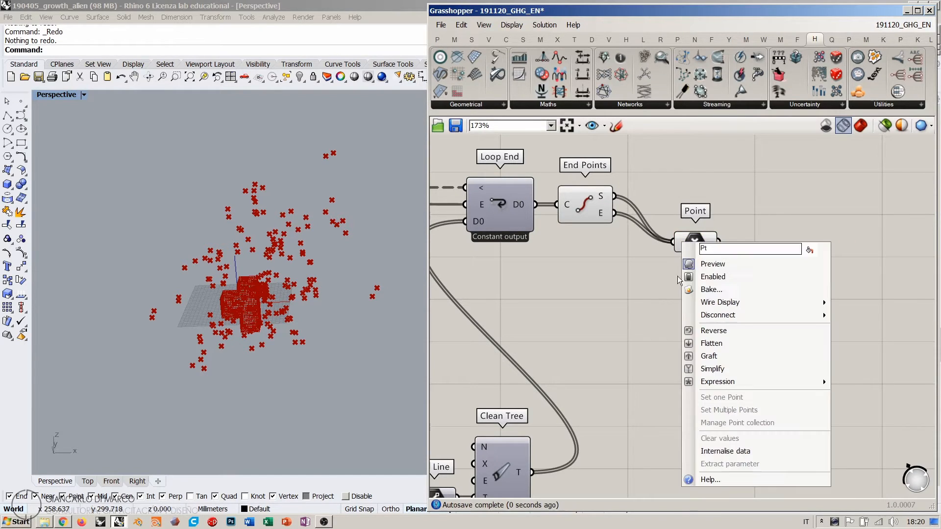
pyautogui.click(711, 343)
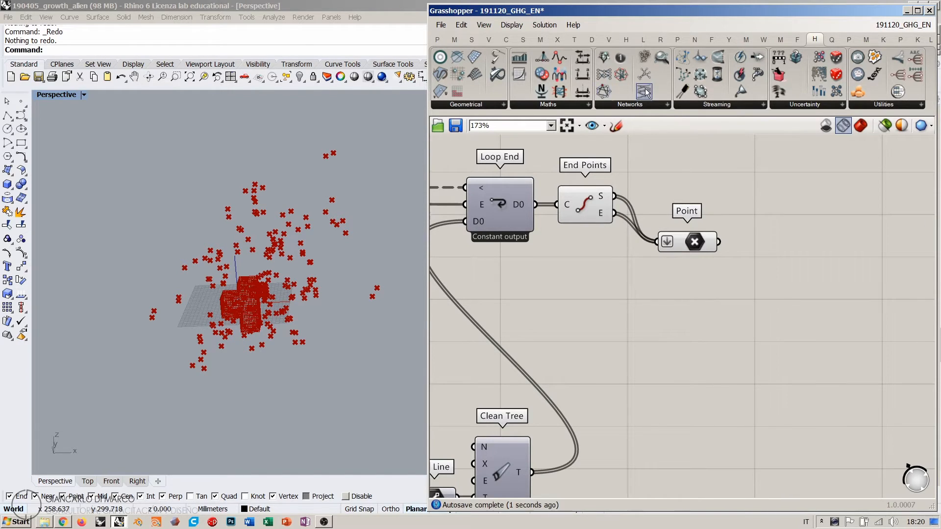
# Step: Place the Non-incestuous Network and Incestuous Network components on the canvas beyond the Point parameter
pyautogui.moveTo(646, 93); pyautogui.dragTo(752, 180)
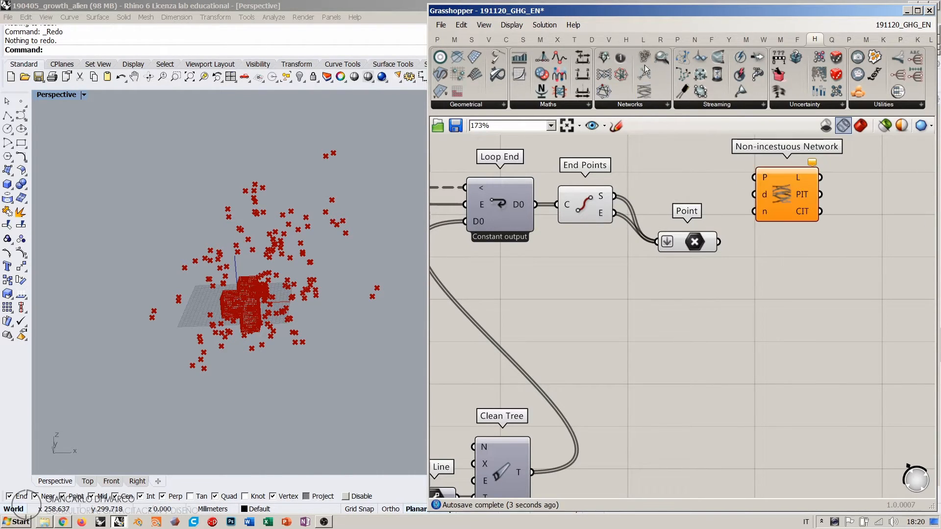
pyautogui.moveTo(646, 70); pyautogui.dragTo(781, 288)
pyautogui.click(706, 308)
pyautogui.moveTo(690, 233); pyautogui.dragTo(682, 289)
pyautogui.moveTo(777, 194); pyautogui.dragTo(777, 198)
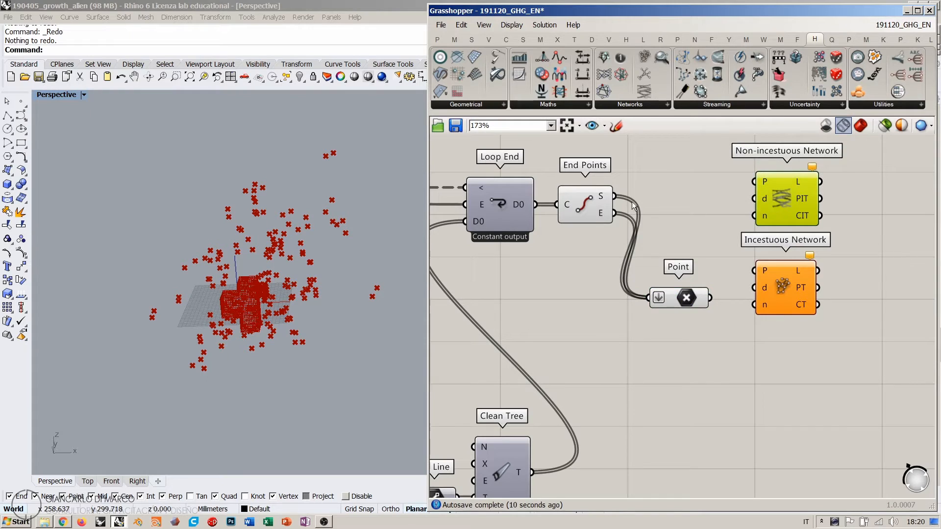
# Step: Examine the distribution of the lines' end points in the Perspective viewport from several angles
pyautogui.click(604, 207)
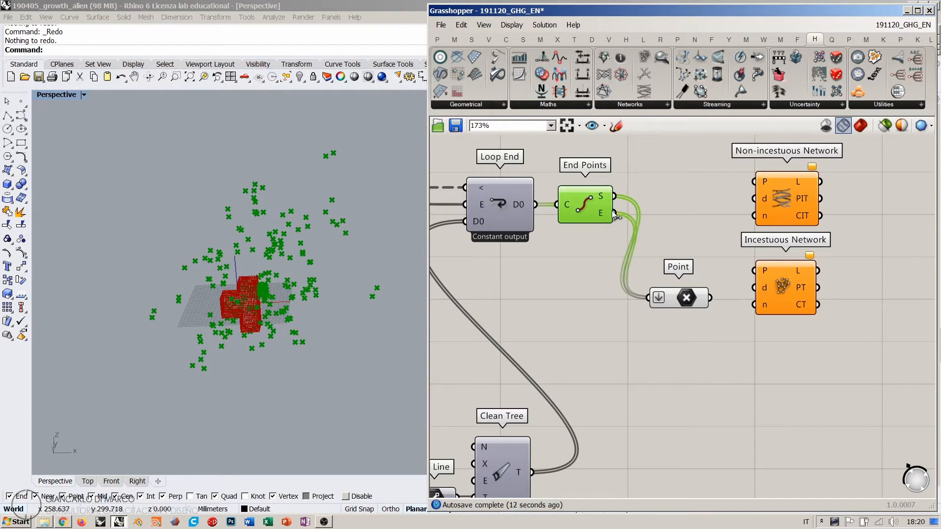
pyautogui.click(704, 190)
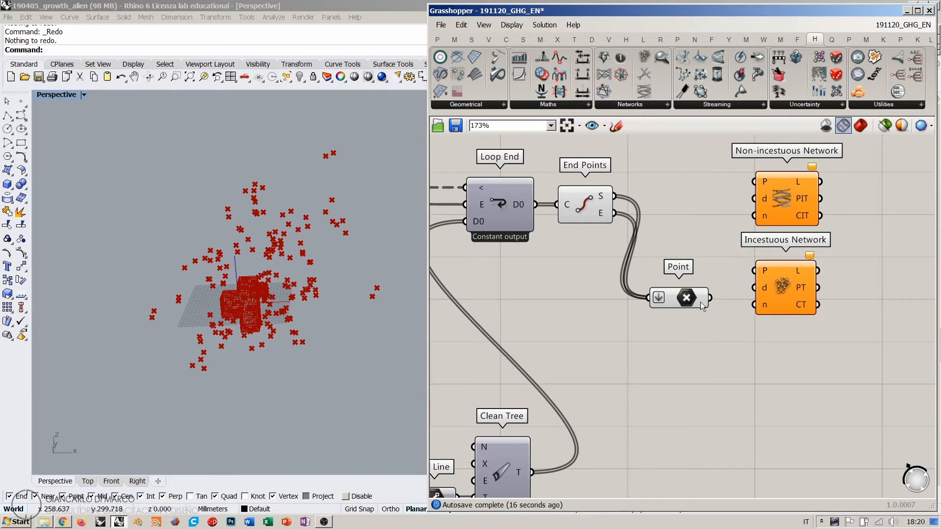
pyautogui.moveTo(701, 304); pyautogui.dragTo(678, 275)
pyautogui.click(643, 230)
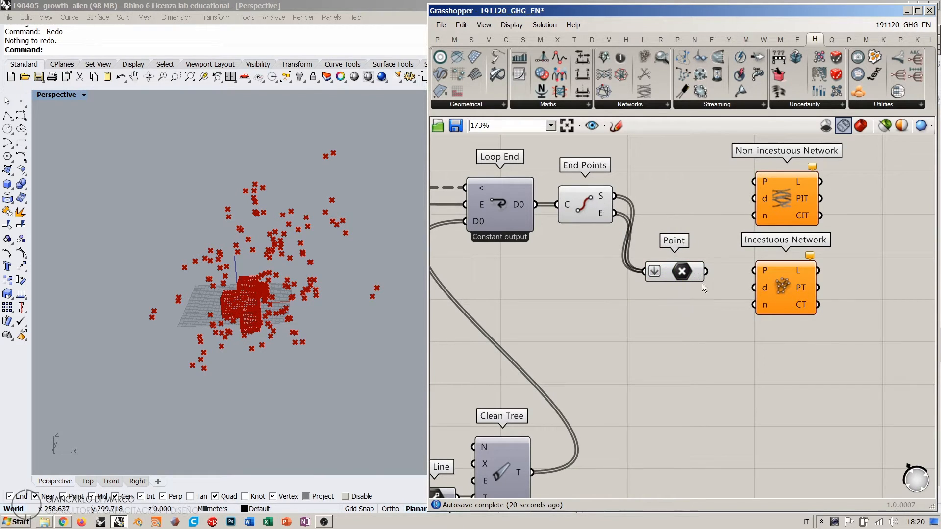
pyautogui.moveTo(275, 216); pyautogui.dragTo(322, 201, button='right')
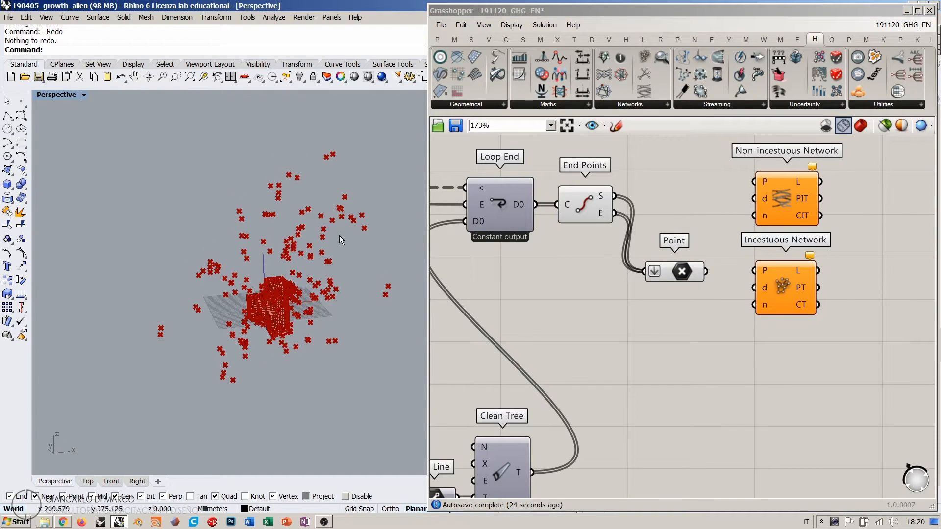
pyautogui.moveTo(275, 275); pyautogui.dragTo(339, 185, button='right')
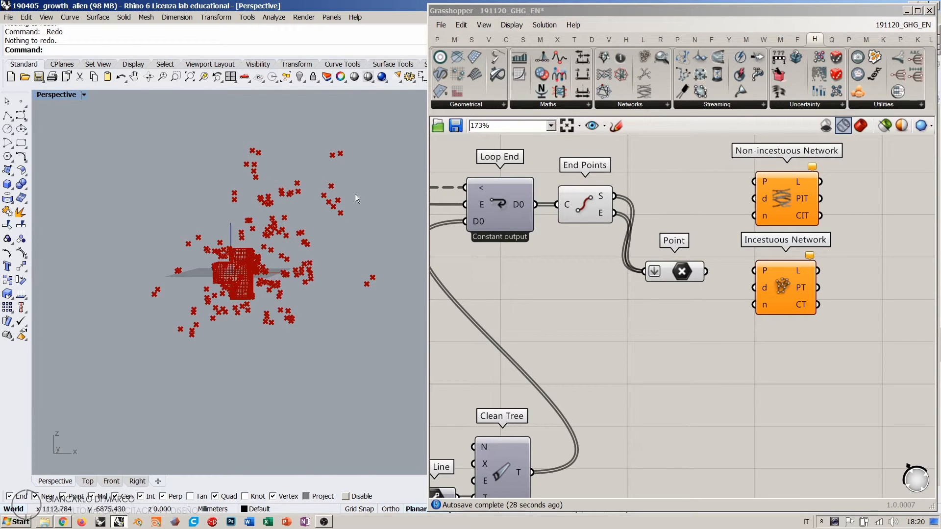
pyautogui.moveTo(350, 190); pyautogui.dragTo(295, 286, button='right')
pyautogui.scroll(3, 341, 230)
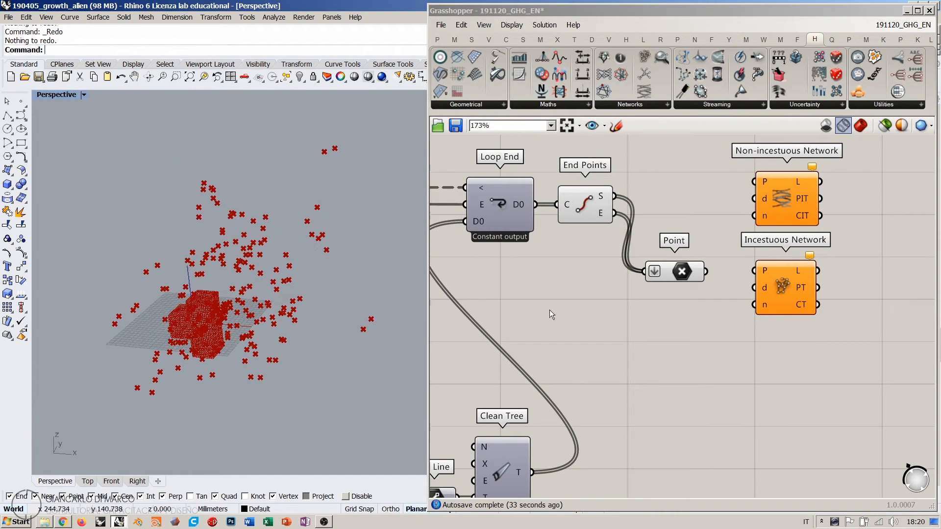
# Step: Line up the Point parameter with End Points and stack the two network components beside it
pyautogui.moveTo(676, 276); pyautogui.dragTo(669, 210)
pyautogui.click(771, 189)
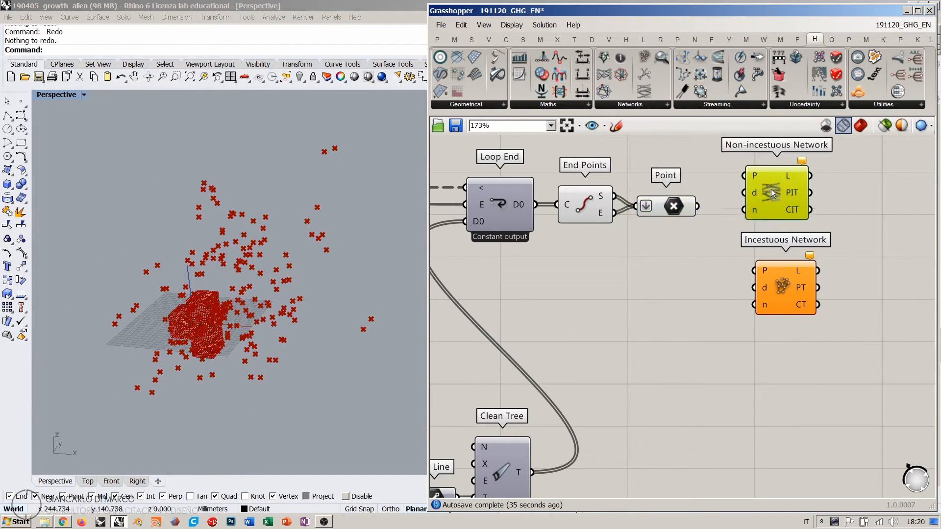
pyautogui.moveTo(793, 282); pyautogui.dragTo(811, 323, button='right')
pyautogui.click(793, 315)
pyautogui.moveTo(793, 314); pyautogui.dragTo(795, 315)
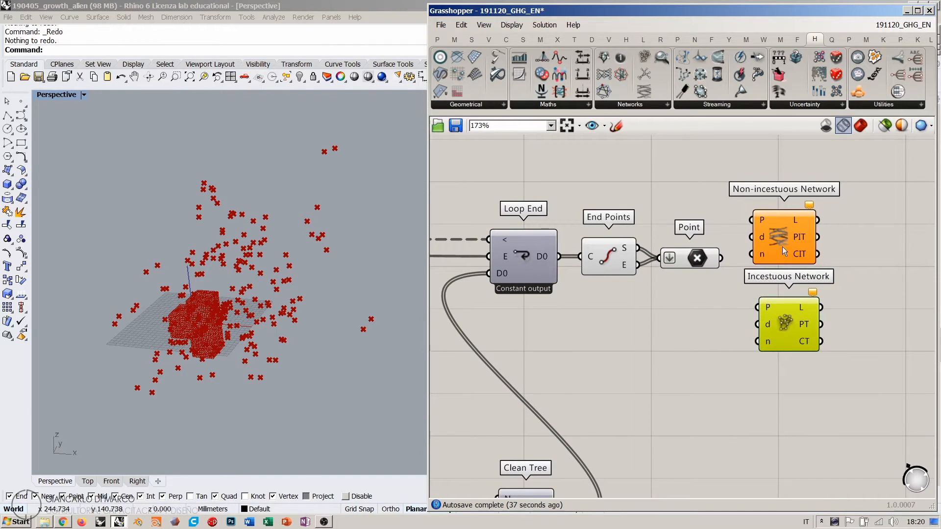
pyautogui.moveTo(782, 243); pyautogui.dragTo(787, 230)
pyautogui.moveTo(785, 321); pyautogui.dragTo(785, 312)
pyautogui.click(733, 298)
pyautogui.moveTo(733, 298); pyautogui.dragTo(653, 281, button='right')
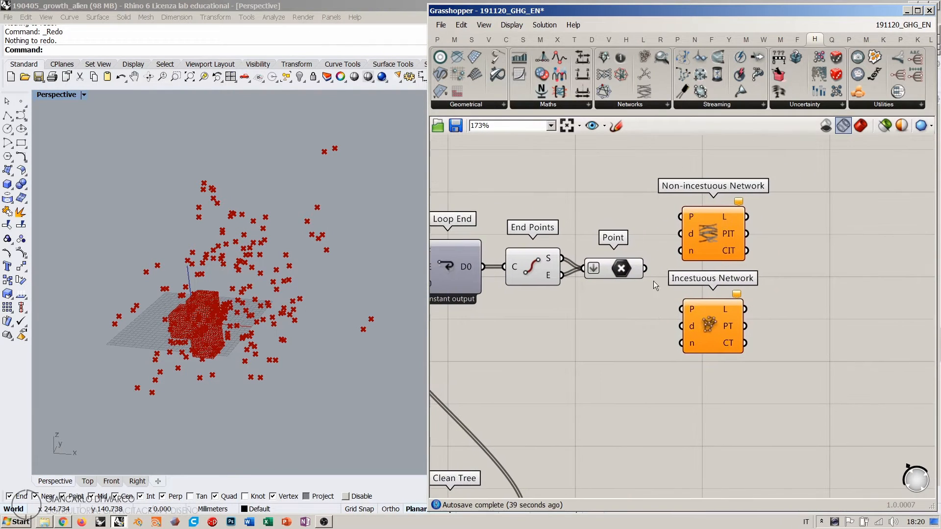
# Step: Add a Construct Cloud component below the network components, and move the two network components aside into one group
pyautogui.click(609, 40)
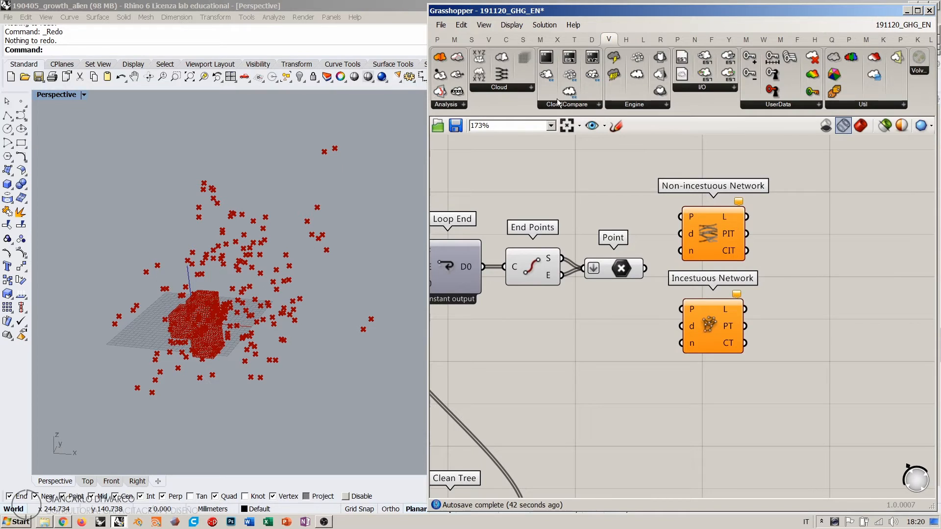
pyautogui.moveTo(709, 429); pyautogui.dragTo(709, 427)
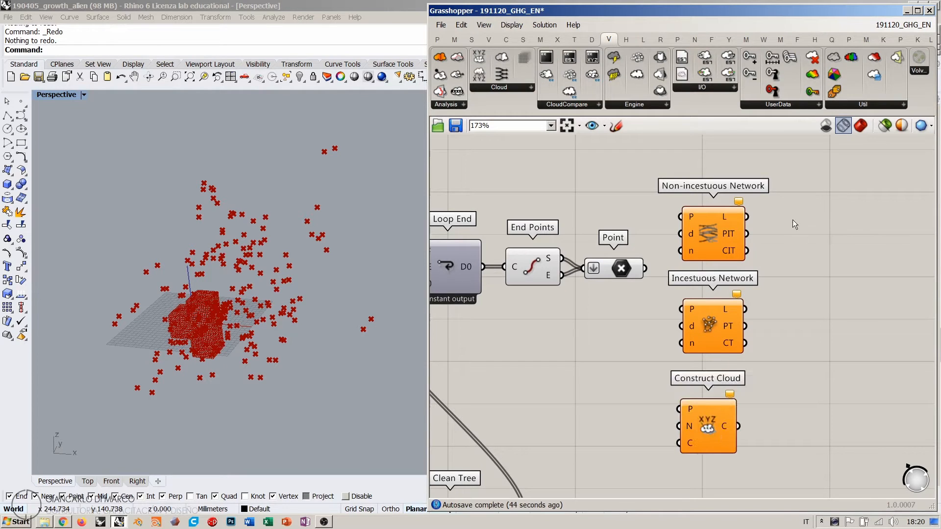
pyautogui.moveTo(794, 224); pyautogui.dragTo(687, 343)
pyautogui.moveTo(713, 246); pyautogui.dragTo(789, 211)
pyautogui.hotkey('ctrl', 'g')
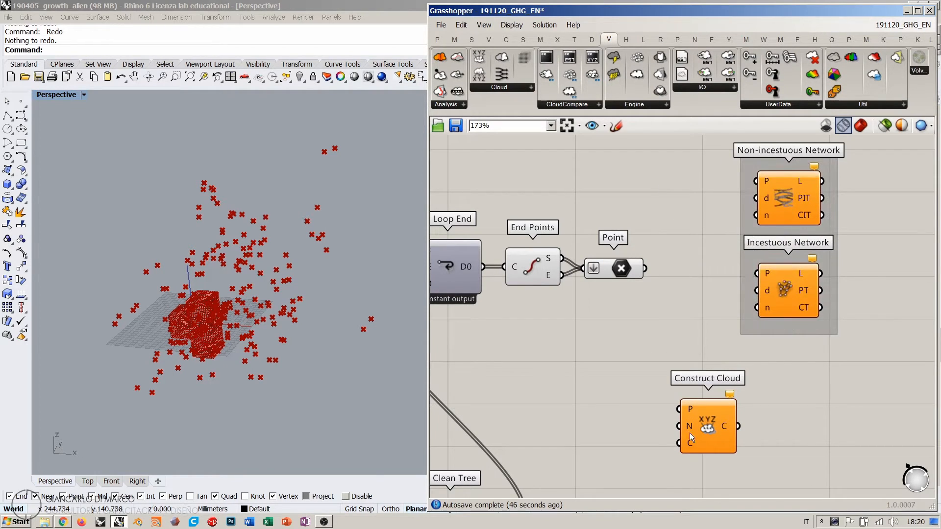
# Step: Move Construct Cloud under the network group and enclose it in its own group
pyautogui.moveTo(690, 433); pyautogui.dragTo(772, 413)
pyautogui.hotkey('ctrl', 'g')
pyautogui.click(779, 410)
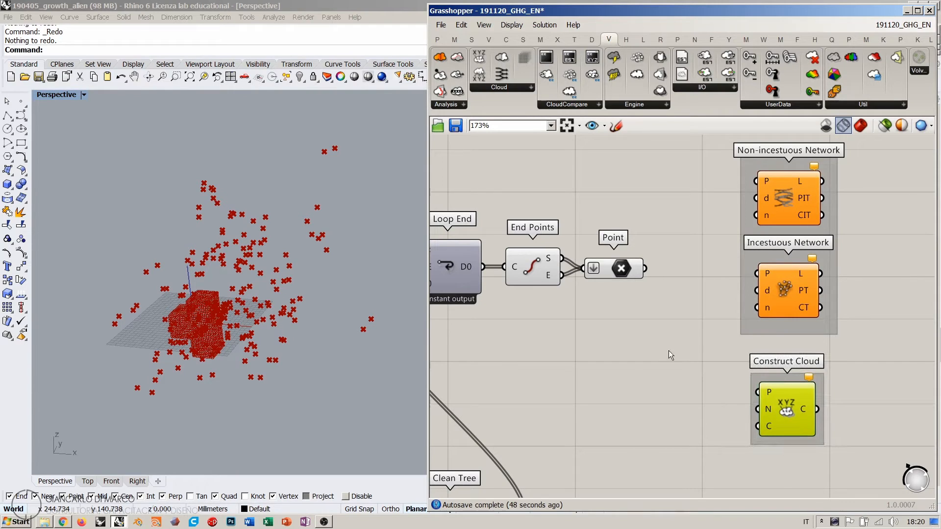
# Step: Turn off the previews of End Points and Point, and connect Point to the P input of Construct Cloud
pyautogui.moveTo(664, 349); pyautogui.dragTo(550, 256)
pyautogui.click(650, 267)
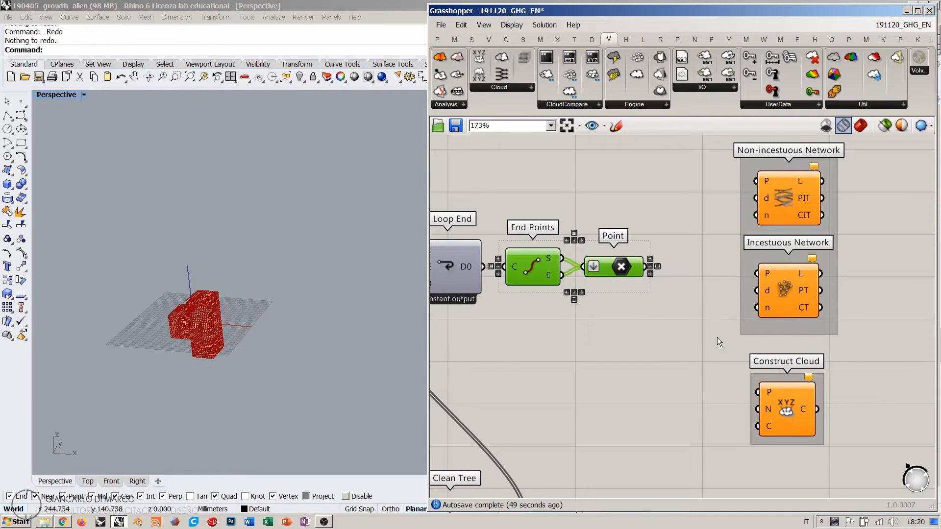
pyautogui.click(676, 304)
pyautogui.moveTo(645, 267); pyautogui.dragTo(757, 392)
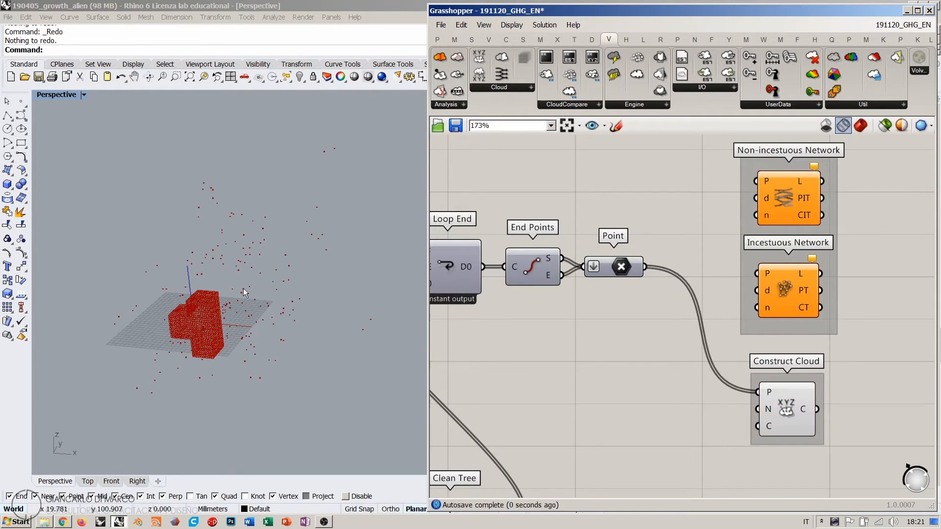
pyautogui.moveTo(244, 292); pyautogui.dragTo(260, 330, button='right')
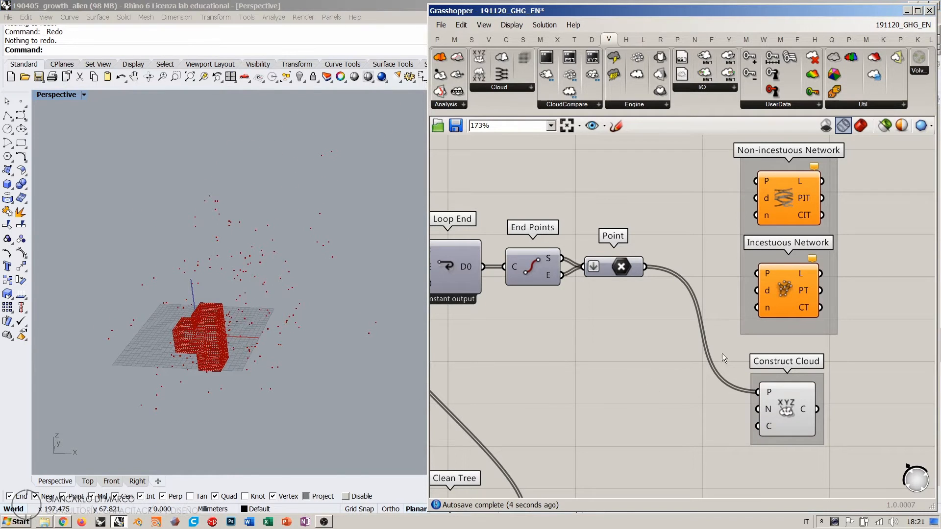
# Step: Group the entire growth definition and align it under the disabled definition above
pyautogui.scroll(-8, 722, 354)
pyautogui.moveTo(759, 300); pyautogui.dragTo(791, 294, button='right')
pyautogui.moveTo(907, 239); pyautogui.dragTo(447, 411)
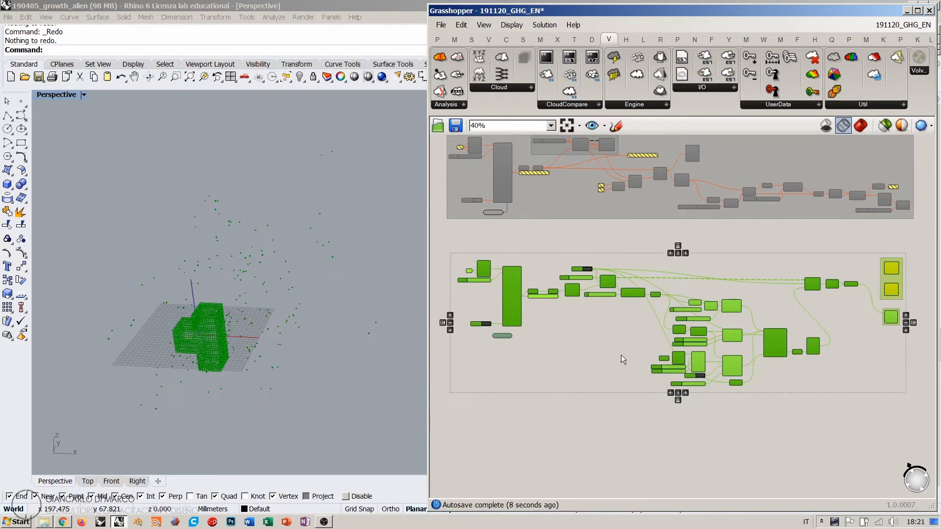
pyautogui.moveTo(513, 291); pyautogui.dragTo(466, 272)
pyautogui.hotkey('ctrl', 'g')
pyautogui.click(546, 439)
# Step: Disable all components of the grouped growth definition and move the group slightly closer to the one above
pyautogui.moveTo(879, 231); pyautogui.dragTo(447, 376)
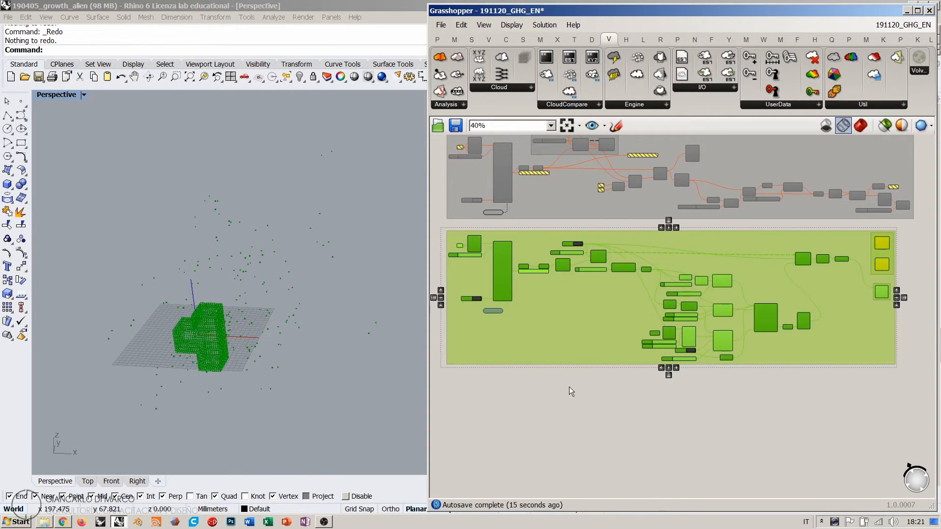
pyautogui.hotkey('ctrl', 'e')
pyautogui.click(516, 378)
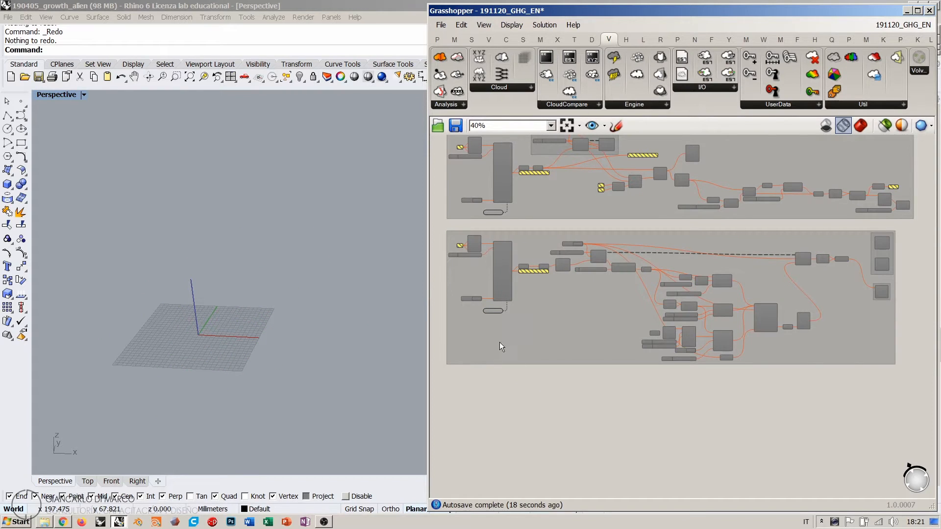
pyautogui.moveTo(499, 343); pyautogui.dragTo(499, 337)
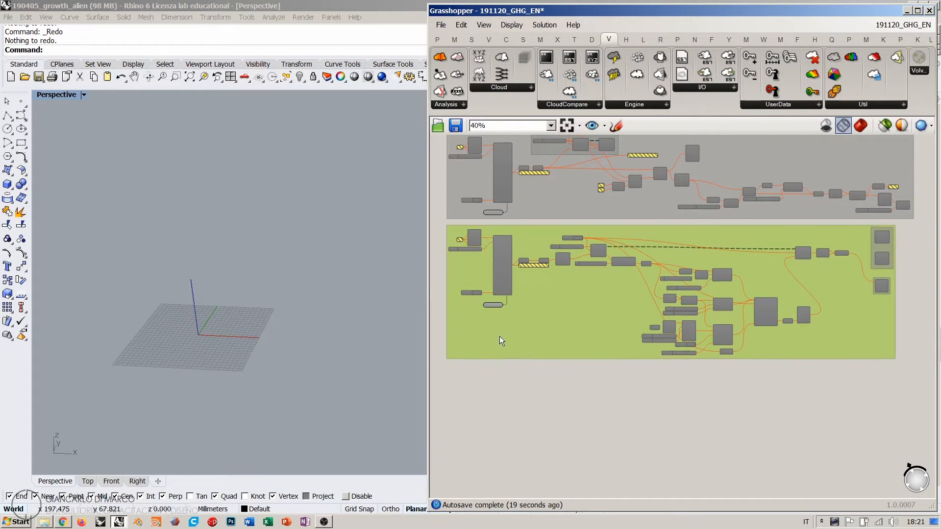
pyautogui.click(506, 387)
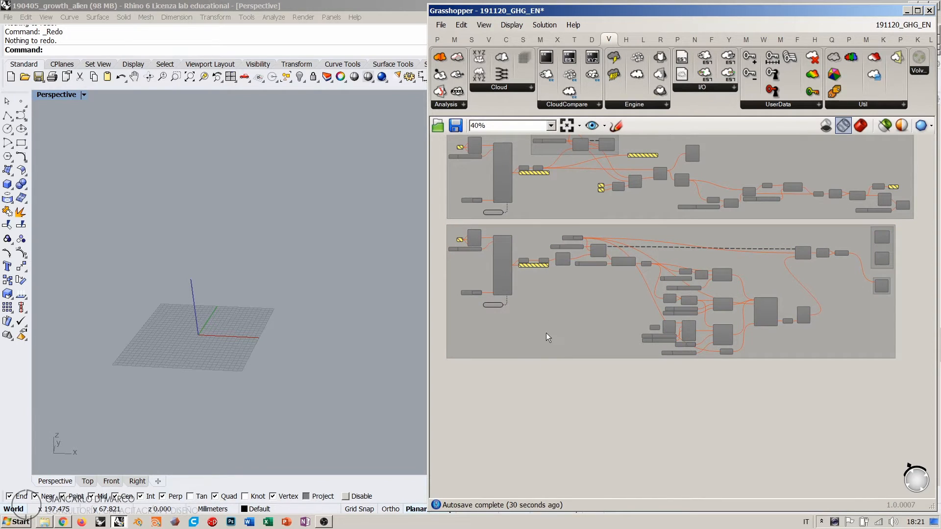
# Step: Examine the disabled growth definition, especially its Brep, Deconstruct Brep and Mesh Surface components feeding SolidPointCollide
pyautogui.scroll(-5, 567, 310)
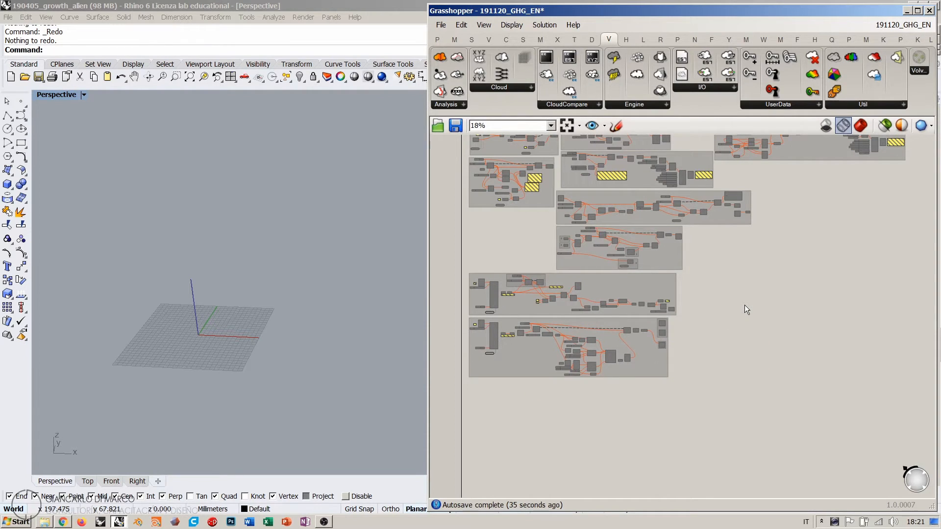
pyautogui.scroll(3, 517, 297)
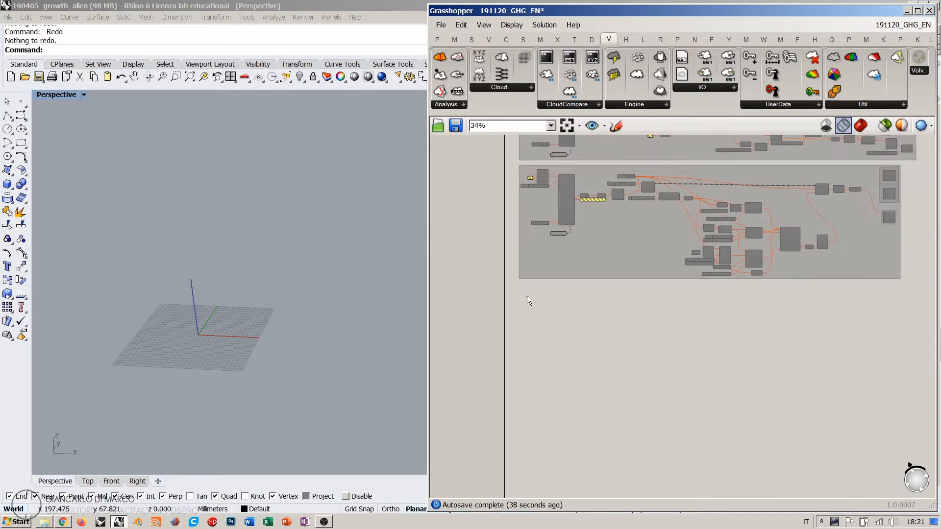
pyautogui.scroll(4, 544, 314)
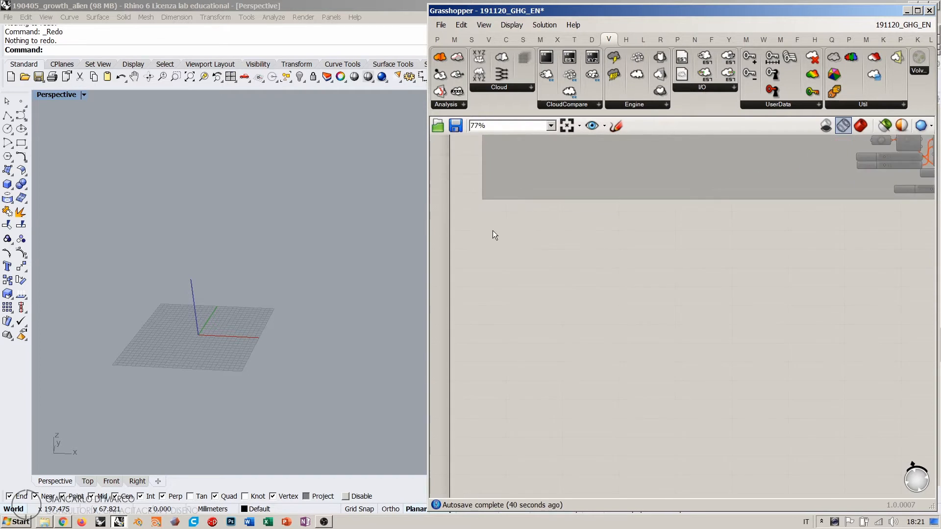
pyautogui.moveTo(531, 236); pyautogui.dragTo(550, 211, button='right')
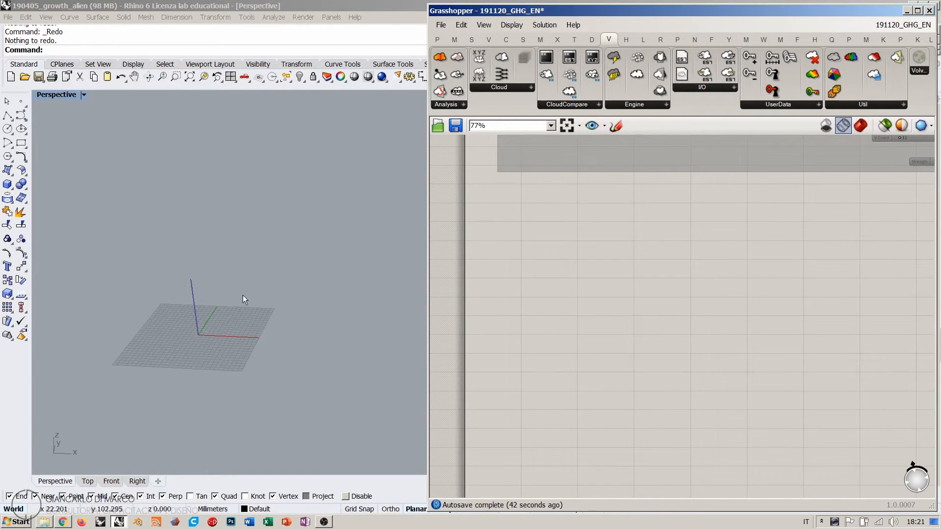
pyautogui.moveTo(243, 295); pyautogui.dragTo(225, 337, button='right')
pyautogui.moveTo(564, 219); pyautogui.dragTo(559, 303, button='right')
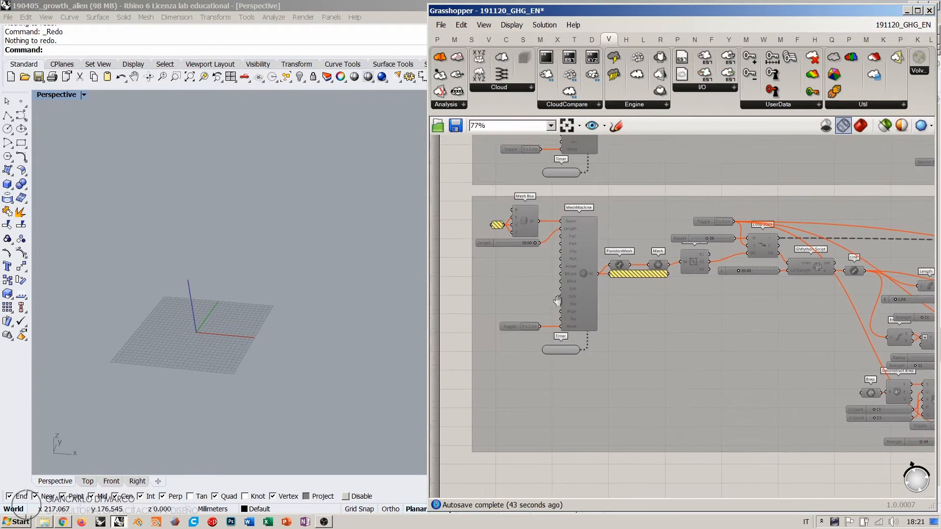
pyautogui.moveTo(731, 333); pyautogui.dragTo(580, 238, button='right')
pyautogui.scroll(4, 775, 318)
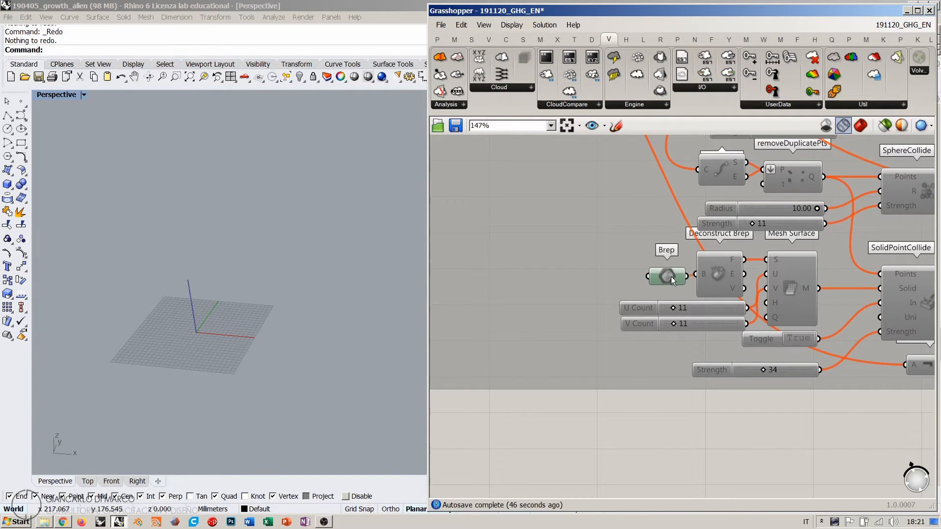
pyautogui.moveTo(720, 274); pyautogui.dragTo(655, 265, button='right')
pyautogui.scroll(-1, 604, 261)
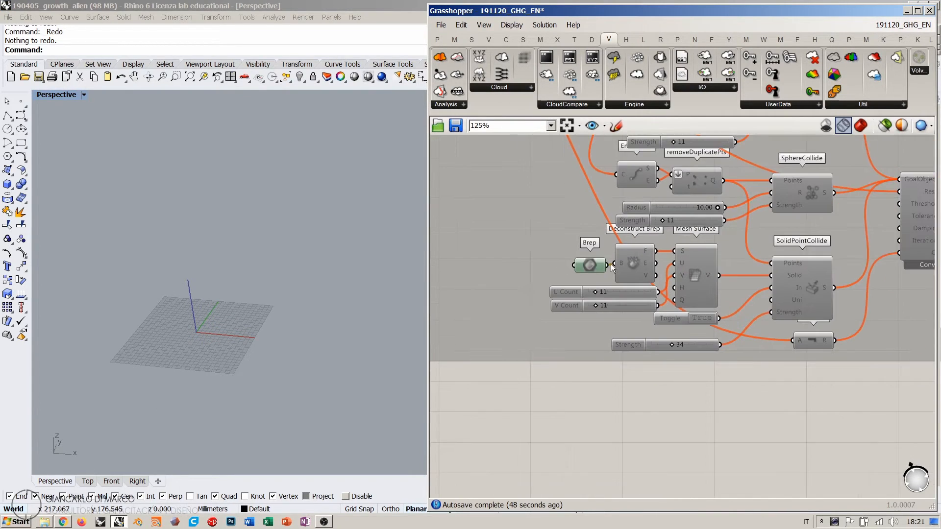
# Step: Duplicate the Brep, Deconstruct Brep, Mesh Surface and U and V Count sliders below the archived group and enable the copies
pyautogui.keyDown('shift'); pyautogui.click(630, 267); pyautogui.keyUp('shift')
pyautogui.keyDown('shift'); pyautogui.click(694, 270); pyautogui.keyUp('shift')
pyautogui.keyDown('shift'); pyautogui.click(611, 294); pyautogui.keyUp('shift')
pyautogui.keyDown('shift'); pyautogui.click(628, 306); pyautogui.keyUp('shift')
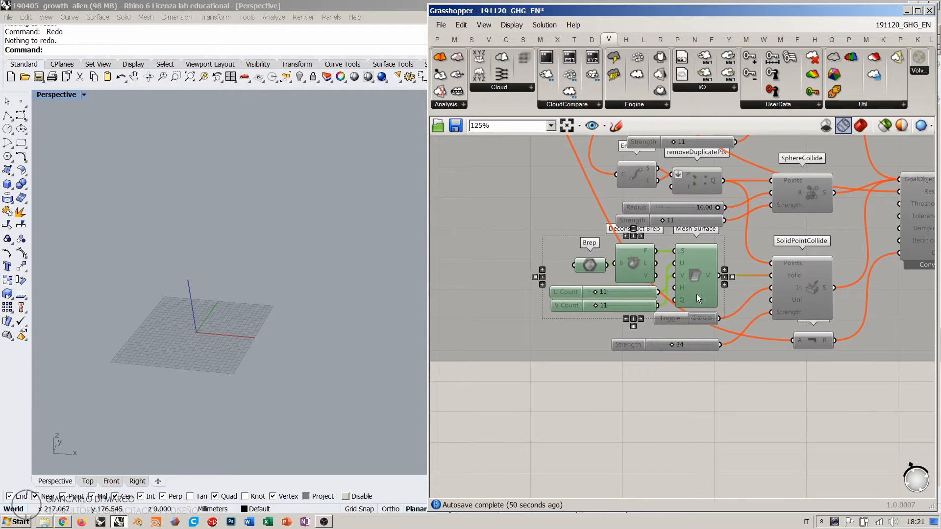
pyautogui.scroll(-4, 770, 248)
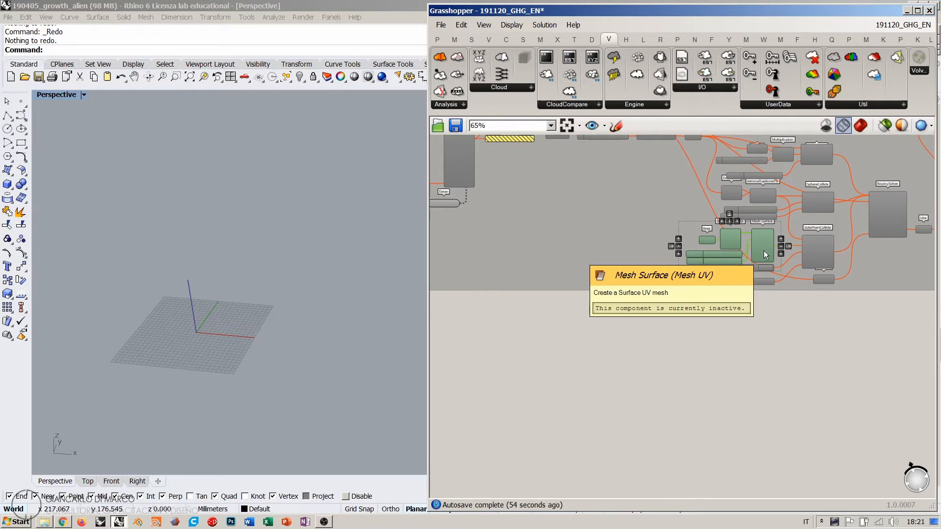
pyautogui.keyDown('alt'); pyautogui.moveTo(765, 251); pyautogui.dragTo(547, 407); pyautogui.keyUp('alt')
pyautogui.moveTo(571, 403); pyautogui.dragTo(700, 338, button='right')
pyautogui.hotkey('ctrl', 'e')
pyautogui.click(722, 371)
pyautogui.moveTo(201, 331); pyautogui.dragTo(248, 291, button='right')
pyautogui.scroll(7, 204, 321)
pyautogui.scroll(3, 223, 301)
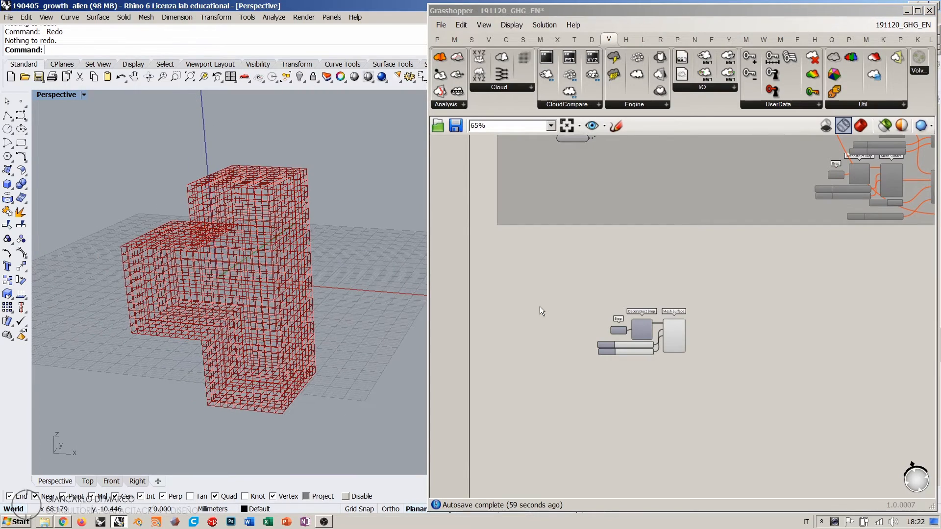
# Step: Duplicate the Mesh Box, MeshMachine, Timer, PlanktonMesh and Mesh section below the archived group, moving the copied Brep components aside
pyautogui.moveTo(598, 241); pyautogui.dragTo(601, 315, button='right')
pyautogui.scroll(-2, 602, 316)
pyautogui.scroll(4, 555, 257)
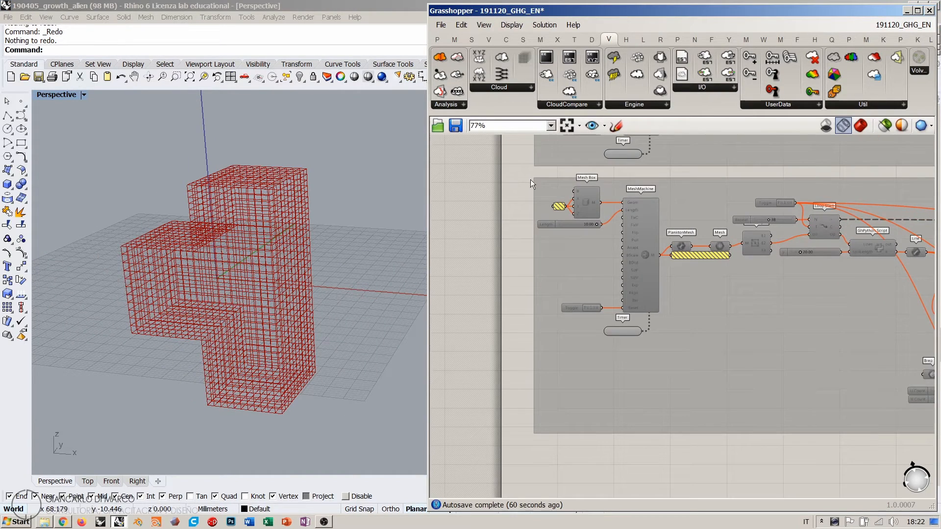
pyautogui.moveTo(507, 174); pyautogui.dragTo(735, 370)
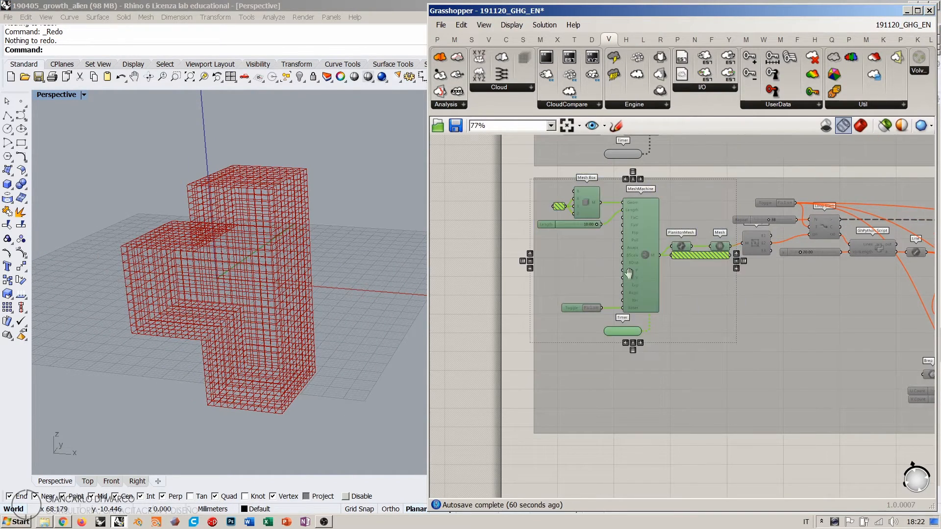
pyautogui.scroll(-4, 572, 233)
pyautogui.scroll(-2, 572, 233)
pyautogui.keyDown('alt'); pyautogui.moveTo(572, 222); pyautogui.dragTo(561, 340); pyautogui.keyUp('alt')
pyautogui.moveTo(638, 395); pyautogui.dragTo(694, 397)
pyautogui.moveTo(605, 383); pyautogui.dragTo(499, 309)
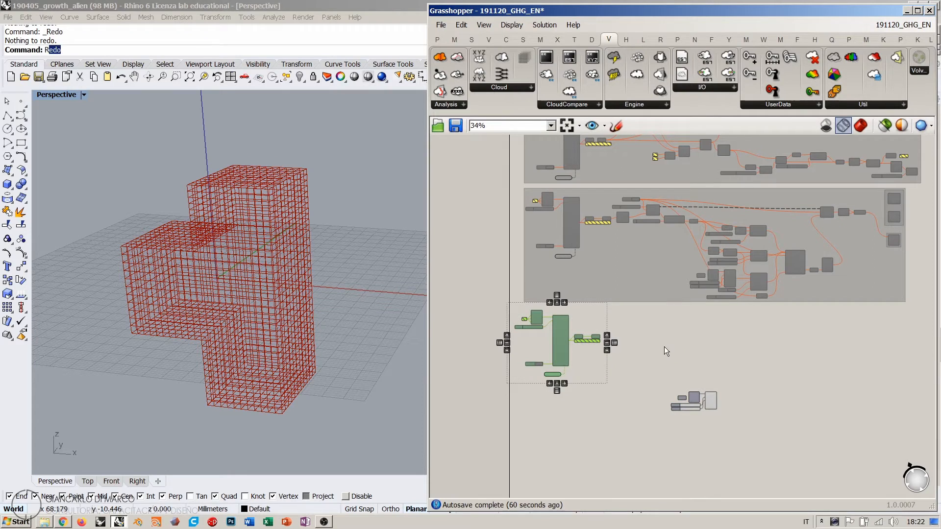
# Step: Enable all components of the duplicated MeshMachine section
pyautogui.click(639, 347)
pyautogui.click(332, 283)
pyautogui.click(644, 351)
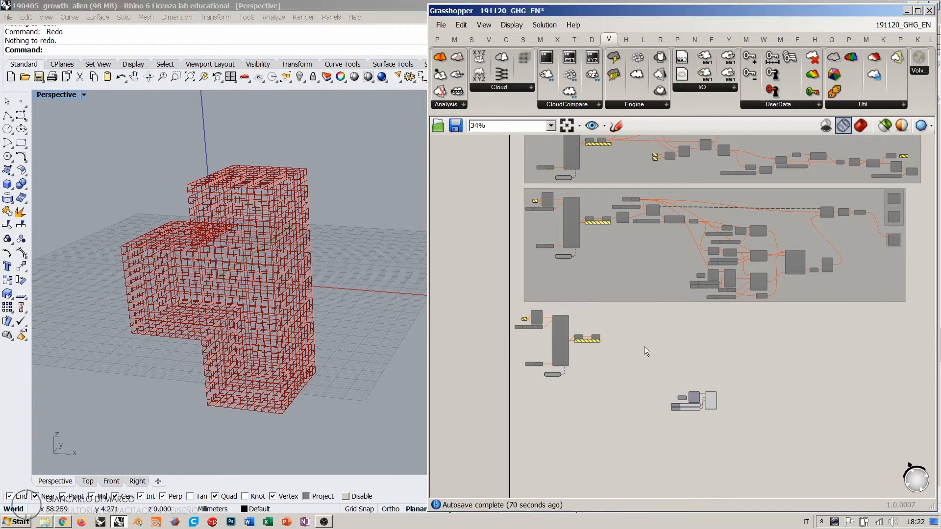
pyautogui.moveTo(616, 386); pyautogui.dragTo(478, 305)
pyautogui.hotkey('ctrl', 'e')
pyautogui.click(626, 369)
# Step: Turn on the preview of the duplicated PlanktonMesh parameter
pyautogui.scroll(5, 572, 346)
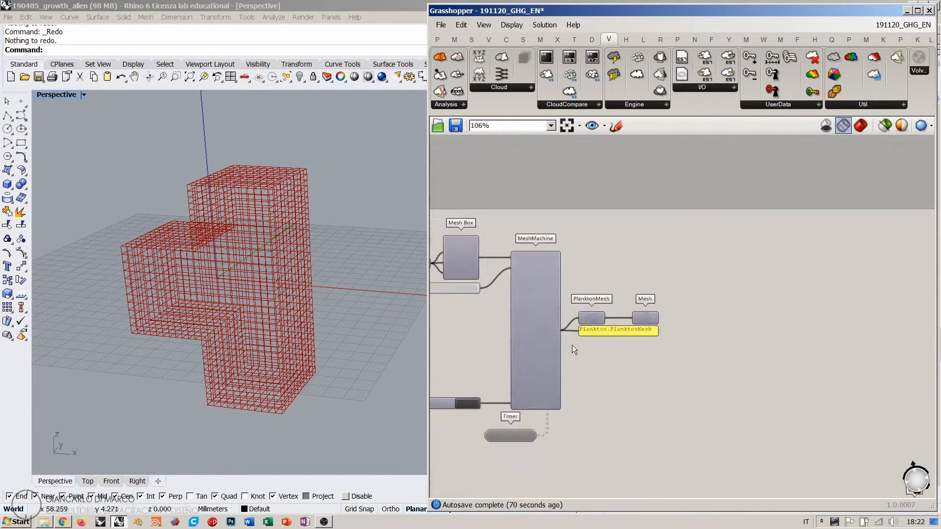
pyautogui.scroll(1, 572, 345)
pyautogui.click(654, 317)
pyautogui.click(595, 313)
pyautogui.hotkey('ctrl', 'q')
pyautogui.click(642, 367)
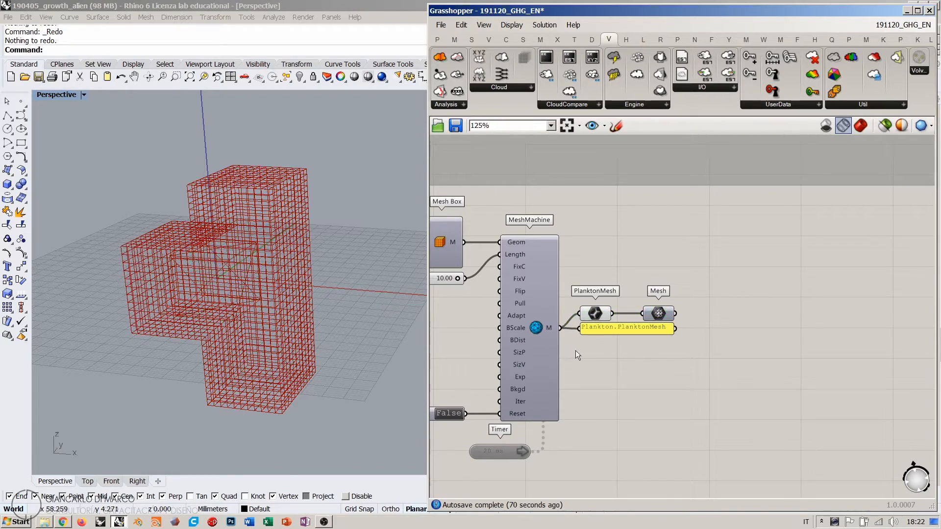
# Step: Run the Timer briefly so MeshMachine remeshes the box, and disable it again
pyautogui.moveTo(235, 299); pyautogui.dragTo(256, 276, button='right')
pyautogui.moveTo(569, 342); pyautogui.dragTo(686, 287, button='right')
pyautogui.scroll(2, 686, 287)
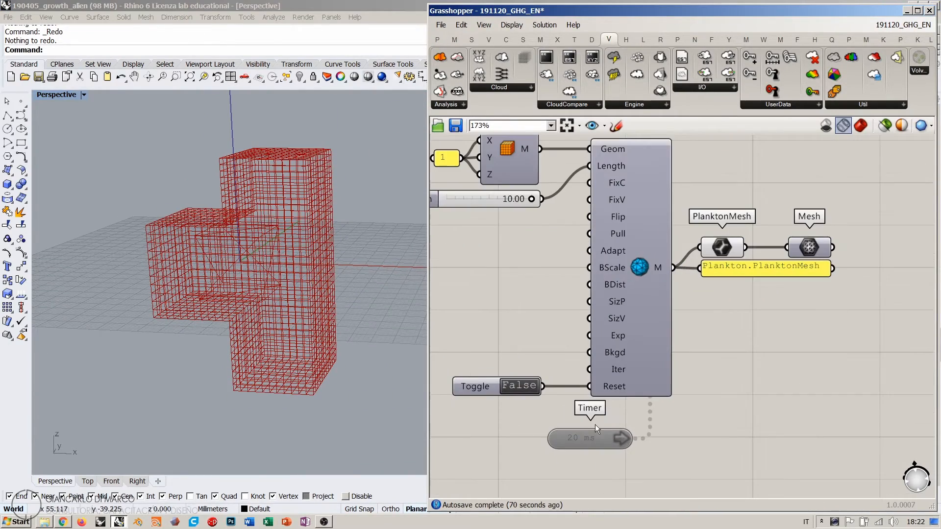
pyautogui.click(587, 433)
pyautogui.hotkey('ctrl', 'e')
pyautogui.click(752, 402)
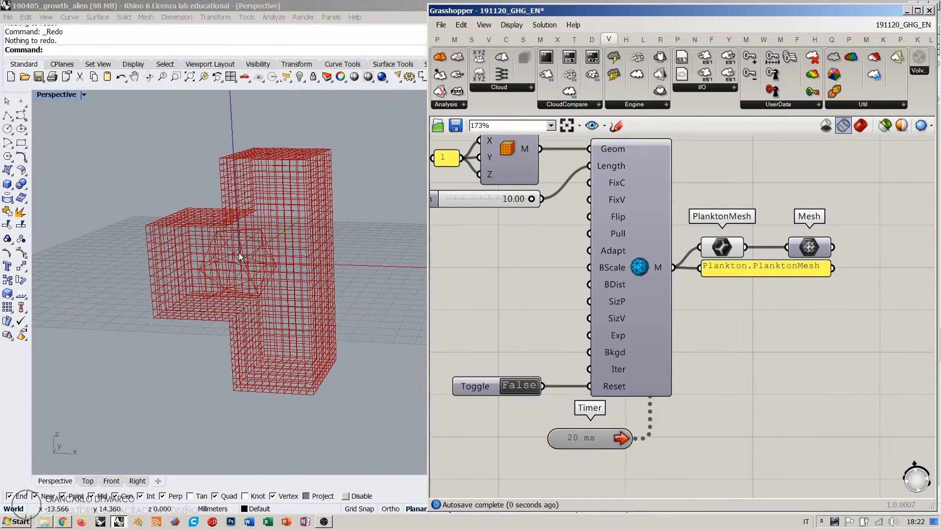
pyautogui.click(592, 441)
pyautogui.hotkey('ctrl', 'e')
pyautogui.click(760, 372)
# Step: Switch the Grasshopper preview from wireframe to shaded
pyautogui.moveTo(698, 278); pyautogui.dragTo(591, 313, button='right')
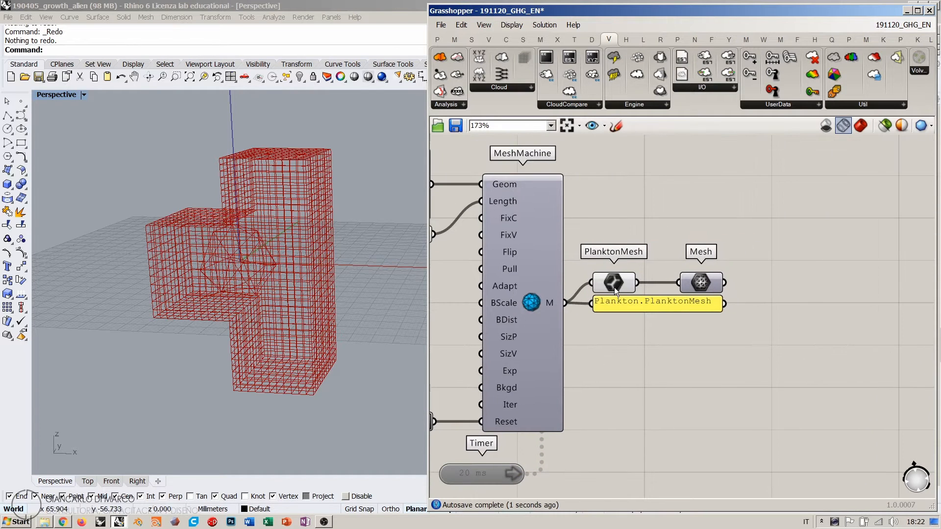
pyautogui.click(861, 126)
pyautogui.moveTo(363, 255)
pyautogui.mouseDown(button='right')
pyautogui.moveTo(304, 248)
pyautogui.moveTo(275, 265)
pyautogui.mouseUp(button='right')
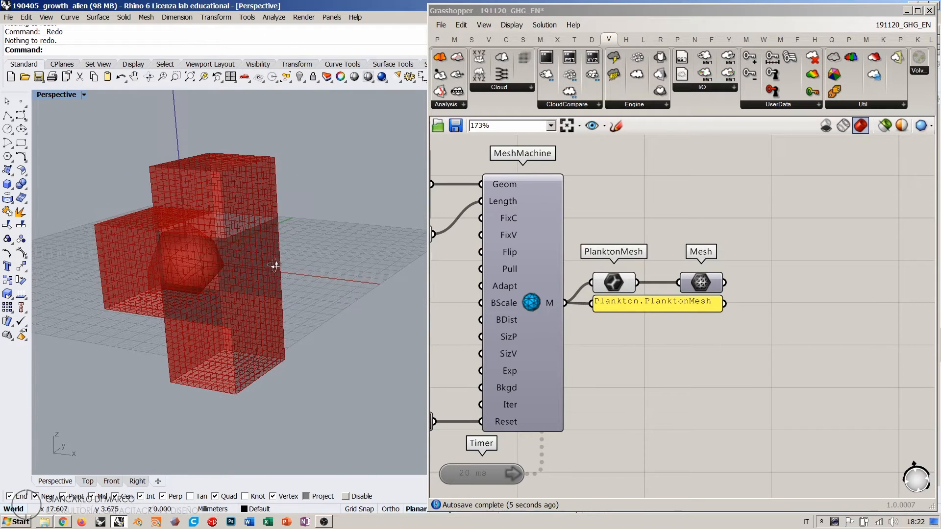
# Step: Delete the Mesh parameter connected after PlanktonMesh
pyautogui.scroll(-3, 652, 315)
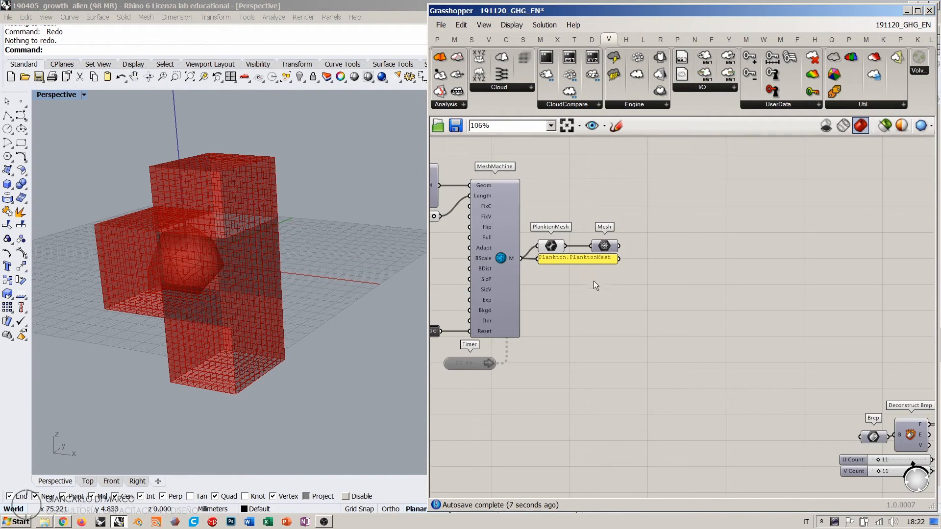
pyautogui.scroll(-1, 637, 303)
pyautogui.click(531, 262)
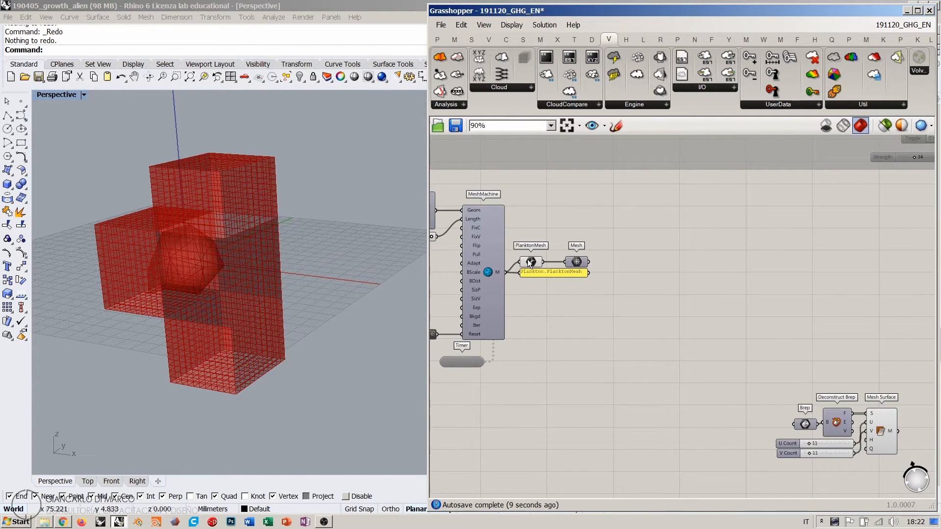
pyautogui.moveTo(577, 265); pyautogui.dragTo(581, 242)
# Step: Resize the Plankton.PlanktonMesh panel into a narrow two-line box placed directly under the PlanktonMesh parameter
pyautogui.scroll(7, 522, 269)
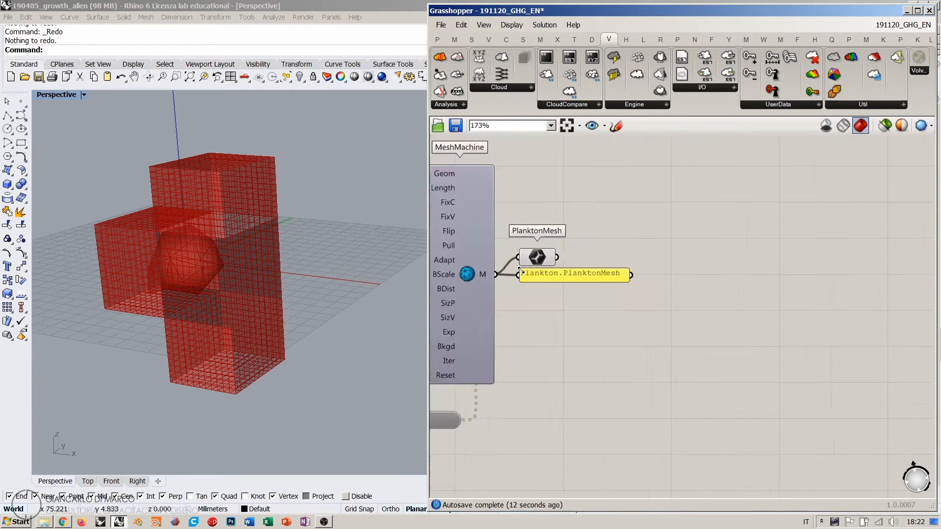
pyautogui.moveTo(668, 293); pyautogui.dragTo(669, 327)
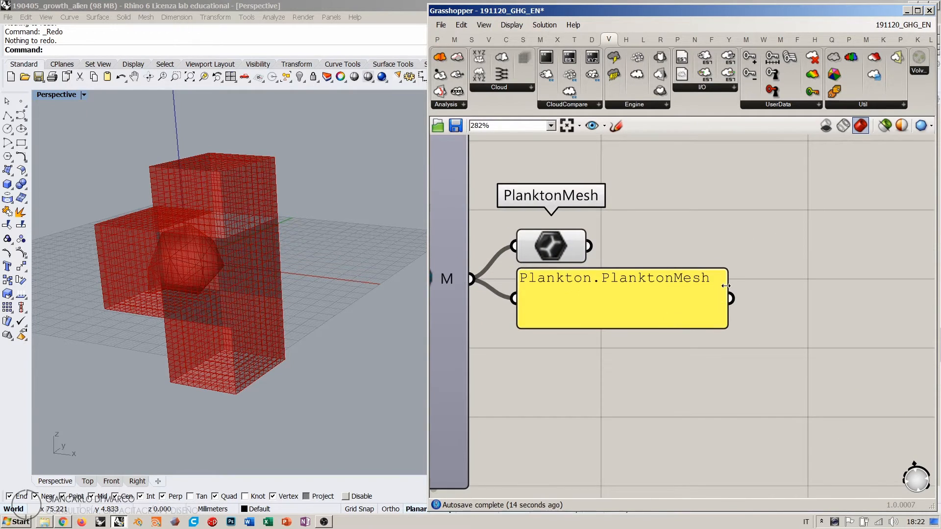
pyautogui.moveTo(725, 285); pyautogui.dragTo(583, 289)
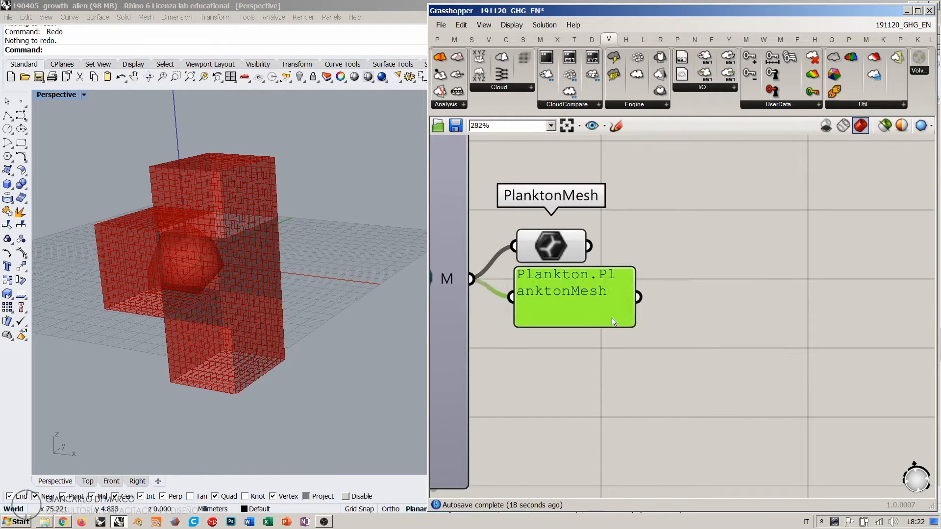
pyautogui.moveTo(572, 328); pyautogui.dragTo(572, 306)
pyautogui.moveTo(564, 289); pyautogui.dragTo(566, 290)
pyautogui.click(586, 328)
pyautogui.scroll(-1, 586, 327)
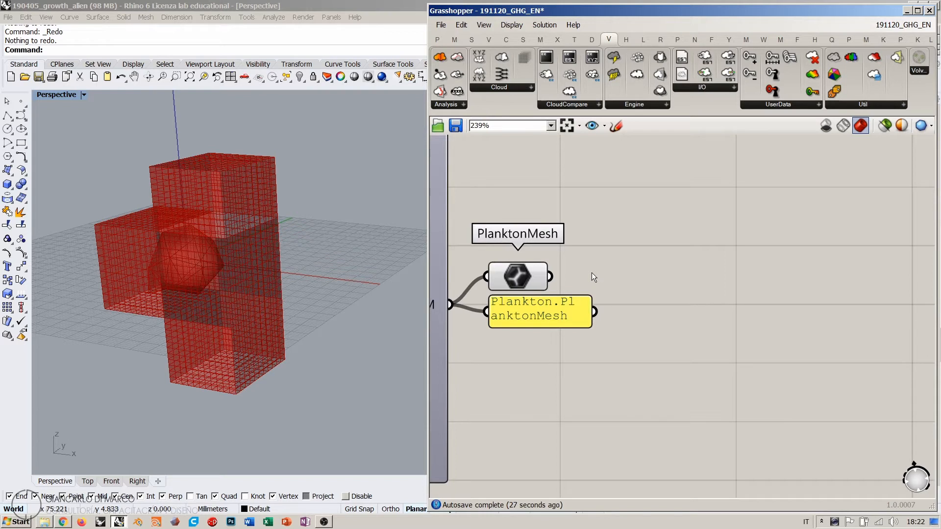
# Step: Examine the shaded remeshed box inside the Brep up close in the perspective view
pyautogui.moveTo(236, 273); pyautogui.dragTo(276, 223, button='right')
pyautogui.scroll(8, 203, 246)
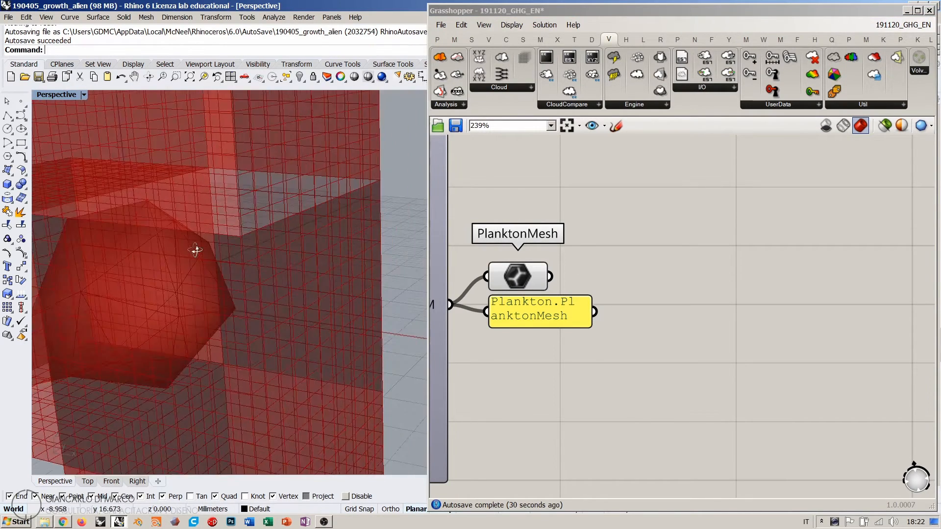
pyautogui.moveTo(203, 249); pyautogui.dragTo(218, 229, button='right')
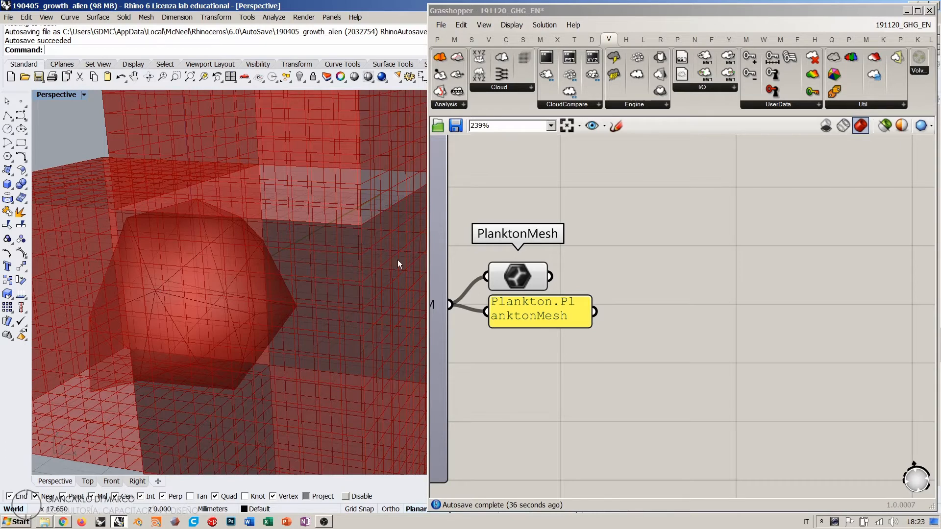
pyautogui.click(689, 308)
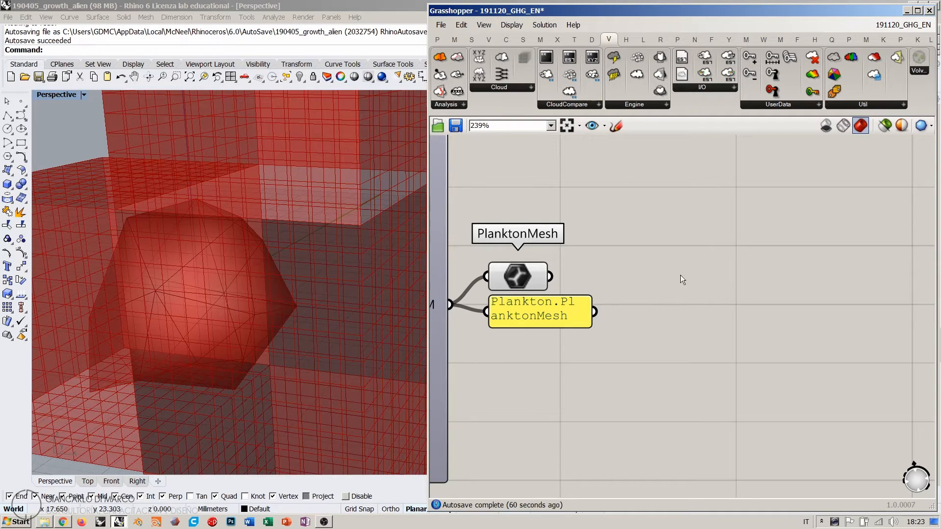
# Step: Add Loop Start and Loop End components and connect the > output of Loop Start to the < input of Loop End
pyautogui.scroll(-3, 536, 273)
pyautogui.doubleClick(687, 235)
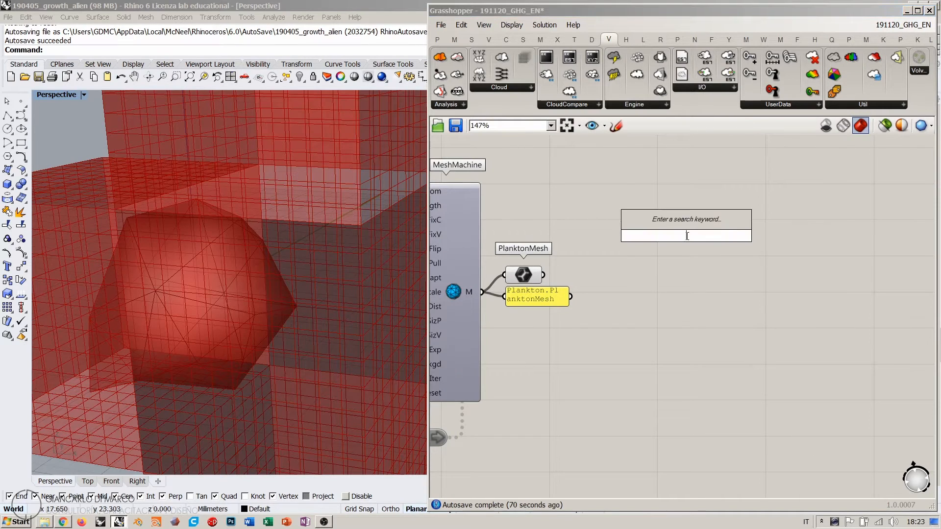
pyautogui.write('loop')
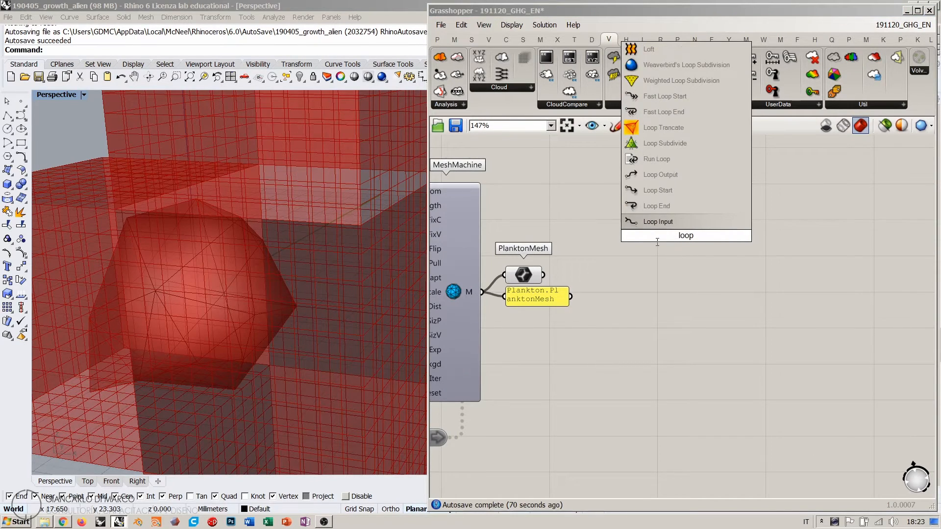
pyautogui.click(657, 190)
pyautogui.doubleClick(857, 252)
pyautogui.write('loop')
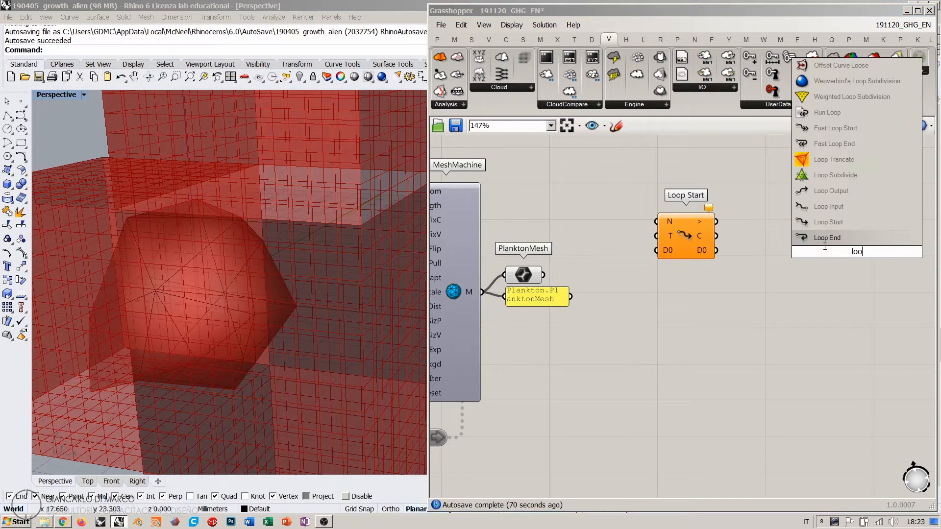
pyautogui.click(828, 235)
pyautogui.moveTo(717, 221); pyautogui.dragTo(831, 234)
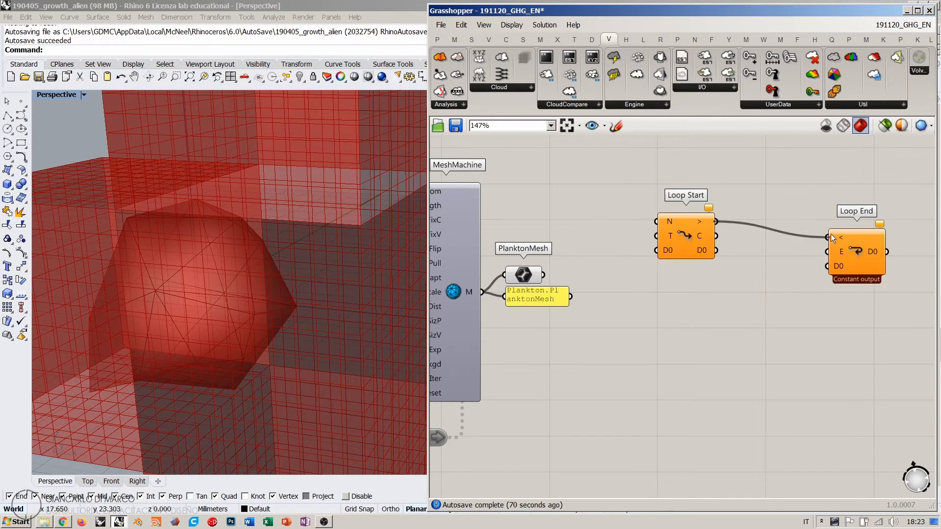
# Step: Add a Boolean Toggle, set it to True, and connect it to Loop End's E input and Loop Start's T input
pyautogui.doubleClick(581, 173)
pyautogui.write('togg')
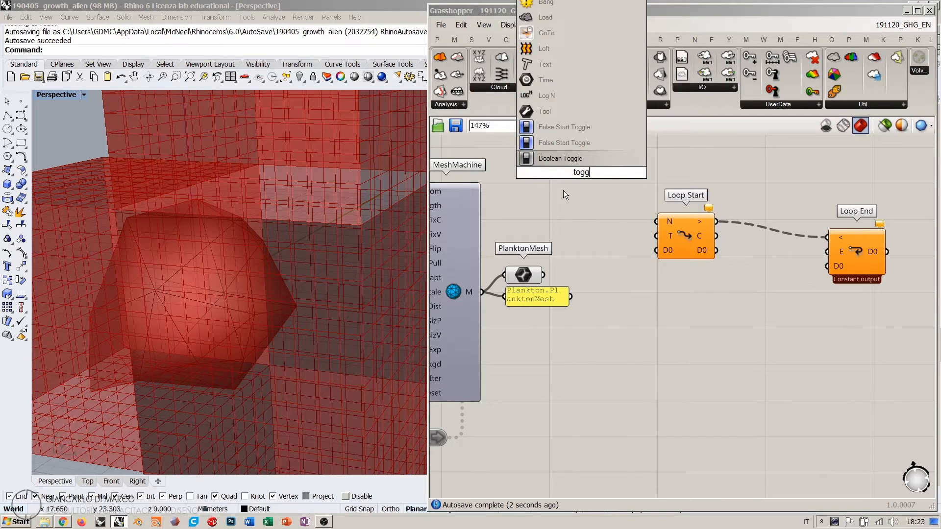
pyautogui.press('Return')
pyautogui.doubleClick(603, 174)
pyautogui.moveTo(620, 172); pyautogui.dragTo(827, 251)
pyautogui.moveTo(621, 172); pyautogui.dragTo(658, 236)
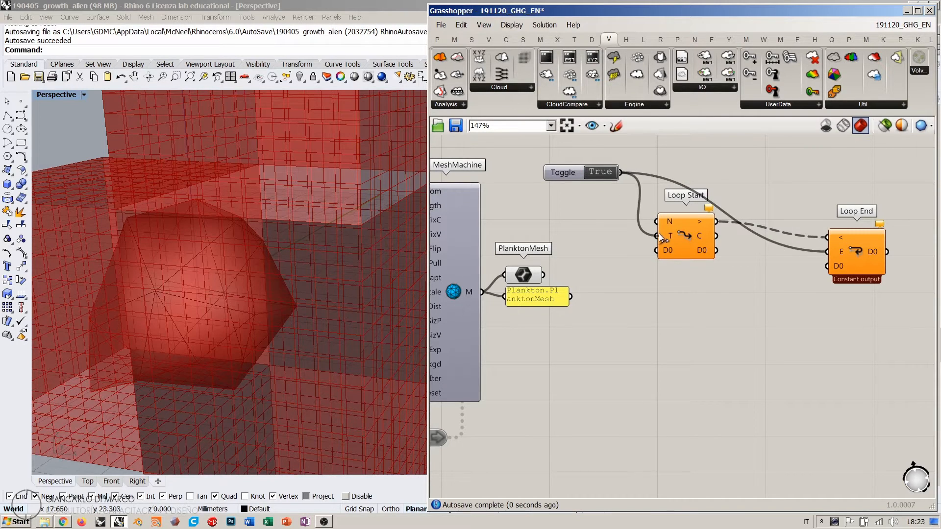
# Step: Add a number slider set to 3 and connect it to the N input of Loop Start
pyautogui.doubleClick(582, 220)
pyautogui.write('11')
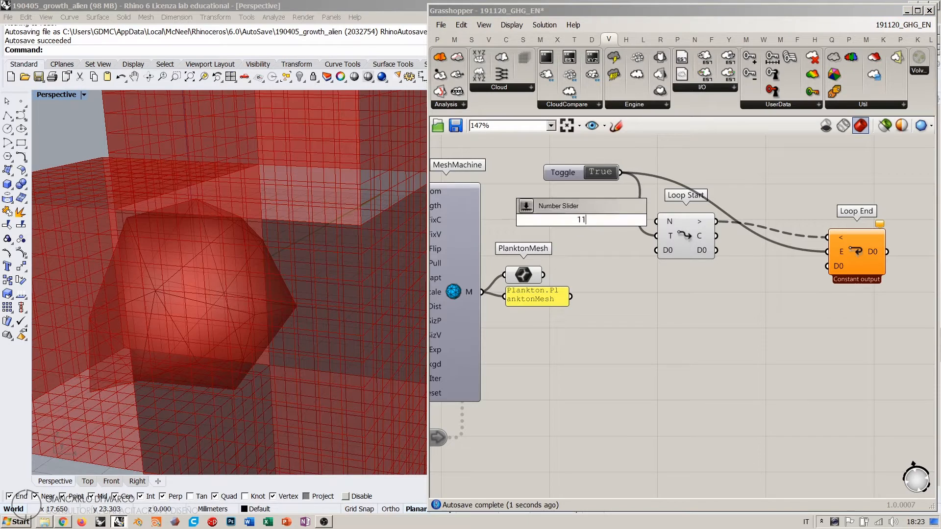
pyautogui.press('Return')
pyautogui.moveTo(571, 219); pyautogui.dragTo(557, 219)
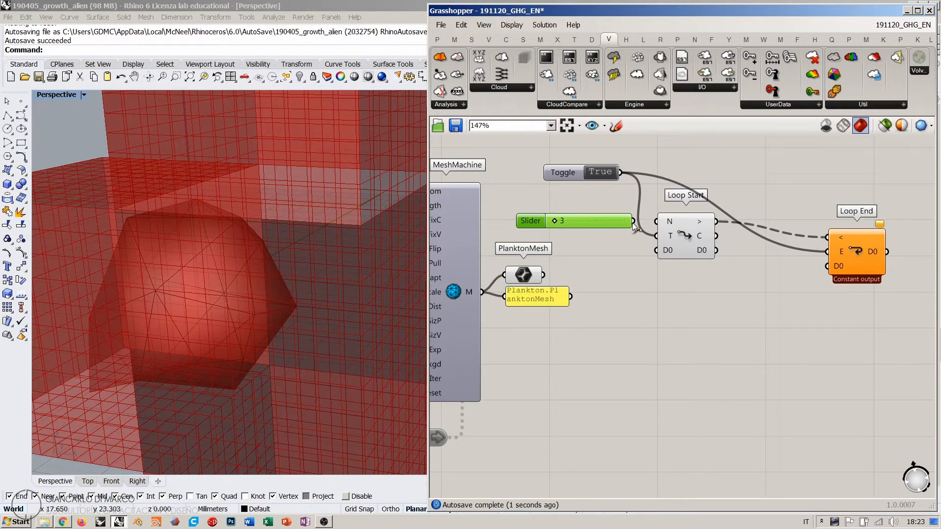
pyautogui.moveTo(650, 225); pyautogui.dragTo(657, 222)
pyautogui.click(631, 267)
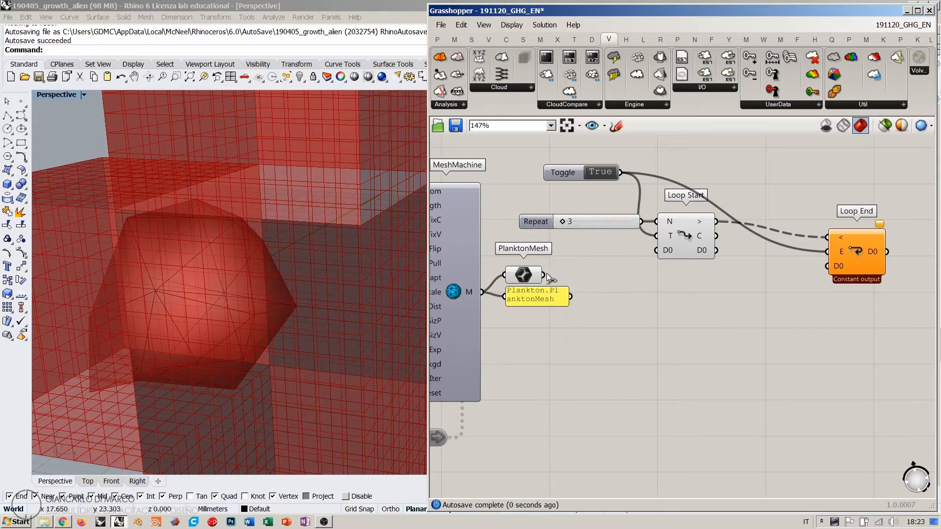
# Step: Connect PlanktonMesh to Loop Start's D0 input and move Loop End farther away, level with Loop Start, to make room between them
pyautogui.moveTo(544, 274); pyautogui.dragTo(656, 250)
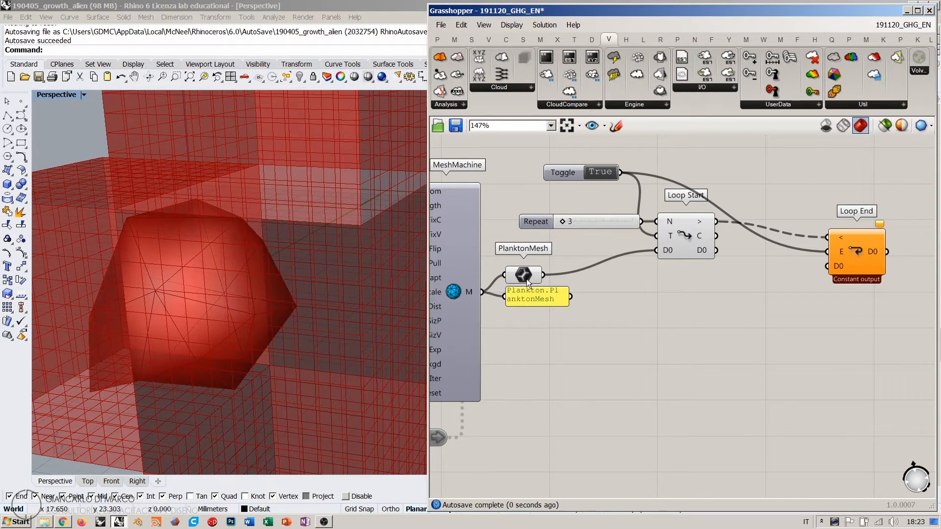
pyautogui.scroll(-3, 682, 304)
pyautogui.moveTo(730, 262); pyautogui.dragTo(869, 257)
pyautogui.click(690, 290)
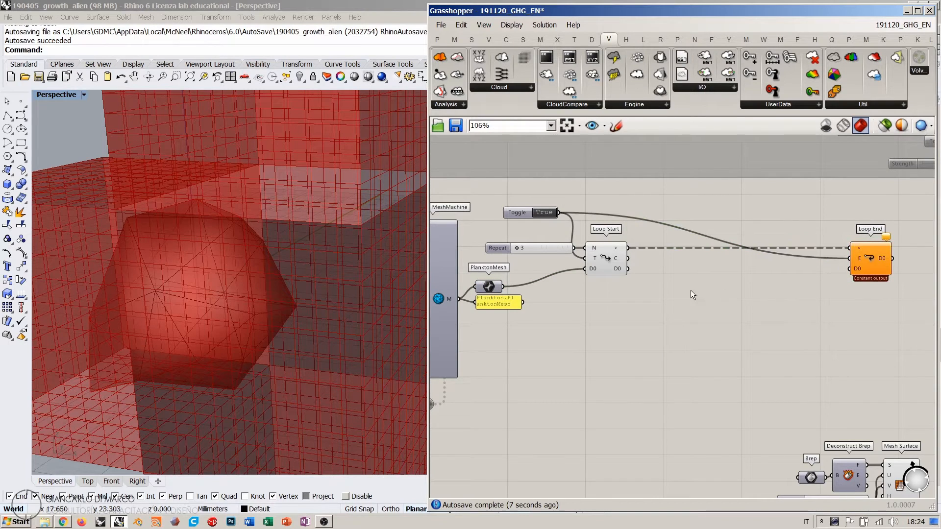
pyautogui.moveTo(690, 290); pyautogui.dragTo(659, 268, button='right')
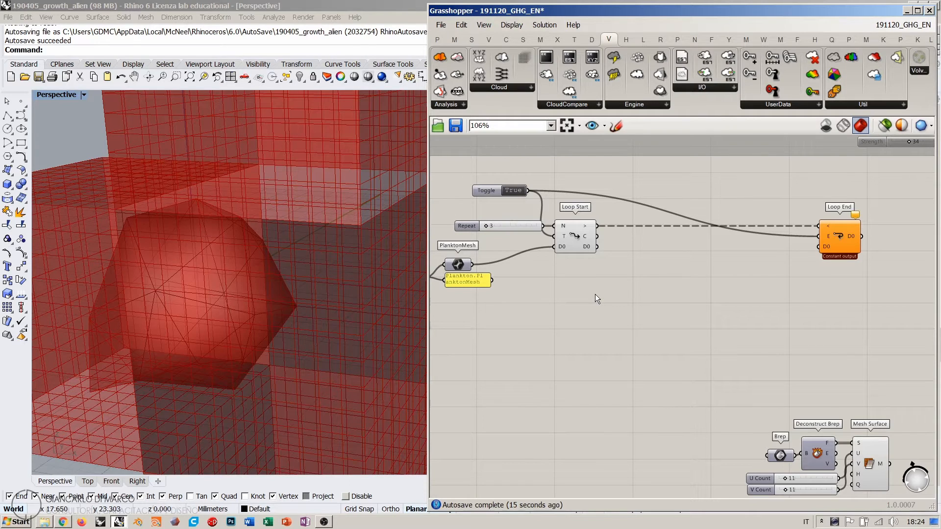
pyautogui.moveTo(701, 237); pyautogui.dragTo(596, 309, button='right')
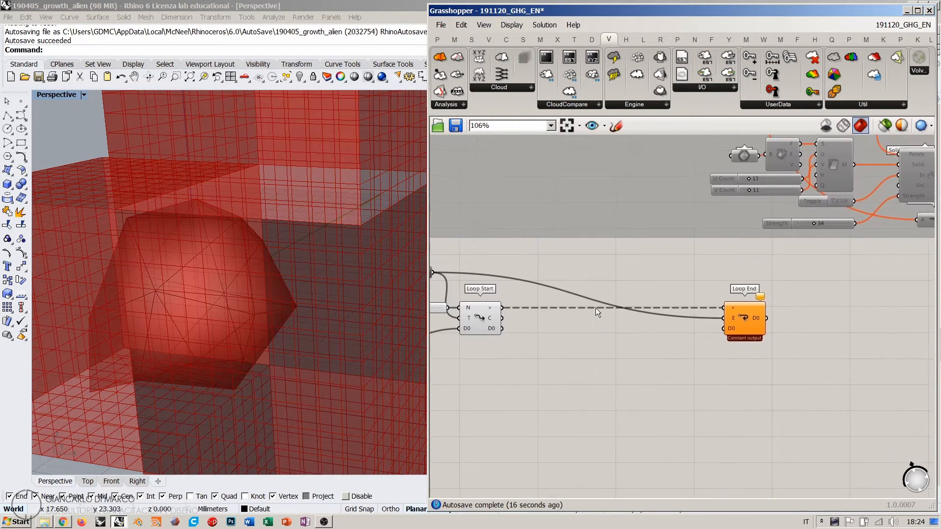
# Step: Add a GhPython Script component between Loop Start and Loop End, as in the archived line-growth definition
pyautogui.scroll(-3, 596, 306)
pyautogui.moveTo(778, 216); pyautogui.dragTo(746, 328, button='right')
pyautogui.scroll(5, 580, 218)
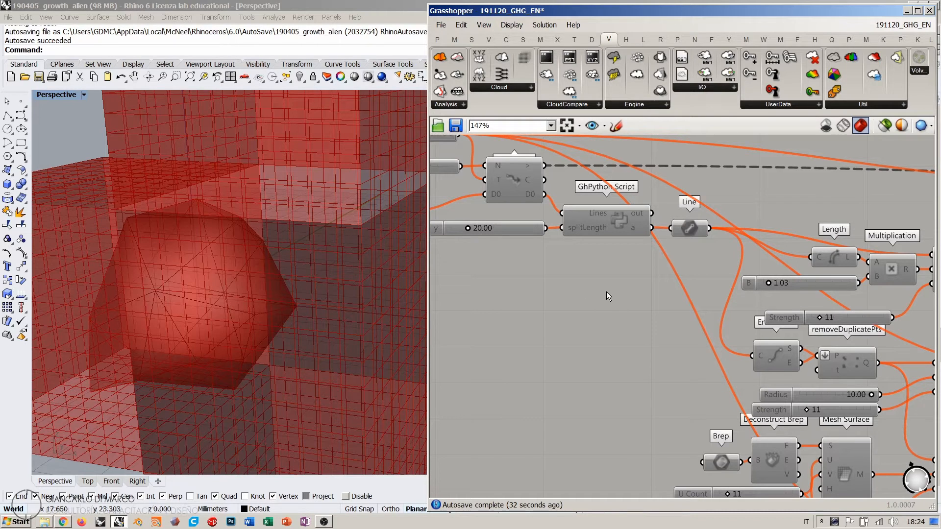
pyautogui.scroll(-6, 602, 289)
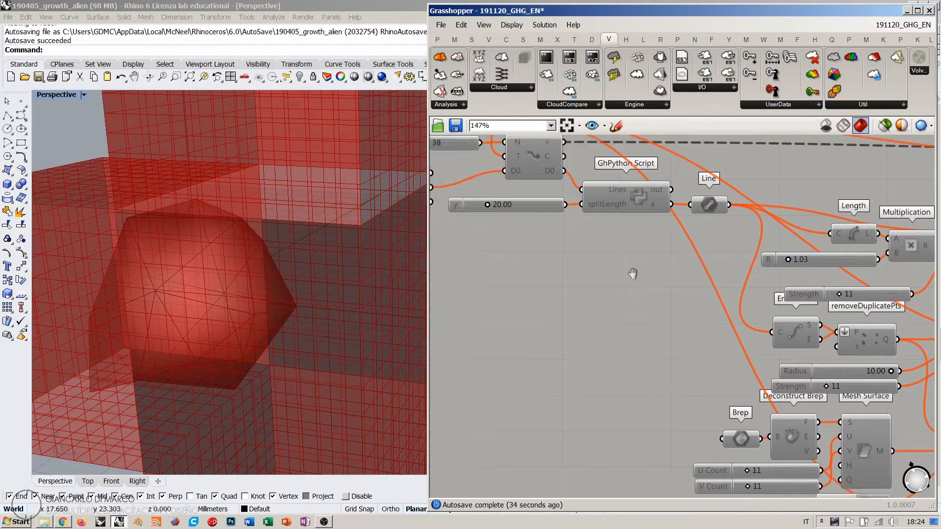
pyautogui.moveTo(596, 385); pyautogui.dragTo(602, 270, button='right')
pyautogui.scroll(6, 674, 260)
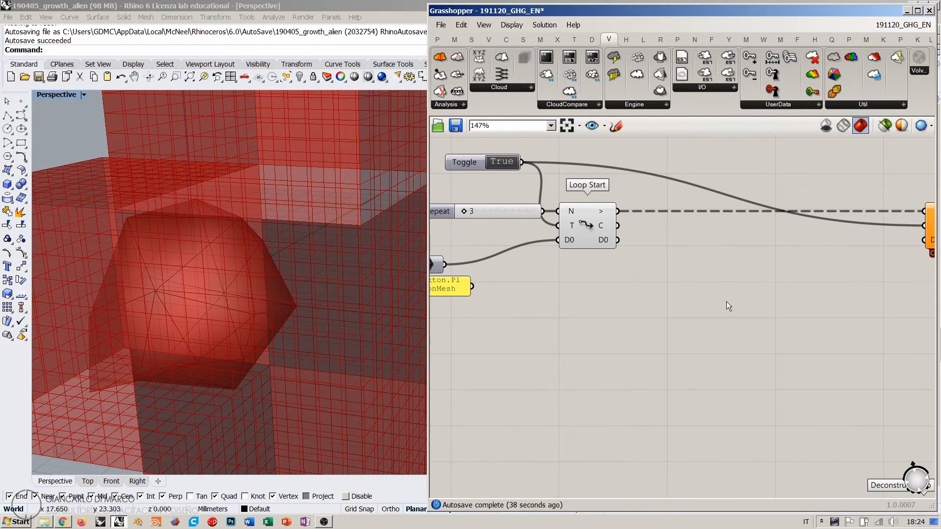
pyautogui.doubleClick(706, 290)
pyautogui.write('gh')
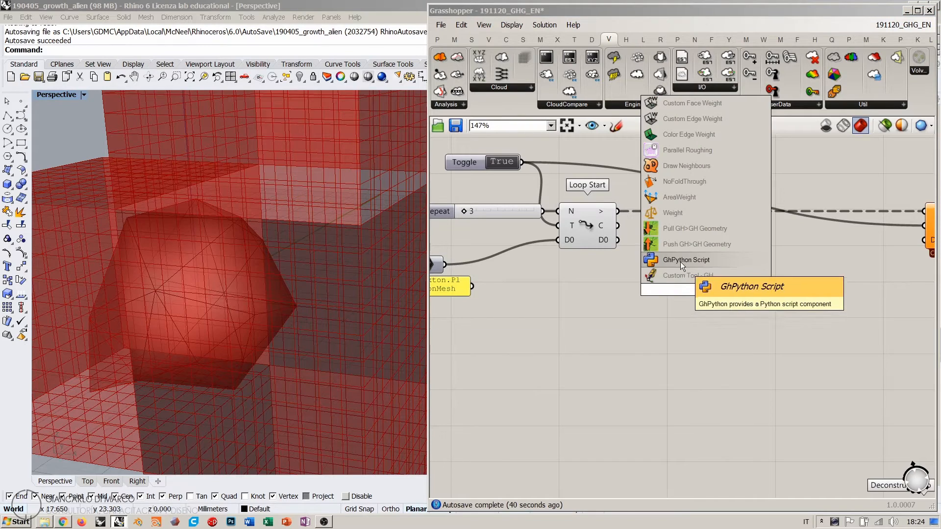
pyautogui.click(682, 264)
pyautogui.scroll(1, 741, 280)
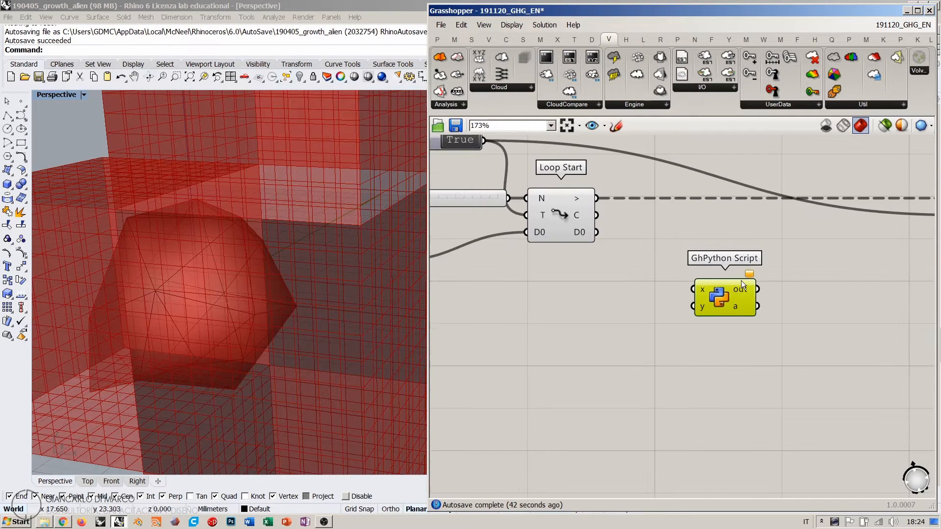
pyautogui.moveTo(735, 301); pyautogui.dragTo(698, 326, button='right')
pyautogui.scroll(4, 698, 328)
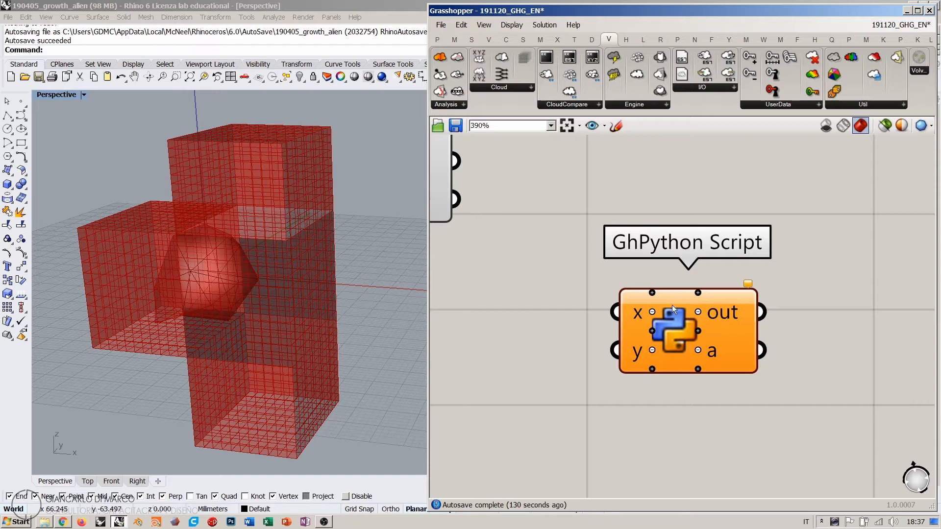
# Step: Examine where the GhPython Script sits in the loop and review its default code in the script editor without editing it
pyautogui.scroll(-5, 672, 305)
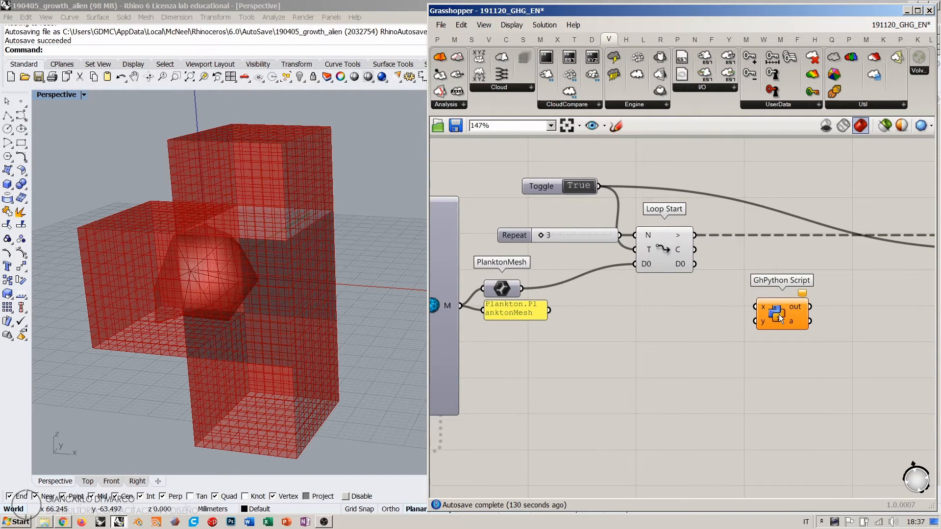
pyautogui.scroll(-6, 703, 274)
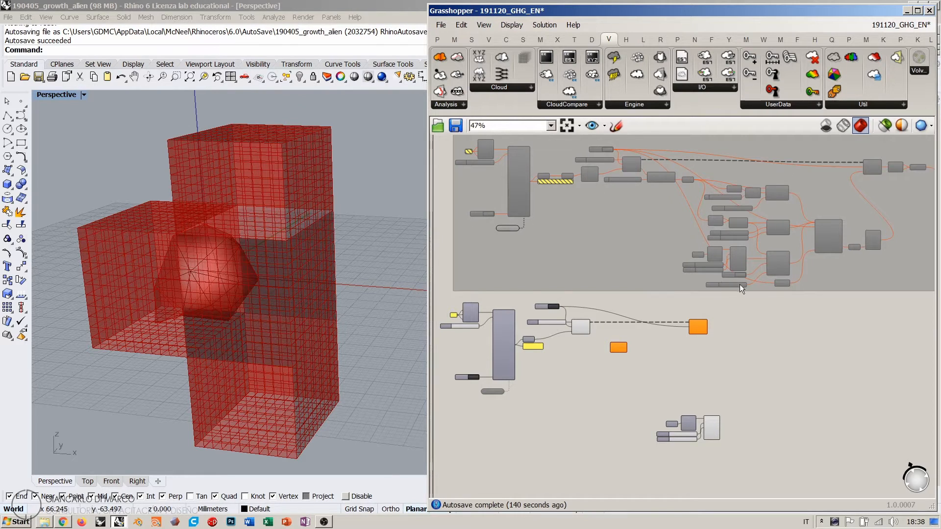
pyautogui.scroll(5, 727, 212)
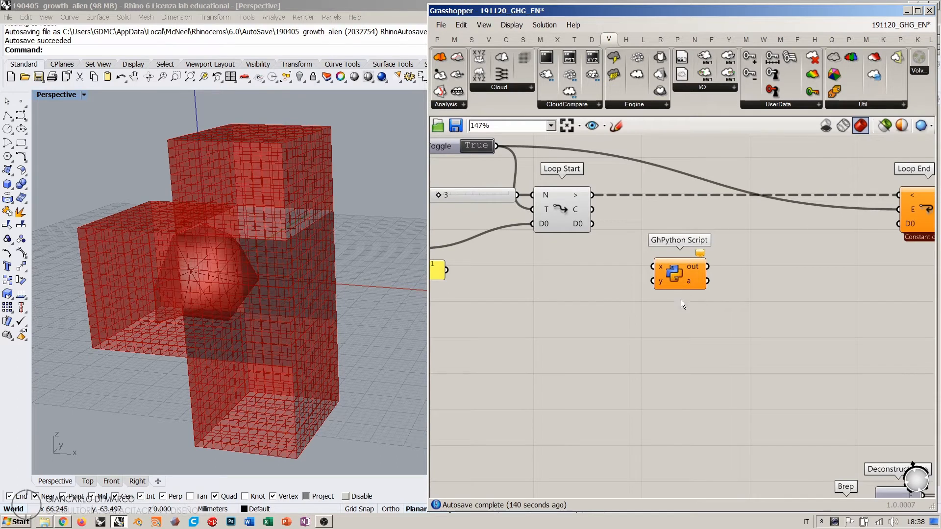
pyautogui.moveTo(725, 276); pyautogui.dragTo(738, 289, button='right')
pyautogui.scroll(1, 702, 293)
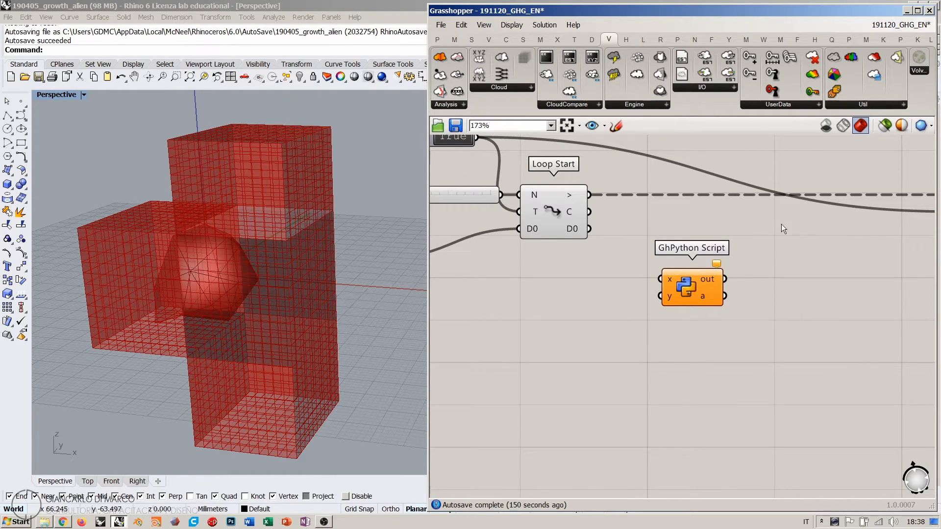
pyautogui.doubleClick(684, 284)
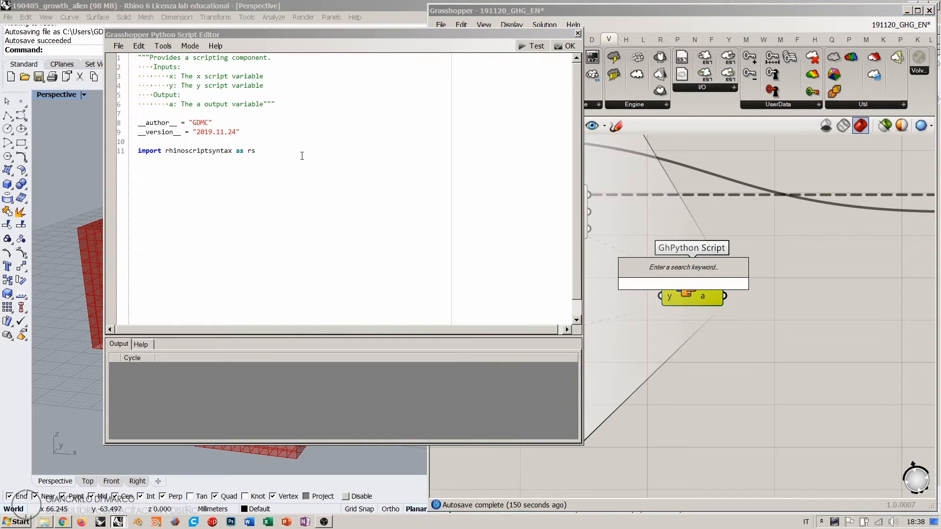
pyautogui.click(283, 154)
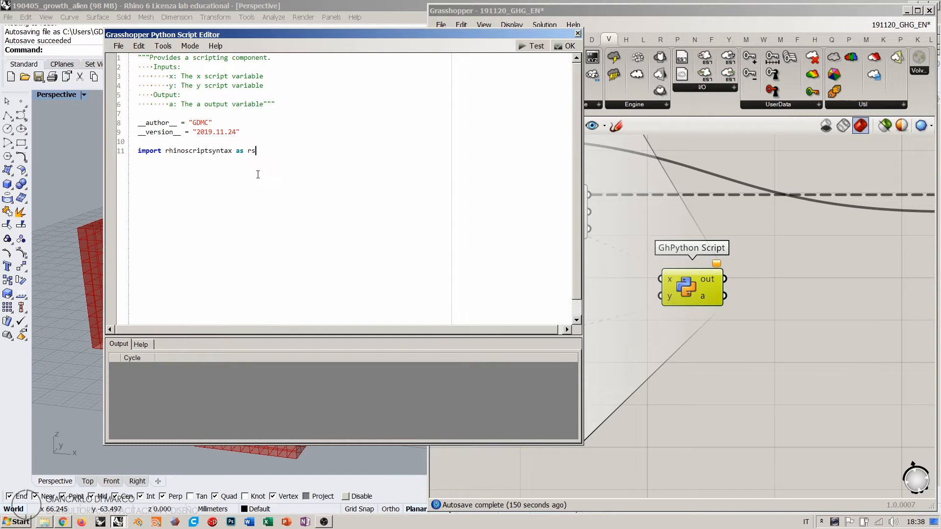
pyautogui.click(570, 46)
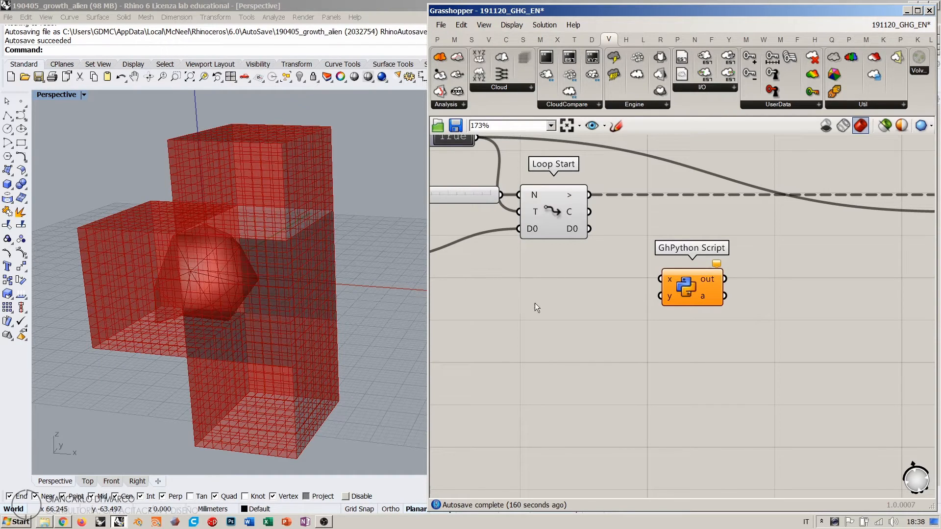
# Step: Move the GhPython Script slightly away from Loop Start and rename its x input as PMesh
pyautogui.moveTo(685, 283); pyautogui.dragTo(695, 300)
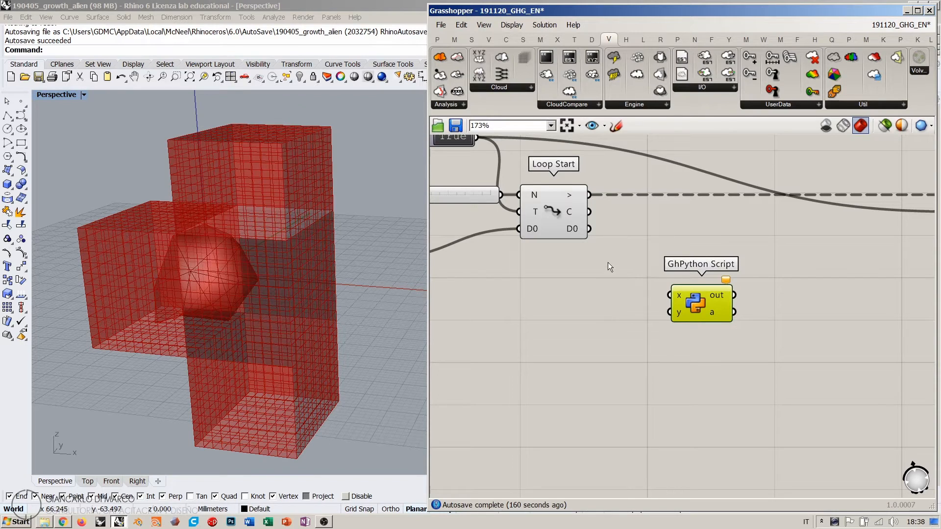
pyautogui.moveTo(695, 302); pyautogui.dragTo(717, 308)
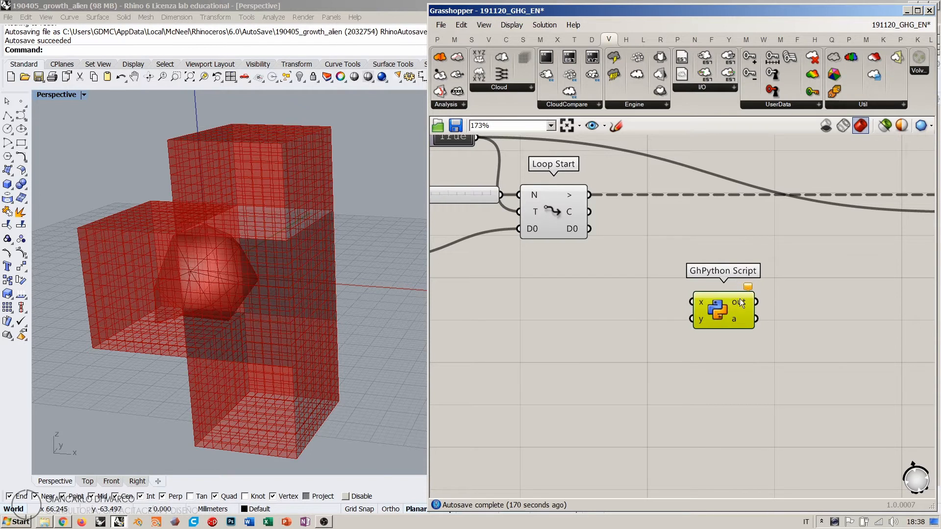
pyautogui.rightClick(700, 301)
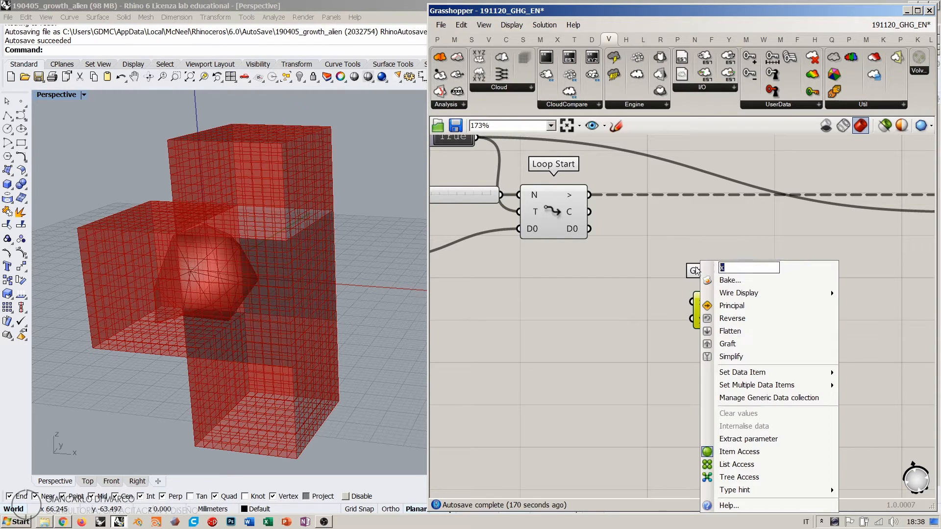
pyautogui.write('Pmesh')
pyautogui.press('BackSpace')
pyautogui.press('BackSpace')
pyautogui.press('BackSpace')
pyautogui.press('BackSpace')
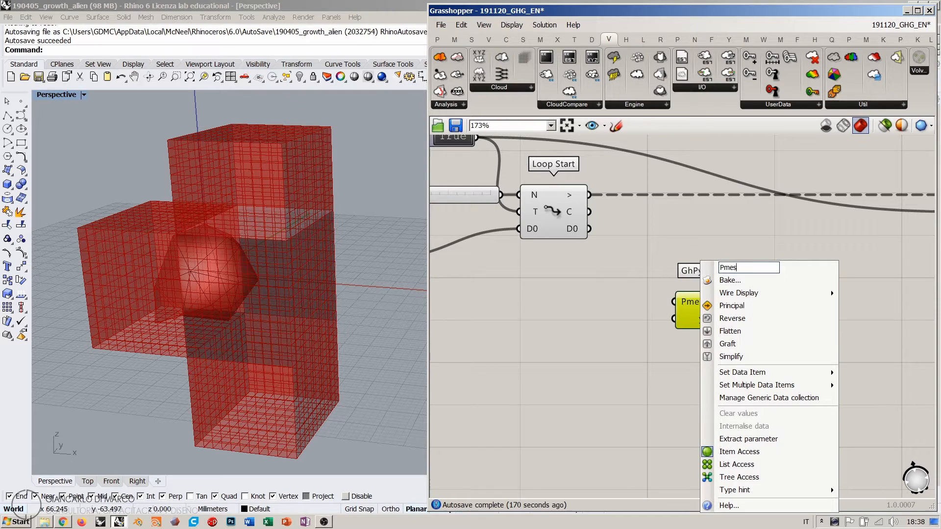
pyautogui.write('Mesh')
pyautogui.press('Return')
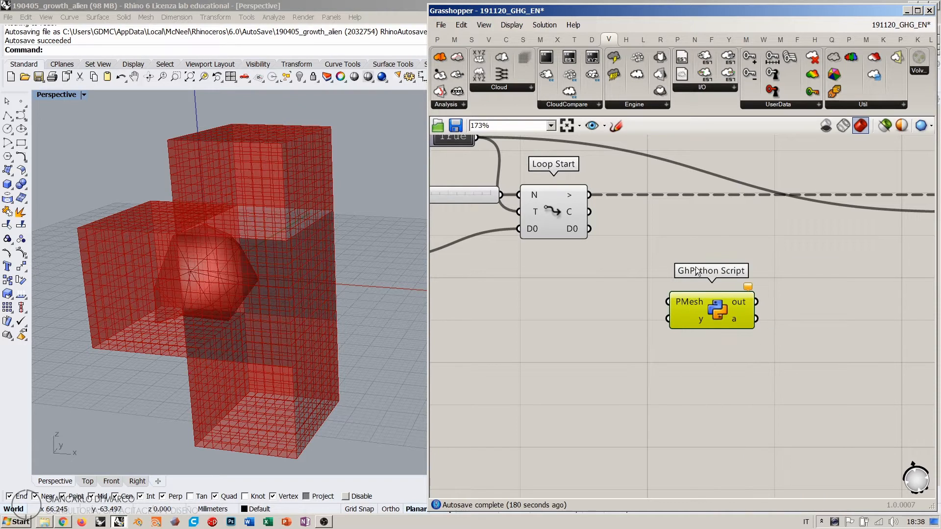
# Step: Rename the GhPython Script's y input as splitLength and its a output as mesh
pyautogui.rightClick(698, 320)
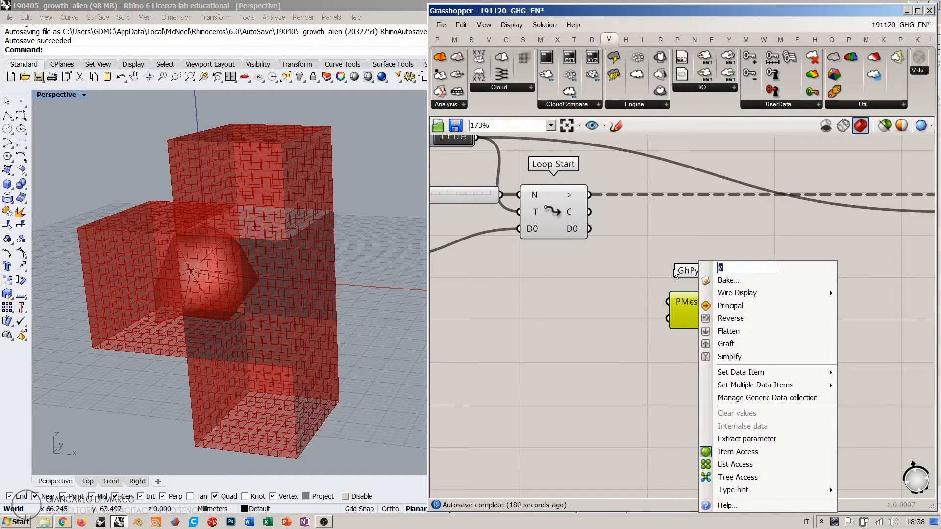
pyautogui.write('splitLength')
pyautogui.press('Return')
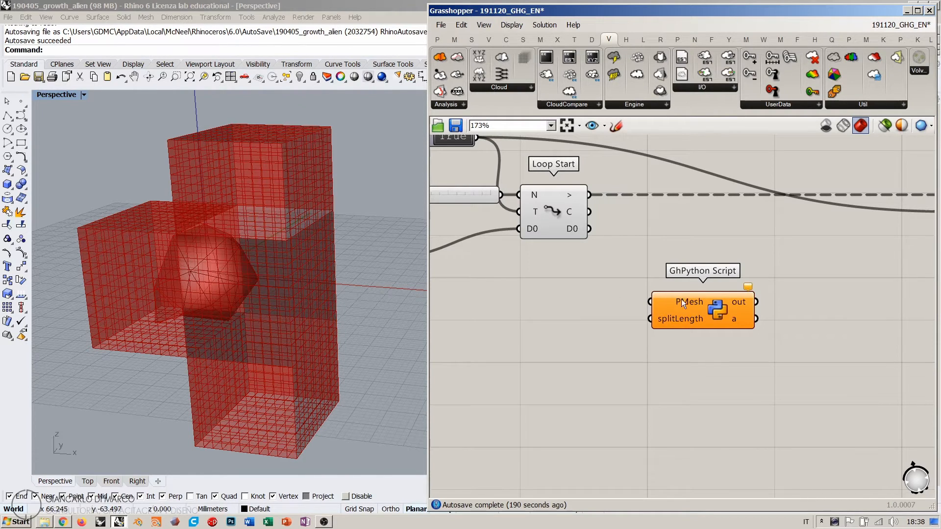
pyautogui.rightClick(734, 319)
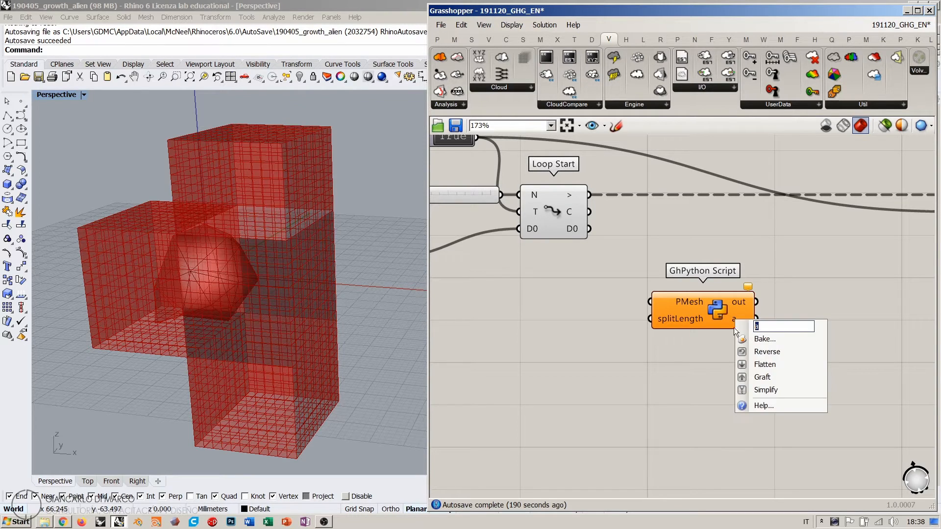
pyautogui.write('mesh')
pyautogui.press('Return')
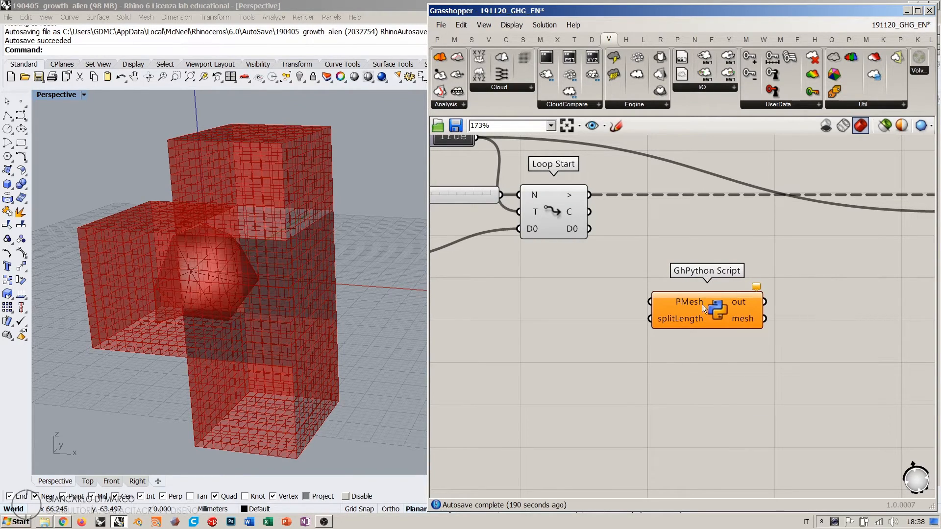
pyautogui.moveTo(716, 320); pyautogui.dragTo(721, 312)
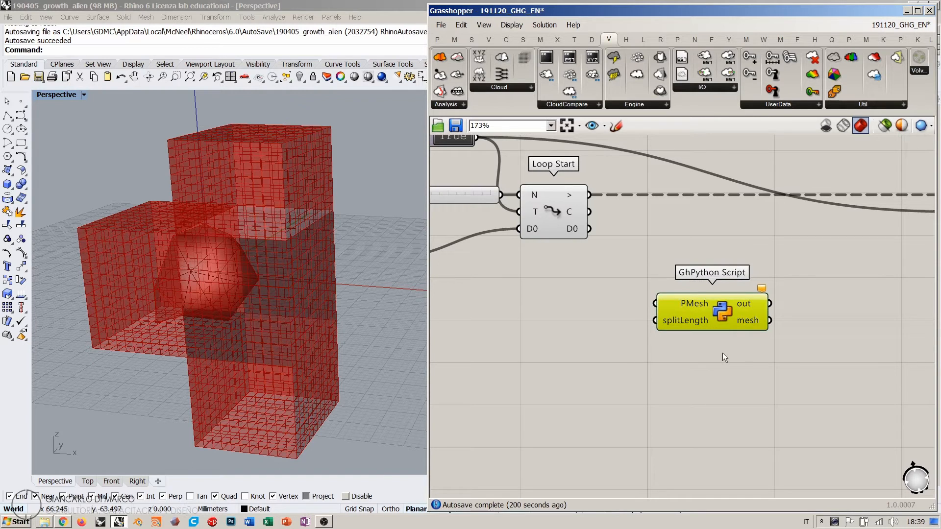
# Step: Connect Loop Start's D0 output to the PMesh input of the GhPython Script
pyautogui.scroll(-3, 593, 257)
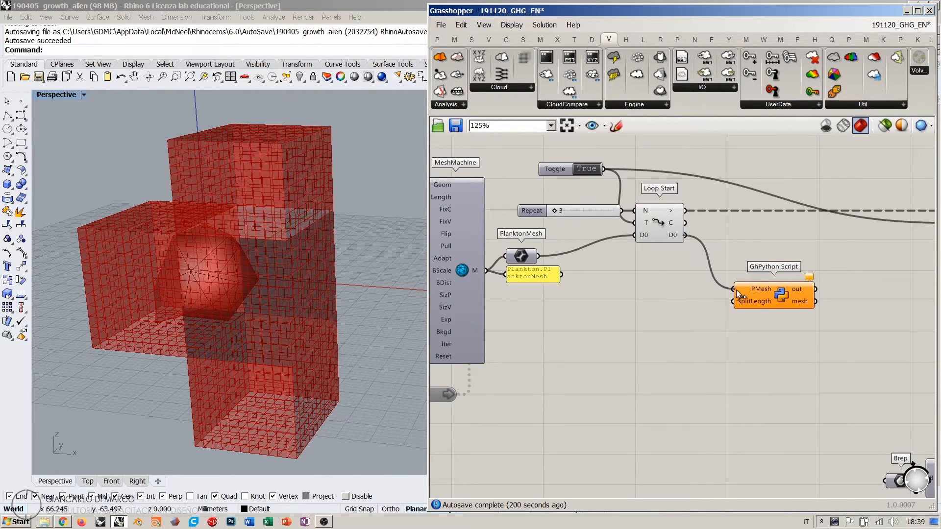
pyautogui.scroll(3, 758, 324)
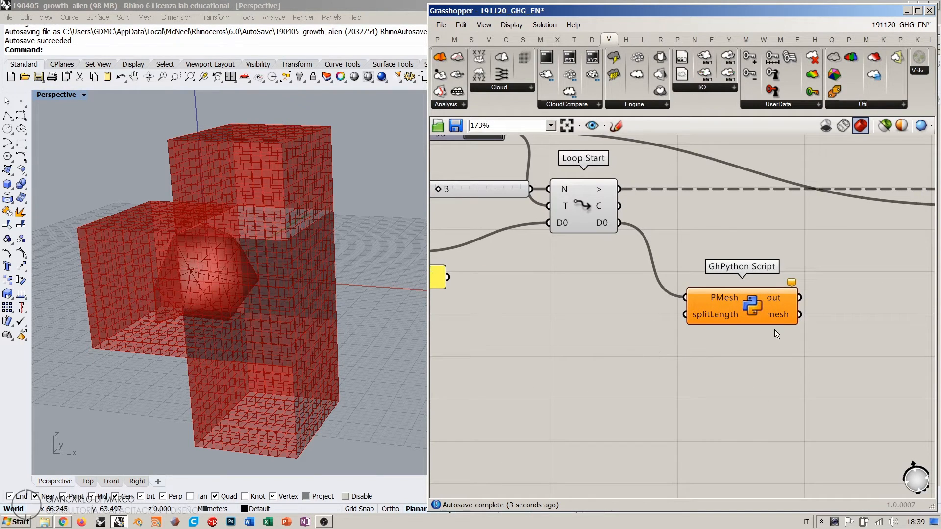
pyautogui.moveTo(775, 329); pyautogui.dragTo(797, 336, button='right')
# Step: Add a number slider set to 20.00, connect it to the splitLength input, and align it with the GhPython Script
pyautogui.doubleClick(631, 360)
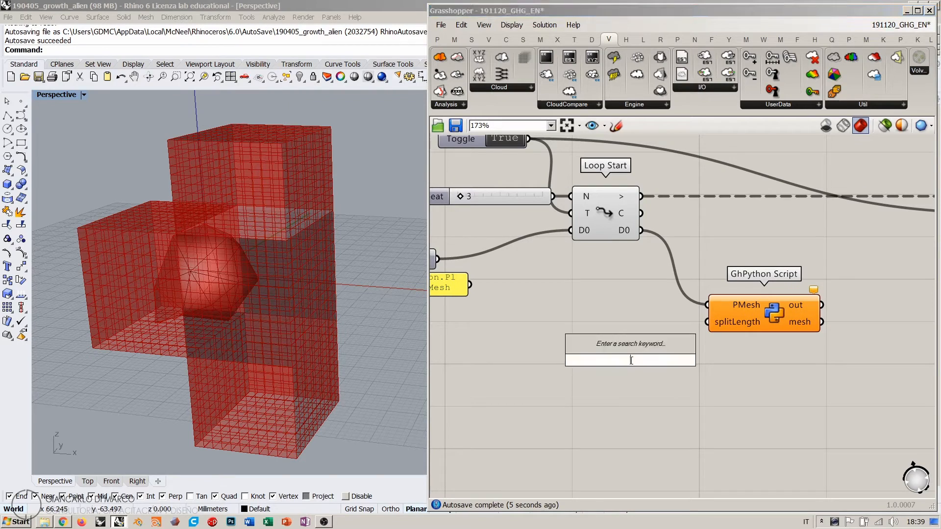
pyautogui.write('20.00')
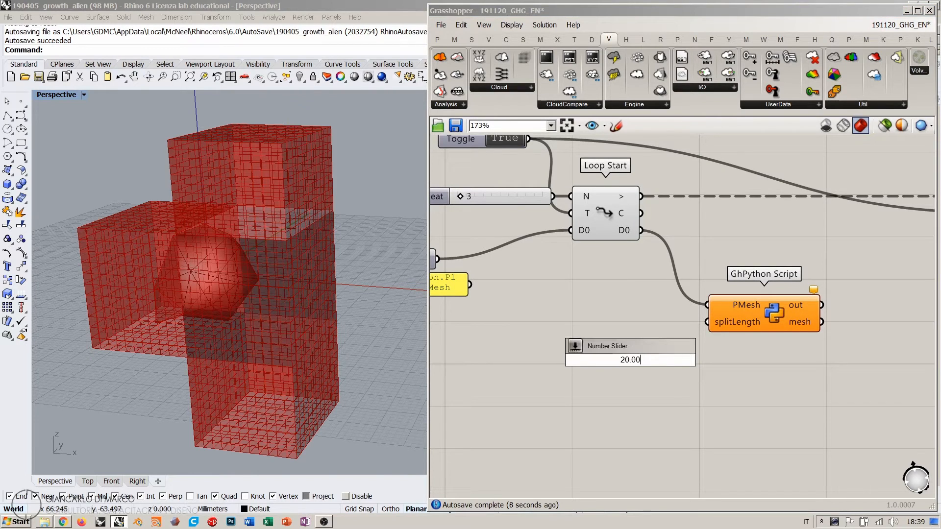
pyautogui.press('Return')
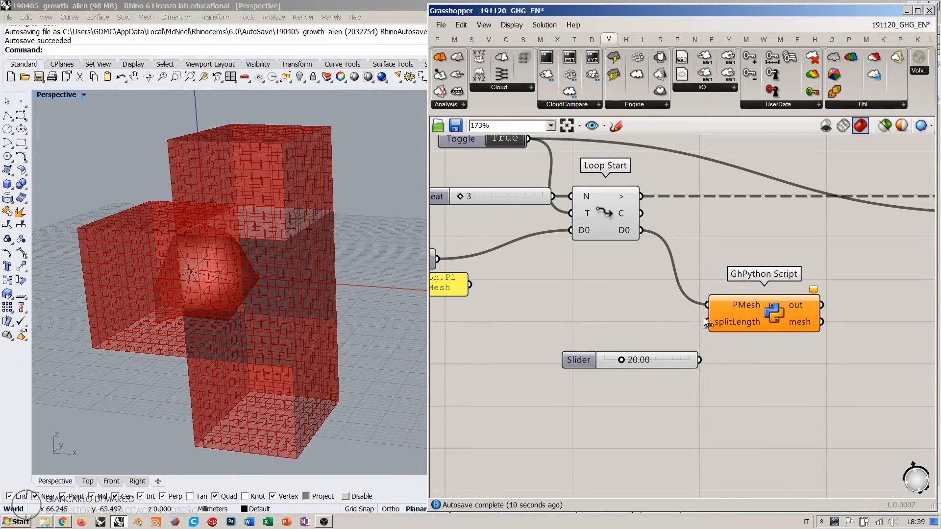
pyautogui.moveTo(681, 361); pyautogui.dragTo(648, 347)
pyautogui.moveTo(753, 321); pyautogui.dragTo(738, 313)
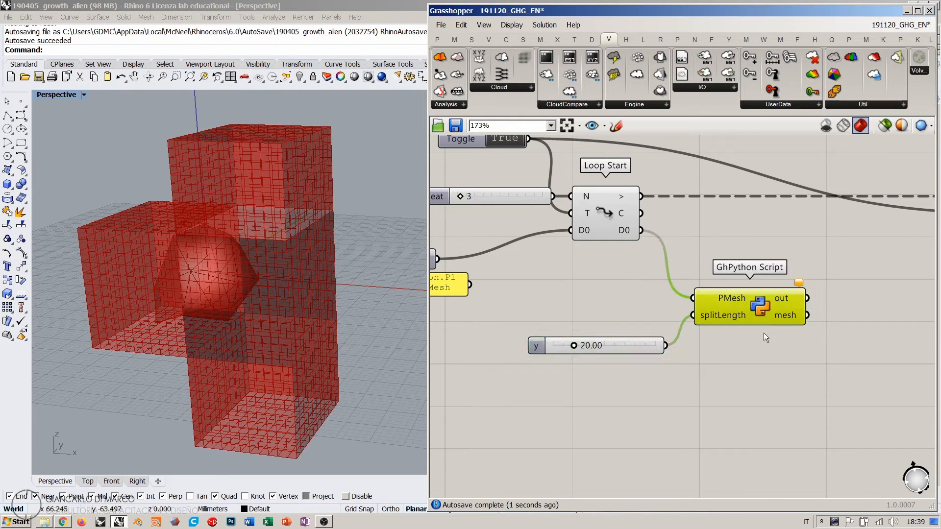
# Step: In the GhPython Script's code, replace the default rhinoscriptsyntax import with "import clr"
pyautogui.doubleClick(757, 307)
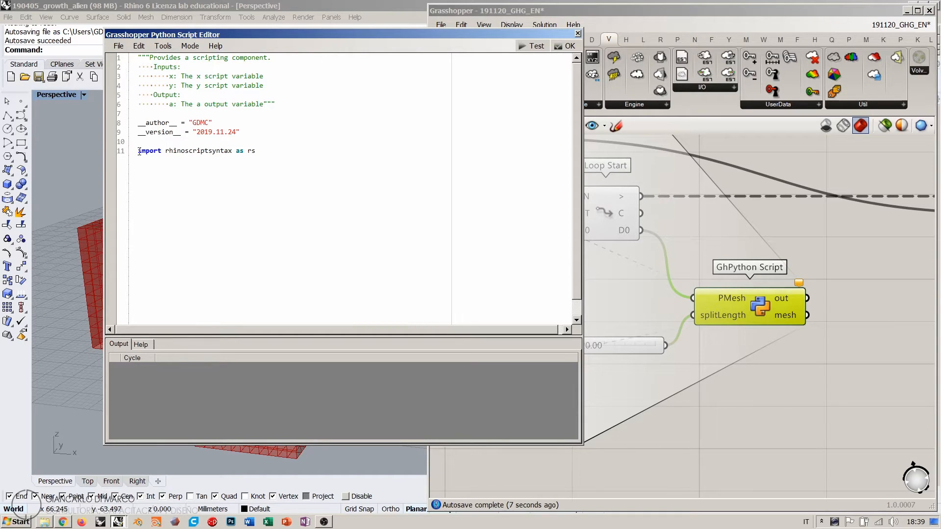
pyautogui.moveTo(138, 151); pyautogui.dragTo(323, 154)
pyautogui.press('Delete')
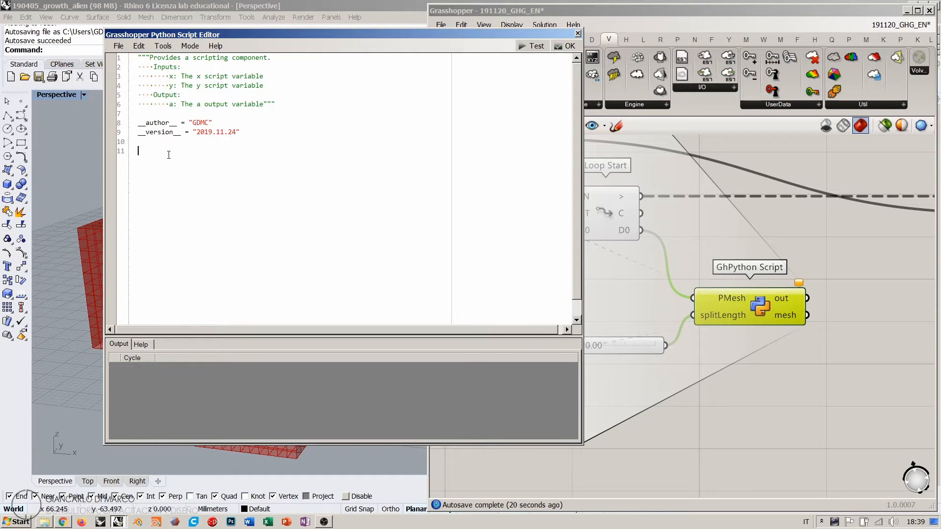
pyautogui.write('import clr')
pyautogui.press('Return')
pyautogui.press('Return')
# Step: Below the clr import, add the lines clr.AddReference("Grasshopper") and import Grasshopper
pyautogui.write('lr.AddR')
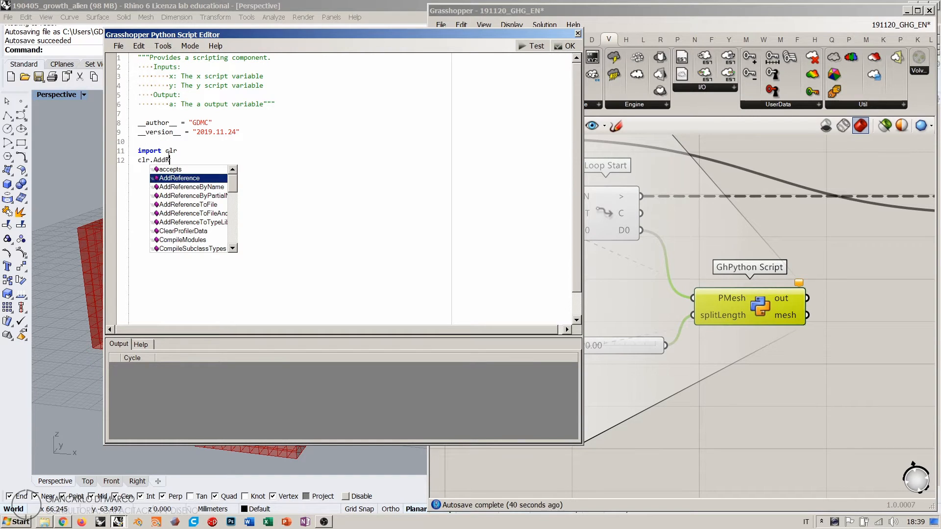
pyautogui.press('Return')
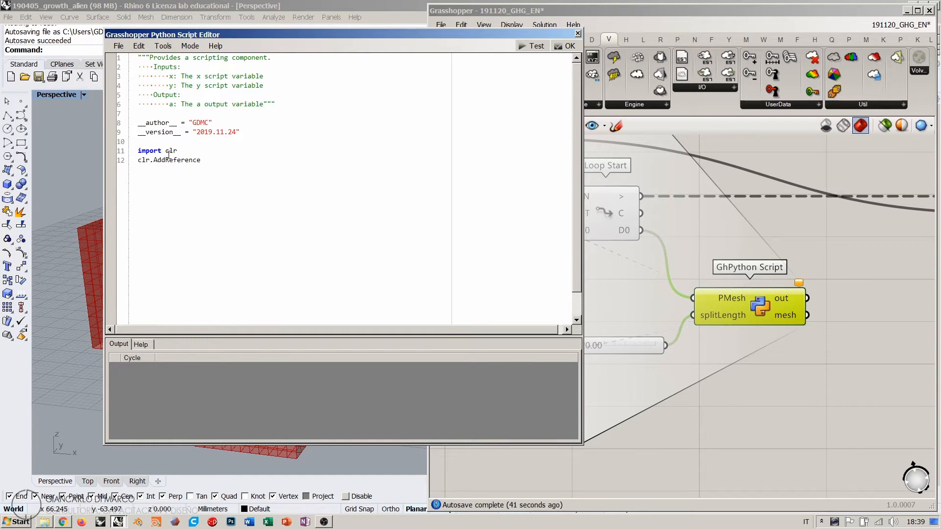
pyautogui.write('("Grassho')
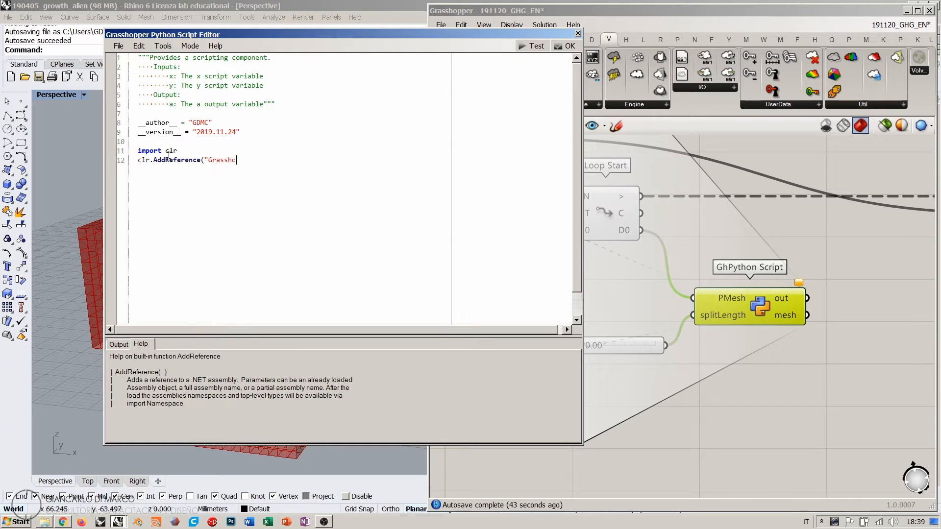
pyautogui.write('pper")')
pyautogui.press('Return')
pyautogui.write('import Grasshopper')
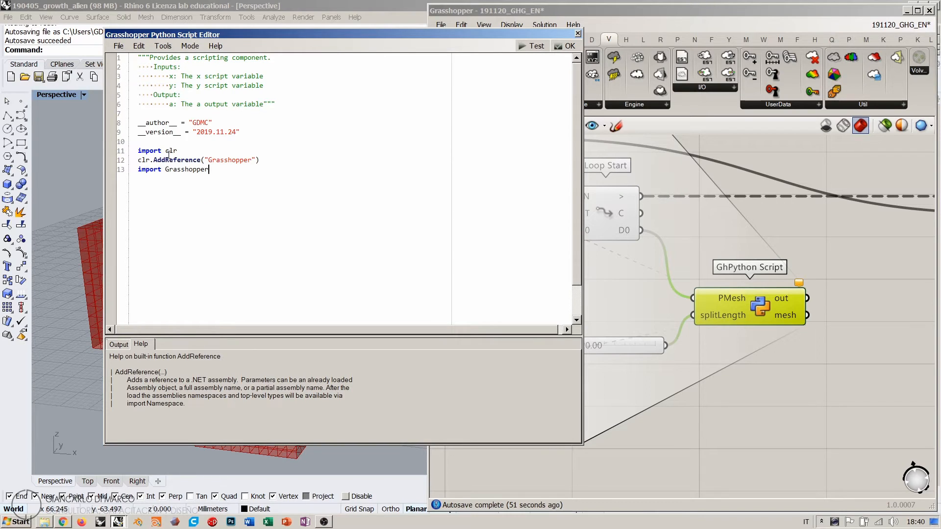
# Step: Below the Grasshopper import, start a new line with the method clr.AddReferenceToFileAndPath
pyautogui.press('Return')
pyautogui.press('Return')
pyautogui.press('BackSpace')
pyautogui.write('clr.AddRe')
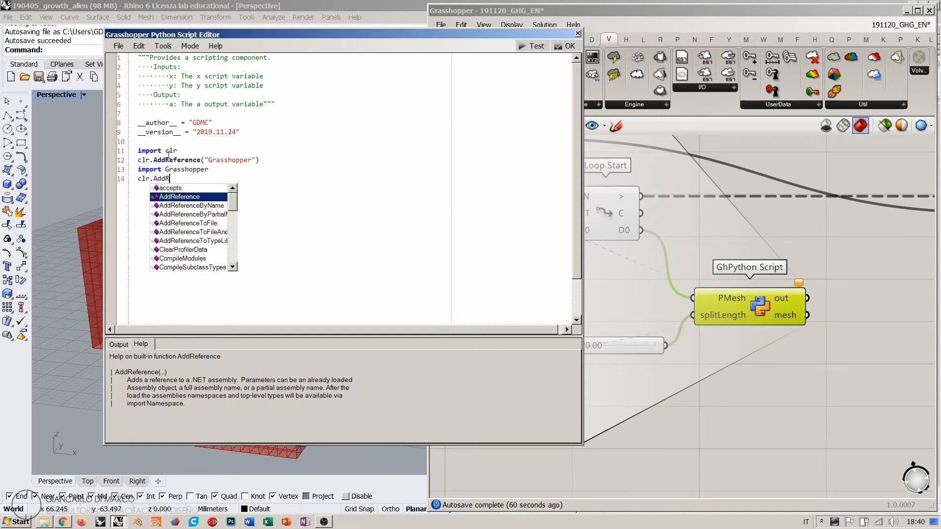
pyautogui.press('Down')
pyautogui.press('Down')
pyautogui.press('Down')
pyautogui.press('Down')
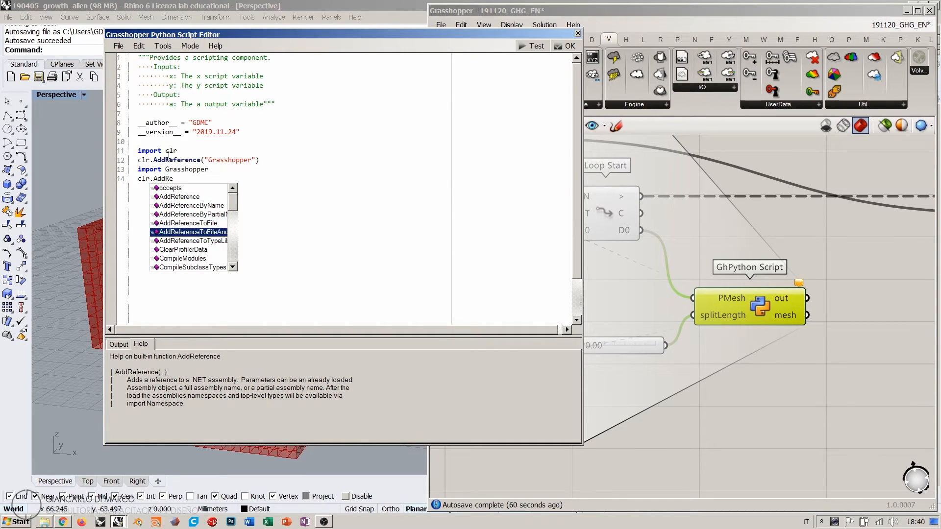
pyautogui.press('Return')
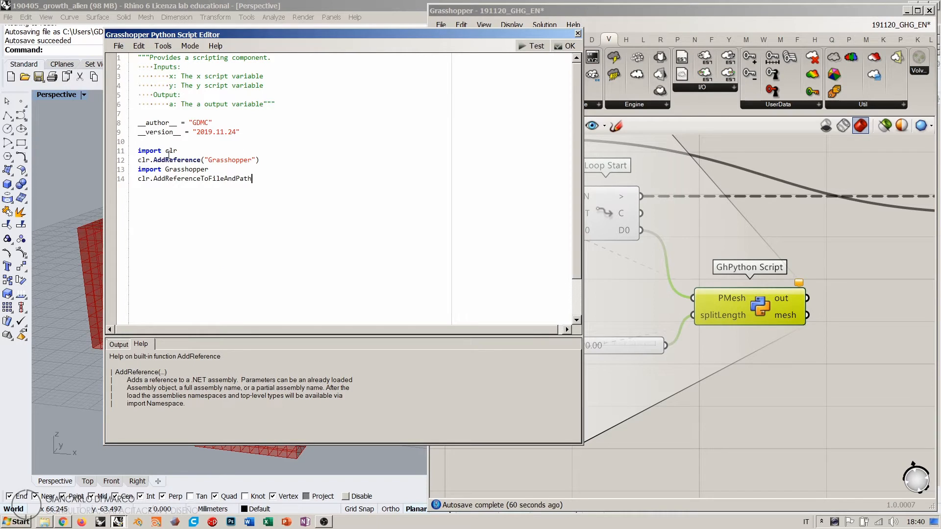
# Step: Start the call's argument as Grasshopper.Folders.DefaultAssemblyFolder + with an opening quotation mark, and close the script editor
pyautogui.write('(')
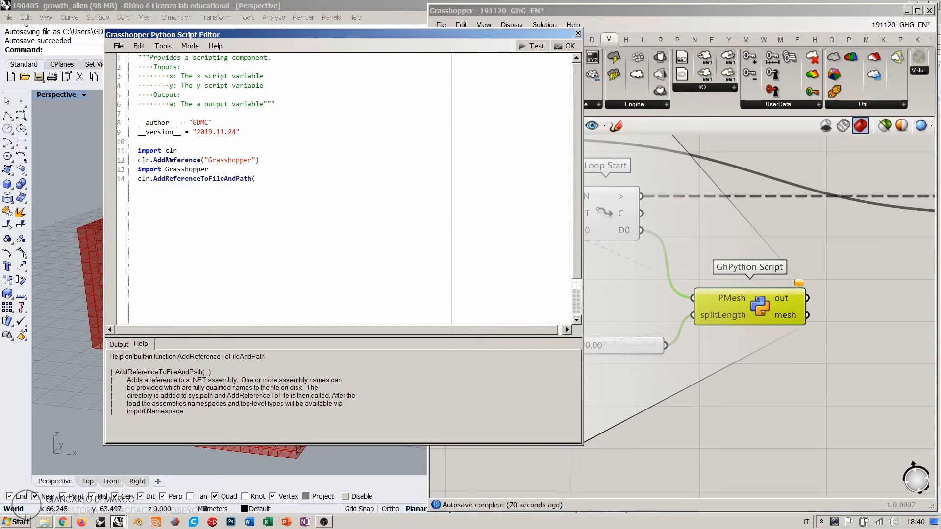
pyautogui.write('Grasshopper.')
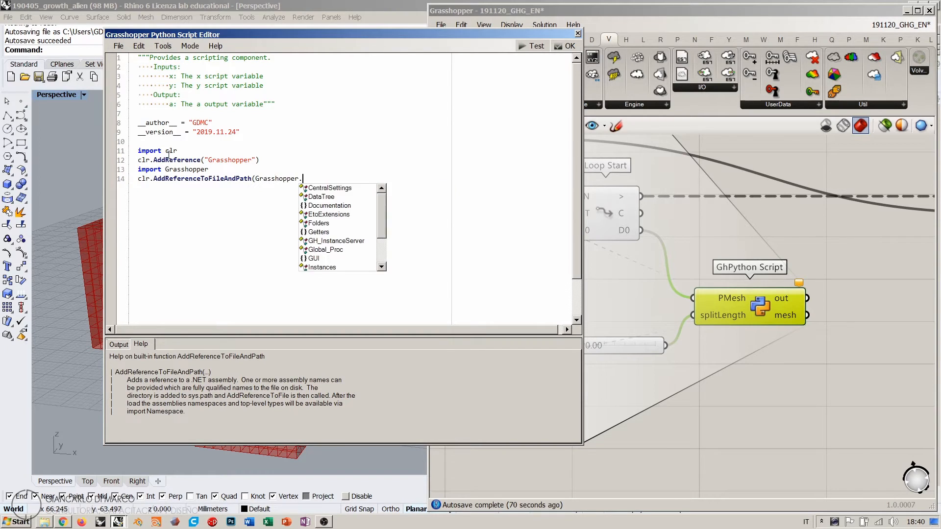
pyautogui.write('Fol')
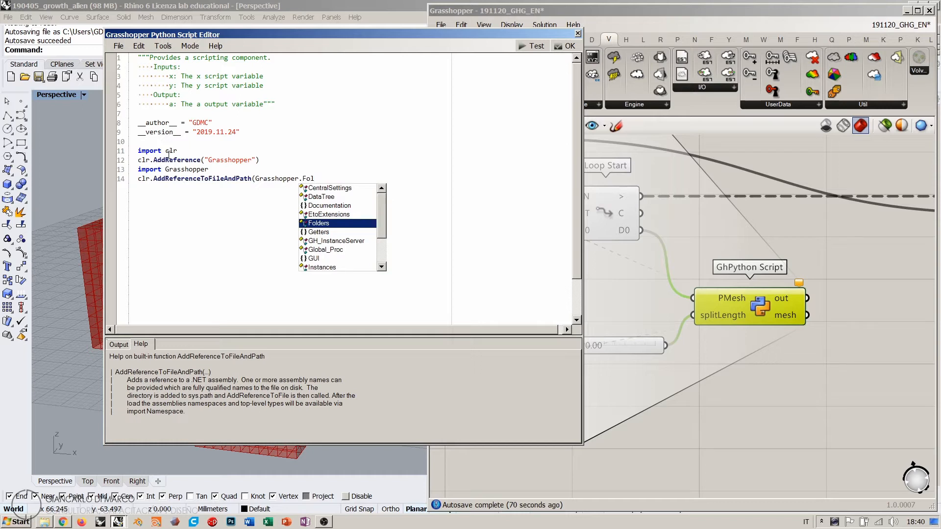
pyautogui.press('Return')
pyautogui.write('.Defa')
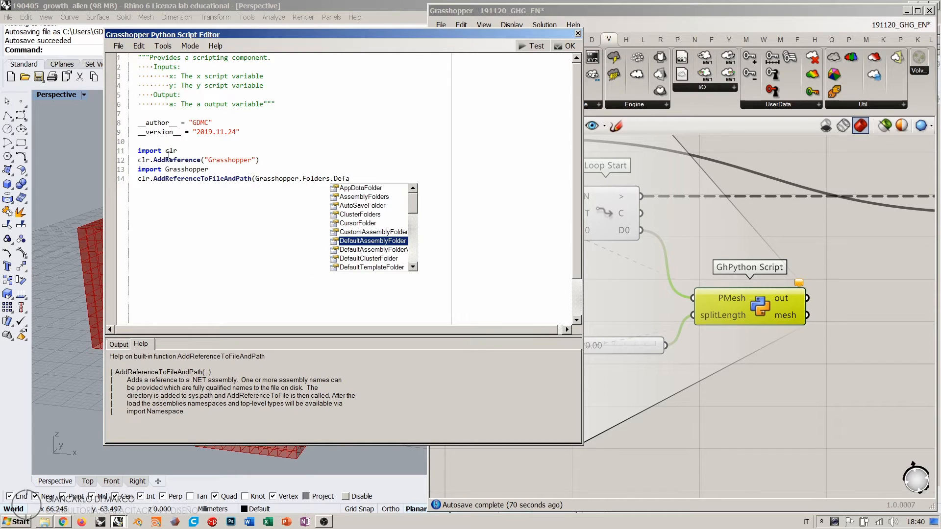
pyautogui.press('Return')
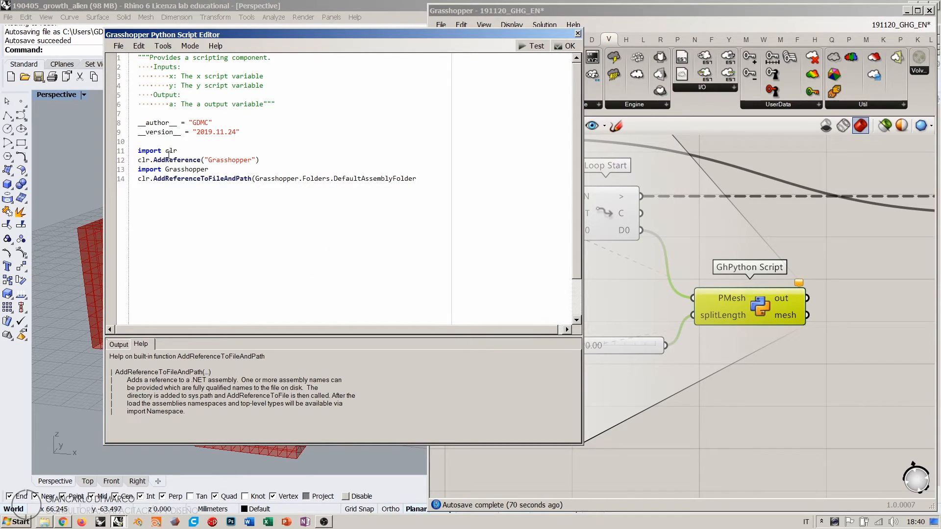
pyautogui.write('+ "')
pyautogui.moveTo(388, 36); pyautogui.dragTo(360, 64)
pyautogui.click(533, 77)
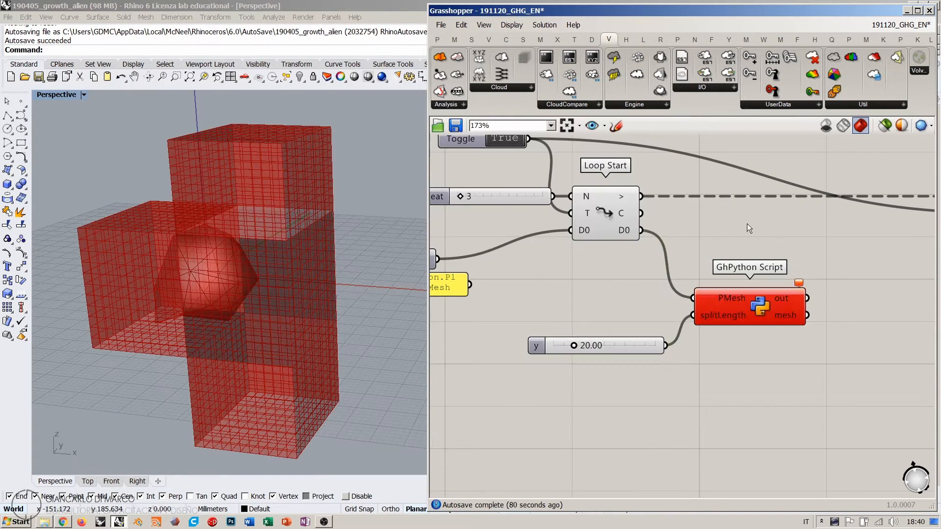
# Step: Examine the canvas note with the Plankton library download link, and return to the GhPython Script component
pyautogui.scroll(-12, 747, 224)
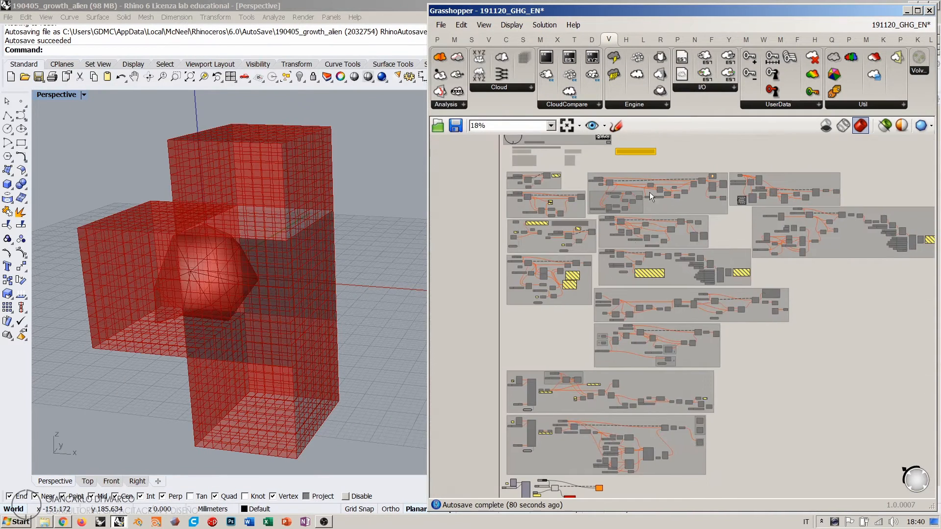
pyautogui.scroll(12, 616, 216)
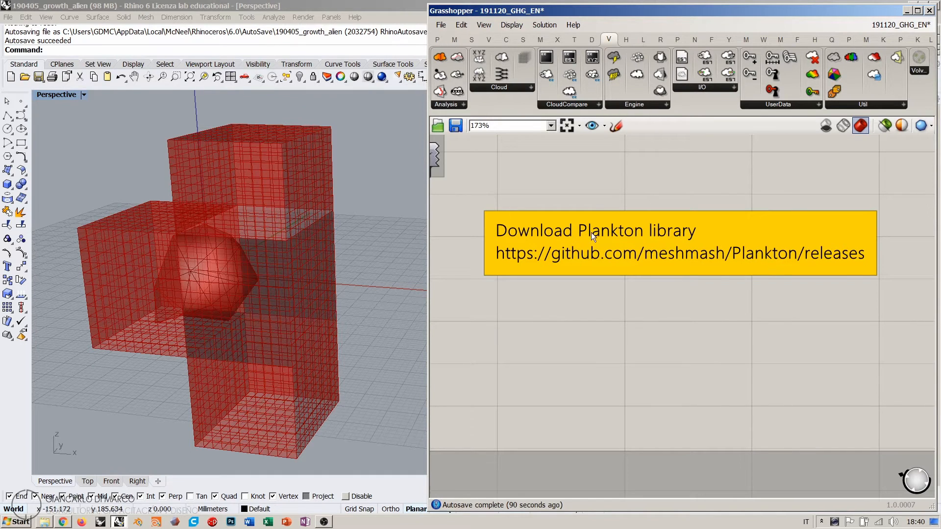
pyautogui.scroll(-8, 716, 240)
pyautogui.moveTo(578, 426); pyautogui.dragTo(646, 256, button='right')
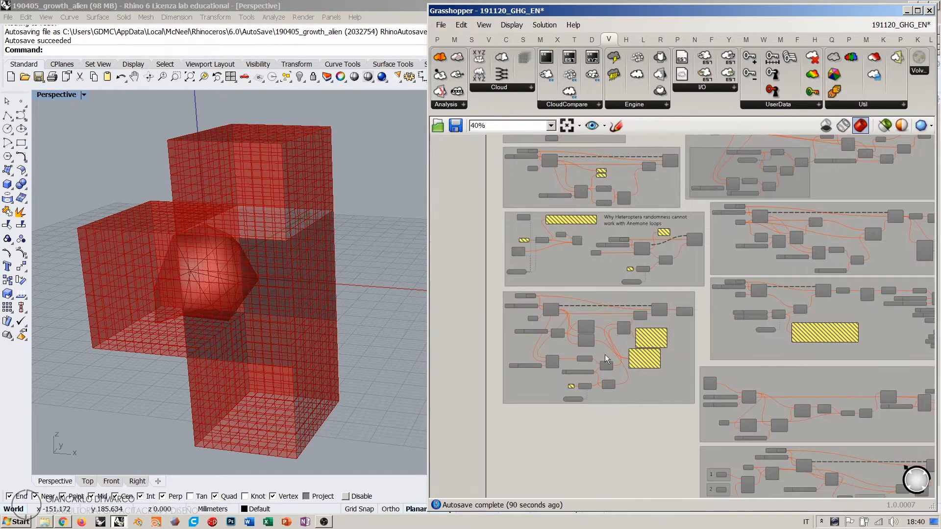
pyautogui.moveTo(602, 417); pyautogui.dragTo(639, 242, button='right')
pyautogui.scroll(7, 637, 320)
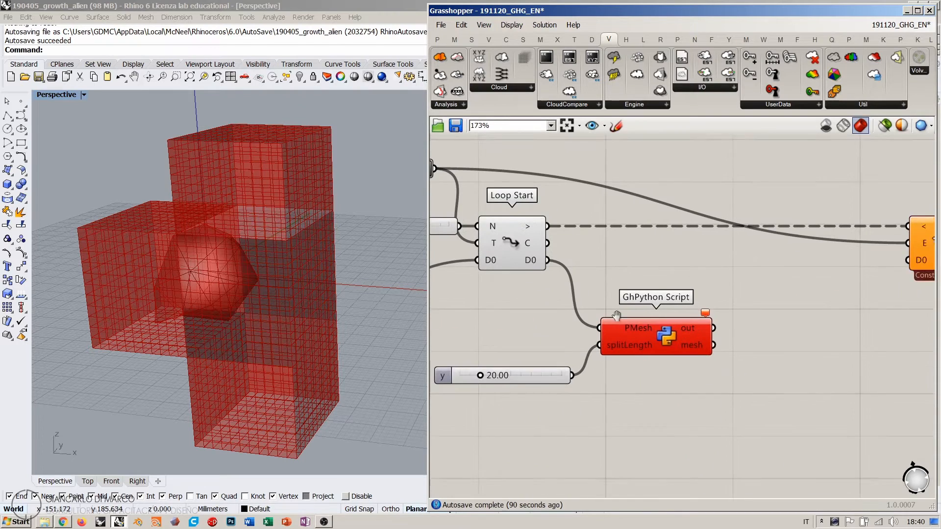
# Step: Open Grasshopper's Libraries folder in the file explorer and check for Plankton.dll, Plankton and PlanktonGh.dll
pyautogui.click(442, 25)
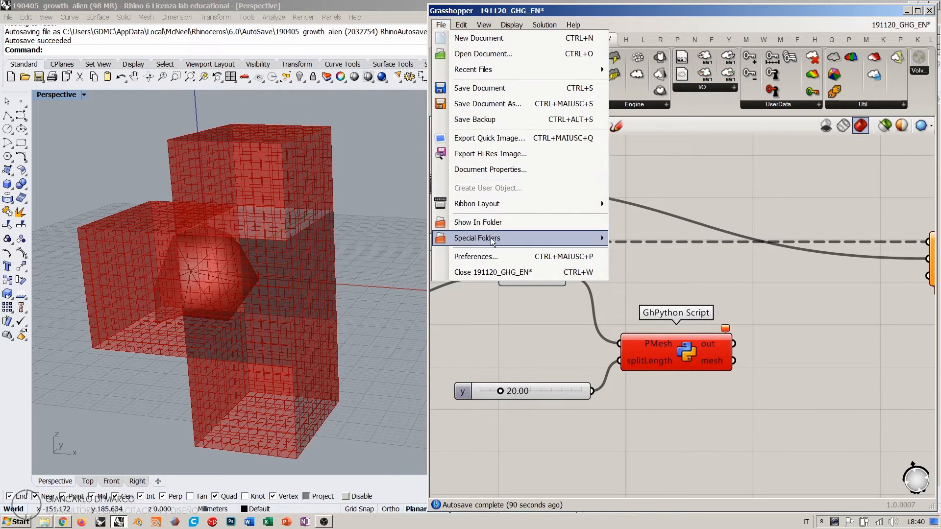
pyautogui.moveTo(587, 239)
pyautogui.click(638, 238)
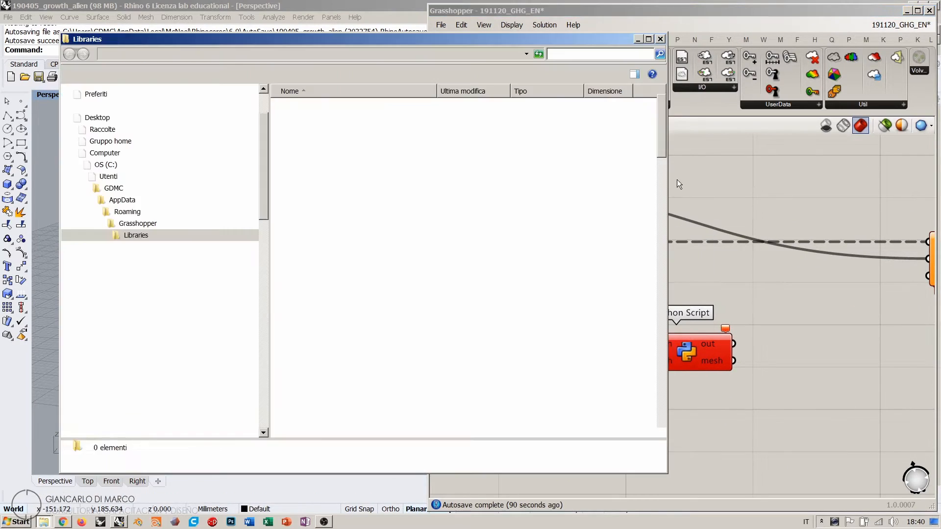
pyautogui.click(331, 90)
pyautogui.click(361, 88)
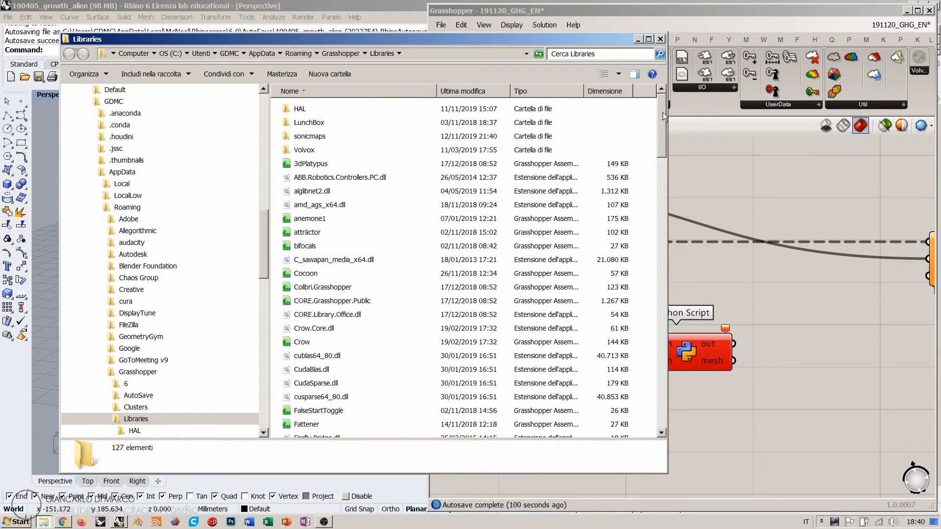
pyautogui.moveTo(662, 113); pyautogui.dragTo(653, 360)
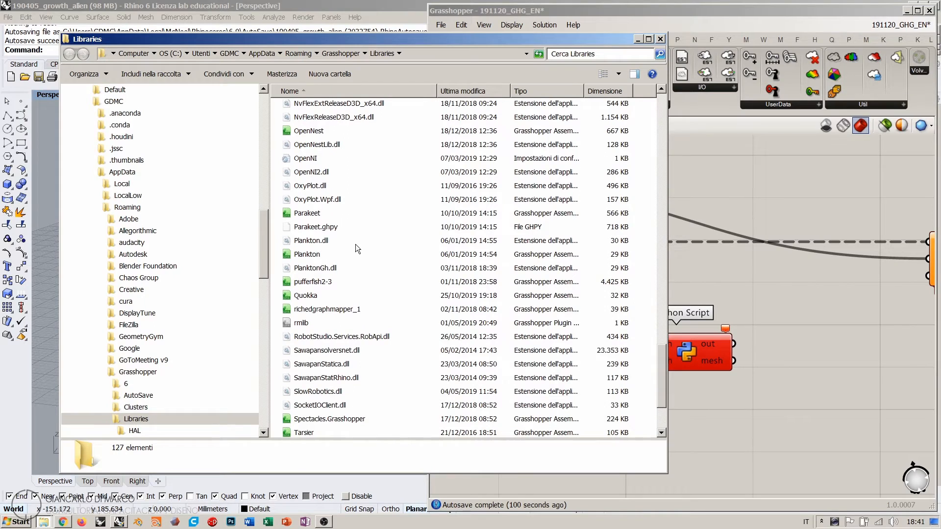
pyautogui.click(306, 242)
pyautogui.keyDown('shift'); pyautogui.click(307, 256); pyautogui.keyUp('shift')
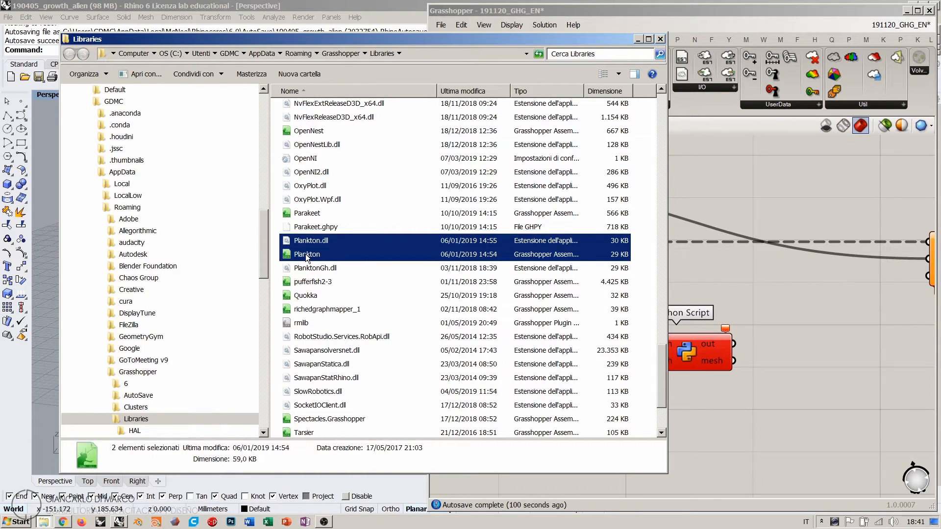
pyautogui.keyDown('shift'); pyautogui.click(312, 271); pyautogui.keyUp('shift')
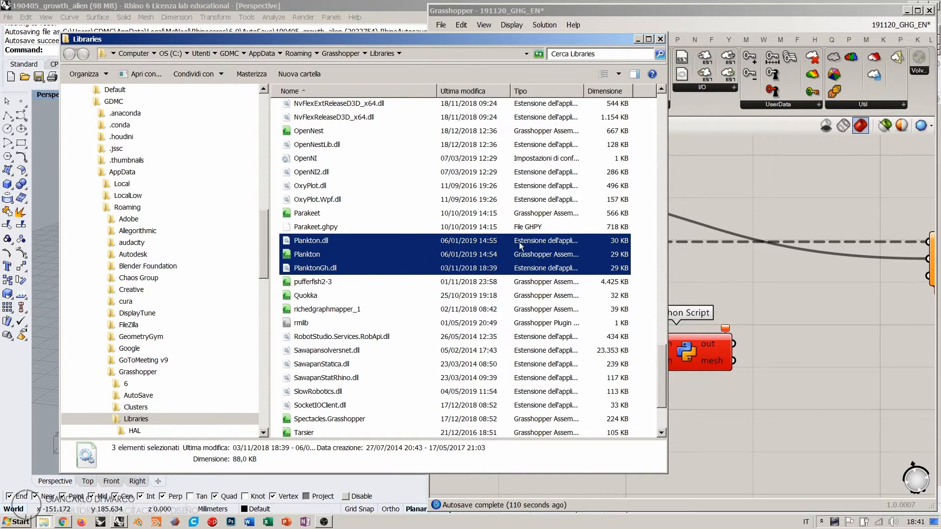
pyautogui.click(646, 214)
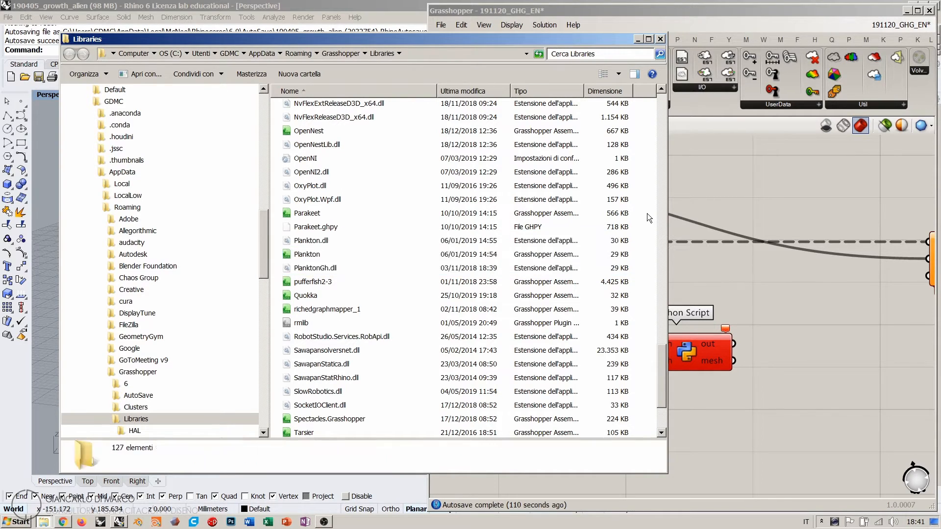
# Step: Reopen the GhPython Script's code and complete the assembly path on line 14 with "Plankton.dll" and the closing parenthesis
pyautogui.click(715, 173)
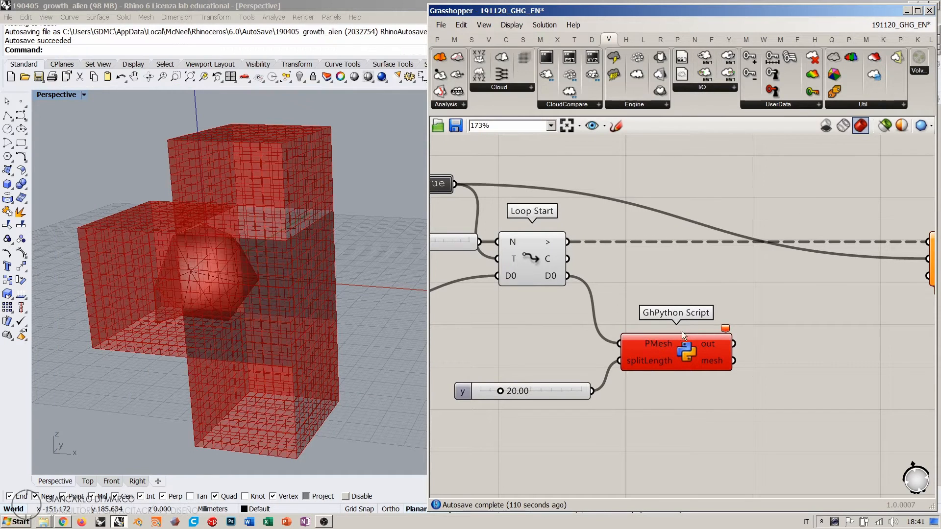
pyautogui.doubleClick(680, 347)
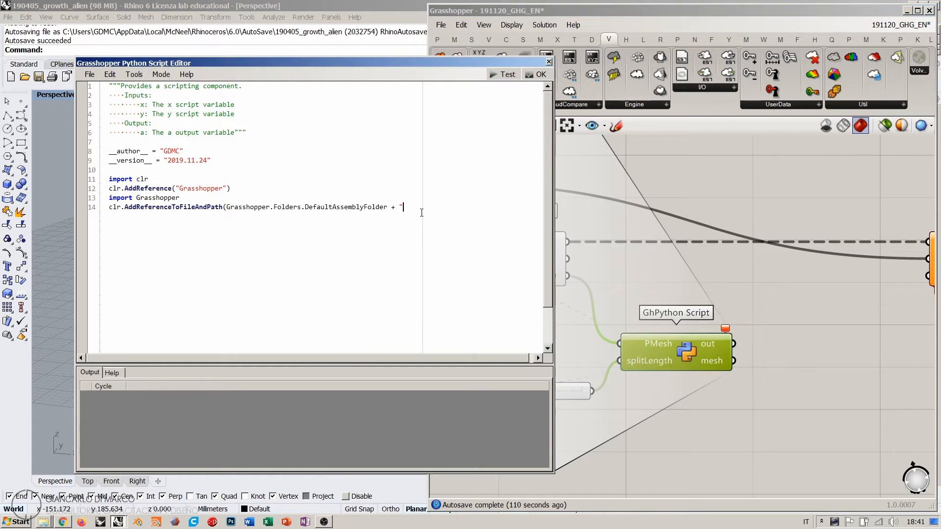
pyautogui.write('Plankton.dll")')
pyautogui.press('BackSpace')
pyautogui.write(')')
# Step: Add the line clr.AddReferenceToFileAndPath(Grasshopper.Folders.DefaultAssemblyFolder + "Plankton.gha") below the Plankton.dll reference
pyautogui.press('Return')
pyautogui.write('clr.AddRe')
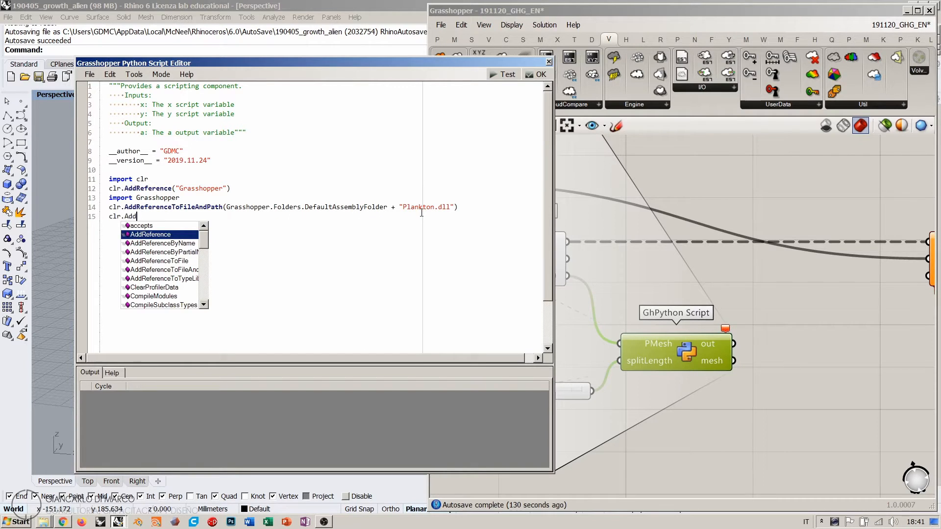
pyautogui.press('Down')
pyautogui.press('Down')
pyautogui.press('Tab')
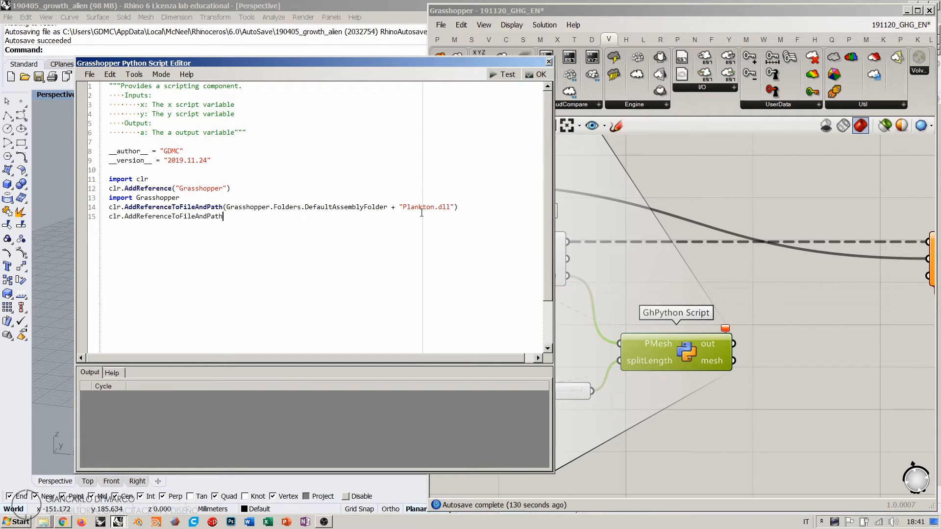
pyautogui.write('(')
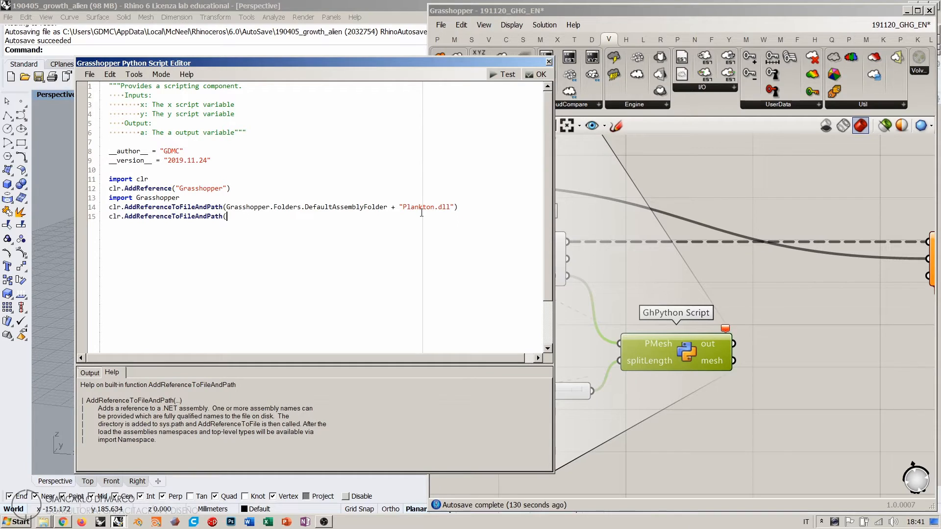
pyautogui.write('Grasshopper.')
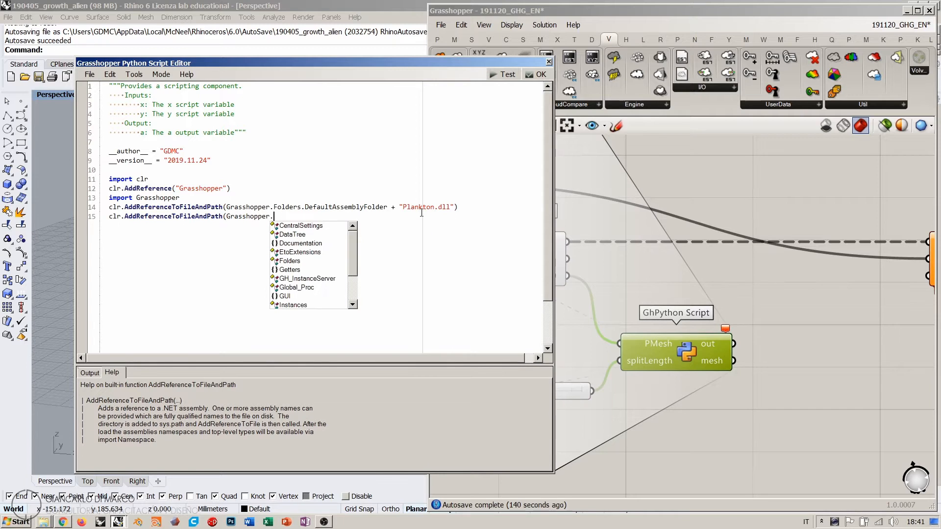
pyautogui.write('Folders')
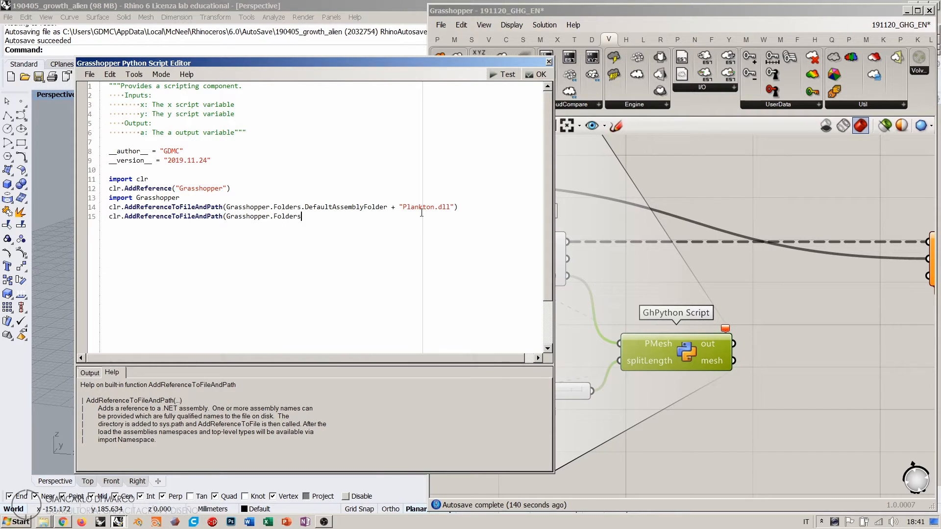
pyautogui.write('.De')
pyautogui.press('Return')
pyautogui.write('+ "Plank')
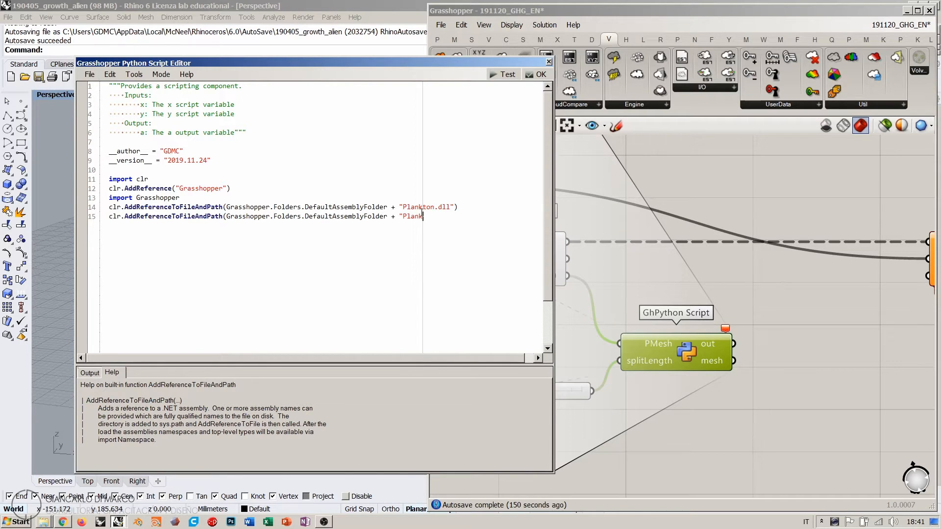
pyautogui.write('ton.gha"')
# Step: Below the assembly references, add the lines import Plankton and import PlanktonGh
pyautogui.press('Return')
pyautogui.write('import Pln')
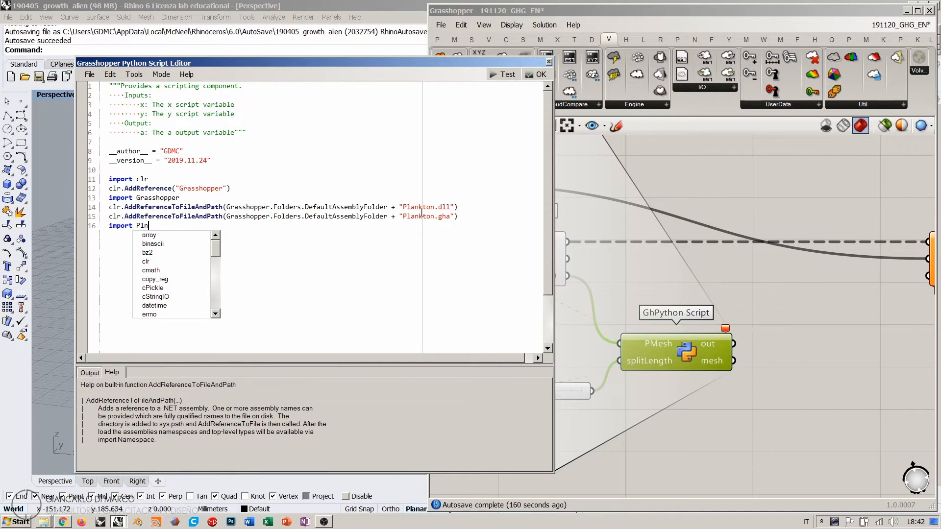
pyautogui.press('BackSpace')
pyautogui.write('ankton')
pyautogui.press('Return')
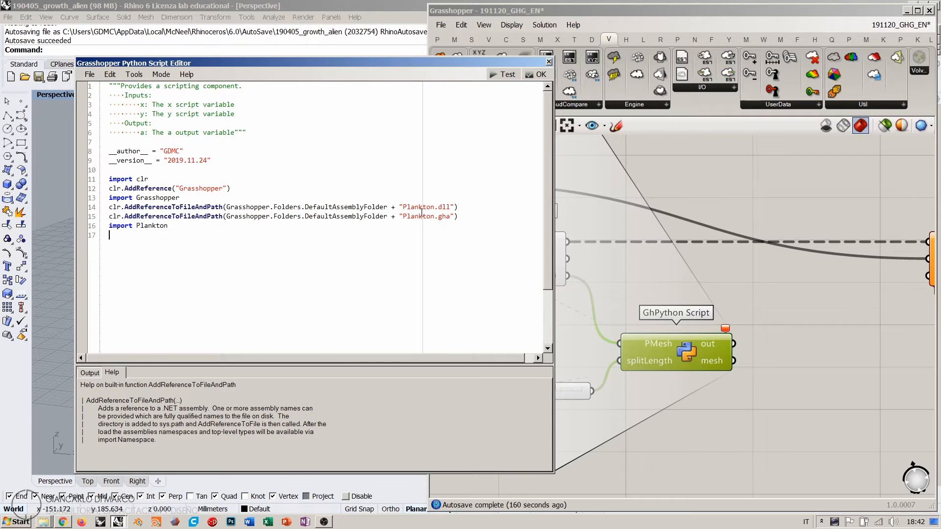
pyautogui.write('import PlanktonG')
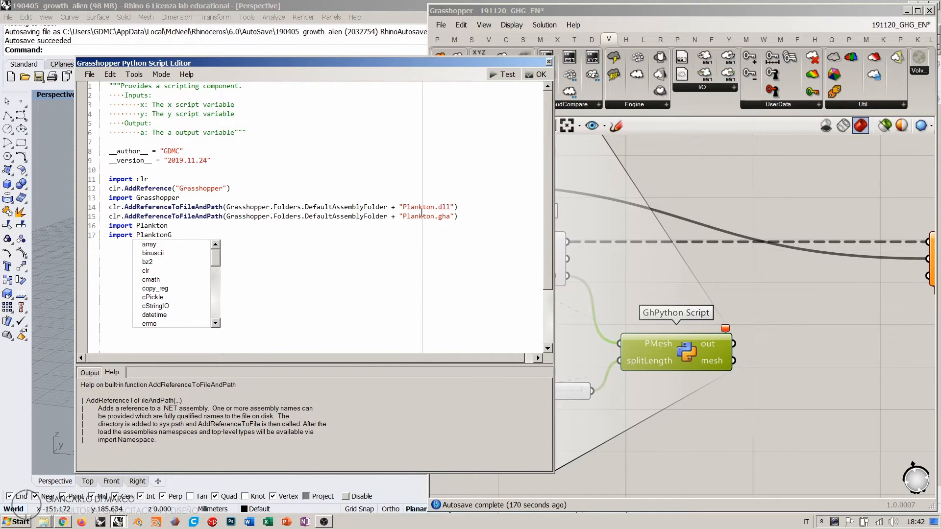
pyautogui.write('h')
pyautogui.press('Return')
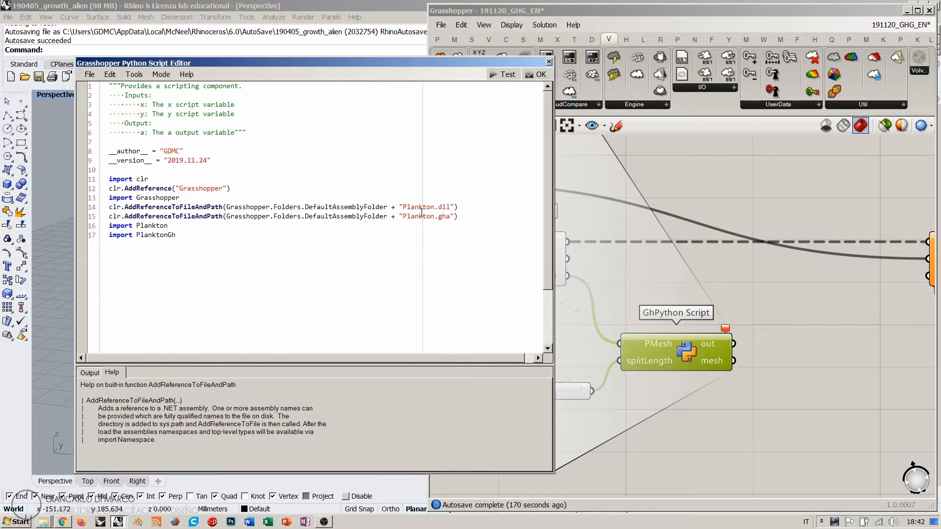
# Step: Add the line clr.ImportExtensions(PlanktonGh.RhinoSupport) below the Plankton import lines
pyautogui.write('clr.Import')
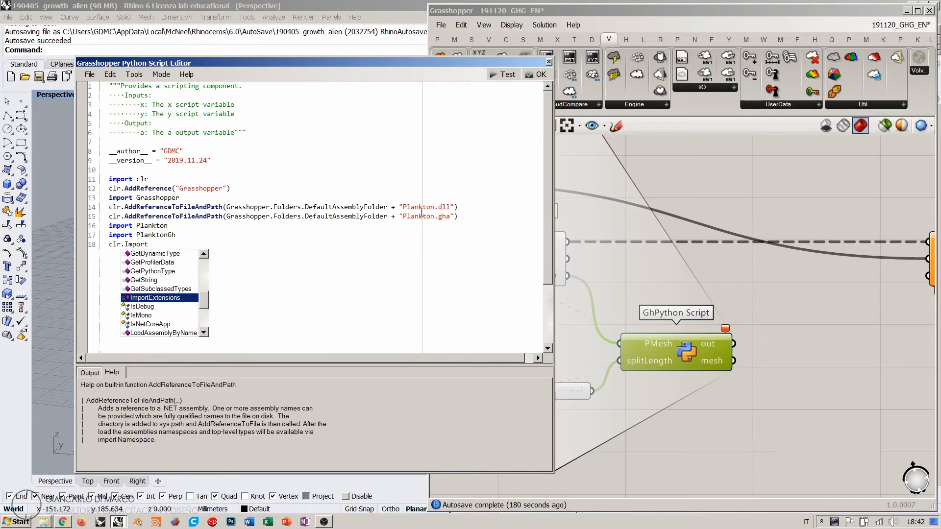
pyautogui.press('Return')
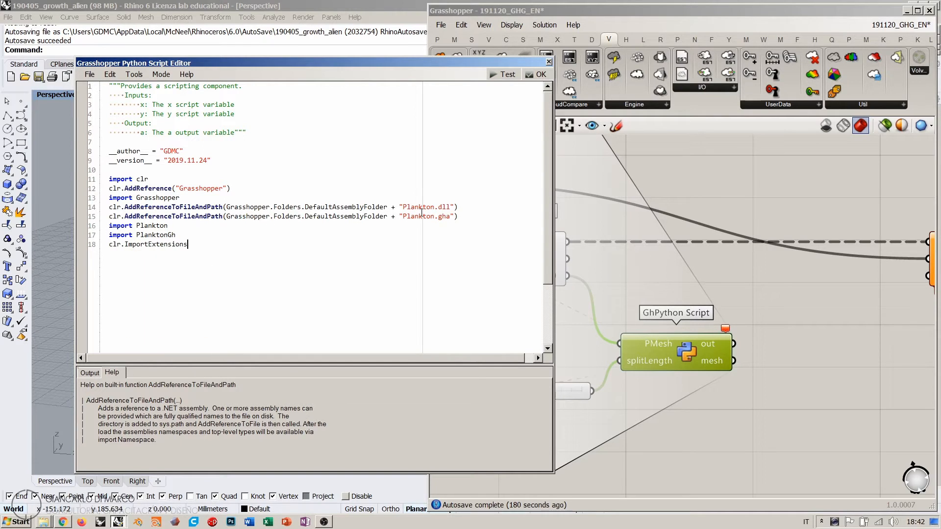
pyautogui.write('(Plank')
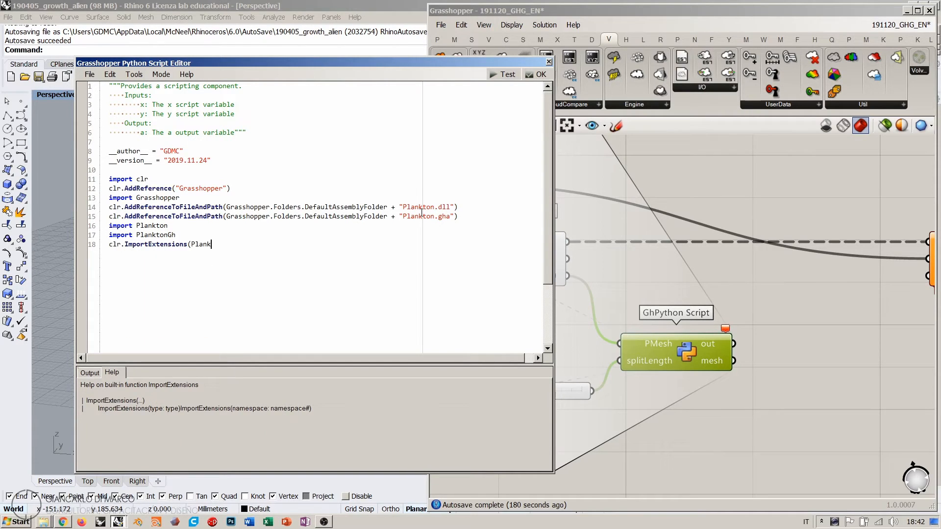
pyautogui.write('tonGh.')
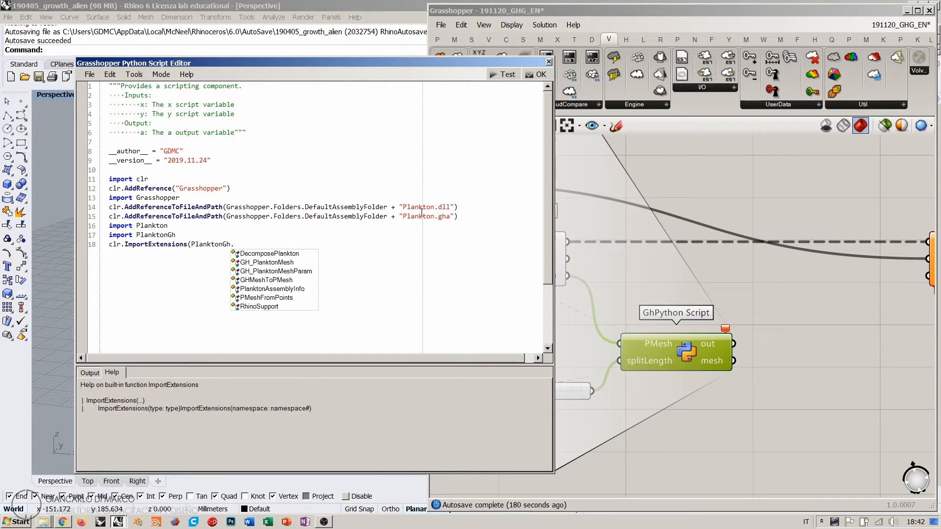
pyautogui.write('RhinoSupport)')
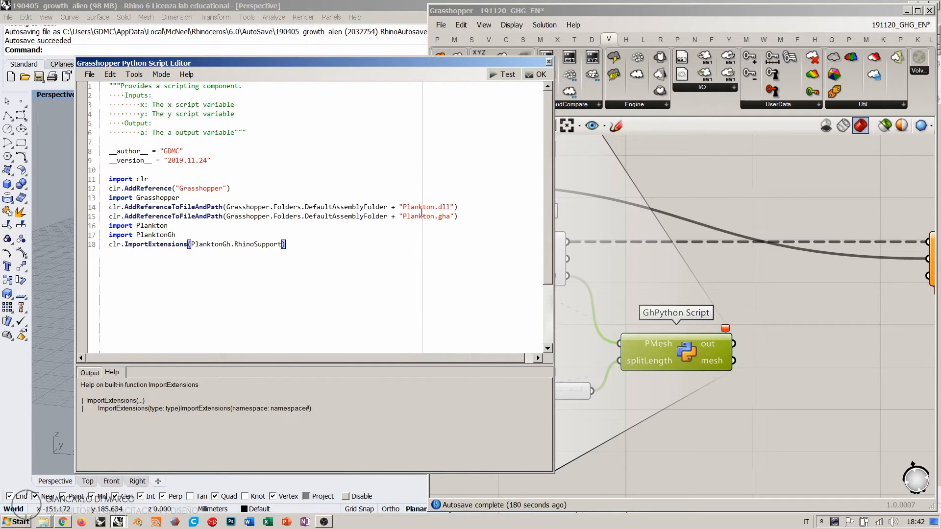
# Step: After a blank line, start the loop "for i in range(PMesh.Halfedges.Count):" in the script
pyautogui.press('Return')
pyautogui.press('Return')
pyautogui.write('for i in range(')
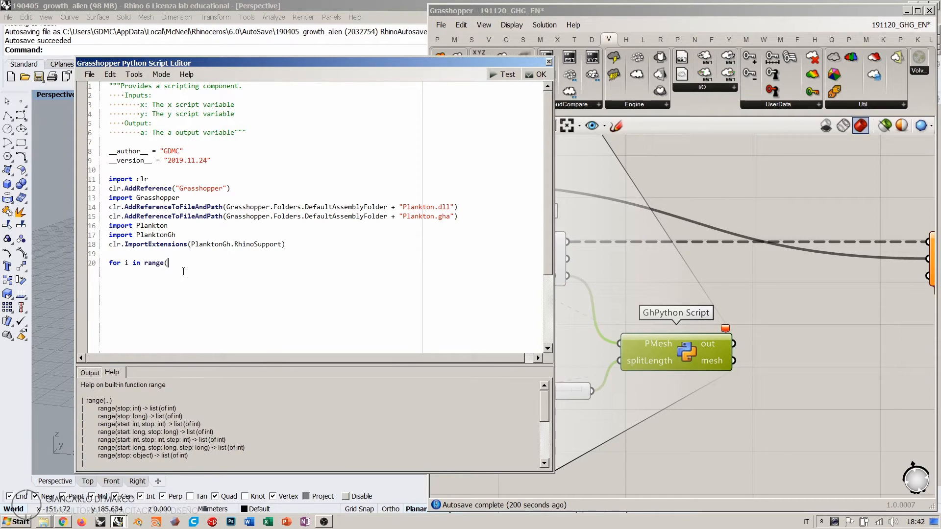
pyautogui.write('PMesh.Ha')
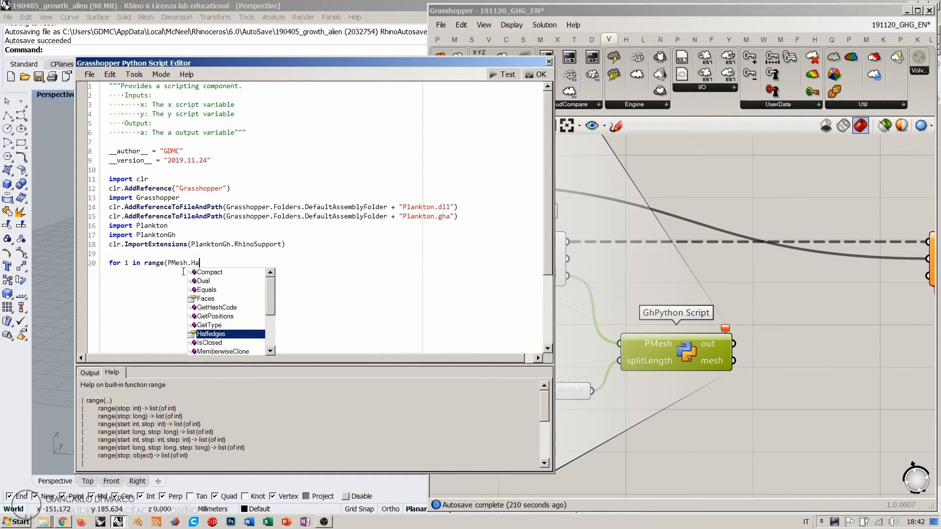
pyautogui.press('Return')
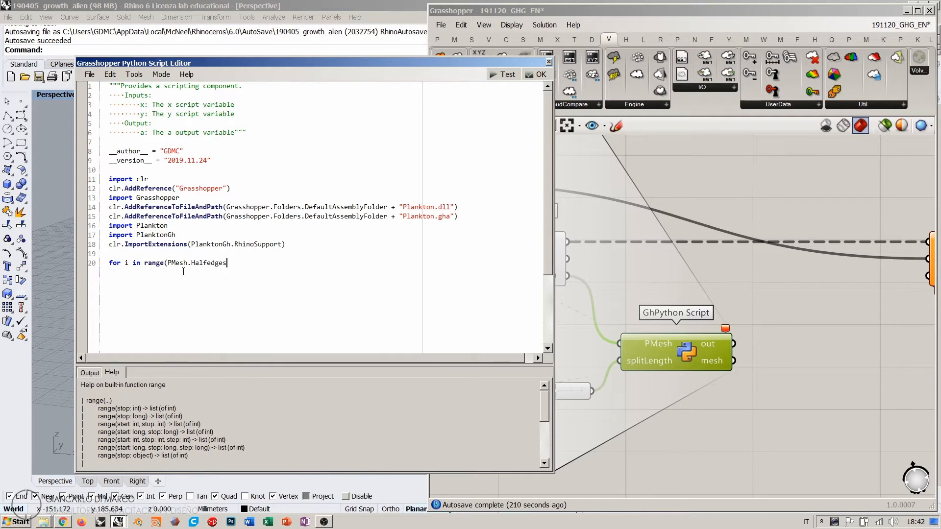
pyautogui.write('.Count)')
pyautogui.press('Return')
pyautogui.press('BackSpace')
pyautogui.write(':')
pyautogui.press('Return')
# Step: Inside the for loop, add the condition "if PMesh.Halfedges.GetLength(i)>splitLength:"
pyautogui.write('if PMesh.Halfedges')
pyautogui.press('Tab')
pyautogui.write('.GetLe')
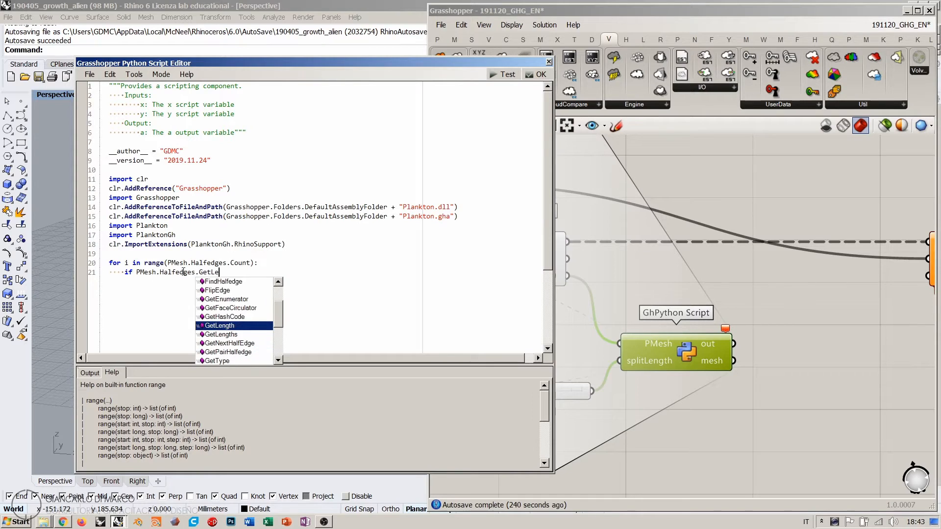
pyautogui.press('Tab')
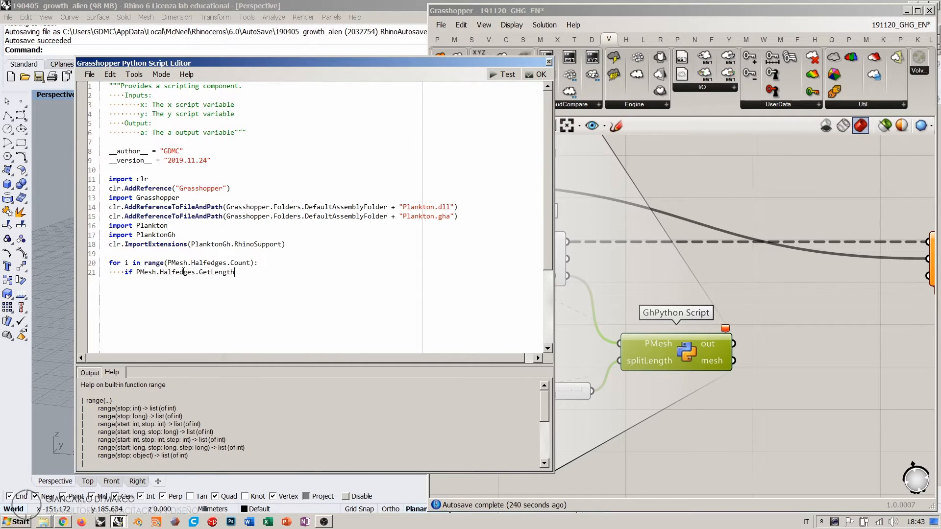
pyautogui.write('(i)')
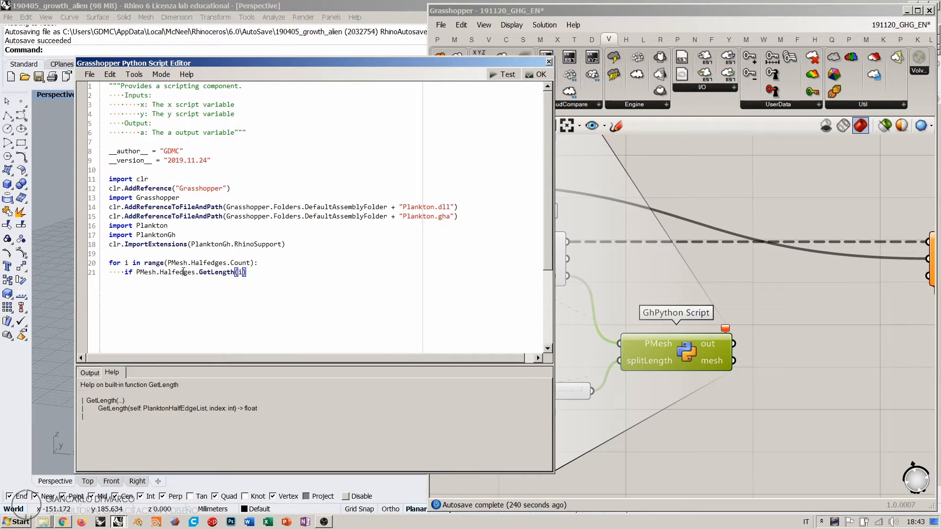
pyautogui.write('>splitl')
pyautogui.press('BackSpace')
pyautogui.write('Lg')
pyautogui.press('BackSpace')
pyautogui.write('ength:')
pyautogui.press('Return')
# Step: Under the if condition, add the indented statement PMesh.Halfedges.TriangleSplitEdge(i)
pyautogui.write('Pme')
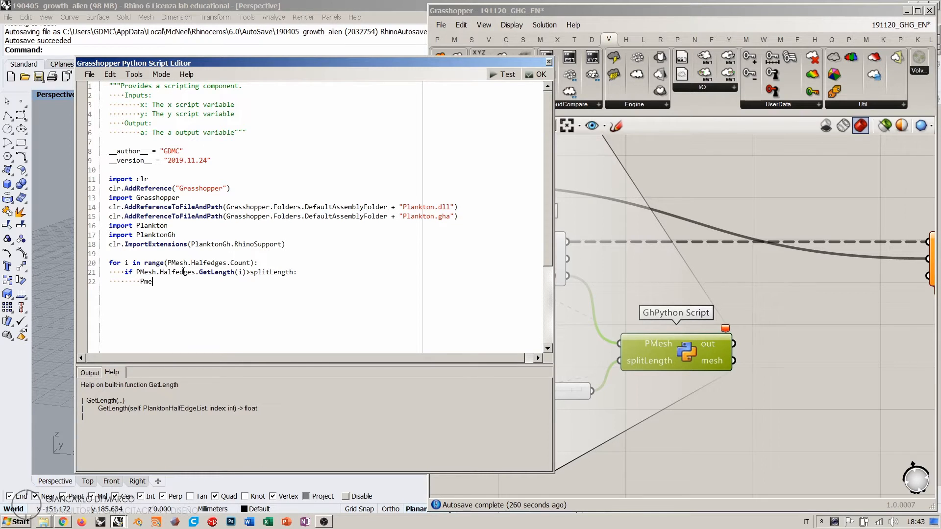
pyautogui.press('BackSpace')
pyautogui.press('BackSpace')
pyautogui.write('Mesh.Hal')
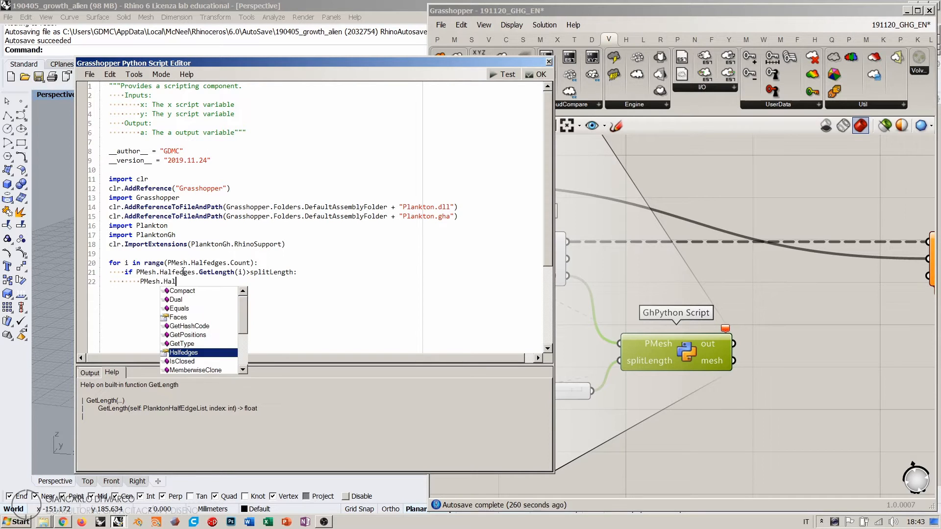
pyautogui.press('Return')
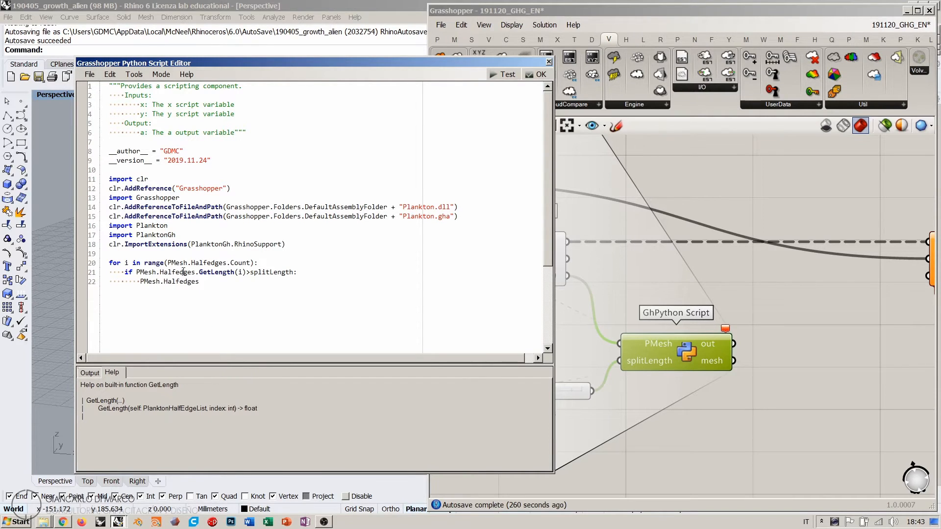
pyautogui.write('.')
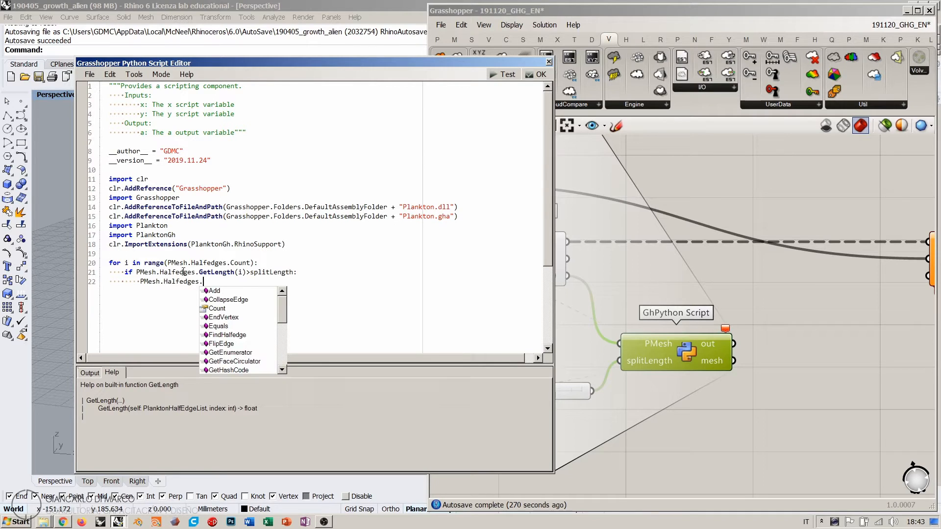
pyautogui.write('Trian')
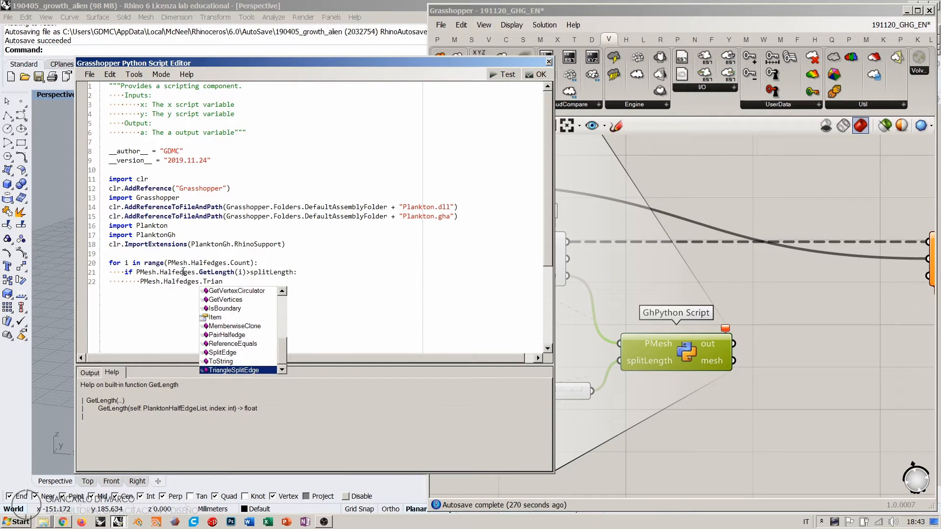
pyautogui.press('Return')
pyautogui.write('(i)')
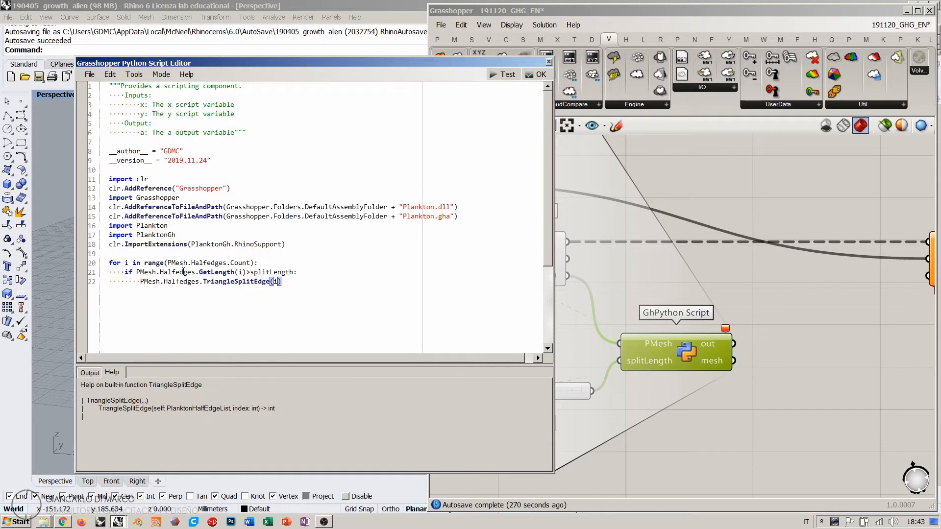
# Step: Below the loop, add mesh=PlanktonGh.RhinoSupport.ToRhinoMesh(PMesh) unindented, test the script and close the editor with the code accepted
pyautogui.press('Return')
pyautogui.press('Return')
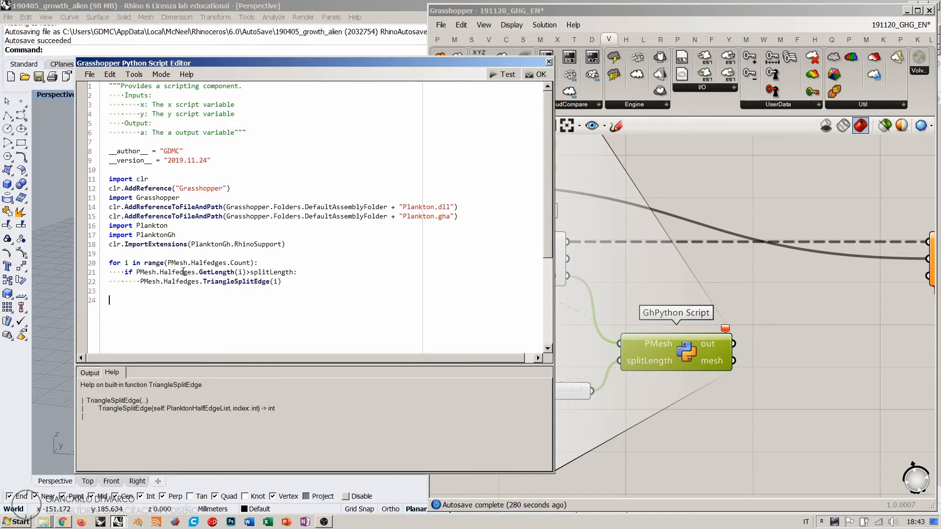
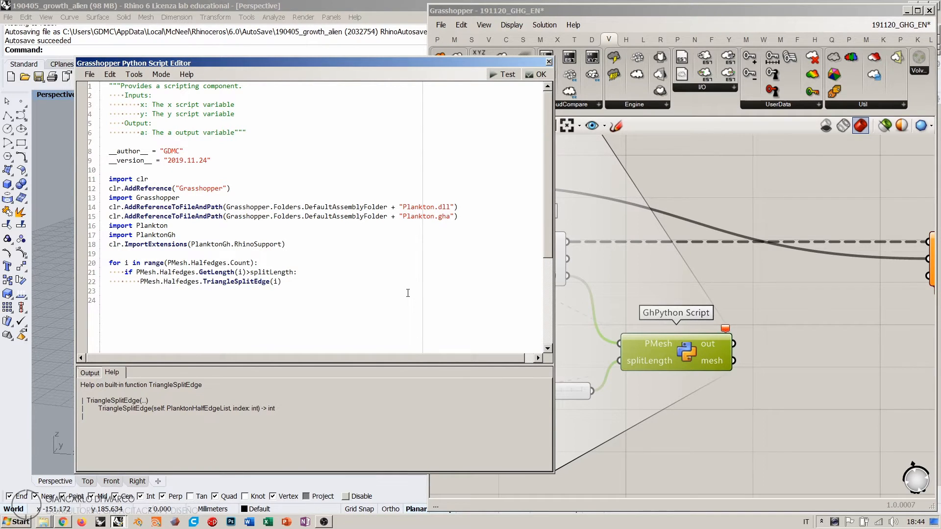
pyautogui.write('mesh=PlanktonGh.Rhio')
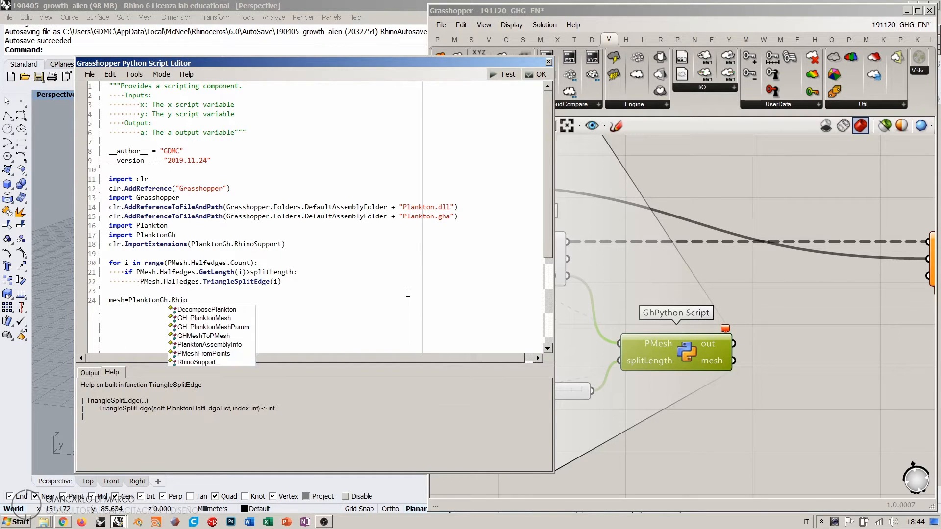
pyautogui.press('BackSpace')
pyautogui.write('noSupport')
pyautogui.press('Return')
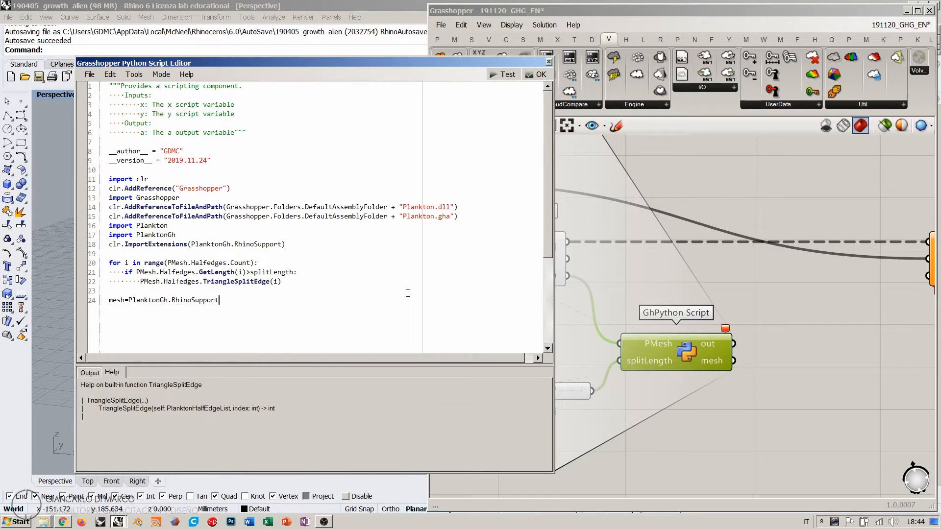
pyautogui.write('.ToRhi')
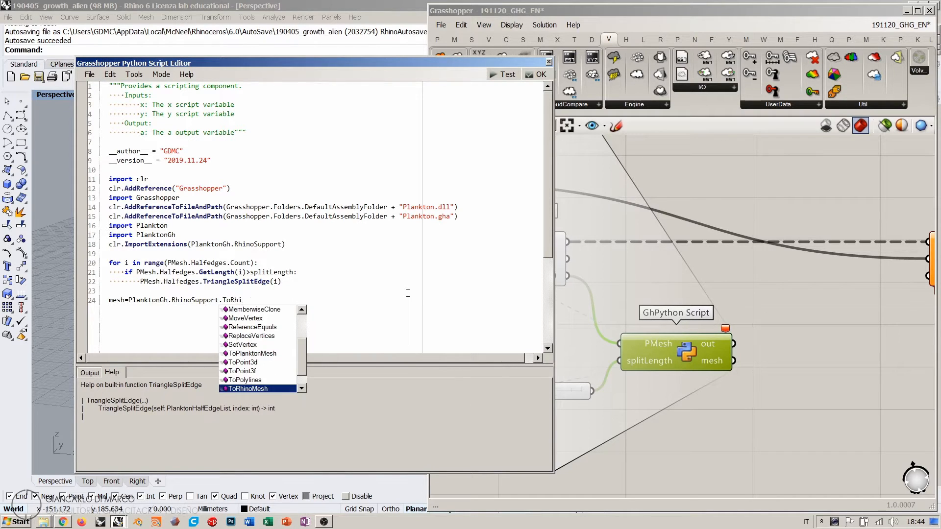
pyautogui.press('Return')
pyautogui.write('(')
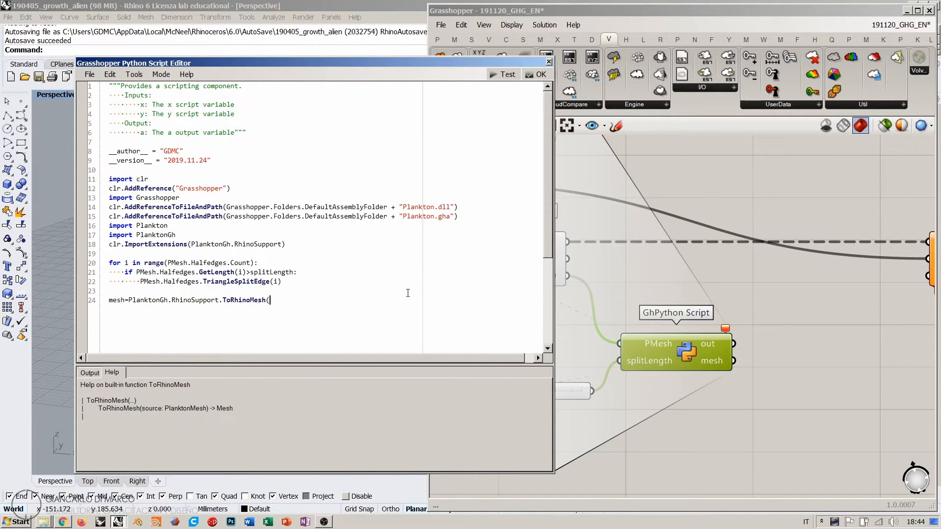
pyautogui.write('PMesh)')
pyautogui.click(504, 74)
pyautogui.click(539, 74)
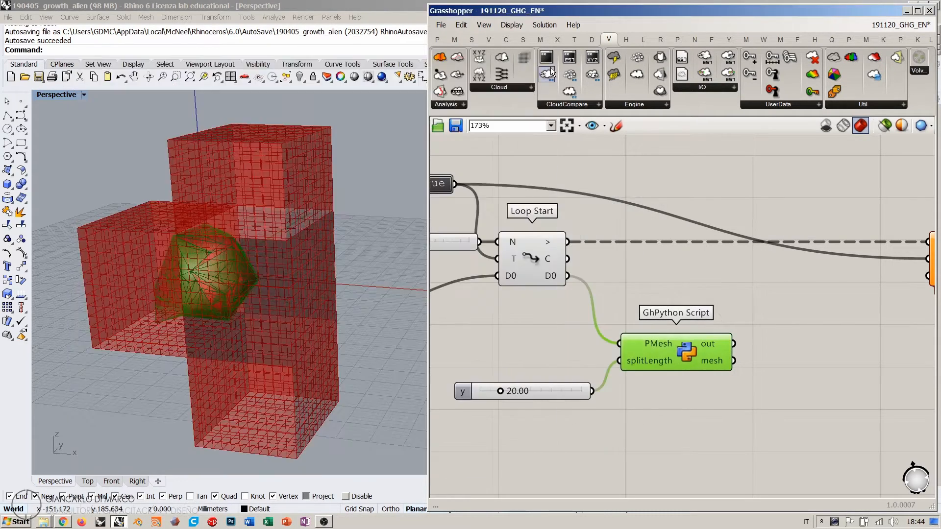
# Step: Move the GhPython Script component and its y slider up, closer to the Loop Start component's outputs
pyautogui.moveTo(679, 346); pyautogui.dragTo(676, 315)
pyautogui.moveTo(557, 397); pyautogui.dragTo(540, 362)
pyautogui.moveTo(675, 327); pyautogui.dragTo(677, 325)
pyautogui.click(530, 257)
pyautogui.click(670, 322)
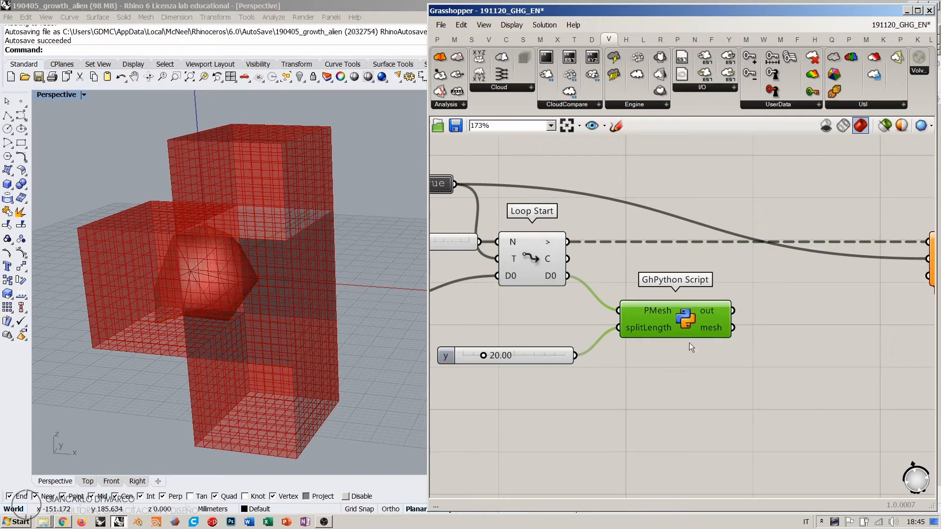
pyautogui.click(690, 344)
# Step: Turn off the preview of the Mesh Surface component so its boxes do not cover the growing mesh
pyautogui.moveTo(217, 245); pyautogui.dragTo(233, 267, button='right')
pyautogui.moveTo(588, 280); pyautogui.dragTo(715, 294, button='right')
pyautogui.scroll(-5, 699, 301)
pyautogui.scroll(-1, 699, 301)
pyautogui.moveTo(656, 341); pyautogui.dragTo(549, 255, button='right')
pyautogui.click(778, 343)
pyautogui.hotkey('ctrl', 'q')
pyautogui.click(822, 294)
# Step: Start the loop from the Loop Start component and check the GhPython Script's mesh output
pyautogui.moveTo(233, 295); pyautogui.dragTo(260, 279, button='right')
pyautogui.scroll(8, 260, 279)
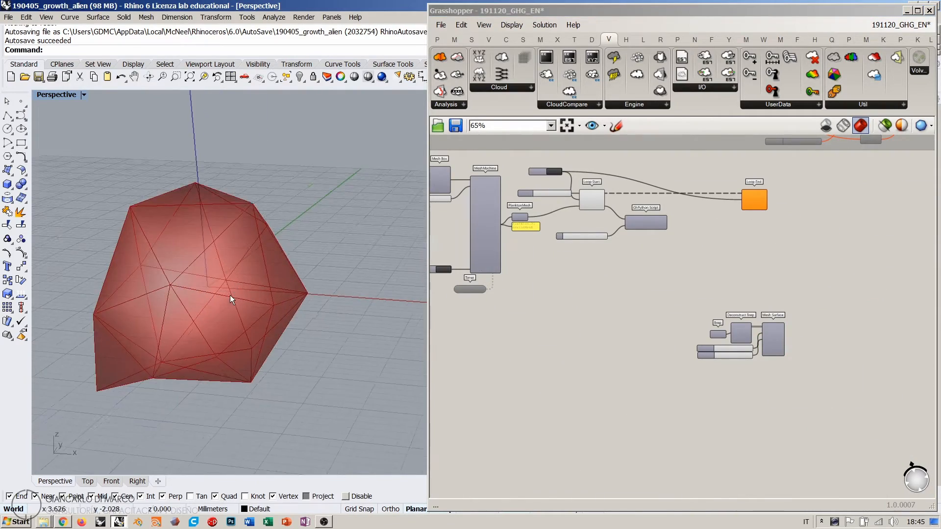
pyautogui.moveTo(521, 274); pyautogui.dragTo(544, 293, button='right')
pyautogui.scroll(5, 632, 220)
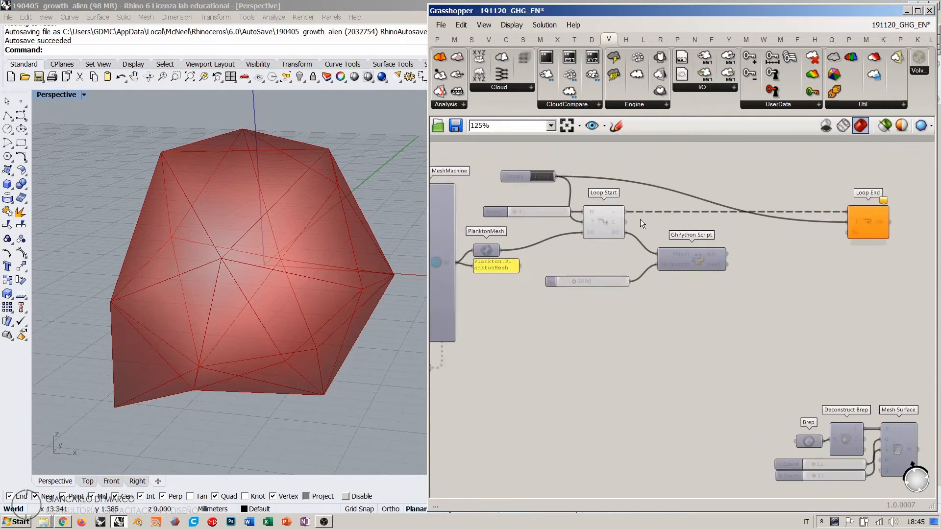
pyautogui.moveTo(611, 251); pyautogui.dragTo(627, 272, button='right')
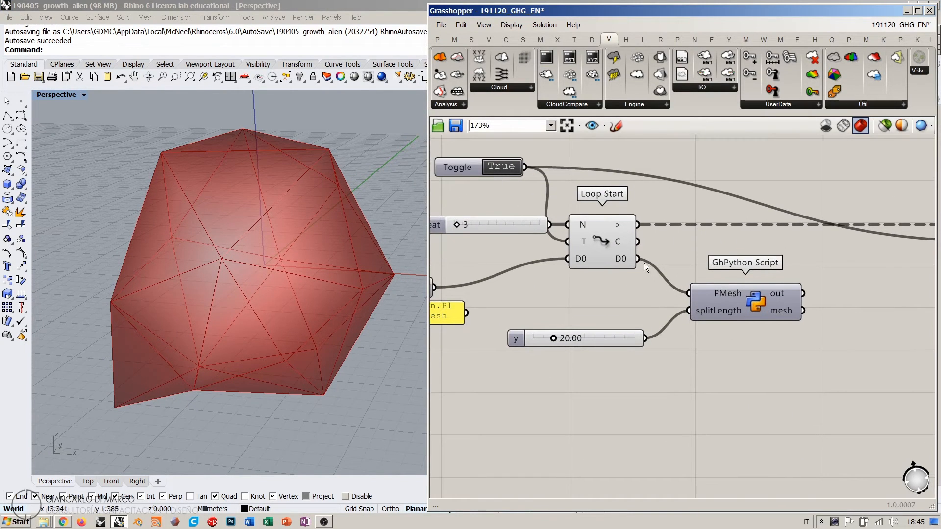
pyautogui.click(601, 233)
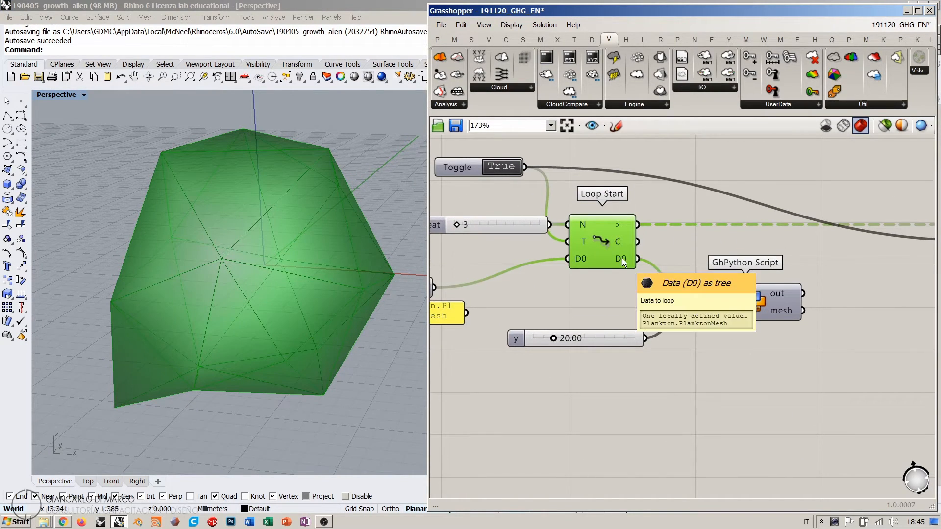
pyautogui.doubleClick(602, 234)
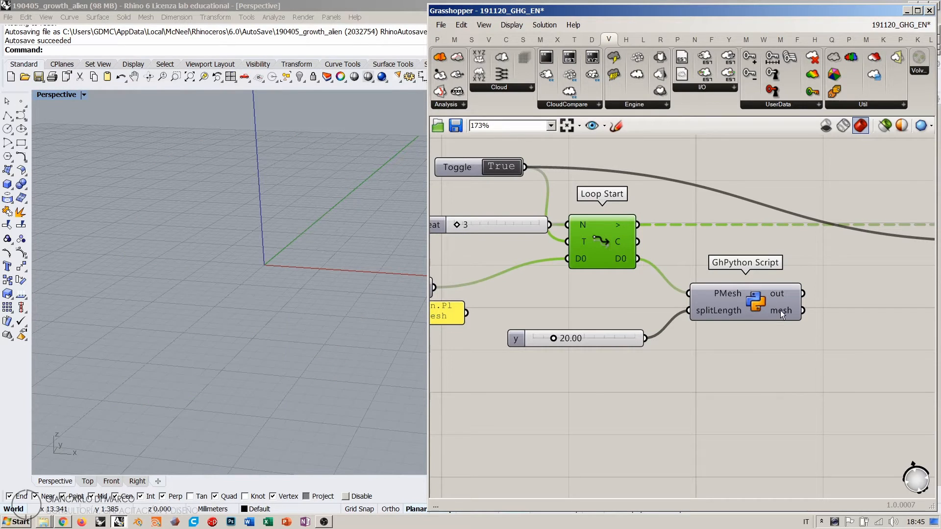
pyautogui.moveTo(782, 308)
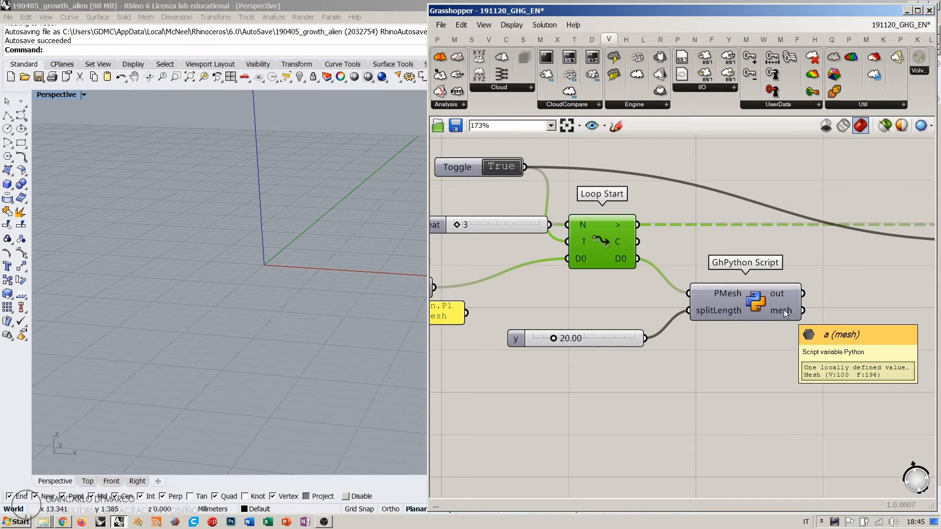
# Step: Add a Mesh parameter above the GhPython Script and connect Loop Start's D0 output to it
pyautogui.moveTo(613, 303); pyautogui.dragTo(720, 279, button='right')
pyautogui.doubleClick(648, 387)
pyautogui.write('m')
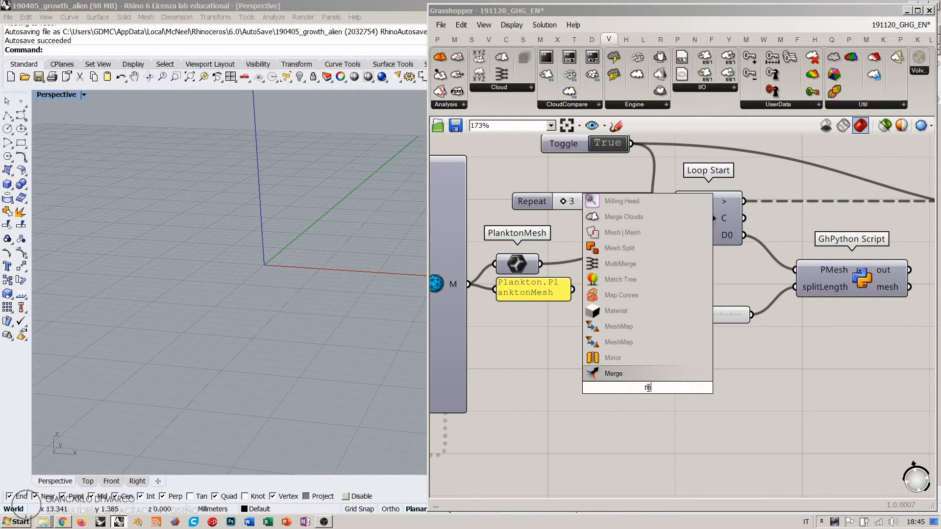
pyautogui.write('esh')
pyautogui.click(639, 363)
pyautogui.moveTo(643, 386); pyautogui.dragTo(753, 380)
pyautogui.moveTo(769, 322); pyautogui.dragTo(640, 327, button='right')
pyautogui.moveTo(623, 385); pyautogui.dragTo(708, 245)
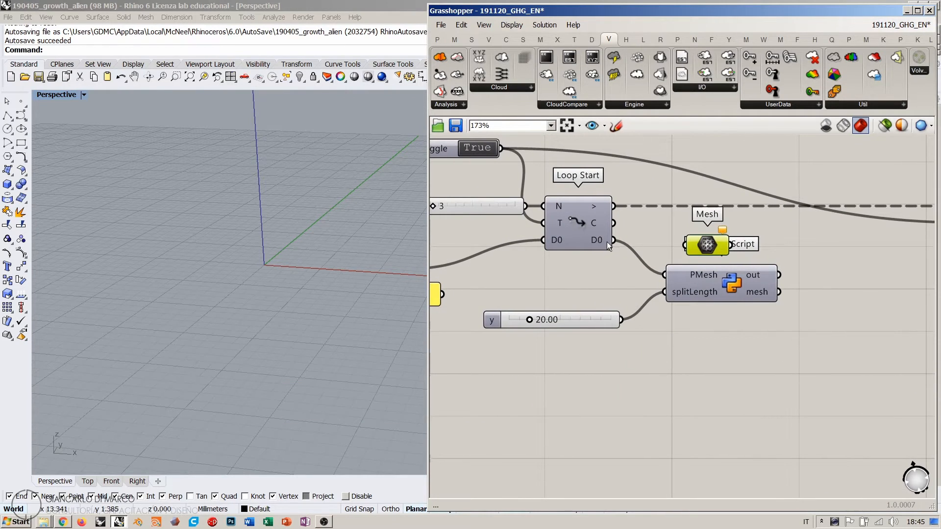
pyautogui.moveTo(613, 240); pyautogui.dragTo(686, 245)
pyautogui.click(746, 337)
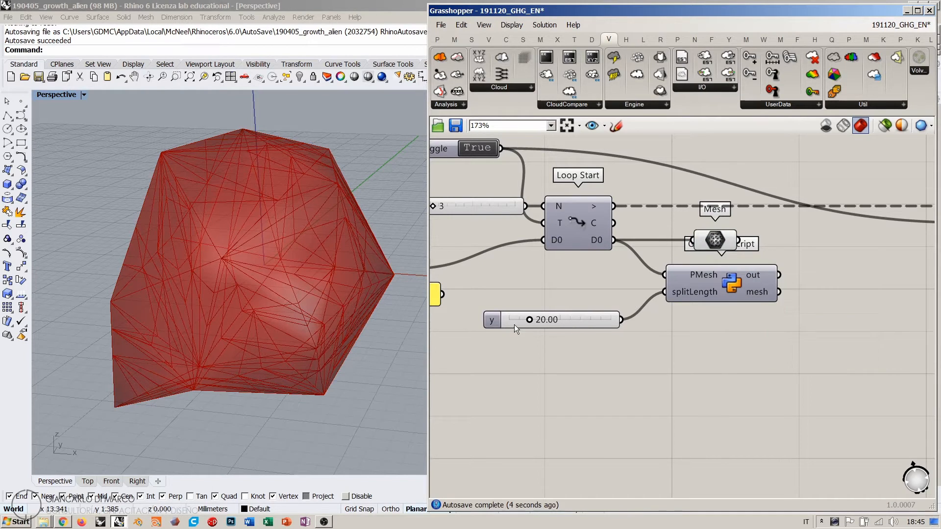
# Step: Set the y slider feeding the GhPython Script's splitLength input to 40.71
pyautogui.moveTo(529, 321); pyautogui.dragTo(550, 321)
pyautogui.scroll(-3, 563, 332)
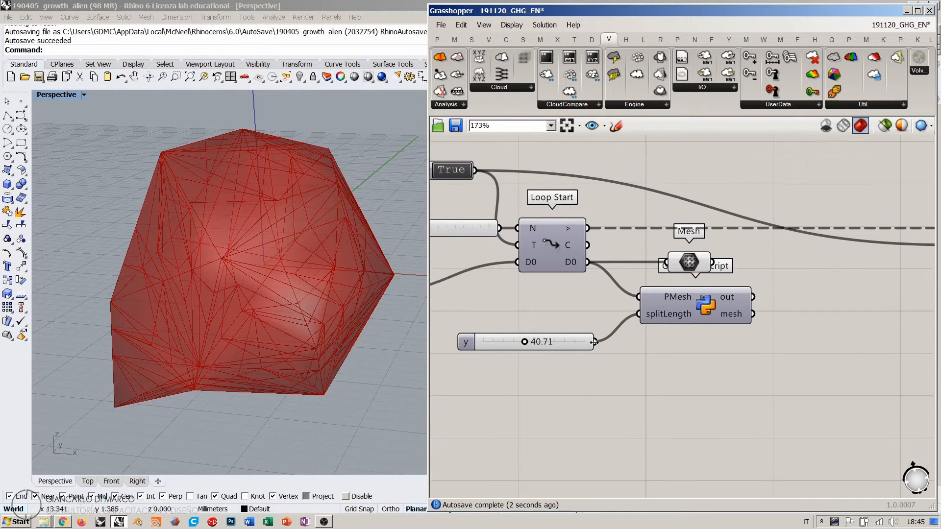
# Step: Delete the Mesh parameter fed by Loop Start's D0 output and move the GhPython Script closer to Loop Start
pyautogui.moveTo(654, 320); pyautogui.dragTo(640, 337)
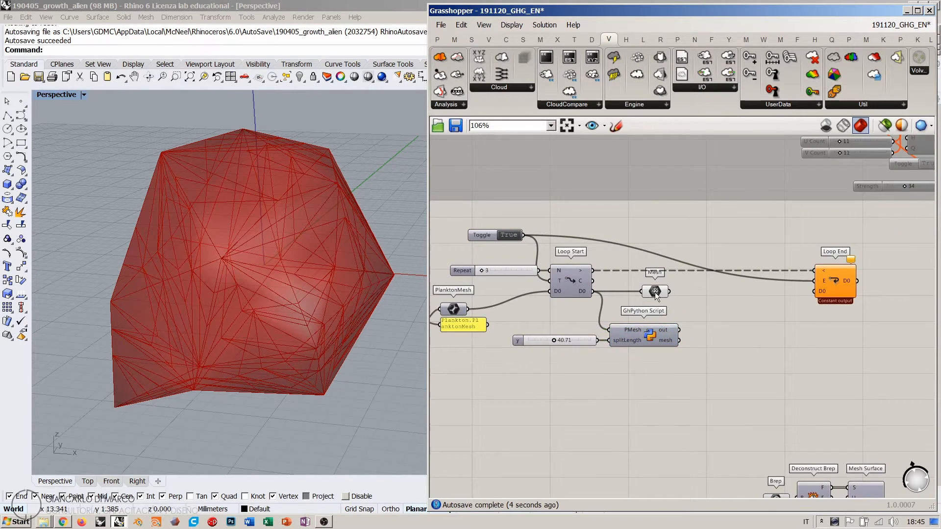
pyautogui.click(655, 291)
pyautogui.press('Delete')
pyautogui.moveTo(644, 328); pyautogui.dragTo(631, 303, button='right')
pyautogui.scroll(2, 631, 301)
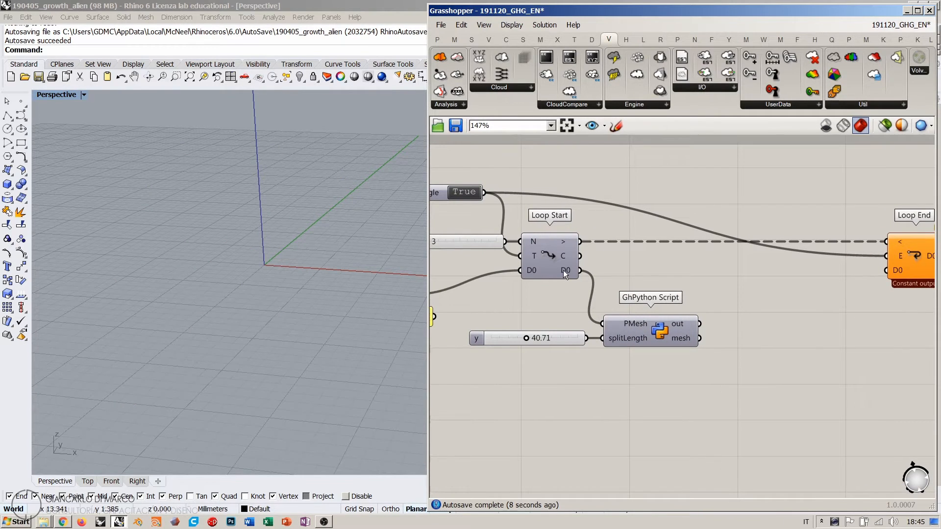
pyautogui.moveTo(649, 319); pyautogui.dragTo(645, 298)
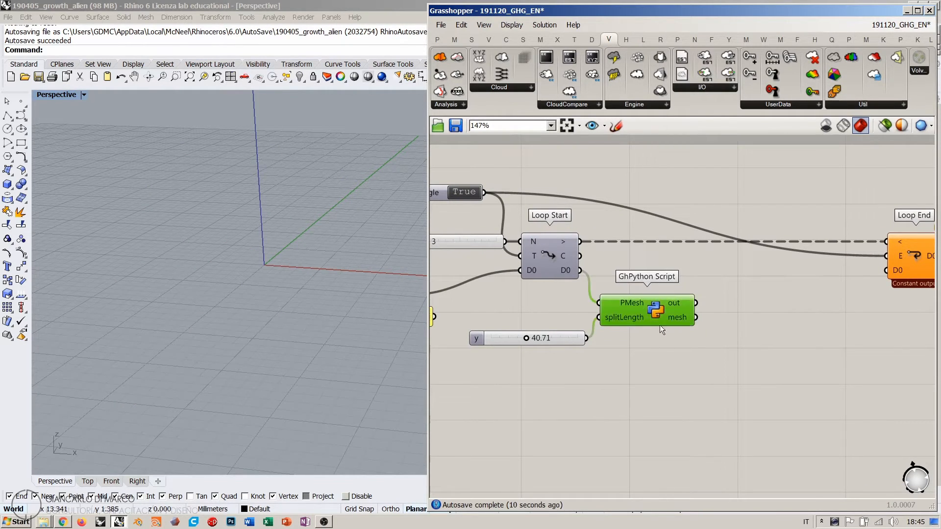
pyautogui.click(682, 368)
# Step: Inspect the dense mesh up close and set the y slider feeding splitLength to 62.82
pyautogui.moveTo(341, 310); pyautogui.dragTo(258, 286, button='right')
pyautogui.scroll(9, 259, 274)
pyautogui.scroll(-7, 258, 276)
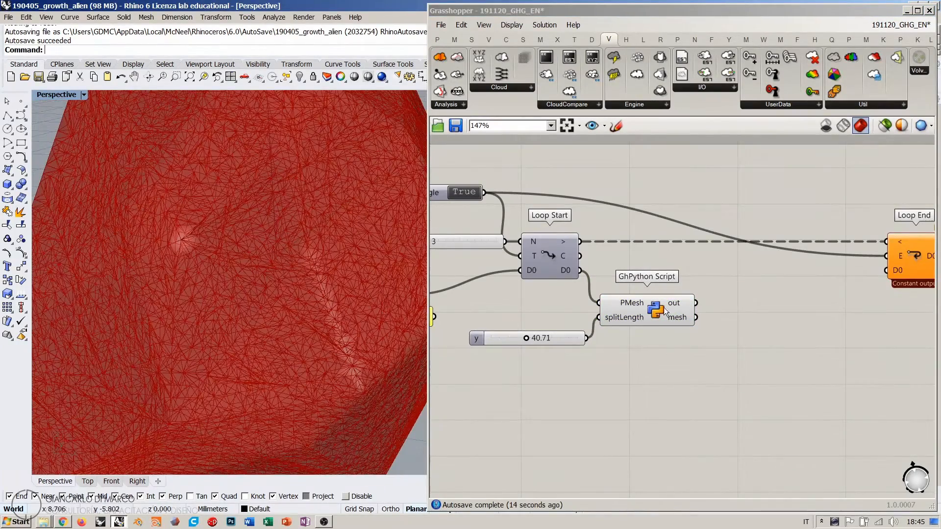
pyautogui.moveTo(570, 334); pyautogui.dragTo(570, 333, button='right')
pyautogui.scroll(2, 570, 334)
pyautogui.moveTo(525, 326); pyautogui.dragTo(551, 327)
pyautogui.click(705, 372)
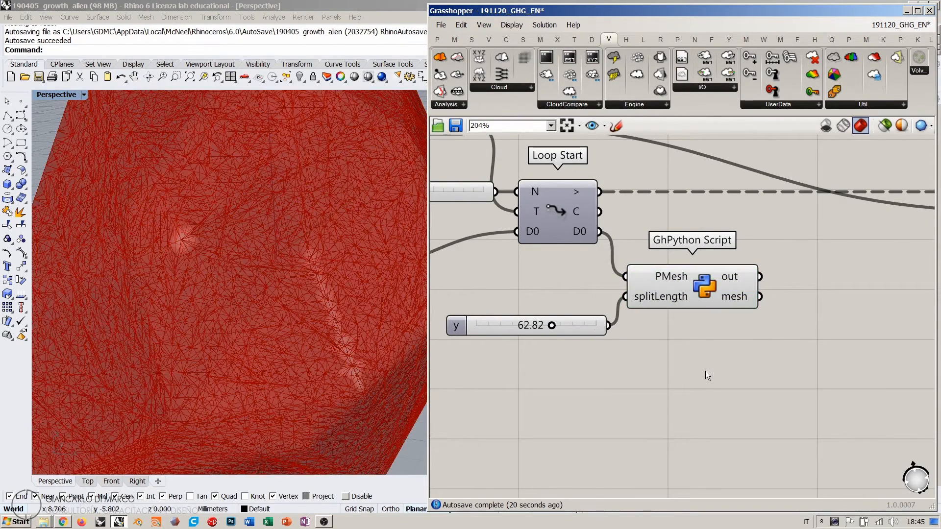
# Step: Recompute the whole definition and set the y slider feeding splitLength to 15.74
pyautogui.press('F5')
pyautogui.moveTo(704, 297); pyautogui.dragTo(710, 294)
pyautogui.click(644, 342)
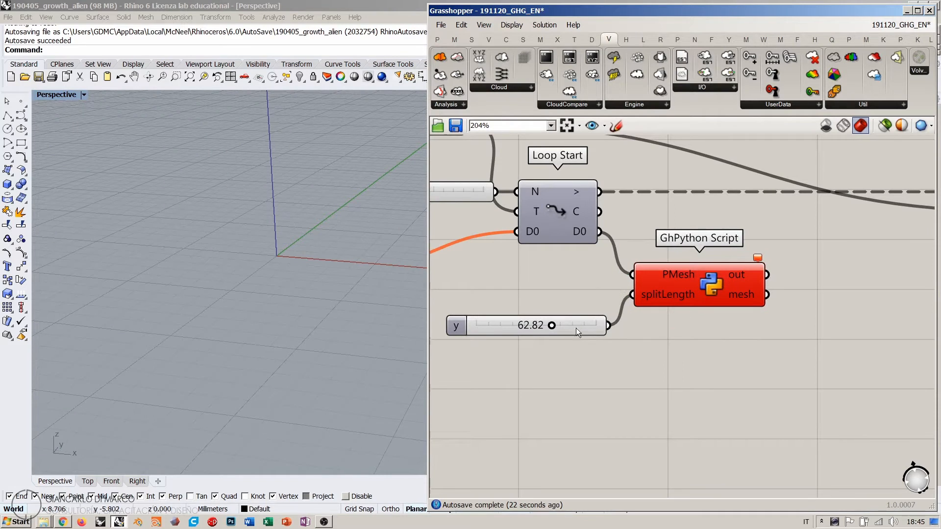
pyautogui.moveTo(552, 326); pyautogui.dragTo(495, 326)
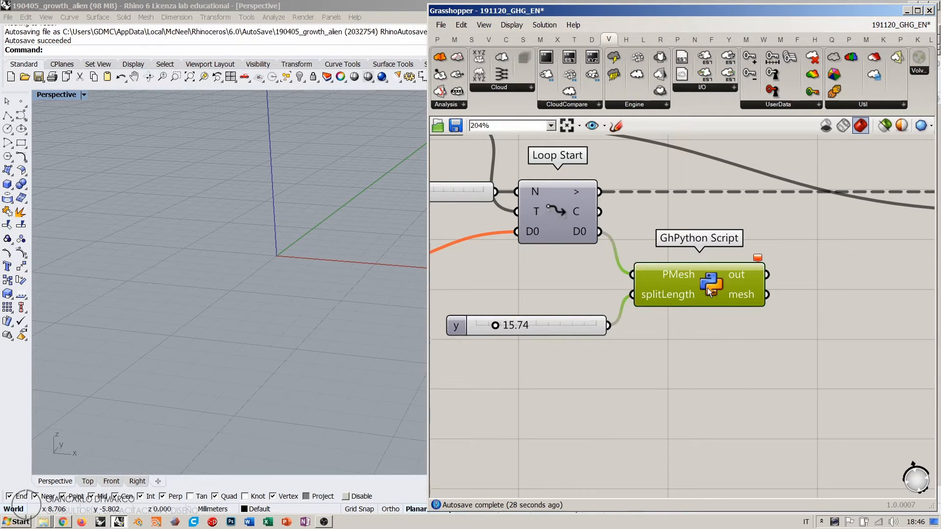
# Step: Test the GhPython script in its editor, review the half-edge loop code, and close the editor
pyautogui.doubleClick(707, 287)
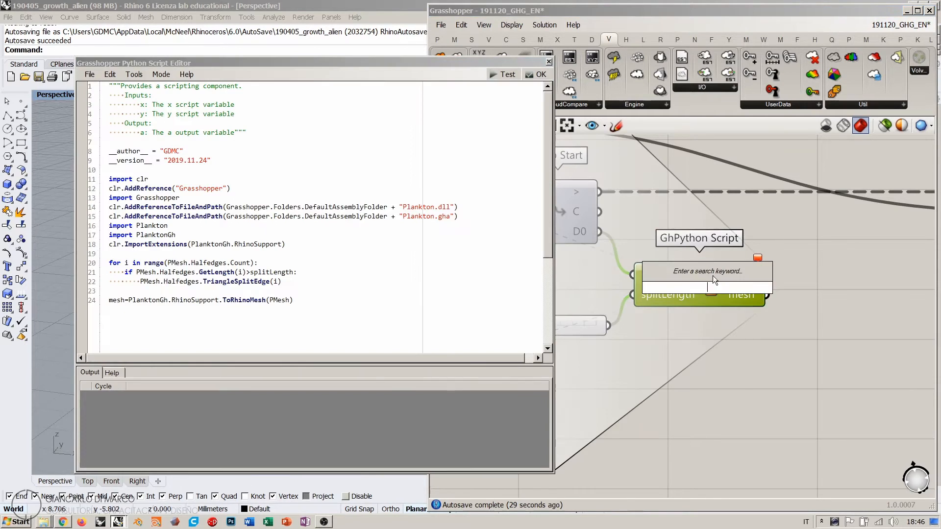
pyautogui.click(502, 74)
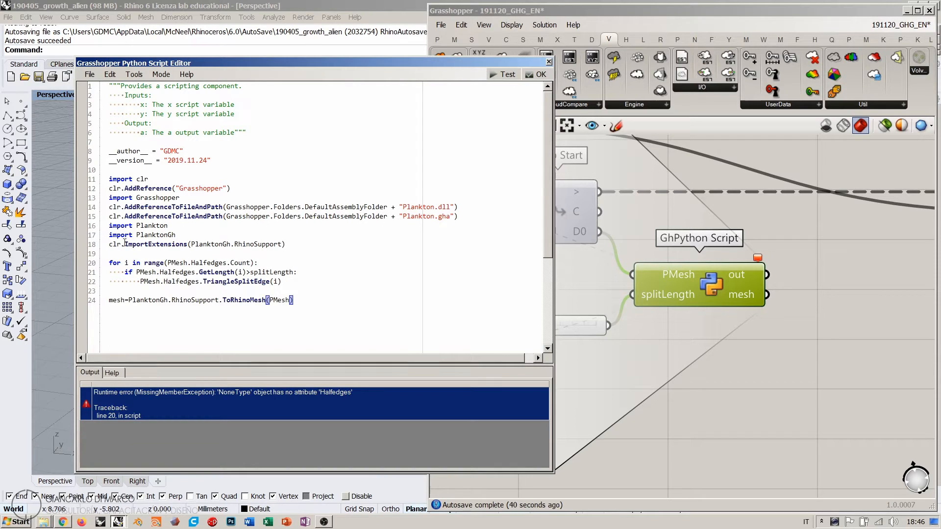
pyautogui.click(176, 263)
pyautogui.click(543, 76)
pyautogui.click(547, 258)
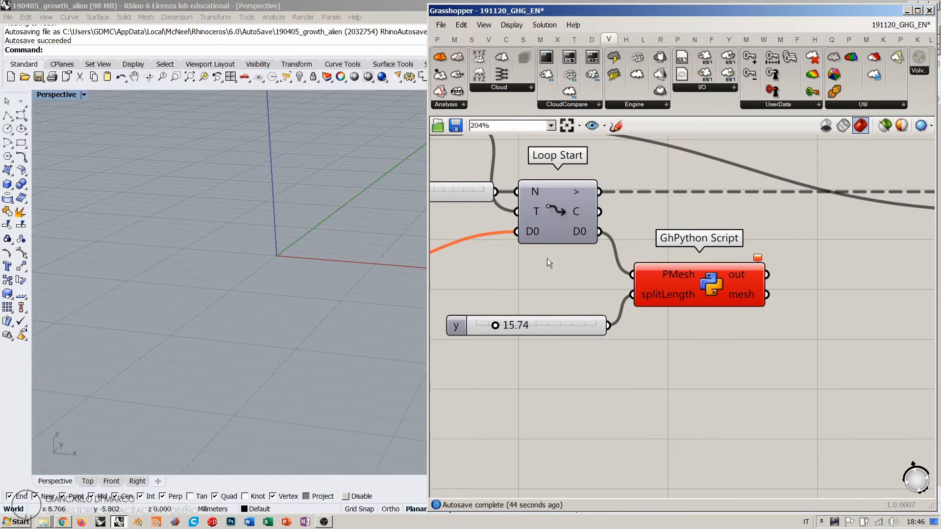
# Step: Enable the 20 ms Timer attached to MeshMachine and set its Reset toggle to True
pyautogui.scroll(-2, 545, 259)
pyautogui.moveTo(539, 259); pyautogui.dragTo(686, 253, button='right')
pyautogui.moveTo(521, 298); pyautogui.dragTo(655, 307, button='right')
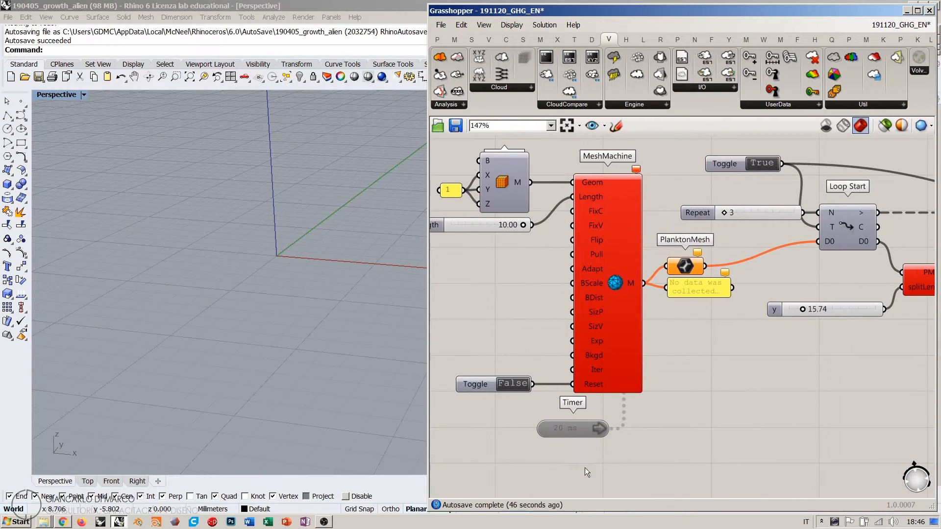
pyautogui.doubleClick(574, 430)
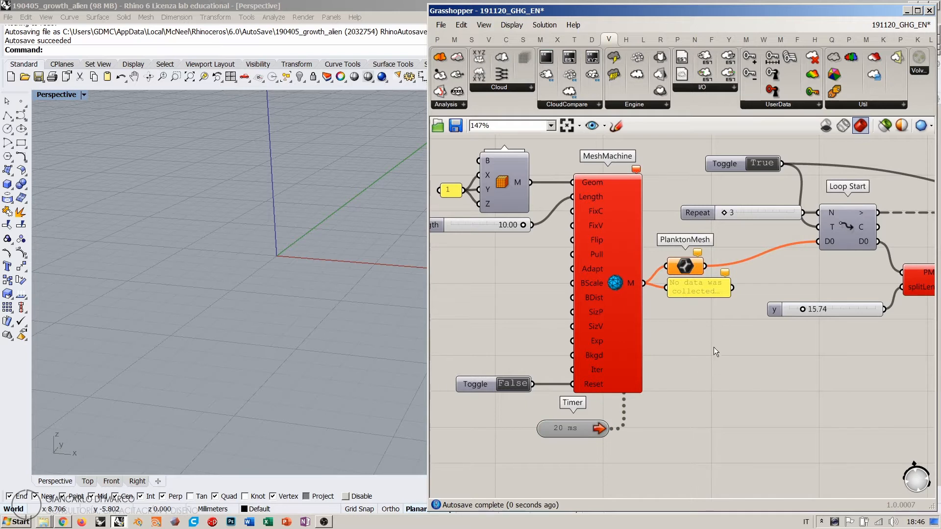
pyautogui.moveTo(716, 344); pyautogui.dragTo(677, 346, button='right')
pyautogui.moveTo(564, 220); pyautogui.dragTo(633, 230, button='right')
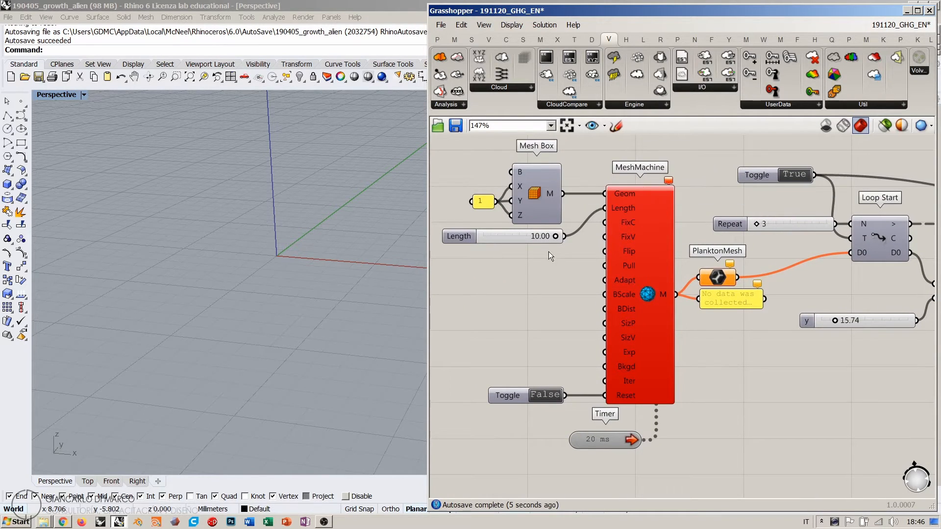
pyautogui.doubleClick(545, 396)
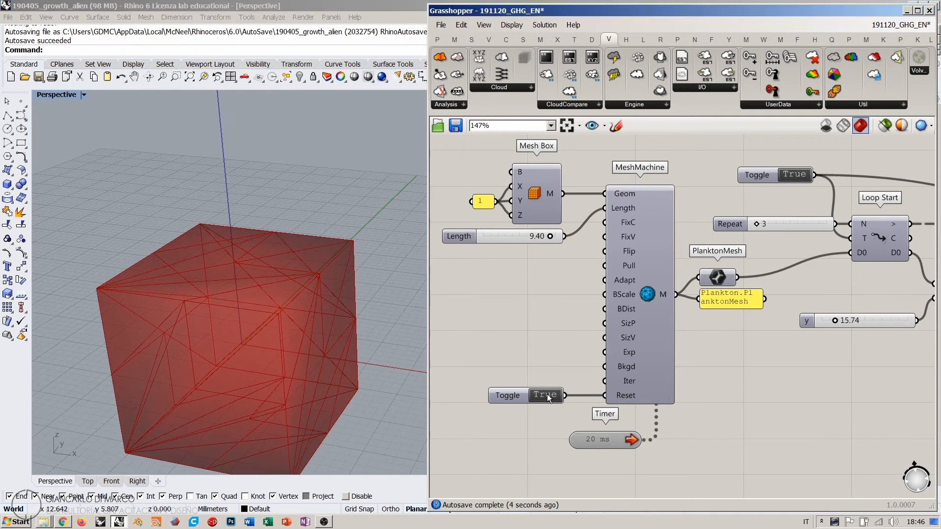
# Step: Switch MeshMachine's Reset toggle to False and back to True, and turn its Timer off and on again
pyautogui.doubleClick(547, 394)
pyautogui.doubleClick(547, 394)
pyautogui.moveTo(571, 296); pyautogui.dragTo(557, 288, button='right')
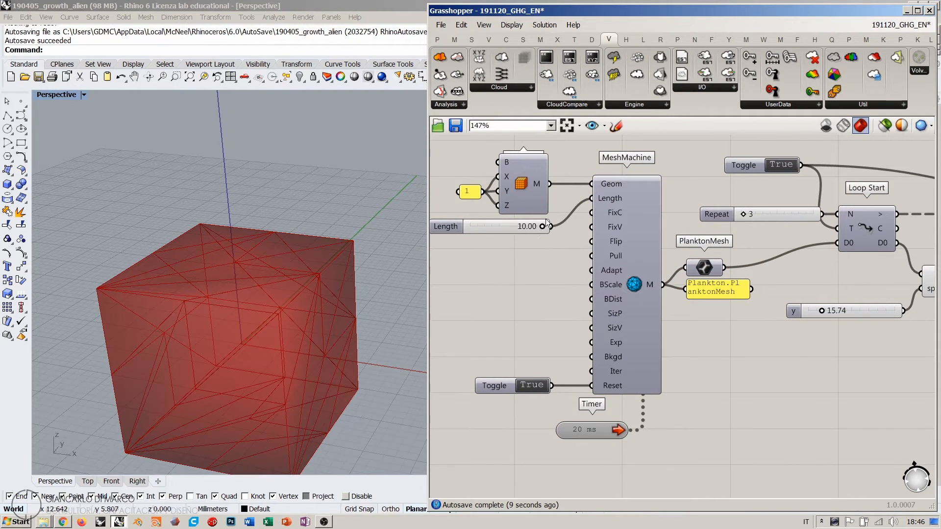
pyautogui.doubleClick(531, 385)
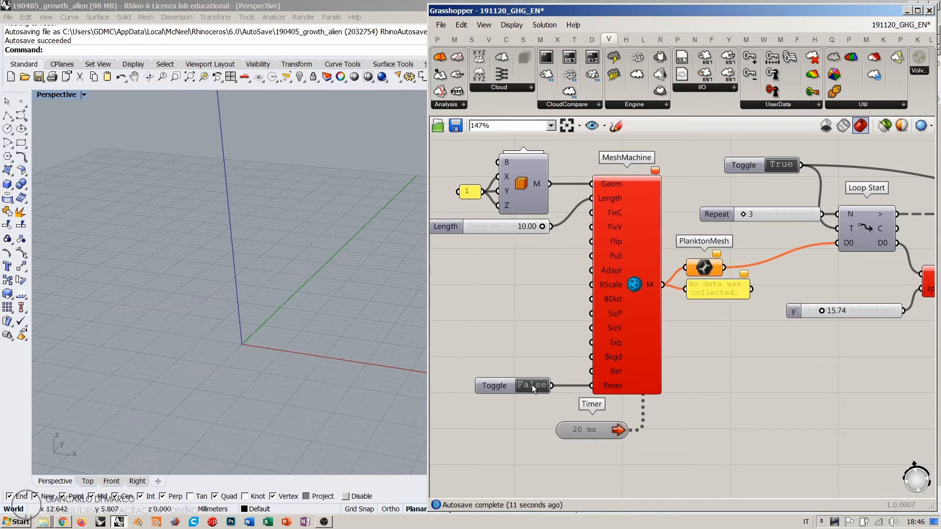
pyautogui.doubleClick(532, 385)
pyautogui.doubleClick(591, 431)
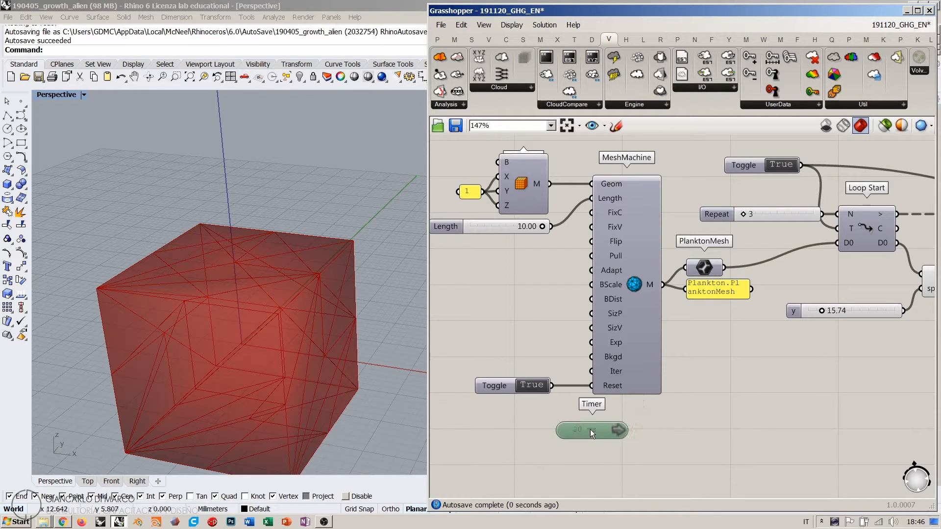
pyautogui.doubleClick(590, 430)
pyautogui.scroll(-2, 654, 330)
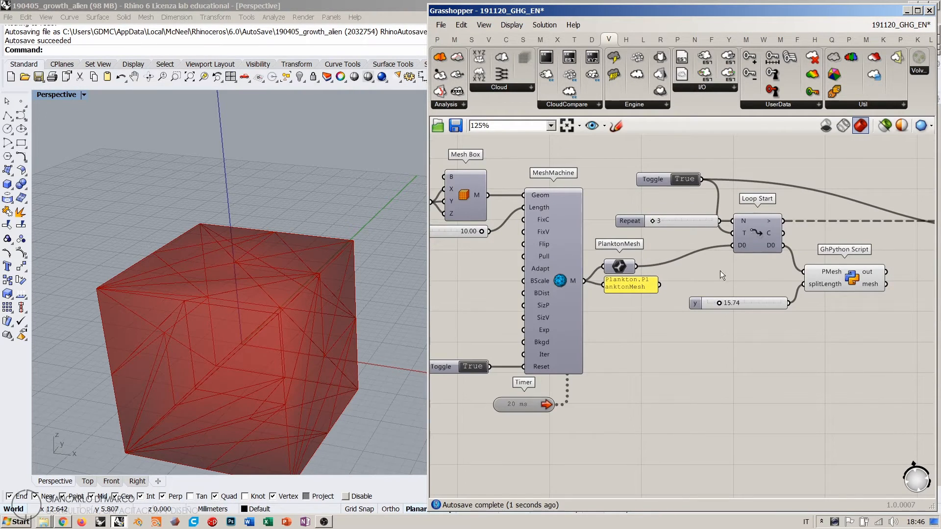
# Step: Internalise the data of the PlanktonMesh parameter so it detaches from MeshMachine, and place it beside Loop Start's D0 input
pyautogui.moveTo(846, 275); pyautogui.dragTo(843, 295)
pyautogui.click(798, 291)
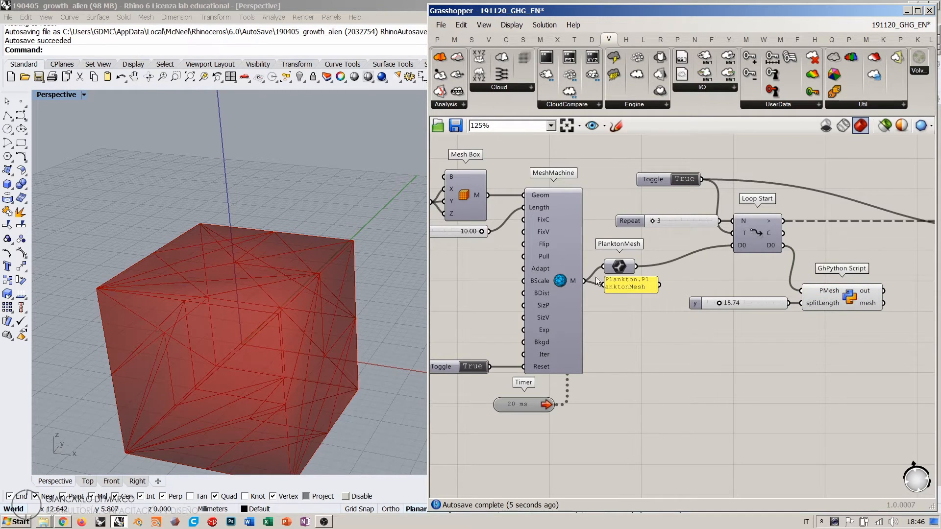
pyautogui.moveTo(614, 322); pyautogui.dragTo(639, 326, button='right')
pyautogui.click(646, 269)
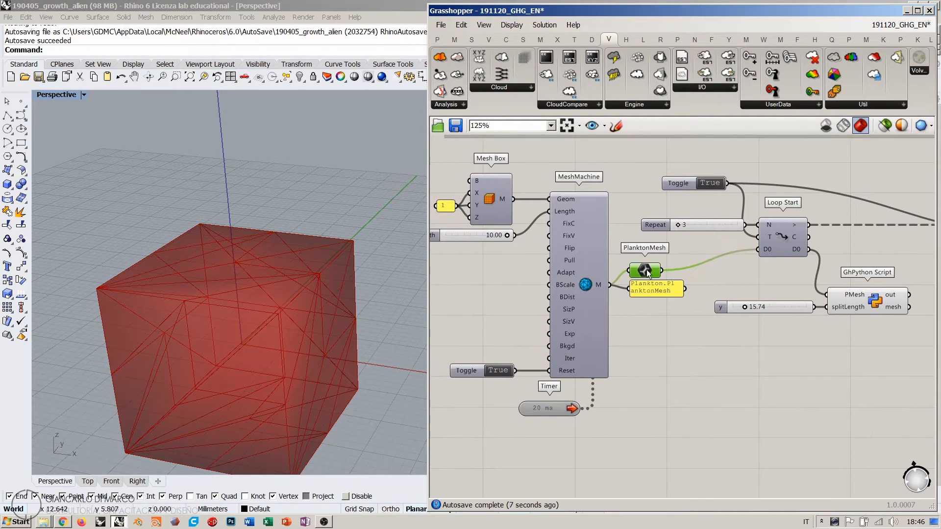
pyautogui.moveTo(645, 270); pyautogui.dragTo(654, 266)
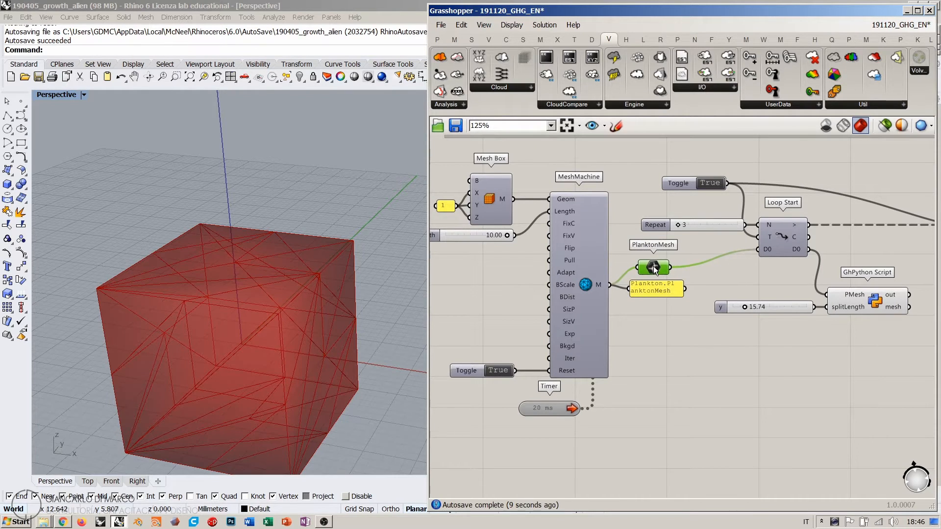
pyautogui.rightClick(646, 266)
pyautogui.click(677, 458)
pyautogui.click(608, 316)
pyautogui.moveTo(657, 266); pyautogui.dragTo(722, 254)
pyautogui.moveTo(765, 278); pyautogui.dragTo(665, 282, button='right')
pyautogui.click(654, 282)
# Step: Set the y slider feeding splitLength to 20.27 and check the GhPython Script's mesh output
pyautogui.moveTo(573, 334); pyautogui.dragTo(541, 316, button='right')
pyautogui.scroll(1, 714, 269)
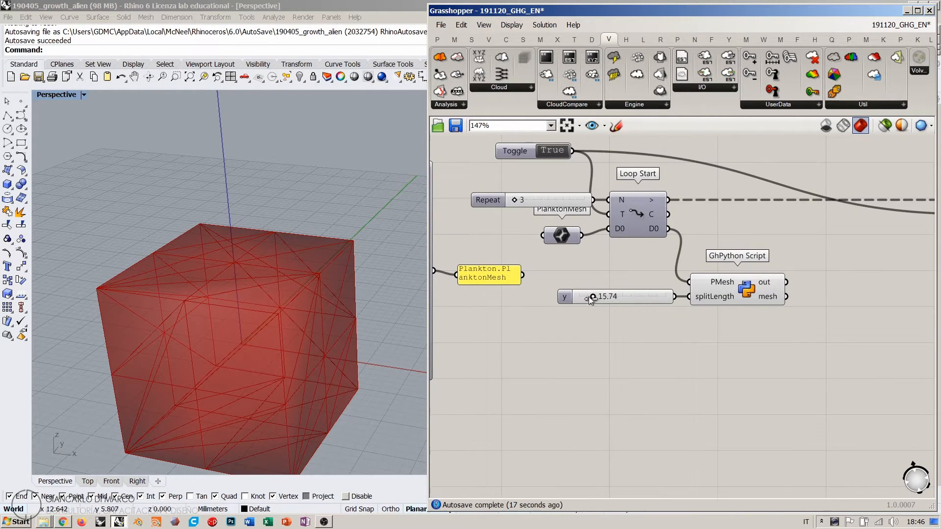
pyautogui.moveTo(589, 296); pyautogui.dragTo(599, 298)
pyautogui.moveTo(752, 296); pyautogui.dragTo(710, 313, button='right')
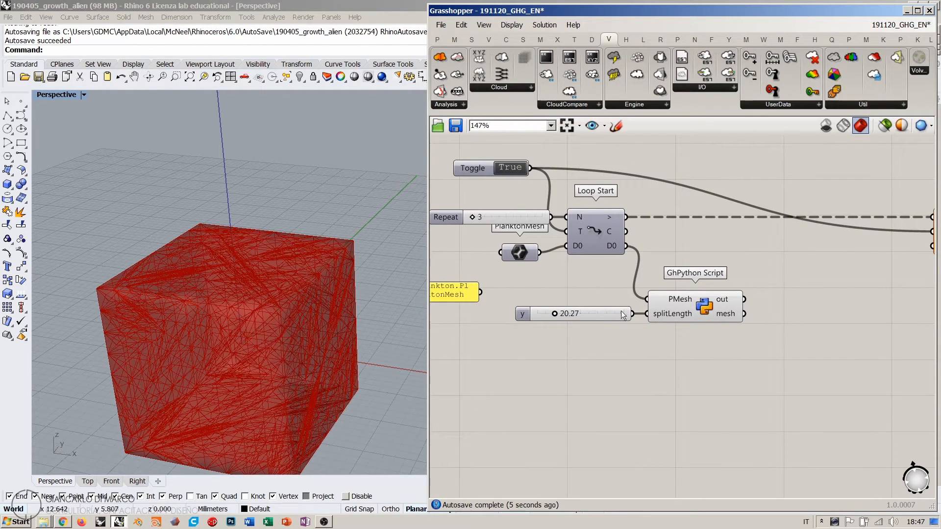
pyautogui.moveTo(721, 313)
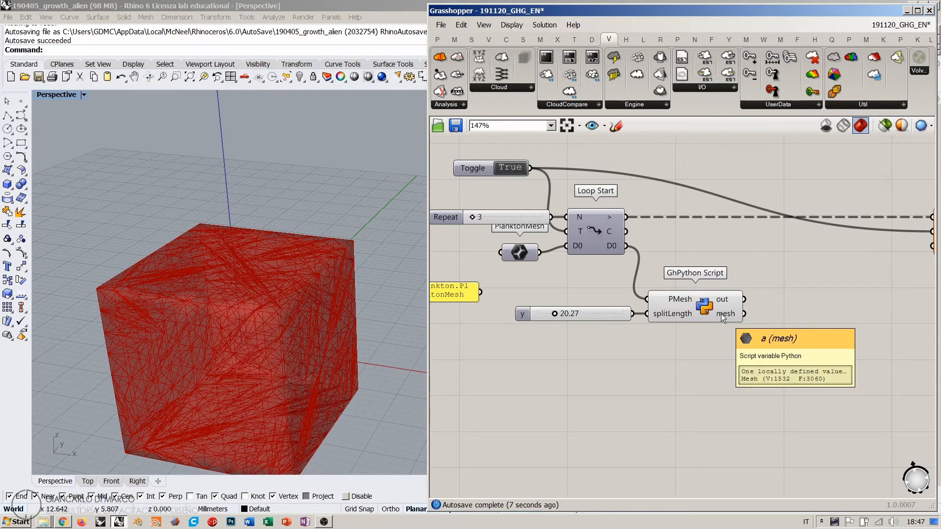
# Step: Set the y slider feeding the GhPython Script's splitLength input to exactly 20
pyautogui.moveTo(691, 305); pyautogui.dragTo(660, 308, button='right')
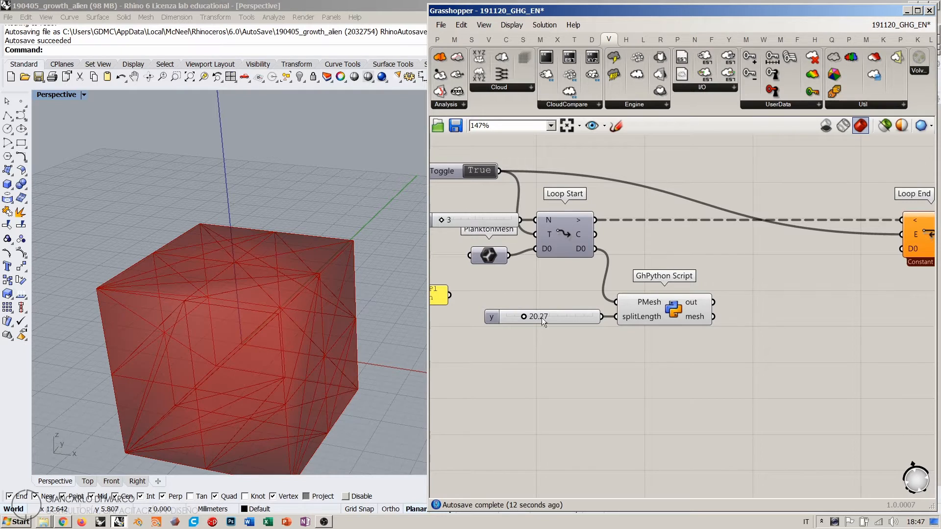
pyautogui.moveTo(517, 317); pyautogui.dragTo(510, 316)
pyautogui.moveTo(539, 316); pyautogui.dragTo(520, 316)
pyautogui.doubleClick(547, 317)
pyautogui.write('20')
pyautogui.press('Return')
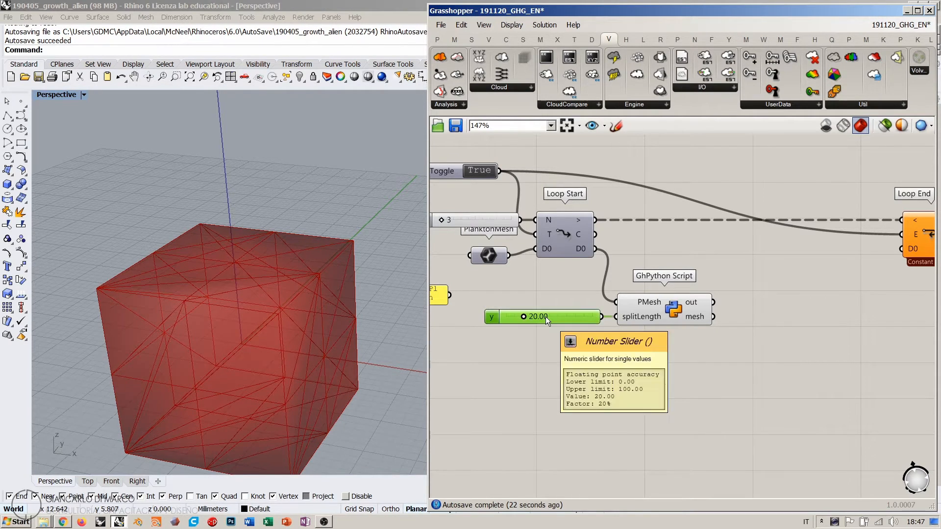
# Step: Move Loop End farther from the GhPython Script and shift the Brep, Deconstruct Brep and Mesh Surface group below the script
pyautogui.moveTo(665, 299); pyautogui.dragTo(596, 298, button='right')
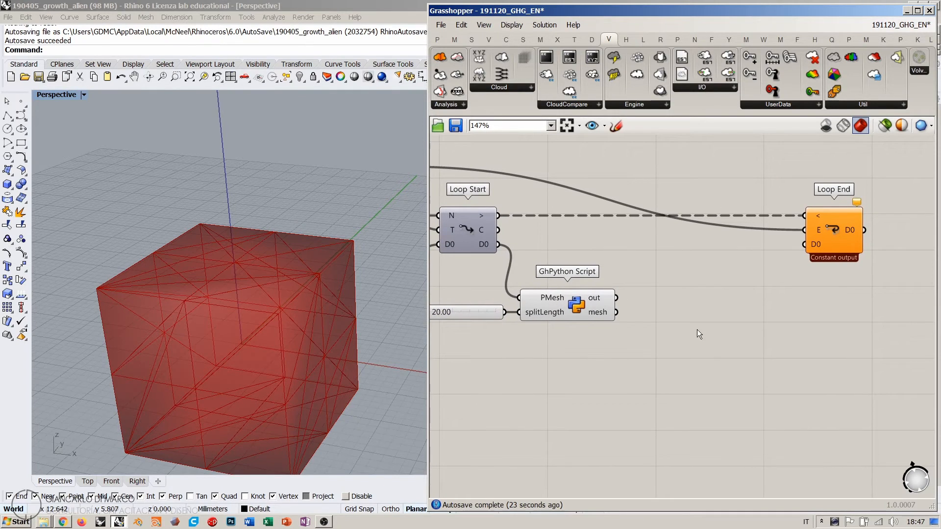
pyautogui.moveTo(600, 315)
pyautogui.scroll(-3, 757, 307)
pyautogui.click(698, 267)
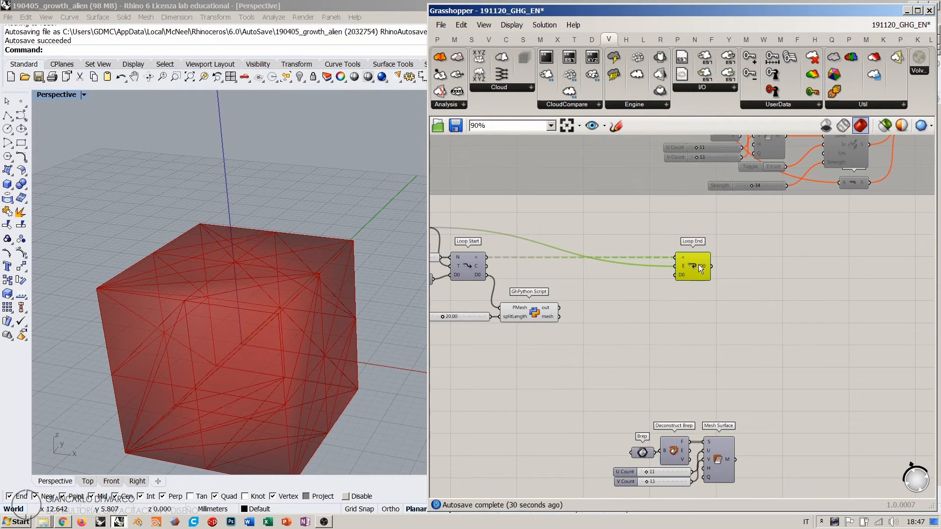
pyautogui.moveTo(698, 264); pyautogui.dragTo(821, 267)
pyautogui.click(672, 303)
pyautogui.moveTo(751, 414); pyautogui.dragTo(627, 486)
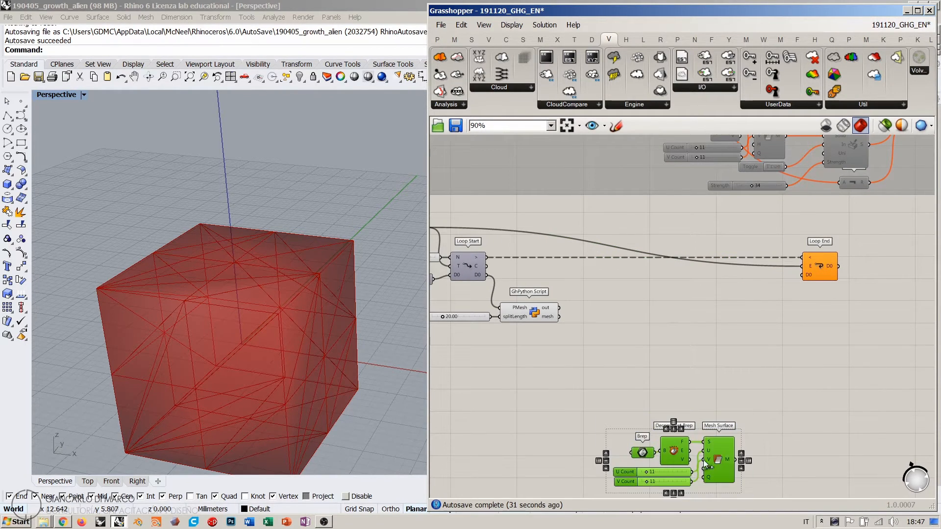
pyautogui.moveTo(716, 456); pyautogui.dragTo(565, 422)
pyautogui.click(625, 348)
# Step: Add an EdgeLengths goal after the GhPython Script and connect the script's mesh output to its Mesh input
pyautogui.scroll(2, 613, 347)
pyautogui.doubleClick(677, 330)
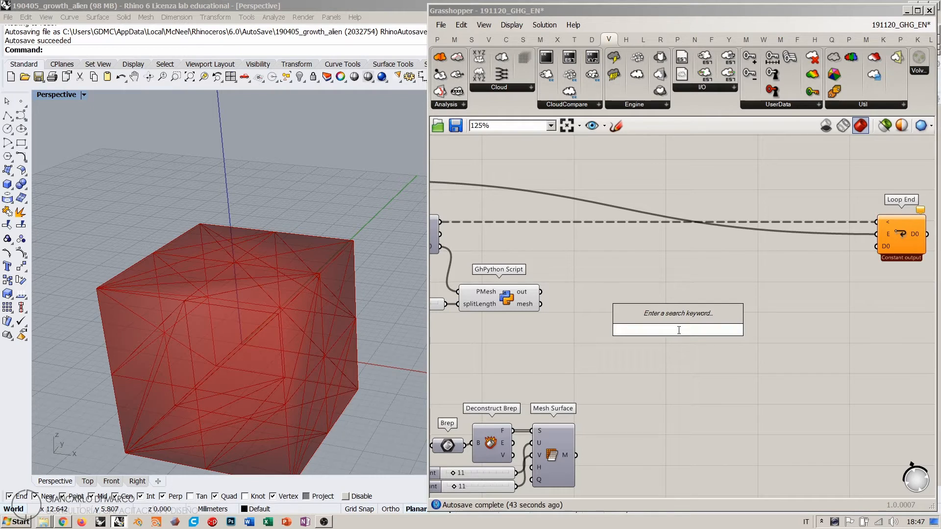
pyautogui.write('edge')
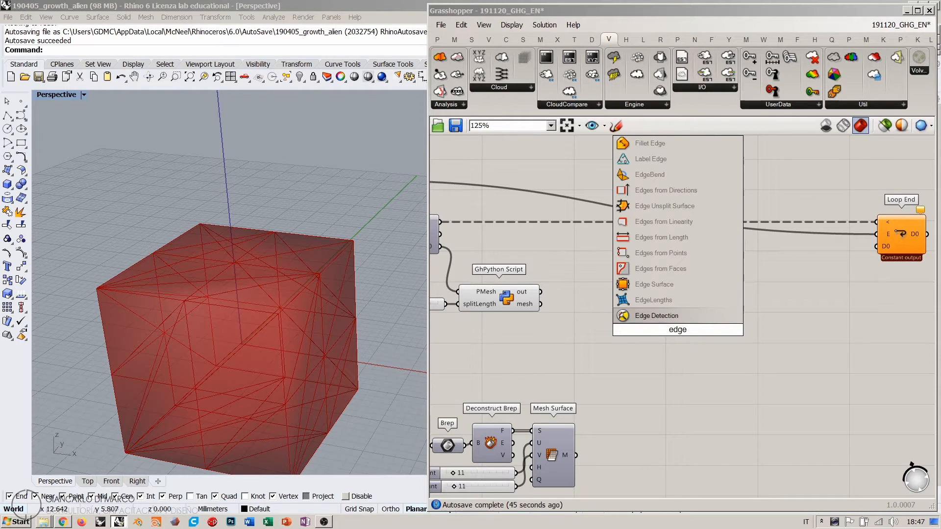
pyautogui.click(651, 300)
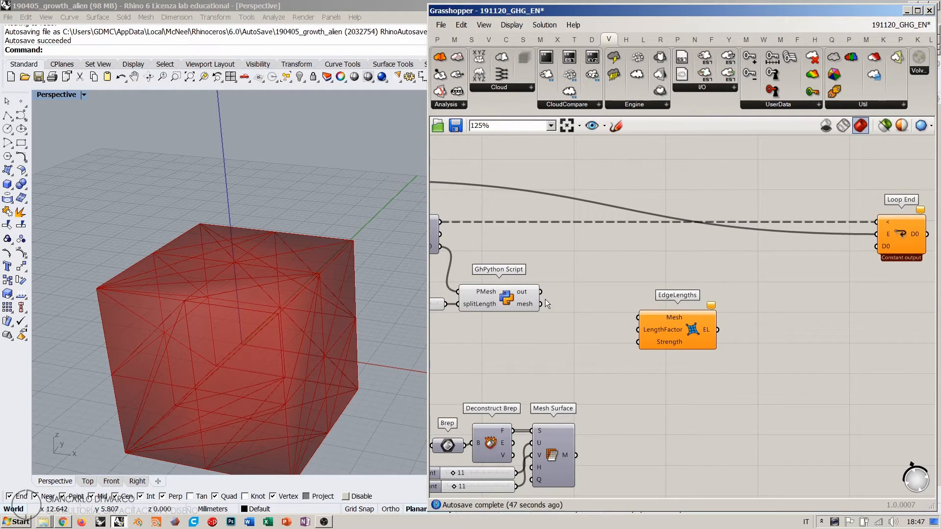
pyautogui.moveTo(541, 304); pyautogui.dragTo(725, 316)
# Step: Add a number slider with the value 1.01 beside EdgeLengths for its LengthFactor
pyautogui.moveTo(708, 317)
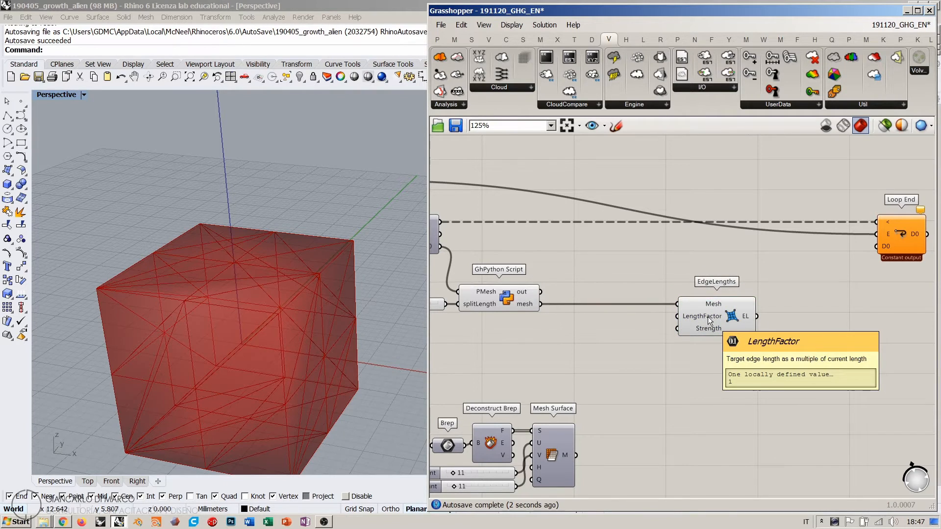
pyautogui.doubleClick(607, 332)
pyautogui.write('1.')
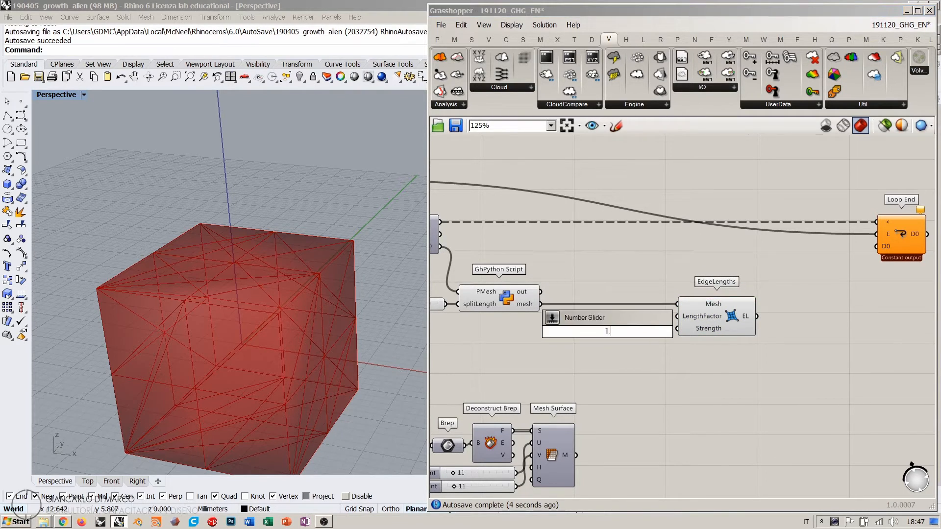
pyautogui.write('01')
pyautogui.press('Return')
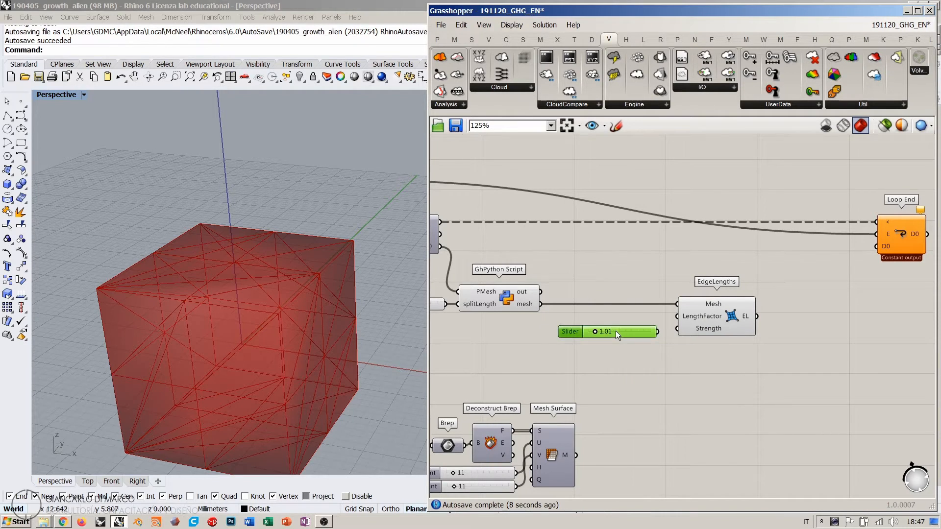
# Step: Set the 1.01 slider's numeric domain to a minimum of 1.00 and a maximum of 1.50
pyautogui.doubleClick(572, 331)
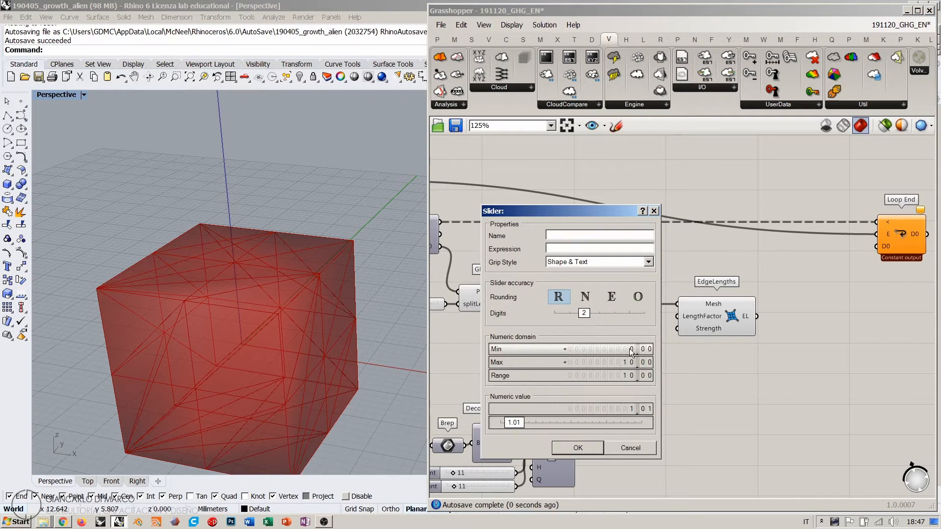
pyautogui.moveTo(629, 348); pyautogui.dragTo(630, 331)
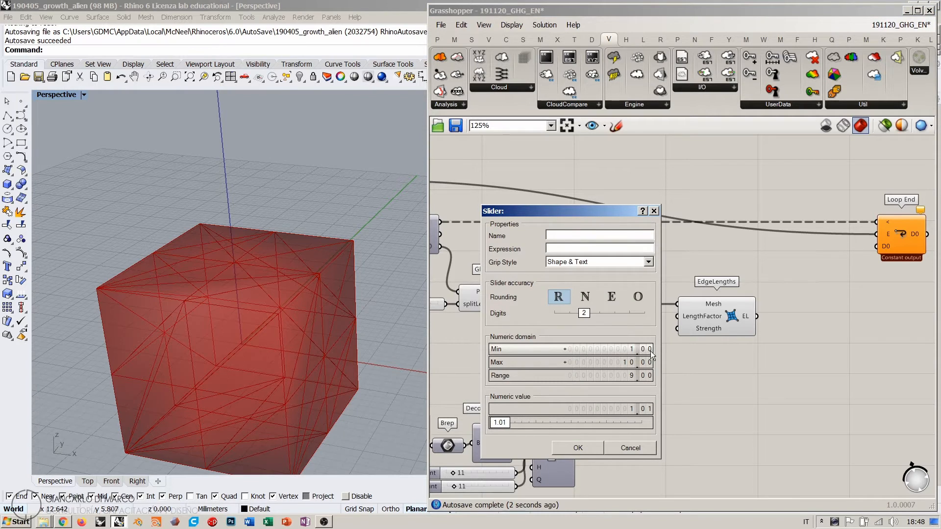
pyautogui.doubleClick(631, 362)
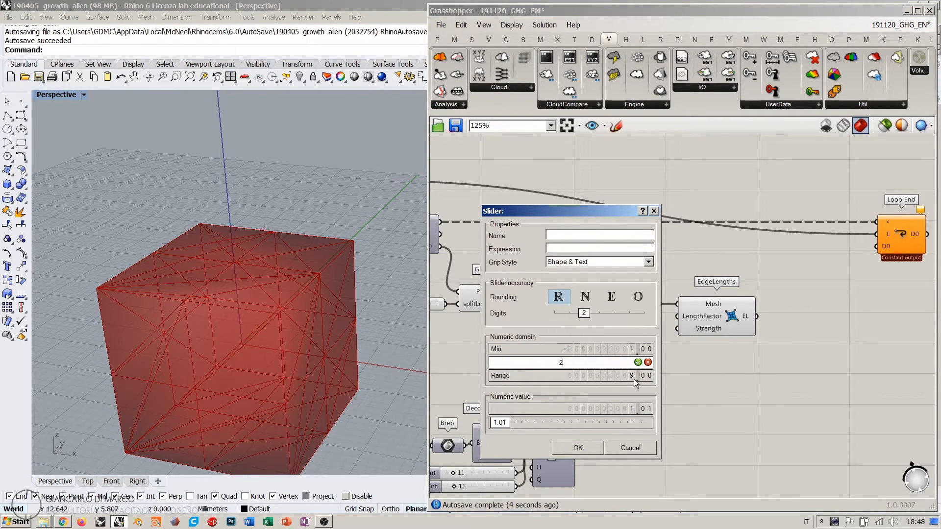
pyautogui.write('1.50')
pyautogui.press('Return')
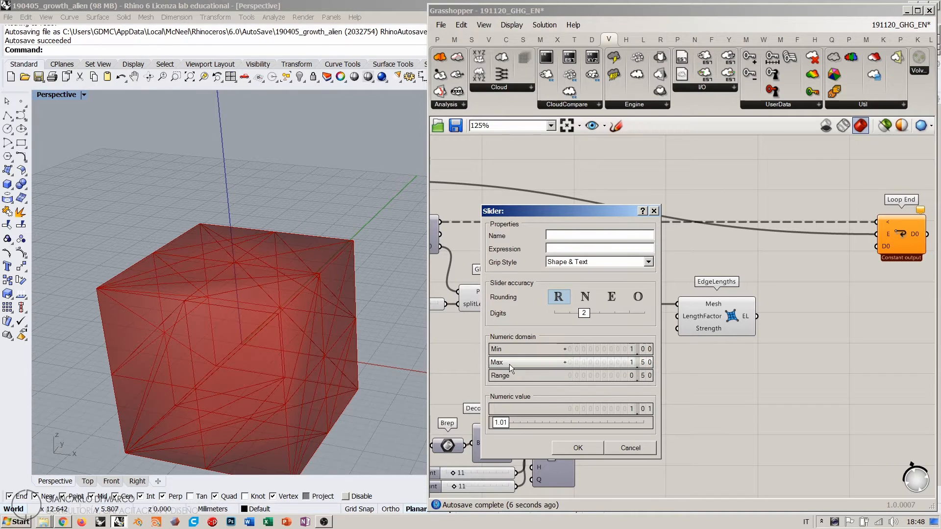
pyautogui.click(569, 448)
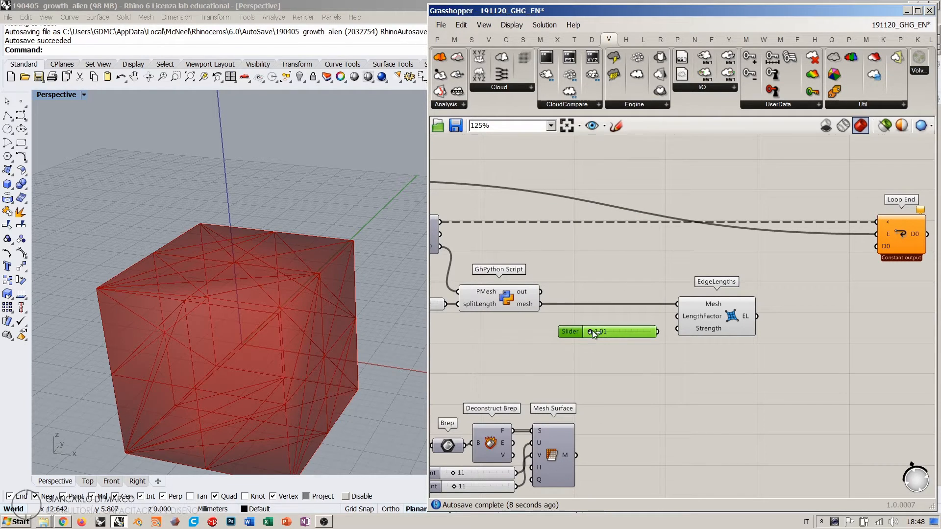
# Step: Connect the slider to the EdgeLengths LengthFactor input, align it beside that input, and keep its value at 1.01
pyautogui.moveTo(581, 331); pyautogui.dragTo(580, 332)
pyautogui.click(674, 320)
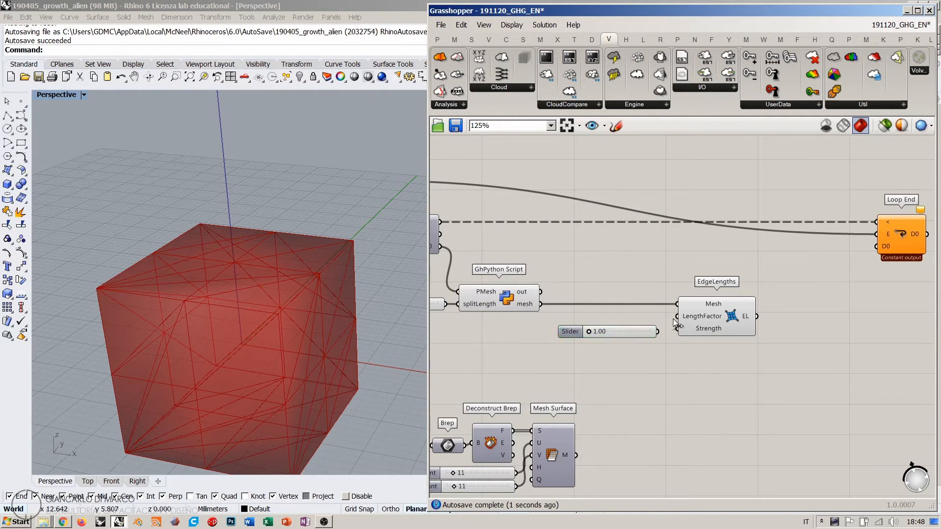
pyautogui.moveTo(643, 332); pyautogui.dragTo(630, 318)
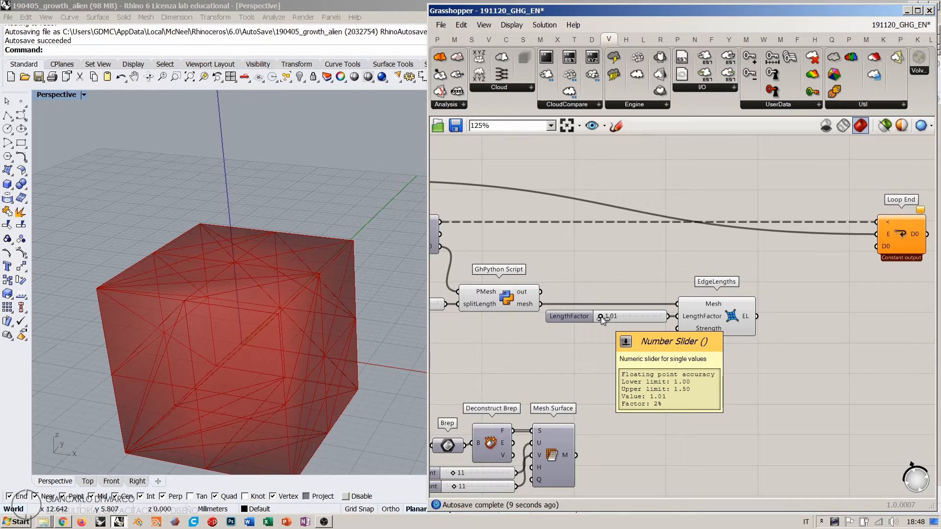
# Step: Add a SphereCollide goal below EdgeLengths and feed its Points with the vertices of a Deconstruct Mesh connected to the script's mesh output
pyautogui.moveTo(692, 358); pyautogui.dragTo(698, 308, button='right')
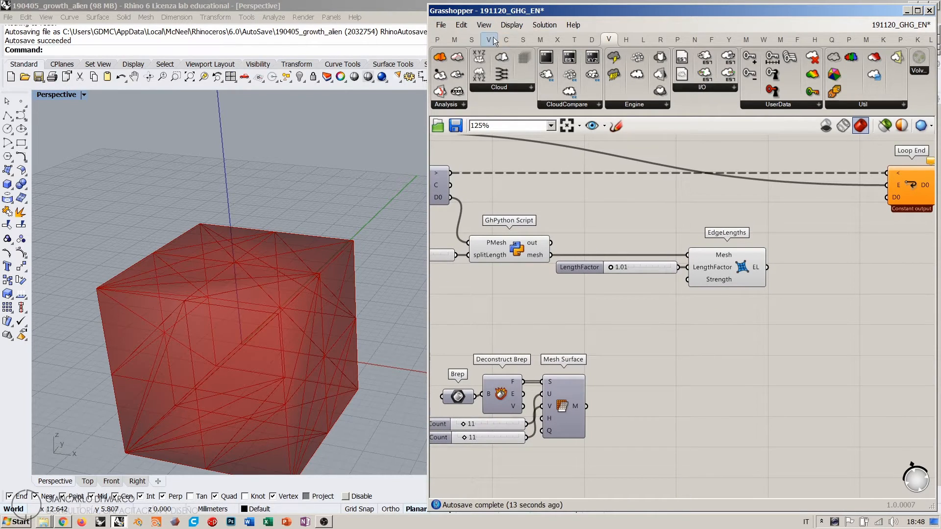
pyautogui.click(883, 39)
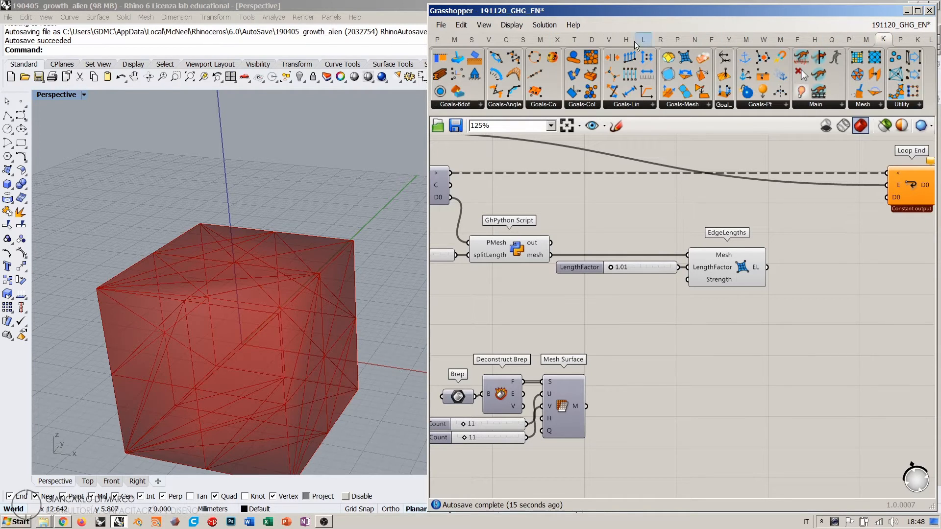
pyautogui.moveTo(591, 91); pyautogui.dragTo(734, 321)
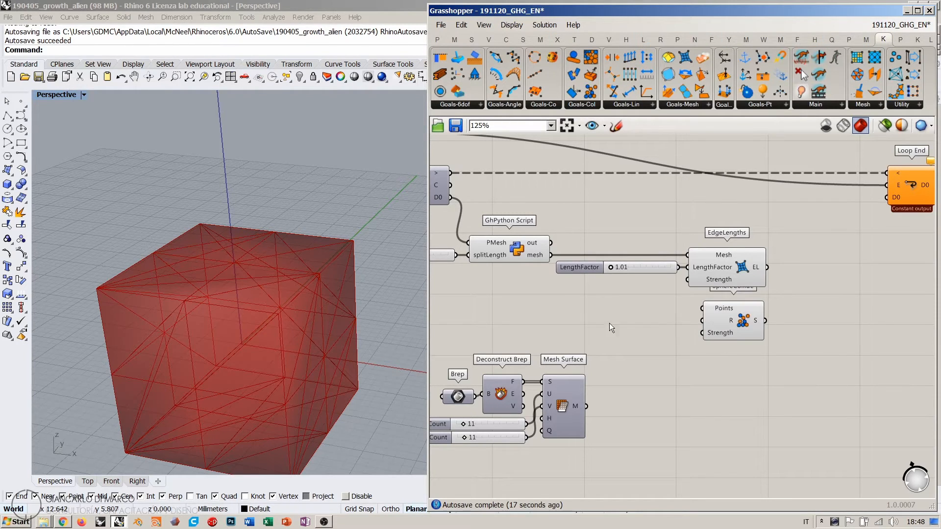
pyautogui.doubleClick(620, 311)
pyautogui.write('dem')
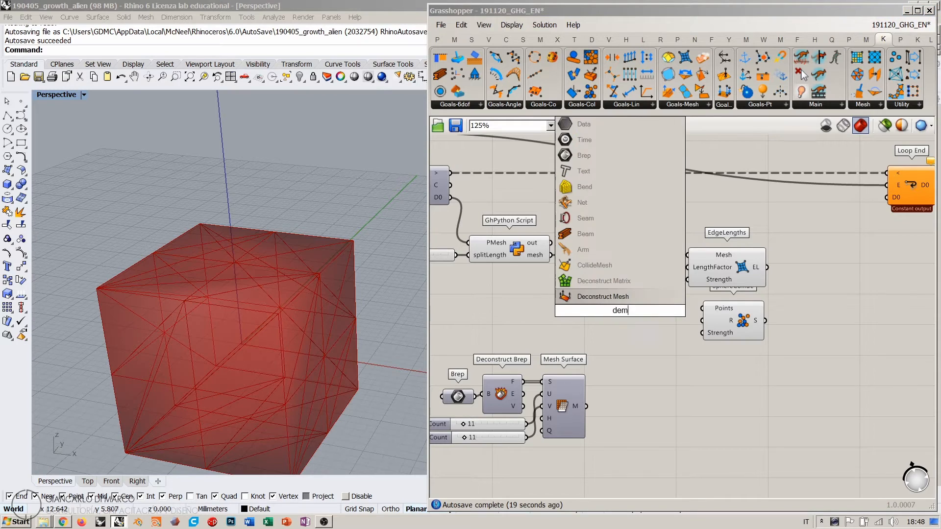
pyautogui.click(605, 297)
pyautogui.moveTo(553, 254); pyautogui.dragTo(702, 301)
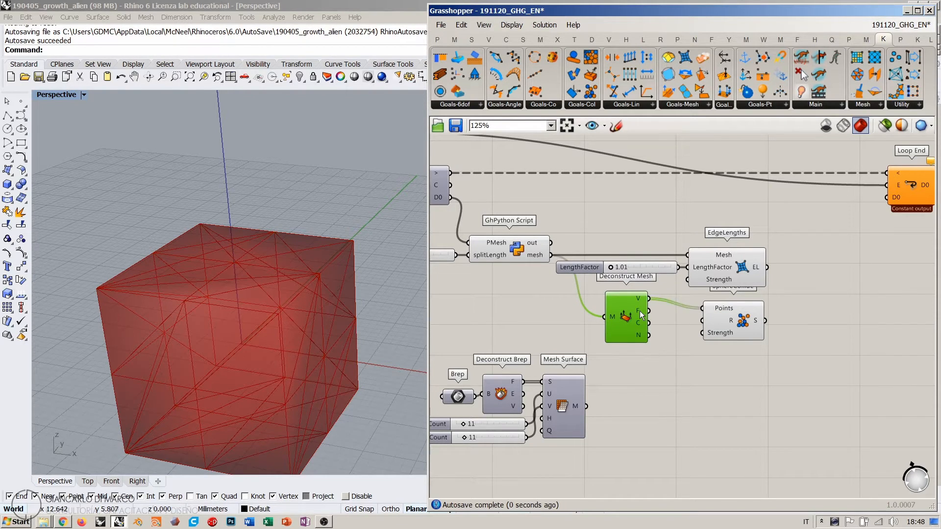
# Step: Move Deconstruct Mesh closer to SphereCollide and align SphereCollide beneath the EdgeLengths goal
pyautogui.moveTo(634, 310); pyautogui.dragTo(661, 320)
pyautogui.moveTo(716, 324); pyautogui.dragTo(711, 325)
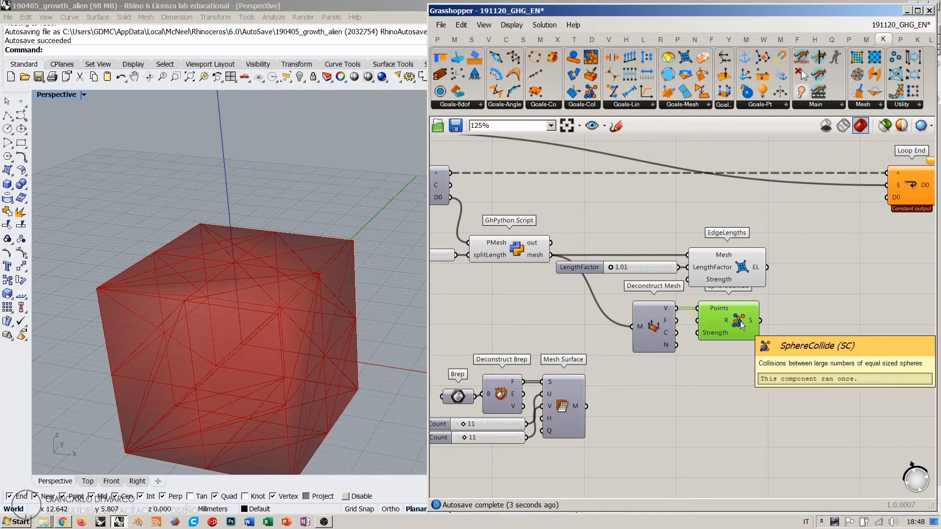
pyautogui.moveTo(742, 321); pyautogui.dragTo(748, 321)
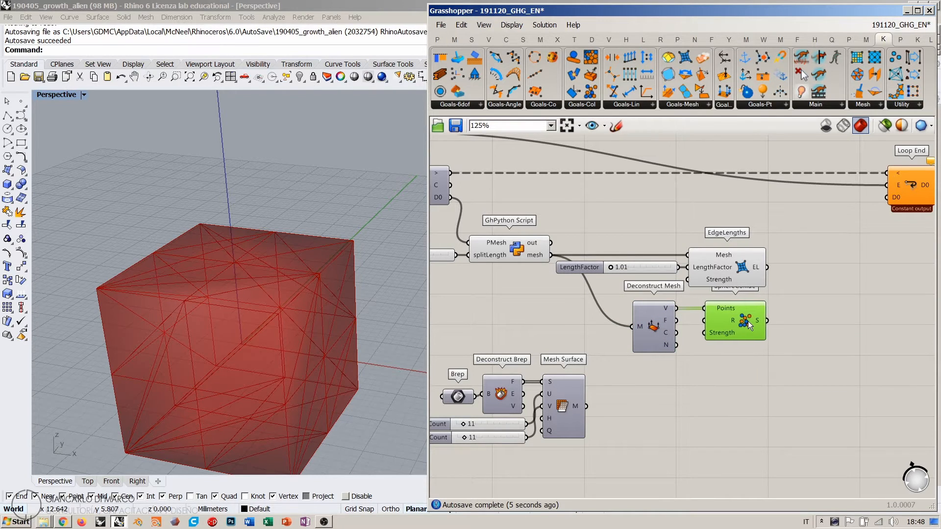
pyautogui.click(754, 373)
# Step: Add a SolidPointCollide goal below SphereCollide and connect the Mesh Surface output to its Solid input
pyautogui.moveTo(779, 278); pyautogui.dragTo(737, 226, button='right')
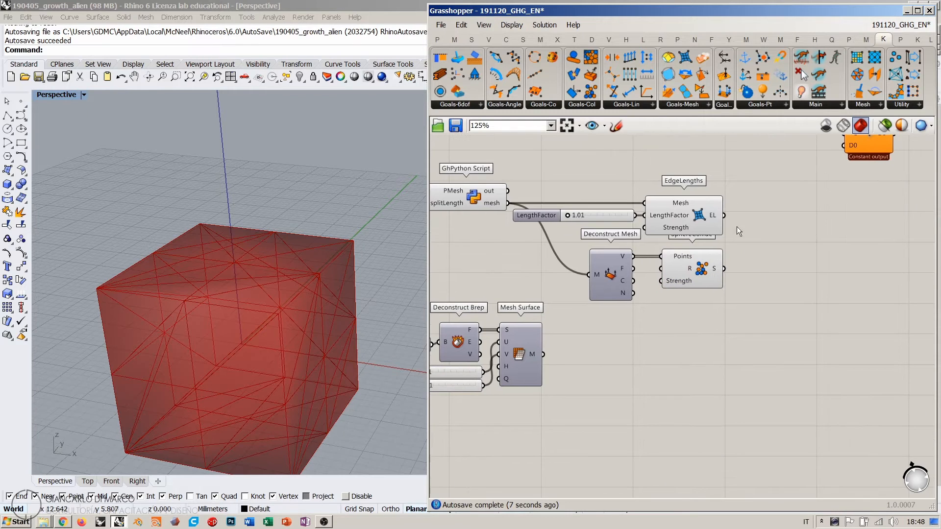
pyautogui.moveTo(610, 72); pyautogui.dragTo(696, 356)
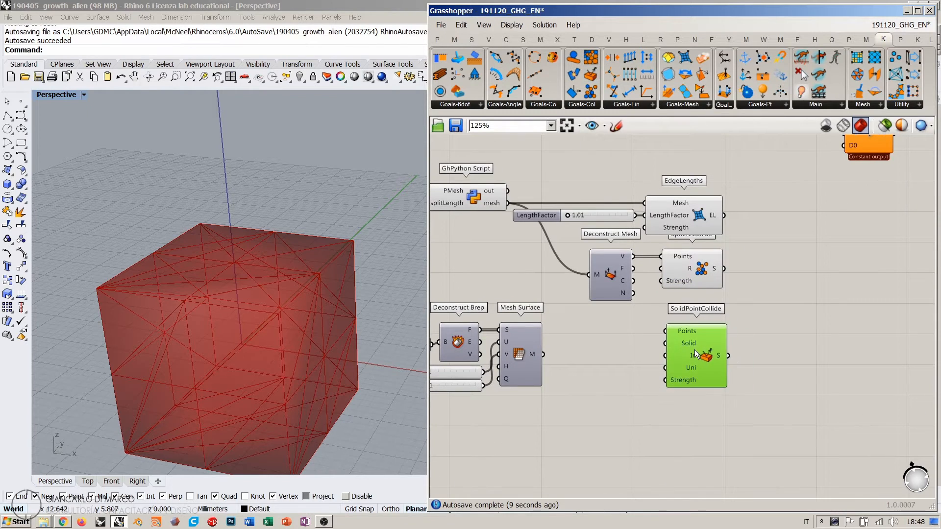
pyautogui.moveTo(544, 353); pyautogui.dragTo(665, 343)
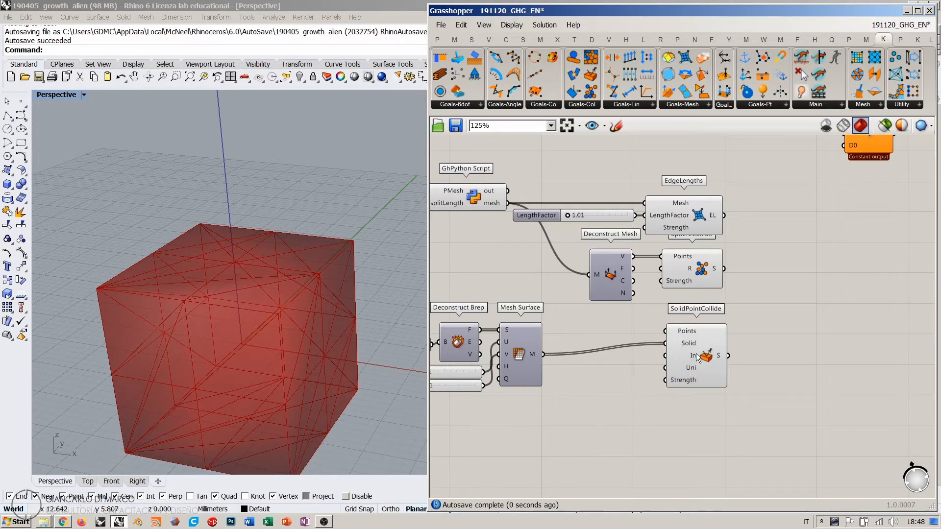
pyautogui.click(514, 356)
pyautogui.moveTo(309, 336); pyautogui.dragTo(264, 281, button='right')
pyautogui.scroll(-10, 303, 330)
pyautogui.scroll(6, 249, 287)
pyautogui.click(644, 385)
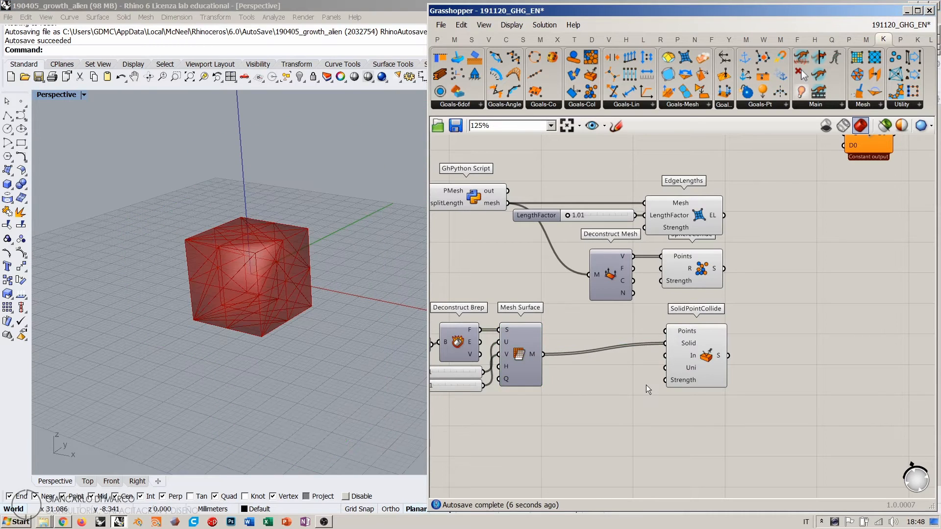
# Step: Lower SolidPointCollide slightly and connect the Deconstruct Mesh vertices to its Points input
pyautogui.moveTo(695, 341); pyautogui.dragTo(695, 352)
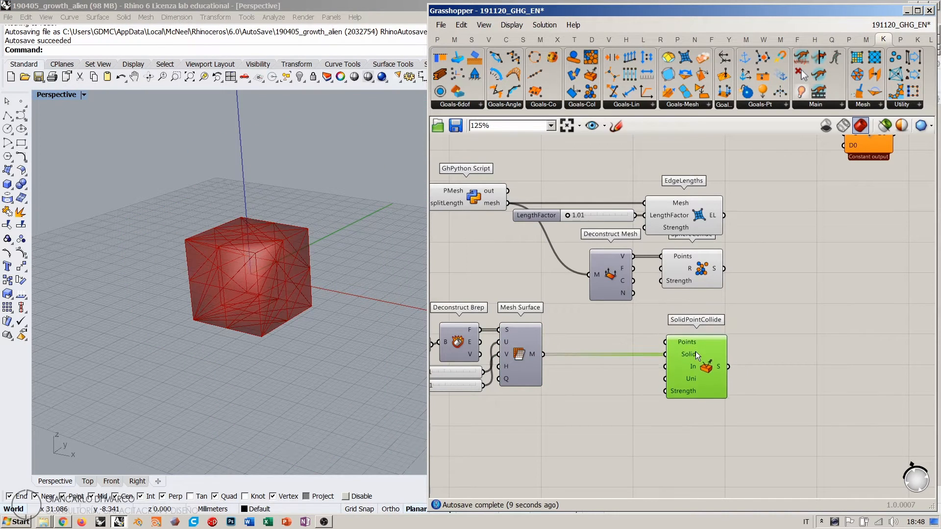
pyautogui.click(608, 268)
pyautogui.moveTo(633, 256); pyautogui.dragTo(666, 341)
pyautogui.click(712, 307)
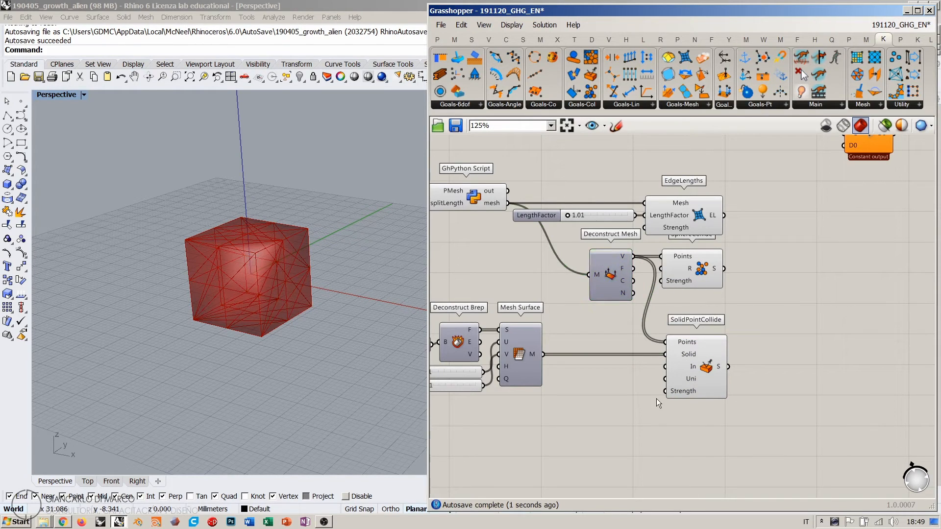
# Step: Add a Boolean Toggle set to True and connect it to the In input of SolidPointCollide
pyautogui.write('toggle')
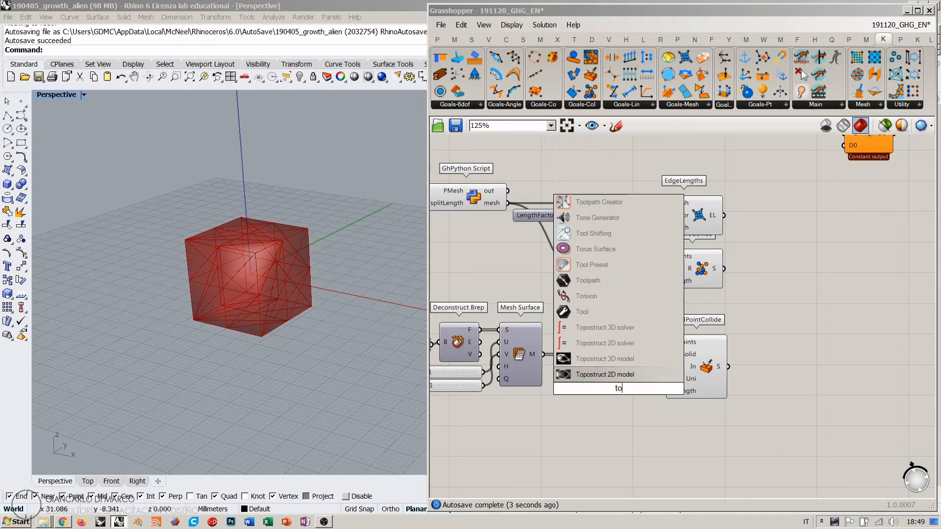
pyautogui.click(610, 374)
pyautogui.click(639, 389)
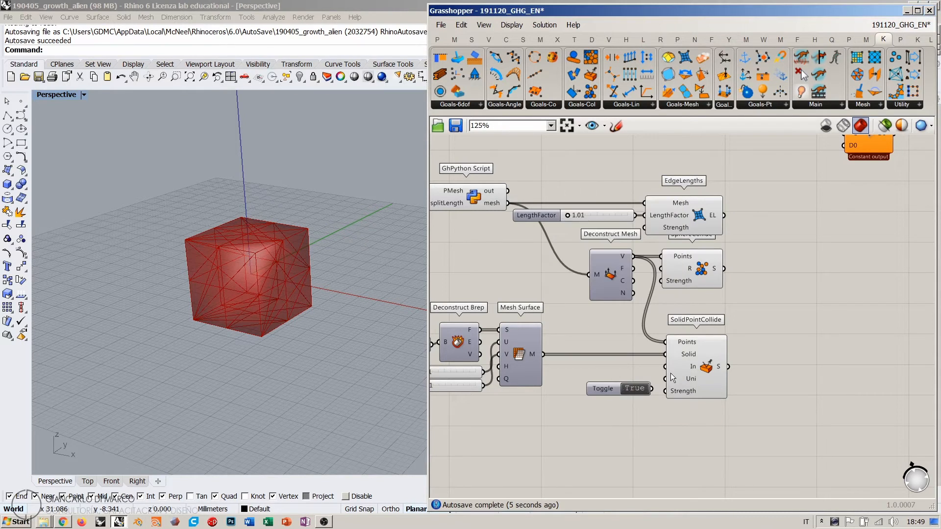
pyautogui.moveTo(666, 366); pyautogui.dragTo(618, 369)
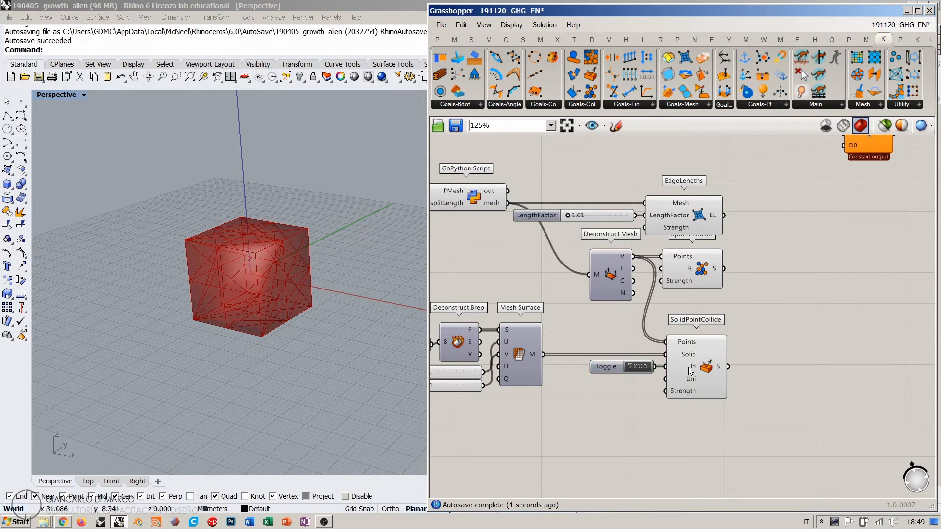
# Step: Place a Kangaroo Pressure goal below SolidPointCollide
pyautogui.moveTo(757, 310); pyautogui.dragTo(713, 305, button='right')
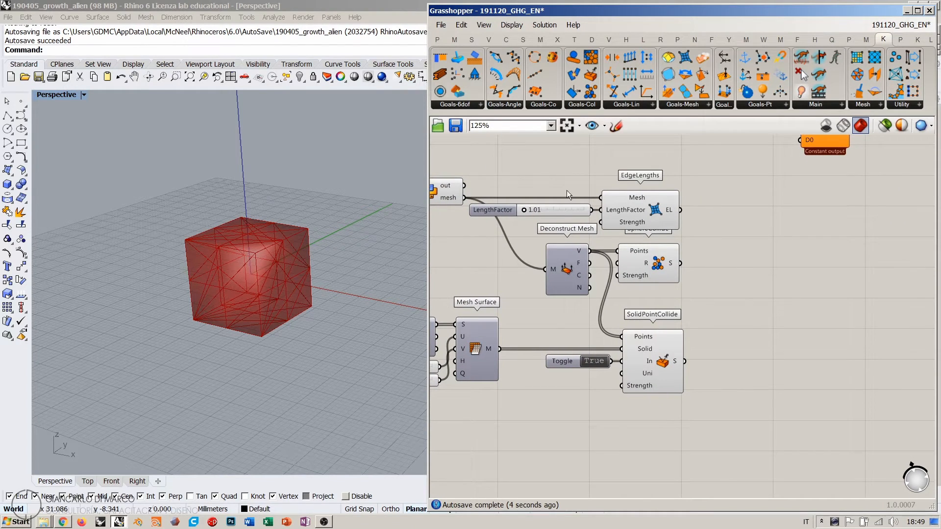
pyautogui.moveTo(712, 186); pyautogui.dragTo(465, 234)
pyautogui.click(722, 237)
pyautogui.click(695, 109)
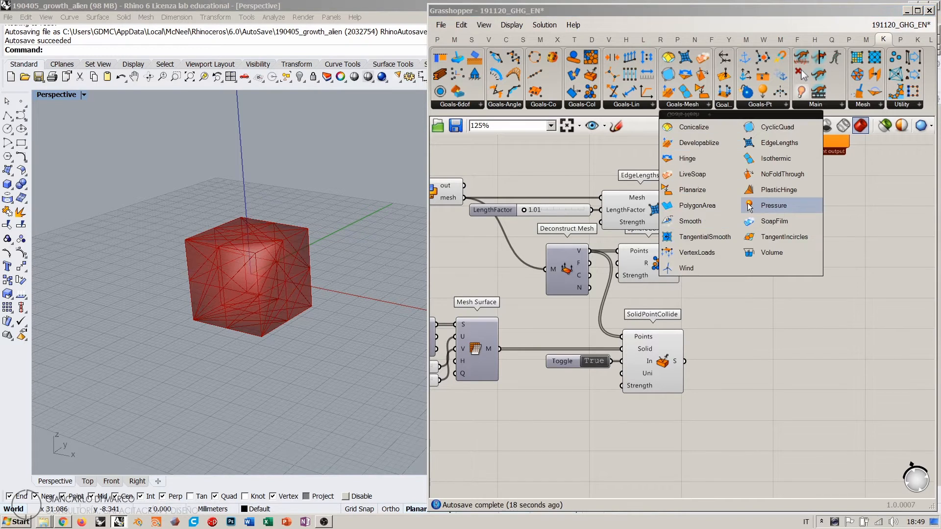
pyautogui.moveTo(708, 204); pyautogui.dragTo(660, 425)
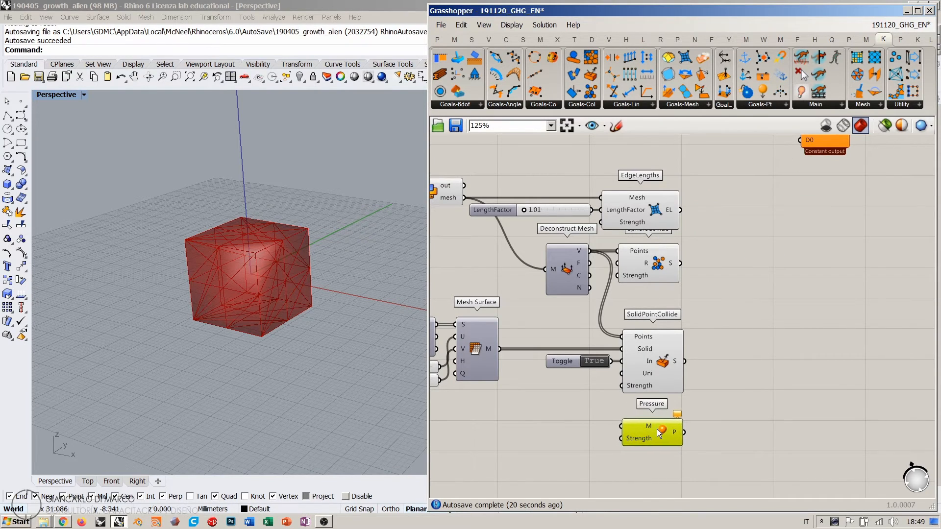
pyautogui.click(695, 405)
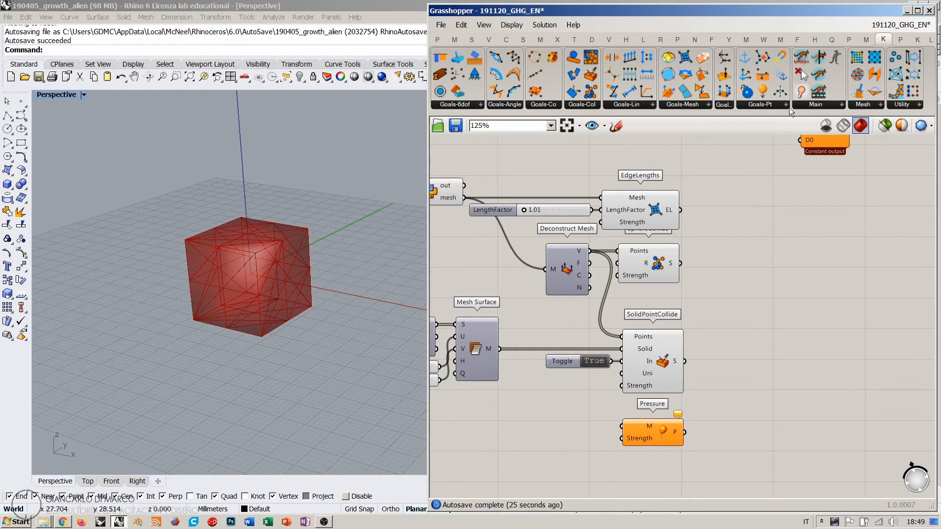
# Step: Add a BouncySolver after the goal components and widen the Grasshopper window to fit the whole loop
pyautogui.moveTo(802, 57); pyautogui.dragTo(837, 319)
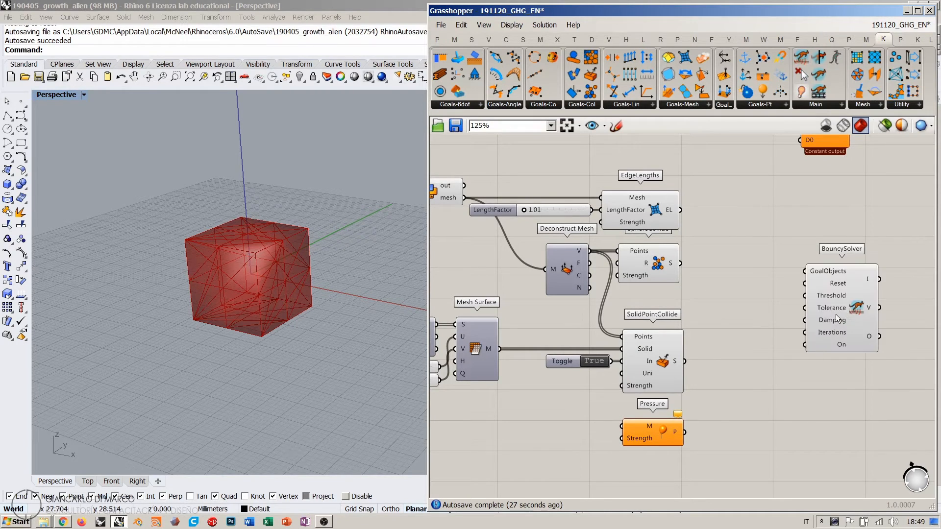
pyautogui.scroll(-2, 668, 289)
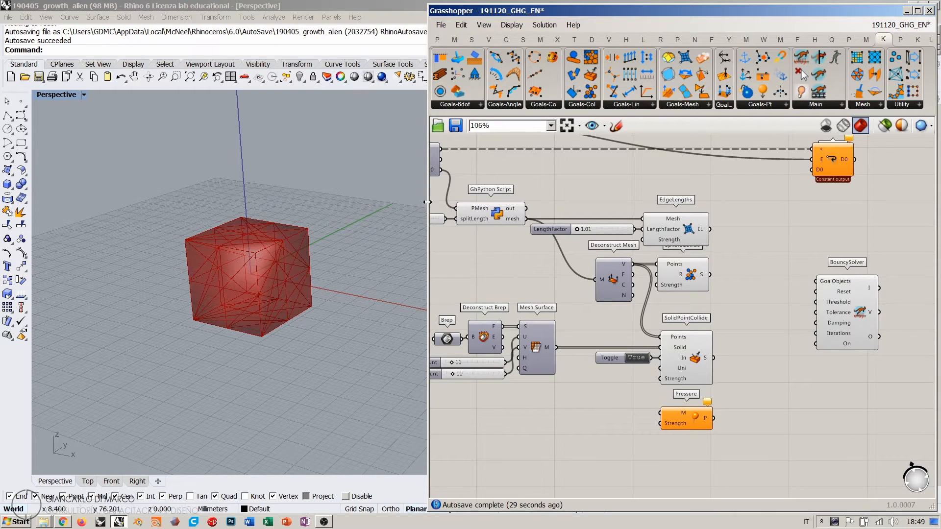
pyautogui.moveTo(429, 245); pyautogui.dragTo(333, 247)
pyautogui.keyDown('shift'); pyautogui.moveTo(295, 243); pyautogui.dragTo(224, 238, button='right'); pyautogui.keyUp('shift')
pyautogui.moveTo(469, 181); pyautogui.dragTo(595, 229, button='right')
pyautogui.moveTo(375, 164); pyautogui.dragTo(382, 176)
pyautogui.click(439, 172)
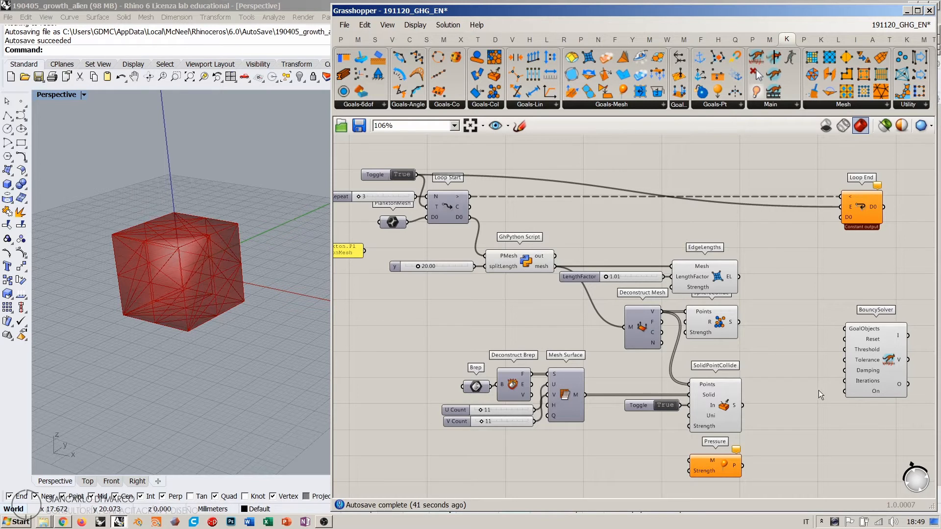
# Step: Connect the loop's toggle to the BouncySolver's On input through a Gate Not, and directly to its Reset input
pyautogui.doubleClick(804, 414)
pyautogui.write('not')
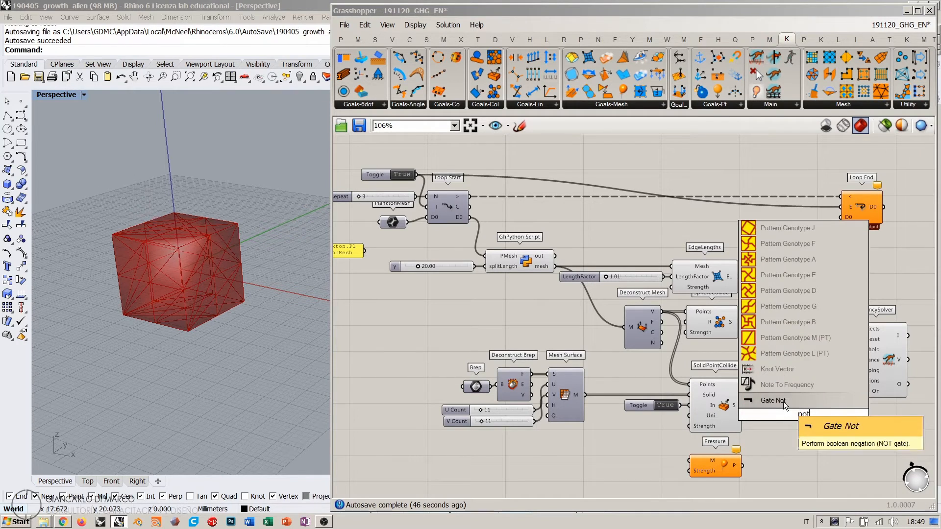
pyautogui.press('Return')
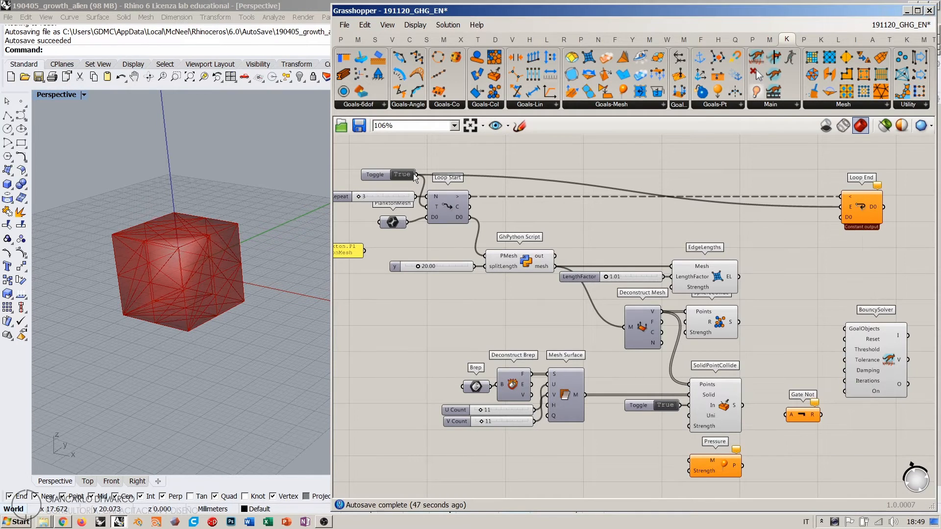
pyautogui.moveTo(417, 174); pyautogui.dragTo(819, 395)
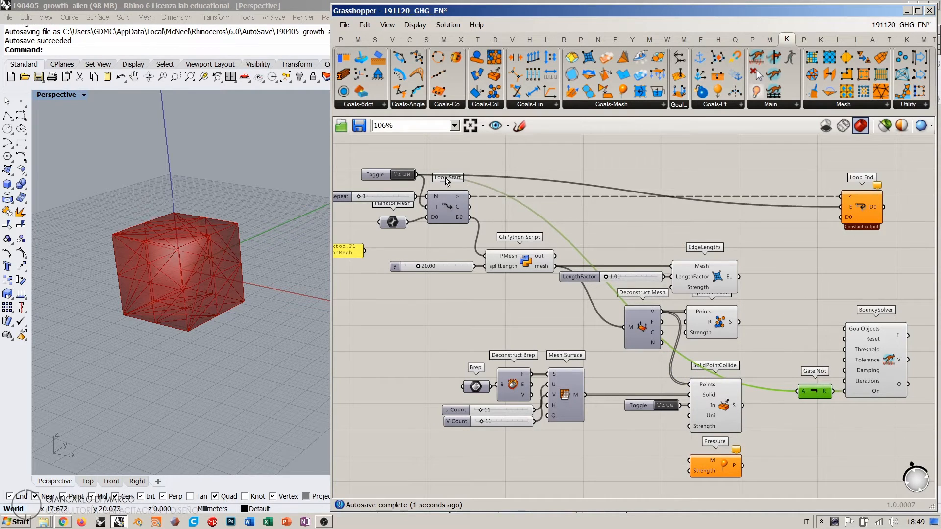
pyautogui.moveTo(417, 175); pyautogui.dragTo(844, 340)
pyautogui.click(790, 271)
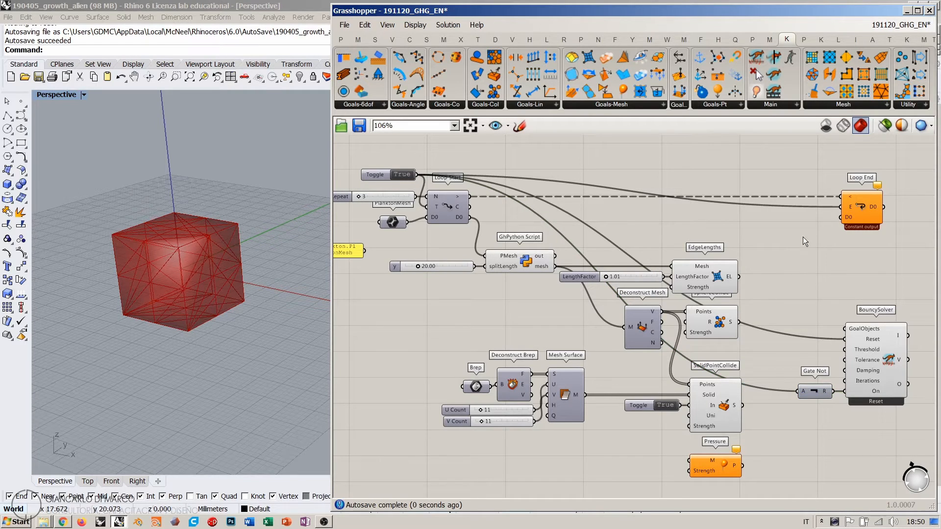
# Step: Connect the EdgeLengths, SphereCollide and SolidPointCollide outputs together into the BouncySolver's GoalObjects input
pyautogui.moveTo(740, 282); pyautogui.dragTo(839, 332)
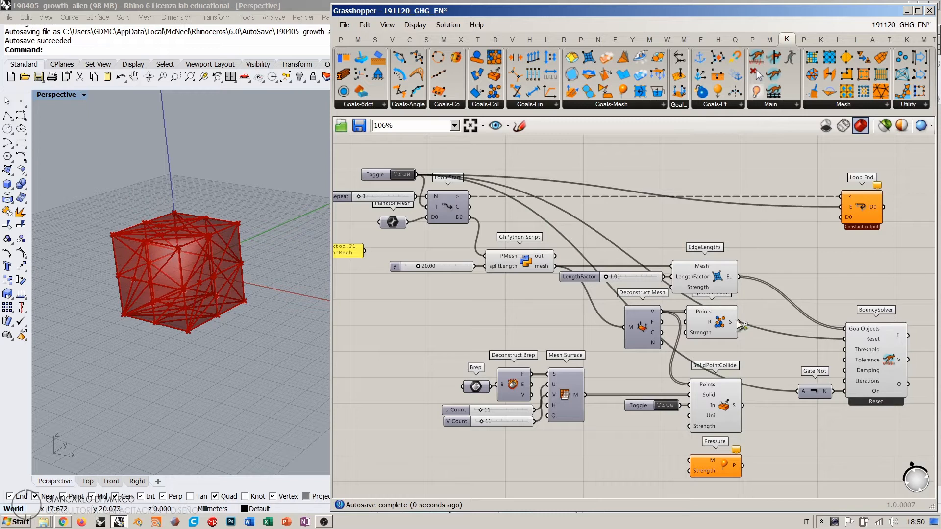
pyautogui.keyDown('shift'); pyautogui.moveTo(737, 322); pyautogui.dragTo(844, 335); pyautogui.keyUp('shift')
pyautogui.hotkey('ctrl', 'z')
pyautogui.keyDown('shift'); pyautogui.moveTo(738, 323); pyautogui.dragTo(742, 404); pyautogui.keyUp('shift')
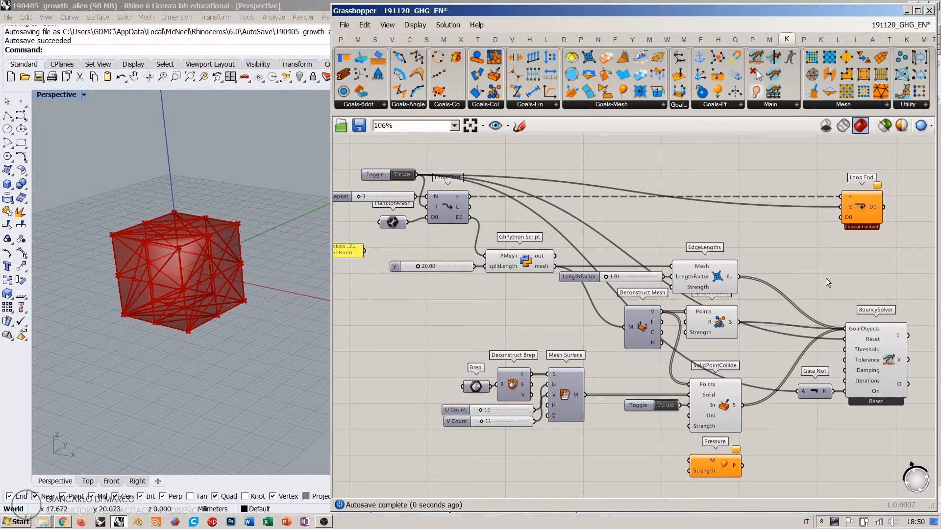
# Step: Turn off the preview of the EdgeLengths, SphereCollide, SolidPointCollide and GhPython Script components
pyautogui.moveTo(725, 301); pyautogui.dragTo(696, 420)
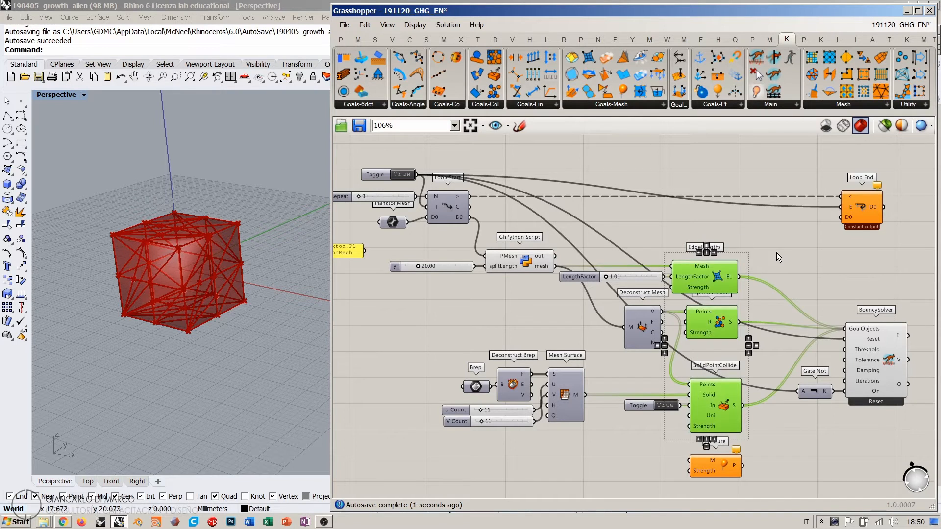
pyautogui.click(524, 260)
pyautogui.hotkey('ctrl', 'q')
pyautogui.click(611, 219)
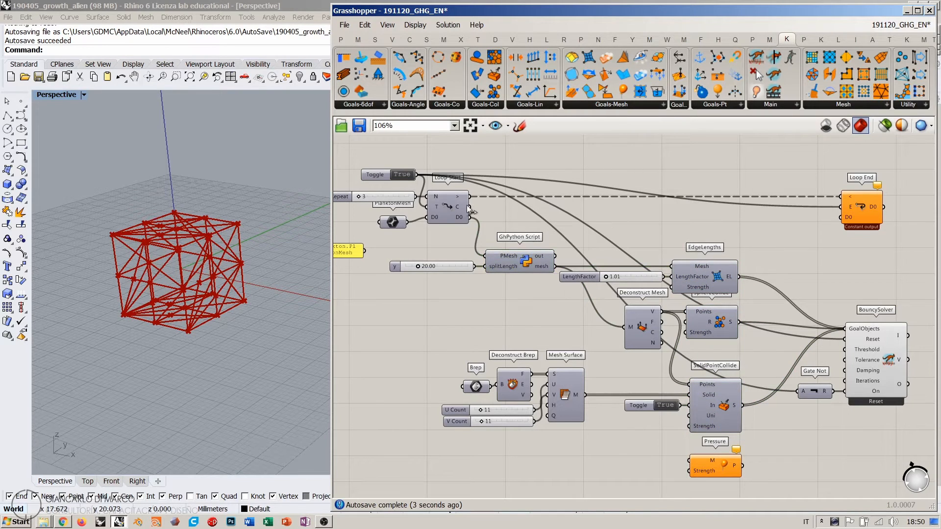
# Step: Set the loop's toggle to False to run the solver and raise the EdgeLengths LengthFactor to 1.13
pyautogui.moveTo(701, 306)
pyautogui.mouseDown(button='right')
pyautogui.moveTo(583, 288)
pyautogui.moveTo(873, 268)
pyautogui.moveTo(867, 324)
pyautogui.moveTo(720, 286)
pyautogui.moveTo(631, 279)
pyautogui.moveTo(689, 286)
pyautogui.mouseUp(button='right')
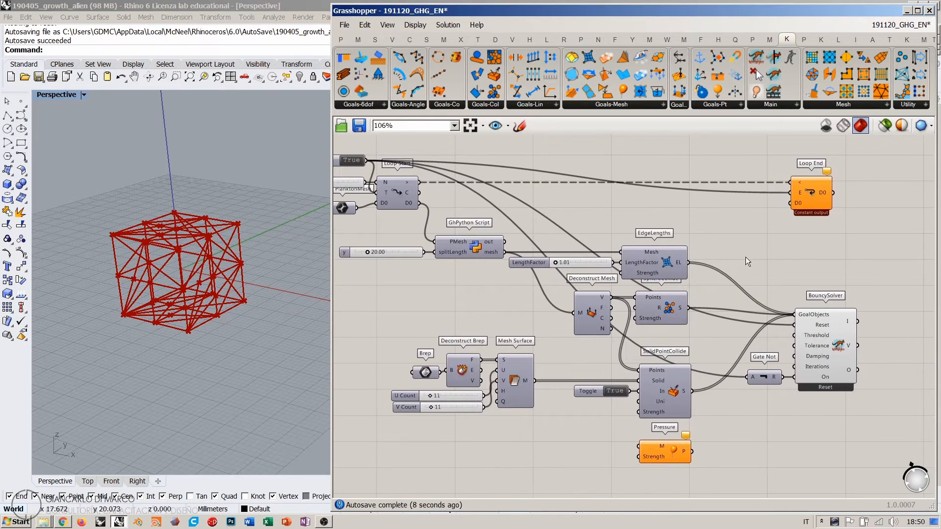
pyautogui.moveTo(576, 347); pyautogui.dragTo(613, 345, button='right')
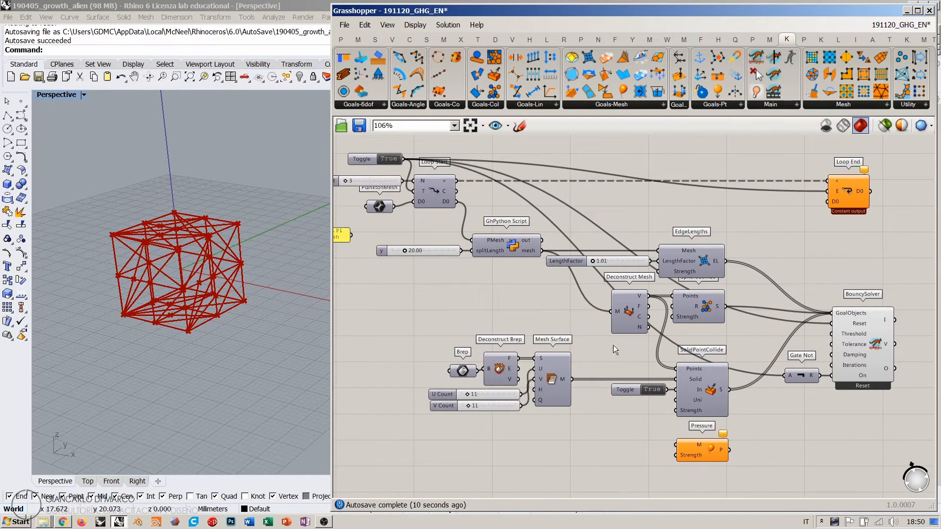
pyautogui.click(387, 160)
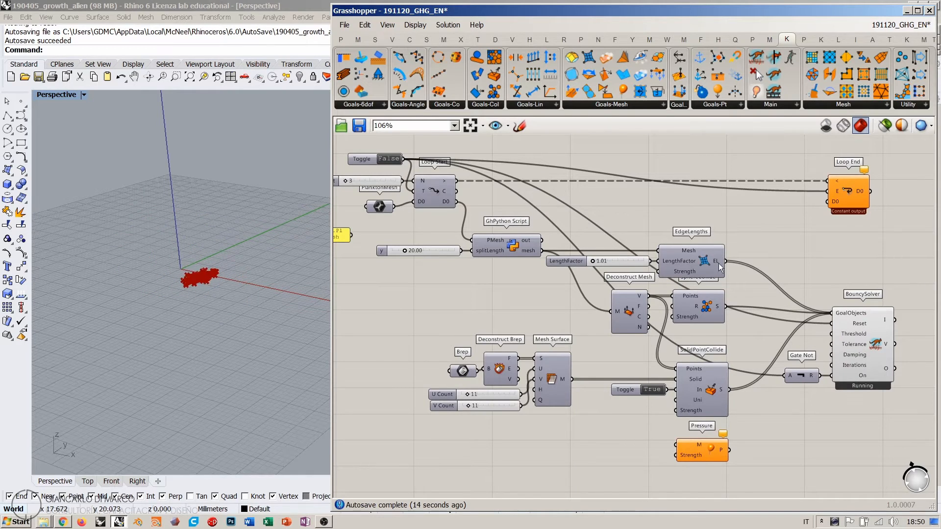
pyautogui.moveTo(592, 260)
pyautogui.mouseDown()
pyautogui.moveTo(663, 263)
pyautogui.moveTo(583, 263)
pyautogui.moveTo(642, 263)
pyautogui.moveTo(595, 270)
pyautogui.mouseUp()
pyautogui.moveTo(603, 271); pyautogui.dragTo(610, 240)
# Step: Connect the GhPython mesh output to Pressure's M input and add a 0.00 to 2.00 slider for its Strength
pyautogui.moveTo(542, 250); pyautogui.dragTo(676, 445)
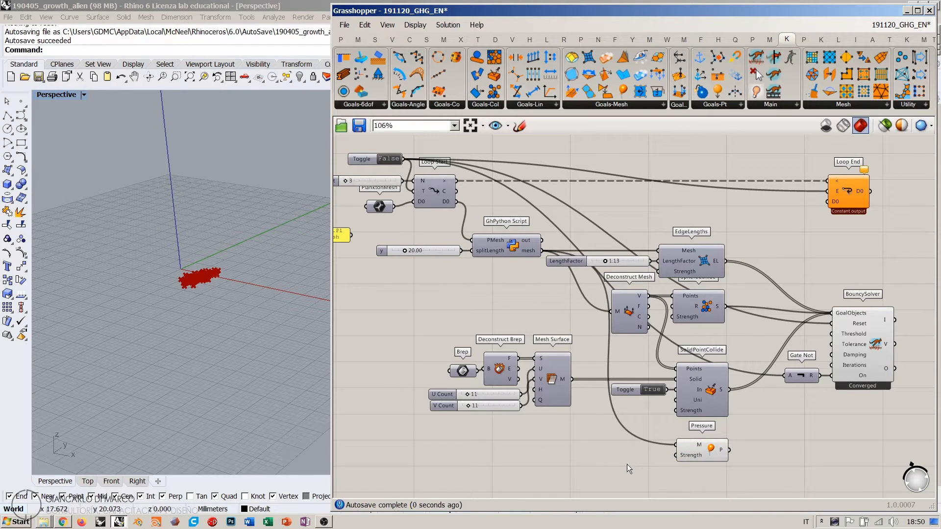
pyautogui.doubleClick(622, 464)
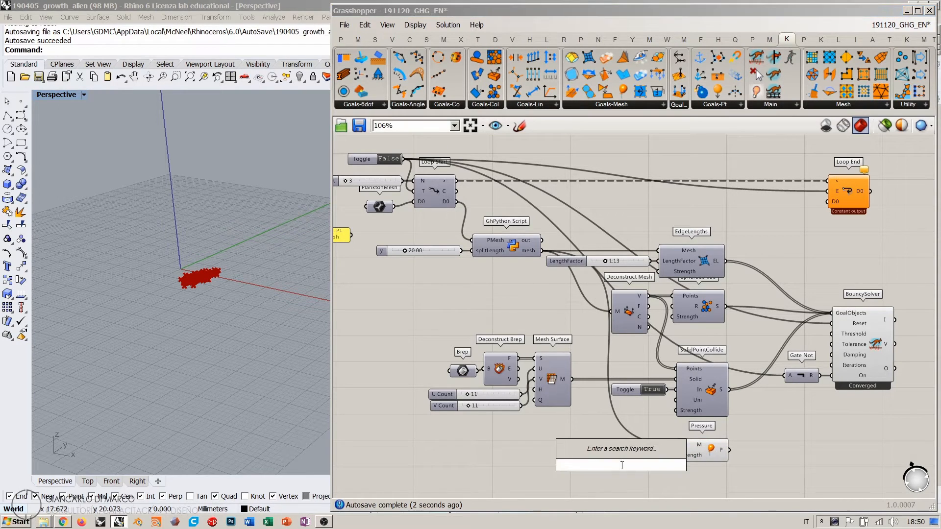
pyautogui.write('0.00<')
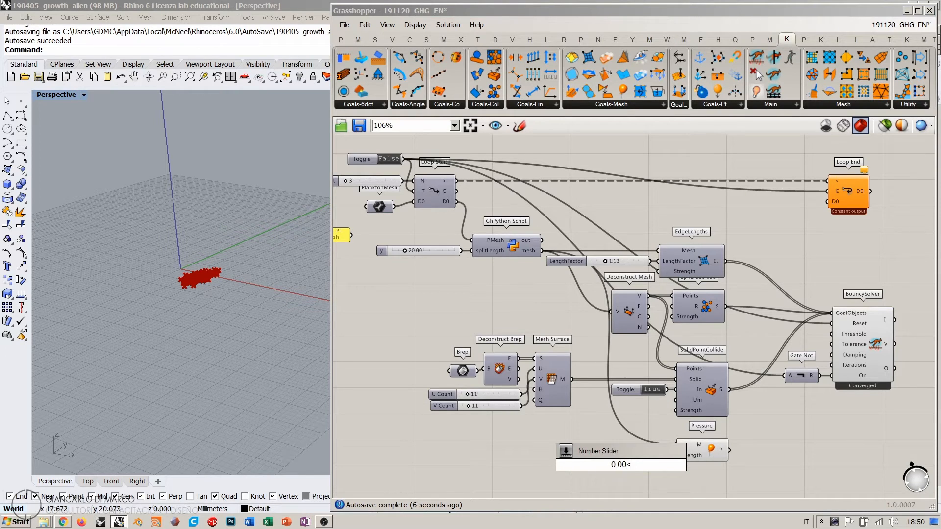
pyautogui.press('Return')
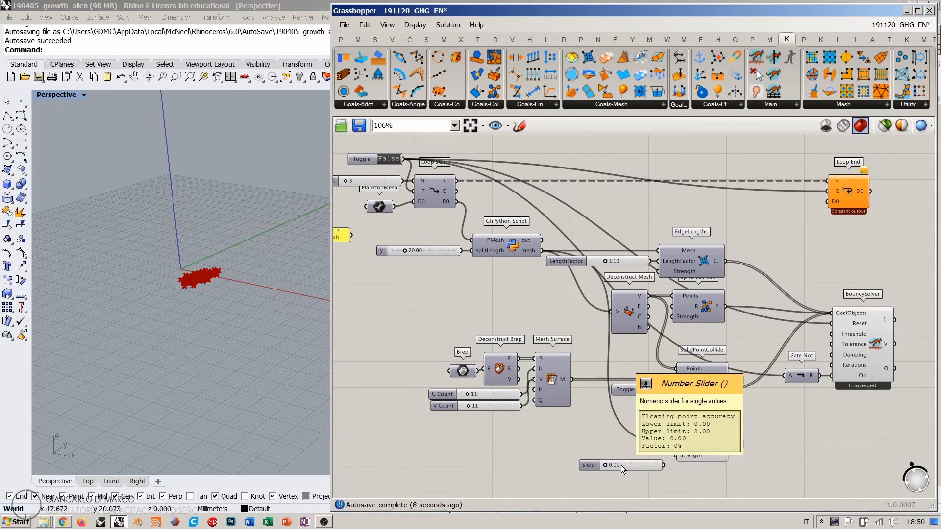
pyautogui.moveTo(676, 457); pyautogui.dragTo(648, 457)
# Step: Hide the Pressure component's preview and add its output to the BouncySolver's GoalObjects input
pyautogui.click(713, 469)
pyautogui.click(714, 452)
pyautogui.keyDown('shift'); pyautogui.moveTo(729, 450); pyautogui.dragTo(833, 313); pyautogui.keyUp('shift')
pyautogui.click(806, 286)
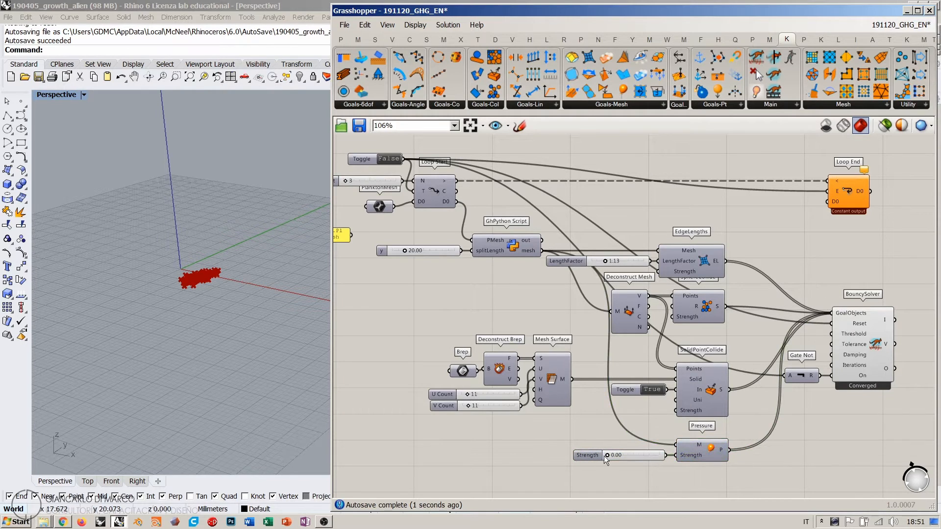
# Step: Raise the Pressure Strength to 1.68 while resetting and rerunning the simulation with the loop's toggle
pyautogui.moveTo(607, 455); pyautogui.dragTo(650, 456)
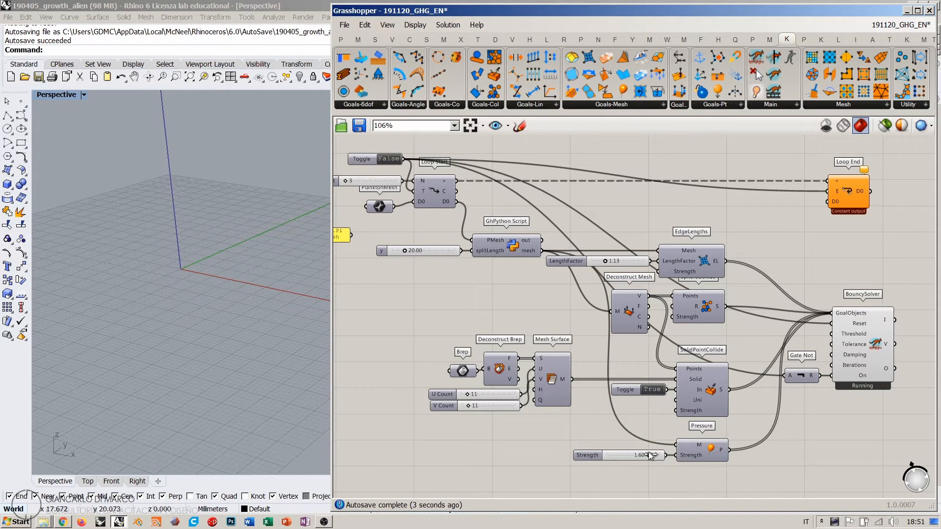
pyautogui.click(393, 158)
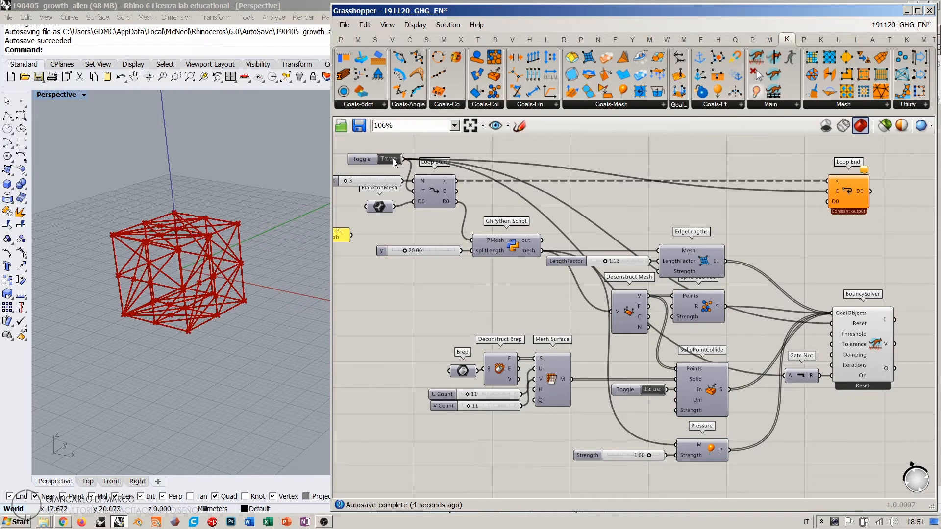
pyautogui.click(393, 159)
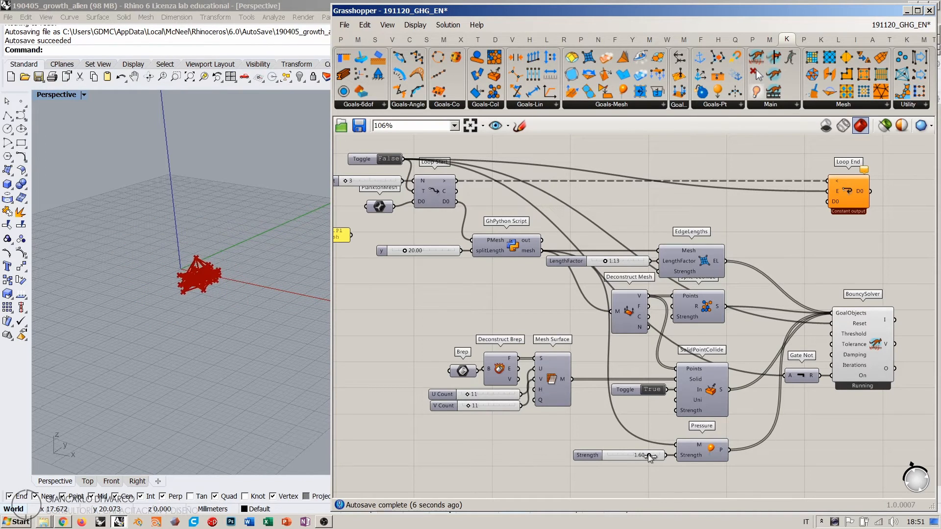
pyautogui.click(607, 261)
pyautogui.moveTo(606, 260); pyautogui.dragTo(605, 260)
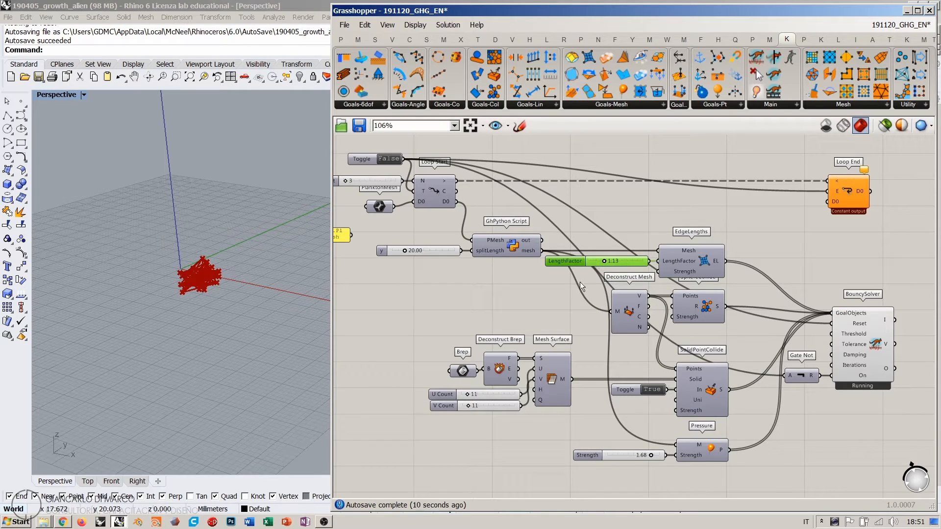
# Step: Add a number slider set to 10.00 and connect it to the Strength input of EdgeLengths
pyautogui.doubleClick(533, 289)
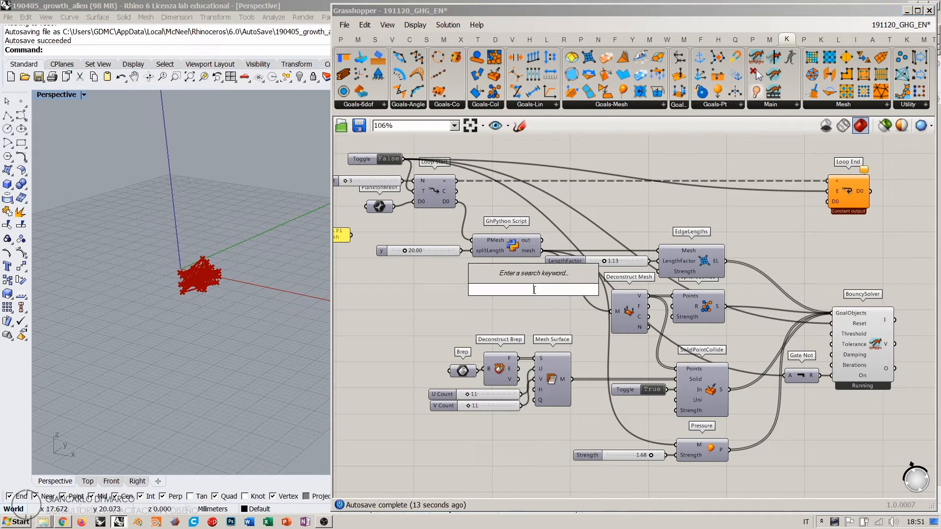
pyautogui.write('1.')
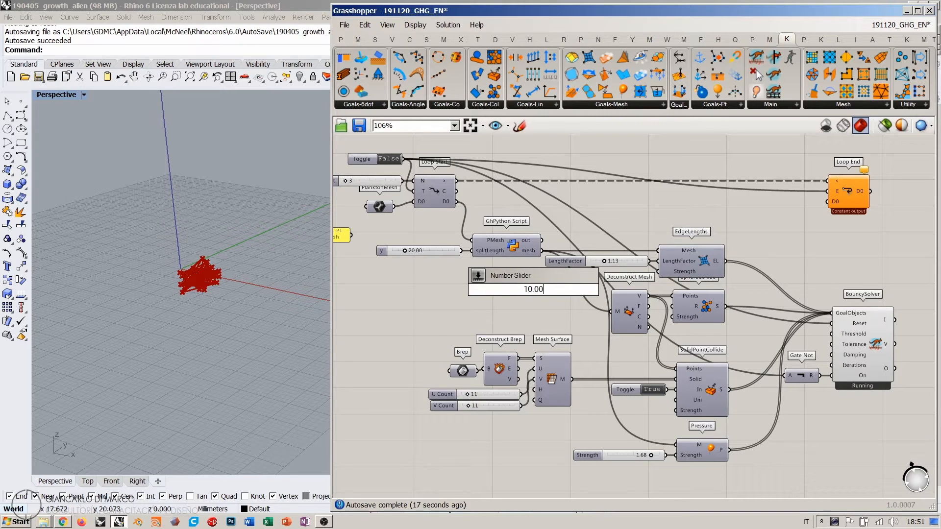
pyautogui.press('Return')
pyautogui.moveTo(658, 271); pyautogui.dragTo(593, 273)
pyautogui.click(587, 316)
# Step: Extend the Pressure Strength slider's maximum to 10.00, set it to 2.66 and reset the simulation with the loop's toggle
pyautogui.moveTo(651, 456); pyautogui.dragTo(660, 456)
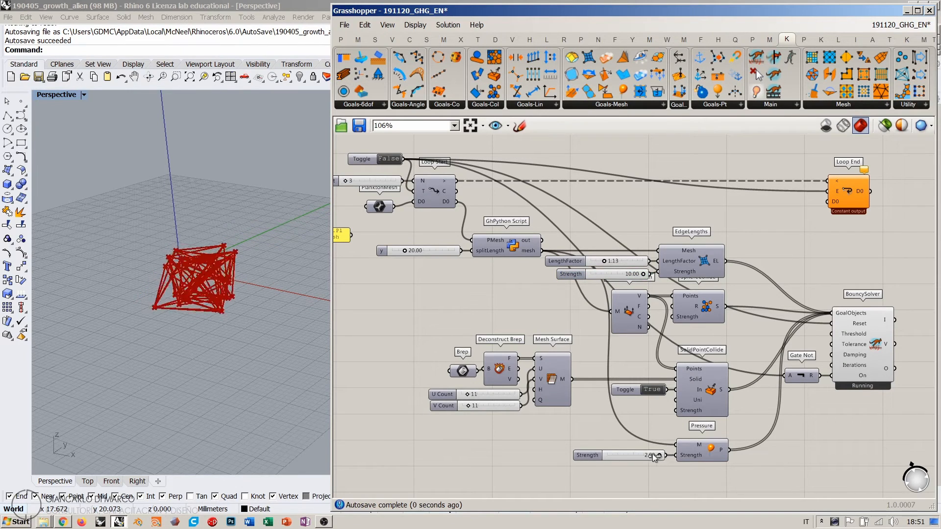
pyautogui.doubleClick(594, 458)
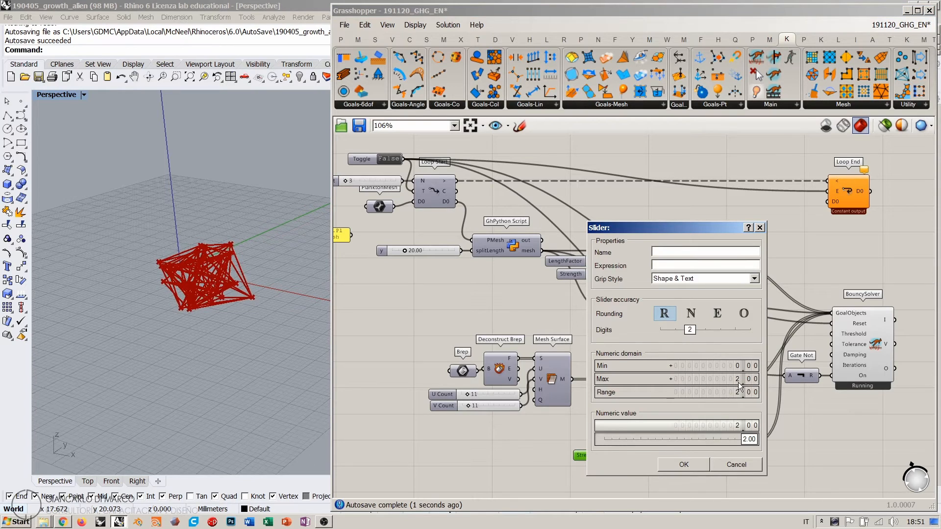
pyautogui.moveTo(737, 391); pyautogui.dragTo(733, 299)
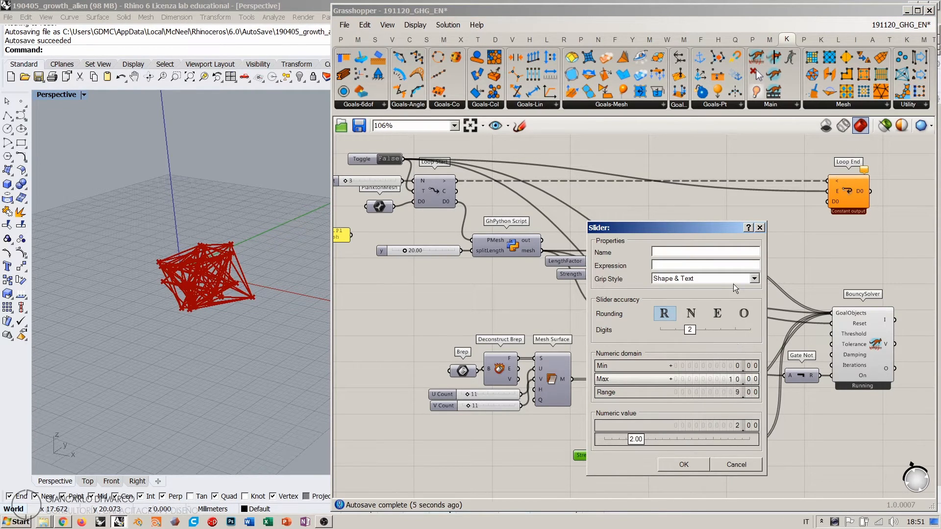
pyautogui.click(680, 464)
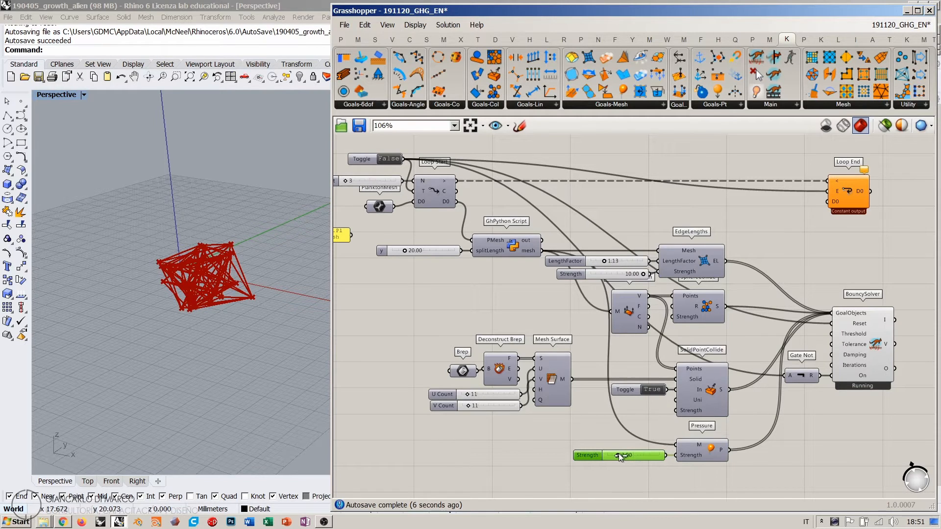
pyautogui.moveTo(619, 455); pyautogui.dragTo(621, 455)
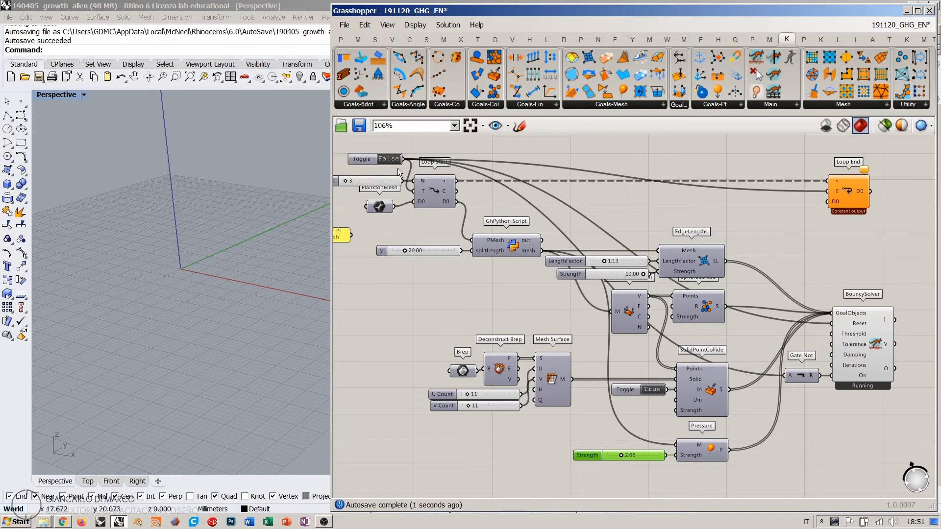
pyautogui.click(388, 158)
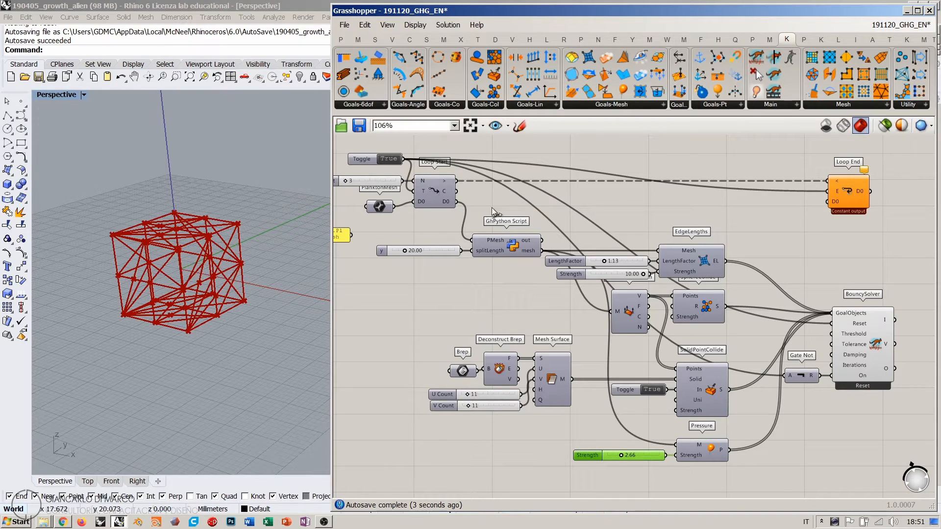
# Step: Add a number slider set to 11 and connect it to the Strength input of SolidPointCollide
pyautogui.doubleClick(634, 414)
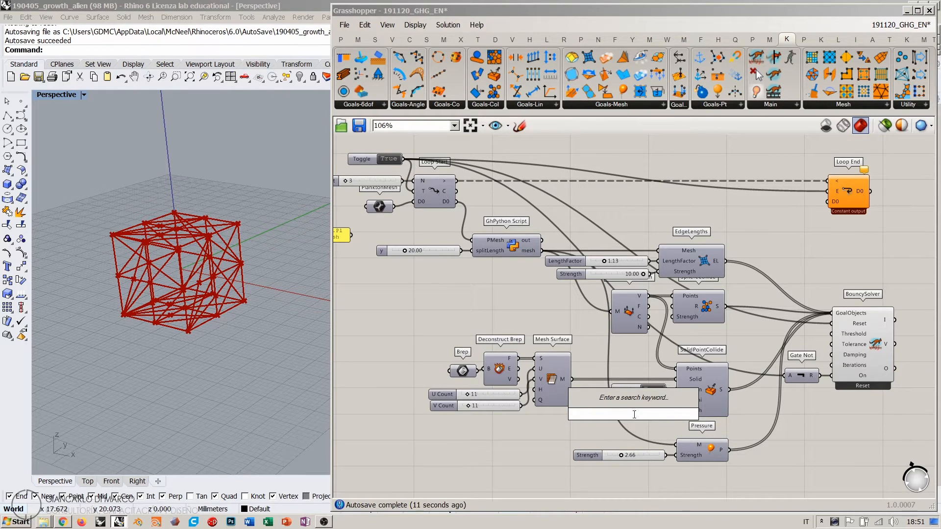
pyautogui.write('11')
pyautogui.press('Return')
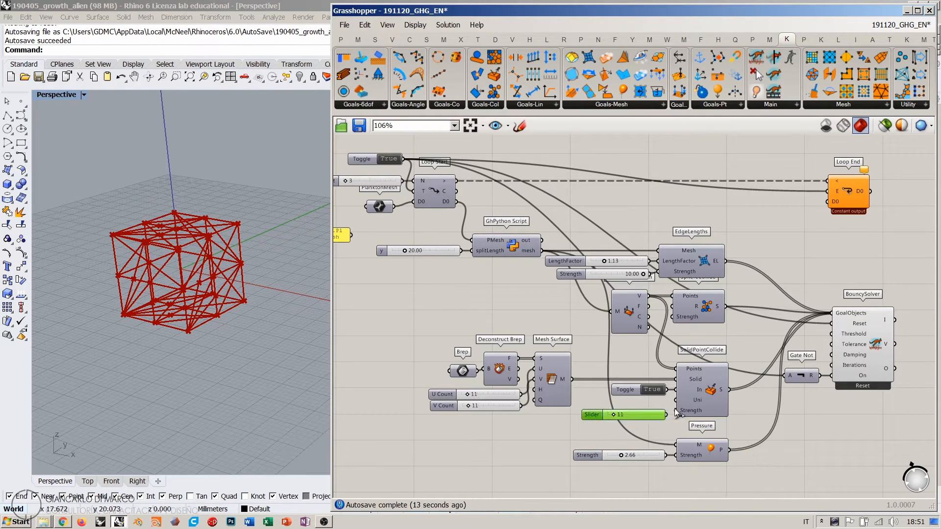
pyautogui.moveTo(666, 415); pyautogui.dragTo(640, 414)
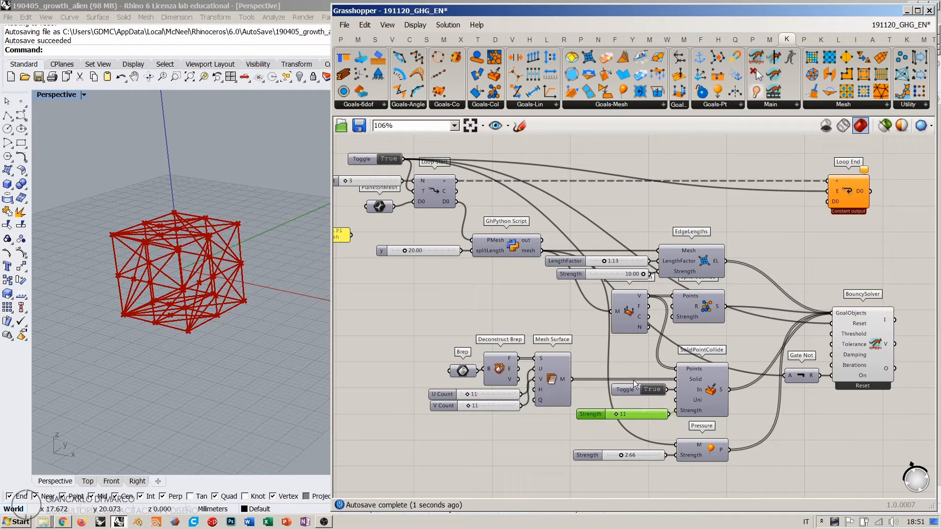
pyautogui.click(570, 310)
# Step: Run the simulation and set the Pressure Strength to 9.53 and the SolidPointCollide Strength to 8
pyautogui.click(393, 159)
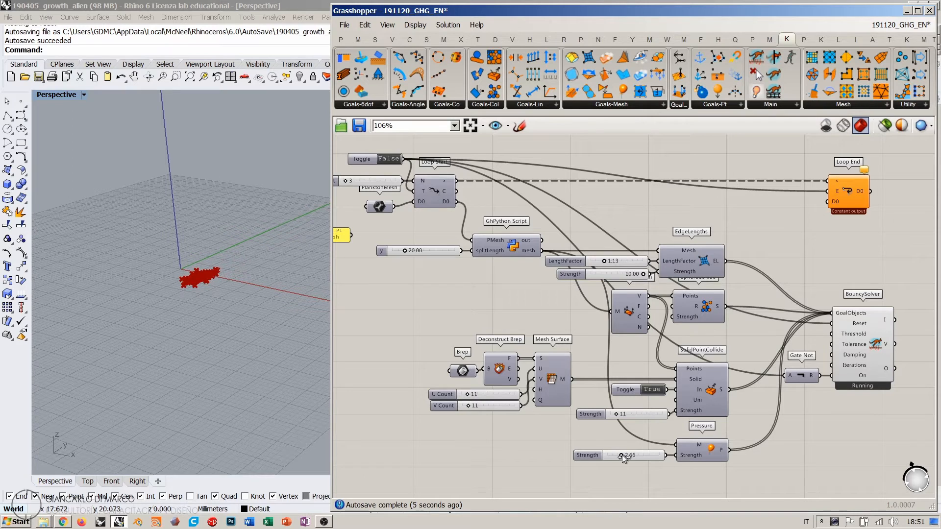
pyautogui.moveTo(628, 456); pyautogui.dragTo(658, 455)
pyautogui.scroll(5, 620, 440)
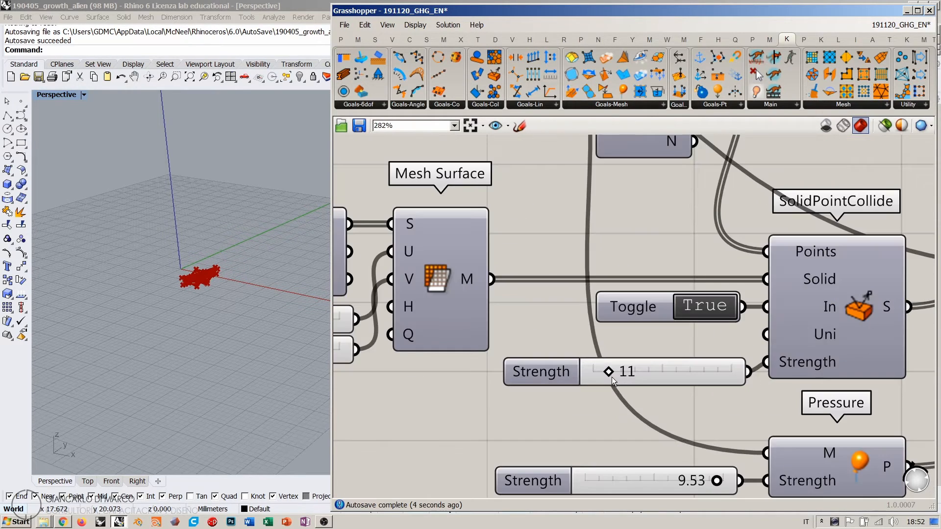
pyautogui.moveTo(608, 374); pyautogui.dragTo(607, 380)
pyautogui.scroll(-4, 648, 425)
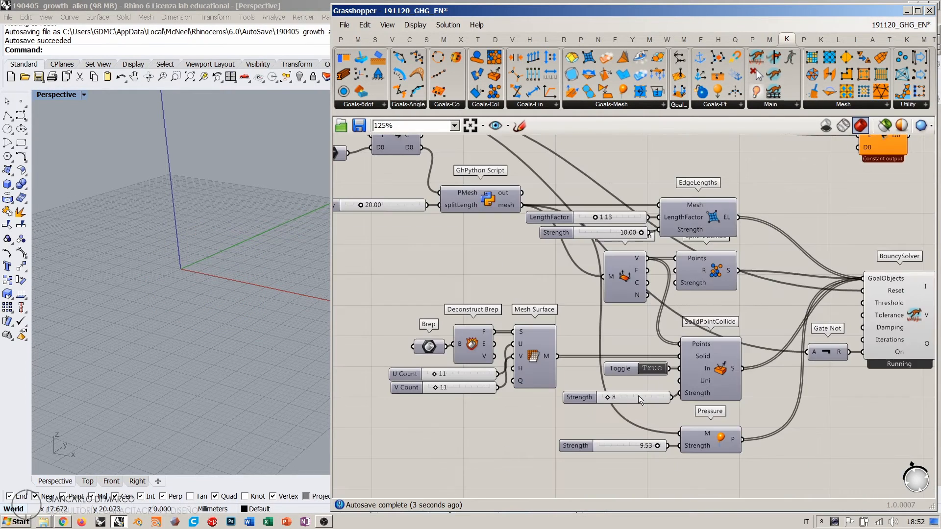
# Step: Restart the simulation with the loop's toggle, set the LengthFactor to 1.50 and restart it again
pyautogui.moveTo(581, 250); pyautogui.dragTo(590, 257, button='right')
pyautogui.doubleClick(372, 157)
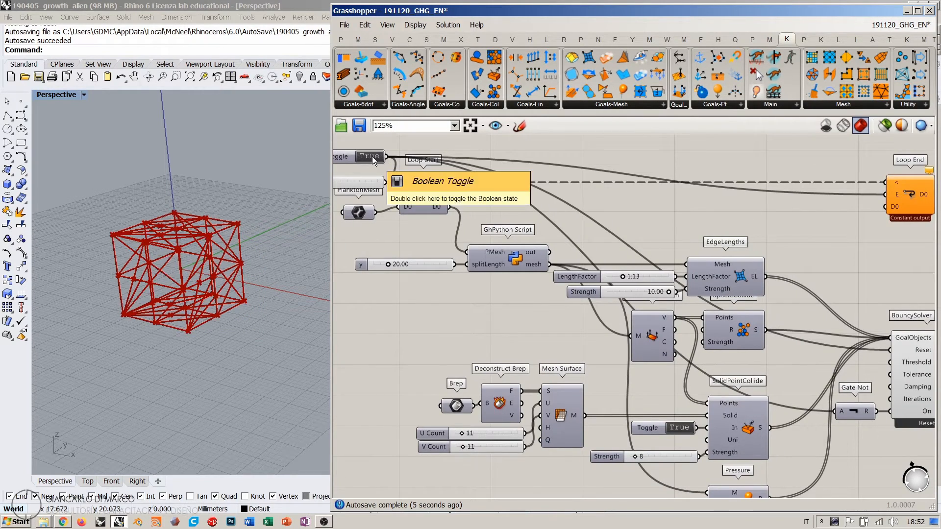
pyautogui.doubleClick(372, 157)
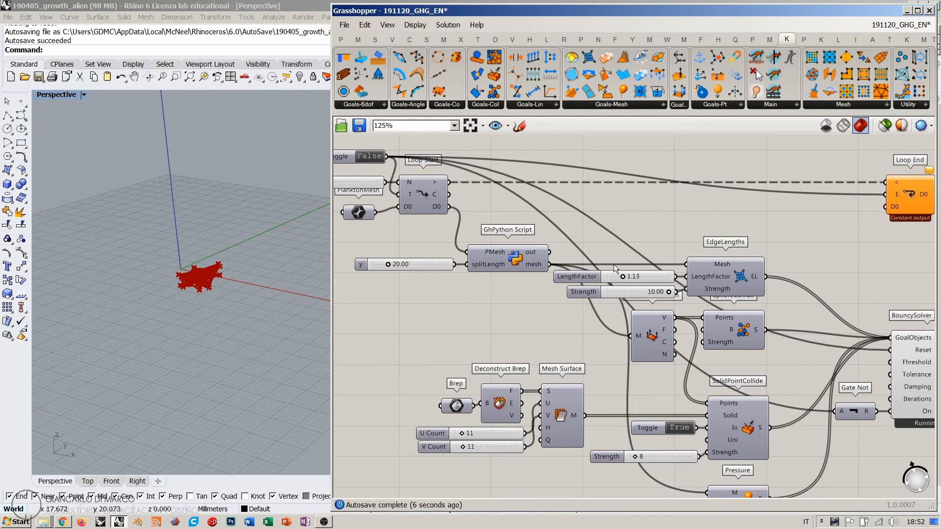
pyautogui.moveTo(624, 278); pyautogui.dragTo(689, 279)
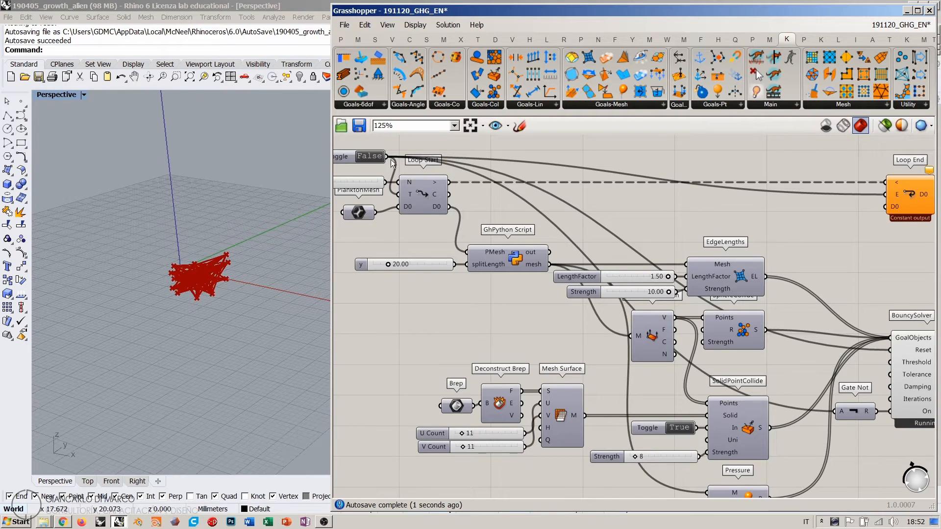
pyautogui.doubleClick(372, 156)
pyautogui.doubleClick(372, 156)
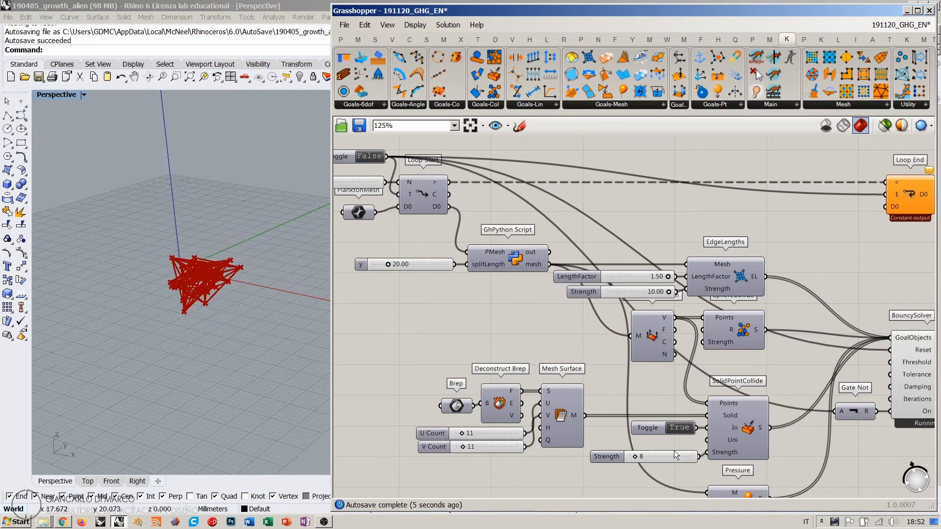
pyautogui.scroll(3, 661, 448)
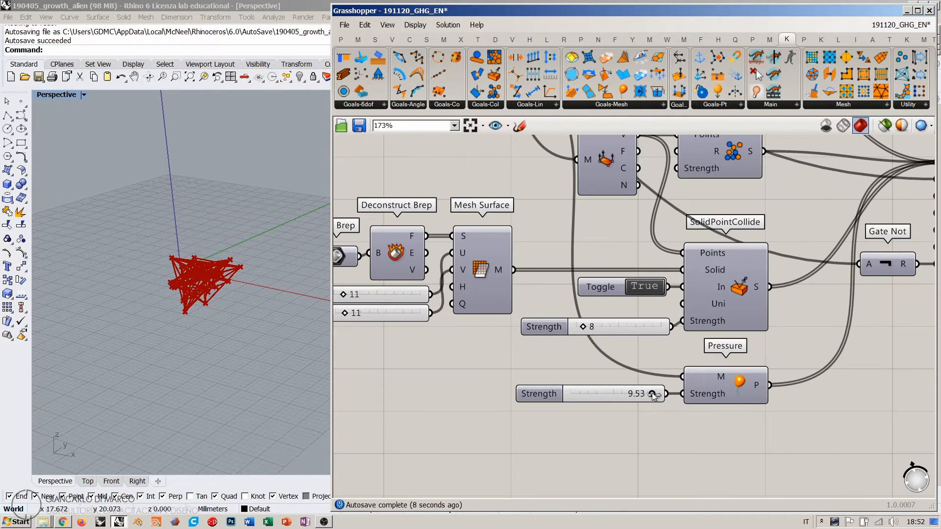
# Step: Set the Pressure Strength to 10.00 and reset the simulation with the loop's toggle
pyautogui.moveTo(652, 395); pyautogui.dragTo(657, 395)
pyautogui.moveTo(660, 392); pyautogui.dragTo(658, 392)
pyautogui.scroll(-1, 610, 309)
pyautogui.moveTo(578, 241); pyautogui.dragTo(636, 354, button='right')
pyautogui.scroll(-2, 610, 309)
pyautogui.click(417, 149)
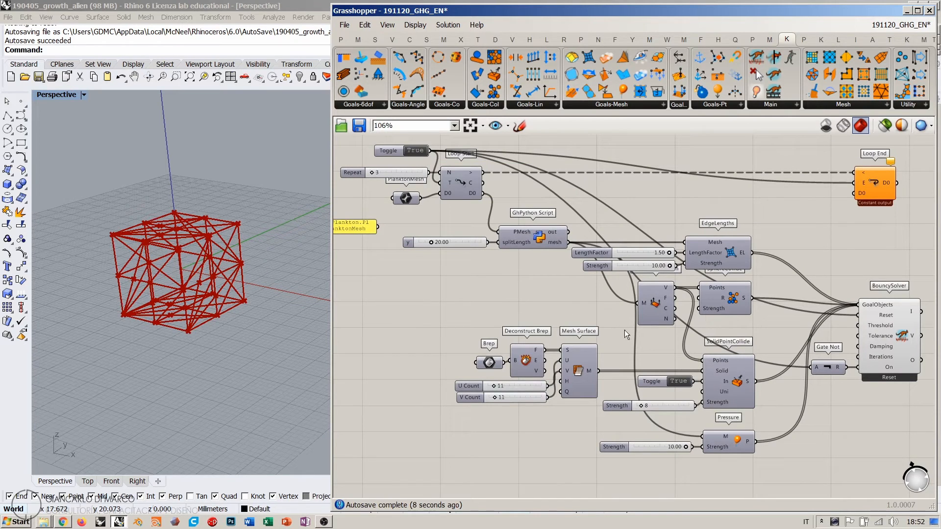
# Step: Move the Brep, Deconstruct Brep, Mesh Surface and U/V Count sliders away from SolidPointCollide to free space after Mesh Surface
pyautogui.moveTo(625, 331); pyautogui.dragTo(612, 307, button='right')
pyautogui.click(569, 348)
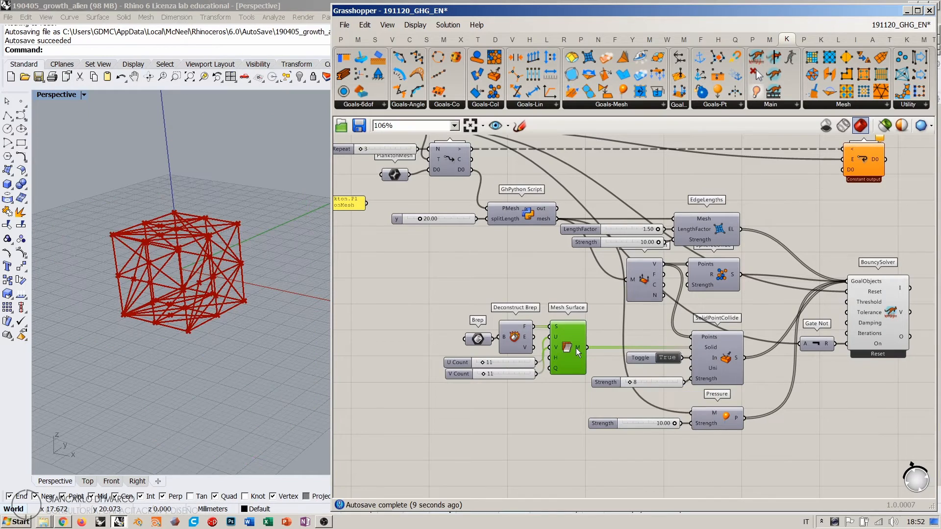
pyautogui.moveTo(575, 348)
pyautogui.moveTo(579, 292); pyautogui.dragTo(441, 387)
pyautogui.moveTo(569, 346); pyautogui.dragTo(492, 346)
pyautogui.click(543, 320)
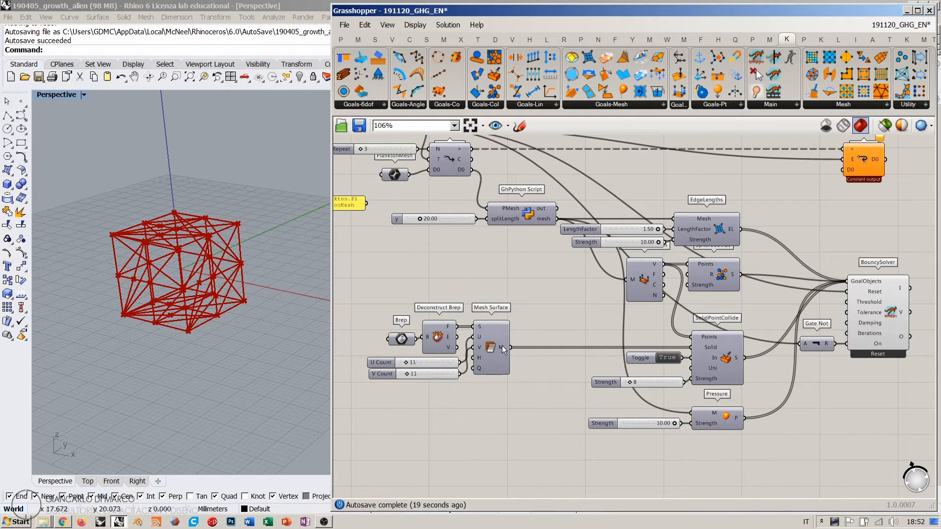
# Step: Insert Weaverbird's Join Meshes and Weld, with its W input inverted, between Mesh Surface and the Solid input of SolidPointCollide
pyautogui.doubleClick(559, 322)
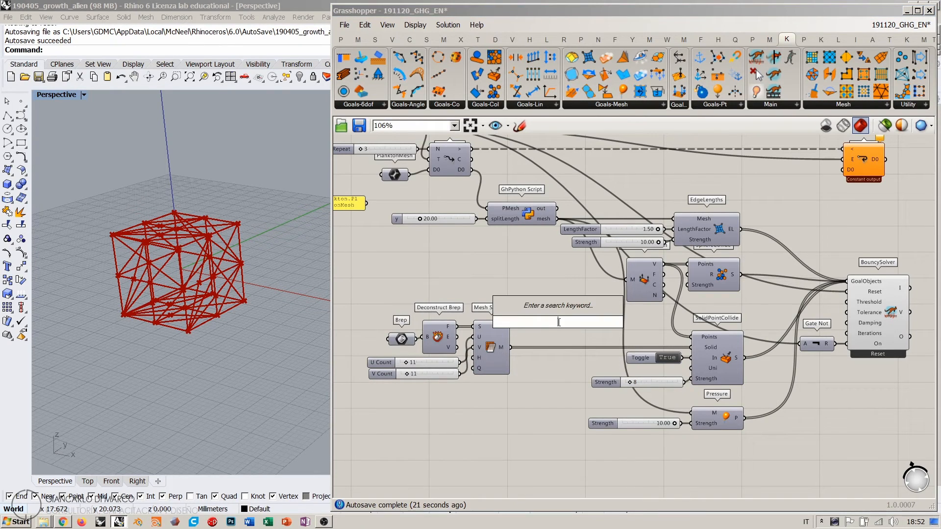
pyautogui.write('joi')
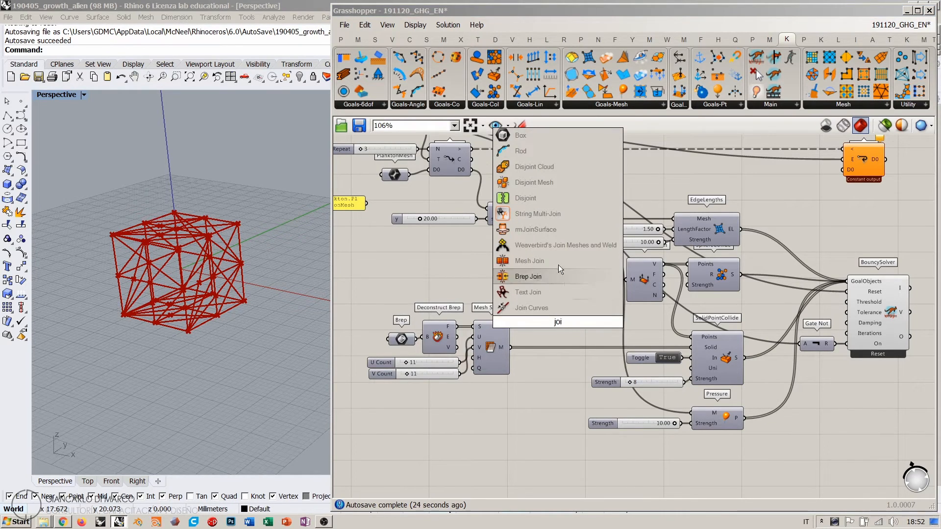
pyautogui.click(560, 250)
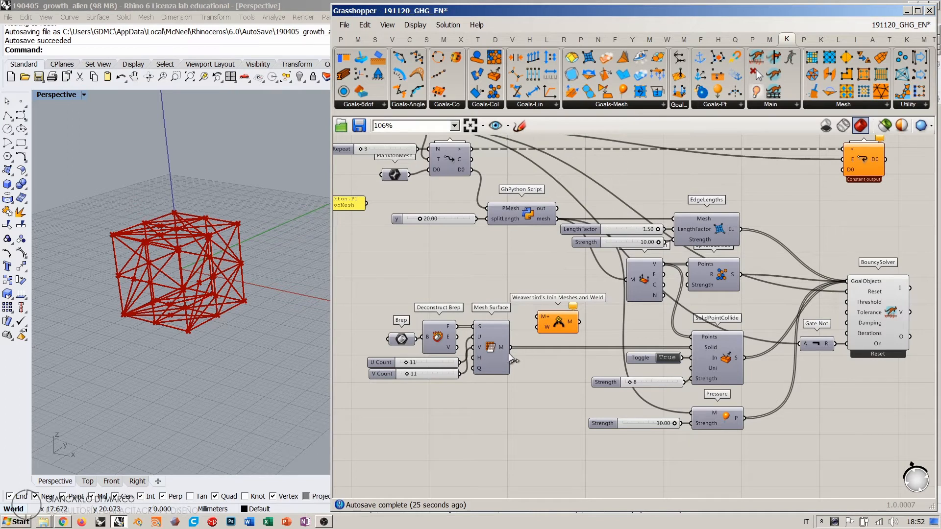
pyautogui.moveTo(510, 347); pyautogui.dragTo(544, 360)
pyautogui.rightClick(543, 358)
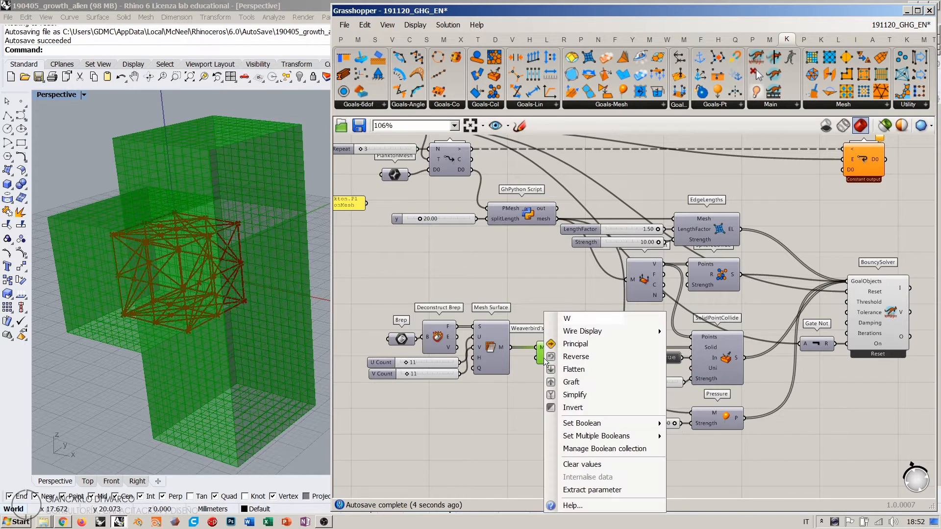
pyautogui.click(560, 412)
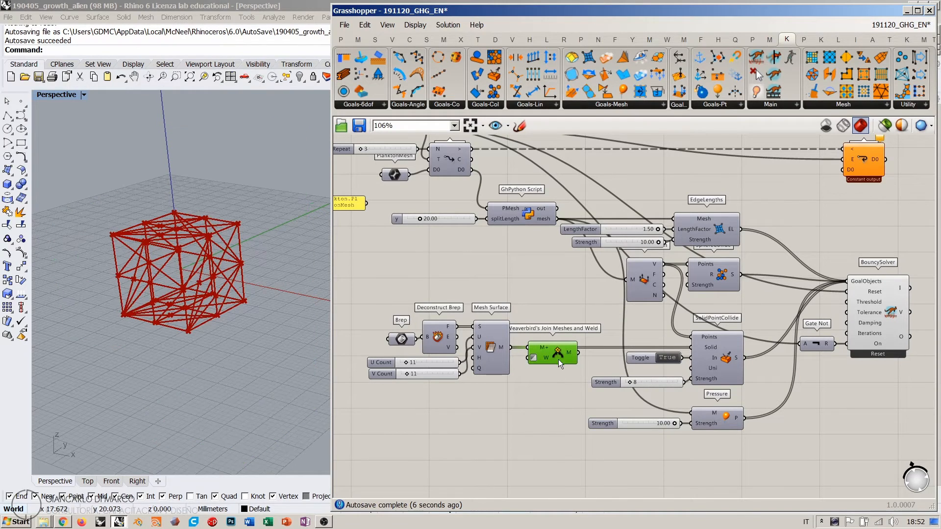
pyautogui.moveTo(578, 352); pyautogui.dragTo(688, 346)
pyautogui.click(601, 310)
# Step: Restart the simulation with the loop's toggle, set the SolidPointCollide Strength to 2 and reset it
pyautogui.moveTo(413, 175); pyautogui.dragTo(419, 219, button='right')
pyautogui.doubleClick(410, 170)
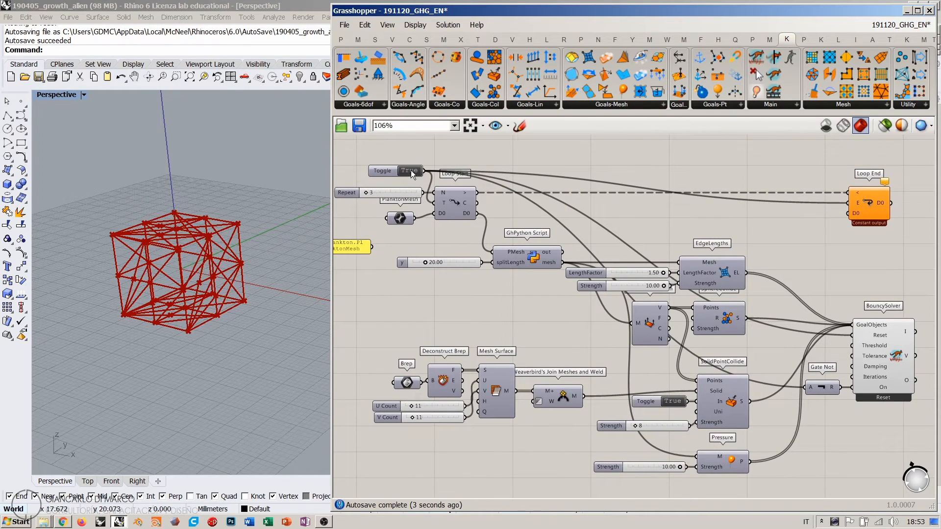
pyautogui.doubleClick(411, 170)
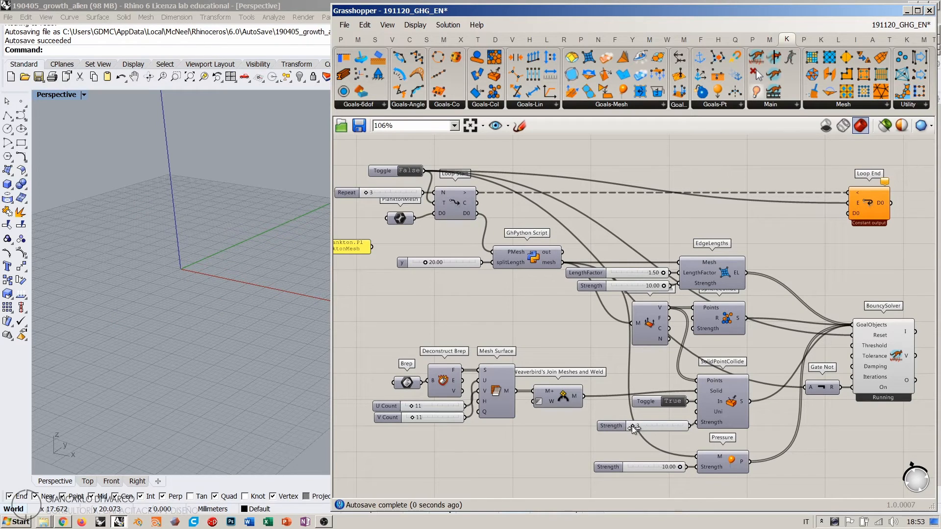
pyautogui.doubleClick(411, 170)
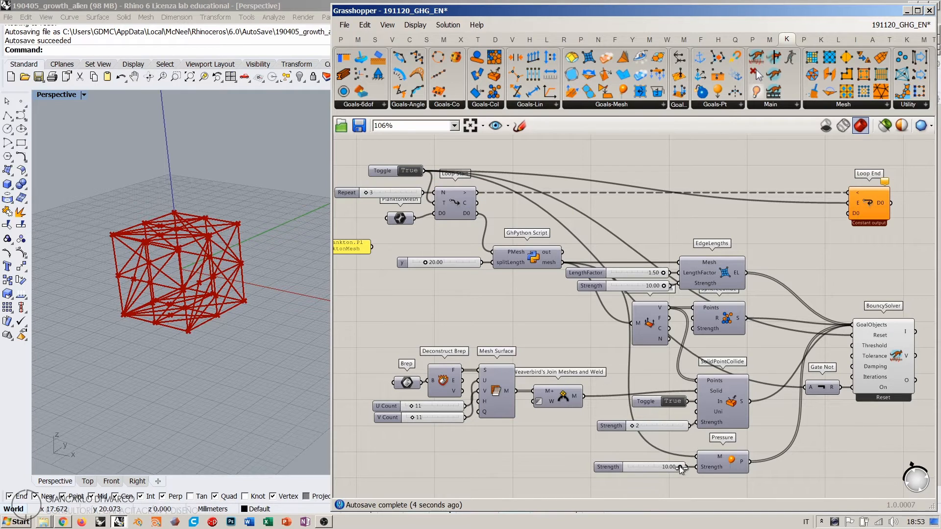
# Step: Set the Pressure Strength to 0.00, restart the simulation with the loop's toggle and keep the LengthFactor at 1.50
pyautogui.doubleClick(410, 171)
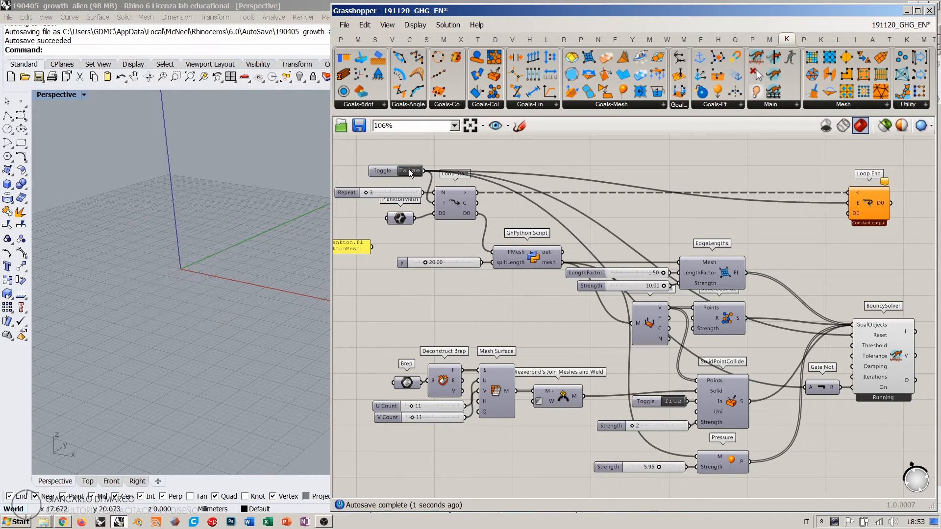
pyautogui.doubleClick(409, 169)
pyautogui.moveTo(657, 468); pyautogui.dragTo(628, 468)
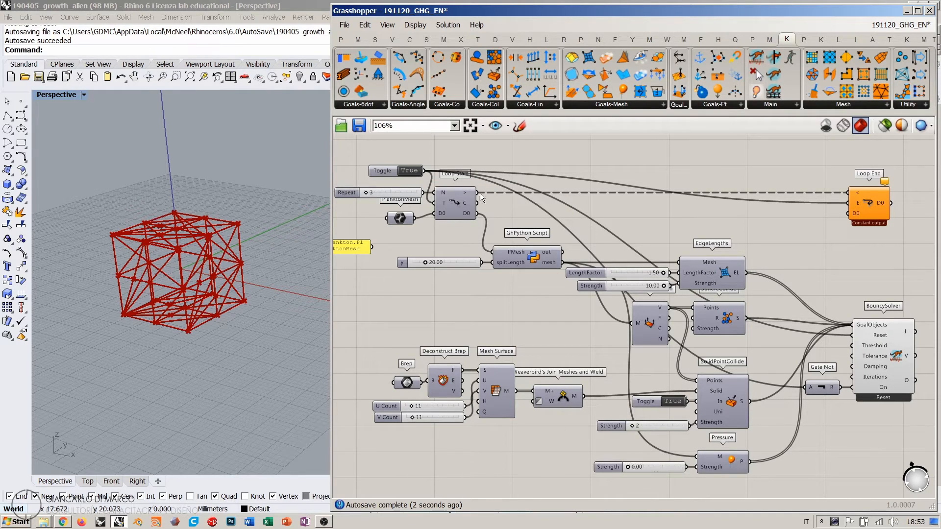
pyautogui.doubleClick(406, 172)
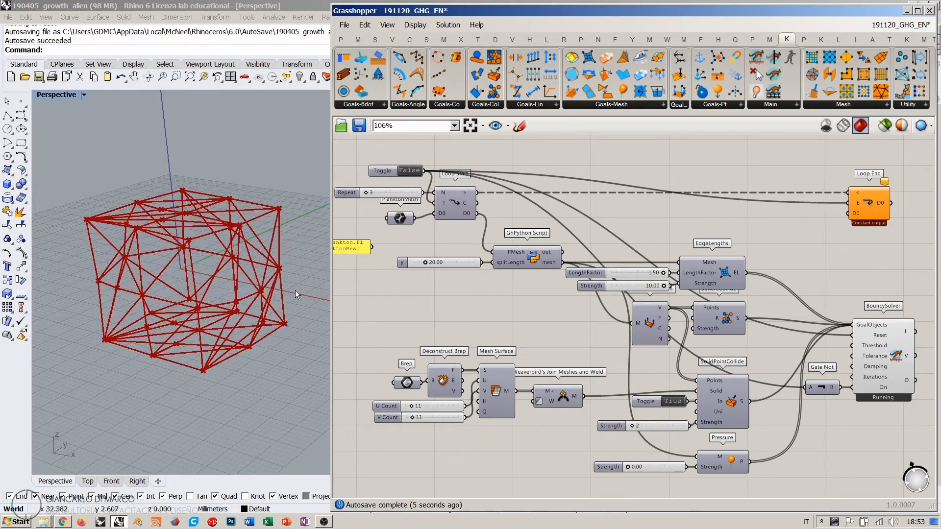
pyautogui.moveTo(278, 273); pyautogui.dragTo(269, 286, button='right')
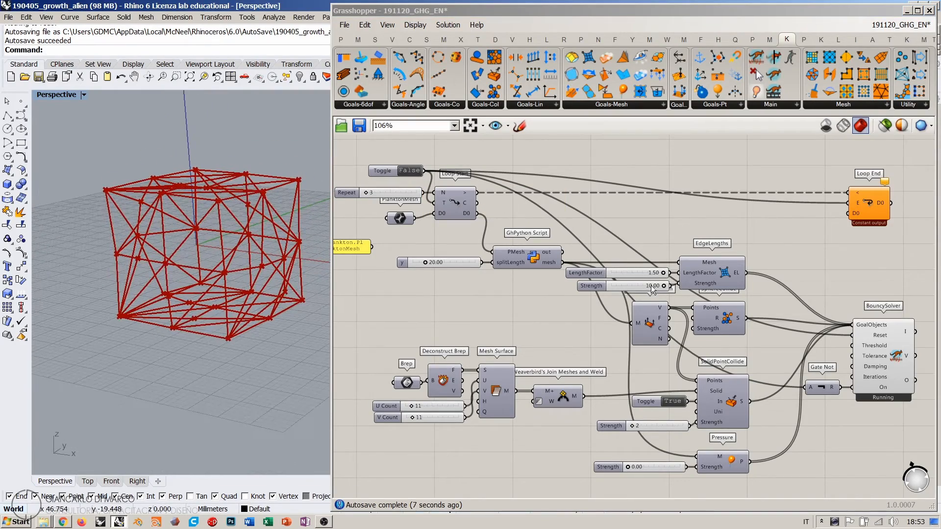
pyautogui.moveTo(663, 273)
pyautogui.mouseDown()
pyautogui.moveTo(612, 275)
pyautogui.moveTo(663, 273)
pyautogui.mouseUp()
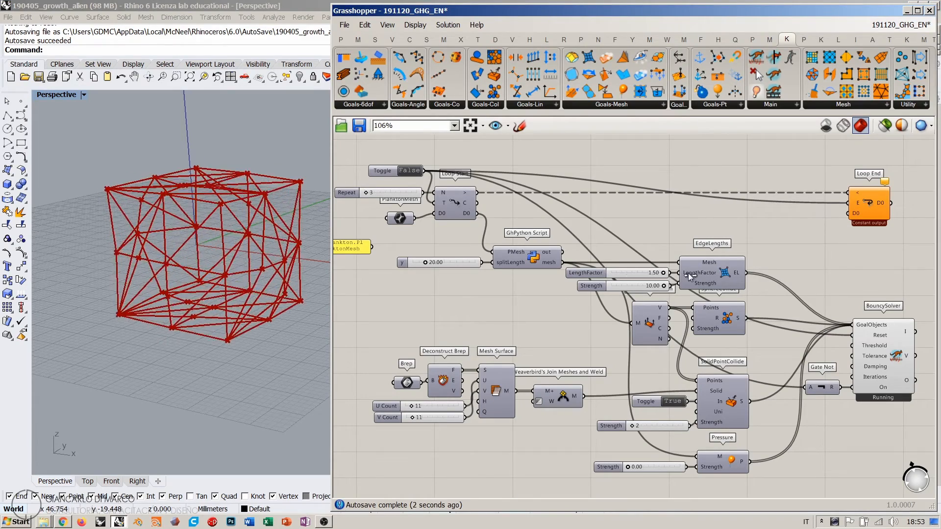
# Step: Turn on the Mesh Surface preview to compare the boundary solid with the growing mesh
pyautogui.click(496, 393)
pyautogui.hotkey('ctrl', 'q')
pyautogui.click(539, 344)
pyautogui.moveTo(257, 271); pyautogui.dragTo(224, 246, button='right')
pyautogui.scroll(3, 229, 244)
# Step: Set the Pressure Strength to 0.29 and the SolidPointCollide Strength to 100
pyautogui.scroll(5, 612, 423)
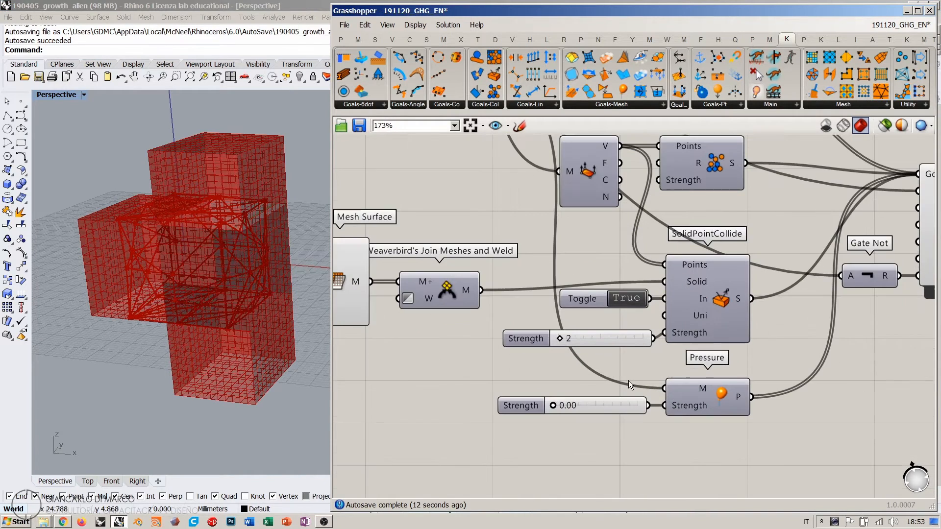
pyautogui.moveTo(554, 404); pyautogui.dragTo(556, 405)
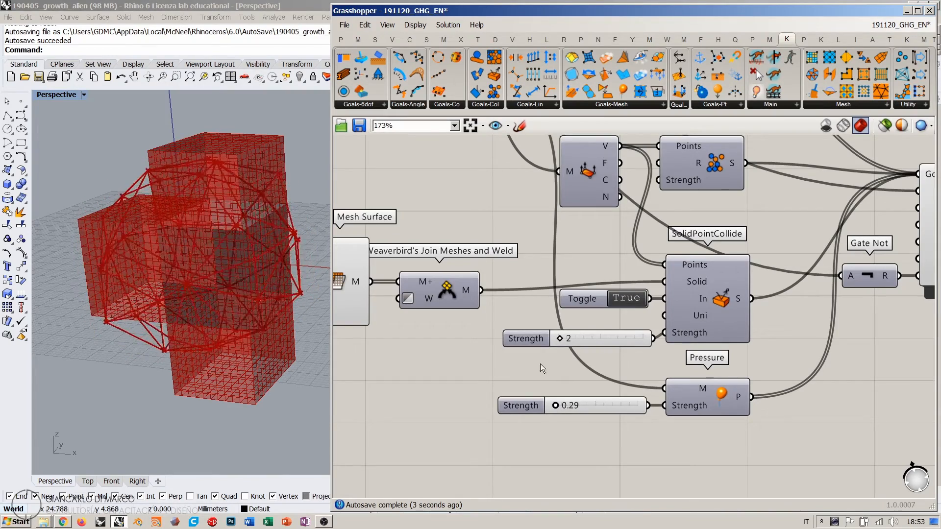
pyautogui.moveTo(560, 338); pyautogui.dragTo(661, 341)
# Step: Examine from the side and in perspective how the growing mesh fits inside the boundary solid
pyautogui.moveTo(188, 319); pyautogui.dragTo(240, 297, button='right')
pyautogui.scroll(-5, 193, 315)
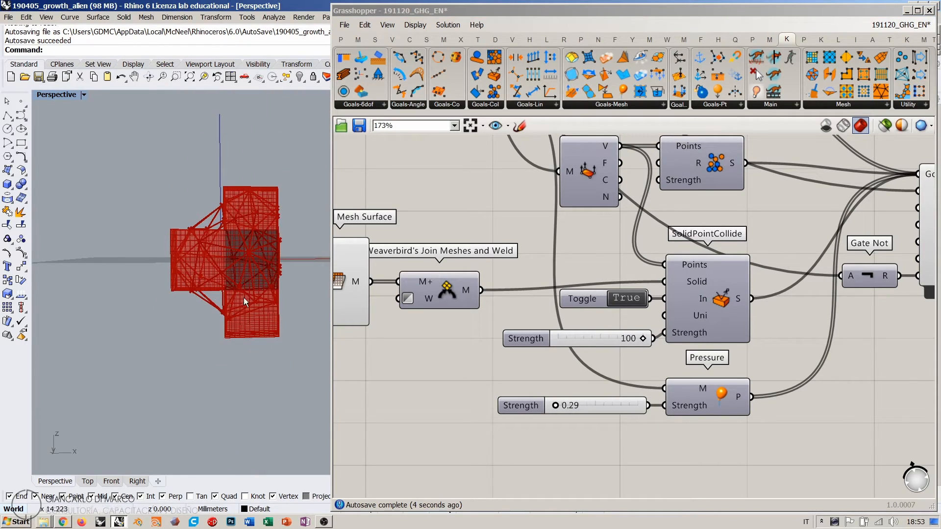
pyautogui.scroll(6, 235, 289)
pyautogui.keyDown('shift'); pyautogui.moveTo(239, 261); pyautogui.dragTo(226, 279, button='right'); pyautogui.keyUp('shift')
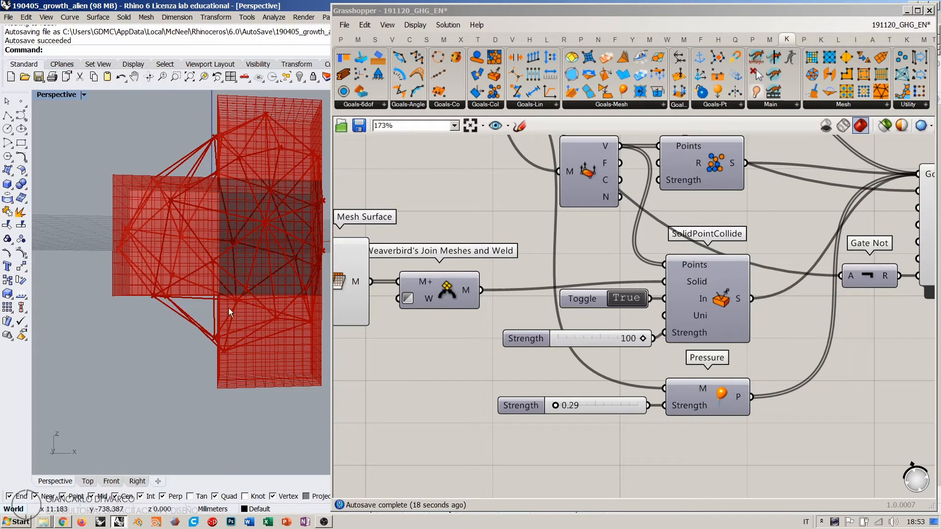
pyautogui.scroll(-8, 243, 233)
pyautogui.moveTo(234, 223); pyautogui.dragTo(248, 238, button='right')
pyautogui.scroll(8, 222, 215)
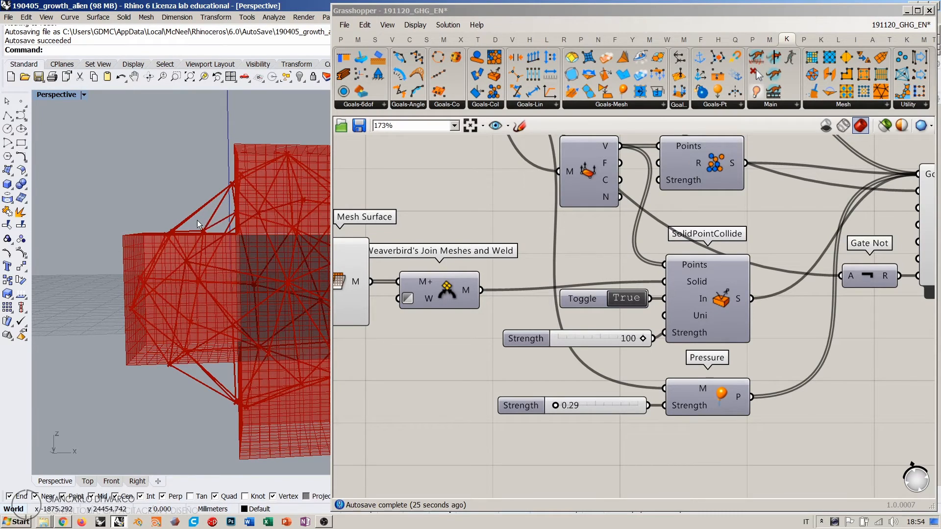
pyautogui.scroll(-6, 197, 220)
pyautogui.moveTo(197, 220); pyautogui.dragTo(225, 254, button='right')
# Step: Turn off the Mesh Surface preview and view the growing mesh on its own
pyautogui.moveTo(382, 297); pyautogui.dragTo(488, 289, button='right')
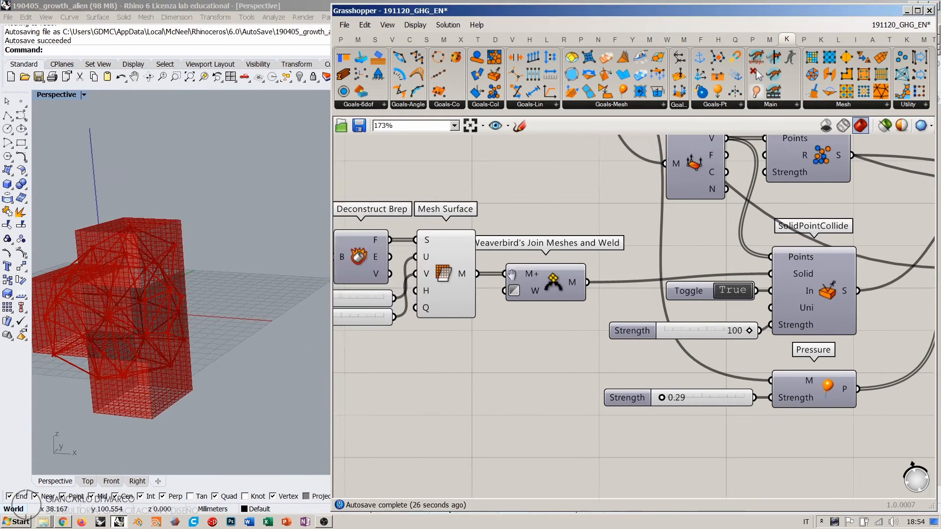
pyautogui.click(454, 285)
pyautogui.hotkey('ctrl', 'q')
pyautogui.moveTo(227, 290); pyautogui.dragTo(249, 245, button='right')
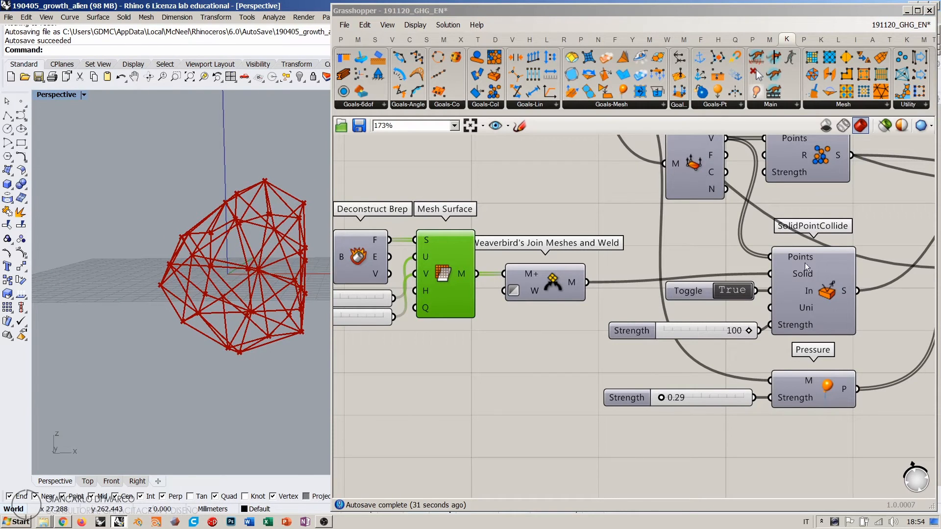
pyautogui.scroll(-4, 798, 270)
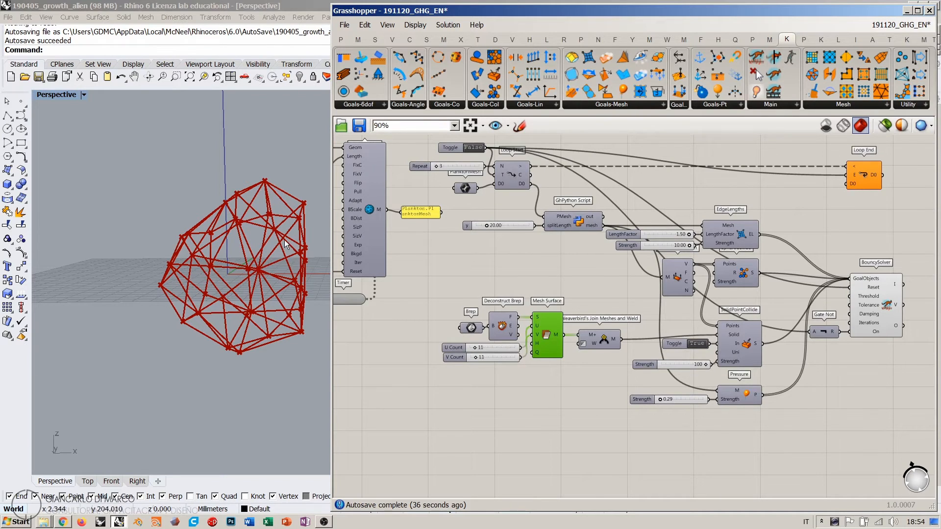
pyautogui.moveTo(299, 239); pyautogui.dragTo(230, 275, button='right')
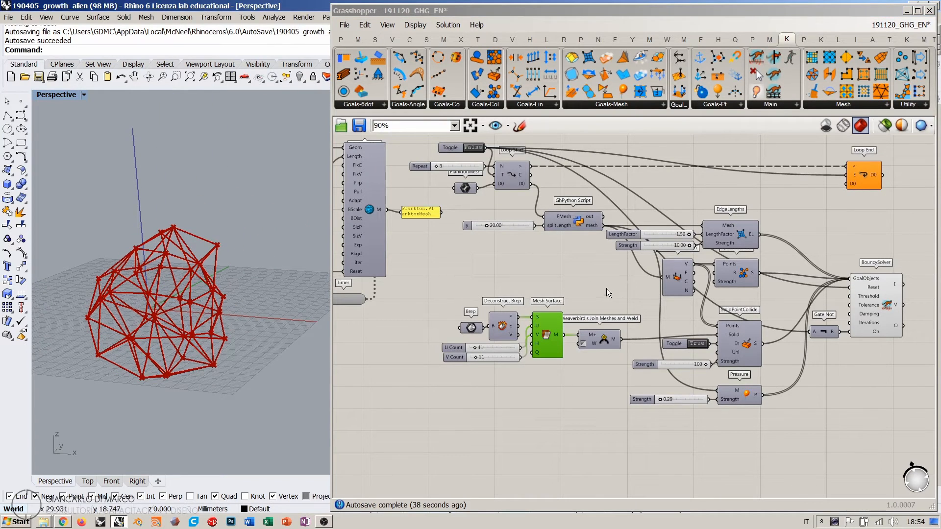
# Step: Try a Pressure Strength of 0.37 while the simulation runs, then lower it to 0.05
pyautogui.scroll(3, 607, 288)
pyautogui.moveTo(661, 339)
pyautogui.mouseDown()
pyautogui.moveTo(644, 340)
pyautogui.moveTo(663, 340)
pyautogui.mouseUp()
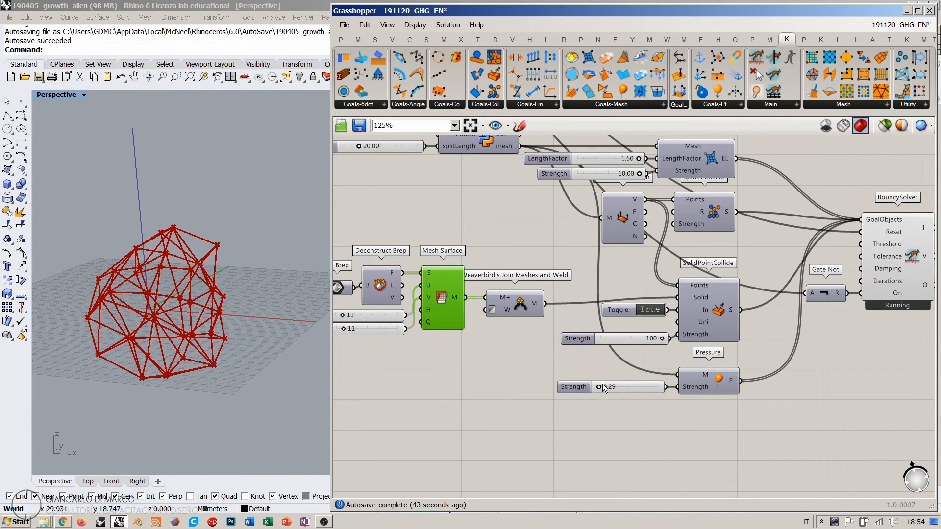
pyautogui.moveTo(598, 387); pyautogui.dragTo(599, 387)
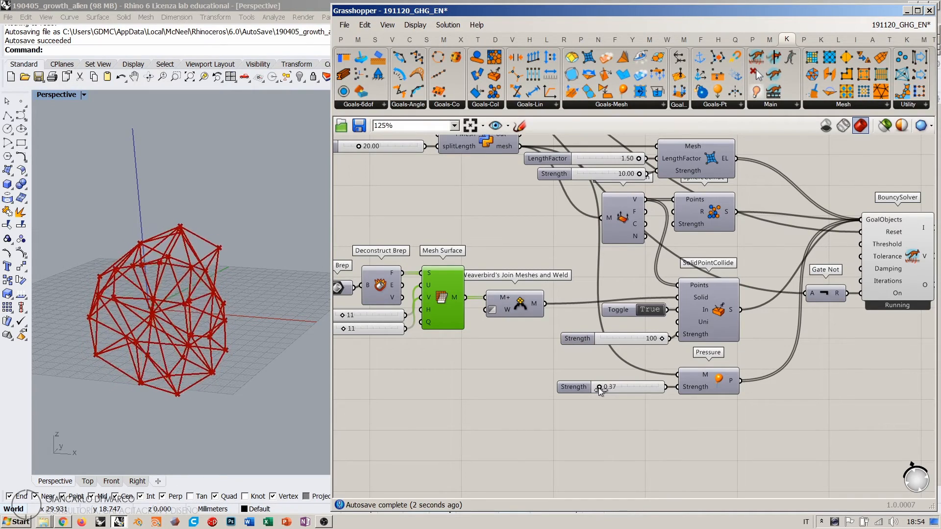
pyautogui.moveTo(598, 387); pyautogui.dragTo(597, 387)
# Step: Move the BouncySolver and Gate Not components closer to the goal components
pyautogui.moveTo(550, 210); pyautogui.dragTo(571, 290, button='right')
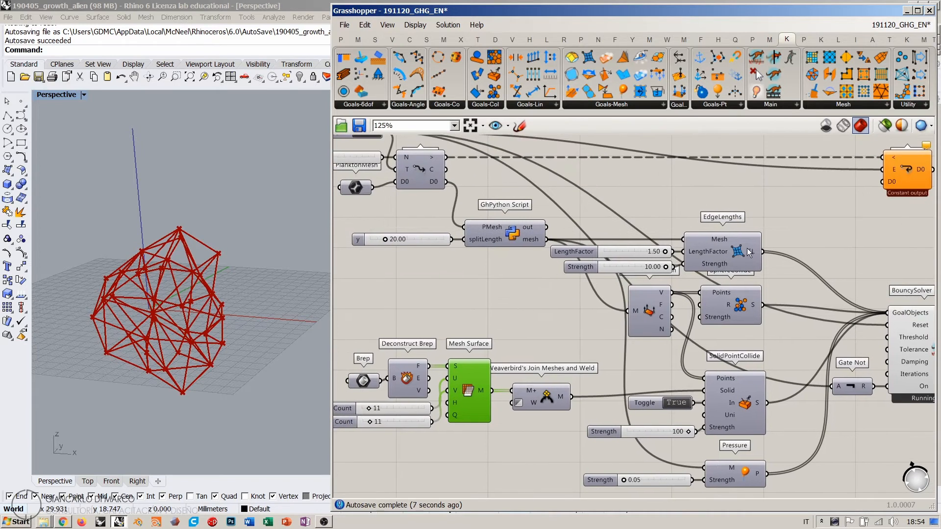
pyautogui.moveTo(723, 240); pyautogui.dragTo(650, 237, button='right')
pyautogui.moveTo(877, 425); pyautogui.dragTo(757, 354)
pyautogui.moveTo(842, 353); pyautogui.dragTo(795, 393)
pyautogui.click(751, 284)
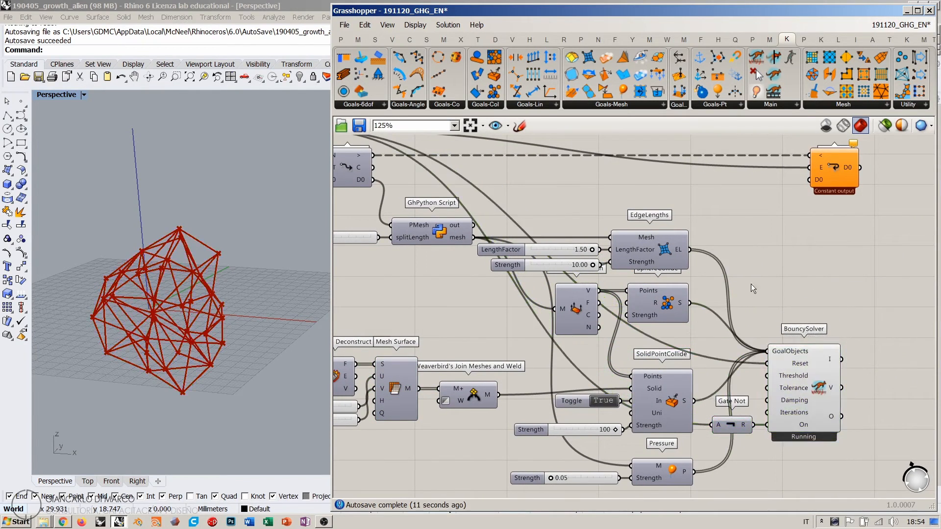
# Step: Add a Kangaroo Show component above EdgeLengths, feed it the GhPython Script's mesh and connect it to the BouncySolver's GoalObjects
pyautogui.click(815, 391)
pyautogui.click(756, 245)
pyautogui.click(757, 93)
pyautogui.click(655, 206)
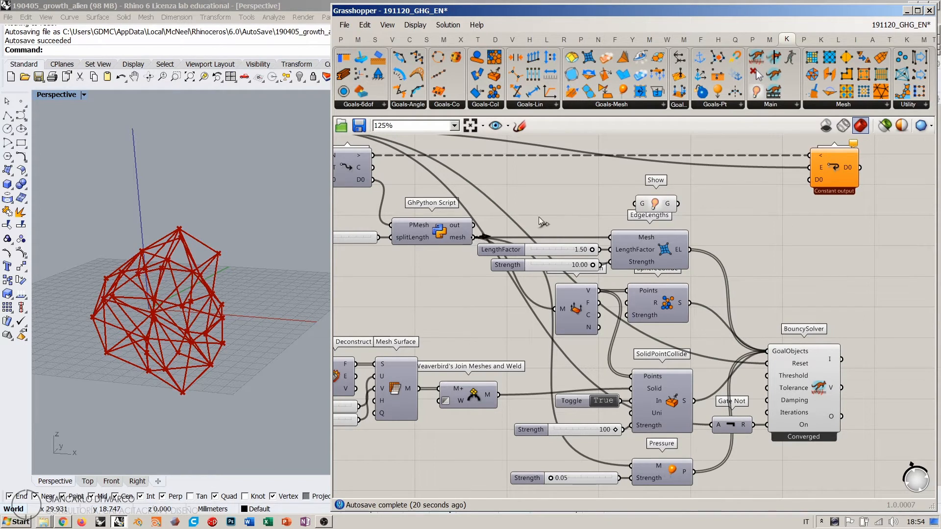
pyautogui.moveTo(473, 238); pyautogui.dragTo(775, 343)
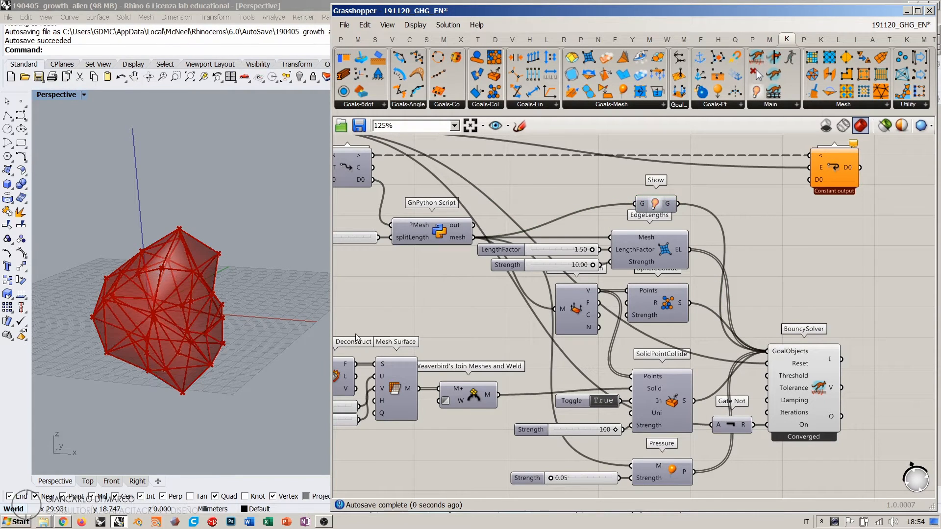
pyautogui.moveTo(205, 279); pyautogui.dragTo(172, 282, button='right')
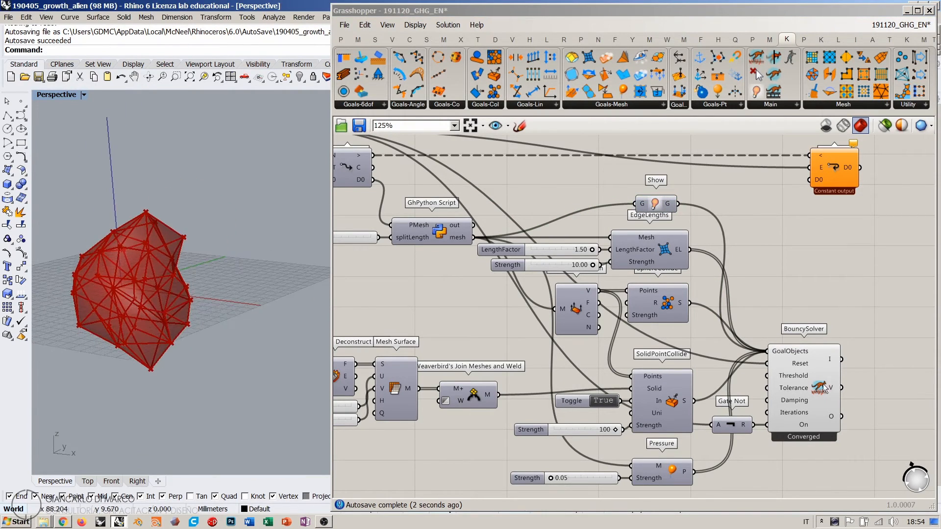
# Step: Add a Mesh parameter beside the BouncySolver, feed it the solver's O output and turn off the solver's preview
pyautogui.moveTo(836, 421)
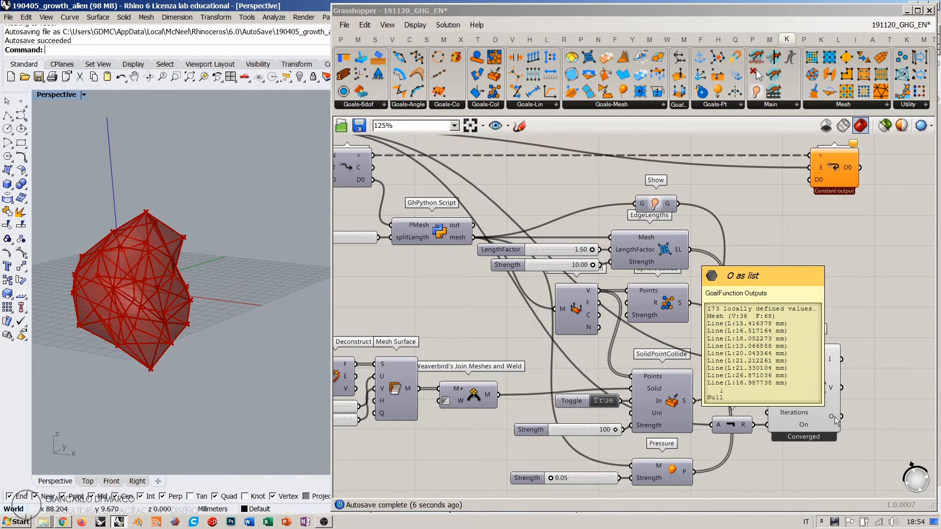
pyautogui.scroll(3, 664, 329)
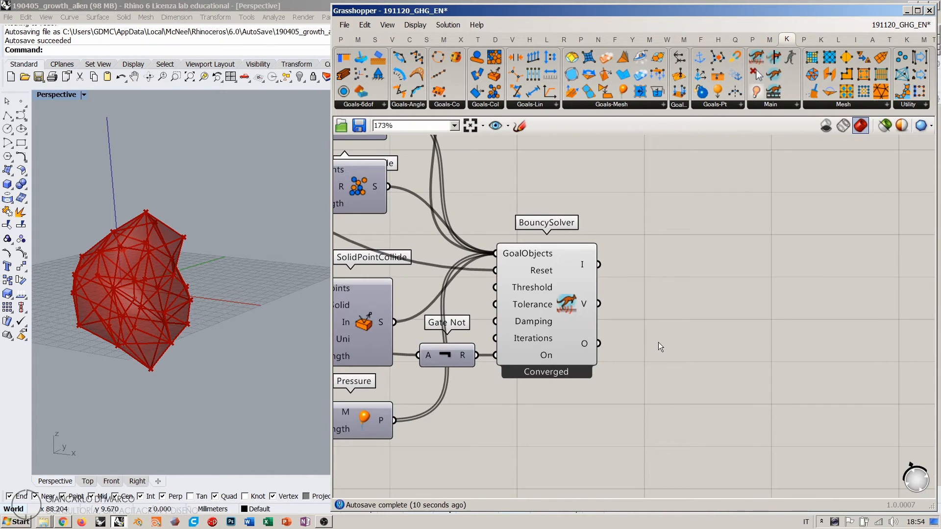
pyautogui.doubleClick(657, 342)
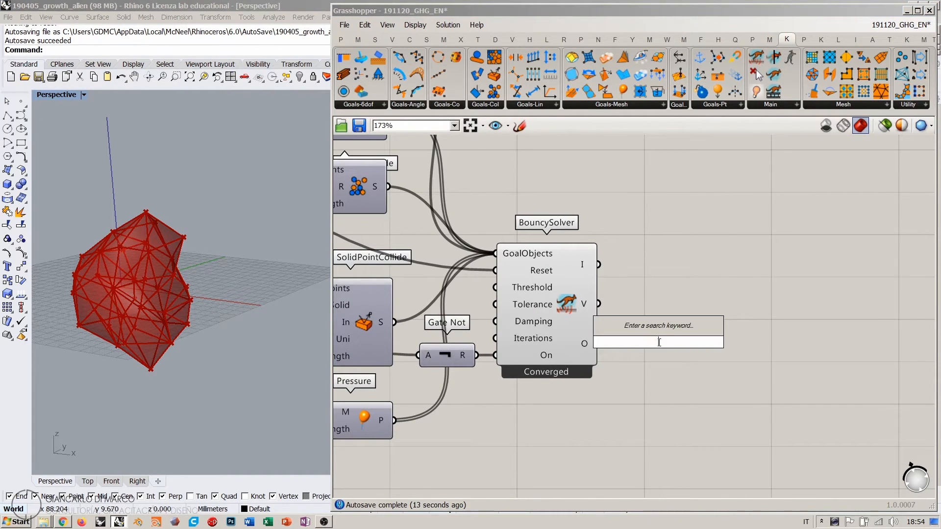
pyautogui.write('mesh')
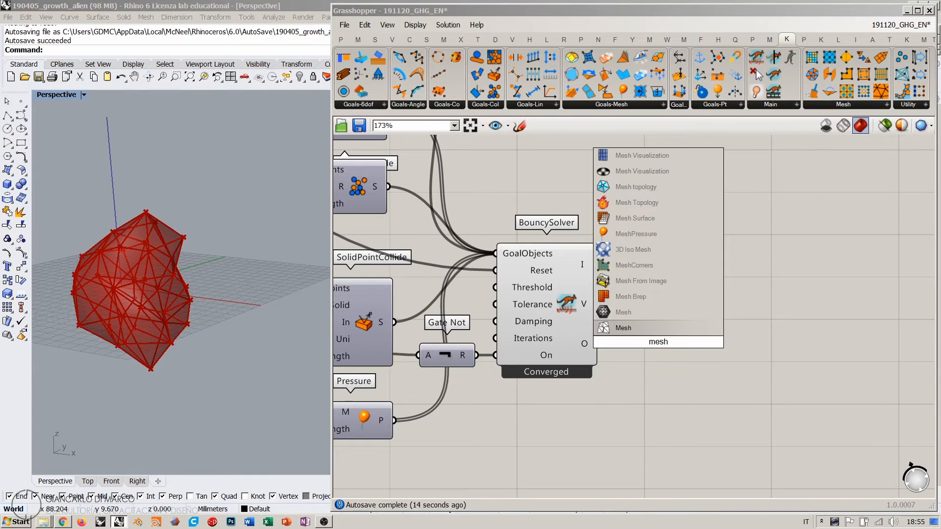
pyautogui.click(627, 313)
pyautogui.moveTo(598, 343); pyautogui.dragTo(622, 343)
pyautogui.click(660, 375)
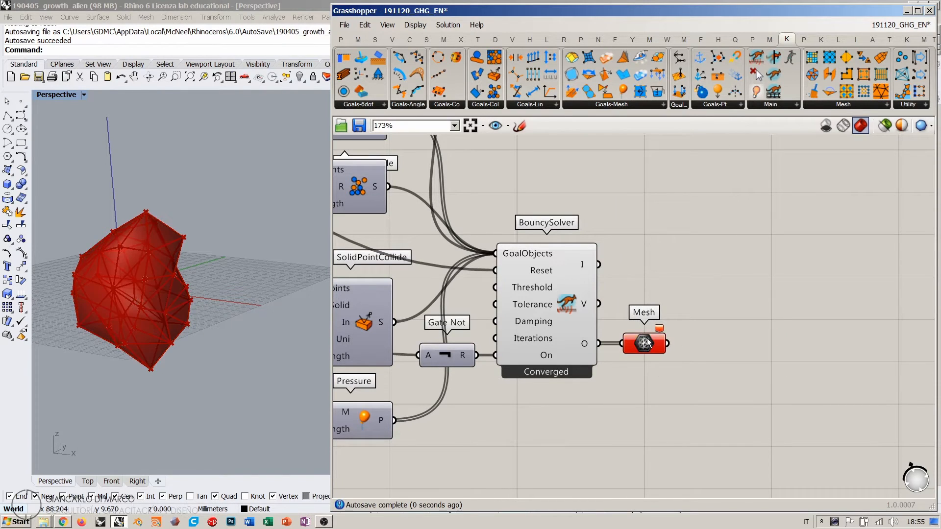
pyautogui.click(563, 319)
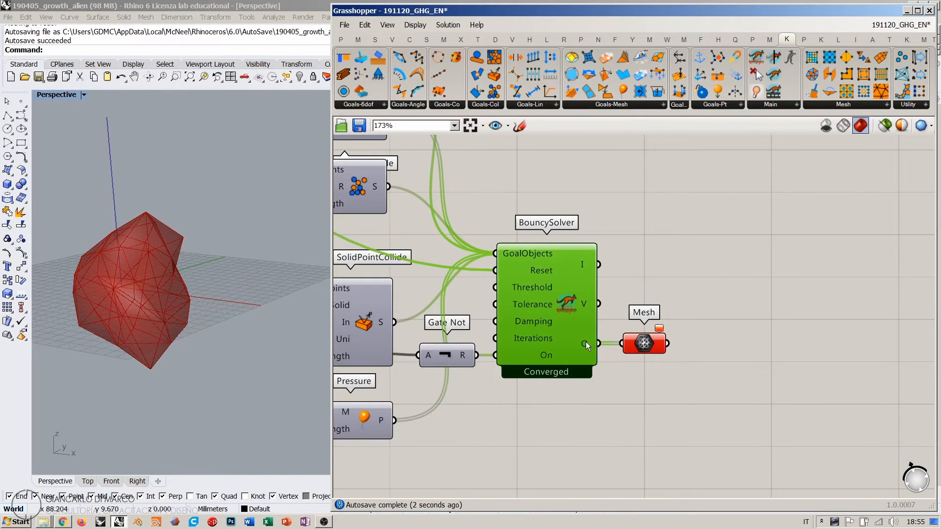
pyautogui.moveTo(587, 342)
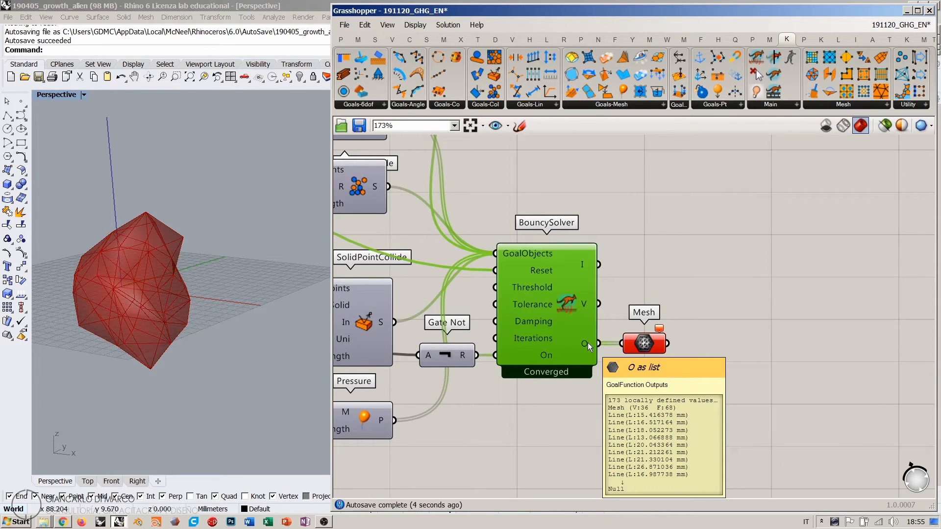
# Step: Add a Clean Tree component, connect the Mesh parameter to its T input and turn off the Mesh parameter's preview
pyautogui.doubleClick(725, 334)
pyautogui.write('clean')
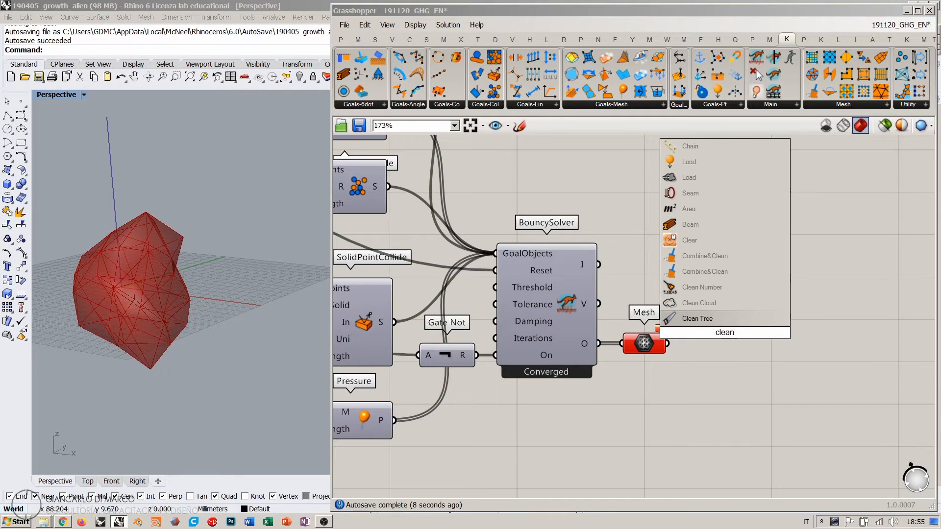
pyautogui.click(710, 321)
pyautogui.moveTo(667, 344); pyautogui.dragTo(713, 334)
pyautogui.click(653, 344)
pyautogui.hotkey('ctrl', 'q')
pyautogui.moveTo(725, 316)
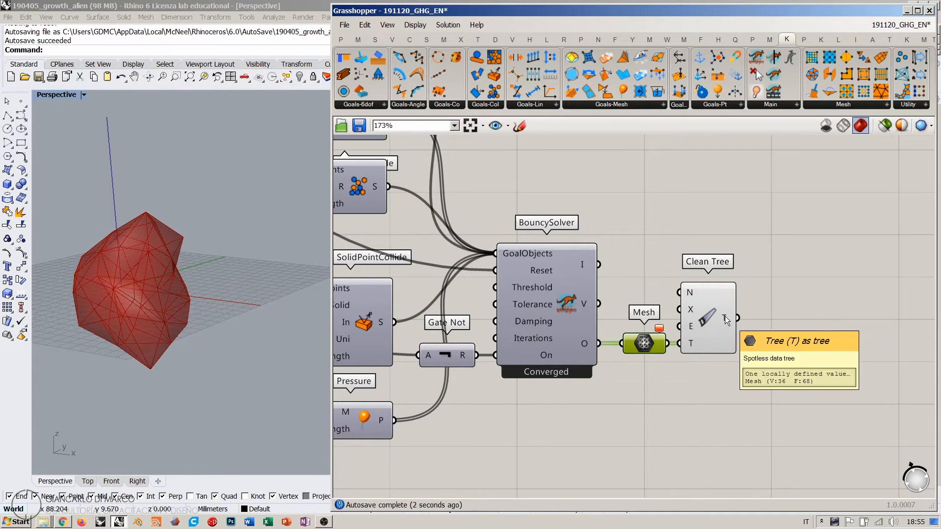
# Step: Add a PlanktonMesh parameter beside Clean Tree and feed it Clean Tree's T output
pyautogui.doubleClick(785, 317)
pyautogui.write('p')
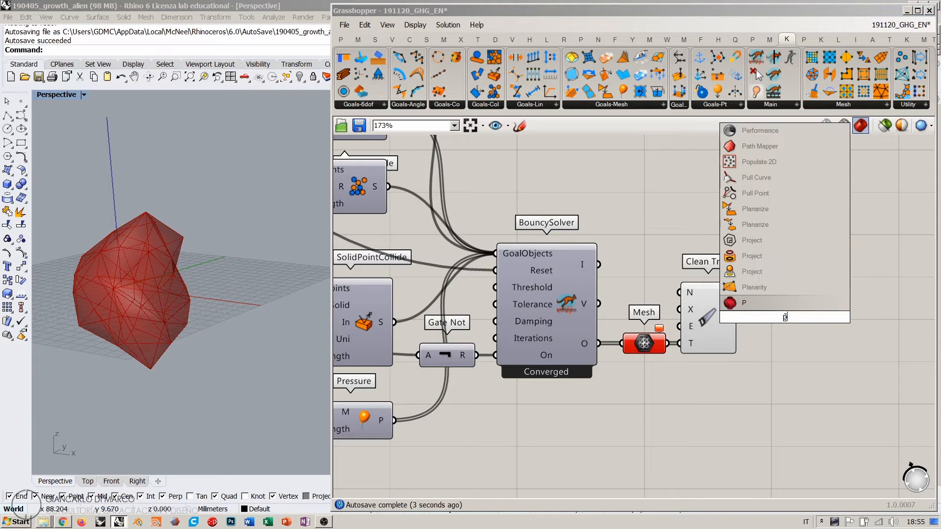
pyautogui.write('lan')
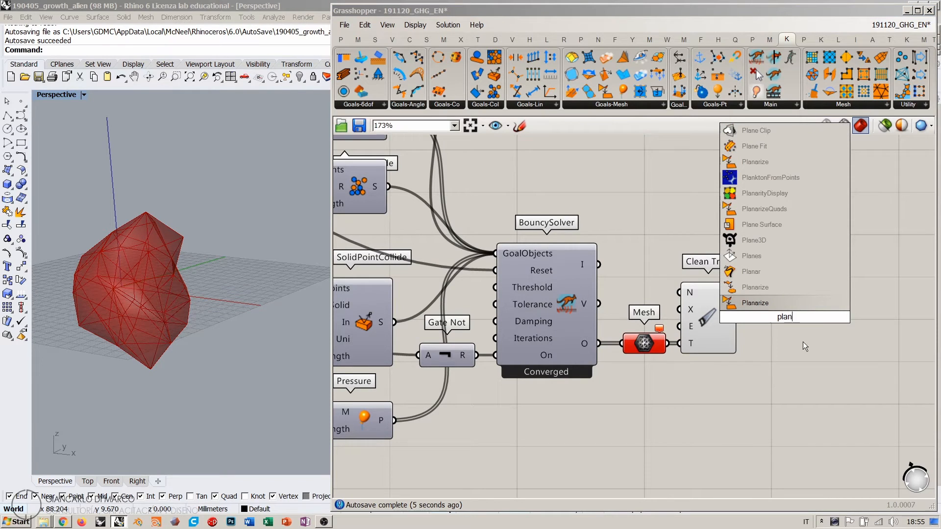
pyautogui.write('k')
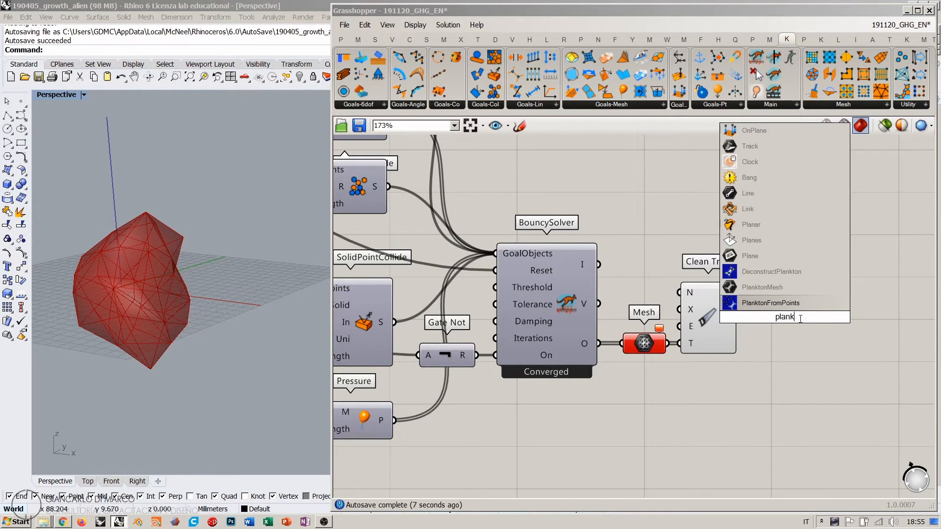
pyautogui.click(762, 287)
pyautogui.moveTo(761, 317); pyautogui.dragTo(713, 323)
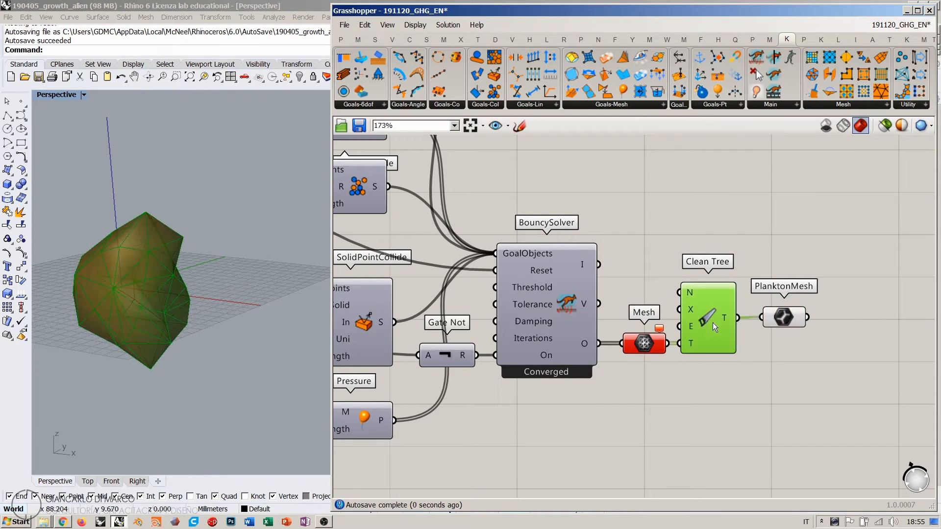
pyautogui.moveTo(784, 320); pyautogui.dragTo(778, 320)
pyautogui.click(785, 344)
pyautogui.moveTo(781, 320)
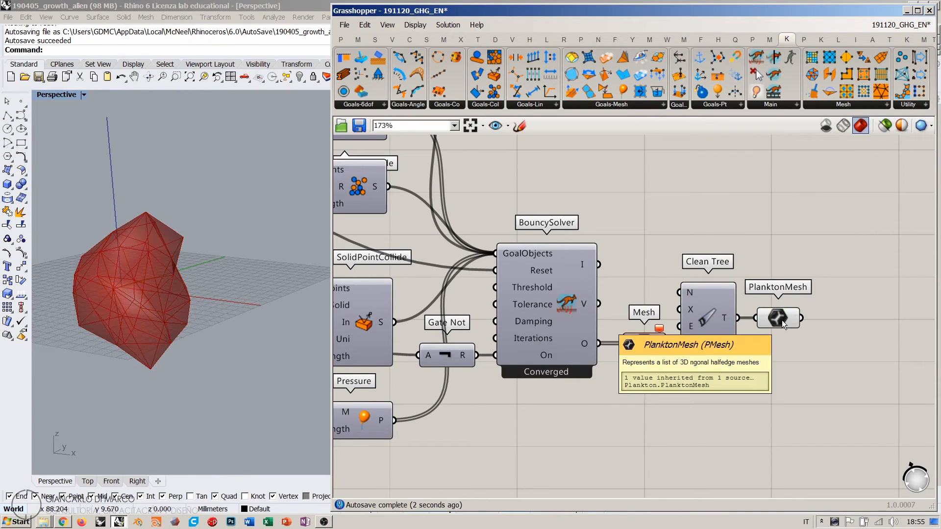
# Step: Move Loop End above Clean Tree, connect PlanktonMesh to its D0 input and turn off the PlanktonMesh preview
pyautogui.scroll(-3, 781, 320)
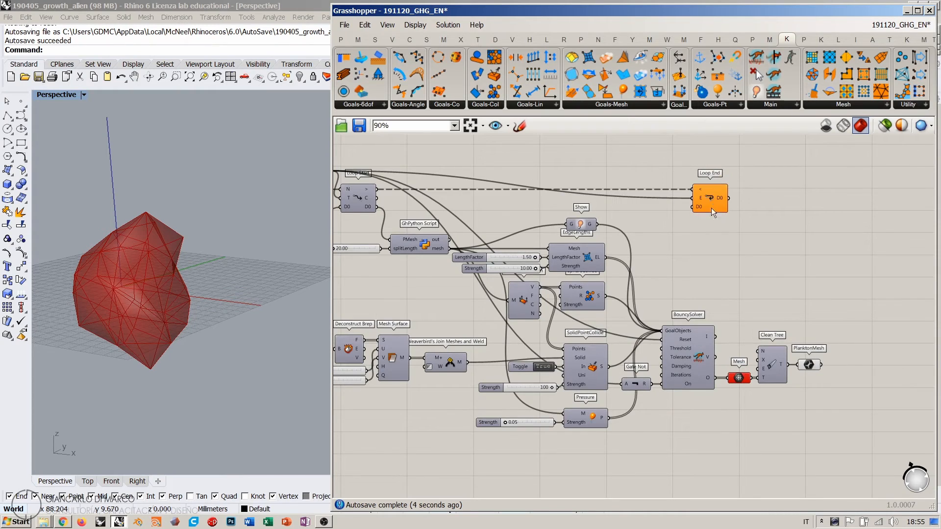
pyautogui.moveTo(711, 207); pyautogui.dragTo(780, 199)
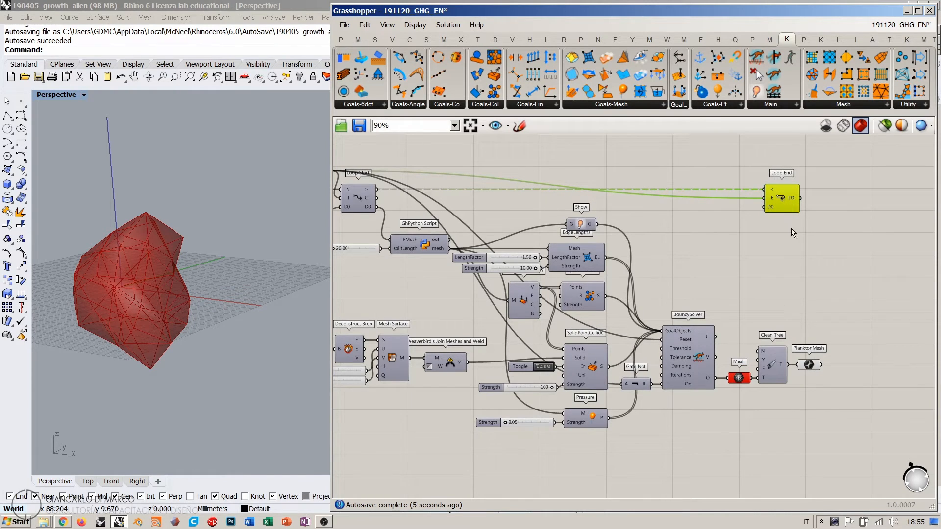
pyautogui.click(740, 263)
pyautogui.moveTo(822, 364); pyautogui.dragTo(763, 209)
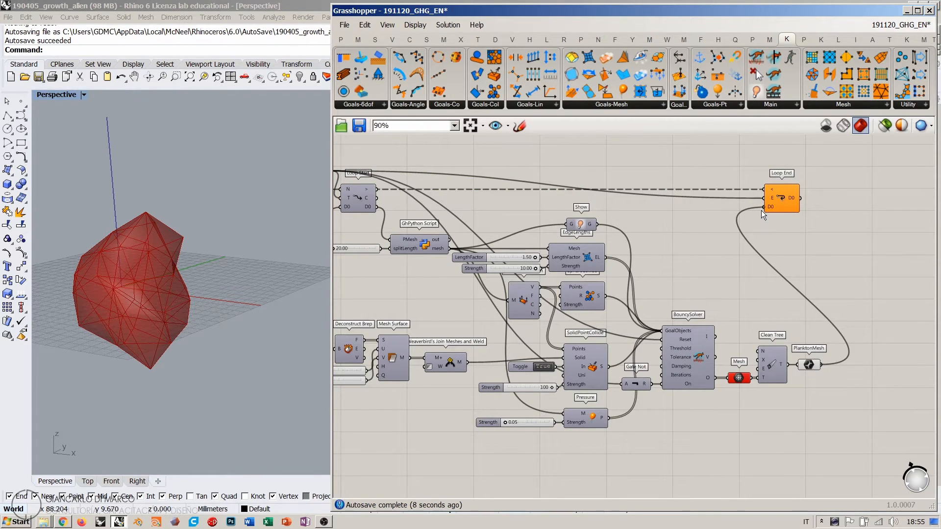
pyautogui.click(809, 365)
pyautogui.hotkey('ctrl', 'q')
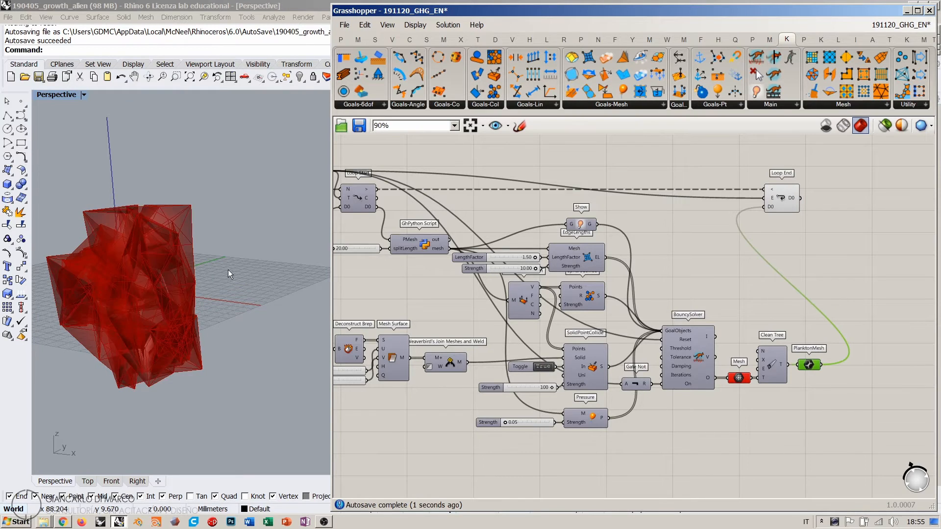
# Step: Examine the looped mesh growth from several angles alongside the loop, goal and solver components
pyautogui.moveTo(359, 202); pyautogui.dragTo(501, 229, button='right')
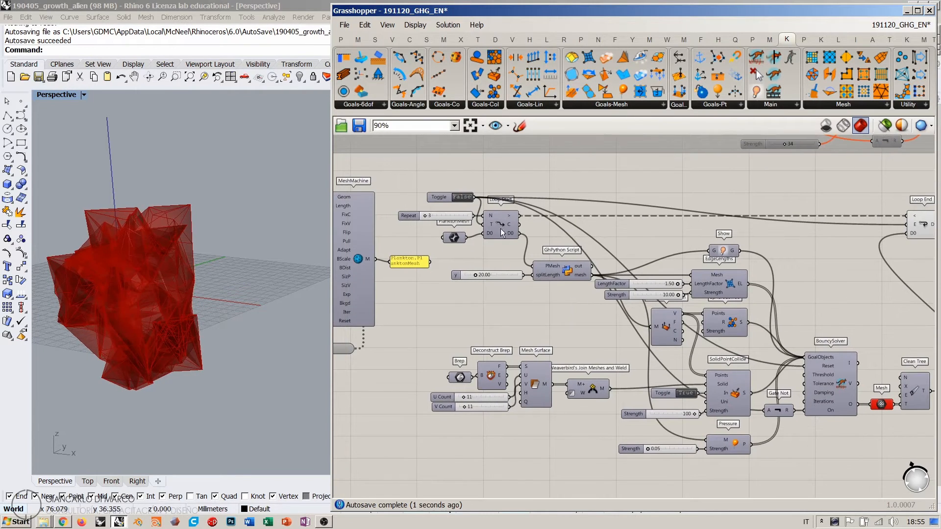
pyautogui.scroll(2, 457, 199)
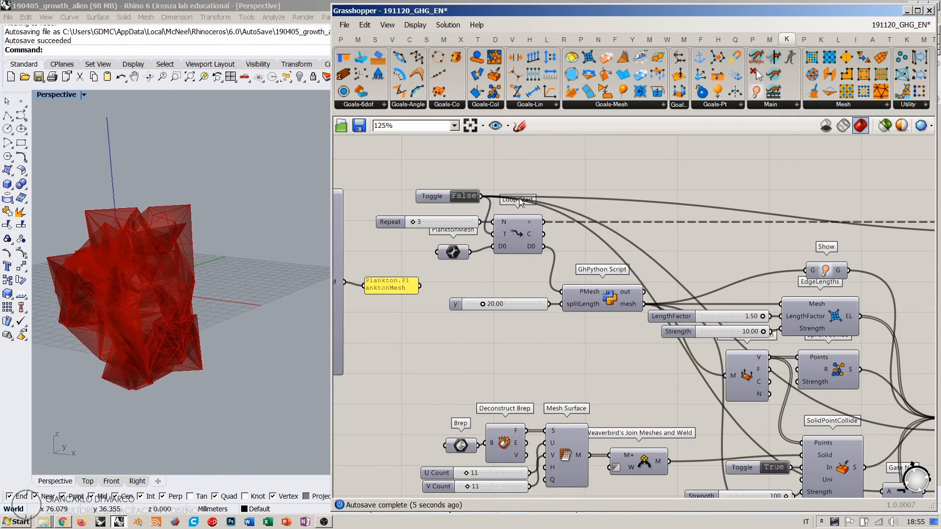
pyautogui.moveTo(171, 255); pyautogui.dragTo(210, 249, button='right')
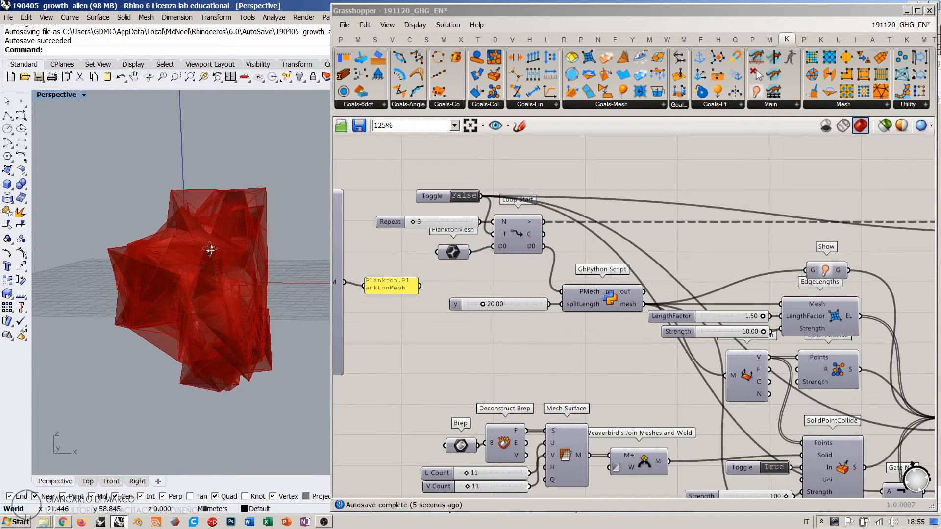
pyautogui.moveTo(684, 321); pyautogui.dragTo(560, 288, button='right')
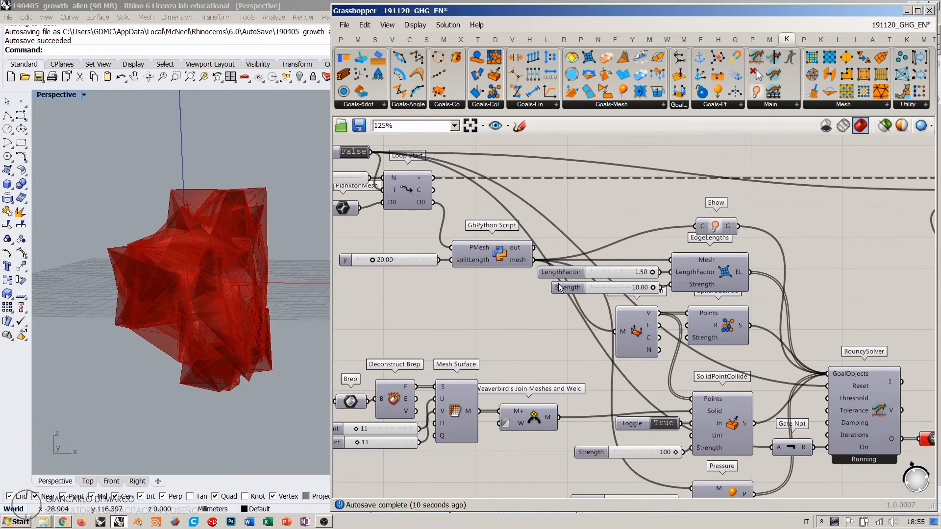
pyautogui.scroll(-1, 560, 288)
pyautogui.moveTo(249, 239); pyautogui.dragTo(264, 226, button='right')
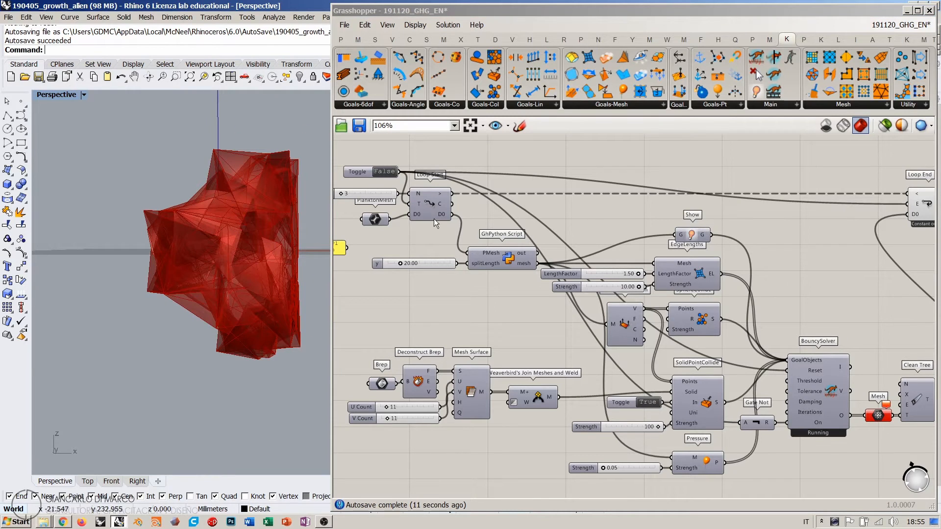
pyautogui.moveTo(609, 262); pyautogui.dragTo(617, 272, button='right')
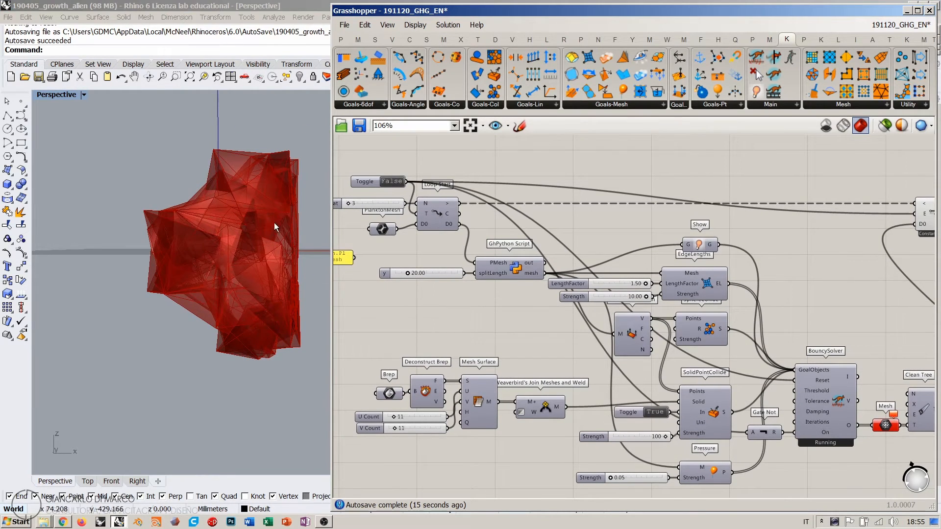
pyautogui.moveTo(272, 221); pyautogui.dragTo(270, 235, button='right')
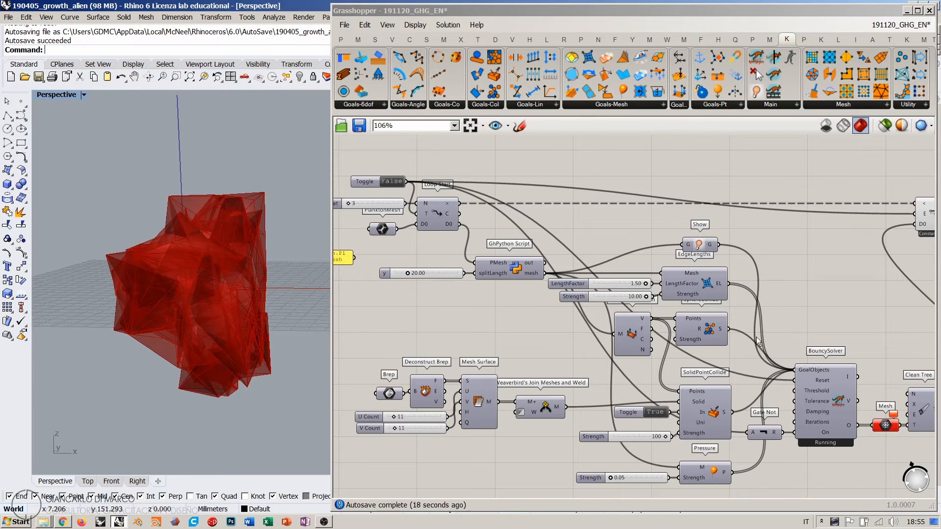
pyautogui.moveTo(226, 281)
pyautogui.mouseDown(button='right')
pyautogui.moveTo(170, 343)
pyautogui.moveTo(225, 278)
pyautogui.moveTo(216, 276)
pyautogui.mouseUp(button='right')
# Step: Move the Deconstruct Mesh component away from SphereCollide, below the GhPython Script component
pyautogui.click(495, 322)
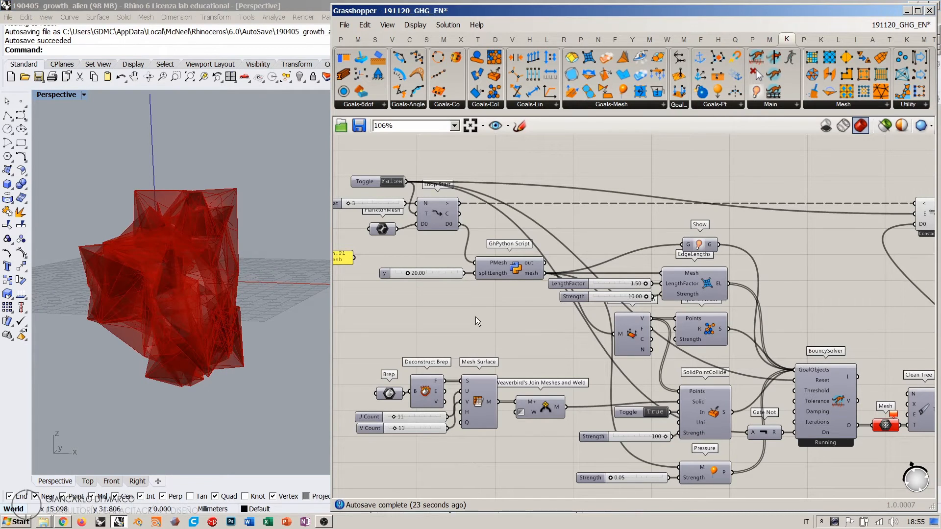
pyautogui.moveTo(637, 337); pyautogui.dragTo(573, 341)
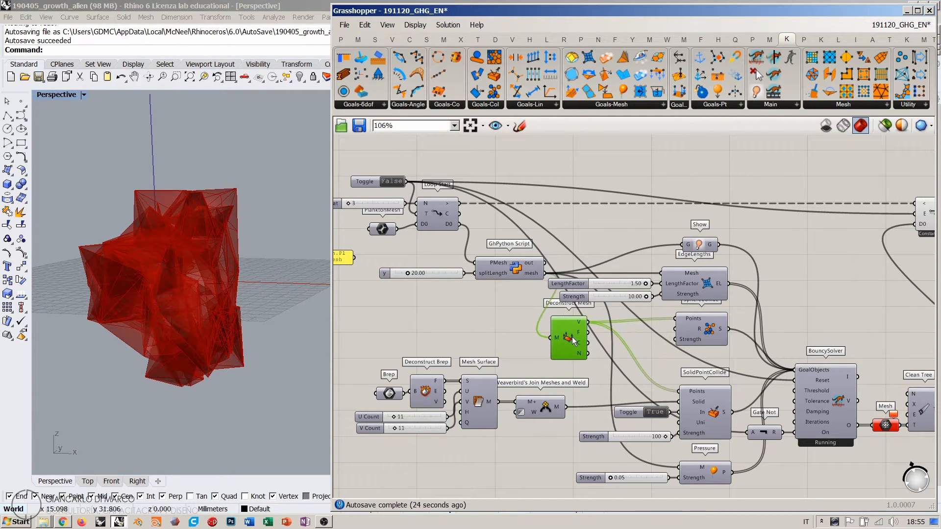
# Step: Switch the loop's Boolean toggle to True to reset the growth simulation
pyautogui.click(663, 345)
pyautogui.moveTo(709, 332); pyautogui.dragTo(710, 336)
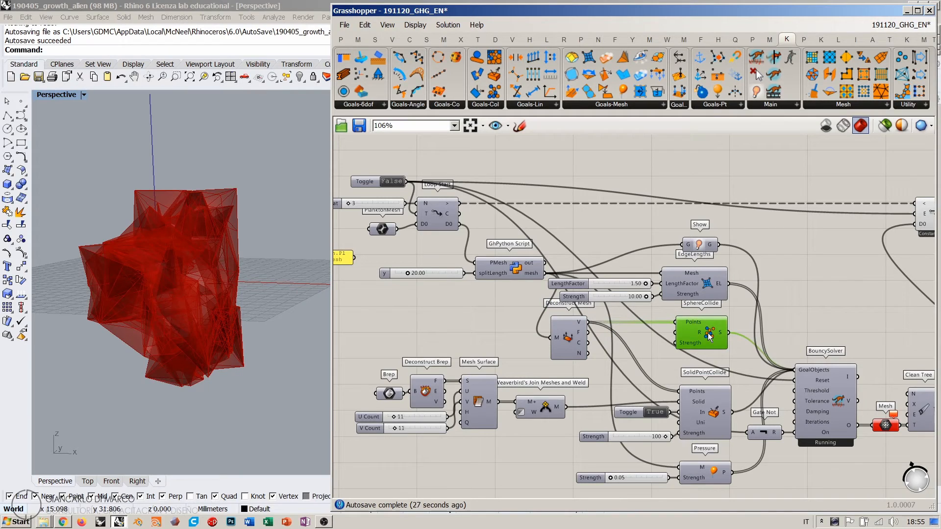
pyautogui.click(643, 343)
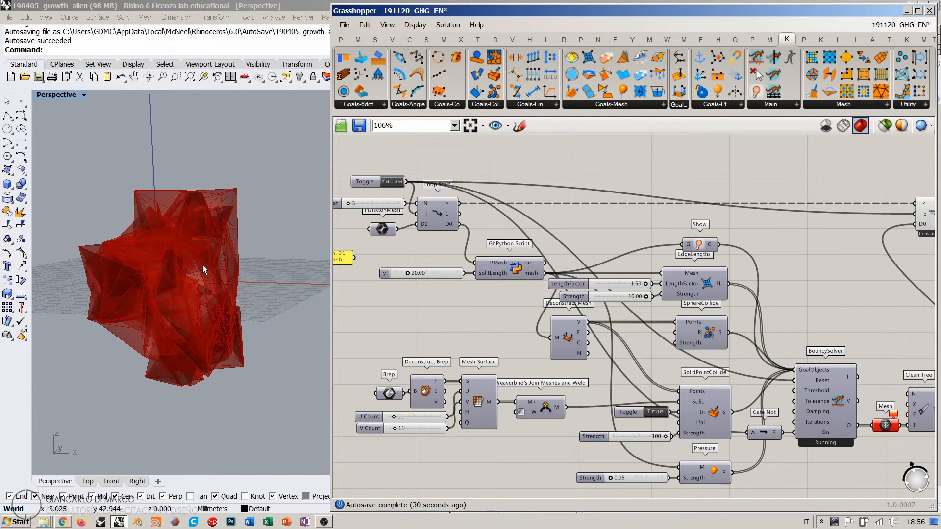
pyautogui.doubleClick(392, 181)
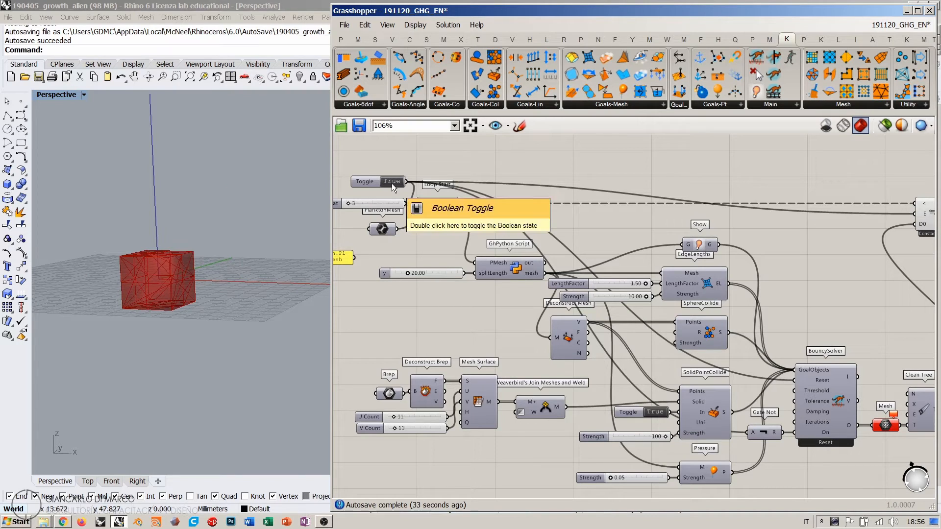
# Step: Add a Mesh Edges component beside Loop End and connect Loop End's D0 output to its mesh input
pyautogui.moveTo(781, 319); pyautogui.dragTo(636, 302, button='right')
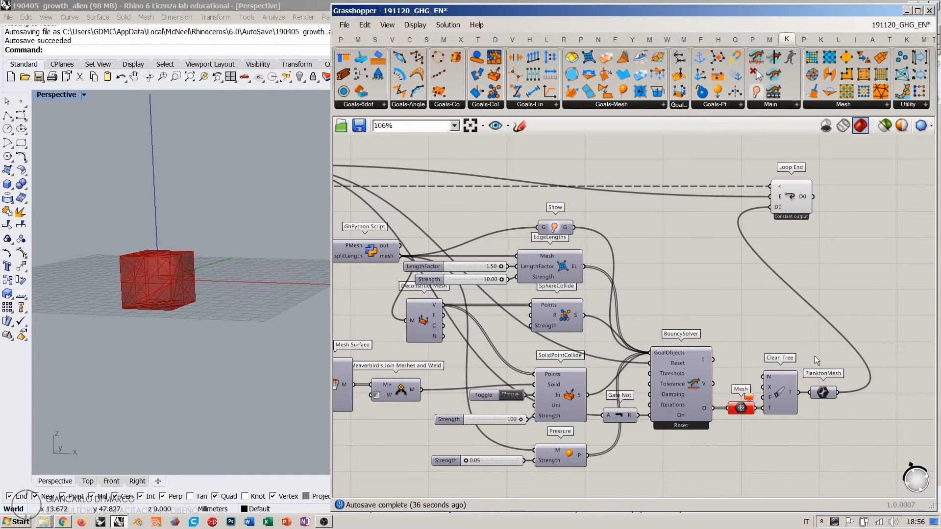
pyautogui.click(790, 201)
pyautogui.click(821, 239)
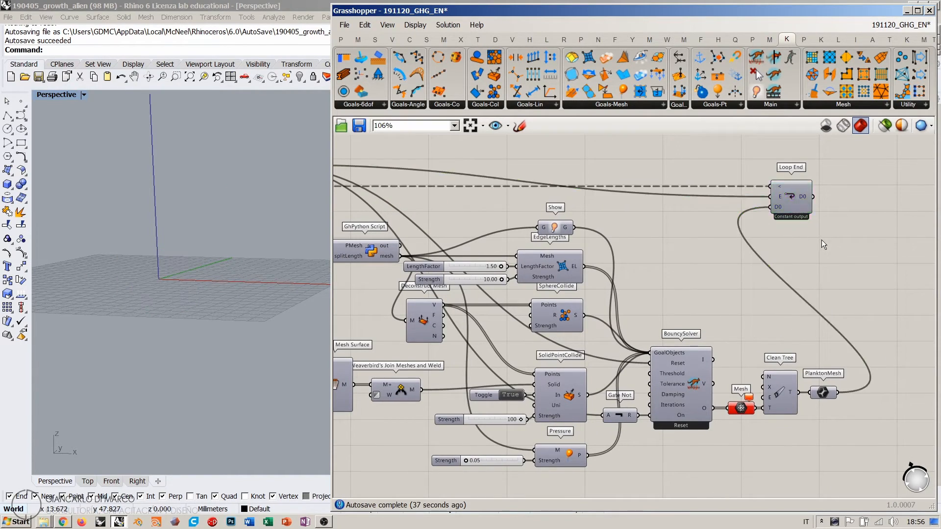
pyautogui.click(787, 201)
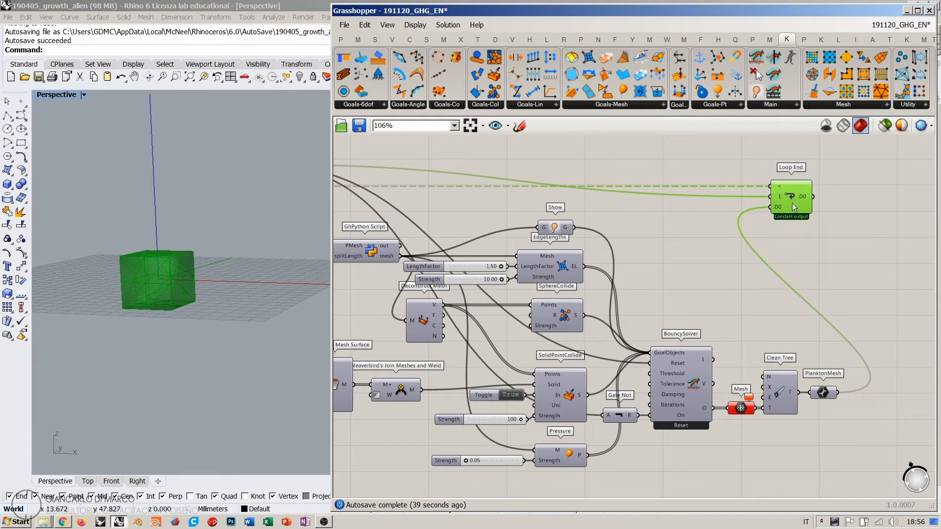
pyautogui.moveTo(863, 227); pyautogui.dragTo(740, 251, button='right')
pyautogui.doubleClick(748, 243)
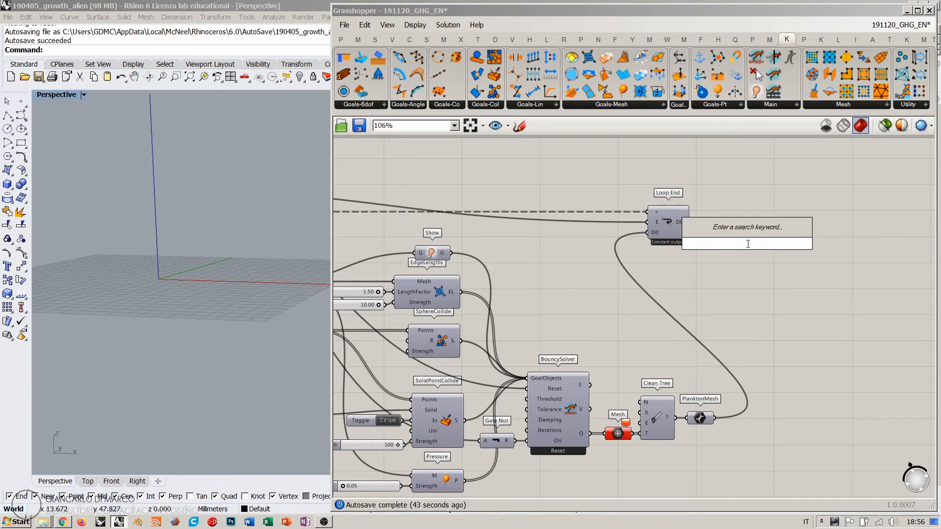
pyautogui.write('mesh edg')
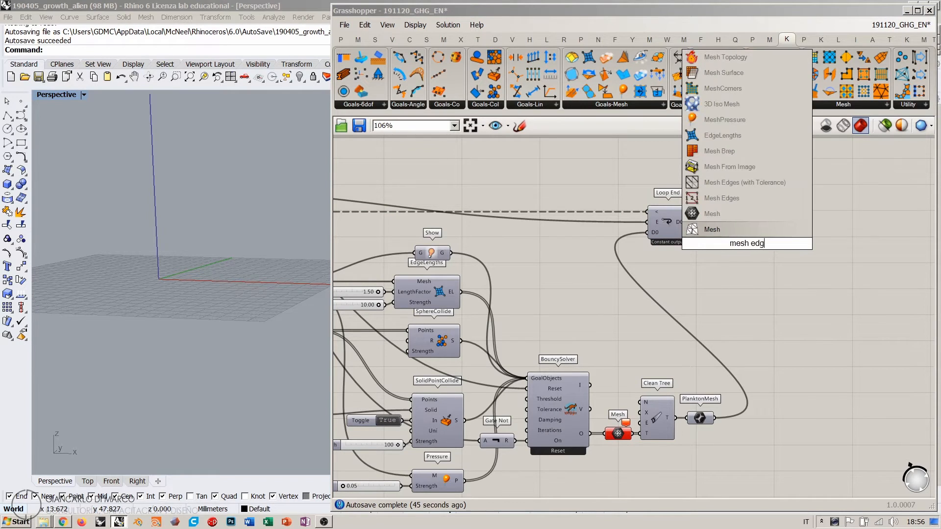
pyautogui.click(708, 199)
pyautogui.moveTo(690, 222); pyautogui.dragTo(726, 221)
# Step: Switch the Rhino viewport to the Front view, framing the starting mesh
pyautogui.click(430, 266)
pyautogui.moveTo(430, 266); pyautogui.dragTo(637, 262, button='right')
pyautogui.moveTo(193, 311); pyautogui.dragTo(229, 289, button='right')
pyautogui.click(113, 482)
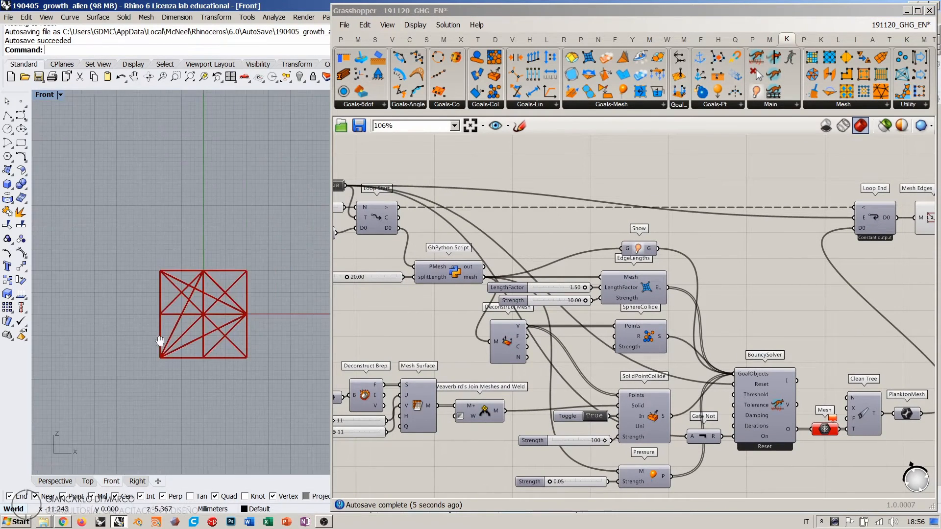
pyautogui.scroll(-3, 162, 319)
# Step: Save the definition and switch the loop's Boolean toggle to False to run the growth
pyautogui.moveTo(487, 268); pyautogui.dragTo(656, 287, button='right')
pyautogui.scroll(3, 489, 213)
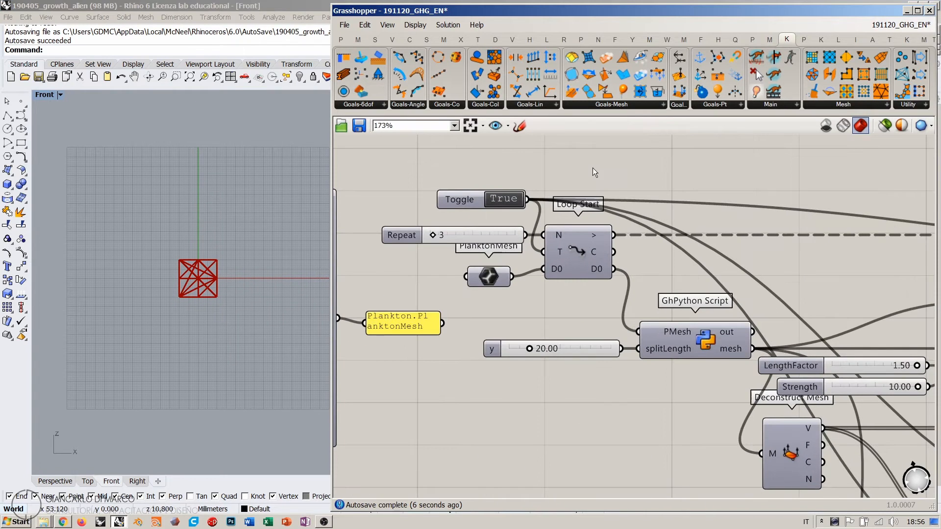
pyautogui.hotkey('ctrl', 's')
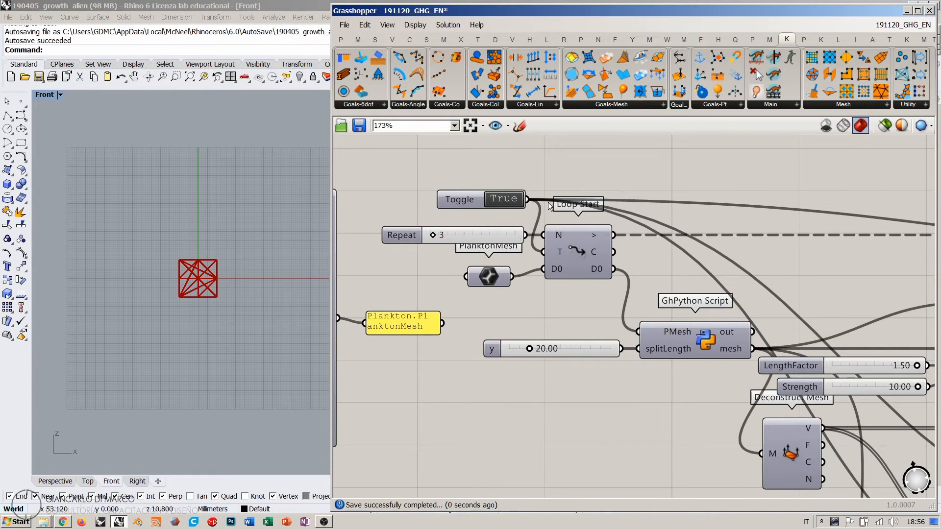
pyautogui.click(503, 201)
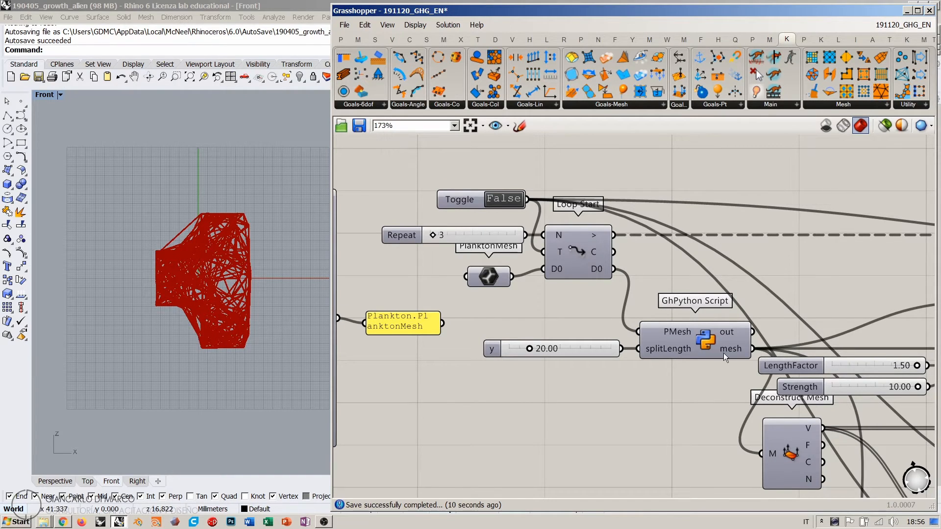
# Step: Add a number slider with a value of 11.00 beside the SphereCollide component's inputs
pyautogui.scroll(-5, 723, 353)
pyautogui.moveTo(731, 325); pyautogui.dragTo(648, 309, button='right')
pyautogui.scroll(1, 548, 279)
pyautogui.scroll(2, 549, 292)
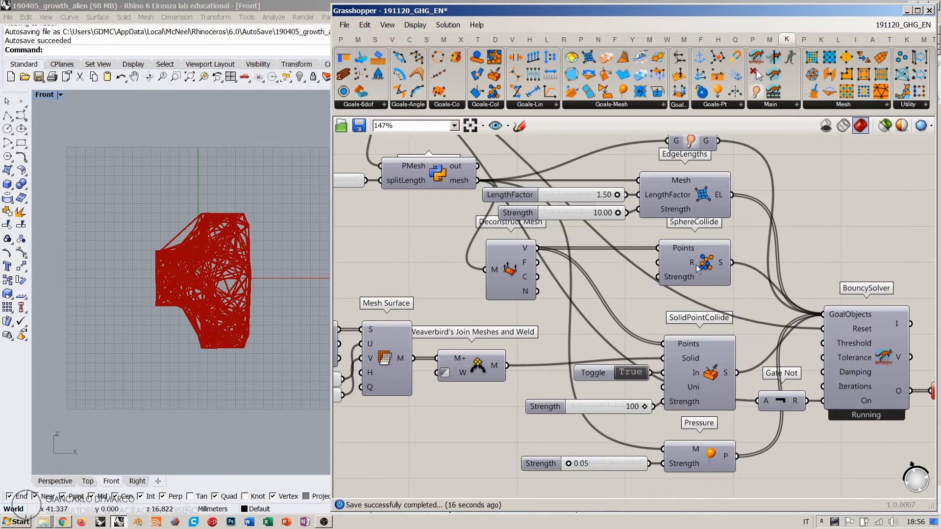
pyautogui.moveTo(693, 265)
pyautogui.moveTo(599, 271); pyautogui.dragTo(623, 294, button='right')
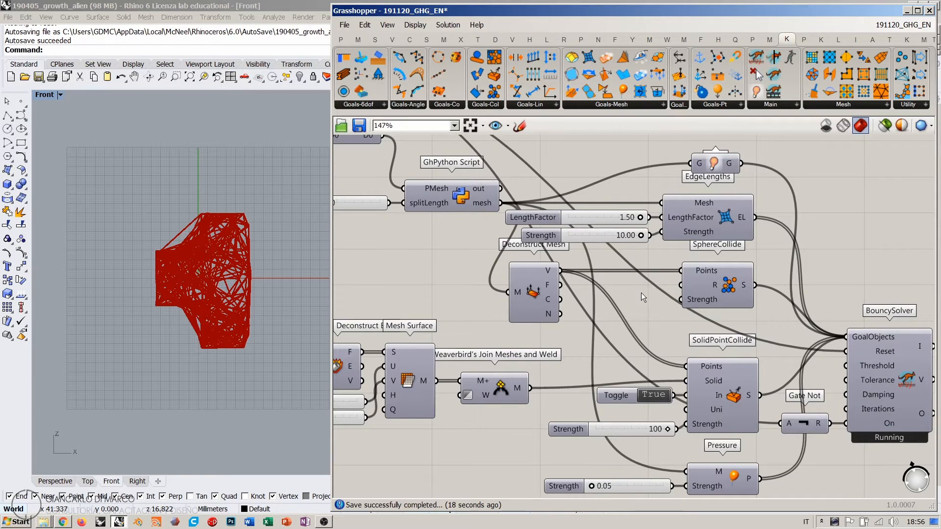
pyautogui.scroll(-3, 642, 292)
pyautogui.scroll(2, 646, 287)
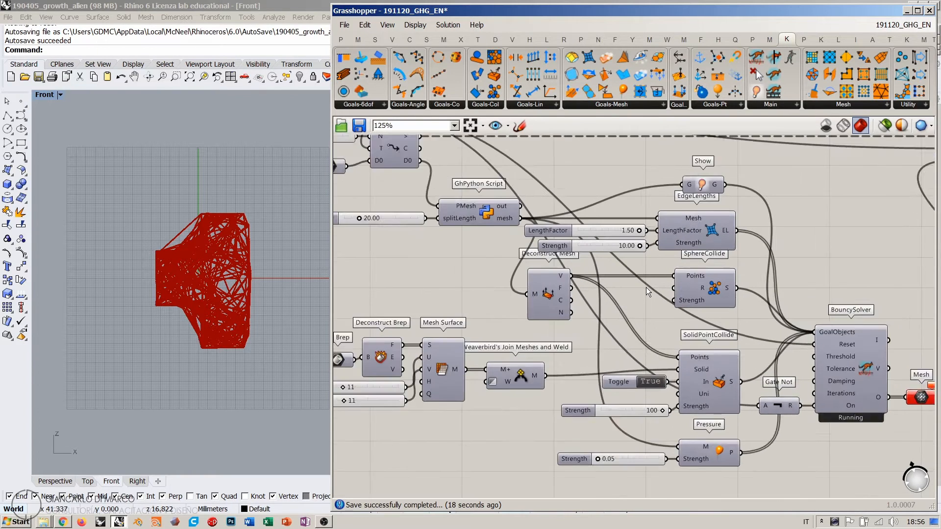
pyautogui.scroll(1, 646, 288)
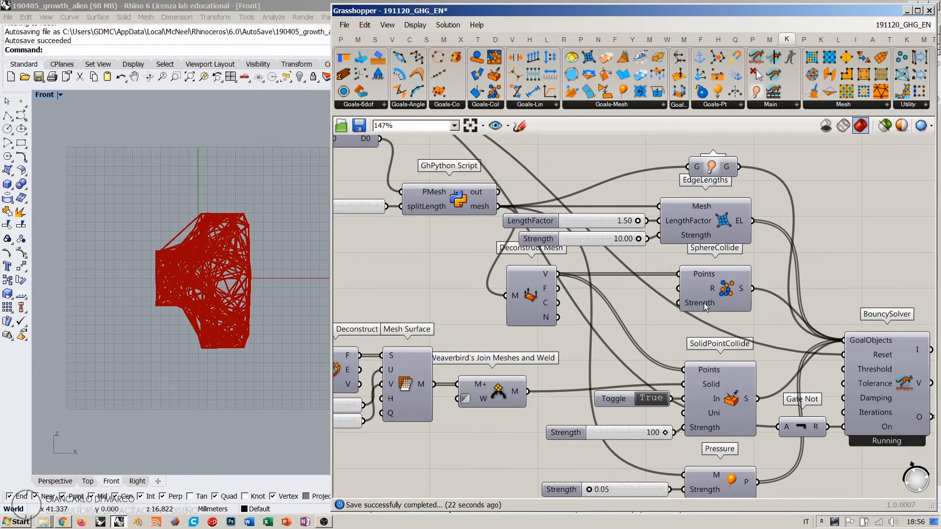
pyautogui.doubleClick(624, 307)
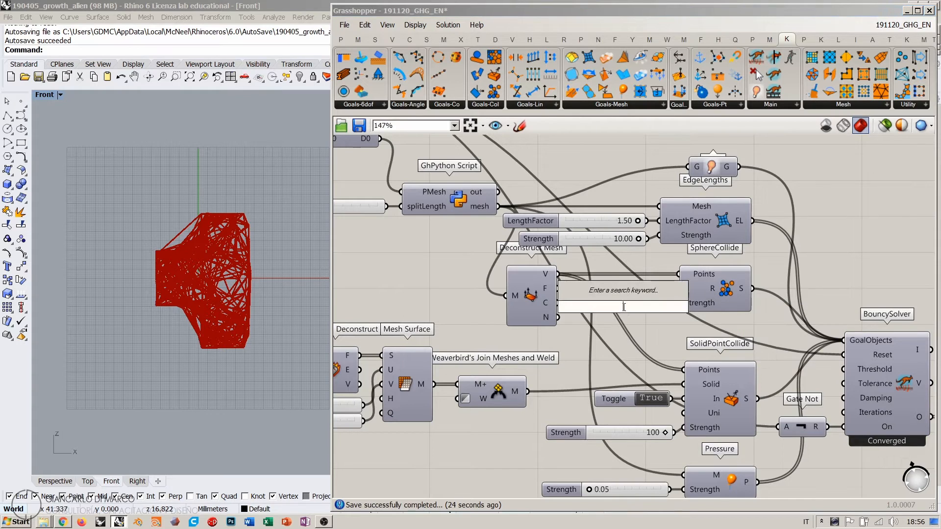
pyautogui.write('1')
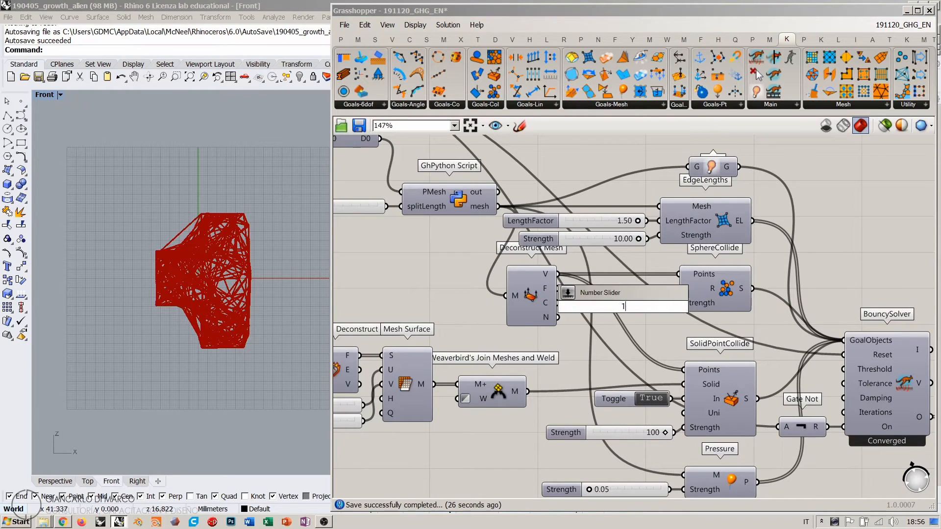
pyautogui.write('1.00')
pyautogui.press('Return')
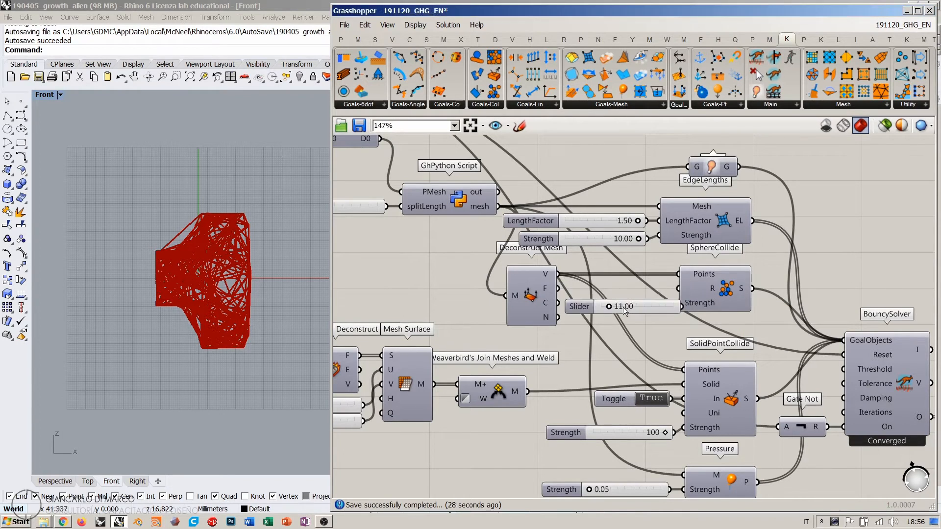
# Step: Set the new slider's value to 1.00 and its domain minimum to 1.00
pyautogui.moveTo(623, 307); pyautogui.dragTo(603, 307)
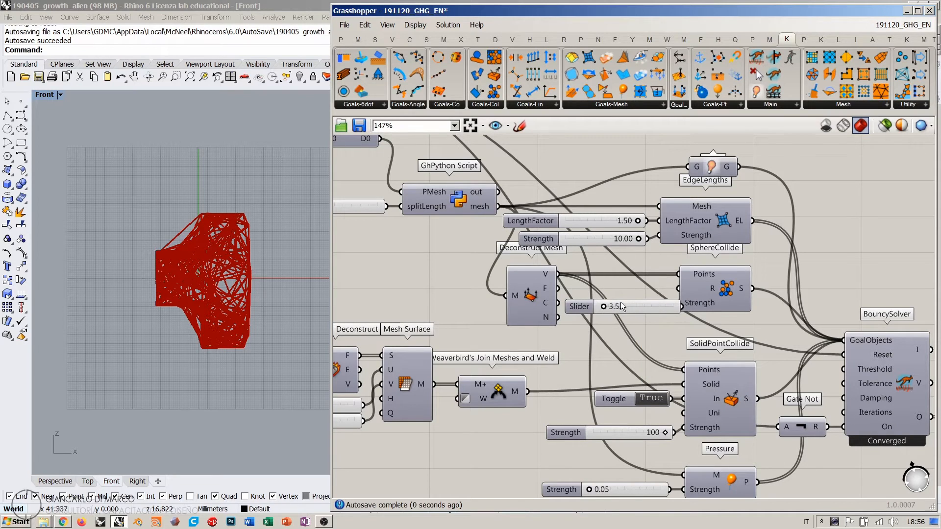
pyautogui.doubleClick(640, 306)
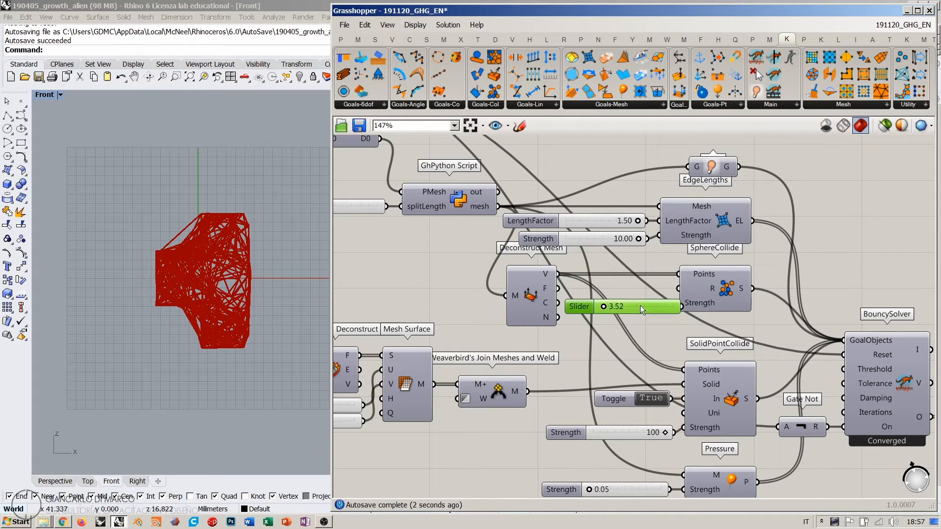
pyautogui.write('1')
pyautogui.press('Return')
pyautogui.doubleClick(579, 306)
pyautogui.moveTo(639, 325); pyautogui.dragTo(639, 312)
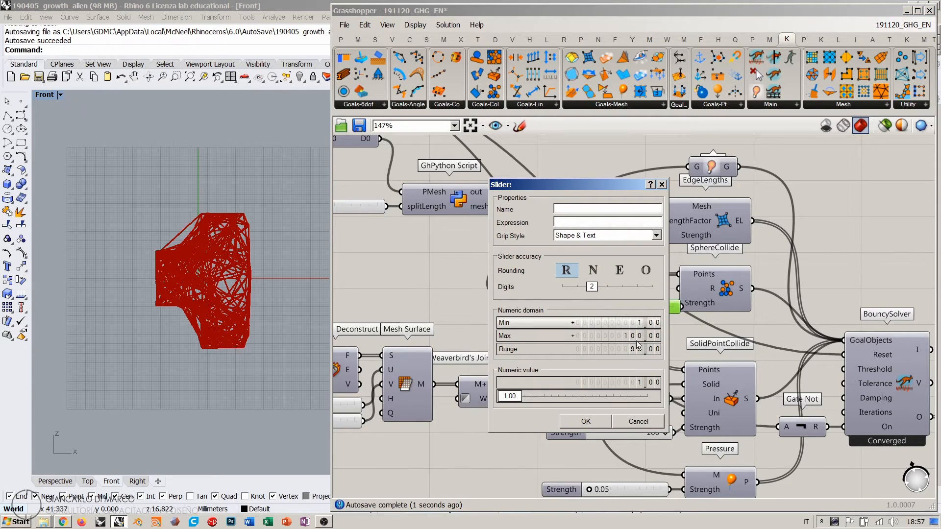
pyautogui.press('Return')
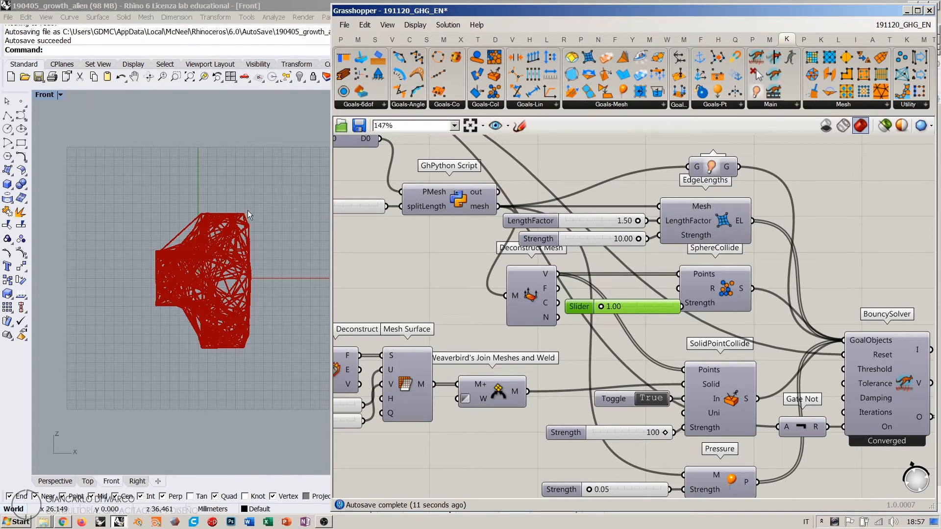
# Step: Set the new slider's domain maximum to 20.00
pyautogui.doubleClick(579, 308)
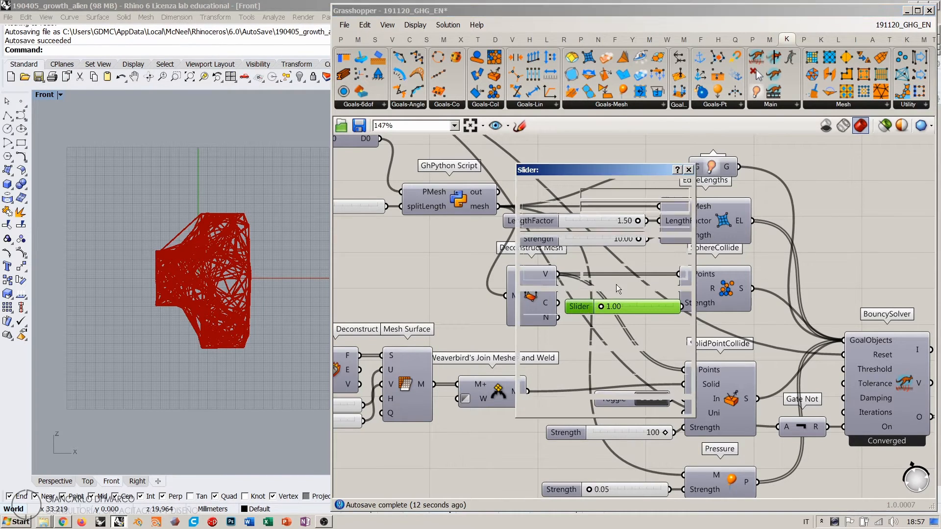
pyautogui.doubleClick(657, 320)
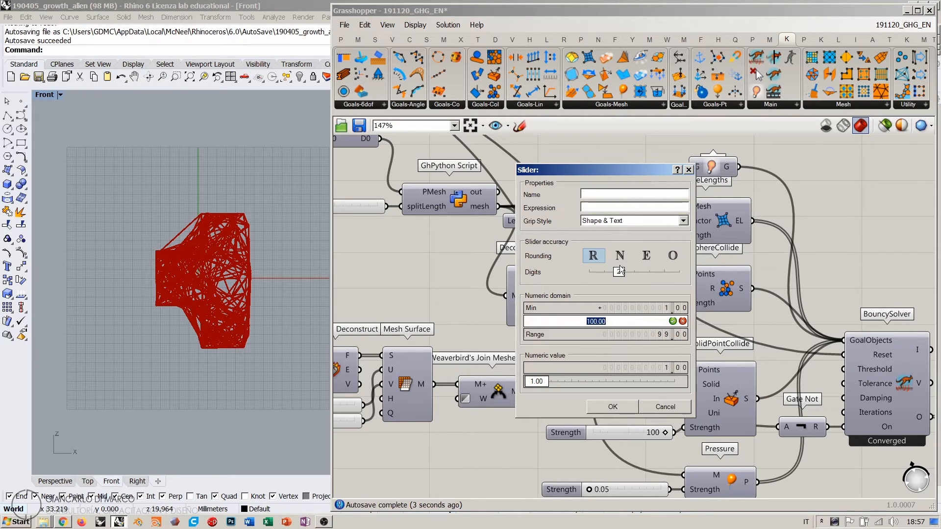
pyautogui.write('20')
pyautogui.press('Return')
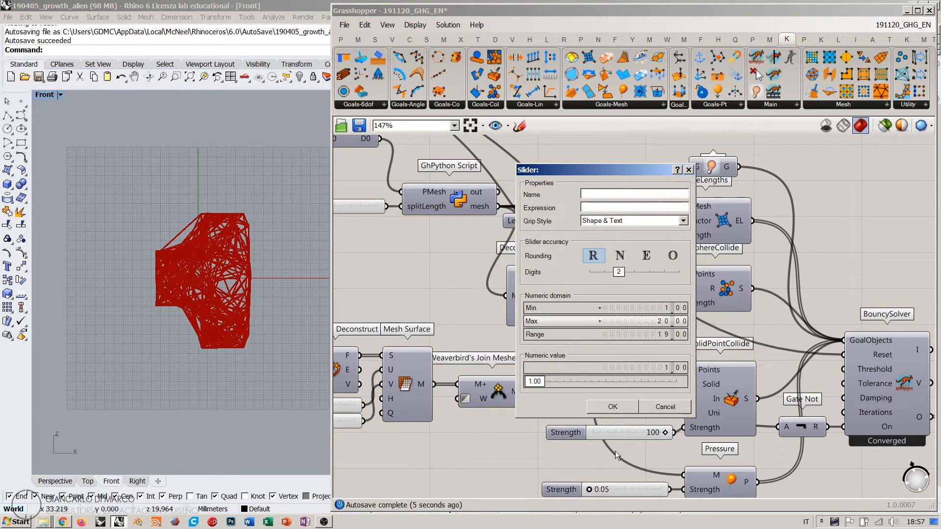
pyautogui.click(611, 409)
# Step: Connect the slider to SphereCollide's R input, place it below Deconstruct Mesh, and raise the radius to 13.14
pyautogui.moveTo(645, 307); pyautogui.dragTo(678, 288)
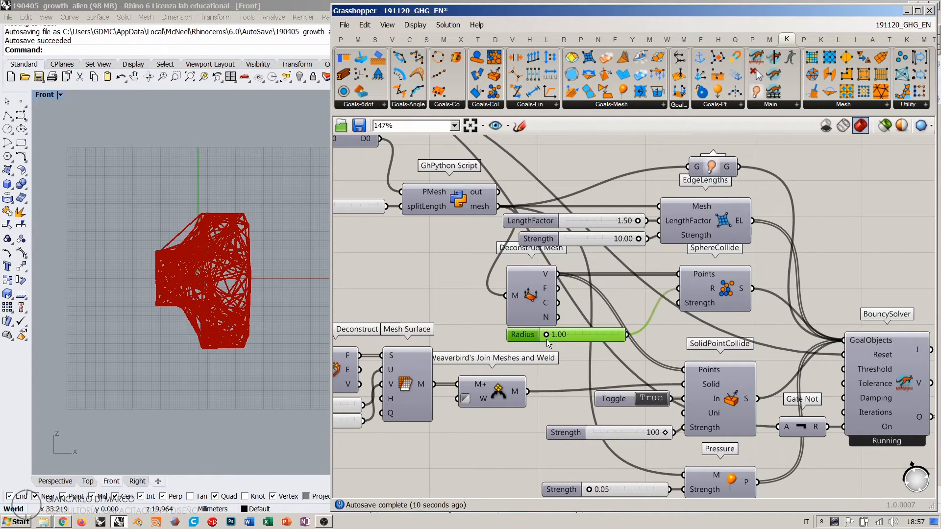
pyautogui.moveTo(546, 338); pyautogui.dragTo(593, 334)
pyautogui.moveTo(622, 296); pyautogui.dragTo(627, 321, button='right')
pyautogui.scroll(-1, 637, 313)
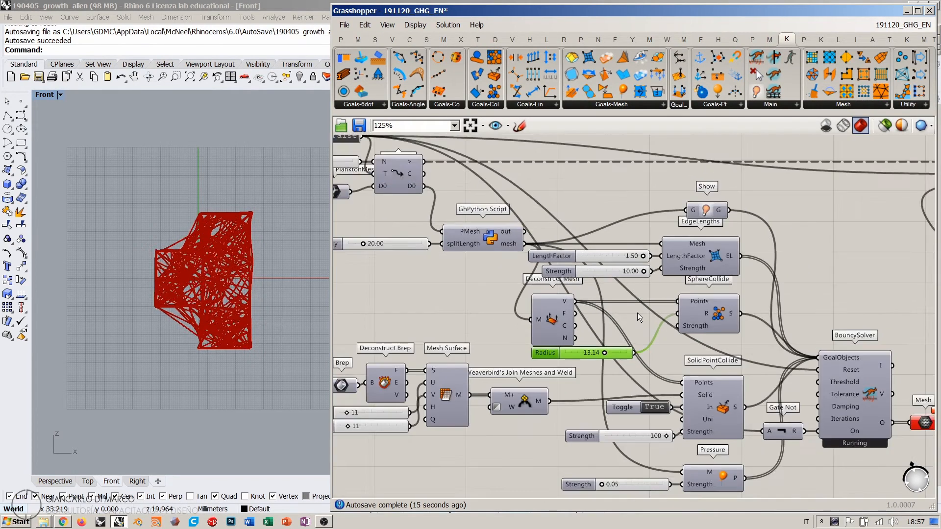
# Step: Reset the loop by switching its toggle to True and set the splitLength slider y to 15.00
pyautogui.moveTo(424, 265); pyautogui.dragTo(461, 267, button='right')
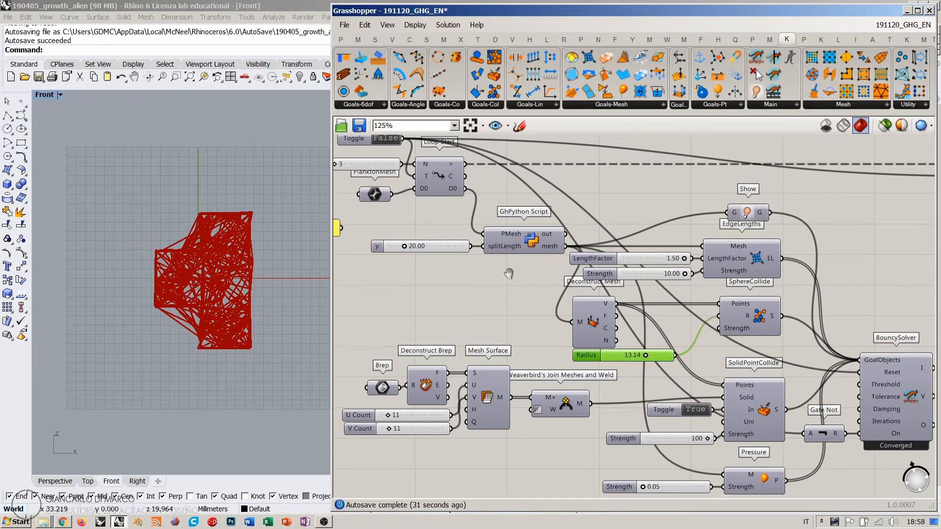
pyautogui.moveTo(509, 273); pyautogui.dragTo(526, 279, button='right')
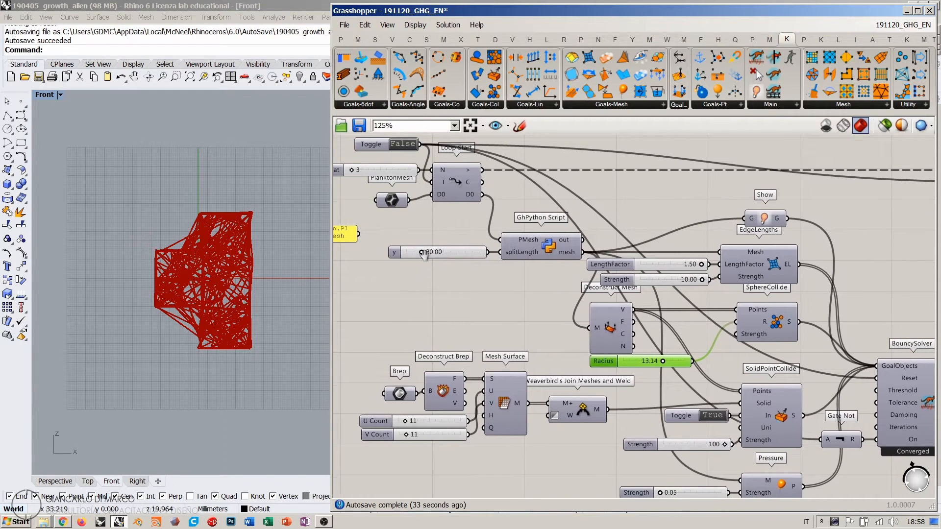
pyautogui.moveTo(425, 255); pyautogui.dragTo(434, 260, button='right')
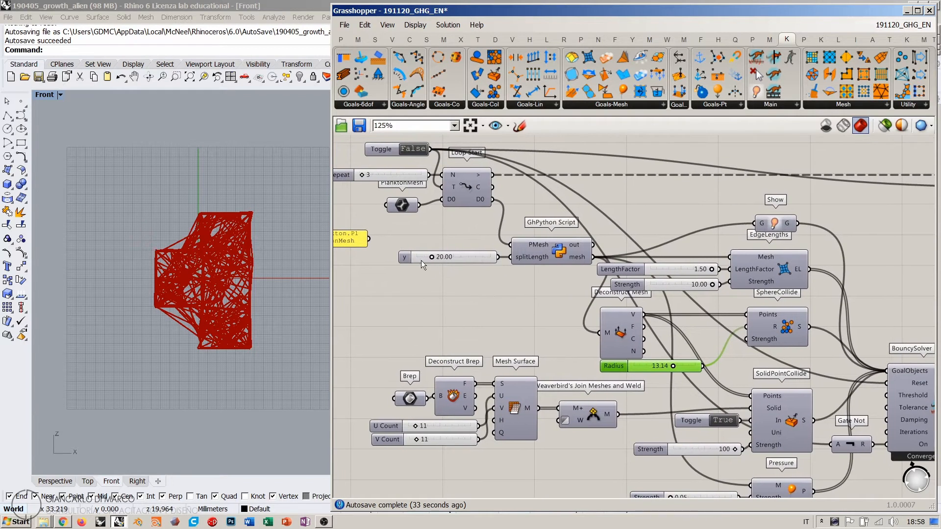
pyautogui.click(410, 150)
pyautogui.scroll(8, 426, 258)
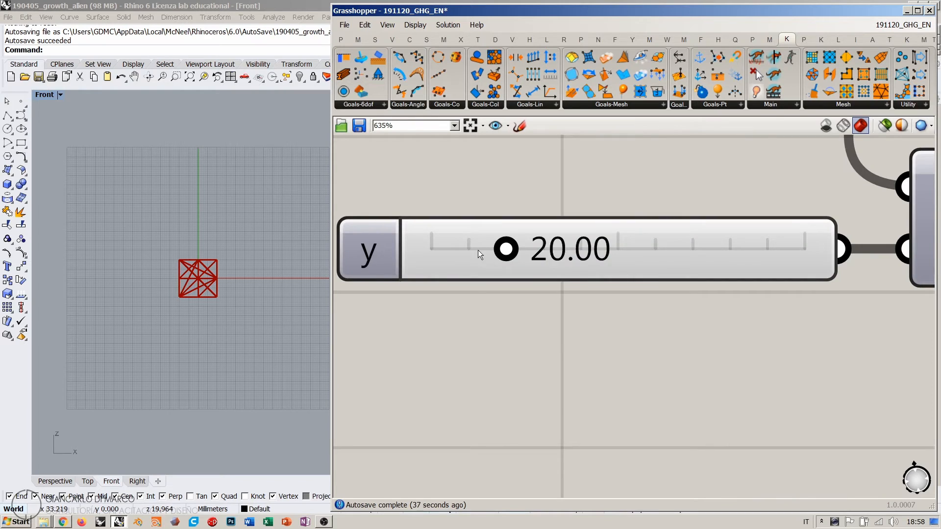
pyautogui.doubleClick(480, 255)
pyautogui.write('15')
pyautogui.press('Return')
# Step: Switch the loop's toggle back to False to rerun the growth with the new split length
pyautogui.scroll(-4, 533, 258)
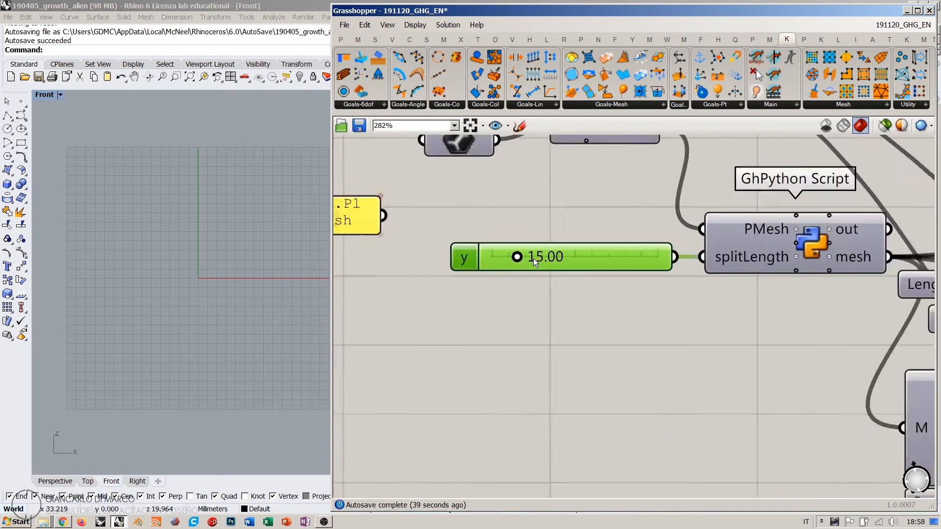
pyautogui.scroll(-4, 533, 258)
pyautogui.moveTo(542, 216); pyautogui.dragTo(513, 258, button='right')
pyautogui.click(513, 258)
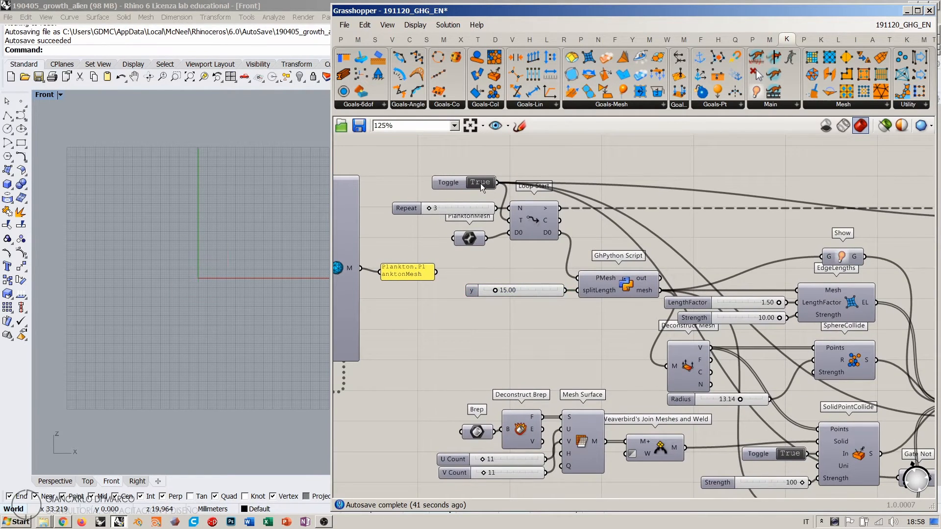
pyautogui.doubleClick(480, 182)
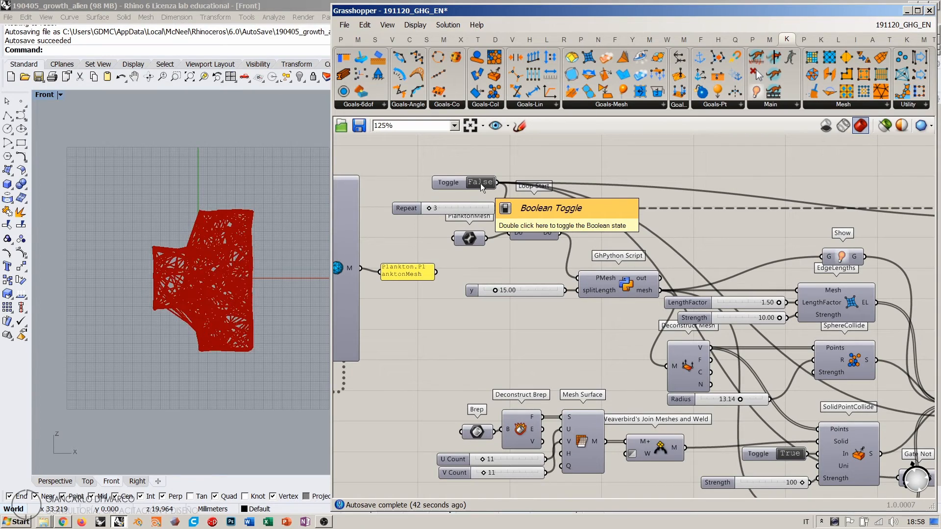
# Step: Show the mesh in Rhino's Perspective viewport and connect a copy of the EdgeLengths Strength slider at 10.00 to SphereCollide's Strength input
pyautogui.click(60, 481)
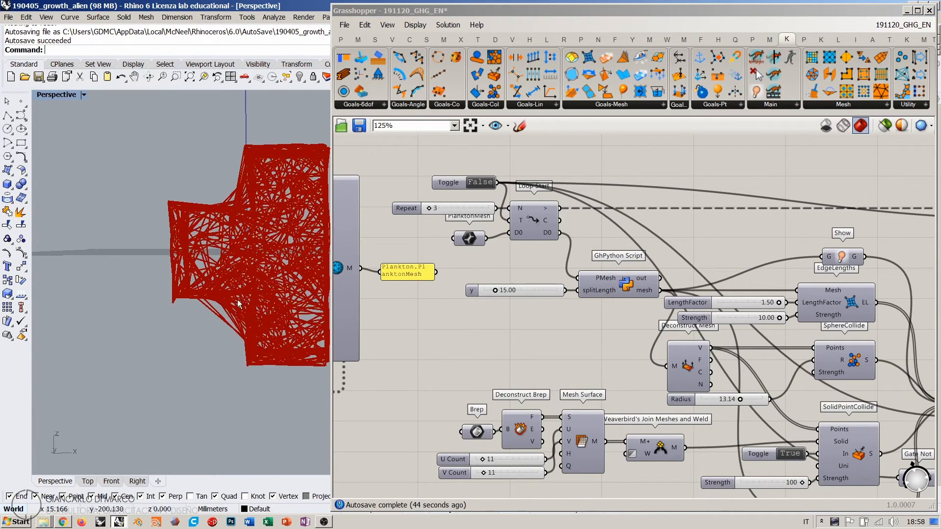
pyautogui.moveTo(239, 304); pyautogui.dragTo(229, 283, button='right')
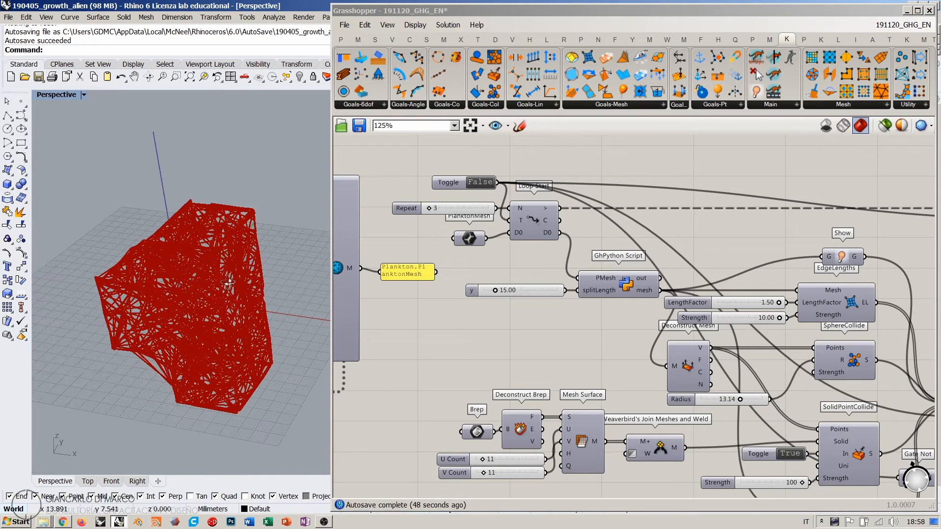
pyautogui.moveTo(710, 331); pyautogui.dragTo(659, 269, button='right')
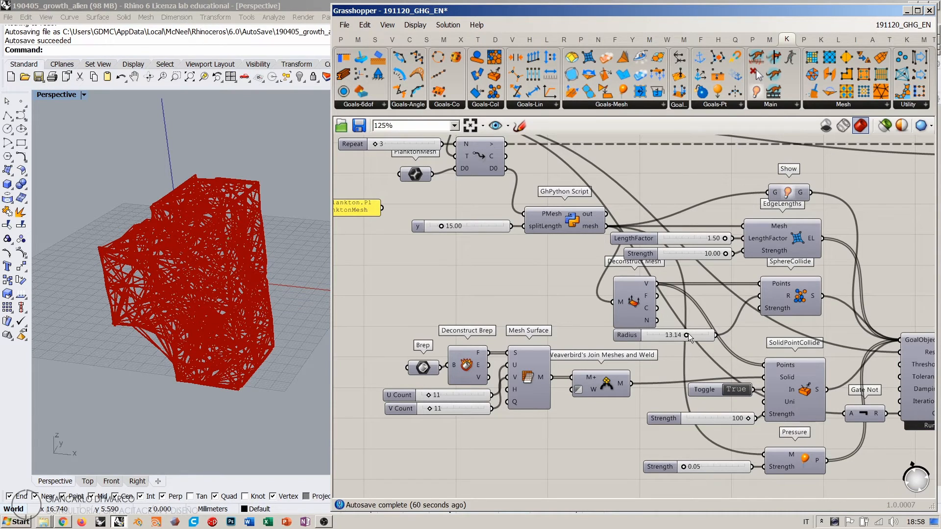
pyautogui.keyDown('alt'); pyautogui.moveTo(695, 253); pyautogui.dragTo(683, 348); pyautogui.keyUp('alt')
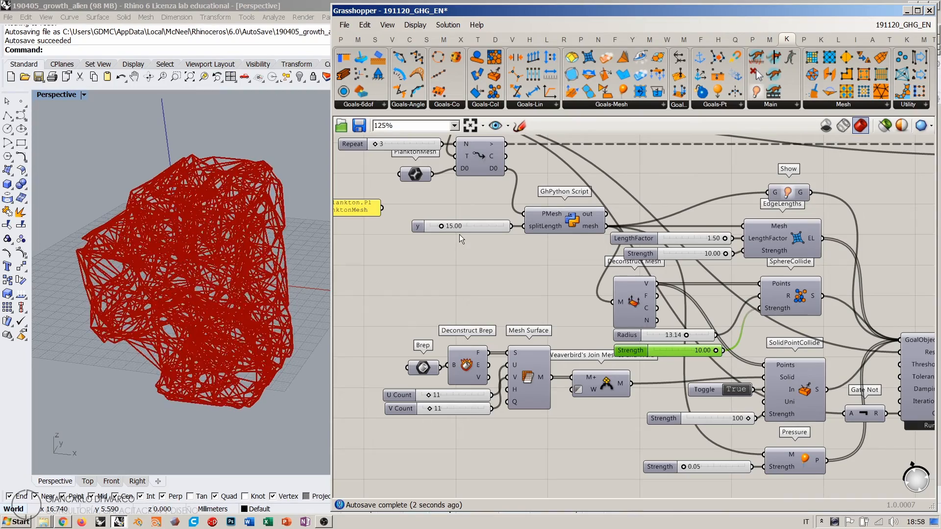
# Step: Set the splitLength slider y of the GhPython Script to 20.00
pyautogui.scroll(-2, 569, 285)
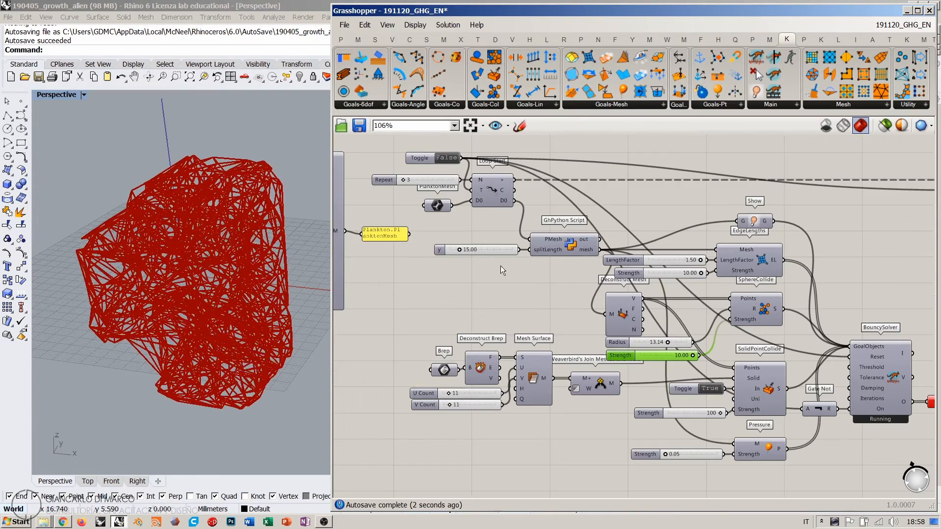
pyautogui.doubleClick(472, 250)
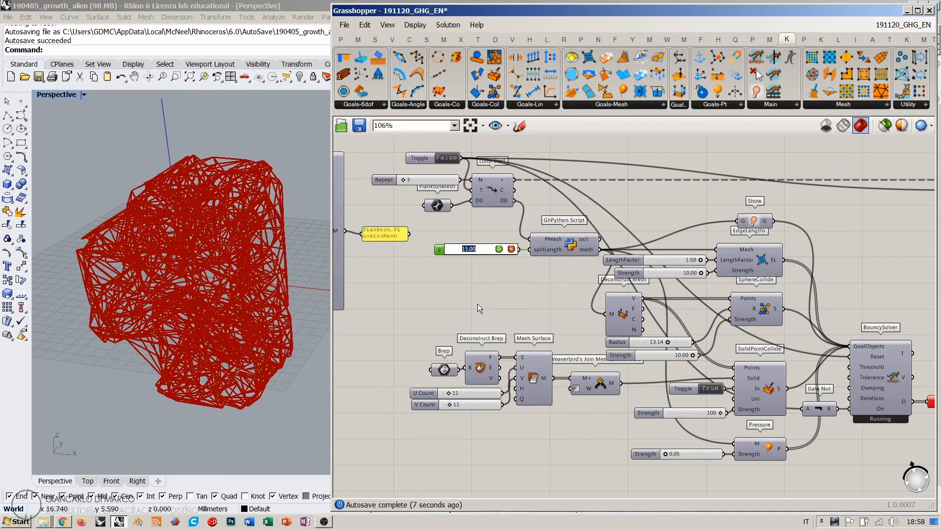
pyautogui.write('20')
pyautogui.press('Return')
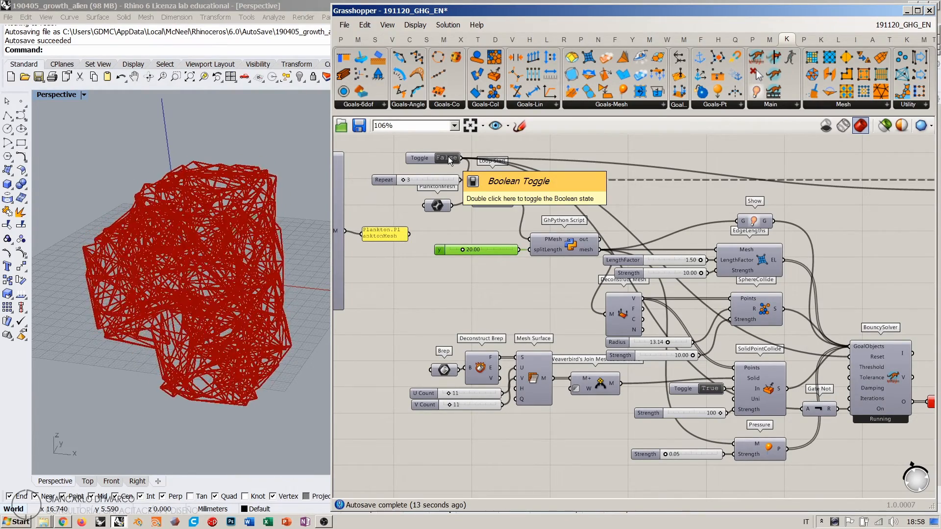
# Step: Examine the growing mesh from several angles in the Perspective viewport while the loop runs
pyautogui.moveTo(194, 276); pyautogui.dragTo(241, 248, button='right')
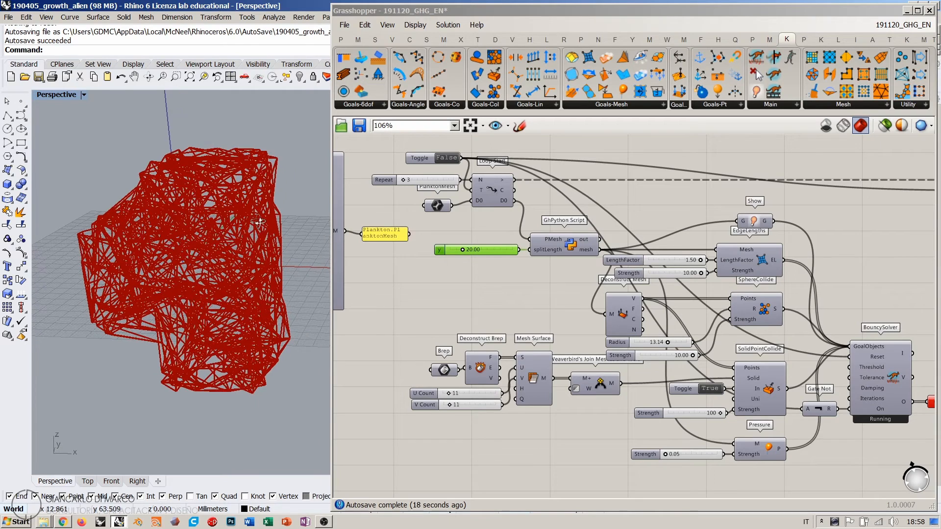
pyautogui.click(463, 231)
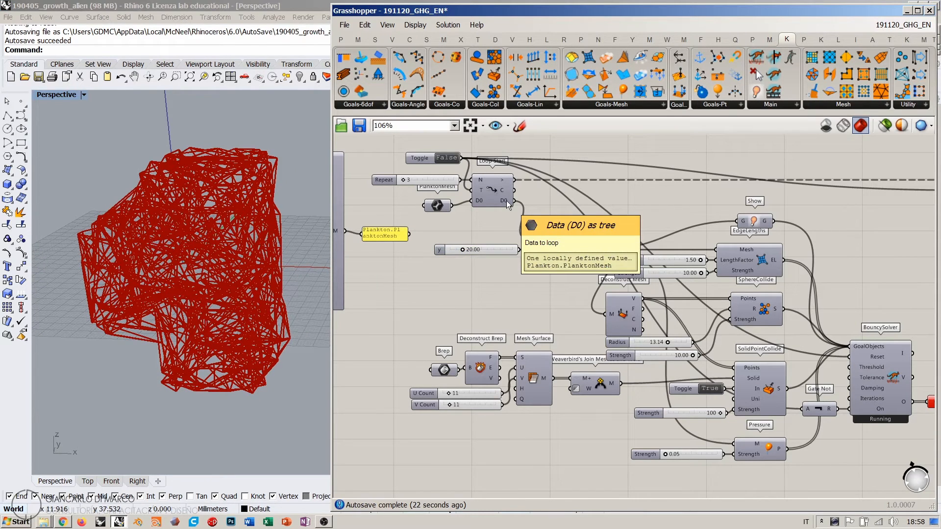
pyautogui.moveTo(230, 247)
pyautogui.mouseDown(button='right')
pyautogui.moveTo(222, 286)
pyautogui.moveTo(232, 247)
pyautogui.mouseUp(button='right')
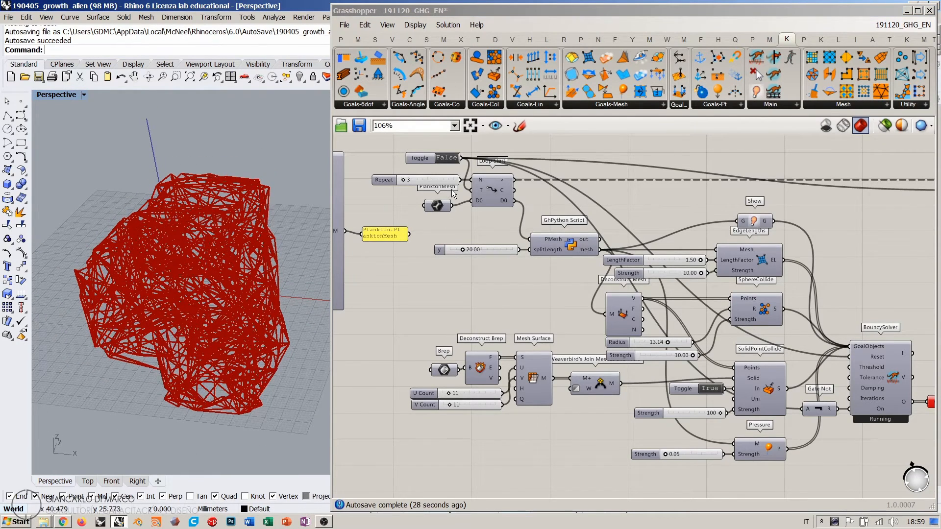
pyautogui.moveTo(626, 227); pyautogui.dragTo(569, 196, button='right')
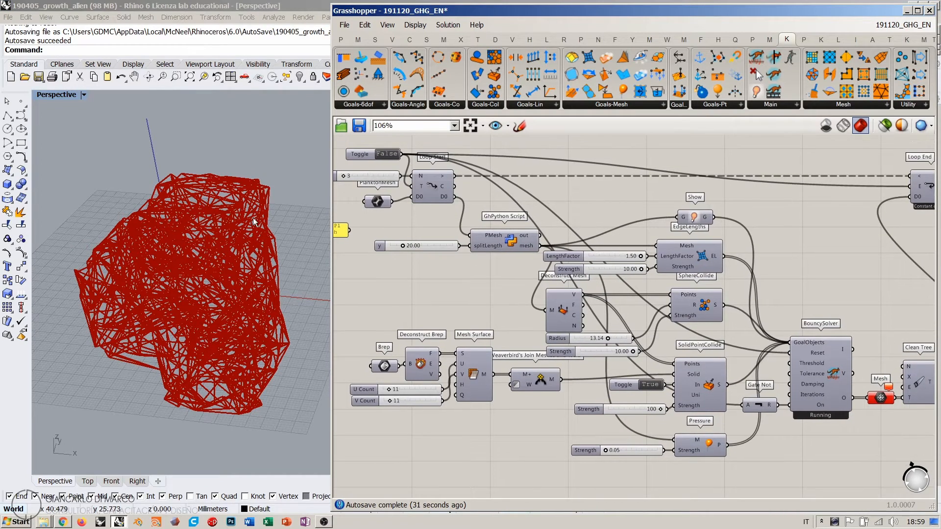
pyautogui.moveTo(212, 250); pyautogui.dragTo(244, 204, button='right')
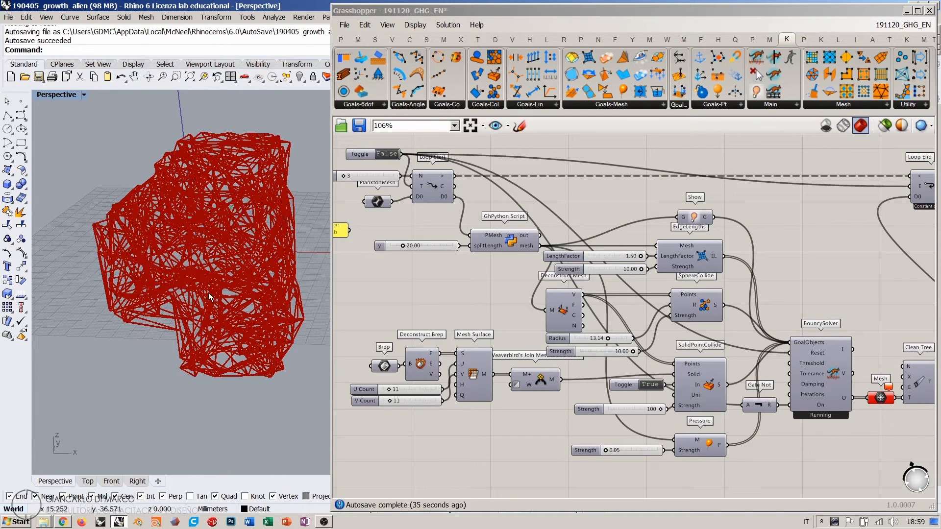
pyautogui.click(441, 291)
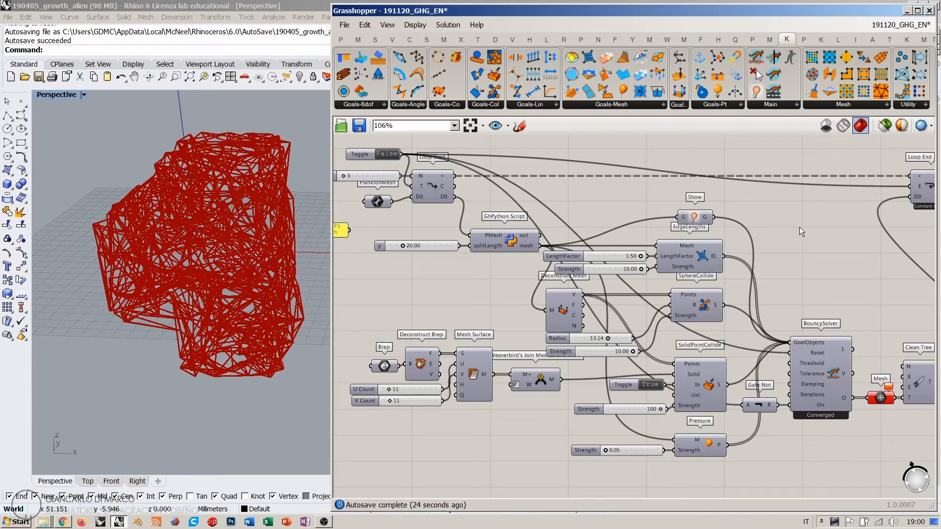
# Step: Add a Smooth goal below Pressure, feed it the GhPython Script's mesh, and connect its output to BouncySolver's GoalObjects
pyautogui.click(611, 105)
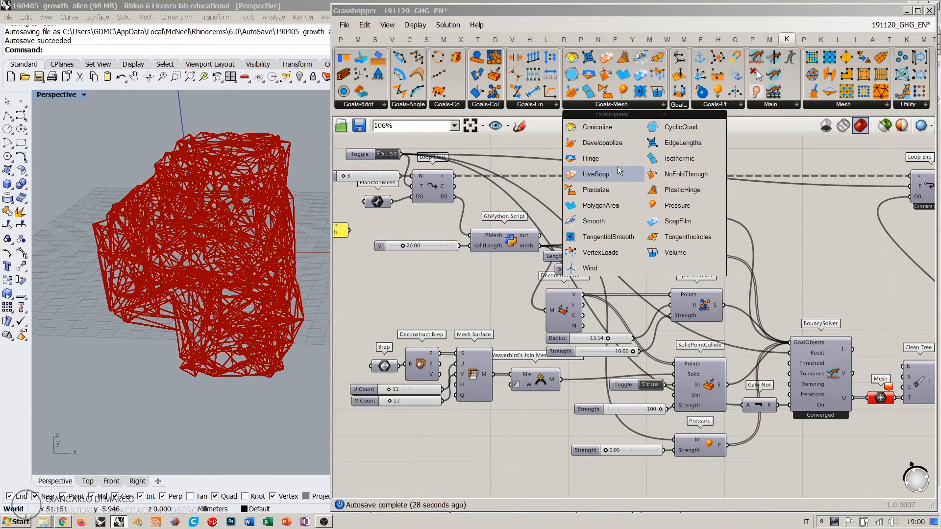
pyautogui.moveTo(596, 225); pyautogui.dragTo(701, 492)
pyautogui.moveTo(710, 415); pyautogui.dragTo(707, 325, button='right')
pyautogui.moveTo(583, 196); pyautogui.dragTo(583, 212, button='right')
pyautogui.moveTo(539, 176); pyautogui.dragTo(672, 413)
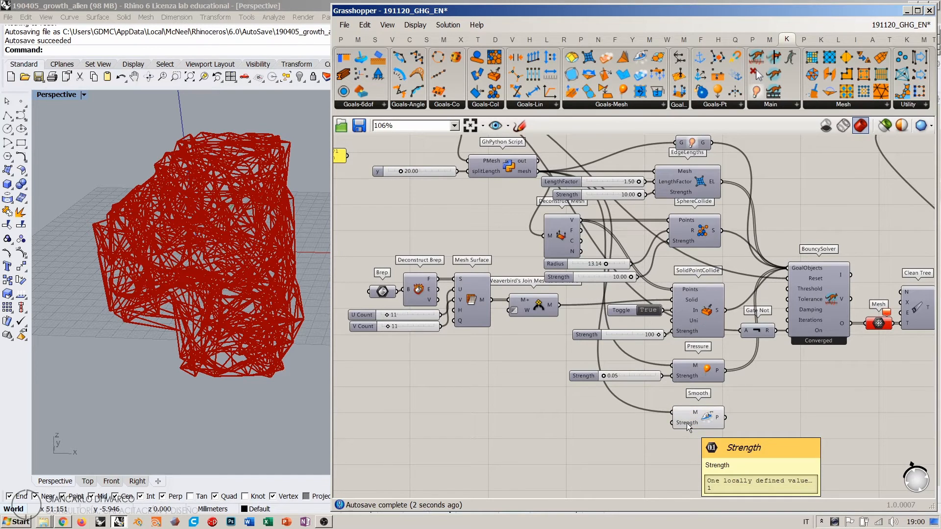
pyautogui.moveTo(726, 418); pyautogui.dragTo(789, 274)
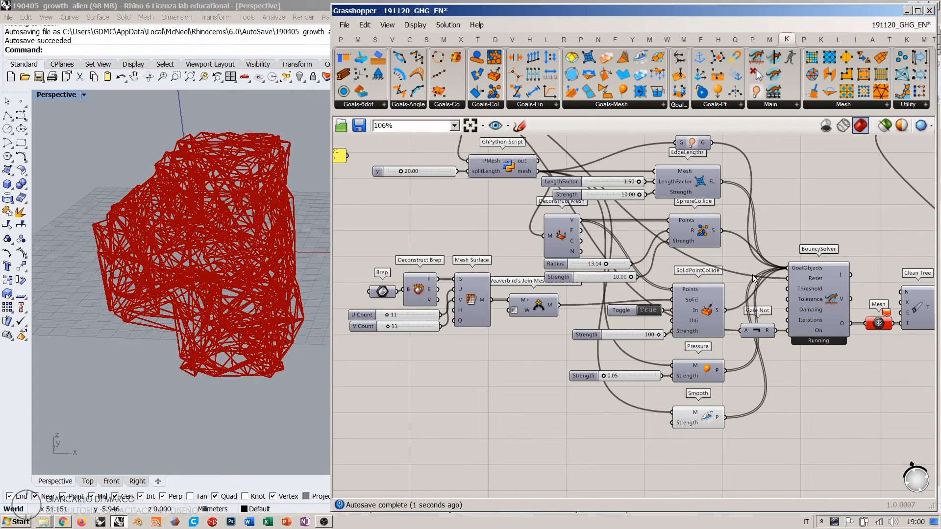
# Step: Duplicate the EdgeLengths Strength slider at 10.00 and connect the copy to the Smooth goal's Strength input
pyautogui.click(271, 238)
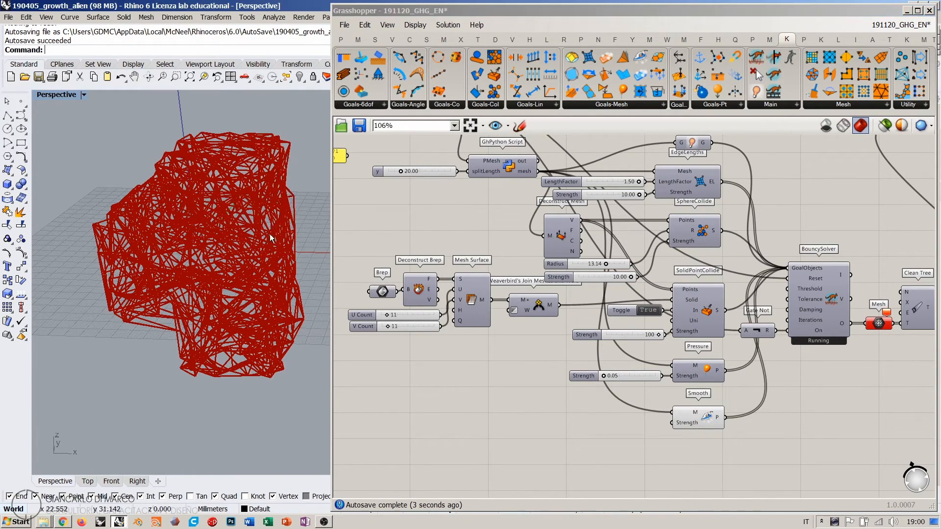
pyautogui.click(616, 194)
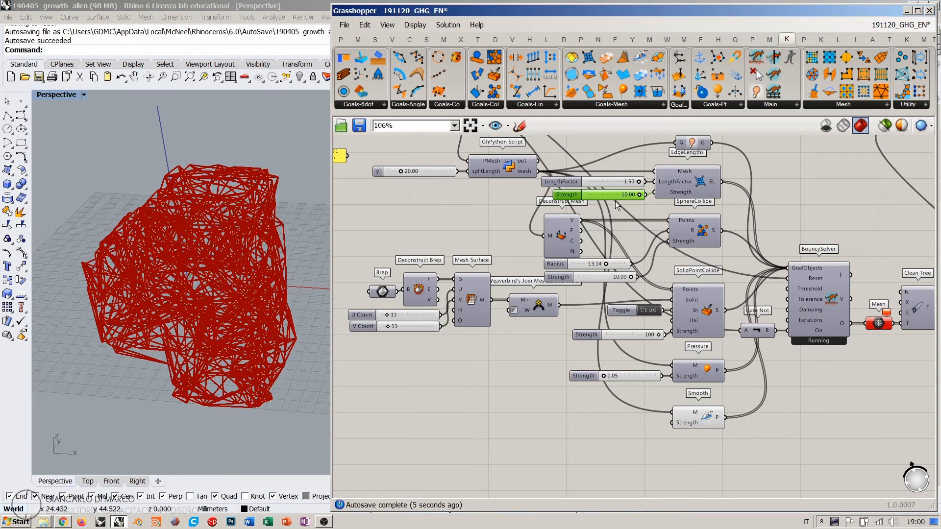
pyautogui.hotkey('ctrl', 'c')
pyautogui.hotkey('ctrl', 'v')
pyautogui.moveTo(616, 201); pyautogui.dragTo(661, 428)
pyautogui.click(689, 443)
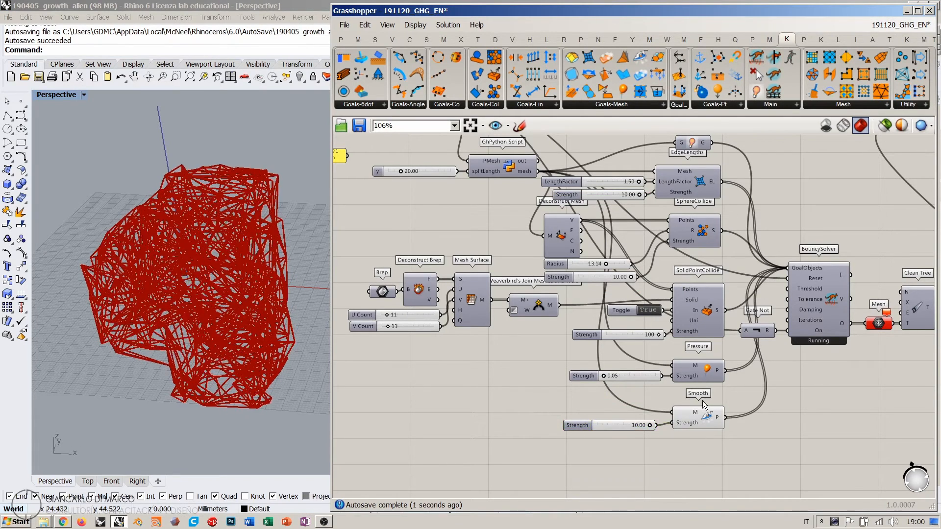
# Step: Restart the growth loop with its toggle and check the mesh output of the GhPython Script
pyautogui.moveTo(505, 203); pyautogui.dragTo(539, 245, button='right')
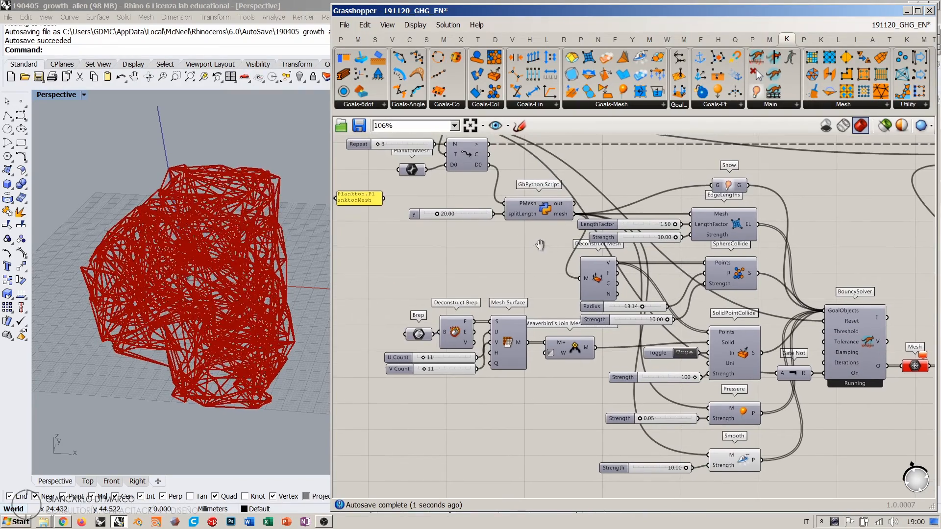
pyautogui.scroll(-2, 540, 245)
pyautogui.doubleClick(440, 141)
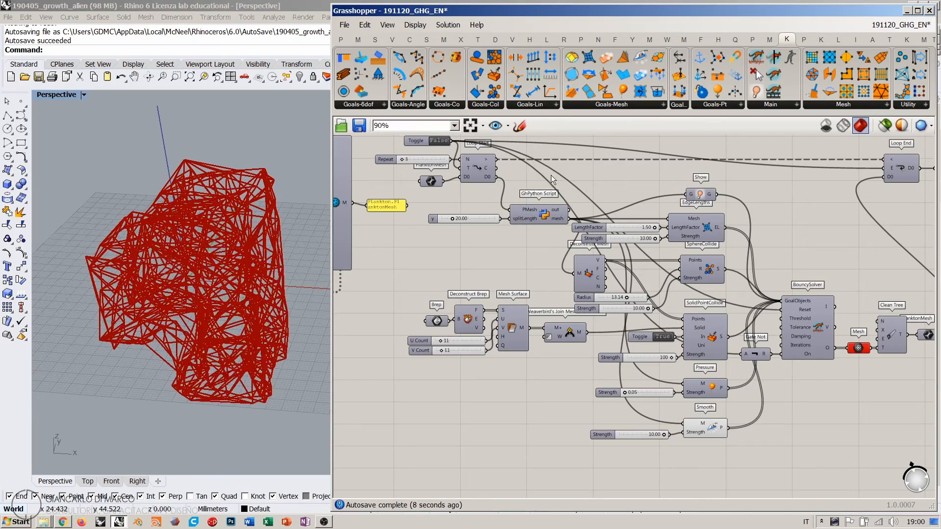
pyautogui.moveTo(791, 246); pyautogui.dragTo(701, 260, button='right')
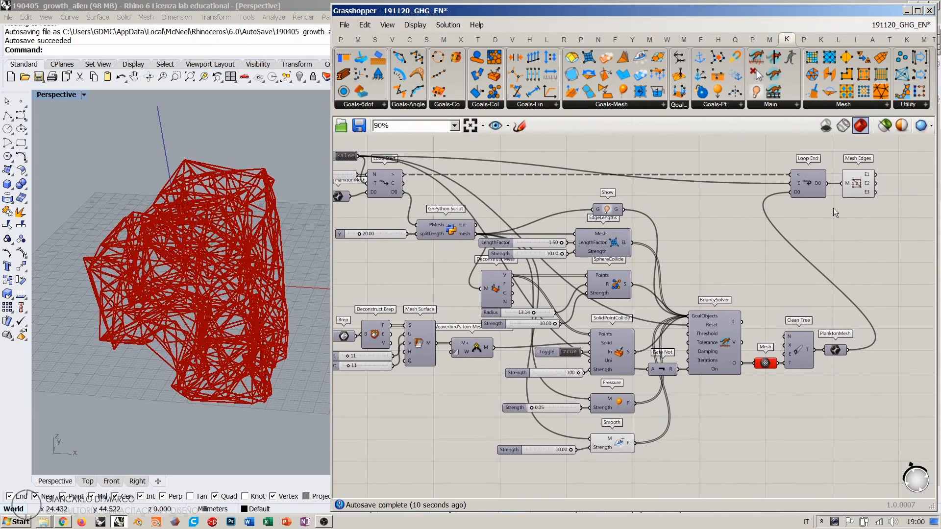
pyautogui.moveTo(484, 208); pyautogui.dragTo(517, 209, button='right')
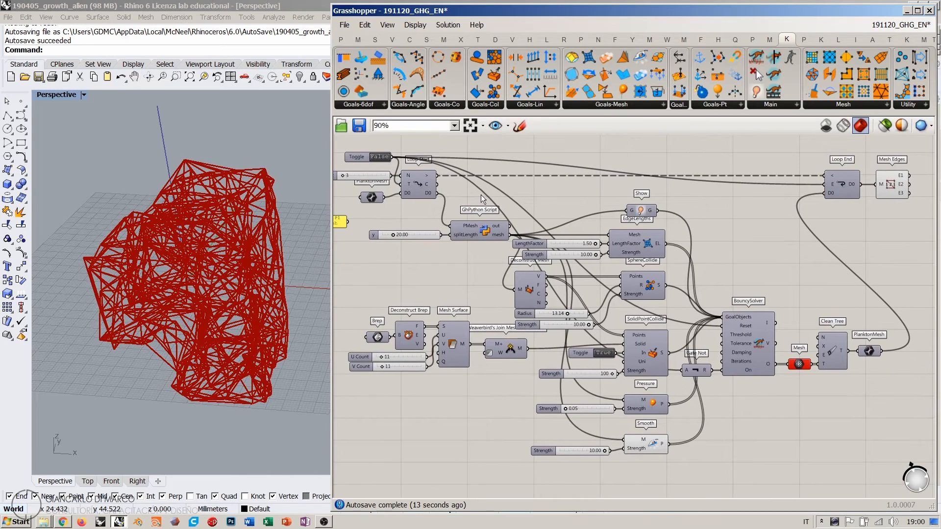
pyautogui.moveTo(498, 234)
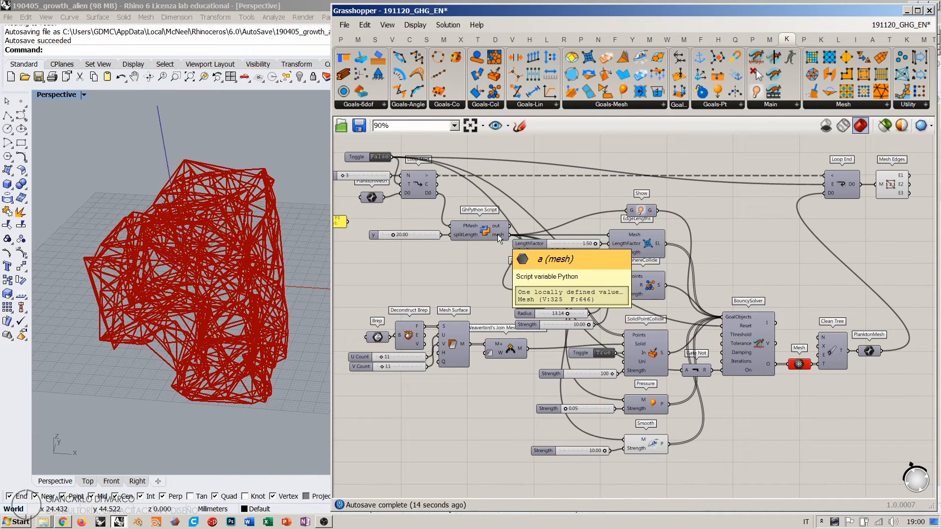
# Step: Reset the loop by switching its toggle to True, check the starting mesh, and switch it back to False
pyautogui.click(379, 157)
pyautogui.moveTo(496, 234)
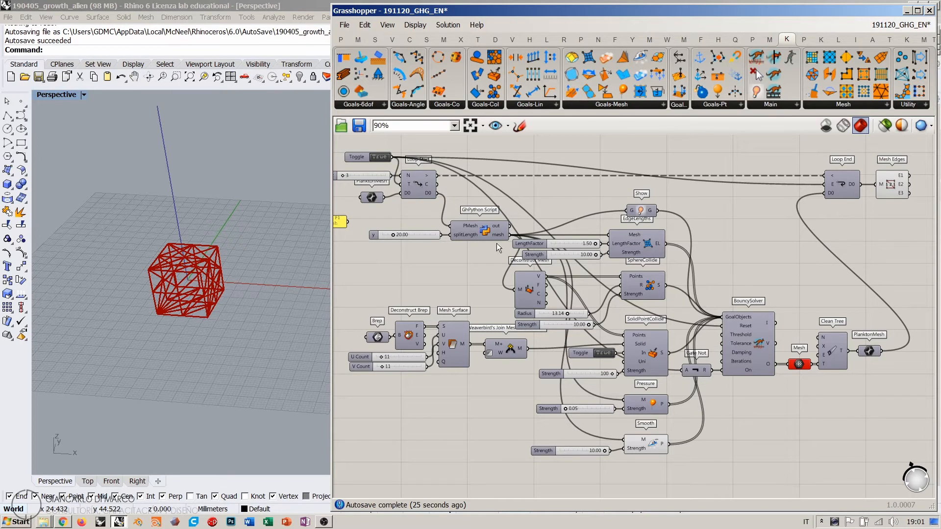
pyautogui.doubleClick(381, 157)
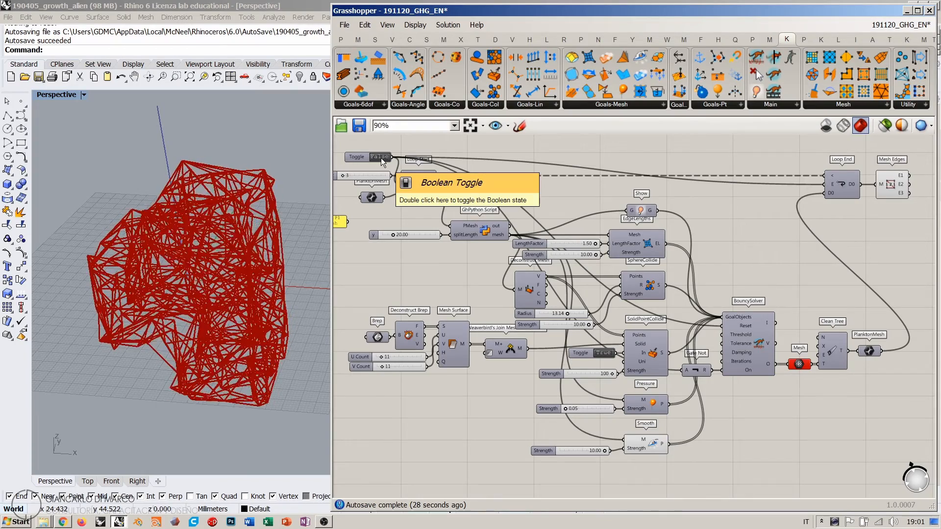
# Step: Reset the loop by switching its toggle to True and lower the EdgeLengths LengthFactor slider to 1.05
pyautogui.doubleClick(381, 158)
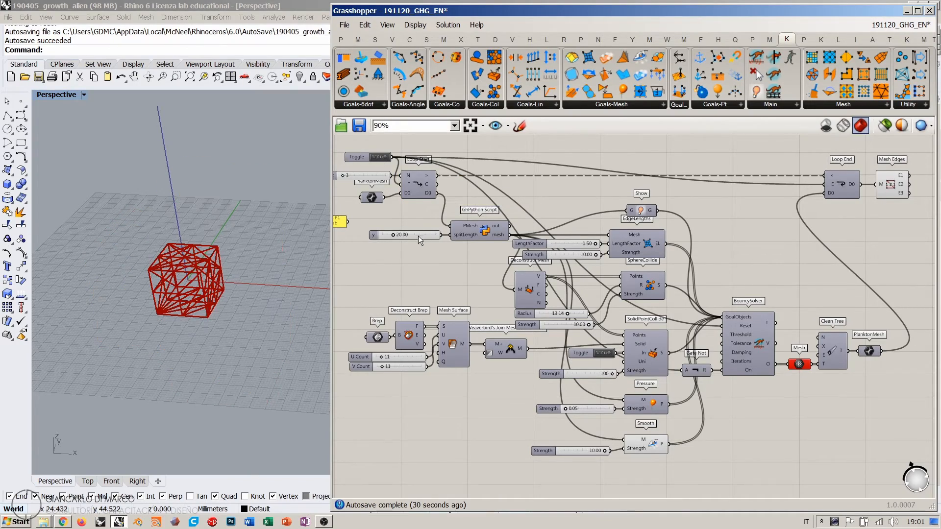
pyautogui.scroll(3, 602, 246)
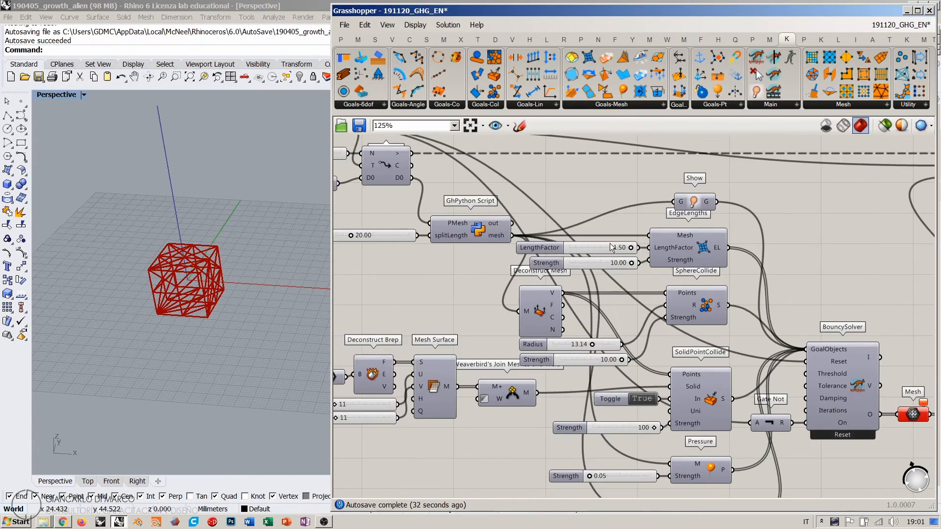
pyautogui.click(607, 248)
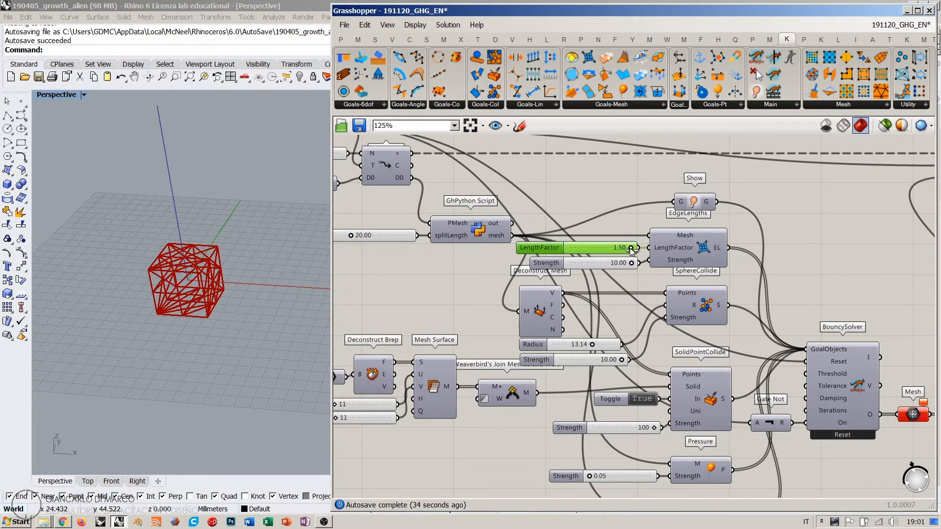
pyautogui.moveTo(630, 250); pyautogui.dragTo(575, 250)
# Step: Switch the loop's toggle to False to rerun the growth with the reduced length factor, and inspect the mesh in Perspective
pyautogui.moveTo(501, 269); pyautogui.dragTo(574, 306, button='right')
pyautogui.scroll(-2, 486, 232)
pyautogui.click(419, 177)
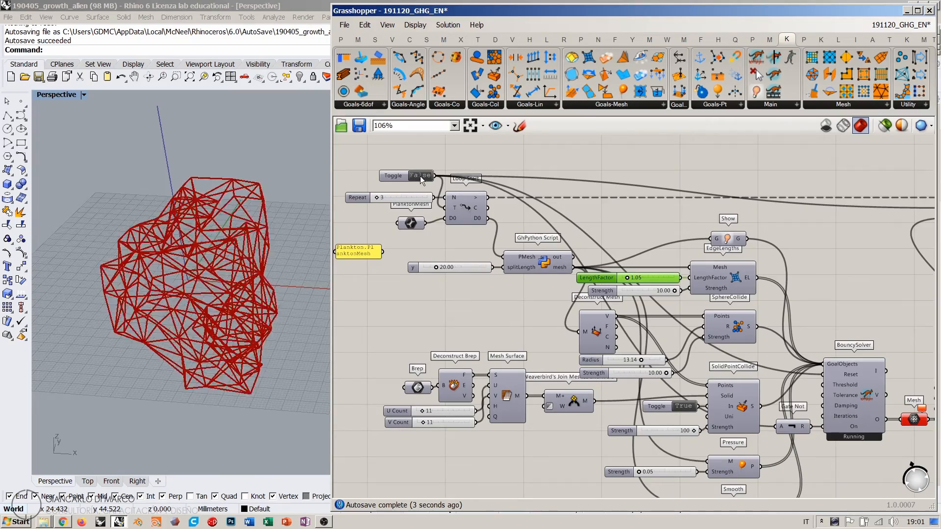
pyautogui.moveTo(268, 277); pyautogui.dragTo(215, 318, button='right')
pyautogui.scroll(3, 215, 308)
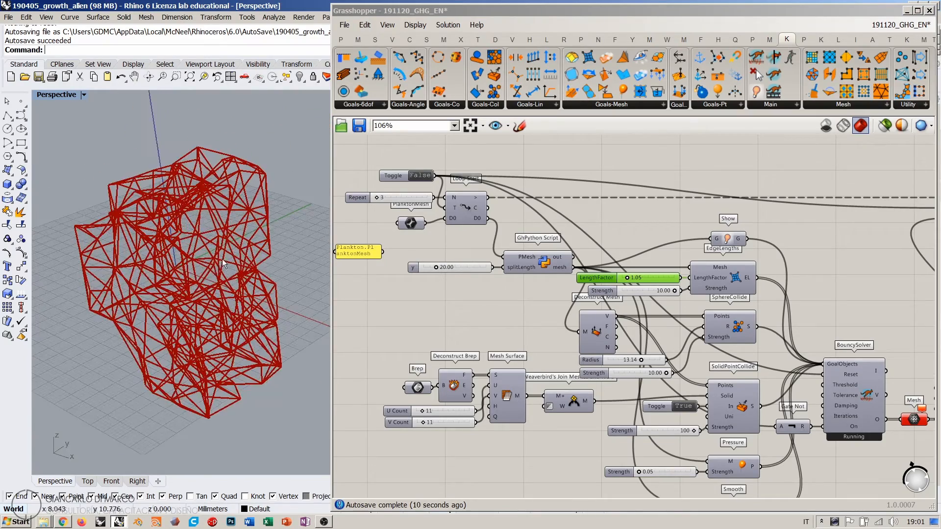
pyautogui.moveTo(221, 265)
pyautogui.mouseDown(button='right')
pyautogui.moveTo(238, 250)
pyautogui.moveTo(242, 262)
pyautogui.moveTo(229, 263)
pyautogui.mouseUp(button='right')
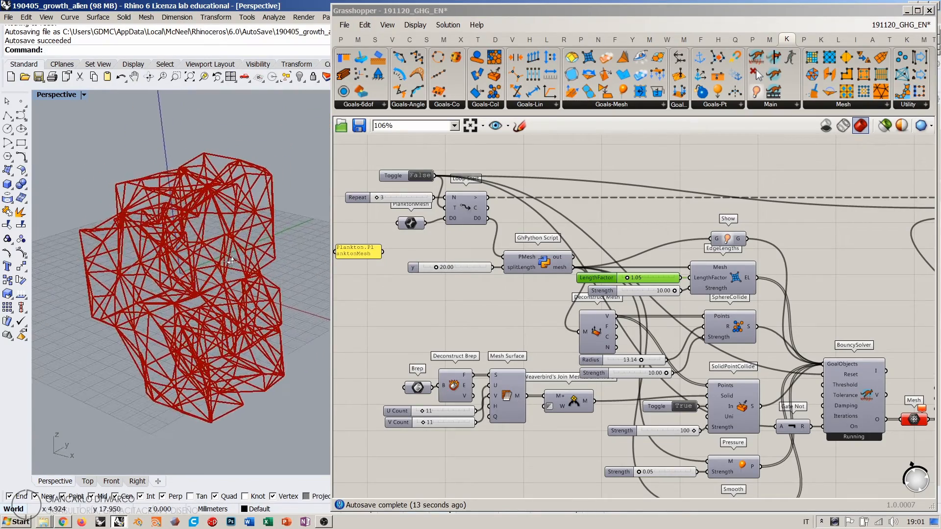
# Step: Delete the Mesh Edges component connected to the Loop End output
pyautogui.click(641, 217)
pyautogui.moveTo(640, 217); pyautogui.dragTo(444, 228, button='right')
pyautogui.scroll(-5, 443, 228)
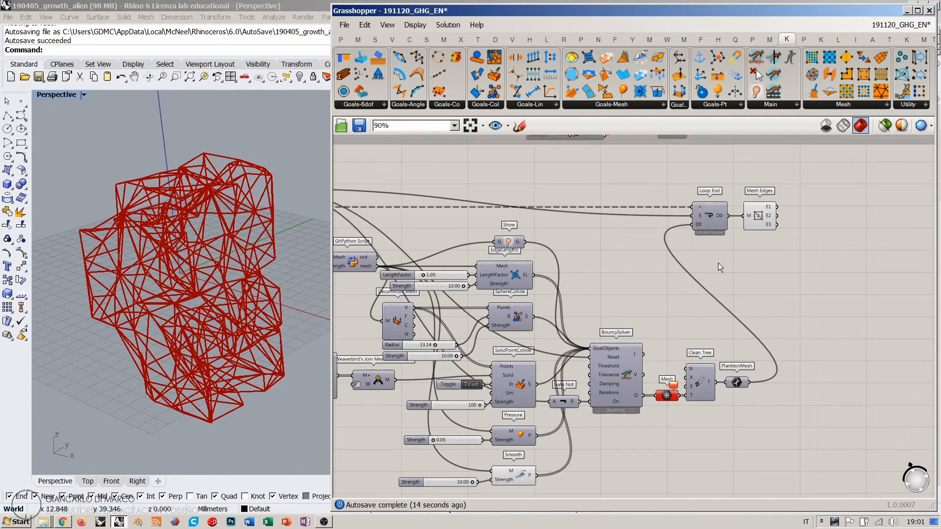
pyautogui.moveTo(682, 242); pyautogui.dragTo(582, 243, button='right')
pyautogui.scroll(5, 524, 260)
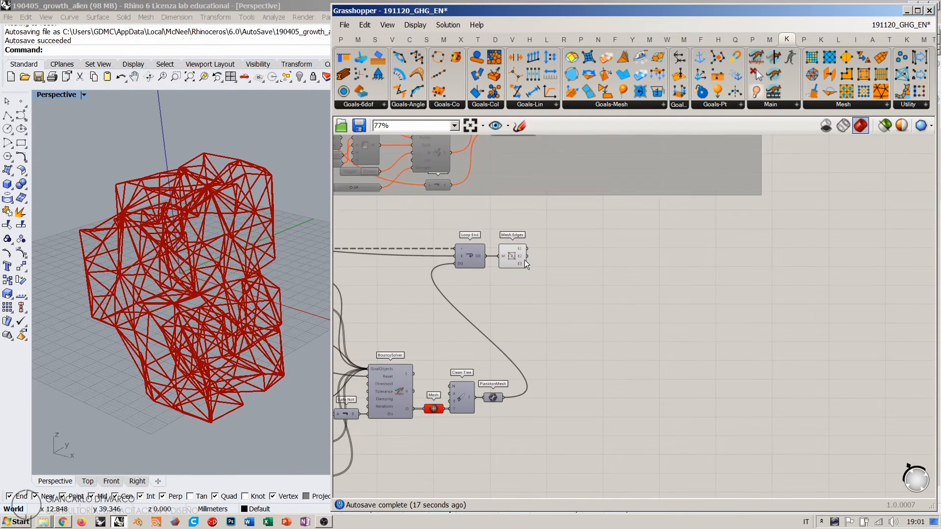
pyautogui.click(472, 257)
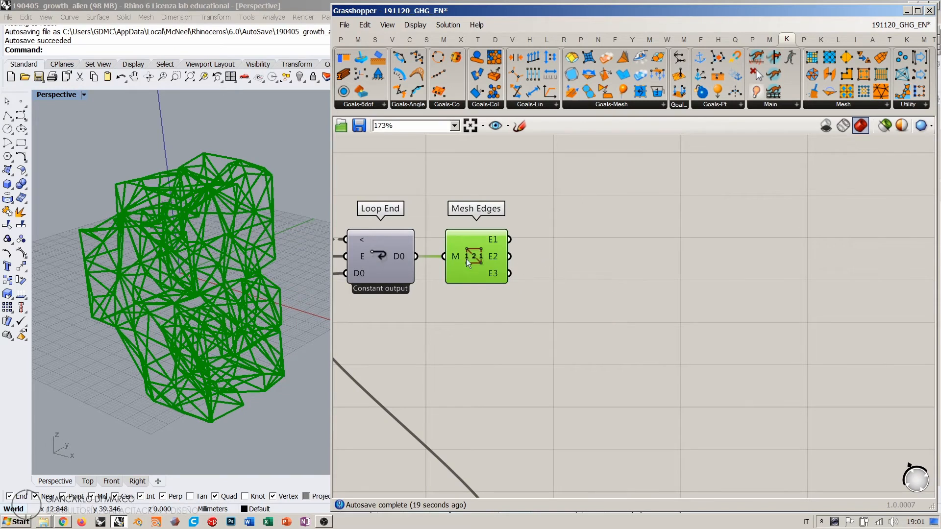
pyautogui.press('Delete')
# Step: Add a Weaverbird's Catmull-Clark Subdivision component and feed its mesh input from the Loop End D0 output
pyautogui.moveTo(522, 253); pyautogui.dragTo(640, 288, button='right')
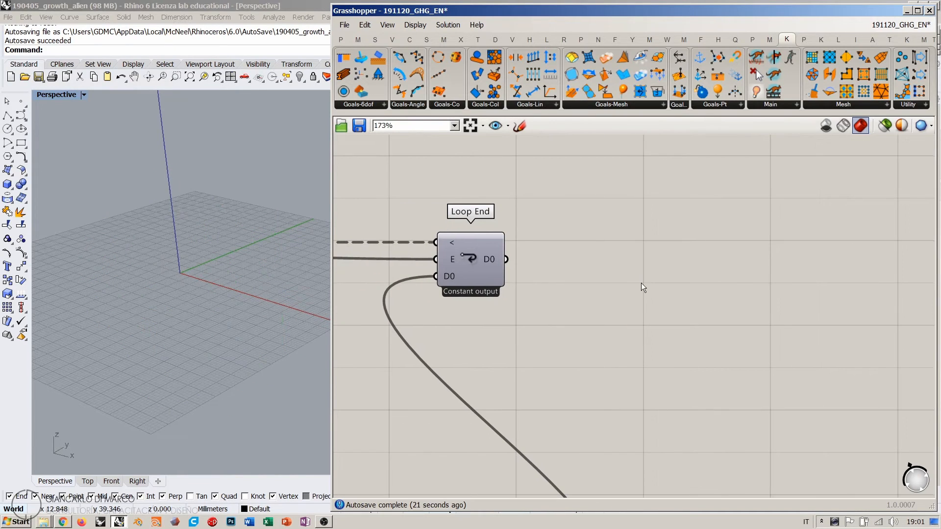
pyautogui.doubleClick(634, 278)
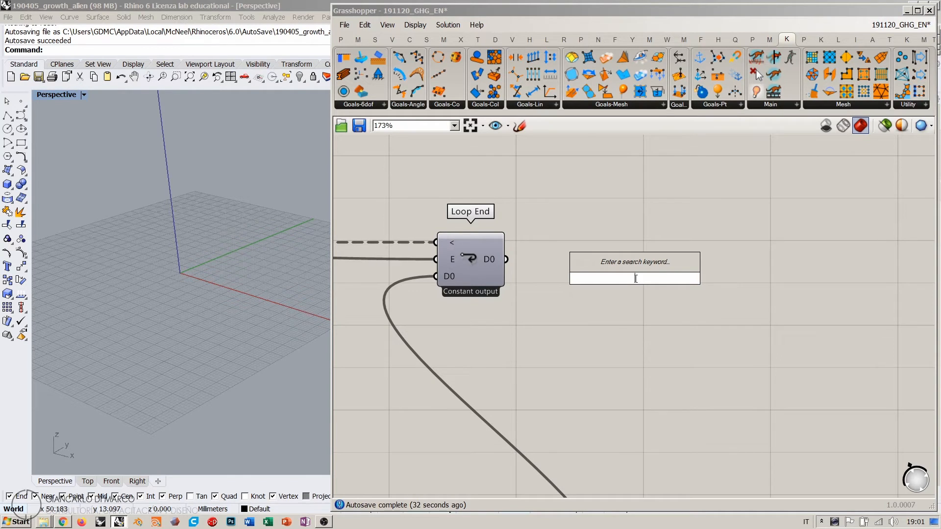
pyautogui.write('catm')
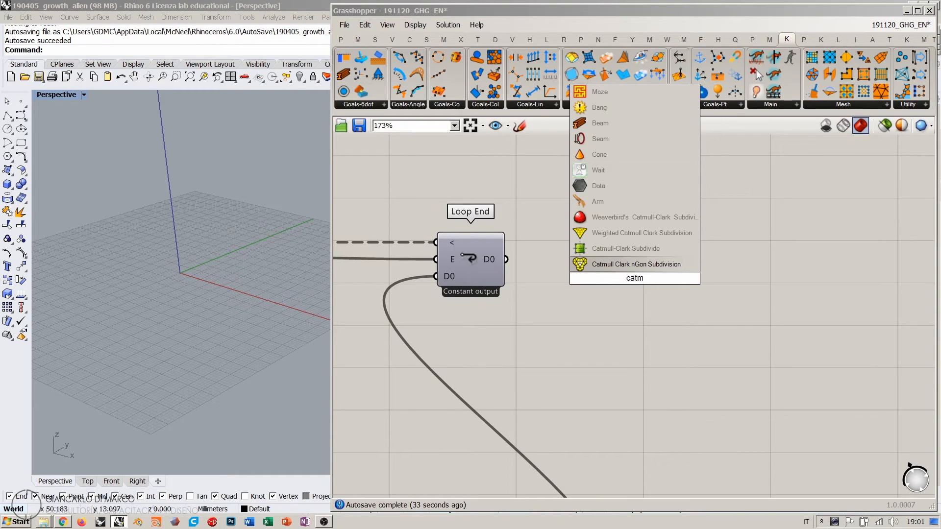
pyautogui.click(624, 217)
pyautogui.moveTo(506, 259); pyautogui.dragTo(810, 278)
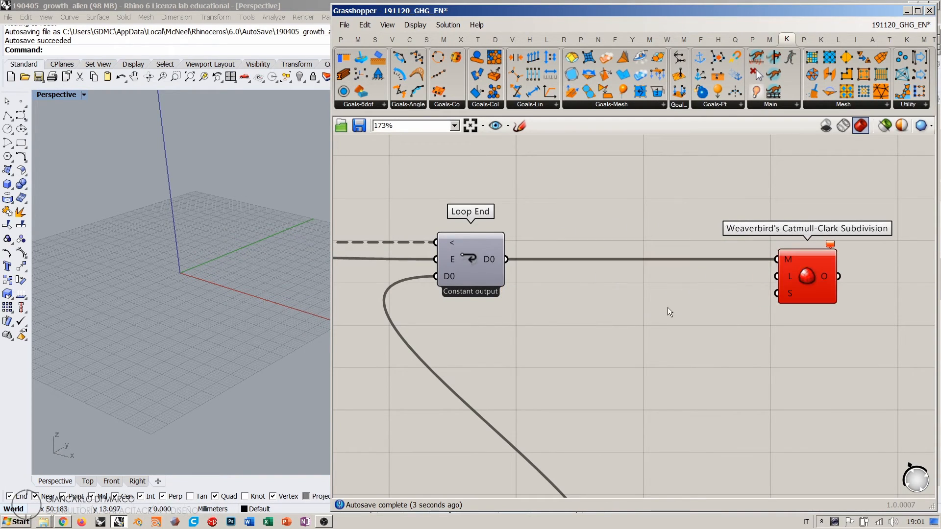
# Step: Insert a Mesh parameter between Loop End and the Catmull-Clark Subdivision, and line the components up
pyautogui.doubleClick(667, 307)
pyautogui.write('mehs')
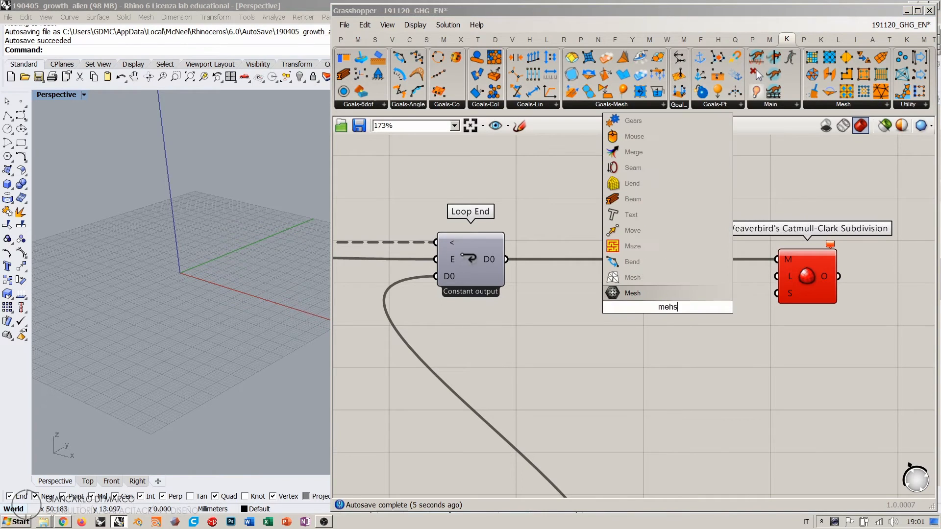
pyautogui.click(628, 294)
pyautogui.moveTo(506, 262); pyautogui.dragTo(775, 260)
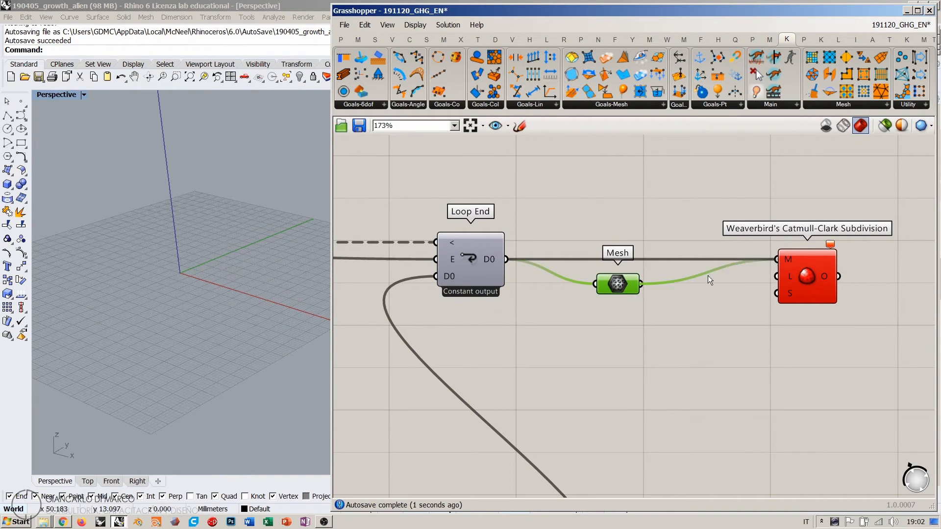
pyautogui.moveTo(613, 283); pyautogui.dragTo(580, 259)
pyautogui.click(676, 292)
pyautogui.moveTo(811, 273); pyautogui.dragTo(780, 273)
pyautogui.click(686, 282)
# Step: Inspect the subdivided mesh in Perspective and lower the EdgeLengths LengthFactor slider to 1.02
pyautogui.moveTo(275, 265); pyautogui.dragTo(186, 243, button='right')
pyautogui.moveTo(430, 317); pyautogui.dragTo(633, 266, button='right')
pyautogui.scroll(-5, 632, 266)
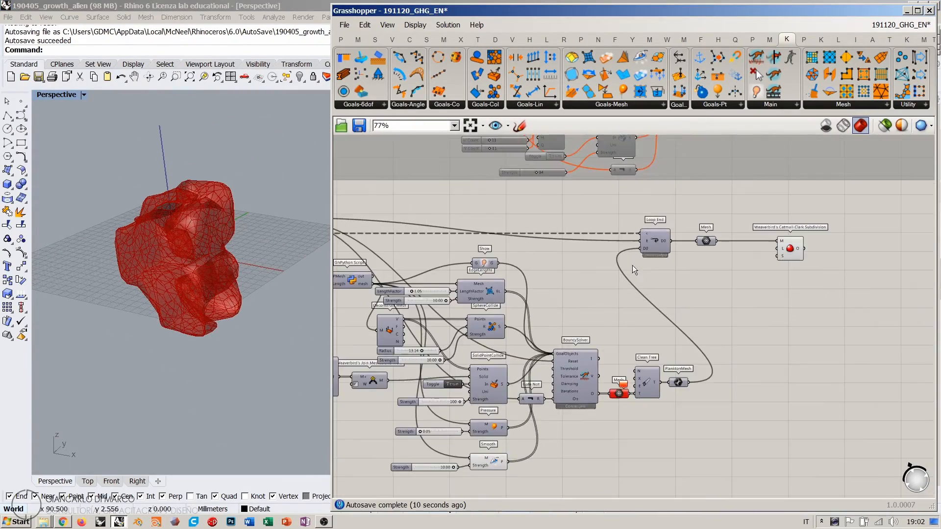
pyautogui.moveTo(526, 305); pyautogui.dragTo(631, 275, button='right')
pyautogui.scroll(2, 511, 248)
pyautogui.moveTo(570, 322); pyautogui.dragTo(600, 259, button='right')
pyautogui.moveTo(222, 246); pyautogui.dragTo(210, 288, button='right')
pyautogui.moveTo(542, 211); pyautogui.dragTo(543, 242, button='right')
pyautogui.scroll(10, 544, 242)
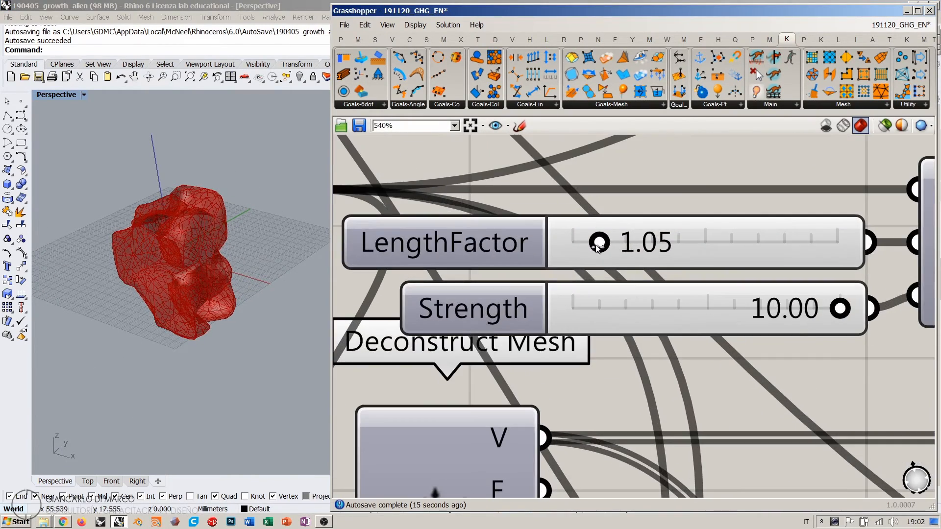
pyautogui.moveTo(599, 248); pyautogui.dragTo(583, 247)
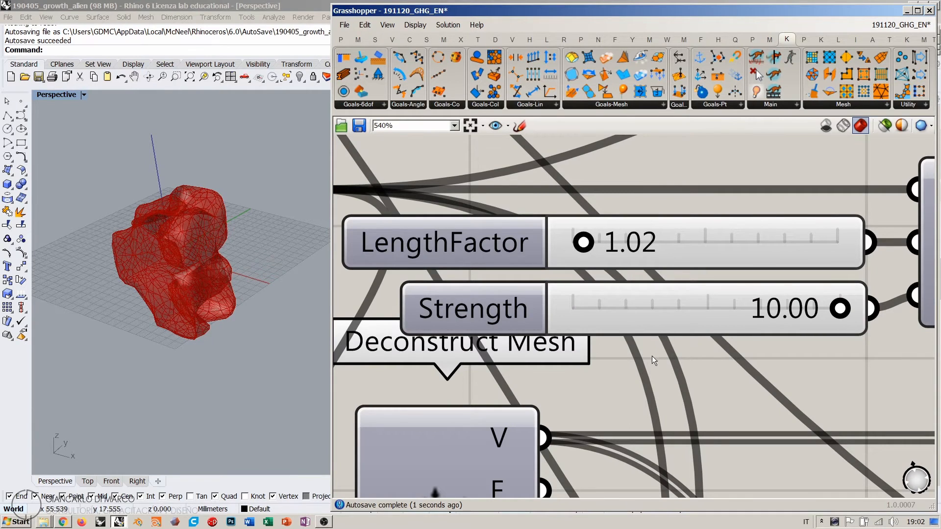
# Step: Review the split length and goal settings against the subdivided mesh shape in Perspective
pyautogui.scroll(-5, 651, 355)
pyautogui.scroll(-1, 619, 301)
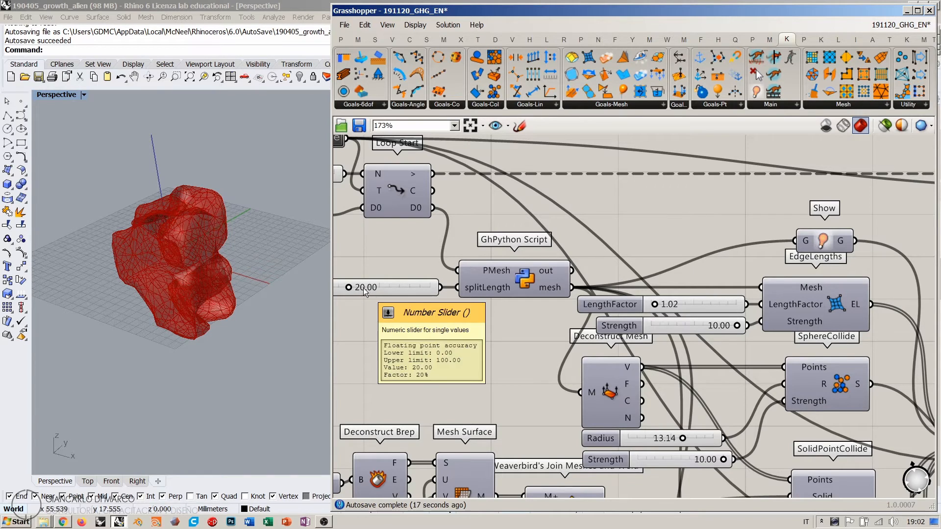
pyautogui.moveTo(783, 378); pyautogui.dragTo(608, 278, button='right')
pyautogui.scroll(-2, 606, 278)
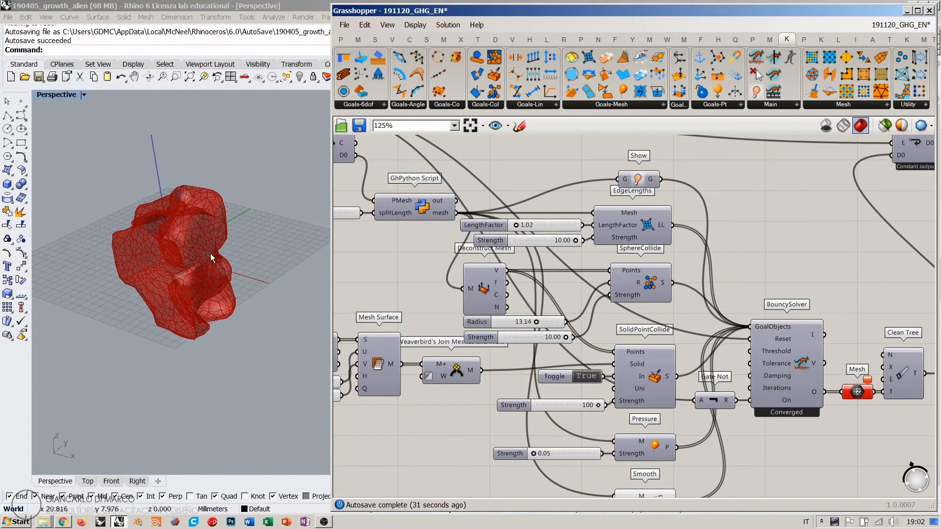
pyautogui.moveTo(440, 220); pyautogui.dragTo(478, 234, button='right')
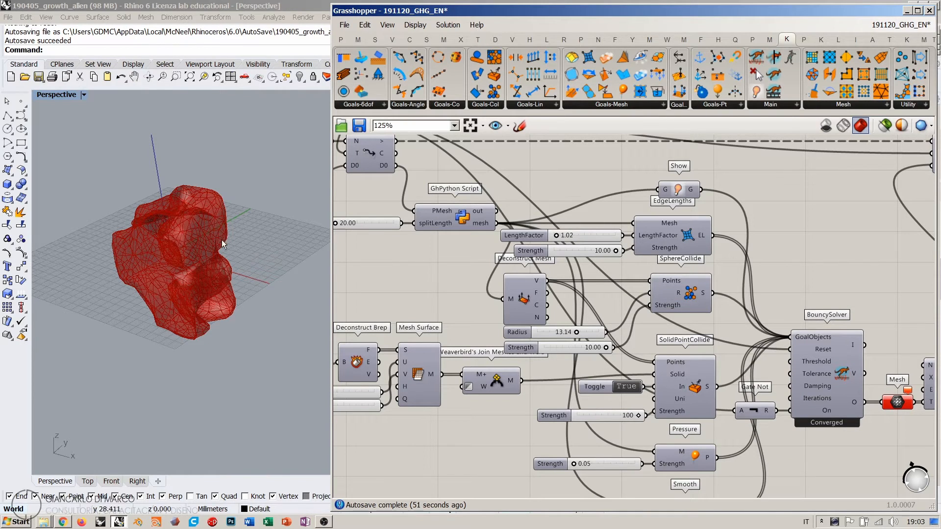
pyautogui.moveTo(260, 230); pyautogui.dragTo(270, 209, button='right')
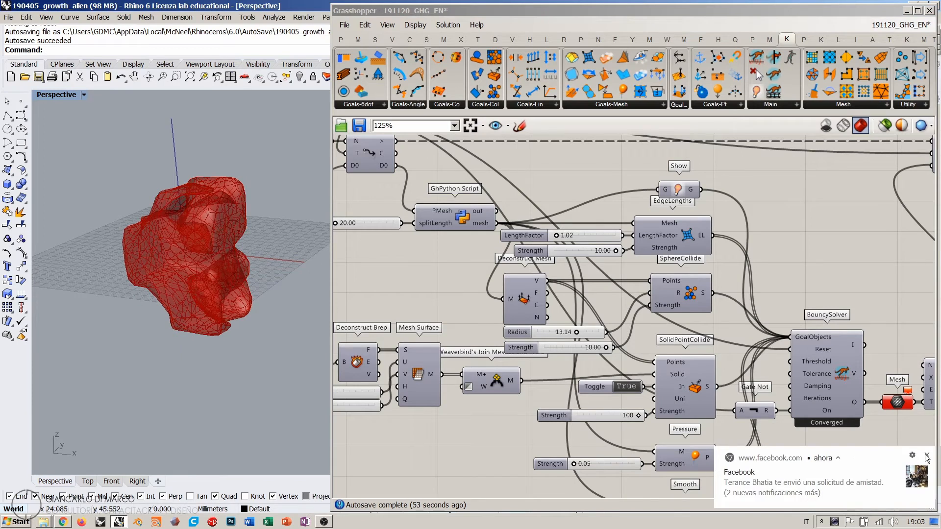
pyautogui.moveTo(223, 245); pyautogui.dragTo(247, 236, button='right')
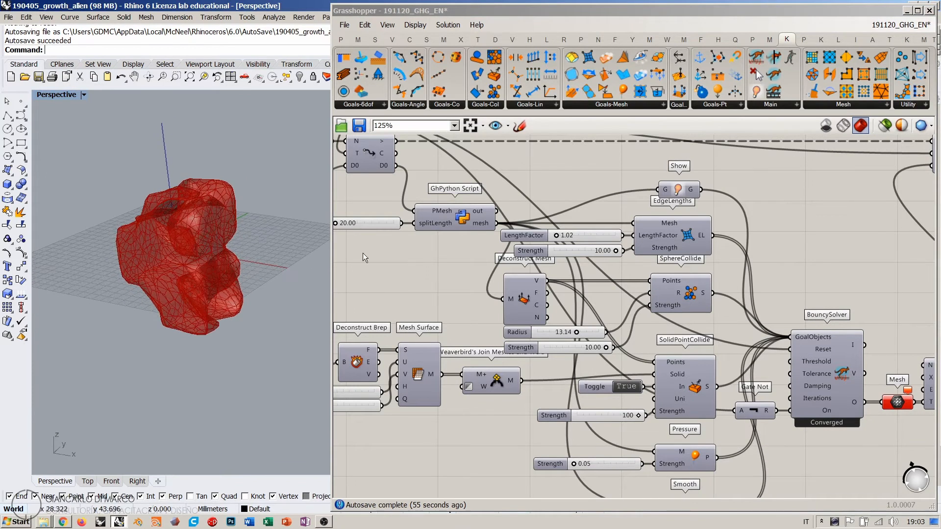
# Step: Restart the growth loop with its toggle and inspect the new subdivided mesh from several angles in Perspective
pyautogui.moveTo(520, 240); pyautogui.dragTo(632, 299, button='right')
pyautogui.doubleClick(423, 176)
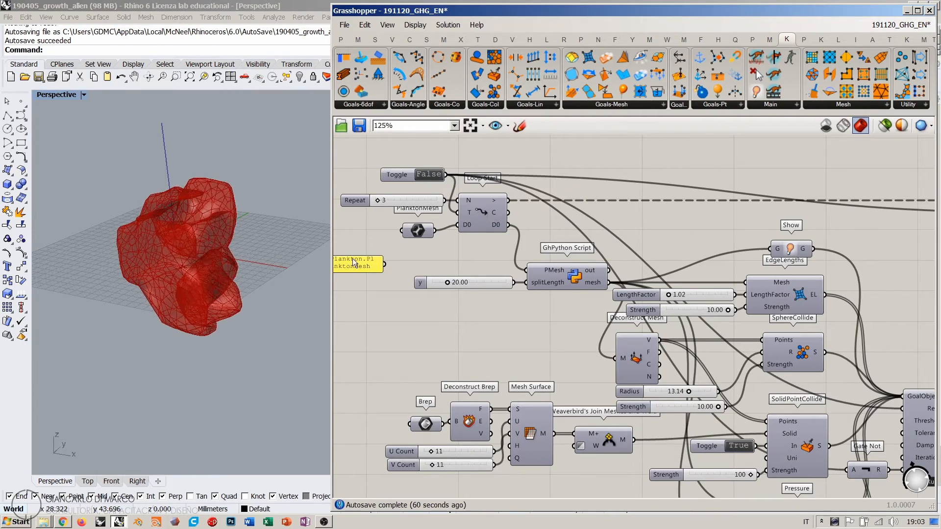
pyautogui.moveTo(208, 246); pyautogui.dragTo(282, 236, button='right')
pyautogui.moveTo(371, 208); pyautogui.dragTo(387, 218, button='right')
pyautogui.moveTo(310, 226); pyautogui.dragTo(215, 247, button='right')
pyautogui.scroll(3, 198, 231)
pyautogui.scroll(3, 198, 231)
pyautogui.click(474, 260)
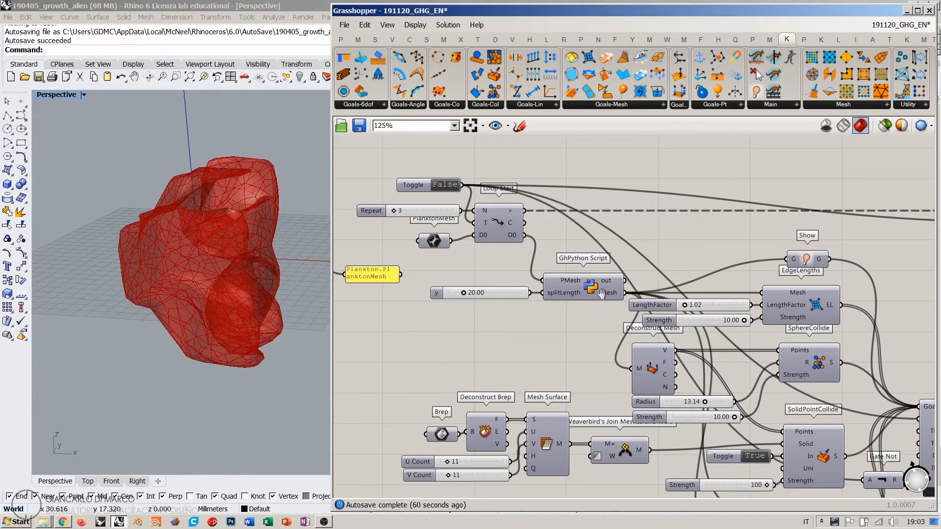
pyautogui.moveTo(578, 287); pyautogui.dragTo(529, 259, button='right')
pyautogui.scroll(-2, 529, 257)
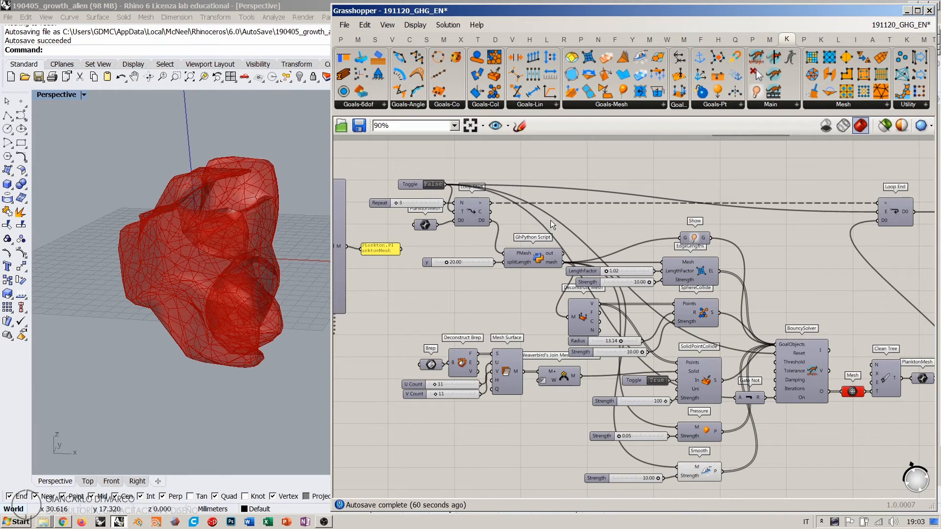
pyautogui.moveTo(714, 341)
pyautogui.mouseDown(button='right')
pyautogui.moveTo(744, 298)
pyautogui.moveTo(742, 322)
pyautogui.moveTo(723, 331)
pyautogui.mouseUp(button='right')
pyautogui.moveTo(228, 217); pyautogui.dragTo(242, 216, button='right')
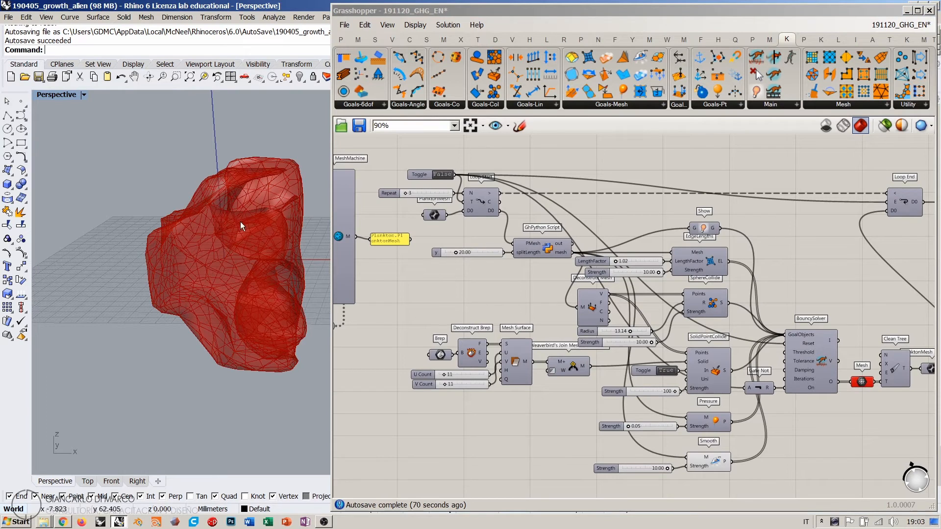
# Step: Reset the loop by switching its toggle to True and turn on the preview of the Mesh Surface component
pyautogui.doubleClick(440, 175)
pyautogui.moveTo(523, 364); pyautogui.dragTo(565, 301, button='right')
pyautogui.scroll(5, 565, 301)
pyautogui.click(565, 301)
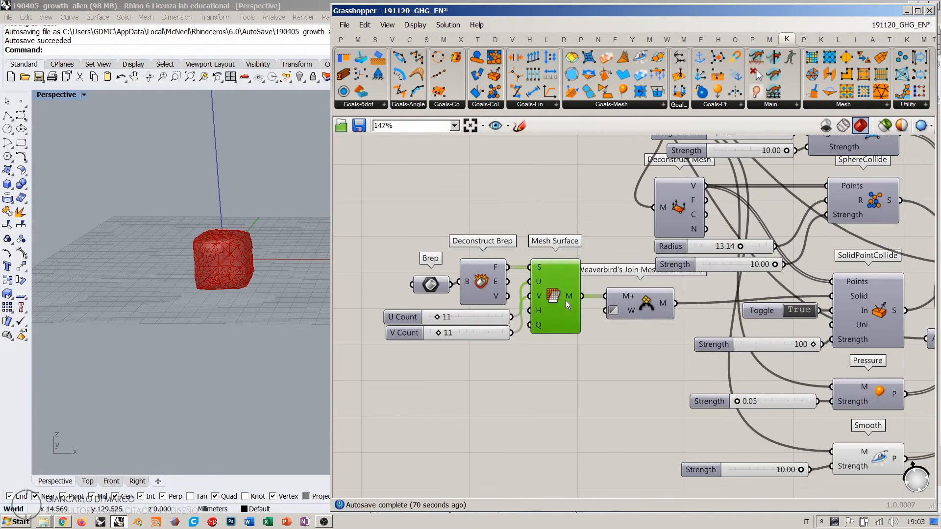
pyautogui.hotkey('ctrl', 'q')
pyautogui.click(550, 378)
# Step: Refine the boundary mesh by setting the U Count slider to 36 and the V Count slider to 35
pyautogui.moveTo(236, 271); pyautogui.dragTo(206, 264, button='right')
pyautogui.scroll(4, 459, 314)
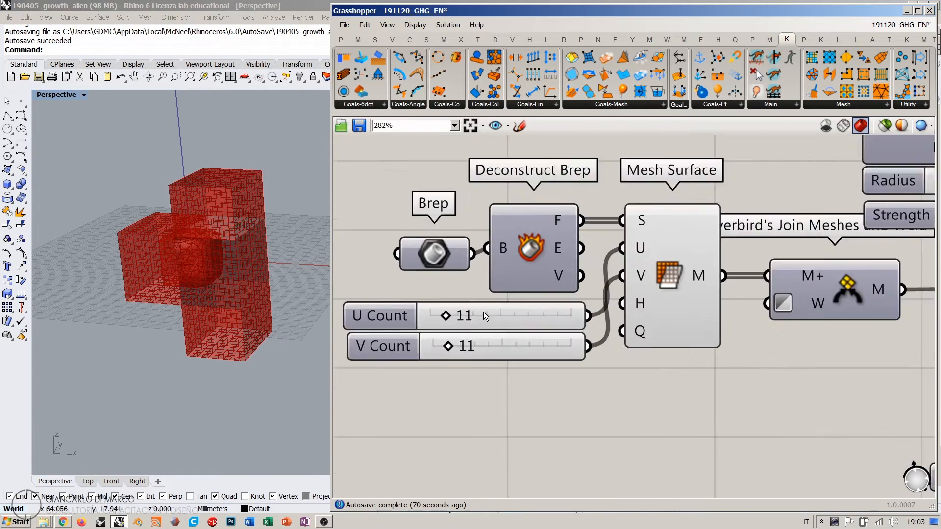
pyautogui.moveTo(439, 316); pyautogui.dragTo(473, 317)
pyautogui.moveTo(443, 351); pyautogui.dragTo(480, 353)
pyautogui.moveTo(480, 317); pyautogui.dragTo(487, 317)
# Step: Turn off the preview of the Mesh Surface component
pyautogui.moveTo(670, 313); pyautogui.dragTo(590, 319, button='right')
pyautogui.scroll(-4, 590, 320)
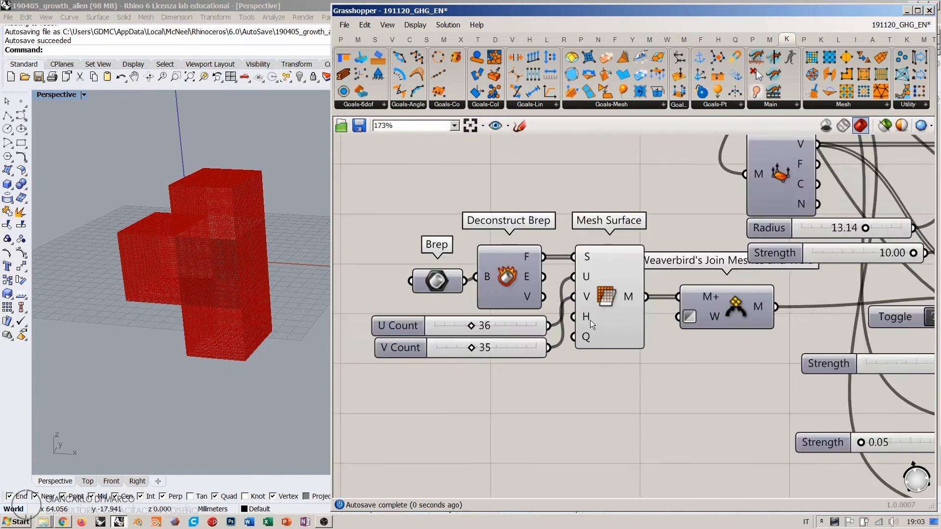
pyautogui.click(591, 319)
pyautogui.hotkey('ctrl', 'q')
# Step: Shift the Brep, Deconstruct Brep, Mesh Surface and count sliders slightly up to align with Weaverbird's Join Meshes component
pyautogui.moveTo(707, 315); pyautogui.dragTo(596, 321, button='right')
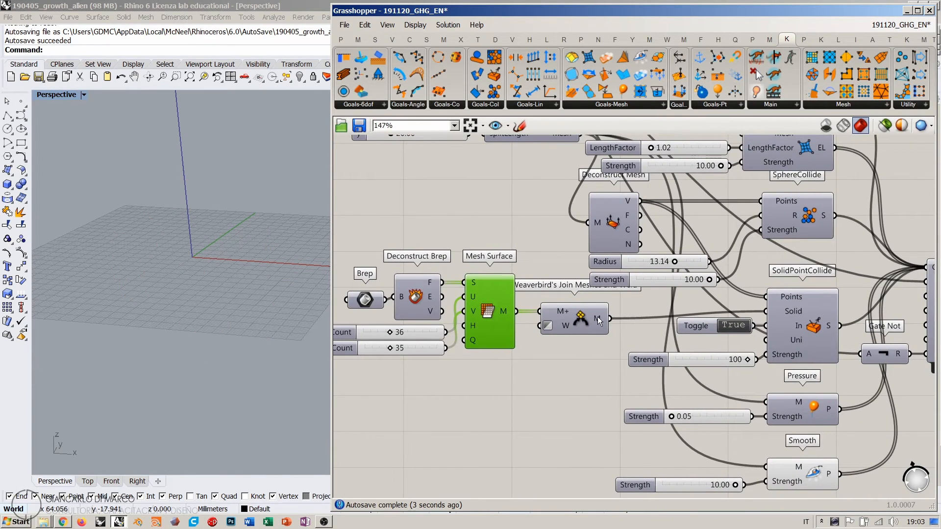
pyautogui.scroll(-3, 598, 319)
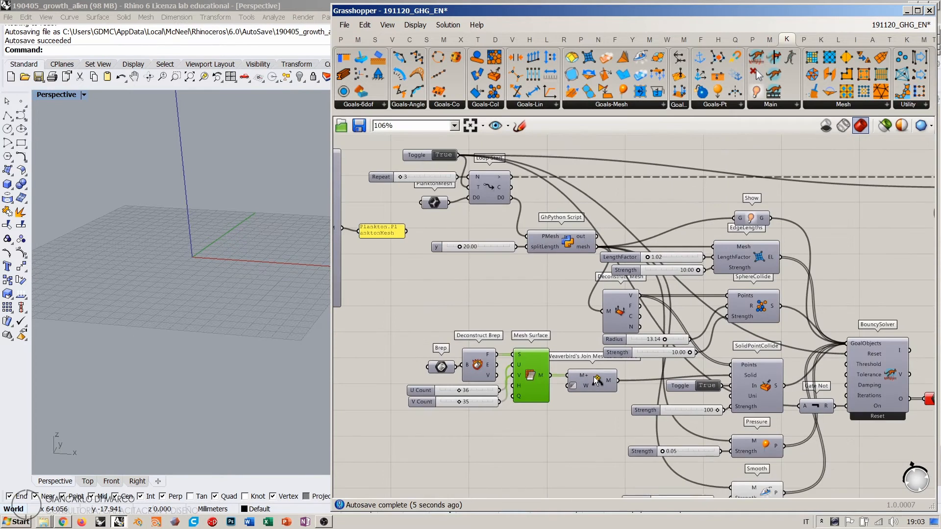
pyautogui.click(590, 383)
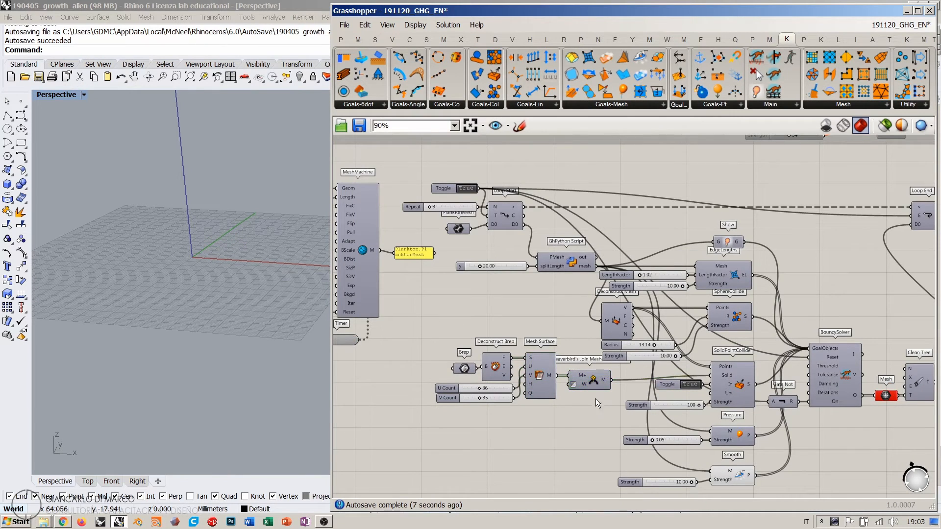
pyautogui.scroll(3, 581, 392)
pyautogui.moveTo(602, 366); pyautogui.dragTo(604, 363)
pyautogui.click(550, 345)
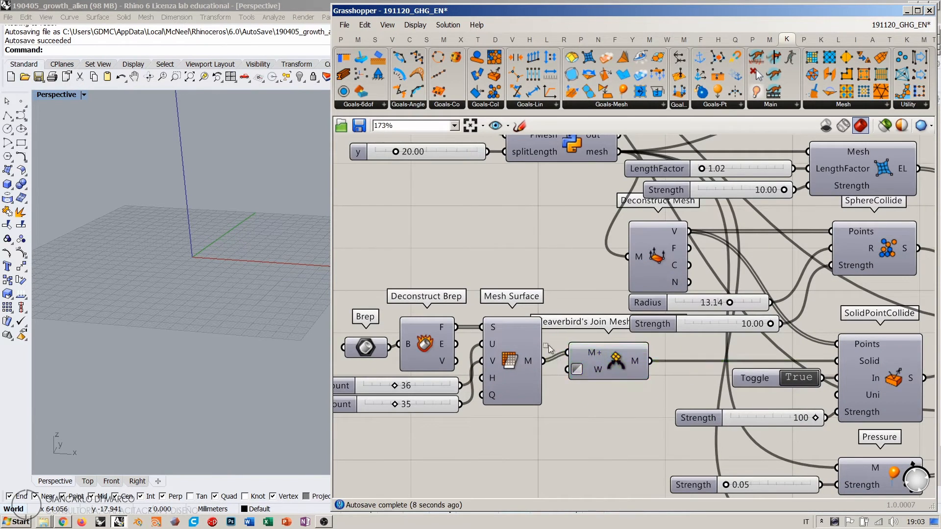
pyautogui.moveTo(543, 287); pyautogui.dragTo(348, 432)
pyautogui.moveTo(495, 356); pyautogui.dragTo(496, 348)
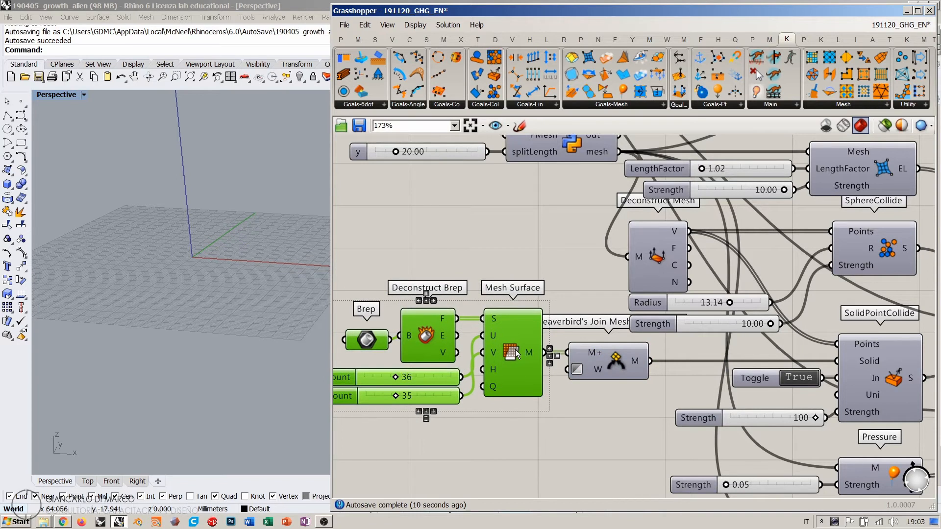
pyautogui.click(586, 422)
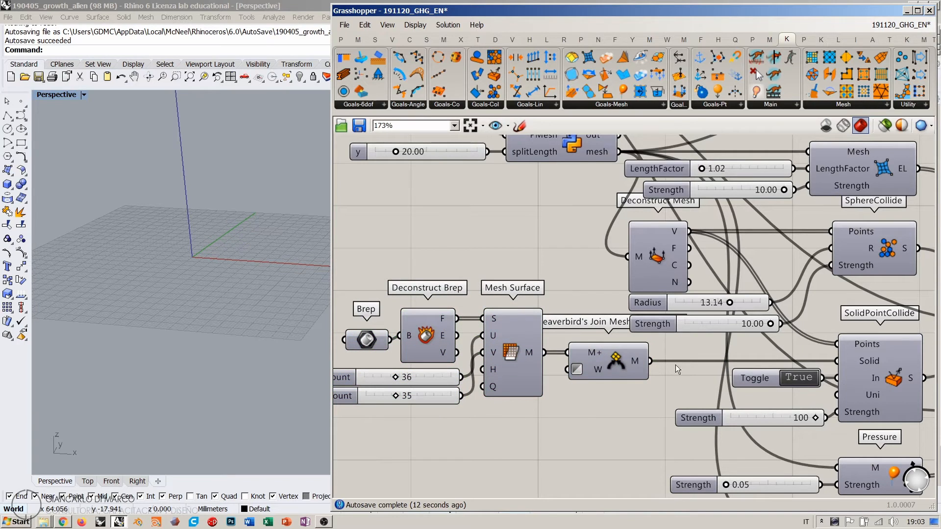
# Step: Trace the boundary mesh connections from Mesh Surface through Weaverbird's Join Meshes to SolidPointCollide, and review the Loop Start inputs
pyautogui.click(520, 356)
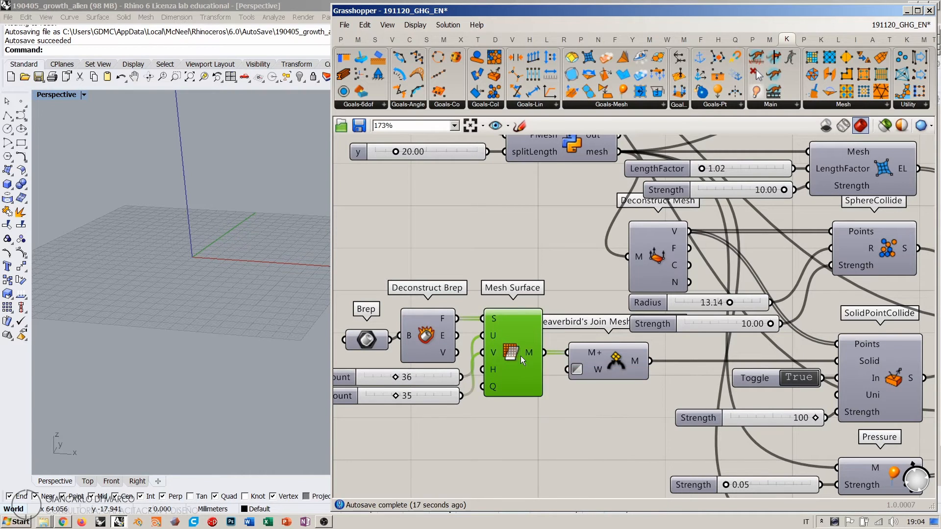
pyautogui.click(524, 414)
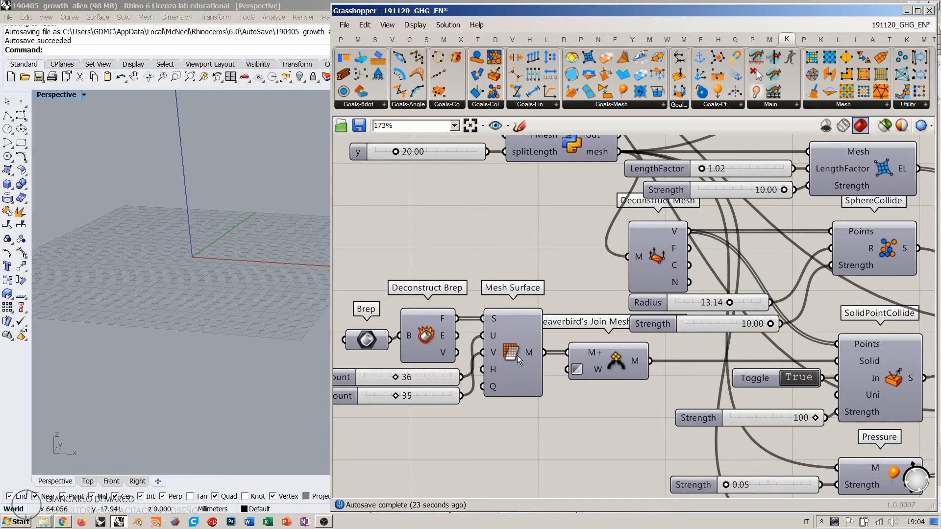
pyautogui.click(620, 361)
pyautogui.click(625, 398)
pyautogui.click(877, 380)
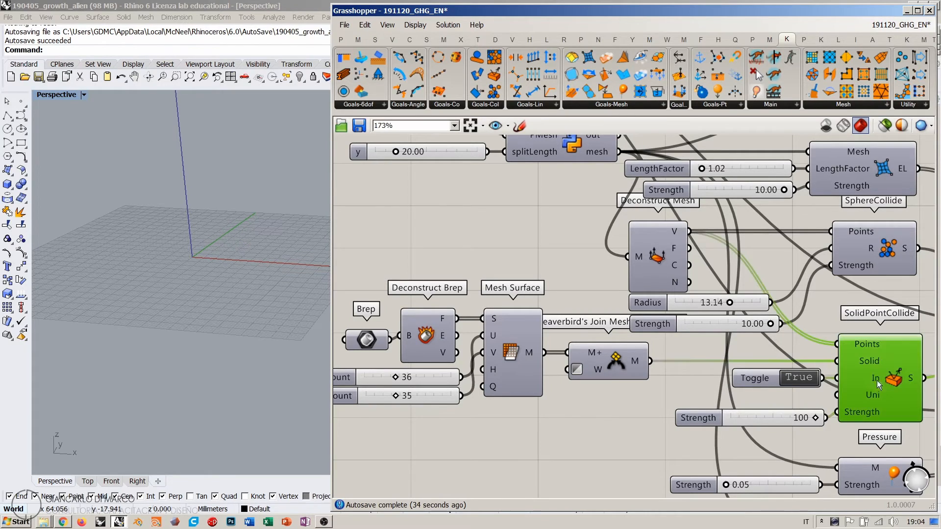
pyautogui.click(663, 429)
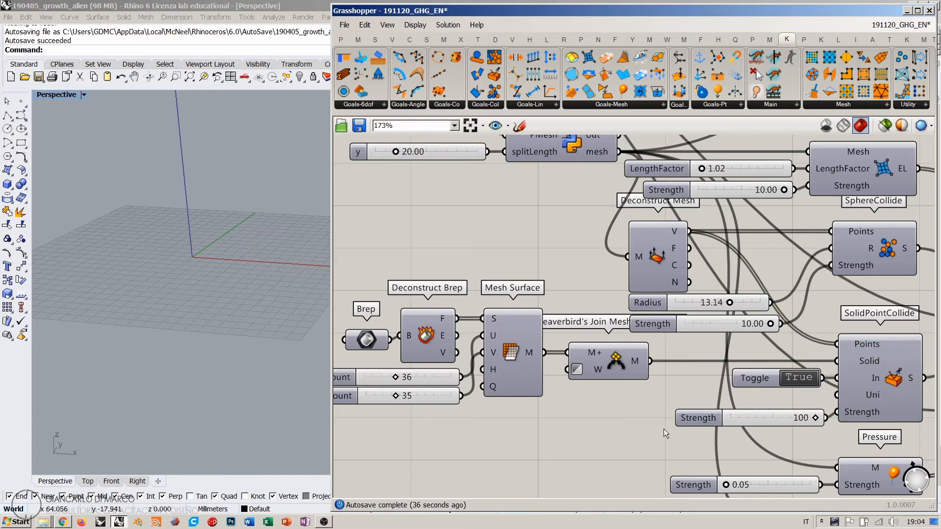
pyautogui.scroll(-3, 662, 425)
pyautogui.moveTo(520, 231); pyautogui.dragTo(571, 255, button='right')
pyautogui.scroll(5, 587, 256)
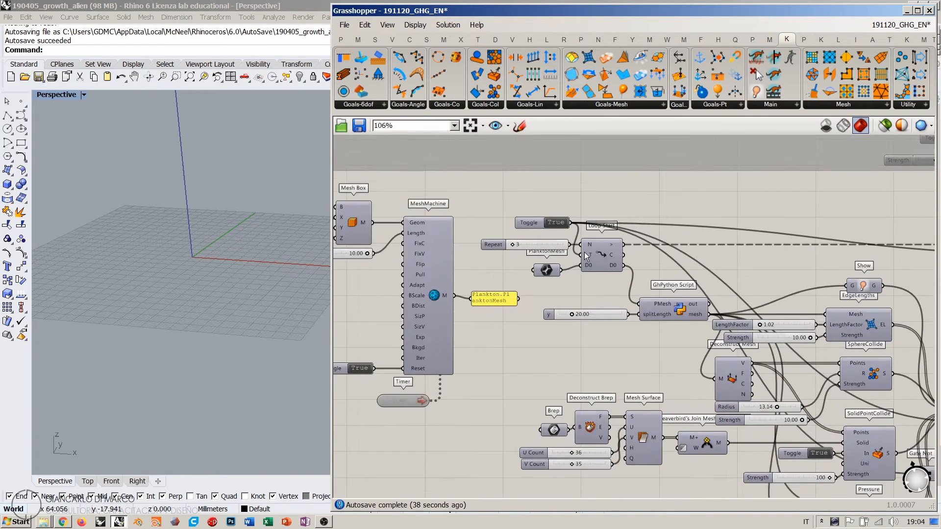
# Step: Run the growth loop by switching the Loop Start Toggle to False, inspect the mesh, and reset the Toggle to True
pyautogui.scroll(-4, 516, 183)
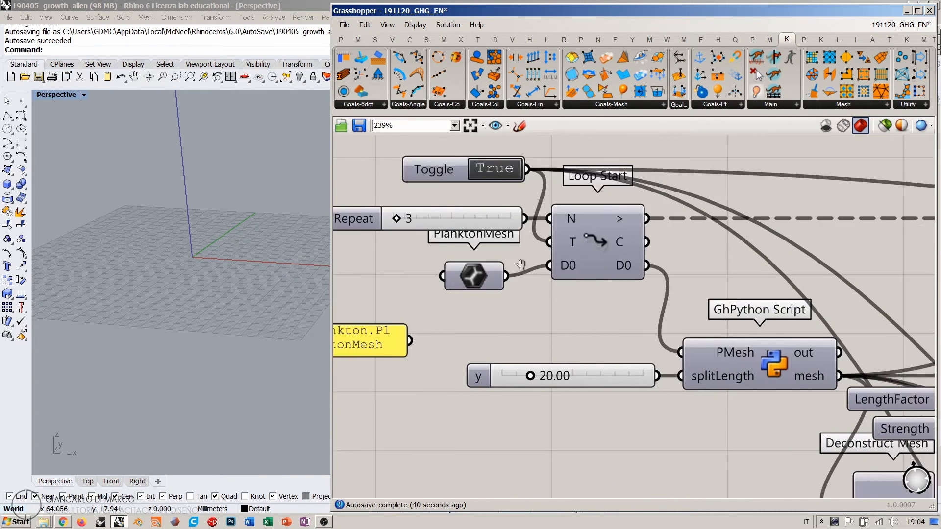
pyautogui.scroll(3, 512, 257)
pyautogui.doubleClick(495, 213)
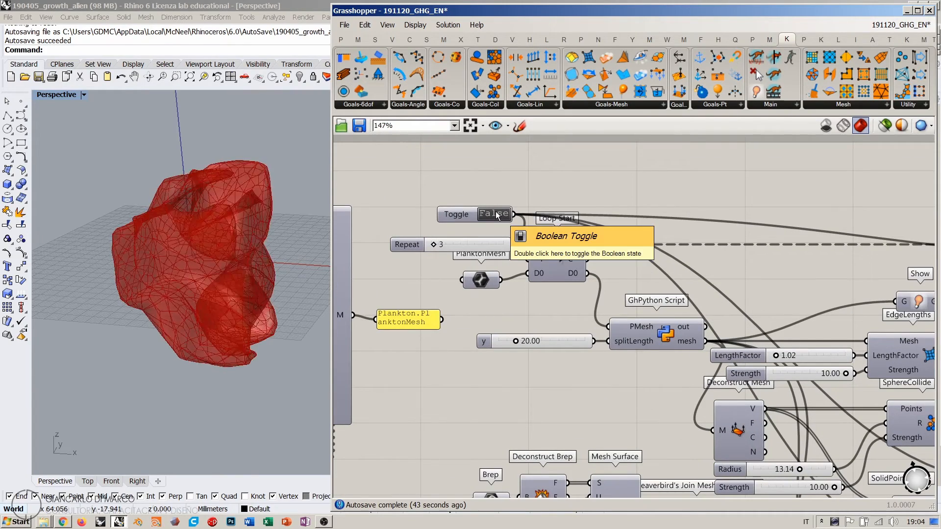
pyautogui.moveTo(218, 277); pyautogui.dragTo(255, 267, button='right')
pyautogui.doubleClick(496, 213)
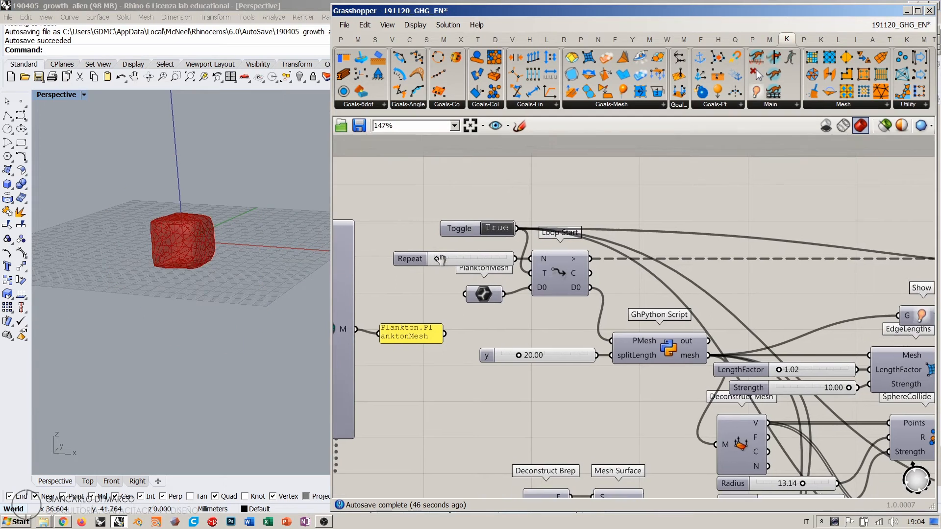
# Step: Set the Repeat slider to 5, rerun the growth loop with the Toggle at False, and inspect the growing mesh
pyautogui.scroll(6, 438, 276)
pyautogui.moveTo(436, 275)
pyautogui.mouseDown()
pyautogui.moveTo(445, 276)
pyautogui.moveTo(431, 273)
pyautogui.mouseUp()
pyautogui.scroll(-5, 416, 255)
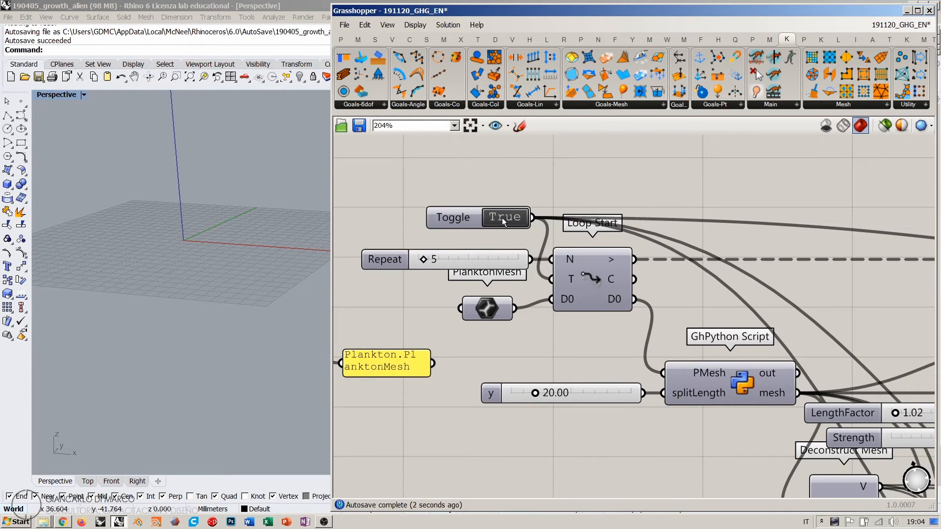
pyautogui.doubleClick(502, 218)
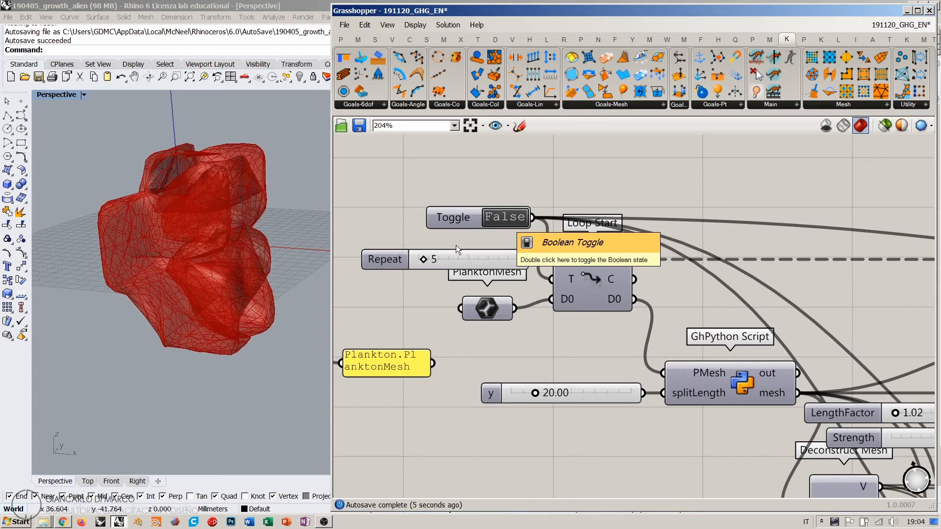
pyautogui.moveTo(221, 247)
pyautogui.mouseDown(button='right')
pyautogui.moveTo(177, 248)
pyautogui.moveTo(113, 199)
pyautogui.moveTo(156, 173)
pyautogui.moveTo(203, 193)
pyautogui.moveTo(181, 231)
pyautogui.moveTo(133, 273)
pyautogui.moveTo(123, 335)
pyautogui.moveTo(184, 227)
pyautogui.moveTo(204, 251)
pyautogui.mouseUp(button='right')
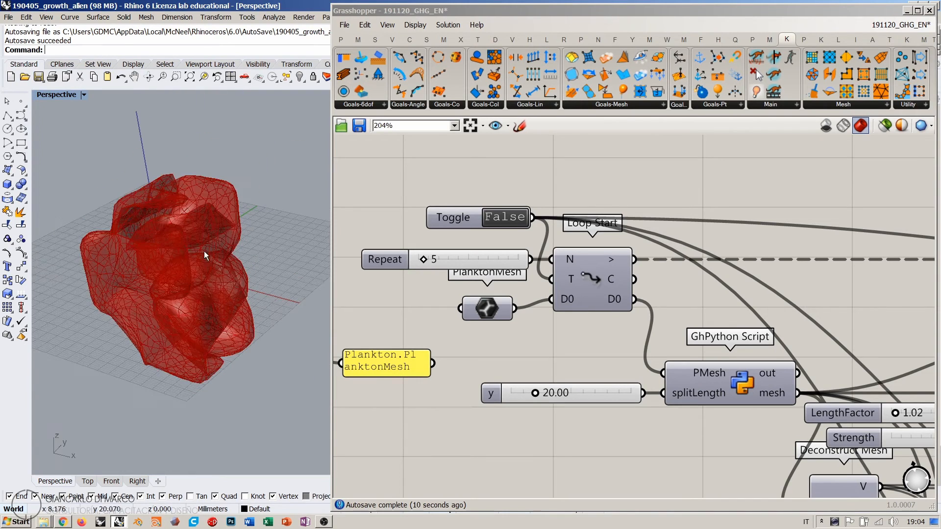
pyautogui.moveTo(204, 293); pyautogui.dragTo(224, 272, button='right')
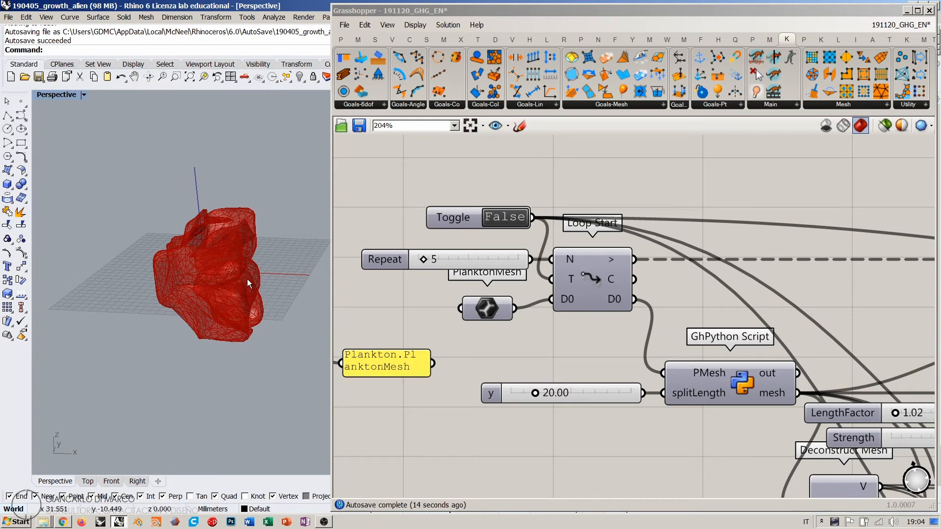
pyautogui.moveTo(249, 276); pyautogui.dragTo(220, 294, button='right')
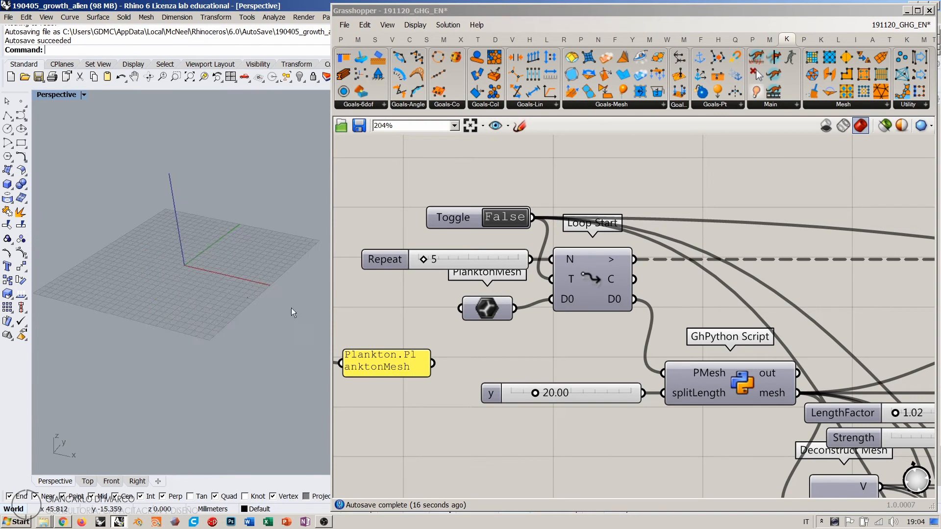
pyautogui.scroll(-5, 531, 263)
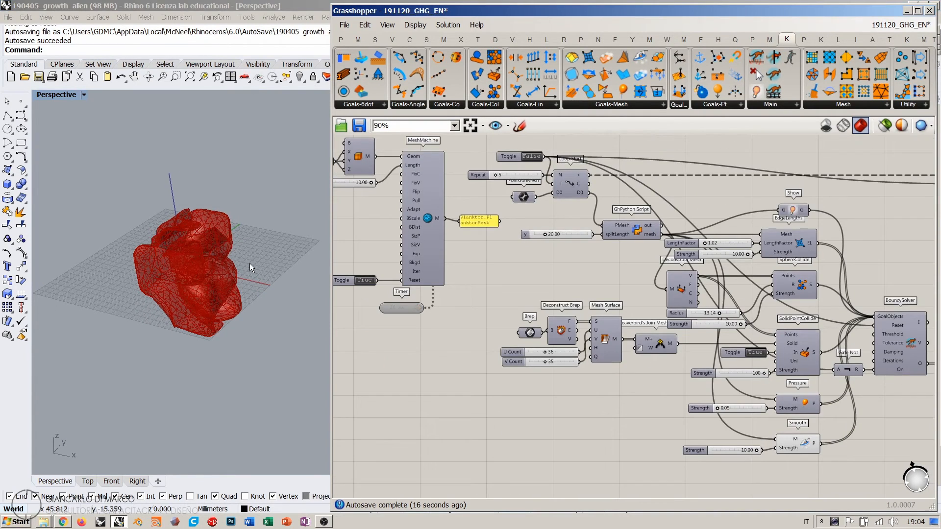
pyautogui.moveTo(250, 268); pyautogui.dragTo(259, 241, button='right')
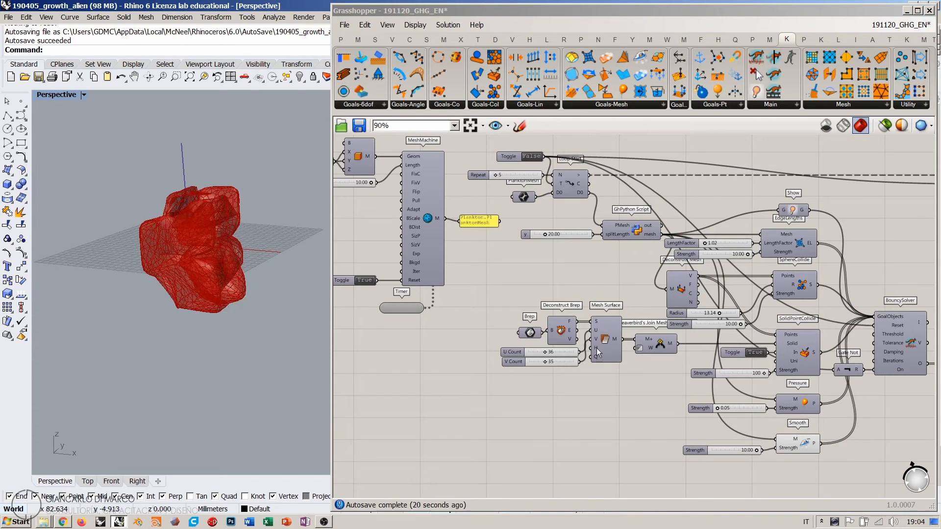
# Step: Add a Mesh Sphere Ex component beneath the Brep and count sliders of the boundary mesh
pyautogui.scroll(3, 597, 352)
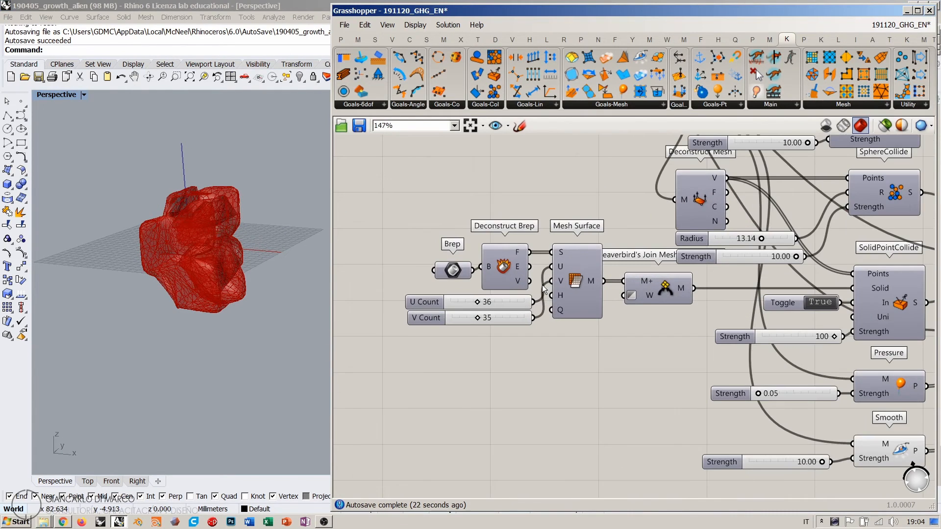
pyautogui.doubleClick(514, 401)
pyautogui.write('mesh')
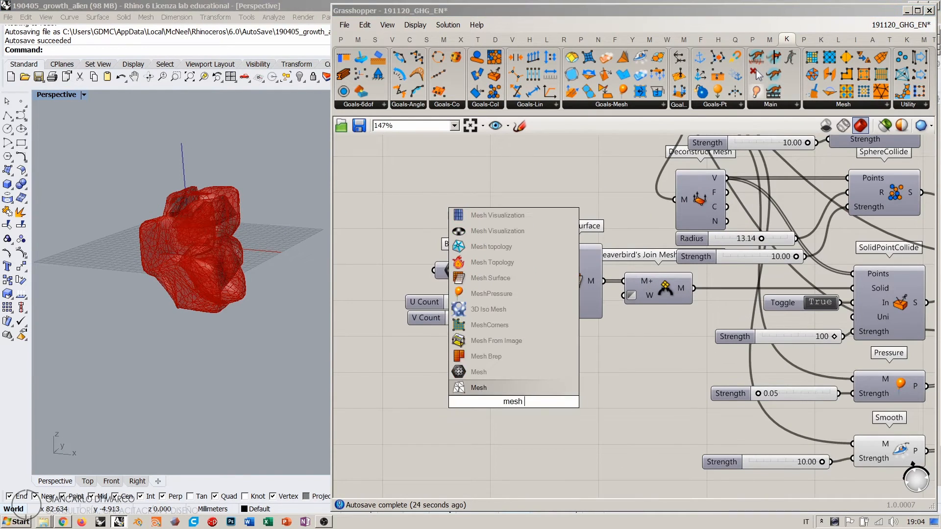
pyautogui.write(' sp')
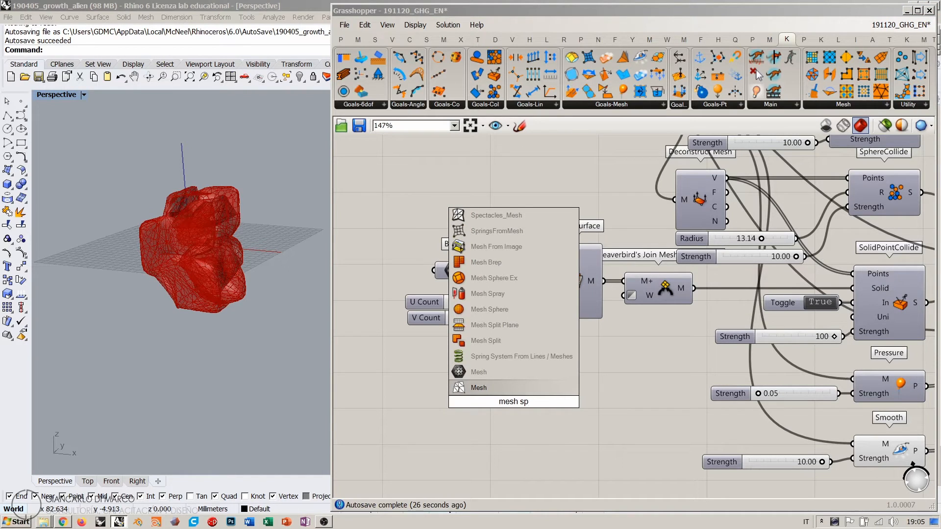
pyautogui.click(490, 281)
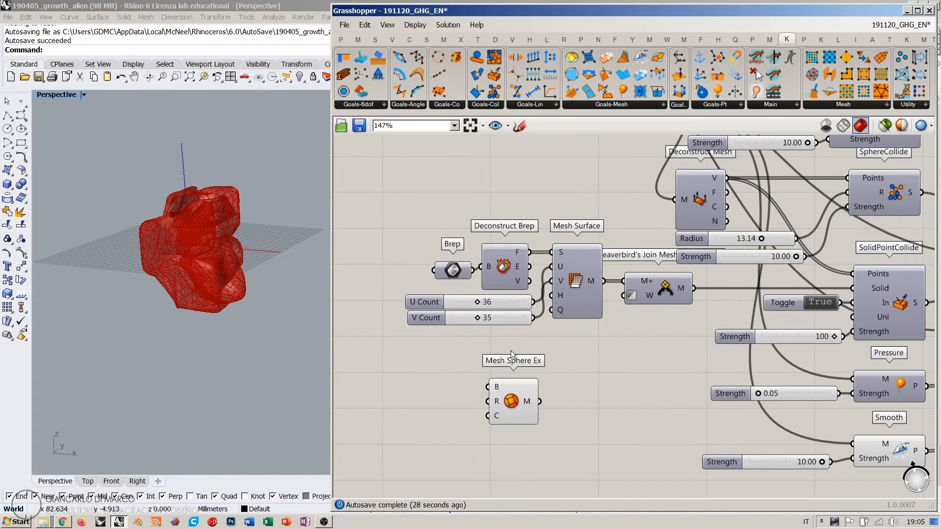
pyautogui.moveTo(507, 392); pyautogui.dragTo(496, 376)
pyautogui.click(535, 422)
# Step: Reset the growth loop by setting the Toggle to True, and inspect the Mesh Sphere Ex preview and inputs
pyautogui.moveTo(665, 293); pyautogui.dragTo(586, 308, button='right')
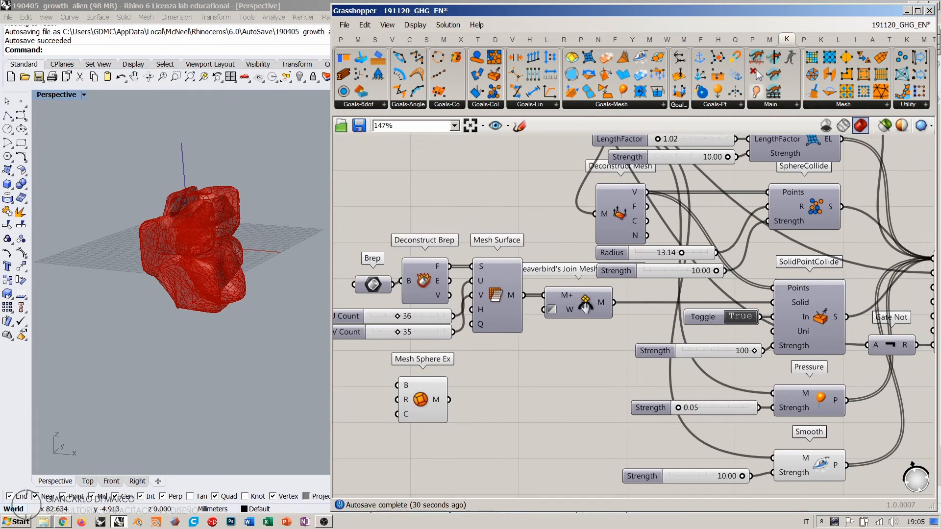
pyautogui.scroll(-3, 584, 309)
pyautogui.moveTo(468, 179); pyautogui.dragTo(473, 225, button='right')
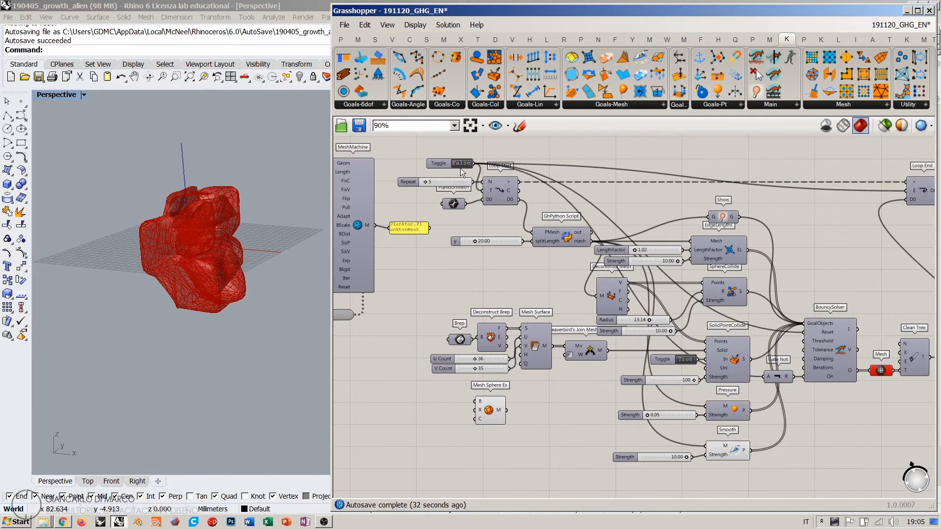
pyautogui.doubleClick(461, 163)
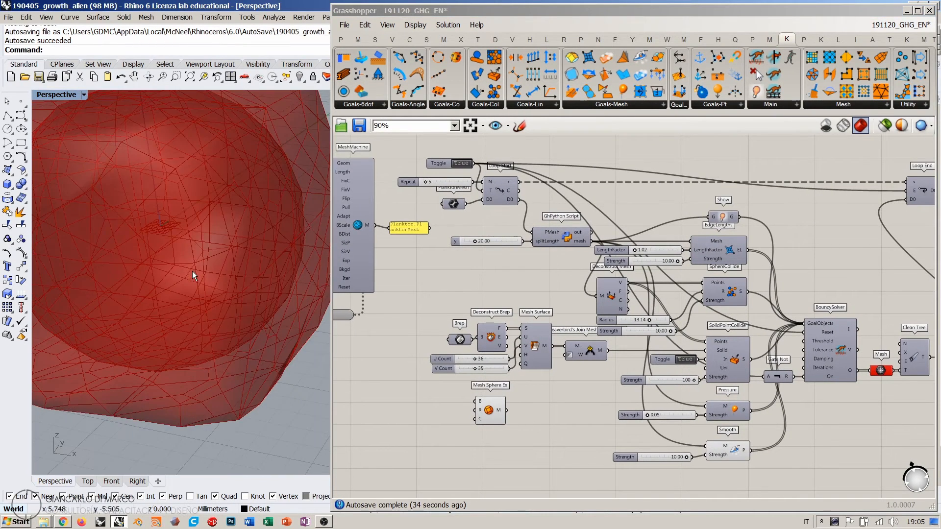
pyautogui.scroll(5, 508, 385)
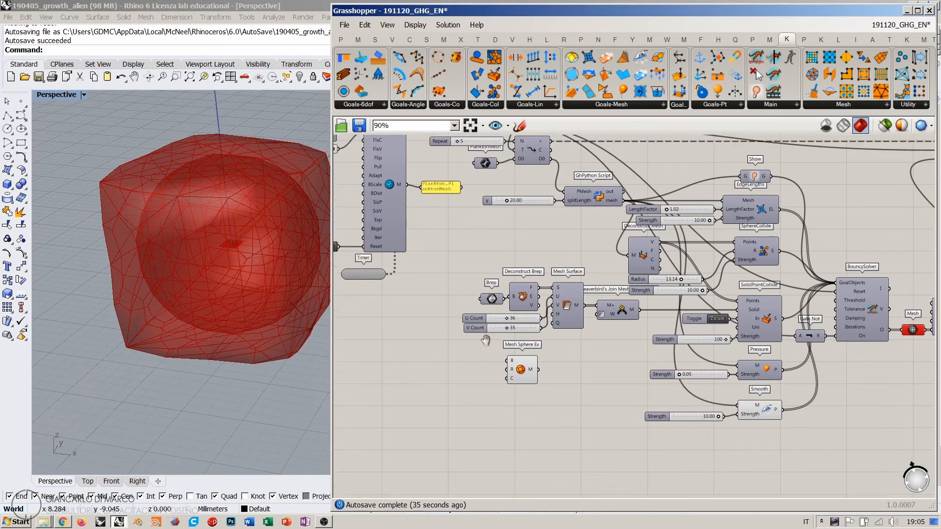
pyautogui.scroll(1, 507, 381)
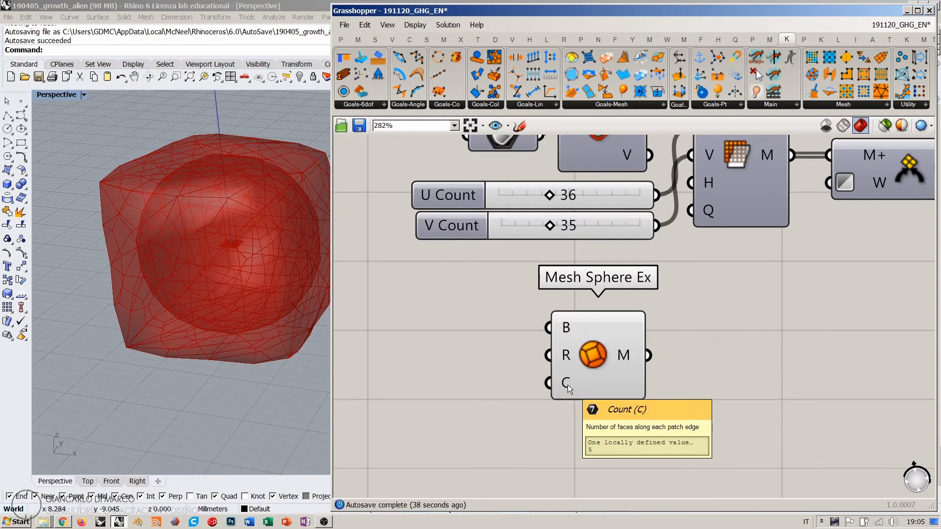
# Step: Add a number slider with value 20 and connect it to the Count input of Mesh Sphere Ex
pyautogui.doubleClick(461, 387)
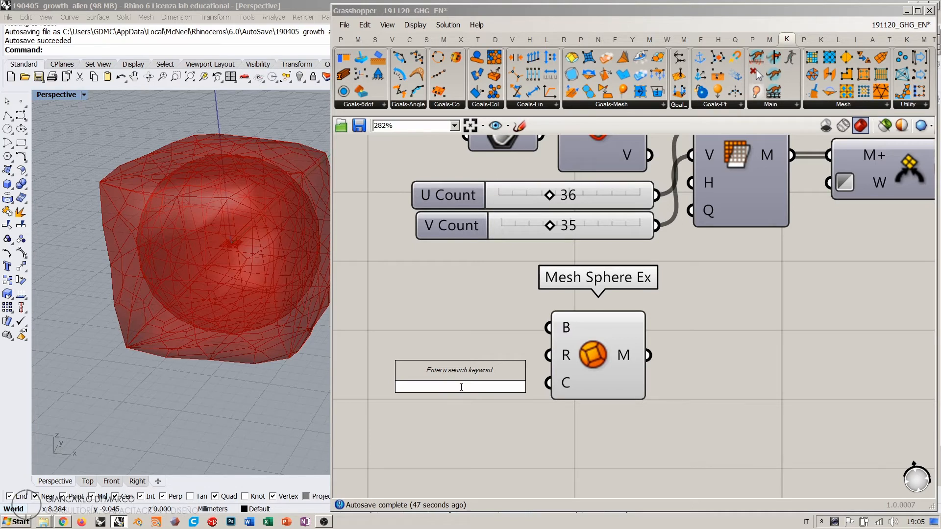
pyautogui.write('20')
pyautogui.press('Return')
pyautogui.moveTo(561, 384); pyautogui.dragTo(511, 403)
# Step: Add a number slider for the Radius input of Mesh Sphere Ex and set it to 37
pyautogui.doubleClick(458, 347)
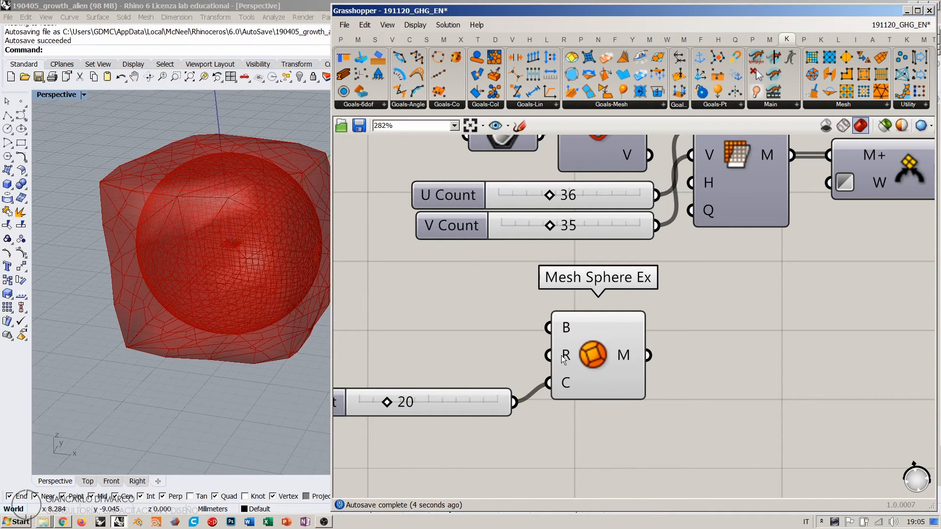
pyautogui.doubleClick(407, 336)
pyautogui.write('11')
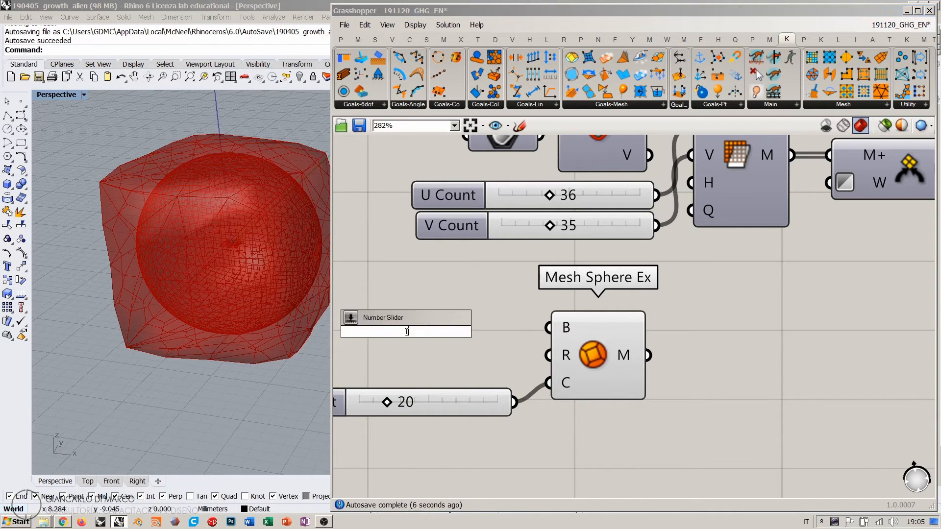
pyautogui.press('Return')
pyautogui.moveTo(555, 356); pyautogui.dragTo(518, 332)
pyautogui.moveTo(422, 333); pyautogui.dragTo(410, 348)
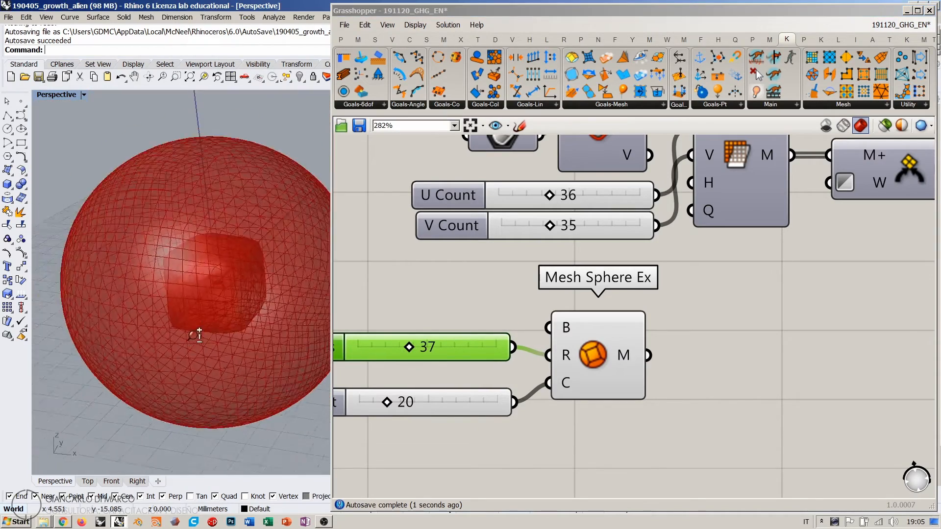
pyautogui.moveTo(191, 331); pyautogui.dragTo(215, 332, button='right')
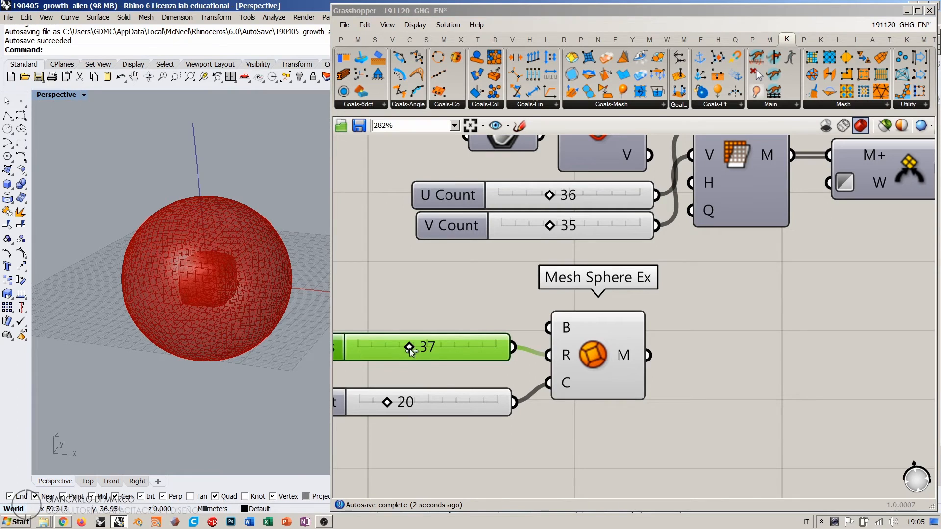
pyautogui.click(530, 316)
# Step: Move Mesh Sphere Ex and its sliders beneath Mesh Surface, and connect its mesh output to the Solid input of SolidPointCollide
pyautogui.scroll(-2, 611, 334)
pyautogui.moveTo(535, 437); pyautogui.dragTo(450, 377)
pyautogui.moveTo(538, 394); pyautogui.dragTo(654, 393)
pyautogui.moveTo(681, 352); pyautogui.dragTo(498, 363, button='right')
pyautogui.click(497, 362)
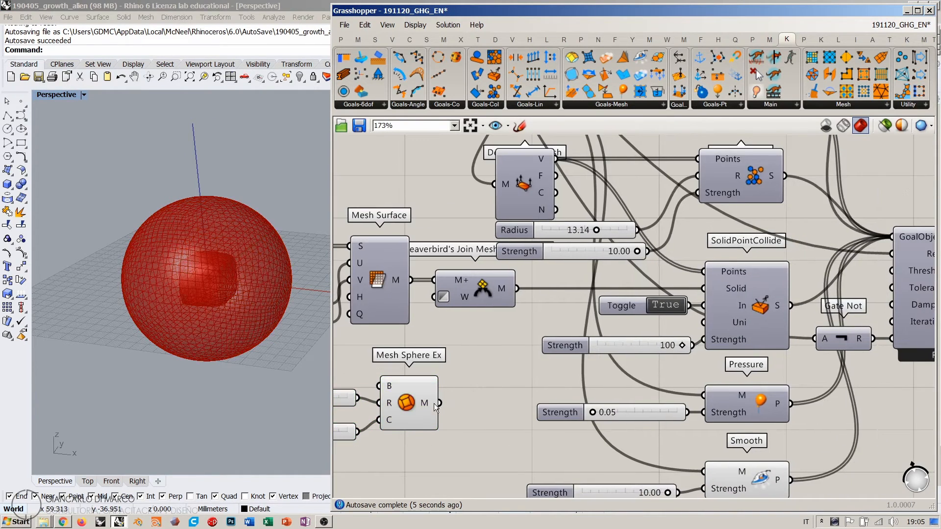
pyautogui.moveTo(439, 403); pyautogui.dragTo(704, 288)
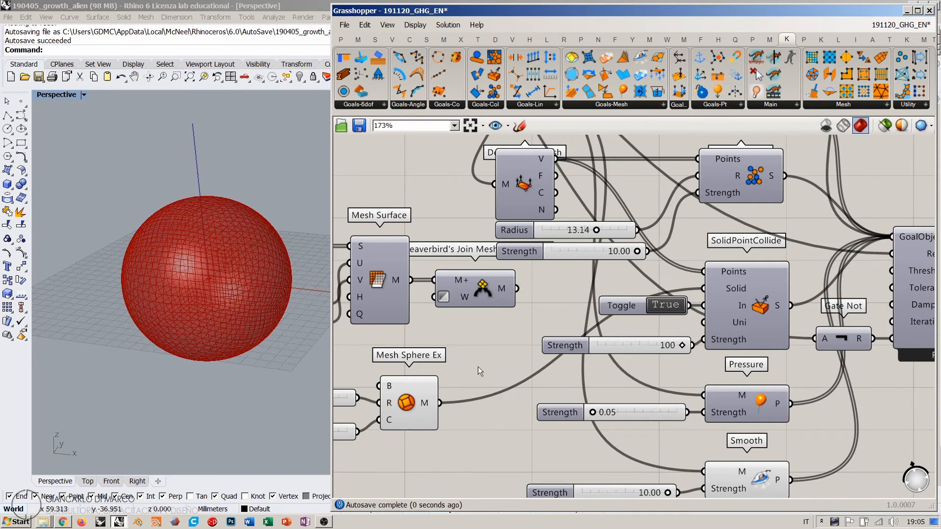
# Step: Run the growth loop inside the spherical boundary by switching the Loop Start Toggle to False
pyautogui.moveTo(434, 365); pyautogui.dragTo(519, 378, button='right')
pyautogui.scroll(-2, 519, 378)
pyautogui.moveTo(512, 274); pyautogui.dragTo(575, 380, button='right')
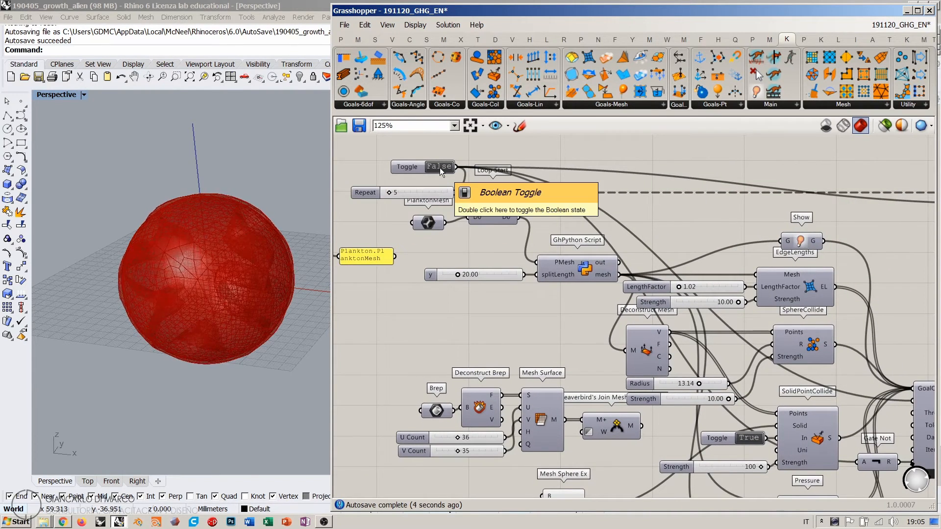
pyautogui.doubleClick(439, 167)
pyautogui.moveTo(547, 349); pyautogui.dragTo(524, 261, button='right')
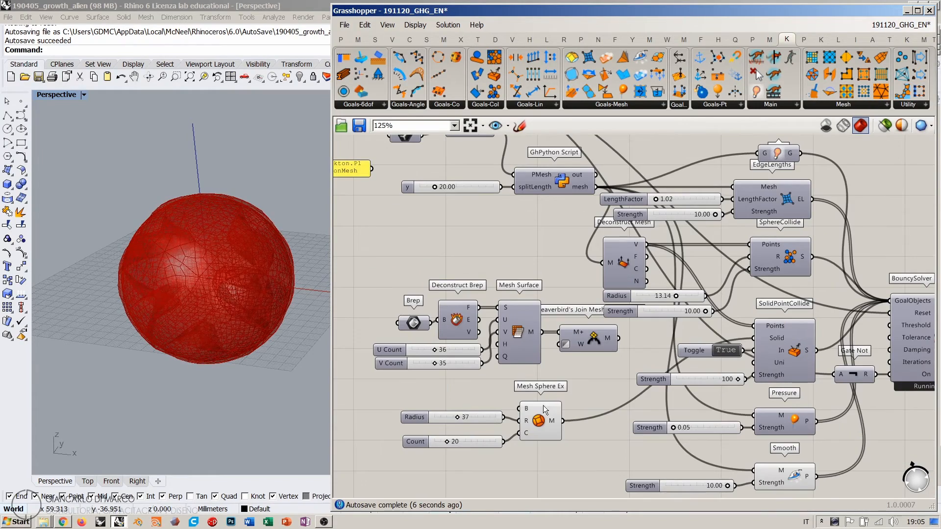
# Step: Turn off the preview of Mesh Sphere Ex and inspect the grown mesh
pyautogui.click(540, 412)
pyautogui.click(534, 382)
pyautogui.moveTo(234, 263); pyautogui.dragTo(174, 313, button='right')
# Step: Add a slider for the Level input of Weaverbird's Catmull-Clark Subdivision and set it to 3
pyautogui.moveTo(745, 311); pyautogui.dragTo(510, 334, button='right')
pyautogui.moveTo(787, 248); pyautogui.dragTo(561, 349, button='right')
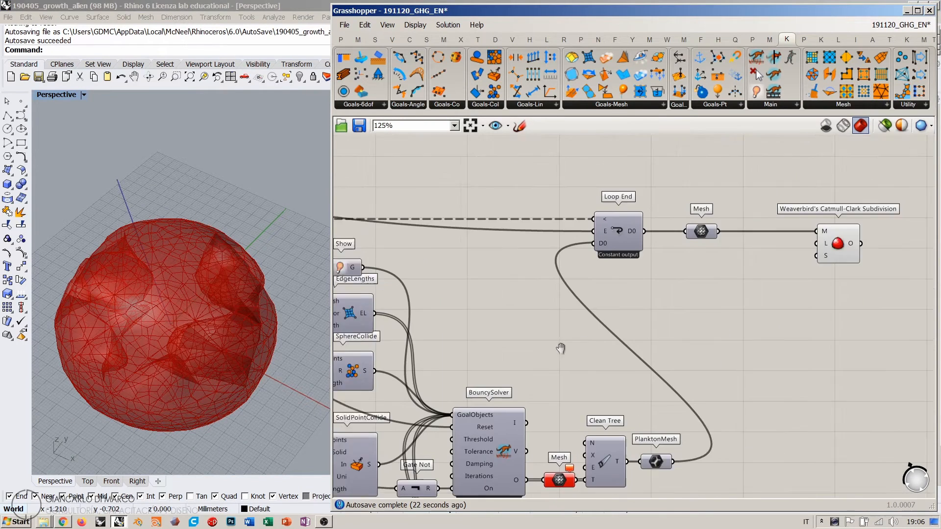
pyautogui.scroll(3, 785, 262)
pyautogui.doubleClick(713, 275)
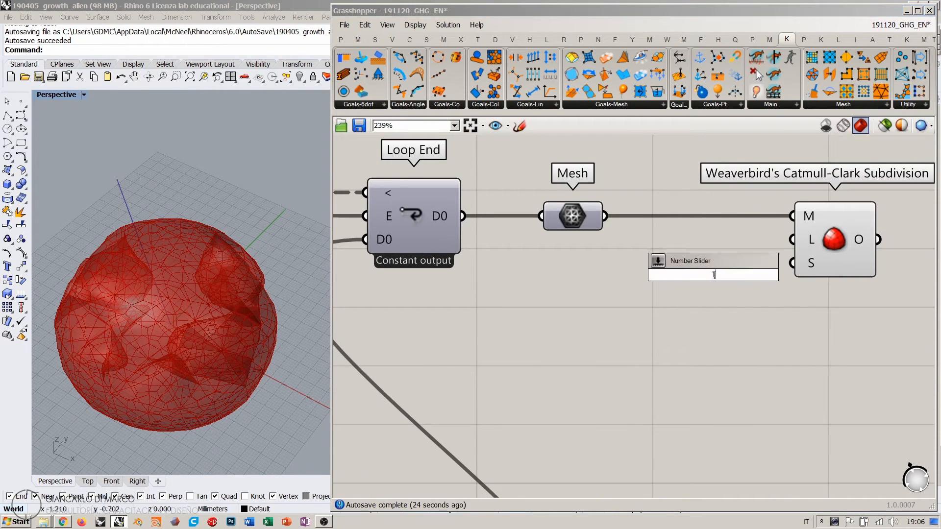
pyautogui.press('Return')
pyautogui.moveTo(752, 268); pyautogui.dragTo(792, 240)
pyautogui.moveTo(618, 269); pyautogui.dragTo(711, 268)
# Step: Bake the Catmull-Clark subdivided mesh into Rhino
pyautogui.rightClick(830, 241)
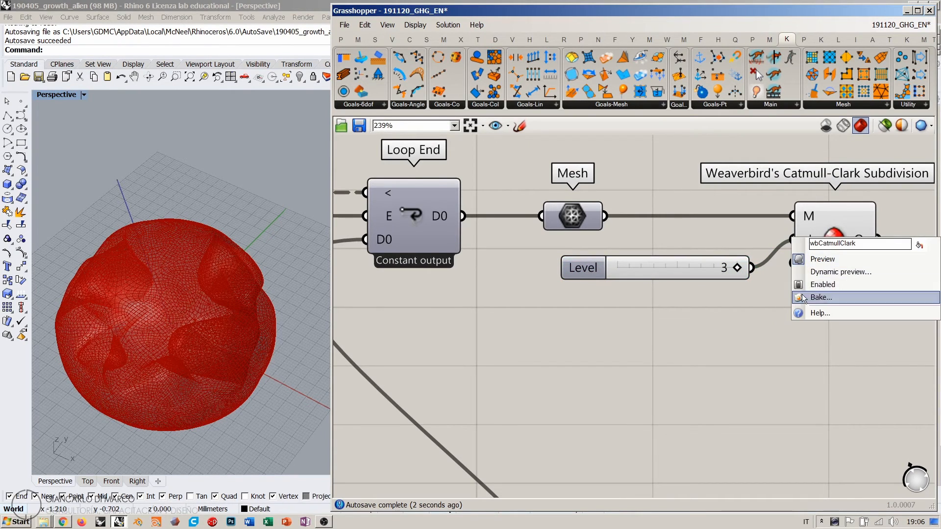
pyautogui.click(818, 296)
pyautogui.click(807, 410)
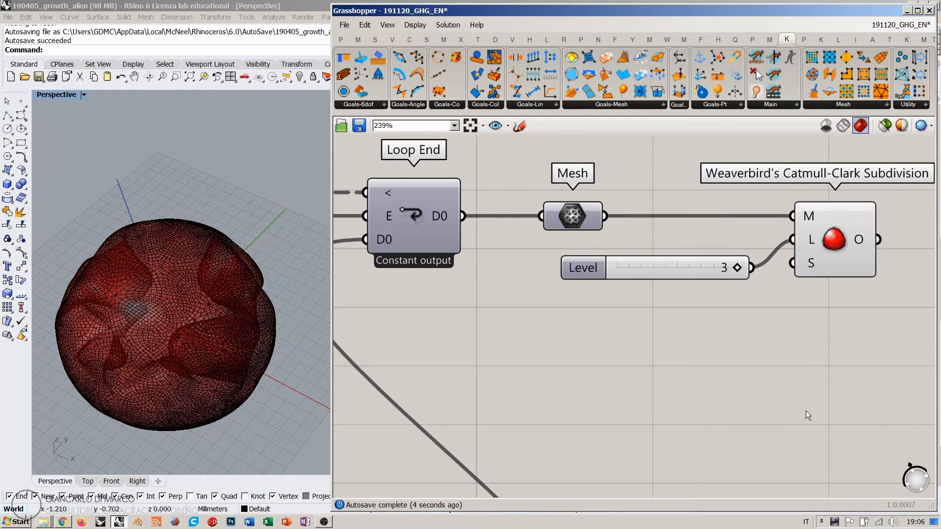
# Step: Move the baked mesh along its X axis away from the Grasshopper preview, and deselect it
pyautogui.scroll(-4, 213, 250)
pyautogui.click(223, 343)
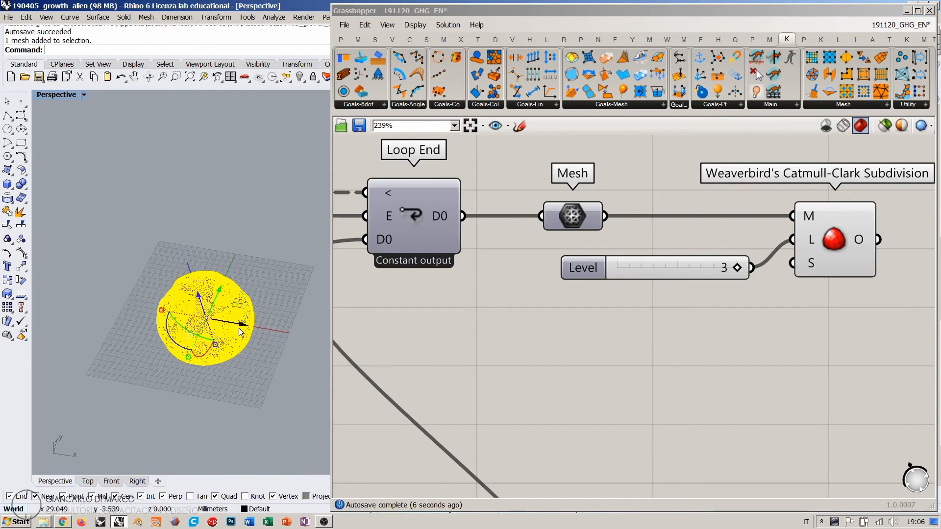
pyautogui.moveTo(240, 325); pyautogui.dragTo(157, 258)
pyautogui.moveTo(253, 243)
pyautogui.keyDown('shift'); pyautogui.mouseDown(button='right')
pyautogui.moveTo(263, 240)
pyautogui.moveTo(253, 235)
pyautogui.mouseUp(button='right'); pyautogui.keyUp('shift')
pyautogui.press('Escape')
# Step: Change the Perspective viewport's display mode to Arctic to show the baked mesh
pyautogui.scroll(8, 275, 264)
pyautogui.click(76, 95)
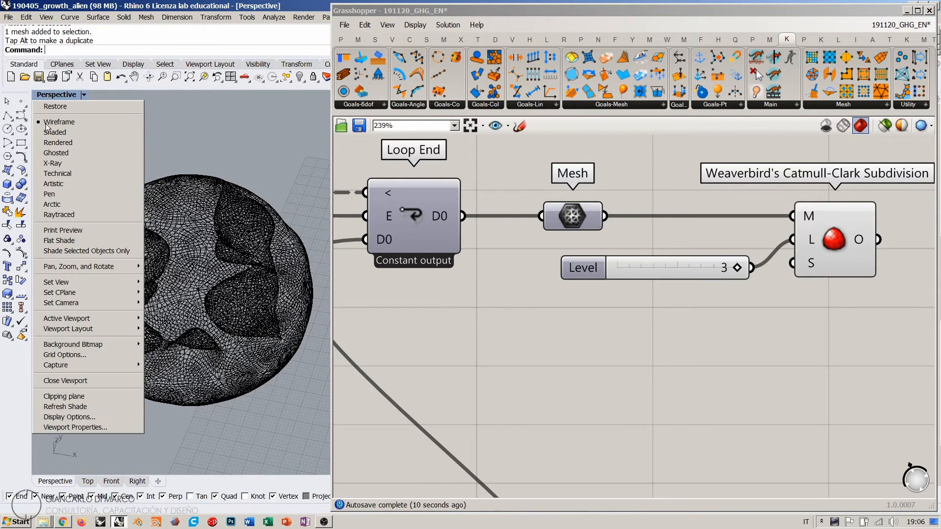
pyautogui.click(70, 204)
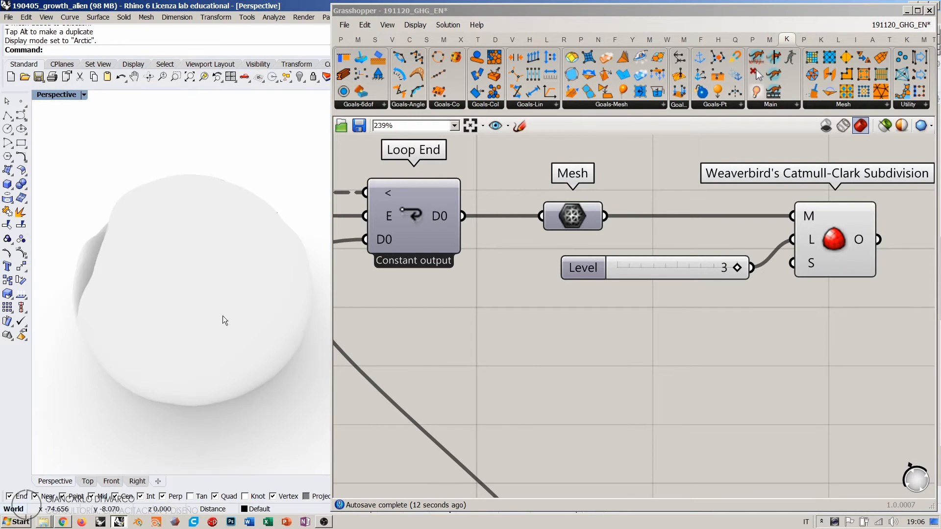
# Step: Delete the baked mesh from Rhino and return the Perspective viewport to Wireframe display
pyautogui.moveTo(222, 316); pyautogui.dragTo(154, 255, button='right')
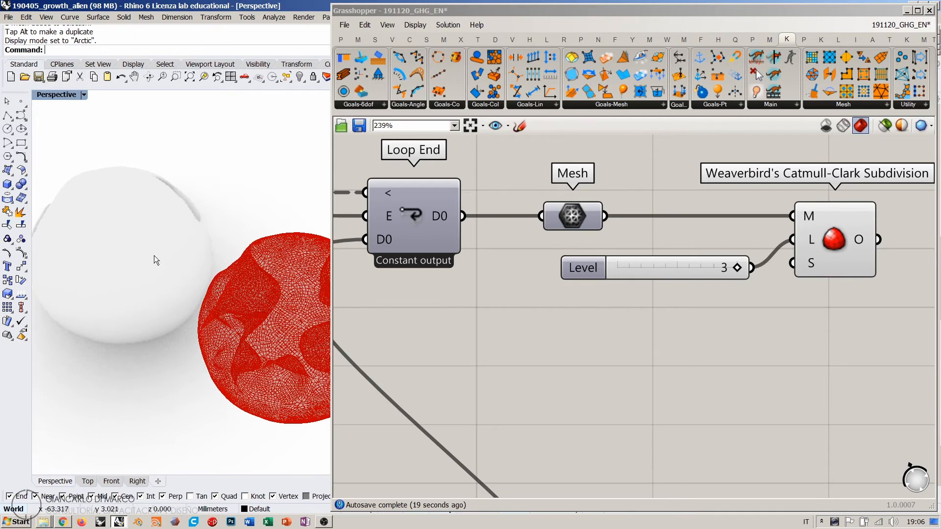
pyautogui.click(140, 249)
pyautogui.press('Delete')
pyautogui.click(84, 95)
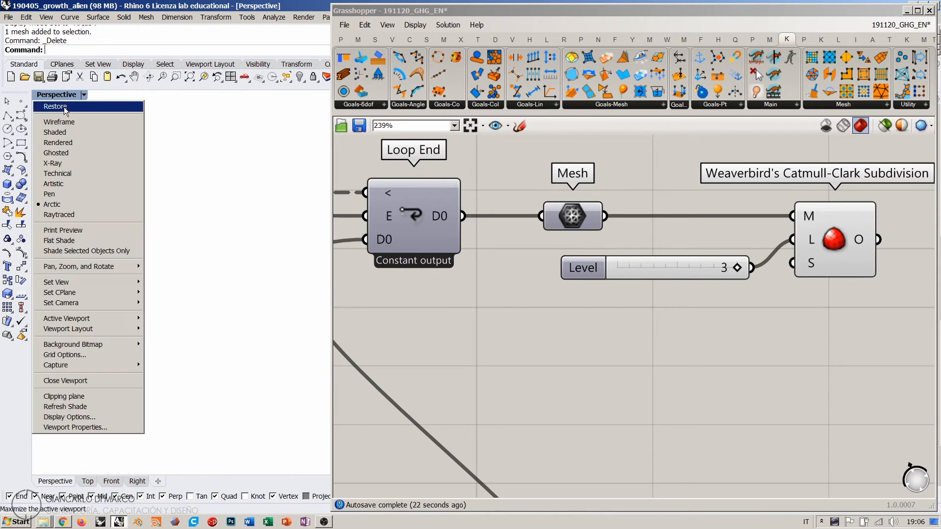
pyautogui.click(69, 121)
pyautogui.moveTo(187, 240); pyautogui.dragTo(191, 275, button='right')
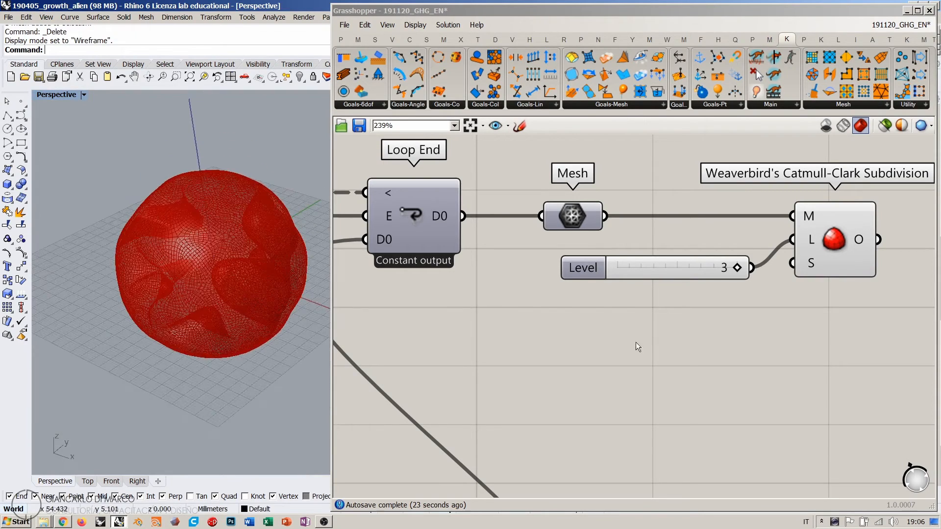
# Step: Set the Boolean toggle feeding Loop Start to False to run the growth simulation
pyautogui.click(834, 244)
pyautogui.moveTo(682, 335); pyautogui.dragTo(761, 319, button='right')
pyautogui.scroll(-2, 761, 319)
pyautogui.click(698, 321)
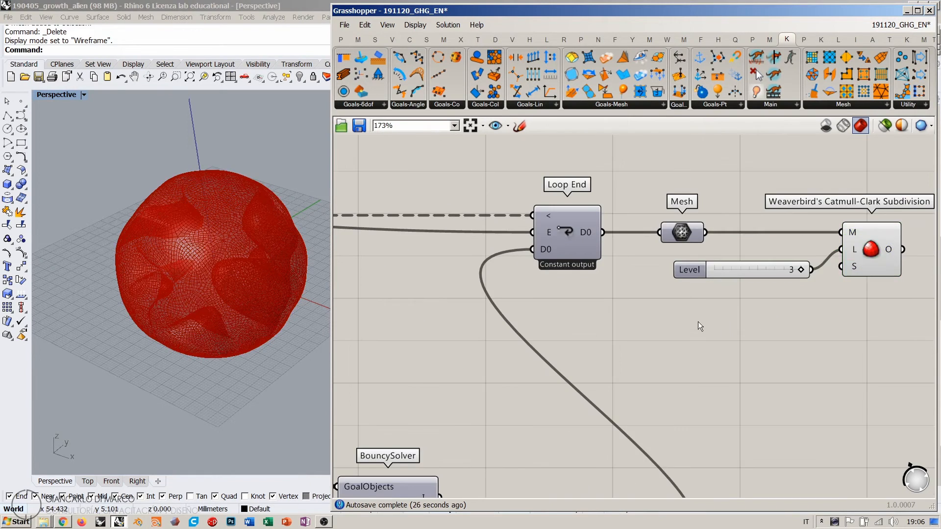
pyautogui.moveTo(445, 356); pyautogui.dragTo(882, 331, button='right')
pyautogui.scroll(-3, 690, 287)
pyautogui.click(417, 222)
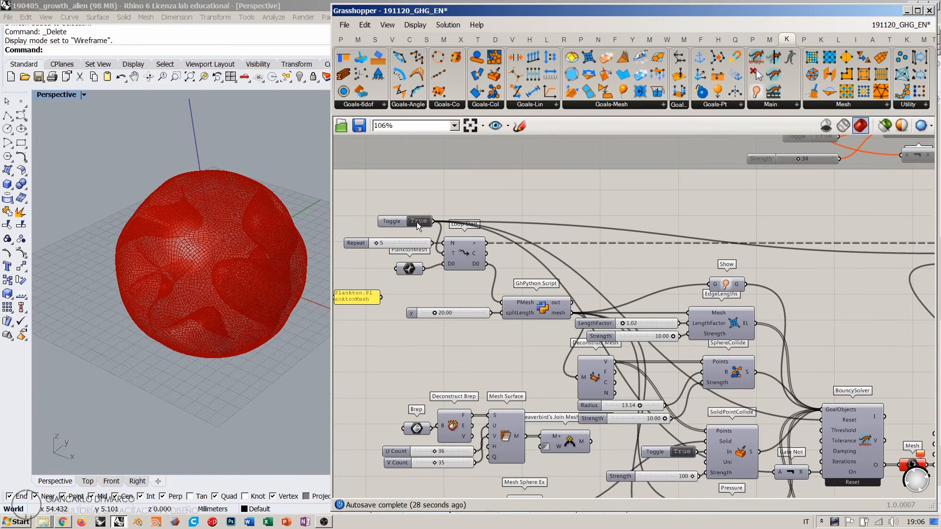
pyautogui.click(415, 222)
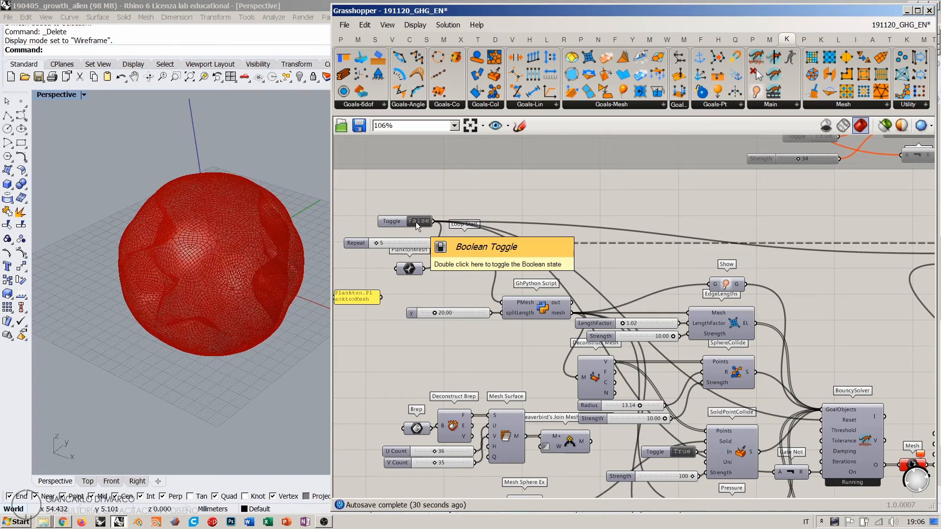
# Step: Examine the growing mesh from several angles along with the goal components feeding the BouncySolver
pyautogui.moveTo(229, 254); pyautogui.dragTo(218, 312, button='right')
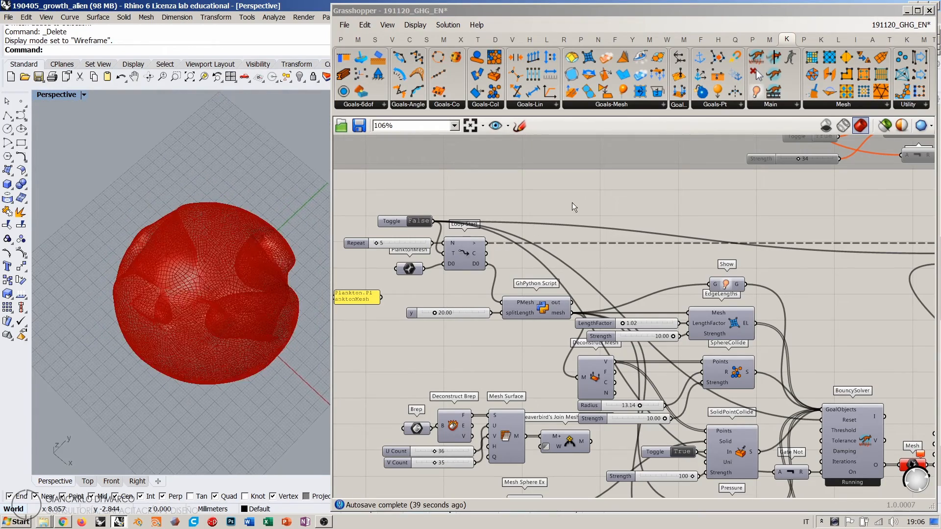
pyautogui.moveTo(579, 209); pyautogui.dragTo(519, 121, button='right')
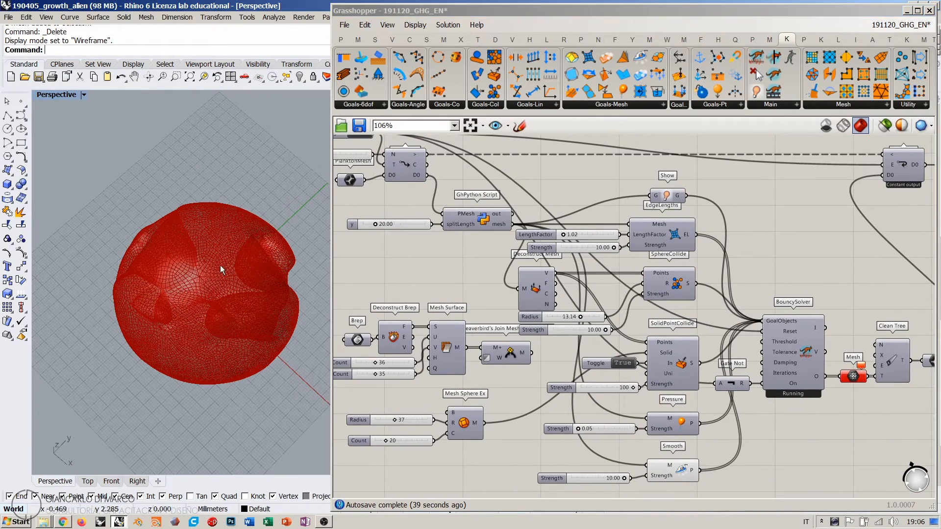
pyautogui.moveTo(219, 266); pyautogui.dragTo(227, 248, button='right')
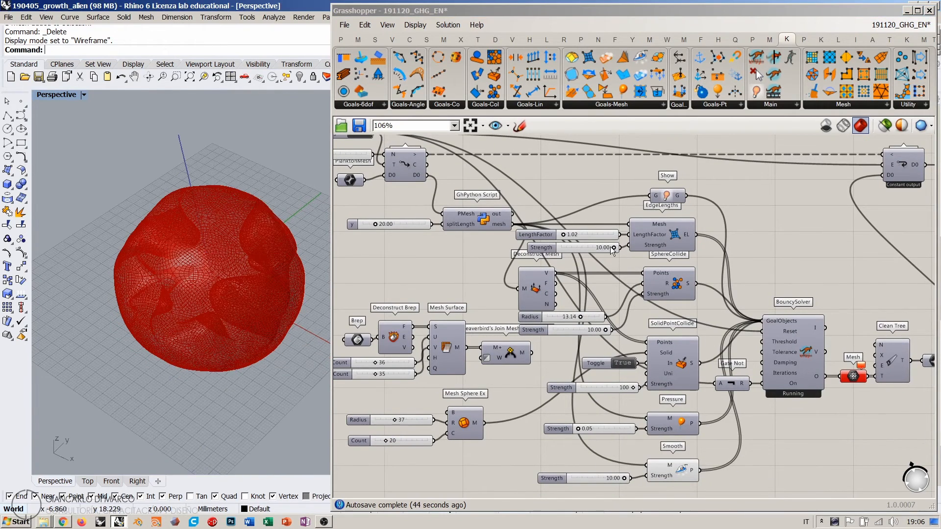
pyautogui.click(477, 261)
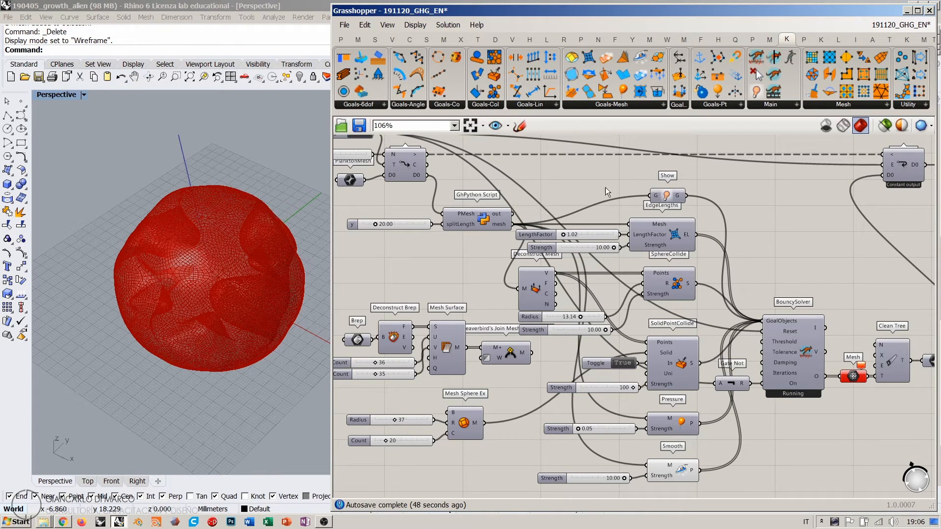
pyautogui.click(483, 222)
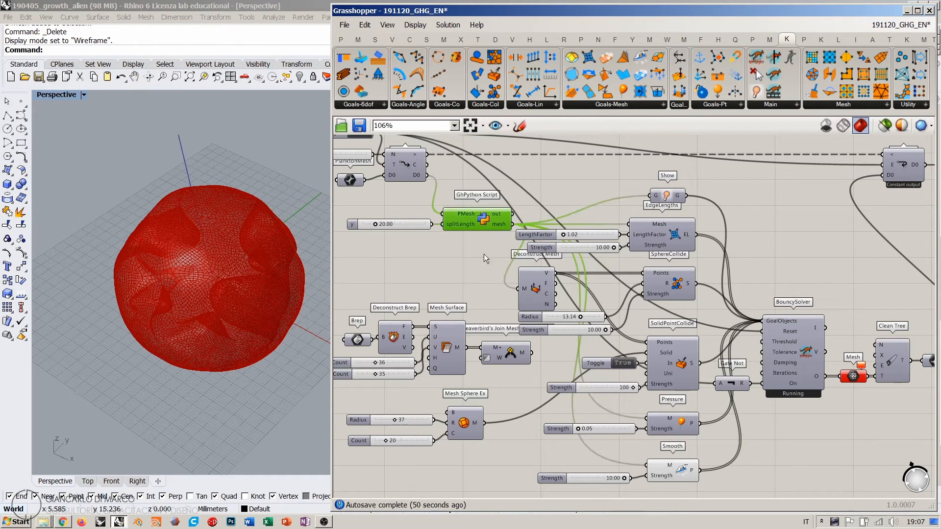
pyautogui.click(484, 254)
pyautogui.scroll(2, 658, 220)
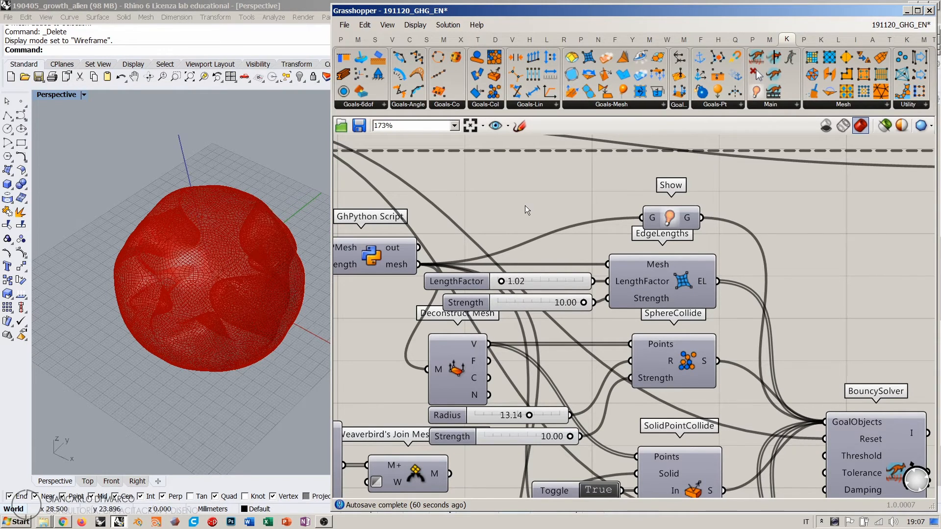
pyautogui.scroll(-3, 525, 205)
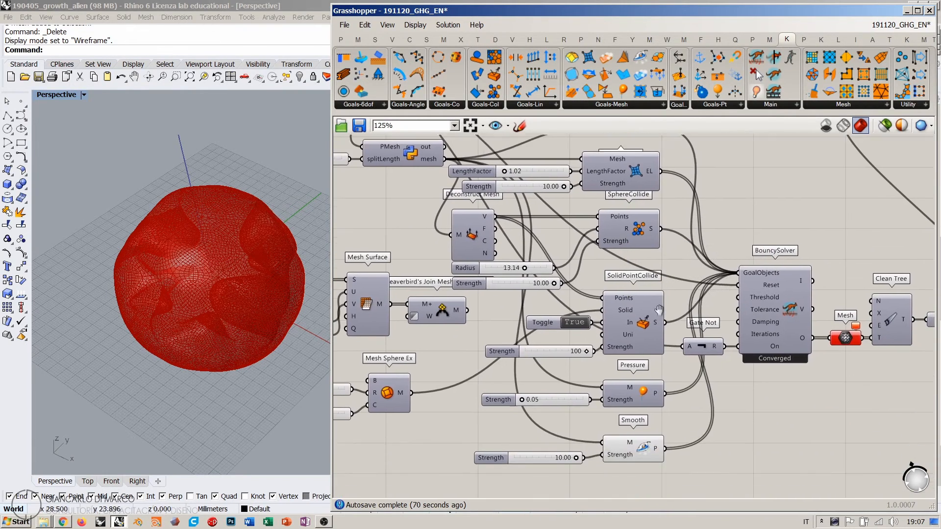
pyautogui.moveTo(659, 310); pyautogui.dragTo(659, 296, button='right')
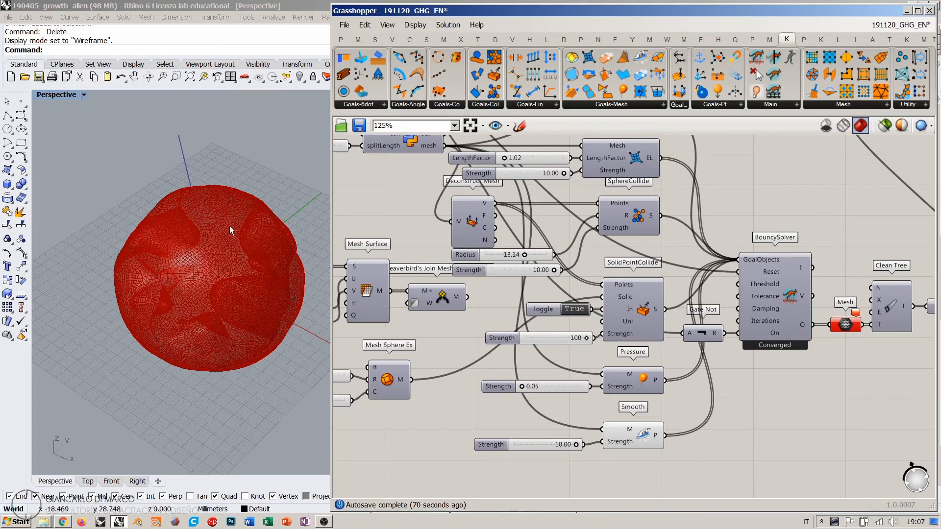
pyautogui.moveTo(230, 225)
pyautogui.mouseDown(button='right')
pyautogui.moveTo(226, 208)
pyautogui.moveTo(196, 390)
pyautogui.moveTo(248, 216)
pyautogui.moveTo(219, 193)
pyautogui.moveTo(256, 158)
pyautogui.moveTo(220, 276)
pyautogui.moveTo(210, 252)
pyautogui.moveTo(273, 193)
pyautogui.moveTo(252, 185)
pyautogui.moveTo(218, 274)
pyautogui.moveTo(212, 336)
pyautogui.moveTo(238, 252)
pyautogui.moveTo(228, 215)
pyautogui.mouseUp(button='right')
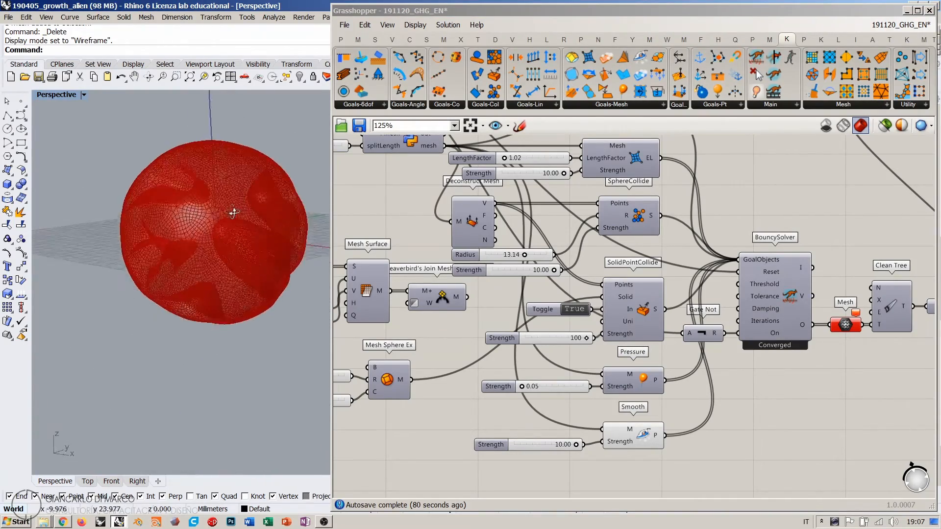
pyautogui.moveTo(634, 231); pyautogui.dragTo(634, 255, button='right')
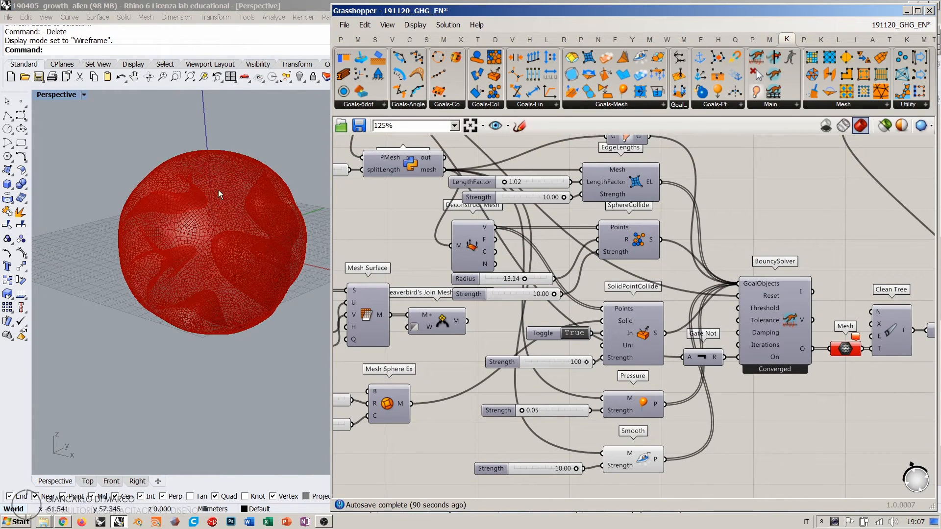
pyautogui.moveTo(233, 213); pyautogui.dragTo(224, 258, button='right')
pyautogui.moveTo(386, 230); pyautogui.dragTo(445, 229, button='right')
pyautogui.moveTo(246, 276); pyautogui.dragTo(210, 245, button='right')
# Step: Lower the Radius of the SphereCollide goal to 10.77 and check the mesh folds as it grows
pyautogui.scroll(5, 618, 294)
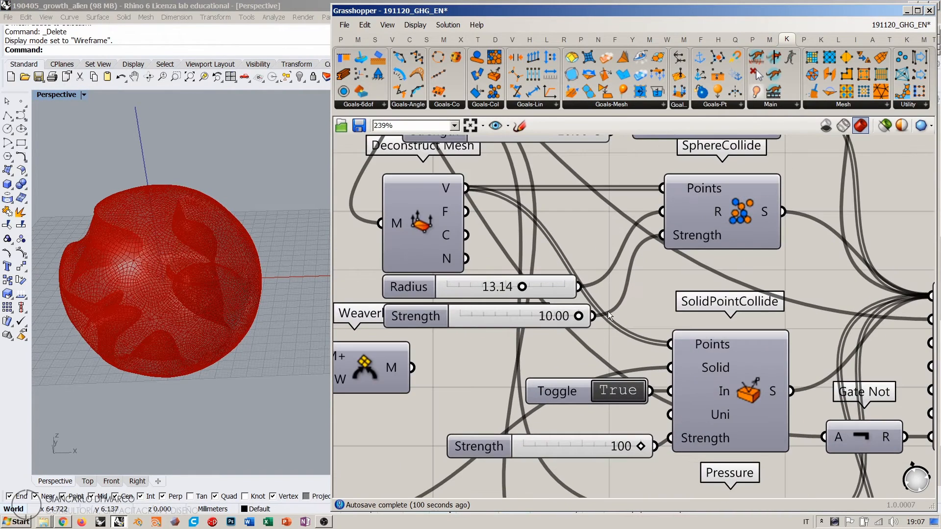
pyautogui.doubleClick(523, 287)
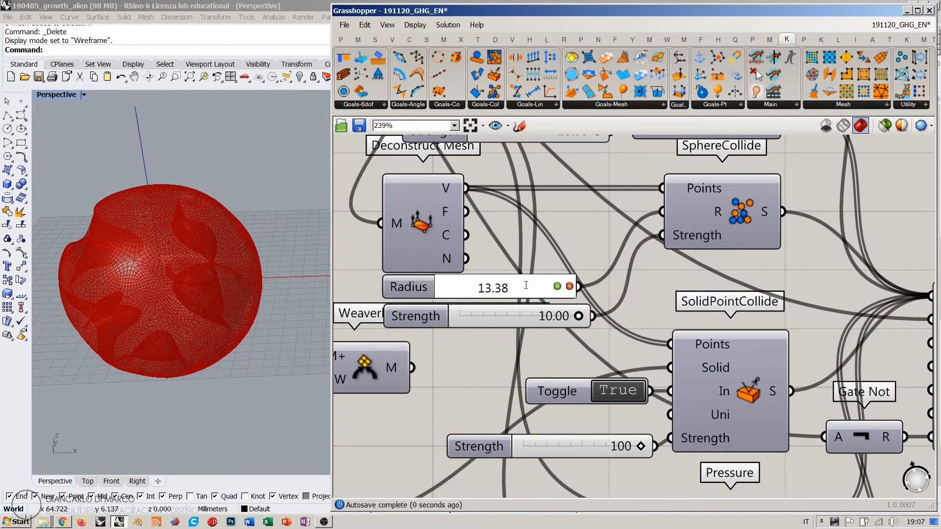
pyautogui.press('Return')
pyautogui.moveTo(542, 288); pyautogui.dragTo(513, 298)
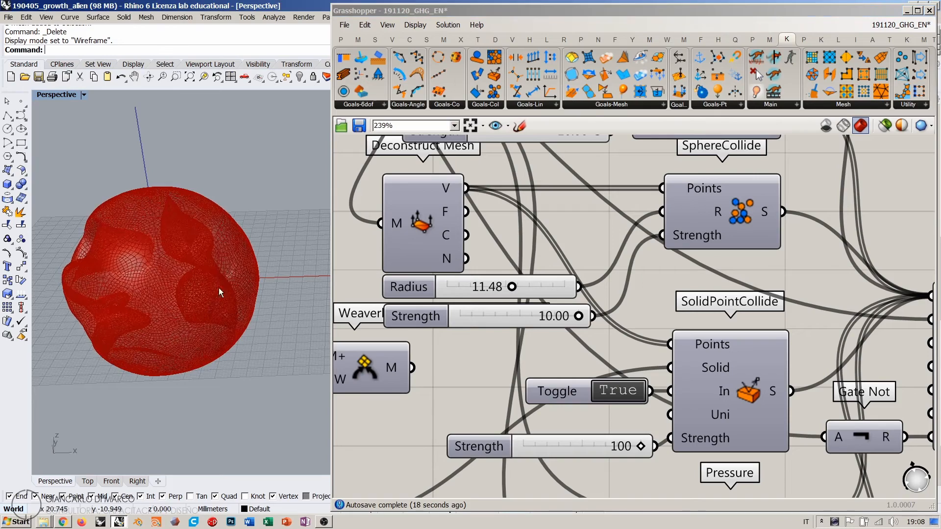
pyautogui.moveTo(216, 287); pyautogui.dragTo(263, 273, button='right')
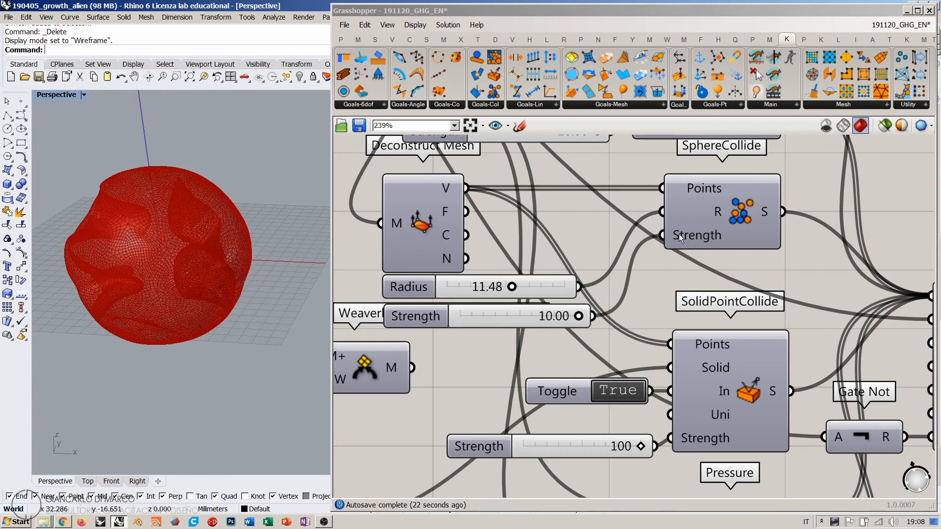
pyautogui.moveTo(515, 291)
pyautogui.mouseDown()
pyautogui.moveTo(541, 290)
pyautogui.moveTo(491, 293)
pyautogui.moveTo(510, 290)
pyautogui.mouseUp()
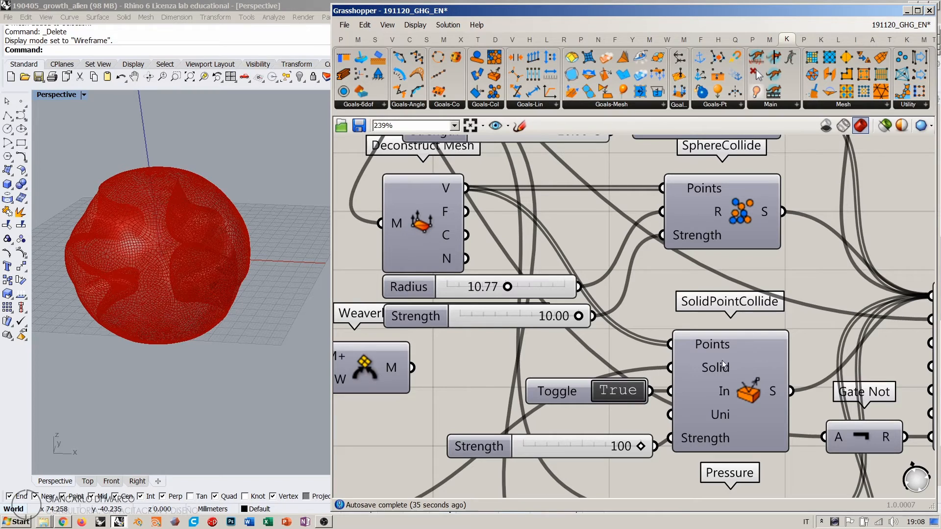
# Step: Examine the SolidPointCollide goal, the Mesh Sphere Ex boundary supplying it, and the grown mesh
pyautogui.click(722, 348)
pyautogui.click(665, 322)
pyautogui.scroll(-4, 666, 322)
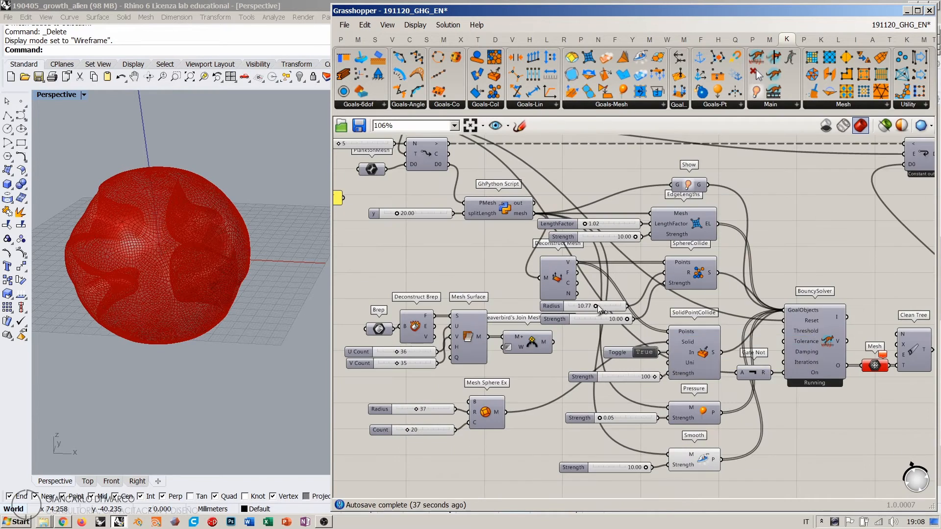
pyautogui.moveTo(536, 285); pyautogui.dragTo(647, 317, button='right')
pyautogui.scroll(-1, 574, 288)
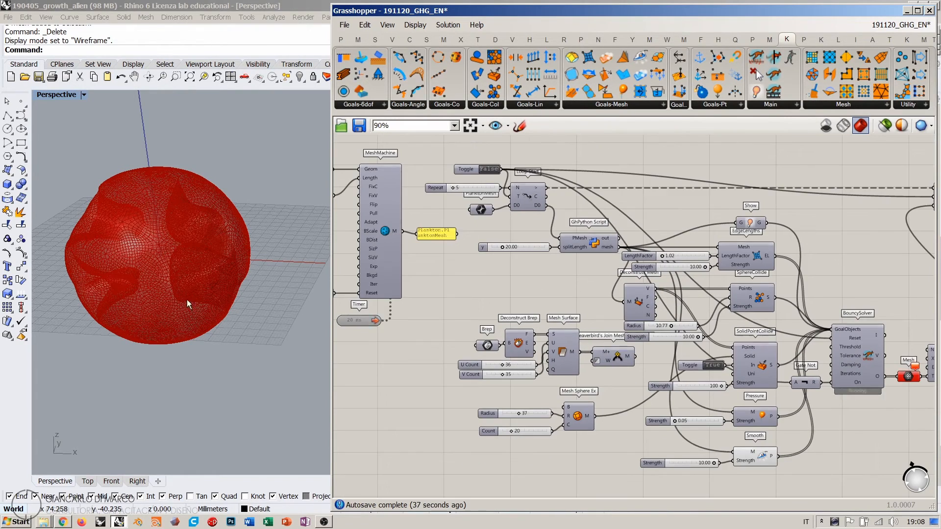
pyautogui.moveTo(188, 299); pyautogui.dragTo(491, 292, button='right')
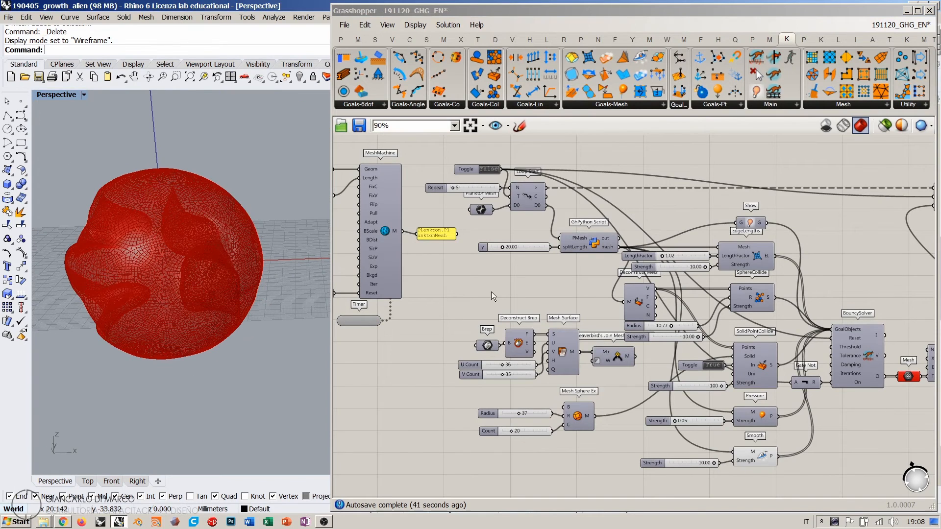
pyautogui.moveTo(531, 314); pyautogui.dragTo(531, 284, button='right')
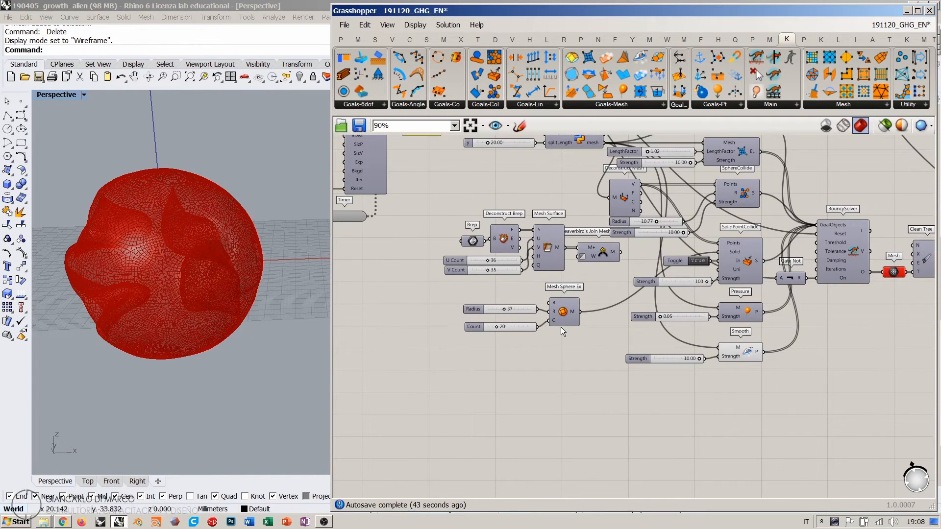
pyautogui.scroll(3, 561, 328)
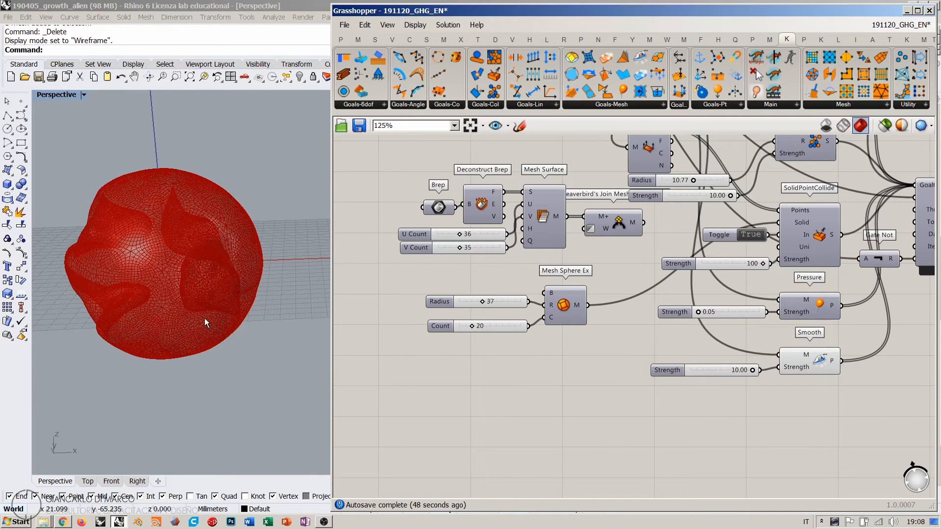
# Step: Narrow the Grasshopper window to enlarge the Rhino viewport, and reset the growth by setting the Loop Start toggle to True
pyautogui.moveTo(331, 297); pyautogui.dragTo(509, 295)
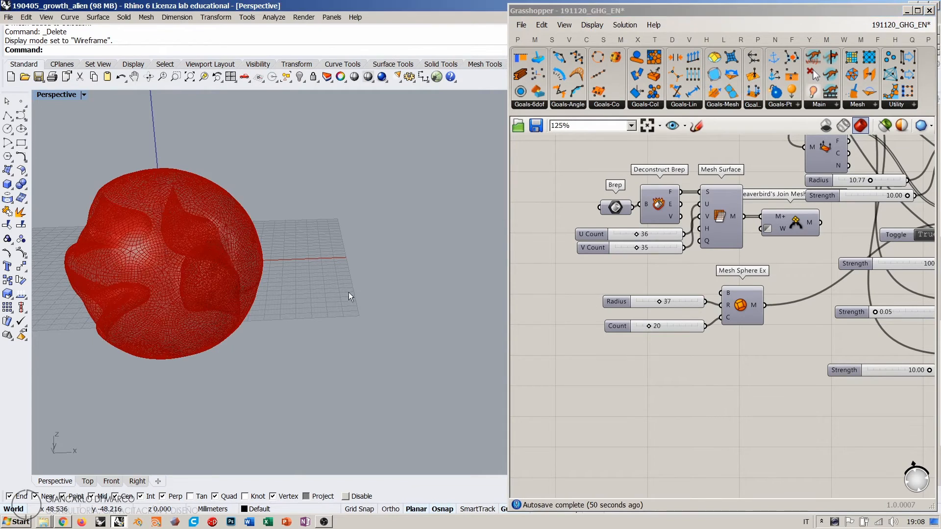
pyautogui.moveTo(349, 292); pyautogui.dragTo(333, 312, button='right')
pyautogui.moveTo(693, 207); pyautogui.dragTo(685, 350, button='right')
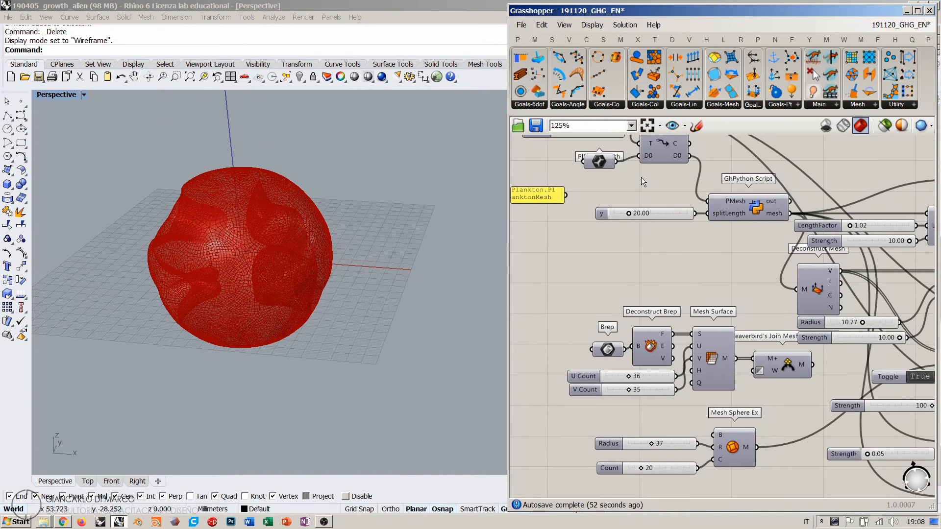
pyautogui.moveTo(661, 266); pyautogui.dragTo(700, 388, button='right')
pyautogui.click(645, 227)
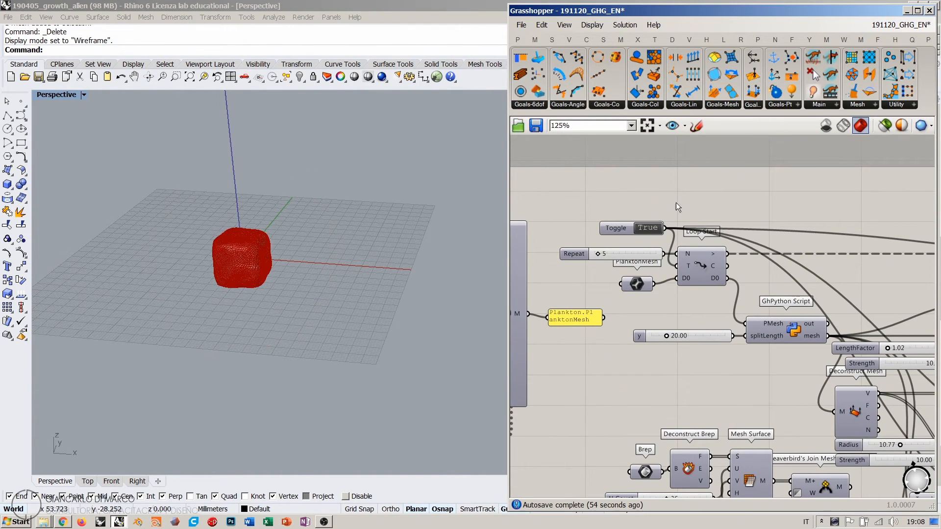
# Step: In the Front view, sketch a degree-3 control-point curve around the mesh with a tall lobe rising above it
pyautogui.moveTo(301, 254); pyautogui.dragTo(325, 249, button='right')
pyautogui.moveTo(680, 379); pyautogui.dragTo(624, 264, button='right')
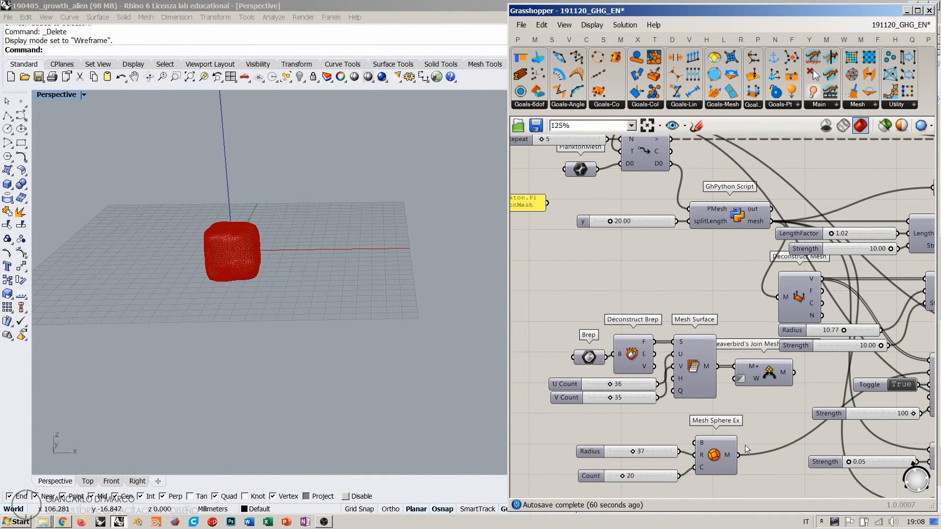
pyautogui.moveTo(305, 287); pyautogui.dragTo(305, 291, button='right')
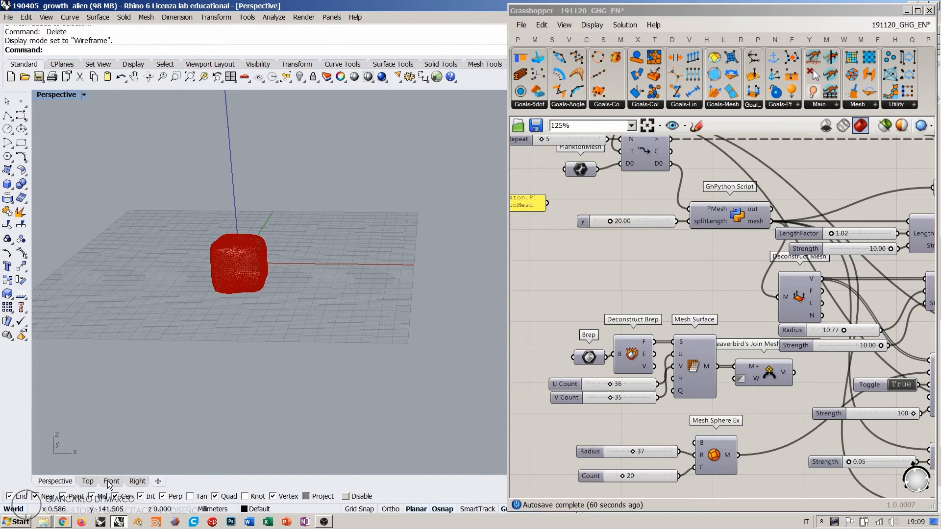
pyautogui.click(110, 481)
pyautogui.click(20, 116)
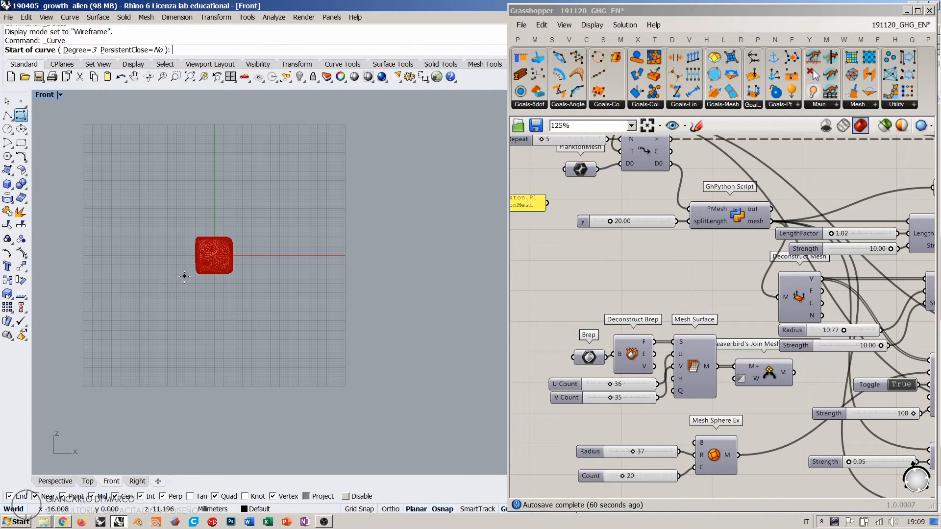
pyautogui.click(185, 275)
pyautogui.click(205, 295)
pyautogui.click(250, 296)
pyautogui.click(280, 275)
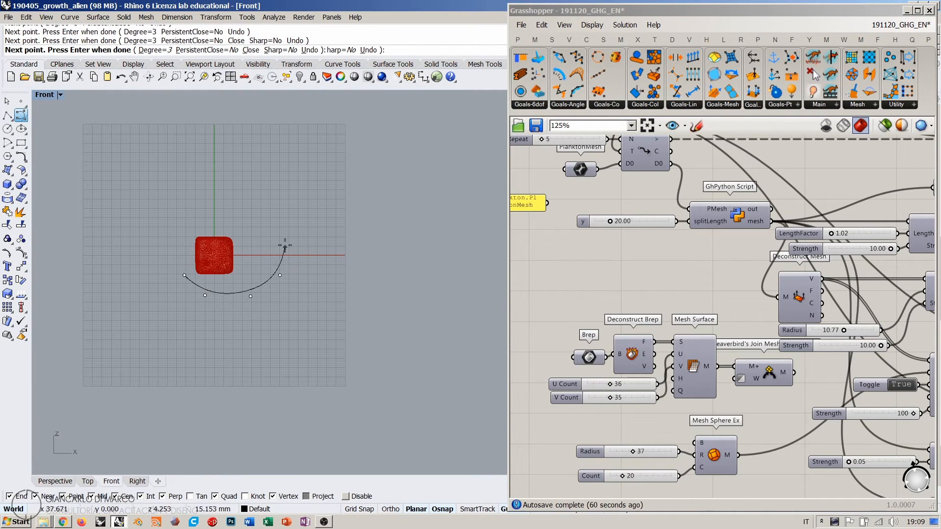
pyautogui.click(281, 228)
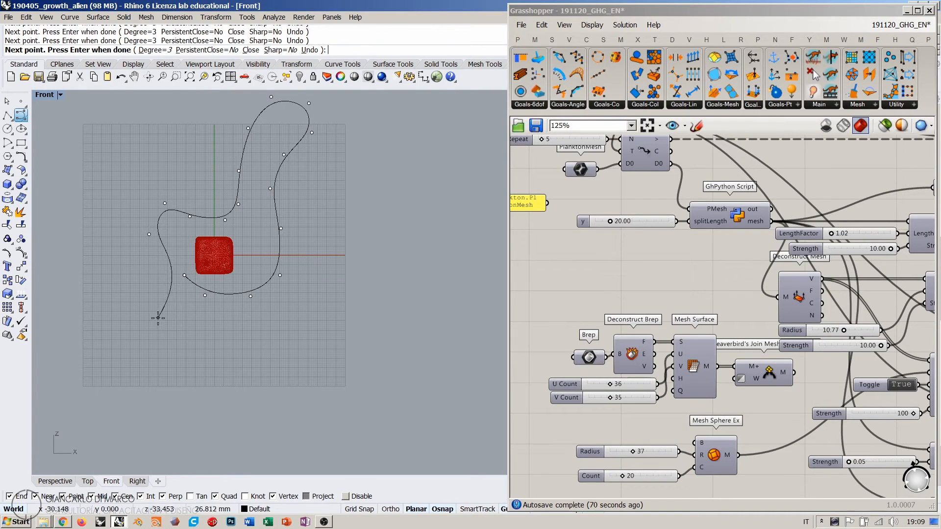
# Step: Undo the misplaced curve points, set PersistentClose to Yes and finish the curve as a closed boundary around the mesh
pyautogui.click(179, 279)
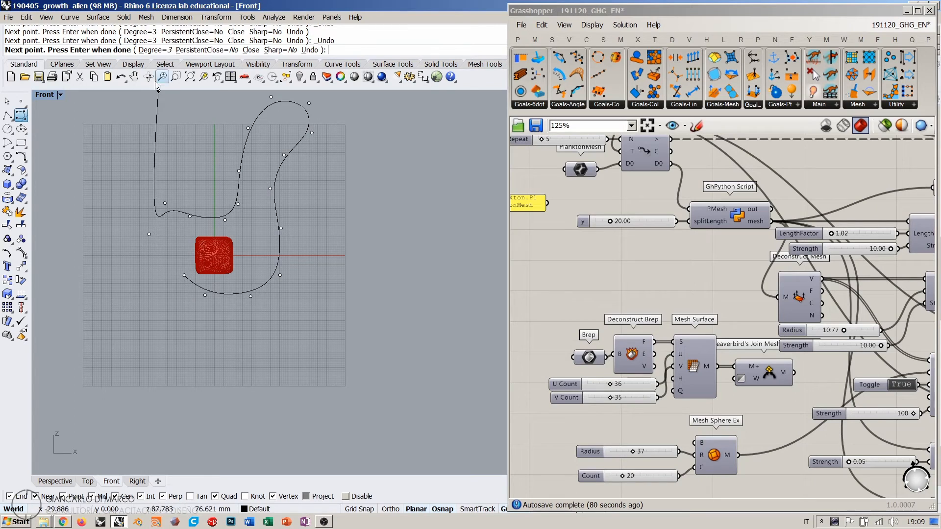
pyautogui.click(191, 52)
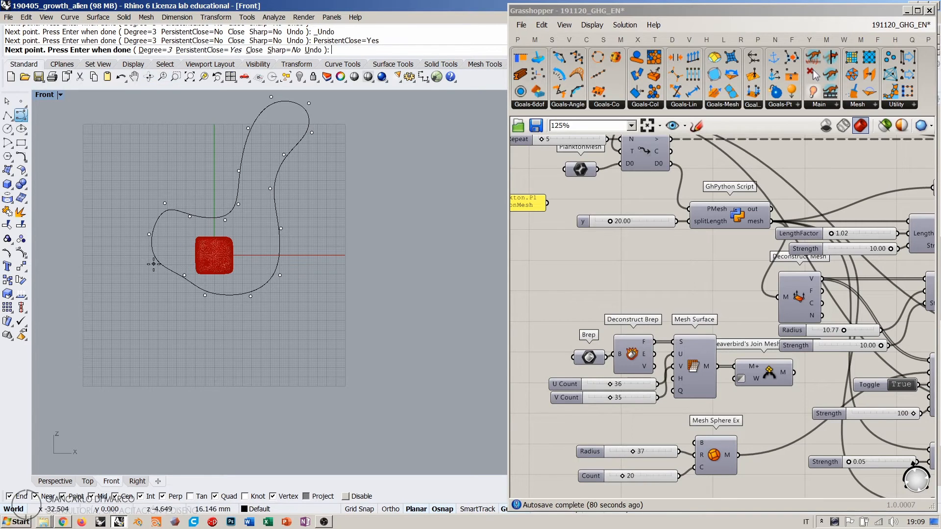
pyautogui.click(155, 262)
pyautogui.press('Return')
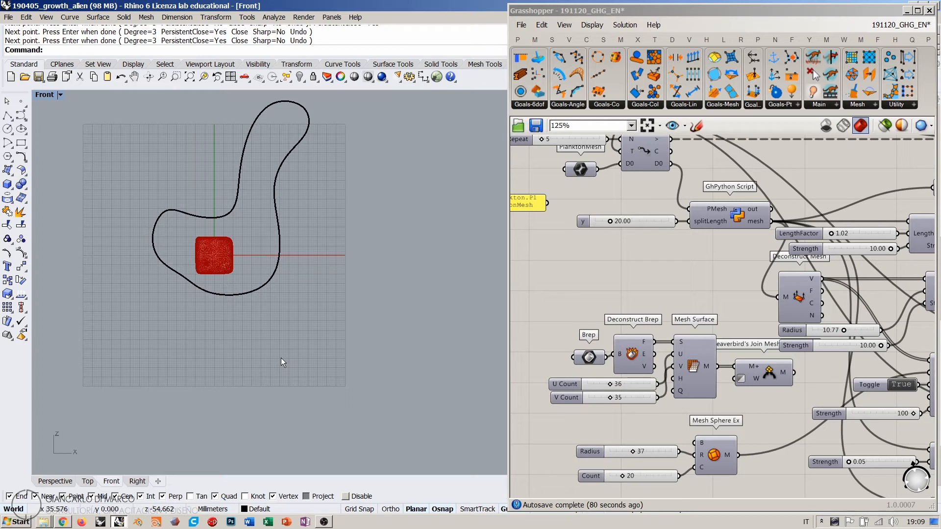
# Step: Extrude the closed curve to both sides as a capped solid enclosing the mesh
pyautogui.click(278, 249)
pyautogui.click(61, 482)
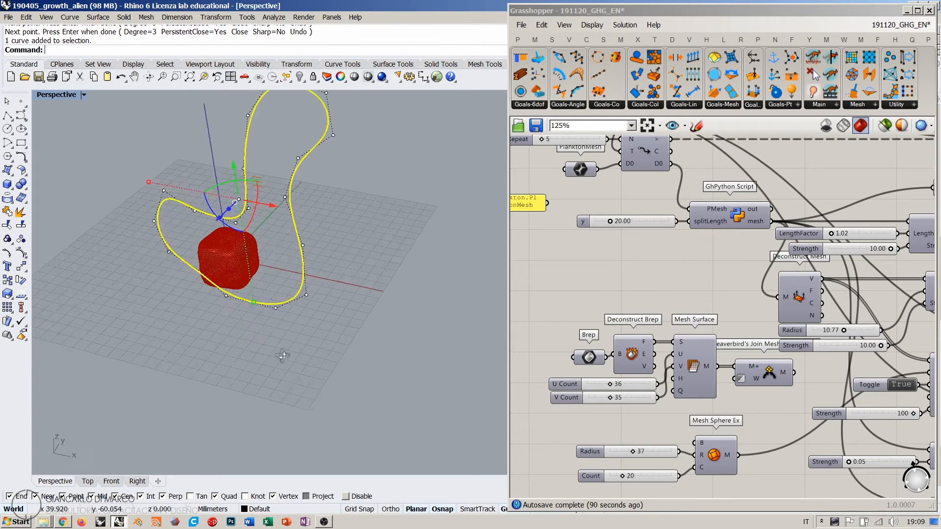
pyautogui.click(8, 186)
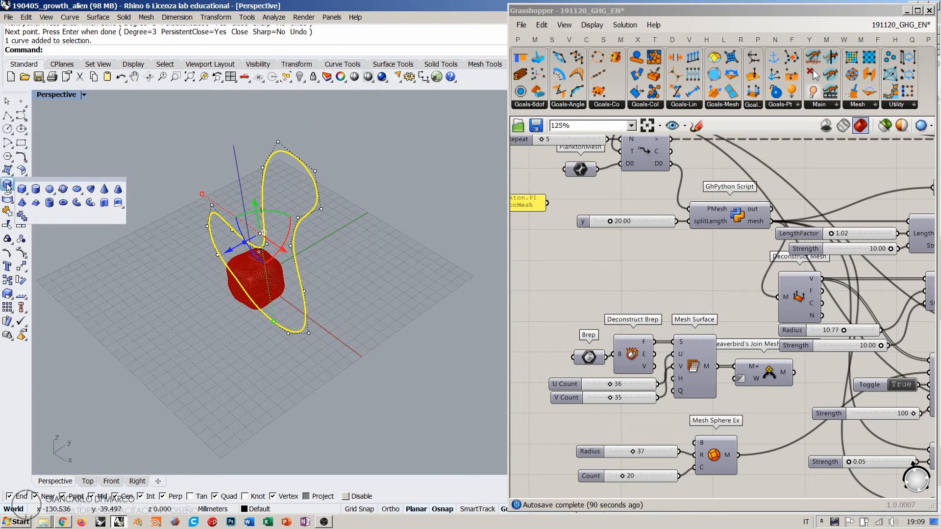
pyautogui.click(104, 202)
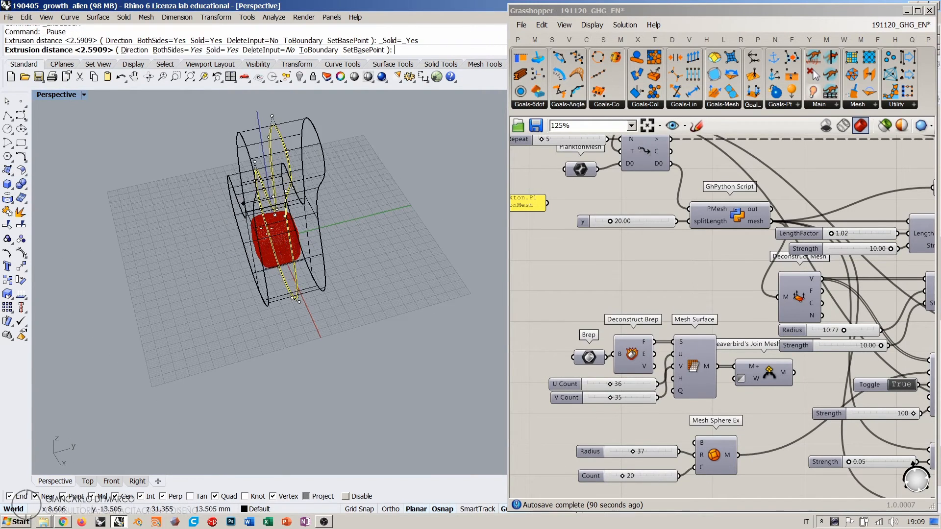
pyautogui.press('Escape')
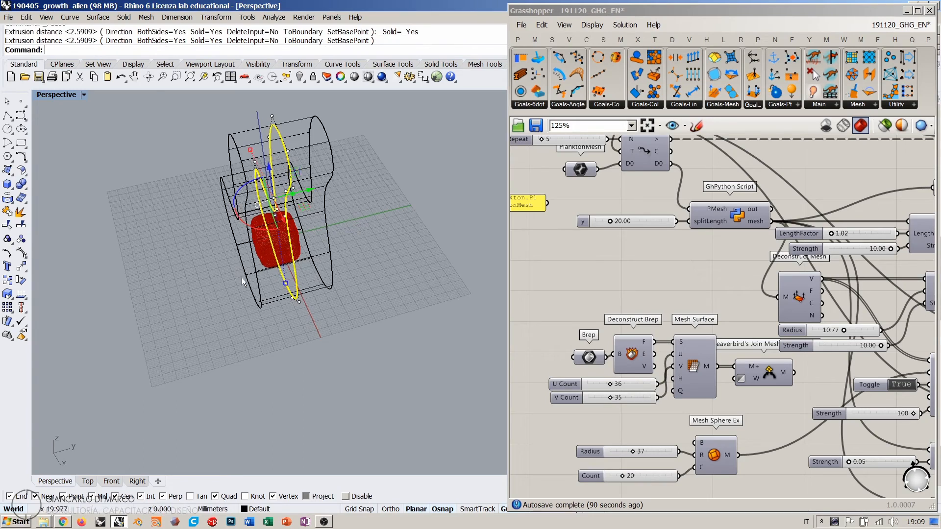
# Step: Switch the extruded solid to a shaded object display
pyautogui.moveTo(242, 277)
pyautogui.mouseDown(button='right')
pyautogui.moveTo(351, 219)
pyautogui.moveTo(387, 274)
pyautogui.moveTo(314, 245)
pyautogui.mouseUp(button='right')
pyautogui.click(237, 196)
pyautogui.middleClick(220, 168)
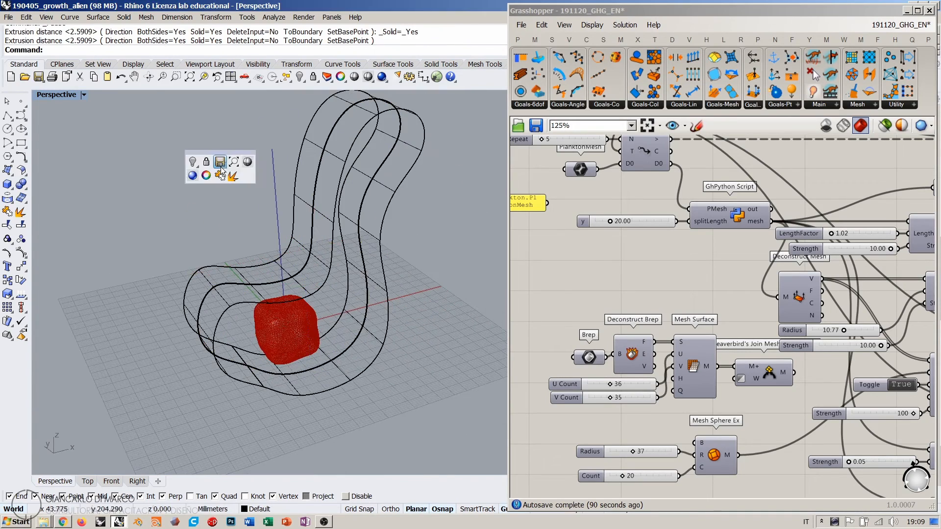
pyautogui.click(246, 161)
pyautogui.scroll(-5, 285, 205)
pyautogui.moveTo(287, 207); pyautogui.dragTo(306, 228, button='right')
# Step: Add a Brep parameter below the Mesh Sphere Ex component and assign the extruded solid to it
pyautogui.click(309, 227)
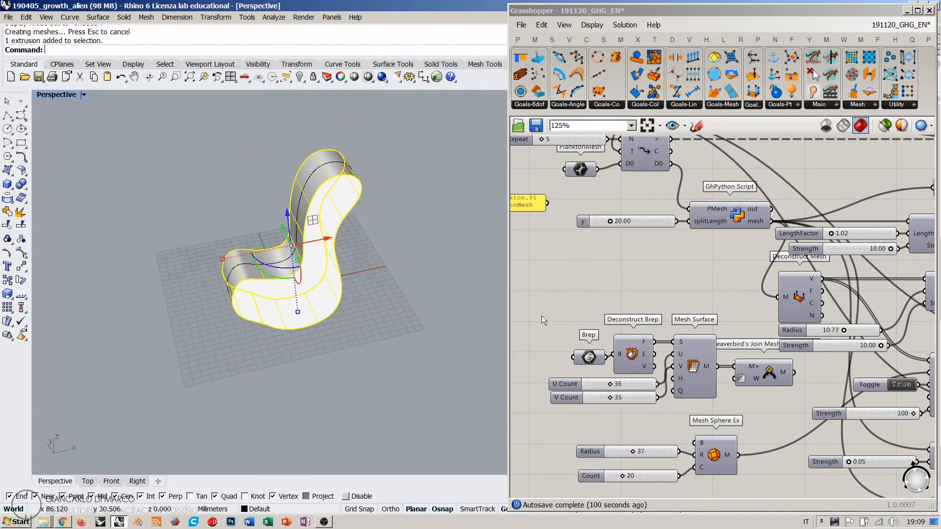
pyautogui.moveTo(682, 404); pyautogui.dragTo(678, 263, button='right')
pyautogui.doubleClick(642, 399)
pyautogui.write('bre')
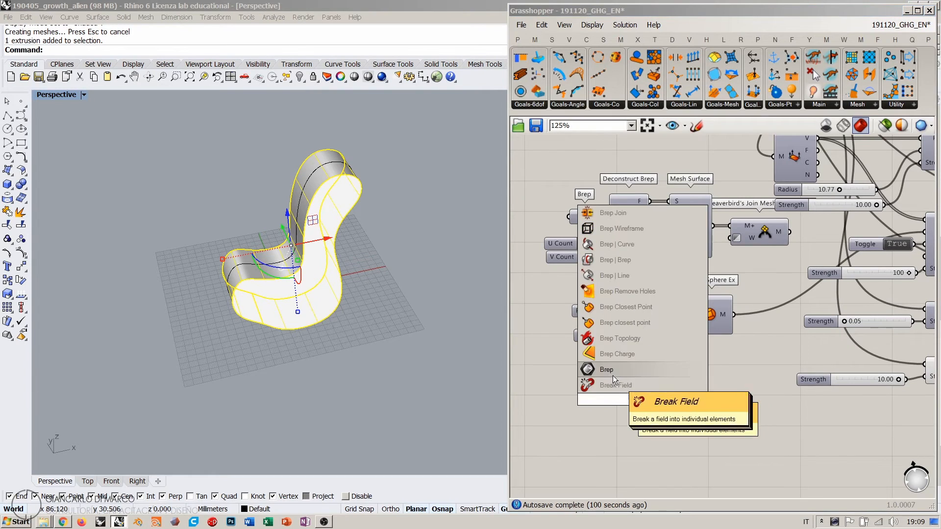
pyautogui.click(612, 371)
pyautogui.rightClick(635, 399)
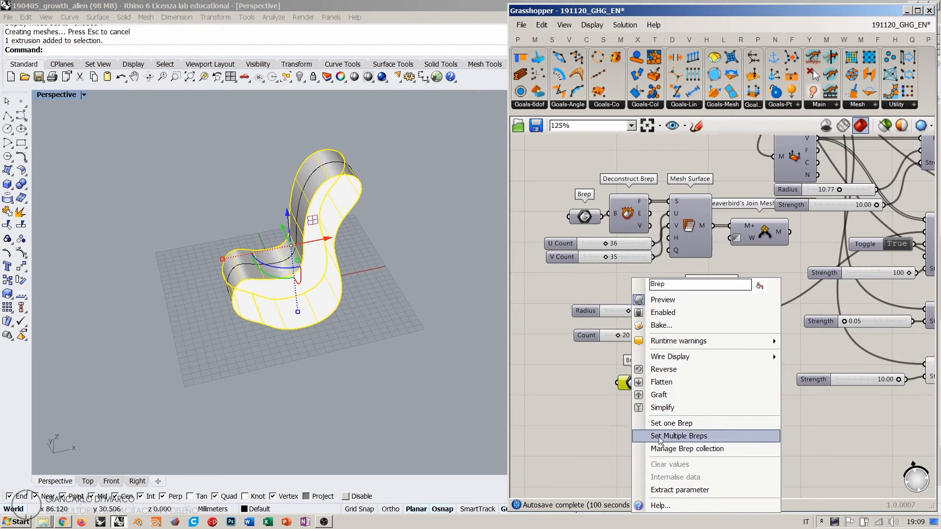
pyautogui.click(661, 424)
# Step: Internalise the solid in the new Brep parameter and delete the source curve and extrusion from Rhino
pyautogui.rightClick(633, 384)
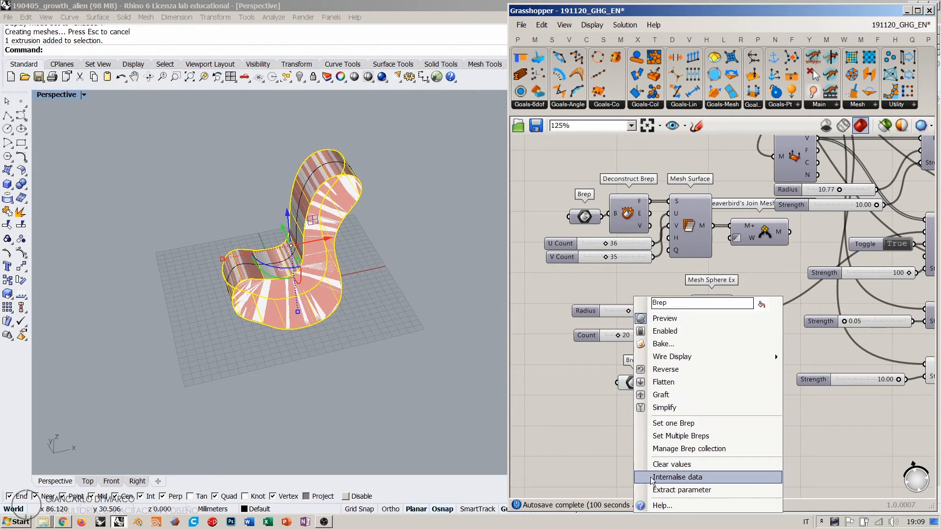
pyautogui.click(653, 478)
pyautogui.moveTo(420, 338); pyautogui.dragTo(313, 246)
pyautogui.press('Delete')
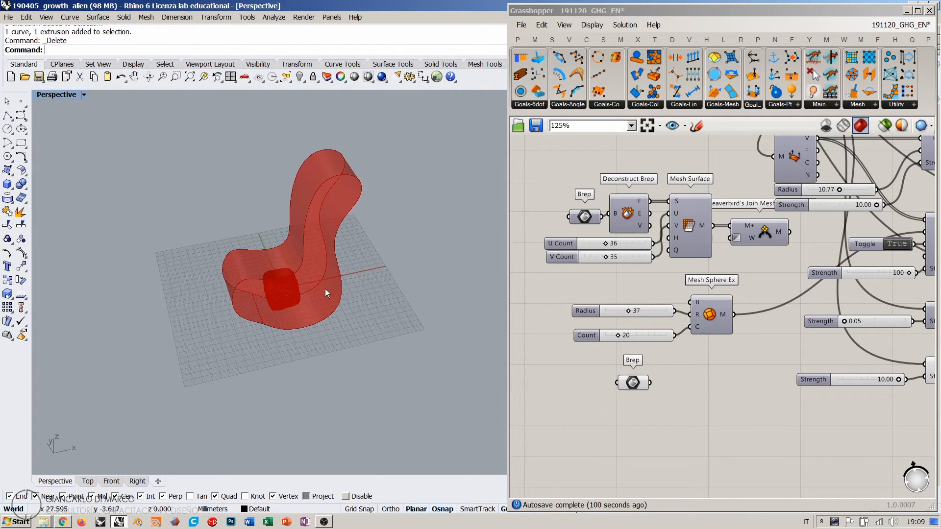
pyautogui.moveTo(325, 289); pyautogui.dragTo(304, 265, button='right')
pyautogui.scroll(4, 284, 271)
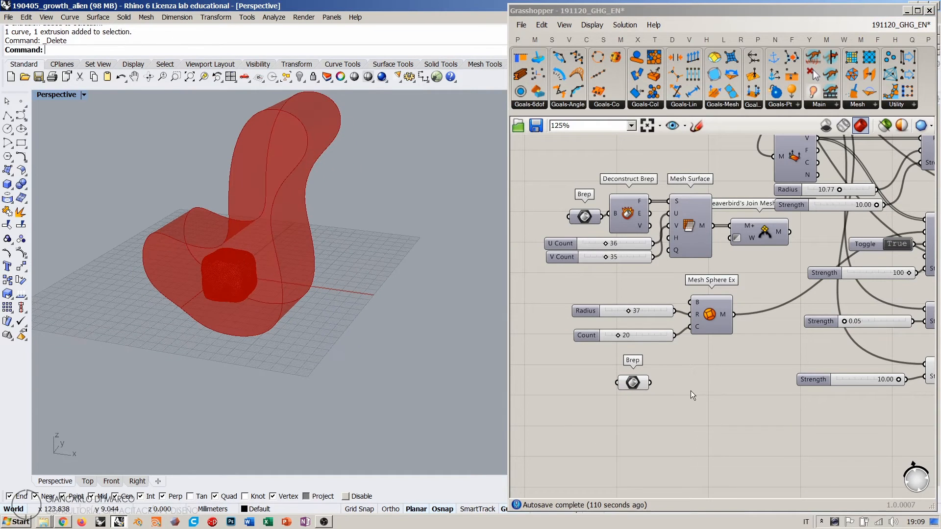
# Step: Add a Mesh Brep component beside the new Brep parameter and feed the Brep into its B input
pyautogui.moveTo(690, 390); pyautogui.dragTo(666, 360, button='right')
pyautogui.doubleClick(666, 360)
pyautogui.write('es')
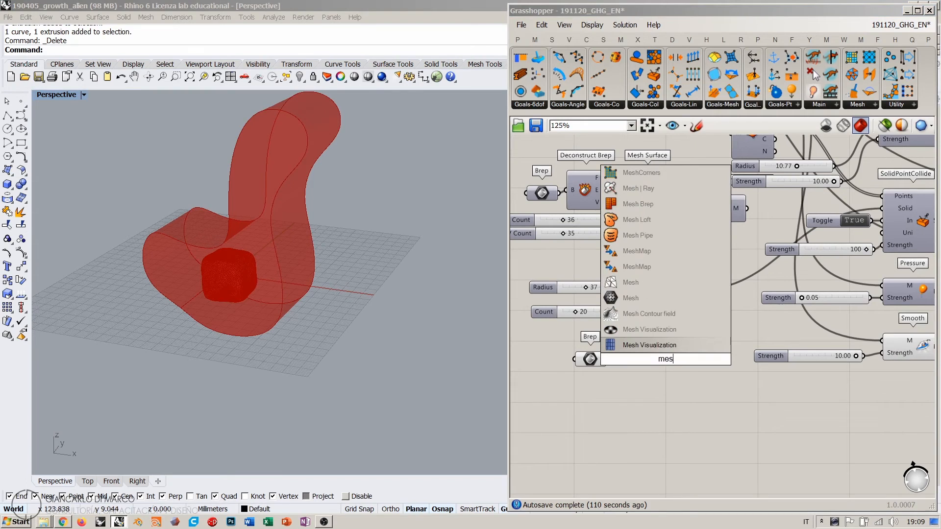
pyautogui.write('h')
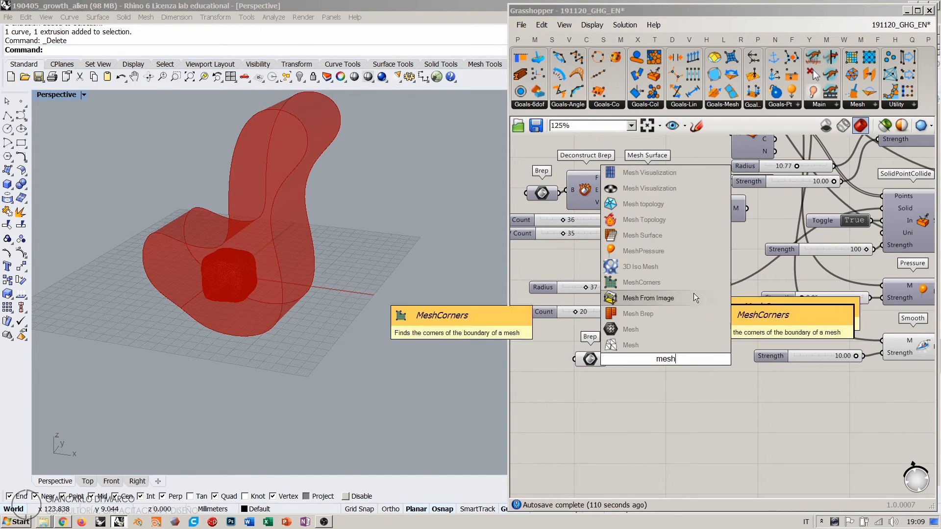
pyautogui.click(655, 314)
pyautogui.moveTo(649, 360); pyautogui.dragTo(626, 369)
pyautogui.click(590, 363)
# Step: Examine the meshed boundary solid from several angles along with the Settings input of Mesh Brep
pyautogui.moveTo(267, 218); pyautogui.dragTo(332, 163, button='right')
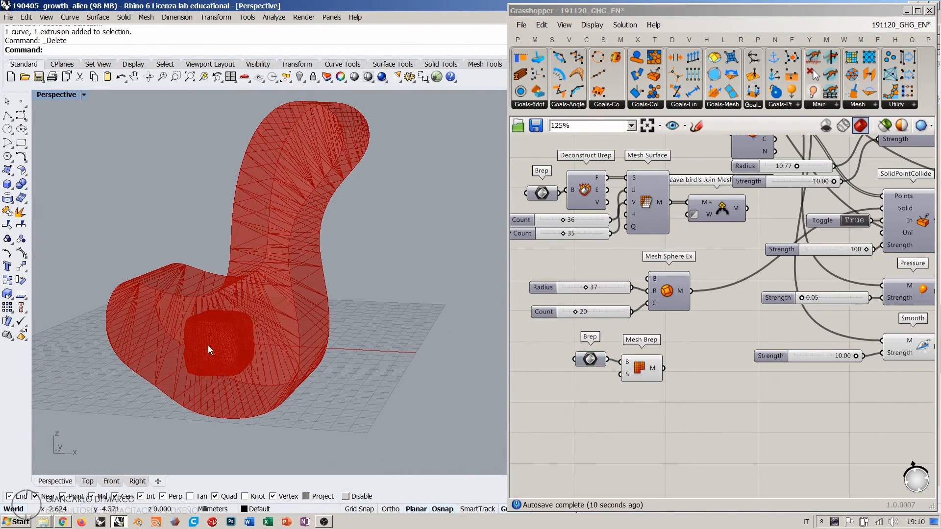
pyautogui.moveTo(275, 228); pyautogui.dragTo(174, 317, button='right')
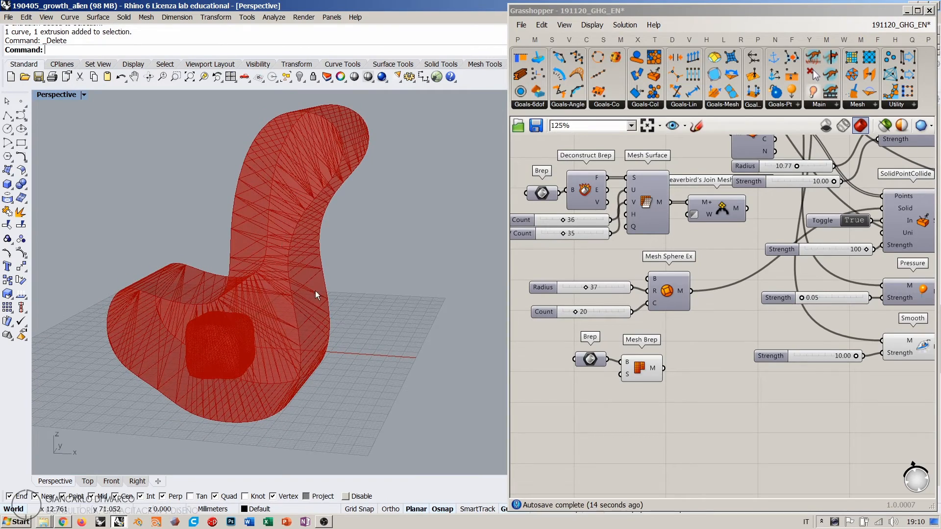
pyautogui.moveTo(316, 296); pyautogui.dragTo(274, 265, button='right')
pyautogui.moveTo(322, 152); pyautogui.dragTo(311, 225, button='right')
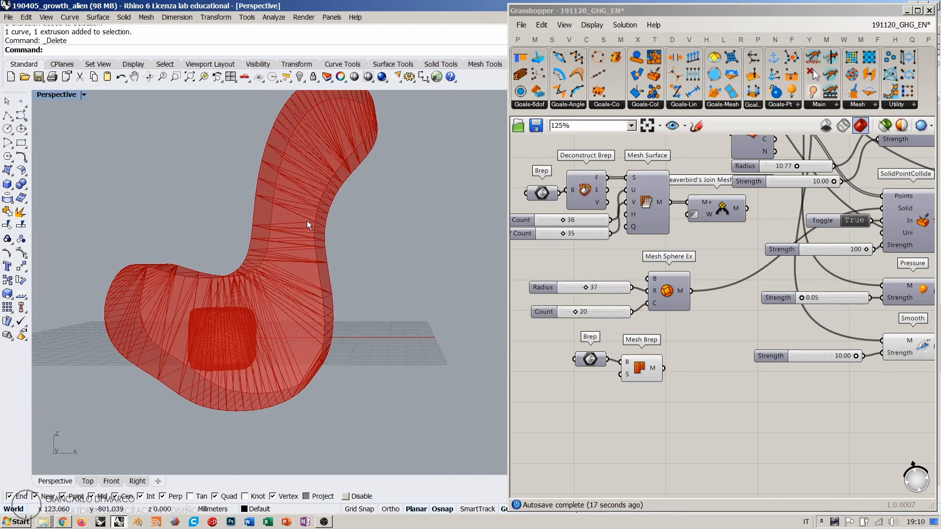
pyautogui.moveTo(383, 280); pyautogui.dragTo(616, 408, button='right')
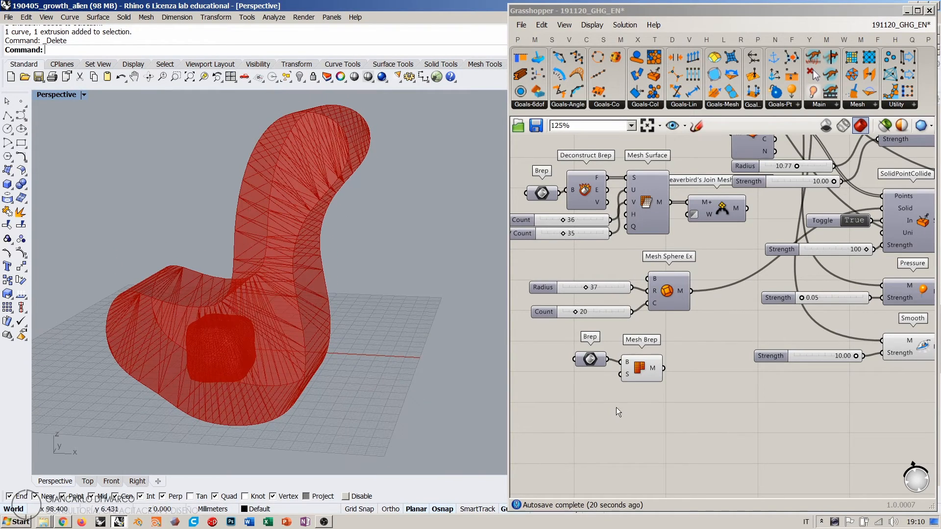
pyautogui.scroll(5, 642, 345)
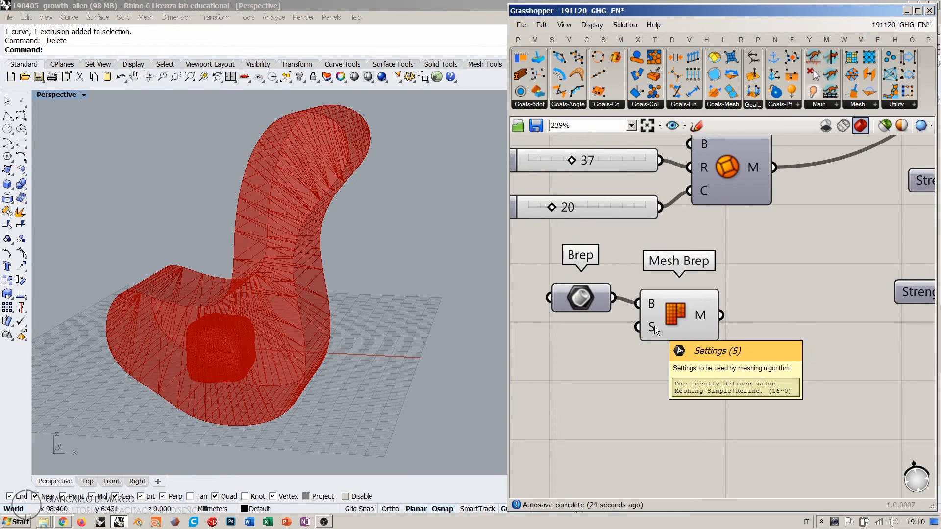
pyautogui.scroll(-3, 664, 322)
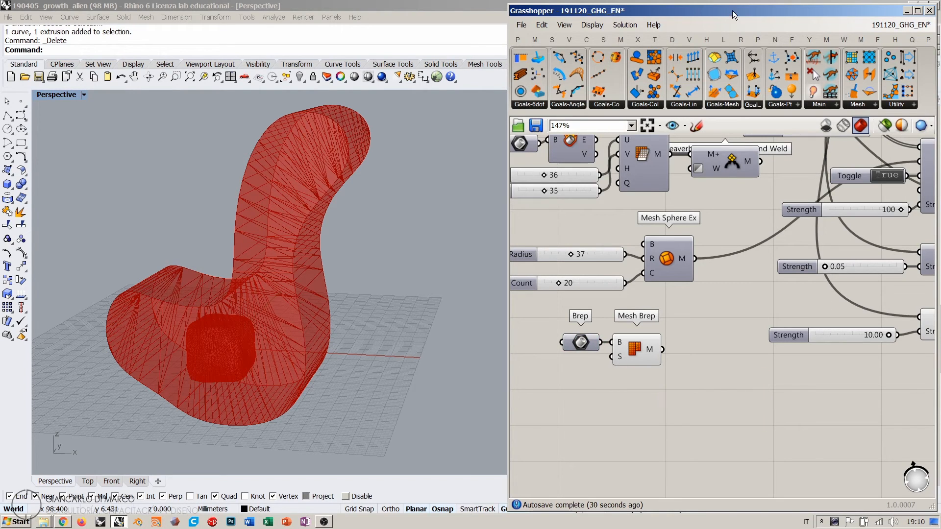
pyautogui.moveTo(766, 16); pyautogui.dragTo(648, 18)
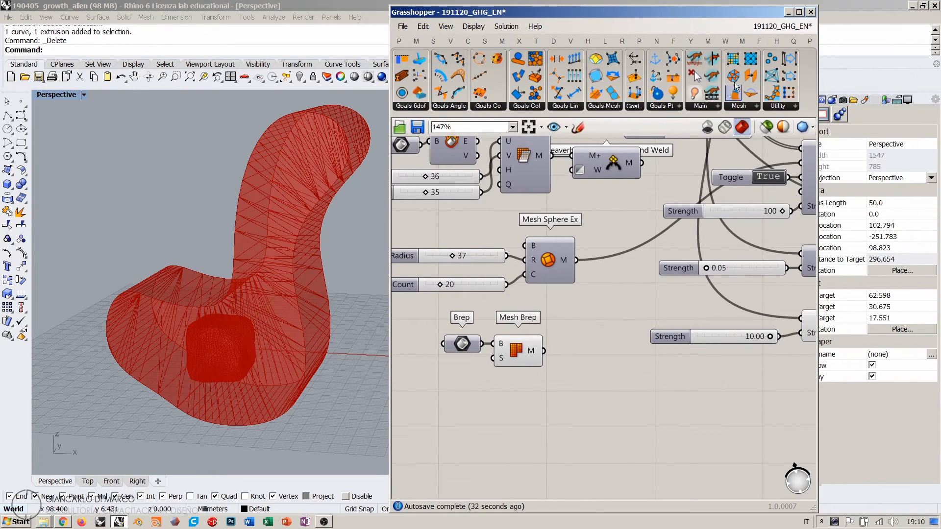
pyautogui.moveTo(709, 17); pyautogui.dragTo(647, 18)
pyautogui.click(253, 155)
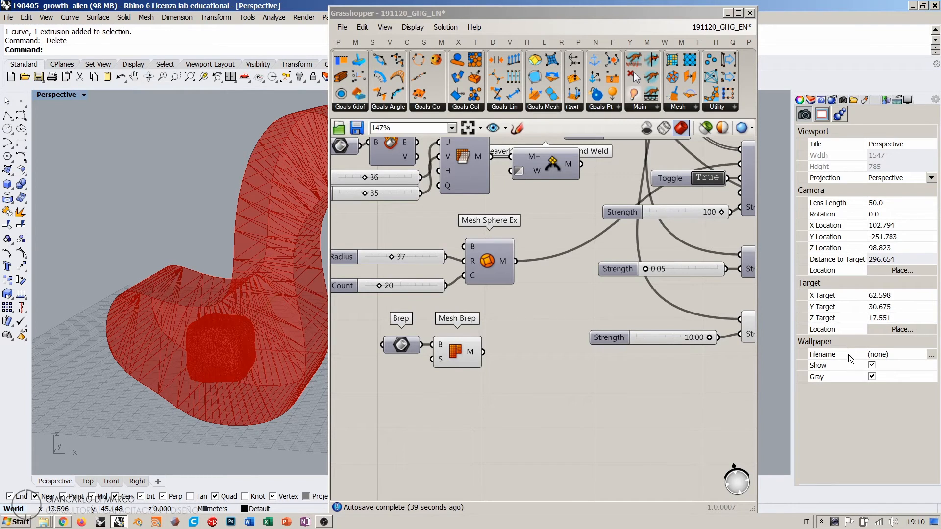
pyautogui.moveTo(294, 267); pyautogui.dragTo(278, 273, button='right')
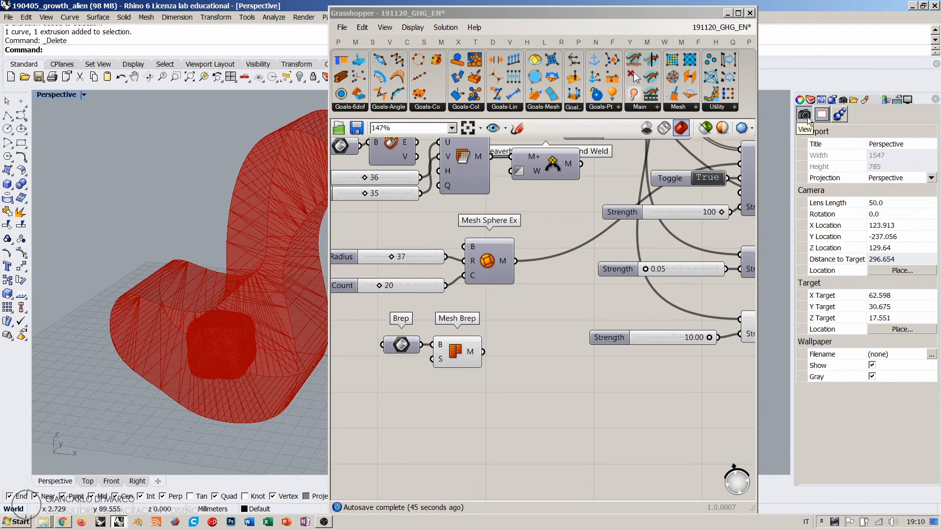
pyautogui.moveTo(607, 17); pyautogui.dragTo(784, 13)
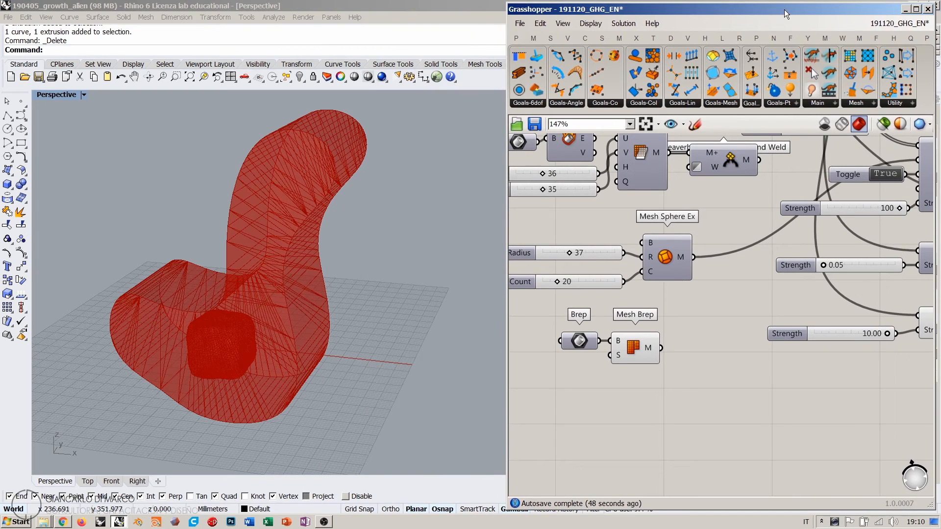
# Step: Inspect the MeshParameters stored in the Settings input of Mesh Brep and close them without changes
pyautogui.rightClick(619, 358)
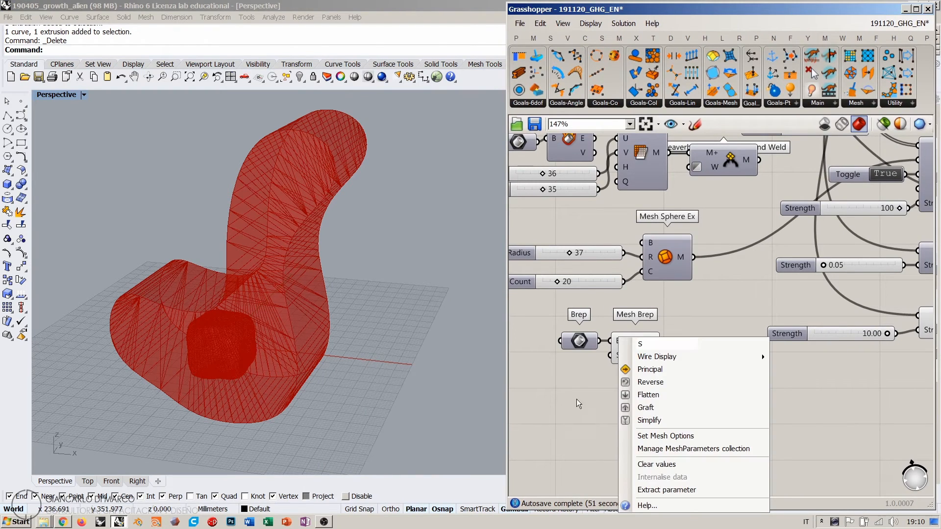
pyautogui.click(666, 449)
pyautogui.click(525, 299)
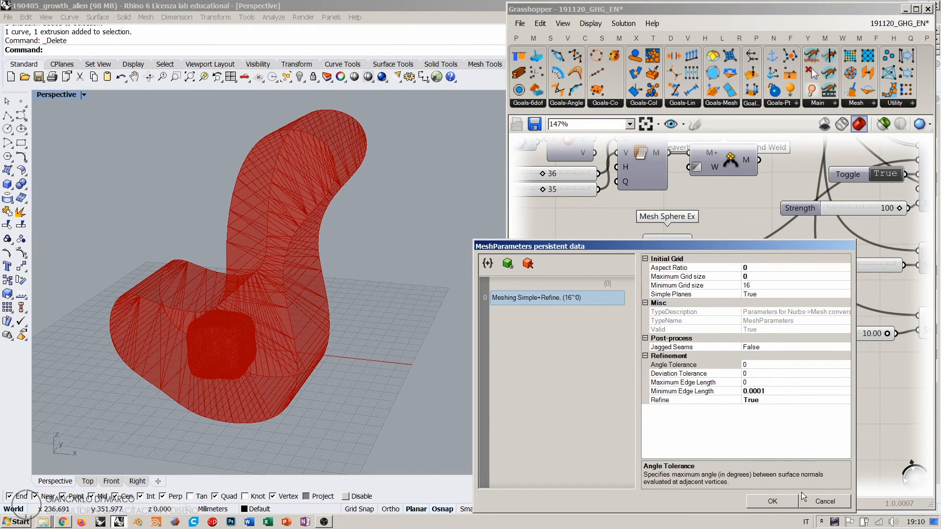
pyautogui.click(816, 501)
# Step: Replace the spherical boundary by connecting the Mesh Brep output to the Solid input of SolidPointCollide
pyautogui.moveTo(655, 339); pyautogui.dragTo(617, 317, button='right')
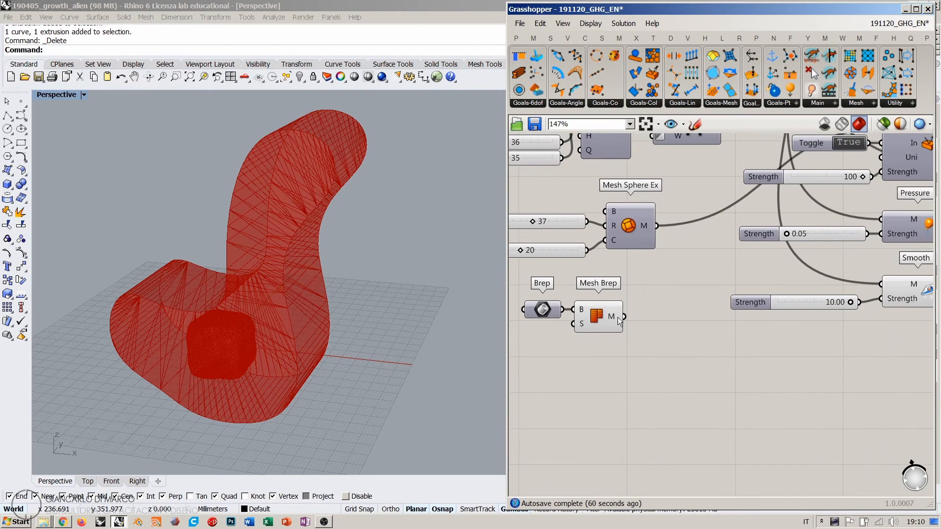
pyautogui.moveTo(621, 316); pyautogui.dragTo(848, 160)
pyautogui.click(715, 347)
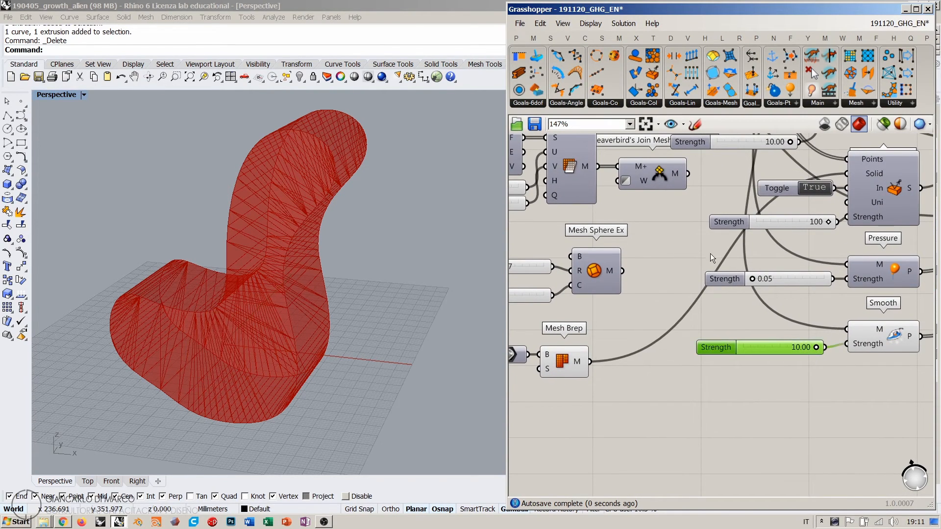
# Step: Run the growth loop inside the new boundary by switching its Boolean Toggle to False
pyautogui.scroll(-3, 712, 258)
pyautogui.moveTo(598, 144); pyautogui.dragTo(613, 208, button='right')
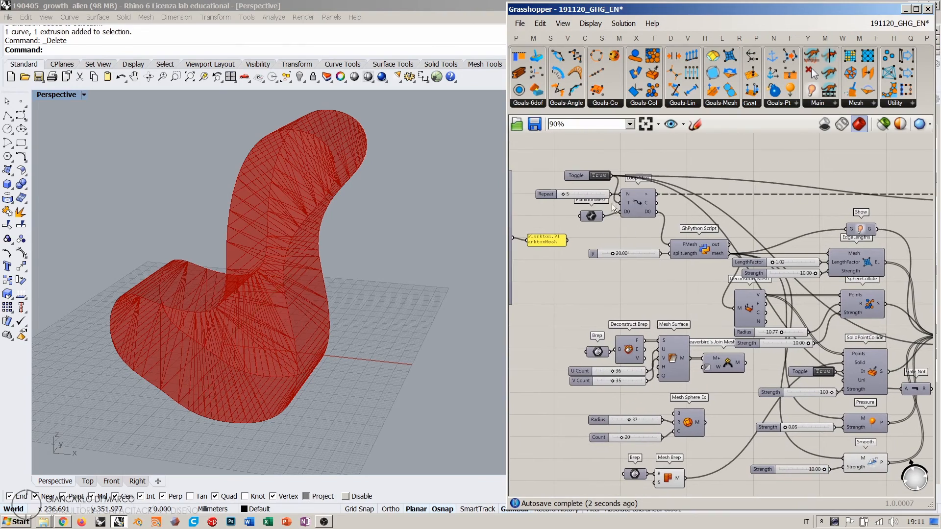
pyautogui.doubleClick(601, 175)
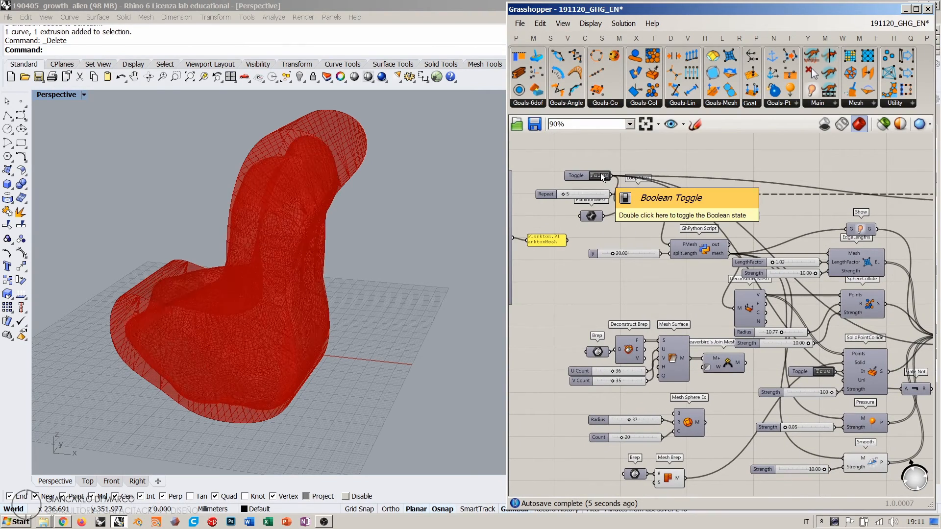
pyautogui.moveTo(355, 231); pyautogui.dragTo(329, 214, button='right')
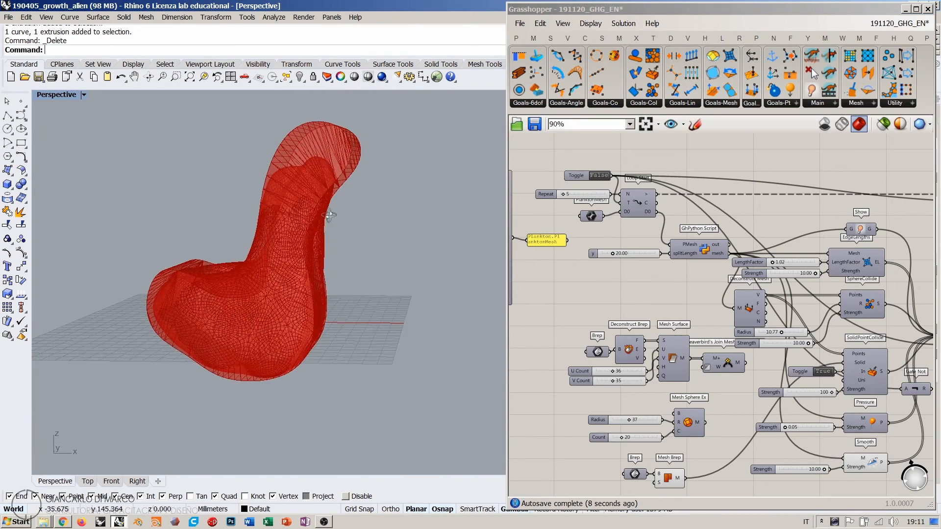
# Step: Set the loop's Repeat slider to 7 and examine the grown mesh from several angles
pyautogui.scroll(4, 560, 206)
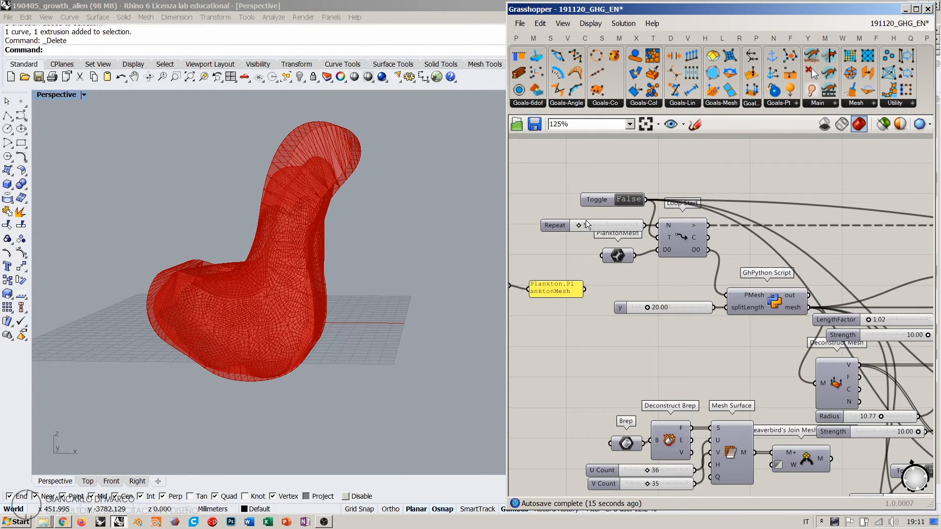
pyautogui.moveTo(581, 226); pyautogui.dragTo(581, 226)
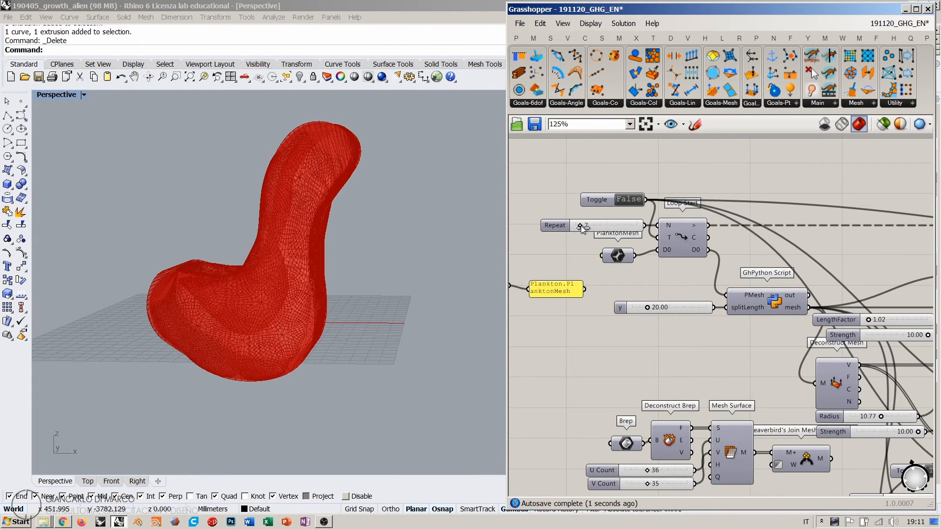
pyautogui.moveTo(350, 225); pyautogui.dragTo(333, 232, button='right')
pyautogui.scroll(4, 272, 243)
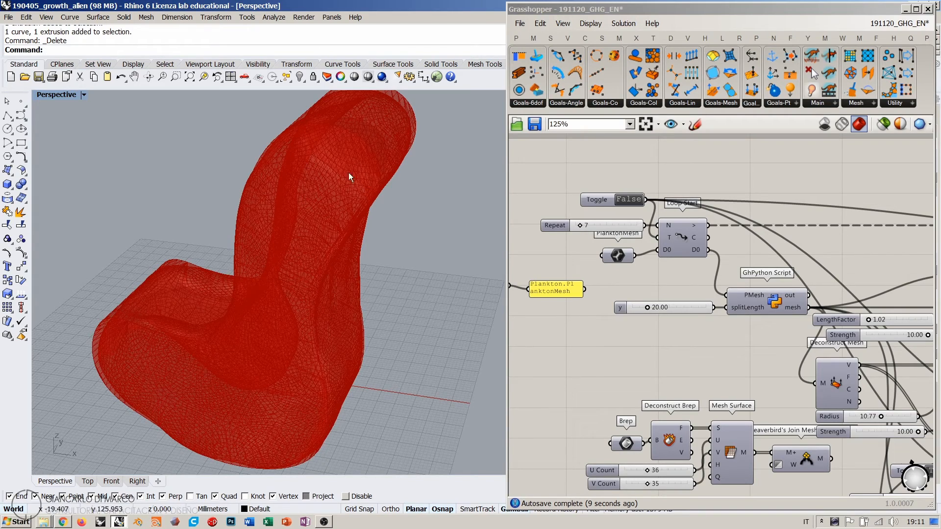
pyautogui.moveTo(329, 219); pyautogui.dragTo(348, 232, button='right')
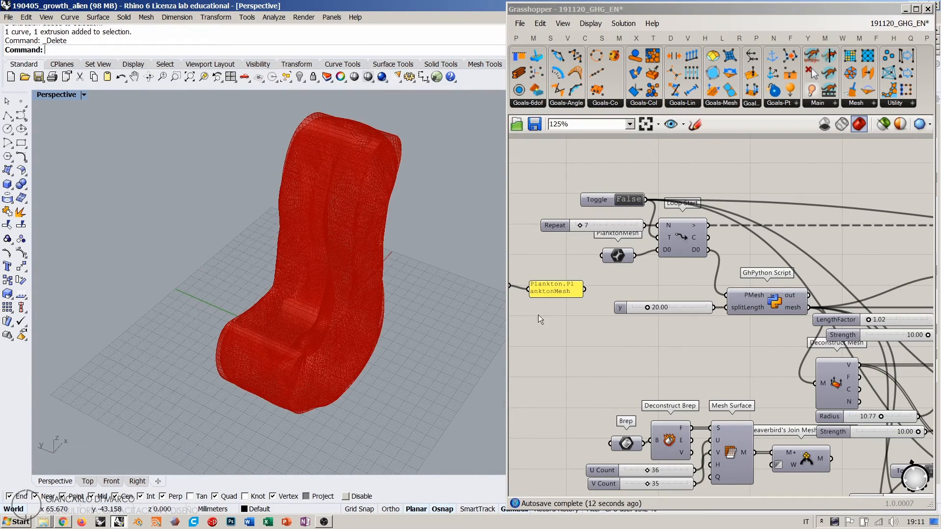
# Step: Hide the preview of the Mesh Brep boundary so only the grown mesh is displayed
pyautogui.click(711, 322)
pyautogui.moveTo(751, 495); pyautogui.dragTo(699, 353, button='right')
pyautogui.click(679, 471)
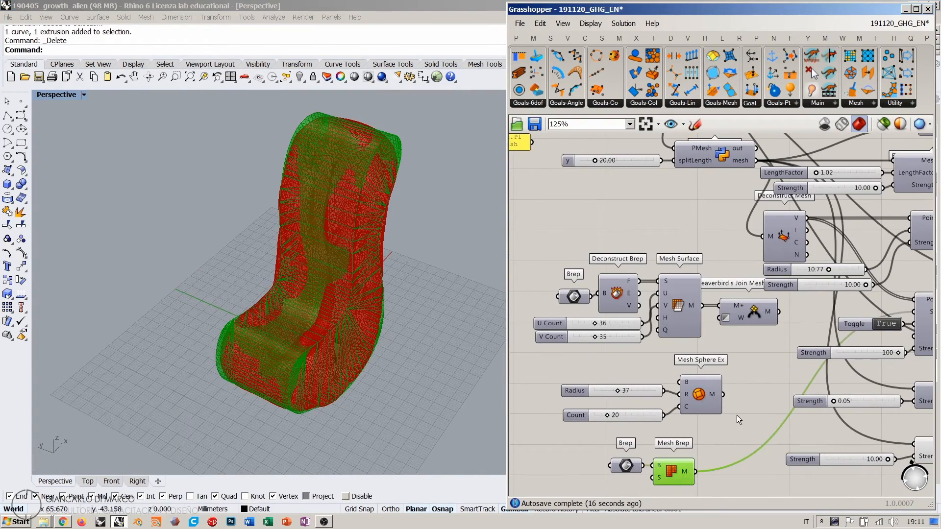
pyautogui.hotkey('ctrl', 'q')
pyautogui.click(748, 388)
pyautogui.moveTo(368, 310); pyautogui.dragTo(361, 292, button='right')
pyautogui.scroll(3, 282, 275)
pyautogui.keyDown('shift'); pyautogui.moveTo(316, 244); pyautogui.dragTo(309, 262, button='right'); pyautogui.keyUp('shift')
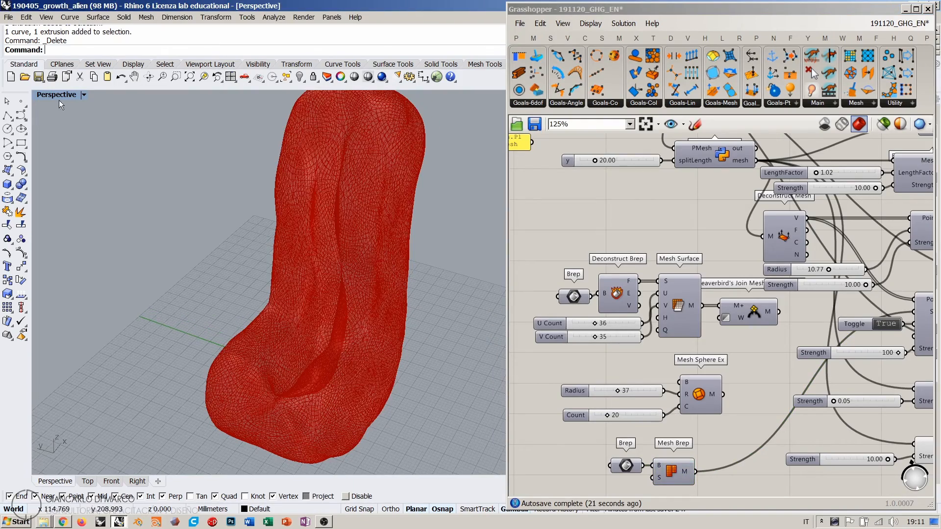
pyautogui.moveTo(338, 191); pyautogui.dragTo(421, 324, button='right')
# Step: Raise the loop's Repeat slider to 17
pyautogui.moveTo(621, 198); pyautogui.dragTo(667, 338, button='right')
pyautogui.scroll(3, 587, 223)
pyautogui.scroll(3, 586, 222)
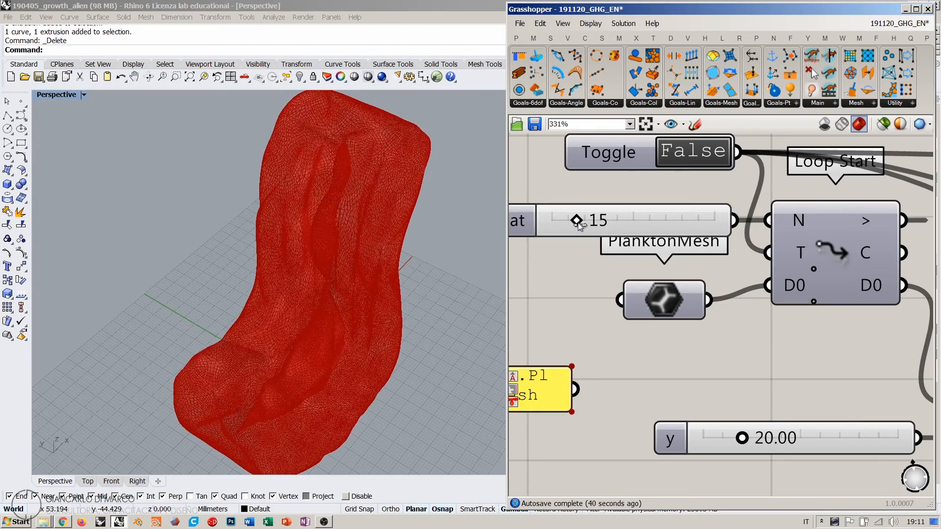
pyautogui.press('Right')
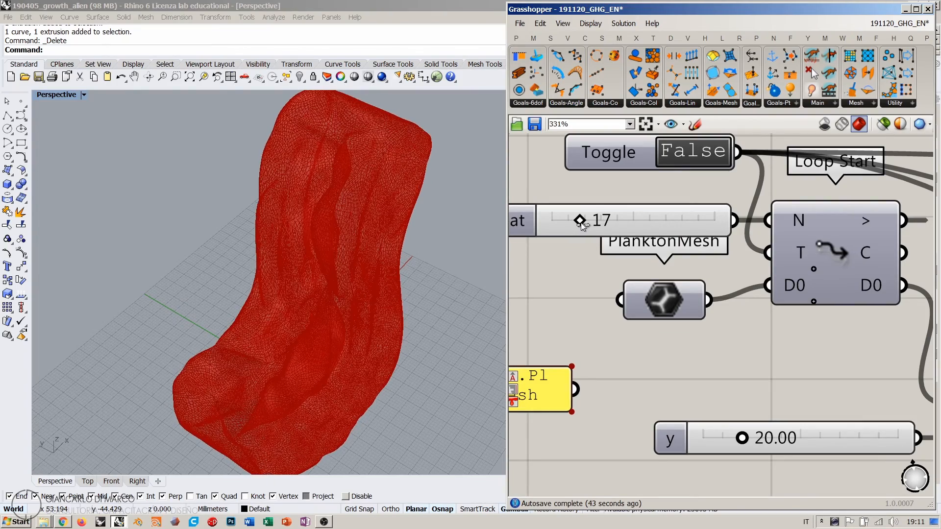
pyautogui.moveTo(342, 258)
pyautogui.mouseDown(button='right')
pyautogui.moveTo(386, 230)
pyautogui.moveTo(422, 223)
pyautogui.moveTo(300, 216)
pyautogui.moveTo(273, 167)
pyautogui.moveTo(269, 212)
pyautogui.moveTo(248, 256)
pyautogui.moveTo(186, 254)
pyautogui.moveTo(300, 216)
pyautogui.moveTo(343, 256)
pyautogui.moveTo(321, 331)
pyautogui.moveTo(302, 292)
pyautogui.moveTo(284, 281)
pyautogui.moveTo(307, 255)
pyautogui.moveTo(325, 300)
pyautogui.mouseUp(button='right')
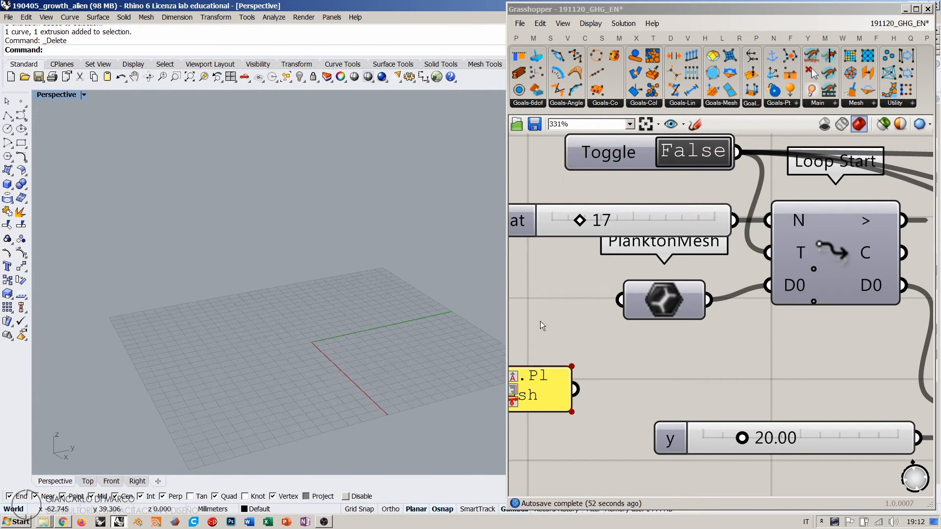
# Step: Turn off the preview mesh edges and examine the grown chair-like mesh from several angles
pyautogui.moveTo(735, 370); pyautogui.dragTo(589, 285, button='right')
pyautogui.scroll(-5, 590, 286)
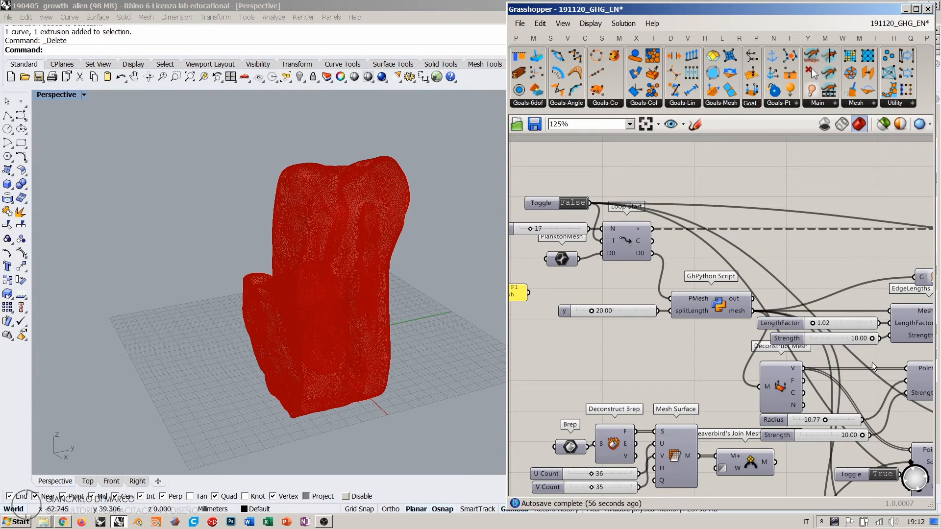
pyautogui.moveTo(437, 274); pyautogui.dragTo(375, 281, button='right')
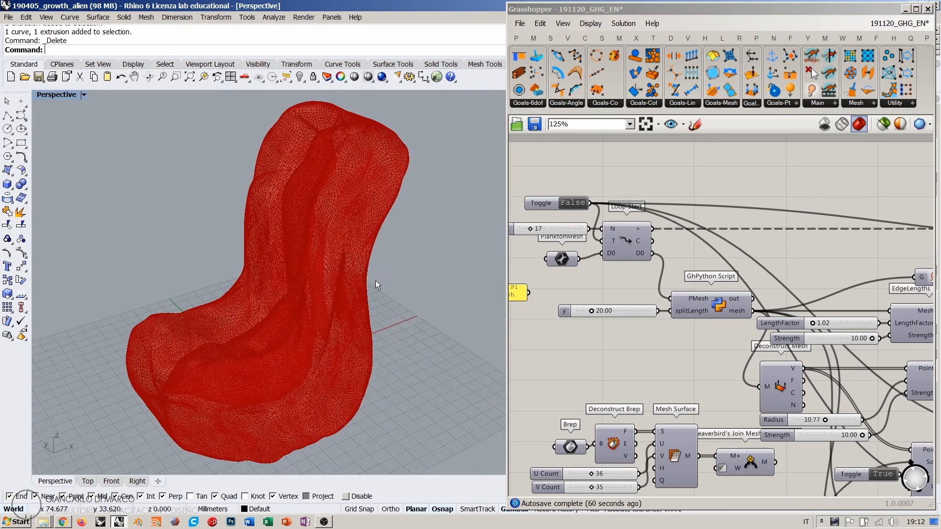
pyautogui.click(805, 168)
pyautogui.moveTo(349, 273); pyautogui.dragTo(275, 302, button='right')
pyautogui.click(628, 292)
pyautogui.scroll(-5, 626, 287)
# Step: Bake the mesh from Weaverbird's Catmull-Clark Subdivision into the Rhino document
pyautogui.rightClick(626, 288)
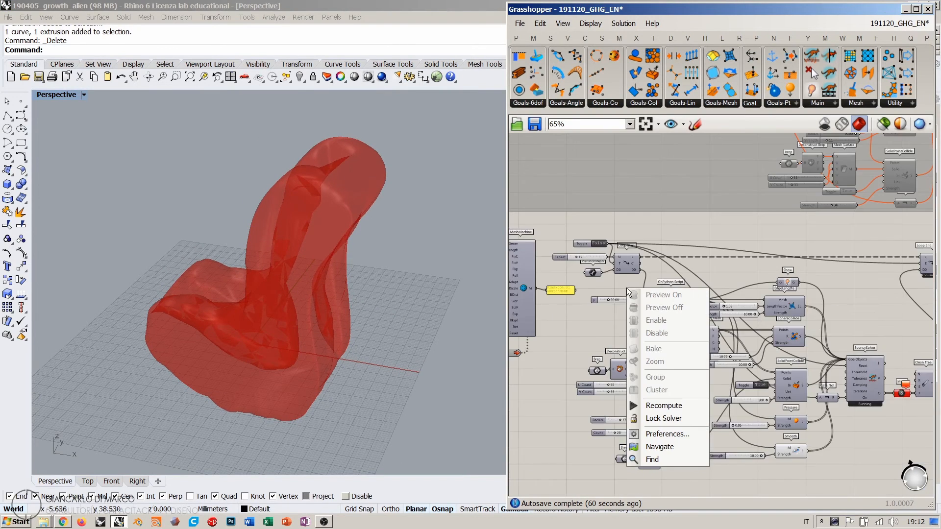
pyautogui.scroll(-1, 633, 287)
pyautogui.click(686, 281)
pyautogui.scroll(5, 866, 281)
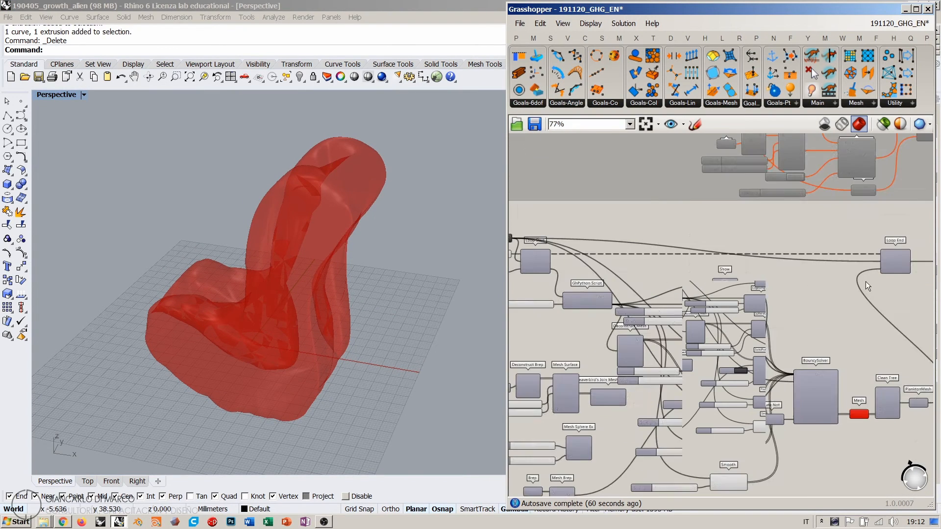
pyautogui.moveTo(878, 278); pyautogui.dragTo(677, 272, button='right')
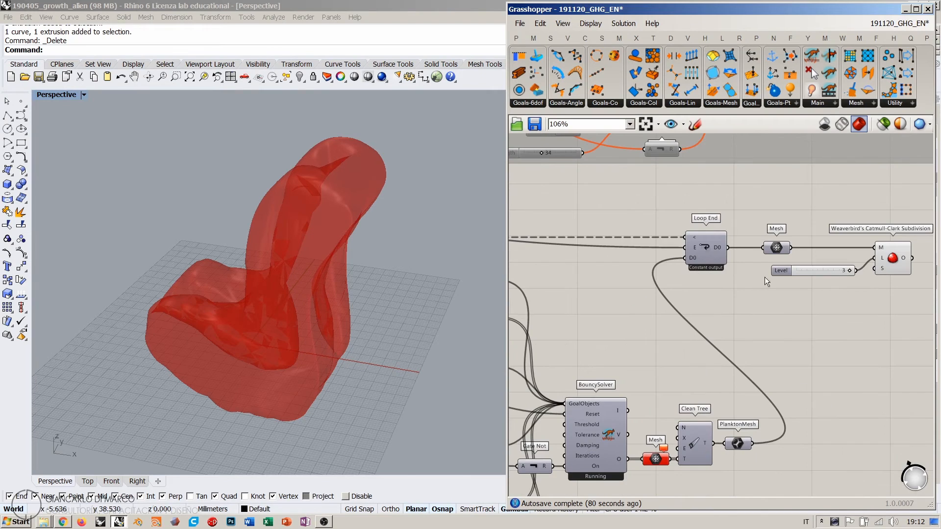
pyautogui.rightClick(889, 258)
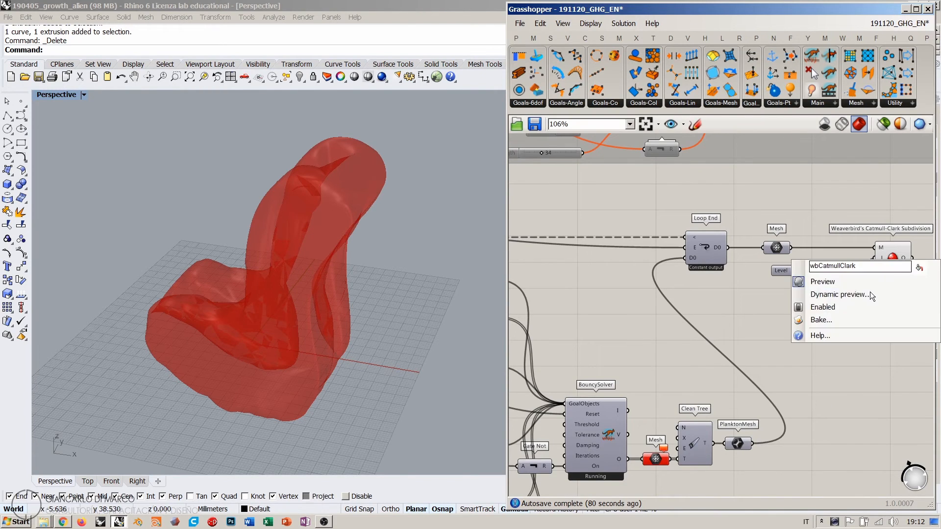
pyautogui.click(853, 324)
pyautogui.click(858, 432)
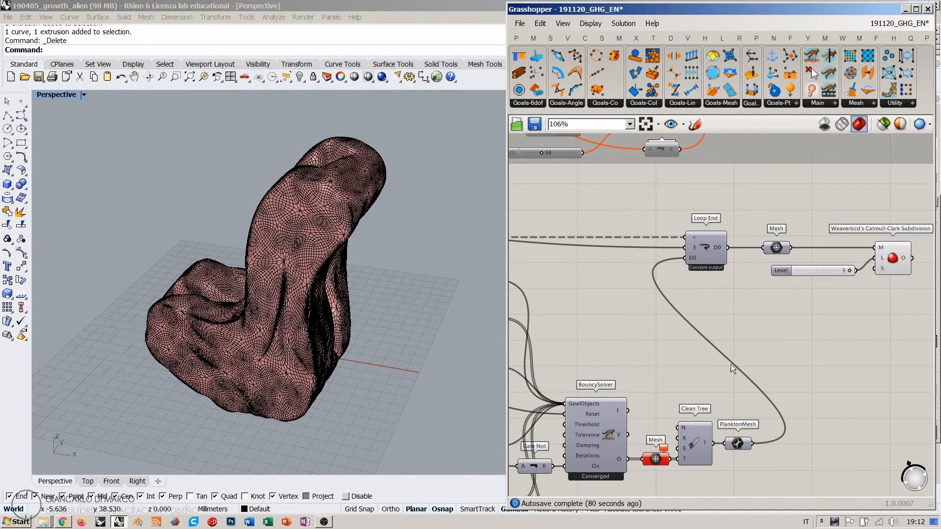
# Step: Switch off the Grasshopper preview and set the Perspective view to Arctic to inspect the baked mesh's folds
pyautogui.moveTo(389, 316); pyautogui.dragTo(393, 263, button='right')
pyautogui.click(824, 124)
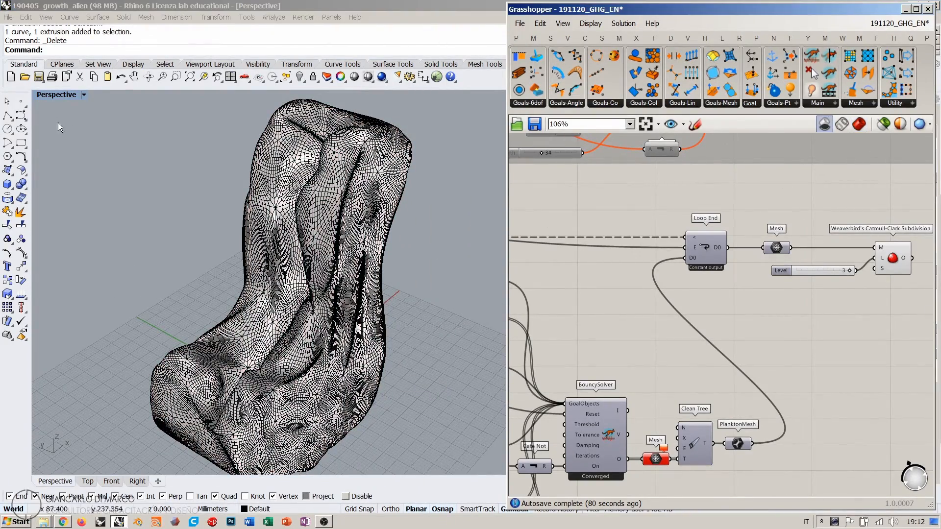
pyautogui.click(55, 97)
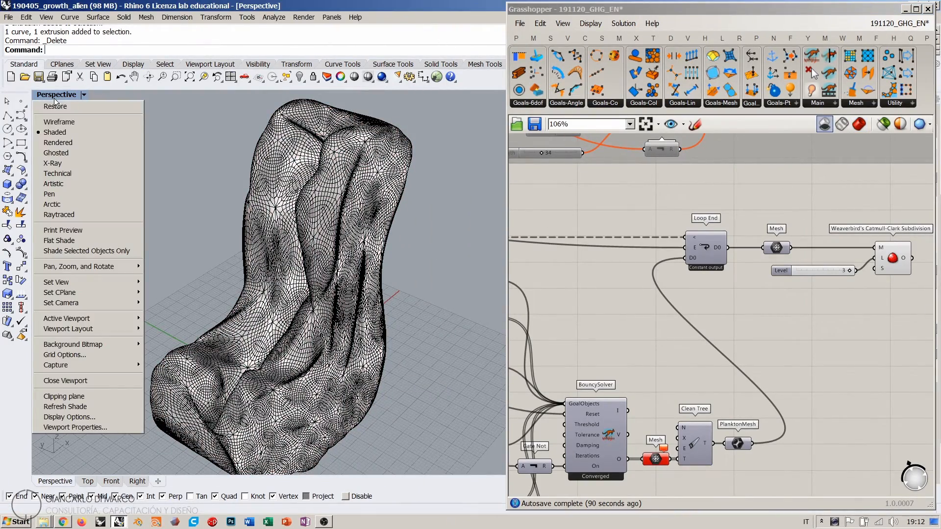
pyautogui.click(73, 207)
pyautogui.moveTo(345, 255); pyautogui.dragTo(394, 241, button='right')
pyautogui.scroll(5, 392, 248)
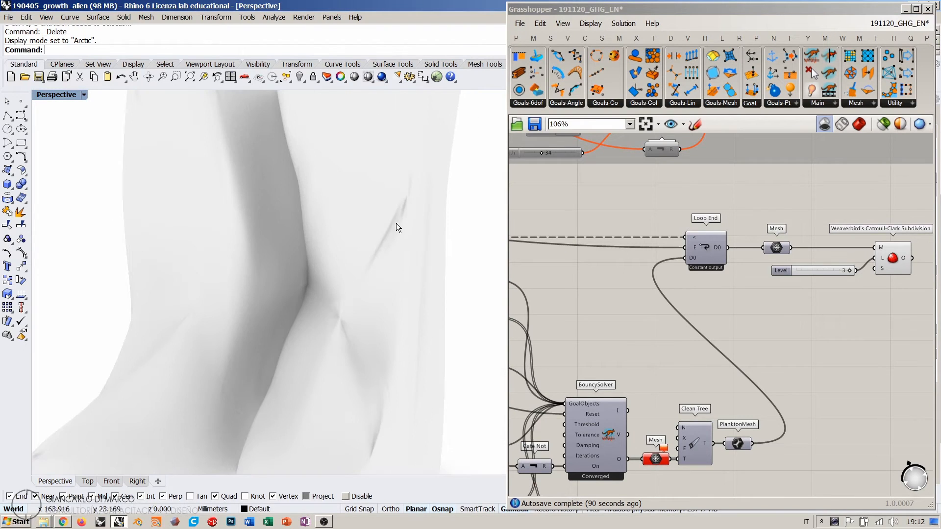
pyautogui.moveTo(393, 223); pyautogui.dragTo(263, 205, button='right')
pyautogui.moveTo(161, 196); pyautogui.dragTo(304, 289, button='right')
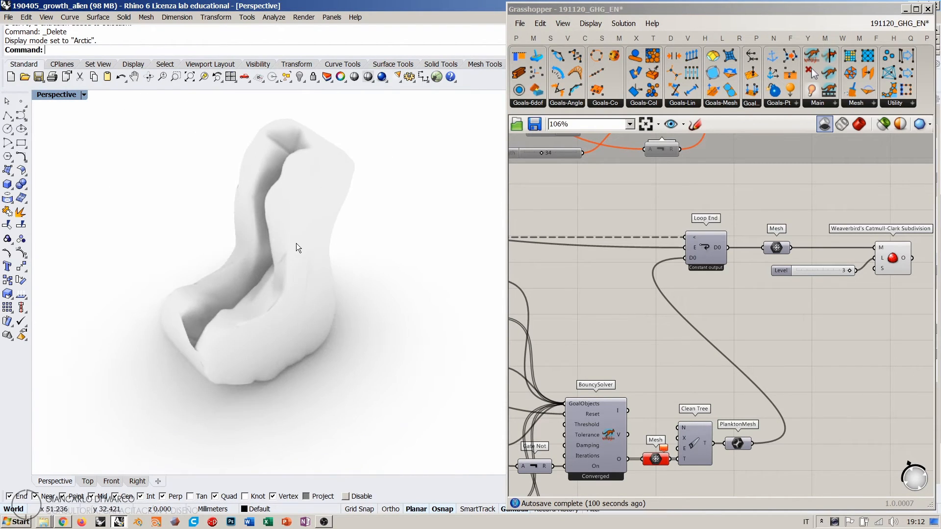
# Step: Delete the baked mesh and set the Catmull-Clark subdivision Level to 1
pyautogui.click(296, 243)
pyautogui.press('Delete')
pyautogui.click(828, 280)
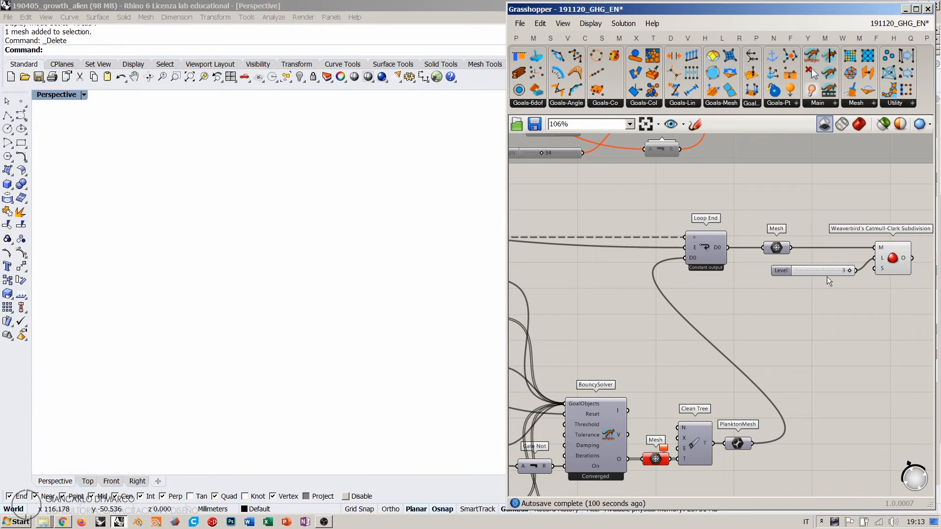
pyautogui.moveTo(848, 272); pyautogui.dragTo(807, 274)
# Step: Restore the shaded Grasshopper preview and set the Perspective view to Wireframe
pyautogui.click(855, 126)
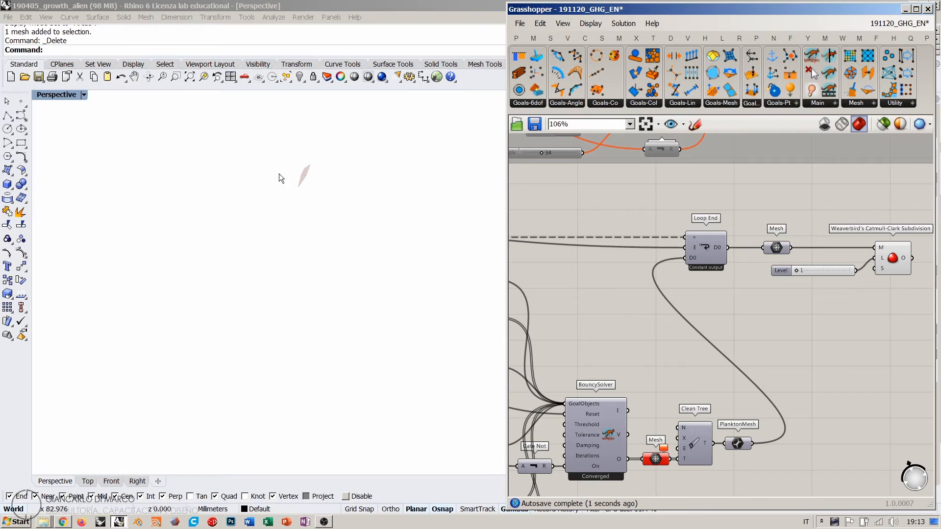
pyautogui.click(63, 94)
pyautogui.click(73, 120)
# Step: Reset the growth loop by setting its toggle to True and connect MeshMachine's M output to the PlanktonMesh parameter
pyautogui.moveTo(578, 296); pyautogui.dragTo(757, 278, button='right')
pyautogui.moveTo(606, 274); pyautogui.dragTo(685, 317, button='right')
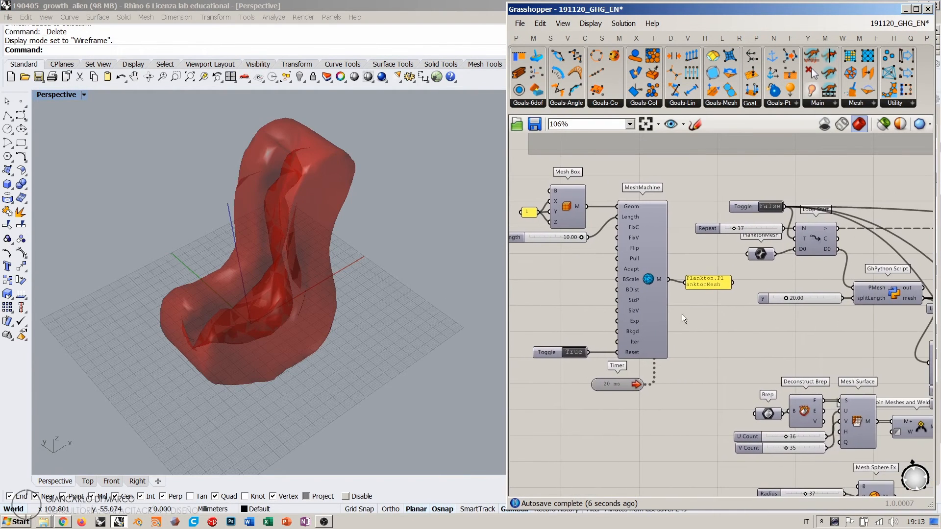
pyautogui.moveTo(774, 277); pyautogui.dragTo(703, 287, button='right')
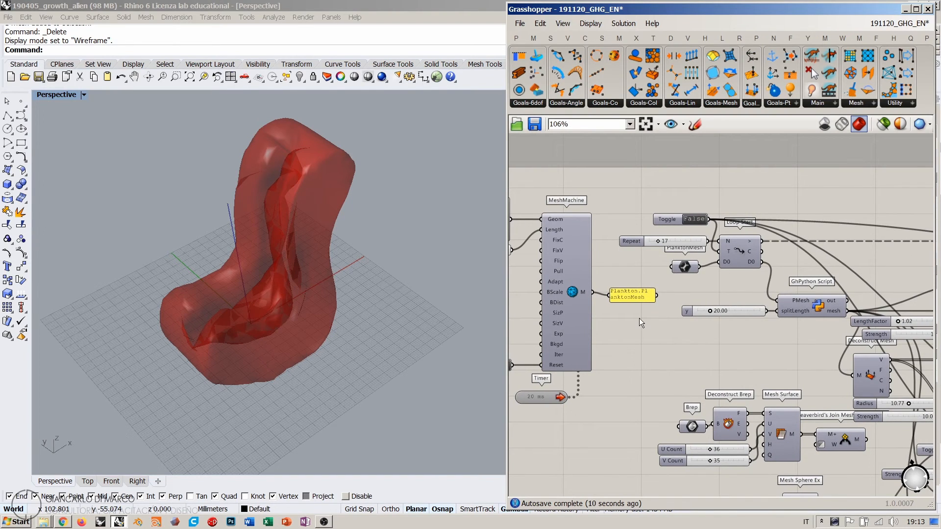
pyautogui.moveTo(637, 319); pyautogui.dragTo(716, 325, button='right')
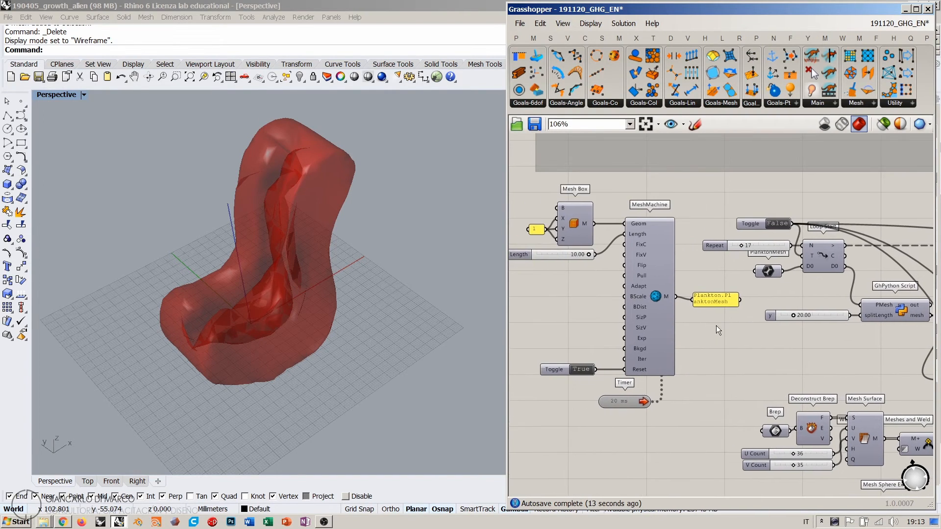
pyautogui.click(656, 302)
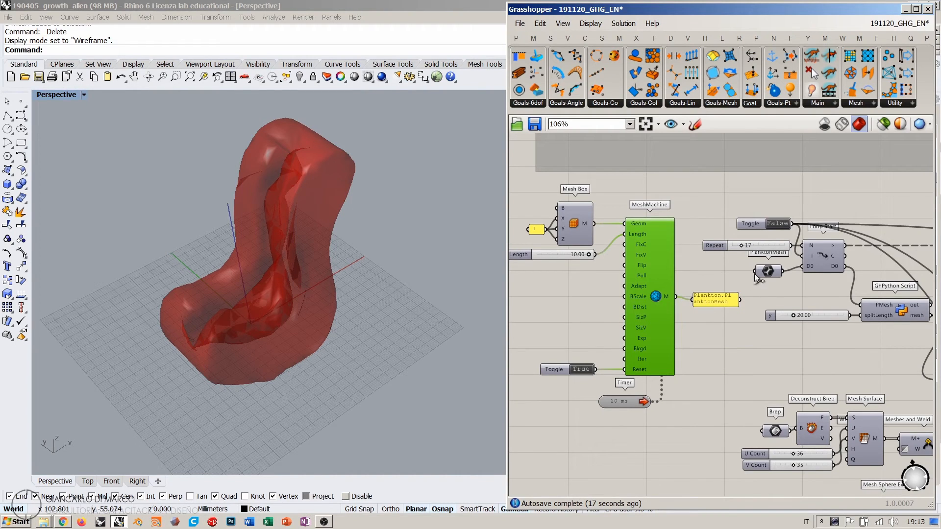
pyautogui.doubleClick(777, 224)
pyautogui.moveTo(756, 272); pyautogui.dragTo(674, 297)
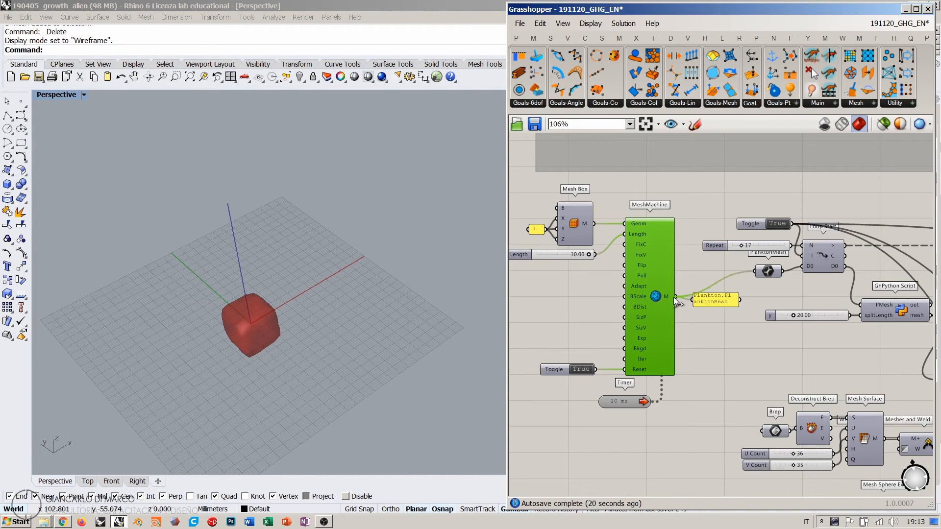
# Step: Temporarily feed the GhPython Script's mesh output into a new Deconstruct Mesh to check its vertices, and remove the component
pyautogui.click(713, 322)
pyautogui.moveTo(789, 272); pyautogui.dragTo(667, 268, button='right')
pyautogui.scroll(3, 666, 269)
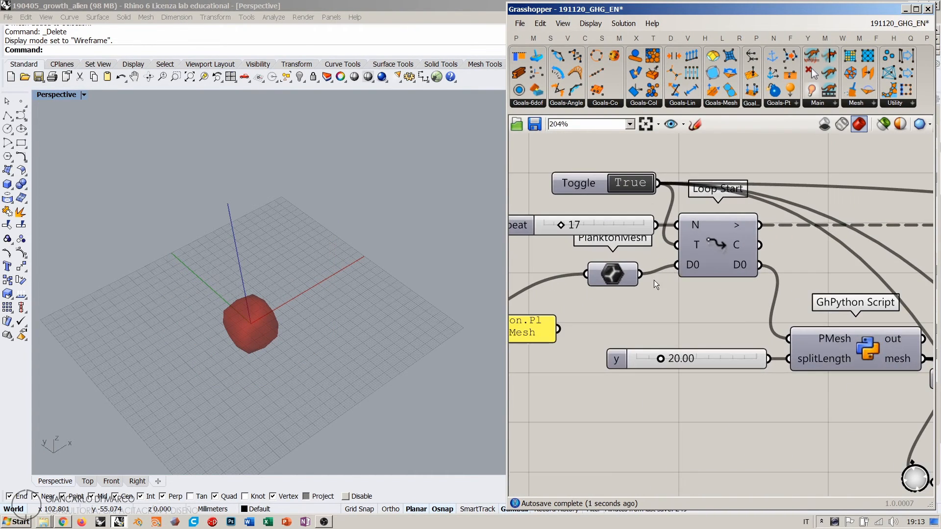
pyautogui.moveTo(892, 359); pyautogui.dragTo(633, 306, button='right')
pyautogui.moveTo(850, 319)
pyautogui.doubleClick(713, 211)
pyautogui.write('dem')
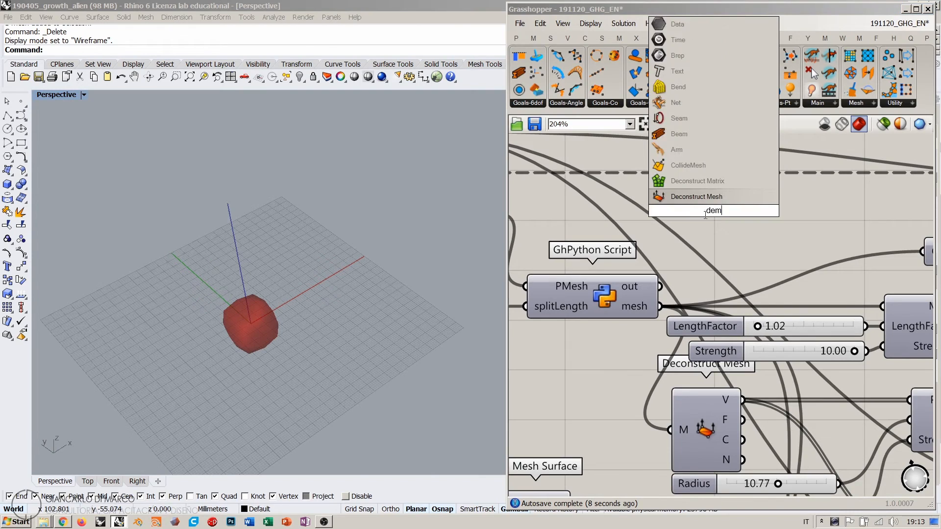
pyautogui.click(685, 198)
pyautogui.moveTo(657, 307); pyautogui.dragTo(706, 223)
pyautogui.moveTo(735, 201)
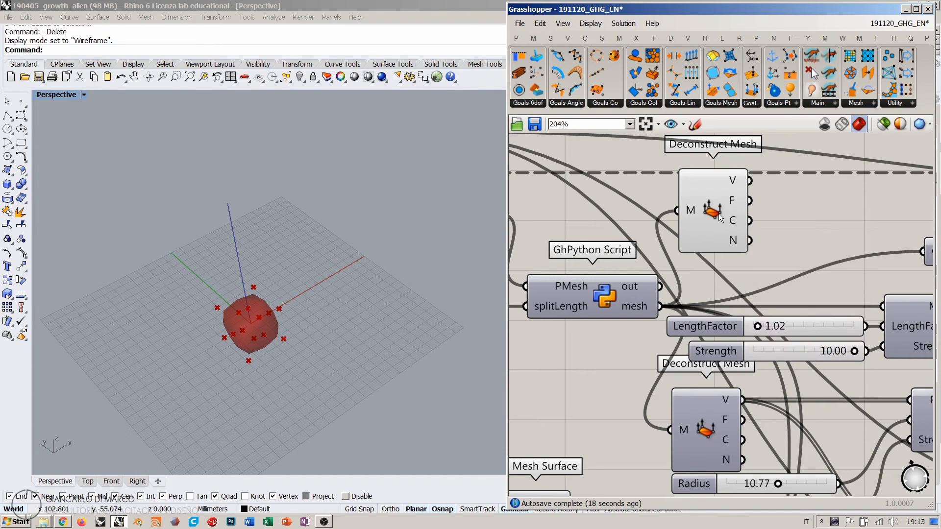
pyautogui.moveTo(719, 214); pyautogui.dragTo(743, 219)
pyautogui.press('Delete')
# Step: Run the growth loop briefly by switching its toggle to False, and reset it to True
pyautogui.moveTo(595, 227); pyautogui.dragTo(719, 235, button='right')
pyautogui.scroll(-2, 741, 233)
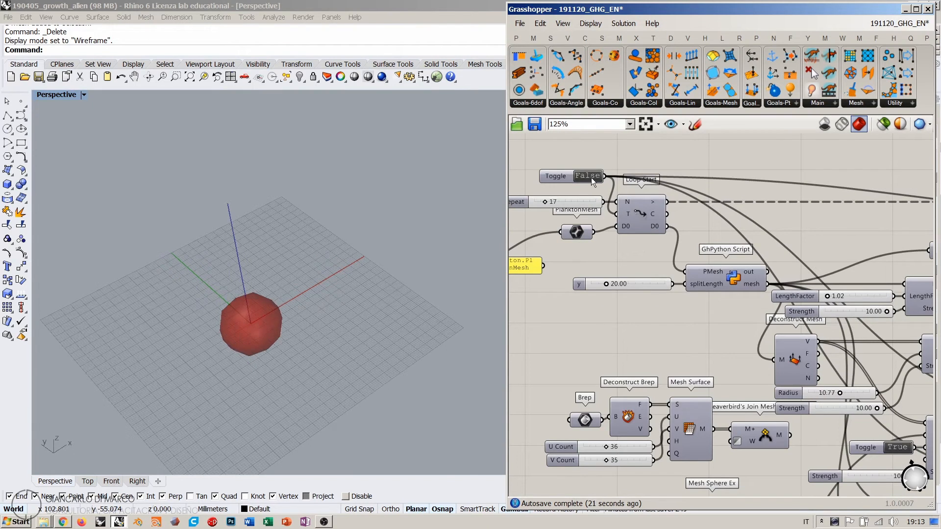
pyautogui.doubleClick(590, 177)
pyautogui.doubleClick(585, 178)
pyautogui.moveTo(574, 246); pyautogui.dragTo(726, 237, button='right')
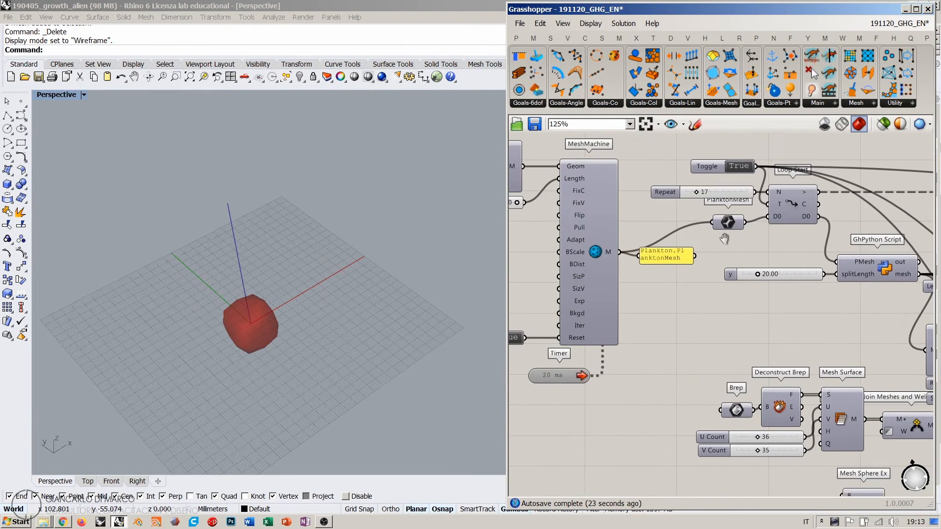
# Step: Undo the recent edits until the PlanktonMesh parameter is disconnected from MeshMachine's M output
pyautogui.click(608, 248)
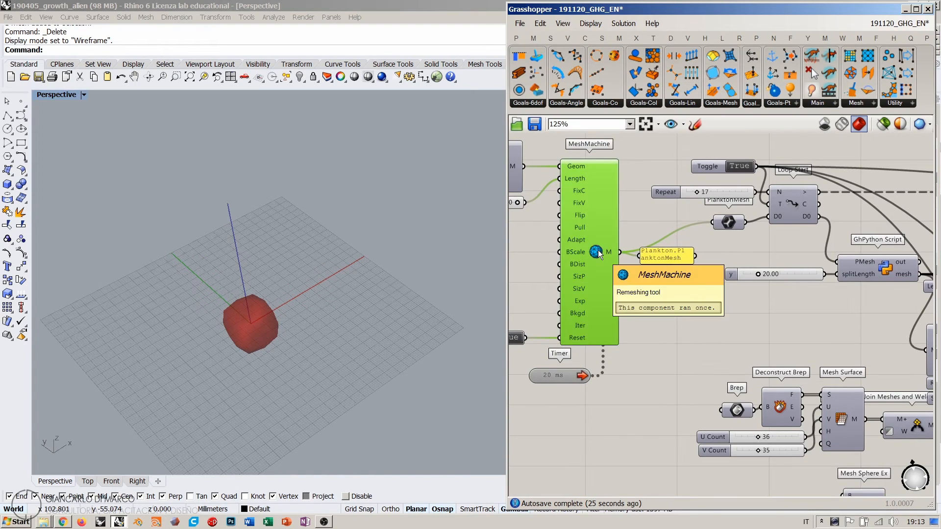
pyautogui.click(728, 225)
pyautogui.click(650, 220)
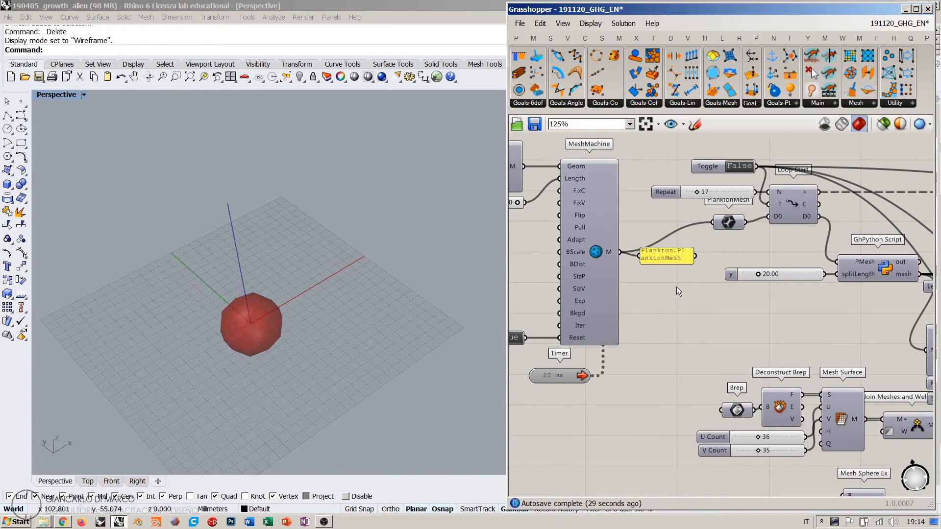
pyautogui.hotkey('ctrl', 'z')
pyautogui.hotkey('ctrl', 'z')
pyautogui.hotkey('ctrl', 'z')
pyautogui.hotkey('ctrl', 'z')
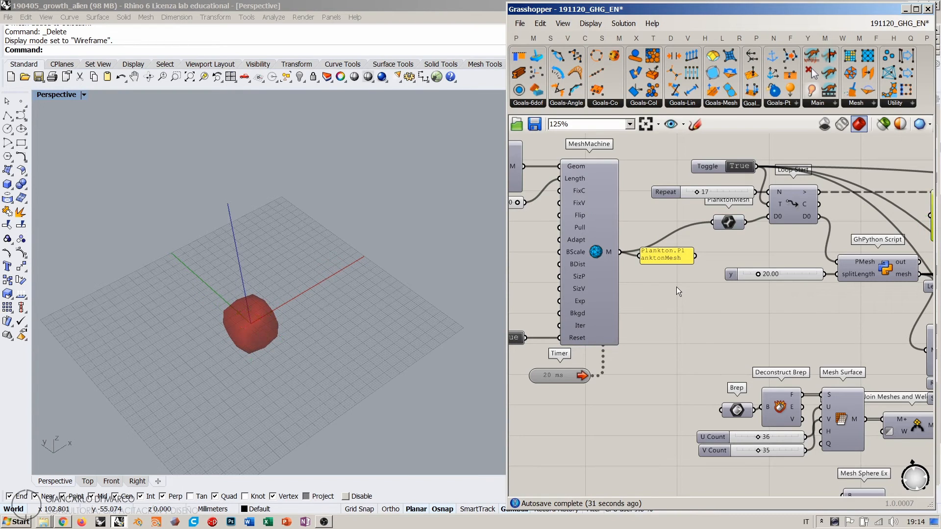
# Step: Run the growth loop by switching its toggle to False and view the growing mesh from the side
pyautogui.moveTo(739, 154); pyautogui.dragTo(672, 172, button='right')
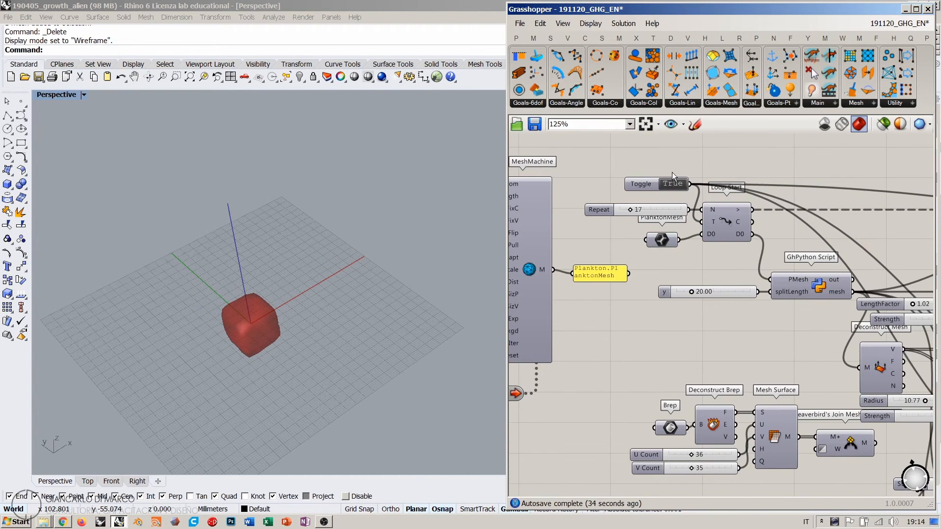
pyautogui.doubleClick(669, 183)
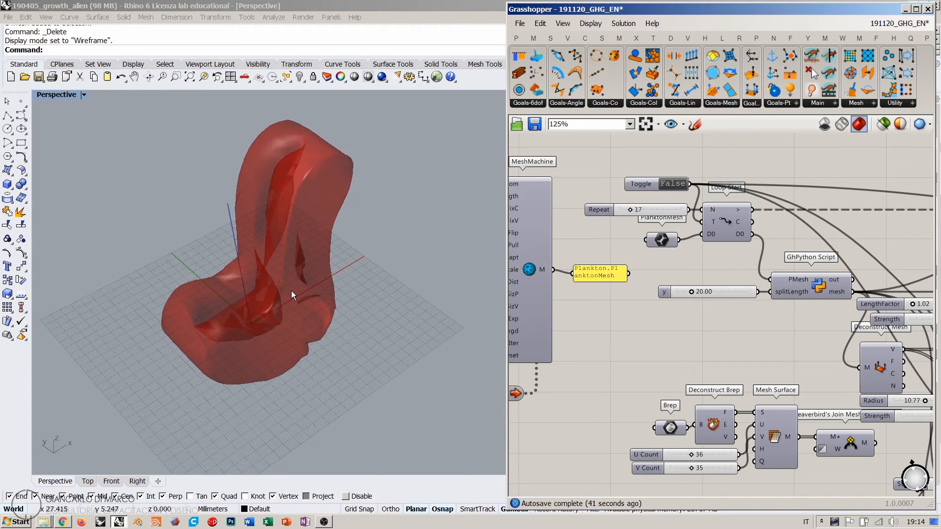
pyautogui.moveTo(298, 299); pyautogui.dragTo(290, 212, button='right')
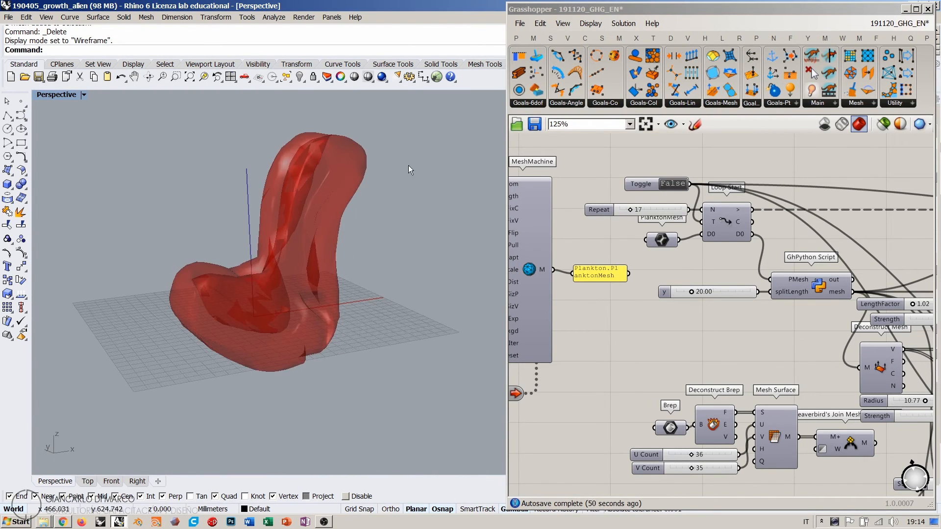
pyautogui.moveTo(407, 166); pyautogui.dragTo(382, 230, button='right')
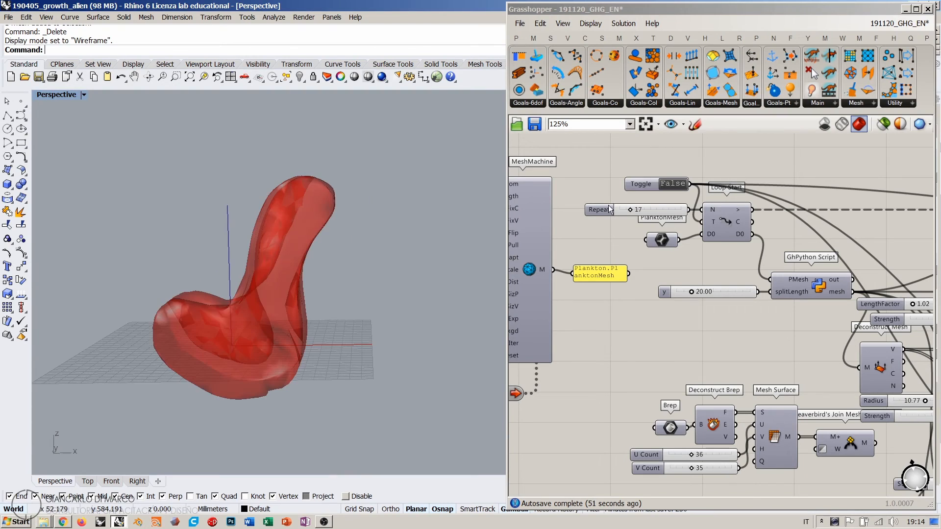
# Step: Set the Loop Start's Repeat slider to 8 and restart the growth loop with its toggle
pyautogui.scroll(6, 628, 209)
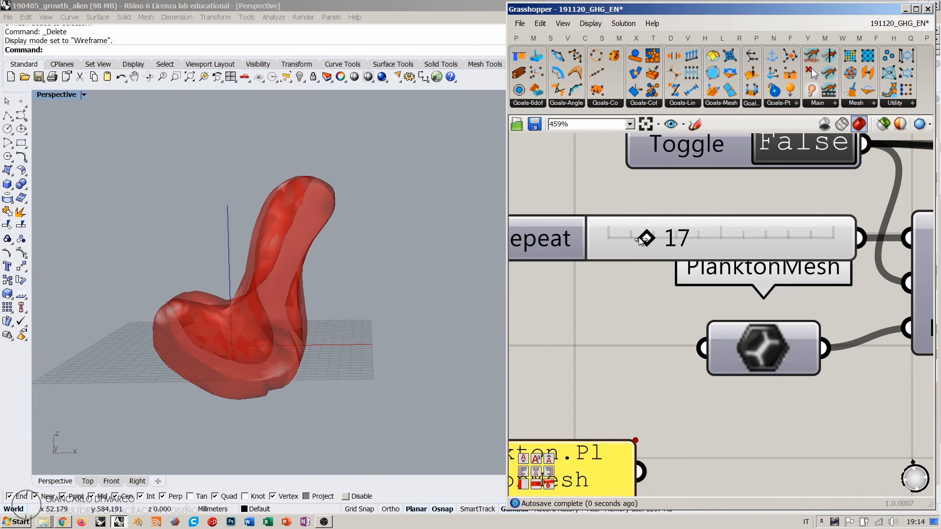
pyautogui.moveTo(637, 239); pyautogui.dragTo(624, 240)
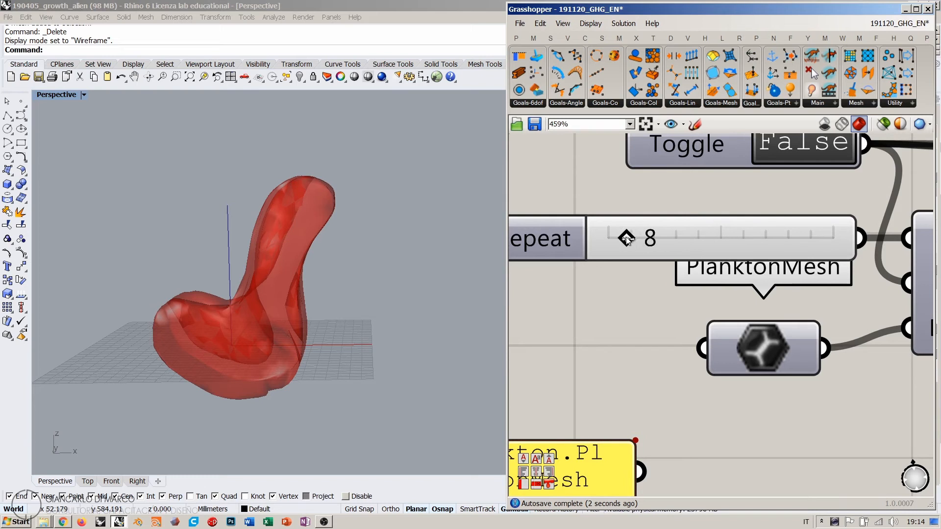
pyautogui.moveTo(639, 275); pyautogui.dragTo(622, 305, button='right')
pyautogui.scroll(-5, 623, 304)
pyautogui.doubleClick(684, 254)
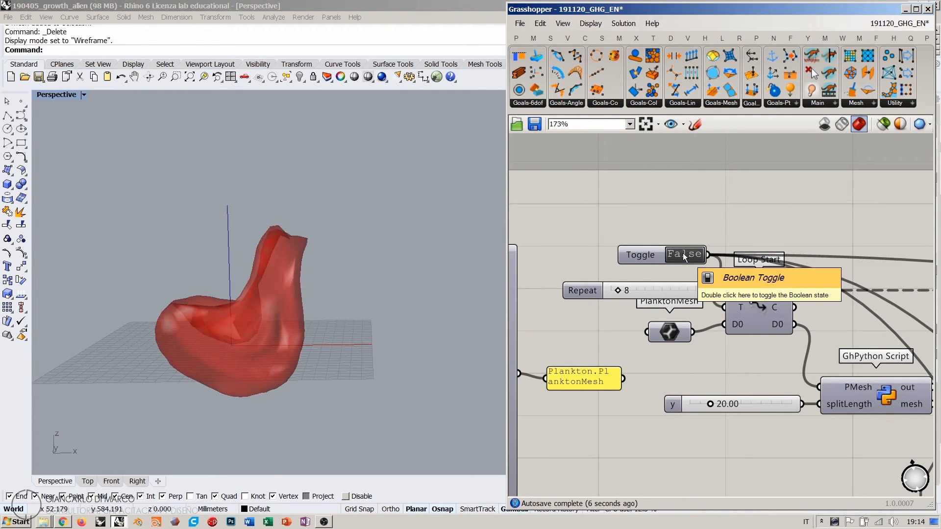
pyautogui.doubleClick(684, 253)
# Step: Examine the folds of the growing mesh from several angles in the Perspective view
pyautogui.moveTo(293, 297); pyautogui.dragTo(349, 310, button='right')
pyautogui.moveTo(745, 422); pyautogui.dragTo(648, 290, button='right')
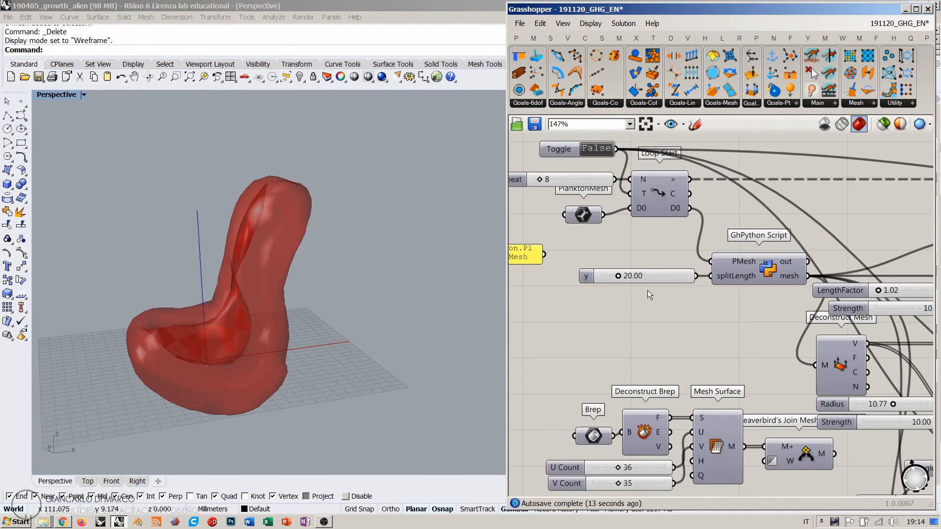
pyautogui.scroll(-2, 648, 290)
pyautogui.moveTo(288, 277); pyautogui.dragTo(302, 273, button='right')
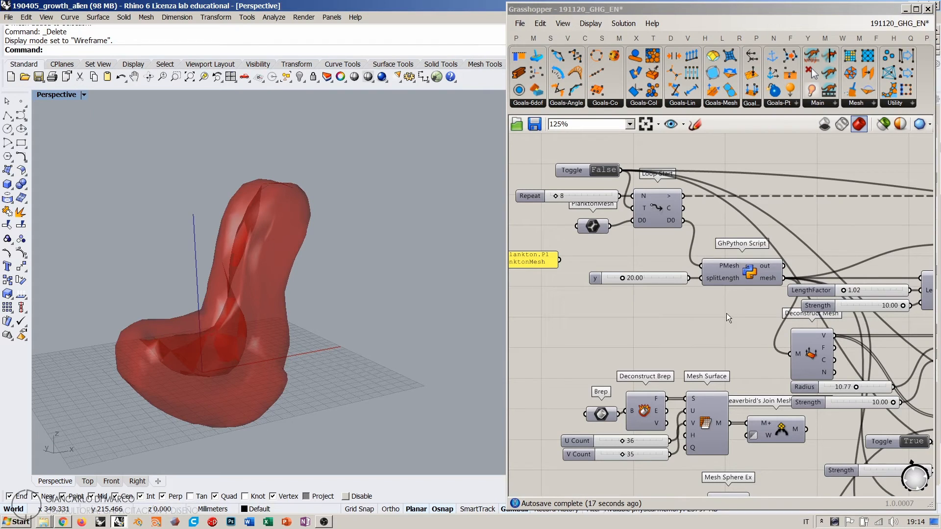
pyautogui.click(840, 228)
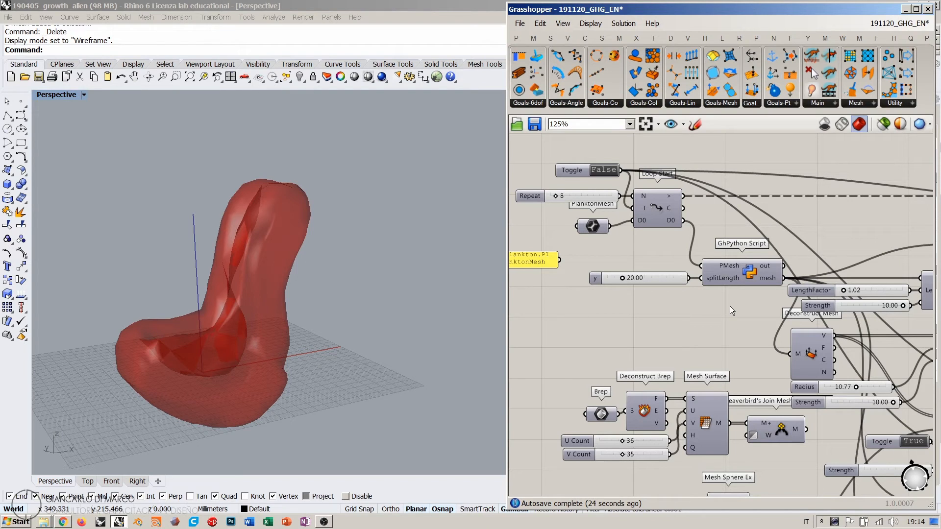
pyautogui.moveTo(374, 290); pyautogui.dragTo(322, 290, button='right')
pyautogui.click(614, 328)
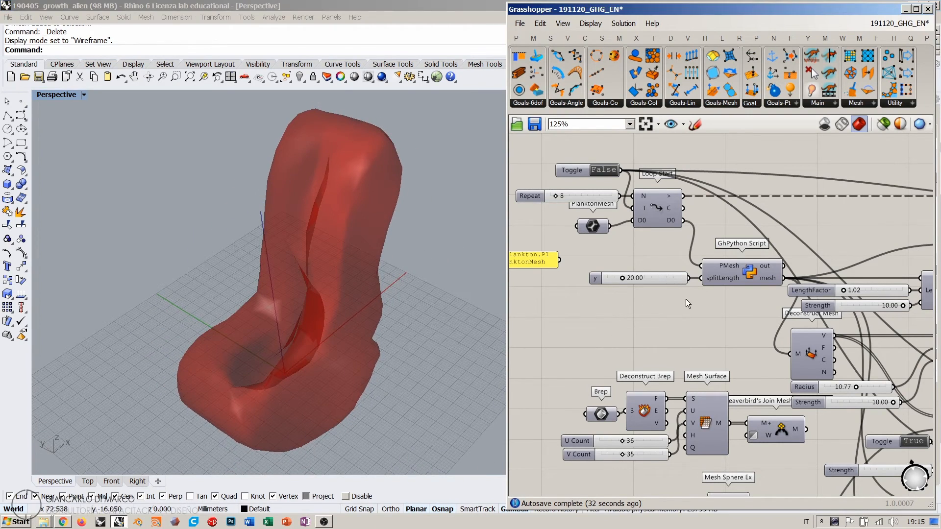
pyautogui.moveTo(710, 302); pyautogui.dragTo(700, 304, button='right')
# Step: Set the slider feeding the GhPython Script's splitLength to 10
pyautogui.scroll(4, 616, 283)
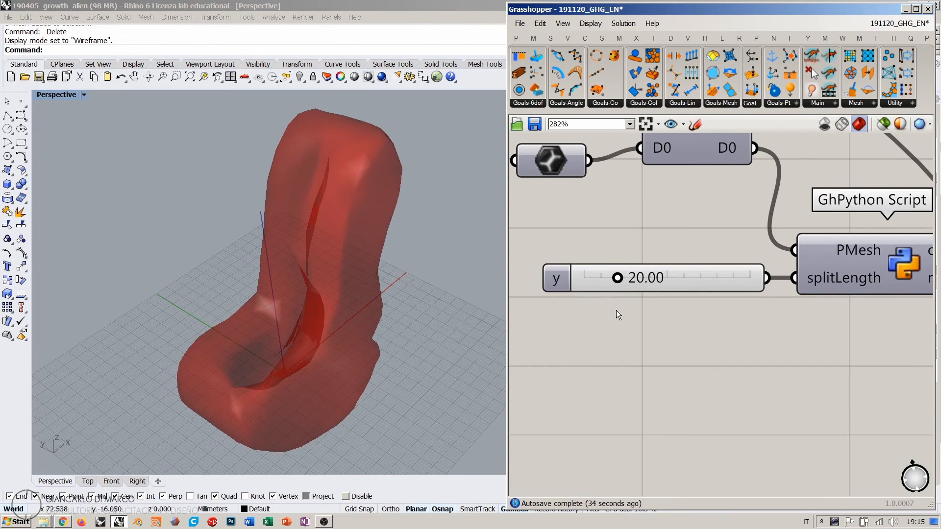
pyautogui.doubleClick(604, 278)
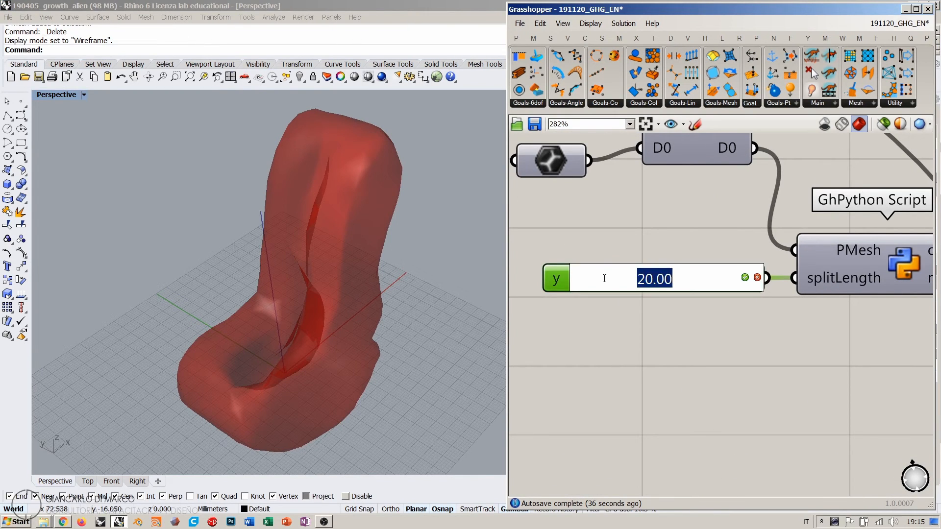
pyautogui.write('10')
pyautogui.press('Return')
pyautogui.scroll(-3, 712, 377)
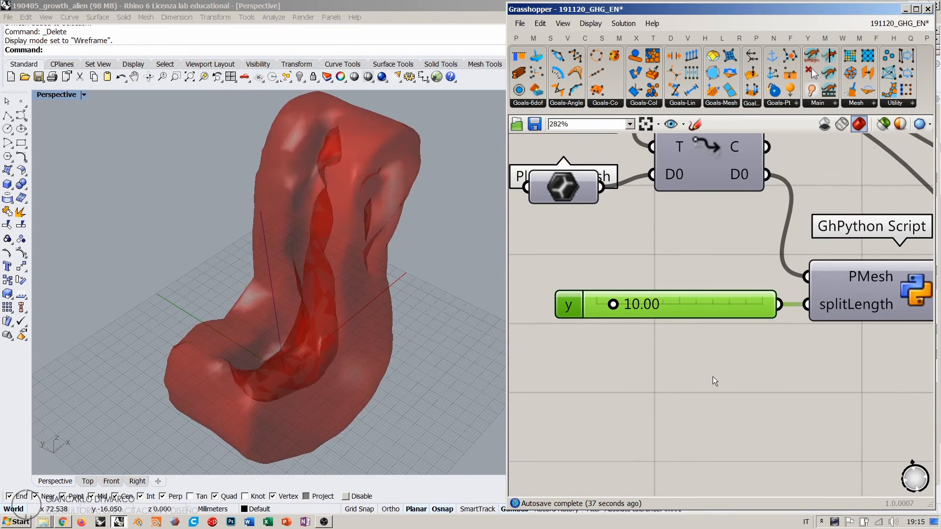
# Step: Restart the growth loop by switching its toggle to True and back to False, and let the mesh grow denser
pyautogui.click(811, 149)
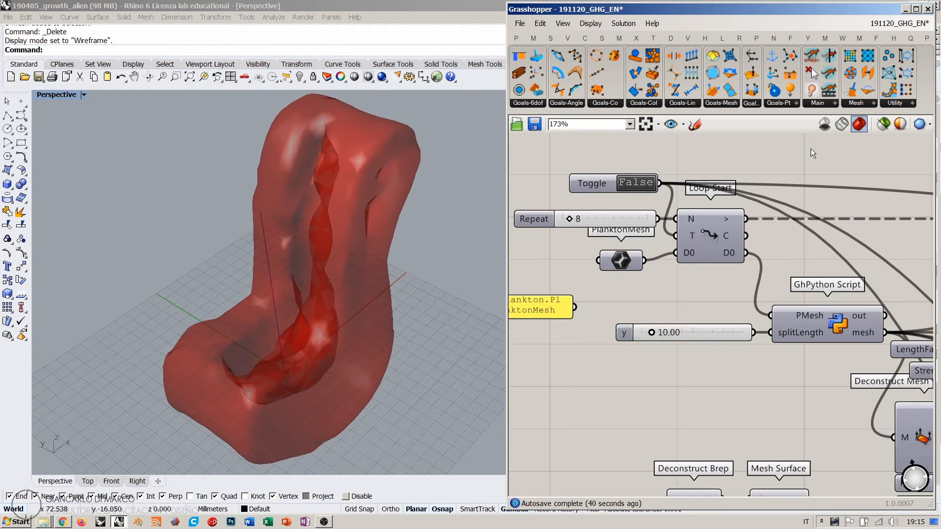
pyautogui.click(633, 181)
pyautogui.click(633, 182)
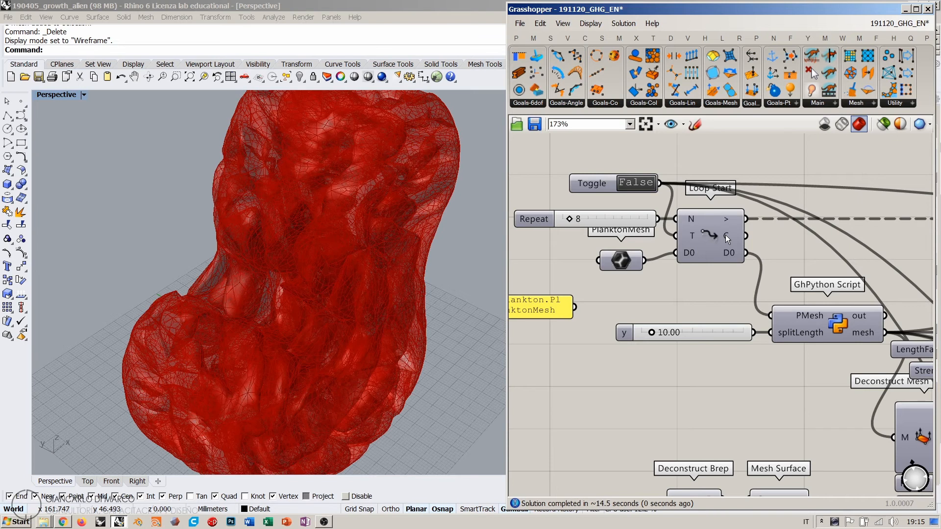
pyautogui.moveTo(725, 235)
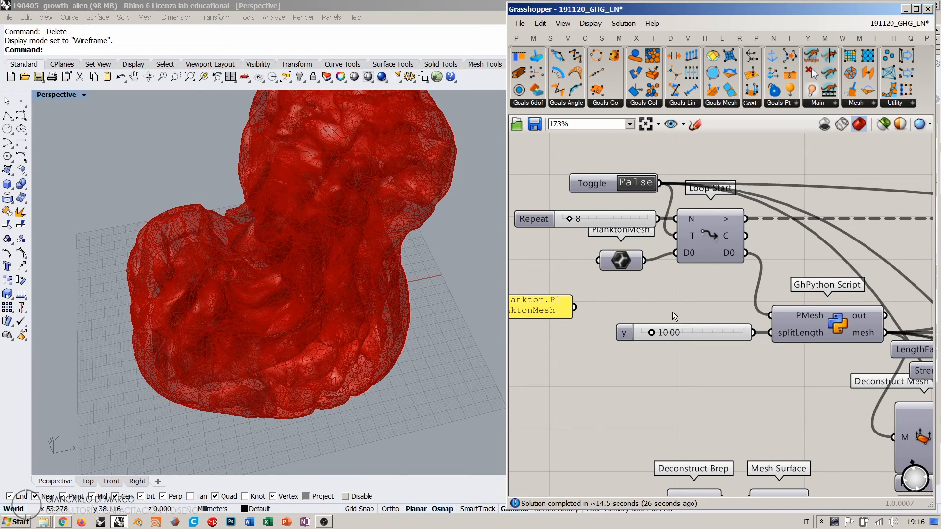
# Step: Disconnect the Mesh parameter from the BouncySolver's O output and disable the BouncySolver
pyautogui.moveTo(734, 338); pyautogui.dragTo(672, 332, button='right')
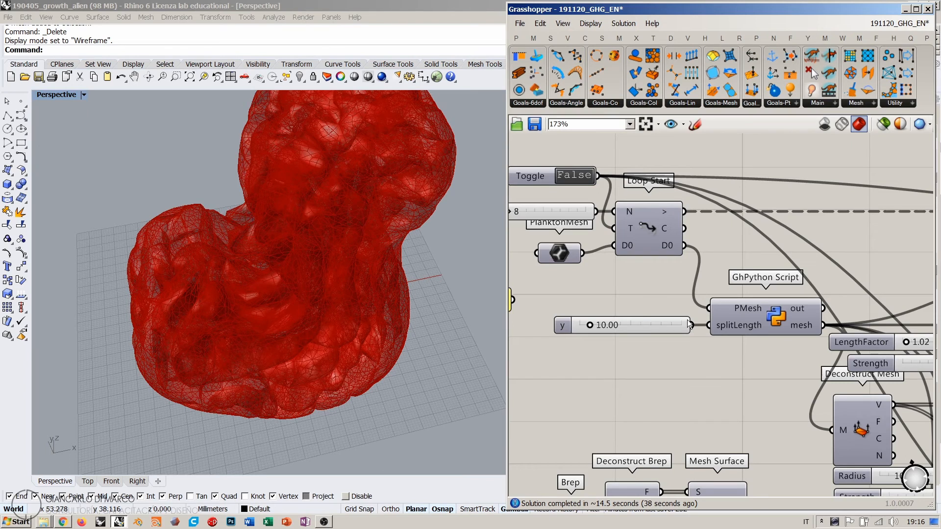
pyautogui.moveTo(860, 409); pyautogui.dragTo(686, 319, button='right')
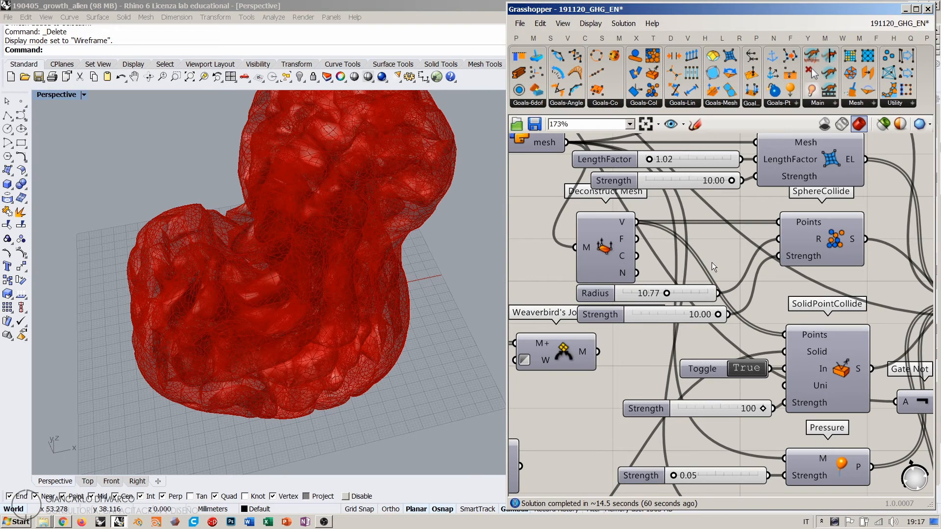
pyautogui.moveTo(834, 292); pyautogui.dragTo(712, 261, button='right')
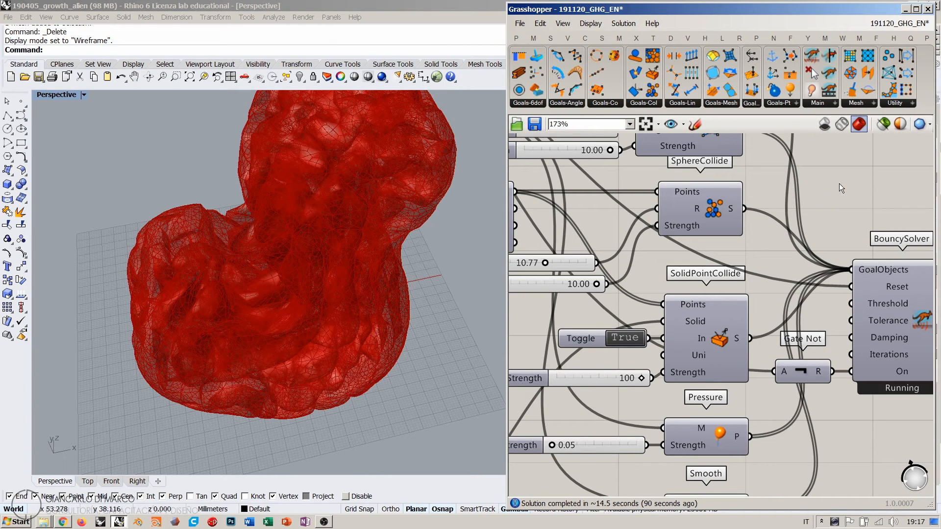
pyautogui.moveTo(843, 138); pyautogui.dragTo(674, 117, button='right')
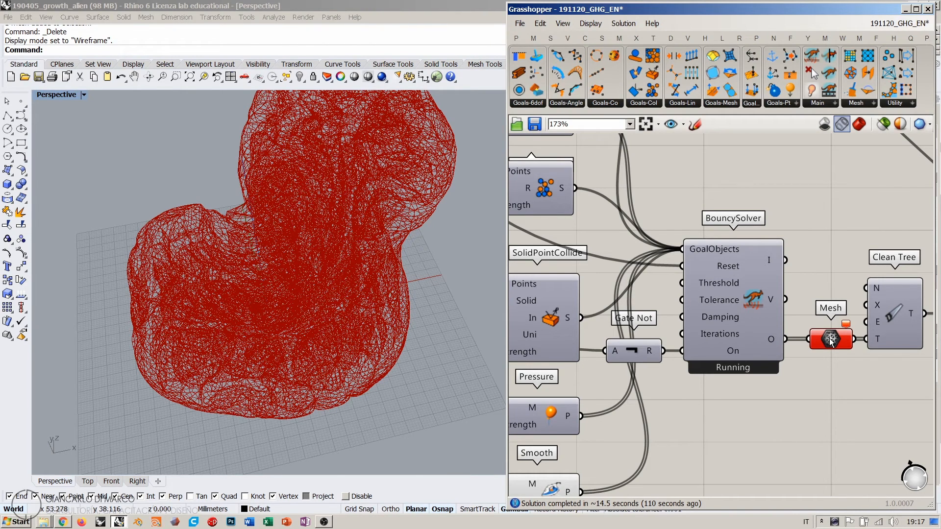
pyautogui.rightClick(831, 342)
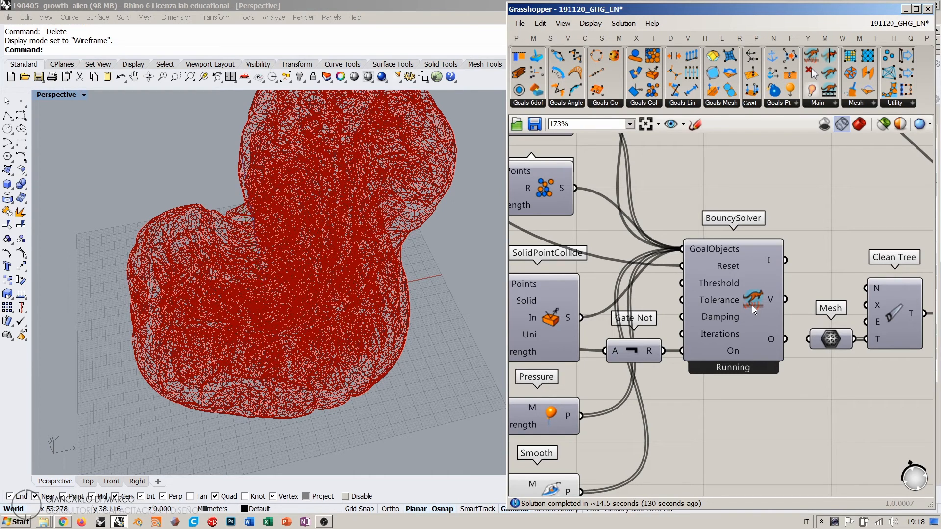
pyautogui.click(752, 305)
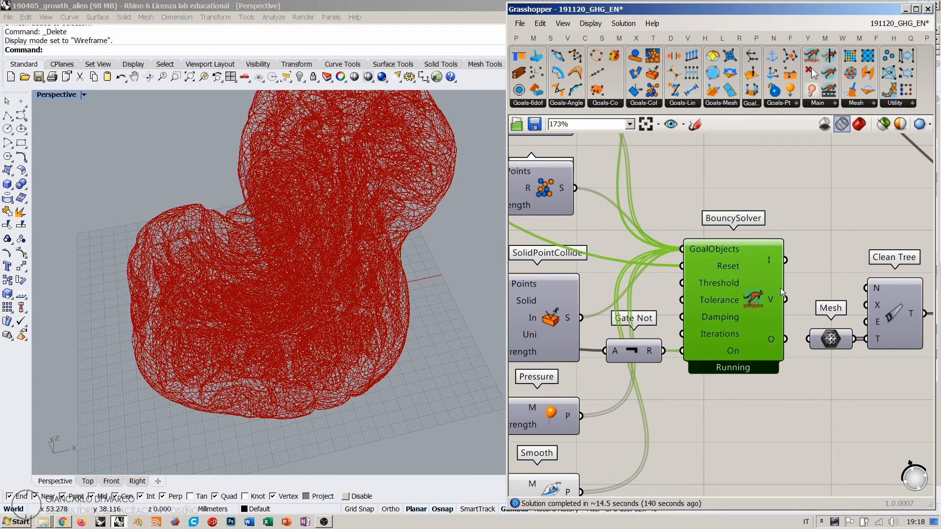
pyautogui.hotkey('ctrl', 'e')
# Step: Set the Level slider of Weaverbird's Catmull-Clark Subdivision to 3 for the loop's output mesh
pyautogui.moveTo(804, 275); pyautogui.dragTo(687, 353, button='right')
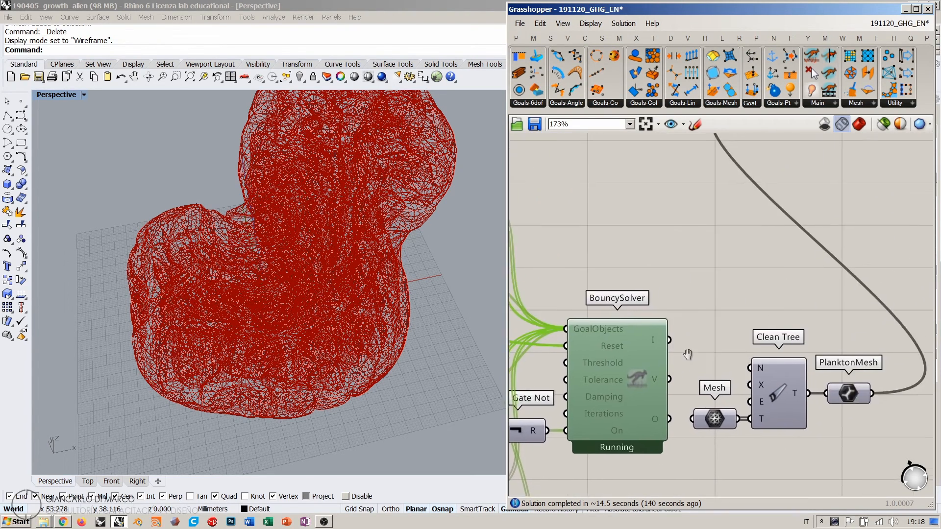
pyautogui.scroll(-4, 684, 349)
pyautogui.moveTo(751, 278); pyautogui.dragTo(636, 329, button='right')
pyautogui.click(757, 289)
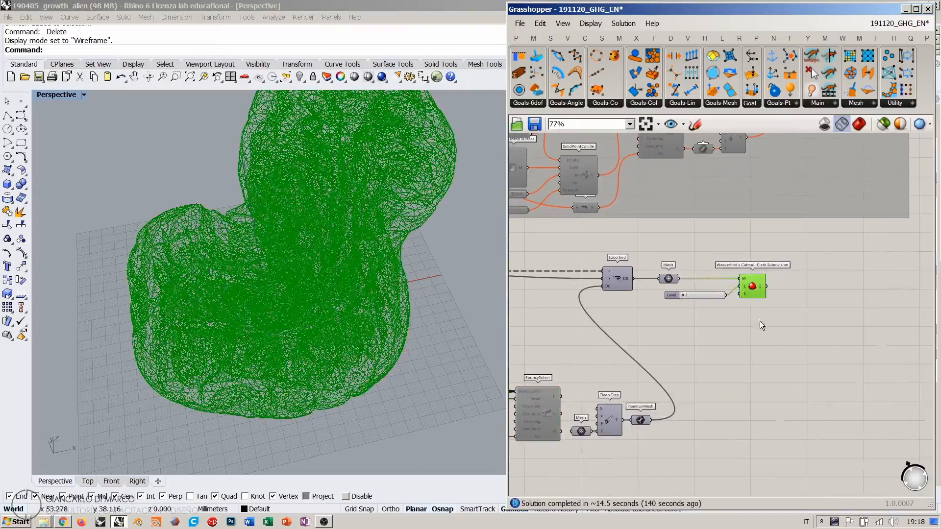
pyautogui.click(759, 321)
pyautogui.moveTo(336, 283); pyautogui.dragTo(380, 282, button='right')
pyautogui.scroll(5, 706, 290)
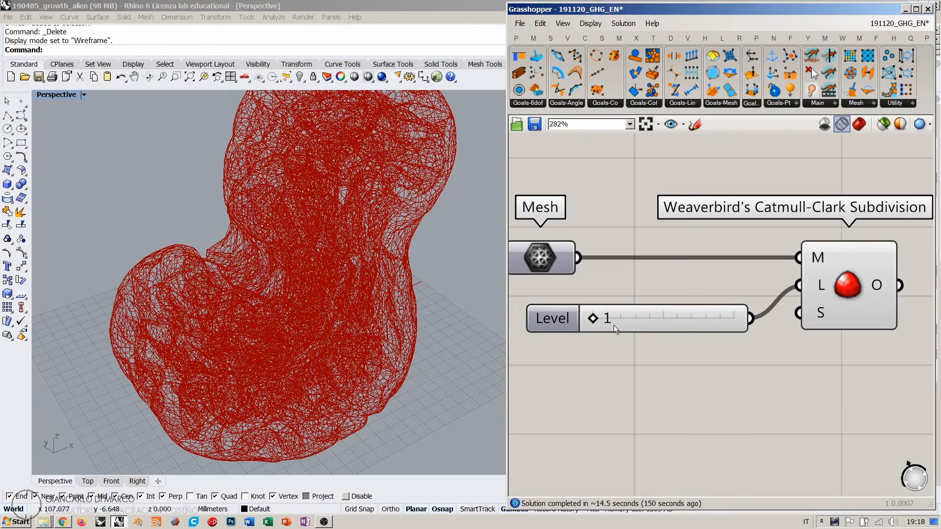
pyautogui.moveTo(607, 318); pyautogui.dragTo(706, 319)
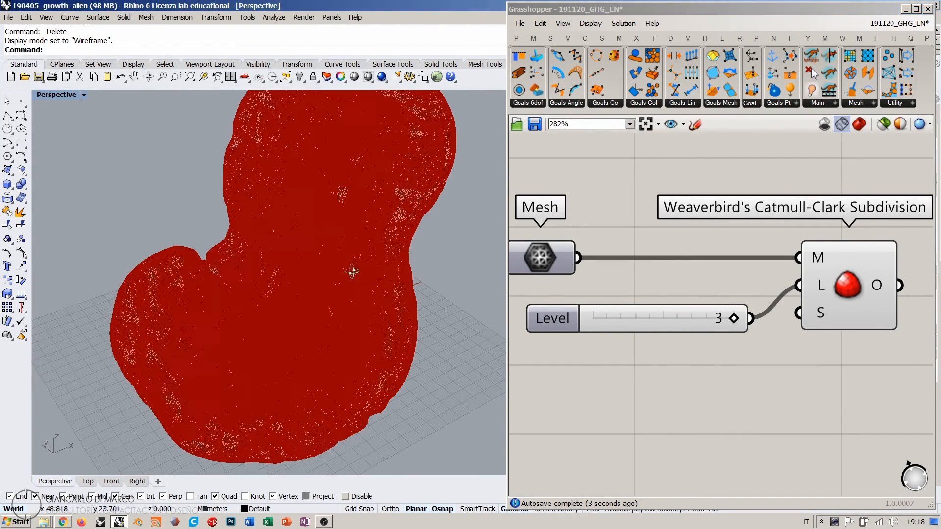
# Step: Restore the shaded Grasshopper preview and inspect the subdivided mesh from several angles
pyautogui.moveTo(352, 272); pyautogui.dragTo(352, 212, button='right')
pyautogui.scroll(-4, 366, 287)
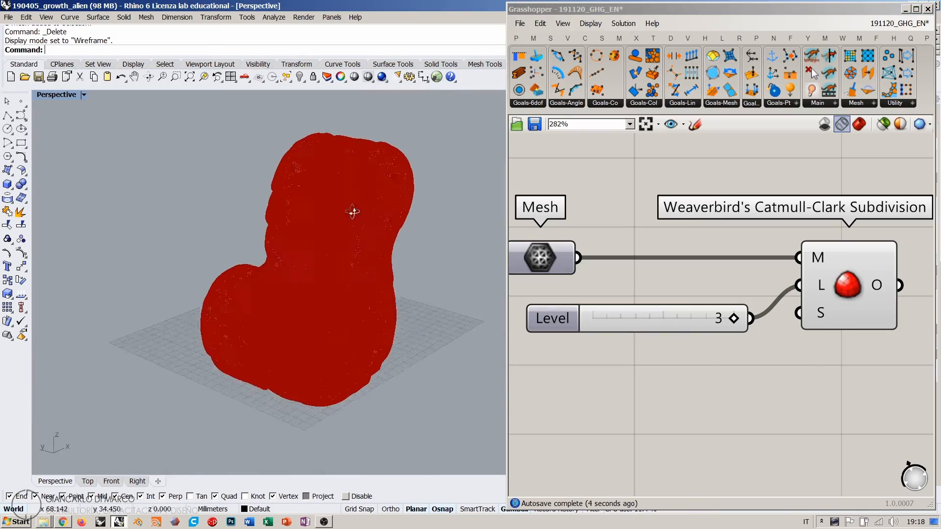
pyautogui.scroll(8, 319, 243)
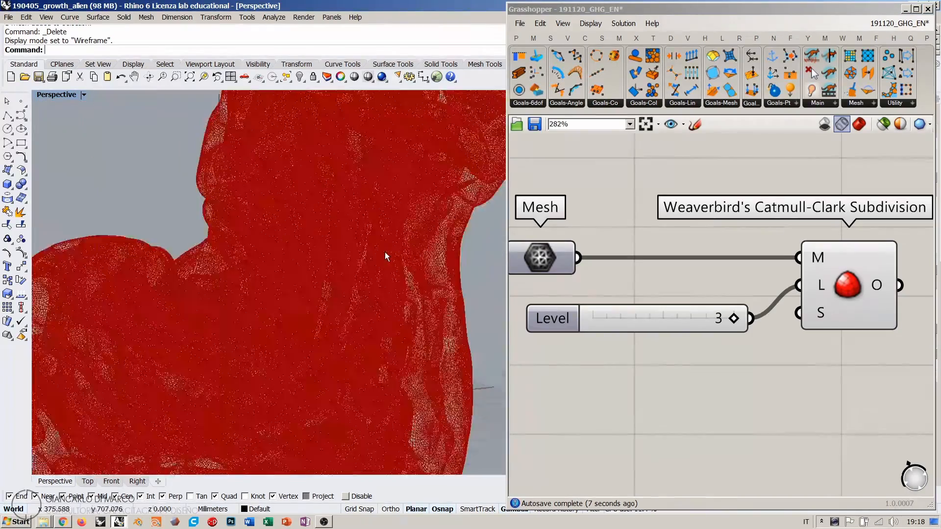
pyautogui.scroll(-6, 385, 256)
pyautogui.moveTo(367, 256); pyautogui.dragTo(338, 204, button='right')
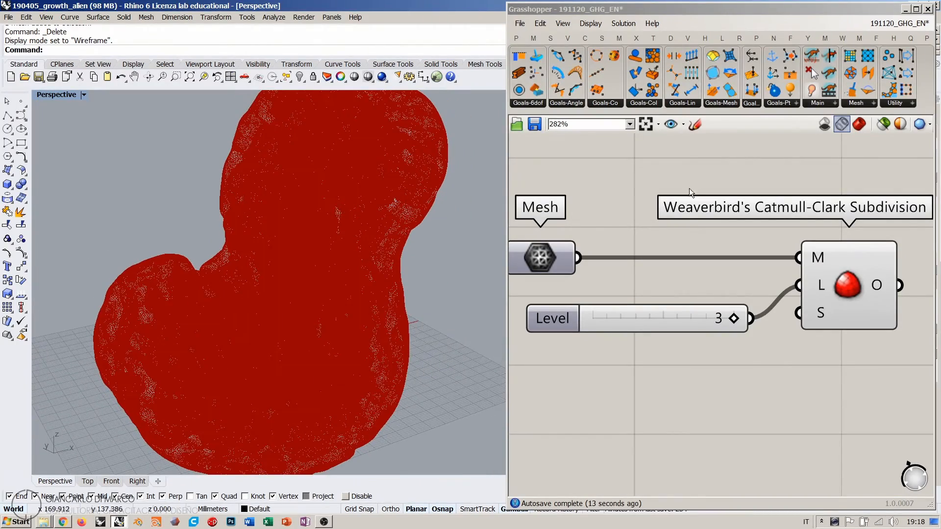
pyautogui.click(859, 124)
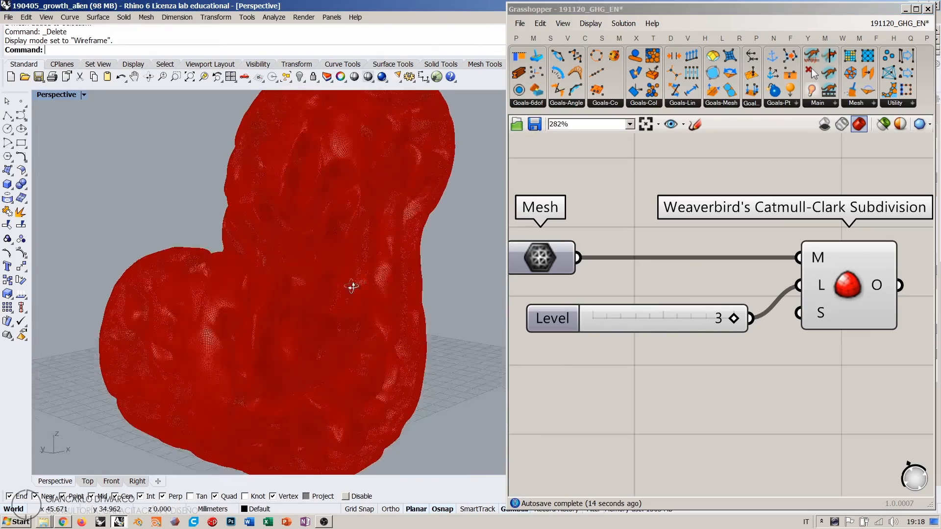
pyautogui.moveTo(351, 283)
pyautogui.mouseDown(button='right')
pyautogui.moveTo(414, 260)
pyautogui.moveTo(292, 288)
pyautogui.moveTo(273, 252)
pyautogui.moveTo(263, 290)
pyautogui.moveTo(134, 266)
pyautogui.moveTo(122, 290)
pyautogui.moveTo(117, 271)
pyautogui.moveTo(137, 263)
pyautogui.moveTo(297, 277)
pyautogui.moveTo(401, 309)
pyautogui.moveTo(317, 279)
pyautogui.moveTo(378, 271)
pyautogui.moveTo(340, 277)
pyautogui.moveTo(340, 286)
pyautogui.moveTo(363, 307)
pyautogui.moveTo(395, 312)
pyautogui.moveTo(387, 323)
pyautogui.moveTo(381, 315)
pyautogui.moveTo(410, 286)
pyautogui.moveTo(353, 251)
pyautogui.mouseUp(button='right')
pyautogui.click(652, 175)
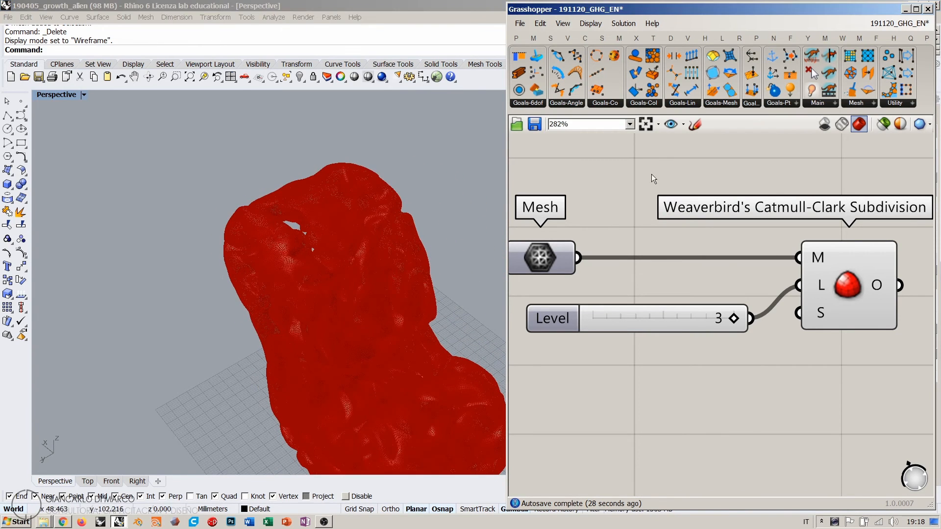
pyautogui.rightClick(841, 264)
pyautogui.click(820, 346)
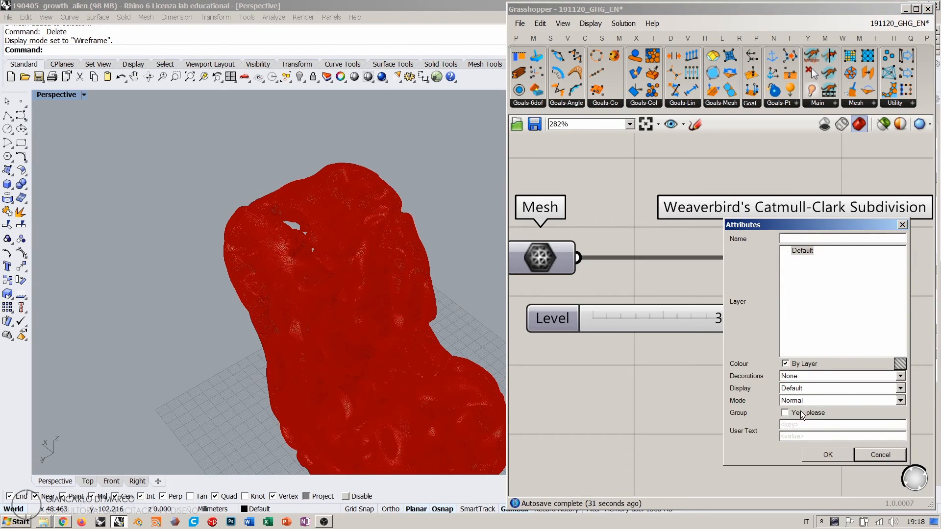
pyautogui.click(871, 455)
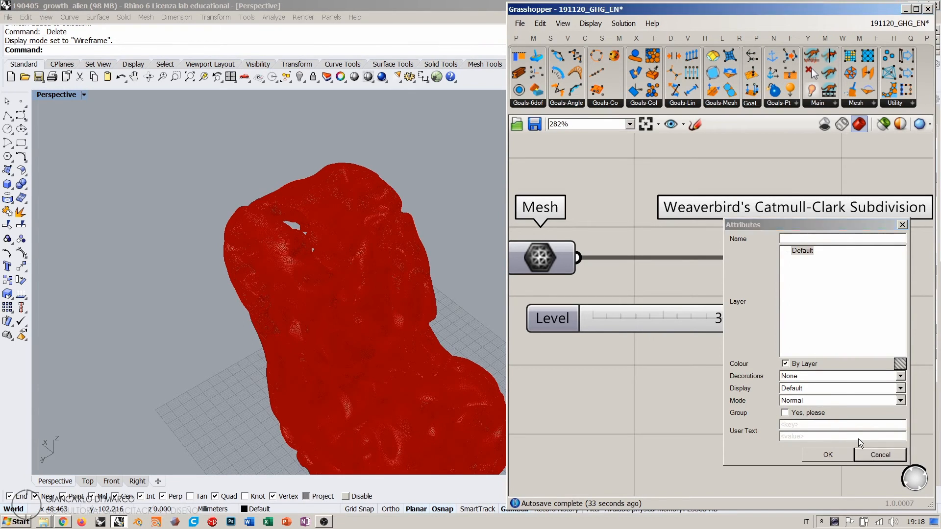
# Step: Bake the Catmull-Clark subdivided mesh to the Default layer and turn off the Grasshopper geometry preview
pyautogui.moveTo(876, 289)
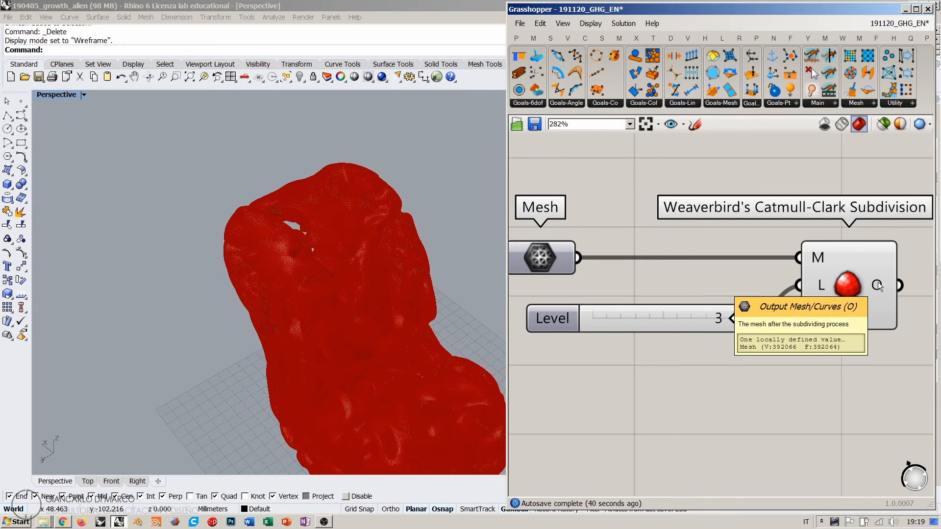
pyautogui.rightClick(846, 285)
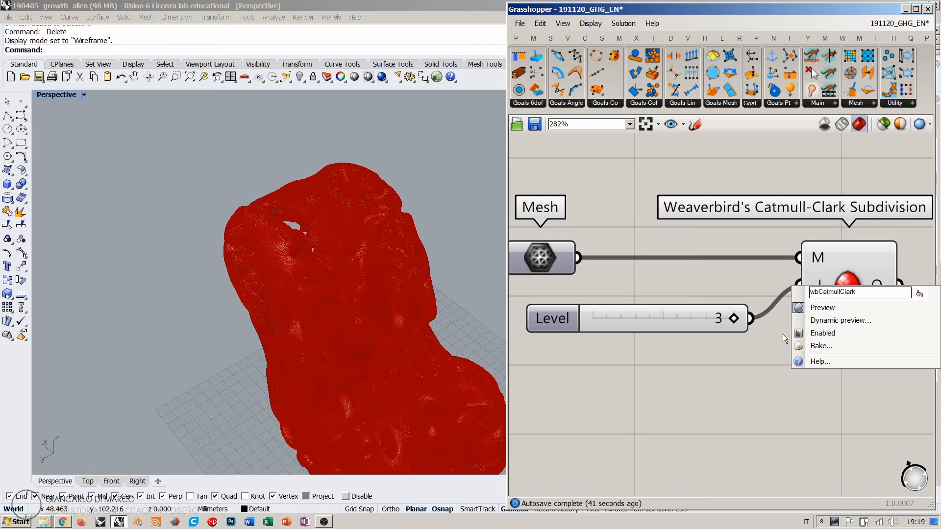
pyautogui.click(825, 346)
pyautogui.click(886, 460)
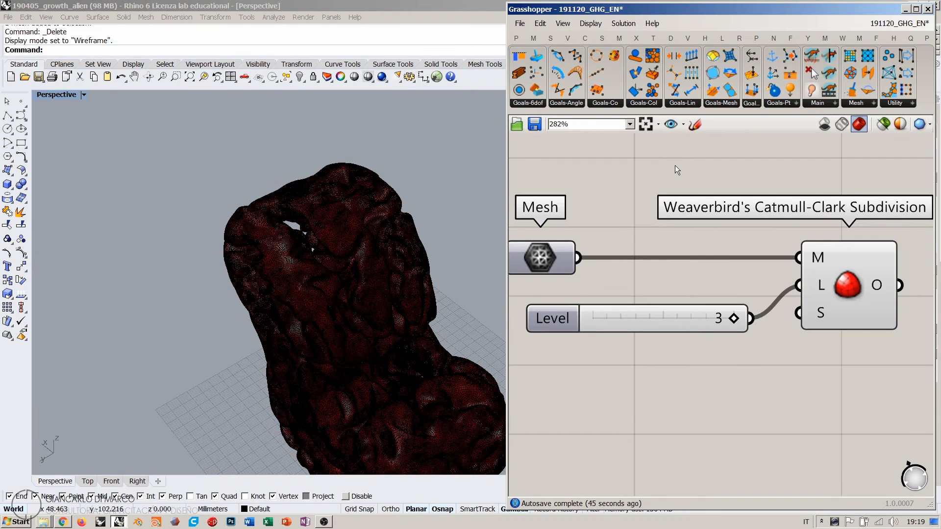
pyautogui.click(830, 127)
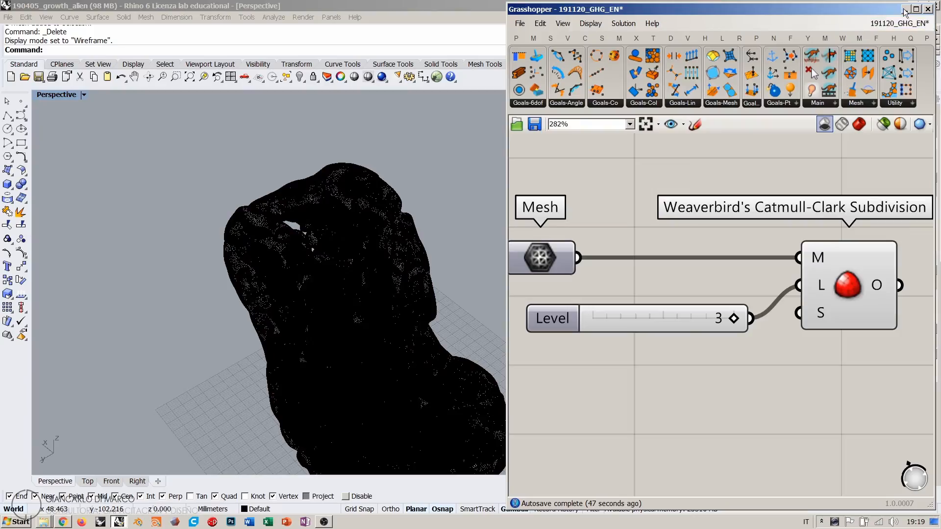
# Step: Switch to Rhino's full window, set the Perspective view to Shaded display, and examine the baked mesh up close
pyautogui.moveTo(467, 367)
pyautogui.mouseDown(button='right')
pyautogui.moveTo(366, 412)
pyautogui.moveTo(289, 230)
pyautogui.moveTo(263, 211)
pyautogui.moveTo(301, 202)
pyautogui.moveTo(339, 327)
pyautogui.moveTo(471, 293)
pyautogui.moveTo(275, 272)
pyautogui.moveTo(377, 329)
pyautogui.moveTo(442, 389)
pyautogui.moveTo(421, 399)
pyautogui.moveTo(402, 383)
pyautogui.moveTo(343, 245)
pyautogui.moveTo(278, 141)
pyautogui.moveTo(196, 162)
pyautogui.moveTo(255, 157)
pyautogui.mouseUp(button='right')
pyautogui.middleClick(295, 253)
pyautogui.click(322, 249)
pyautogui.scroll(14, 339, 327)
pyautogui.scroll(-4, 392, 343)
pyautogui.moveTo(416, 350); pyautogui.dragTo(613, 329, button='right')
pyautogui.moveTo(336, 215); pyautogui.dragTo(522, 278, button='right')
pyautogui.scroll(-6, 522, 278)
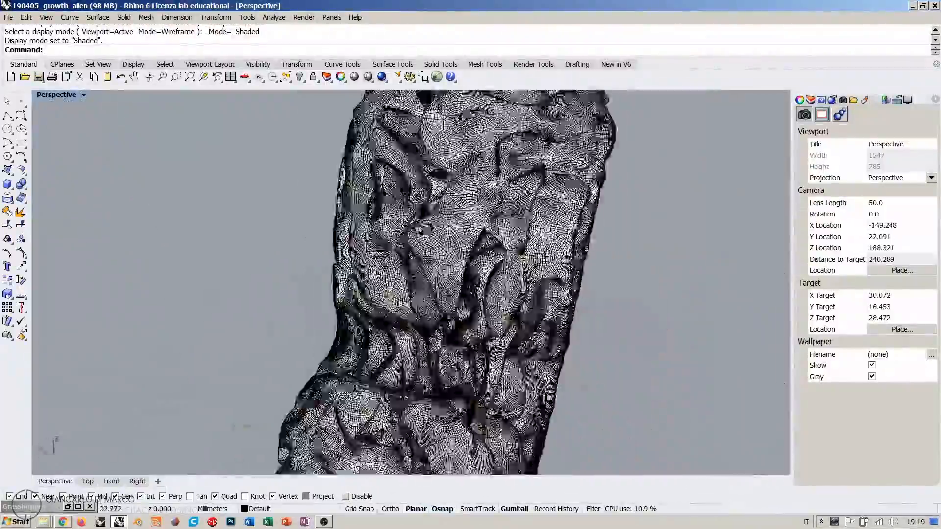
# Step: Select the baked mesh to check its object type, deselect it, and view the whole form
pyautogui.moveTo(523, 235); pyautogui.dragTo(448, 229, button='right')
pyautogui.click(448, 229)
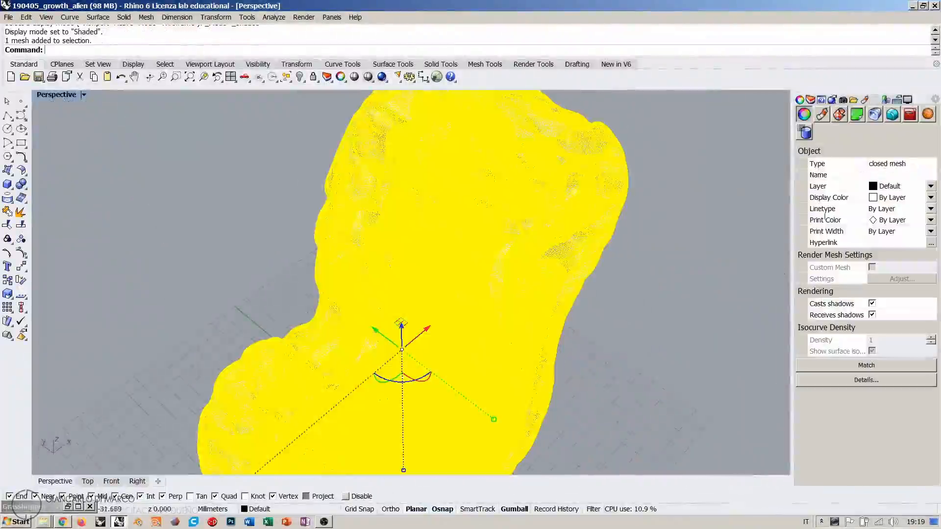
pyautogui.click(683, 309)
pyautogui.moveTo(684, 309); pyautogui.dragTo(516, 381, button='right')
pyautogui.scroll(-4, 539, 396)
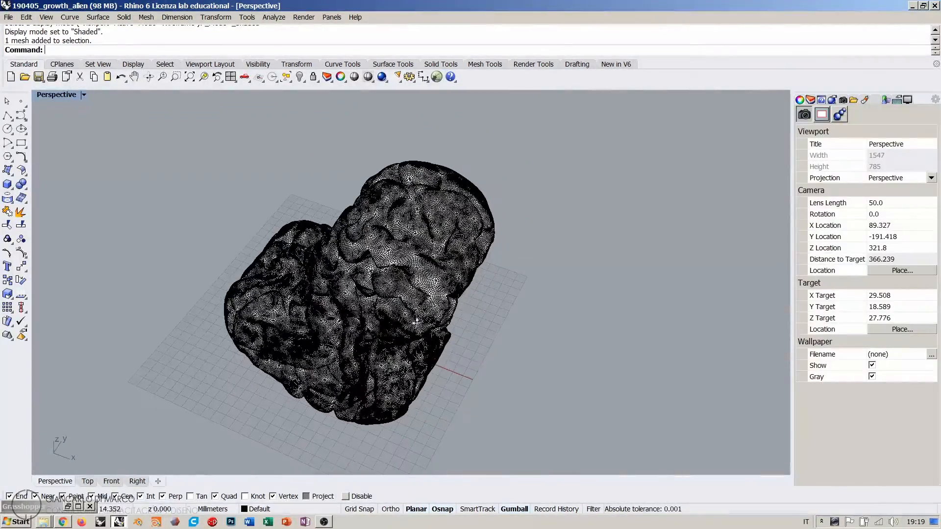
pyautogui.write('Cl')
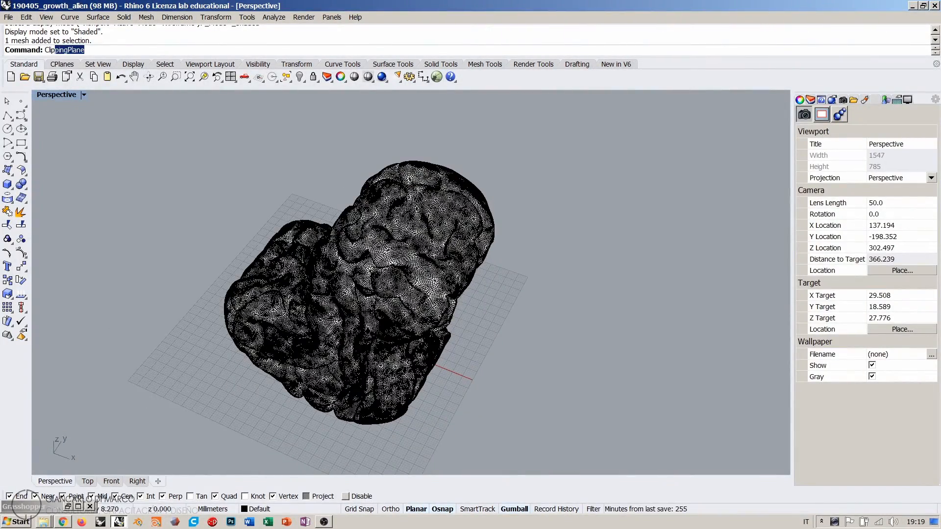
pyautogui.write('ipp')
pyautogui.press('Return')
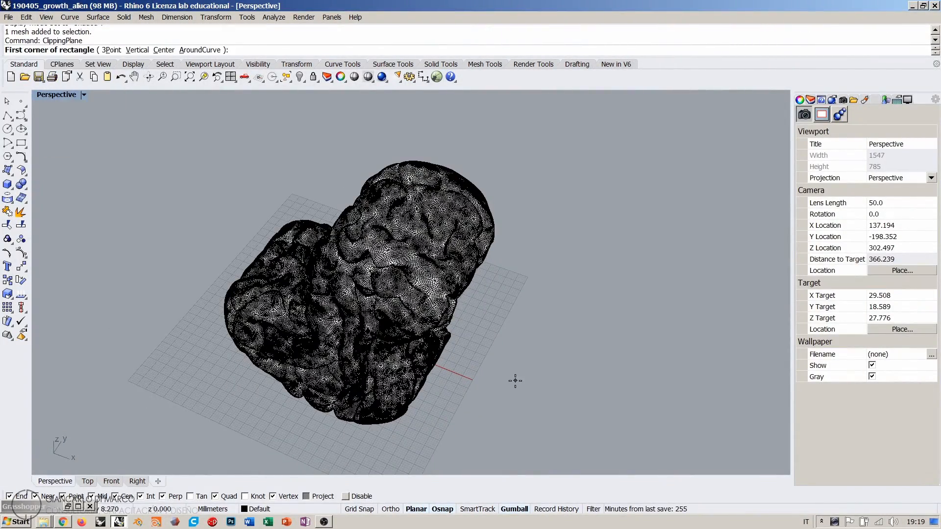
pyautogui.write('v')
pyautogui.press('Return')
pyautogui.press('Escape')
# Step: Place a horizontal rectangular clipping plane on the ground beside the baked mesh
pyautogui.moveTo(504, 392); pyautogui.dragTo(511, 337, button='right')
pyautogui.rightClick(527, 373)
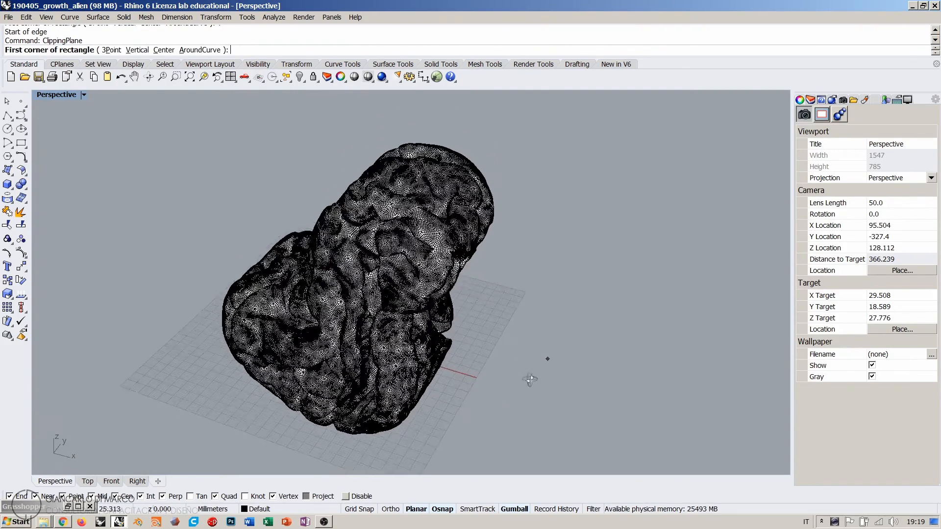
pyautogui.click(494, 410)
pyautogui.click(638, 375)
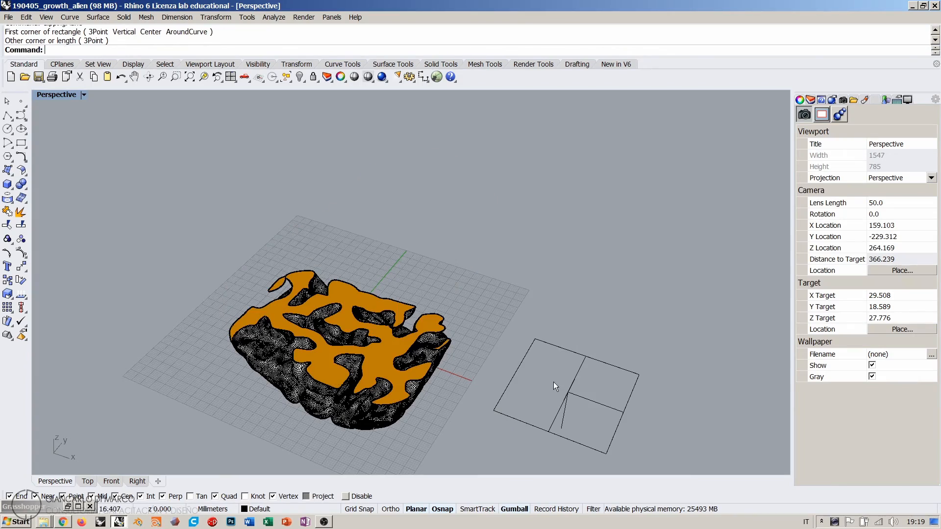
# Step: Raise the clipping plane through the mesh with the gumball and examine the sectioned folds
pyautogui.click(569, 391)
pyautogui.moveTo(569, 391); pyautogui.dragTo(498, 417, button='right')
pyautogui.keyDown('shift'); pyautogui.moveTo(498, 418); pyautogui.dragTo(493, 402, button='right'); pyautogui.keyUp('shift')
pyautogui.moveTo(490, 332); pyautogui.dragTo(534, 341, button='right')
pyautogui.moveTo(569, 248); pyautogui.dragTo(575, 219)
pyautogui.moveTo(577, 210); pyautogui.dragTo(585, 175)
pyautogui.scroll(8, 450, 316)
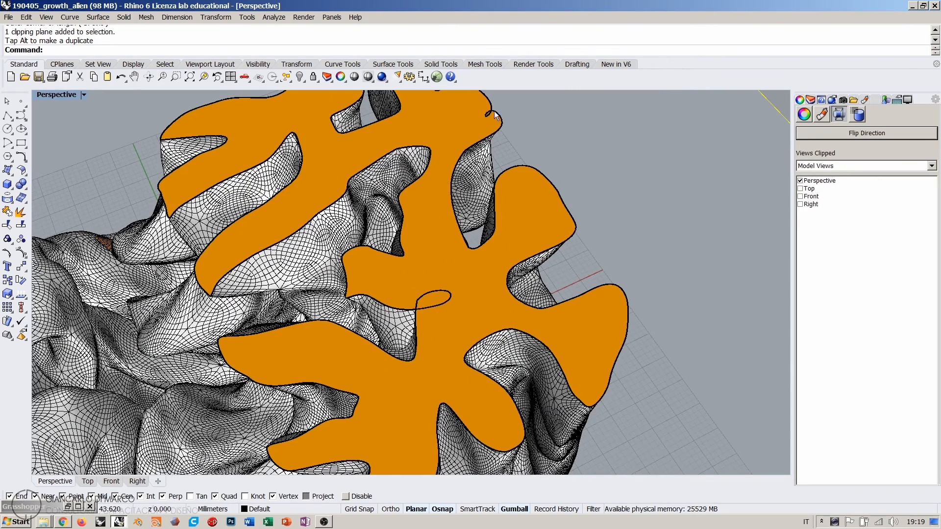
# Step: Raise the clipping plane further and closely examine the section for narrow gaps and overlapping walls
pyautogui.moveTo(467, 303); pyautogui.dragTo(433, 326, button='right')
pyautogui.scroll(-5, 490, 289)
pyautogui.scroll(-5, 434, 292)
pyautogui.moveTo(566, 260); pyautogui.dragTo(582, 216)
pyautogui.scroll(10, 355, 345)
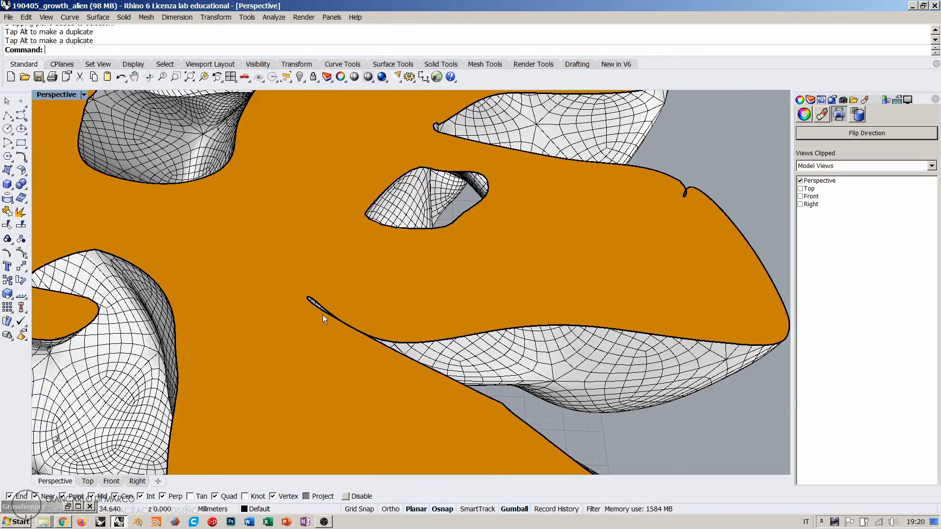
pyautogui.scroll(10, 328, 319)
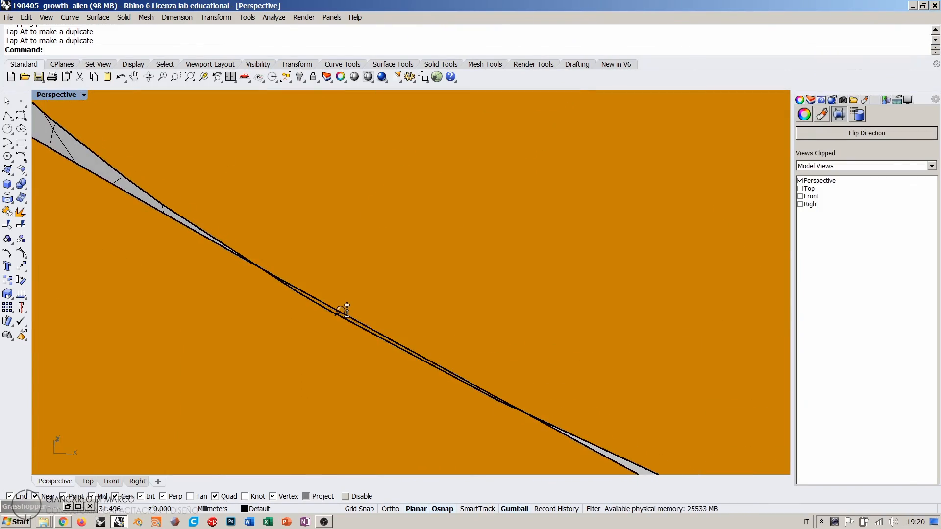
pyautogui.scroll(-10, 343, 314)
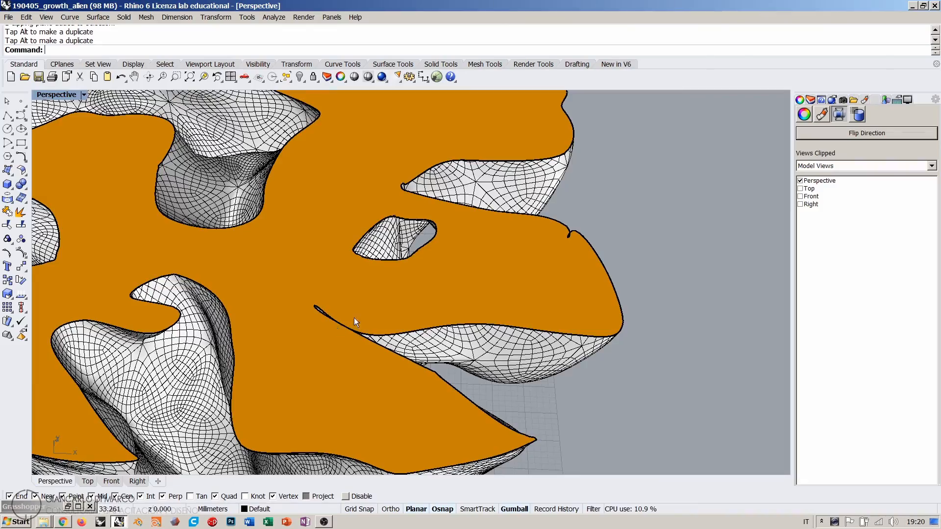
pyautogui.scroll(-10, 372, 328)
pyautogui.scroll(-5, 380, 344)
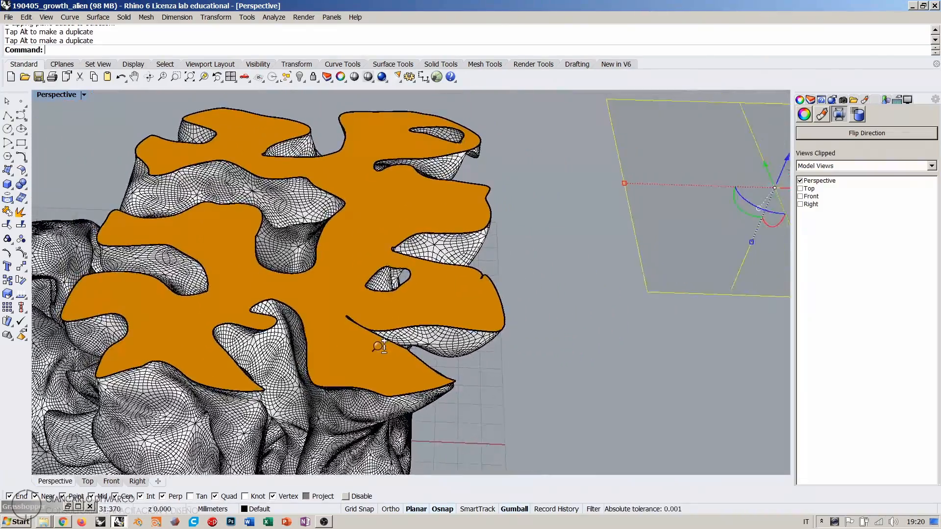
pyautogui.moveTo(373, 348); pyautogui.dragTo(421, 334, button='right')
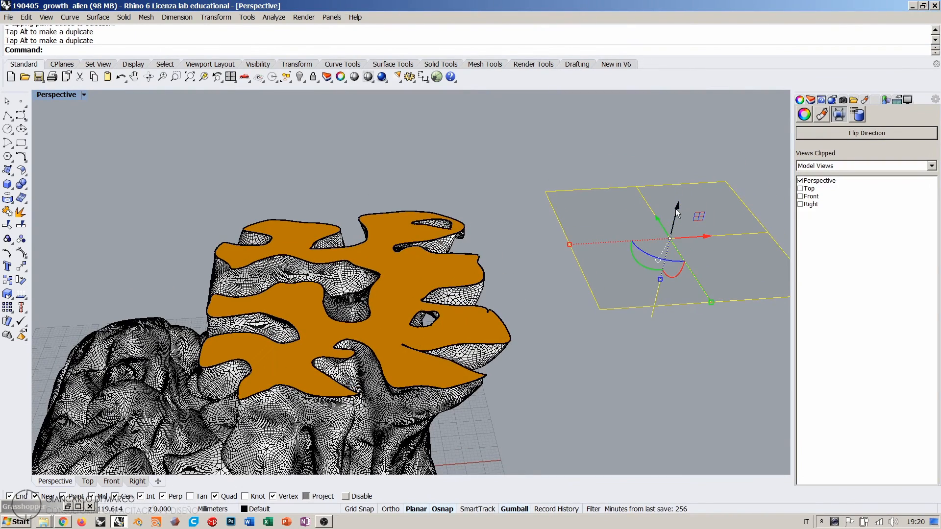
# Step: Sweep the clipping plane vertically through the upper part of the mesh to view its sections, and delete the plane
pyautogui.moveTo(676, 212); pyautogui.dragTo(708, 101)
pyautogui.scroll(-5, 511, 189)
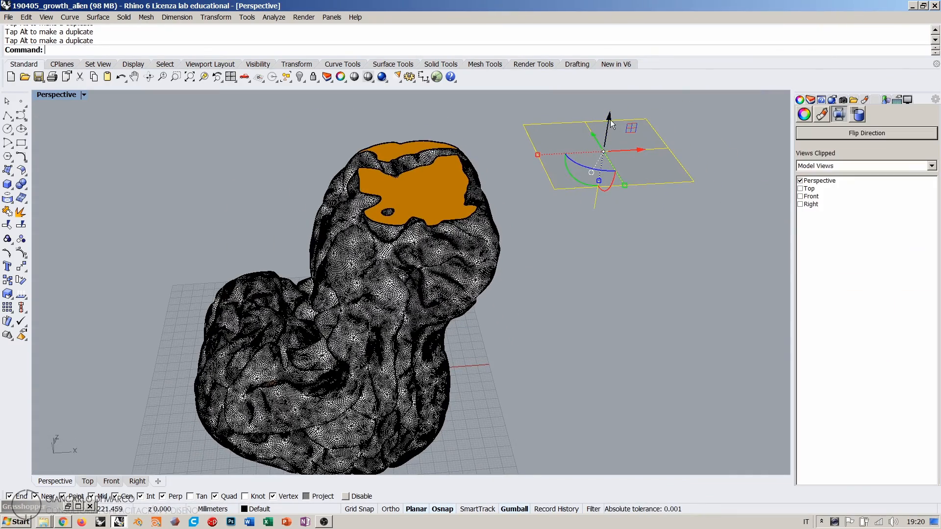
pyautogui.moveTo(612, 109); pyautogui.dragTo(577, 334)
pyautogui.press('Delete')
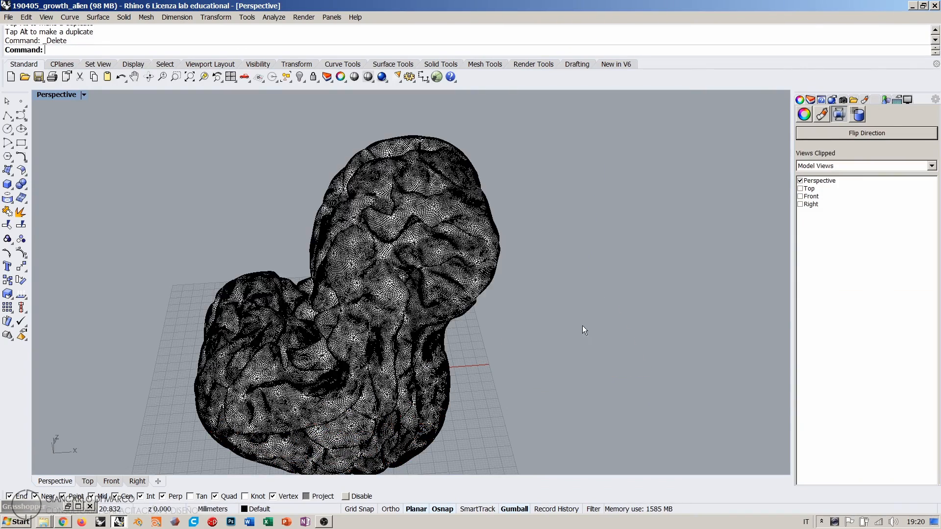
# Step: Set the Perspective view to Arctic display mode and frame the whole baked mesh
pyautogui.moveTo(436, 366); pyautogui.dragTo(389, 308, button='right')
pyautogui.scroll(-2, 388, 309)
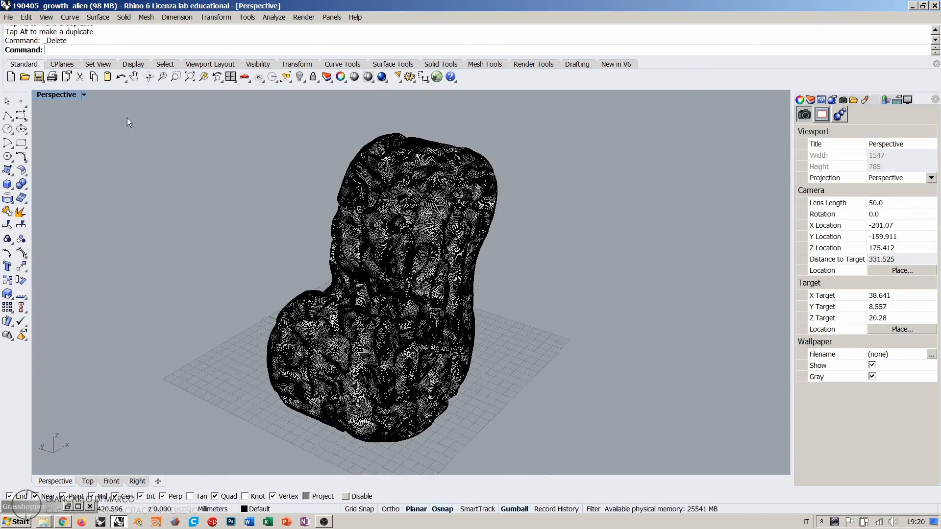
pyautogui.click(63, 96)
pyautogui.click(49, 202)
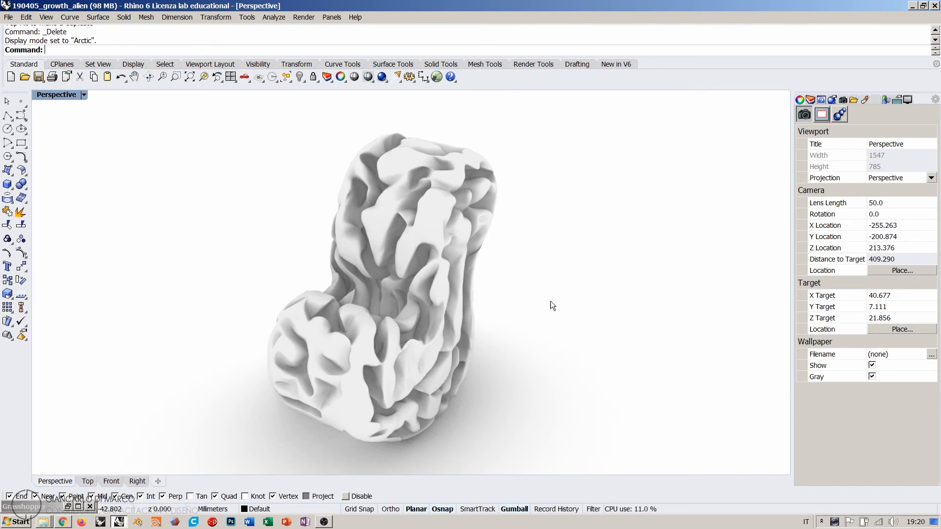
pyautogui.moveTo(445, 281); pyautogui.dragTo(511, 321, button='right')
pyautogui.keyDown('shift'); pyautogui.moveTo(456, 288); pyautogui.dragTo(319, 280, button='right'); pyautogui.keyUp('shift')
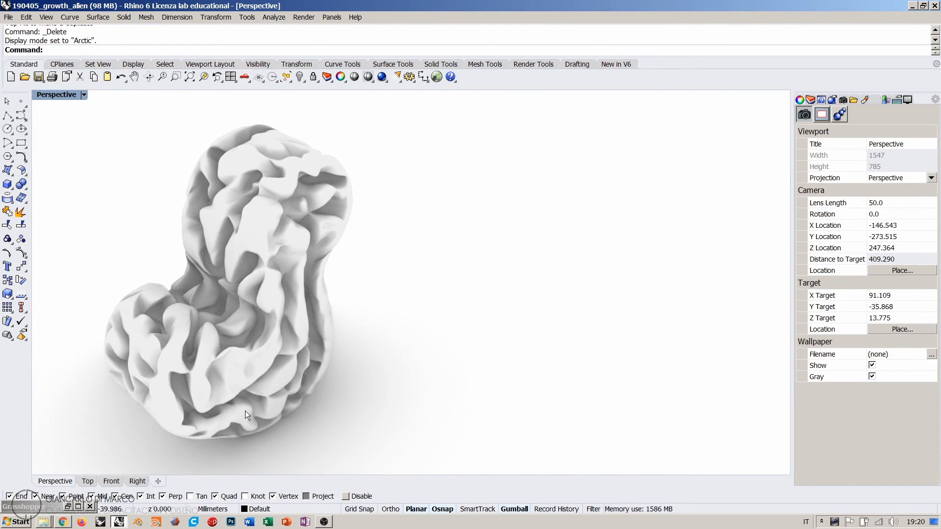
# Step: Switch back to Grasshopper and set the Boolean toggle feeding the growth loop's Loop Start to True
pyautogui.click(68, 506)
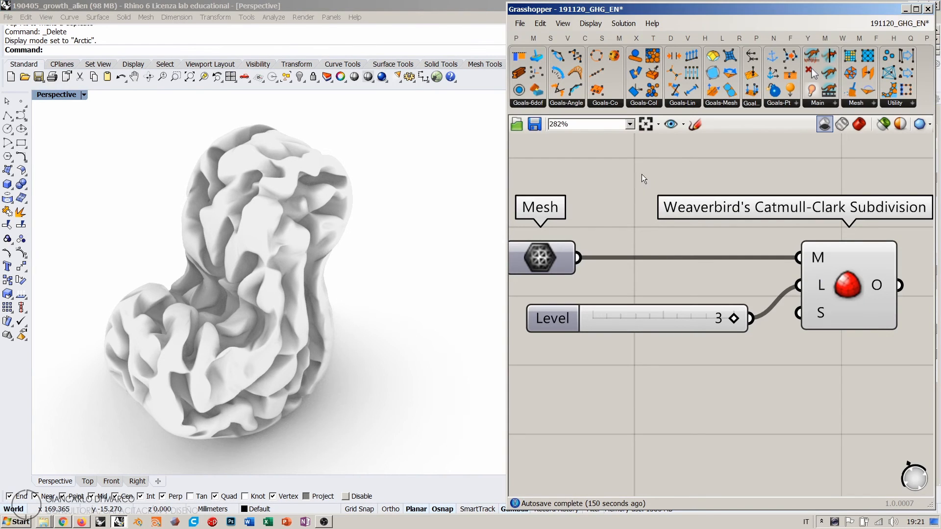
pyautogui.scroll(-7, 779, 279)
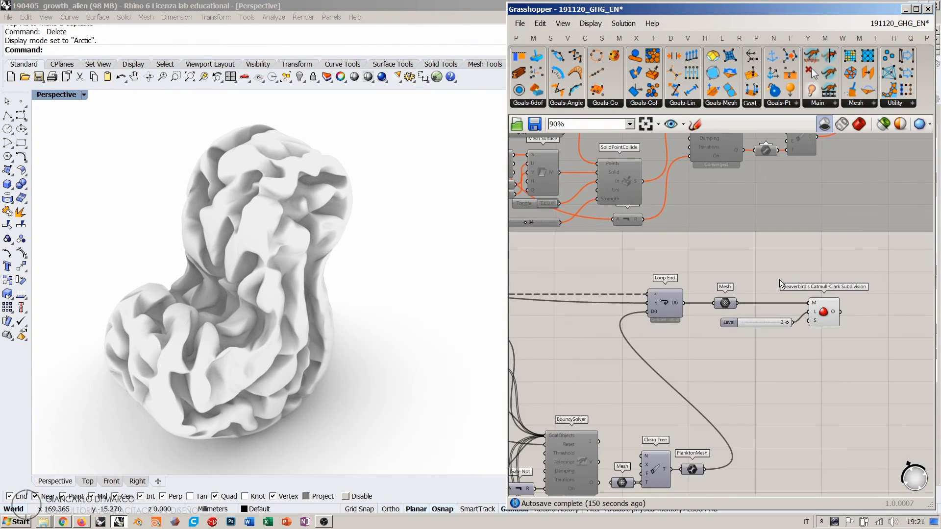
pyautogui.scroll(-4, 777, 276)
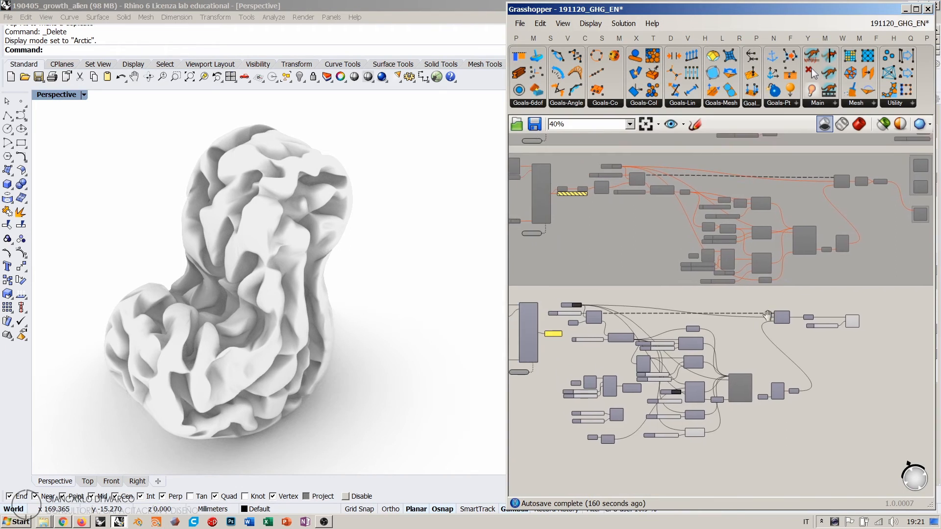
pyautogui.scroll(-2, 768, 317)
pyautogui.moveTo(801, 206); pyautogui.dragTo(770, 390, button='right')
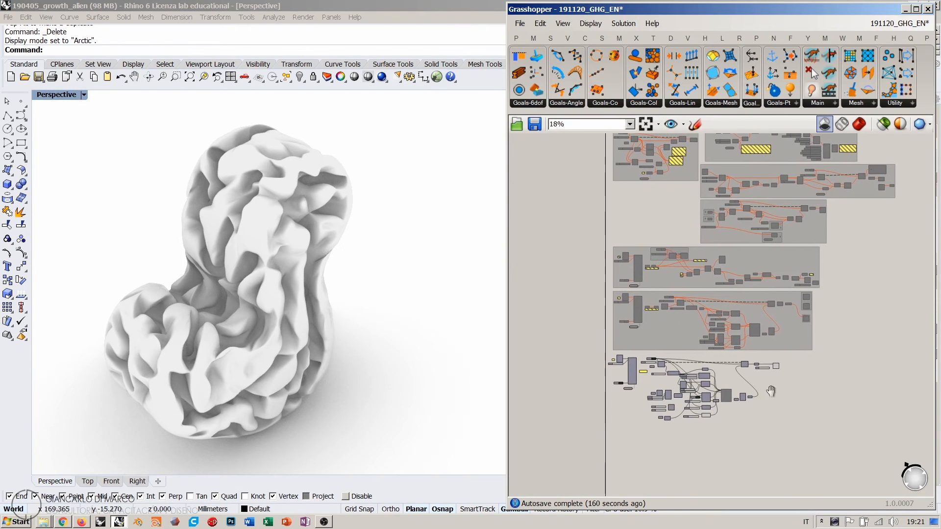
pyautogui.scroll(10, 722, 410)
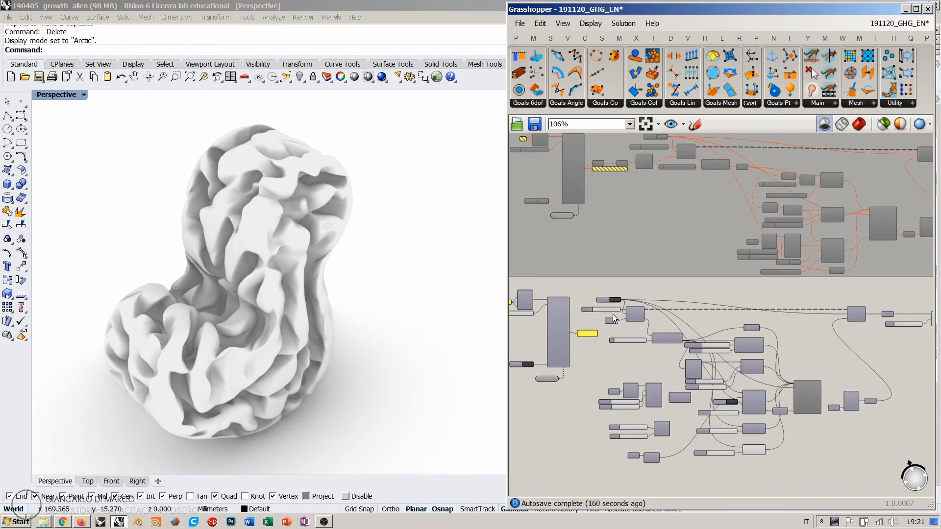
pyautogui.scroll(1, 603, 281)
pyautogui.doubleClick(616, 265)
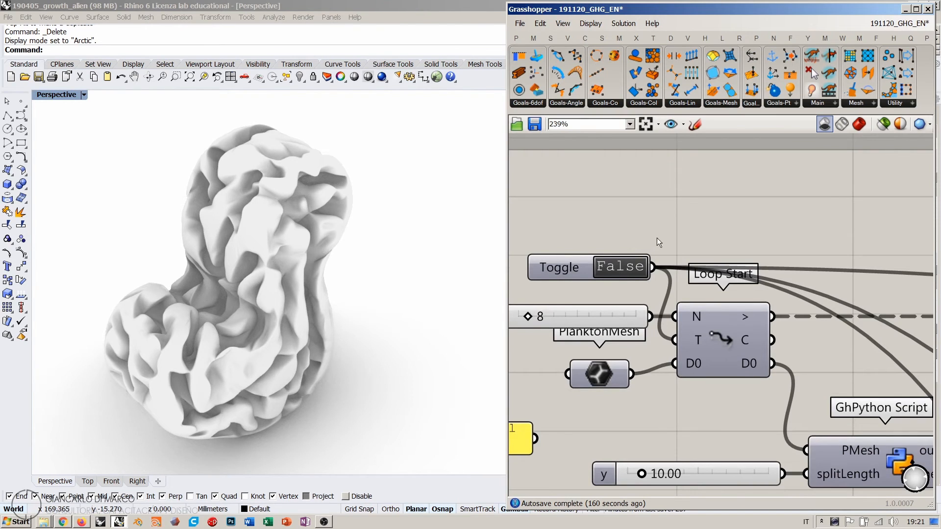
# Step: Set the y slider feeding the GhPython Script's splitLength input to 20.00
pyautogui.scroll(-4, 614, 206)
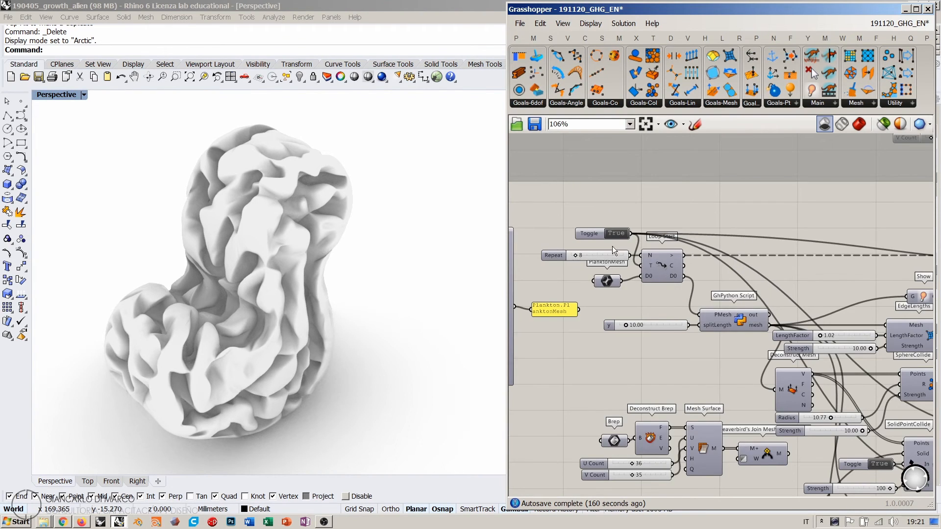
pyautogui.scroll(-2, 613, 247)
pyautogui.moveTo(767, 308); pyautogui.dragTo(779, 296, button='right')
pyautogui.scroll(3, 667, 287)
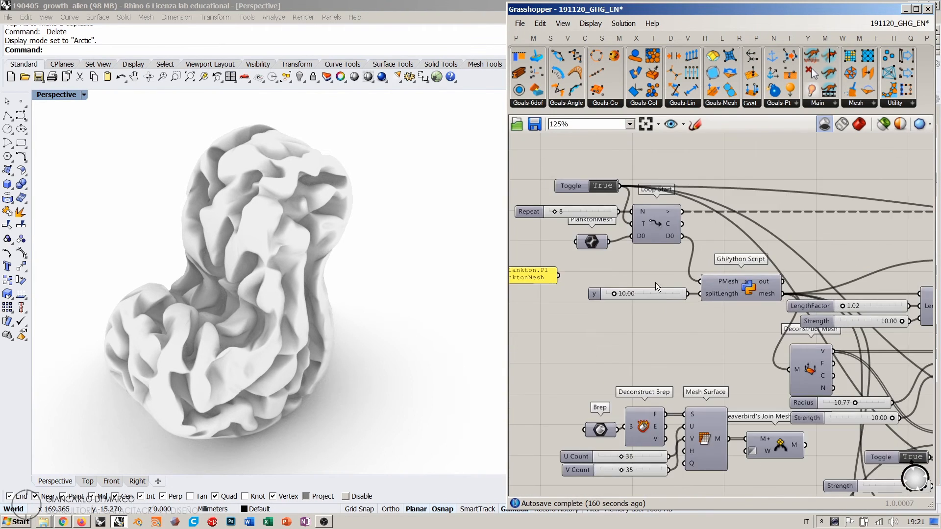
pyautogui.scroll(4, 619, 289)
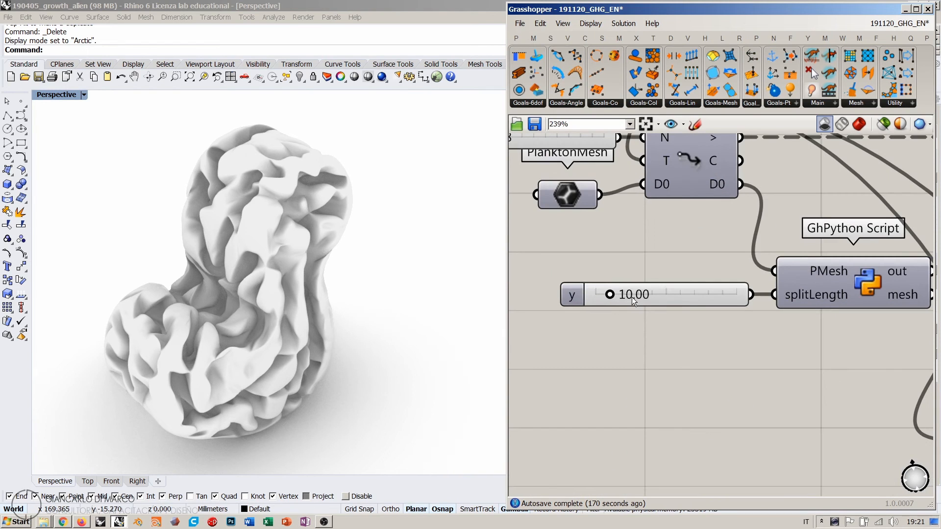
pyautogui.doubleClick(633, 296)
pyautogui.write('20')
pyautogui.press('Return')
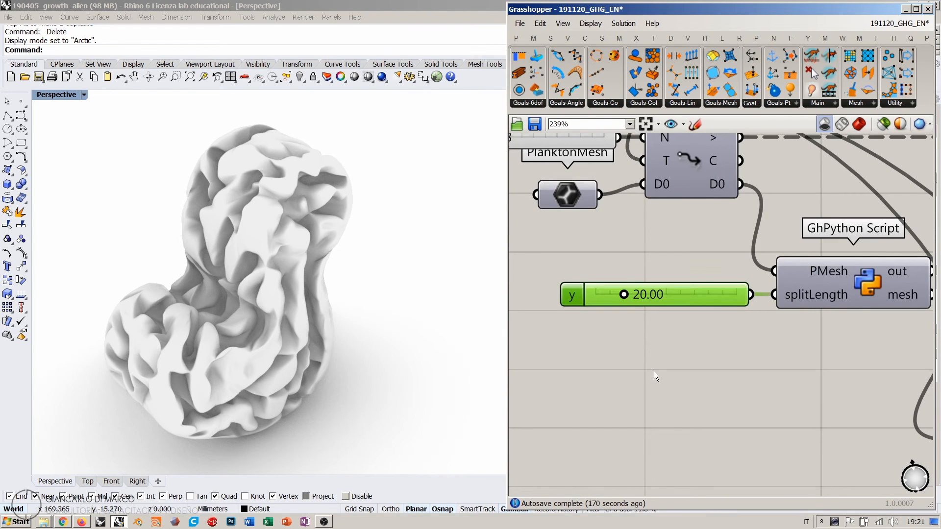
pyautogui.click(669, 373)
pyautogui.scroll(-5, 625, 266)
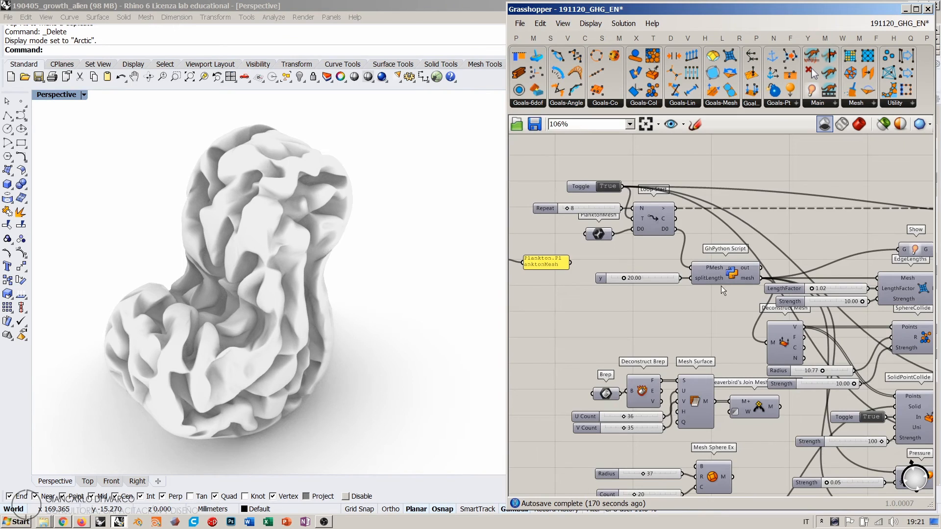
# Step: Shift the Brep, Deconstruct Brep, Mesh Surface and Join Meshes and Weld chain with its U and V Count sliders aside and group it
pyautogui.moveTo(751, 296); pyautogui.dragTo(683, 253, button='right')
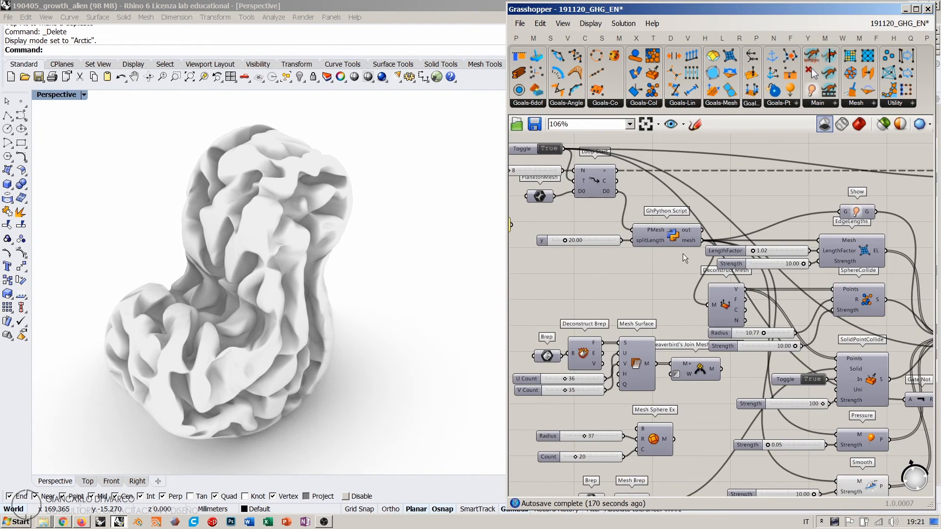
pyautogui.moveTo(815, 319); pyautogui.dragTo(771, 265, button='right')
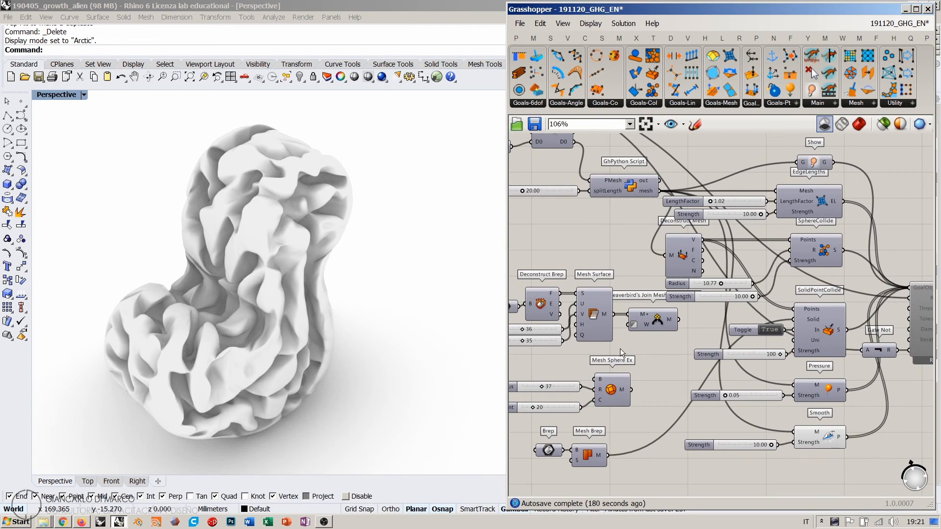
pyautogui.moveTo(619, 348); pyautogui.dragTo(698, 338, button='right')
pyautogui.moveTo(723, 263); pyautogui.dragTo(593, 337)
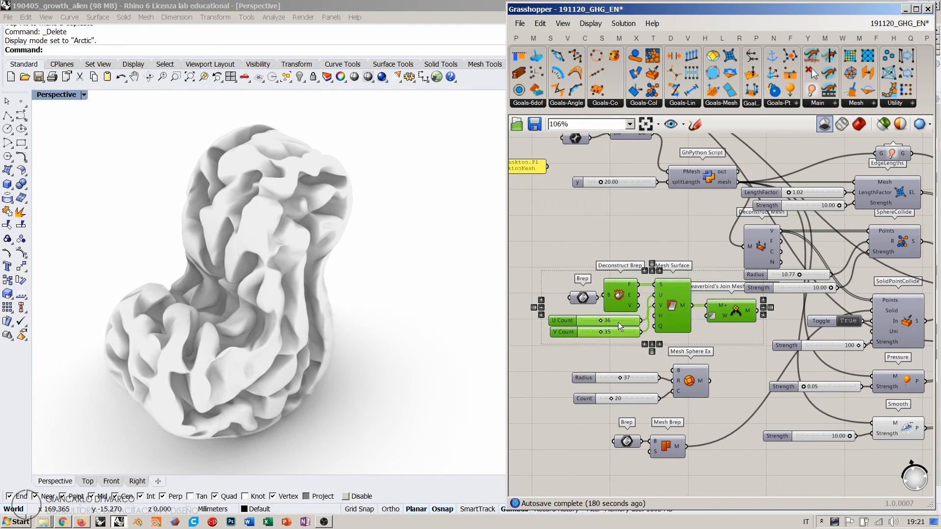
pyautogui.moveTo(722, 262); pyautogui.dragTo(567, 336)
pyautogui.moveTo(707, 310); pyautogui.dragTo(679, 311)
pyautogui.hotkey('ctrl', 'g')
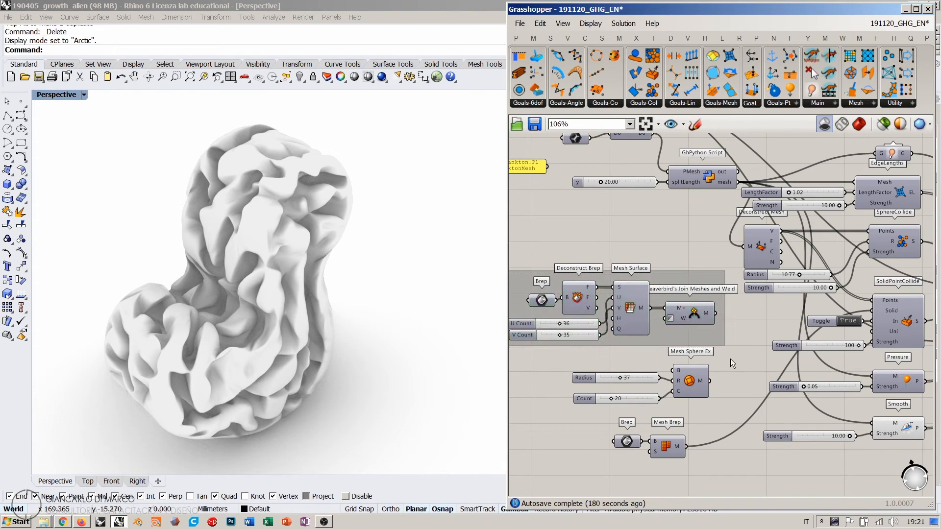
# Step: Group Mesh Sphere Ex with its Radius and Count sliders, and group the Brep parameter with Mesh Brep separately
pyautogui.moveTo(730, 355); pyautogui.dragTo(747, 468)
pyautogui.hotkey('ctrl', 'g')
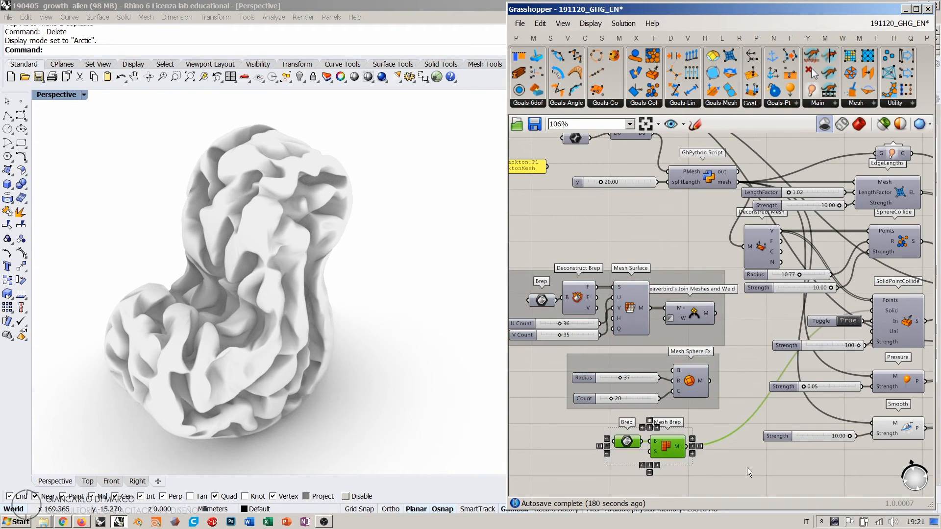
pyautogui.hotkey('ctrl', 'g')
# Step: Line up the three mesh-source groups so that their right edges align
pyautogui.moveTo(636, 455); pyautogui.dragTo(660, 450)
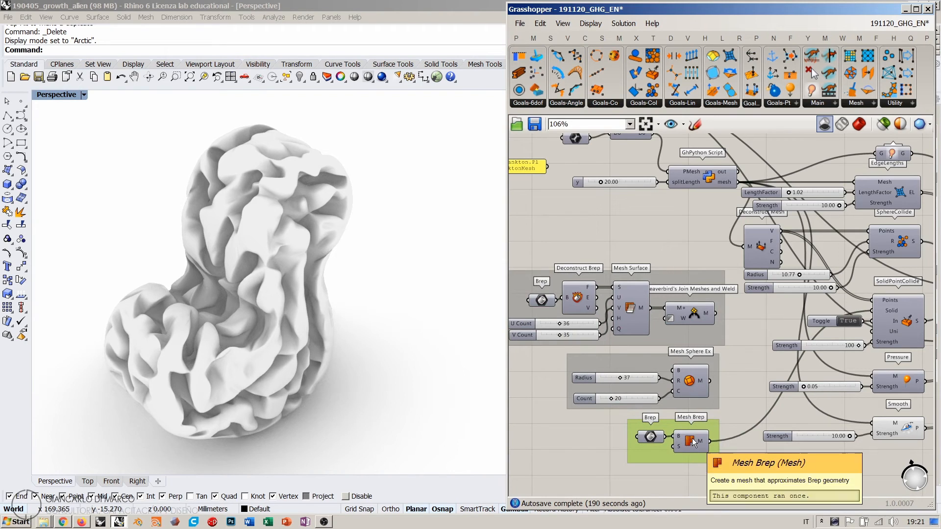
pyautogui.moveTo(687, 273); pyautogui.dragTo(681, 272)
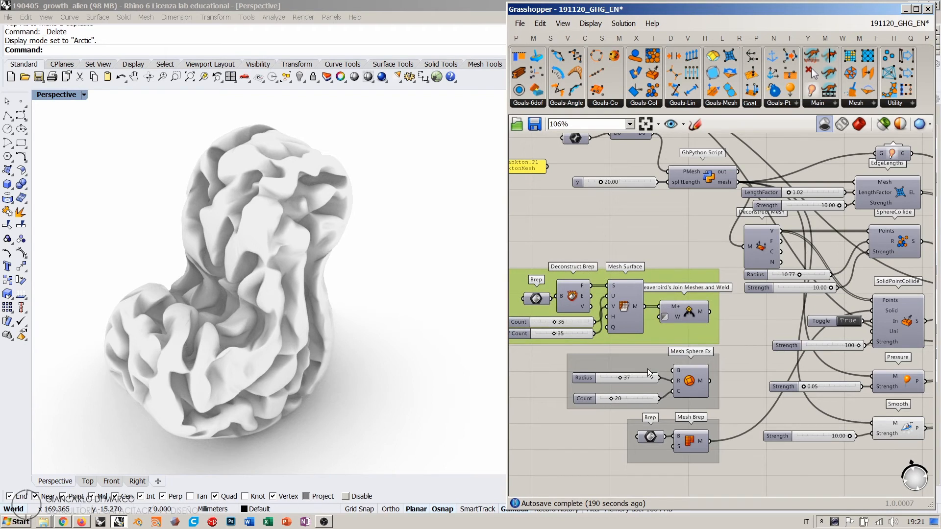
pyautogui.click(648, 369)
pyautogui.click(675, 273)
pyautogui.click(675, 252)
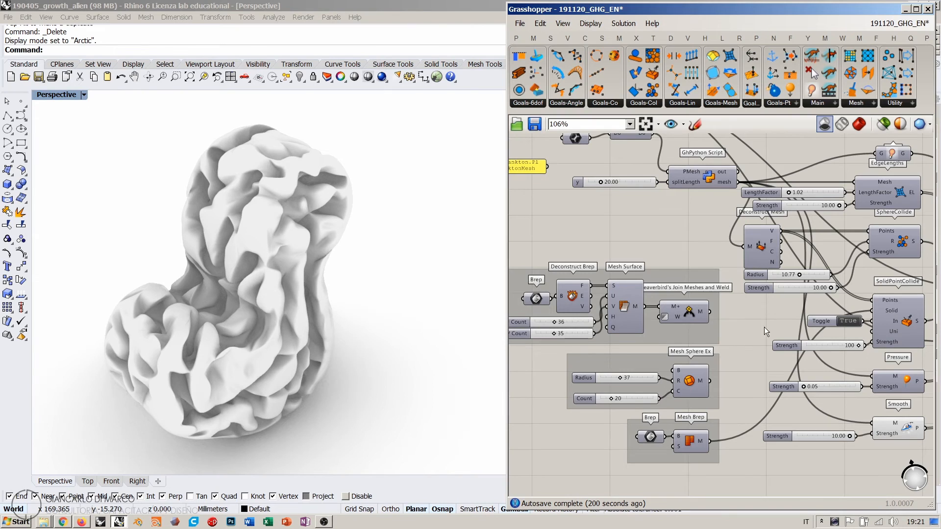
# Step: Add a Mesh parameter and wire it between the Mesh Brep output and SolidPointCollide's Solid input
pyautogui.moveTo(763, 327); pyautogui.dragTo(671, 322, button='right')
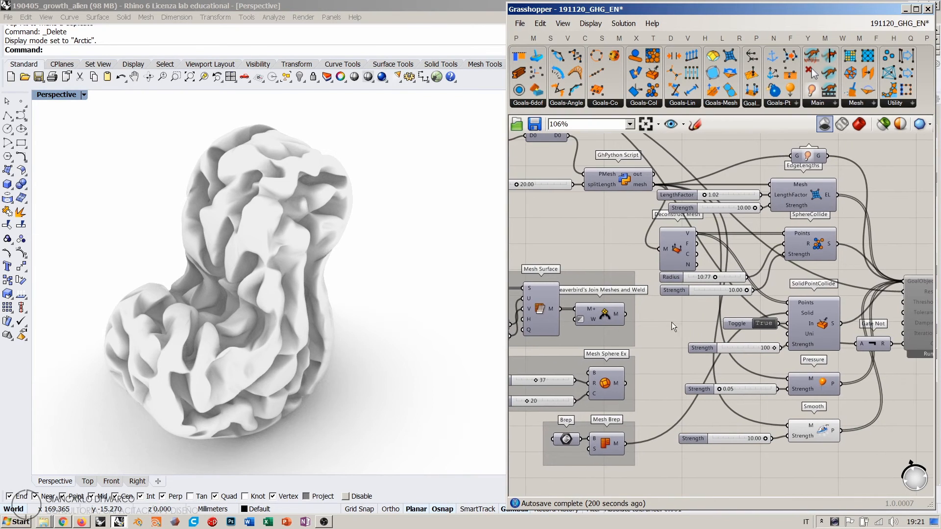
pyautogui.doubleClick(659, 351)
pyautogui.write('m')
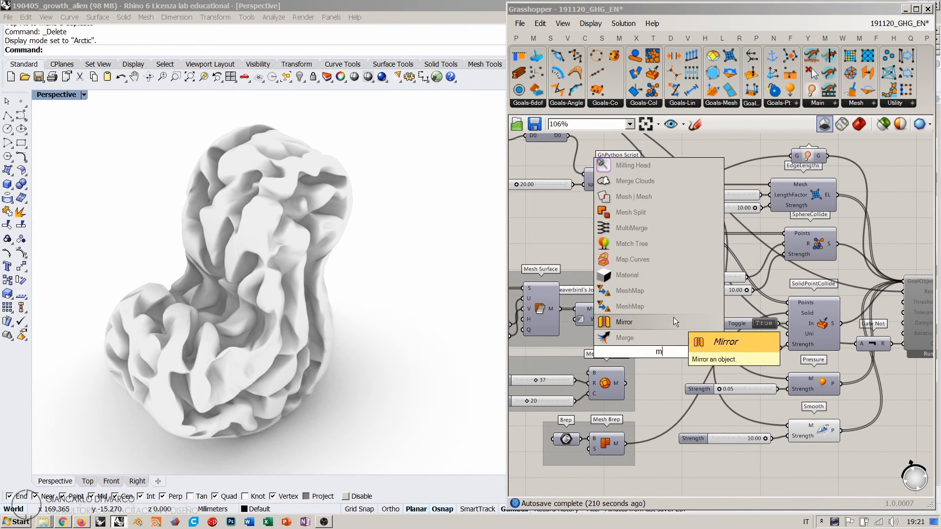
pyautogui.write('esh')
pyautogui.click(636, 320)
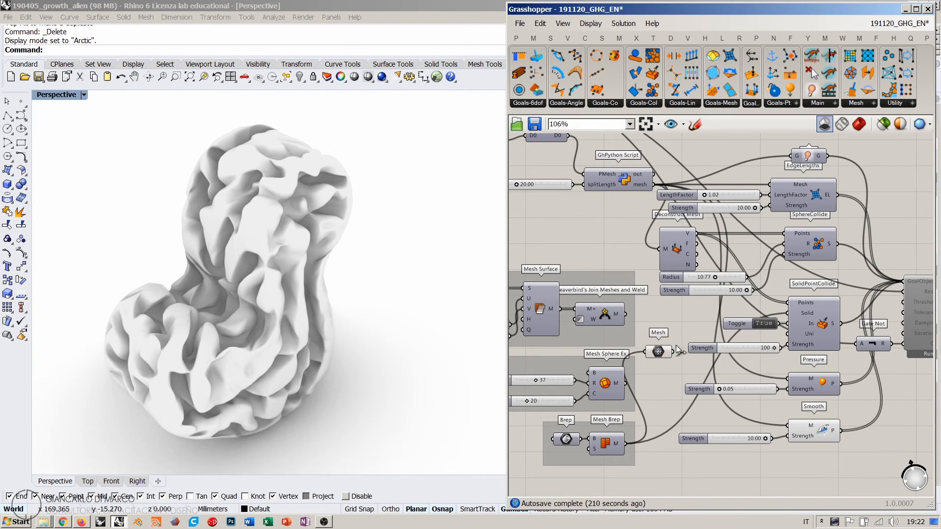
# Step: Reposition the new Mesh parameter in the free space between the three source groups and the Kangaroo goals
pyautogui.scroll(-2, 644, 341)
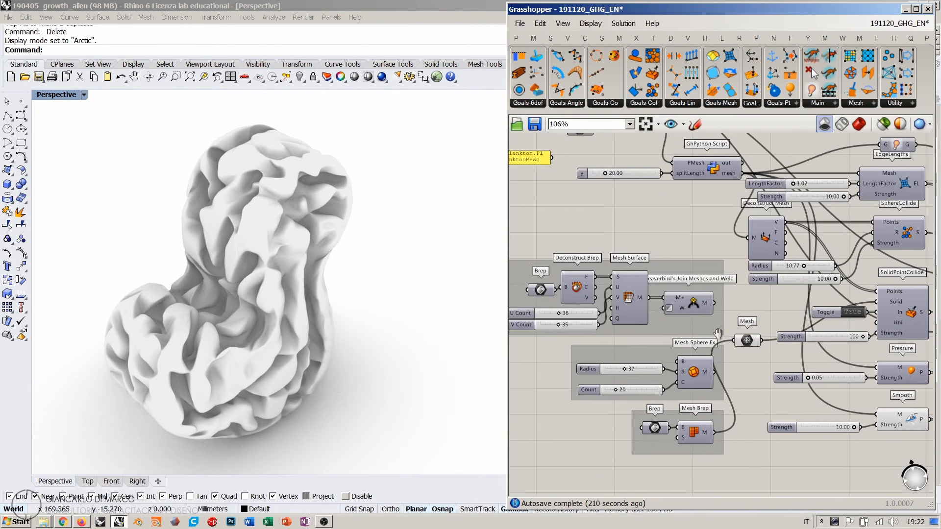
pyautogui.moveTo(730, 268); pyautogui.dragTo(562, 460)
pyautogui.moveTo(699, 327); pyautogui.dragTo(755, 389)
pyautogui.click(694, 331)
pyautogui.scroll(2, 702, 368)
pyautogui.scroll(4, 700, 365)
pyautogui.moveTo(749, 395); pyautogui.dragTo(701, 335, button='right')
pyautogui.scroll(-1, 701, 335)
pyautogui.moveTo(701, 325); pyautogui.dragTo(711, 328)
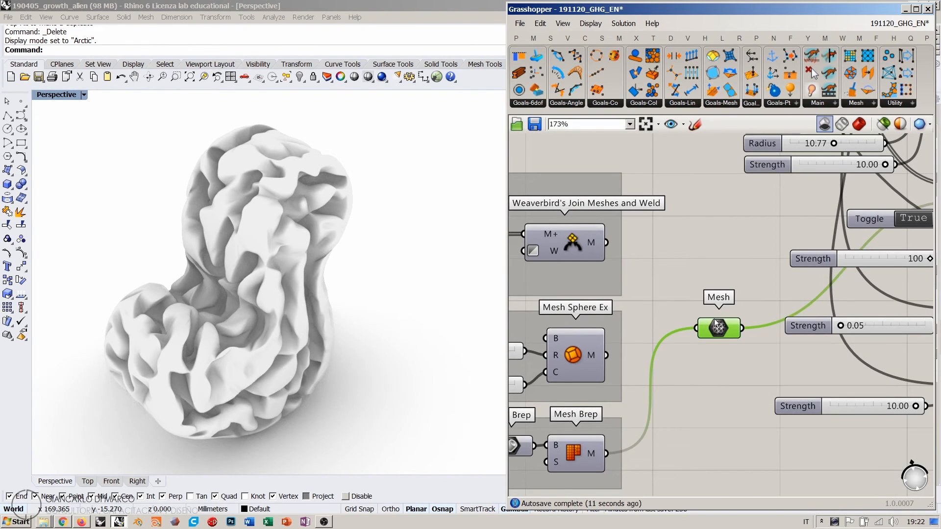
# Step: Duplicate the Mesh parameter three times and feed the copies from Join Meshes and Weld, Mesh Sphere Ex and Mesh Brep respectively
pyautogui.keyDown('alt'); pyautogui.moveTo(669, 251); pyautogui.dragTo(670, 253); pyautogui.keyUp('alt')
pyautogui.moveTo(607, 243); pyautogui.dragTo(663, 245)
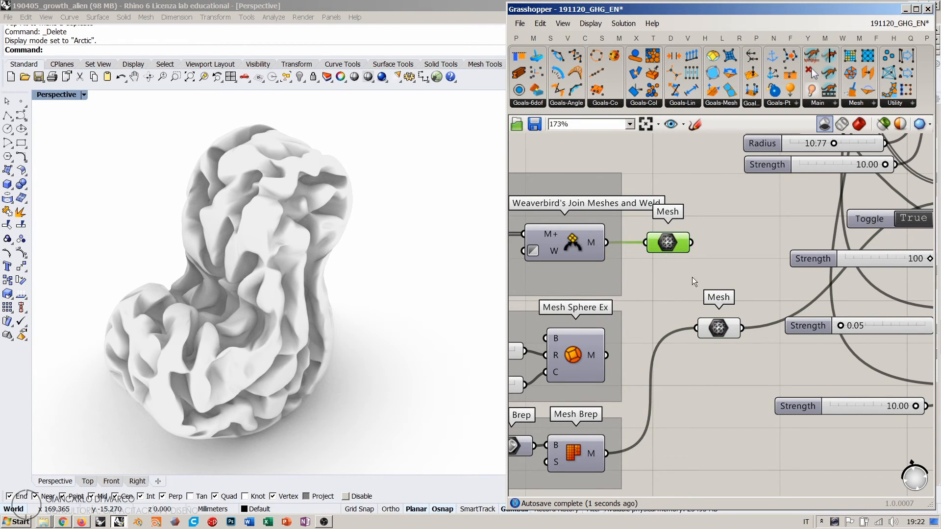
pyautogui.moveTo(715, 329); pyautogui.dragTo(727, 330)
pyautogui.moveTo(727, 329); pyautogui.dragTo(745, 293, button='right')
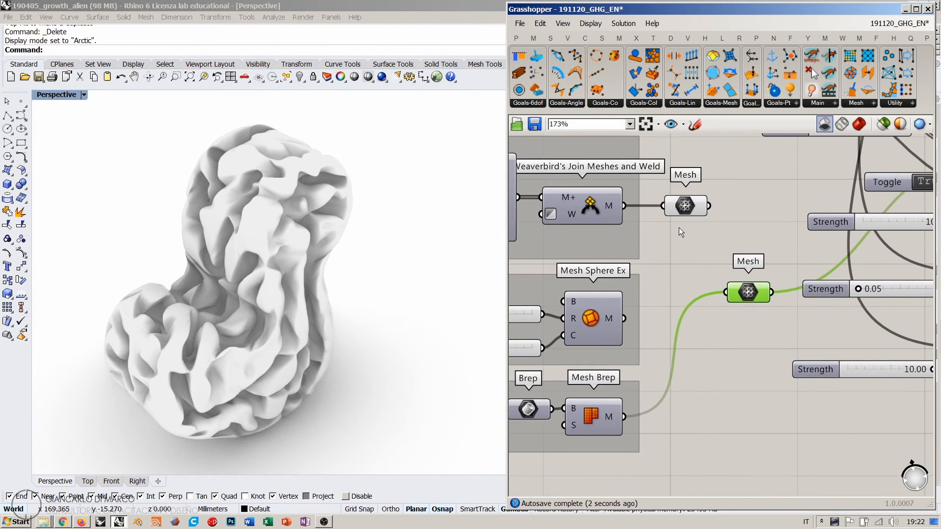
pyautogui.click(684, 209)
pyautogui.moveTo(689, 210)
pyautogui.keyDown('alt'); pyautogui.mouseDown()
pyautogui.moveTo(662, 315)
pyautogui.moveTo(684, 322)
pyautogui.moveTo(680, 414)
pyautogui.moveTo(667, 415)
pyautogui.moveTo(688, 419)
pyautogui.moveTo(691, 347)
pyautogui.mouseUp(); pyautogui.keyUp('alt')
pyautogui.click(713, 420)
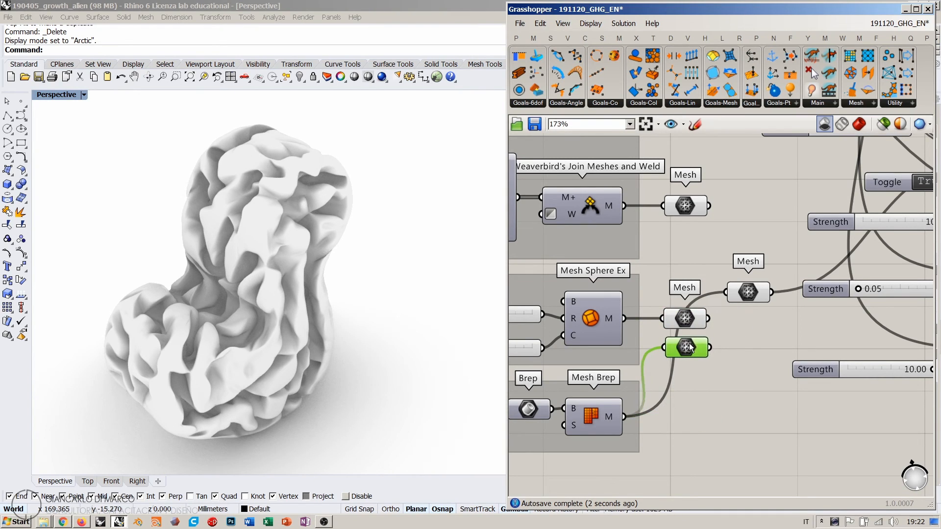
# Step: Stack the three source Mesh parameters in a column beside the collecting Mesh parameter and group all four
pyautogui.moveTo(686, 208); pyautogui.dragTo(738, 317)
pyautogui.moveTo(675, 365); pyautogui.dragTo(752, 262)
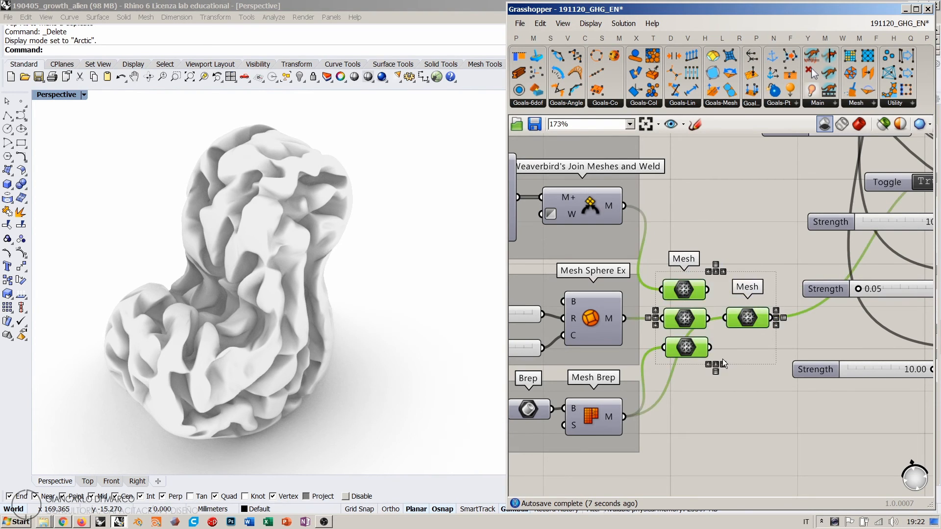
pyautogui.hotkey('ctrl', 'g')
pyautogui.click(733, 381)
# Step: Colour the group yellow with hue 50, saturation 100, value 100 and alpha 255, and route the Mesh Brep parameter into the collecting Mesh
pyautogui.rightClick(746, 348)
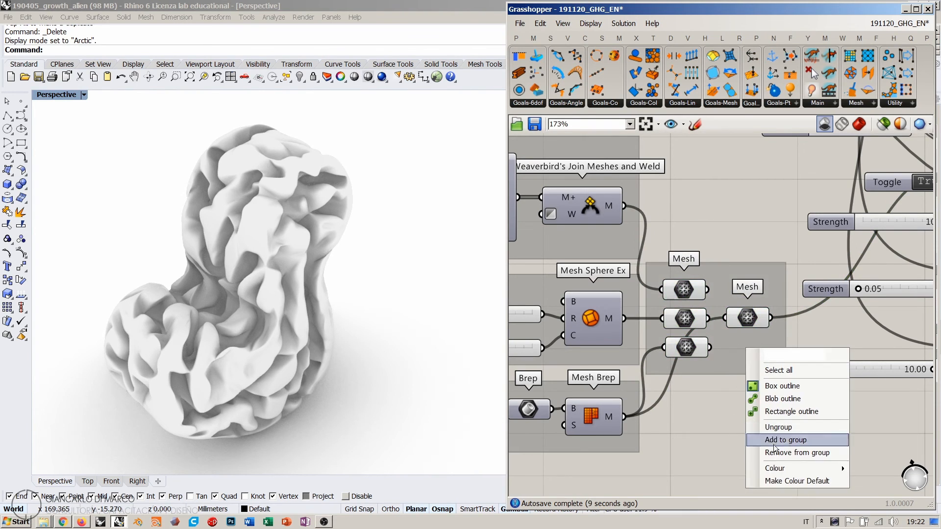
pyautogui.moveTo(779, 468)
pyautogui.doubleClick(643, 451)
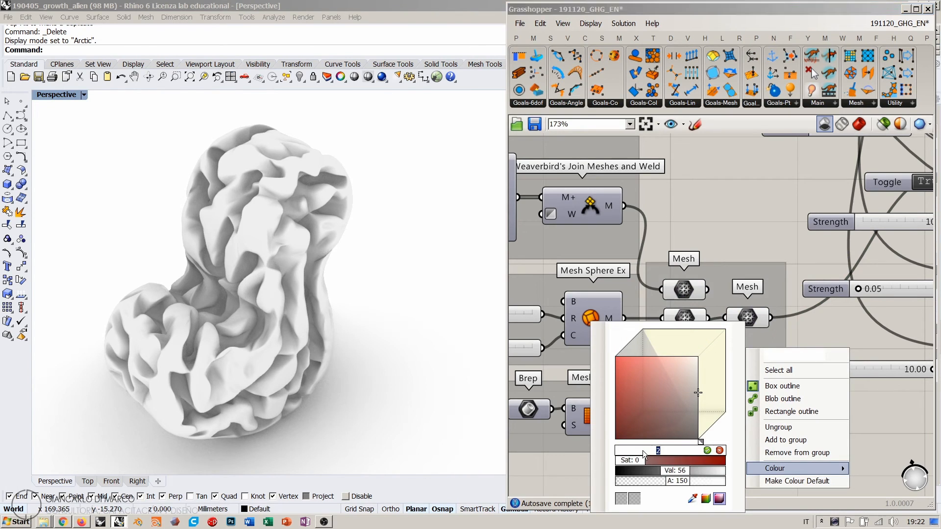
pyautogui.write('50')
pyautogui.press('Return')
pyautogui.moveTo(636, 461); pyautogui.dragTo(749, 484)
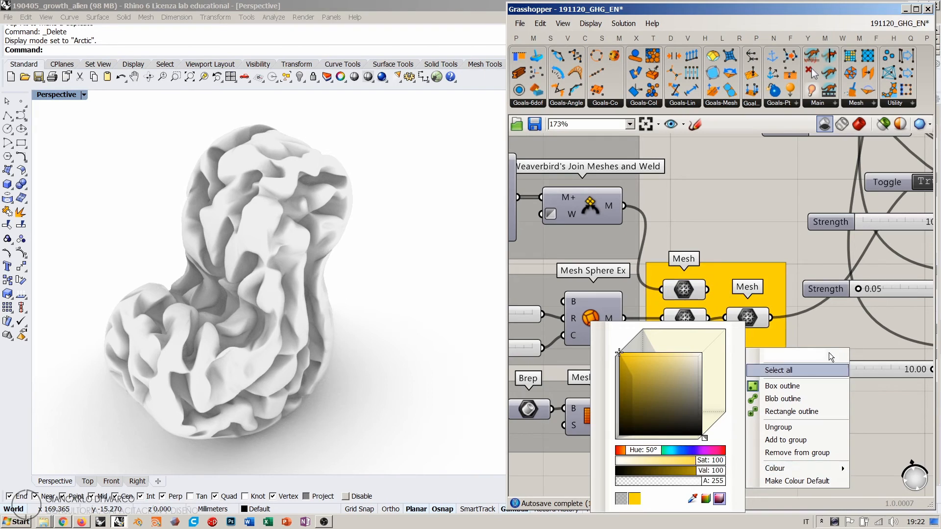
pyautogui.click(825, 338)
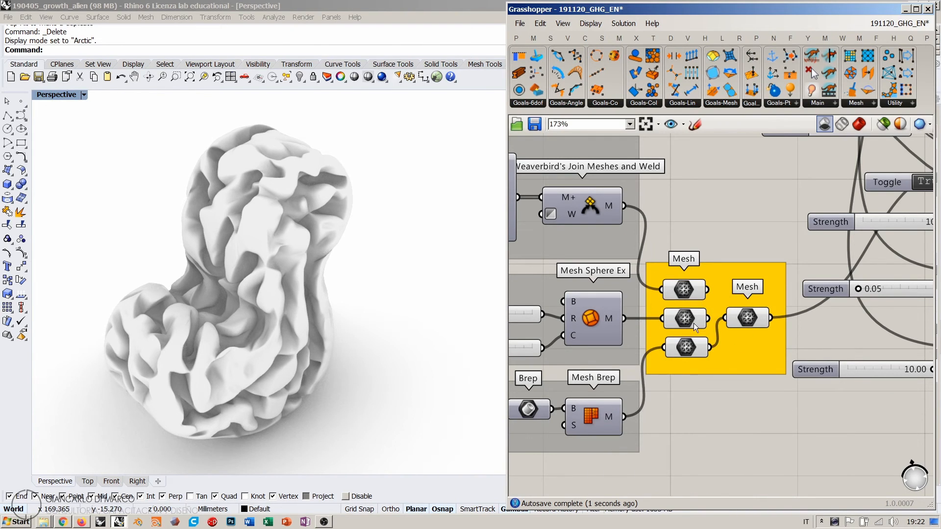
# Step: Toggle off the preview of the three source Mesh parameters and enable the shaded Grasshopper geometry preview
pyautogui.moveTo(653, 240); pyautogui.dragTo(725, 390)
pyautogui.hotkey('ctrl', 'q')
pyautogui.click(706, 219)
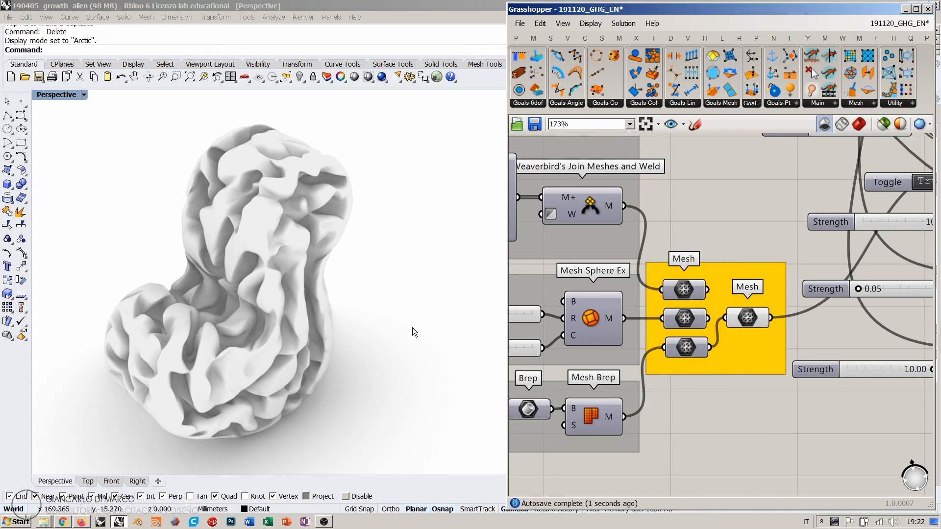
pyautogui.hotkey('ctrl', 'm')
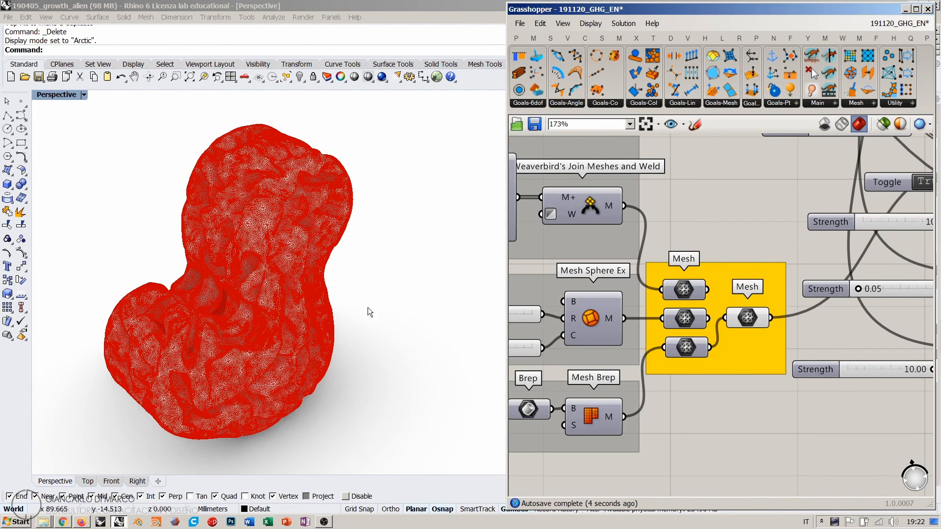
# Step: Examine the collecting Mesh parameter's geometry inside the grown mesh from several angles, and check the SphereCollide goal
pyautogui.moveTo(349, 327); pyautogui.dragTo(367, 288, button='right')
pyautogui.click(750, 318)
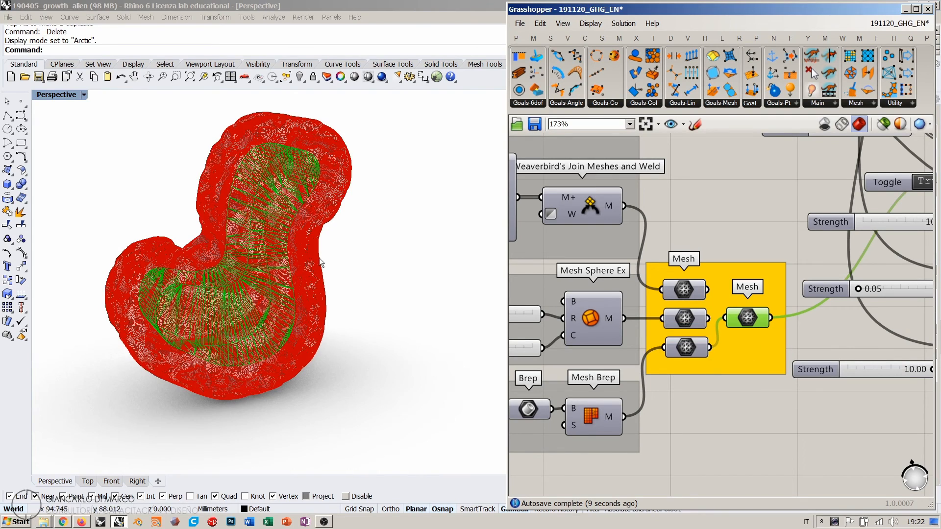
pyautogui.moveTo(321, 264); pyautogui.dragTo(286, 243, button='right')
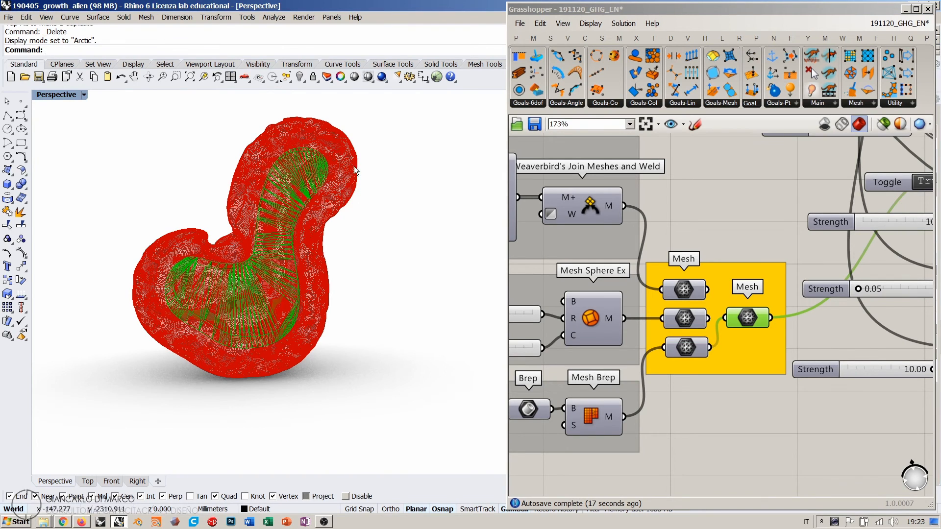
pyautogui.moveTo(218, 298); pyautogui.dragTo(360, 274, button='right')
pyautogui.moveTo(795, 326); pyautogui.dragTo(666, 364, button='right')
pyautogui.scroll(-3, 664, 362)
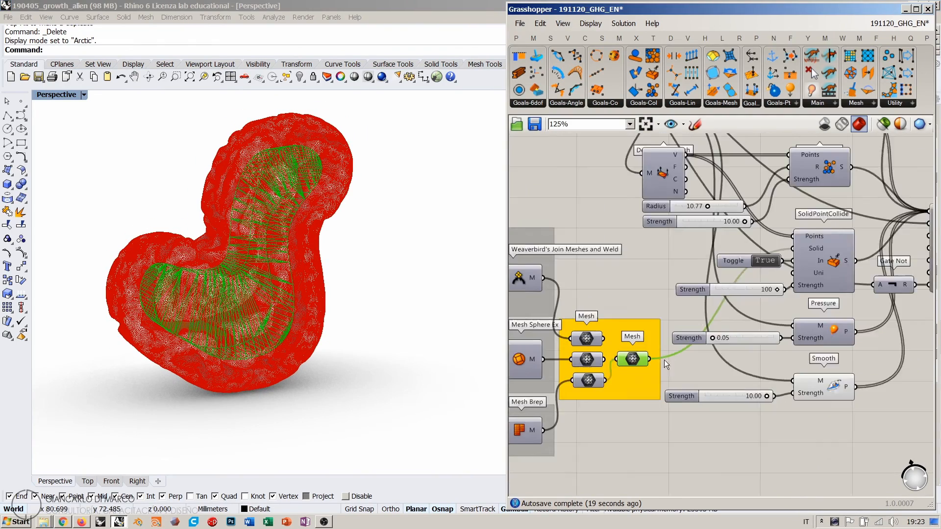
pyautogui.moveTo(836, 201); pyautogui.dragTo(845, 228, button='right')
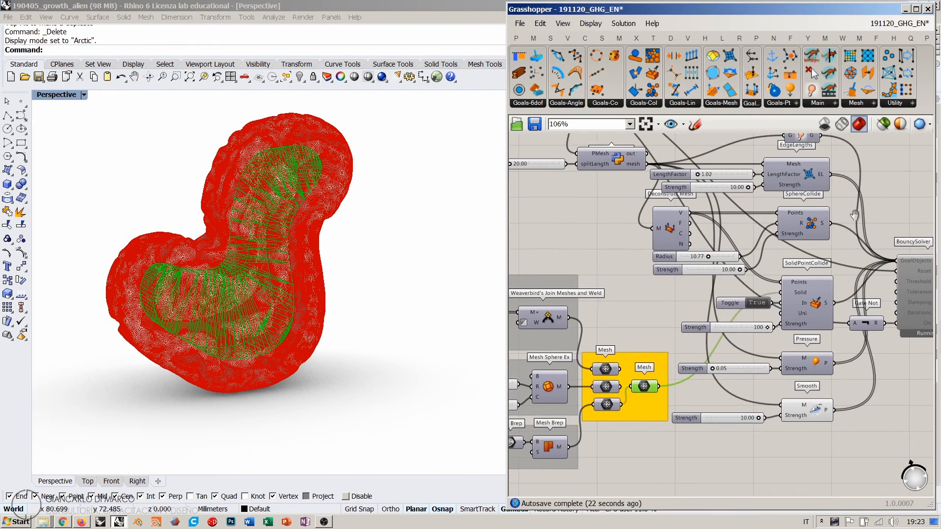
pyautogui.click(794, 218)
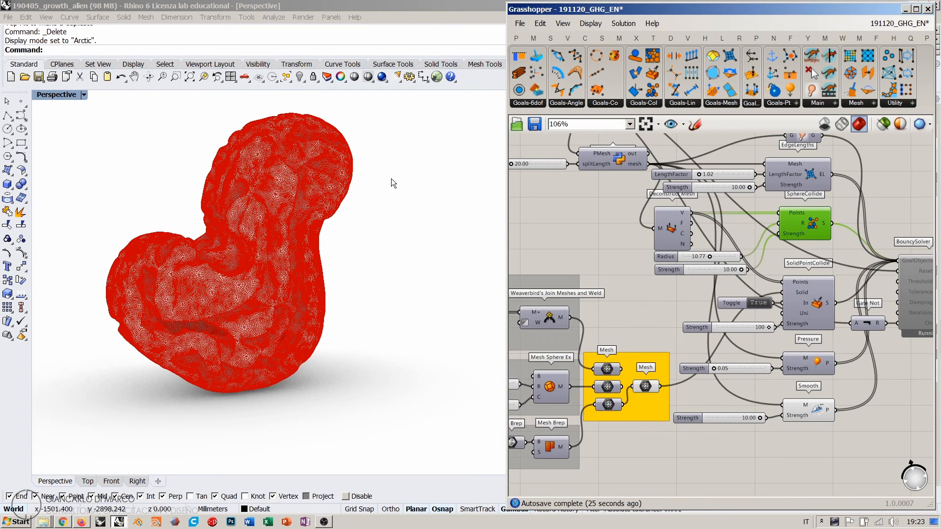
pyautogui.click(766, 225)
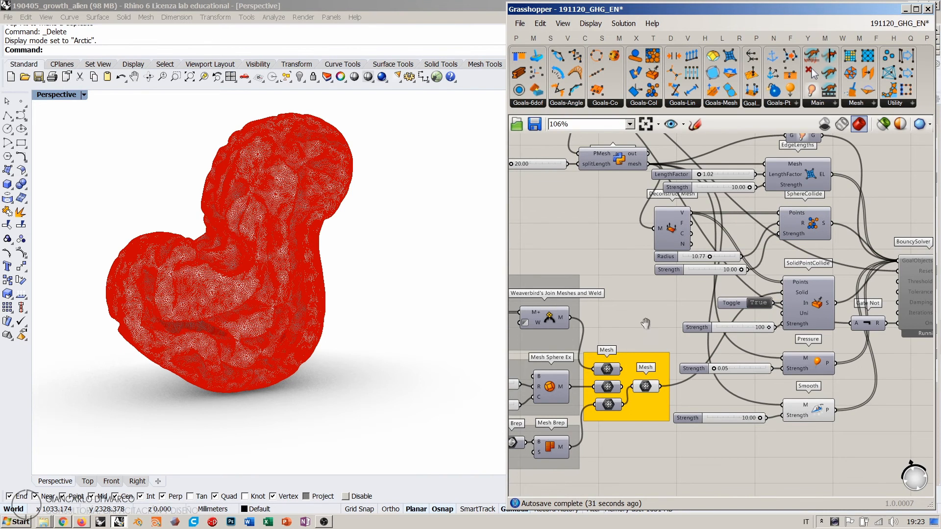
# Step: Highlight the collision mesh inside the grown form once more, and review the whole definition and the mesh from different angles
pyautogui.scroll(5, 688, 368)
pyautogui.click(681, 370)
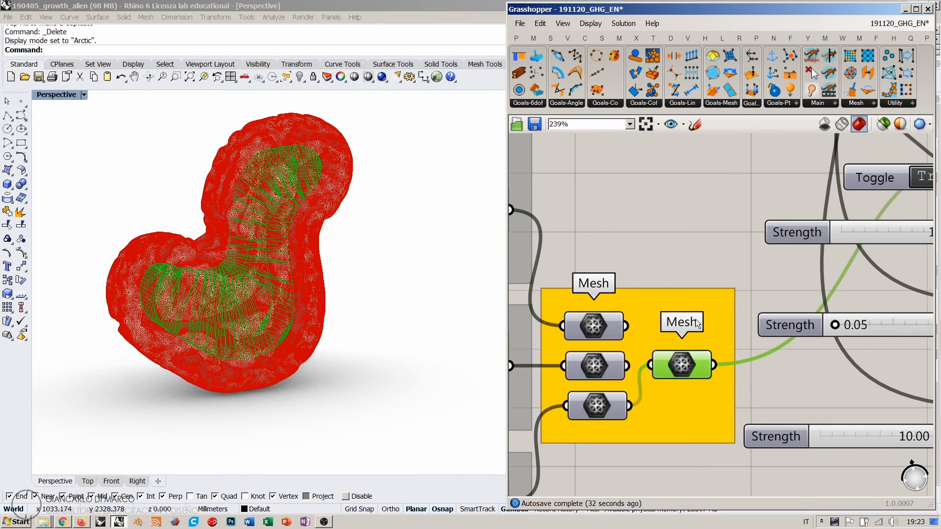
pyautogui.moveTo(348, 238); pyautogui.dragTo(387, 294, button='right')
pyautogui.moveTo(679, 261); pyautogui.dragTo(702, 307, button='right')
pyautogui.scroll(-8, 734, 316)
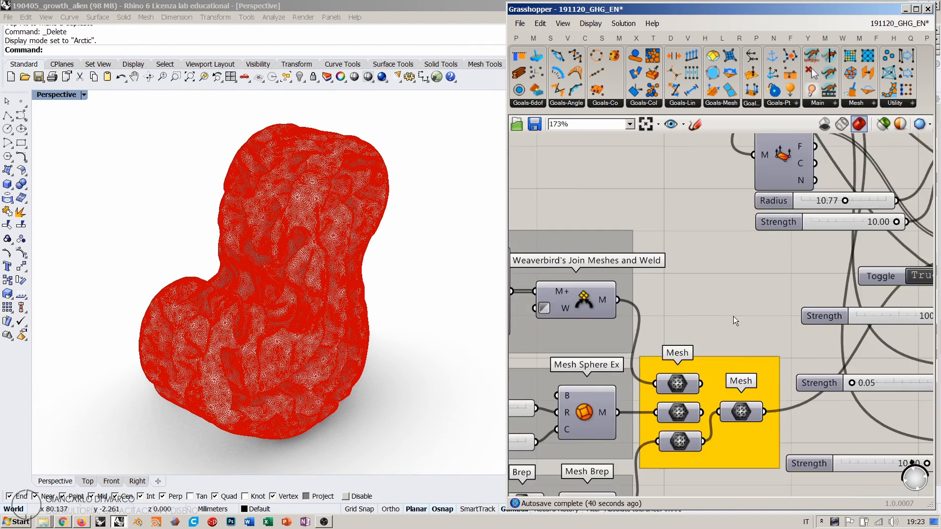
pyautogui.scroll(-4, 697, 260)
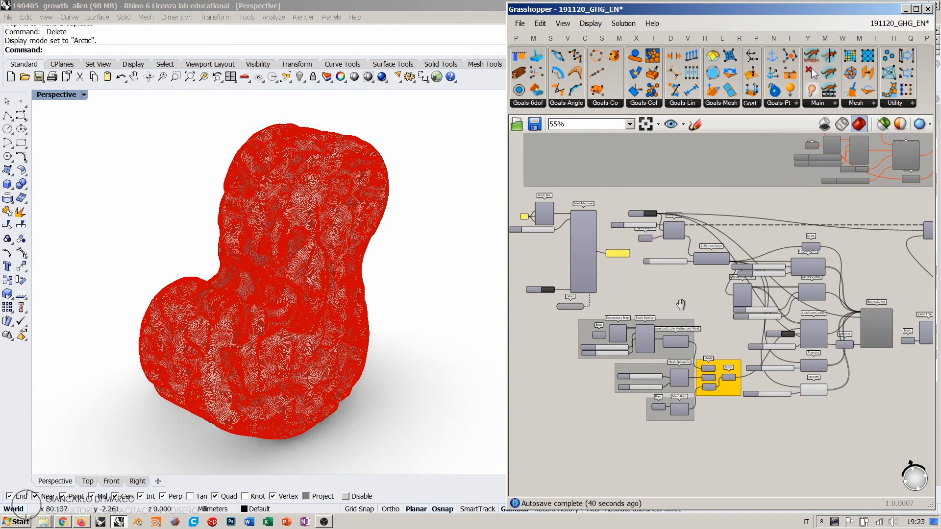
pyautogui.scroll(-2, 692, 260)
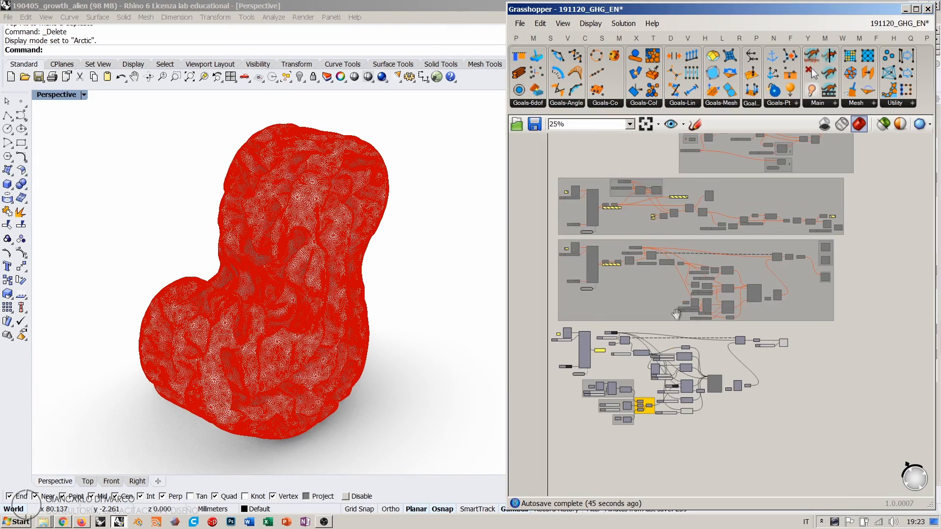
pyautogui.moveTo(692, 259); pyautogui.dragTo(627, 379, button='right')
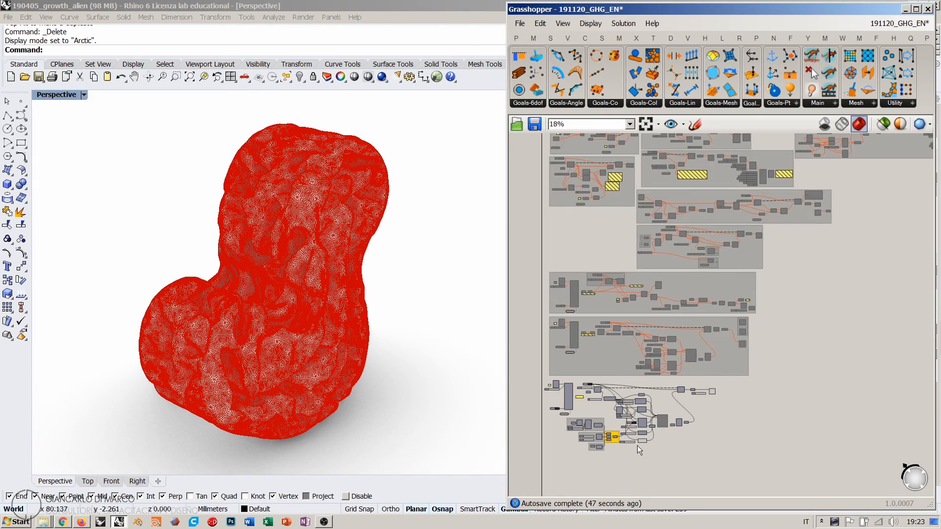
pyautogui.moveTo(301, 298)
pyautogui.mouseDown(button='right')
pyautogui.moveTo(298, 255)
pyautogui.moveTo(296, 301)
pyautogui.moveTo(279, 315)
pyautogui.moveTo(303, 309)
pyautogui.moveTo(301, 299)
pyautogui.moveTo(296, 320)
pyautogui.moveTo(295, 310)
pyautogui.mouseUp(button='right')
pyautogui.moveTo(384, 258); pyautogui.dragTo(361, 294, button='right')
pyautogui.click(575, 236)
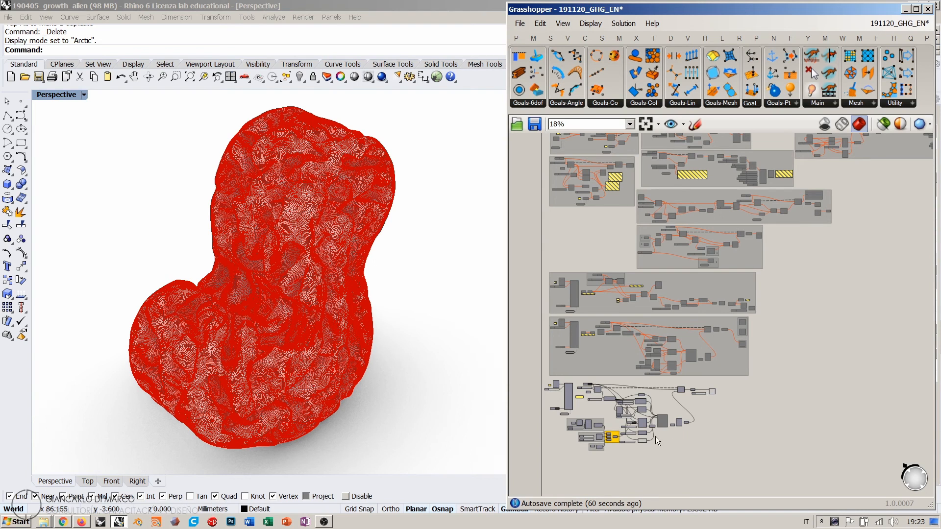
# Step: Re-enable the BouncySolver component and connect its O output to the Mesh parameter feeding Clean Tree
pyautogui.scroll(5, 655, 436)
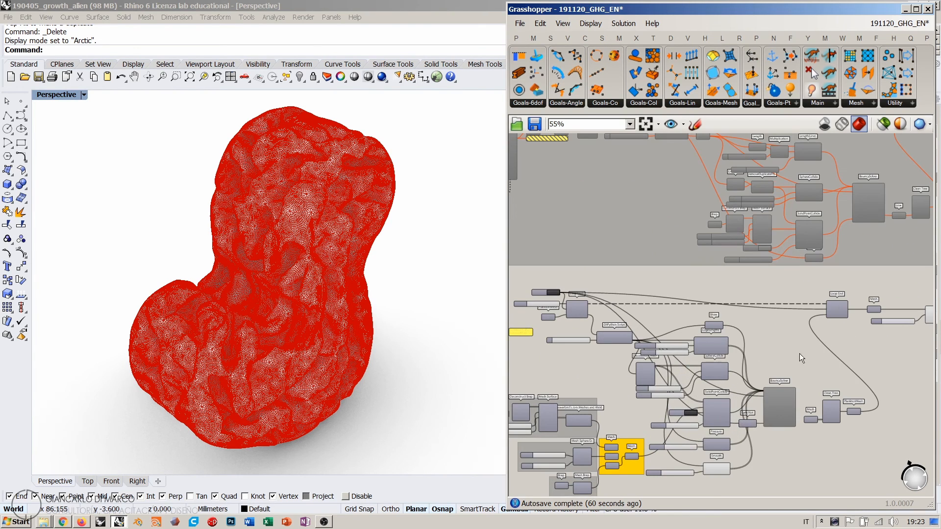
pyautogui.scroll(5, 780, 409)
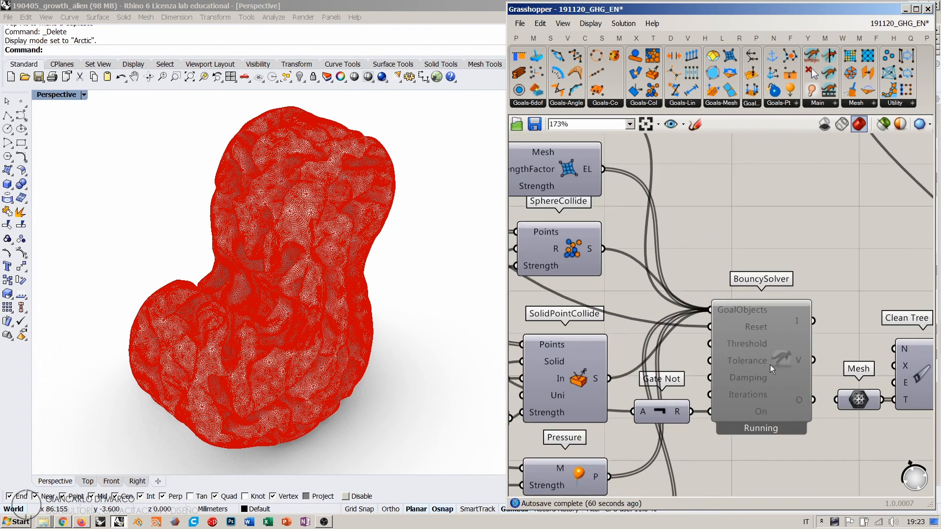
pyautogui.hotkey('ctrl', 'e')
pyautogui.click(781, 446)
pyautogui.moveTo(813, 413); pyautogui.dragTo(749, 402, button='right')
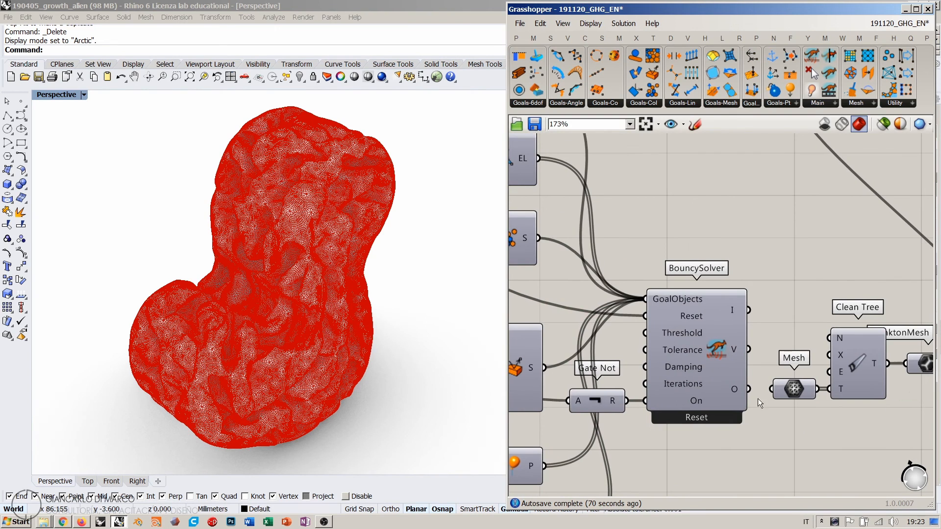
pyautogui.moveTo(748, 389); pyautogui.dragTo(771, 390)
pyautogui.scroll(-3, 775, 402)
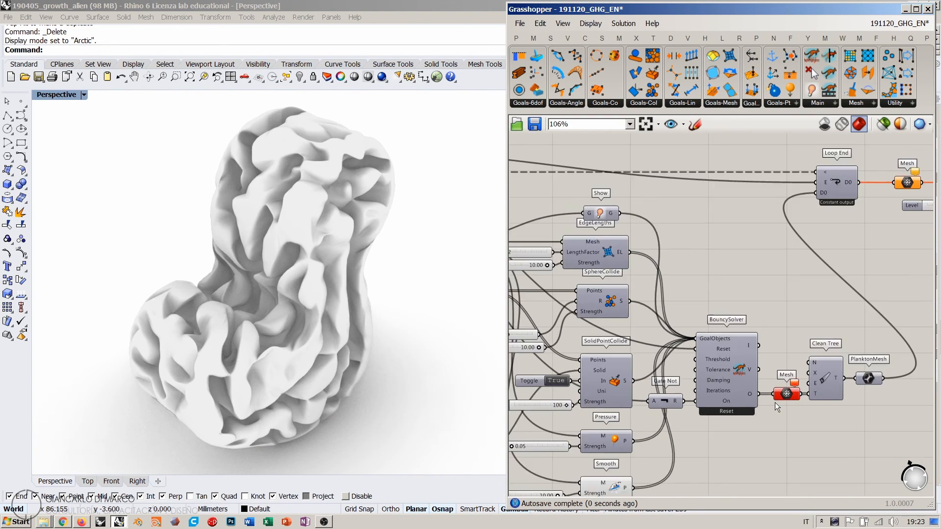
pyautogui.scroll(-3, 775, 401)
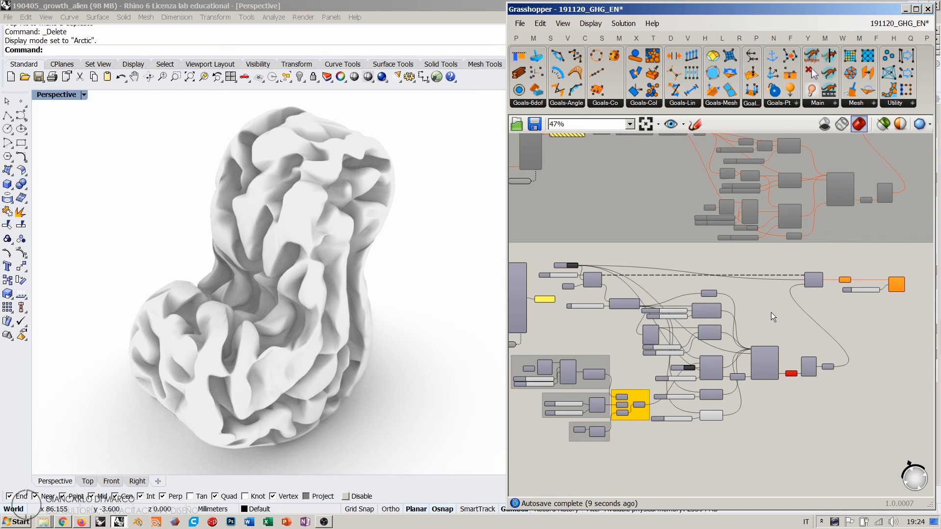
# Step: Highlight the Kangaroo goal components, the GhPython Script and the BouncySolver to examine their connections in the growth loop
pyautogui.moveTo(724, 285); pyautogui.dragTo(704, 420)
pyautogui.click(760, 307)
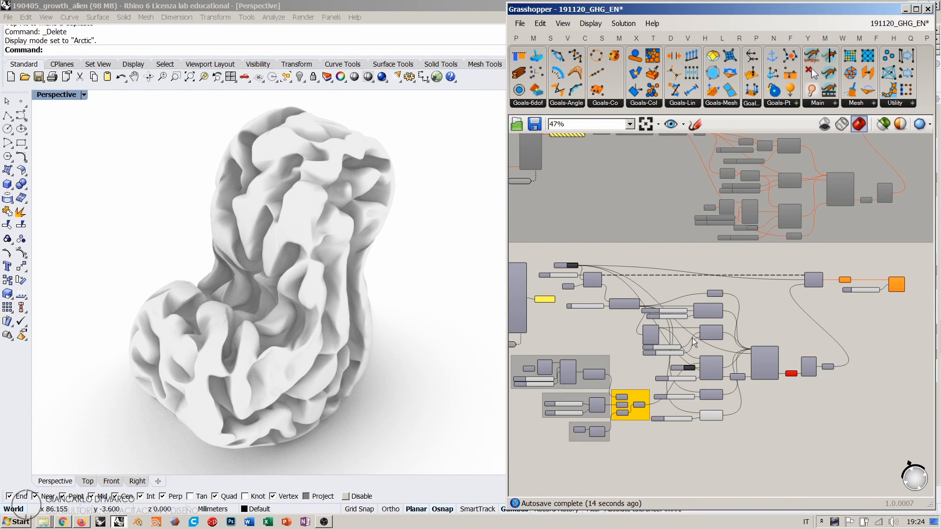
pyautogui.scroll(4, 692, 337)
pyautogui.click(593, 235)
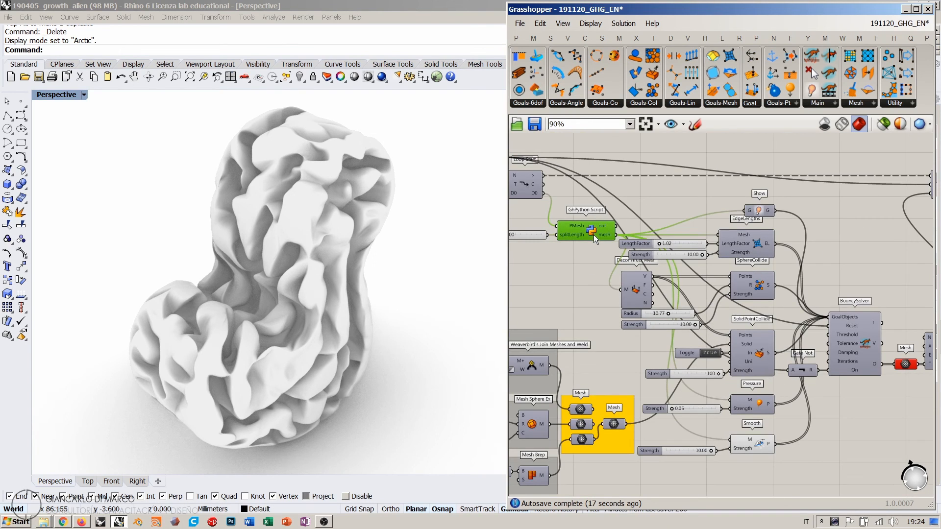
pyautogui.click(874, 269)
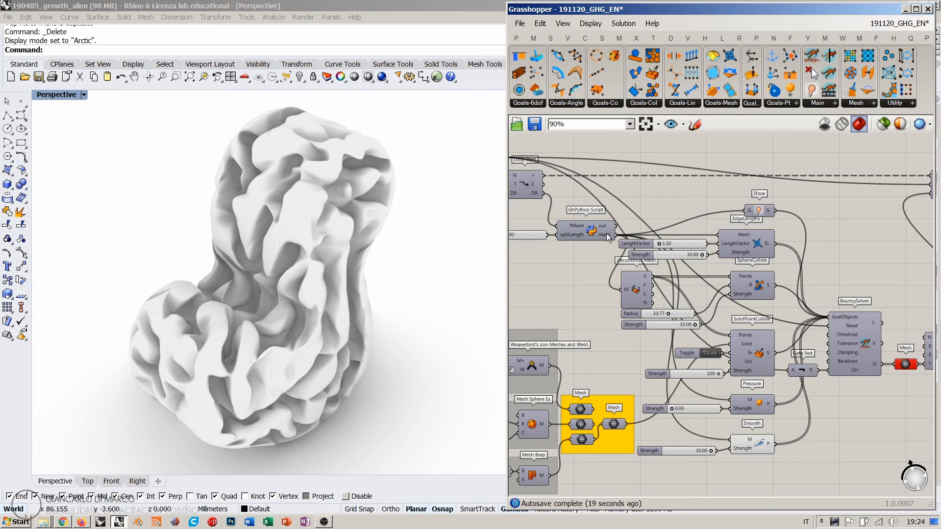
pyautogui.click(594, 234)
pyautogui.click(863, 343)
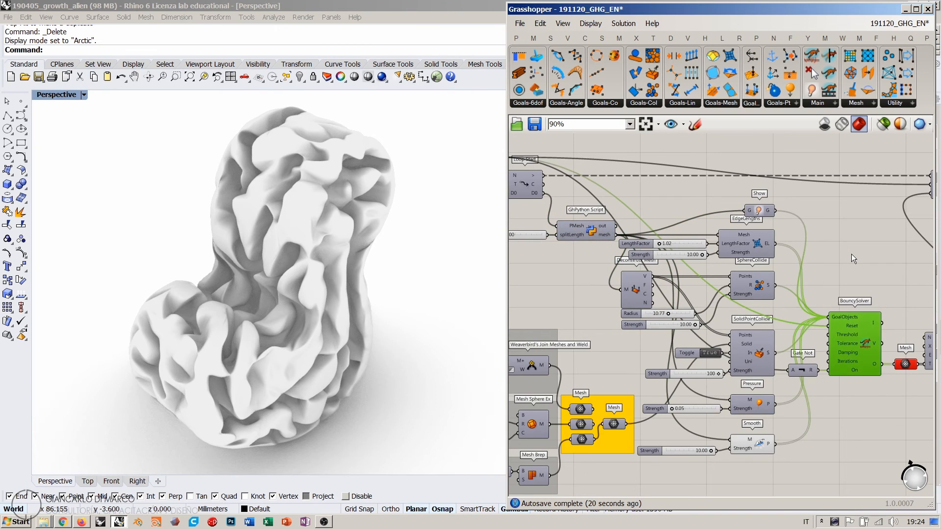
pyautogui.click(852, 254)
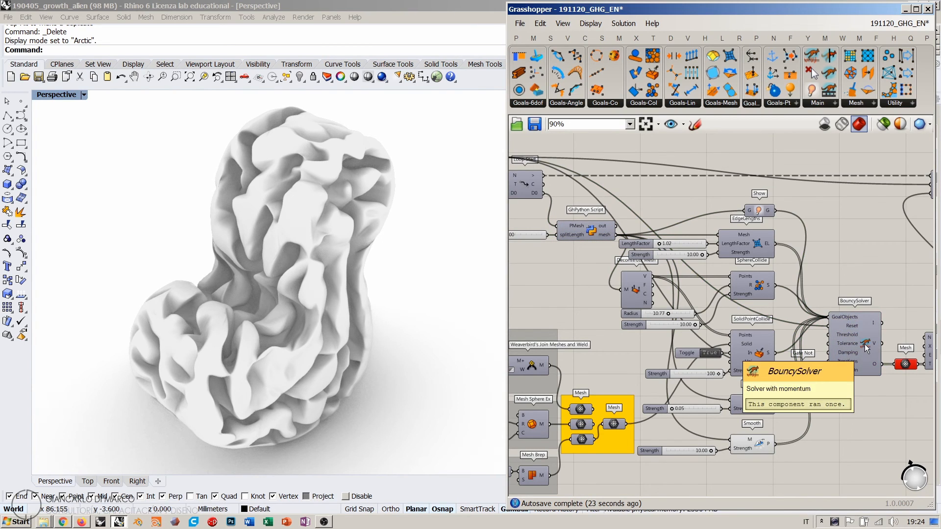
pyautogui.click(865, 344)
pyautogui.click(857, 264)
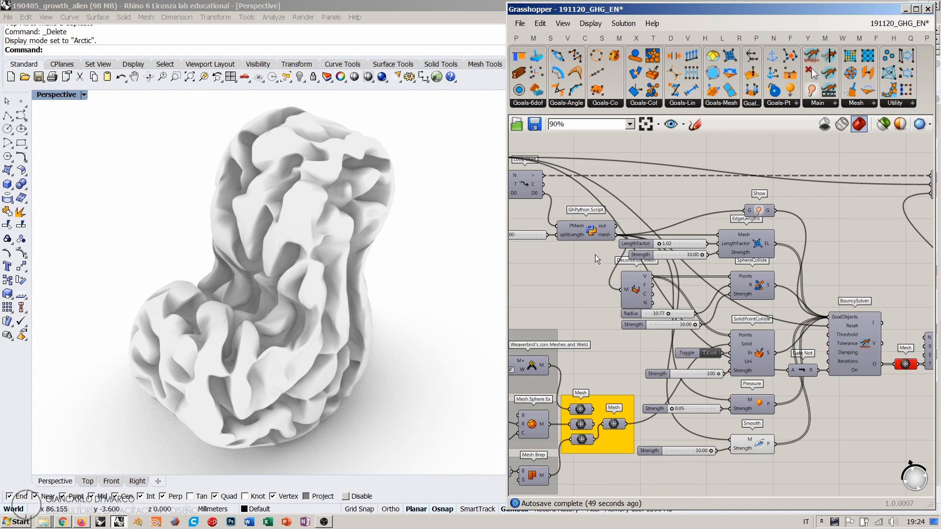
# Step: Move the GhPython Script component slightly upward, clear of the LengthFactor slider
pyautogui.moveTo(587, 232); pyautogui.dragTo(588, 220)
pyautogui.click(605, 207)
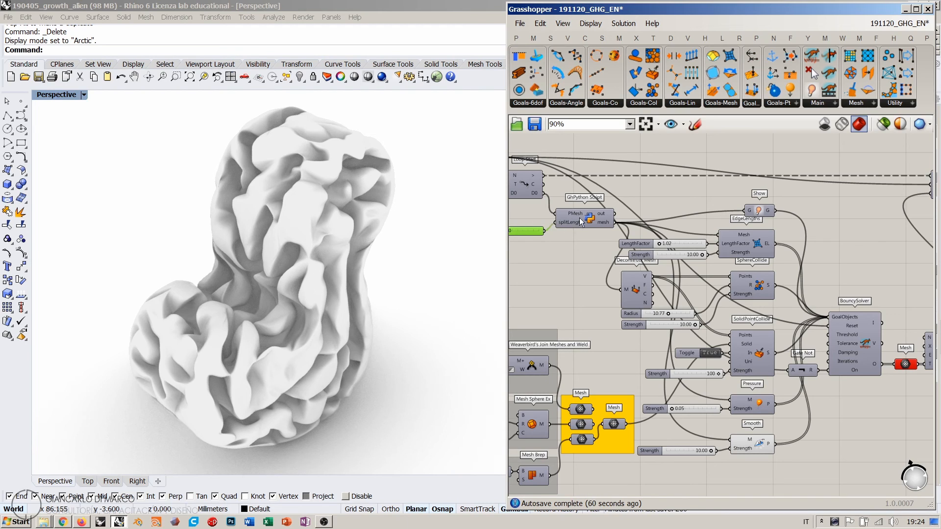
pyautogui.moveTo(579, 218); pyautogui.dragTo(576, 214)
pyautogui.click(639, 230)
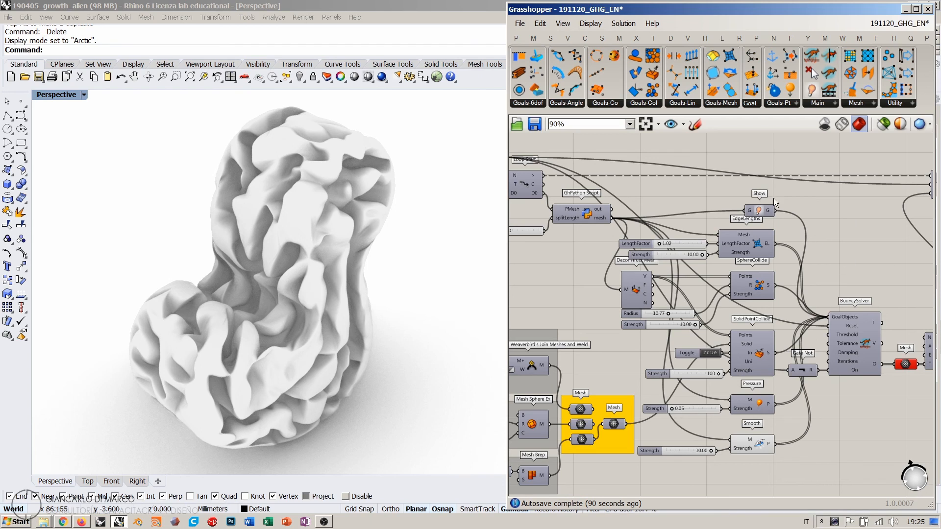
# Step: Highlight the GhPython Script's connections and examine the grown mesh from a higher angle in the Perspective viewport
pyautogui.click(595, 214)
pyautogui.click(672, 202)
pyautogui.click(588, 217)
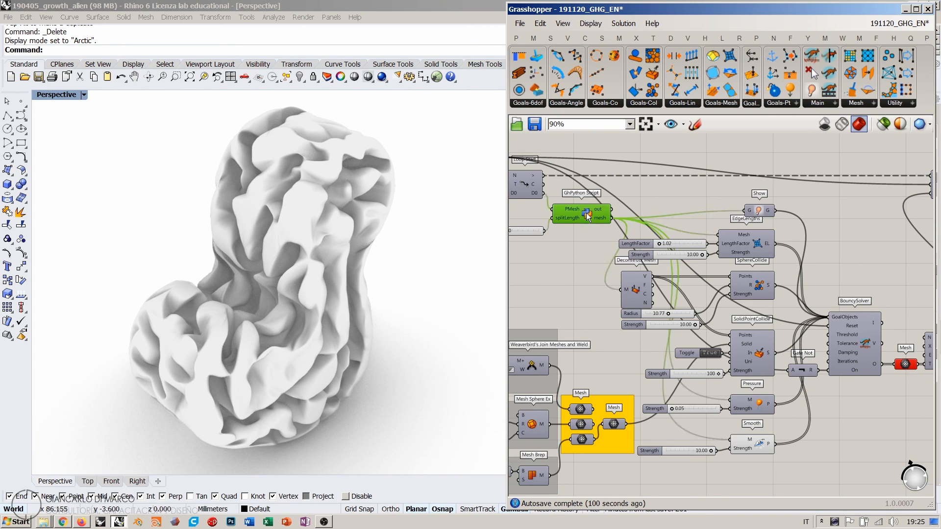
pyautogui.click(830, 267)
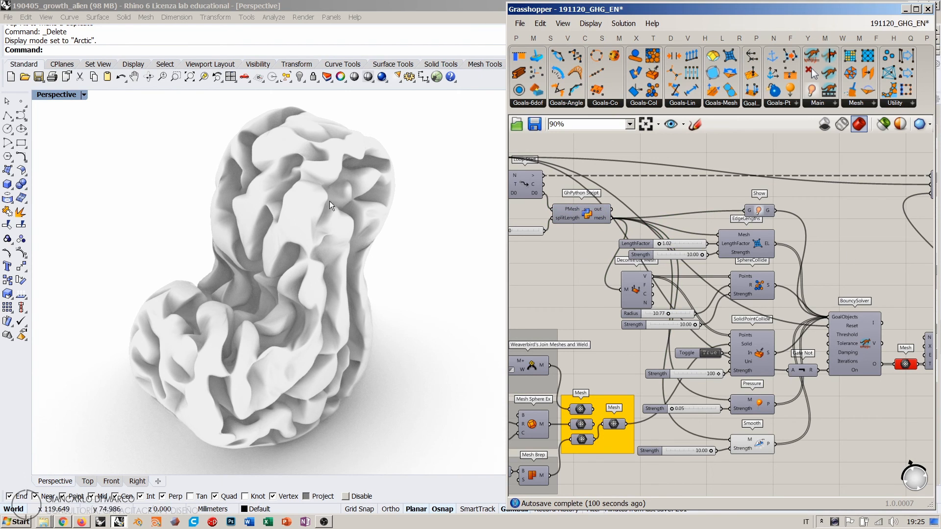
pyautogui.moveTo(329, 204); pyautogui.dragTo(391, 259, button='right')
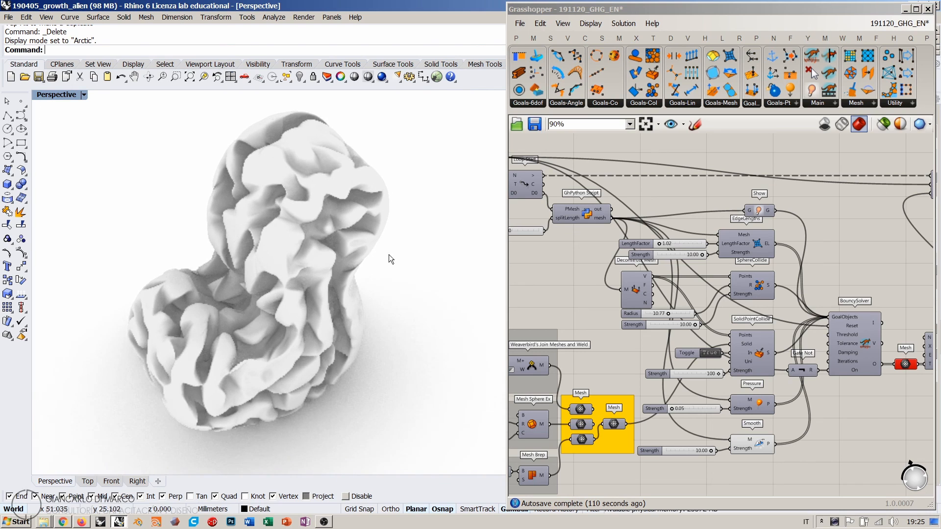
# Step: Disable and group the whole growth definition, and align the group with the left edge of the groups above
pyautogui.click(574, 263)
pyautogui.click(646, 125)
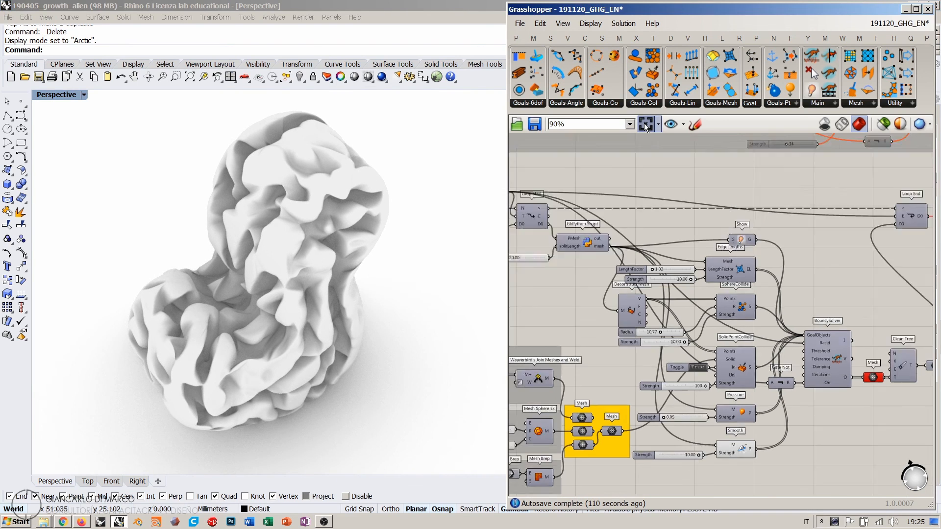
pyautogui.moveTo(785, 395); pyautogui.dragTo(586, 321)
pyautogui.hotkey('ctrl', 'g')
pyautogui.click(740, 390)
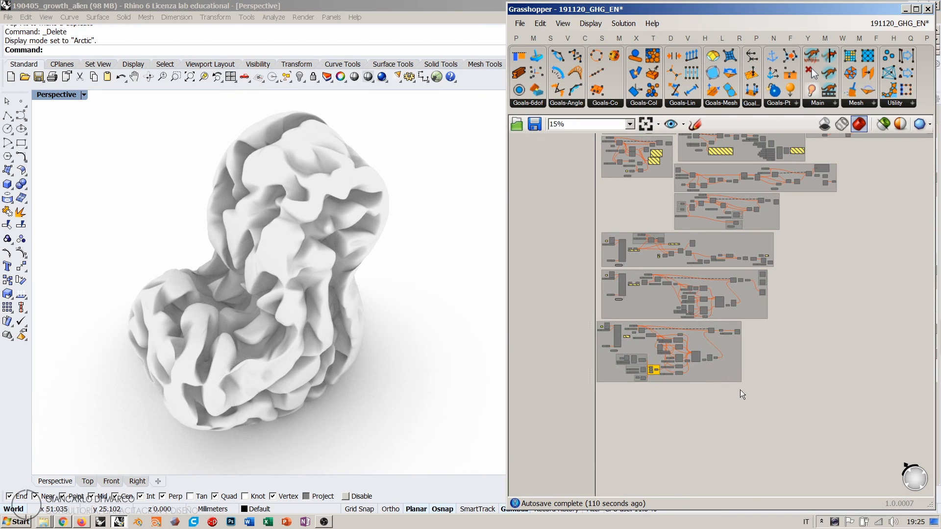
pyautogui.moveTo(599, 360); pyautogui.dragTo(604, 360)
pyautogui.click(648, 398)
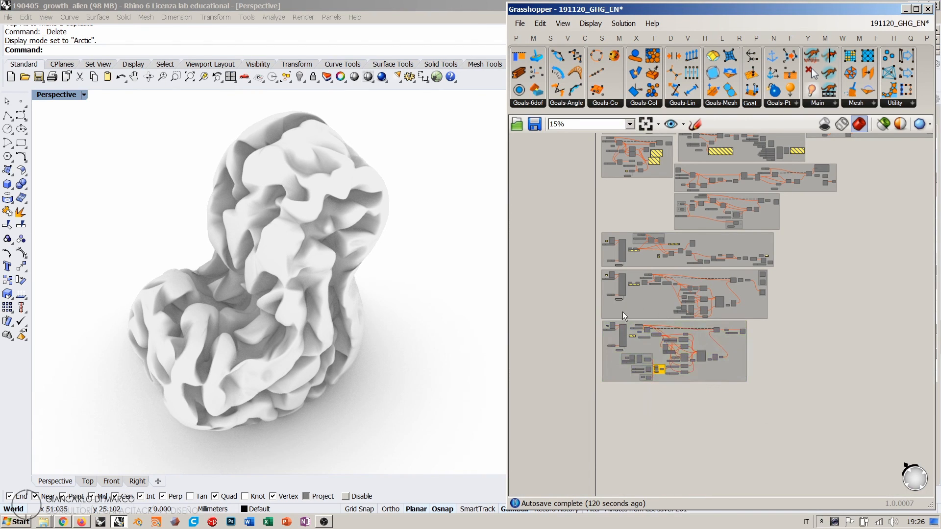
# Step: Select all the grouped definitions below the header, disable them and save the Grasshopper file
pyautogui.moveTo(686, 152); pyautogui.dragTo(607, 216, button='right')
pyautogui.click(645, 125)
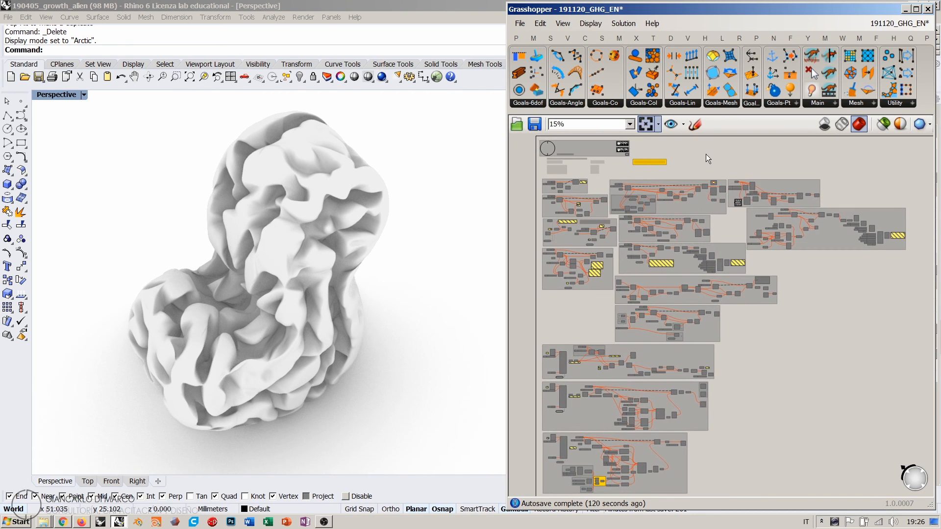
pyautogui.moveTo(719, 166); pyautogui.dragTo(693, 165, button='right')
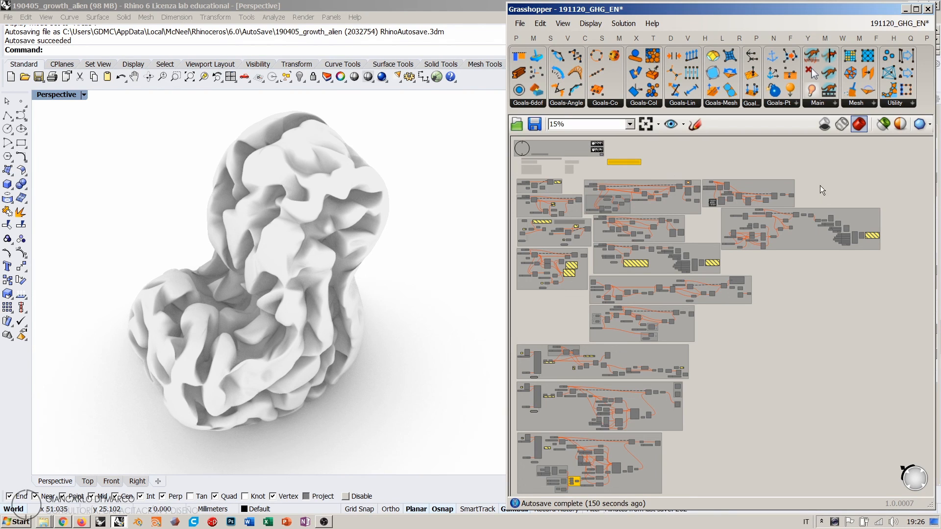
pyautogui.moveTo(906, 182); pyautogui.dragTo(514, 493)
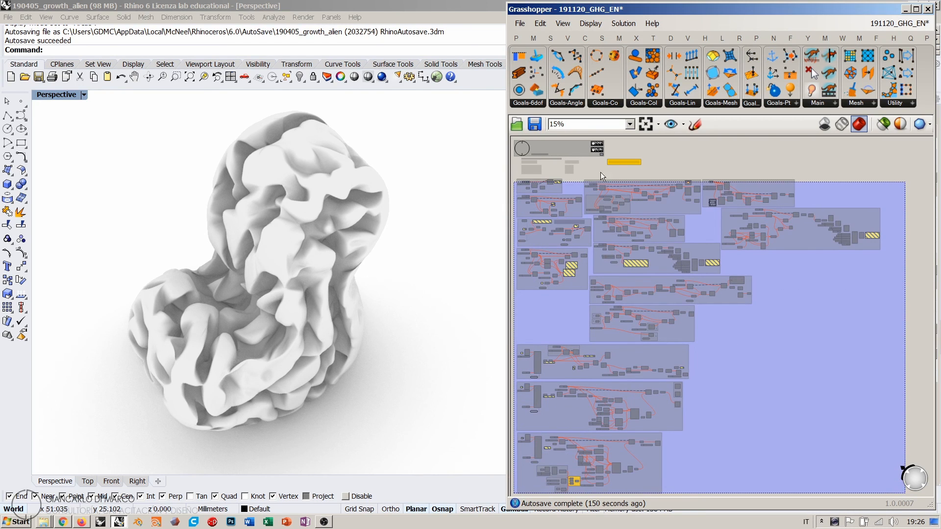
pyautogui.moveTo(601, 172); pyautogui.dragTo(601, 173)
pyautogui.middleClick(694, 155)
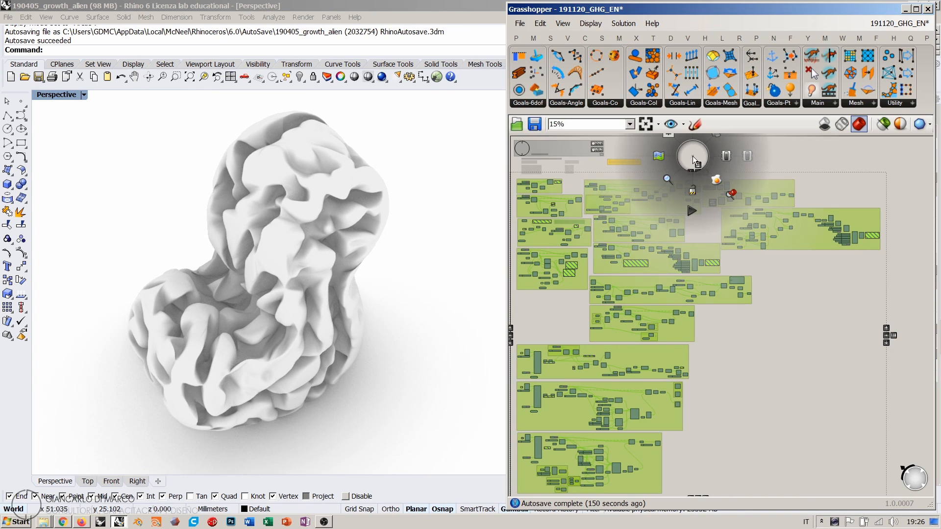
pyautogui.click(747, 155)
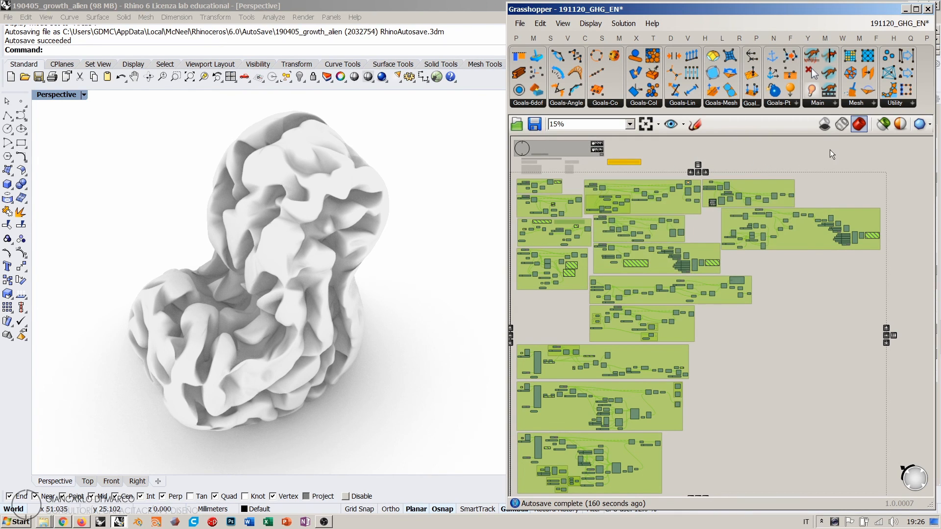
pyautogui.click(534, 124)
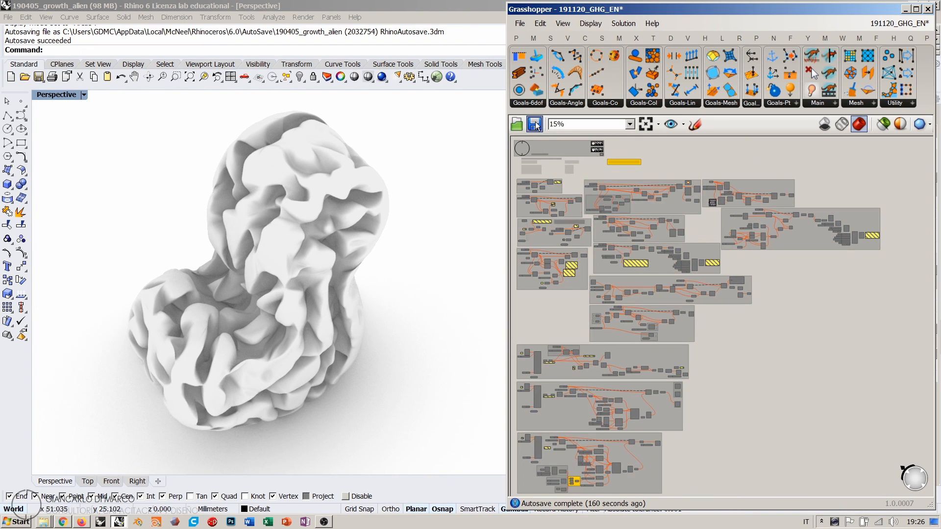